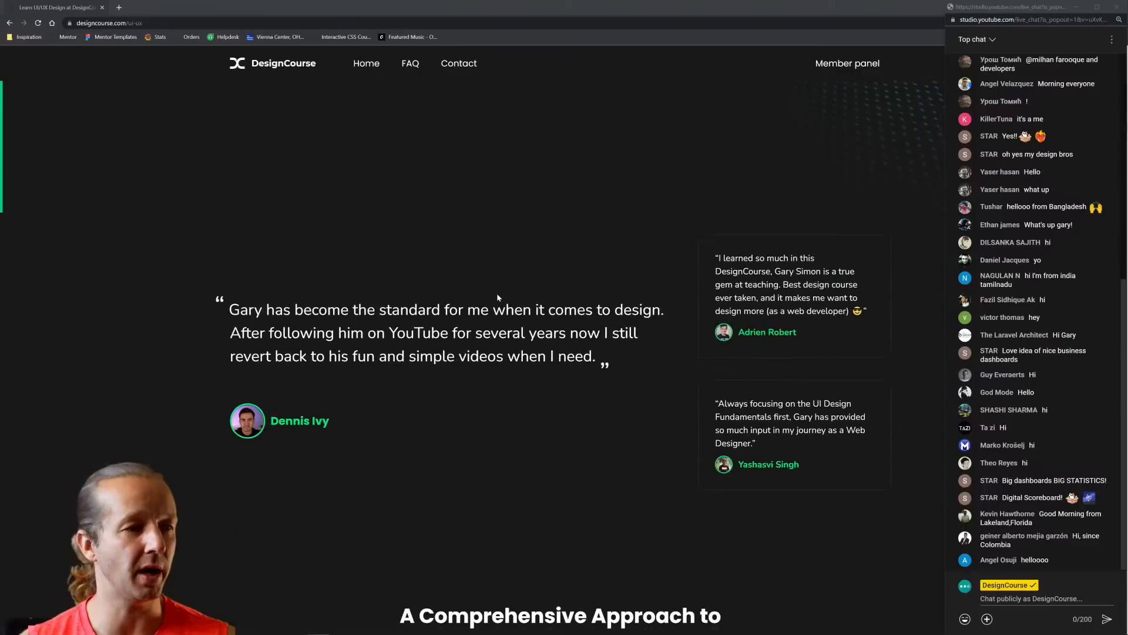
Scroll the DesignCourse UI/UX page down to the testimonials and close the YouTube live-chat popout
{"action": "scroll", "coordinate": [538, 294], "scroll_direction": "down", "scroll_amount": 2}
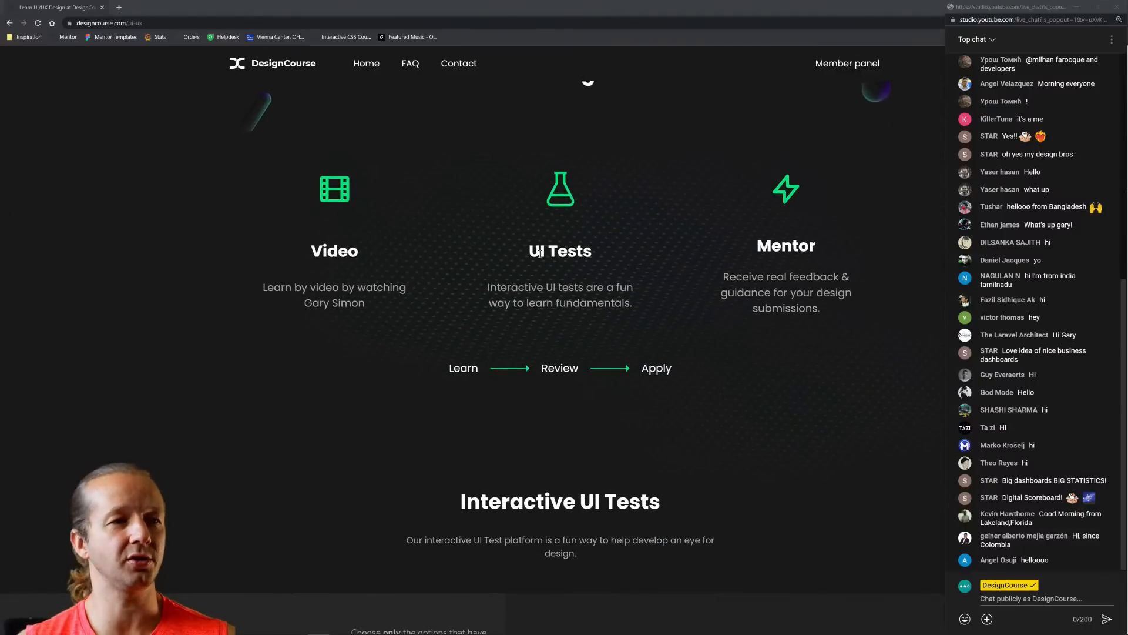
{"action": "scroll", "coordinate": [588, 252], "scroll_direction": "down", "scroll_amount": 3}
{"action": "scroll", "coordinate": [594, 263], "scroll_direction": "down", "scroll_amount": 6}
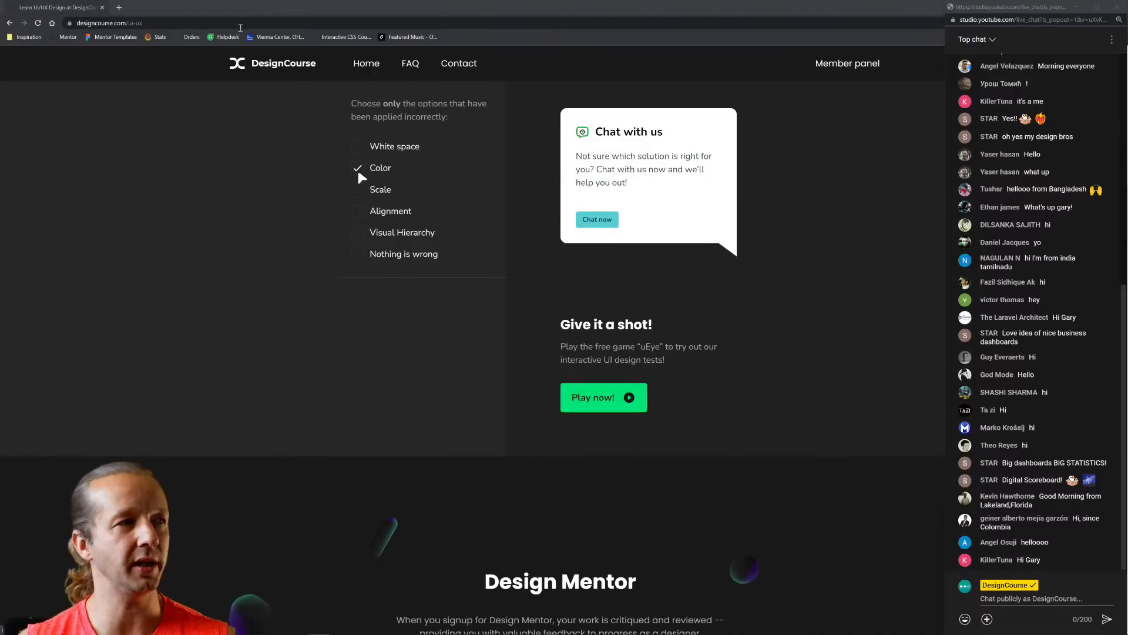
{"action": "scroll", "coordinate": [764, 429], "scroll_direction": "down", "scroll_amount": 12}
{"action": "scroll", "coordinate": [753, 405], "scroll_direction": "up", "scroll_amount": 6}
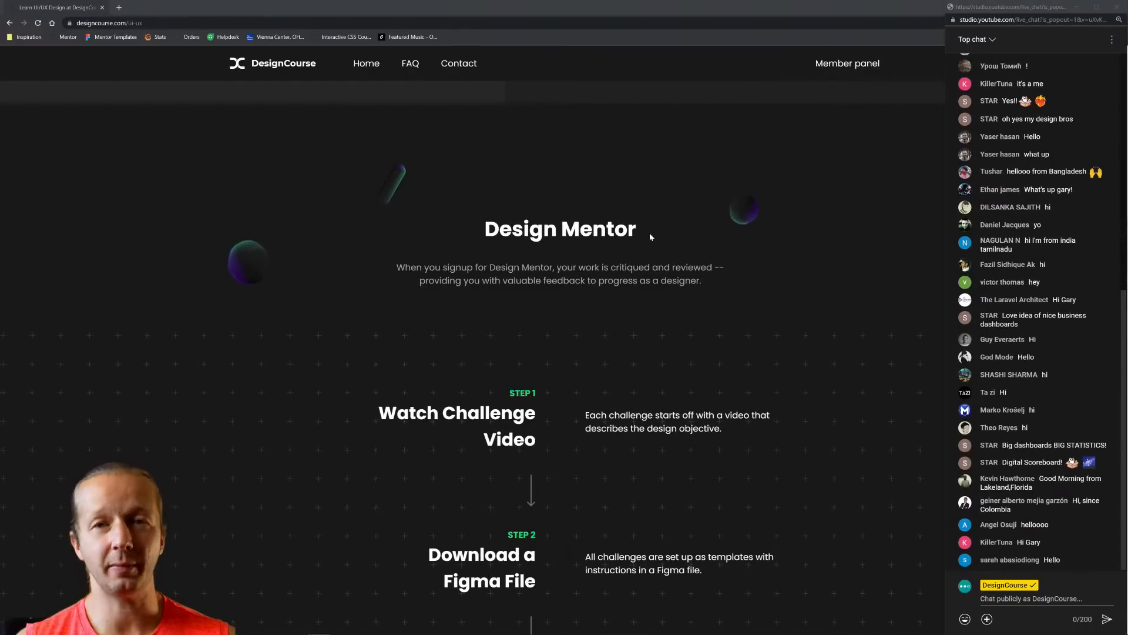
{"action": "scroll", "coordinate": [689, 326], "scroll_direction": "down", "scroll_amount": 5}
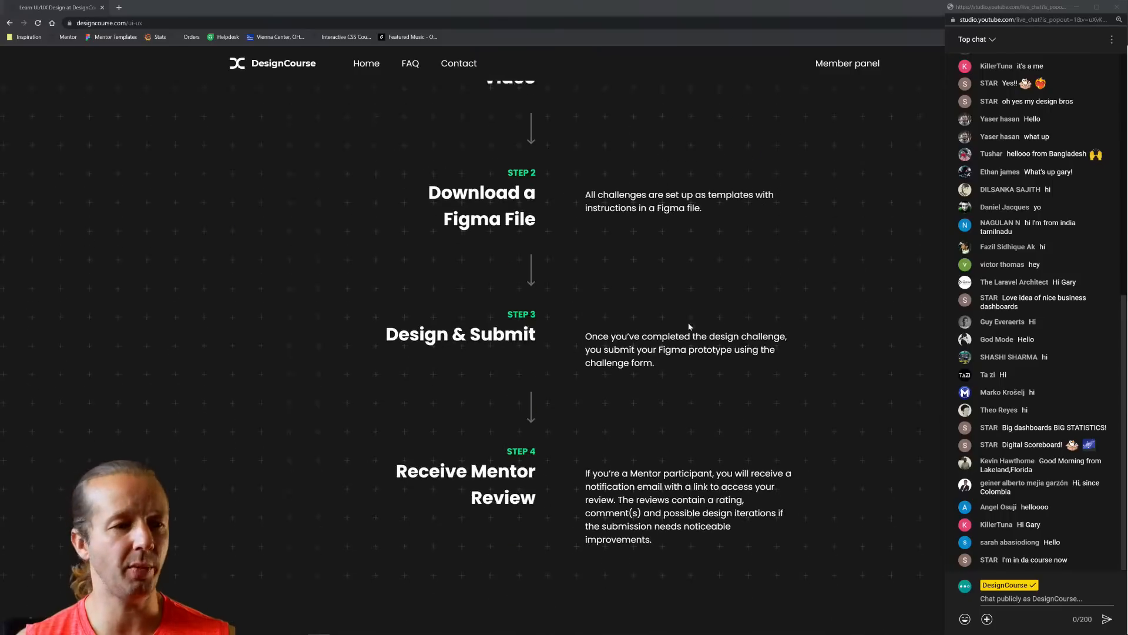
{"action": "scroll", "coordinate": [688, 325], "scroll_direction": "down", "scroll_amount": 10}
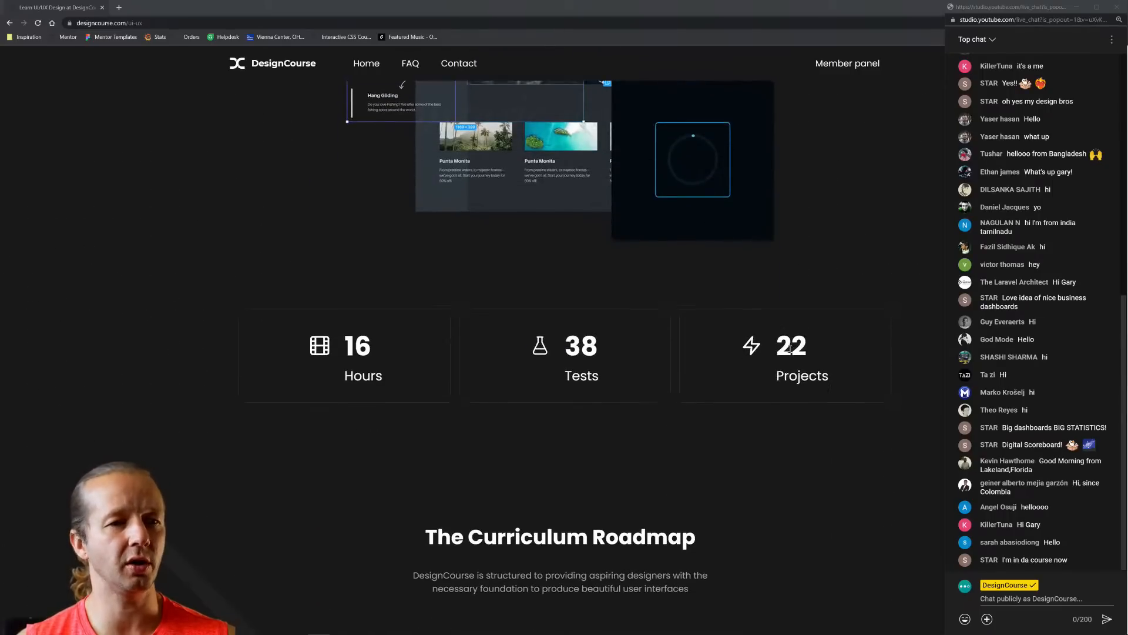
{"action": "scroll", "coordinate": [801, 347], "scroll_direction": "up", "scroll_amount": 15}
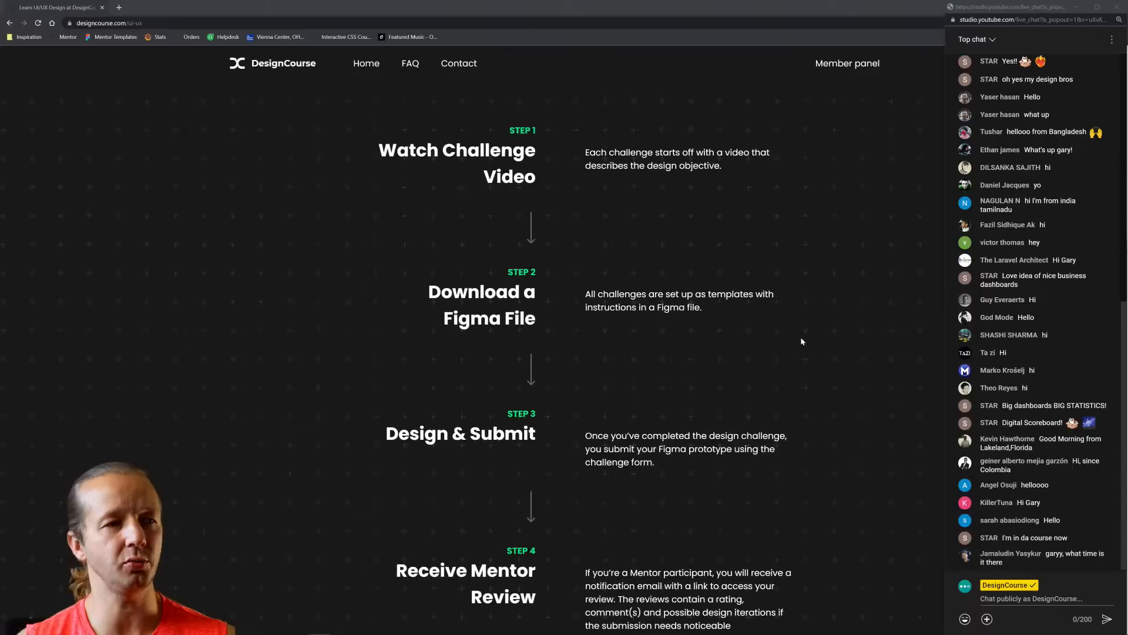
{"action": "scroll", "coordinate": [801, 338], "scroll_direction": "up", "scroll_amount": 10}
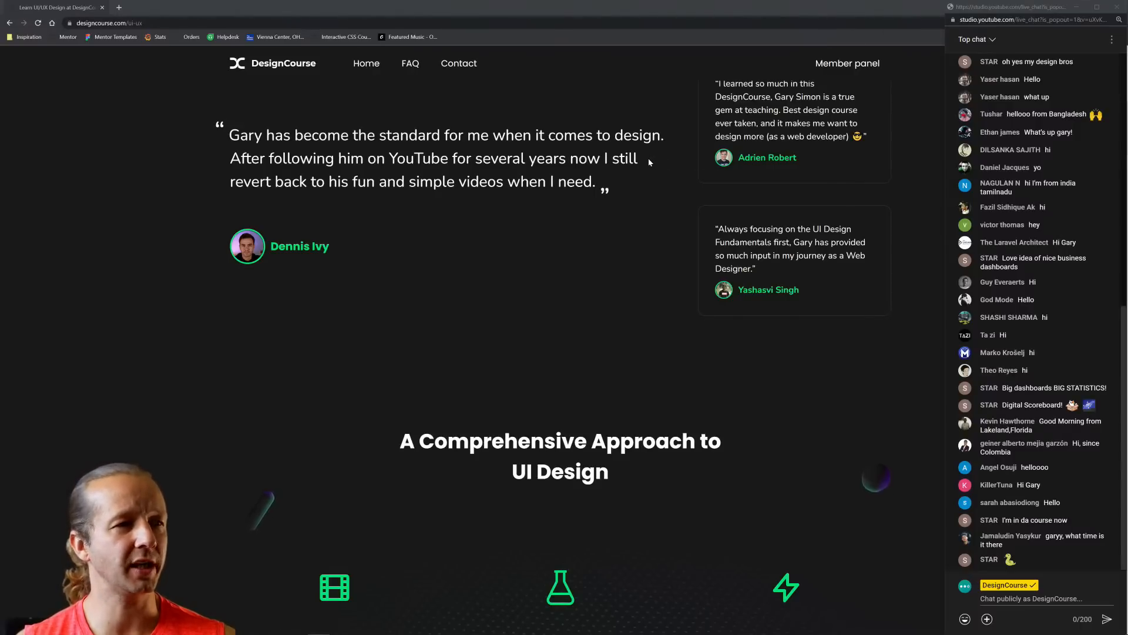
{"action": "left_click", "coordinate": [1116, 7]}
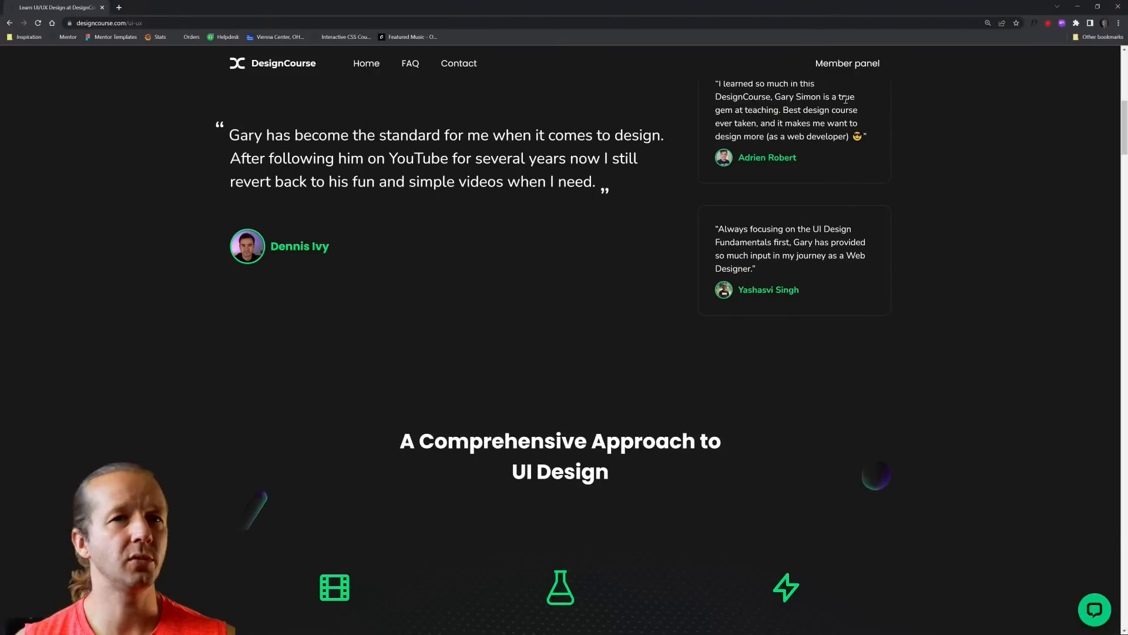
Close the browser, resize the Figma window, and show the Desktop frame size presets with the Frame tool
{"action": "left_click", "coordinate": [1112, 7]}
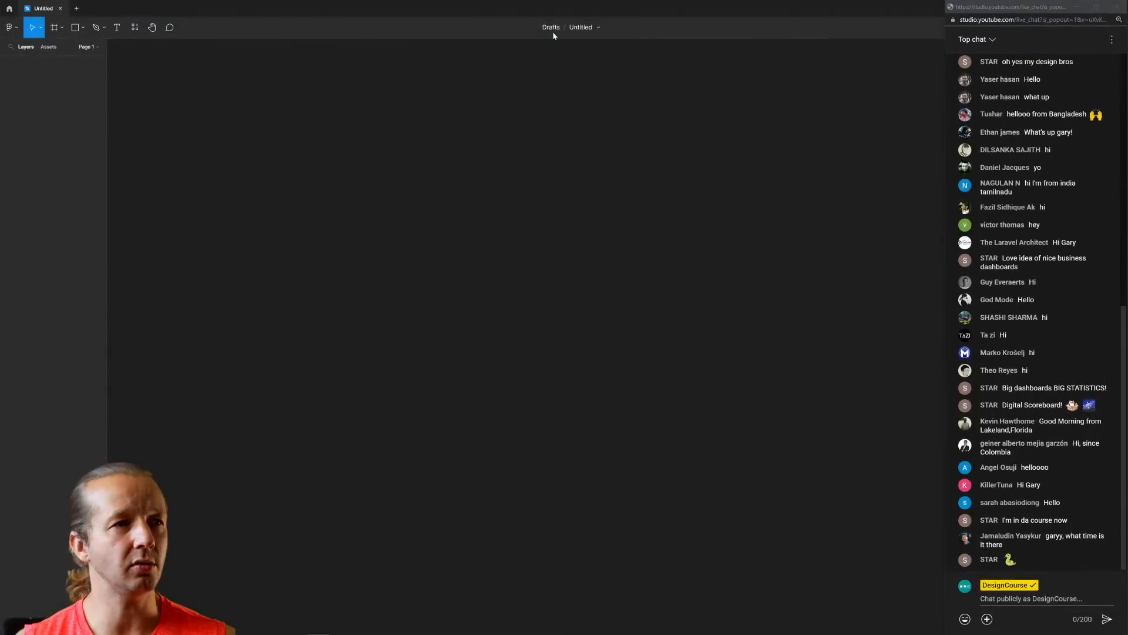
{"action": "mouse_move", "coordinate": [393, 10]}
{"action": "left_mouse_down"}
{"action": "mouse_move", "coordinate": [405, 34]}
{"action": "mouse_move", "coordinate": [399, 15]}
{"action": "left_mouse_up"}
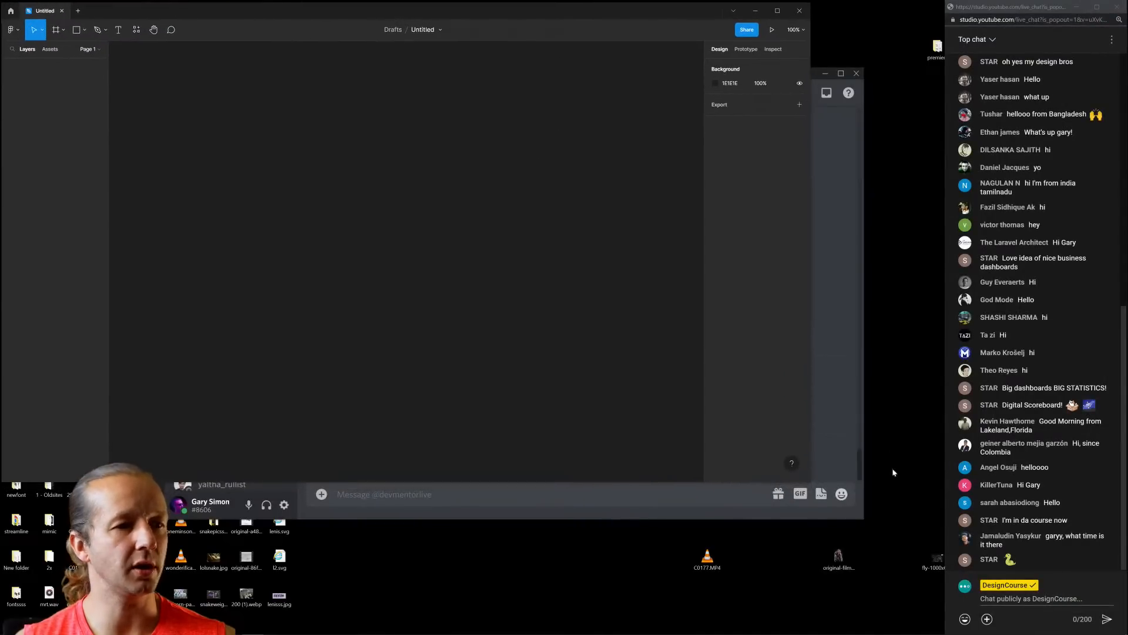
{"action": "left_click_drag", "start_coordinate": [810, 481], "coordinate": [943, 630]}
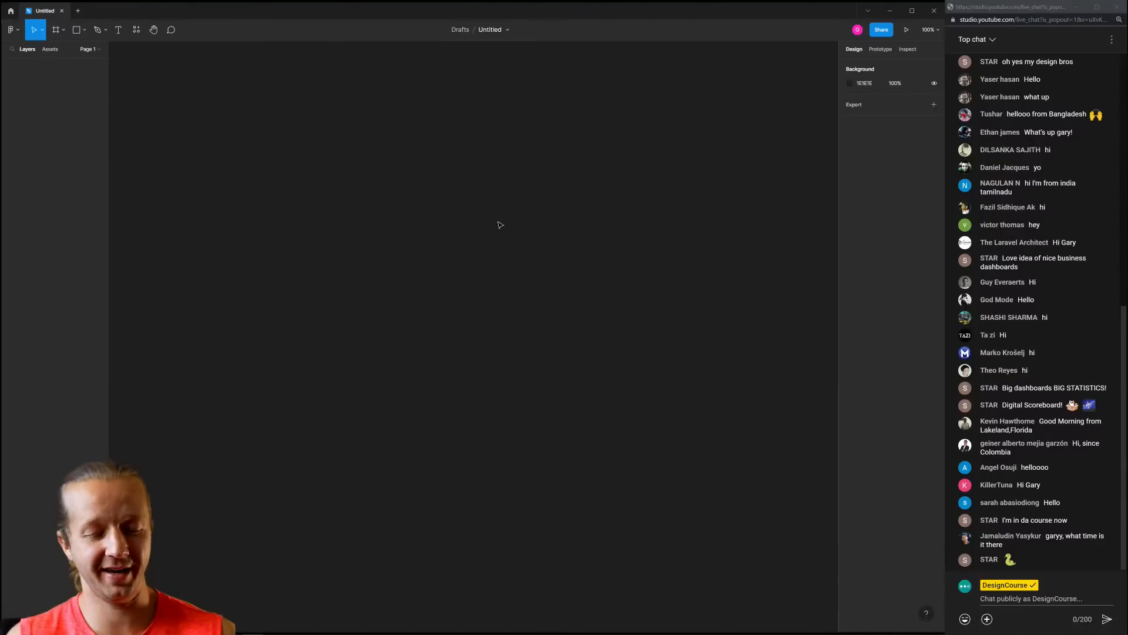
{"action": "left_click", "coordinate": [55, 29]}
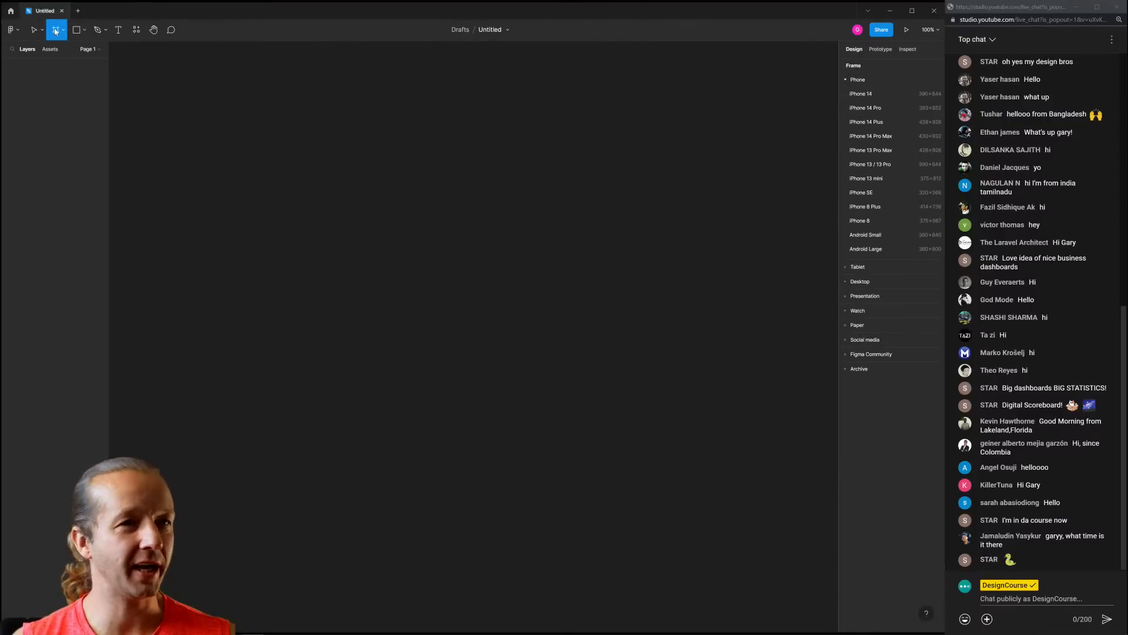
{"action": "left_click", "coordinate": [879, 280]}
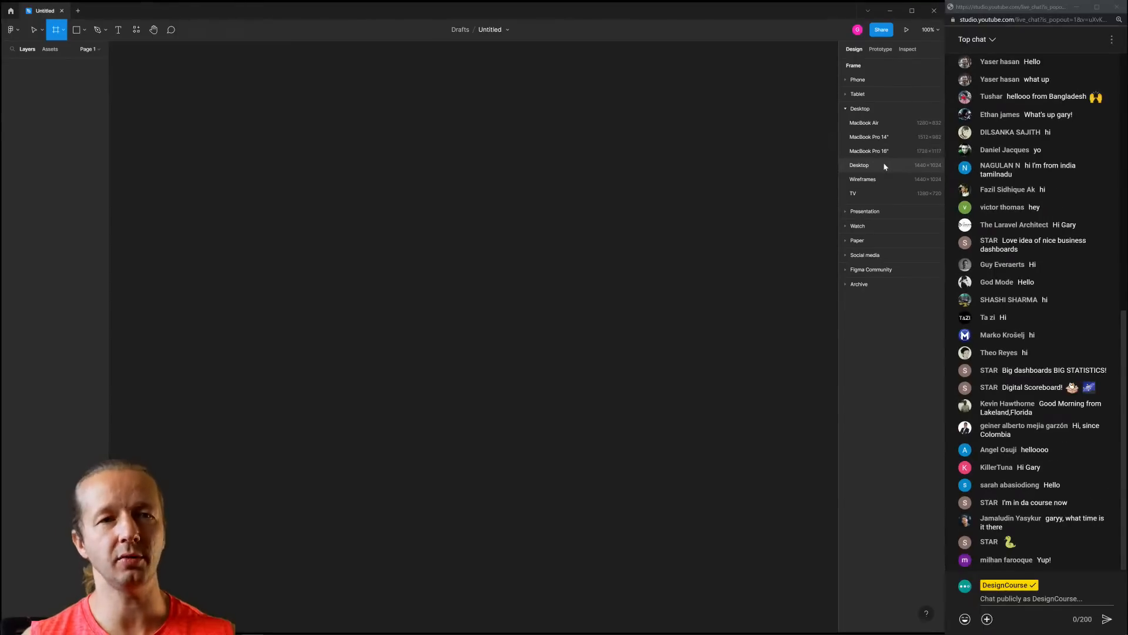
Add a Desktop 1440×1024 frame and shorten its height to 899
{"action": "left_click", "coordinate": [885, 166]}
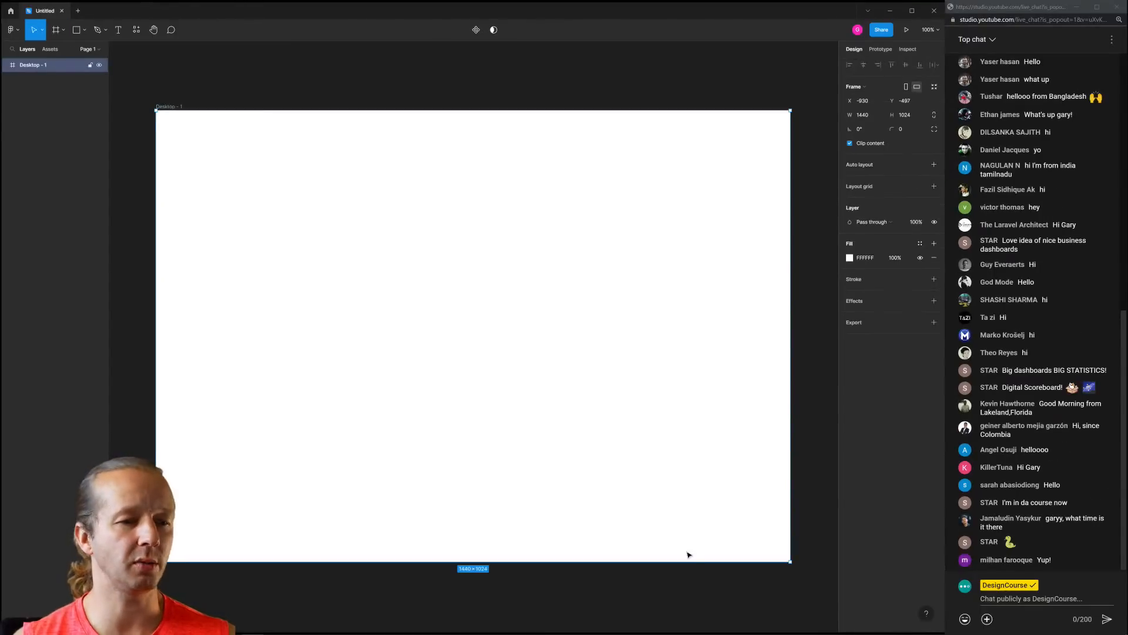
{"action": "left_click_drag", "start_coordinate": [689, 562], "coordinate": [684, 506]}
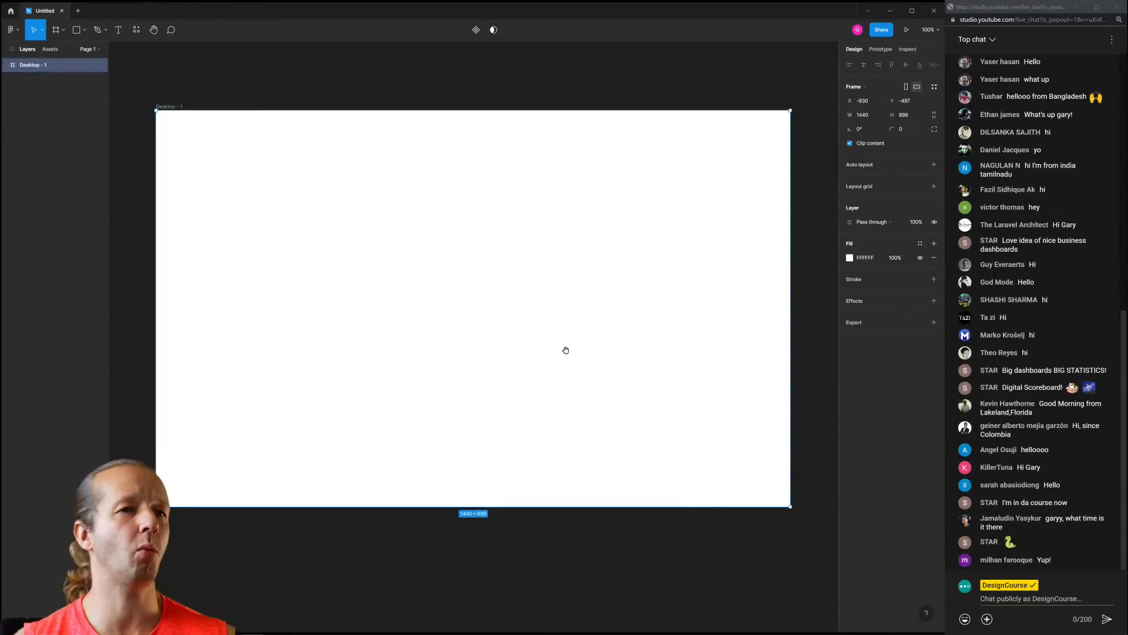
{"action": "left_click_drag", "start_coordinate": [566, 350], "coordinate": [578, 365]}
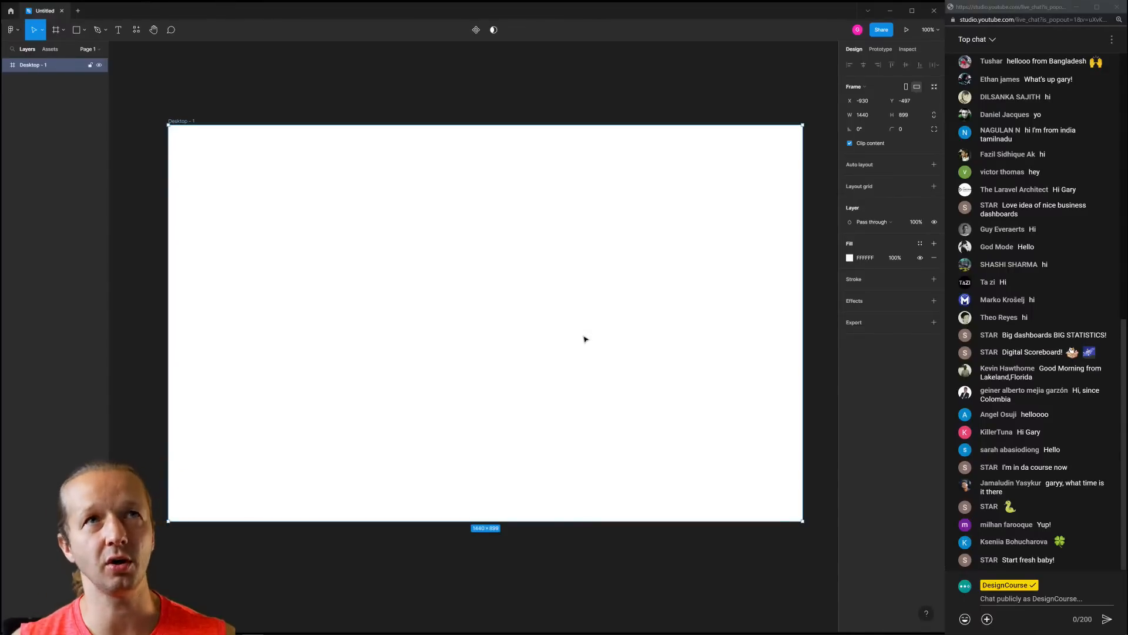
Set the canvas background colour to light grey E8E8E8
{"action": "left_click", "coordinate": [265, 107]}
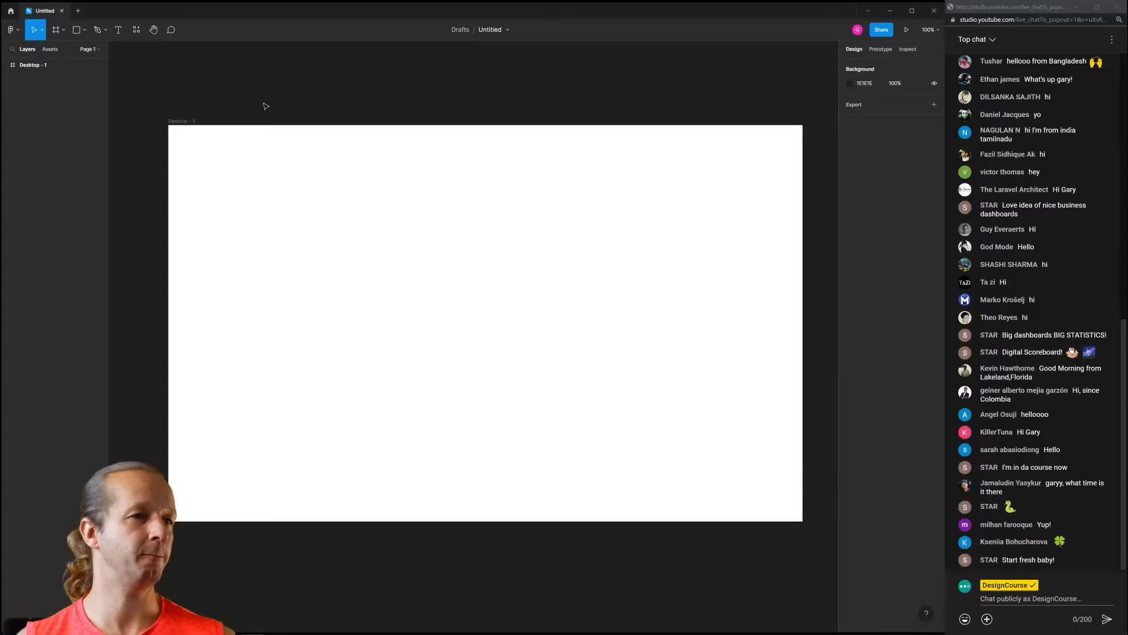
{"action": "left_click", "coordinate": [191, 121]}
{"action": "left_click", "coordinate": [779, 64]}
{"action": "left_click", "coordinate": [850, 83]}
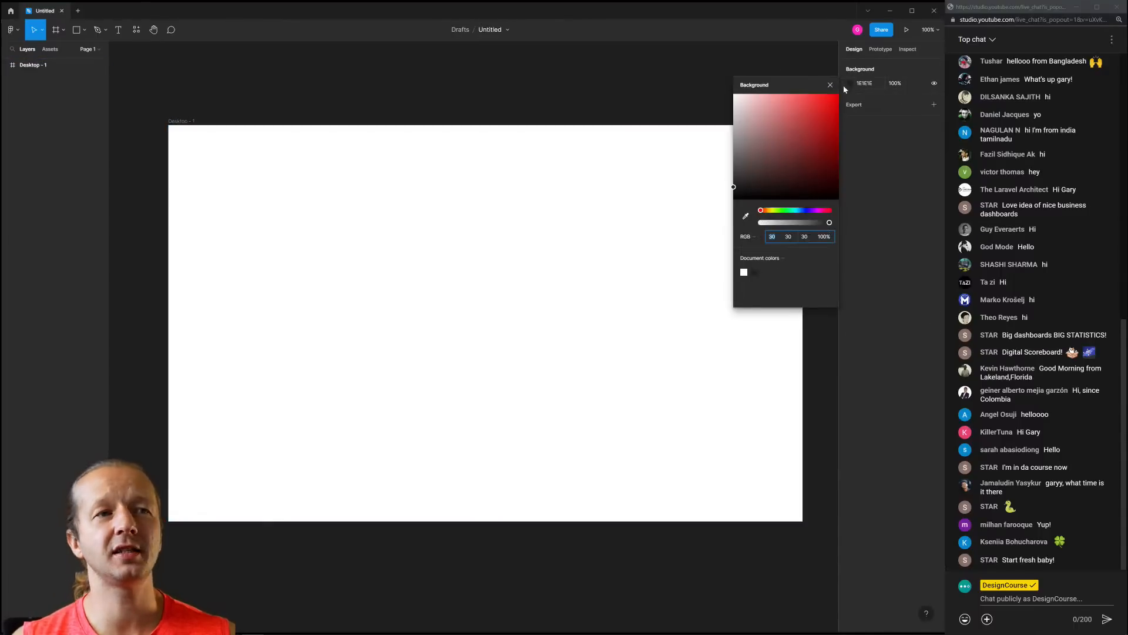
{"action": "left_click_drag", "start_coordinate": [743, 104], "coordinate": [728, 105]}
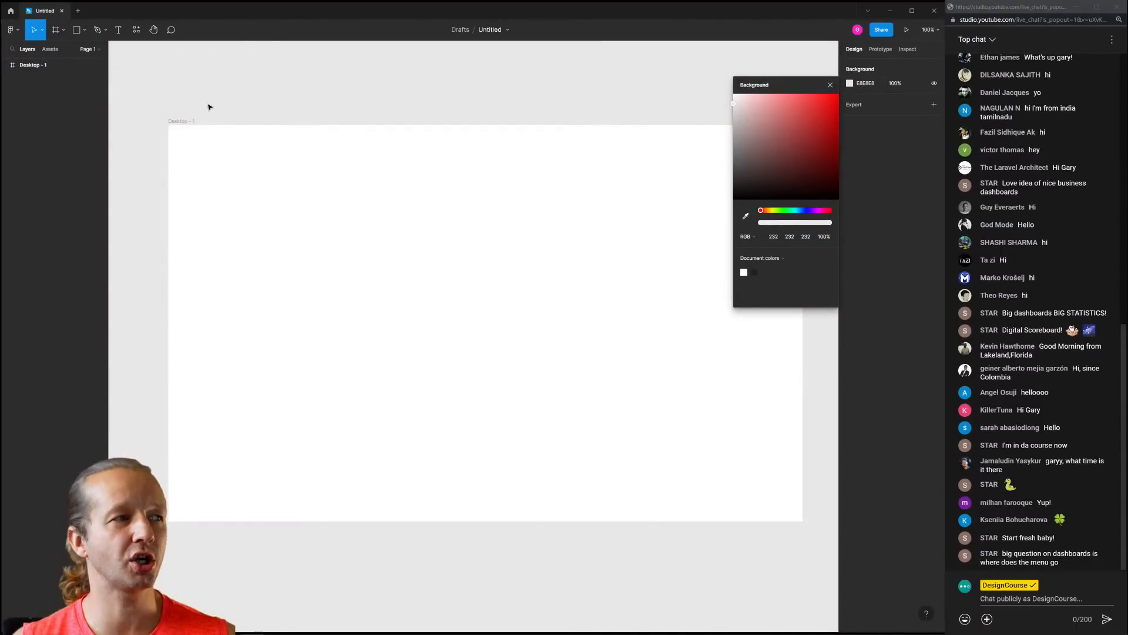
{"action": "left_click", "coordinate": [830, 85]}
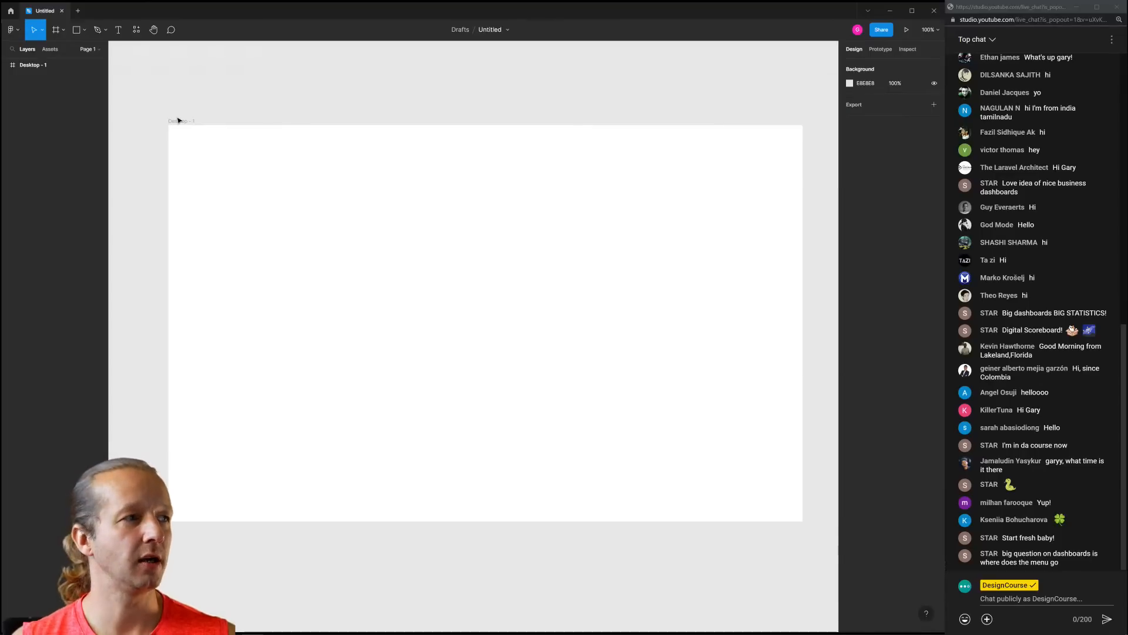
Nudge the Desktop - 1 frame left and set its fill to dark blue-grey 1A1B1E
{"action": "left_click", "coordinate": [179, 120]}
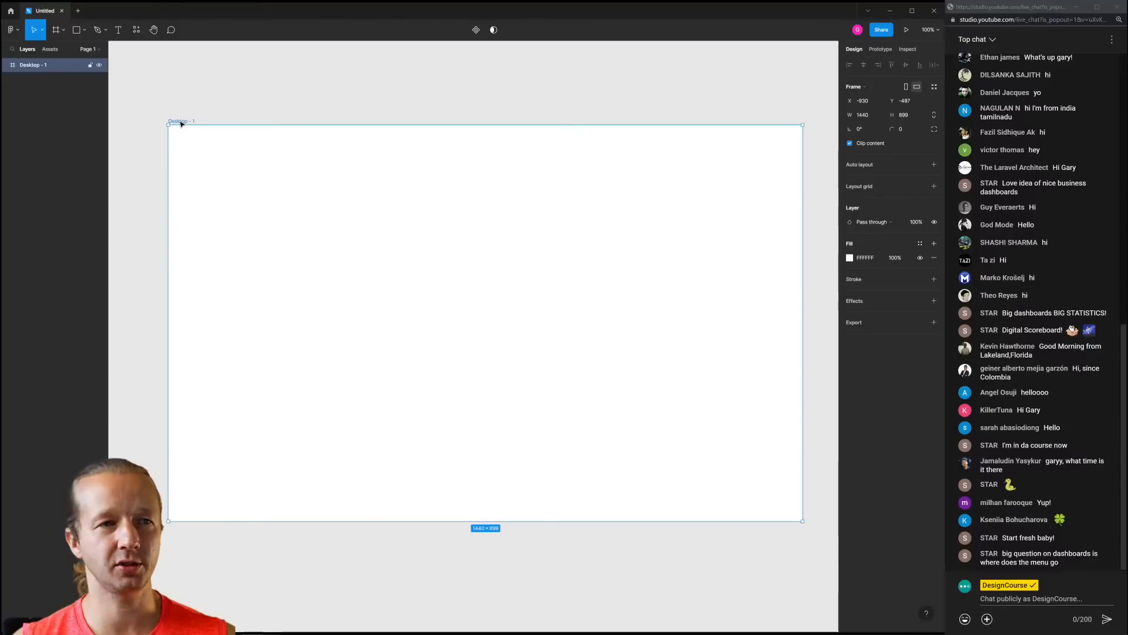
{"action": "left_click_drag", "start_coordinate": [181, 123], "coordinate": [160, 129]}
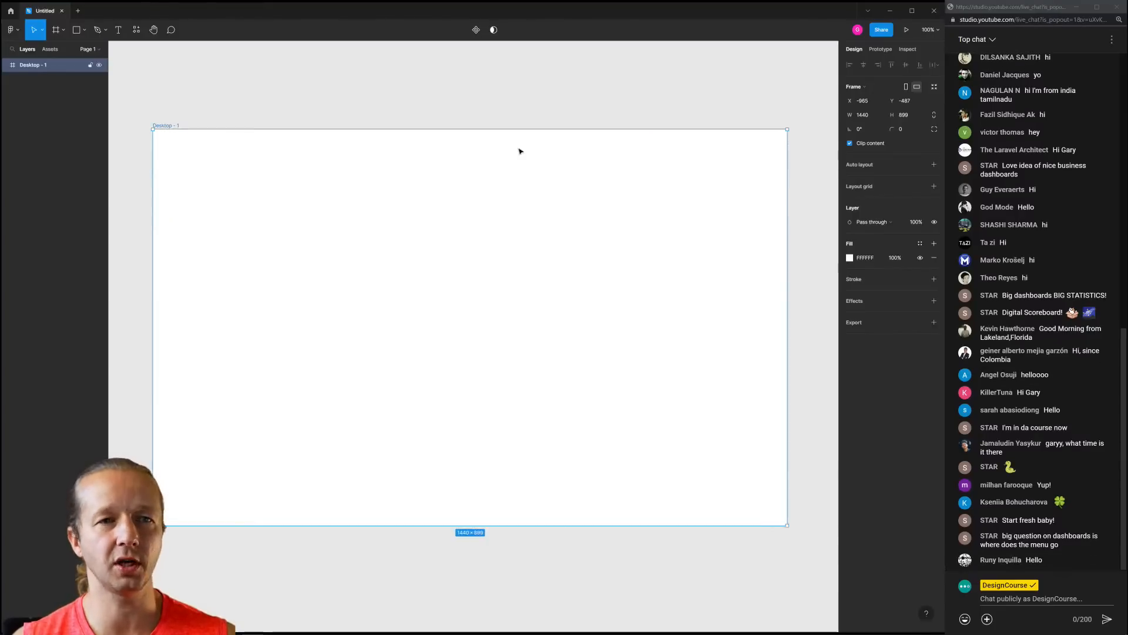
{"action": "left_click", "coordinate": [850, 258]}
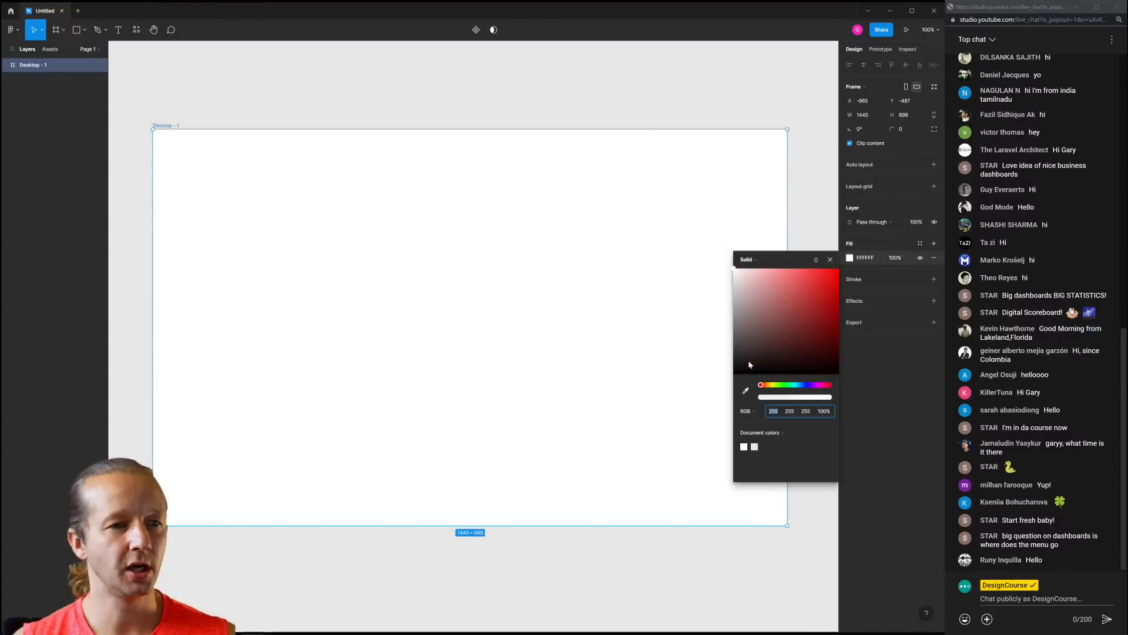
{"action": "mouse_move", "coordinate": [746, 358]}
{"action": "left_mouse_down"}
{"action": "mouse_move", "coordinate": [713, 368]}
{"action": "mouse_move", "coordinate": [713, 388]}
{"action": "left_mouse_up"}
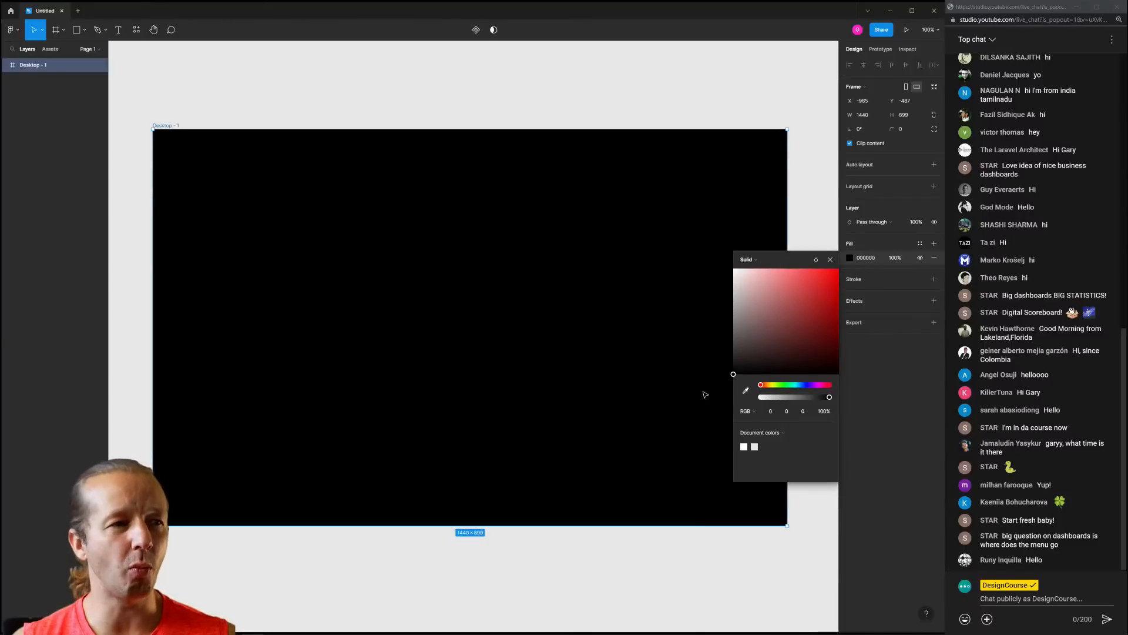
{"action": "left_click_drag", "start_coordinate": [705, 395], "coordinate": [691, 372]}
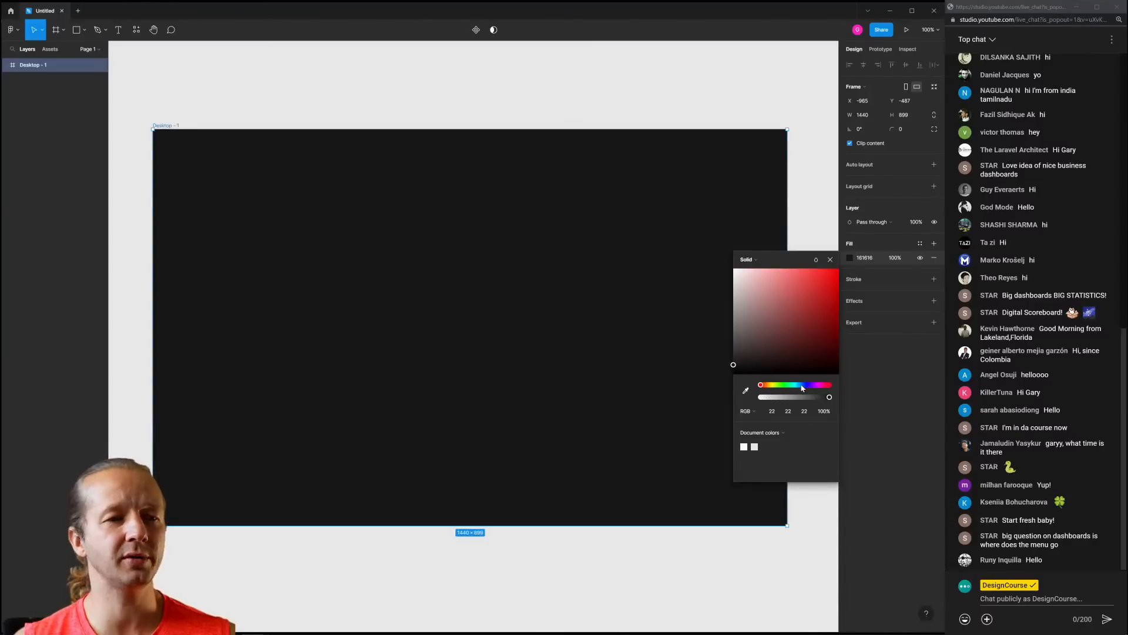
{"action": "left_click_drag", "start_coordinate": [802, 385], "coordinate": [804, 386]}
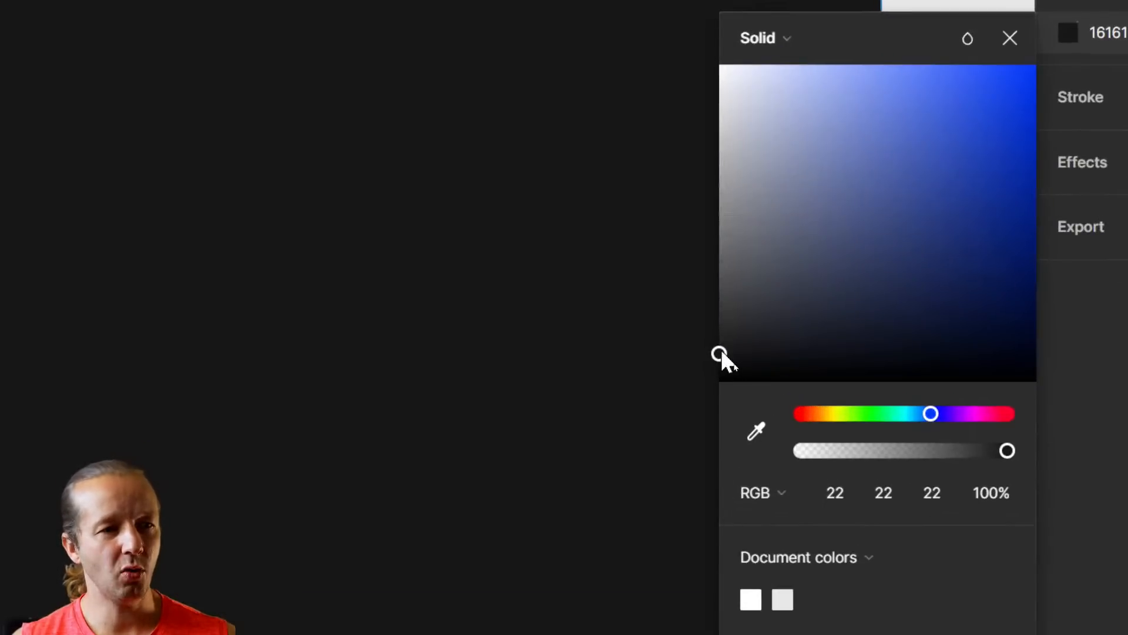
{"action": "left_click", "coordinate": [930, 414]}
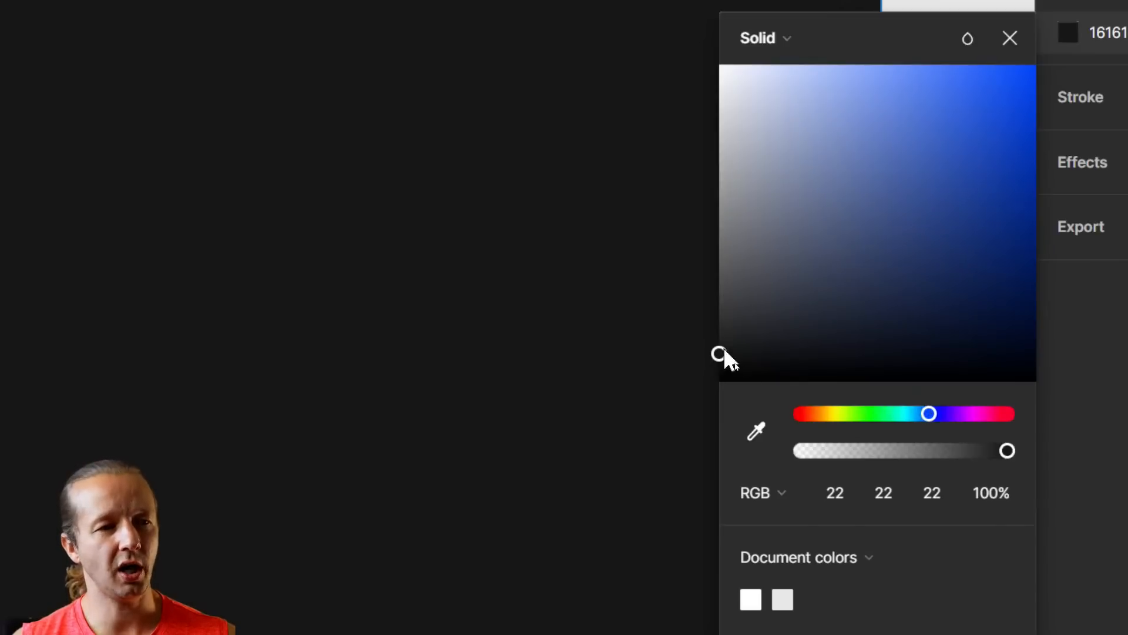
{"action": "mouse_move", "coordinate": [725, 358]}
{"action": "left_mouse_down"}
{"action": "mouse_move", "coordinate": [738, 364]}
{"action": "mouse_move", "coordinate": [744, 353]}
{"action": "left_mouse_up"}
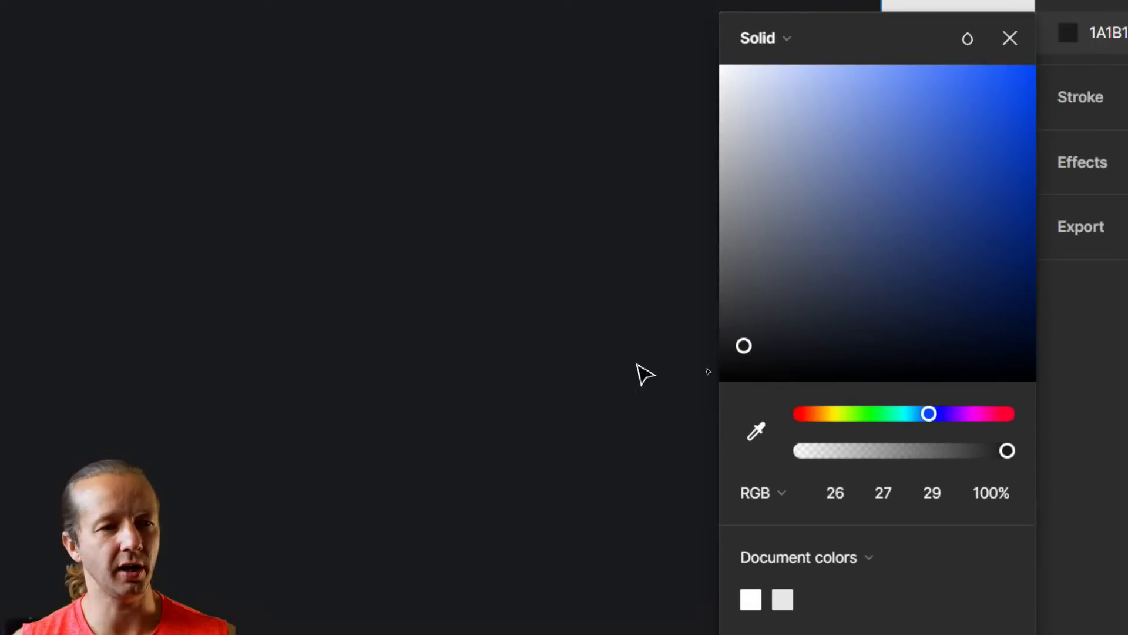
{"action": "mouse_move", "coordinate": [756, 353]}
{"action": "left_mouse_down"}
{"action": "mouse_move", "coordinate": [975, 330]}
{"action": "mouse_move", "coordinate": [784, 327]}
{"action": "mouse_move", "coordinate": [757, 355]}
{"action": "left_mouse_up"}
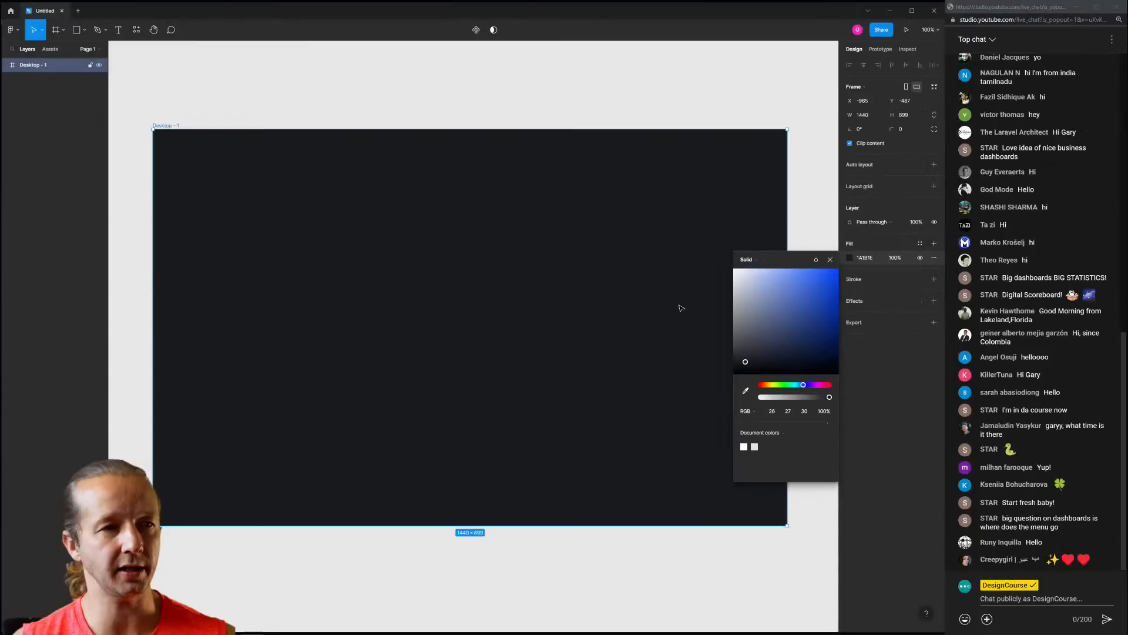
{"action": "left_click", "coordinate": [830, 259]}
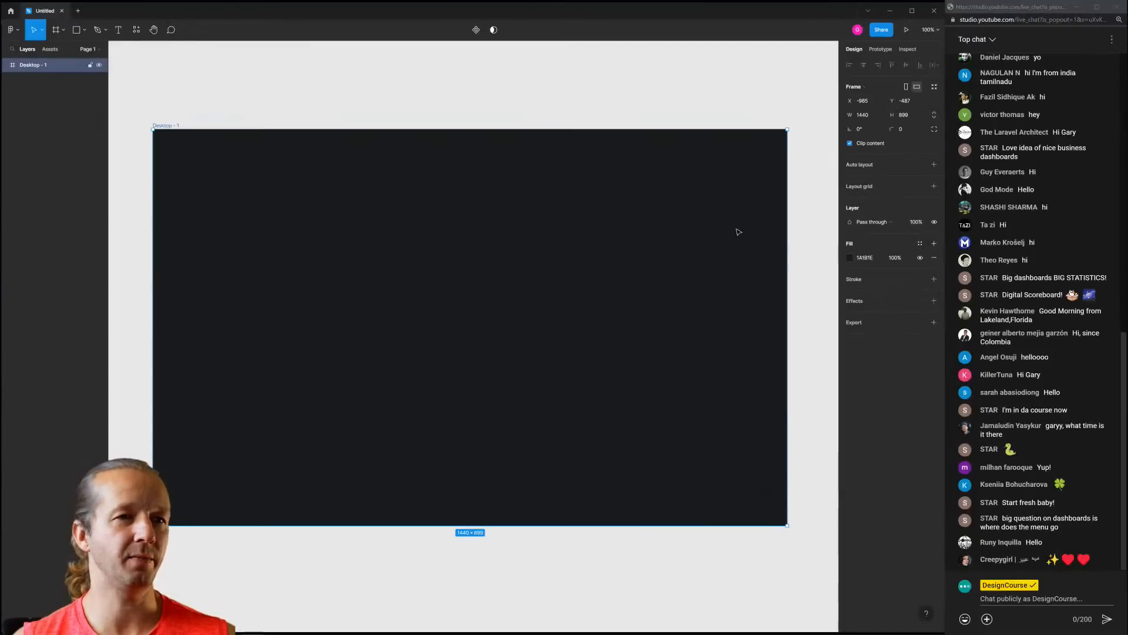
{"action": "left_click", "coordinate": [567, 120]}
{"action": "mouse_move", "coordinate": [505, 106]}
{"action": "left_mouse_down"}
{"action": "mouse_move", "coordinate": [546, 119]}
{"action": "mouse_move", "coordinate": [515, 123]}
{"action": "left_mouse_up"}
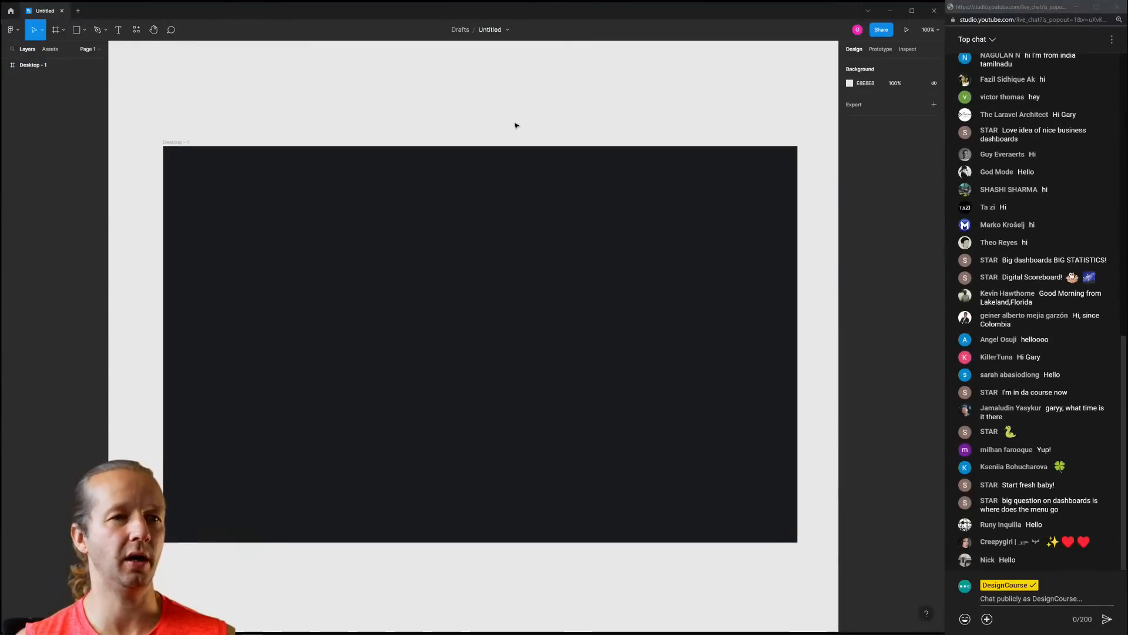
Add a layout grid to Desktop - 1 and switch it to 12 columns
{"action": "left_click", "coordinate": [531, 231]}
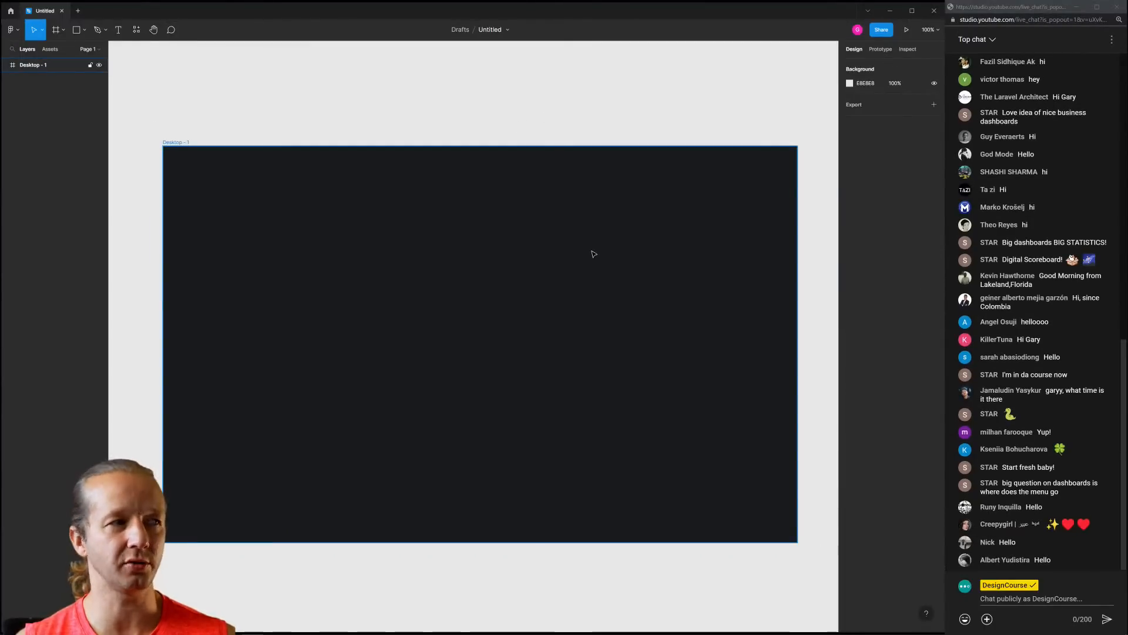
{"action": "left_click", "coordinate": [634, 137]}
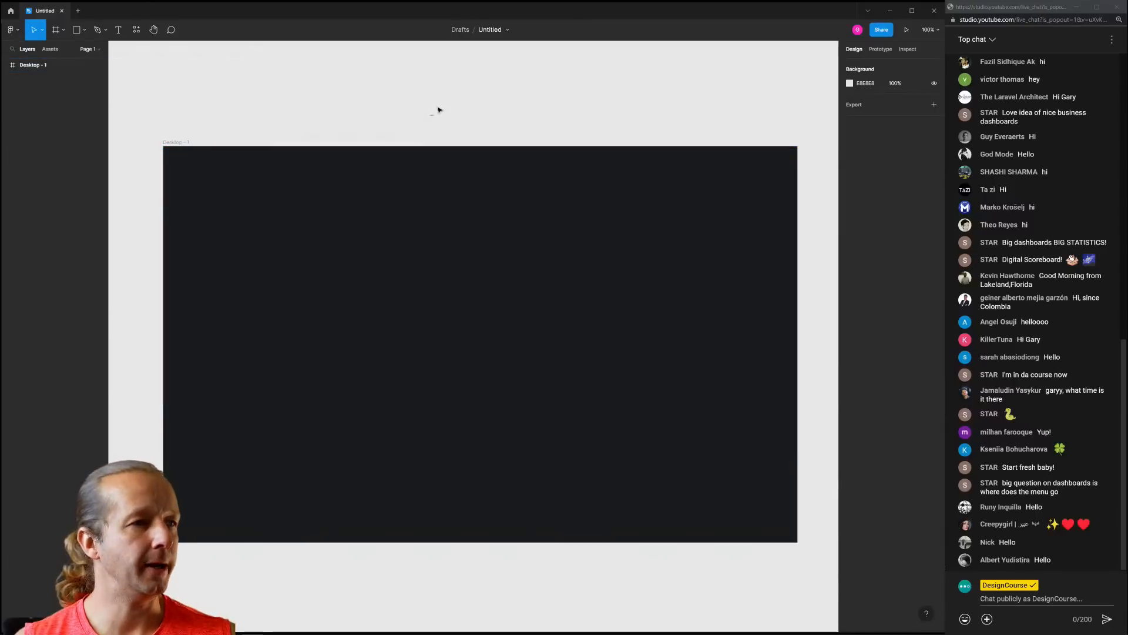
{"action": "left_click", "coordinate": [177, 143]}
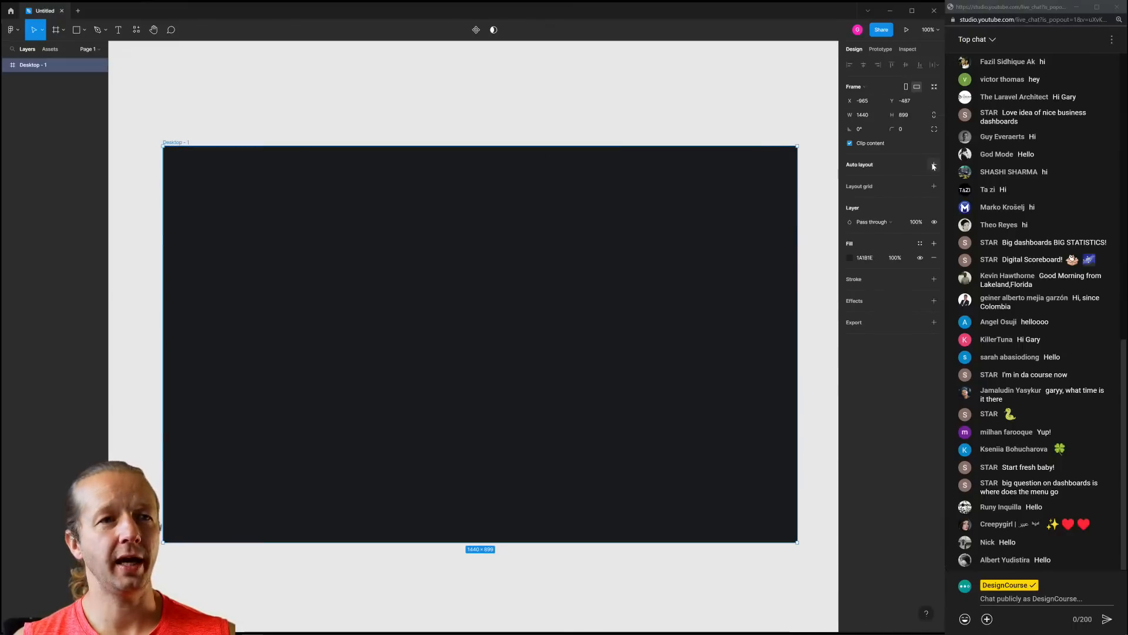
{"action": "left_click", "coordinate": [934, 186]}
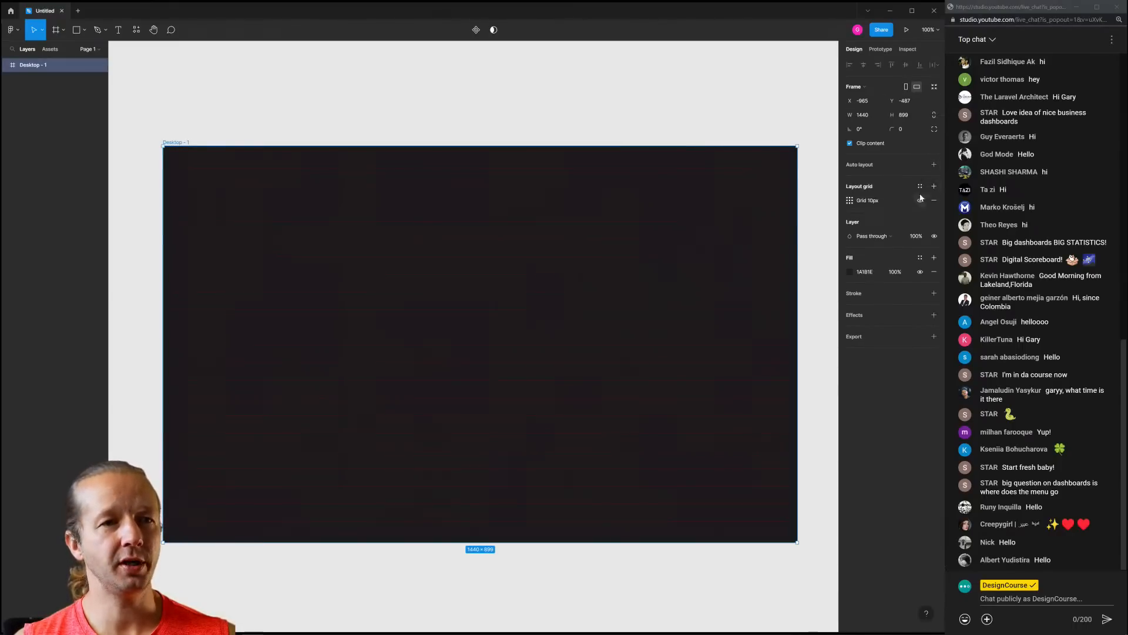
{"action": "left_click", "coordinate": [851, 203]}
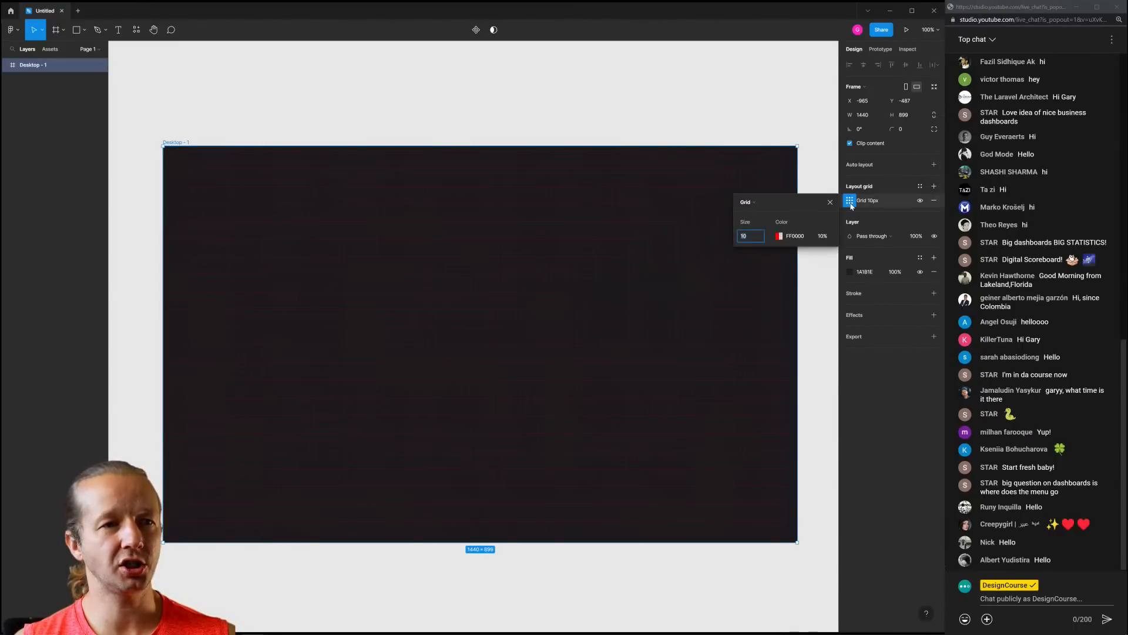
{"action": "left_click", "coordinate": [771, 204]}
{"action": "left_click", "coordinate": [761, 213]}
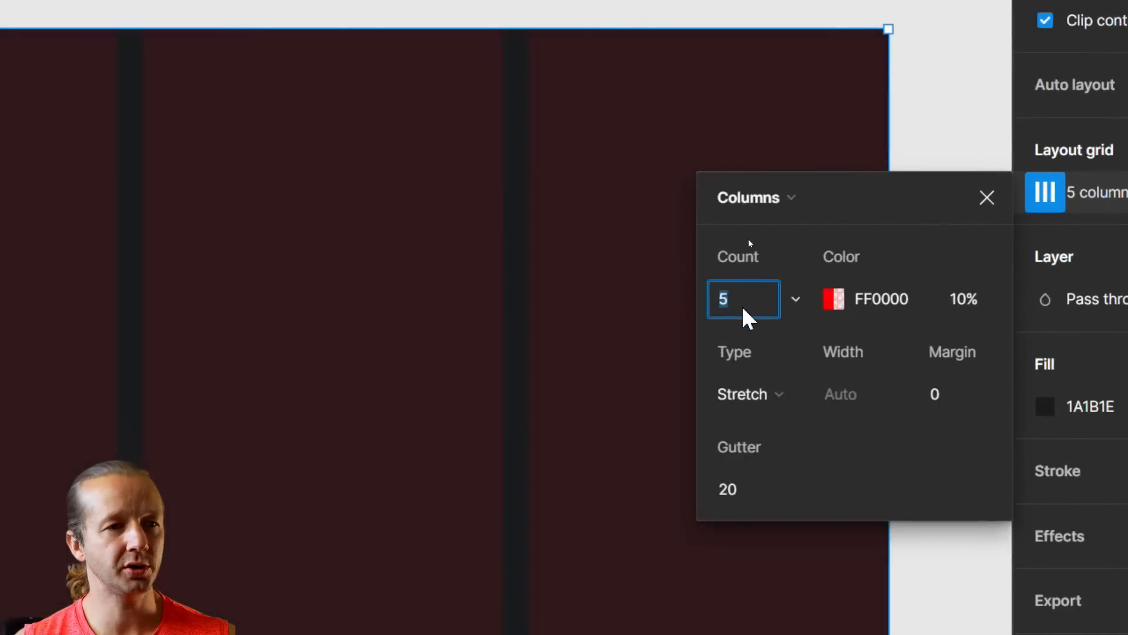
{"action": "type", "text": "12"}
{"action": "key", "text": "Return"}
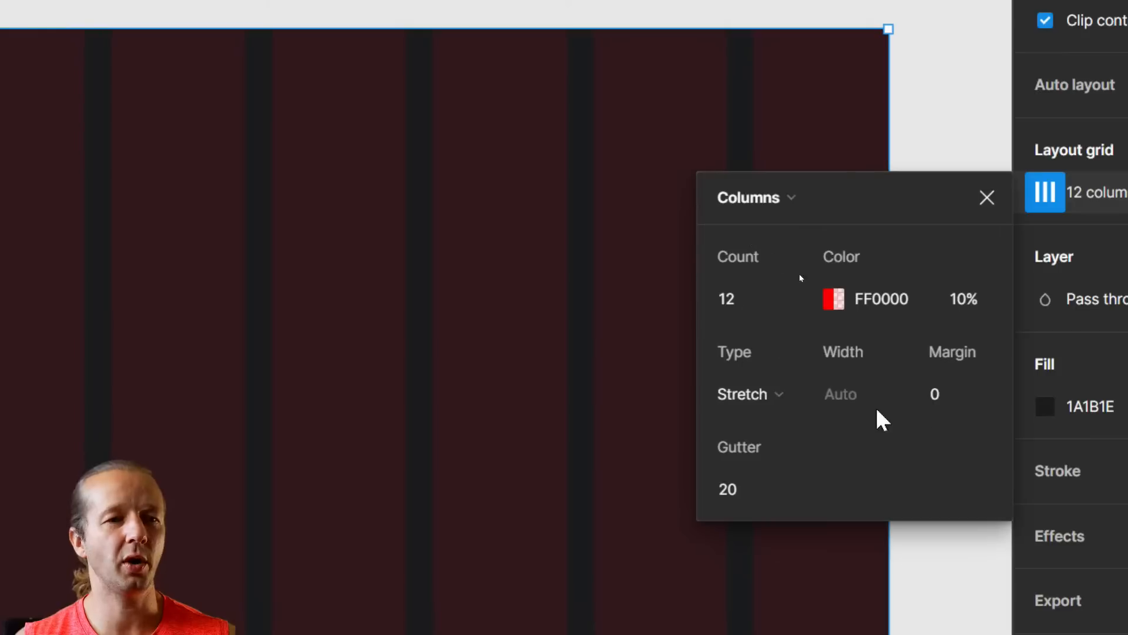
Set the column grid margin to 120
{"action": "left_click", "coordinate": [978, 398]}
{"action": "type", "text": "120"}
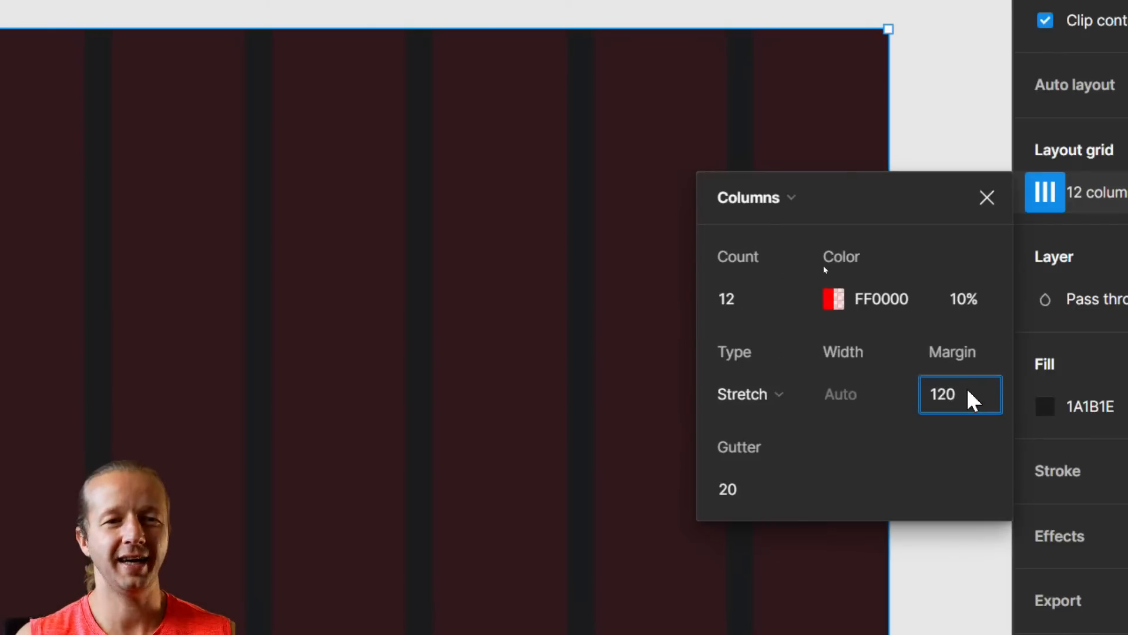
{"action": "key", "text": "Return"}
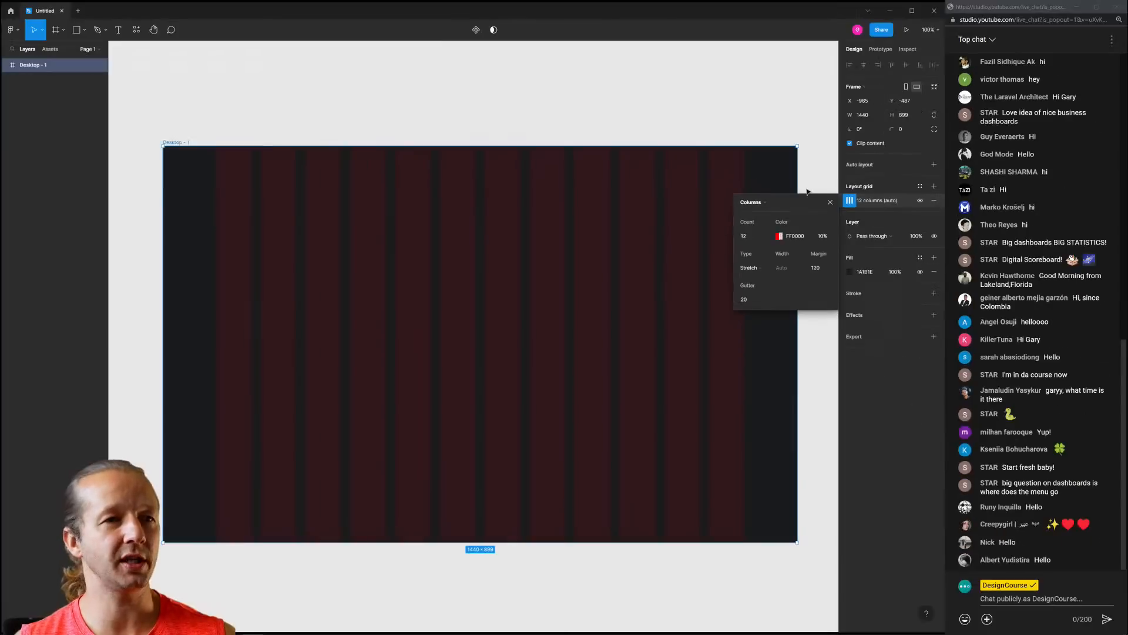
{"action": "left_click", "coordinate": [899, 223]}
{"action": "left_click", "coordinate": [247, 137]}
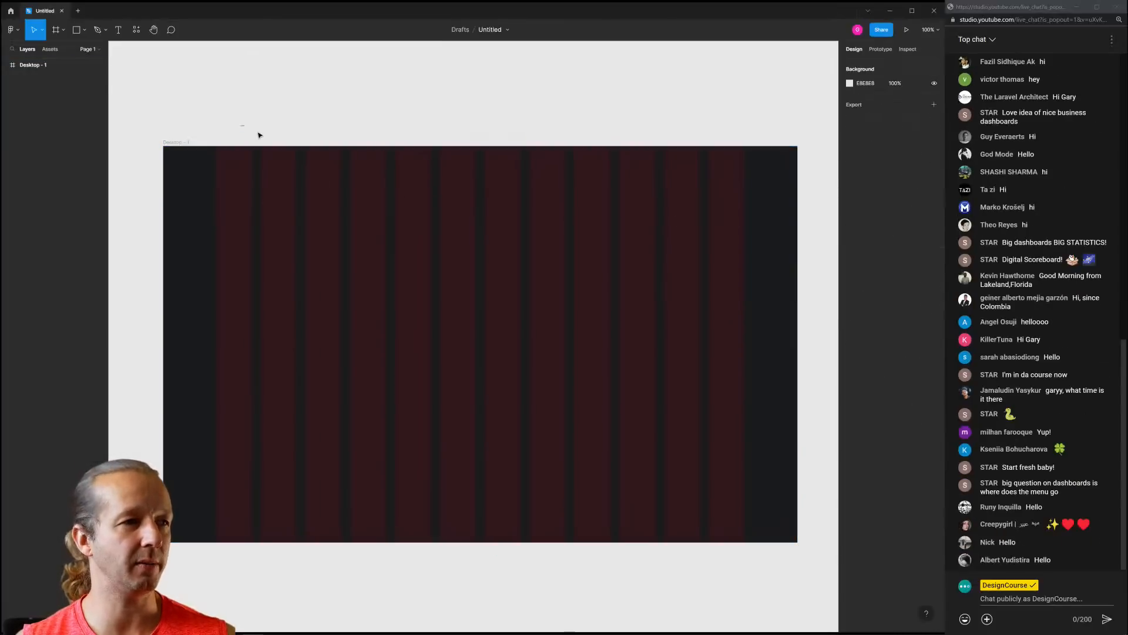
Change the column grid colour to light grey DBDBDB and reposition the frame
{"action": "left_click", "coordinate": [201, 145]}
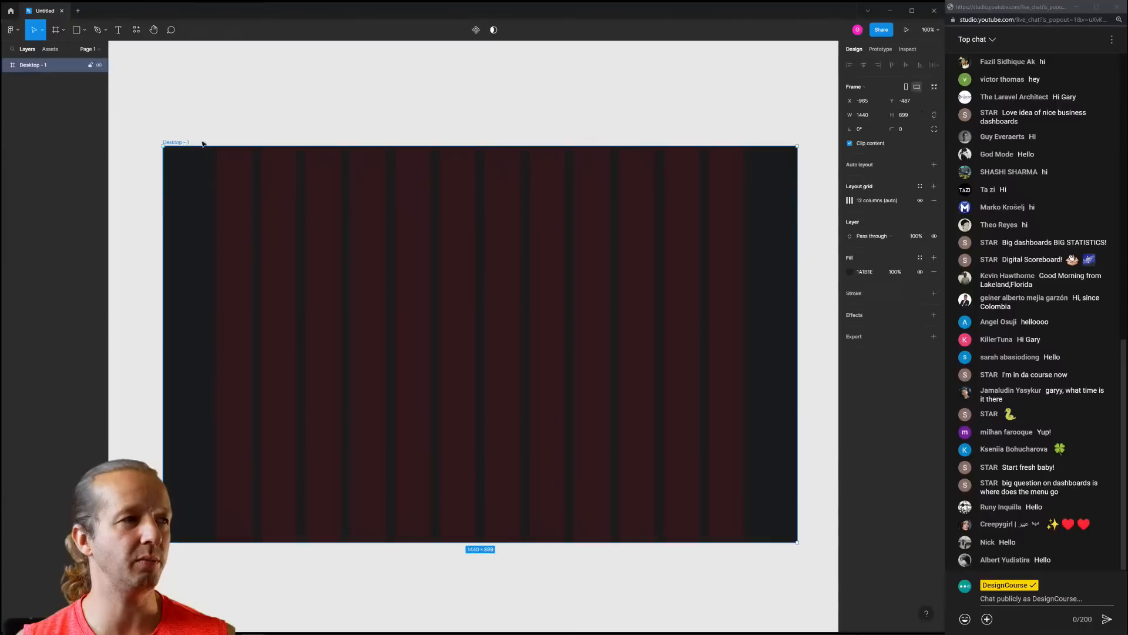
{"action": "left_click", "coordinate": [850, 200]}
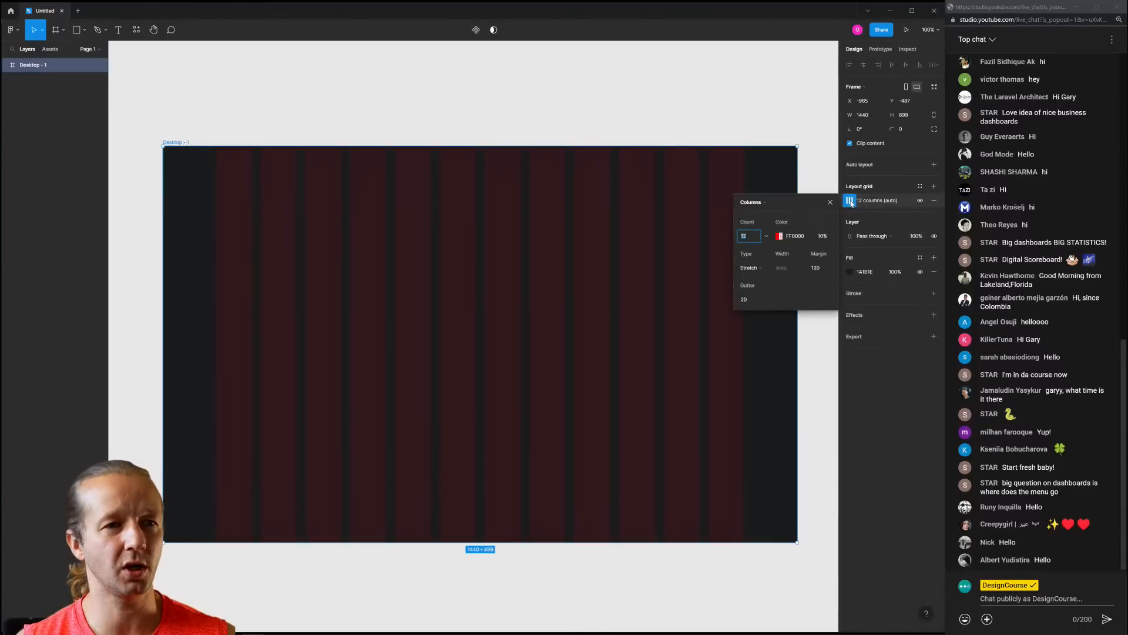
{"action": "left_click", "coordinate": [779, 236]}
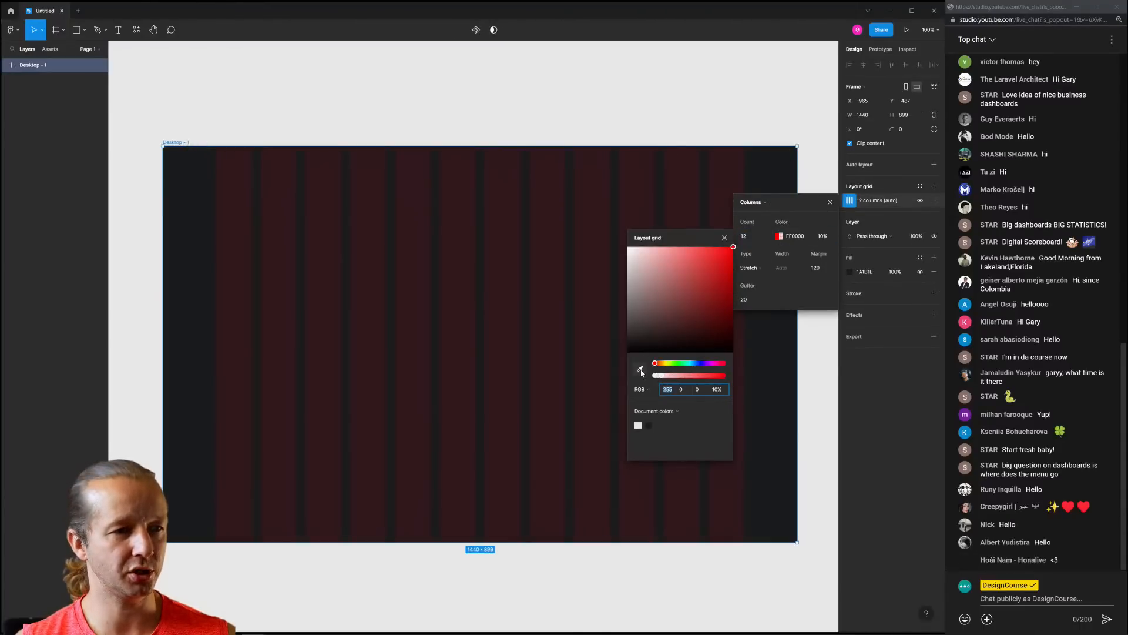
{"action": "left_click_drag", "start_coordinate": [655, 315], "coordinate": [628, 261]}
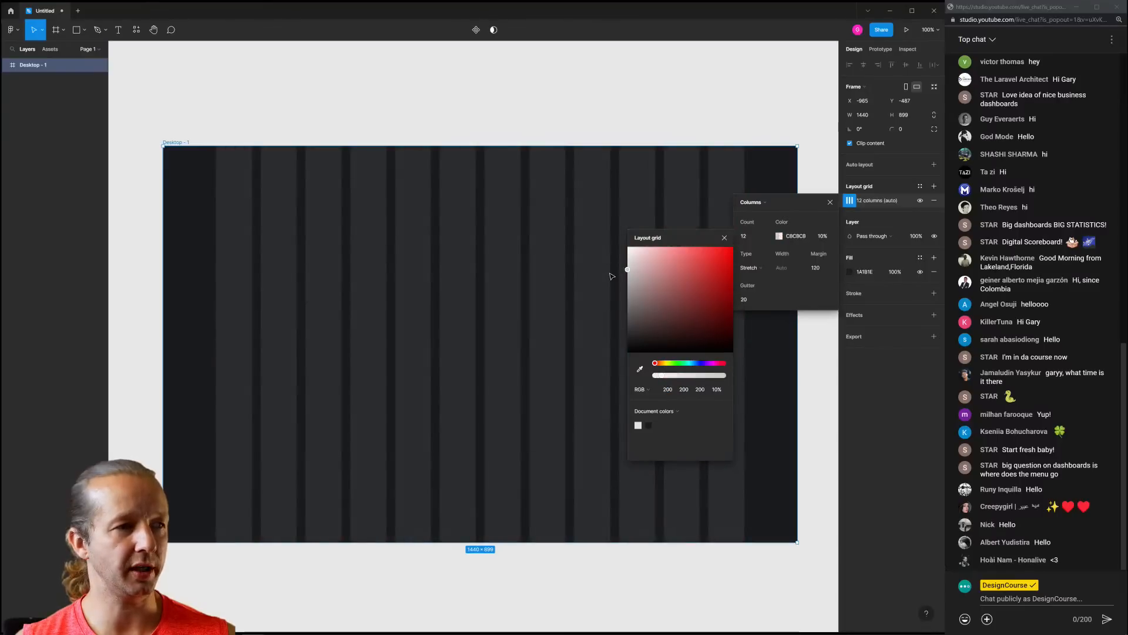
{"action": "left_click", "coordinate": [830, 203]}
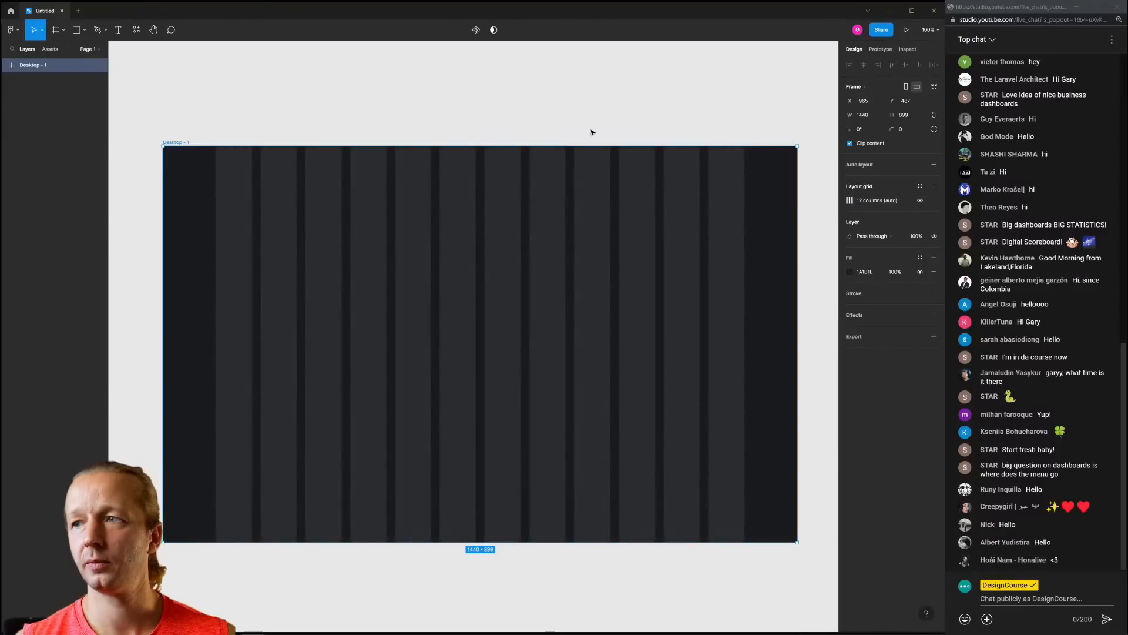
{"action": "left_click", "coordinate": [591, 132]}
{"action": "scroll", "coordinate": [470, 120], "scroll_direction": "left", "scroll_amount": 1}
{"action": "scroll", "coordinate": [470, 120], "scroll_direction": "down", "scroll_amount": 1}
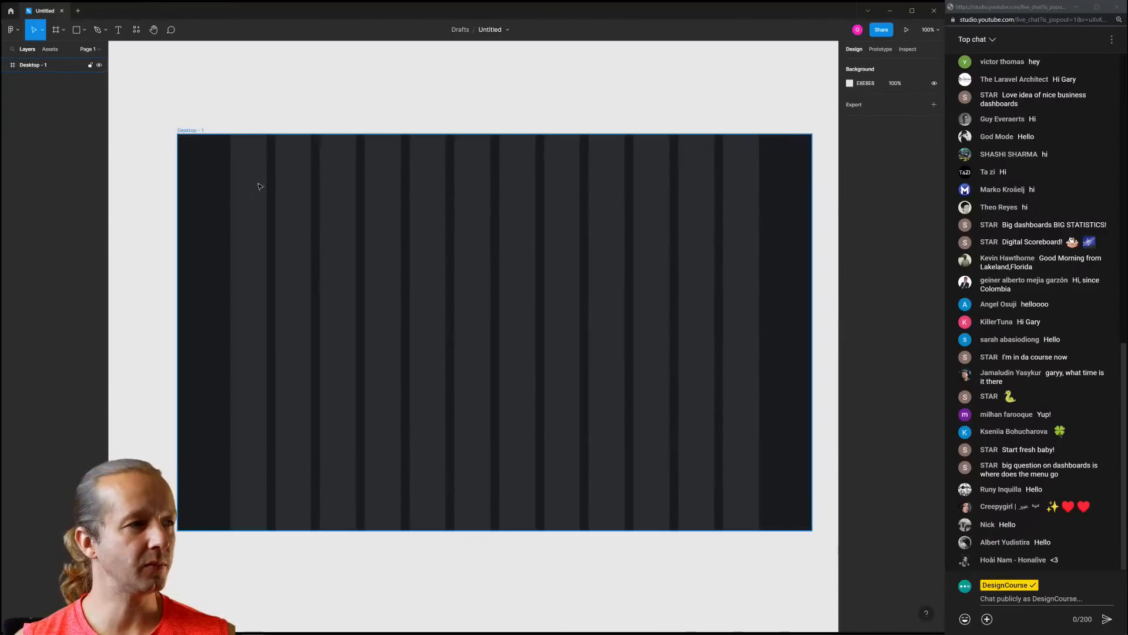
{"action": "left_click_drag", "start_coordinate": [232, 178], "coordinate": [204, 179]}
Draw a large rectangle inside the frame with corner radius 21 and a white fill
{"action": "left_click", "coordinate": [442, 86]}
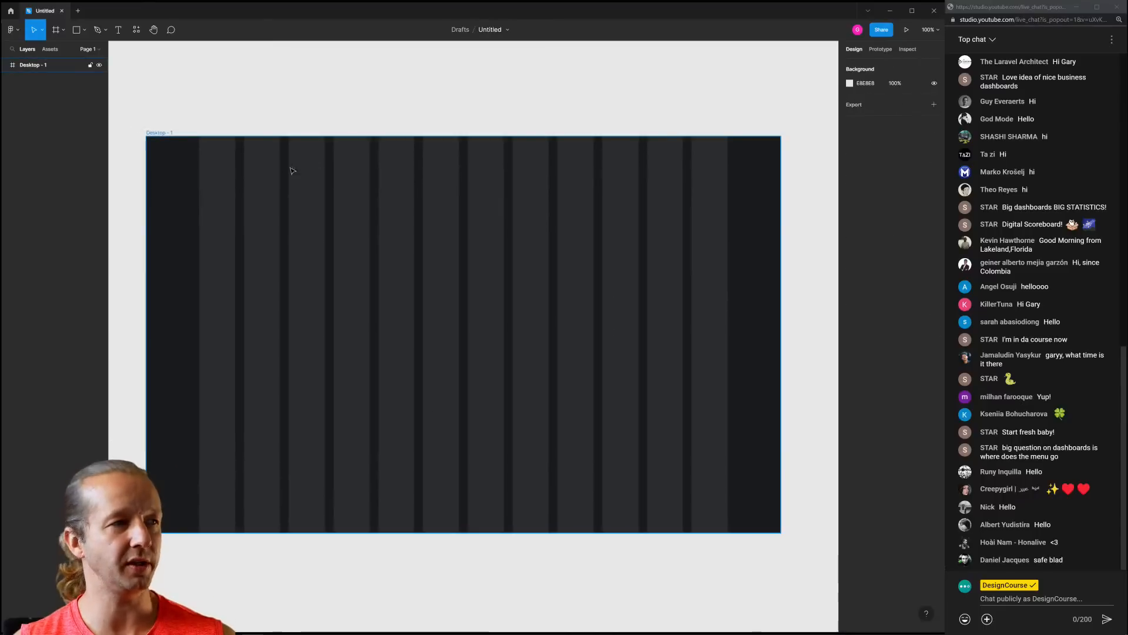
{"action": "key", "text": "r"}
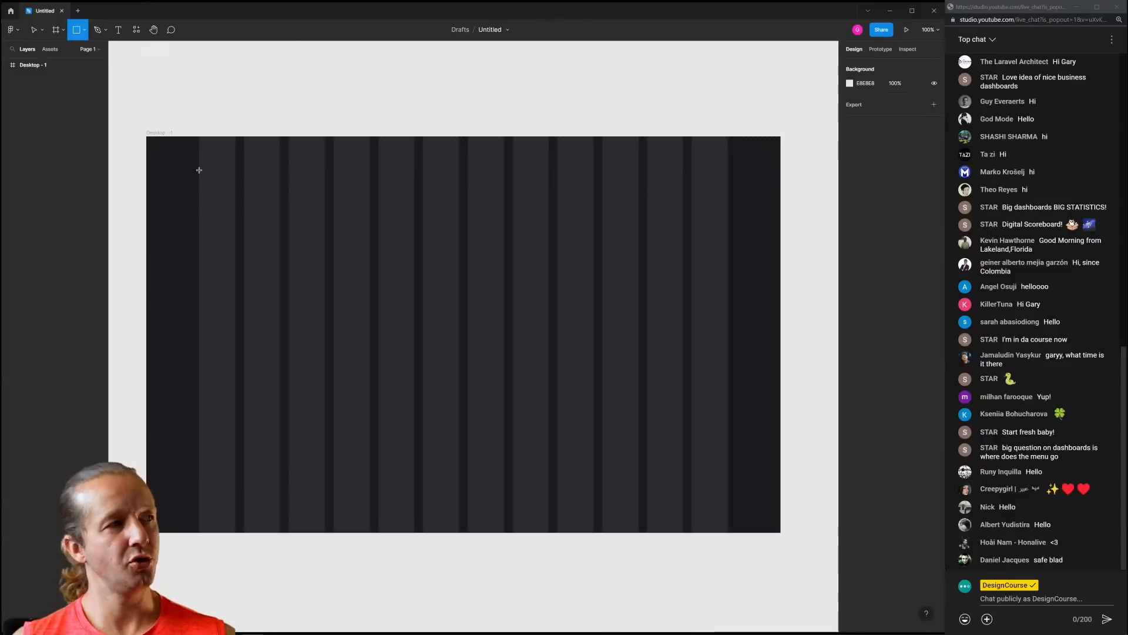
{"action": "mouse_move", "coordinate": [199, 162]}
{"action": "left_mouse_down"}
{"action": "mouse_move", "coordinate": [460, 330]}
{"action": "mouse_move", "coordinate": [721, 447]}
{"action": "mouse_move", "coordinate": [729, 503]}
{"action": "mouse_move", "coordinate": [681, 509]}
{"action": "left_mouse_up"}
{"action": "left_click", "coordinate": [162, 136]}
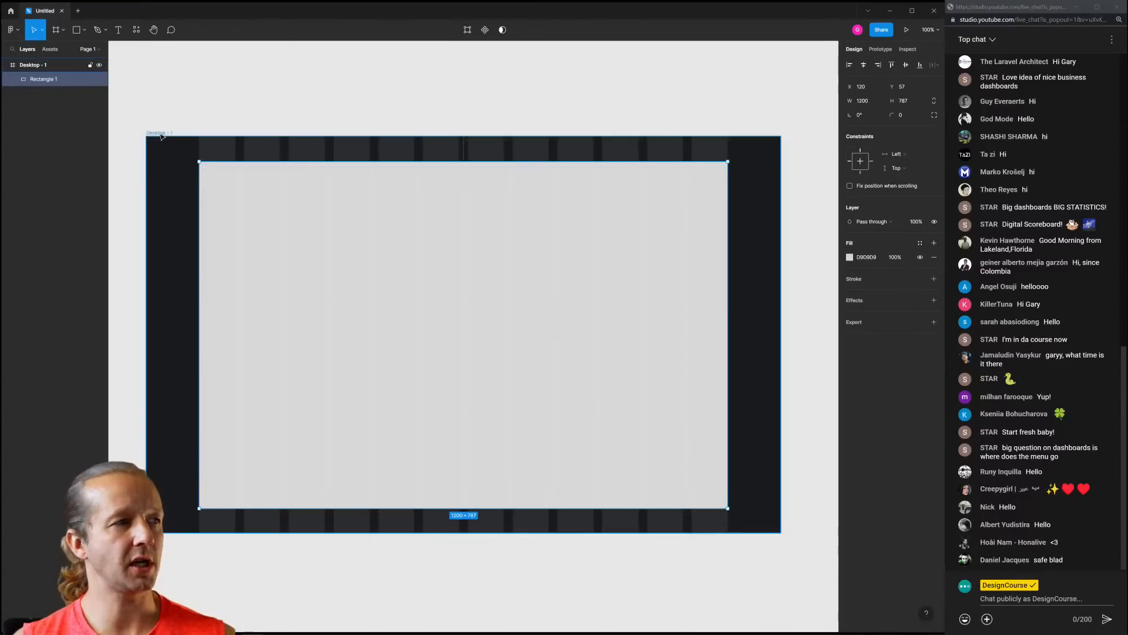
{"action": "left_click", "coordinate": [486, 235]}
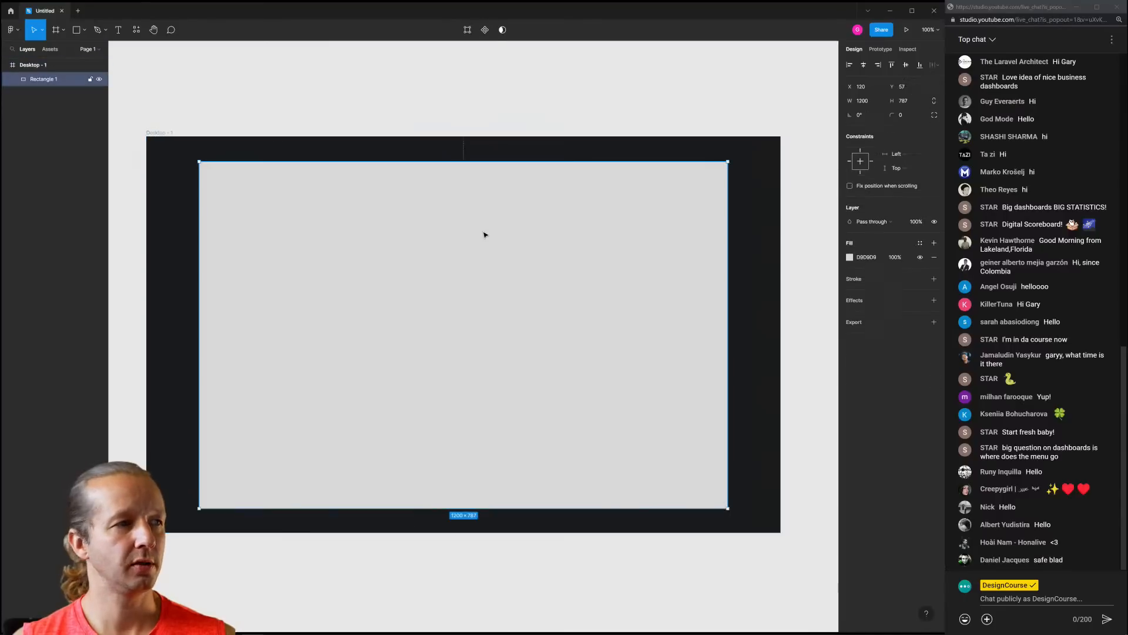
{"action": "left_click_drag", "start_coordinate": [727, 172], "coordinate": [718, 175]}
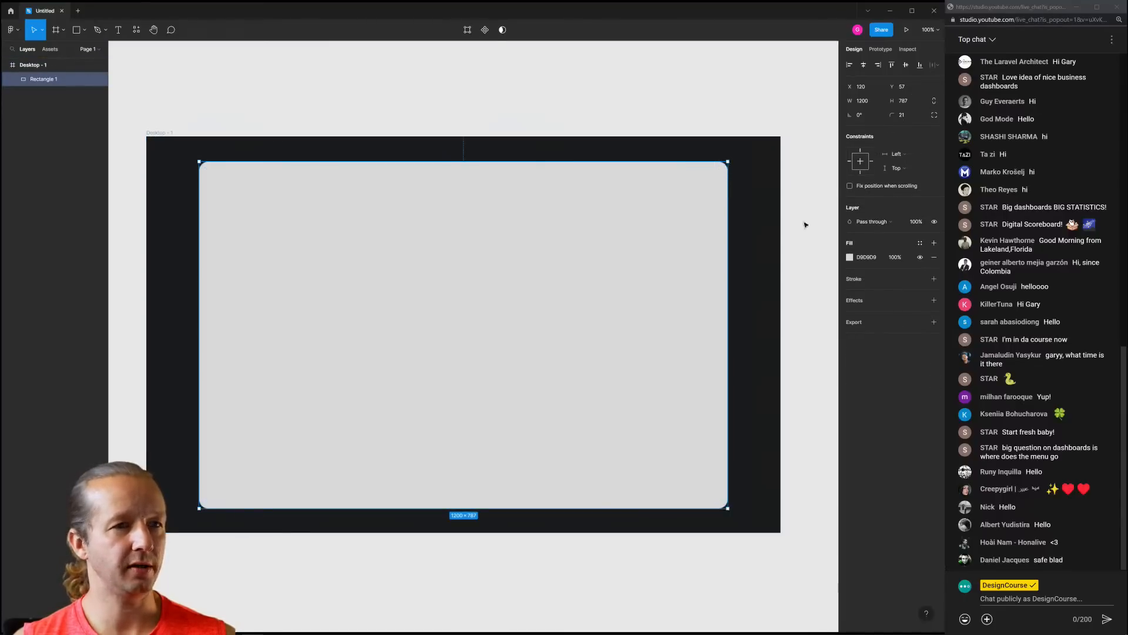
{"action": "left_click", "coordinate": [849, 257]}
{"action": "left_click_drag", "start_coordinate": [782, 291], "coordinate": [732, 262]}
{"action": "left_click", "coordinate": [793, 202]}
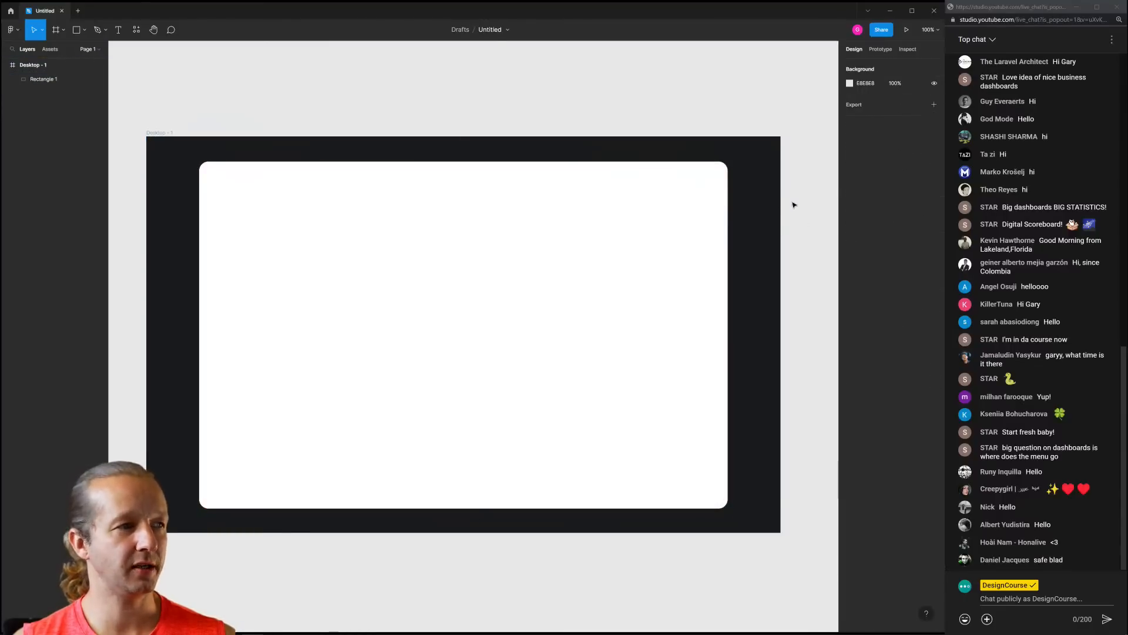
Move the white rectangle lower in the frame, then delete it
{"action": "left_click", "coordinate": [652, 230]}
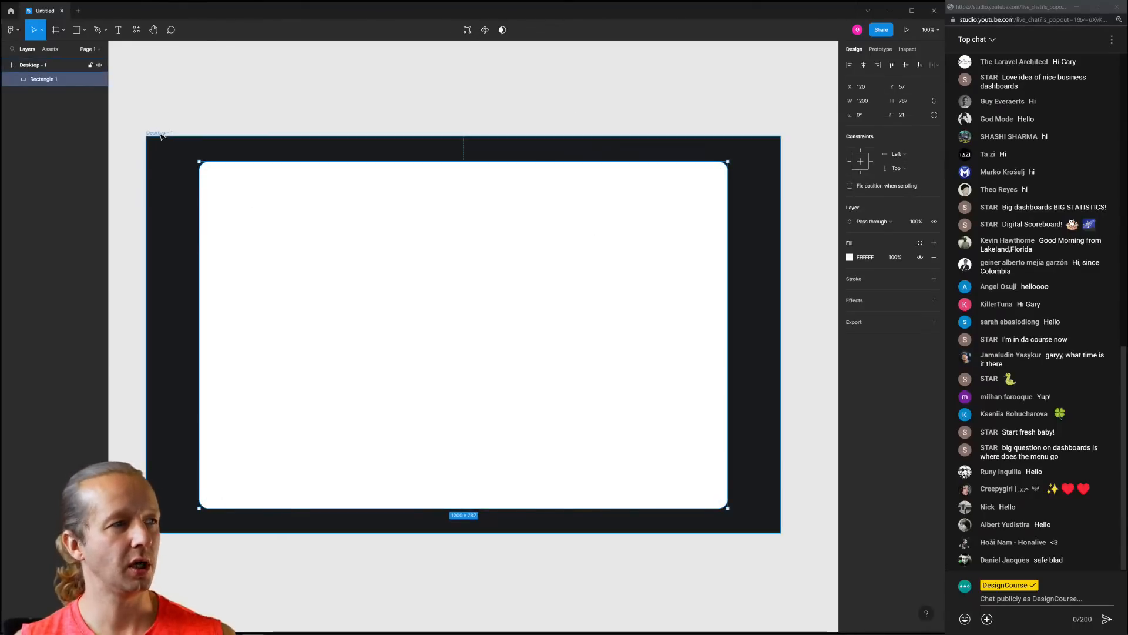
{"action": "left_click_drag", "start_coordinate": [312, 221], "coordinate": [315, 276]}
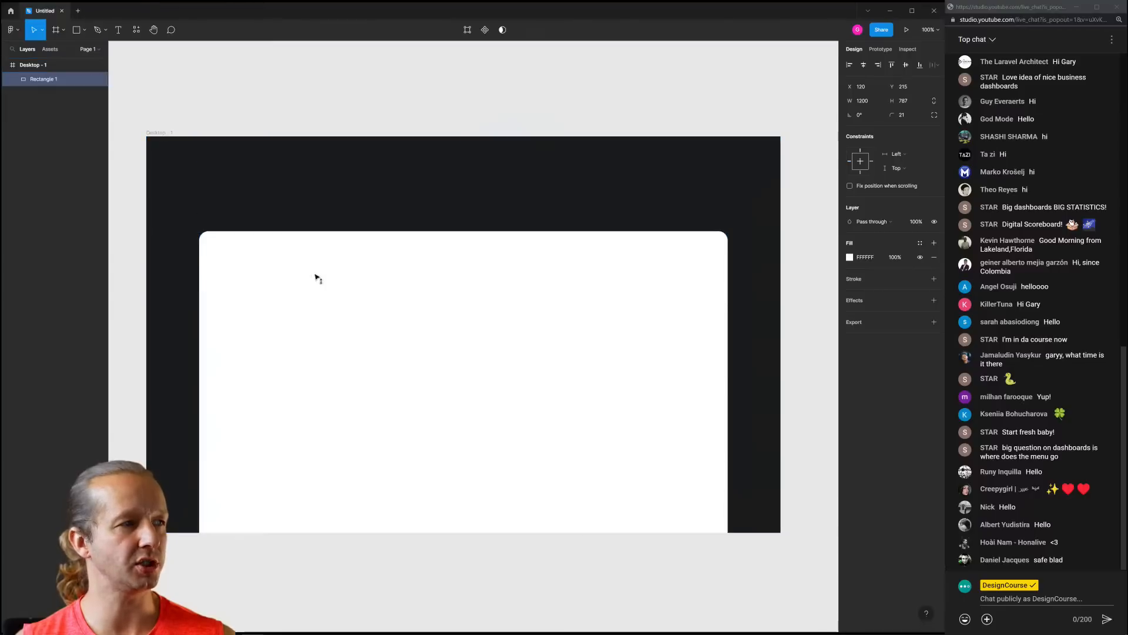
{"action": "left_click", "coordinate": [297, 198]}
{"action": "left_click", "coordinate": [303, 278]}
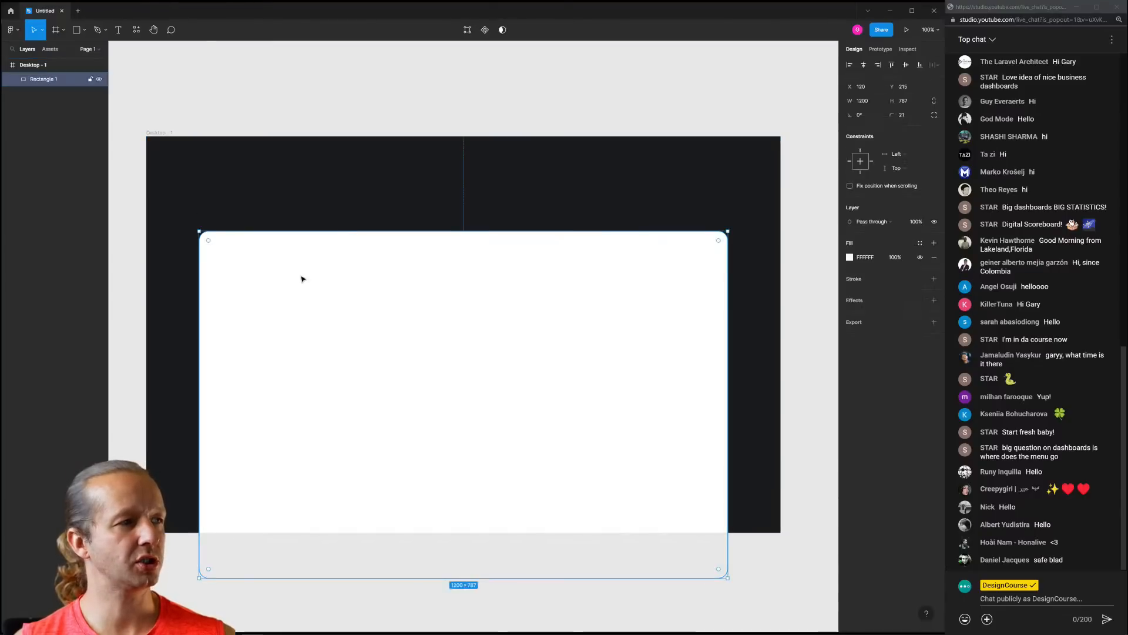
{"action": "key", "text": "Delete"}
{"action": "left_click", "coordinate": [165, 134]}
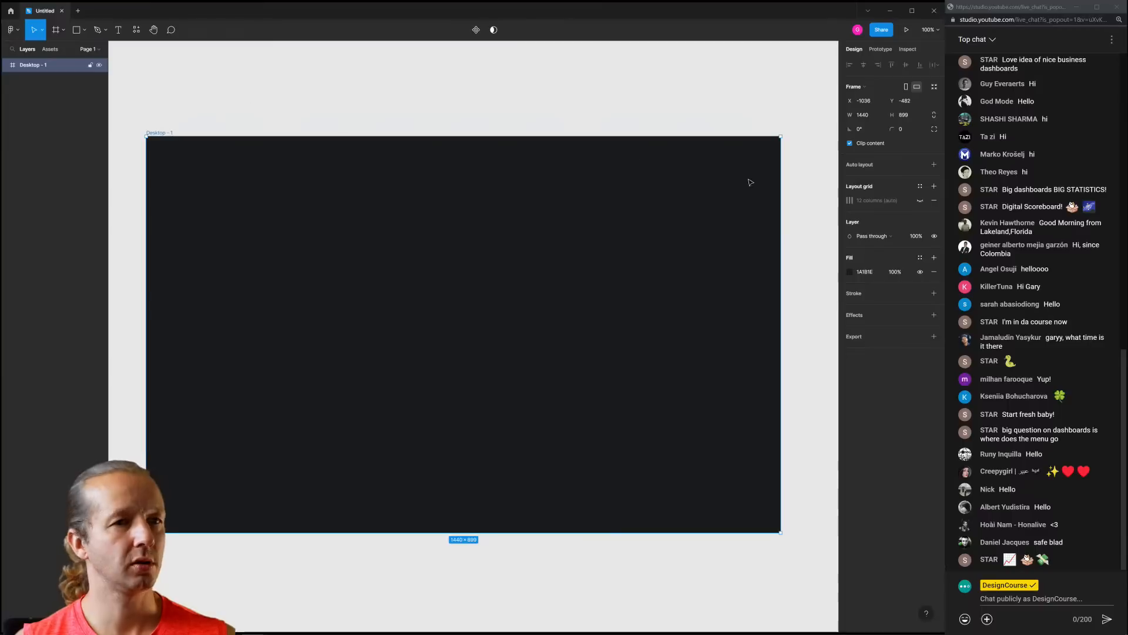
Show the column grid again and add a placeholder text box near the frame's top-left
{"action": "left_click", "coordinate": [920, 200]}
{"action": "left_click", "coordinate": [252, 103]}
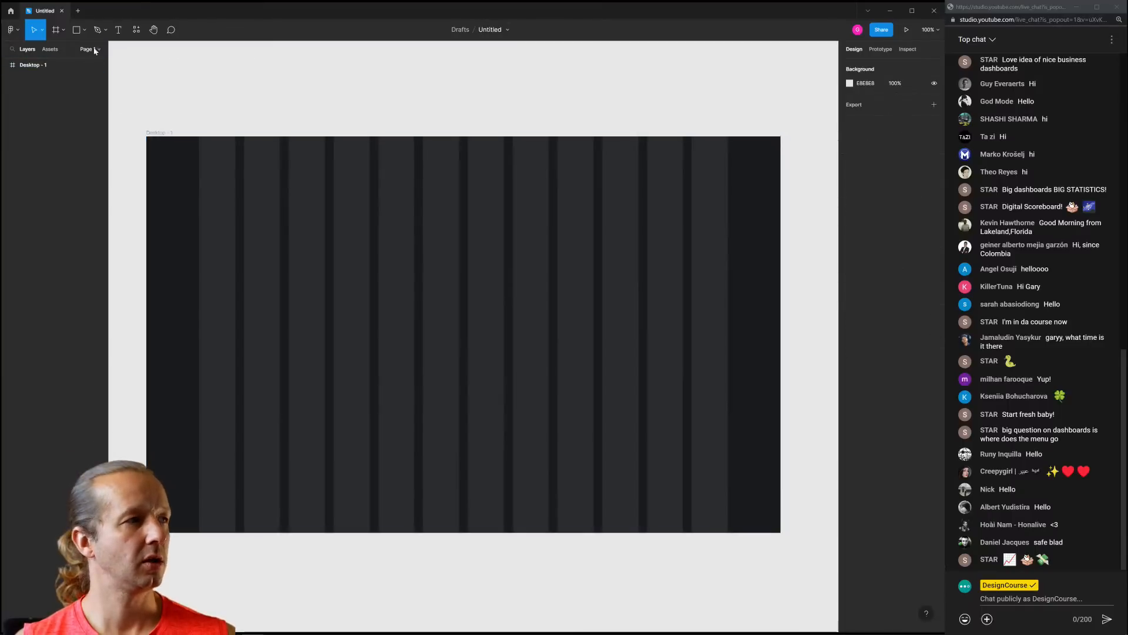
{"action": "left_click", "coordinate": [118, 29]}
{"action": "left_click", "coordinate": [200, 165]}
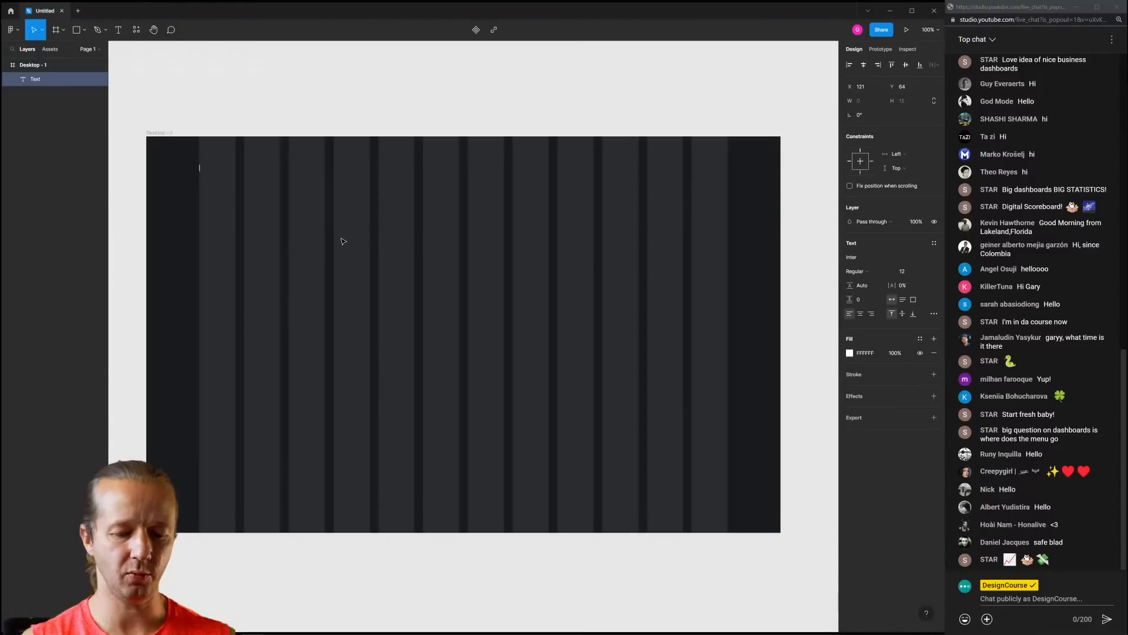
{"action": "type", "text": "Asdkjf"}
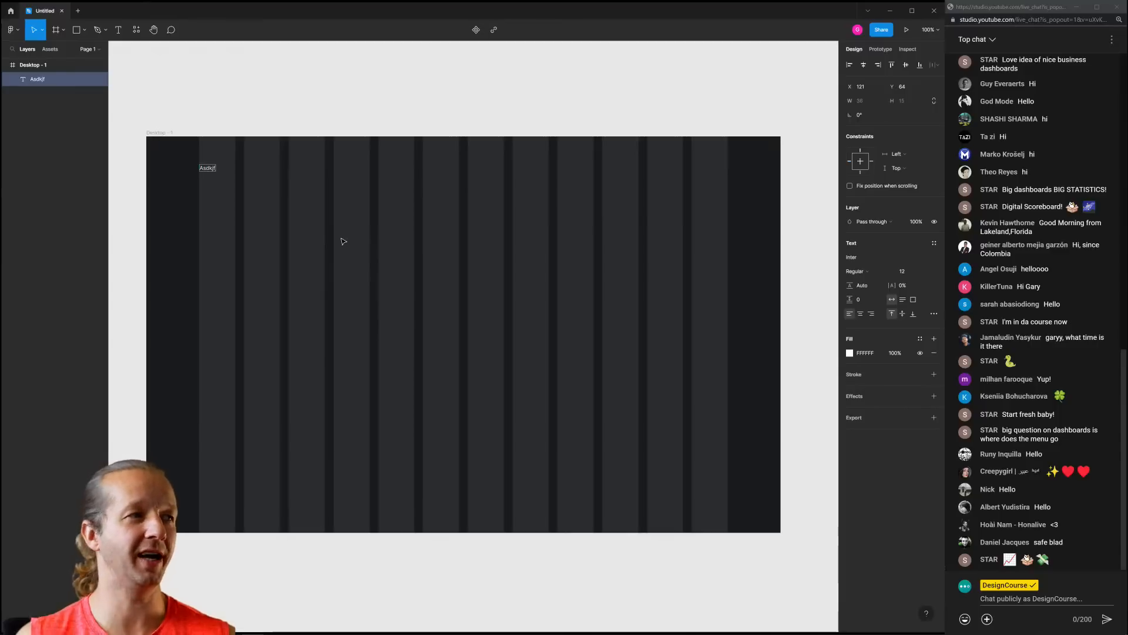
{"action": "key", "text": "Escape"}
{"action": "left_click", "coordinate": [222, 77]}
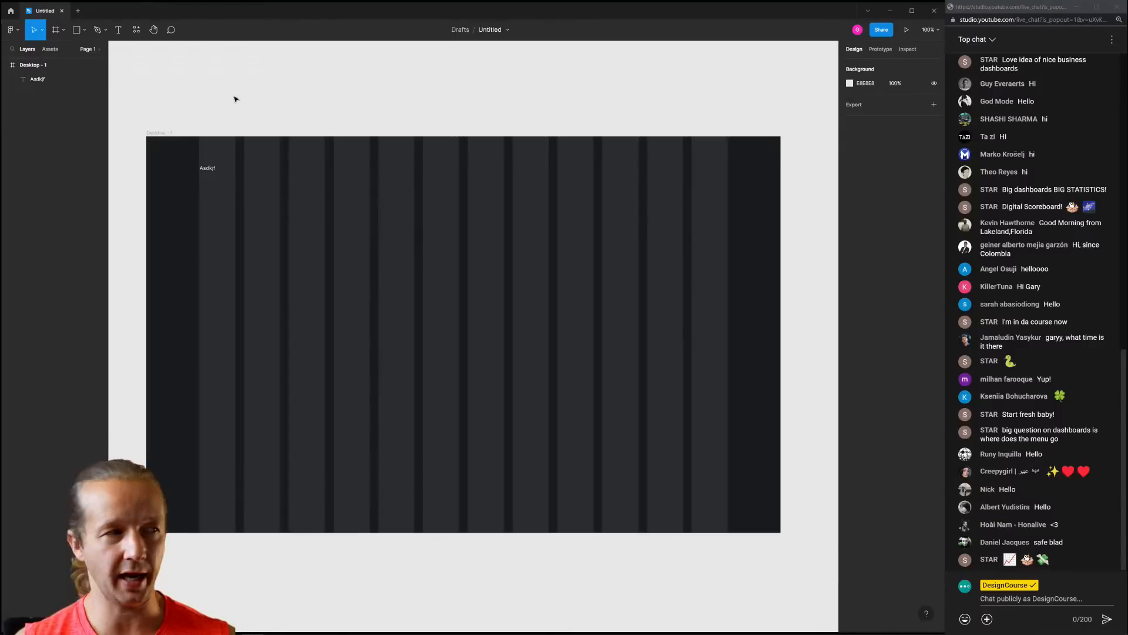
Replace the placeholder title text with 'Designalitics'
{"action": "left_click", "coordinate": [213, 169]}
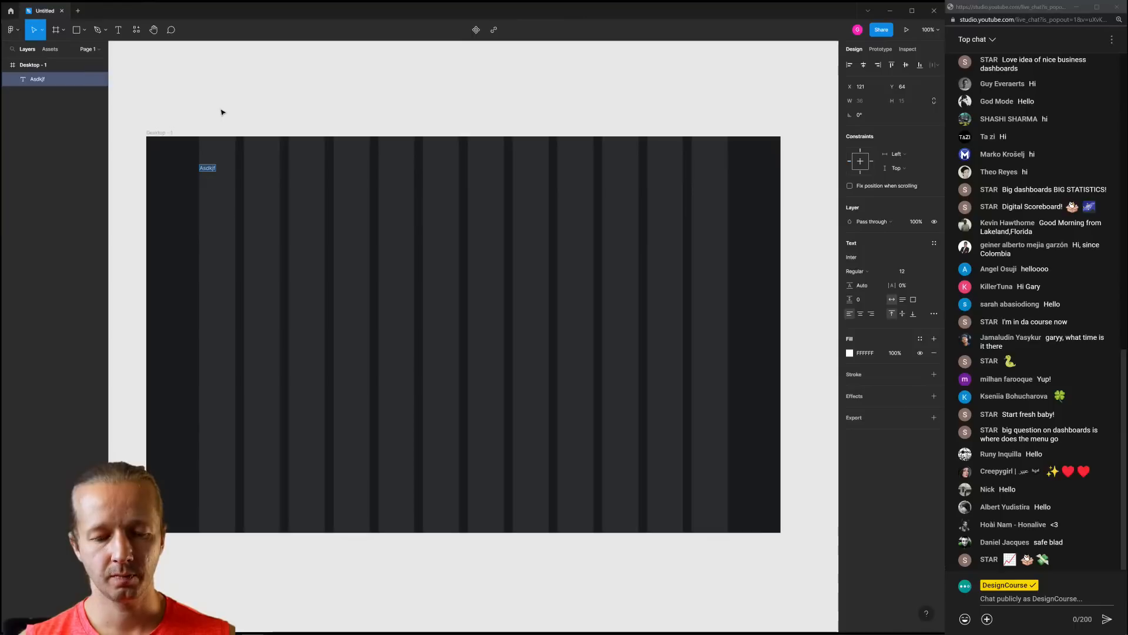
{"action": "type", "text": "Course"}
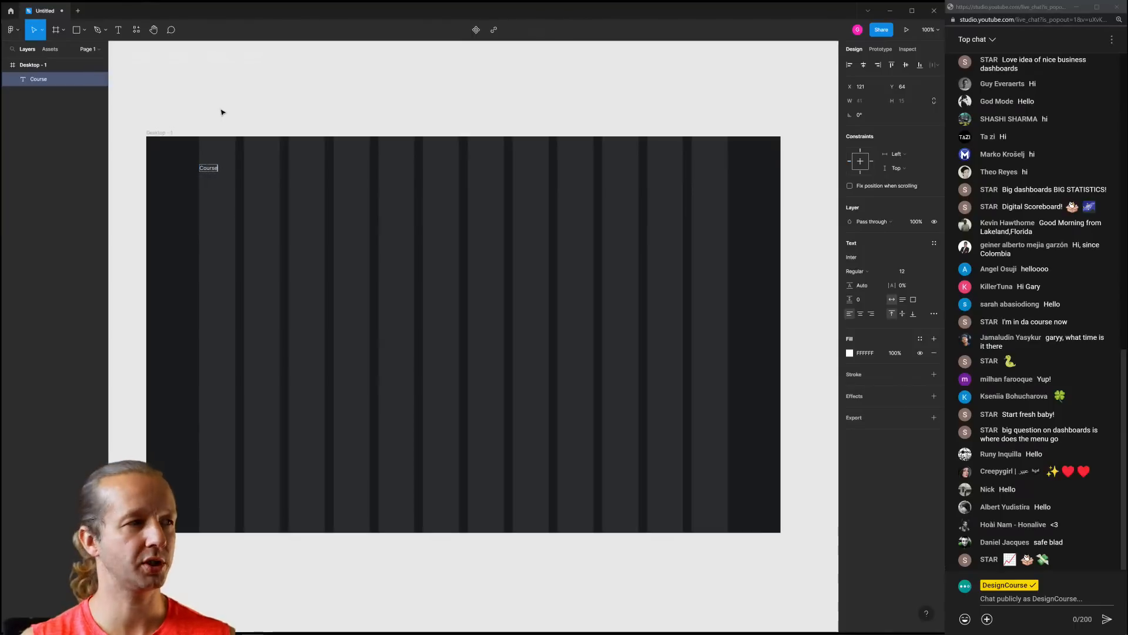
{"action": "type", "text": "-a-"}
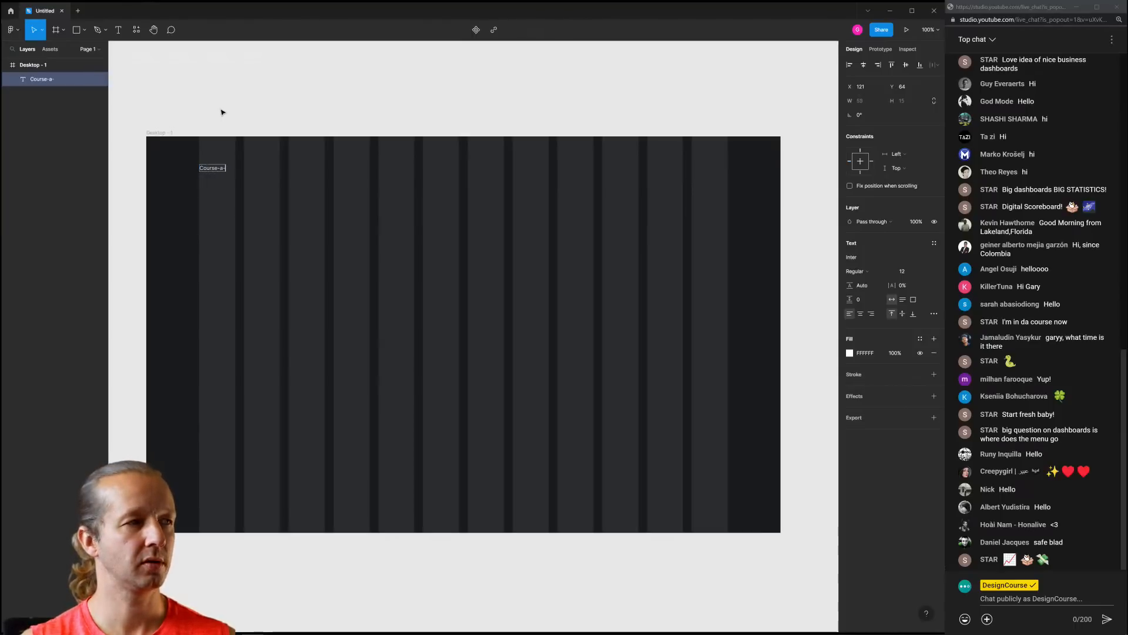
{"action": "type", "text": "lytics"}
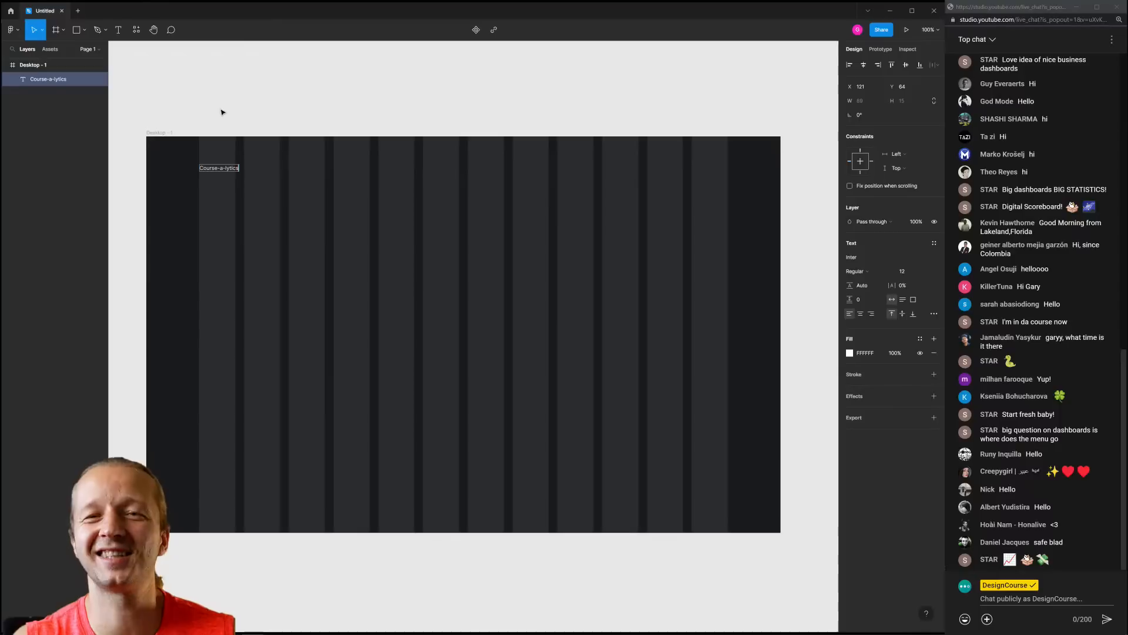
{"action": "key", "text": "ctrl+a"}
{"action": "type", "text": "De"}
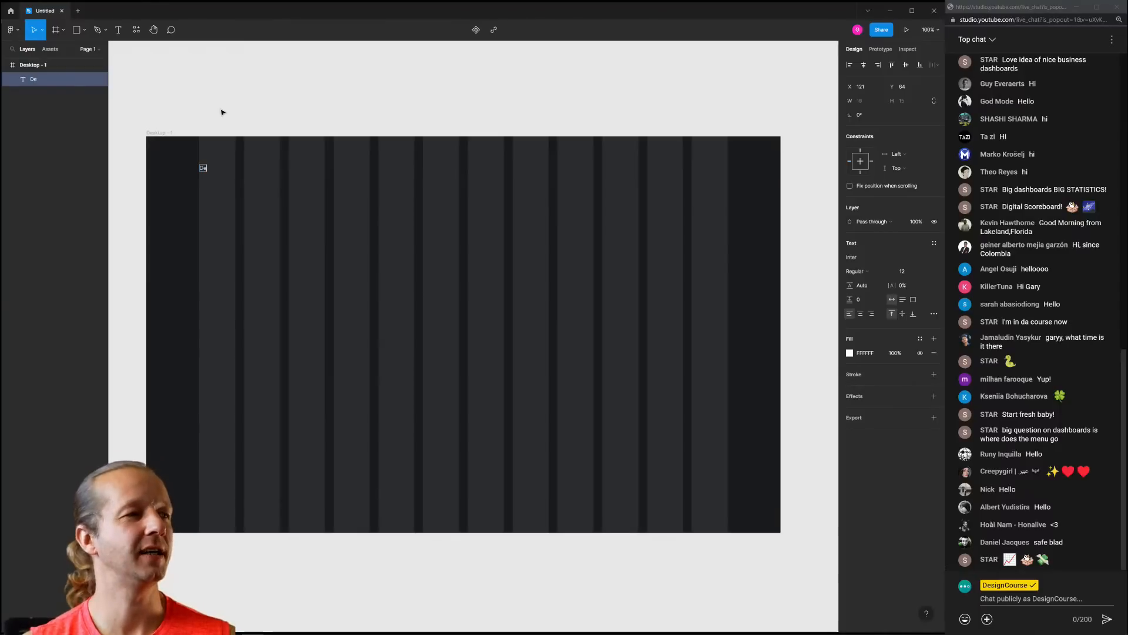
{"action": "type", "text": "signalitics"}
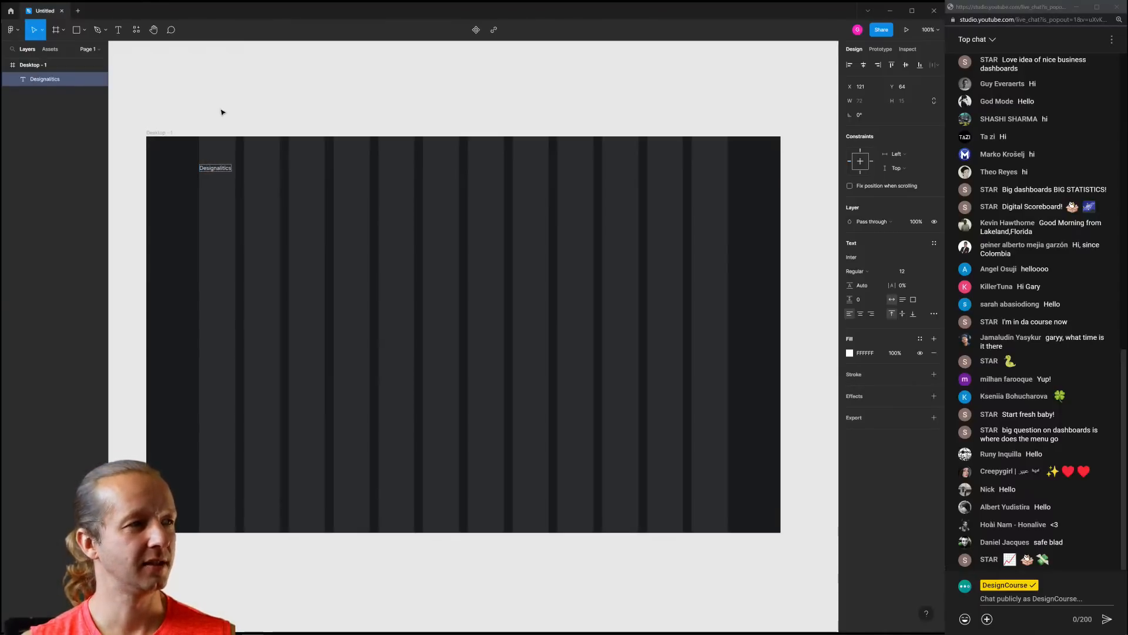
{"action": "key", "text": "Escape"}
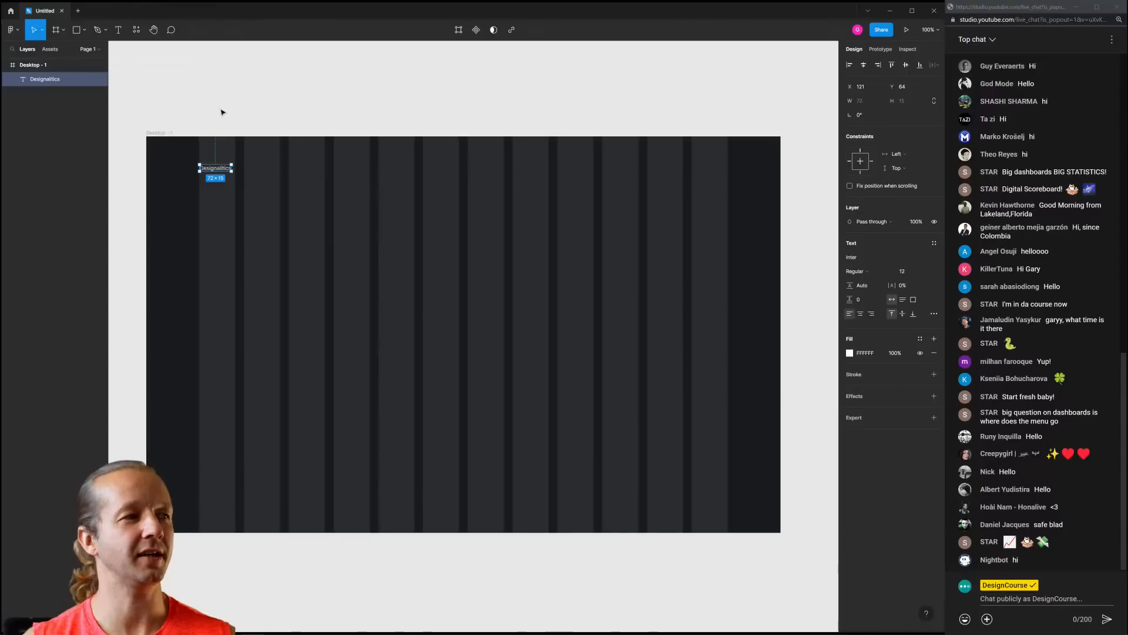
Set the Designalitics title to font size 26 and Bold weight, then select the Desktop - 1 frame
{"action": "left_click", "coordinate": [908, 274]}
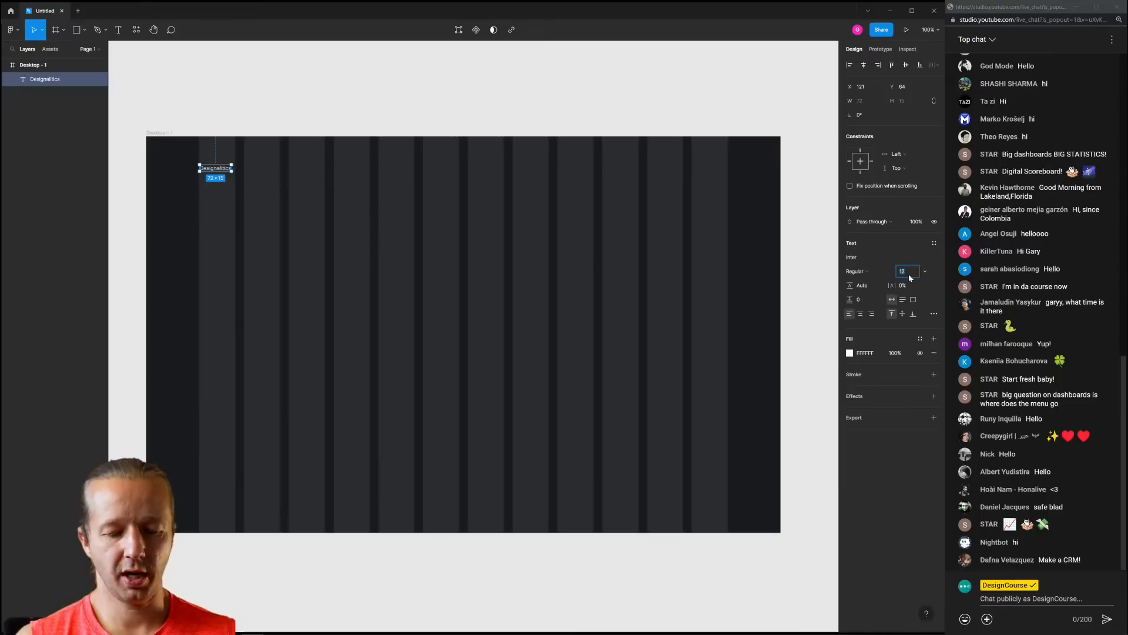
{"action": "type", "text": "26"}
{"action": "key", "text": "Return"}
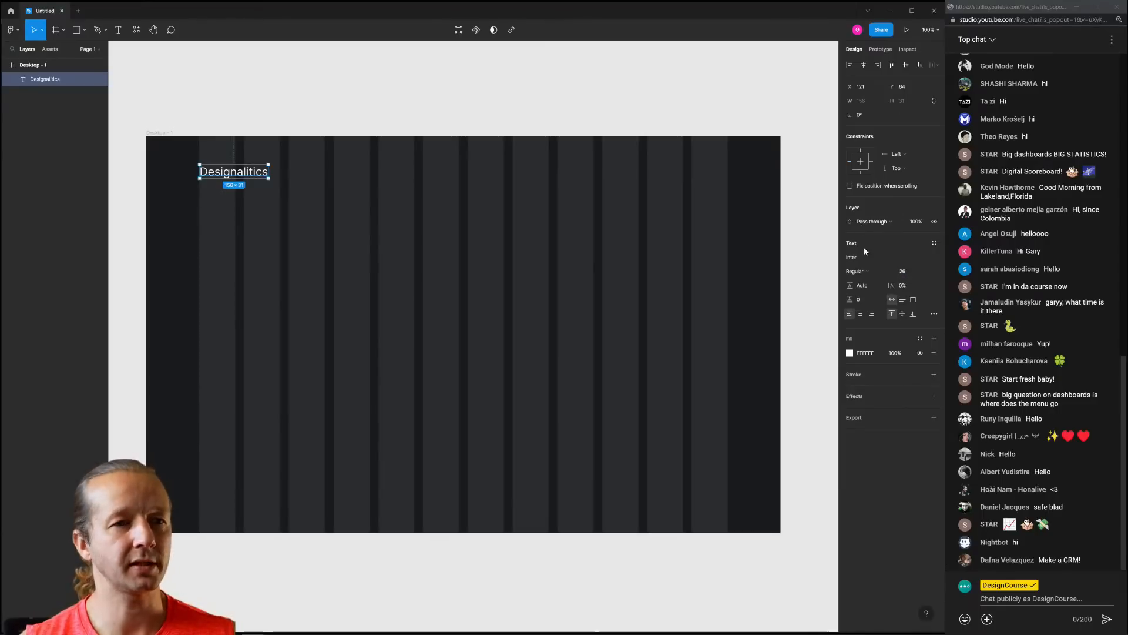
{"action": "left_click", "coordinate": [888, 270]}
{"action": "left_click", "coordinate": [886, 271]}
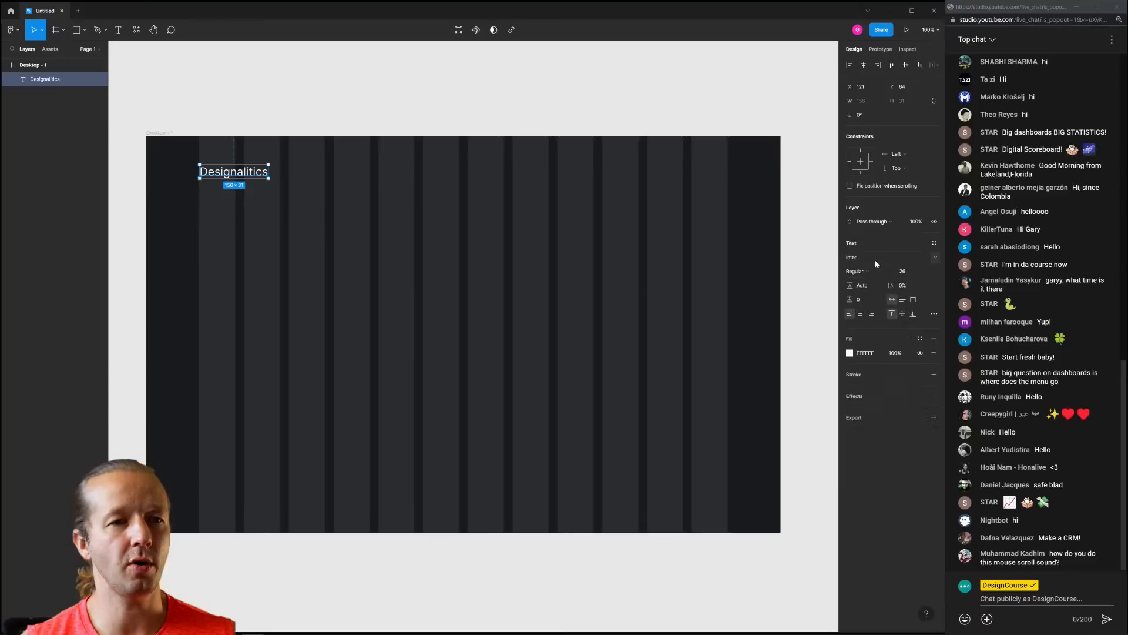
{"action": "left_click", "coordinate": [874, 256]}
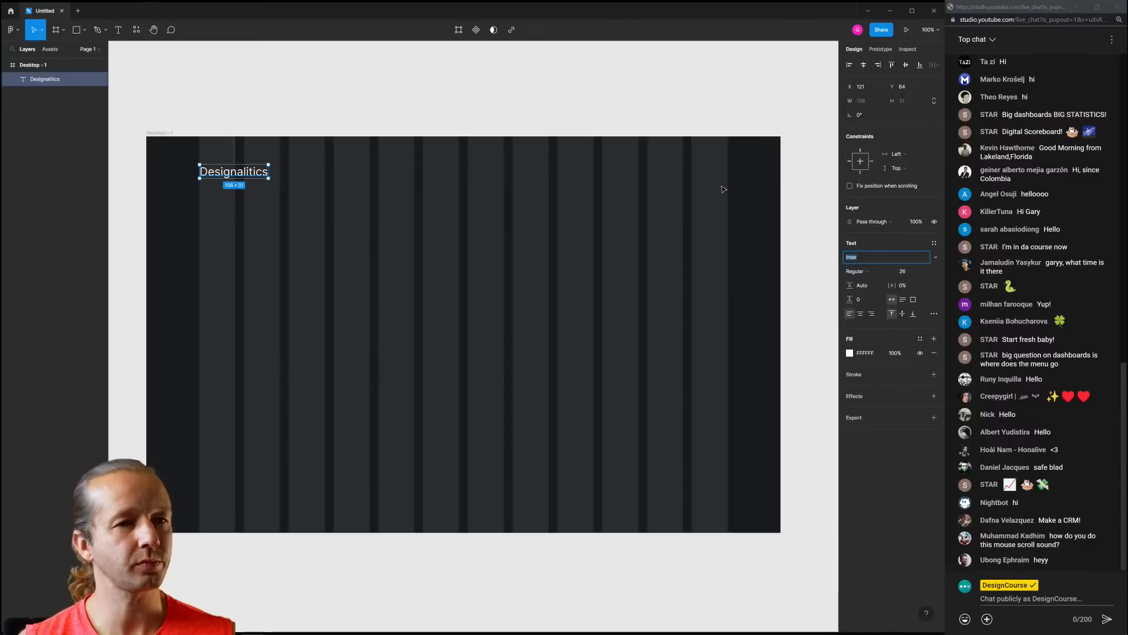
{"action": "left_click", "coordinate": [878, 271]}
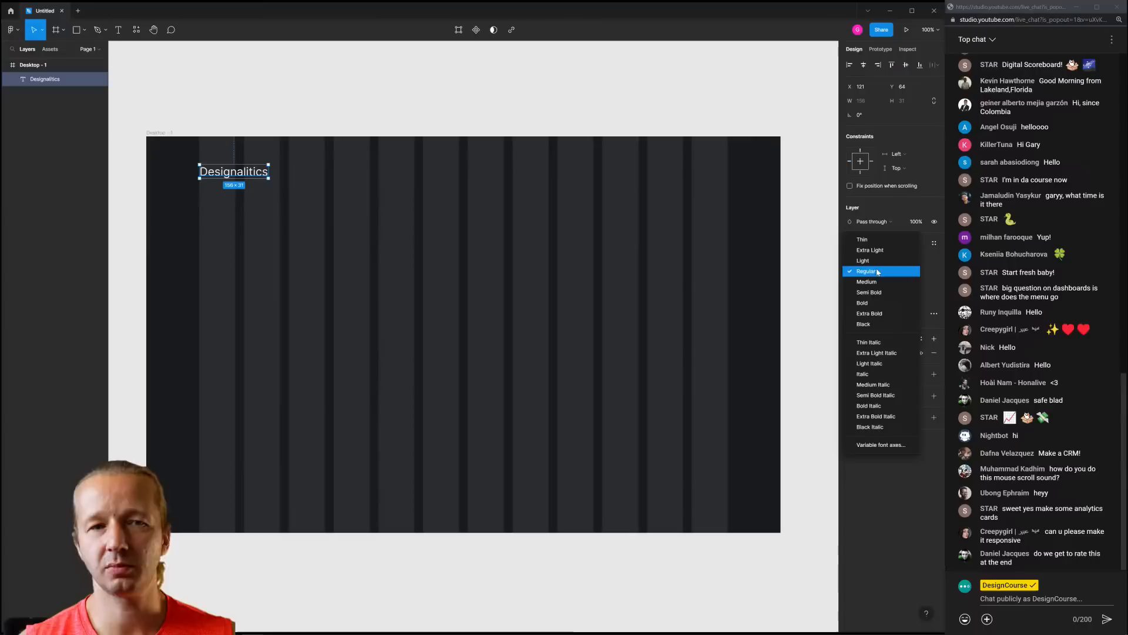
{"action": "left_click", "coordinate": [866, 303]}
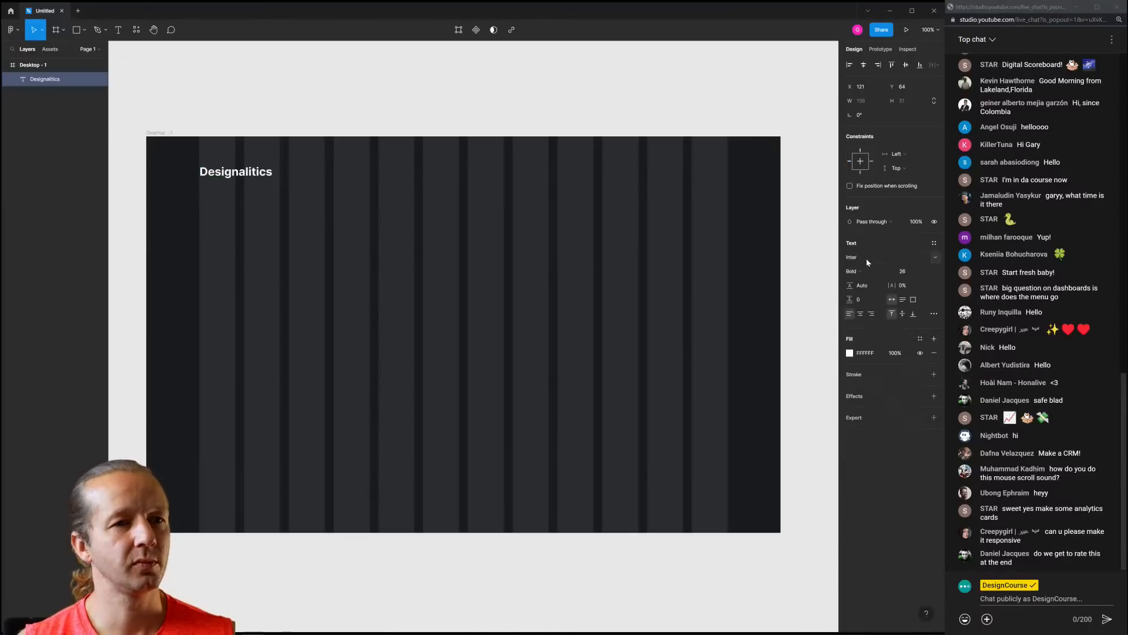
{"action": "left_click", "coordinate": [358, 110]}
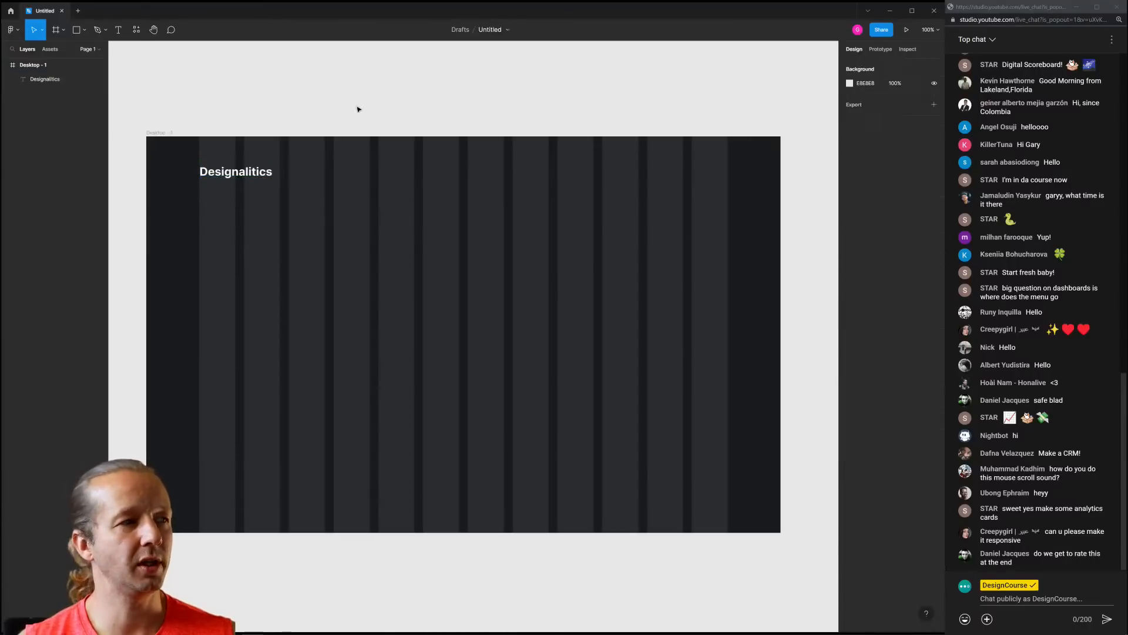
{"action": "left_click", "coordinate": [163, 133]}
{"action": "left_click", "coordinate": [920, 200]}
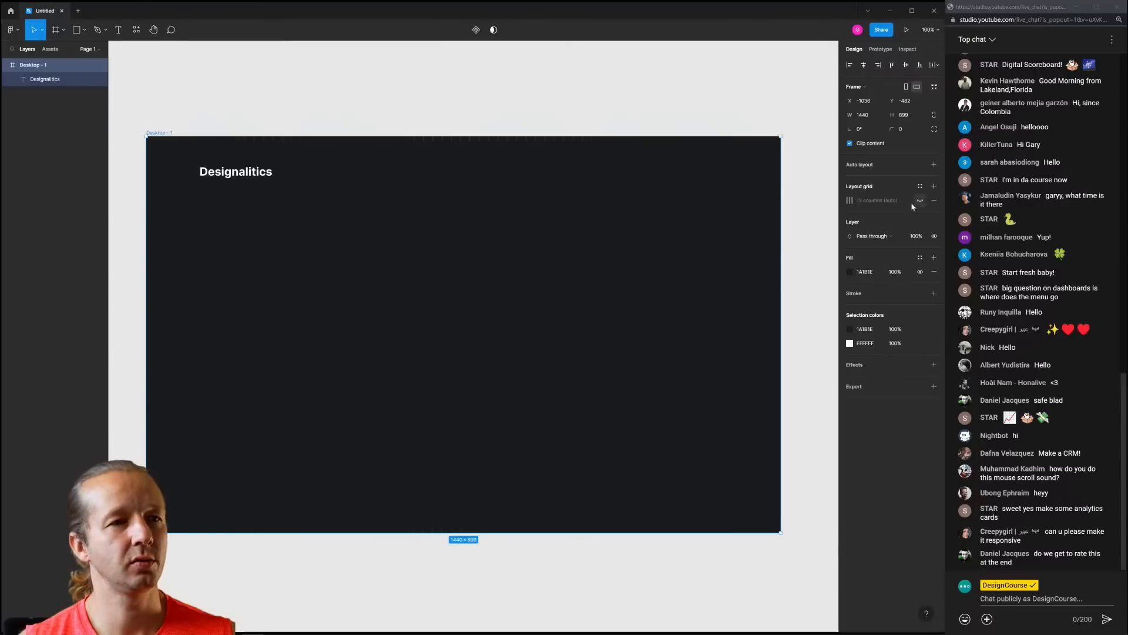
{"action": "left_click", "coordinate": [264, 107]}
{"action": "scroll", "coordinate": [186, 177], "scroll_direction": "up", "scroll_amount": 1}
{"action": "scroll", "coordinate": [187, 177], "scroll_direction": "up", "scroll_amount": 10}
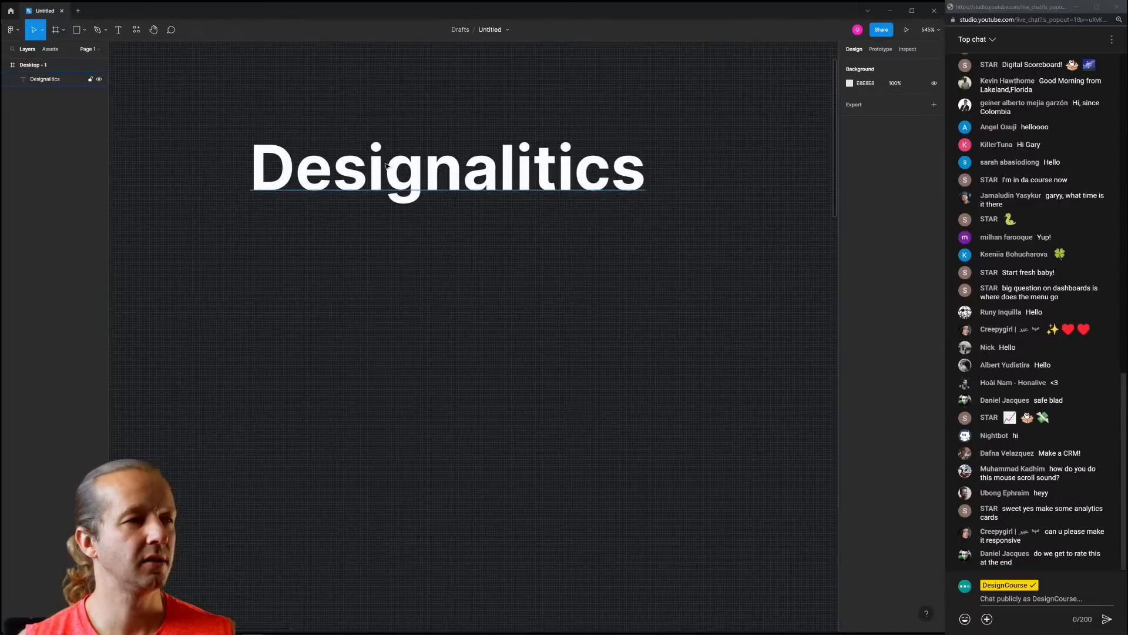
{"action": "scroll", "coordinate": [364, 223], "scroll_direction": "up", "scroll_amount": 2}
{"action": "scroll", "coordinate": [370, 235], "scroll_direction": "up", "scroll_amount": 2}
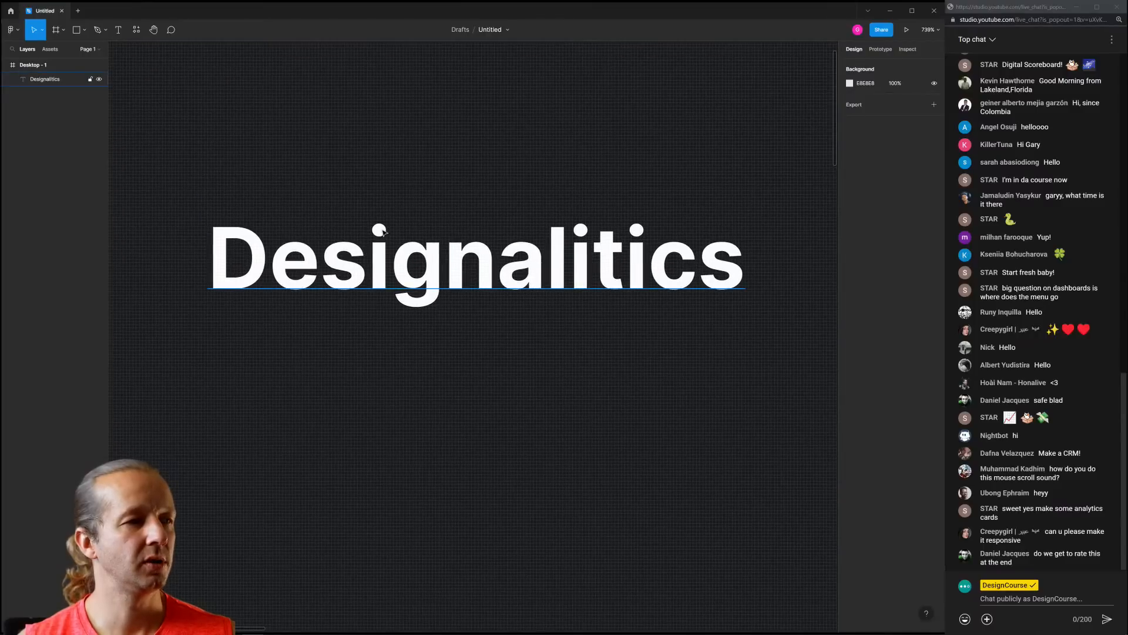
{"action": "left_click", "coordinate": [383, 233]}
{"action": "left_click", "coordinate": [531, 188]}
{"action": "scroll", "coordinate": [614, 188], "scroll_direction": "down", "scroll_amount": 4}
{"action": "scroll", "coordinate": [614, 188], "scroll_direction": "down", "scroll_amount": 3}
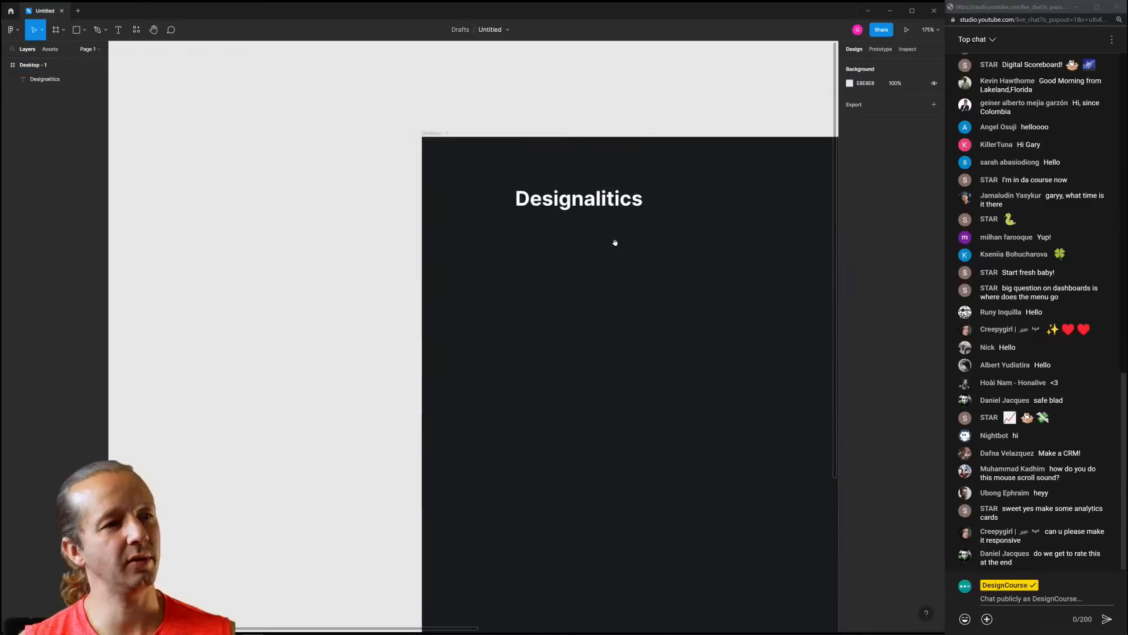
{"action": "scroll", "coordinate": [650, 244], "scroll_direction": "right", "scroll_amount": 4}
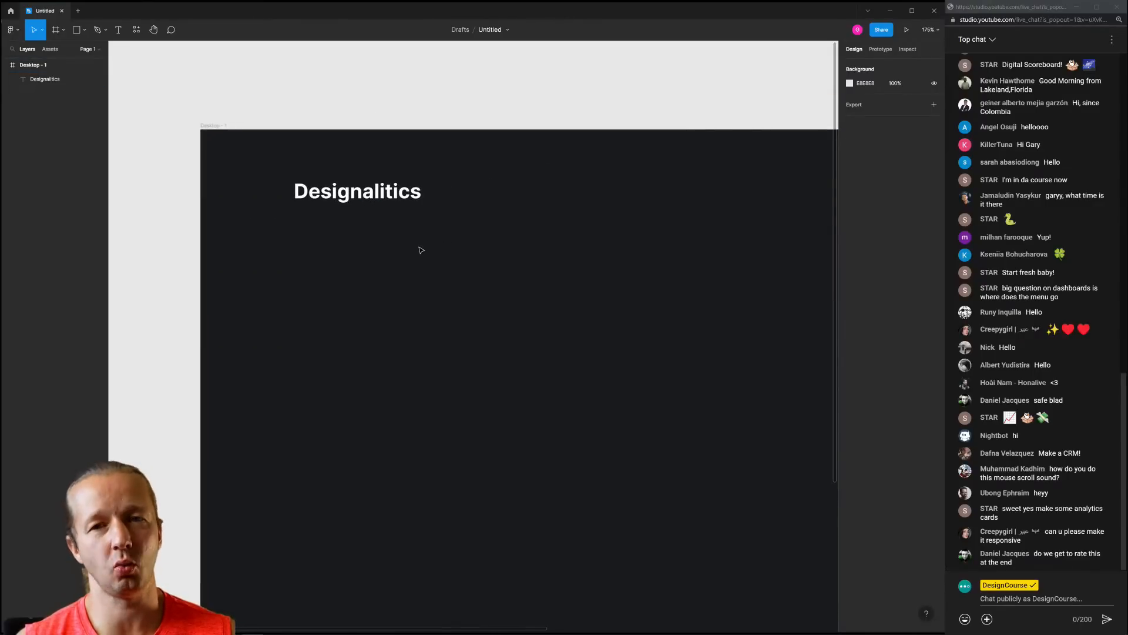
{"action": "left_click", "coordinate": [388, 196]}
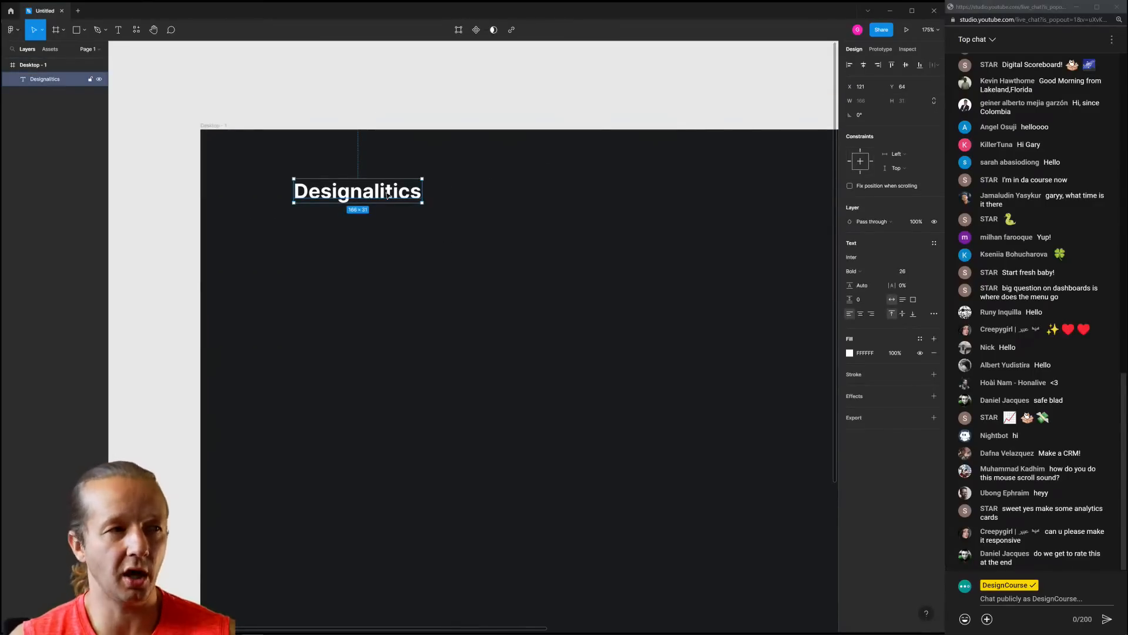
{"action": "left_click", "coordinate": [391, 250]}
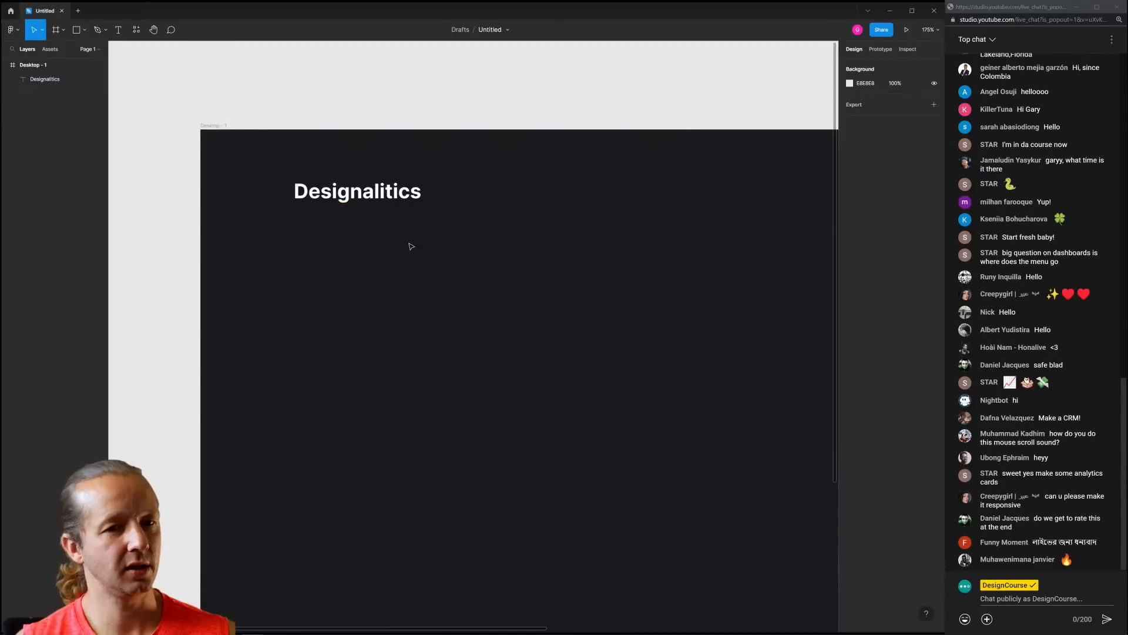
{"action": "scroll", "coordinate": [312, 174], "scroll_direction": "up", "scroll_amount": 5}
{"action": "scroll", "coordinate": [335, 187], "scroll_direction": "down", "scroll_amount": 2}
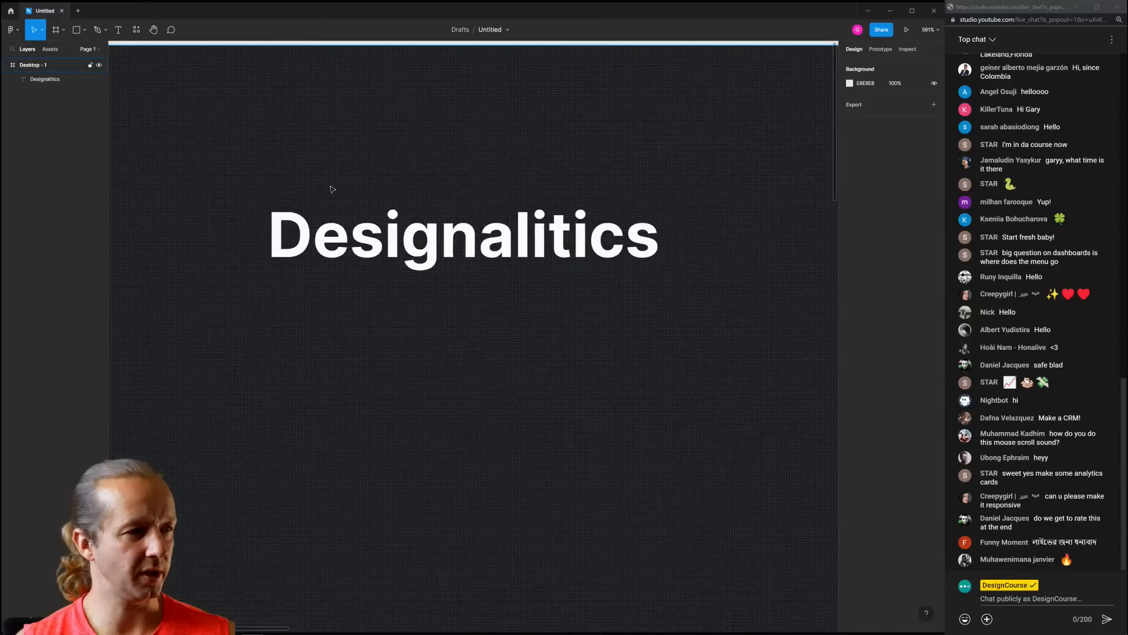
{"action": "scroll", "coordinate": [394, 156], "scroll_direction": "left", "scroll_amount": 2}
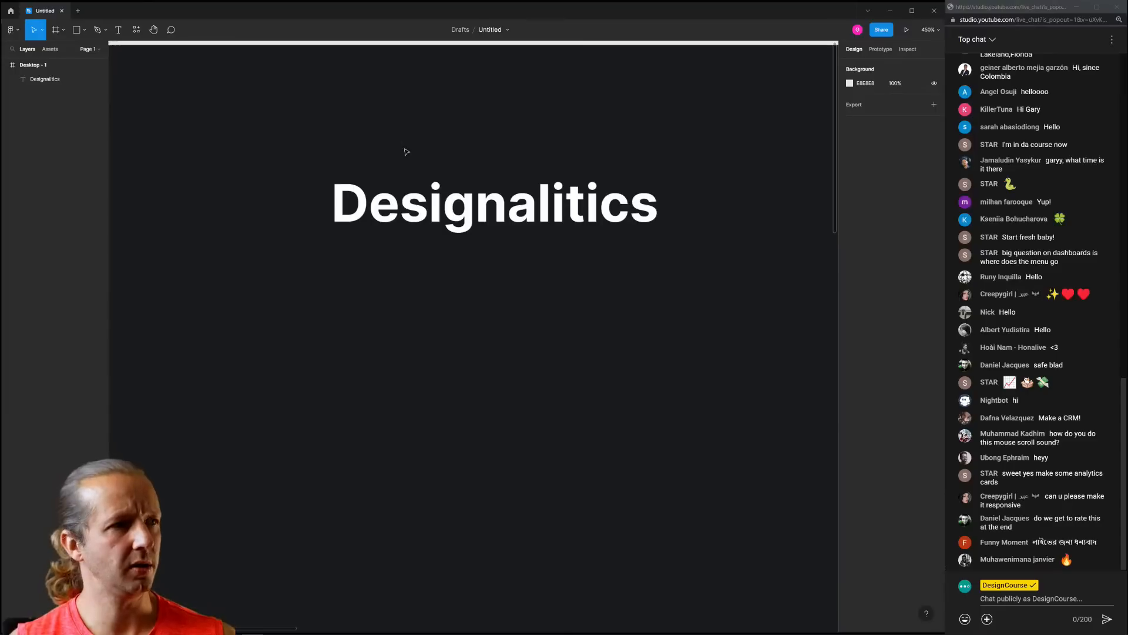
{"action": "scroll", "coordinate": [429, 170], "scroll_direction": "up", "scroll_amount": 5}
Outline the Designalitics title into a vector and cut and paste the i's dot points
{"action": "left_click", "coordinate": [467, 238]}
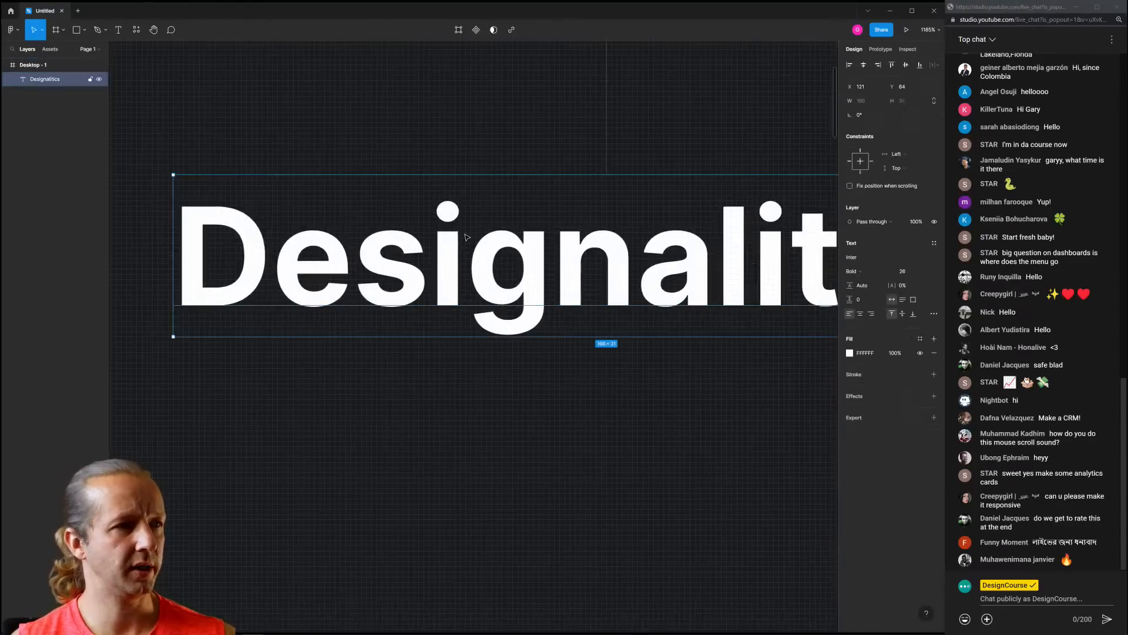
{"action": "scroll", "coordinate": [519, 234], "scroll_direction": "down", "scroll_amount": 4}
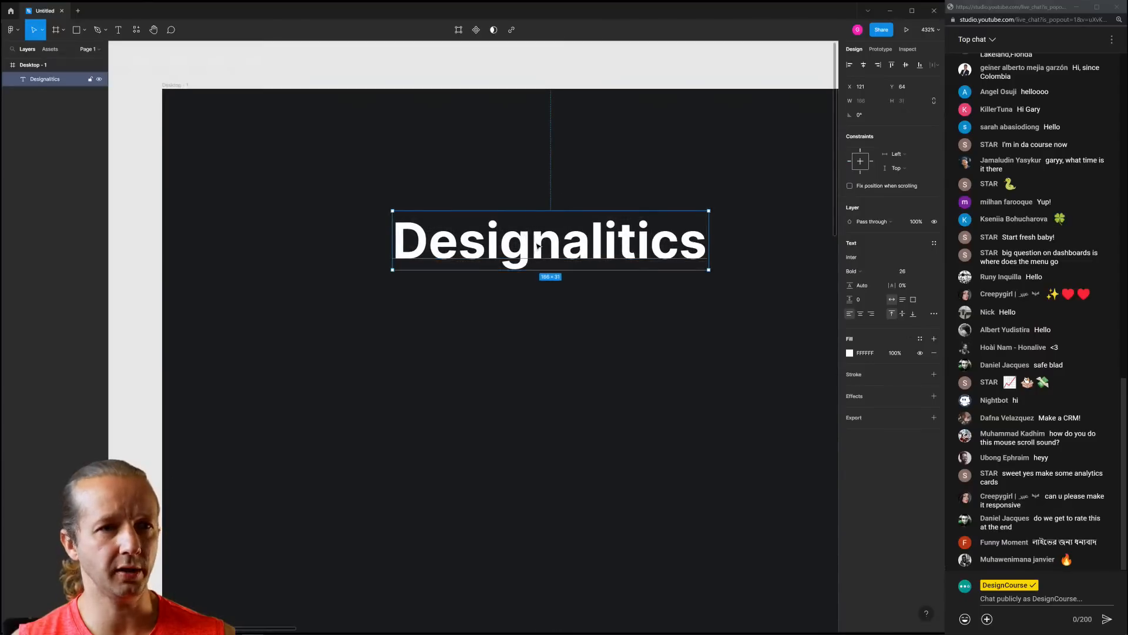
{"action": "right_click", "coordinate": [535, 244]}
{"action": "left_click", "coordinate": [563, 359]}
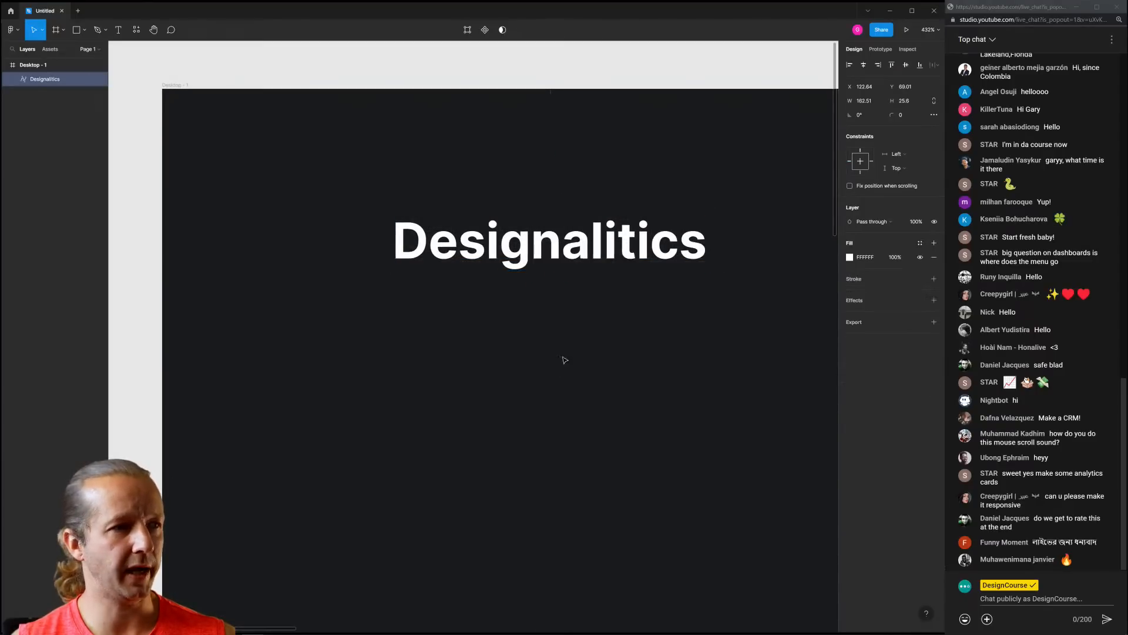
{"action": "scroll", "coordinate": [485, 216], "scroll_direction": "up", "scroll_amount": 3}
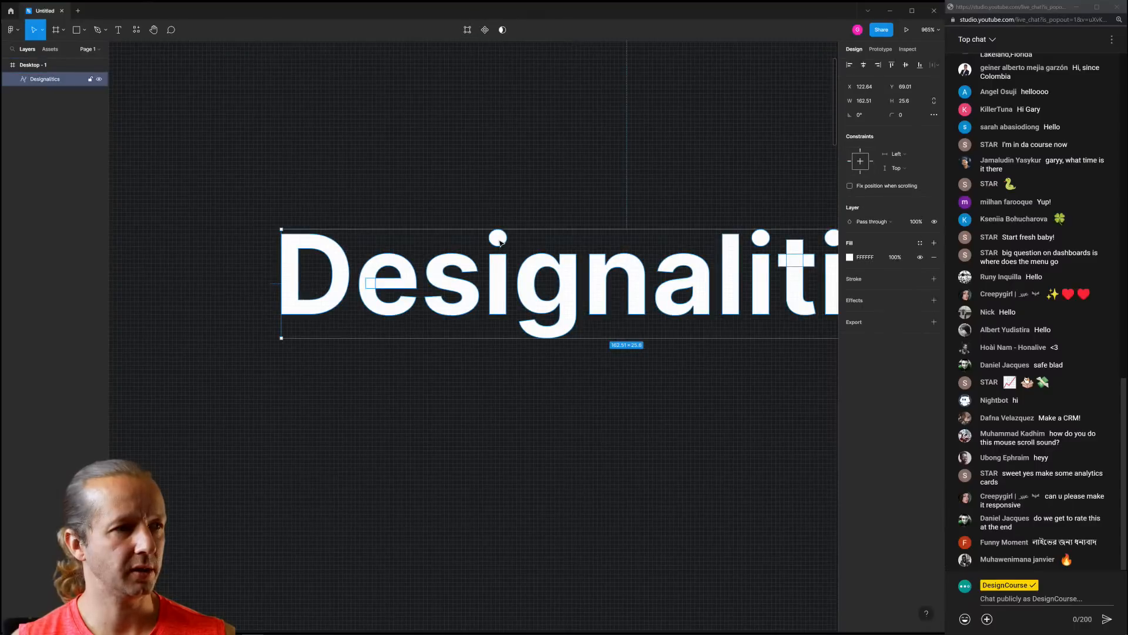
{"action": "double_click", "coordinate": [500, 242]}
{"action": "mouse_move", "coordinate": [484, 220]}
{"action": "left_mouse_down"}
{"action": "mouse_move", "coordinate": [522, 251]}
{"action": "mouse_move", "coordinate": [500, 227]}
{"action": "left_mouse_up"}
{"action": "key", "text": "ctrl+x"}
{"action": "key", "text": "ctrl+v"}
Cut the i's dot out of the Designalitics vector and paste it as its own layer
{"action": "key", "text": "ctrl+z"}
{"action": "left_click", "coordinate": [509, 218]}
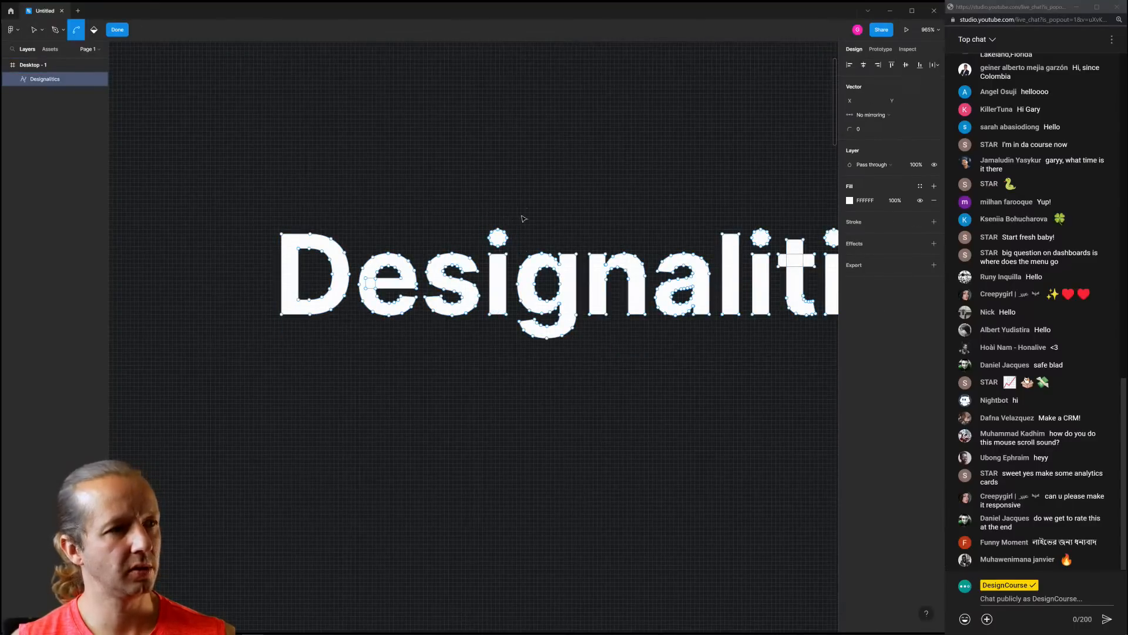
{"action": "key", "text": "ctrl+z"}
{"action": "key", "text": "ctrl+x"}
{"action": "double_click", "coordinate": [531, 222]}
{"action": "key", "text": "ctrl+v"}
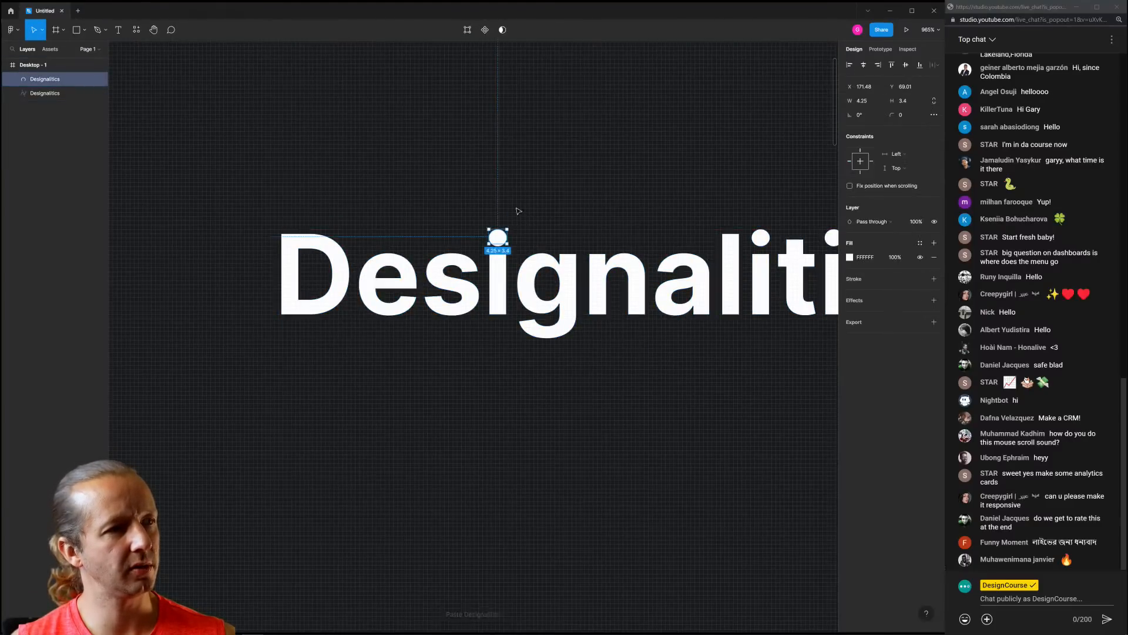
{"action": "left_click_drag", "start_coordinate": [500, 231], "coordinate": [500, 213]}
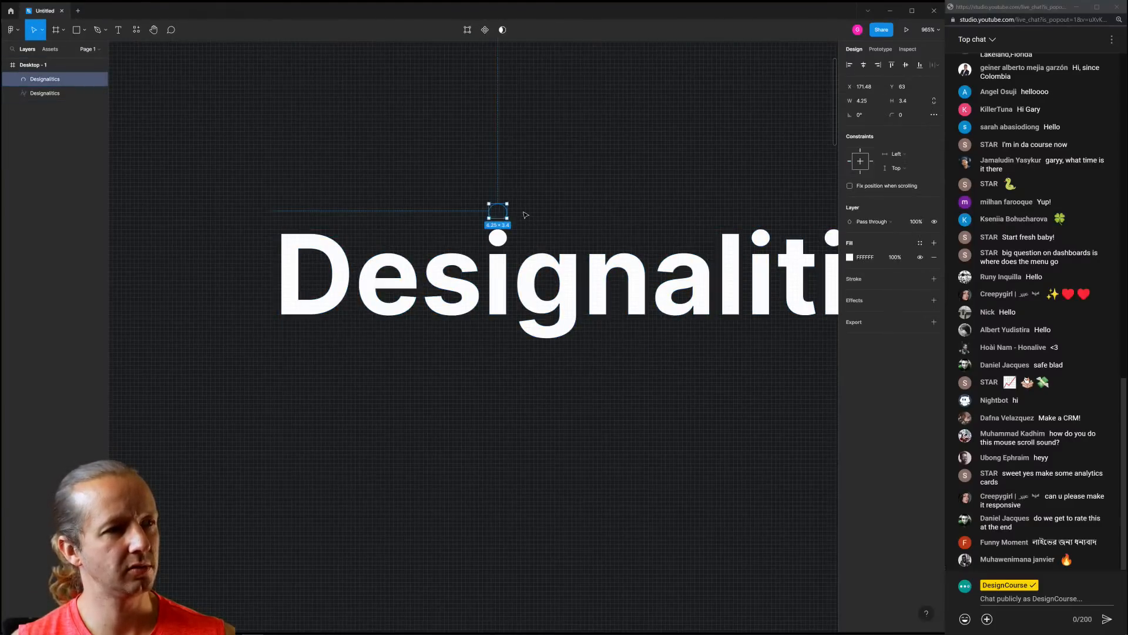
{"action": "key", "text": "ctrl+z"}
{"action": "left_click", "coordinate": [517, 270]}
{"action": "right_click", "coordinate": [528, 272]}
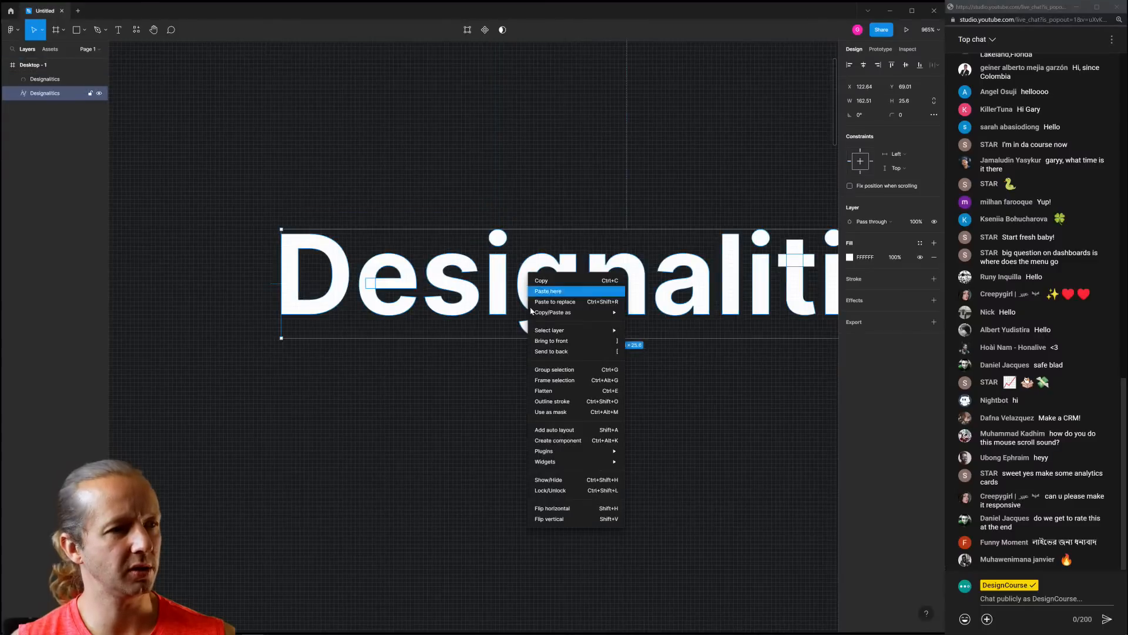
{"action": "key", "text": "Escape"}
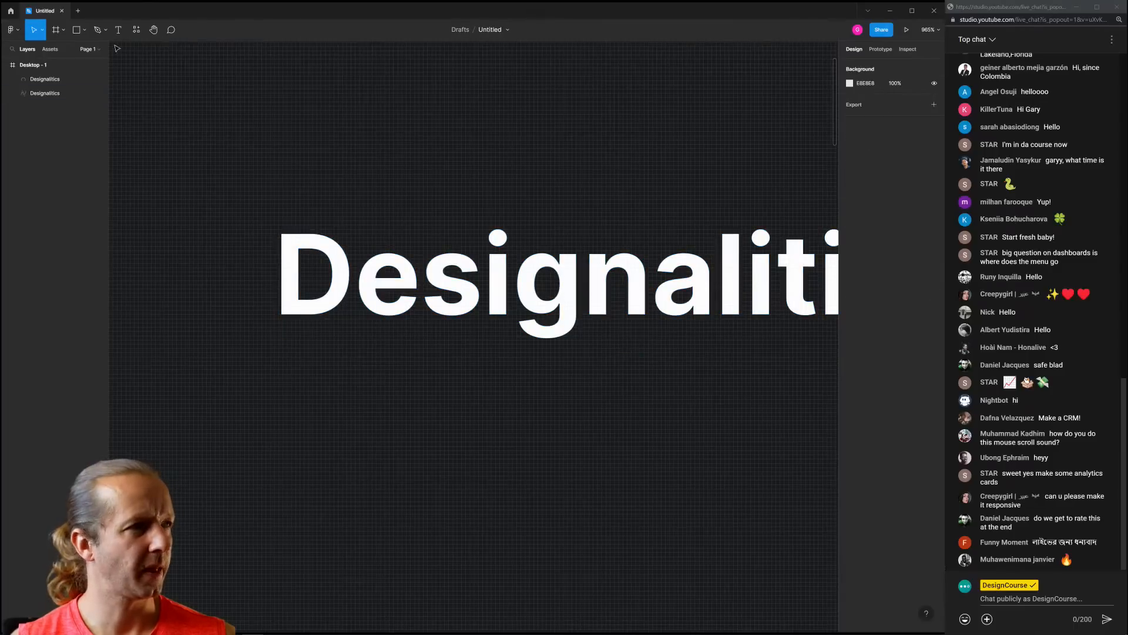
Draw a small grey ellipse over the i's dot
{"action": "left_click", "coordinate": [84, 29]}
{"action": "left_click", "coordinate": [58, 84]}
{"action": "scroll", "coordinate": [477, 244], "scroll_direction": "up", "scroll_amount": 5}
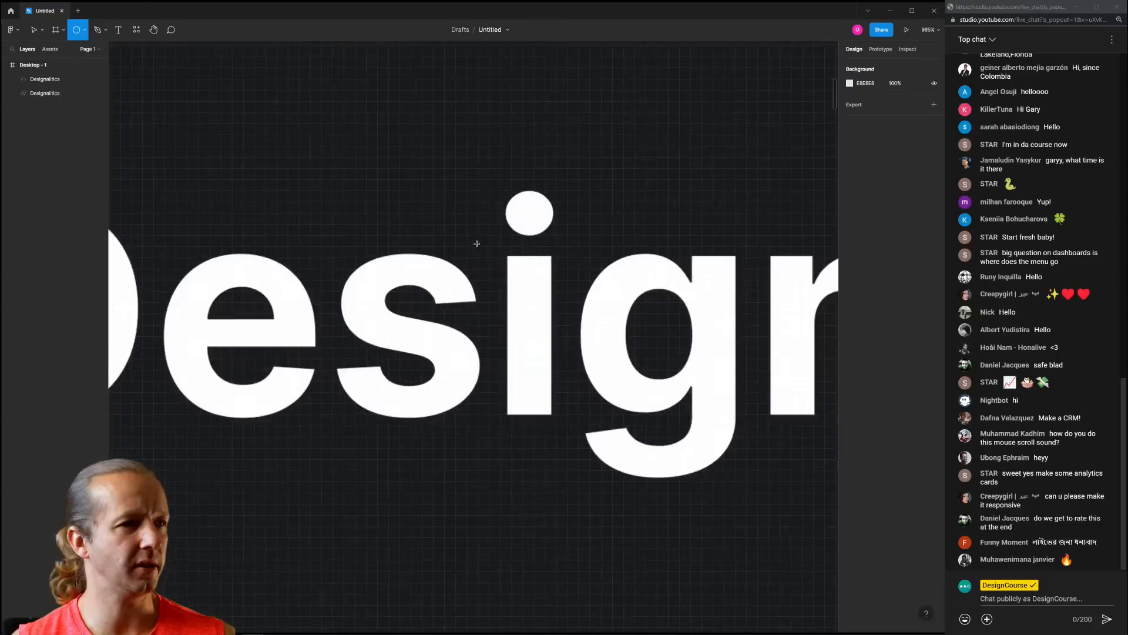
{"action": "scroll", "coordinate": [525, 197], "scroll_direction": "up", "scroll_amount": 5}
{"action": "mouse_move", "coordinate": [499, 164]}
{"action": "left_mouse_down"}
{"action": "mouse_move", "coordinate": [553, 229]}
{"action": "mouse_move", "coordinate": [533, 215]}
{"action": "left_mouse_up"}
{"action": "key", "text": "v"}
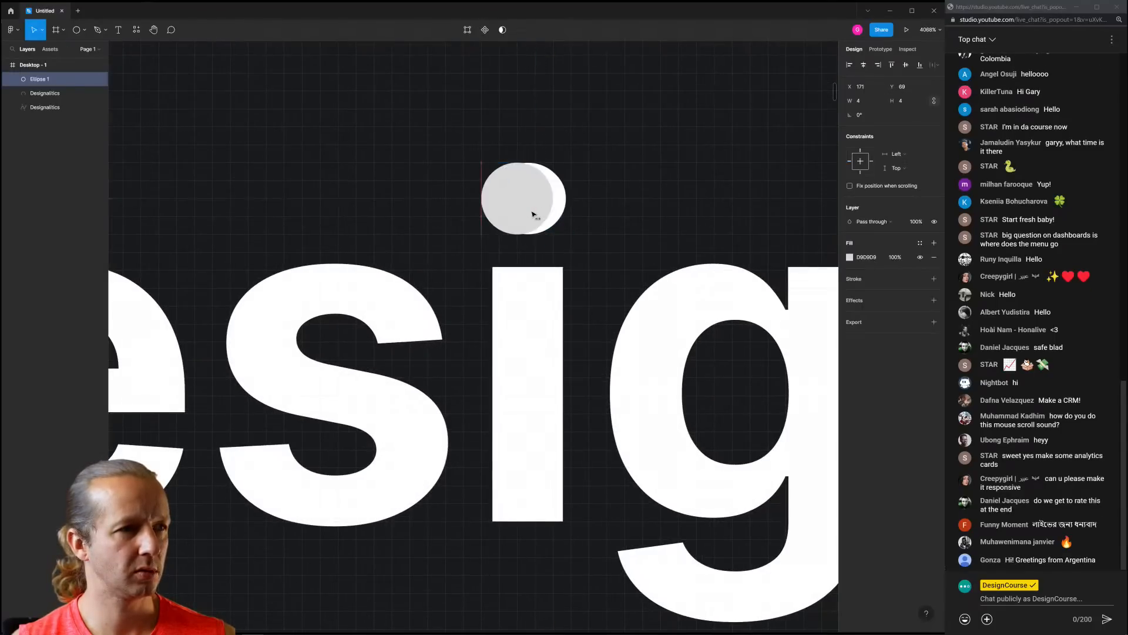
{"action": "key", "text": "ctrl+z"}
{"action": "scroll", "coordinate": [580, 192], "scroll_direction": "down", "scroll_amount": 3}
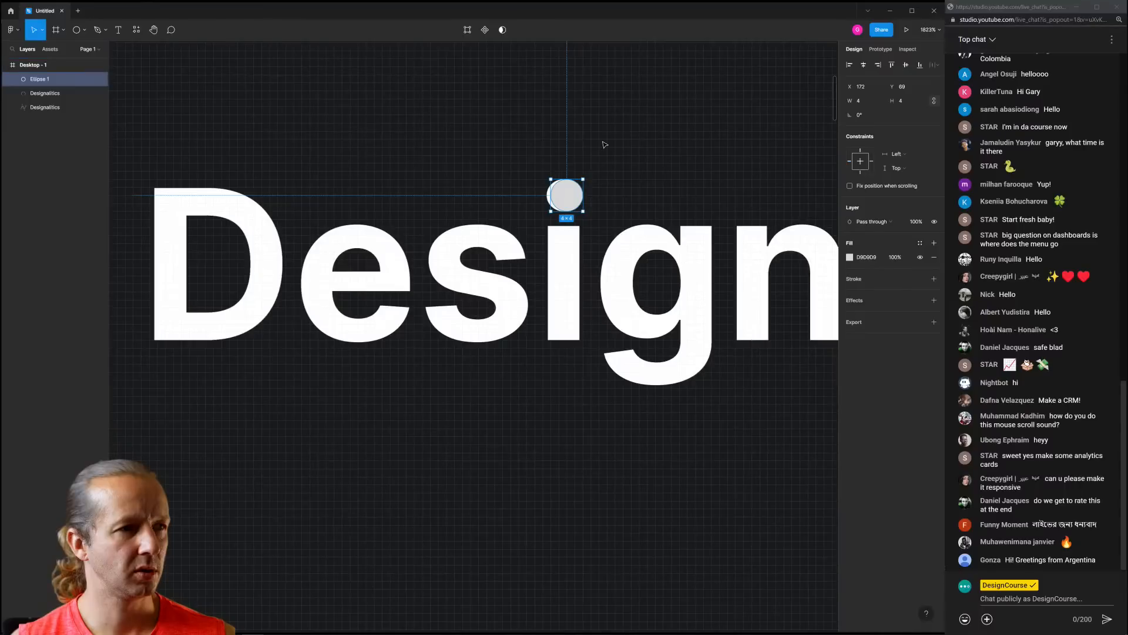
{"action": "right_click", "coordinate": [499, 130]}
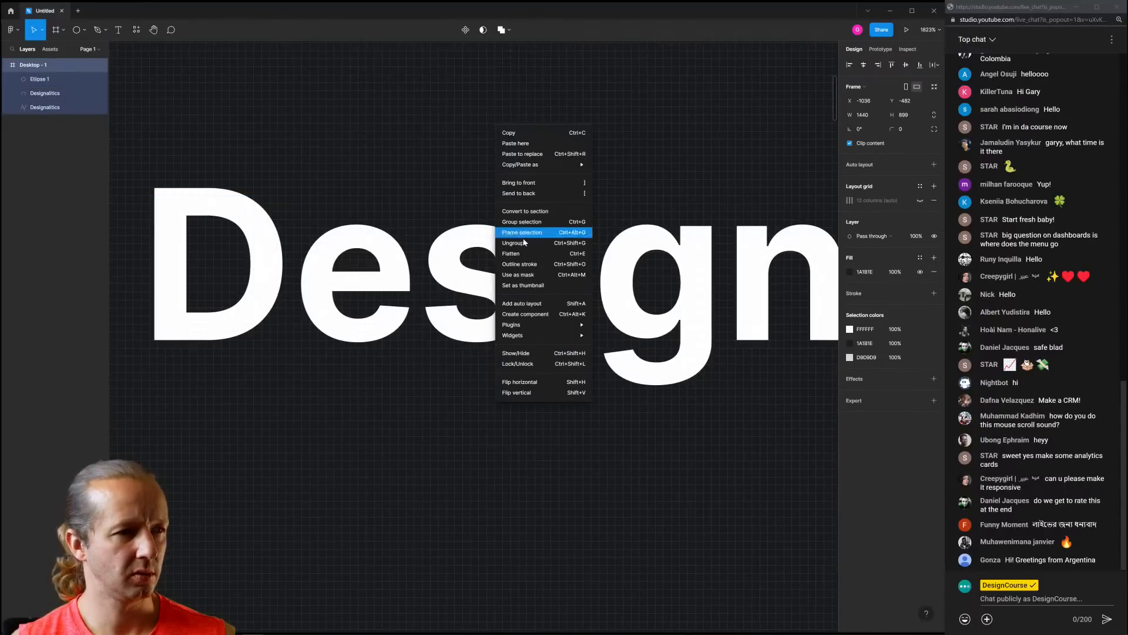
{"action": "left_click", "coordinate": [439, 165]}
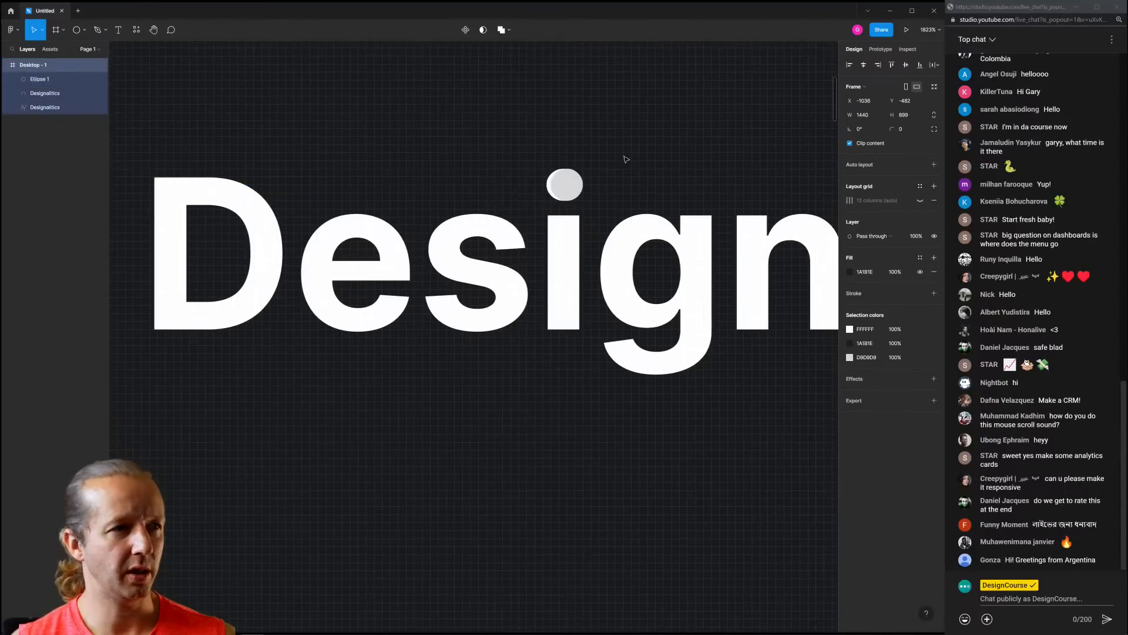
Move the grey circle up above the i's dot and reselect the lettering
{"action": "scroll", "coordinate": [524, 240], "scroll_direction": "right", "scroll_amount": 2}
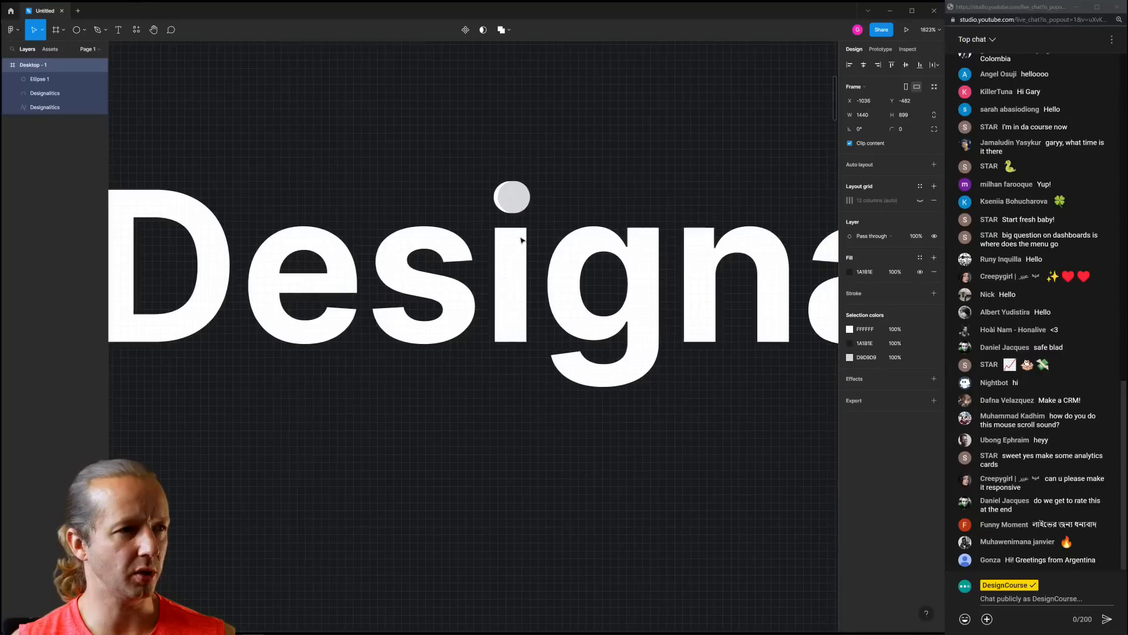
{"action": "left_click", "coordinate": [517, 195]}
{"action": "left_click_drag", "start_coordinate": [517, 195], "coordinate": [504, 164]}
{"action": "scroll", "coordinate": [511, 158], "scroll_direction": "down", "scroll_amount": 3}
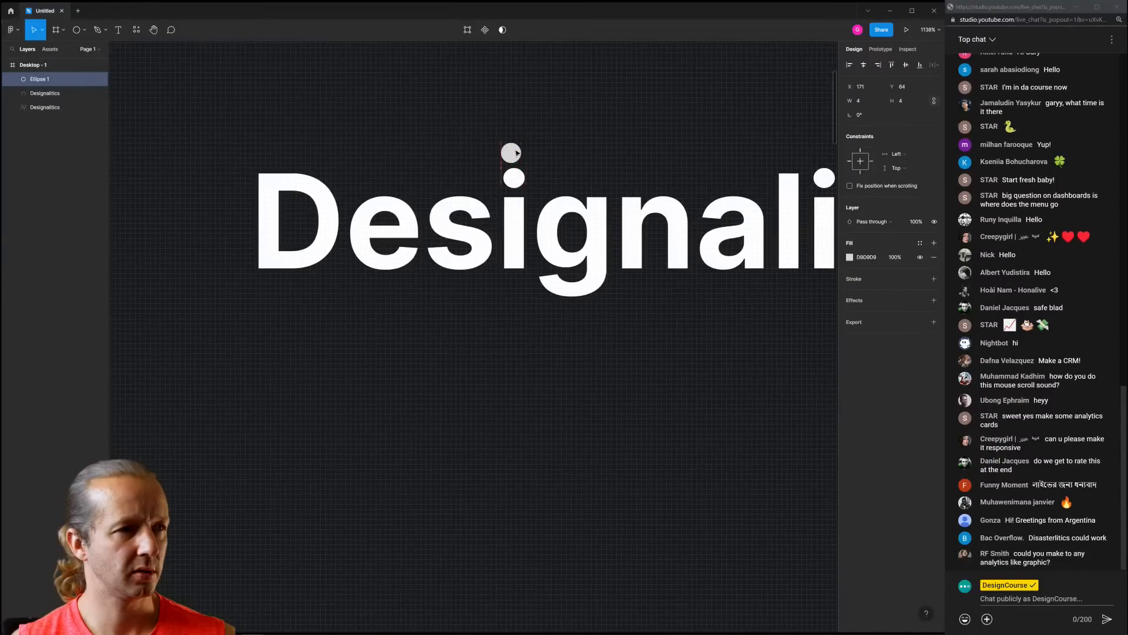
{"action": "left_click", "coordinate": [514, 177]}
{"action": "left_click", "coordinate": [544, 150]}
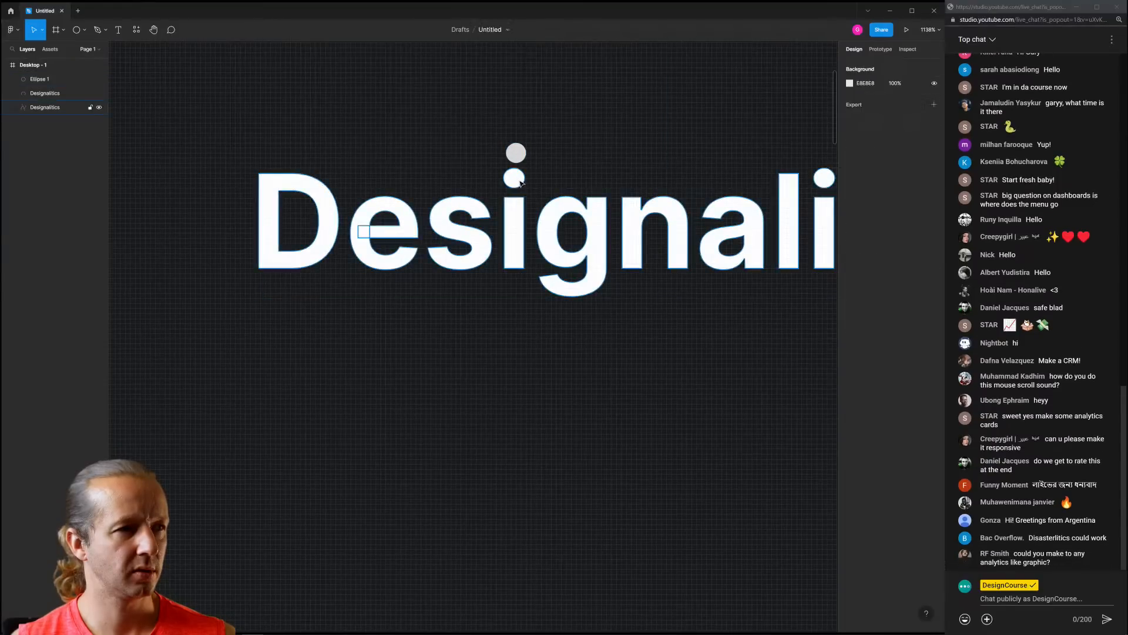
{"action": "left_click", "coordinate": [517, 181]}
Copy the i's dot points inside the lettering vector, undoing an accidental move
{"action": "double_click", "coordinate": [516, 183]}
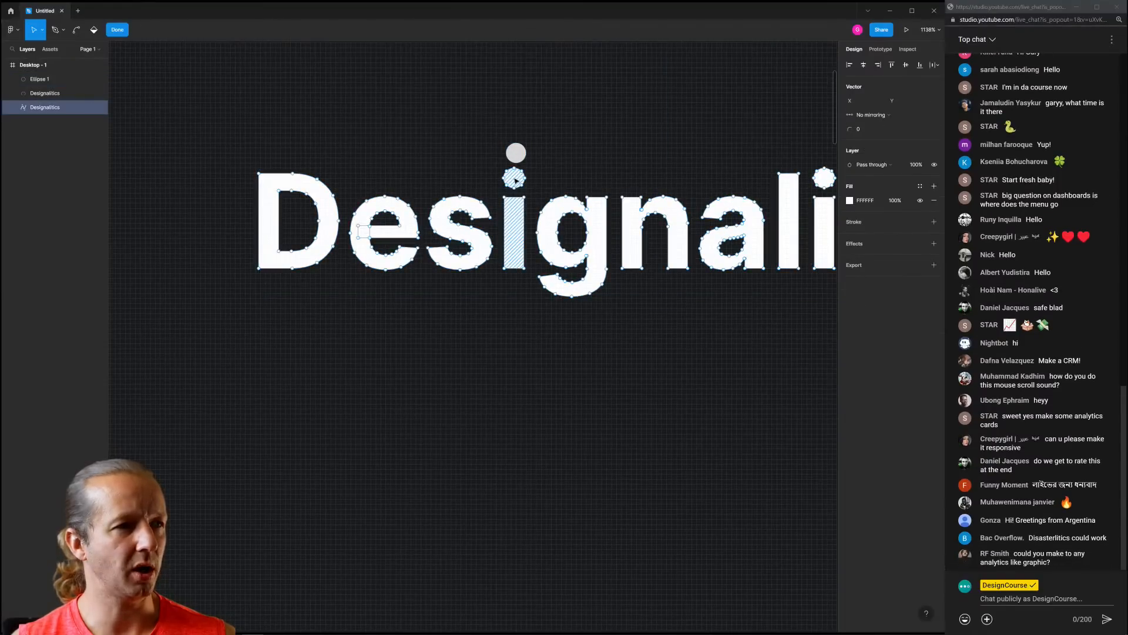
{"action": "left_click_drag", "start_coordinate": [492, 168], "coordinate": [516, 163]}
{"action": "key", "text": "ctrl+c"}
{"action": "key", "text": "ctrl+v"}
{"action": "key", "text": "ctrl+z"}
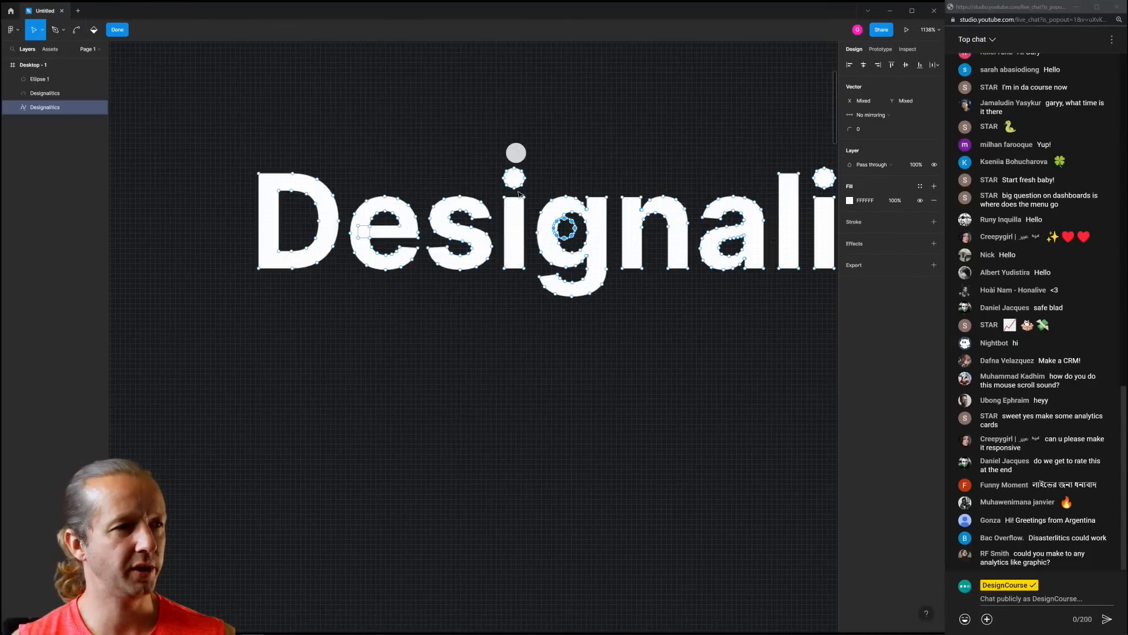
{"action": "left_click", "coordinate": [516, 222]}
{"action": "key", "text": "Escape"}
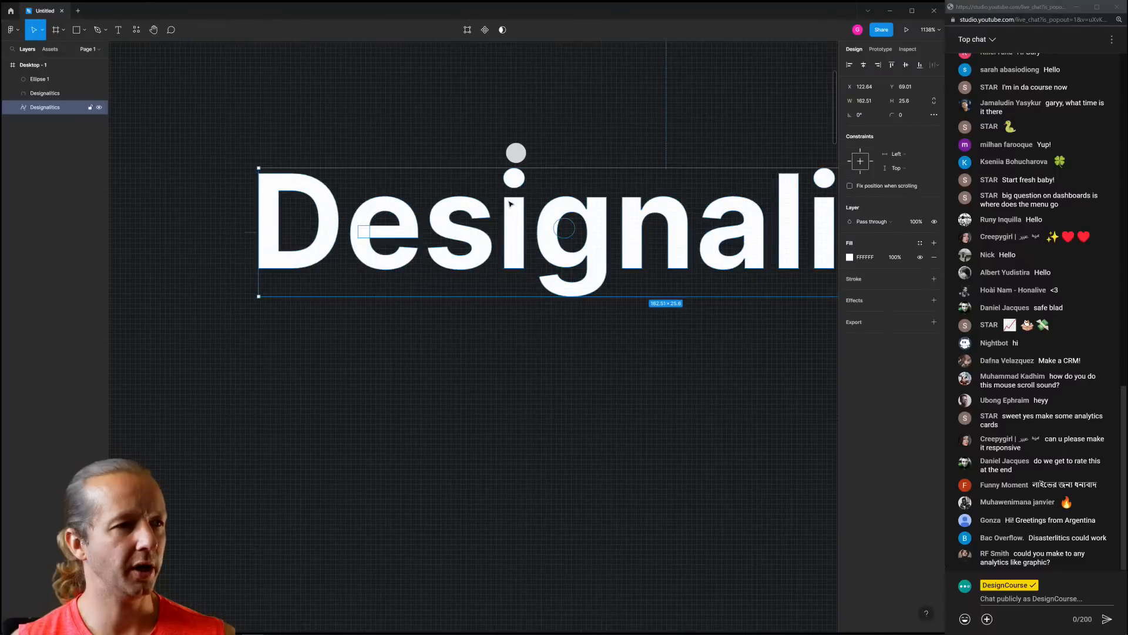
Nudge the grey circle and shift the lettering so the circle centres over the dot
{"action": "right_click", "coordinate": [513, 207]}
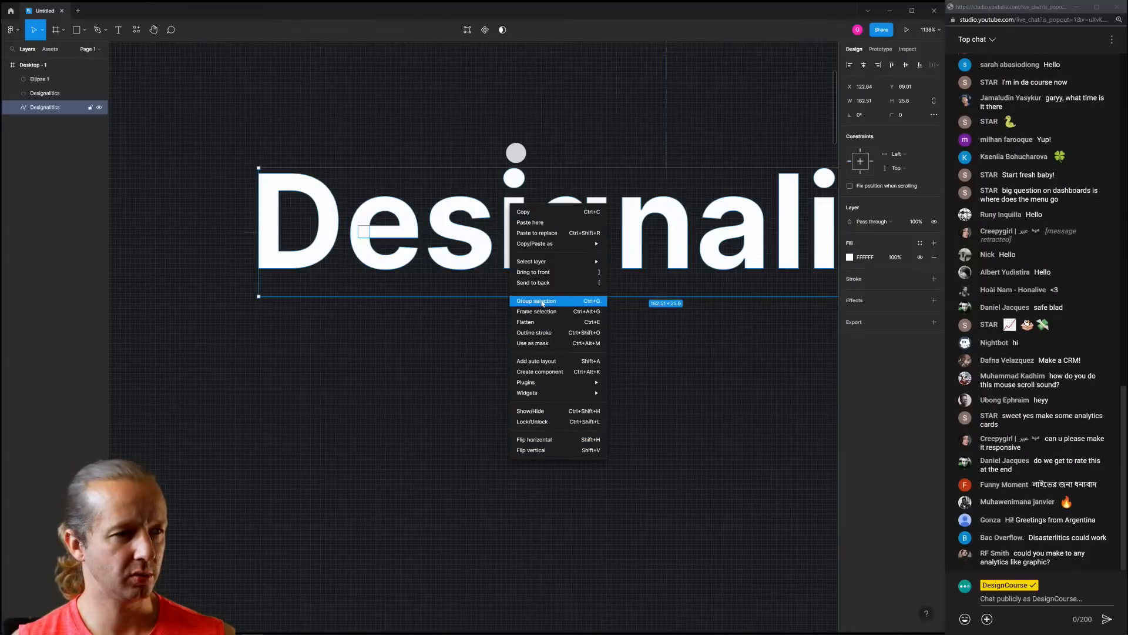
{"action": "mouse_move", "coordinate": [544, 265]}
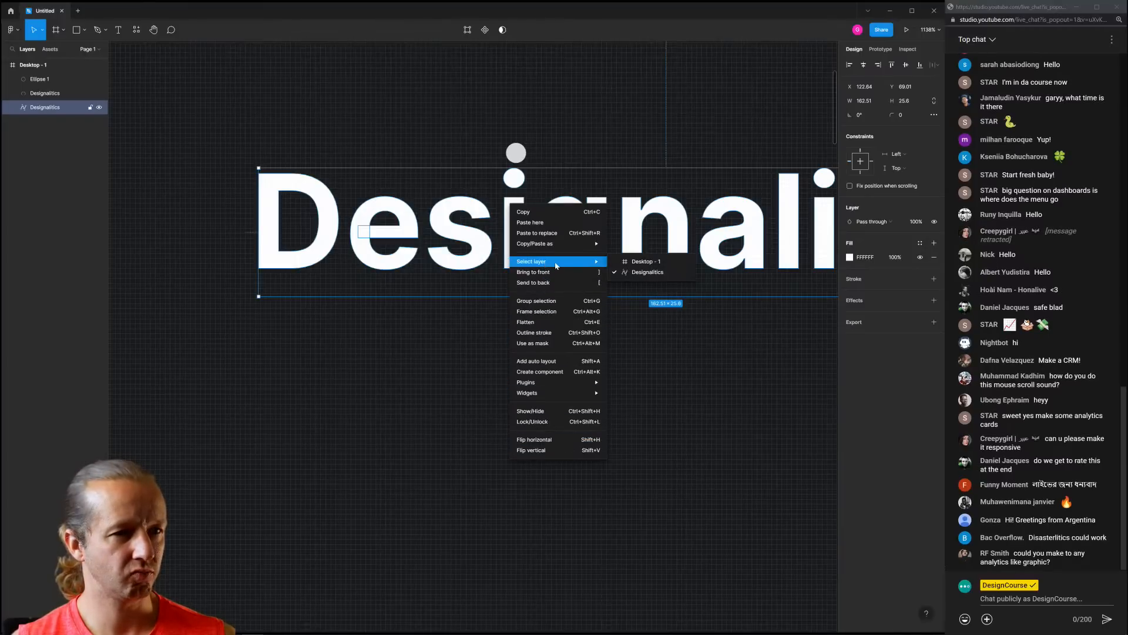
{"action": "left_click", "coordinate": [529, 125]}
{"action": "scroll", "coordinate": [512, 148], "scroll_direction": "up", "scroll_amount": 5}
{"action": "left_click", "coordinate": [494, 153]}
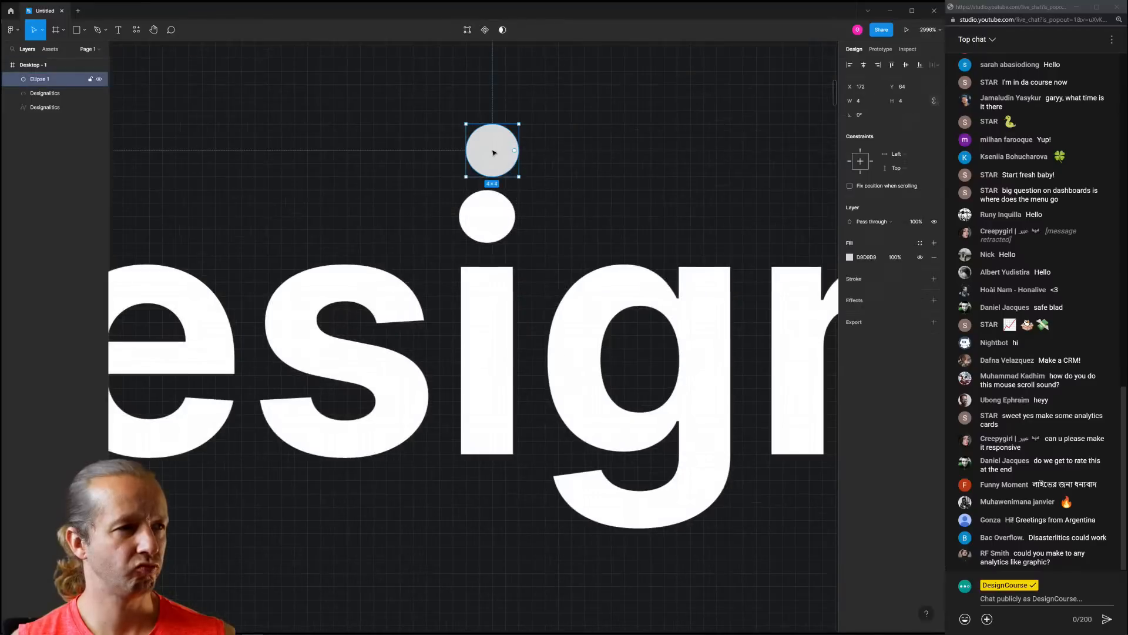
{"action": "left_click_drag", "start_coordinate": [494, 153], "coordinate": [493, 137]}
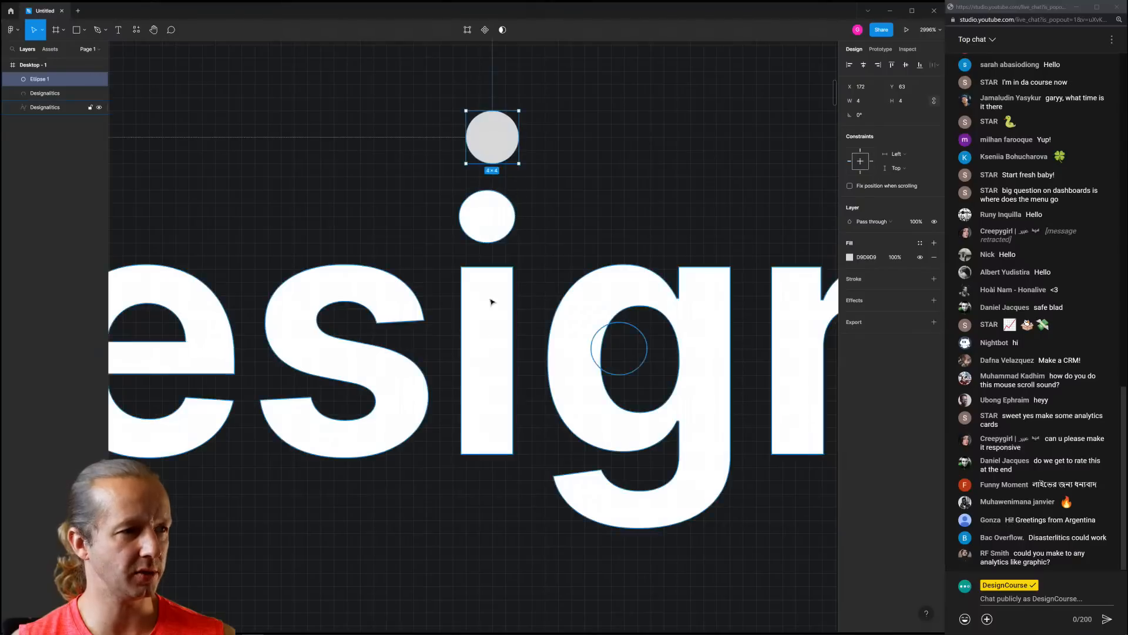
{"action": "left_click", "coordinate": [490, 338]}
{"action": "left_click_drag", "start_coordinate": [486, 320], "coordinate": [489, 318]}
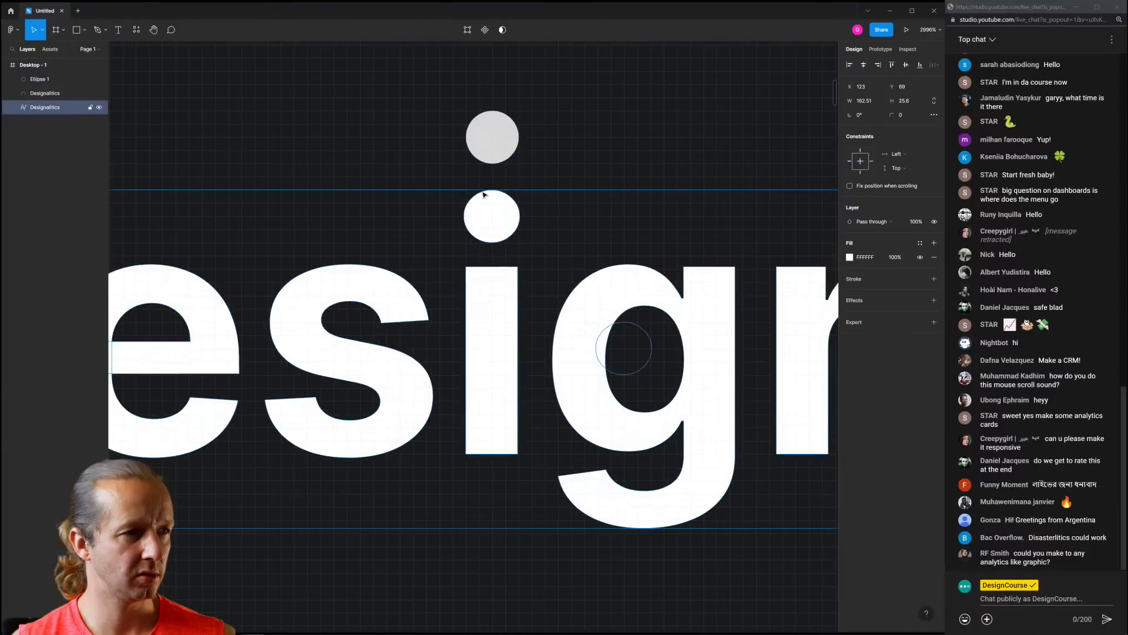
{"action": "left_click_drag", "start_coordinate": [479, 141], "coordinate": [482, 151]}
{"action": "left_click", "coordinate": [489, 224]}
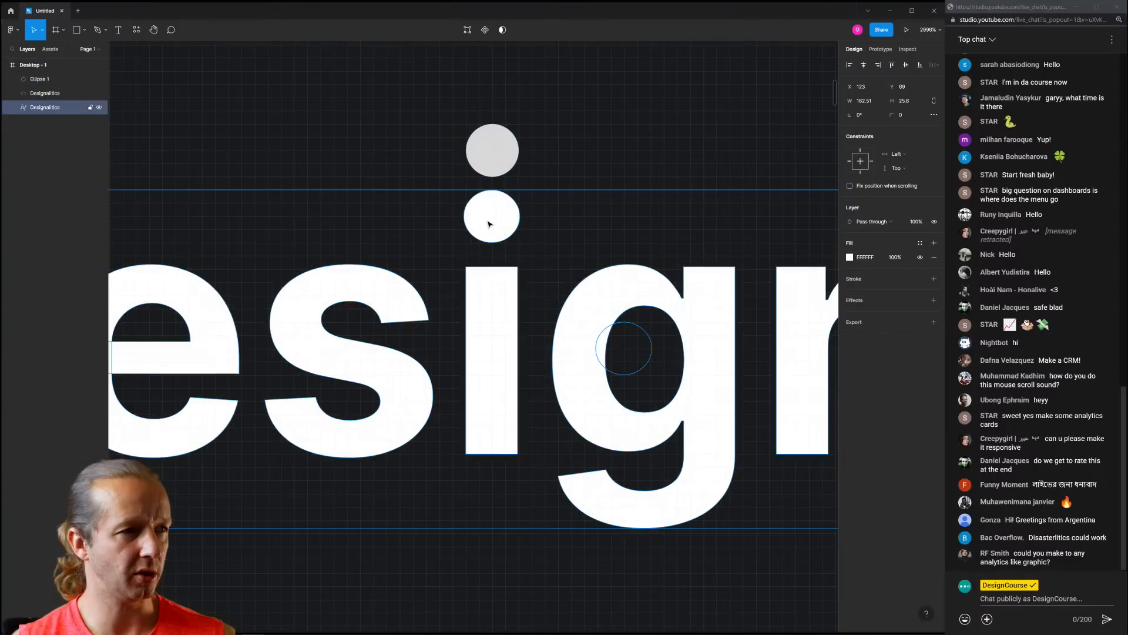
Delete the i's original dot from the vector and move the grey circle into its place
{"action": "double_click", "coordinate": [494, 221]}
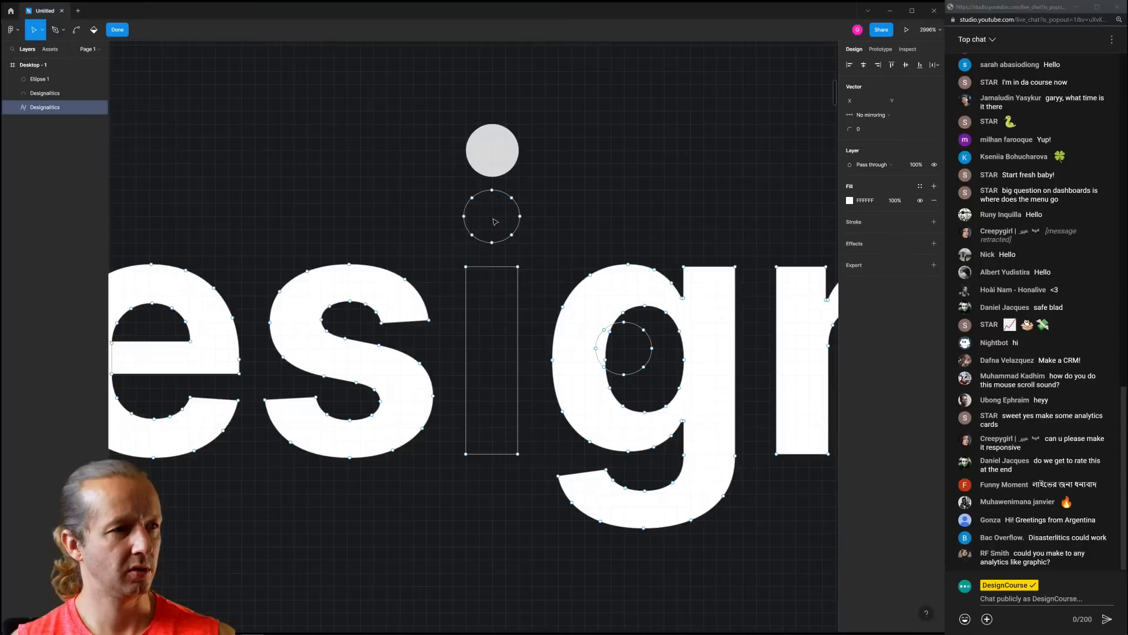
{"action": "key", "text": "ctrl+z"}
{"action": "left_click_drag", "start_coordinate": [539, 253], "coordinate": [429, 188]}
{"action": "key", "text": "Delete"}
{"action": "key", "text": "Escape"}
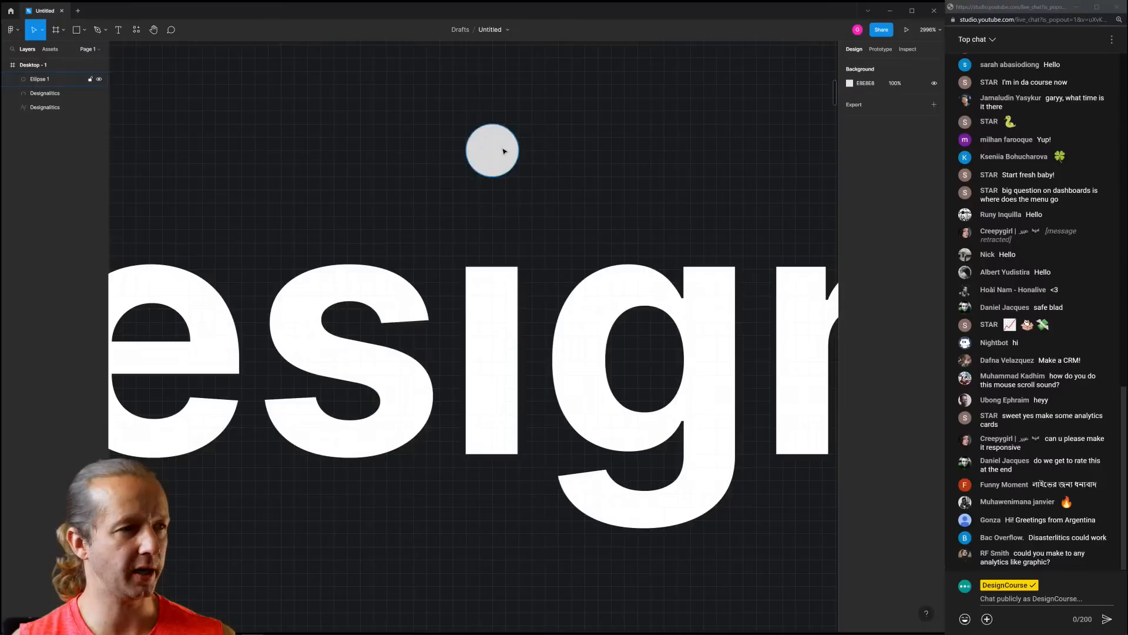
{"action": "left_click_drag", "start_coordinate": [497, 148], "coordinate": [486, 216]}
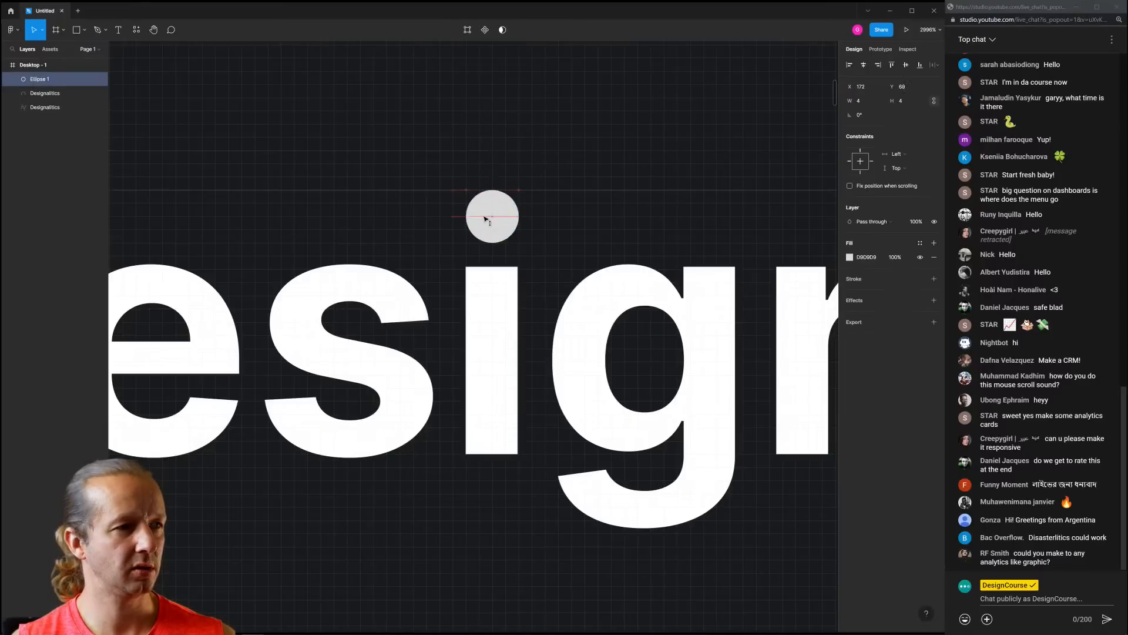
Make the circle's fill white FFFFFF and Alt-drag a copy just above it
{"action": "left_click", "coordinate": [850, 257]}
{"action": "left_click_drag", "start_coordinate": [747, 303], "coordinate": [665, 196]}
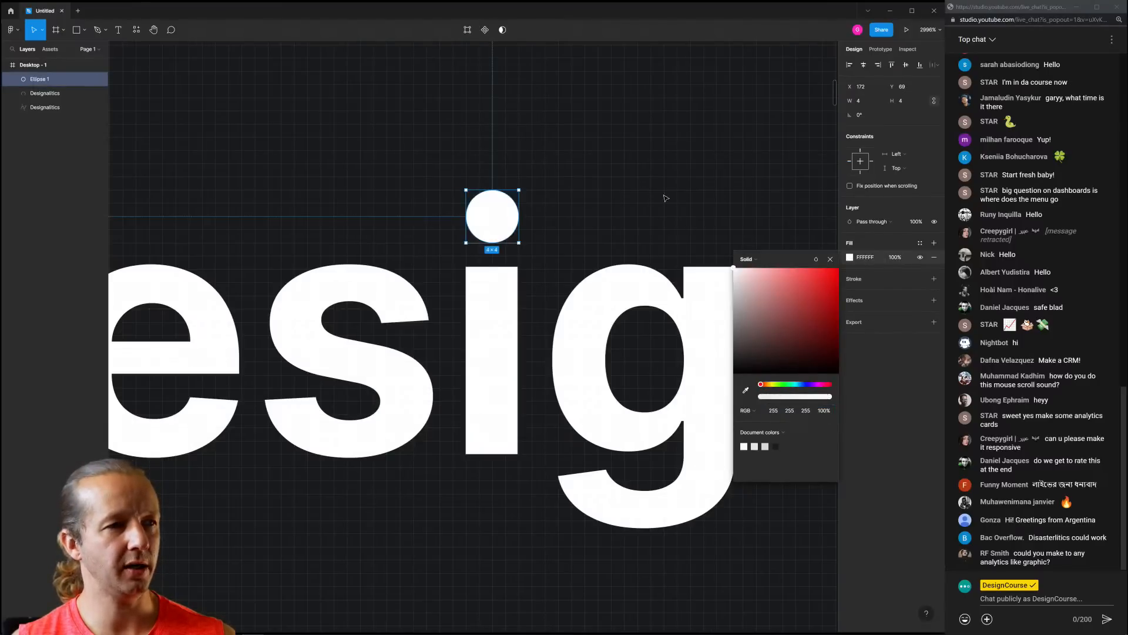
{"action": "left_click", "coordinate": [665, 197]}
{"action": "left_click", "coordinate": [480, 208]}
{"action": "left_click_drag", "start_coordinate": [491, 213], "coordinate": [493, 145]}
{"action": "scroll", "coordinate": [493, 144], "scroll_direction": "down", "scroll_amount": 10}
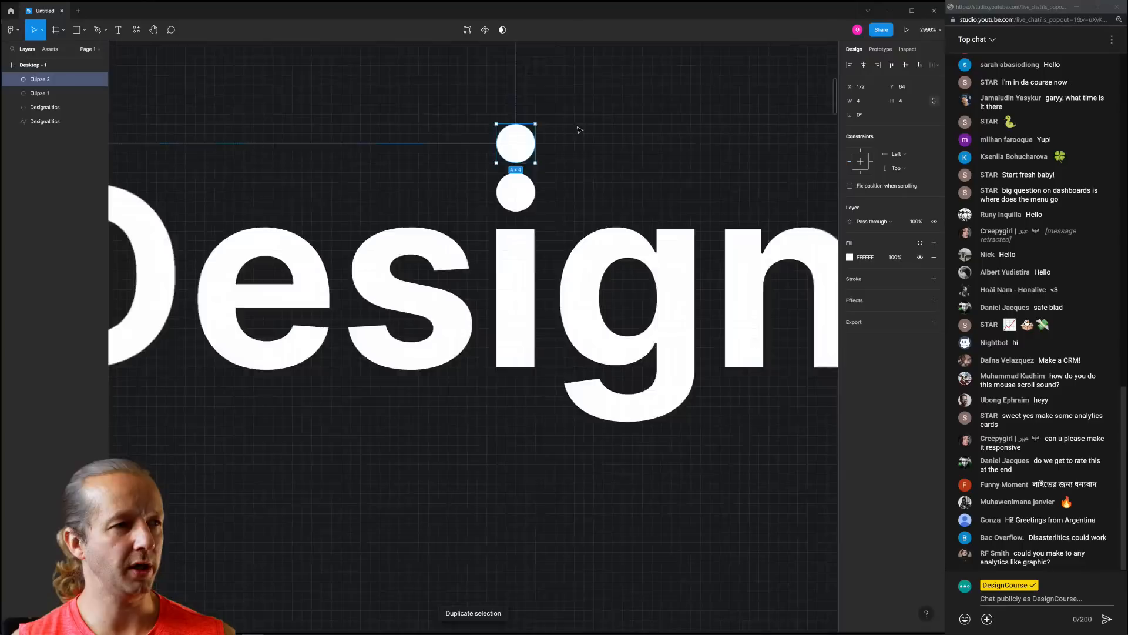
{"action": "scroll", "coordinate": [445, 291], "scroll_direction": "up", "scroll_amount": 6}
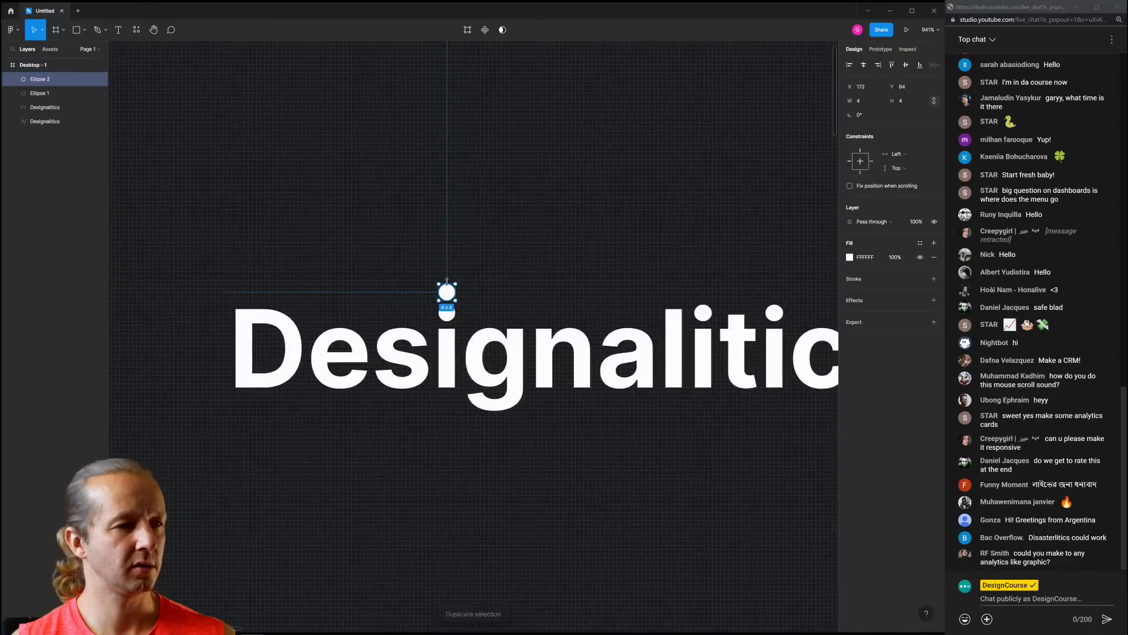
{"action": "key", "text": "Up"}
{"action": "key", "text": "Down"}
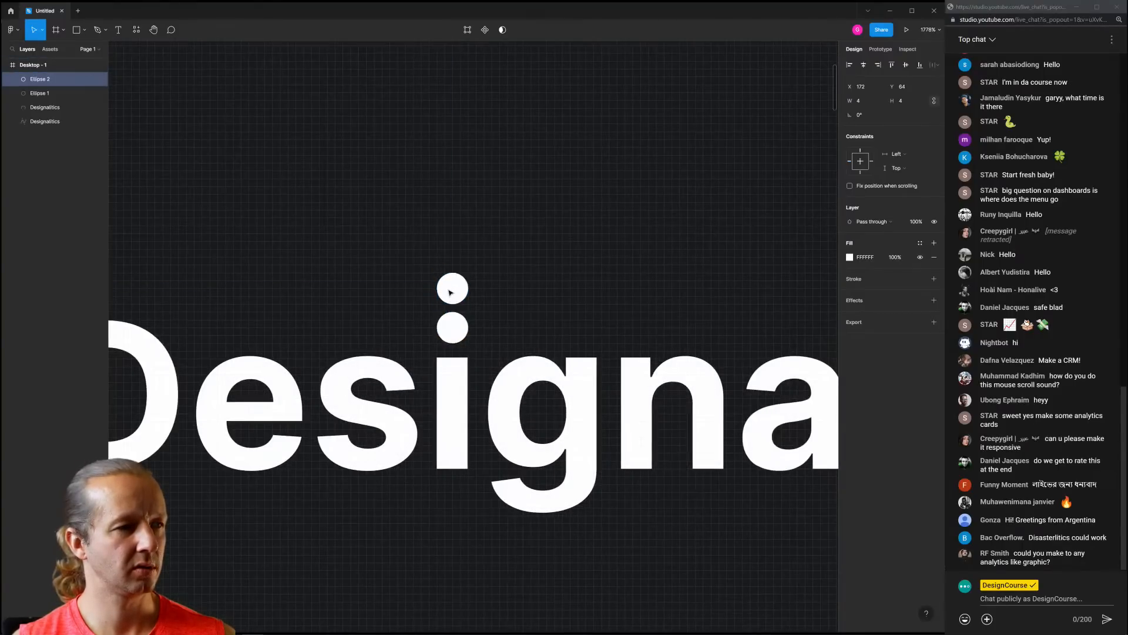
Alt-drag the second circle upward to create a third white circle
{"action": "left_click", "coordinate": [527, 282]}
{"action": "left_click_drag", "start_coordinate": [454, 290], "coordinate": [455, 251]}
{"action": "left_click", "coordinate": [620, 251]}
{"action": "scroll", "coordinate": [625, 251], "scroll_direction": "down", "scroll_amount": 7}
{"action": "scroll", "coordinate": [633, 253], "scroll_direction": "down", "scroll_amount": 4}
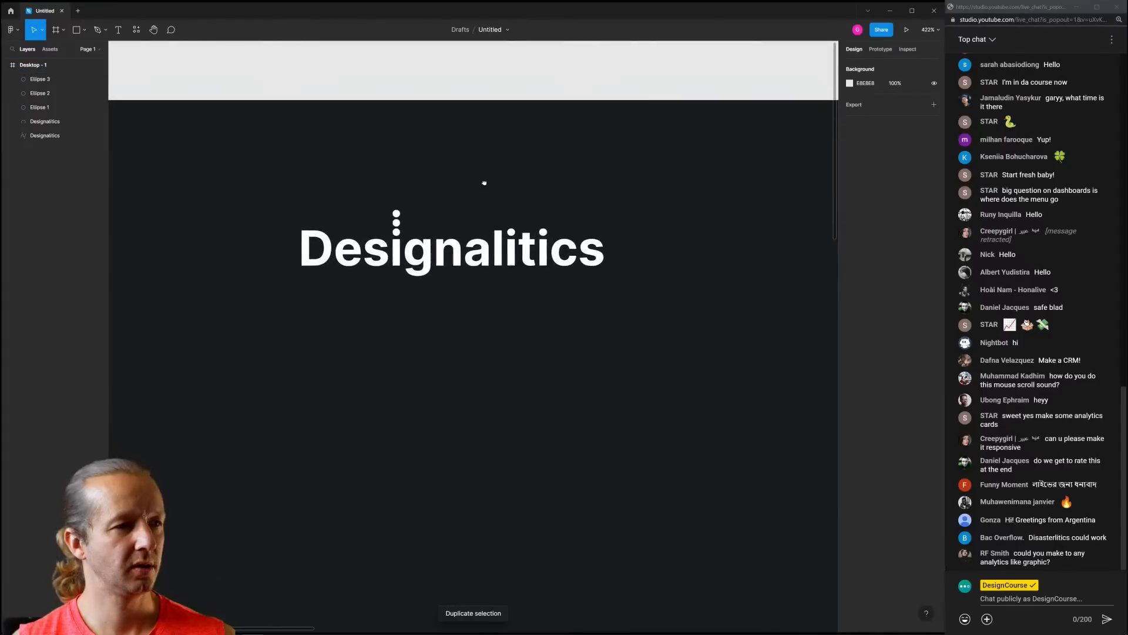
{"action": "left_click", "coordinate": [400, 237]}
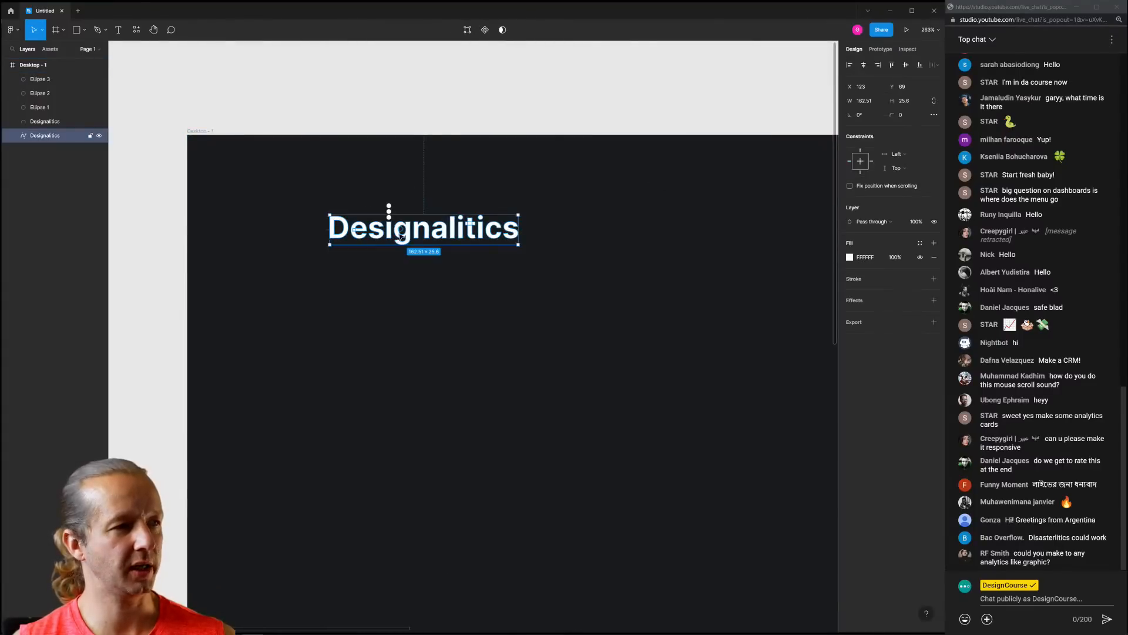
{"action": "left_click", "coordinate": [292, 187]}
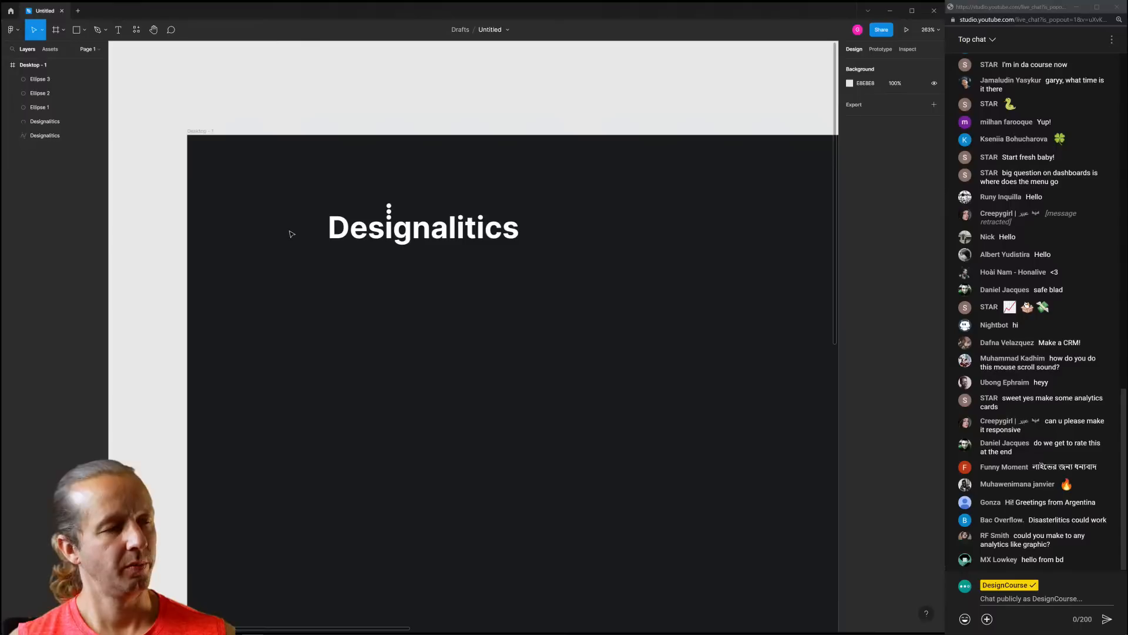
{"action": "scroll", "coordinate": [318, 218], "scroll_direction": "down", "scroll_amount": 4}
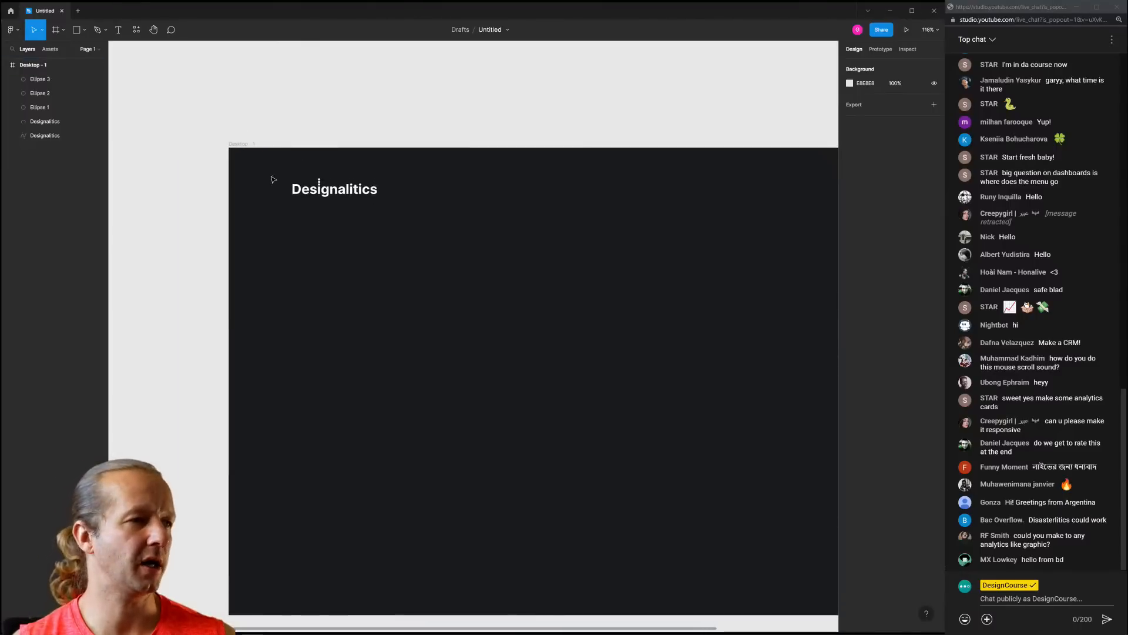
{"action": "scroll", "coordinate": [286, 182], "scroll_direction": "up", "scroll_amount": 3}
Colour the Designalitics lettering and all three circles blue 5E85F8
{"action": "left_click_drag", "start_coordinate": [262, 183], "coordinate": [553, 233]}
{"action": "left_click", "coordinate": [331, 180]}
{"action": "left_click_drag", "start_coordinate": [270, 157], "coordinate": [582, 266]}
{"action": "left_click", "coordinate": [850, 257]}
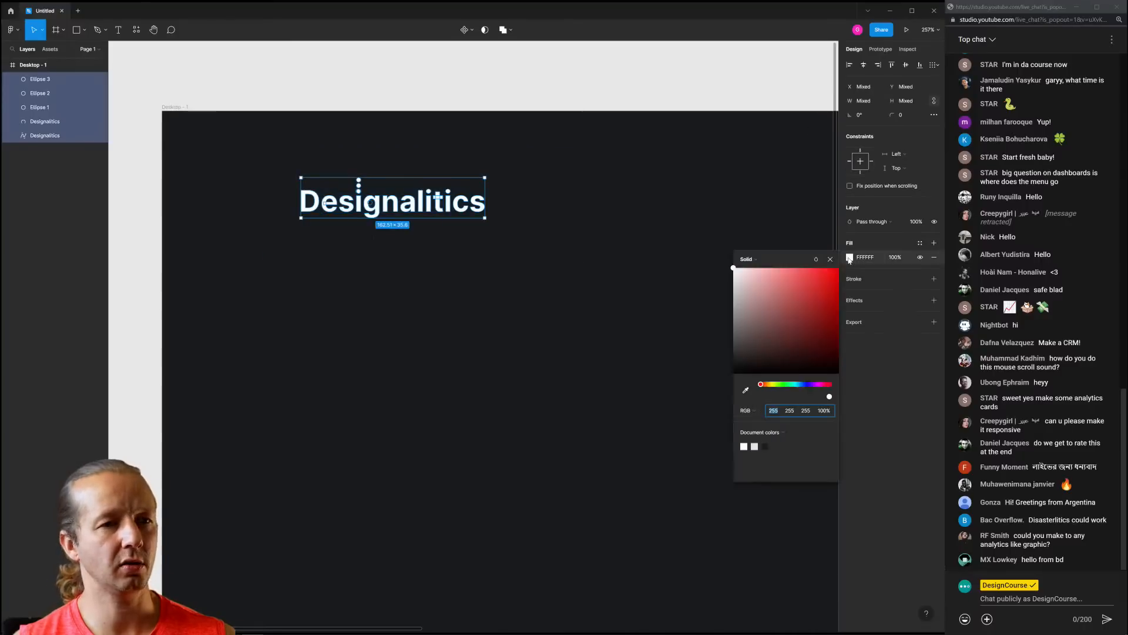
{"action": "left_click", "coordinate": [746, 390]}
{"action": "left_click", "coordinate": [733, 378]}
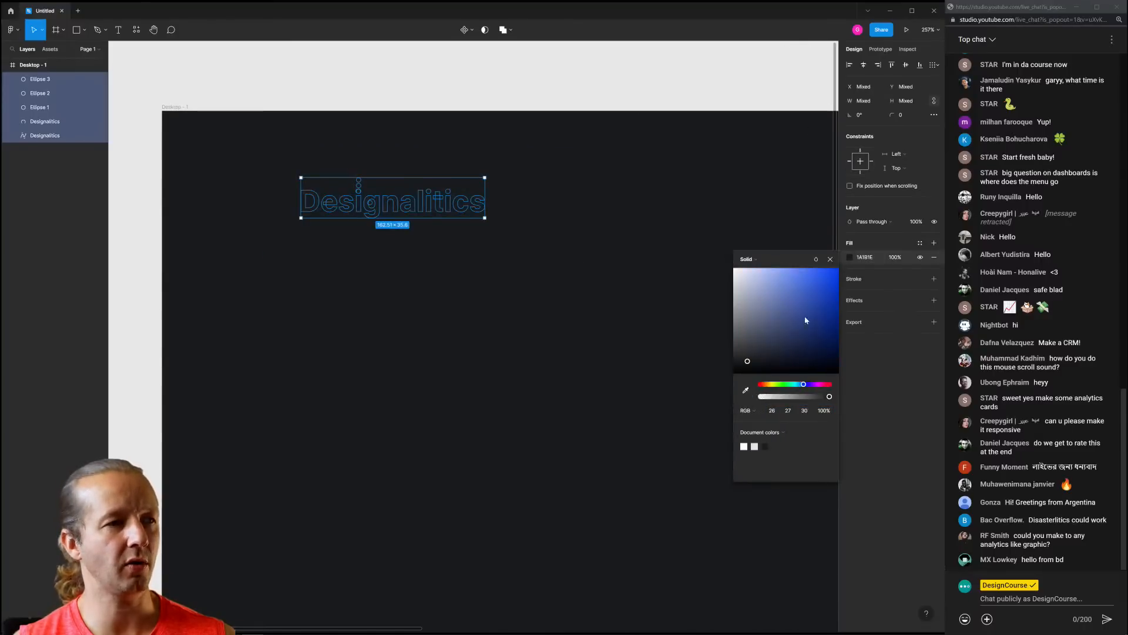
{"action": "left_click", "coordinate": [795, 277]}
{"action": "left_click_drag", "start_coordinate": [797, 284], "coordinate": [790, 282]}
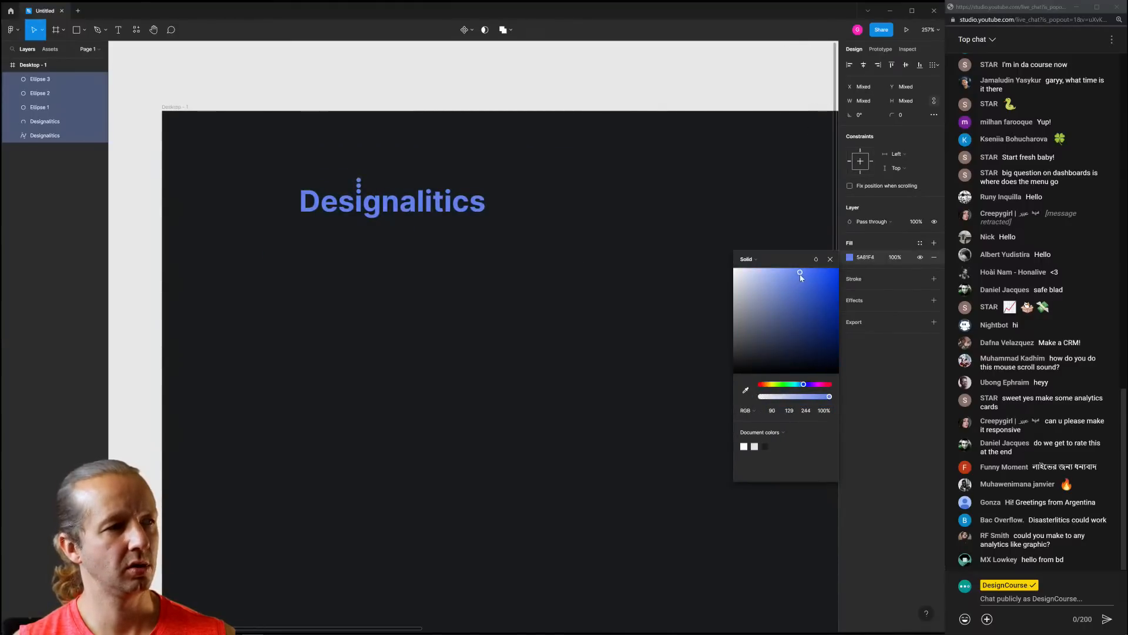
{"action": "left_click", "coordinate": [529, 182]}
Lower the fill opacity of the middle and top circles, entering 60
{"action": "scroll", "coordinate": [321, 177], "scroll_direction": "up", "scroll_amount": 10}
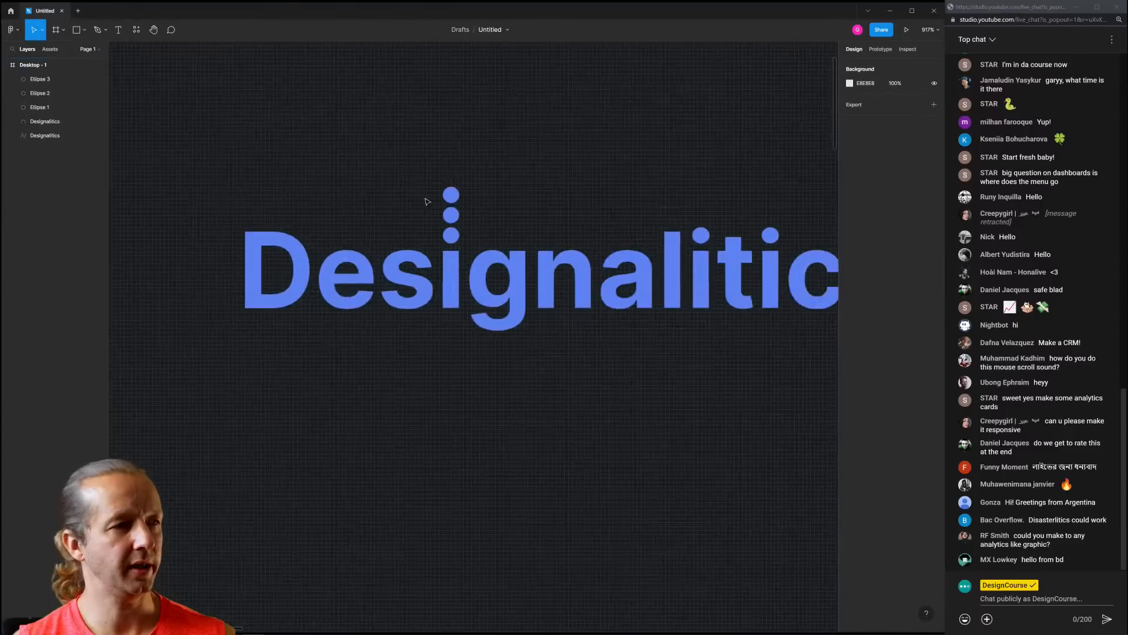
{"action": "left_click", "coordinate": [450, 218]}
{"action": "left_click", "coordinate": [452, 199], "text": "shift"}
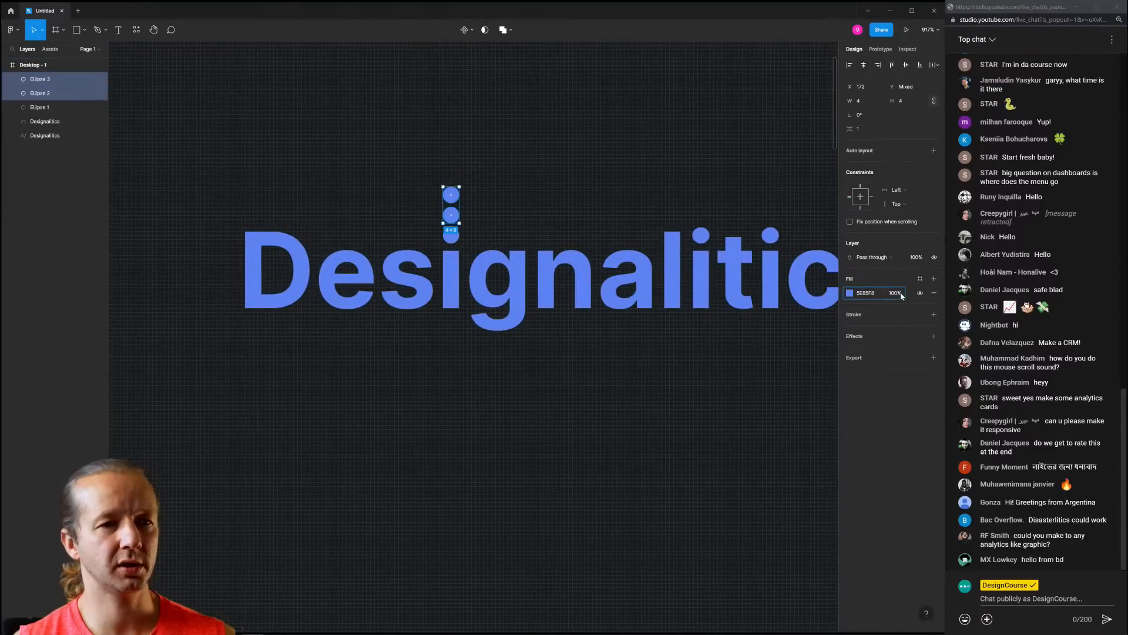
{"action": "type", "text": "60"}
{"action": "key", "text": "Return"}
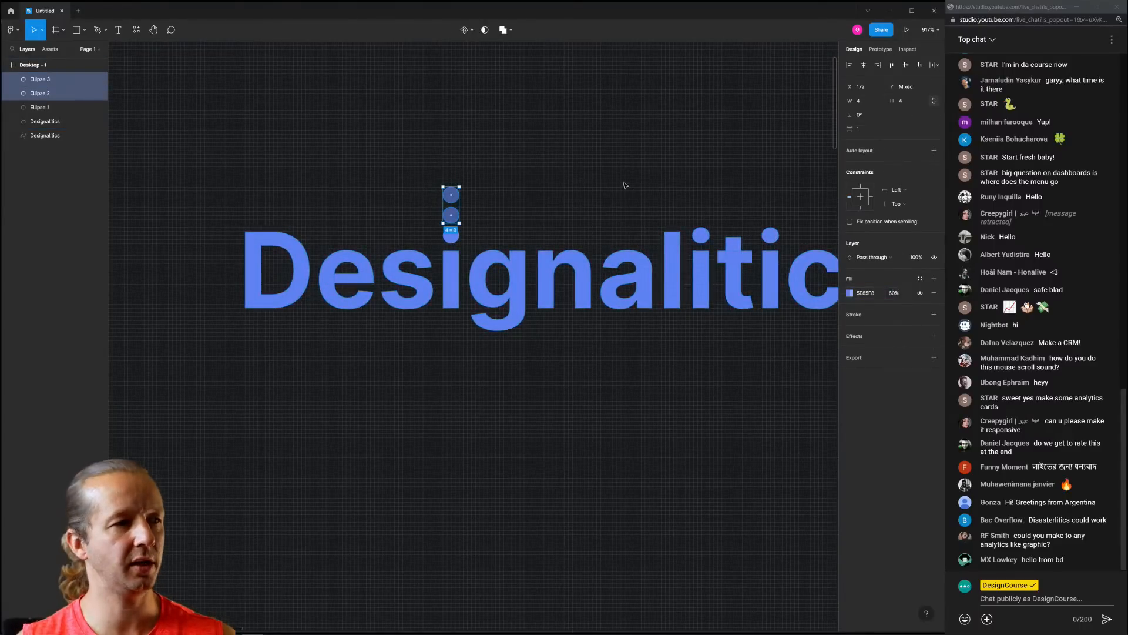
{"action": "key", "text": "Escape"}
{"action": "left_click", "coordinate": [451, 195]}
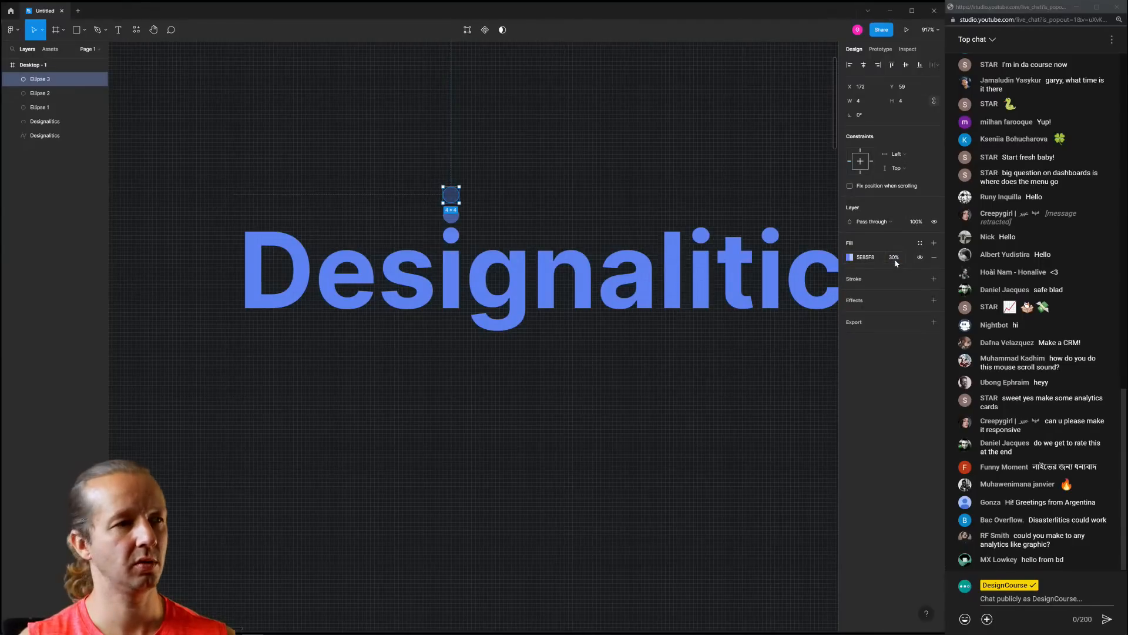
{"action": "left_click", "coordinate": [623, 128]}
Pan and zoom around the canvas to review the finished logo in the frame
{"action": "scroll", "coordinate": [653, 144], "scroll_direction": "down", "scroll_amount": 10}
{"action": "left_click_drag", "start_coordinate": [637, 139], "coordinate": [327, 119]}
{"action": "scroll", "coordinate": [424, 126], "scroll_direction": "down", "scroll_amount": 5}
{"action": "scroll", "coordinate": [459, 134], "scroll_direction": "down", "scroll_amount": 2}
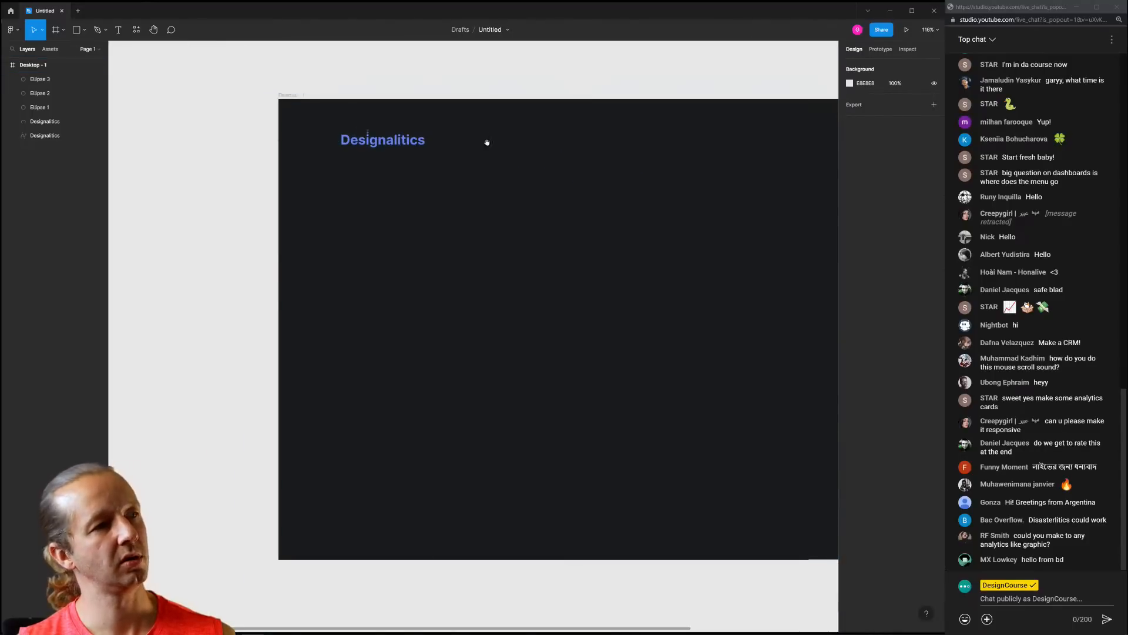
{"action": "left_click_drag", "start_coordinate": [486, 141], "coordinate": [402, 140]}
{"action": "scroll", "coordinate": [302, 130], "scroll_direction": "up", "scroll_amount": 5}
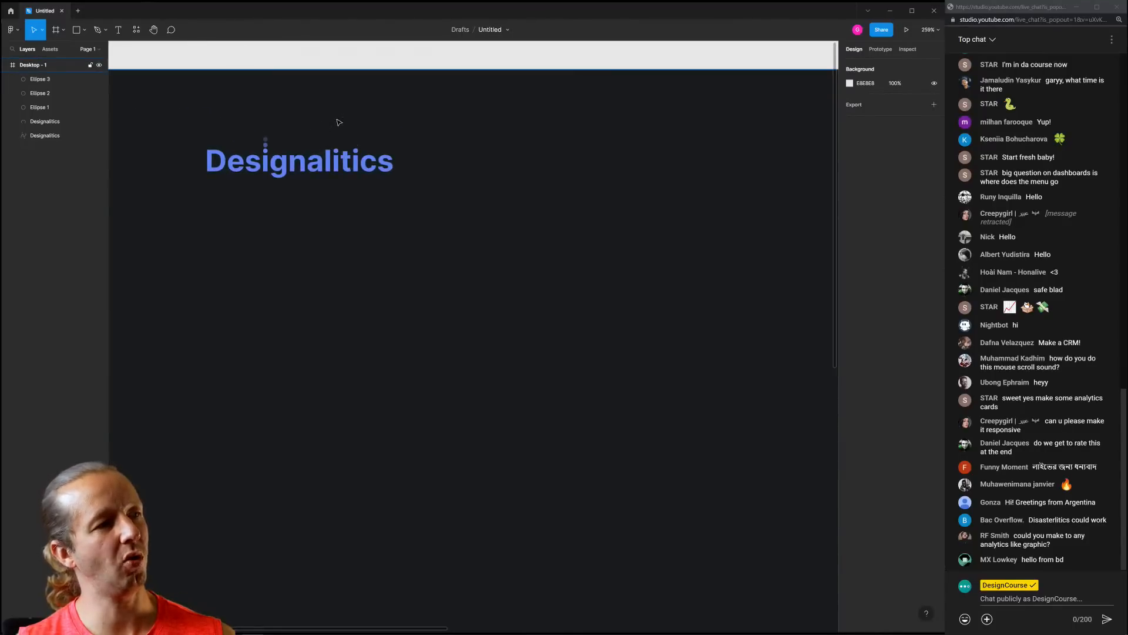
{"action": "scroll", "coordinate": [339, 122], "scroll_direction": "down", "scroll_amount": 5}
{"action": "left_click_drag", "start_coordinate": [378, 119], "coordinate": [352, 125]}
{"action": "scroll", "coordinate": [268, 136], "scroll_direction": "up", "scroll_amount": 5}
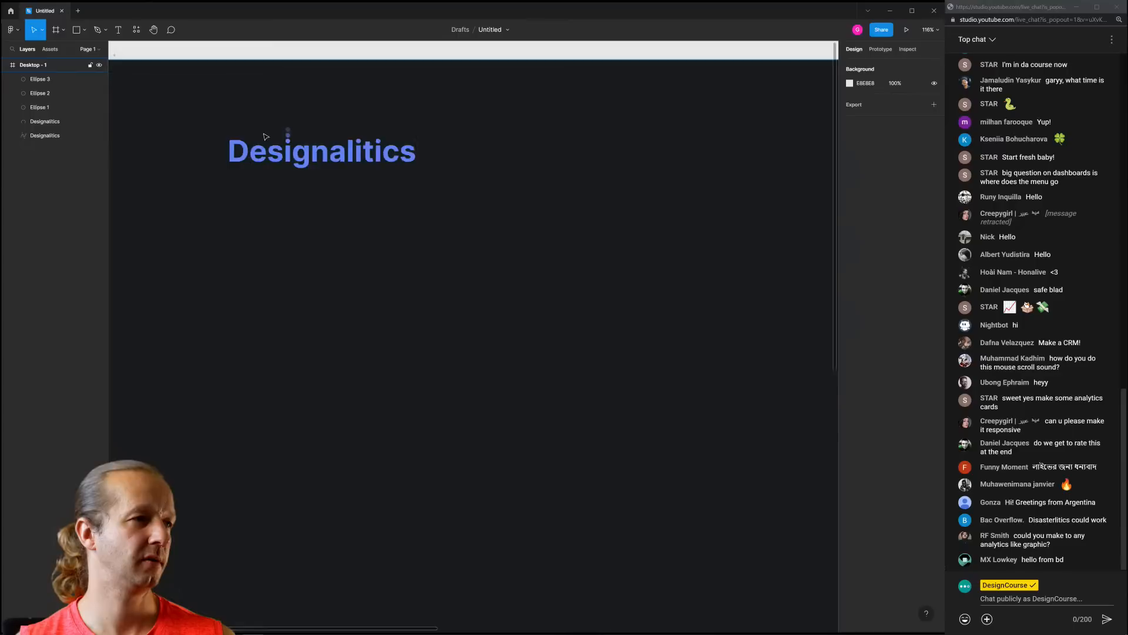
{"action": "scroll", "coordinate": [271, 136], "scroll_direction": "up", "scroll_amount": 6}
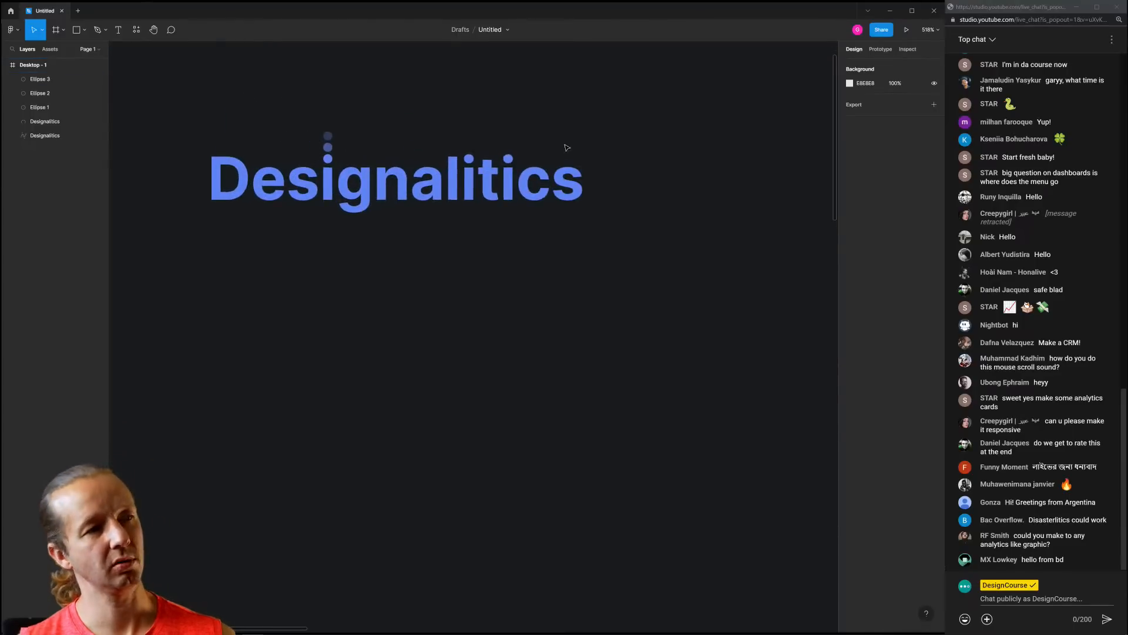
{"action": "scroll", "coordinate": [566, 148], "scroll_direction": "down", "scroll_amount": 10}
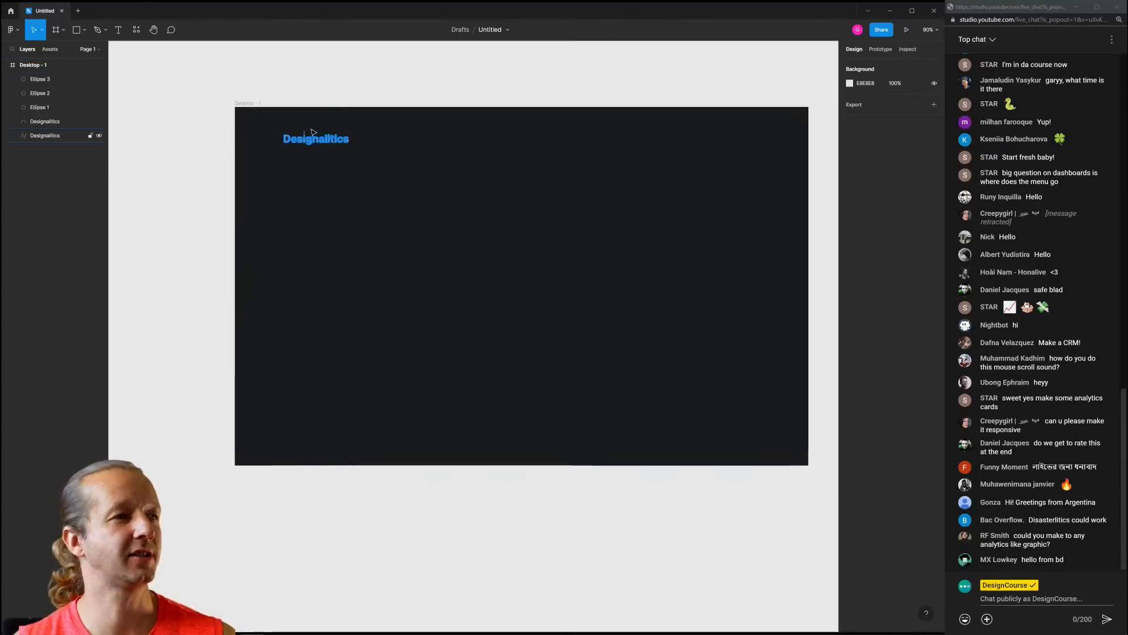
Group the lettering and three dots with Ctrl+G and rename the group 'Logo'
{"action": "left_click_drag", "start_coordinate": [312, 132], "coordinate": [387, 166]}
{"action": "key", "text": "ctrl+g"}
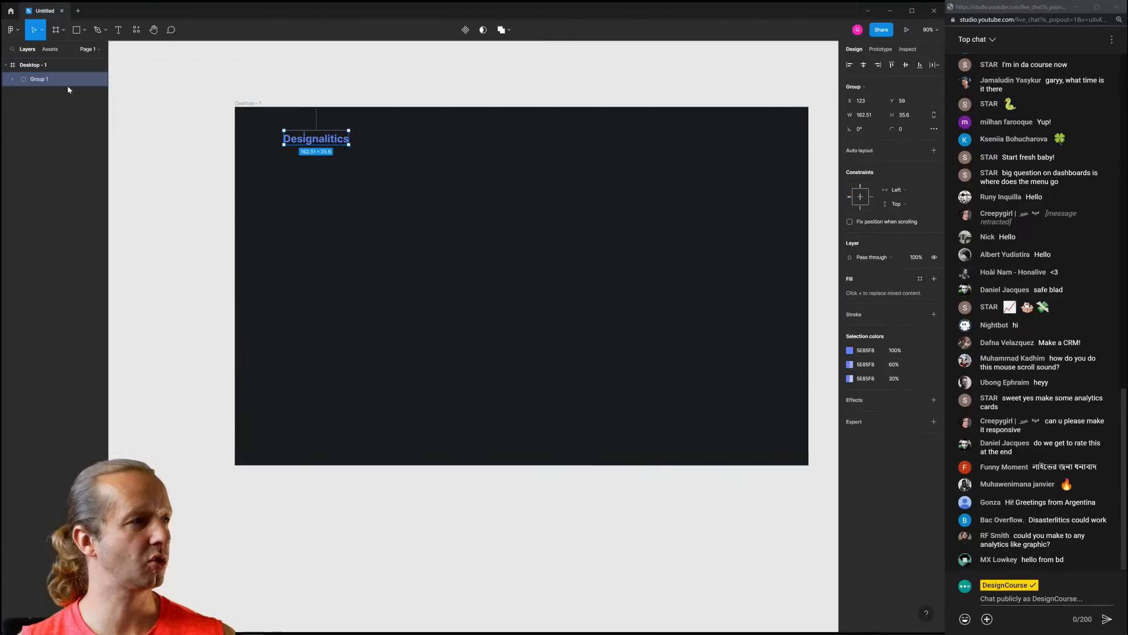
{"action": "double_click", "coordinate": [43, 85]}
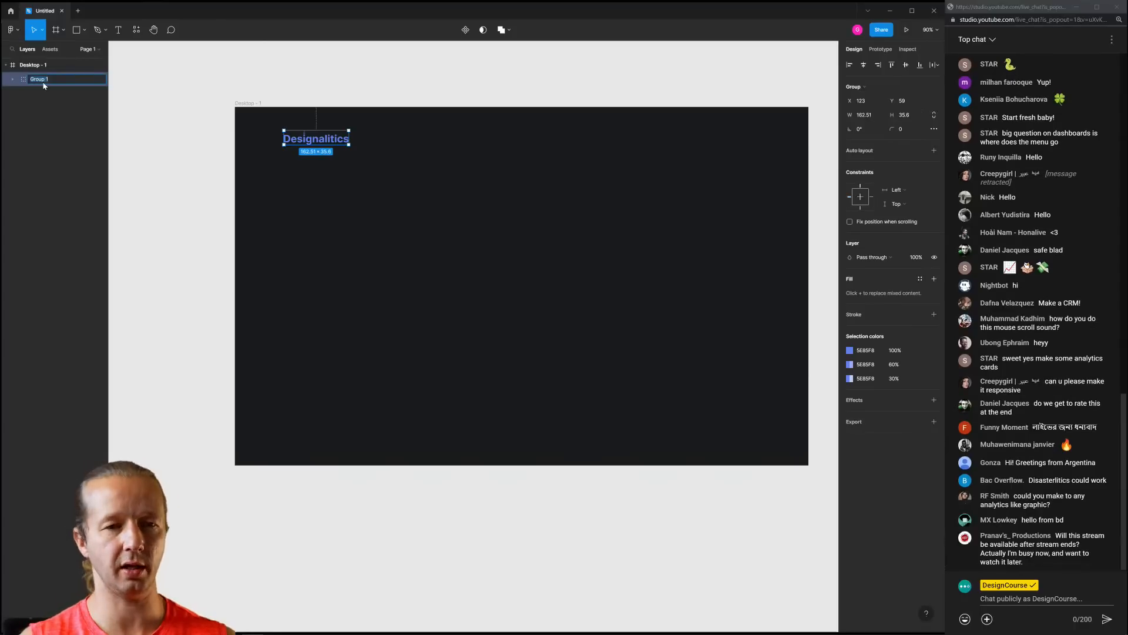
{"action": "type", "text": "Logo"}
{"action": "key", "text": "Return"}
Move the Logo group slightly lower in the frame
{"action": "left_click", "coordinate": [416, 160]}
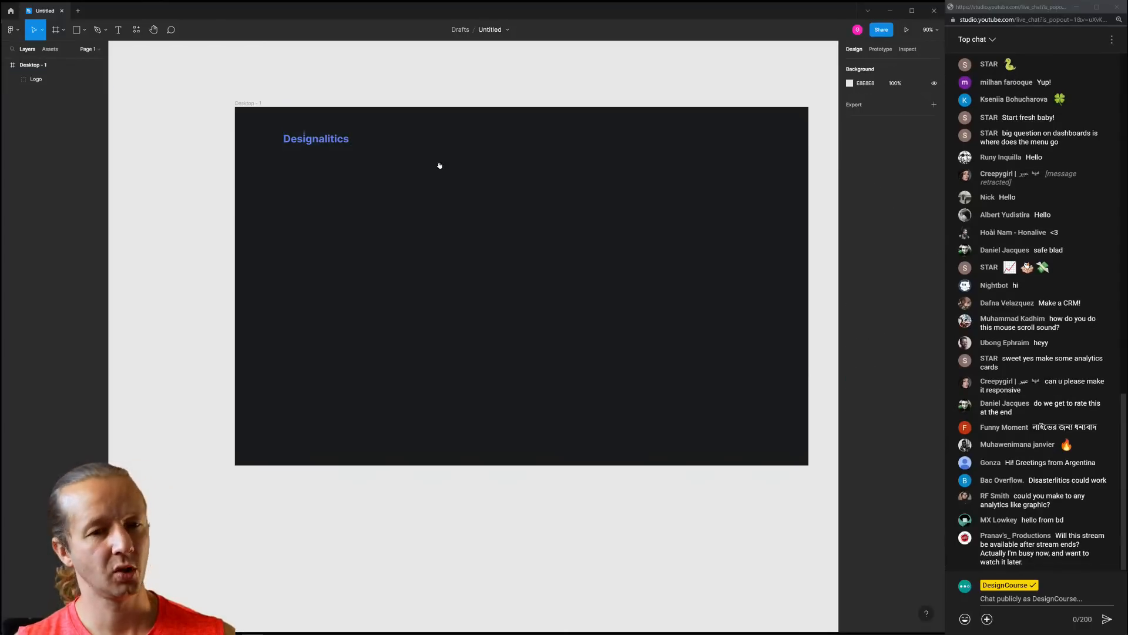
{"action": "left_click_drag", "start_coordinate": [439, 165], "coordinate": [415, 165]}
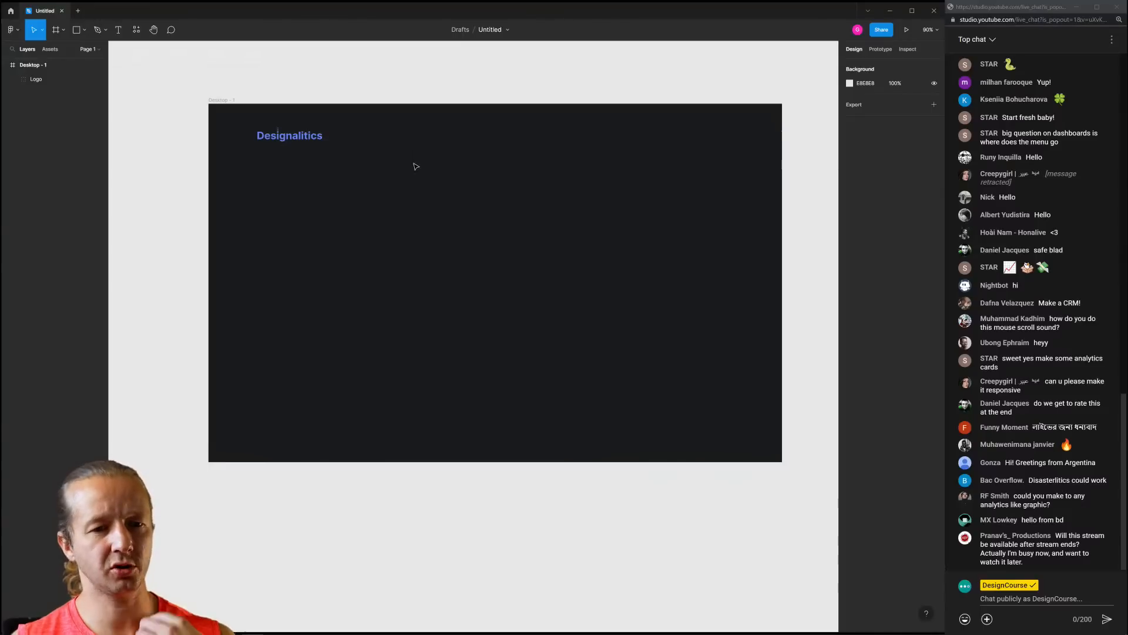
{"action": "scroll", "coordinate": [346, 149], "scroll_direction": "up", "scroll_amount": 5}
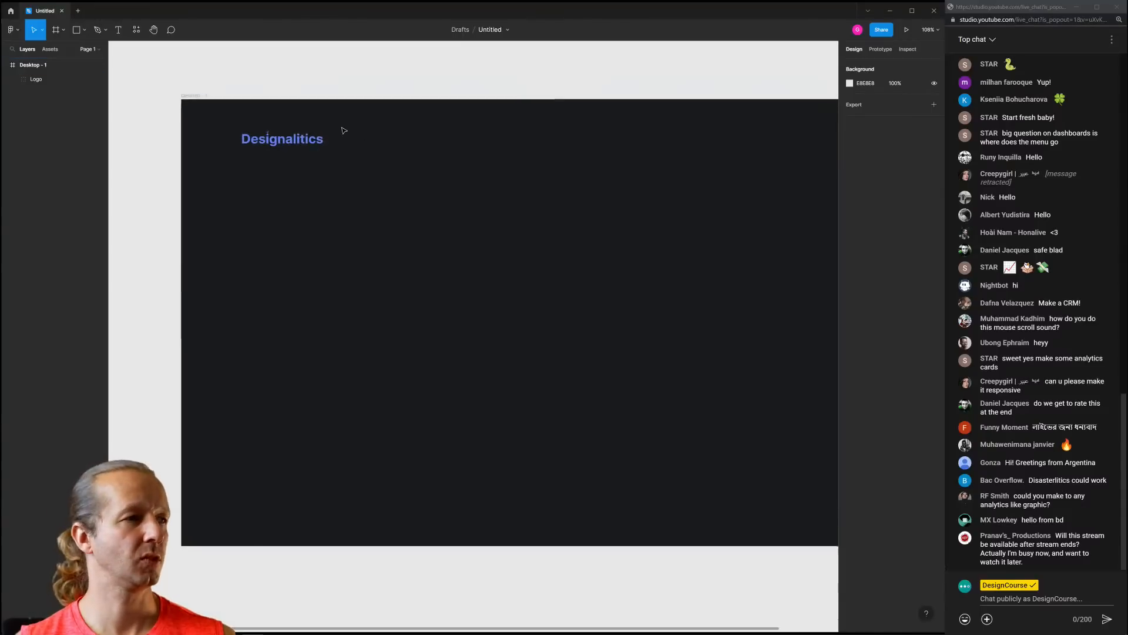
{"action": "scroll", "coordinate": [394, 164], "scroll_direction": "down", "scroll_amount": 3}
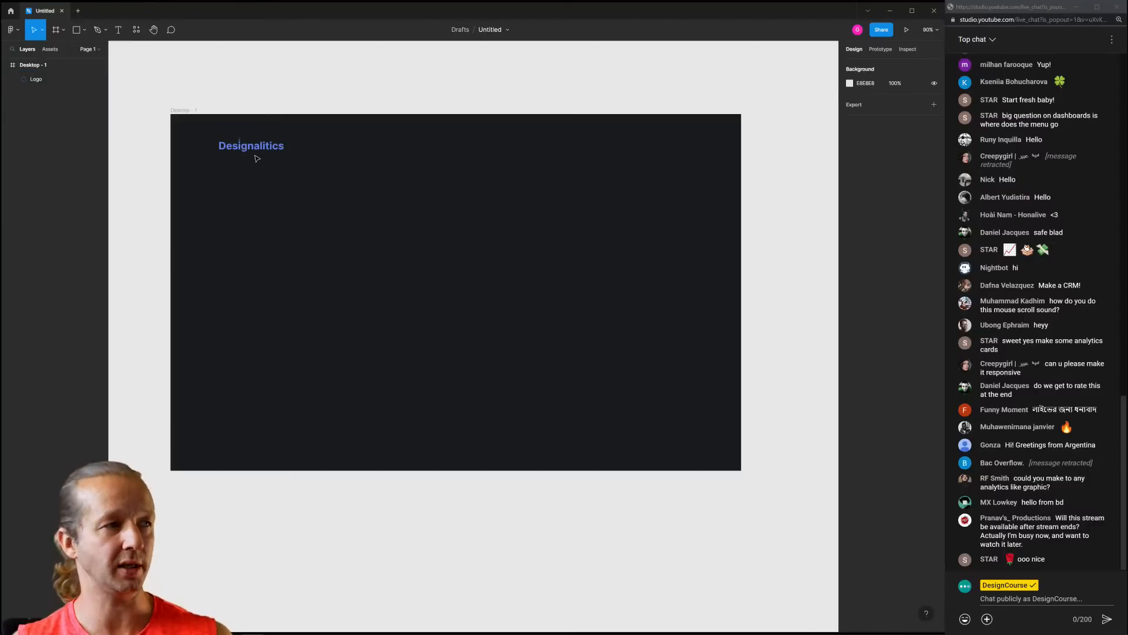
{"action": "mouse_move", "coordinate": [256, 152]}
{"action": "left_mouse_down"}
{"action": "mouse_move", "coordinate": [257, 169]}
{"action": "mouse_move", "coordinate": [259, 154]}
{"action": "left_mouse_up"}
{"action": "left_click", "coordinate": [263, 139]}
{"action": "left_click", "coordinate": [345, 167]}
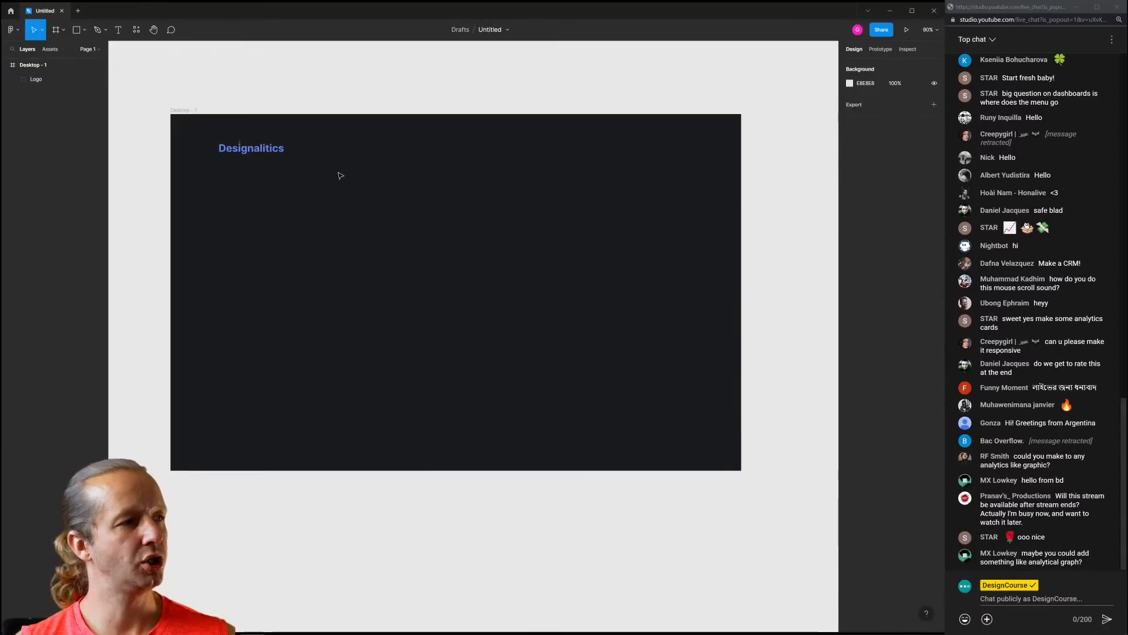
Draw a 263×616 light grey sidebar rectangle under the logo with radius-10 corners
{"action": "key", "text": "r"}
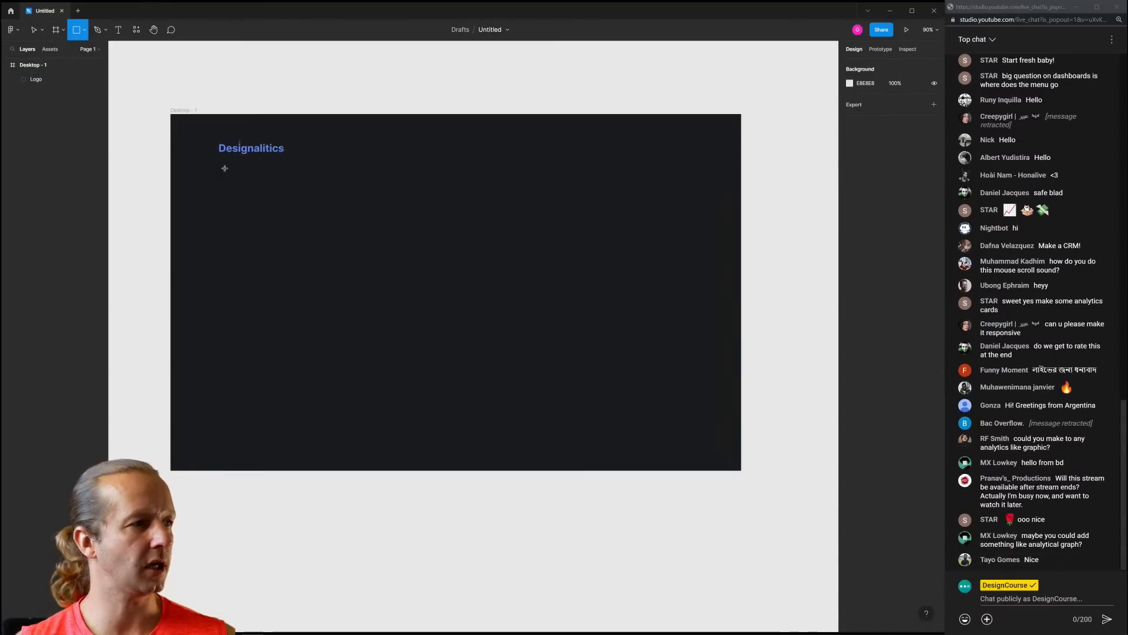
{"action": "mouse_move", "coordinate": [218, 171]}
{"action": "left_mouse_down"}
{"action": "mouse_move", "coordinate": [406, 297]}
{"action": "mouse_move", "coordinate": [303, 417]}
{"action": "mouse_move", "coordinate": [323, 416]}
{"action": "left_mouse_up"}
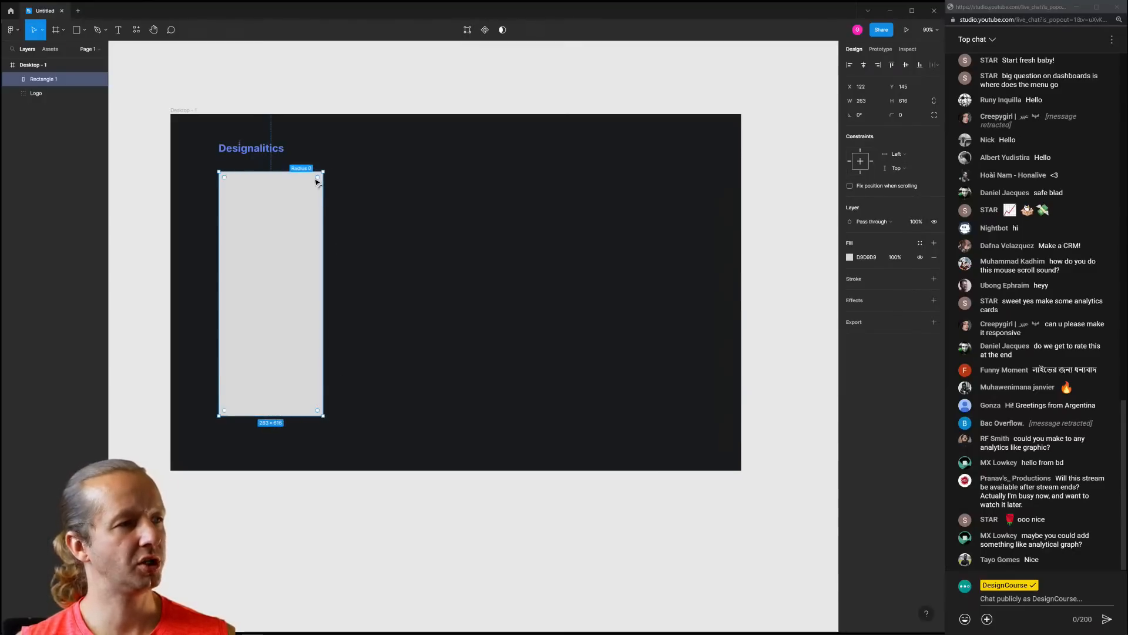
{"action": "left_click_drag", "start_coordinate": [318, 181], "coordinate": [321, 182]}
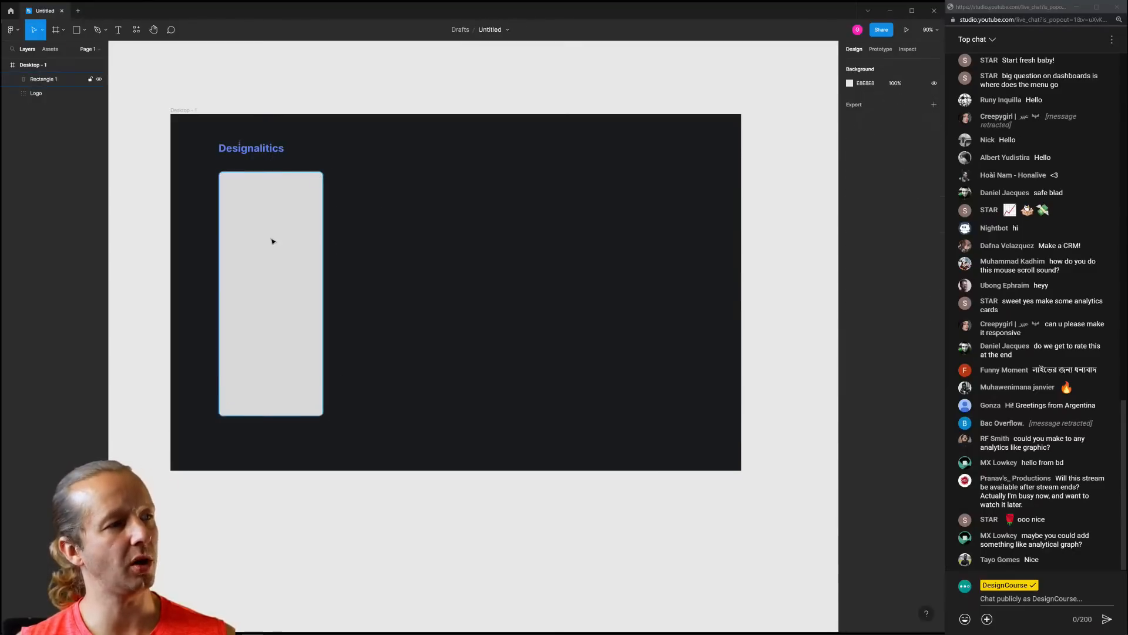
{"action": "scroll", "coordinate": [277, 227], "scroll_direction": "up", "scroll_amount": 3}
Fill the sidebar rectangle with the logo's blue using the eyedropper
{"action": "scroll", "coordinate": [377, 241], "scroll_direction": "left", "scroll_amount": 2}
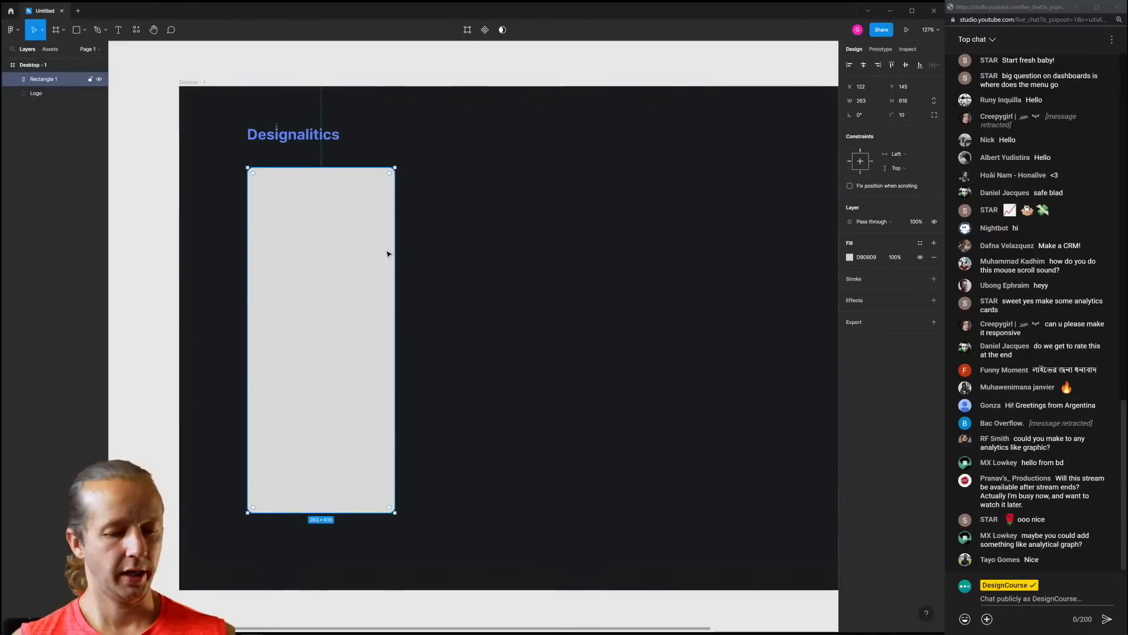
{"action": "key", "text": "i"}
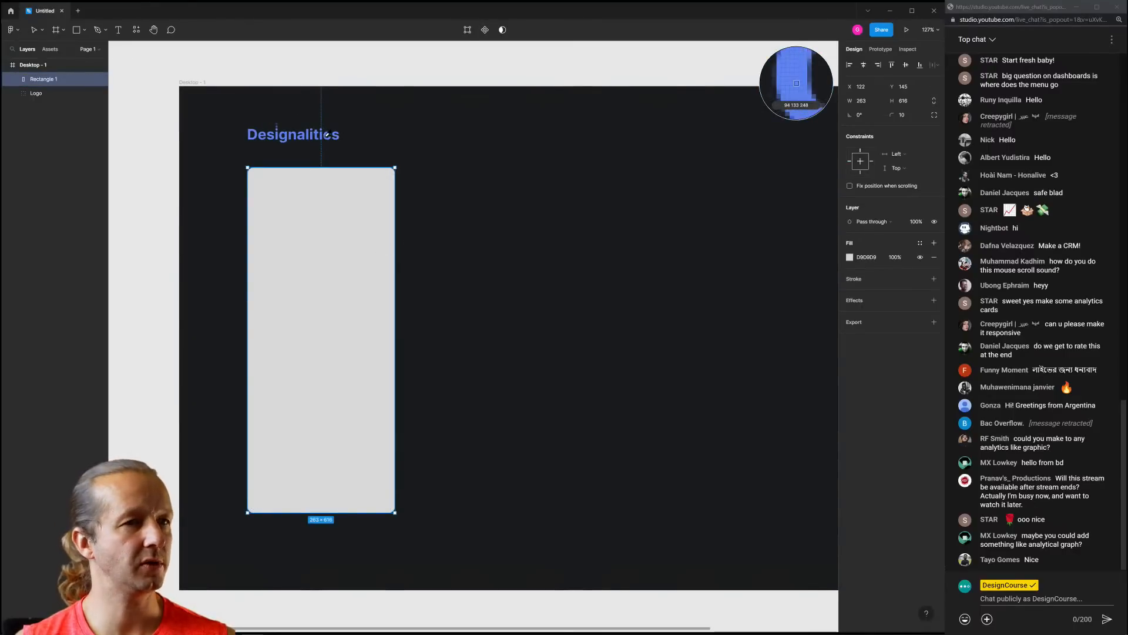
{"action": "left_click", "coordinate": [322, 133]}
{"action": "left_click", "coordinate": [494, 189]}
Alt-drag the Desktop - 1 frame downward to create a duplicate, Desktop - 2
{"action": "scroll", "coordinate": [566, 239], "scroll_direction": "down", "scroll_amount": 3}
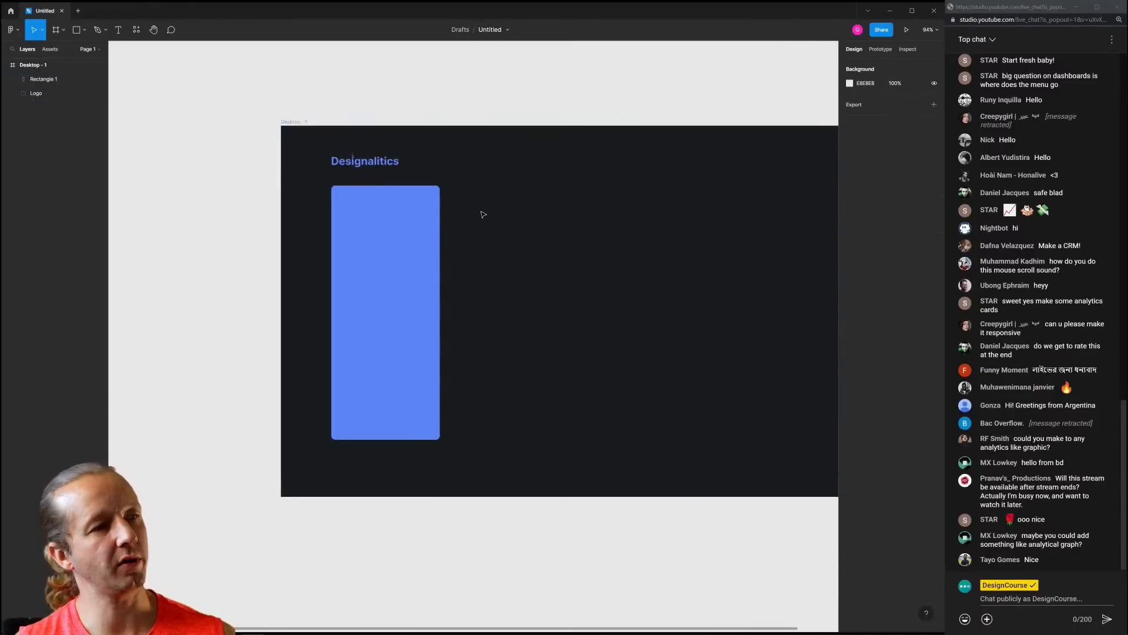
{"action": "left_click_drag", "start_coordinate": [562, 235], "coordinate": [427, 220]}
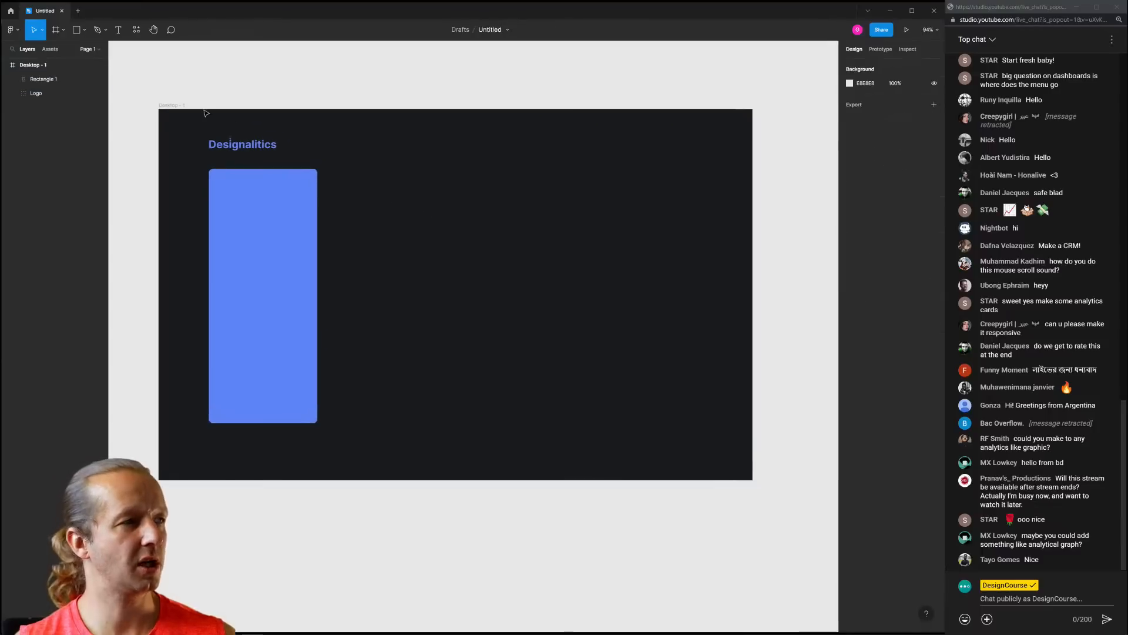
{"action": "left_click", "coordinate": [179, 107]}
{"action": "left_click_drag", "start_coordinate": [179, 107], "coordinate": [191, 511]}
{"action": "left_click", "coordinate": [385, 391]}
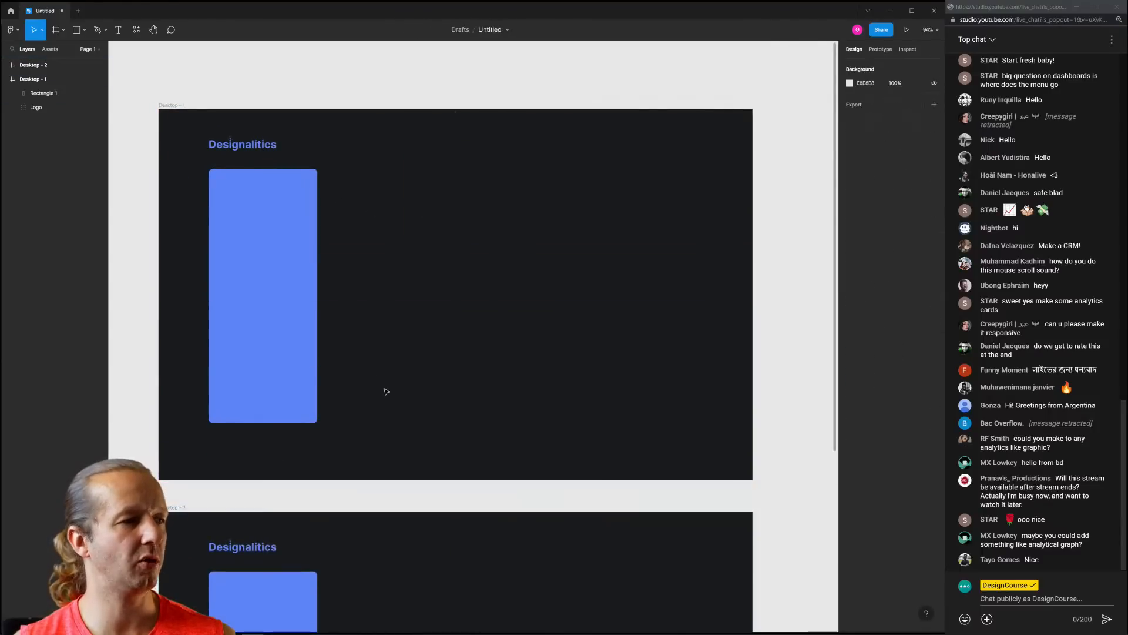
{"action": "left_click_drag", "start_coordinate": [456, 468], "coordinate": [494, 93]}
{"action": "scroll", "coordinate": [329, 250], "scroll_direction": "up", "scroll_amount": 5}
Change the copied frame's sidebar fill to dark grey 292B31
{"action": "left_click", "coordinate": [305, 277]}
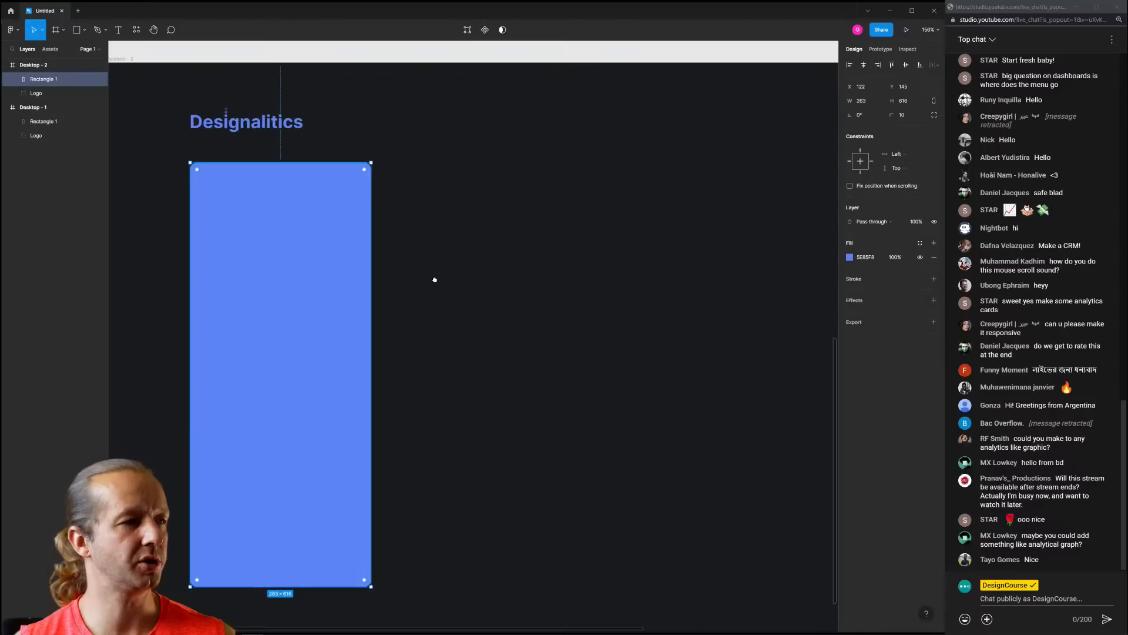
{"action": "left_click_drag", "start_coordinate": [433, 280], "coordinate": [494, 247]}
{"action": "scroll", "coordinate": [562, 224], "scroll_direction": "down", "scroll_amount": 5}
{"action": "scroll", "coordinate": [496, 228], "scroll_direction": "up", "scroll_amount": 5}
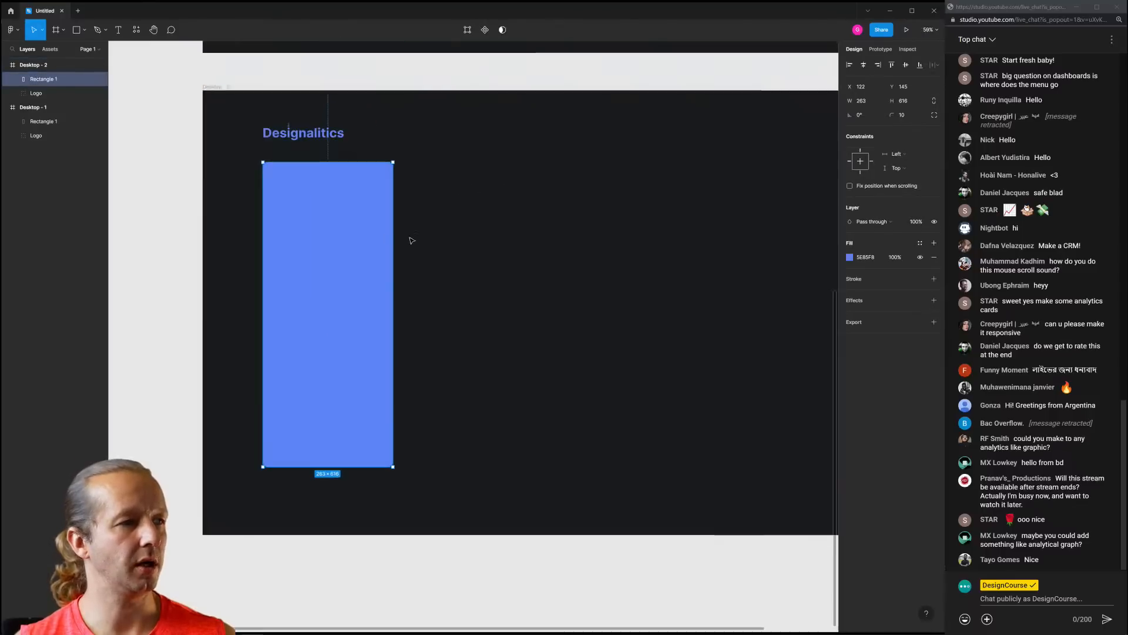
{"action": "left_click", "coordinate": [850, 258]}
{"action": "left_click_drag", "start_coordinate": [766, 319], "coordinate": [749, 355]}
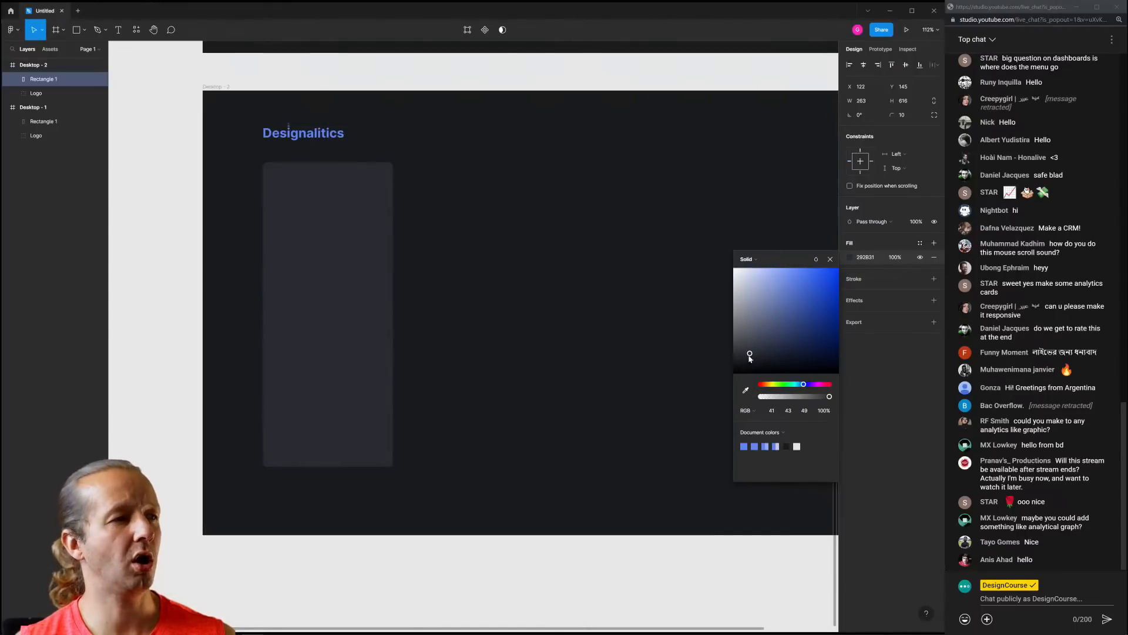
Close the colour settings and clear the selection
{"action": "left_click", "coordinate": [624, 201]}
{"action": "scroll", "coordinate": [580, 235], "scroll_direction": "down", "scroll_amount": 5}
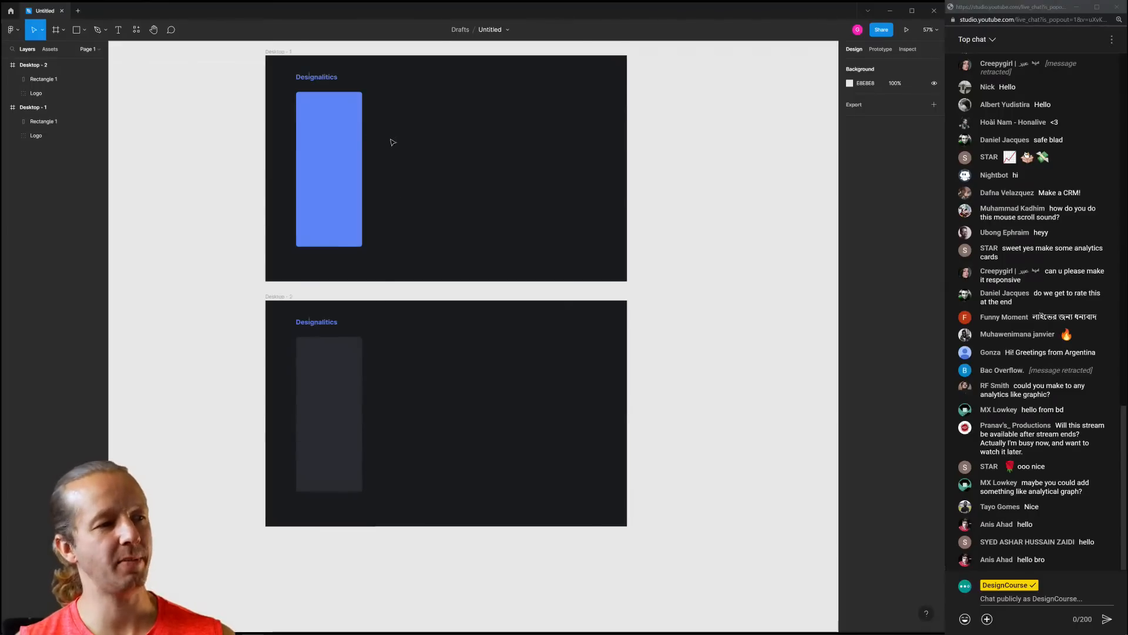
{"action": "scroll", "coordinate": [334, 109], "scroll_direction": "up", "scroll_amount": 5}
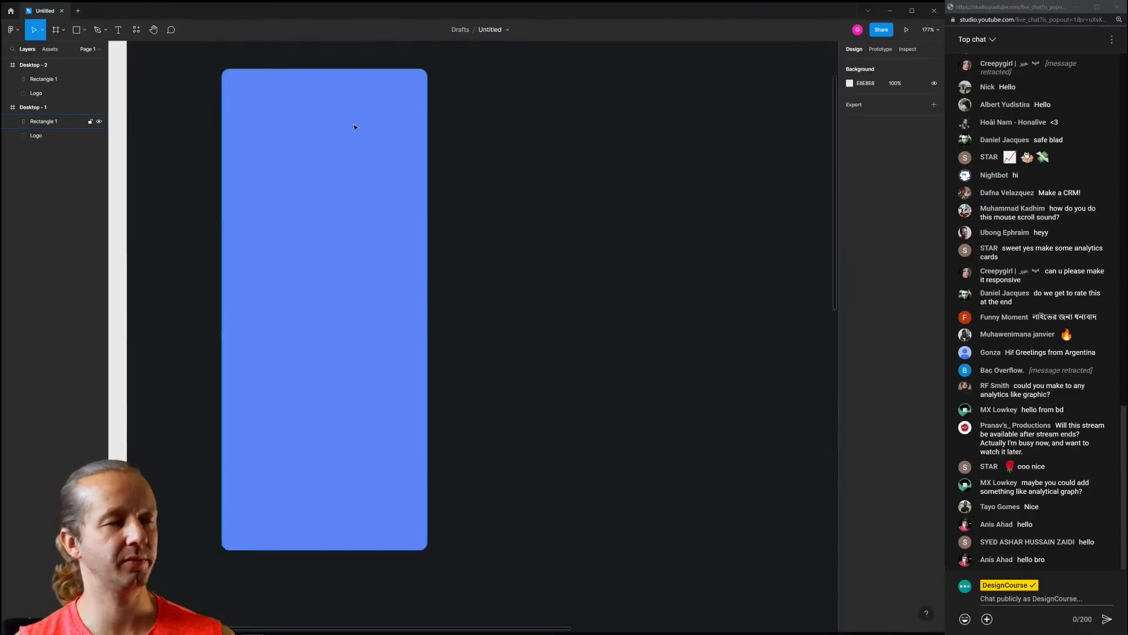
{"action": "scroll", "coordinate": [314, 190], "scroll_direction": "down", "scroll_amount": 6}
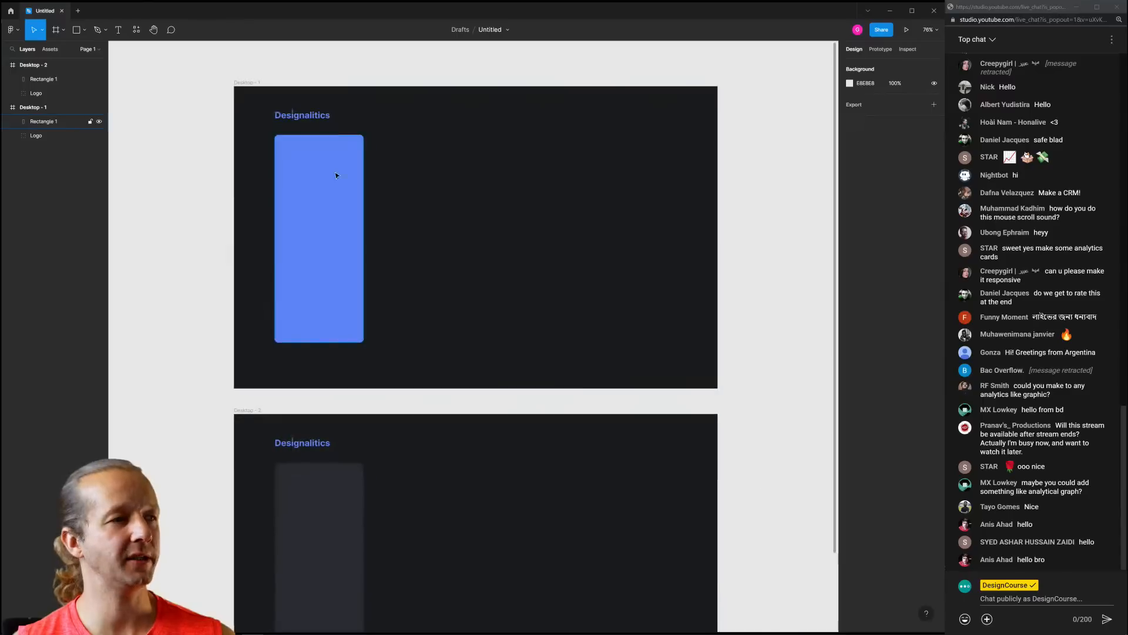
{"action": "scroll", "coordinate": [398, 227], "scroll_direction": "down", "scroll_amount": 2}
{"action": "scroll", "coordinate": [351, 332], "scroll_direction": "up", "scroll_amount": 3}
{"action": "scroll", "coordinate": [354, 293], "scroll_direction": "down", "scroll_amount": 4}
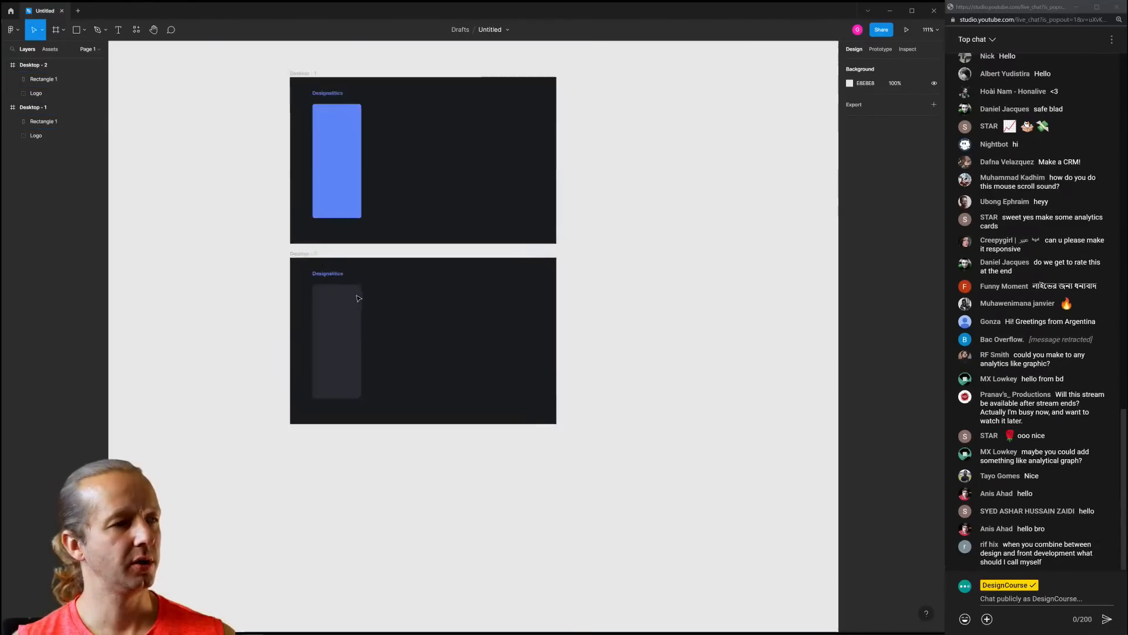
Move the blue-sidebar frame to the bottom and the dark-sidebar frame up
{"action": "left_click_drag", "start_coordinate": [300, 70], "coordinate": [307, 526]}
{"action": "left_click_drag", "start_coordinate": [302, 250], "coordinate": [283, 119]}
{"action": "scroll", "coordinate": [352, 101], "scroll_direction": "up", "scroll_amount": 4}
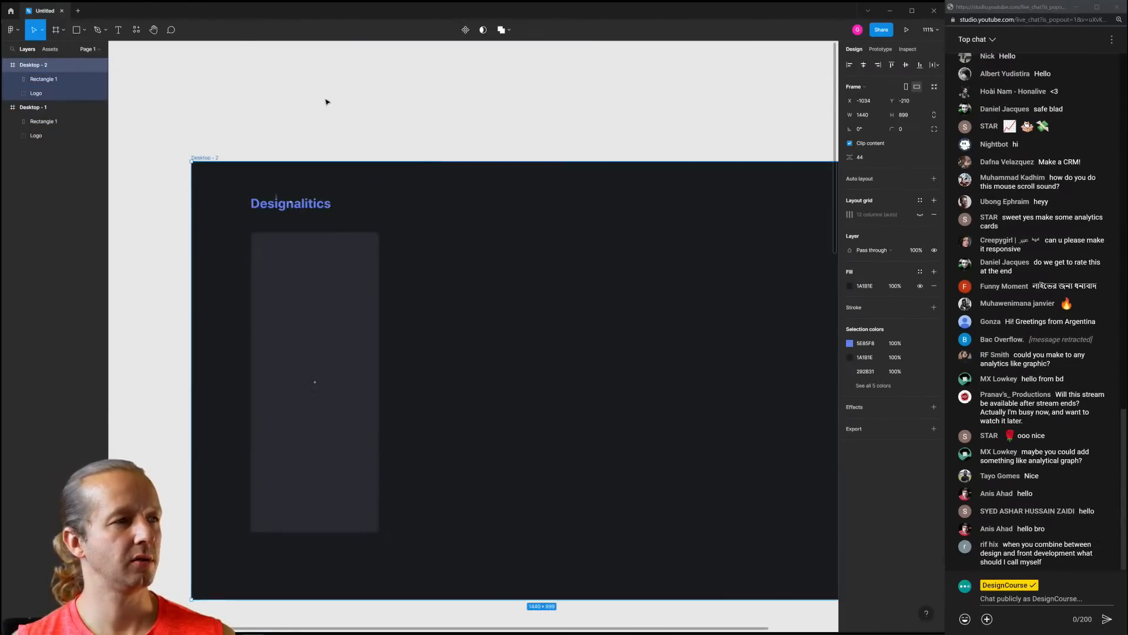
{"action": "left_click_drag", "start_coordinate": [469, 236], "coordinate": [448, 207]}
{"action": "left_click", "coordinate": [451, 205]}
{"action": "scroll", "coordinate": [365, 177], "scroll_direction": "up", "scroll_amount": 2}
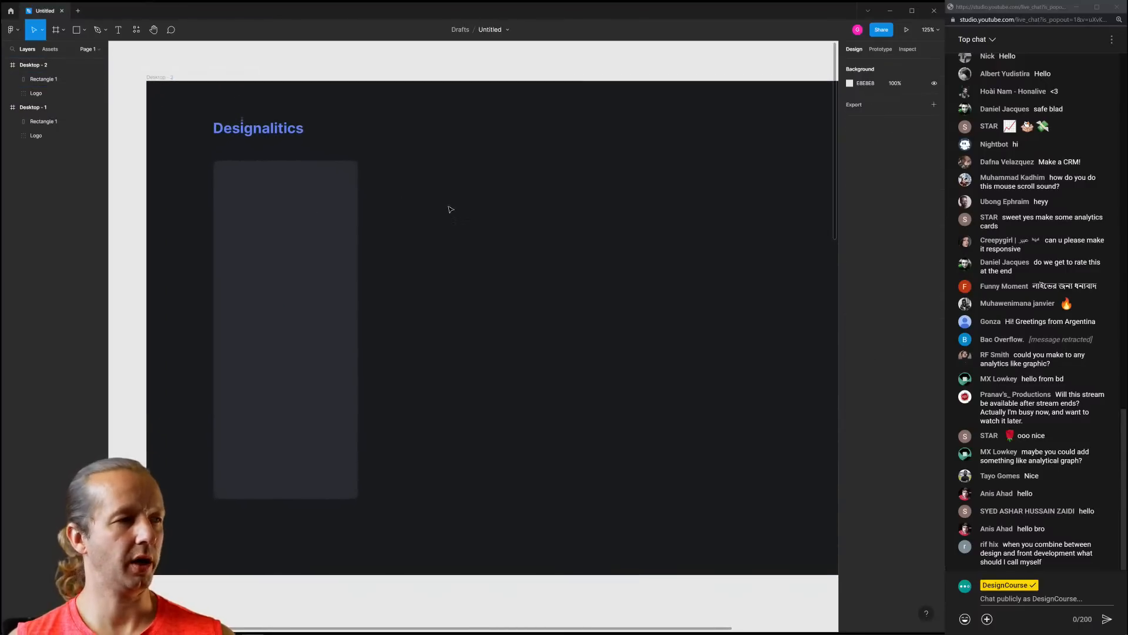
{"action": "scroll", "coordinate": [388, 138], "scroll_direction": "down", "scroll_amount": 4}
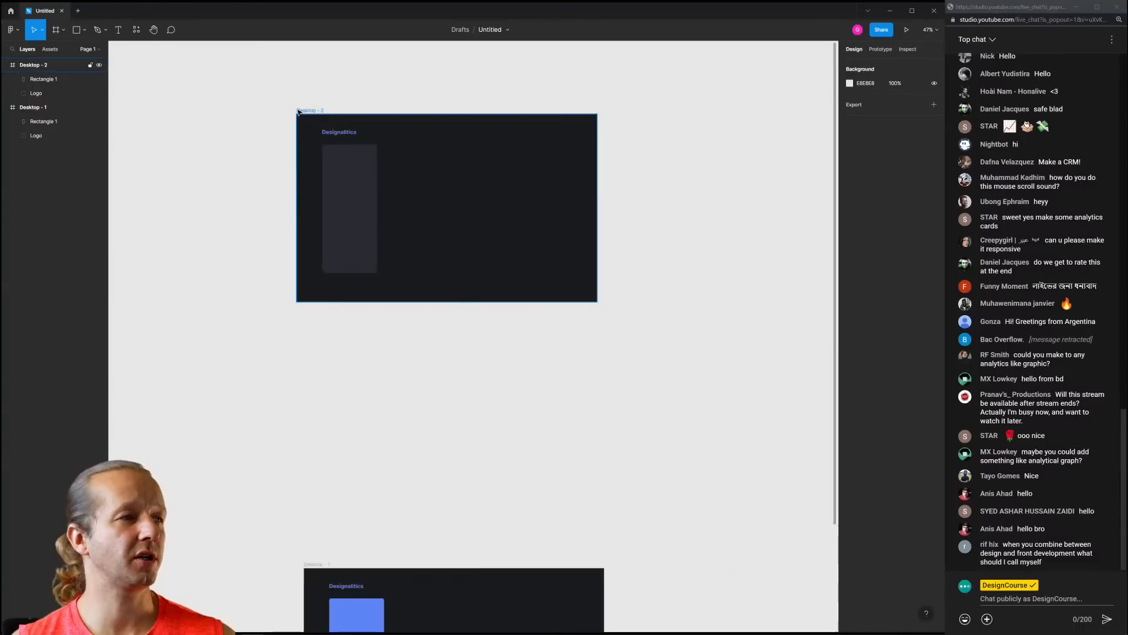
Duplicate the dark-sidebar frame to the right as a third frame
{"action": "left_click_drag", "start_coordinate": [306, 110], "coordinate": [639, 120]}
{"action": "left_click", "coordinate": [637, 78]}
{"action": "left_click_drag", "start_coordinate": [637, 76], "coordinate": [413, 99]}
{"action": "scroll", "coordinate": [448, 182], "scroll_direction": "up", "scroll_amount": 3}
{"action": "left_click_drag", "start_coordinate": [549, 176], "coordinate": [510, 189]}
In the third frame, extend the sidebar up behind the logo and bring the logo forward
{"action": "left_click_drag", "start_coordinate": [558, 156], "coordinate": [479, 206]}
{"action": "mouse_move", "coordinate": [403, 180]}
{"action": "left_mouse_down"}
{"action": "mouse_move", "coordinate": [404, 147]}
{"action": "mouse_move", "coordinate": [394, 170]}
{"action": "left_mouse_up"}
{"action": "key", "text": "ctrl+bracketleft"}
{"action": "key", "text": "ctrl+z"}
{"action": "left_click", "coordinate": [382, 157]}
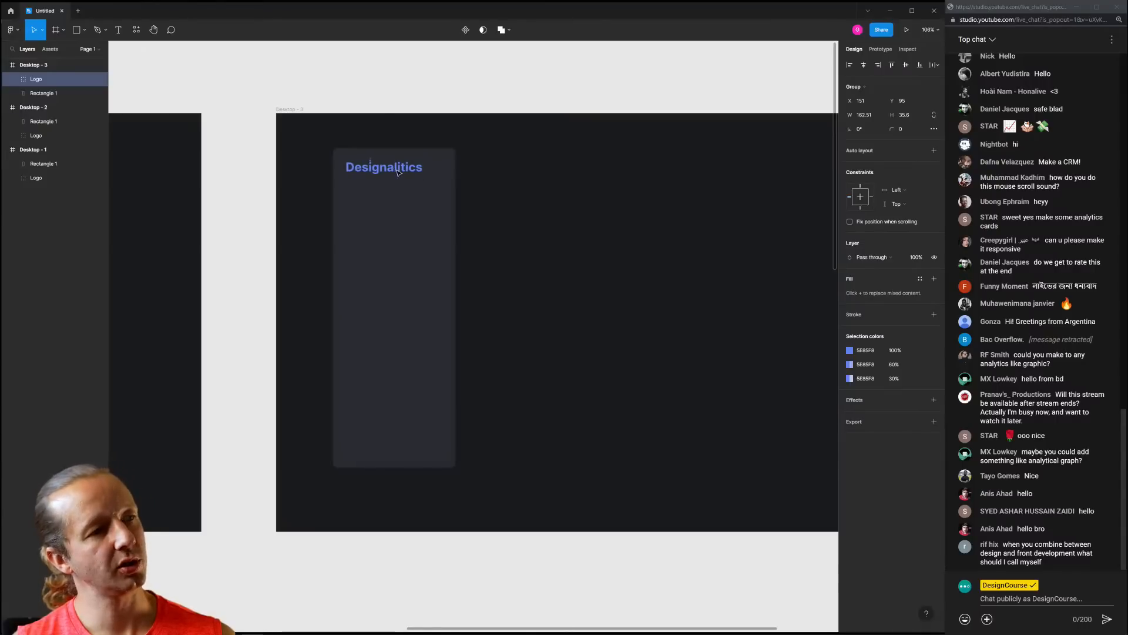
{"action": "left_click", "coordinate": [559, 221]}
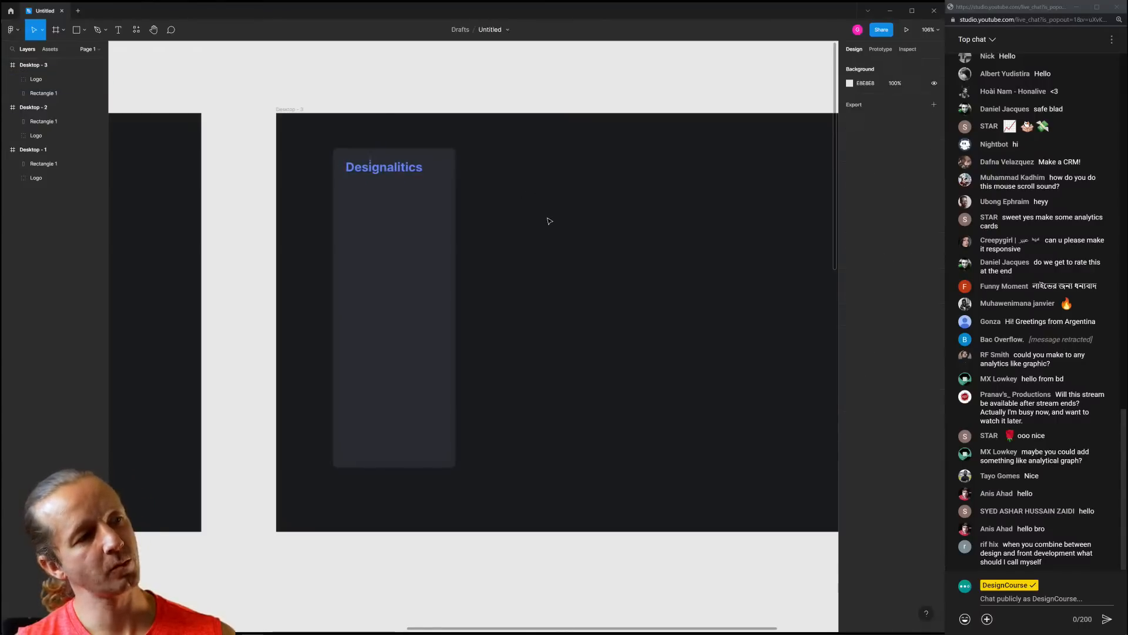
Undo back until Desktop - 3 is removed, then return to Desktop - 2's sidebar
{"action": "key", "text": "ctrl+z"}
{"action": "key", "text": "ctrl+z"}
{"action": "key", "text": "ctrl+z"}
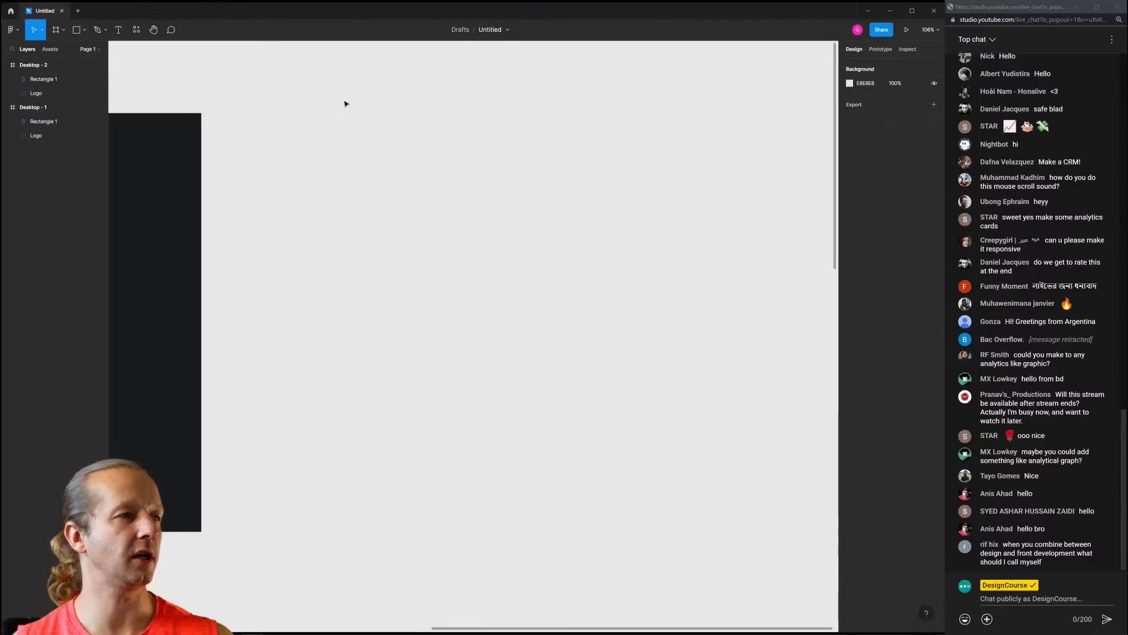
{"action": "mouse_move", "coordinate": [179, 91]}
{"action": "left_mouse_down"}
{"action": "mouse_move", "coordinate": [509, 124]}
{"action": "mouse_move", "coordinate": [728, 96]}
{"action": "left_mouse_up"}
{"action": "left_click_drag", "start_coordinate": [199, 116], "coordinate": [464, 108]}
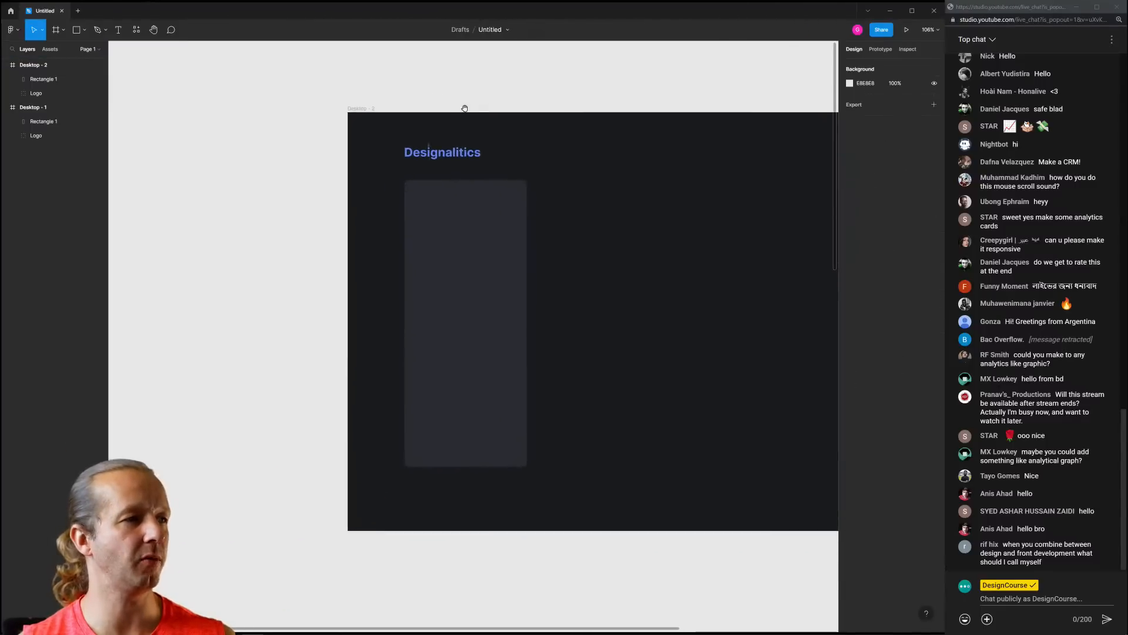
{"action": "left_click_drag", "start_coordinate": [559, 161], "coordinate": [452, 154]}
{"action": "scroll", "coordinate": [417, 190], "scroll_direction": "up", "scroll_amount": 3}
{"action": "left_click", "coordinate": [374, 209]}
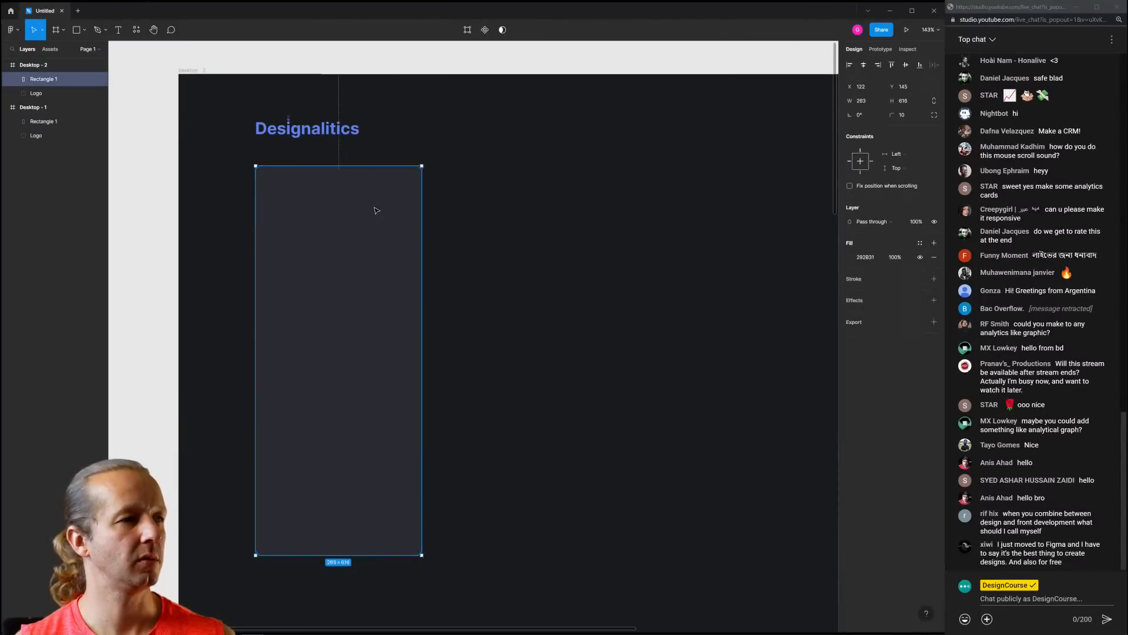
{"action": "left_click", "coordinate": [460, 207]}
{"action": "left_click", "coordinate": [368, 227]}
{"action": "left_click", "coordinate": [484, 227]}
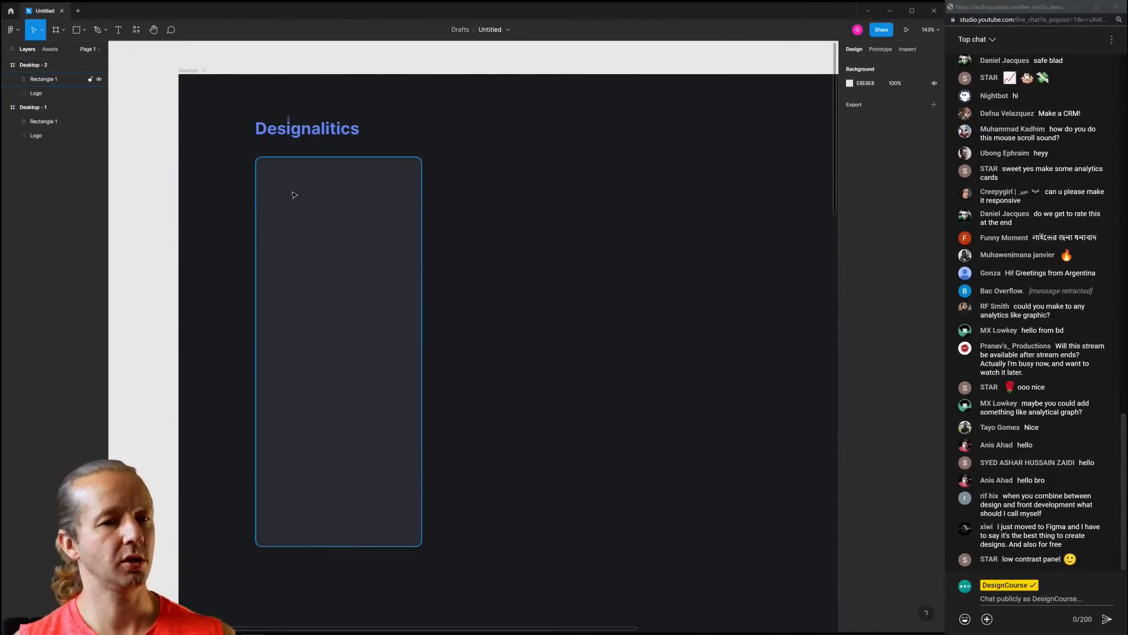
Add a 'Home' text label inside the sidebar card
{"action": "key", "text": "t"}
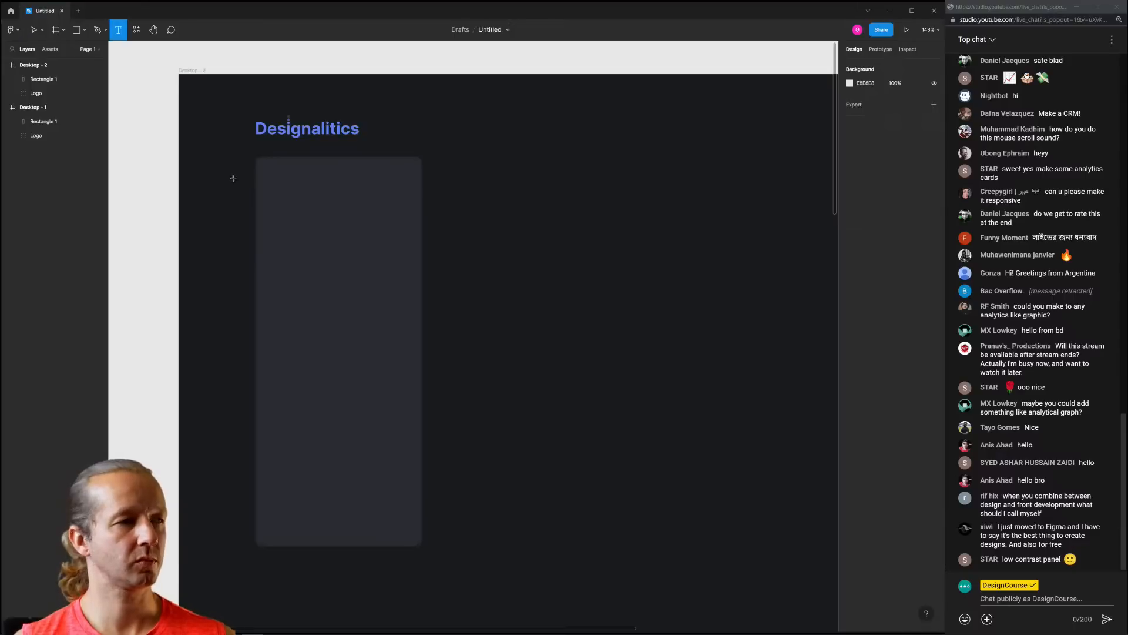
{"action": "left_click", "coordinate": [286, 188]}
{"action": "type", "text": "Sdfkj"}
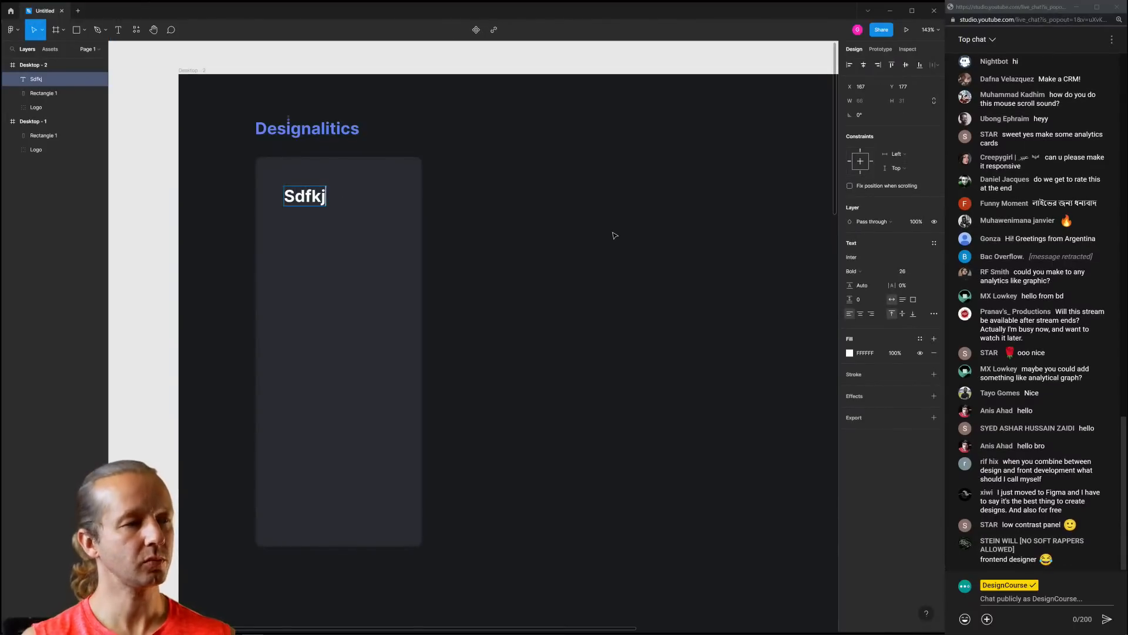
{"action": "key", "text": "Escape"}
{"action": "type", "text": "Home"}
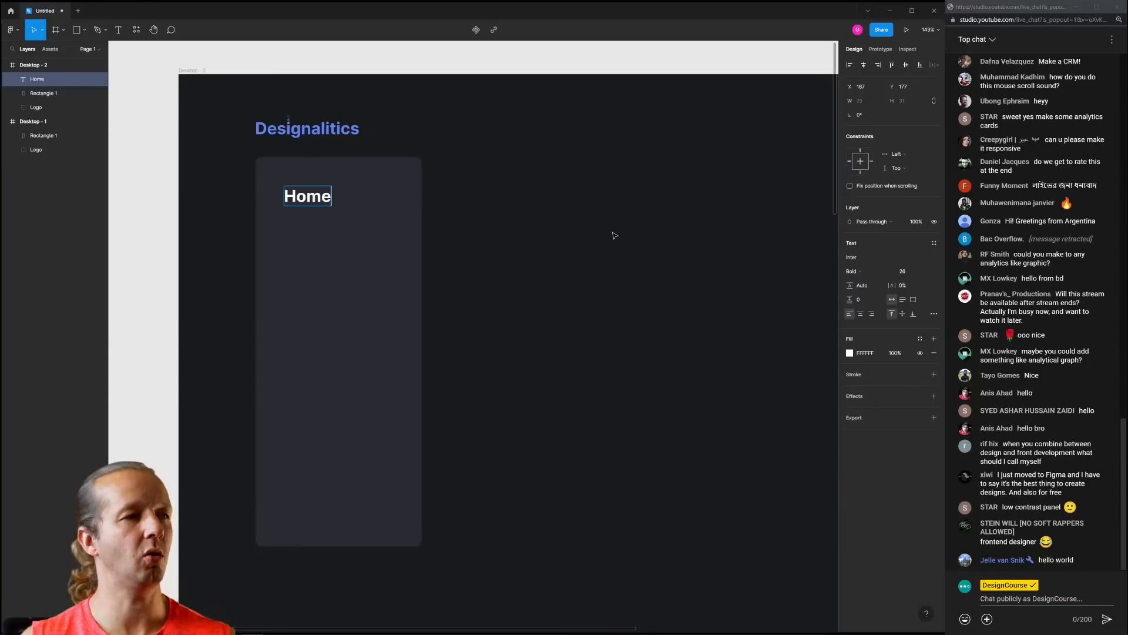
{"action": "key", "text": "Escape"}
{"action": "left_click", "coordinate": [907, 272]}
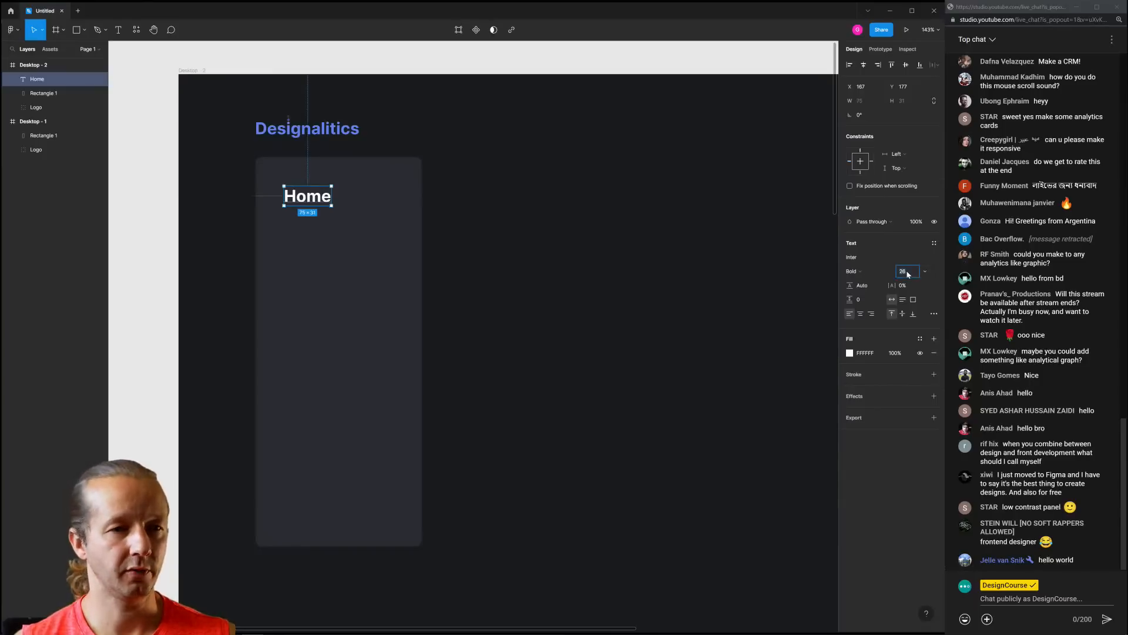
{"action": "left_click", "coordinate": [802, 271]}
Select and inspect the Designalitics logo above the sidebar card
{"action": "scroll", "coordinate": [284, 144], "scroll_direction": "up", "scroll_amount": 5}
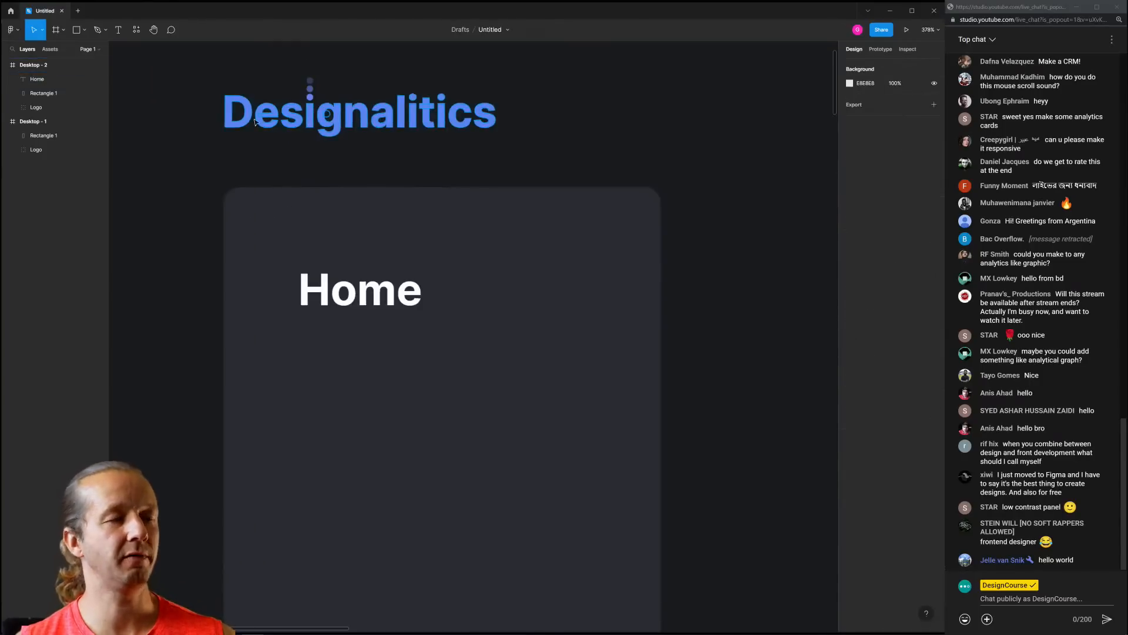
{"action": "left_click_drag", "start_coordinate": [192, 124], "coordinate": [236, 146]}
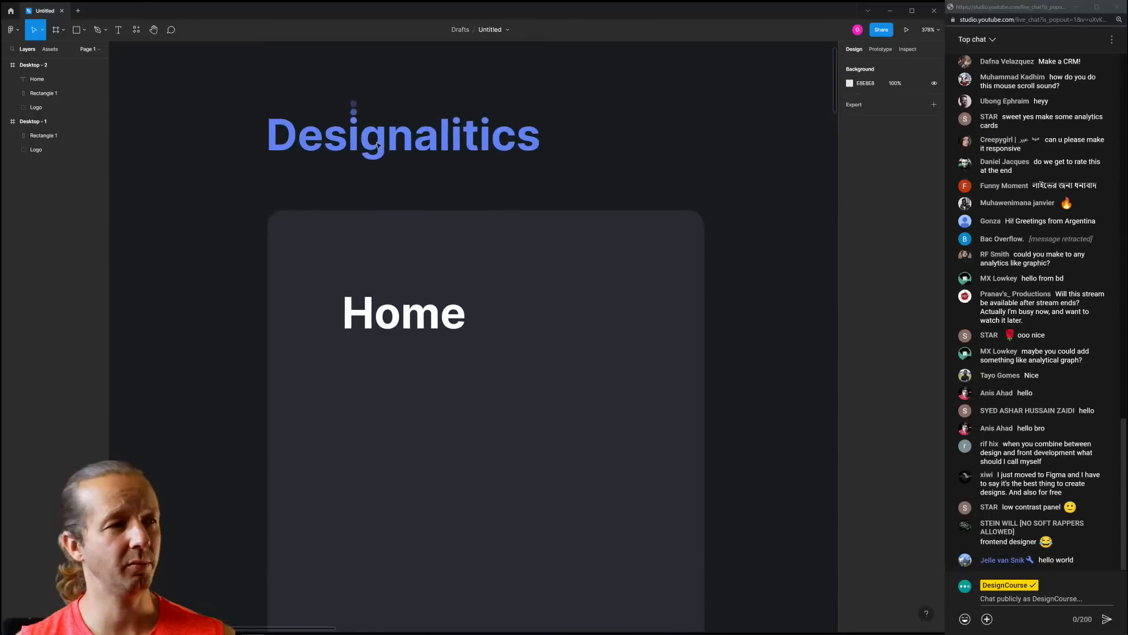
{"action": "left_click", "coordinate": [448, 147]}
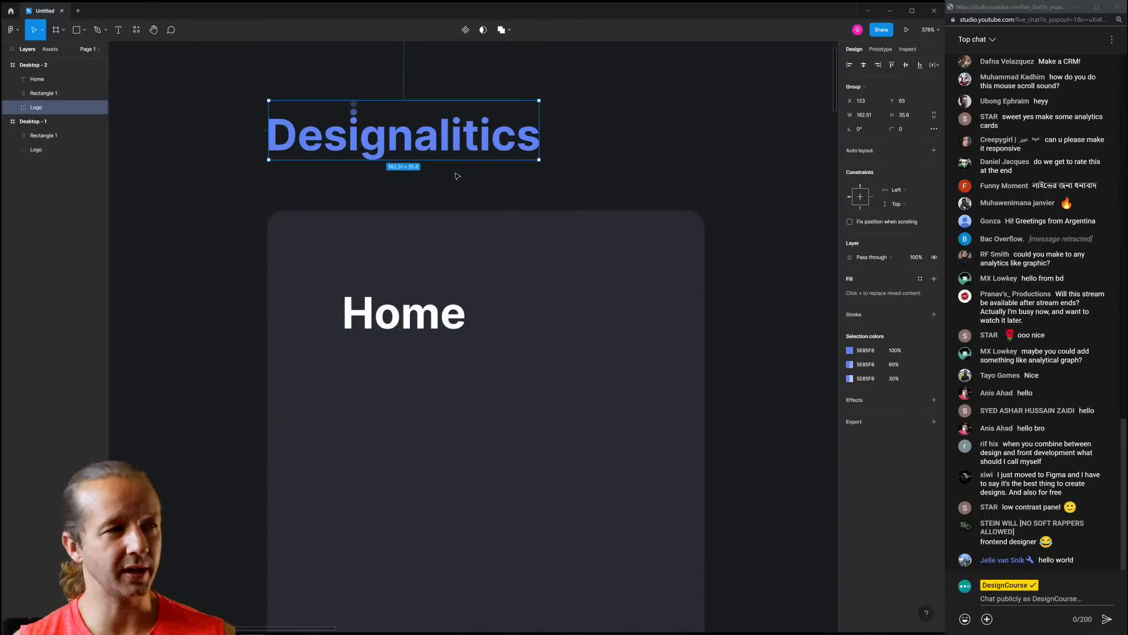
{"action": "left_click", "coordinate": [510, 182]}
{"action": "left_click", "coordinate": [398, 156]}
{"action": "left_click", "coordinate": [418, 181]}
Set the Home label's font size to 18
{"action": "left_click", "coordinate": [421, 316]}
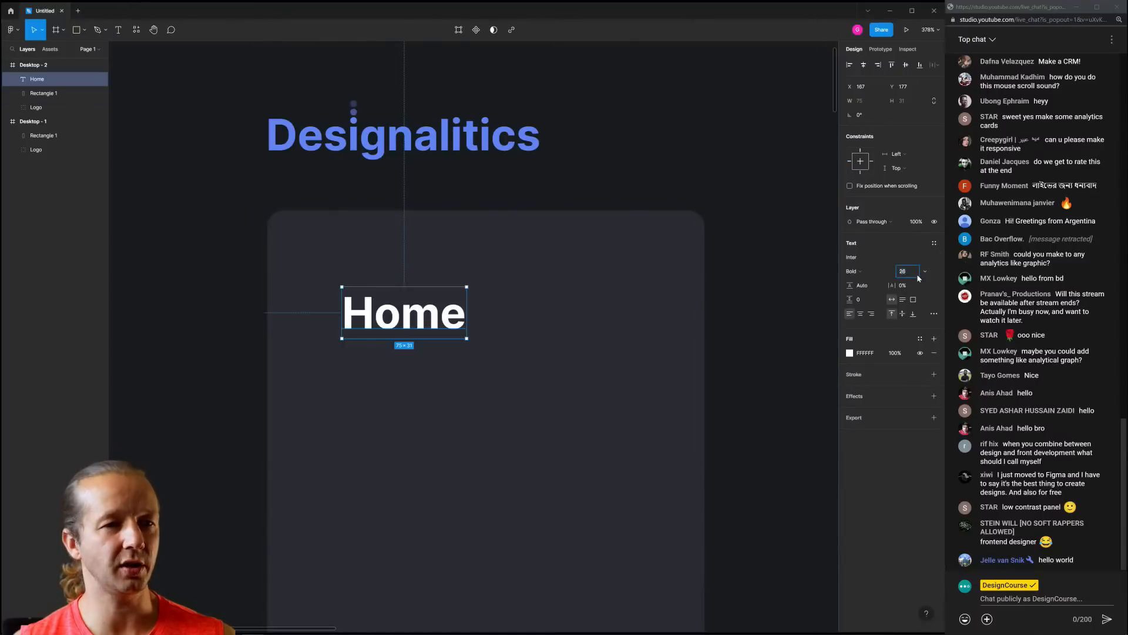
{"action": "type", "text": "20"}
{"action": "key", "text": "Return"}
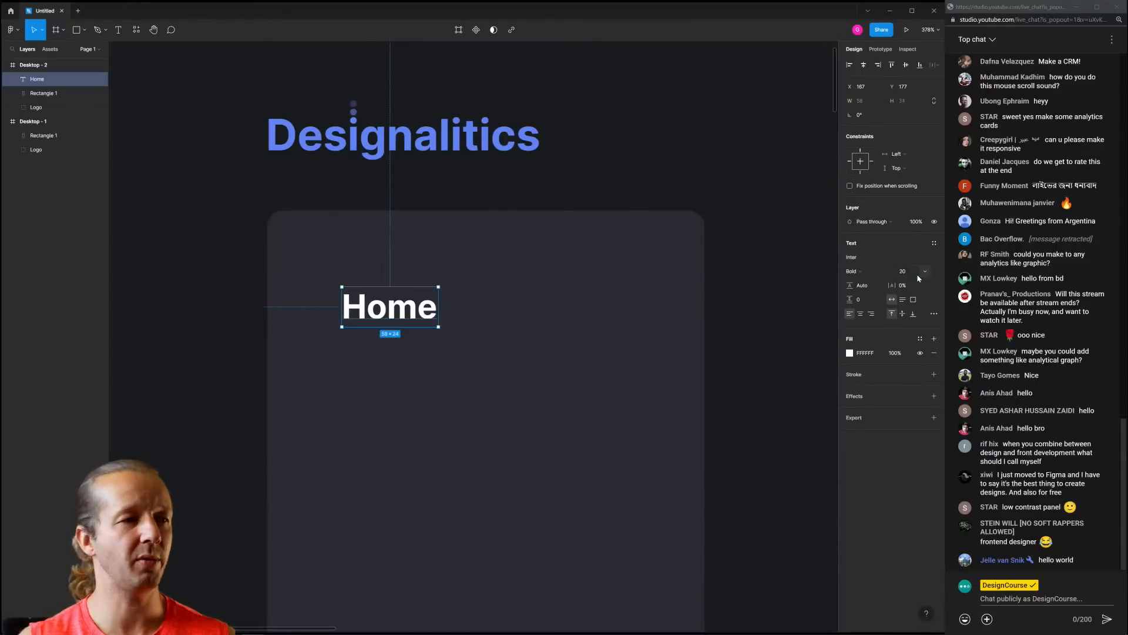
{"action": "left_click", "coordinate": [908, 273]}
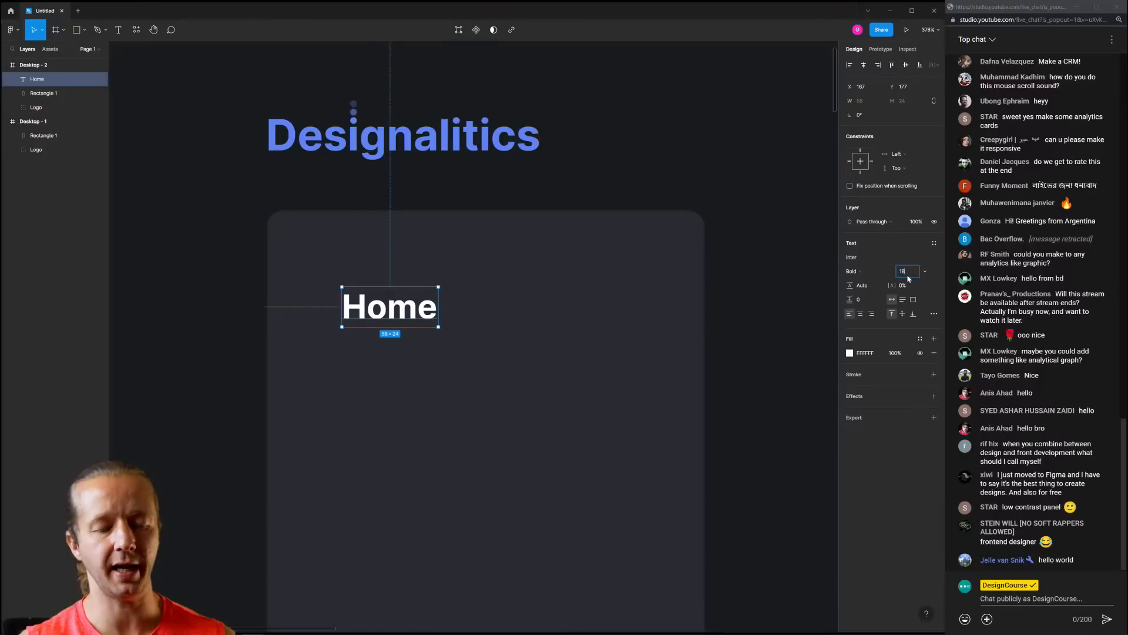
{"action": "type", "text": "18"}
{"action": "key", "text": "Return"}
Change the Home label's font weight to Regular
{"action": "left_click", "coordinate": [869, 271]}
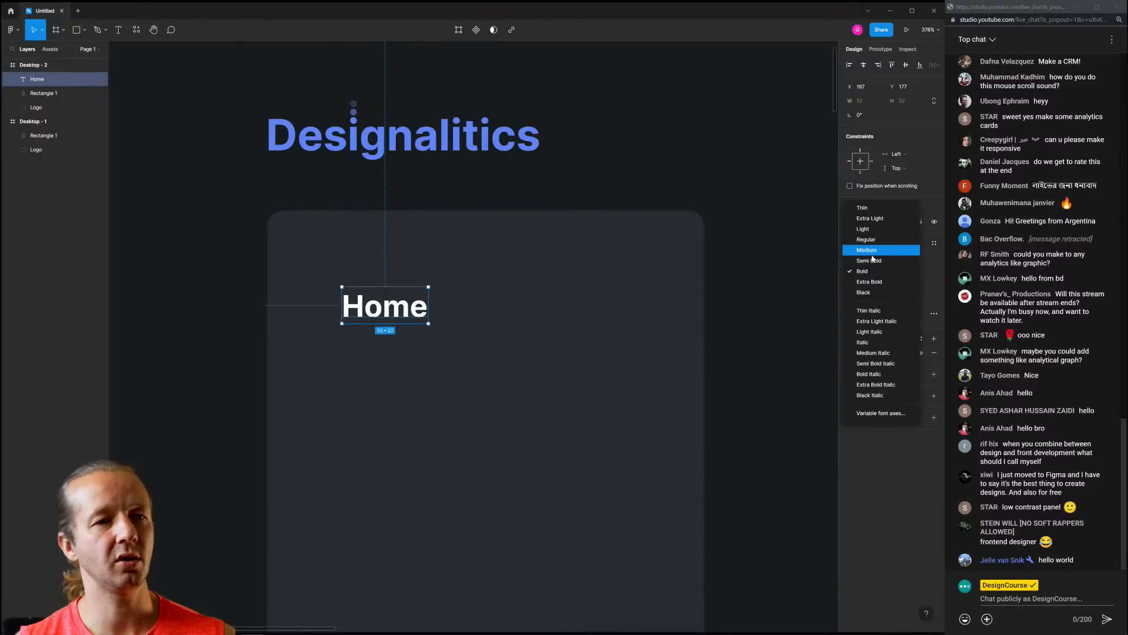
{"action": "left_click", "coordinate": [871, 252]}
{"action": "left_click", "coordinate": [764, 253]}
{"action": "scroll", "coordinate": [579, 311], "scroll_direction": "down", "scroll_amount": 3}
{"action": "left_click_drag", "start_coordinate": [546, 316], "coordinate": [402, 192]}
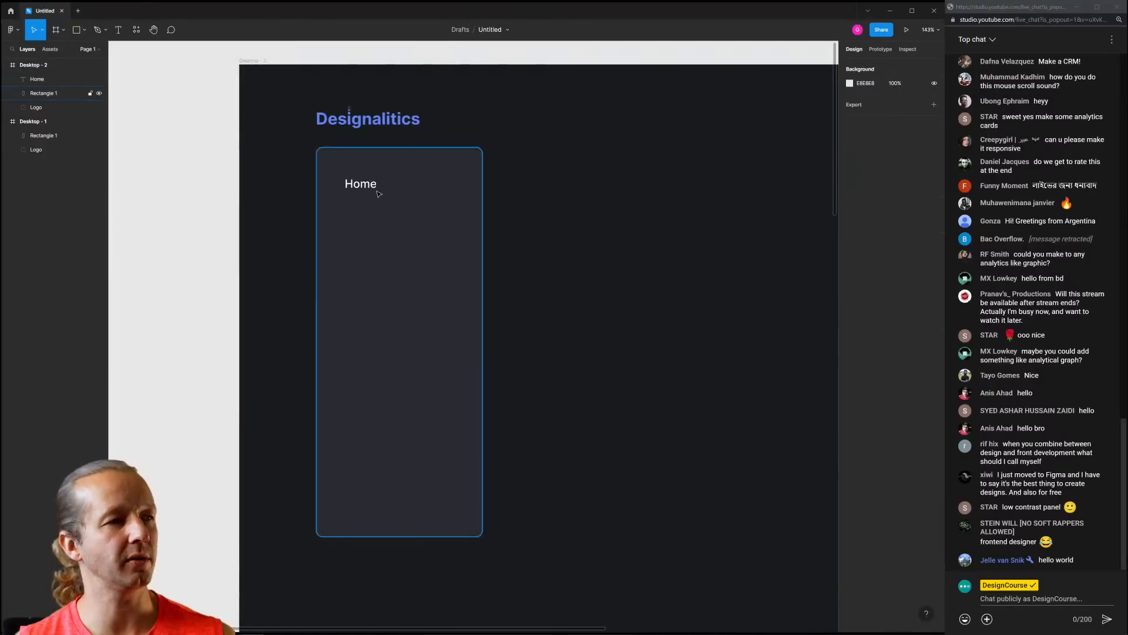
{"action": "left_click", "coordinate": [377, 190]}
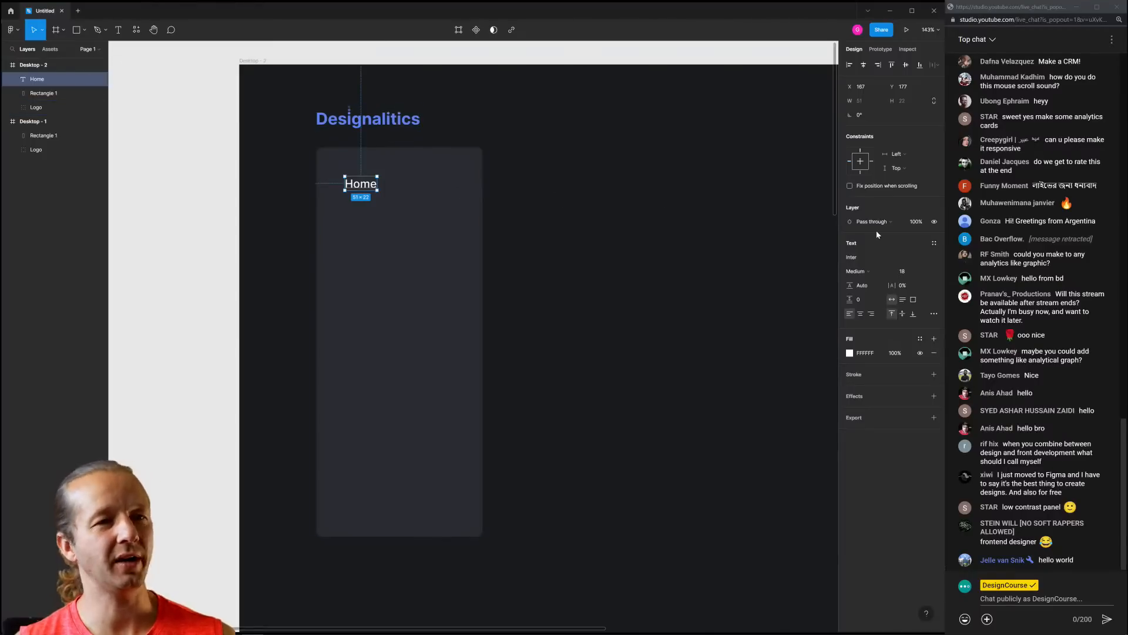
{"action": "left_click", "coordinate": [880, 259]}
{"action": "left_click", "coordinate": [868, 272]}
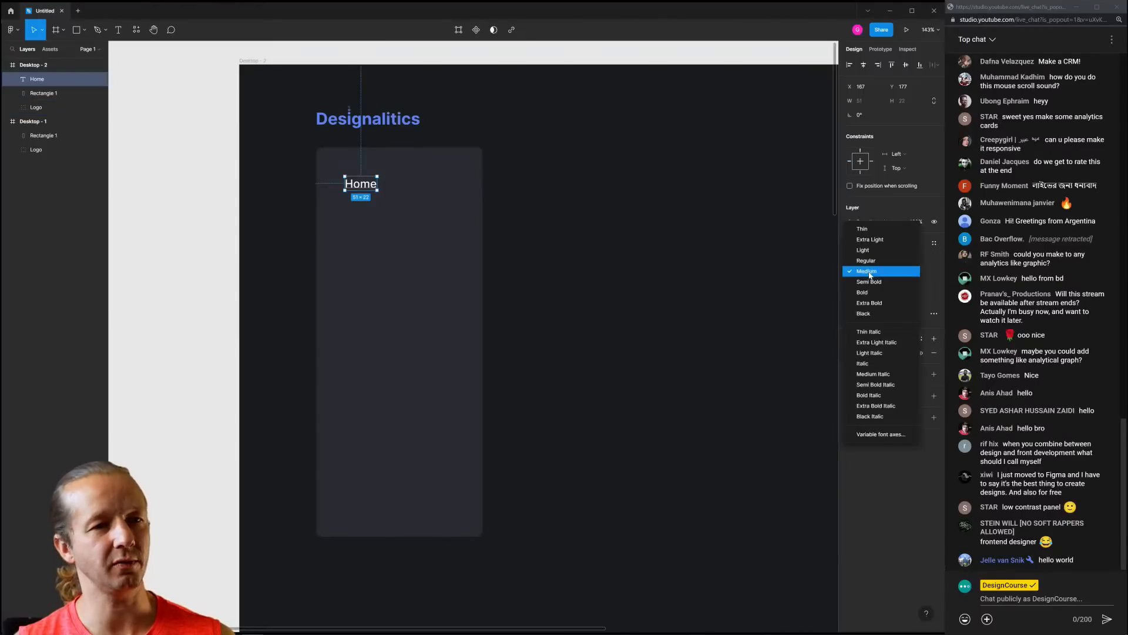
{"action": "left_click", "coordinate": [870, 261]}
{"action": "left_click", "coordinate": [610, 233]}
{"action": "scroll", "coordinate": [603, 236], "scroll_direction": "down", "scroll_amount": 5}
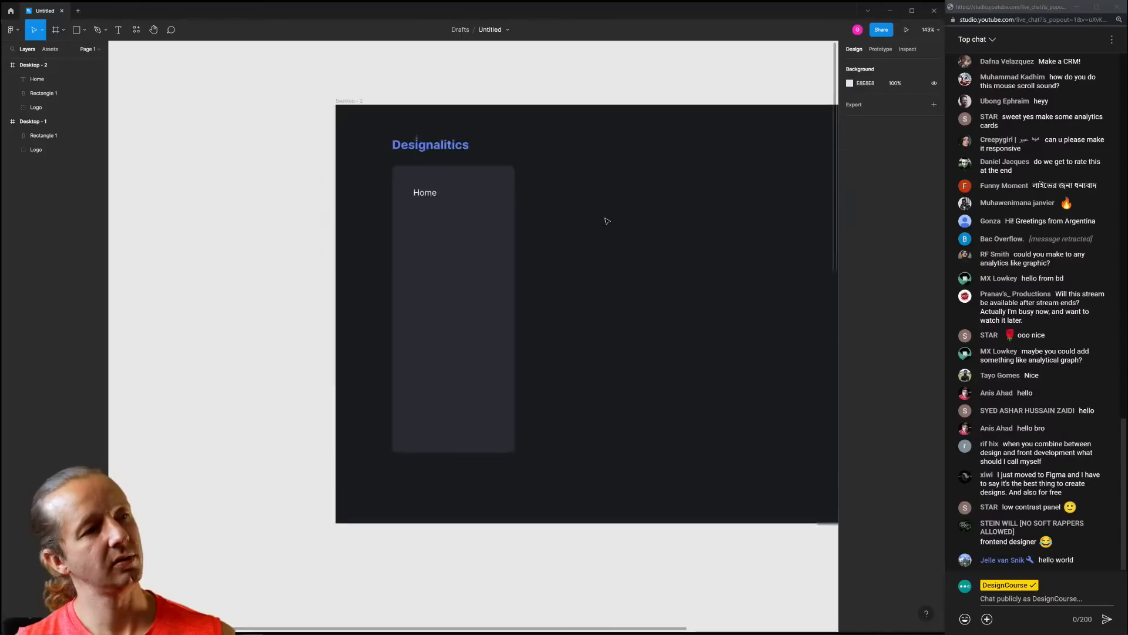
Nudge Home about 32 px left in the card, then go back to the file browser
{"action": "left_click", "coordinate": [351, 192]}
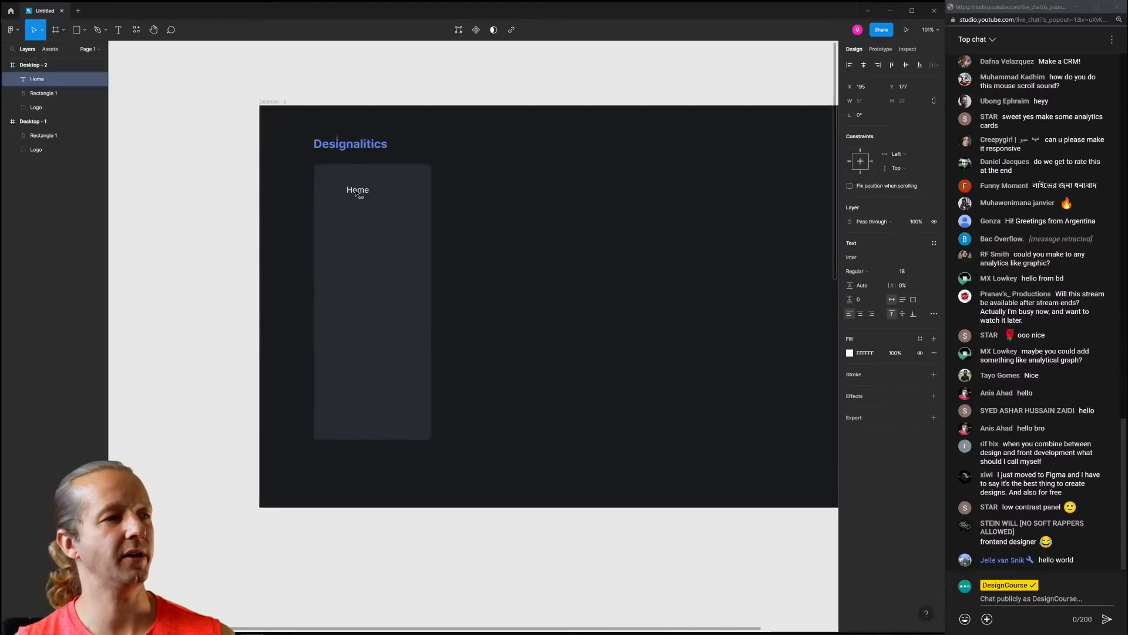
{"action": "left_click", "coordinate": [532, 219]}
{"action": "scroll", "coordinate": [315, 150], "scroll_direction": "up", "scroll_amount": 5}
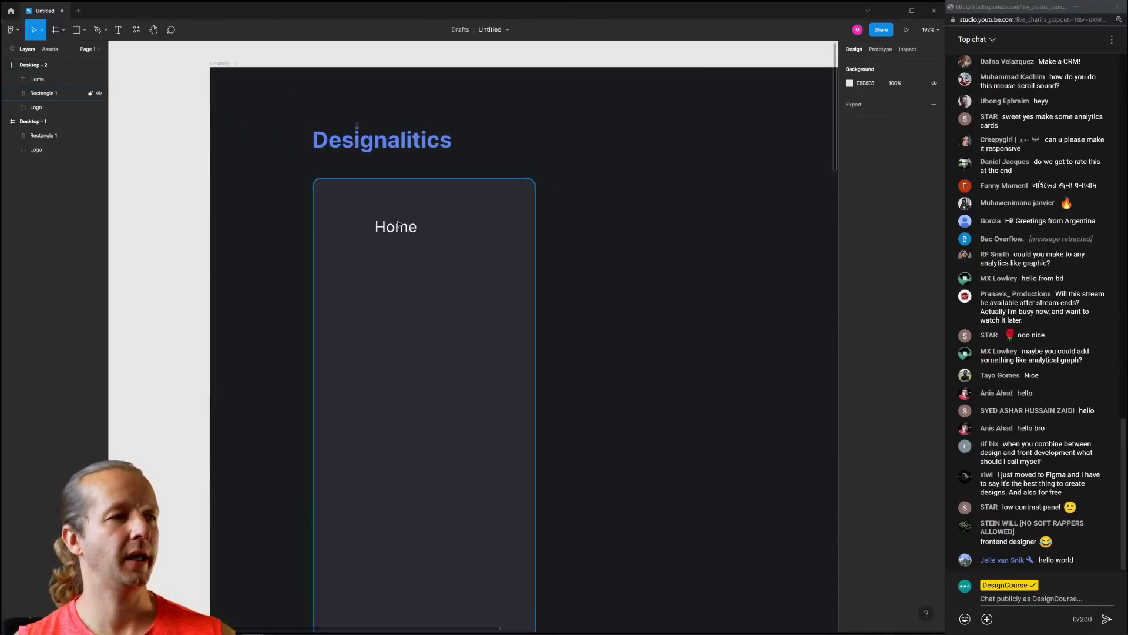
{"action": "scroll", "coordinate": [422, 223], "scroll_direction": "up", "scroll_amount": 1}
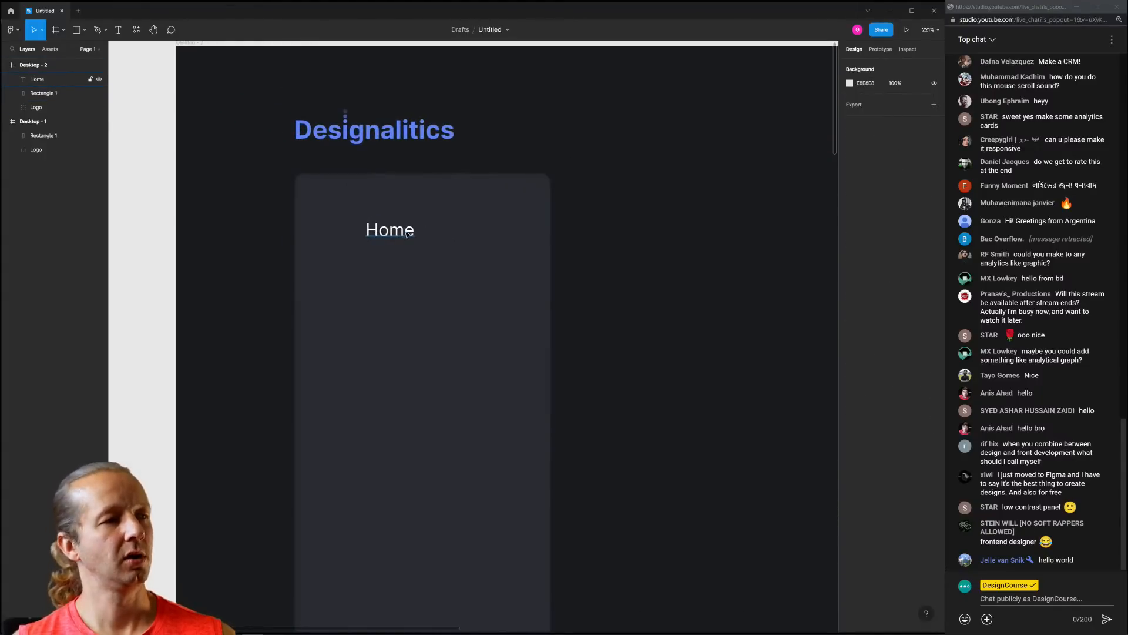
{"action": "left_click", "coordinate": [404, 235]}
{"action": "left_click_drag", "start_coordinate": [405, 235], "coordinate": [383, 237]}
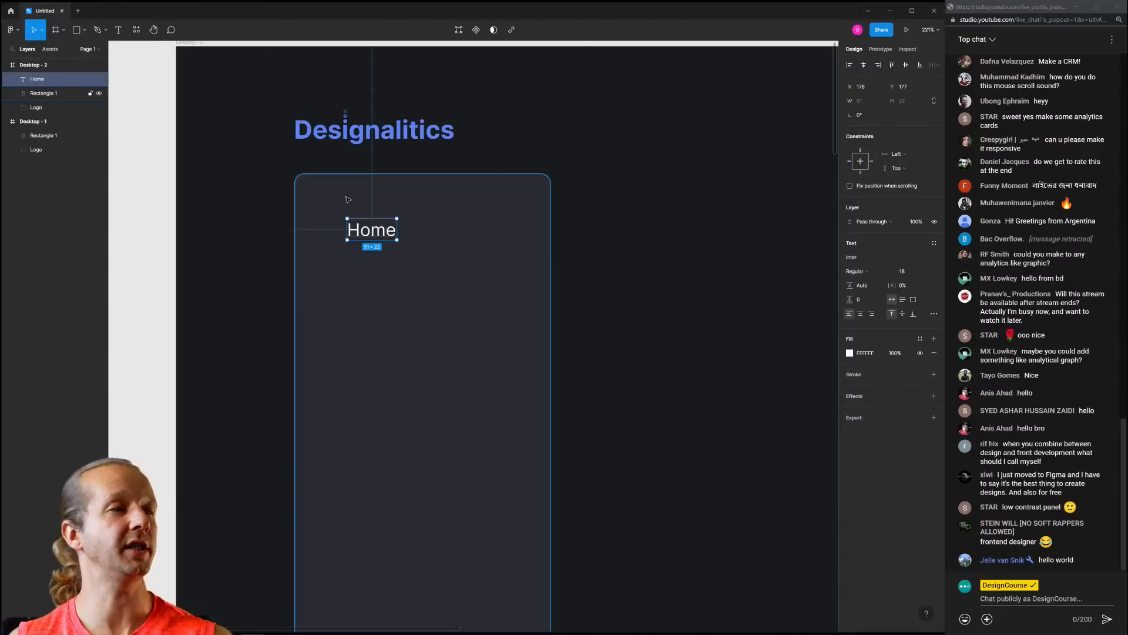
{"action": "left_click", "coordinate": [650, 206]}
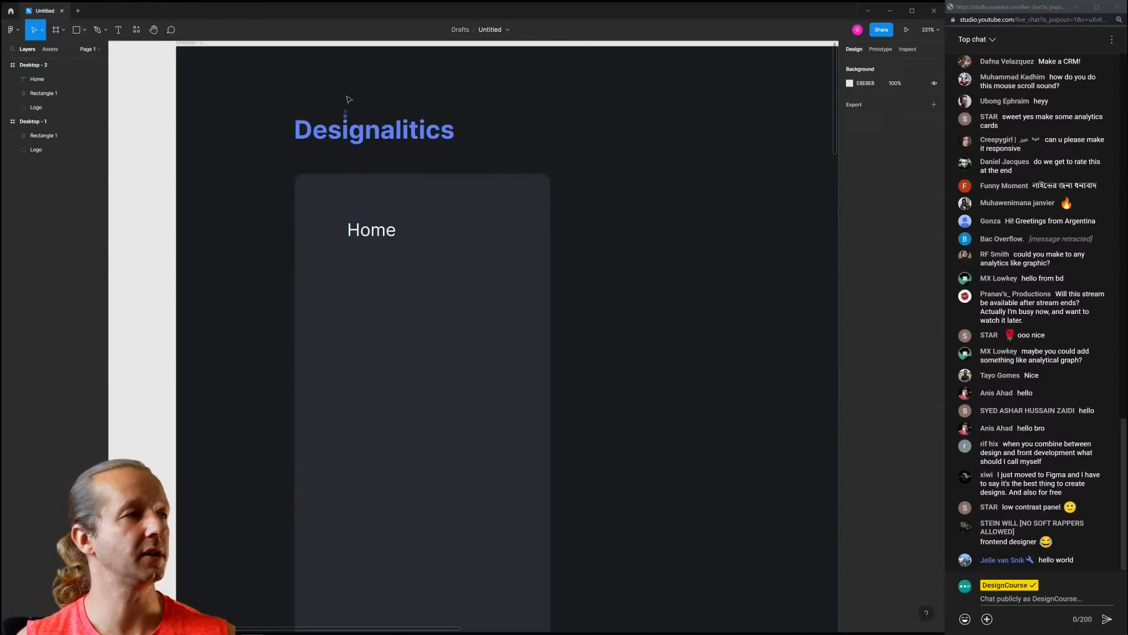
{"action": "left_click", "coordinate": [11, 11]}
Search files for 'basil' and open the Basil Icons community file's Full Preview page
{"action": "left_click", "coordinate": [152, 30]}
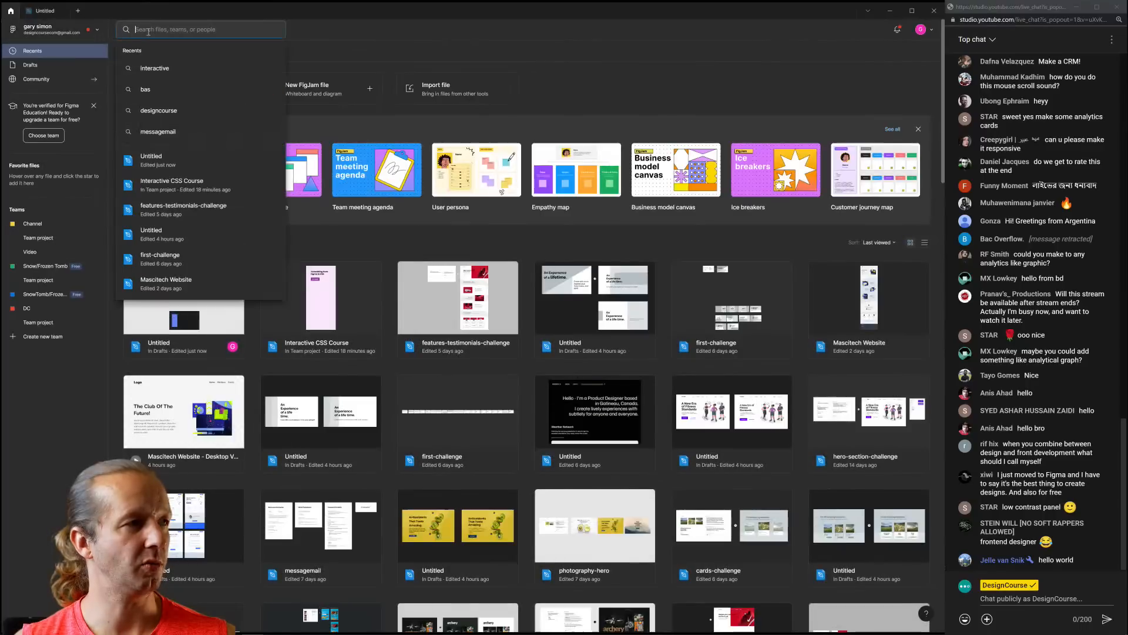
{"action": "type", "text": "basil"}
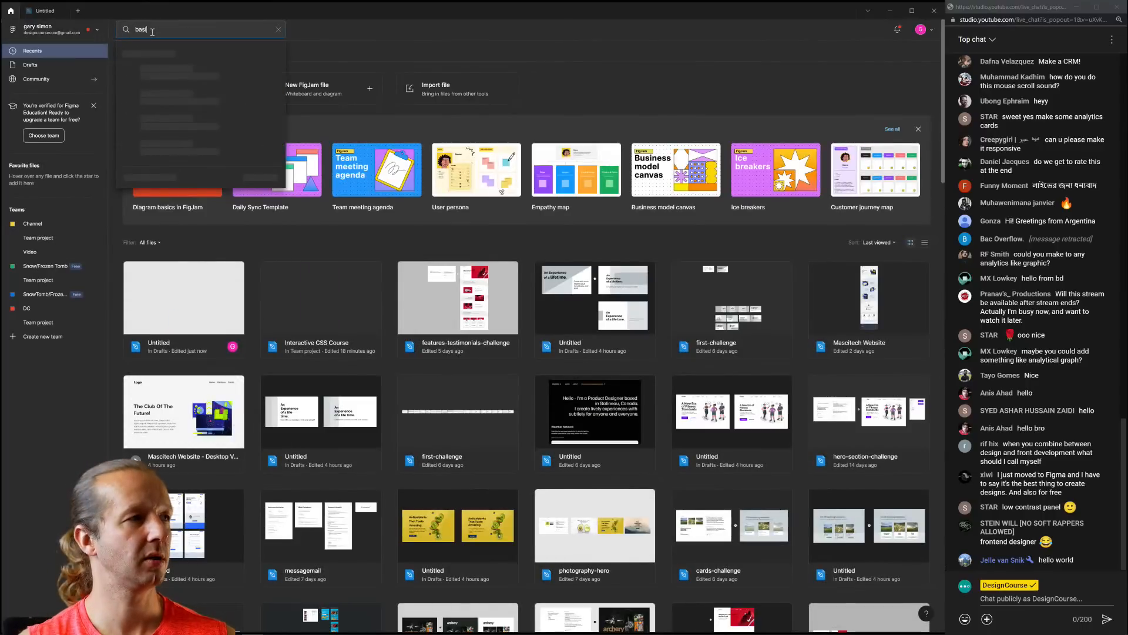
{"action": "key", "text": "Return"}
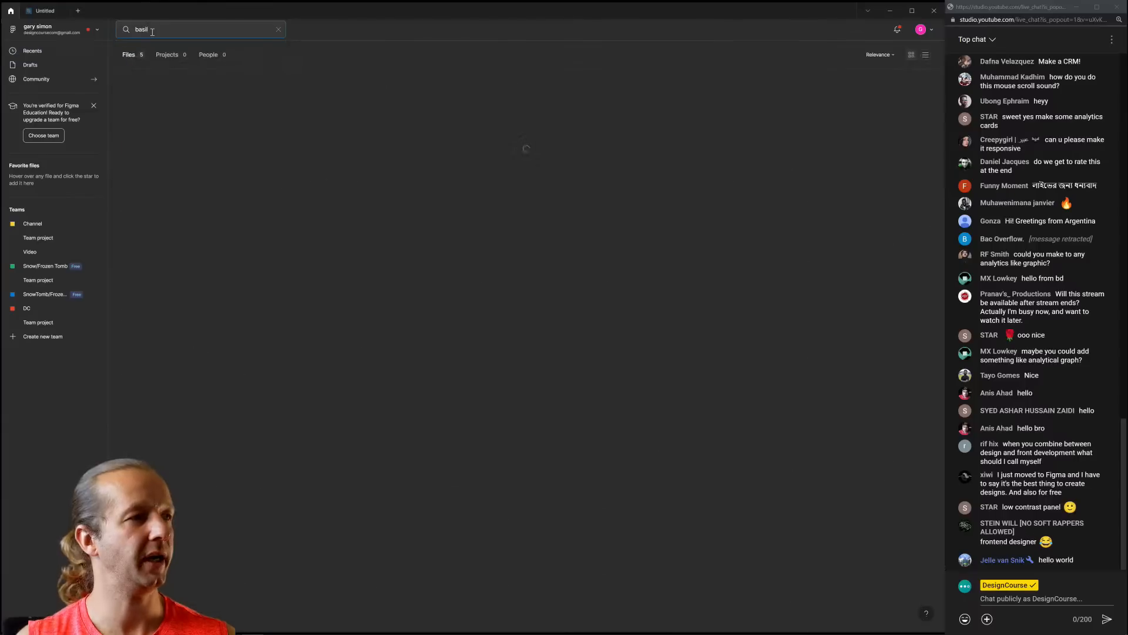
{"action": "double_click", "coordinate": [181, 123]}
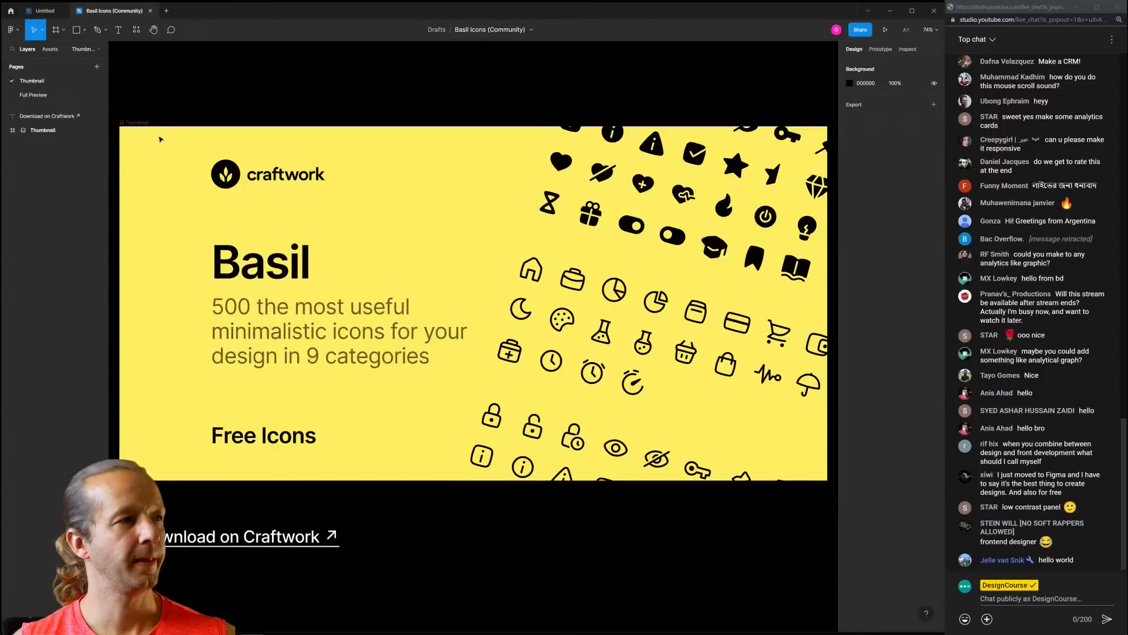
{"action": "left_click", "coordinate": [42, 96]}
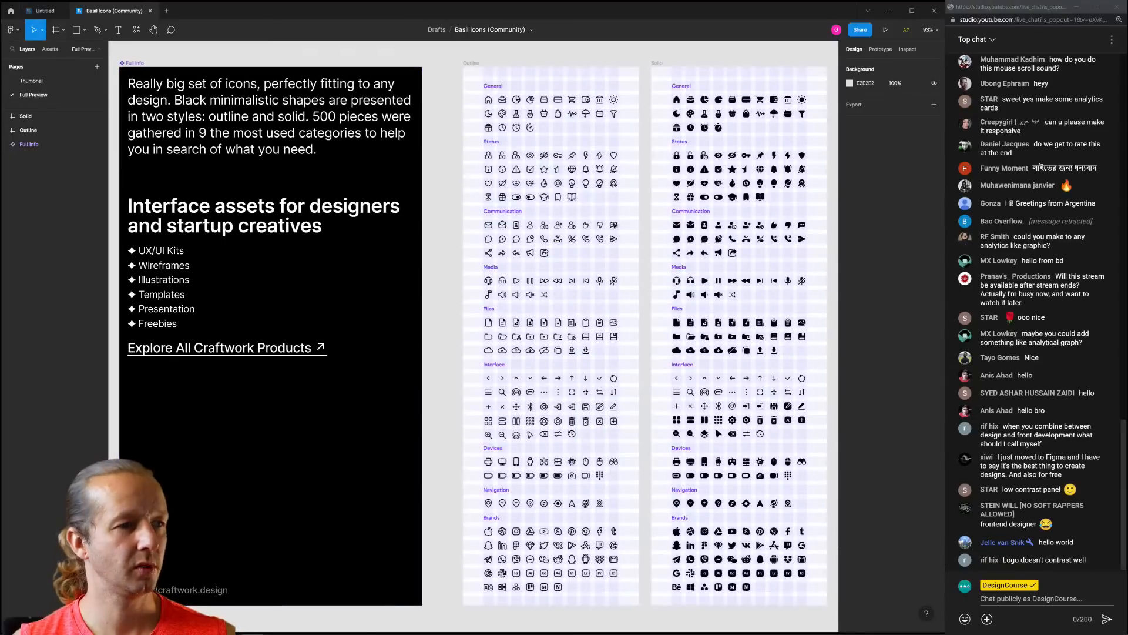
{"action": "scroll", "coordinate": [579, 170], "scroll_direction": "up", "scroll_amount": 5}
{"action": "scroll", "coordinate": [553, 165], "scroll_direction": "down", "scroll_amount": 6}
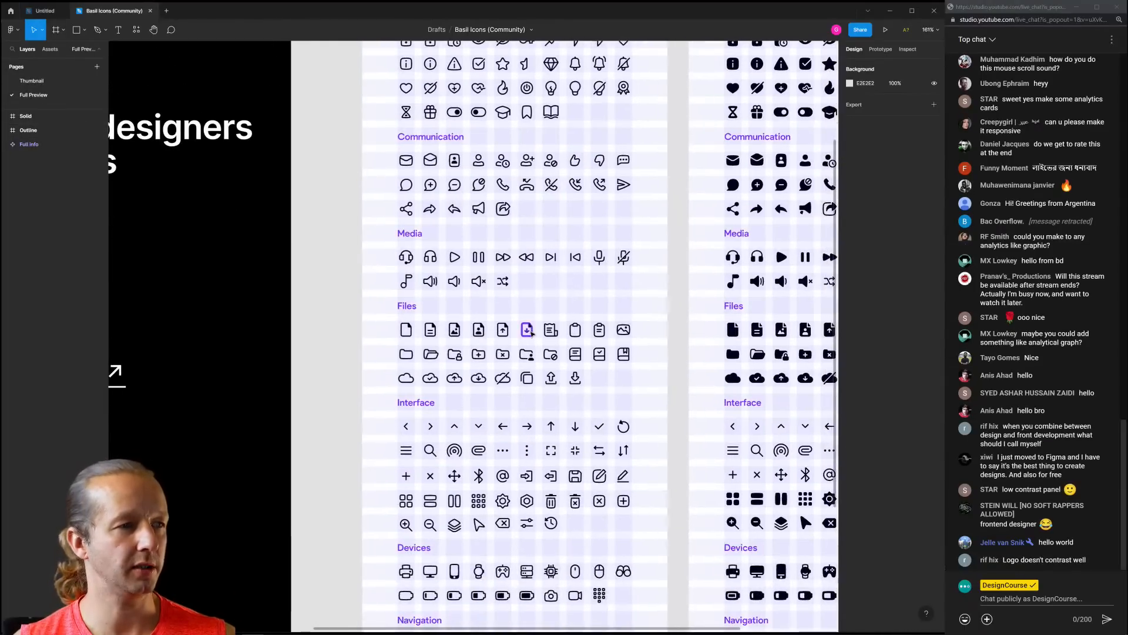
{"action": "scroll", "coordinate": [529, 333], "scroll_direction": "up", "scroll_amount": 2}
{"action": "scroll", "coordinate": [530, 372], "scroll_direction": "down", "scroll_amount": 2}
{"action": "scroll", "coordinate": [531, 372], "scroll_direction": "down", "scroll_amount": 10}
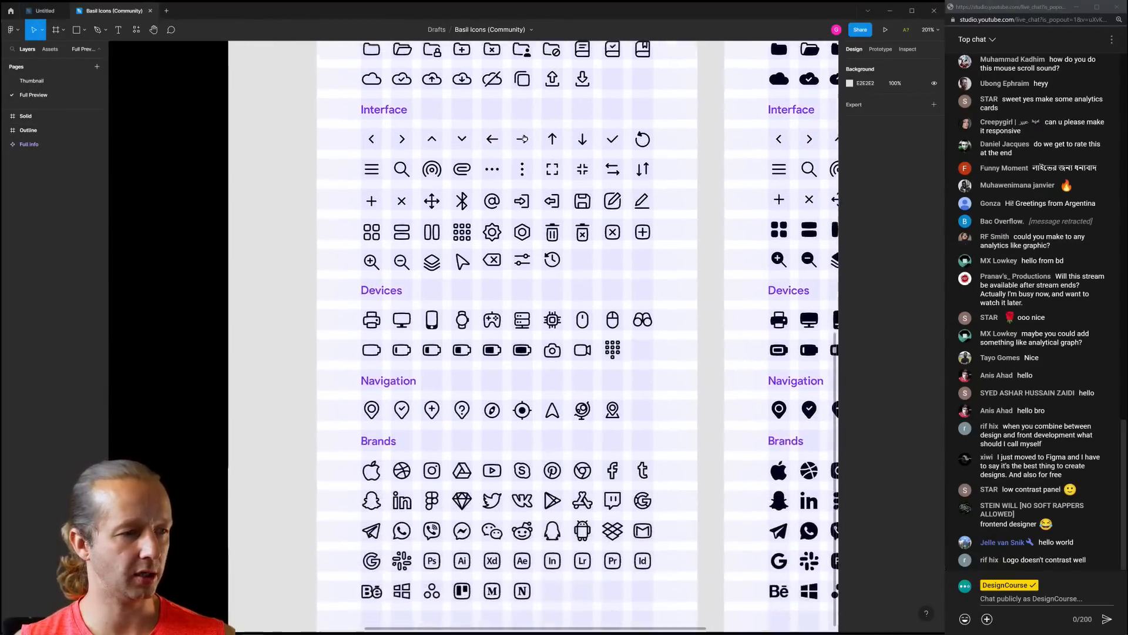
{"action": "scroll", "coordinate": [500, 364], "scroll_direction": "up", "scroll_amount": 7}
{"action": "scroll", "coordinate": [496, 361], "scroll_direction": "up", "scroll_amount": 10}
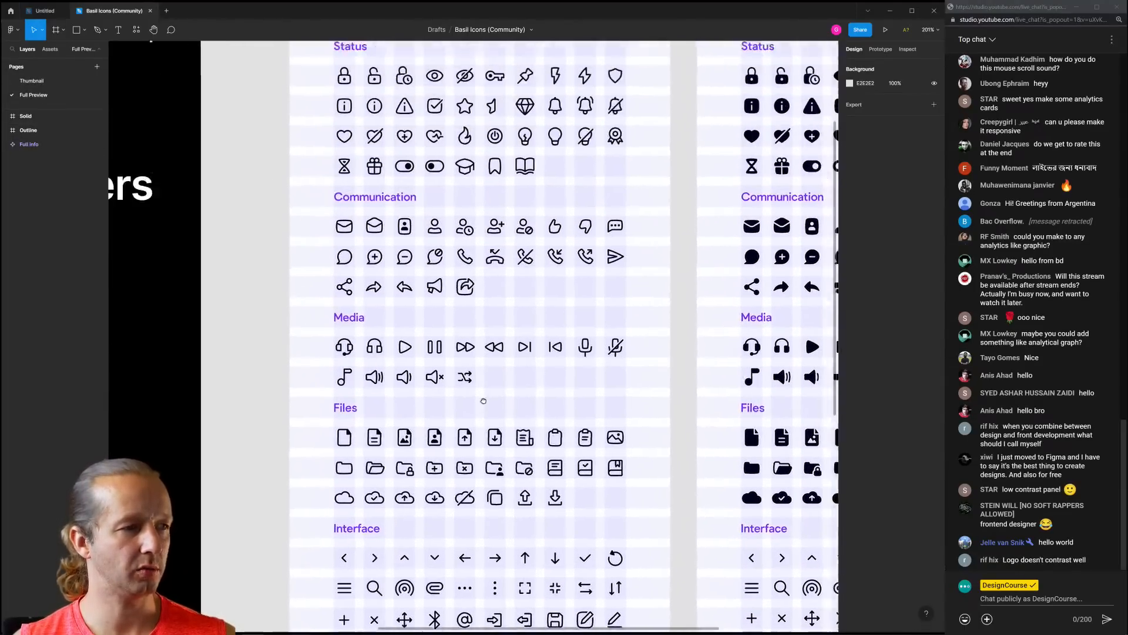
{"action": "scroll", "coordinate": [494, 279], "scroll_direction": "up", "scroll_amount": 2}
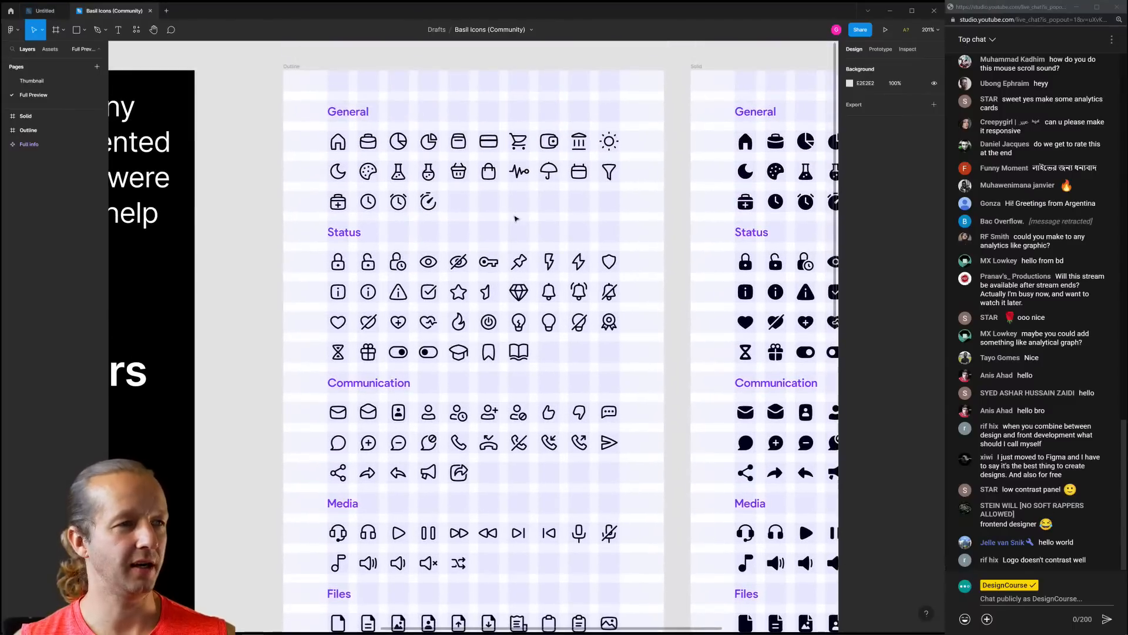
Search the layers for 'home' and select the outline Home icon
{"action": "key", "text": "ctrl+f"}
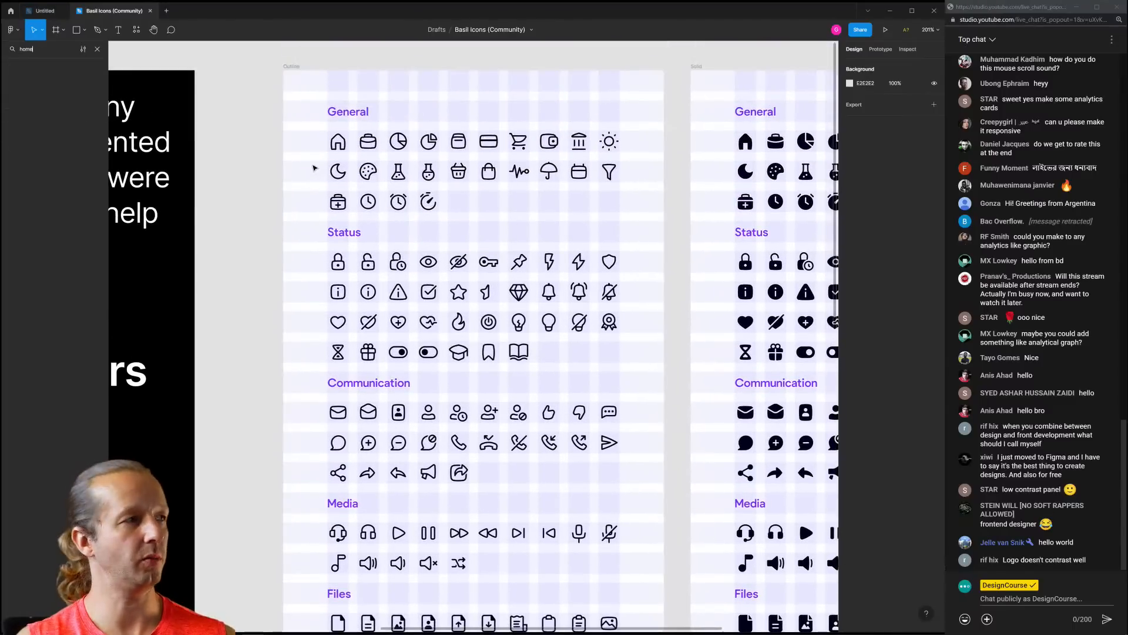
{"action": "type", "text": "home"}
{"action": "key", "text": "Return"}
{"action": "scroll", "coordinate": [340, 345], "scroll_direction": "up", "scroll_amount": 6}
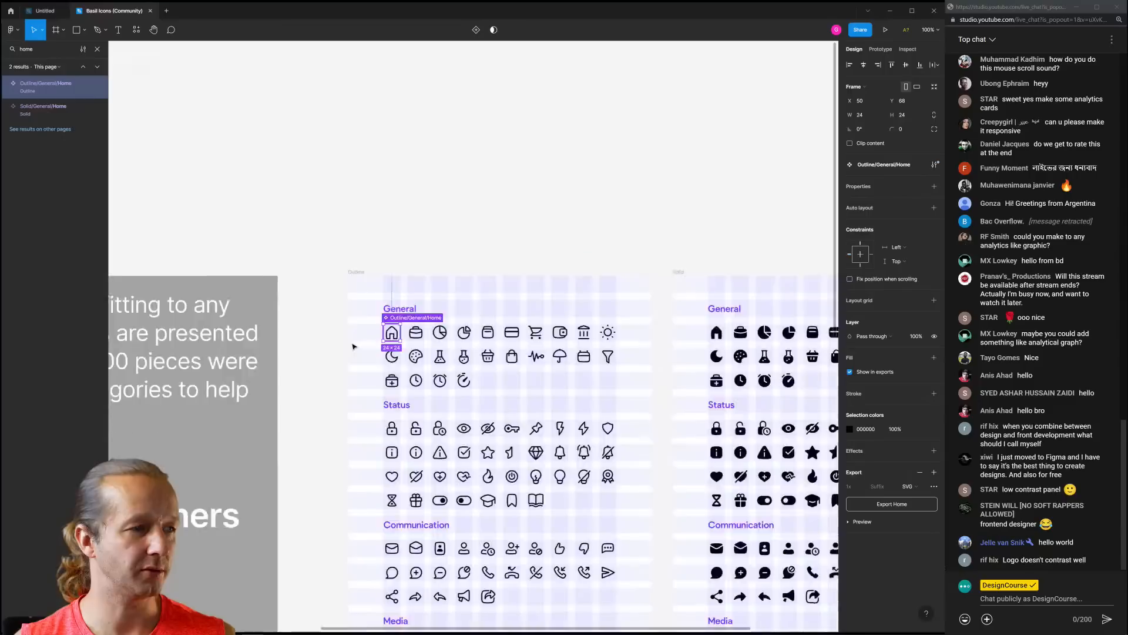
{"action": "left_click", "coordinate": [378, 315]}
{"action": "left_click", "coordinate": [445, 324]}
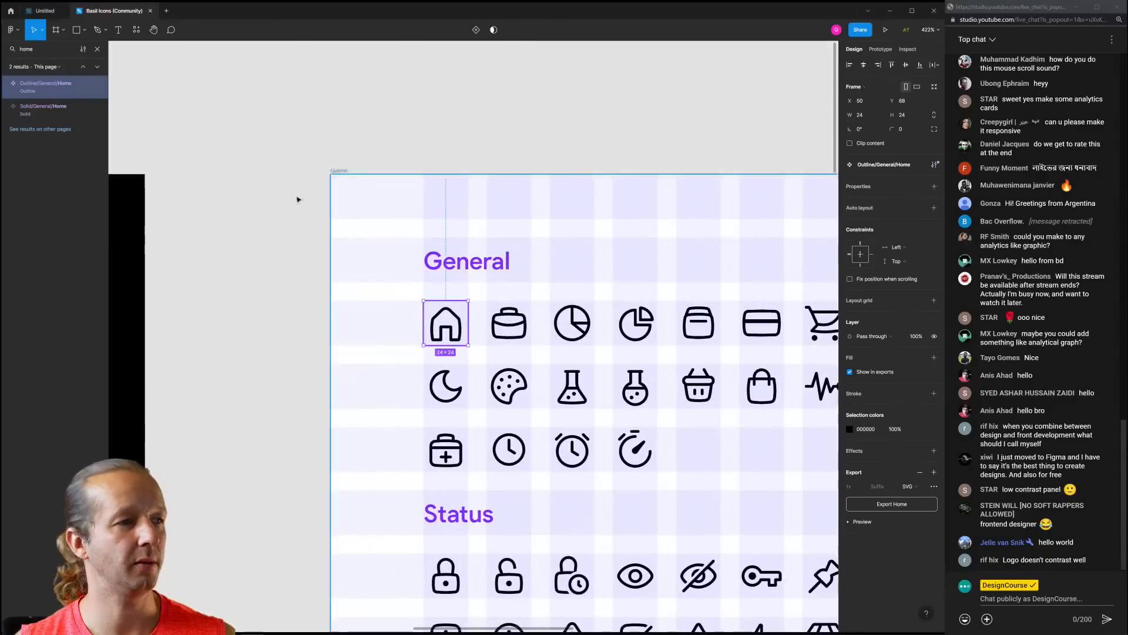
Paste the house icon into the dashboard beside the Home label and make it white
{"action": "left_click", "coordinate": [44, 11]}
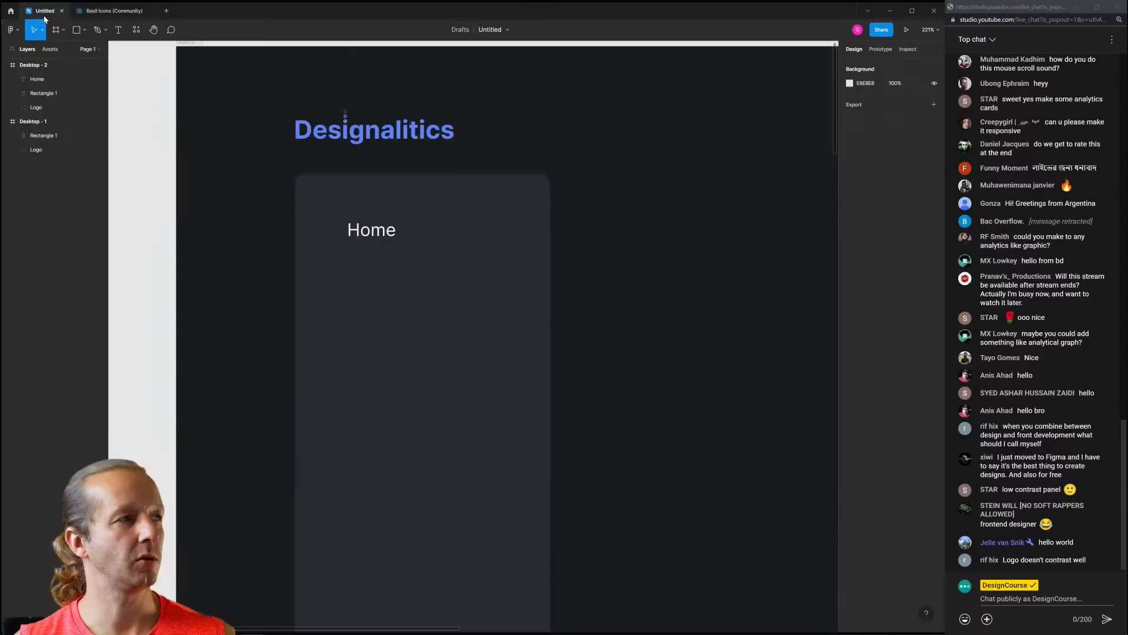
{"action": "key", "text": "ctrl+v"}
{"action": "left_click_drag", "start_coordinate": [478, 335], "coordinate": [327, 228]}
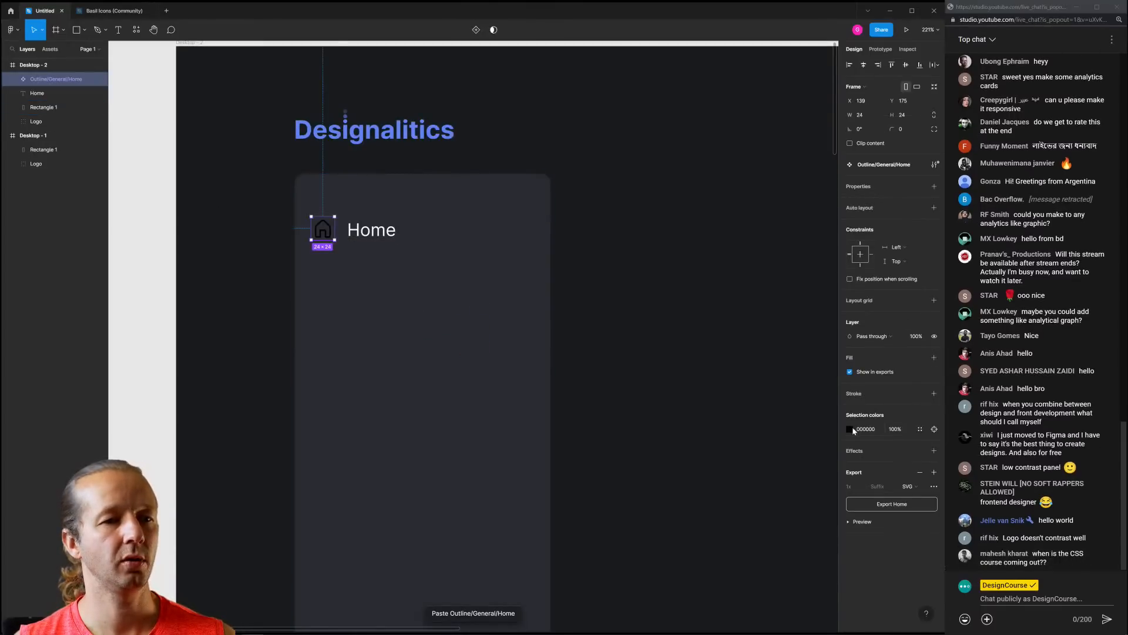
{"action": "left_click", "coordinate": [850, 430]}
{"action": "left_click_drag", "start_coordinate": [770, 444], "coordinate": [670, 309]}
{"action": "left_click", "coordinate": [735, 256]}
Nudge the Home text right and reposition it beside the house icon
{"action": "left_click", "coordinate": [377, 232]}
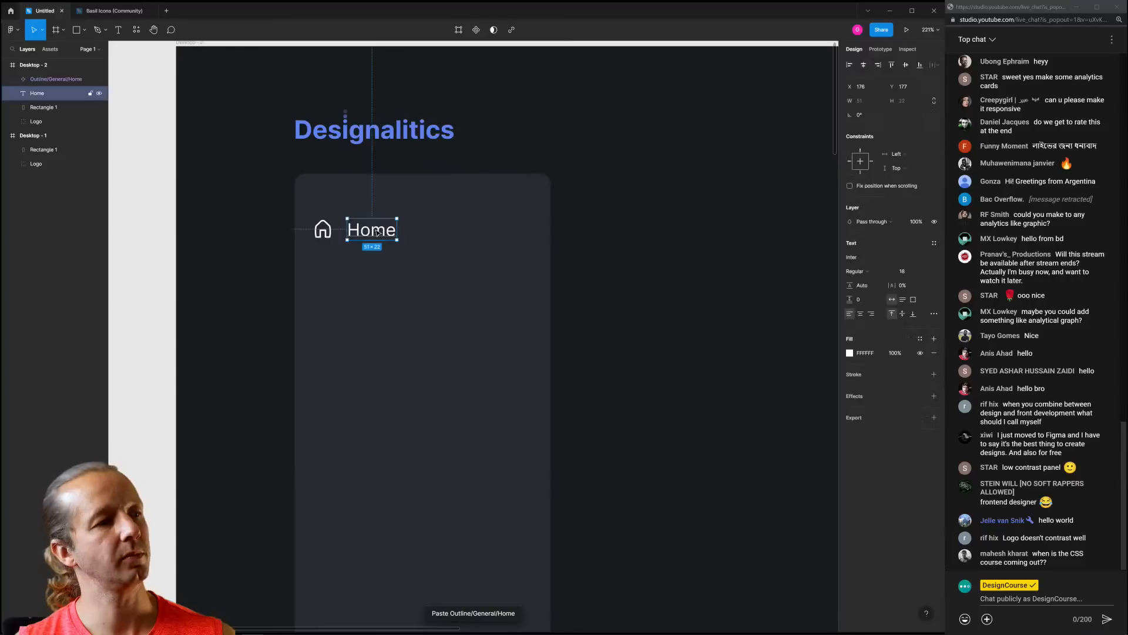
{"action": "key", "text": "Right"}
{"action": "key", "text": "Right"}
{"action": "key", "text": "Right"}
{"action": "left_click", "coordinate": [323, 231], "text": "shift"}
{"action": "left_click", "coordinate": [706, 233]}
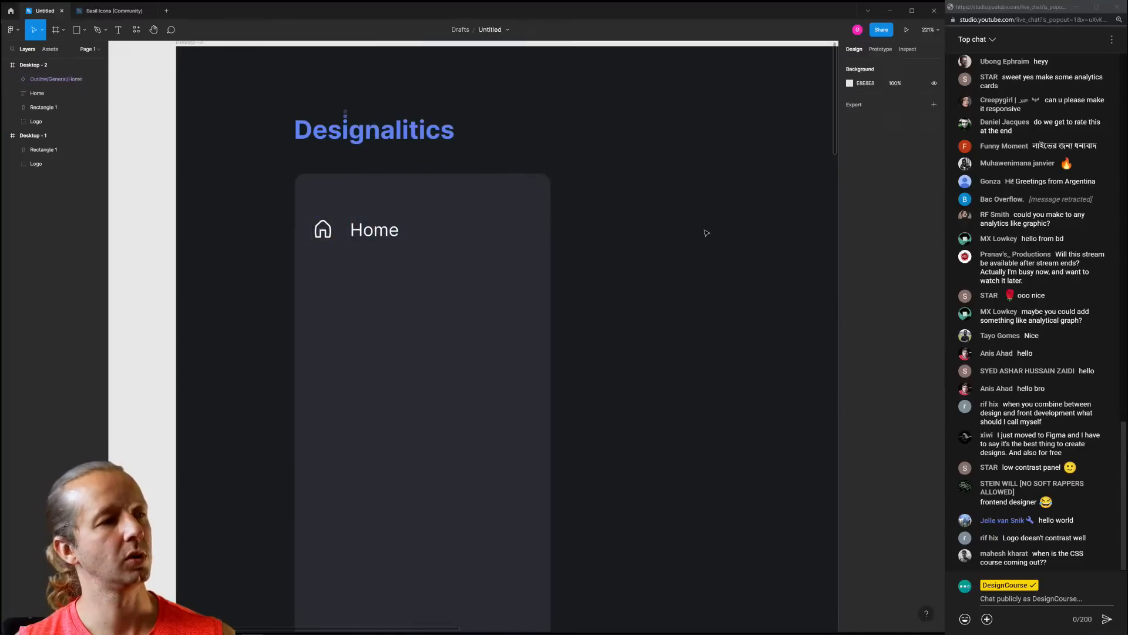
{"action": "left_click_drag", "start_coordinate": [640, 285], "coordinate": [662, 291]}
{"action": "left_click", "coordinate": [393, 239]}
{"action": "left_click", "coordinate": [347, 238], "text": "shift"}
{"action": "left_click_drag", "start_coordinate": [398, 243], "coordinate": [423, 223]}
{"action": "left_click", "coordinate": [274, 228]}
Shift the house icon and Home label together slightly left within the sidebar card
{"action": "left_click", "coordinate": [344, 237]}
{"action": "left_click", "coordinate": [412, 239], "text": "shift"}
{"action": "scroll", "coordinate": [360, 208], "scroll_direction": "up", "scroll_amount": 5}
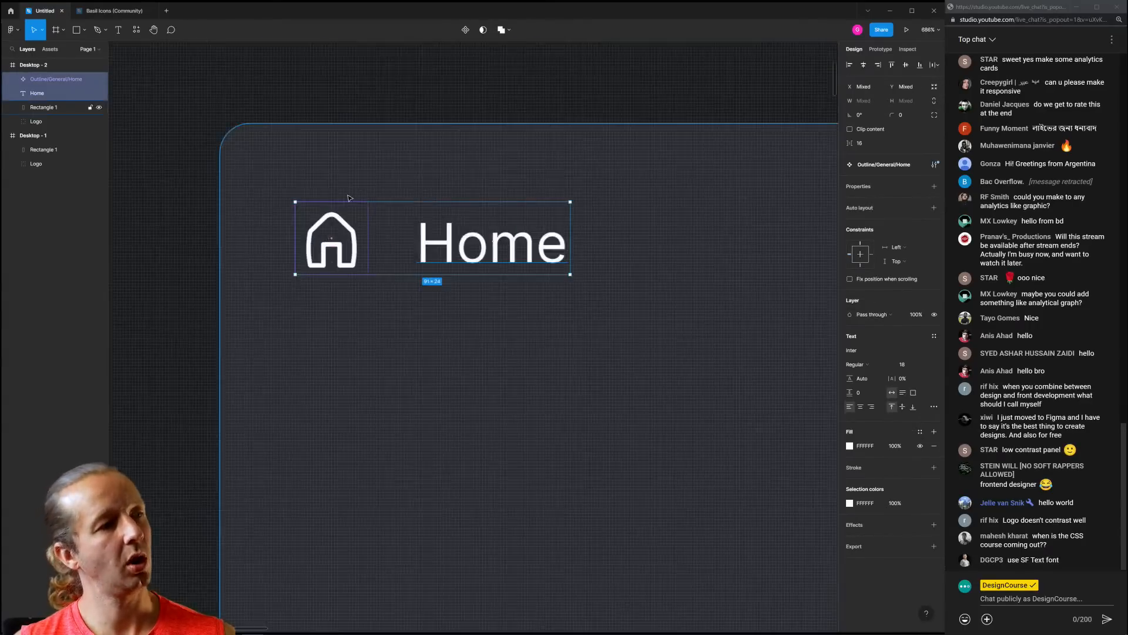
{"action": "left_click", "coordinate": [321, 134]}
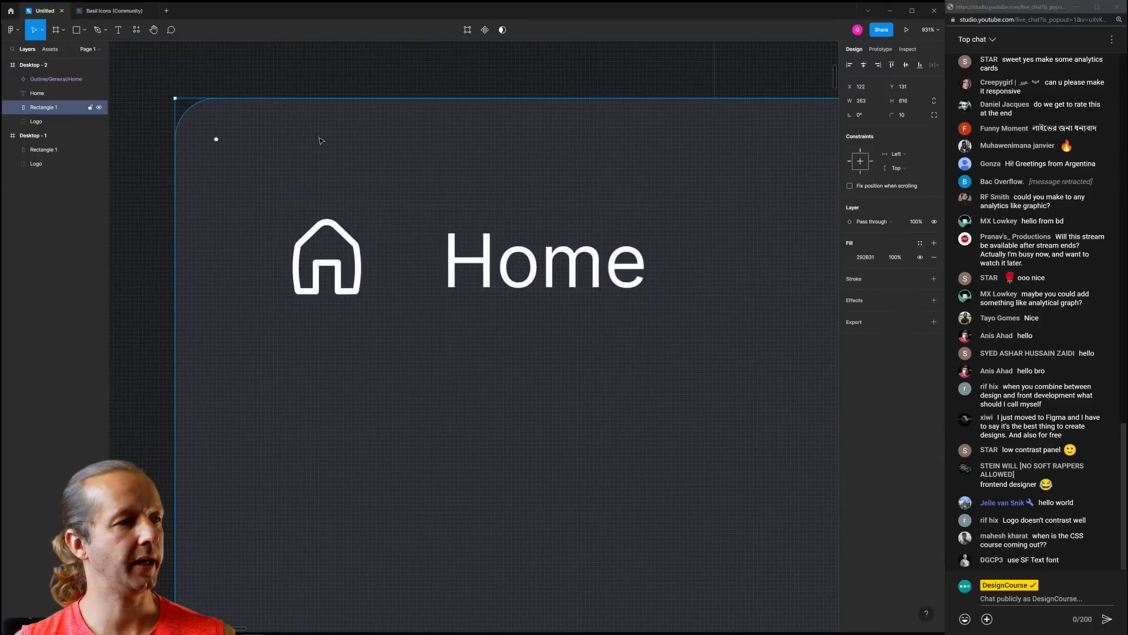
{"action": "left_click", "coordinate": [162, 253]}
{"action": "scroll", "coordinate": [444, 281], "scroll_direction": "down", "scroll_amount": 5}
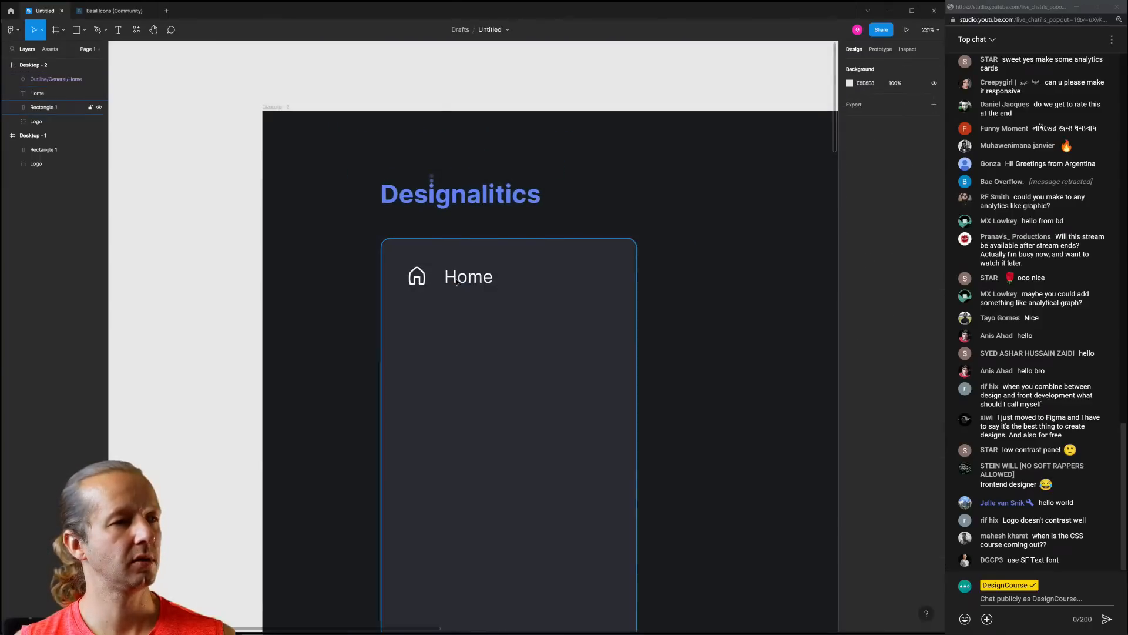
{"action": "left_click", "coordinate": [419, 277]}
{"action": "left_click", "coordinate": [464, 279], "text": "shift"}
{"action": "mouse_move", "coordinate": [465, 280]}
{"action": "left_mouse_down"}
{"action": "mouse_move", "coordinate": [491, 269]}
{"action": "mouse_move", "coordinate": [489, 319]}
{"action": "mouse_move", "coordinate": [482, 277]}
{"action": "mouse_move", "coordinate": [457, 271]}
{"action": "left_mouse_up"}
Shrink the house icon to about 19×19 and nudge it up one unit
{"action": "left_click", "coordinate": [767, 316]}
{"action": "left_click", "coordinate": [461, 272]}
{"action": "left_click", "coordinate": [764, 300]}
{"action": "left_click_drag", "start_coordinate": [709, 299], "coordinate": [640, 288]}
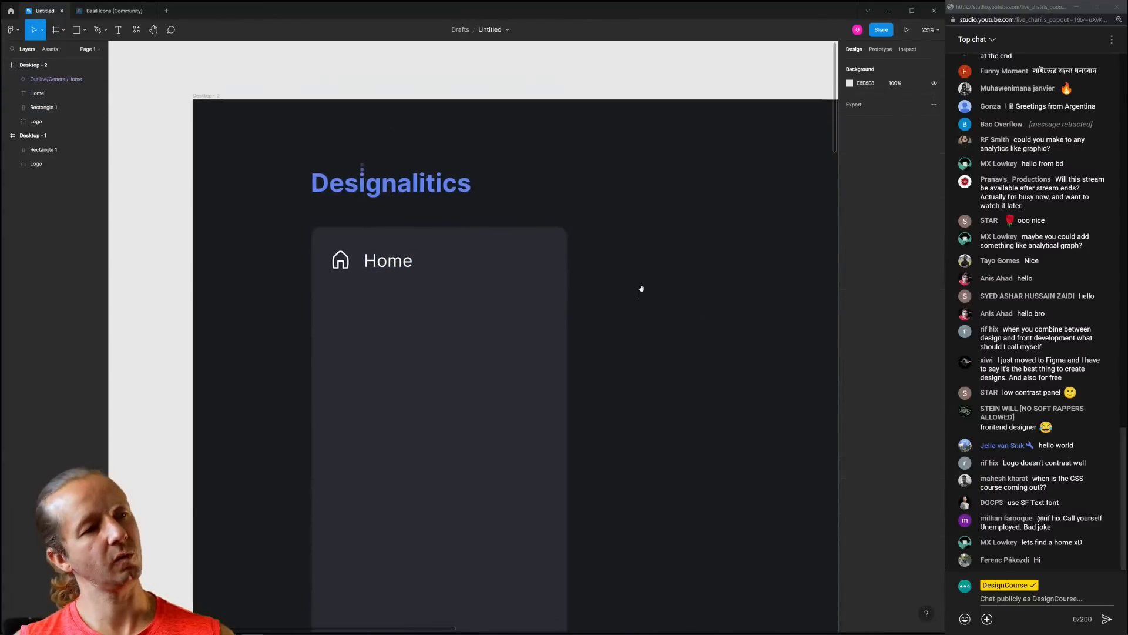
{"action": "scroll", "coordinate": [641, 287], "scroll_direction": "down", "scroll_amount": 2}
{"action": "scroll", "coordinate": [587, 311], "scroll_direction": "up", "scroll_amount": 3}
{"action": "left_click", "coordinate": [303, 218]}
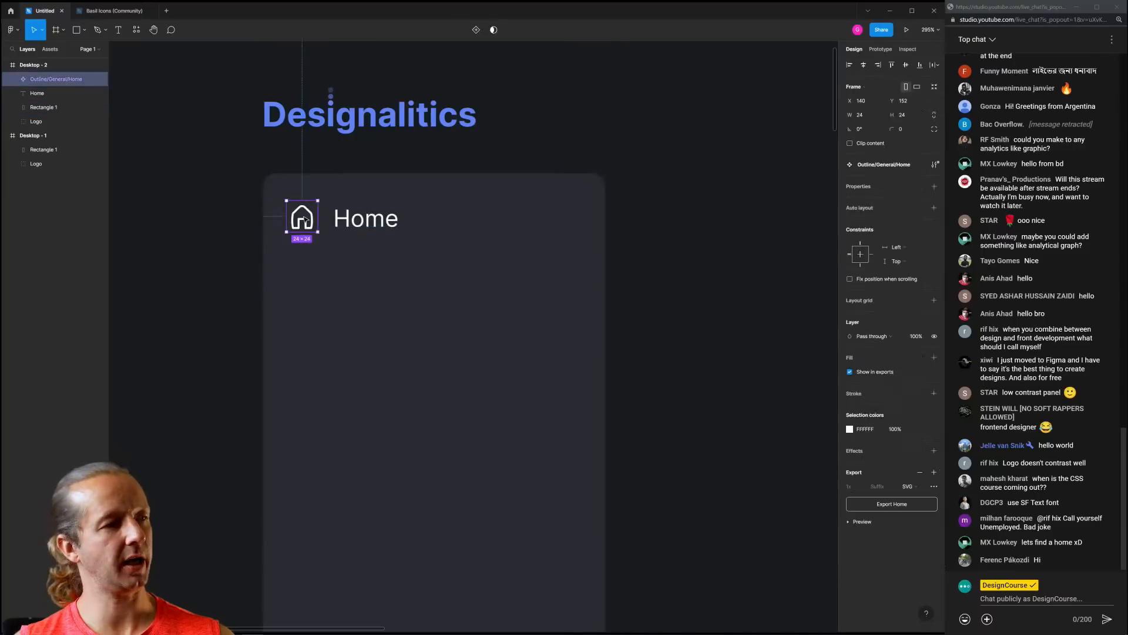
{"action": "left_click_drag", "start_coordinate": [286, 202], "coordinate": [290, 206]}
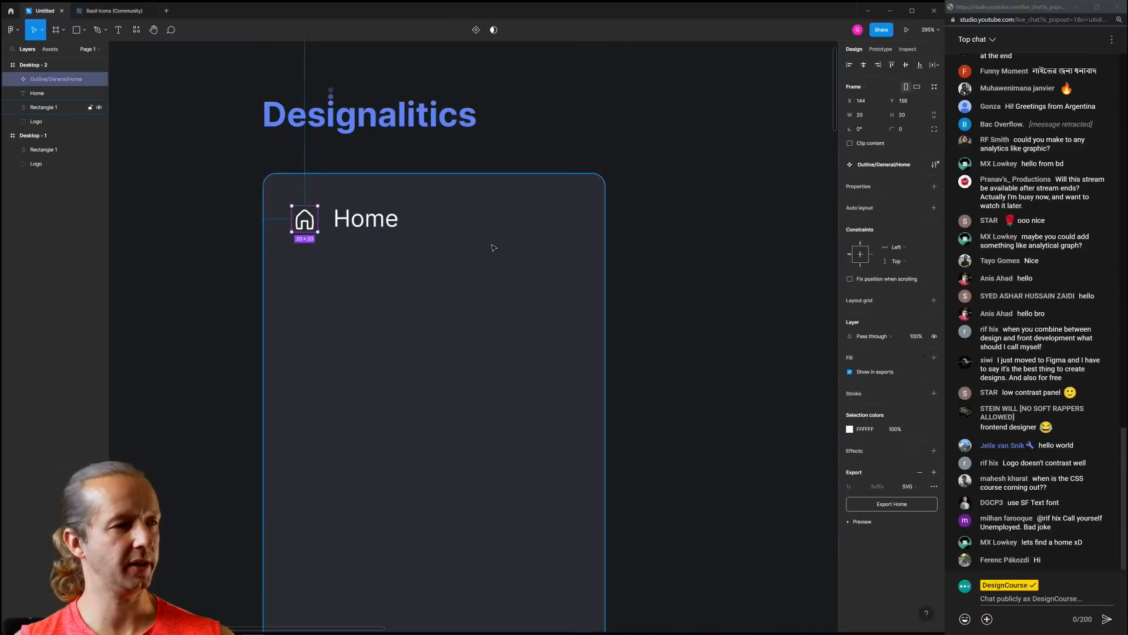
{"action": "key", "text": "Up"}
{"action": "scroll", "coordinate": [303, 228], "scroll_direction": "up", "scroll_amount": 5}
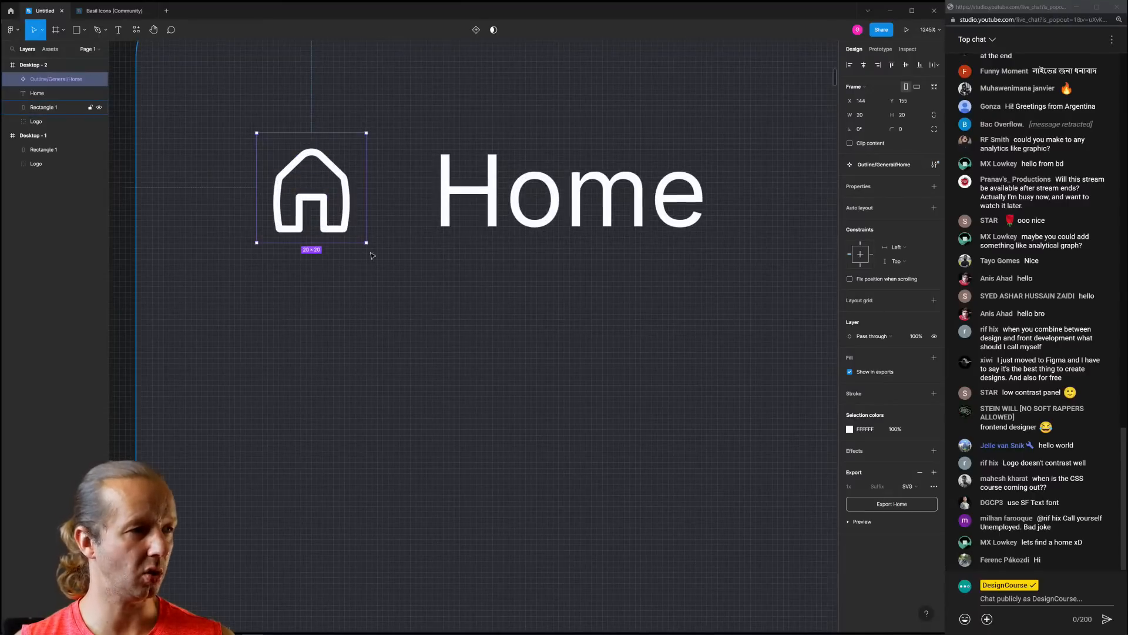
{"action": "left_click_drag", "start_coordinate": [256, 244], "coordinate": [264, 239]}
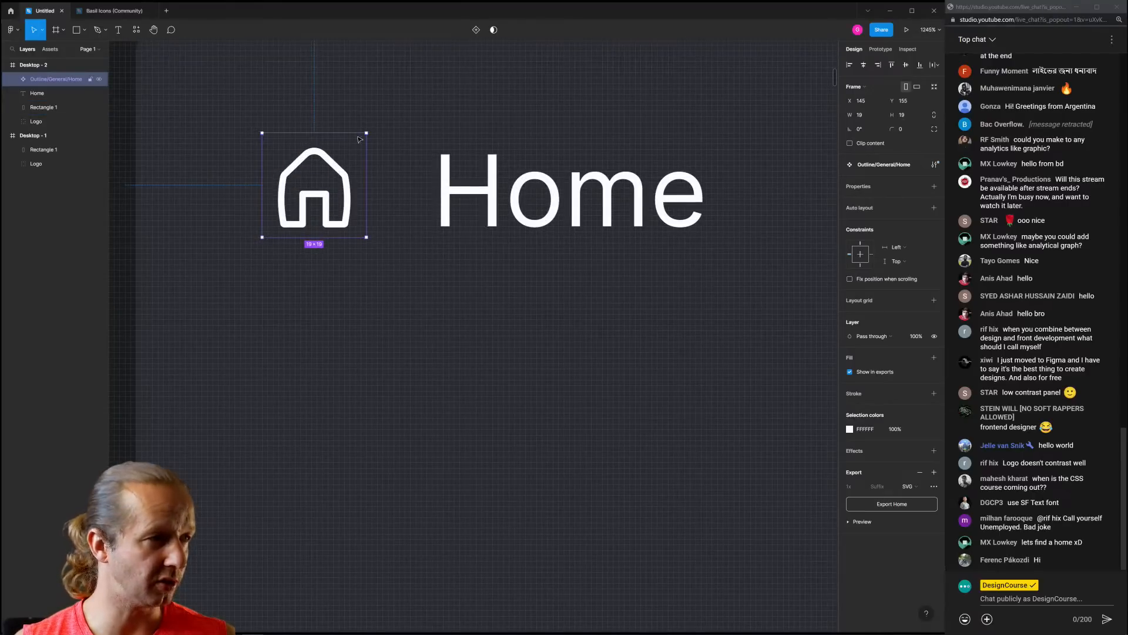
{"action": "left_click_drag", "start_coordinate": [364, 136], "coordinate": [356, 142]}
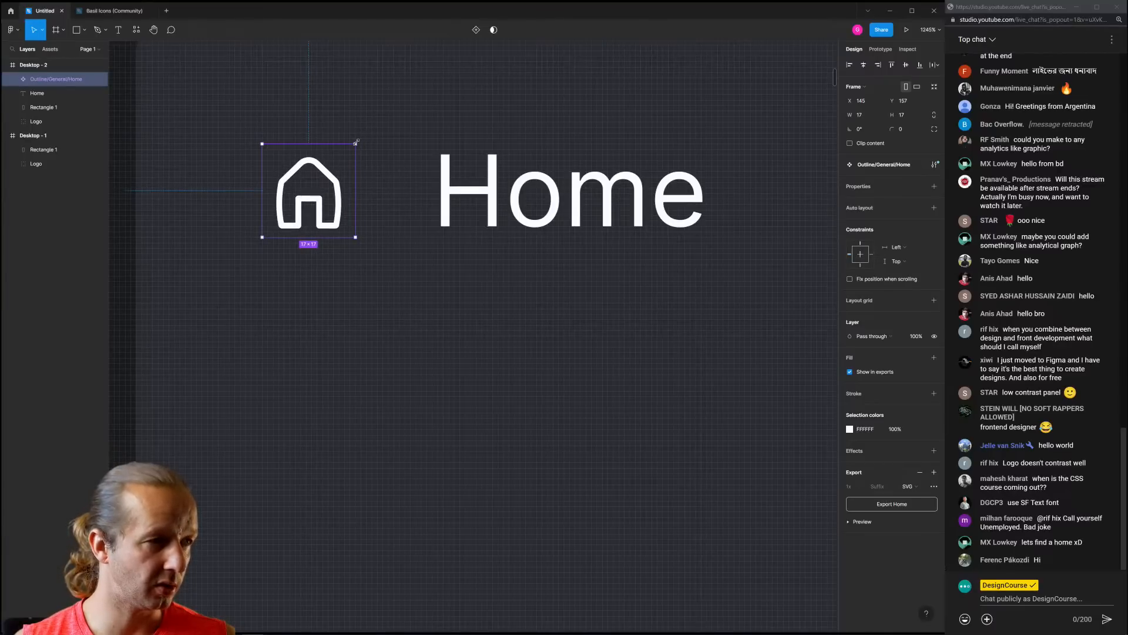
Check the icon's alignment with two horizontal ruler guides, then hide the rulers
{"action": "scroll", "coordinate": [312, 185], "scroll_direction": "down", "scroll_amount": 5, "text": "ctrl"}
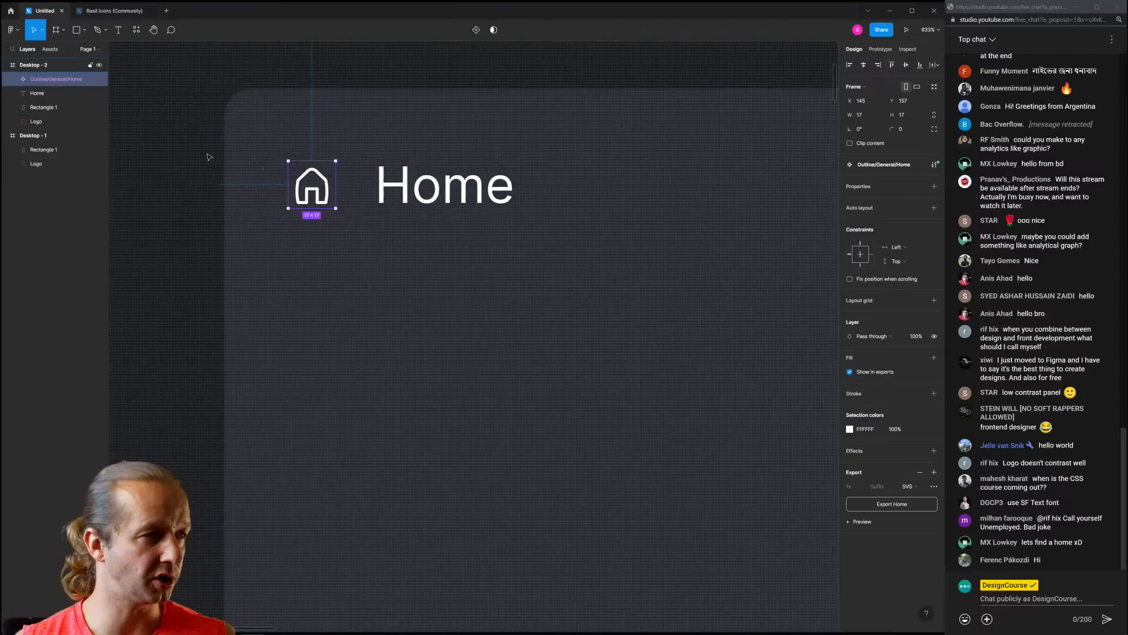
{"action": "key", "text": "Escape"}
{"action": "key", "text": "shift+r"}
{"action": "left_click_drag", "start_coordinate": [217, 45], "coordinate": [225, 166]}
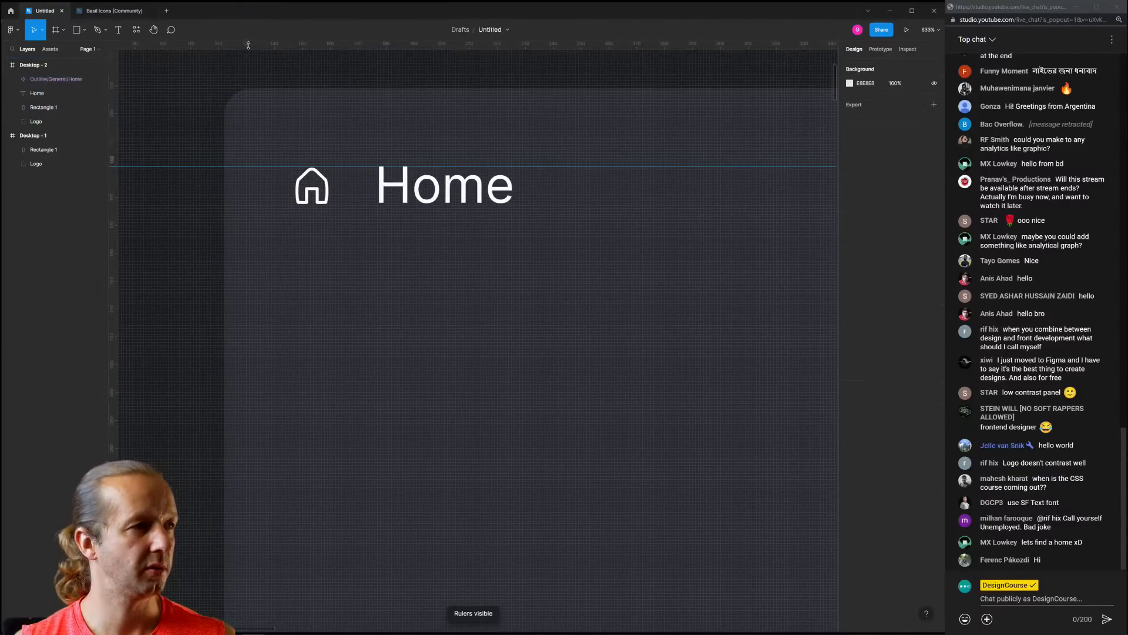
{"action": "left_click_drag", "start_coordinate": [248, 45], "coordinate": [267, 203]}
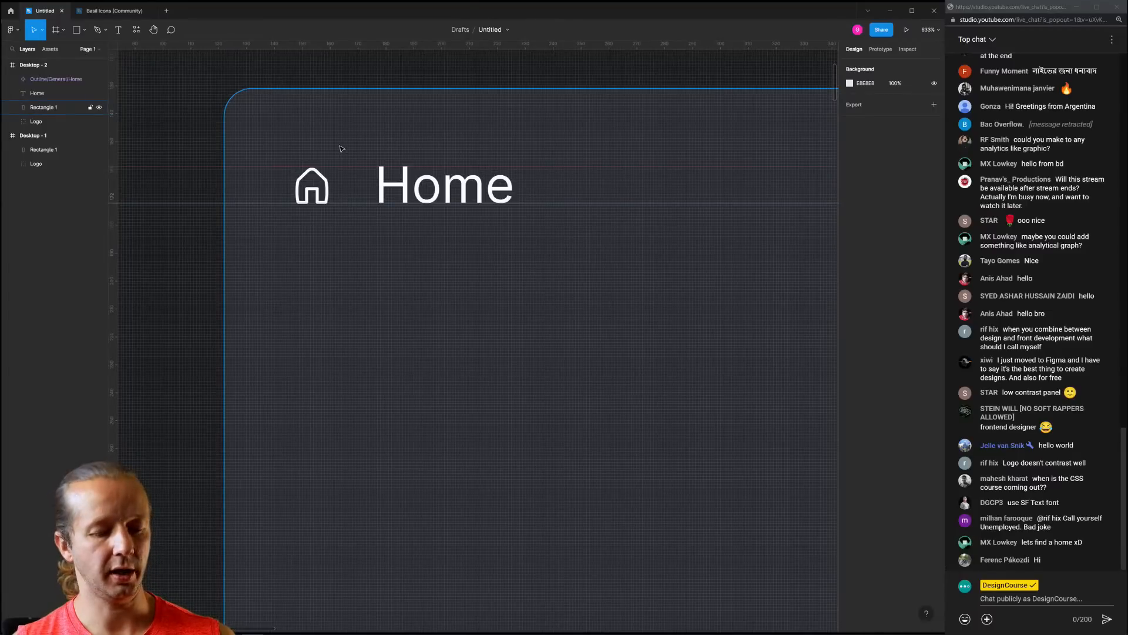
{"action": "key", "text": "shift+r"}
Adjust the house icon back to 19×19
{"action": "scroll", "coordinate": [315, 191], "scroll_direction": "down", "scroll_amount": 4}
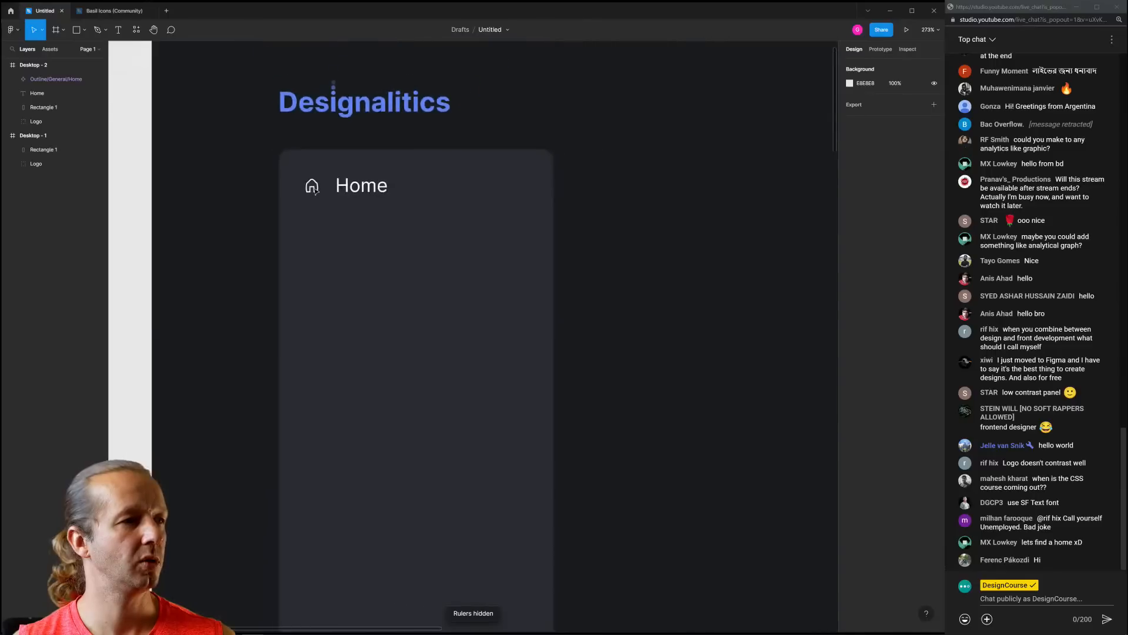
{"action": "scroll", "coordinate": [316, 191], "scroll_direction": "down", "scroll_amount": 4}
{"action": "scroll", "coordinate": [305, 219], "scroll_direction": "up", "scroll_amount": 4}
{"action": "scroll", "coordinate": [343, 194], "scroll_direction": "down", "scroll_amount": 1}
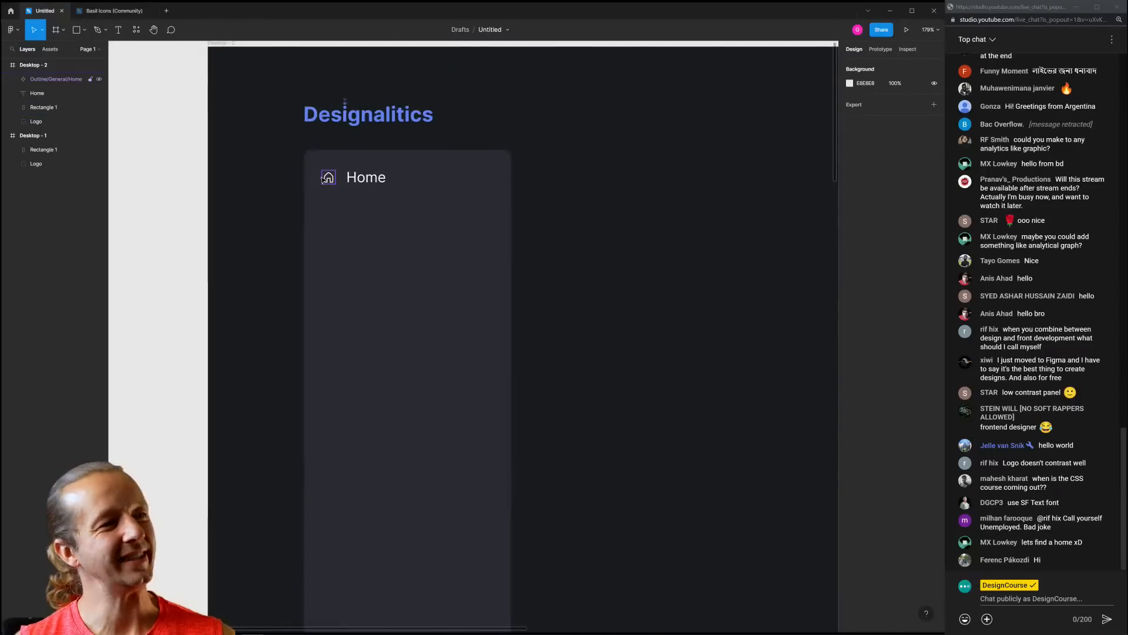
{"action": "scroll", "coordinate": [323, 178], "scroll_direction": "up", "scroll_amount": 5}
{"action": "left_click", "coordinate": [335, 160]}
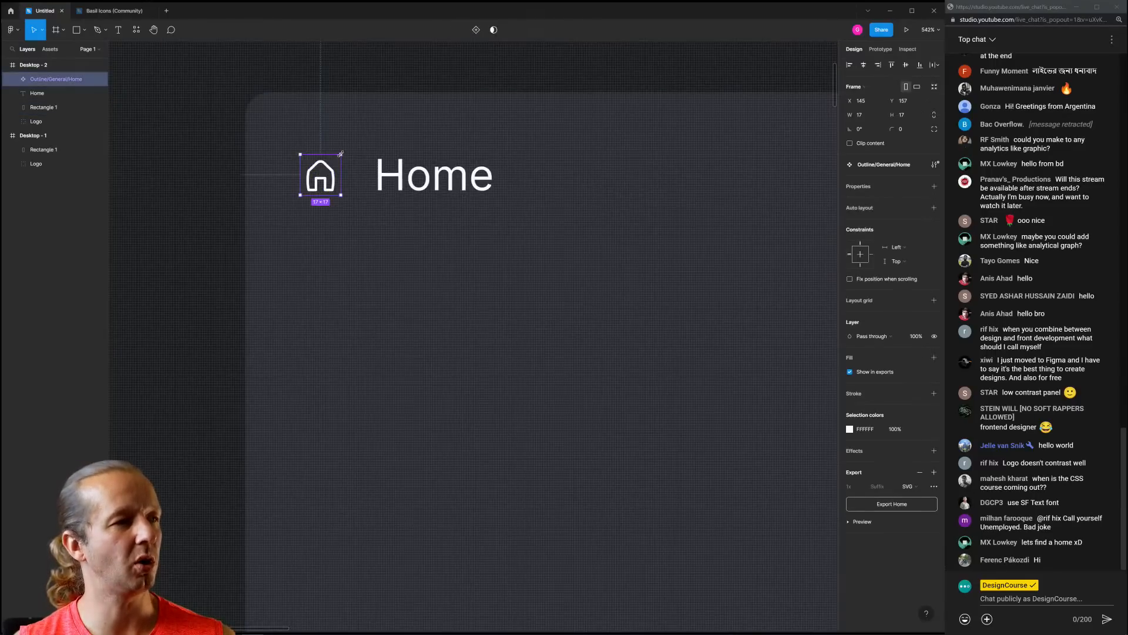
{"action": "left_click_drag", "start_coordinate": [340, 154], "coordinate": [345, 150]}
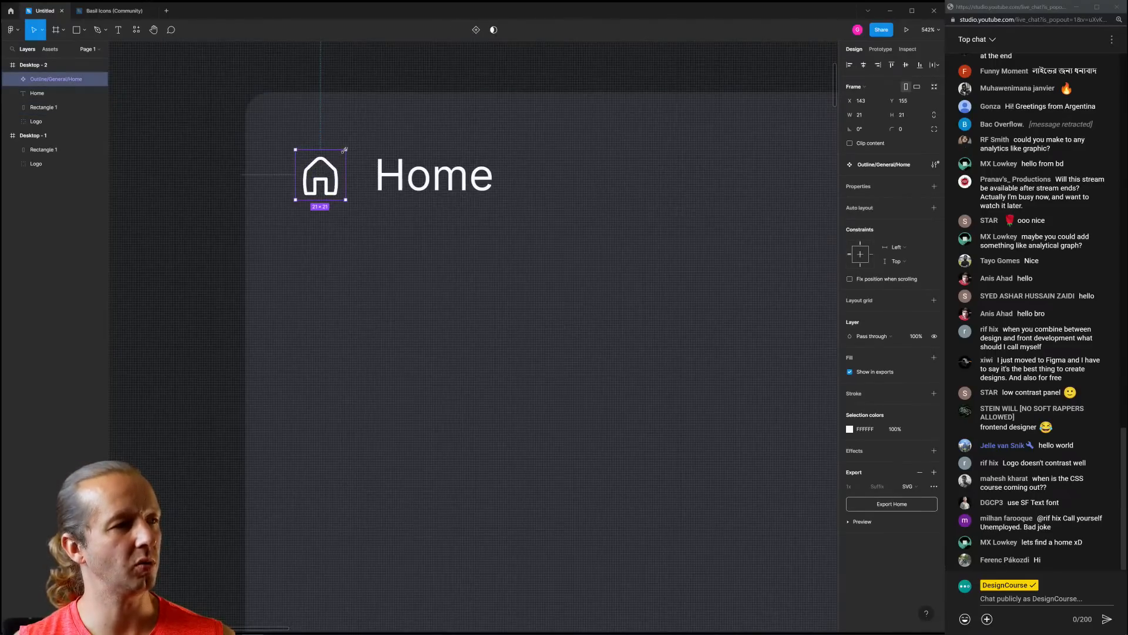
{"action": "left_click", "coordinate": [208, 178]}
{"action": "scroll", "coordinate": [207, 197], "scroll_direction": "down", "scroll_amount": 10}
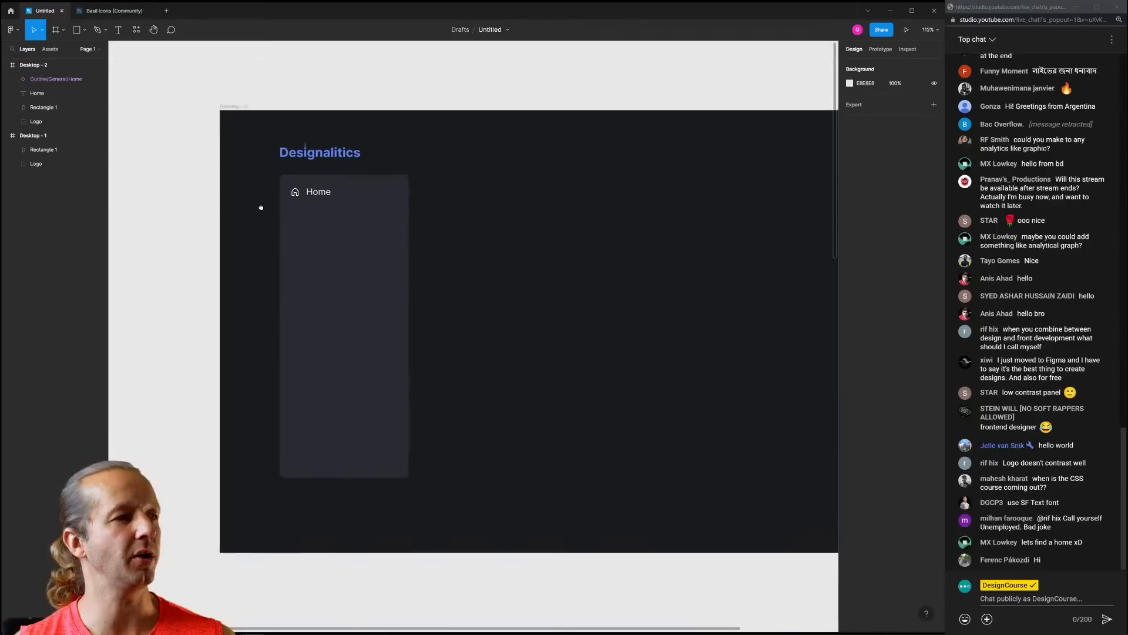
{"action": "scroll", "coordinate": [292, 201], "scroll_direction": "up", "scroll_amount": 3}
{"action": "left_click_drag", "start_coordinate": [261, 207], "coordinate": [306, 194]}
{"action": "scroll", "coordinate": [306, 194], "scroll_direction": "down", "scroll_amount": 3}
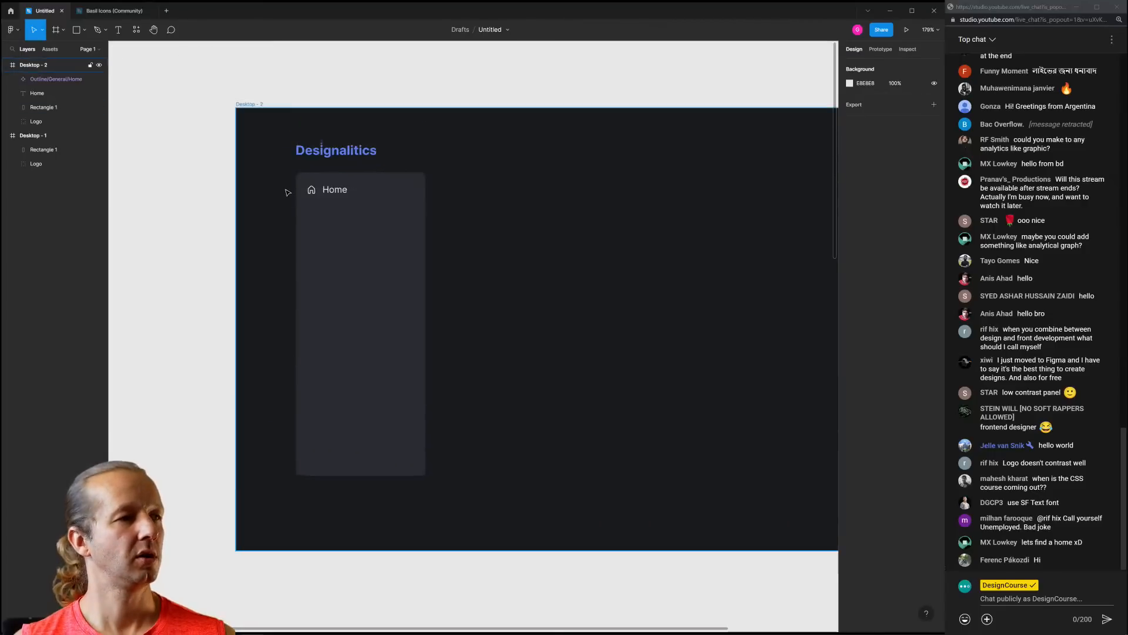
Try the Poppins font on the Home label, then revert it to Inter
{"action": "left_click", "coordinate": [328, 194]}
{"action": "left_click", "coordinate": [873, 260]}
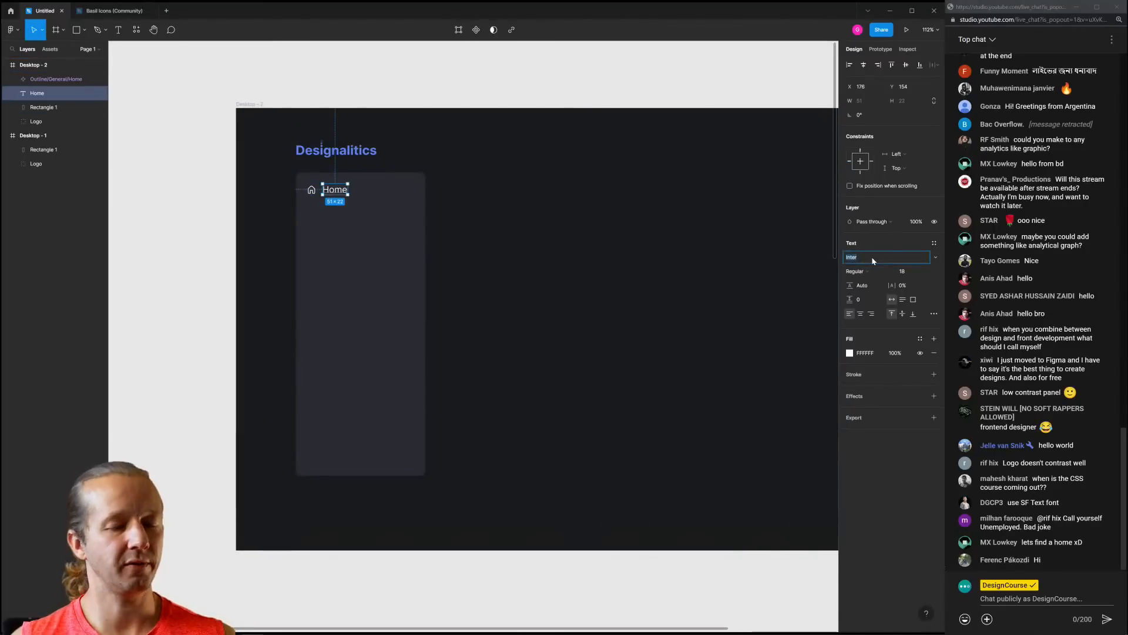
{"action": "type", "text": "Poppins"}
{"action": "key", "text": "Return"}
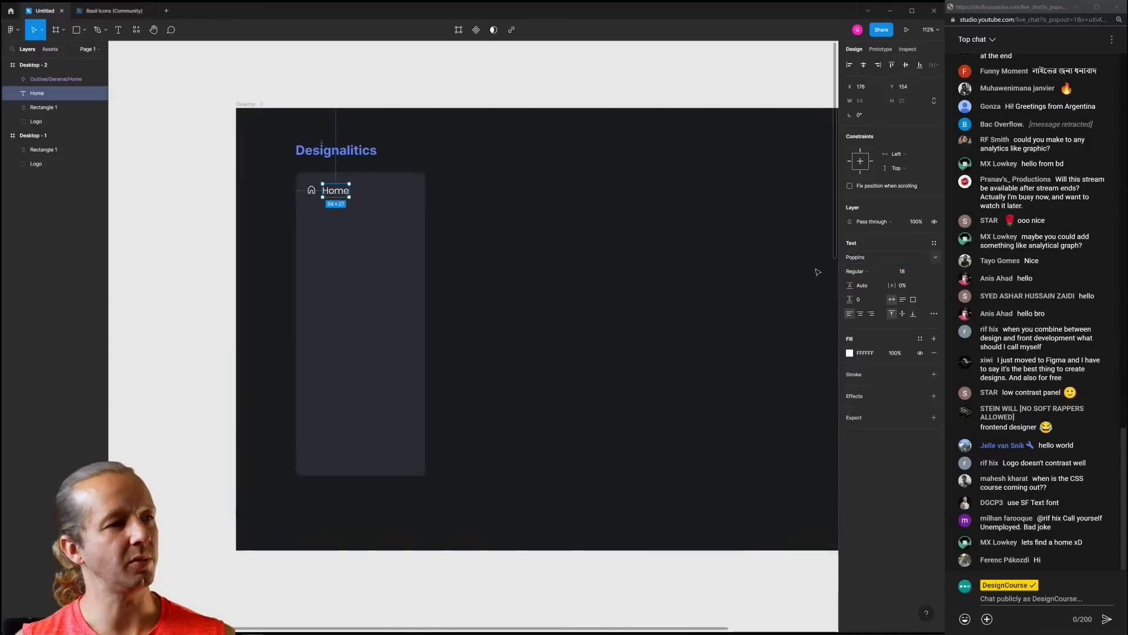
{"action": "left_click", "coordinate": [633, 298]}
{"action": "key", "text": "ctrl+z"}
{"action": "key", "text": "ctrl+z"}
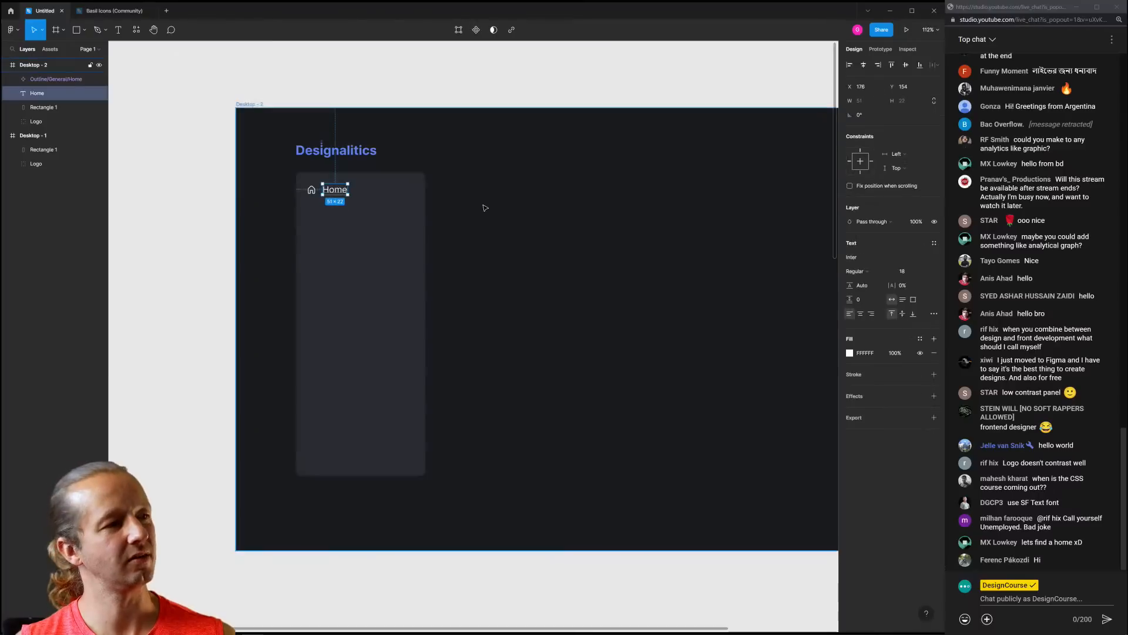
{"action": "left_click", "coordinate": [524, 213]}
Select the house icon together with the Home label
{"action": "left_click", "coordinate": [333, 190]}
{"action": "scroll", "coordinate": [270, 194], "scroll_direction": "up", "scroll_amount": 5}
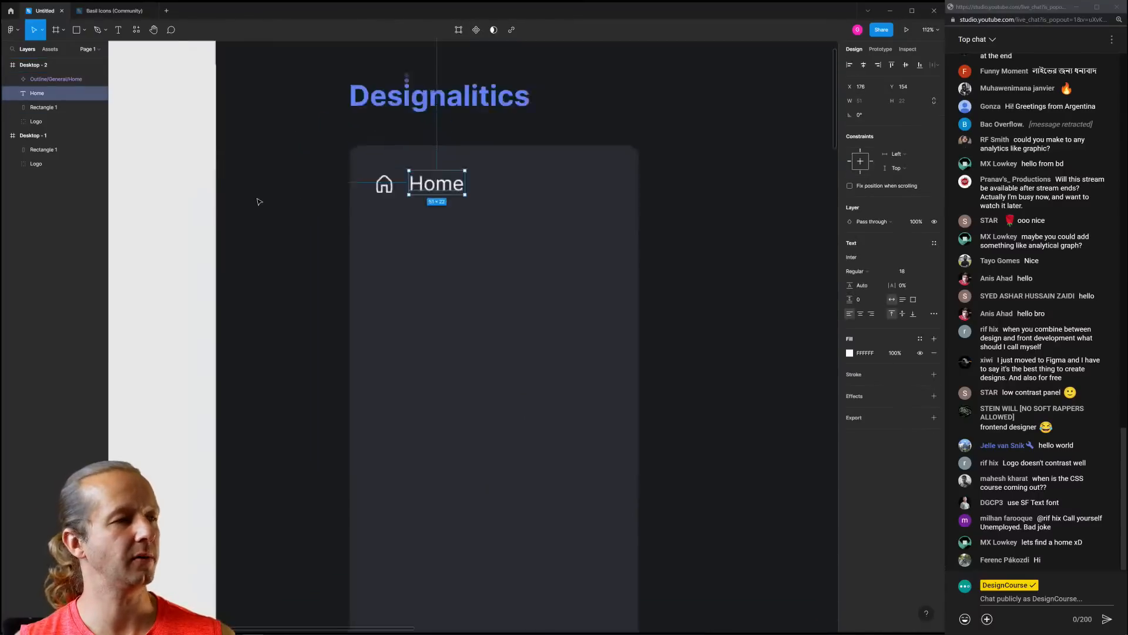
{"action": "left_click", "coordinate": [308, 193]}
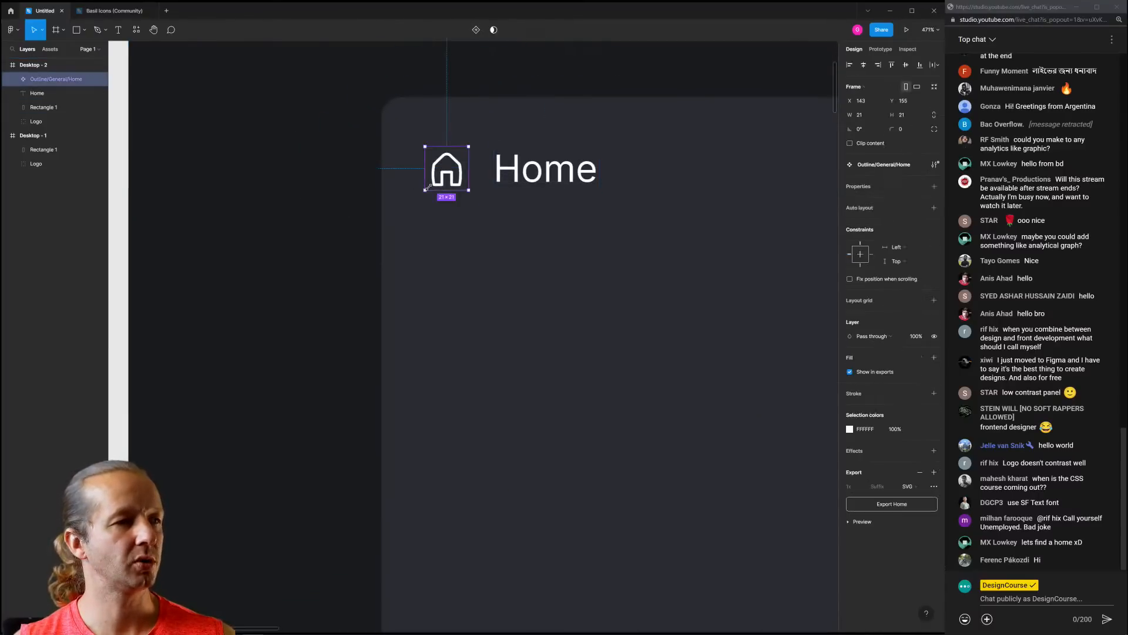
{"action": "left_click", "coordinate": [308, 191]}
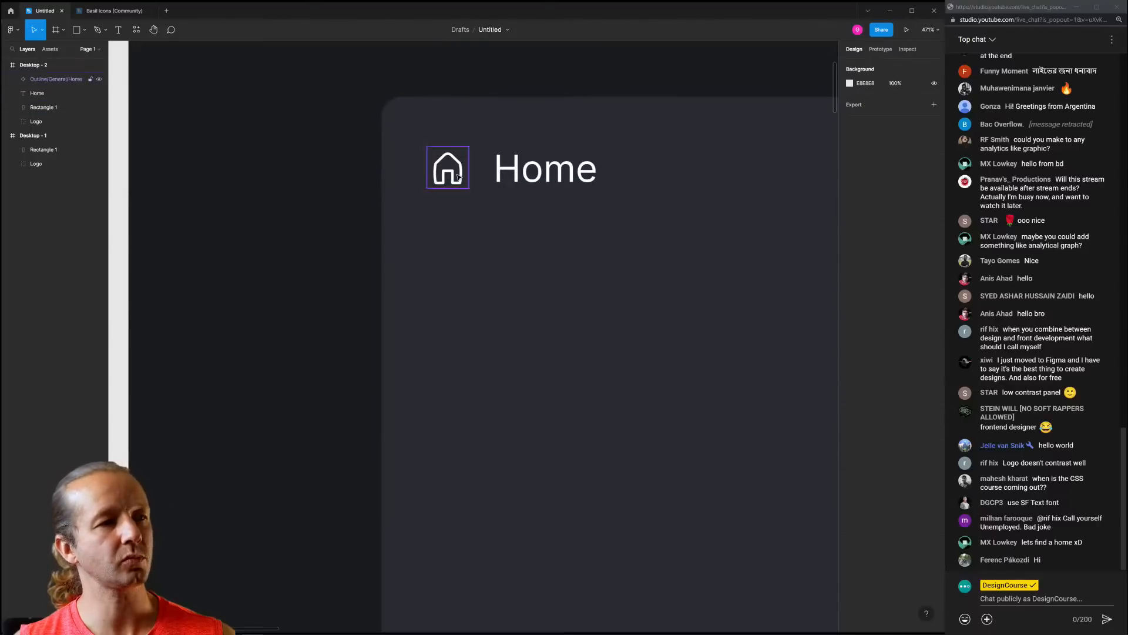
{"action": "left_click", "coordinate": [458, 176]}
{"action": "left_click", "coordinate": [548, 175], "text": "shift"}
{"action": "scroll", "coordinate": [569, 181], "scroll_direction": "down", "scroll_amount": 5}
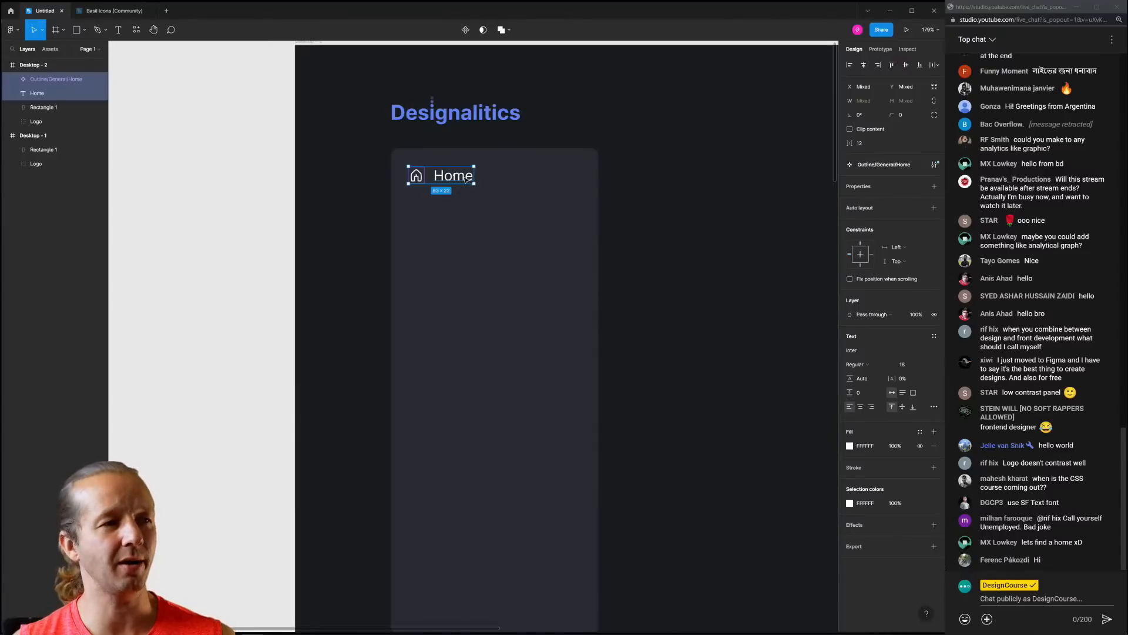
Duplicate the Home nav item and place the copy just below it
{"action": "key", "text": "ctrl+d"}
{"action": "left_click_drag", "start_coordinate": [466, 179], "coordinate": [471, 210]}
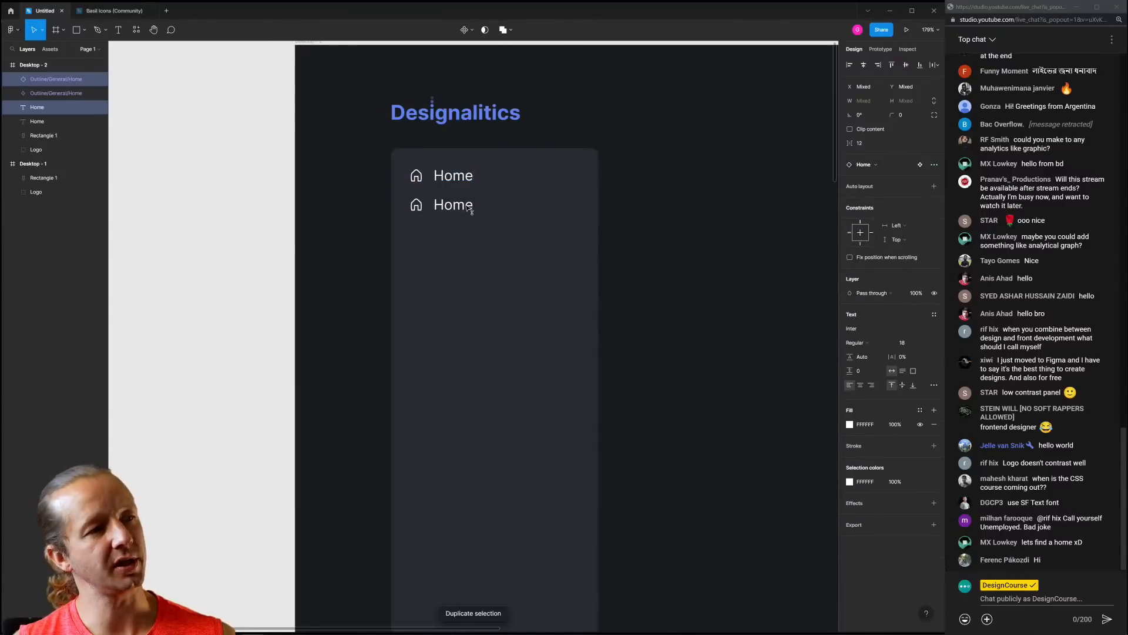
{"action": "left_click", "coordinate": [412, 215]}
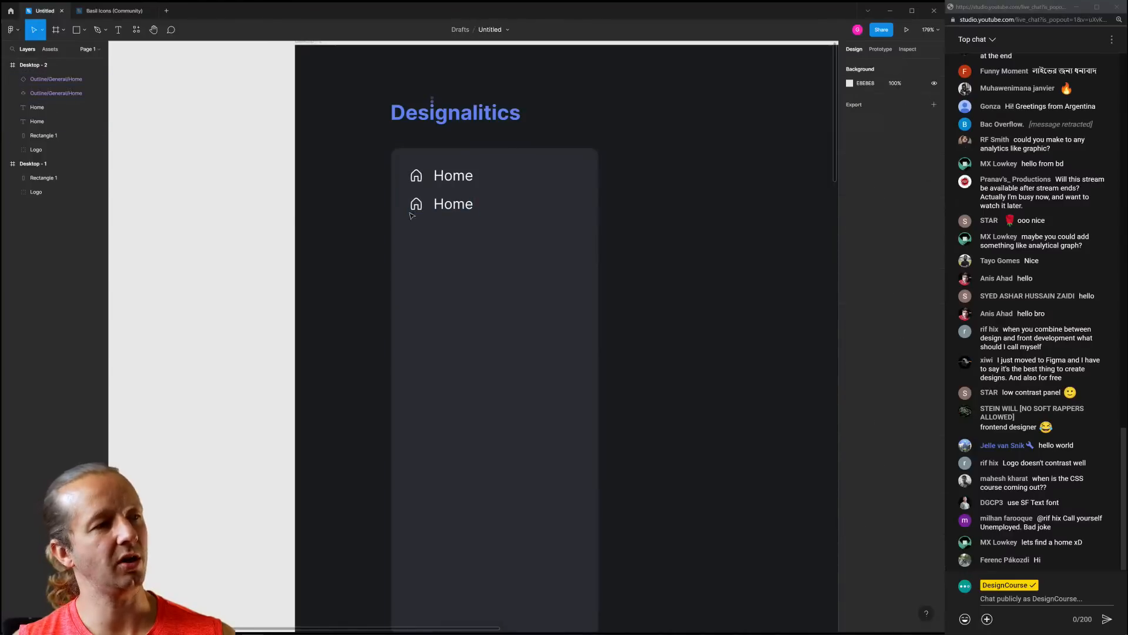
{"action": "left_click", "coordinate": [461, 205]}
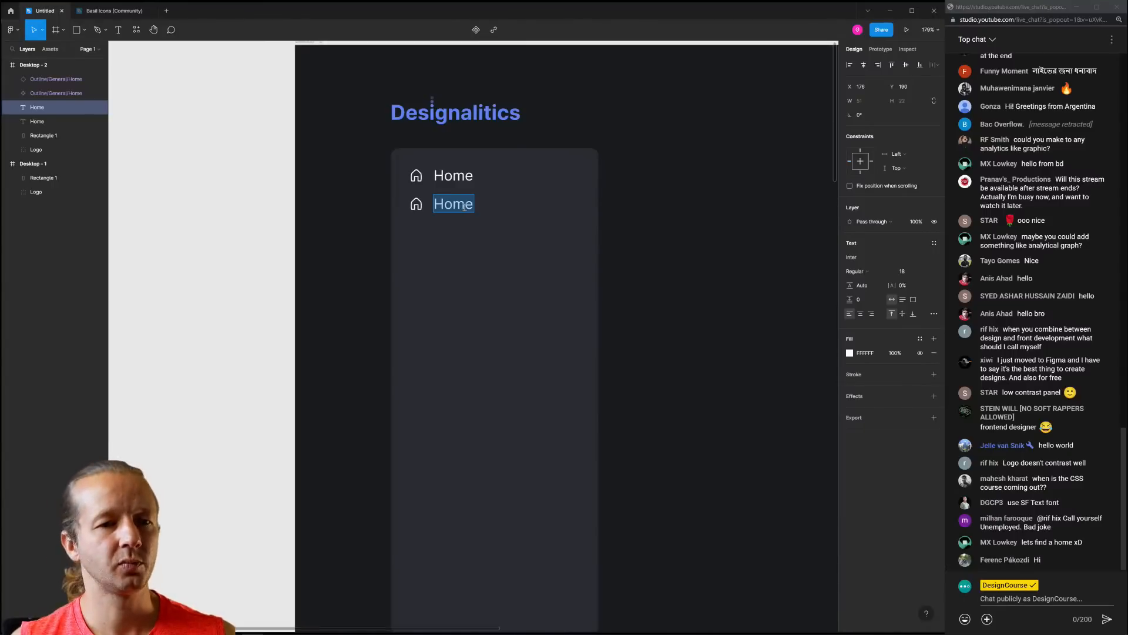
Change the upper Home label's font to SF Mono
{"action": "left_click", "coordinate": [453, 175]}
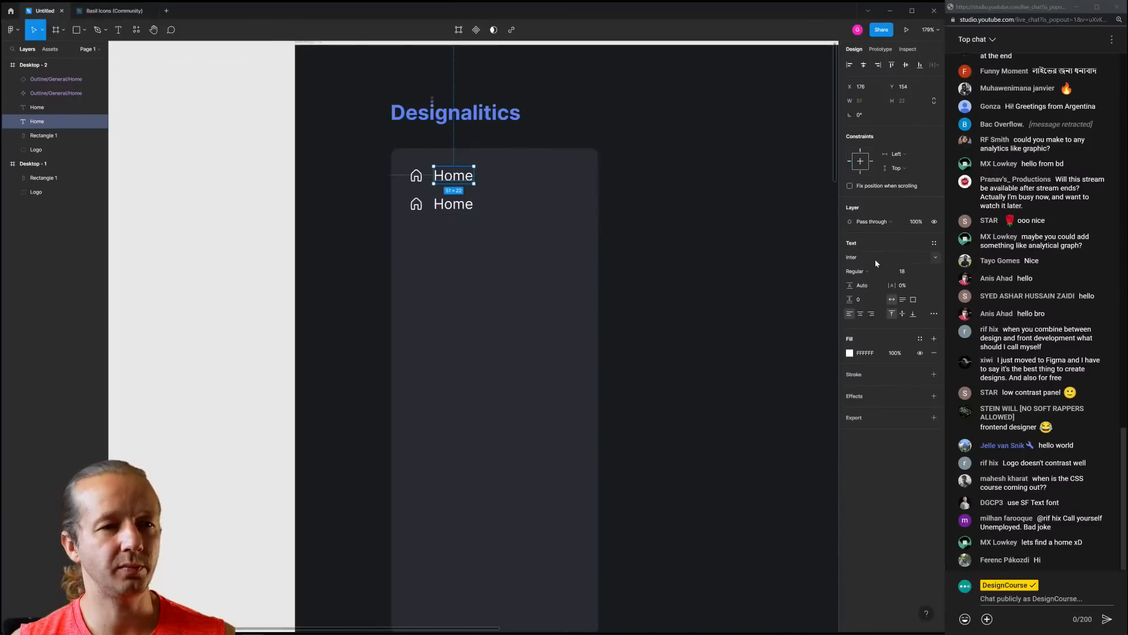
{"action": "left_click", "coordinate": [875, 257]}
{"action": "type", "text": "SF text"}
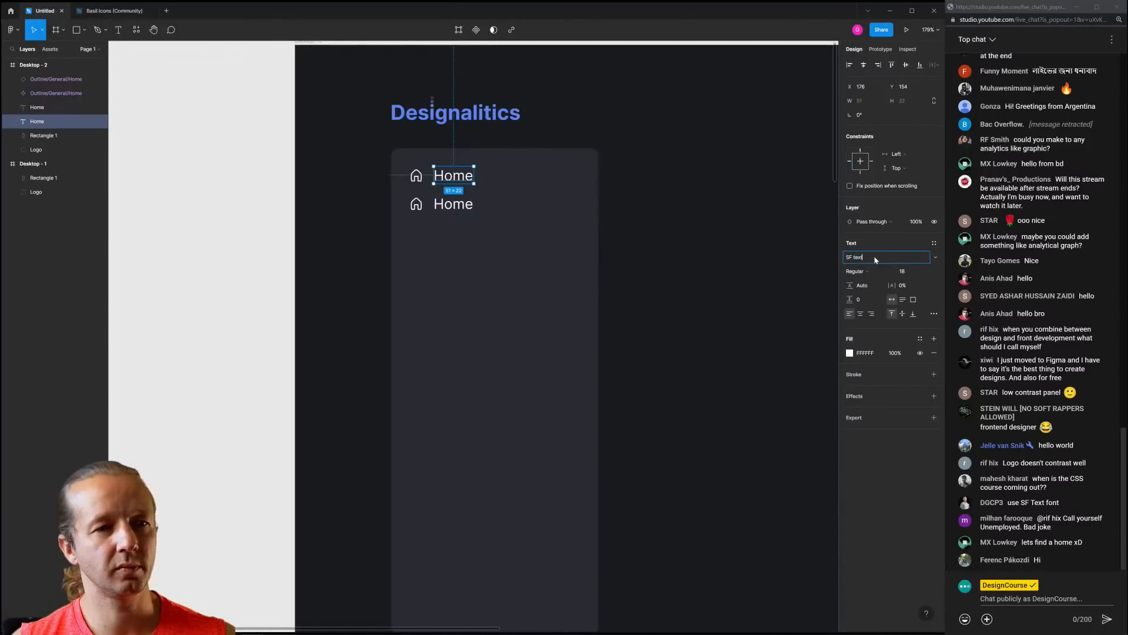
{"action": "key", "text": "Escape"}
{"action": "left_click", "coordinate": [623, 206]}
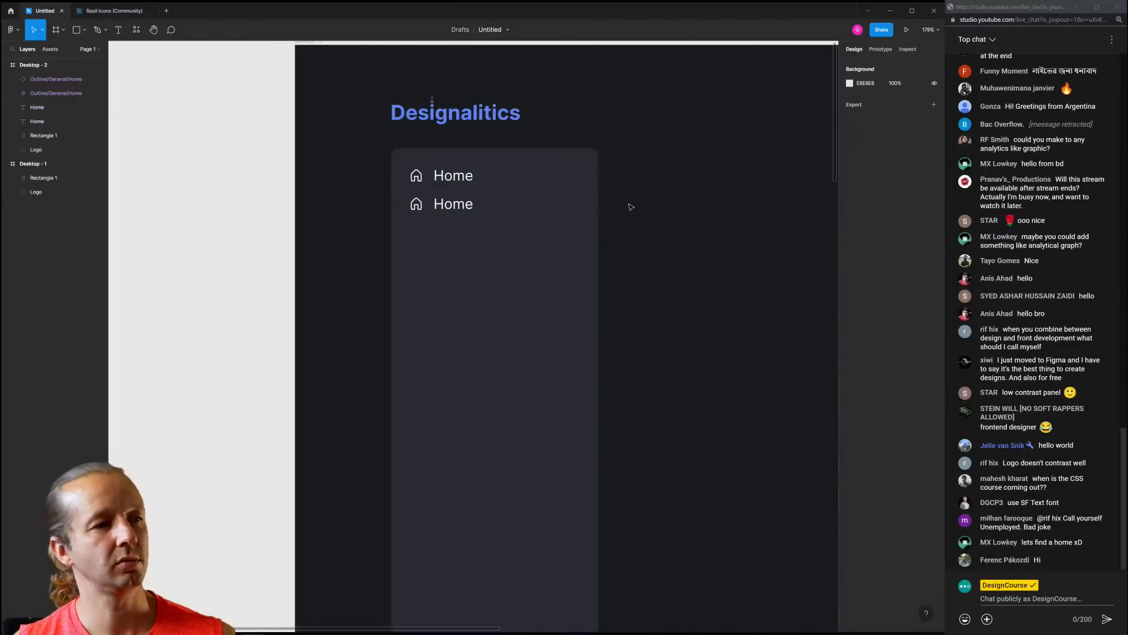
{"action": "left_click", "coordinate": [452, 178]}
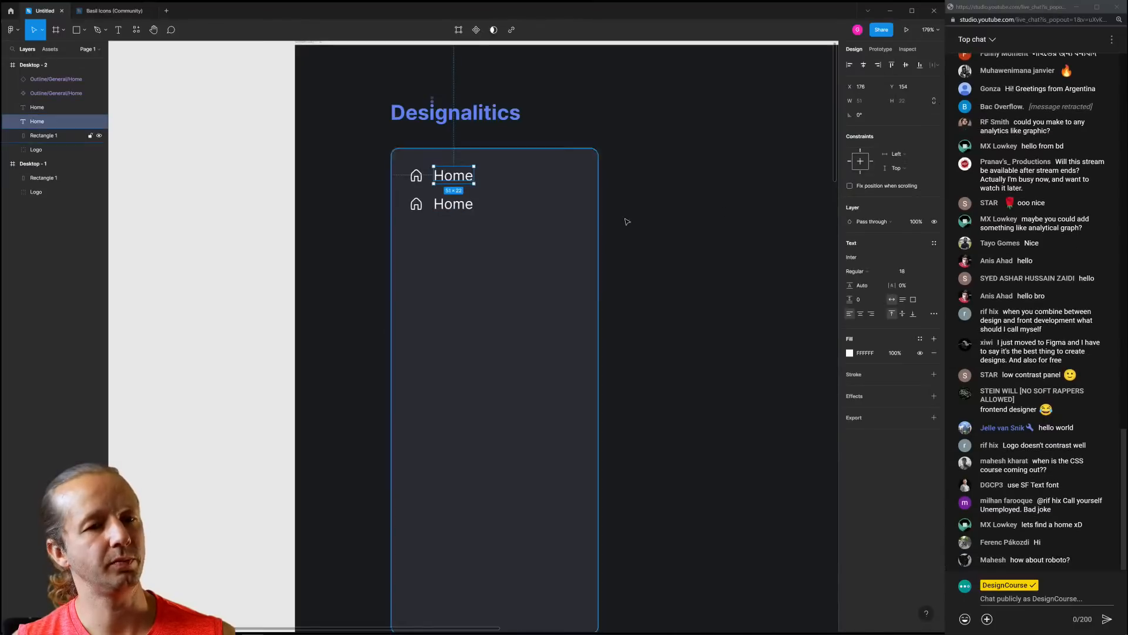
{"action": "left_click", "coordinate": [876, 259]}
{"action": "type", "text": "SF Mono"}
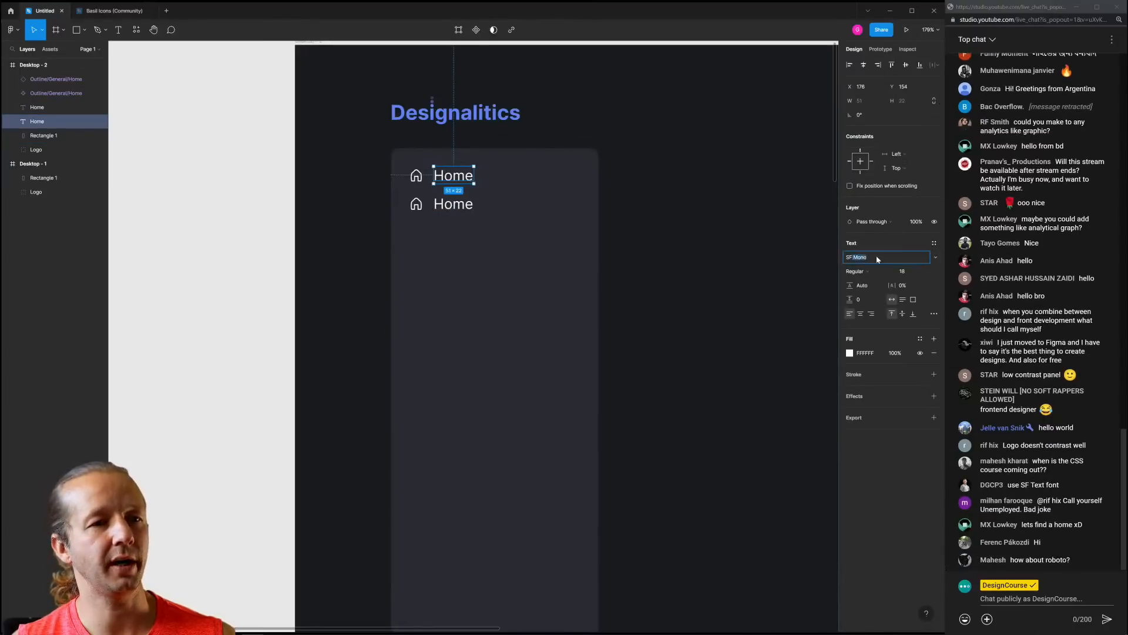
{"action": "key", "text": "Return"}
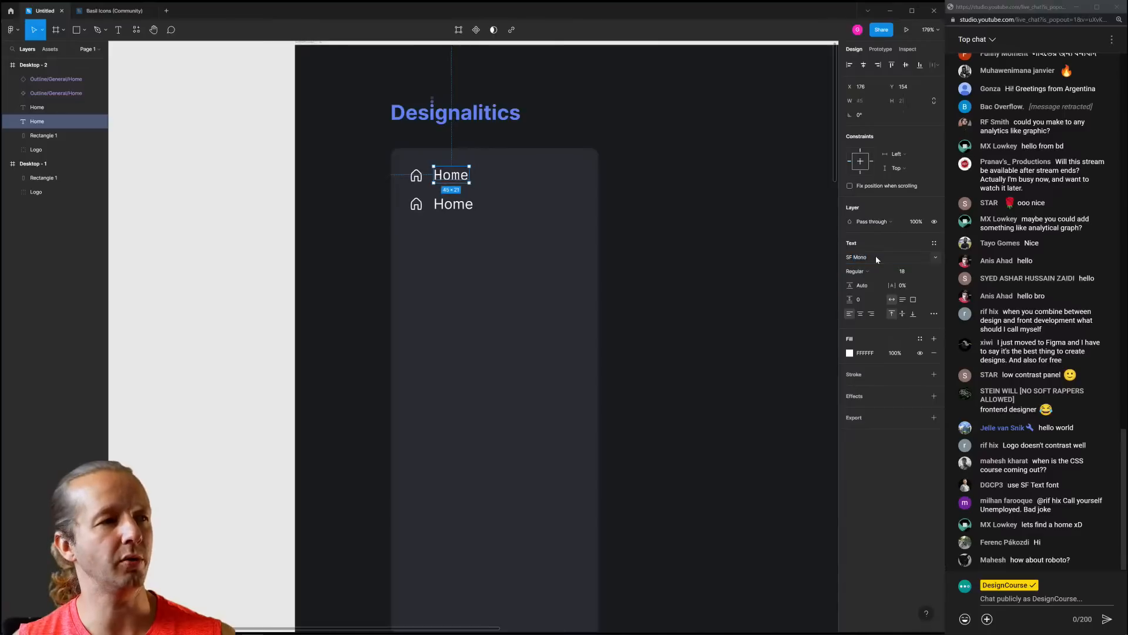
{"action": "left_click", "coordinate": [698, 238]}
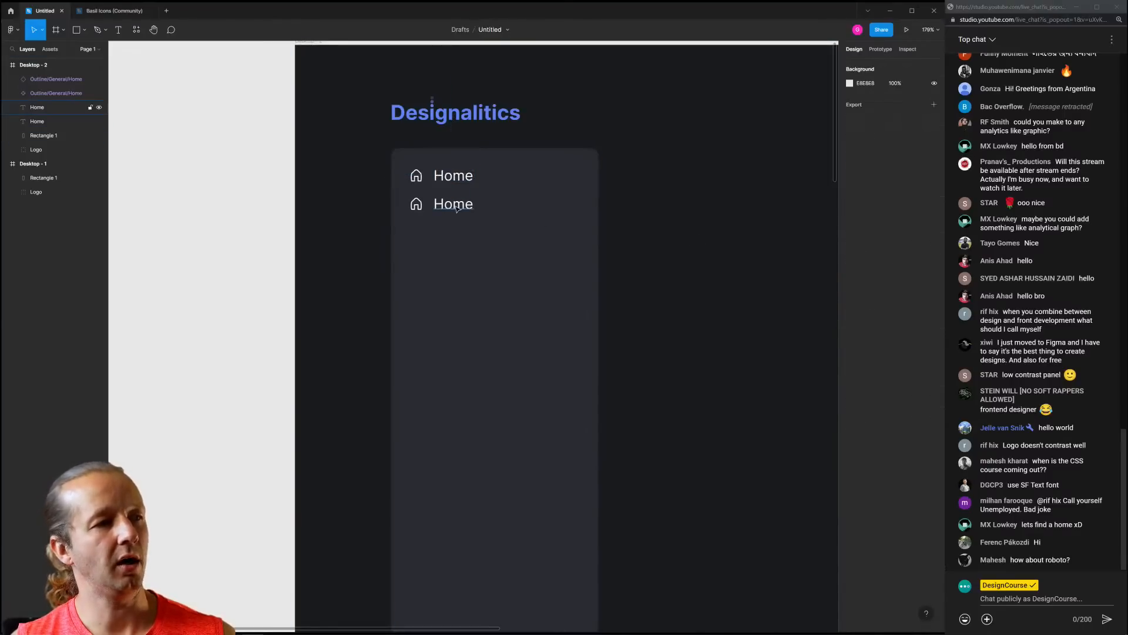
Rename the lower copied label to 'Account'
{"action": "double_click", "coordinate": [456, 204]}
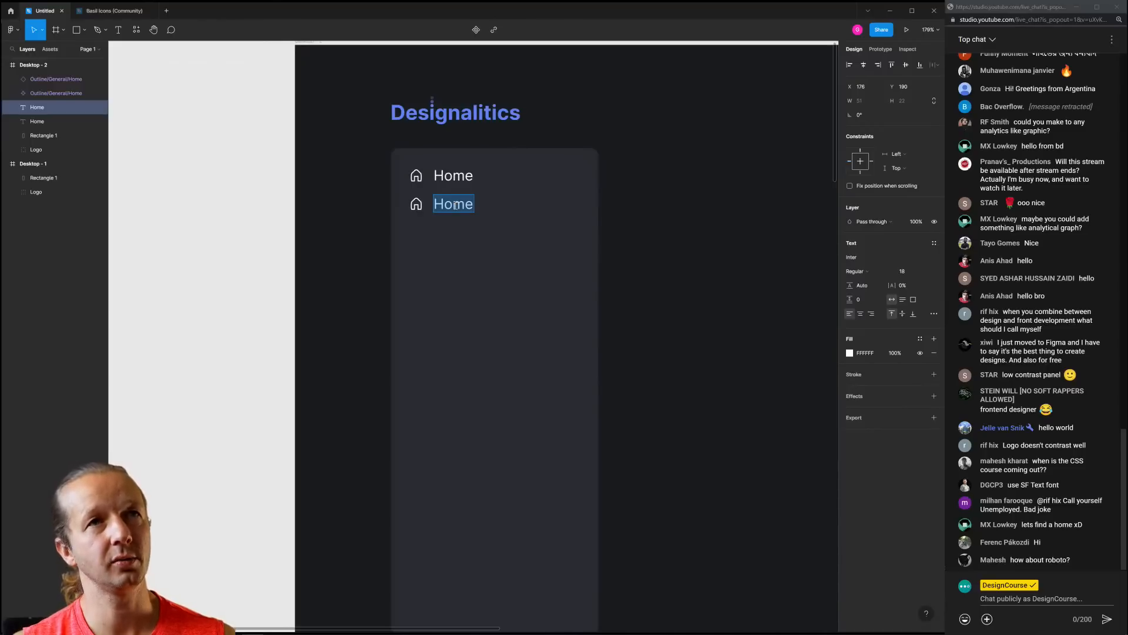
{"action": "type", "text": "Account"}
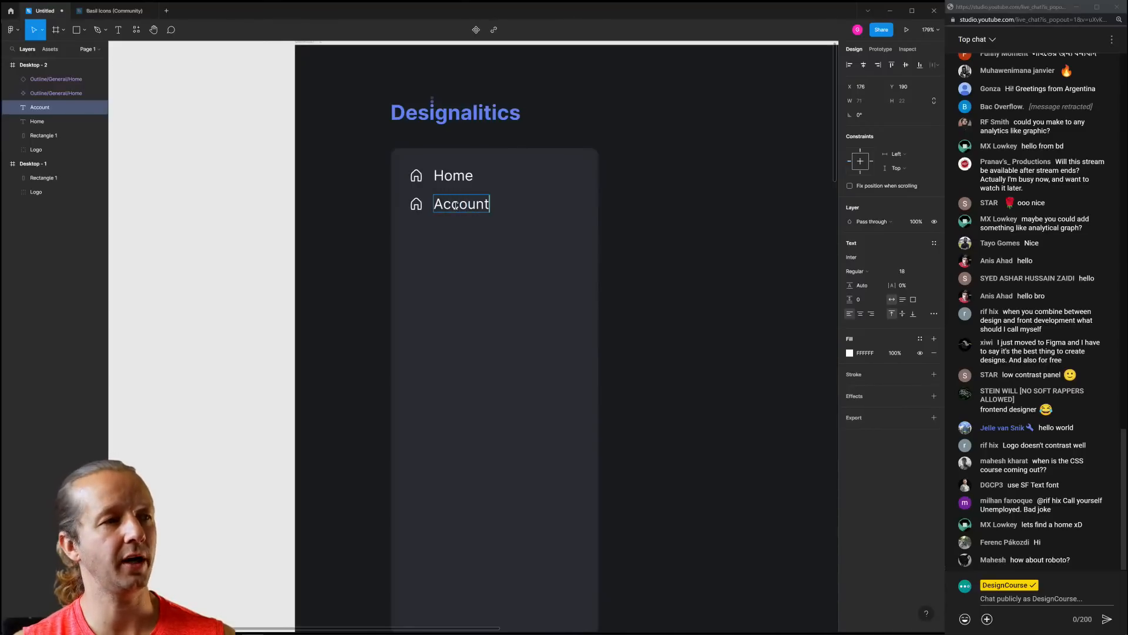
{"action": "left_click", "coordinate": [161, 135]}
Switch to the Basil Icons file and scroll through the icon sheet
{"action": "left_click", "coordinate": [115, 10]}
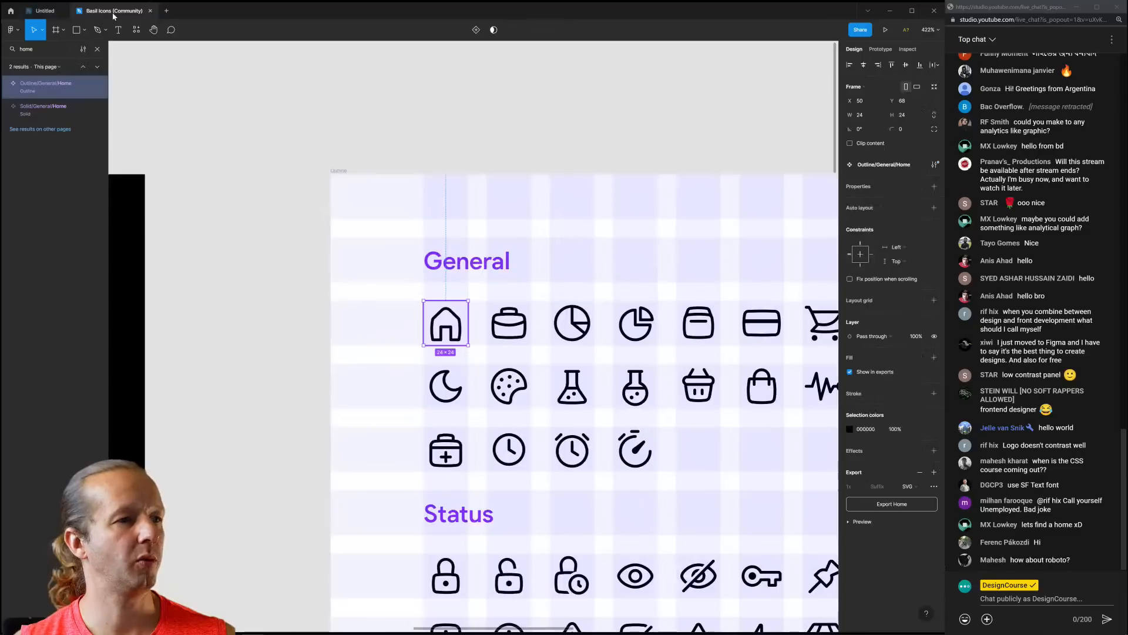
{"action": "scroll", "coordinate": [637, 222], "scroll_direction": "down", "scroll_amount": 3}
{"action": "scroll", "coordinate": [588, 226], "scroll_direction": "right", "scroll_amount": 3}
{"action": "scroll", "coordinate": [550, 233], "scroll_direction": "down", "scroll_amount": 5}
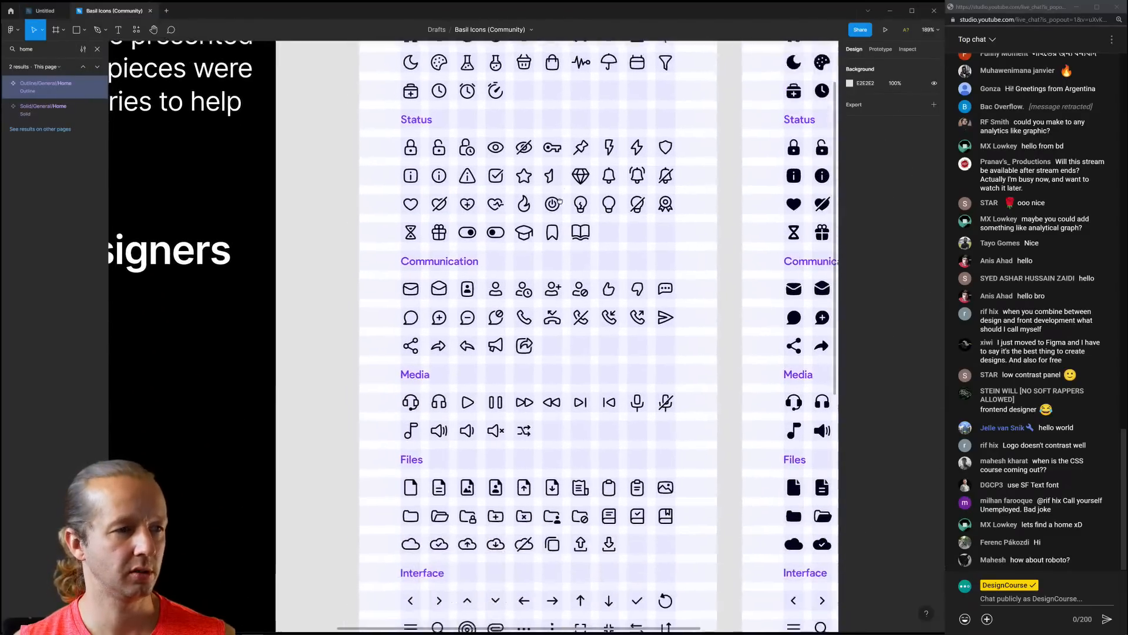
Browse the Basil icon sheet and inspect the outline User icon
{"action": "scroll", "coordinate": [550, 232], "scroll_direction": "down", "scroll_amount": 3}
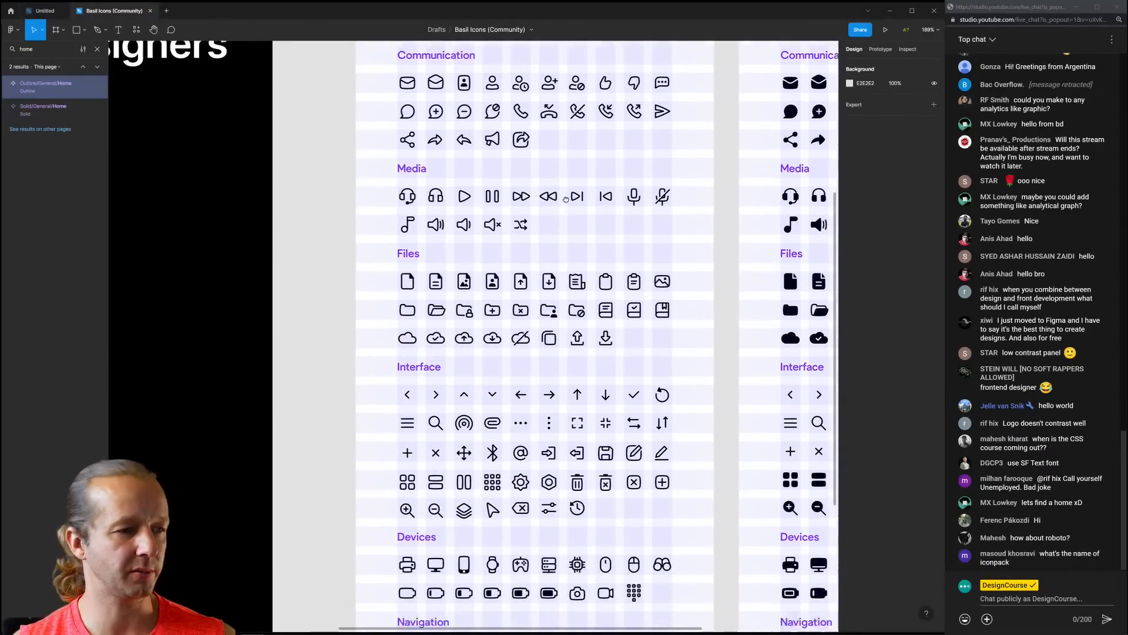
{"action": "scroll", "coordinate": [565, 161], "scroll_direction": "down", "scroll_amount": 3}
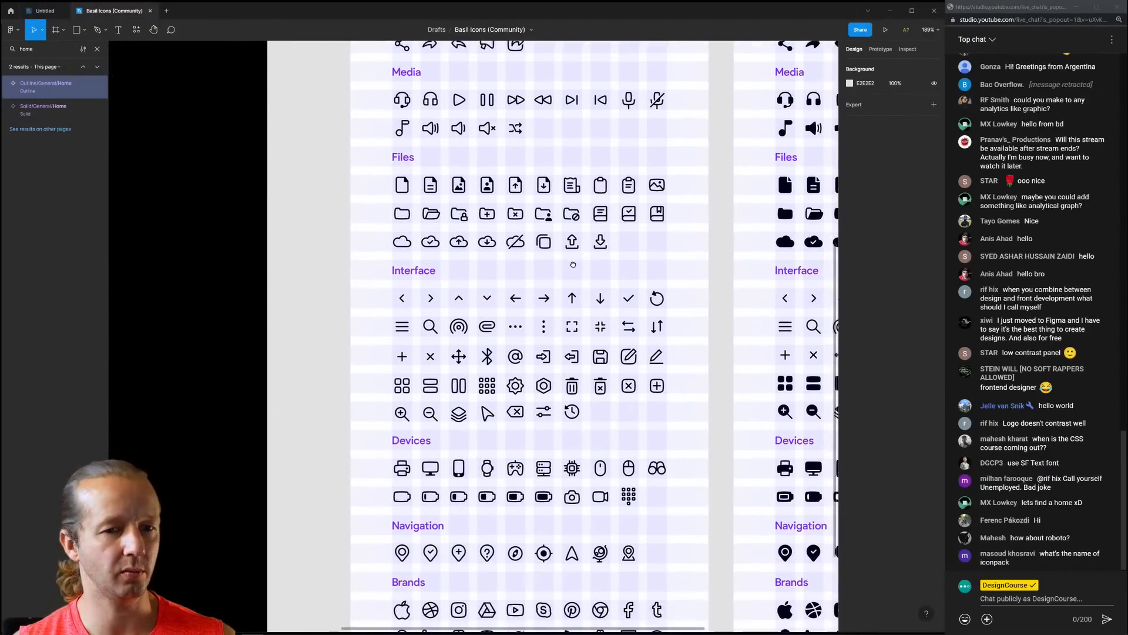
{"action": "scroll", "coordinate": [573, 162], "scroll_direction": "right", "scroll_amount": 2}
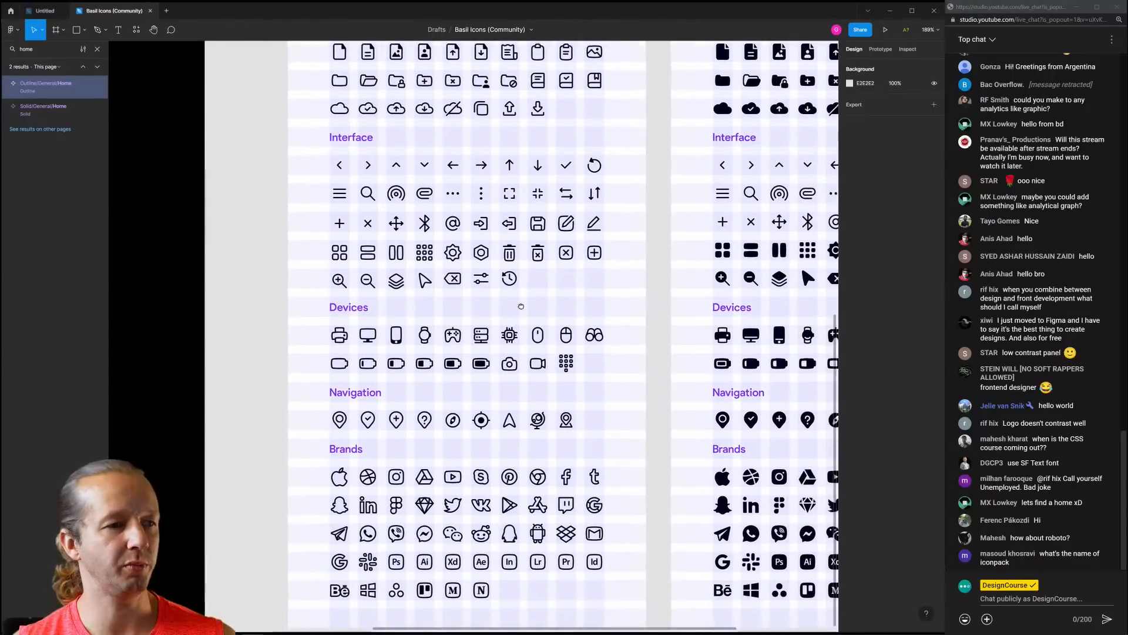
{"action": "scroll", "coordinate": [541, 272], "scroll_direction": "down", "scroll_amount": 2}
{"action": "scroll", "coordinate": [541, 273], "scroll_direction": "up", "scroll_amount": 8}
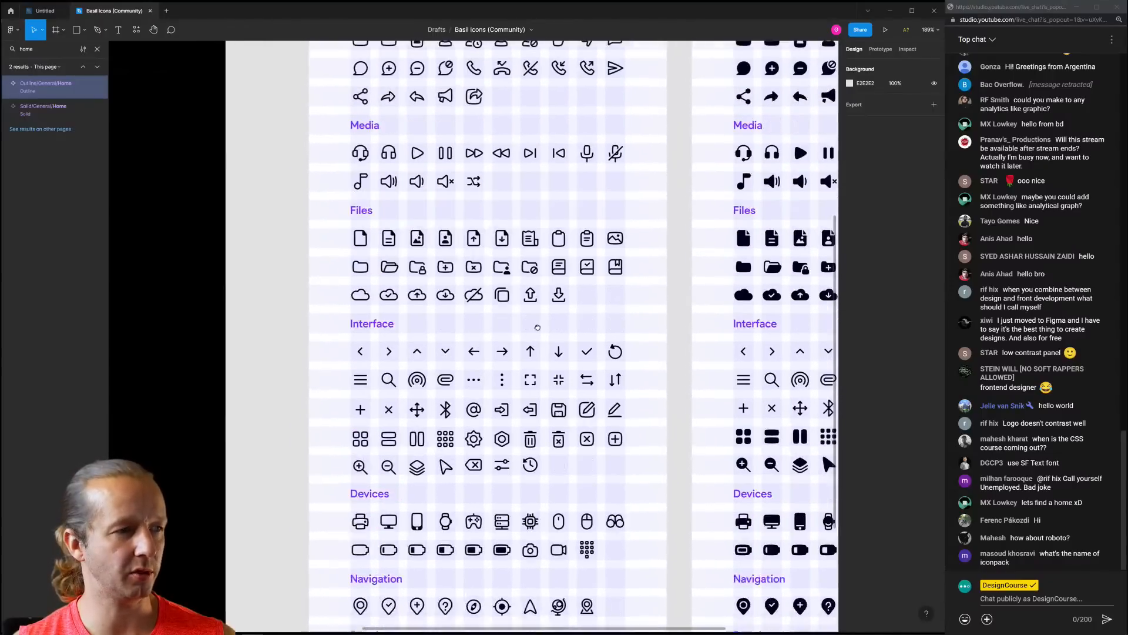
{"action": "scroll", "coordinate": [520, 335], "scroll_direction": "up", "scroll_amount": 1}
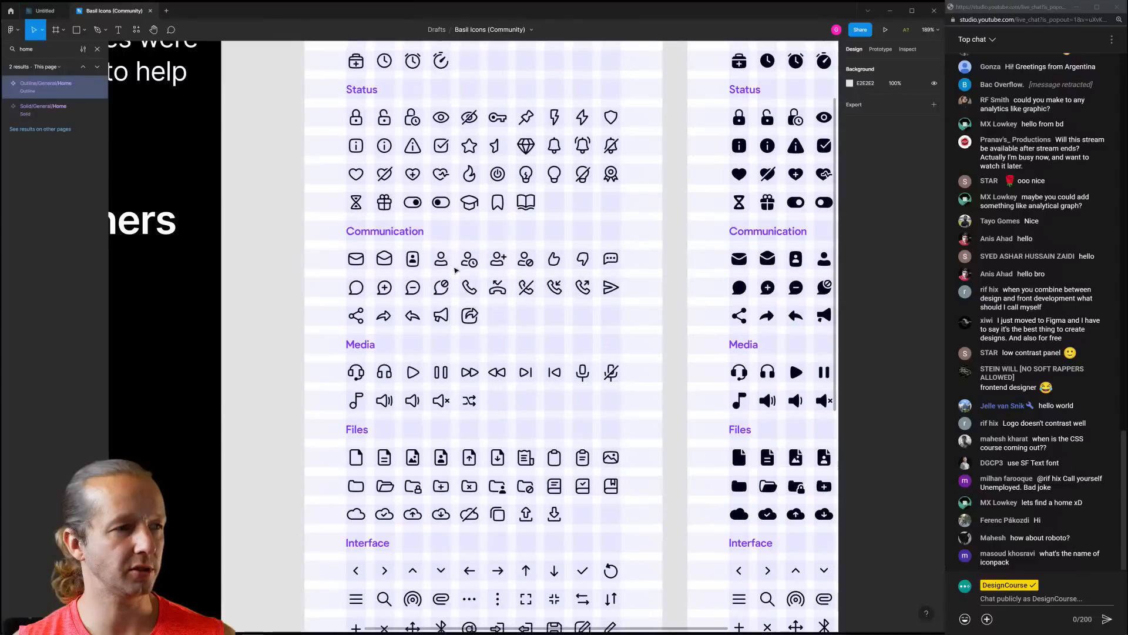
{"action": "left_click", "coordinate": [447, 261]}
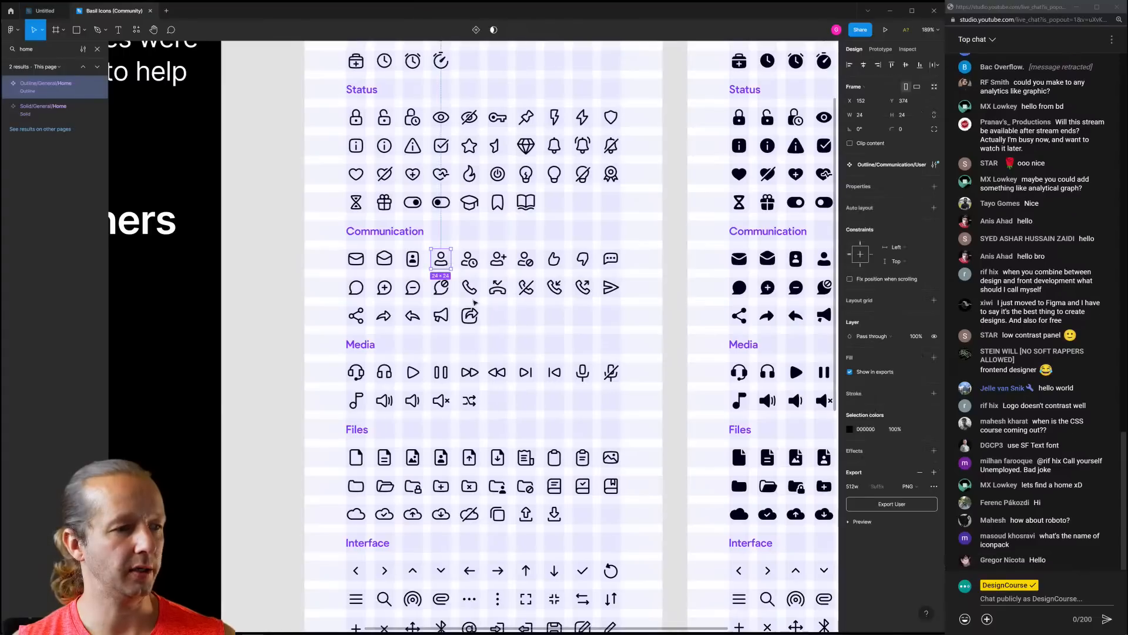
{"action": "scroll", "coordinate": [474, 302], "scroll_direction": "down", "scroll_amount": 4}
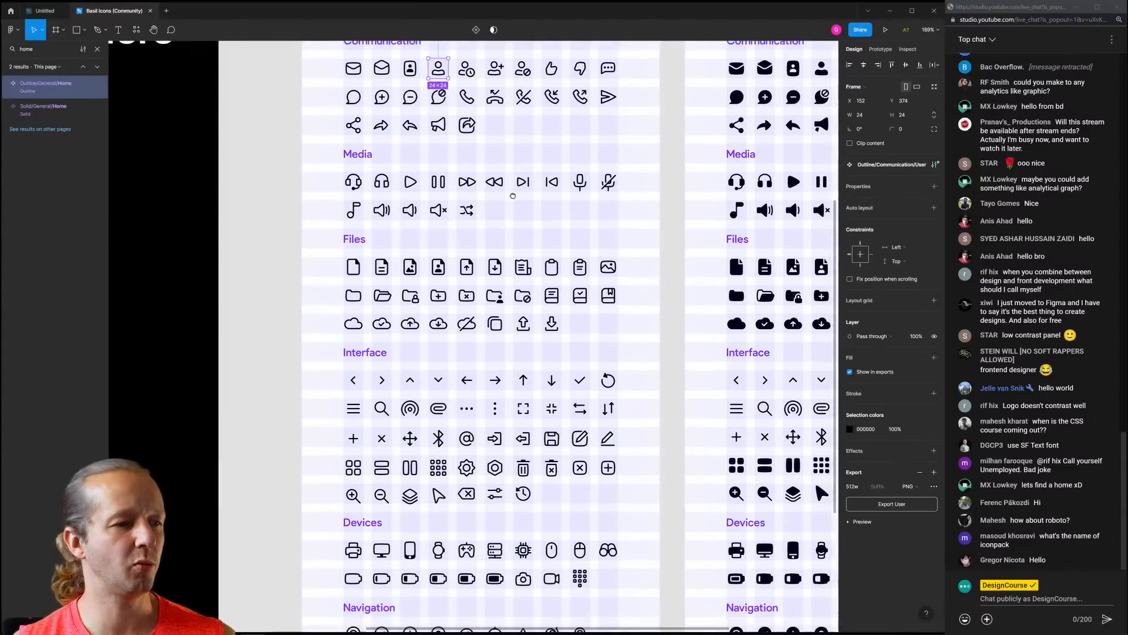
{"action": "left_click", "coordinate": [545, 287]}
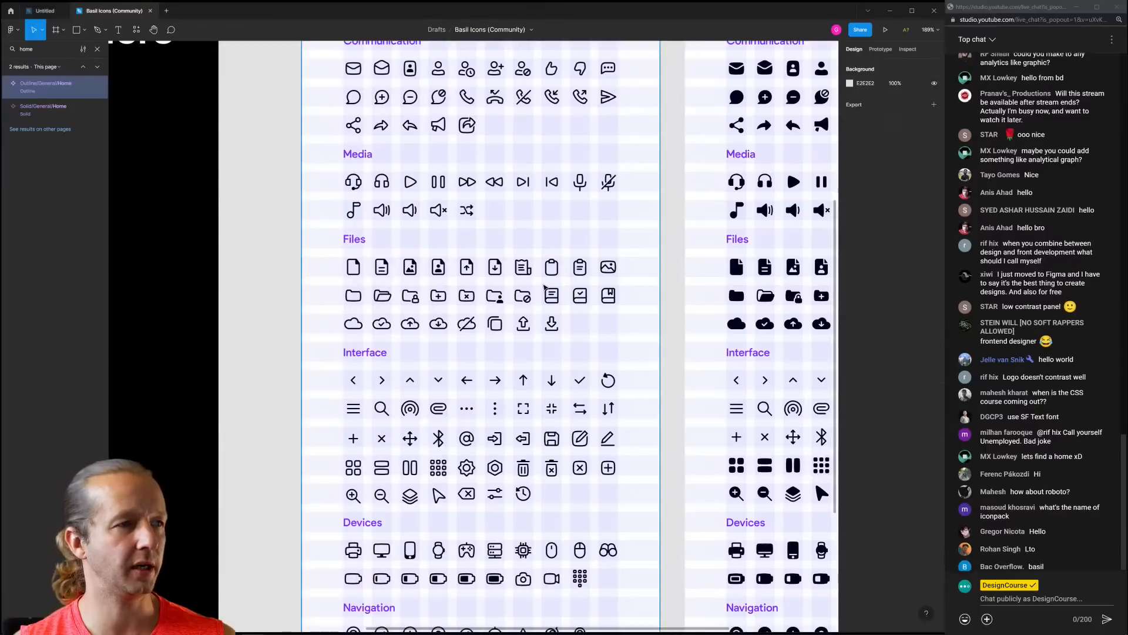
Replace the layer search with 'selttings' to find the Settings icons
{"action": "key", "text": "ctrl+a"}
{"action": "type", "text": "s"}
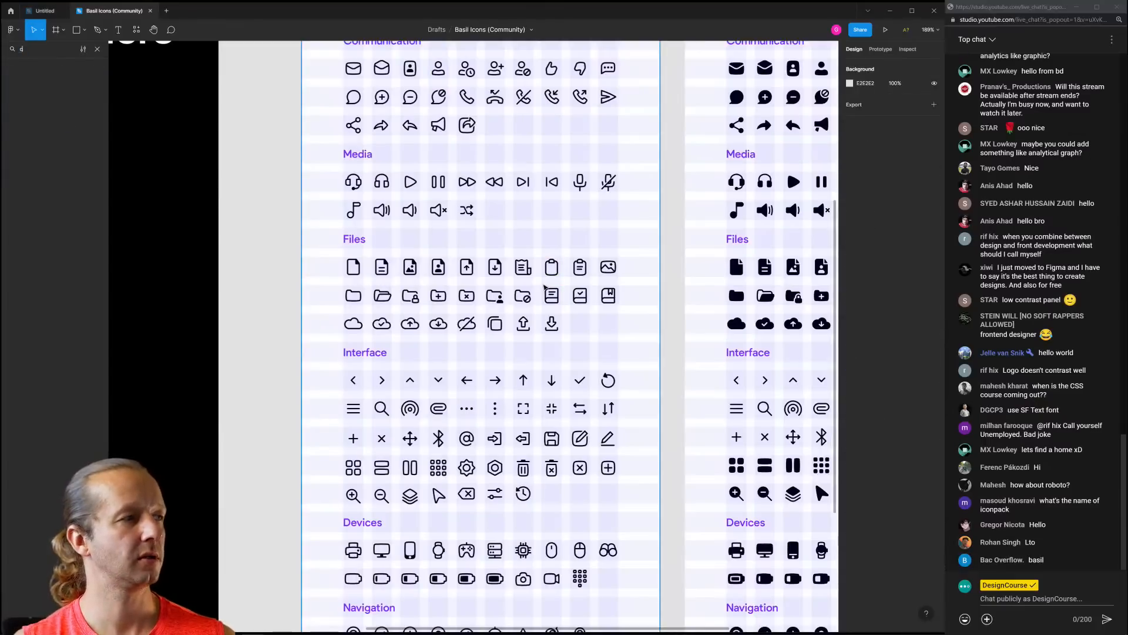
{"action": "type", "text": "elttings"}
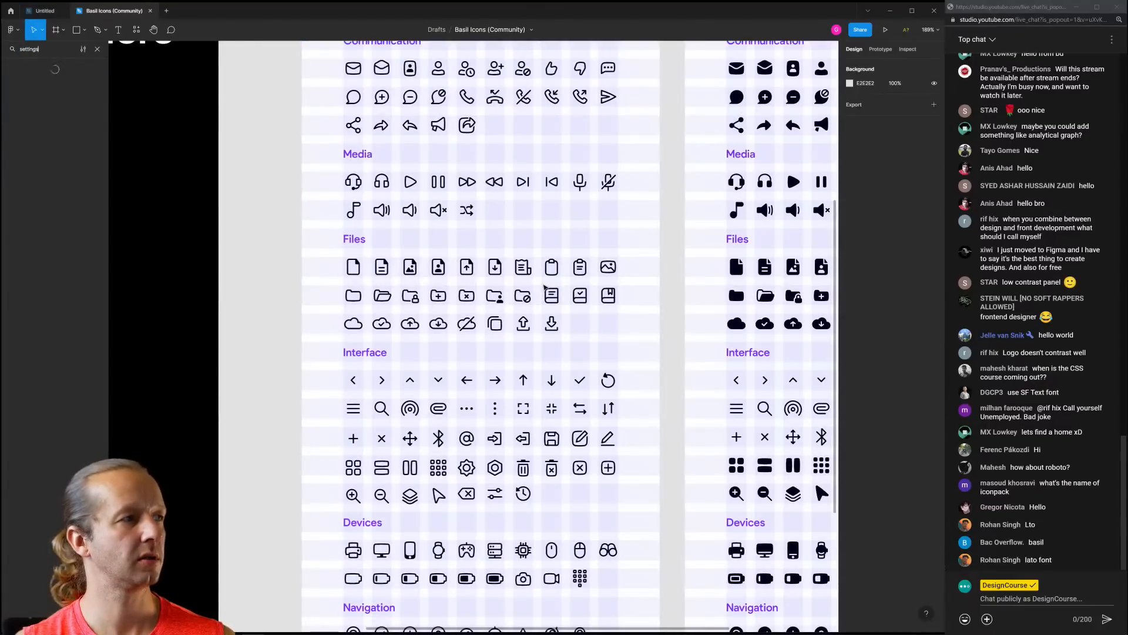
{"action": "scroll", "coordinate": [388, 370], "scroll_direction": "up", "scroll_amount": 5, "text": "ctrl"}
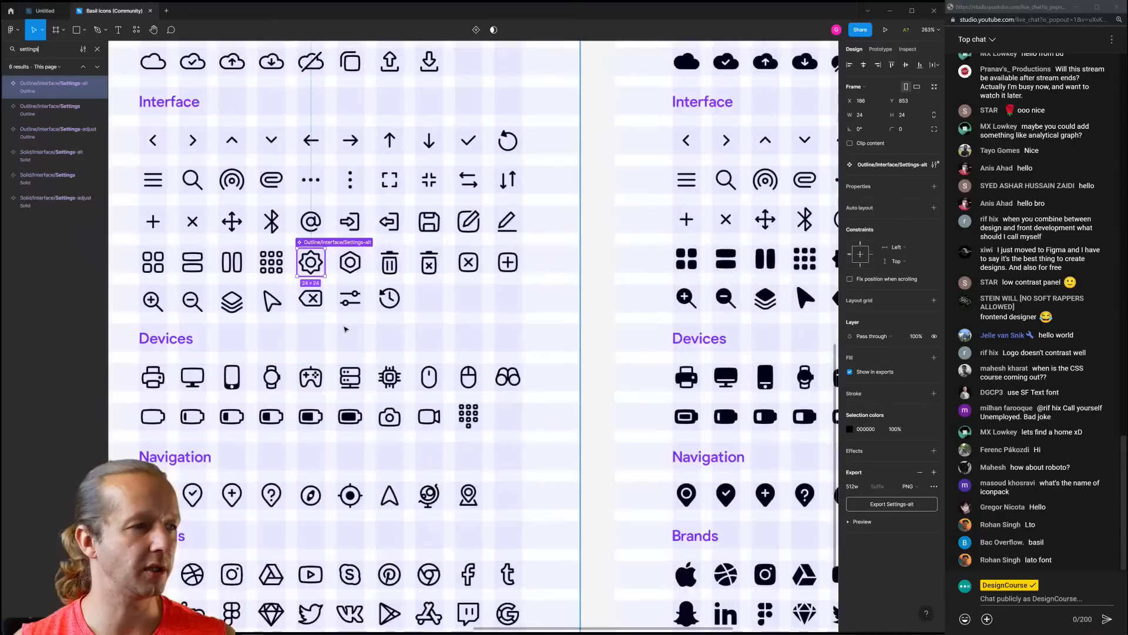
Paste the Settings-alt icon into the dashboard, resize it to 20×20 and make it white
{"action": "left_click", "coordinate": [51, 14]}
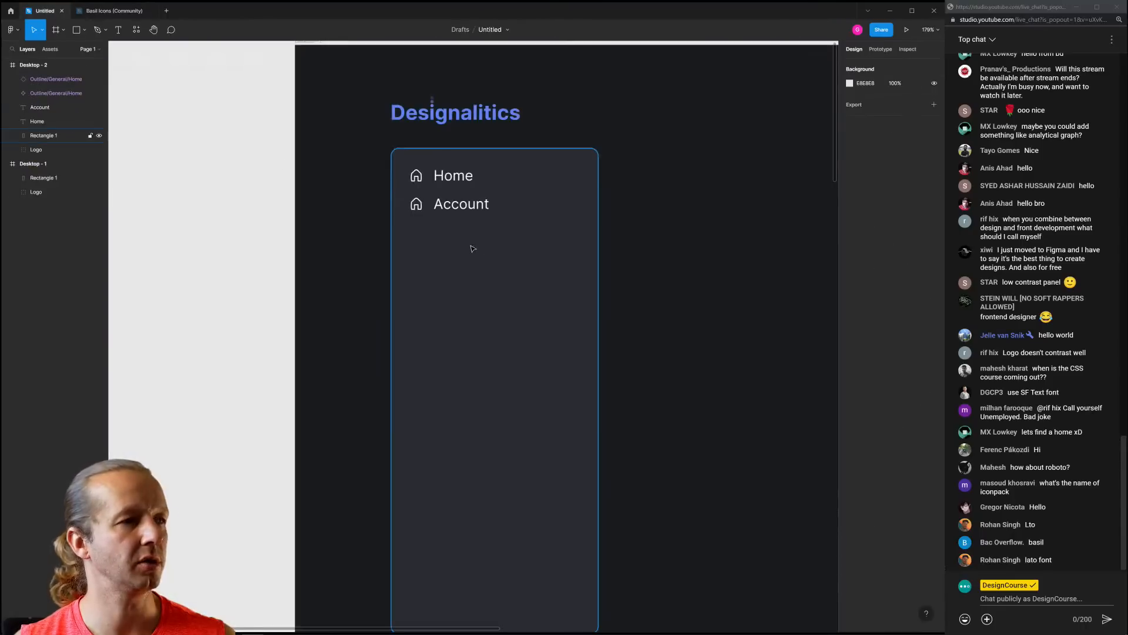
{"action": "key", "text": "ctrl+v"}
{"action": "left_click", "coordinate": [418, 207]}
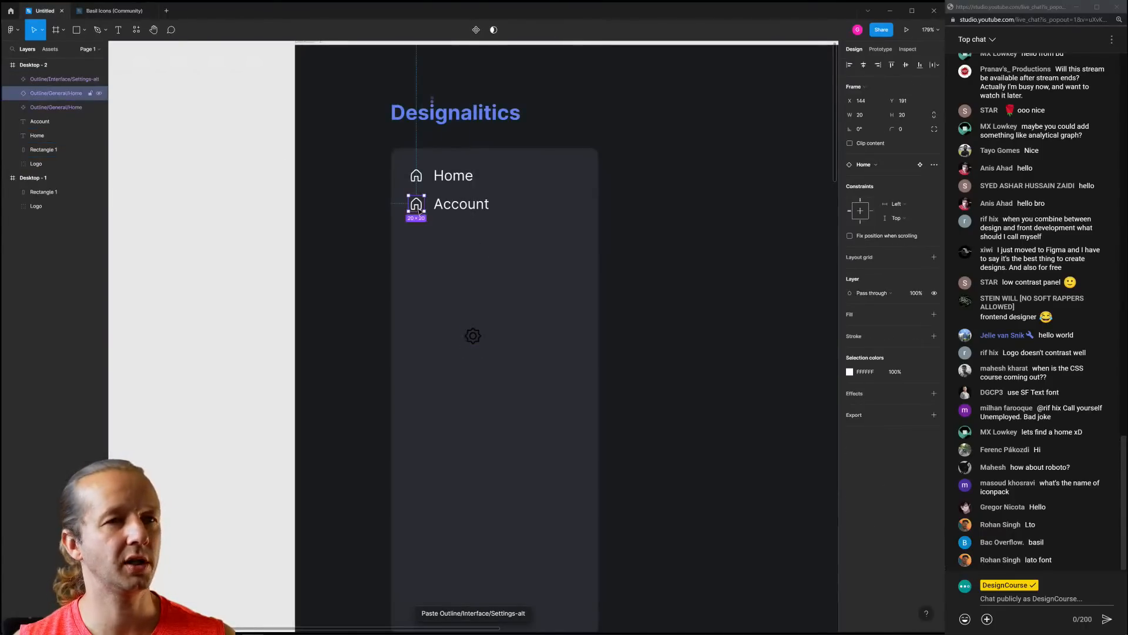
{"action": "left_click", "coordinate": [471, 334]}
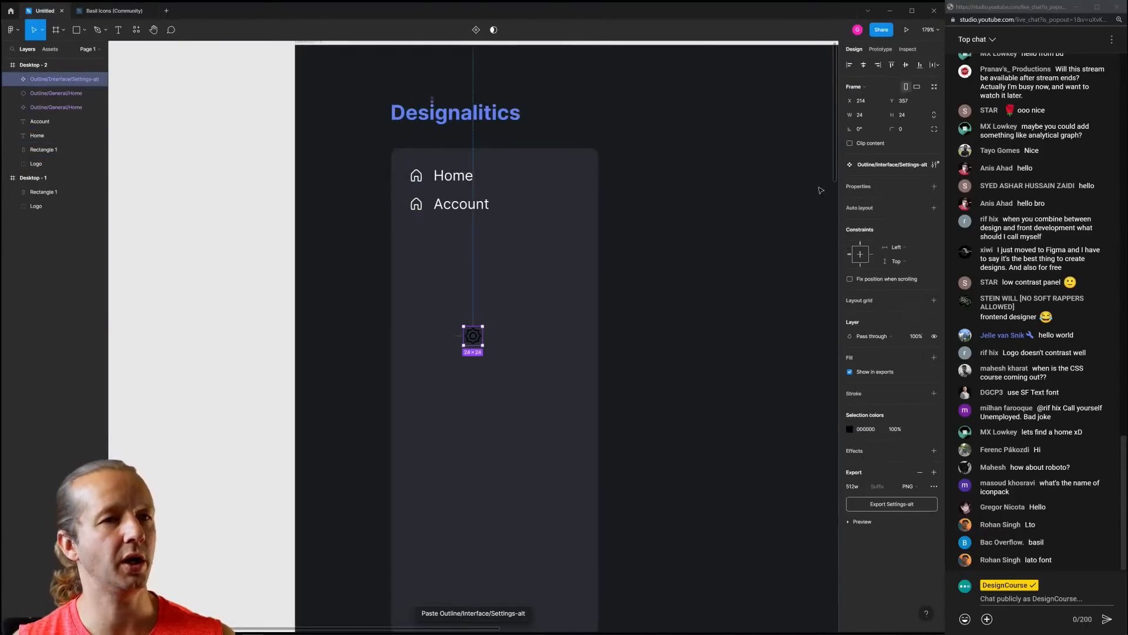
{"action": "left_click", "coordinate": [866, 116]}
{"action": "key", "text": "Return"}
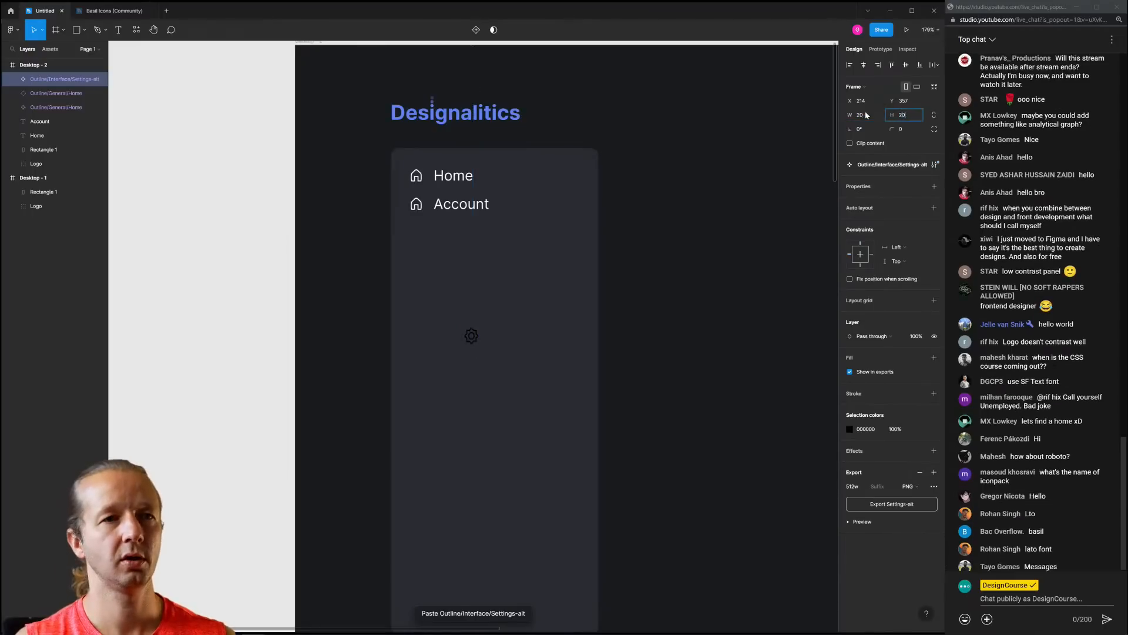
{"action": "left_click", "coordinate": [850, 430]}
{"action": "left_click_drag", "start_coordinate": [804, 458], "coordinate": [733, 410]}
{"action": "left_click", "coordinate": [658, 374]}
Move the gear icon beside Account, replacing the duplicate house icon there
{"action": "left_click_drag", "start_coordinate": [476, 335], "coordinate": [416, 204]}
{"action": "left_click", "coordinate": [417, 203]}
{"action": "key", "text": "Delete"}
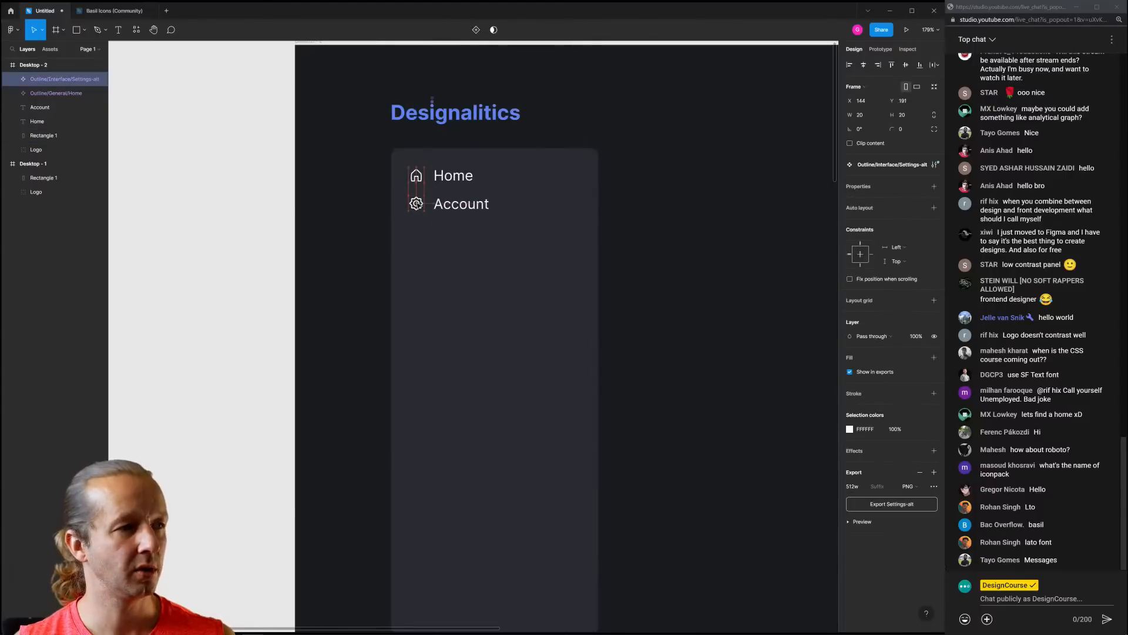
{"action": "left_click", "coordinate": [686, 222]}
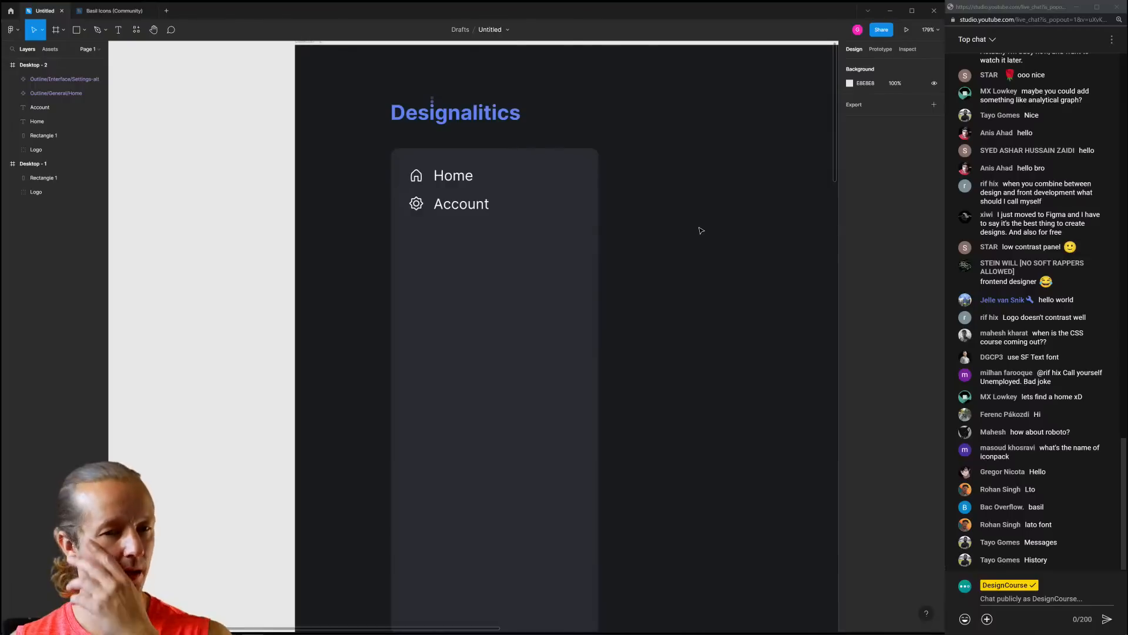
Duplicate the Account row into a new row and rename it 'Messages'
{"action": "left_click", "coordinate": [417, 204]}
{"action": "left_click", "coordinate": [467, 205]}
{"action": "left_click", "coordinate": [416, 204], "text": "shift"}
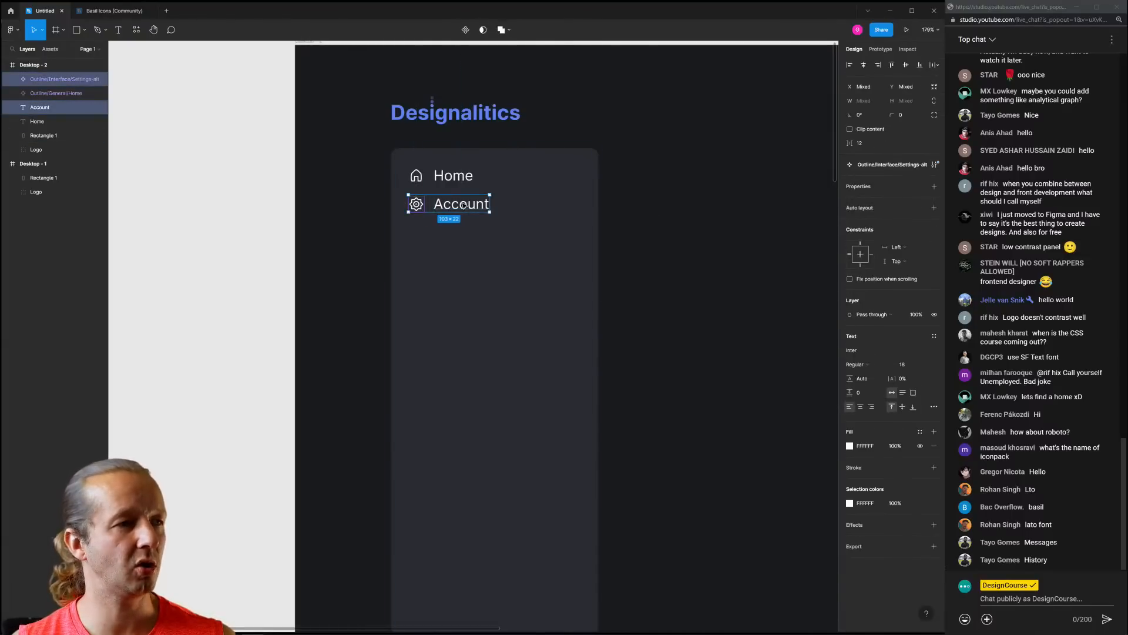
{"action": "key", "text": "ctrl+d"}
{"action": "left_click_drag", "start_coordinate": [467, 207], "coordinate": [467, 236]}
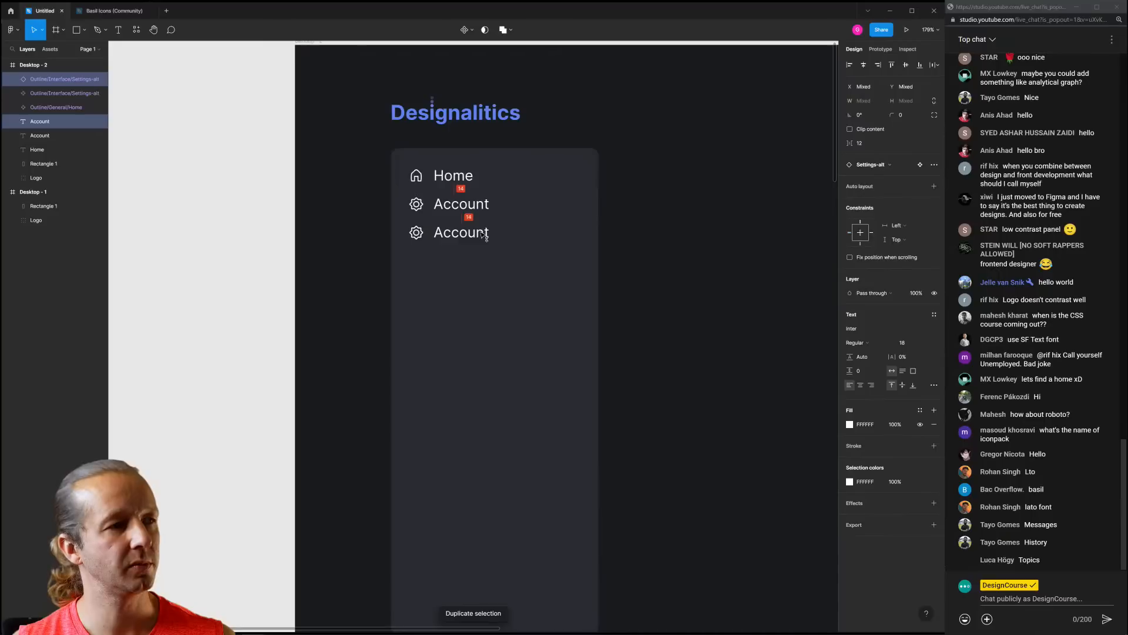
{"action": "double_click", "coordinate": [470, 209]}
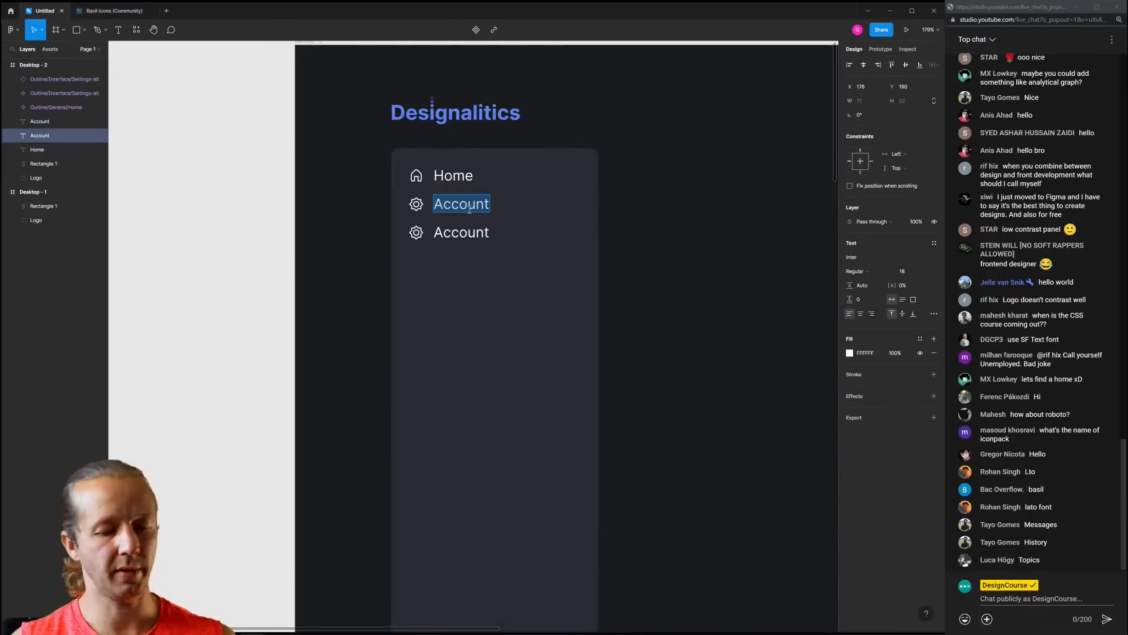
{"action": "type", "text": "Messages"}
{"action": "left_click", "coordinate": [517, 211]}
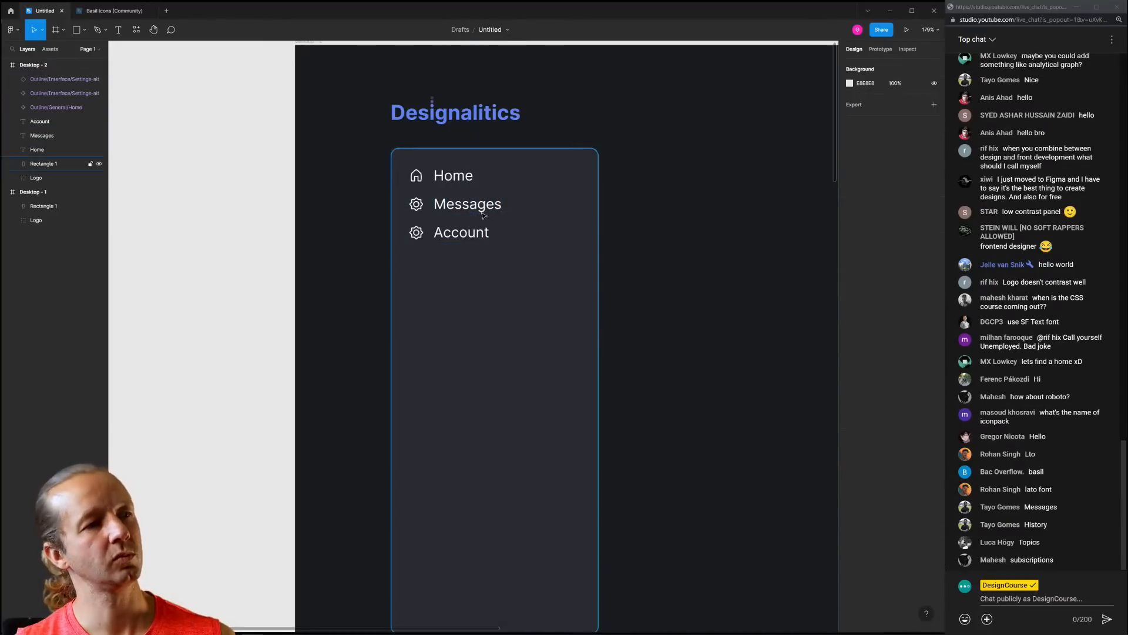
{"action": "left_click", "coordinate": [98, 12]}
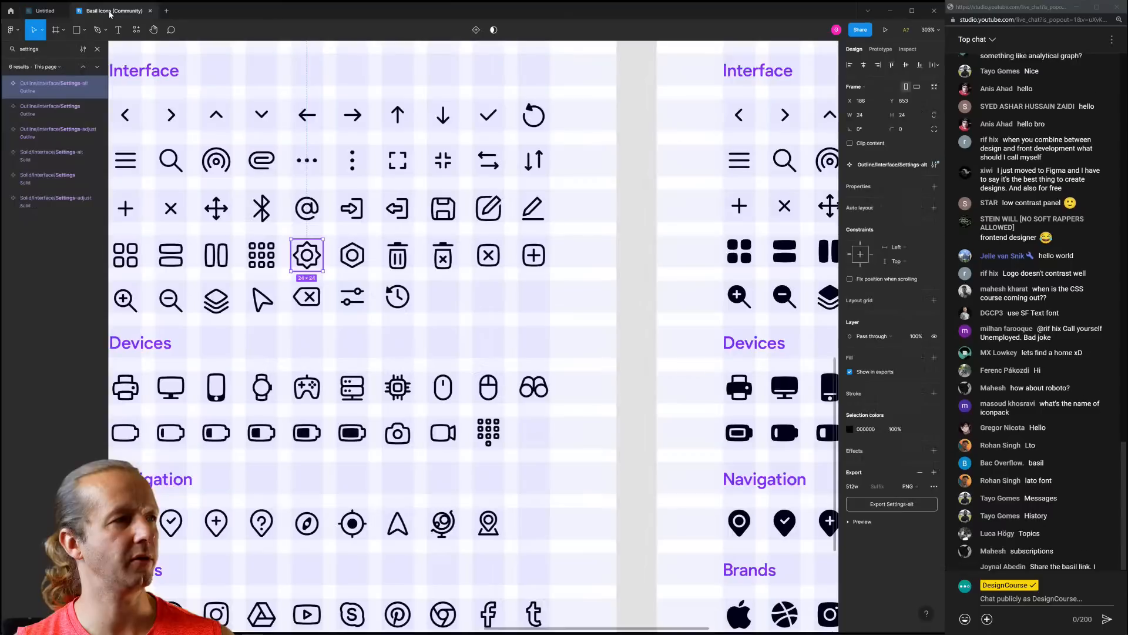
Search the Basil Icons layers for 'chat', after briefly trying 'message'
{"action": "left_click", "coordinate": [616, 158]}
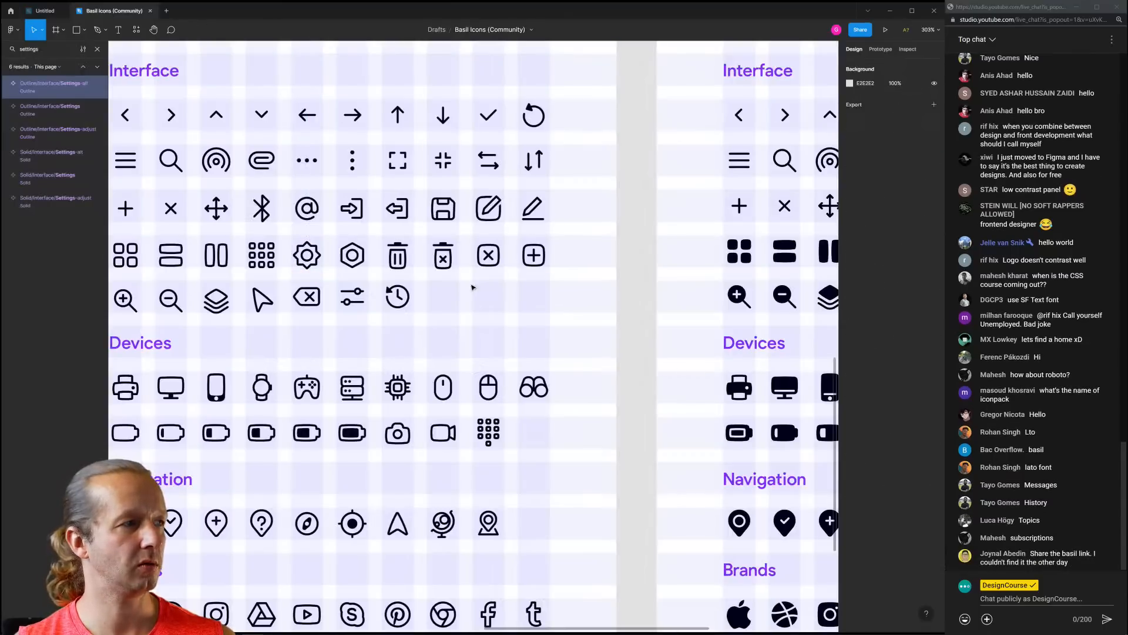
{"action": "left_click_drag", "start_coordinate": [46, 45], "coordinate": [2, 51]}
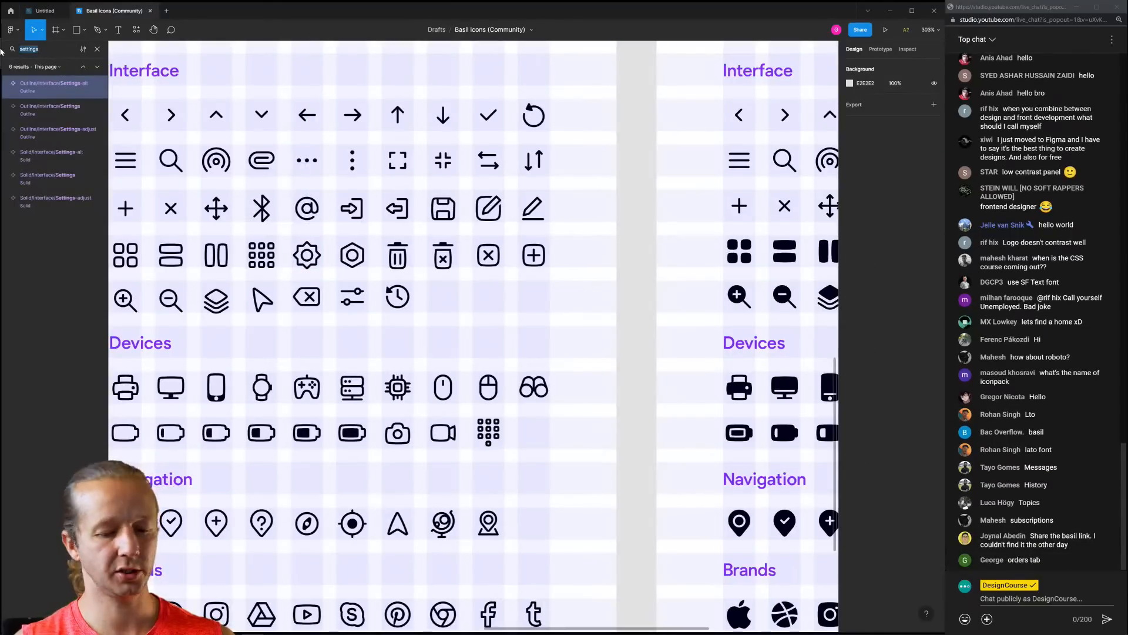
{"action": "type", "text": "message"}
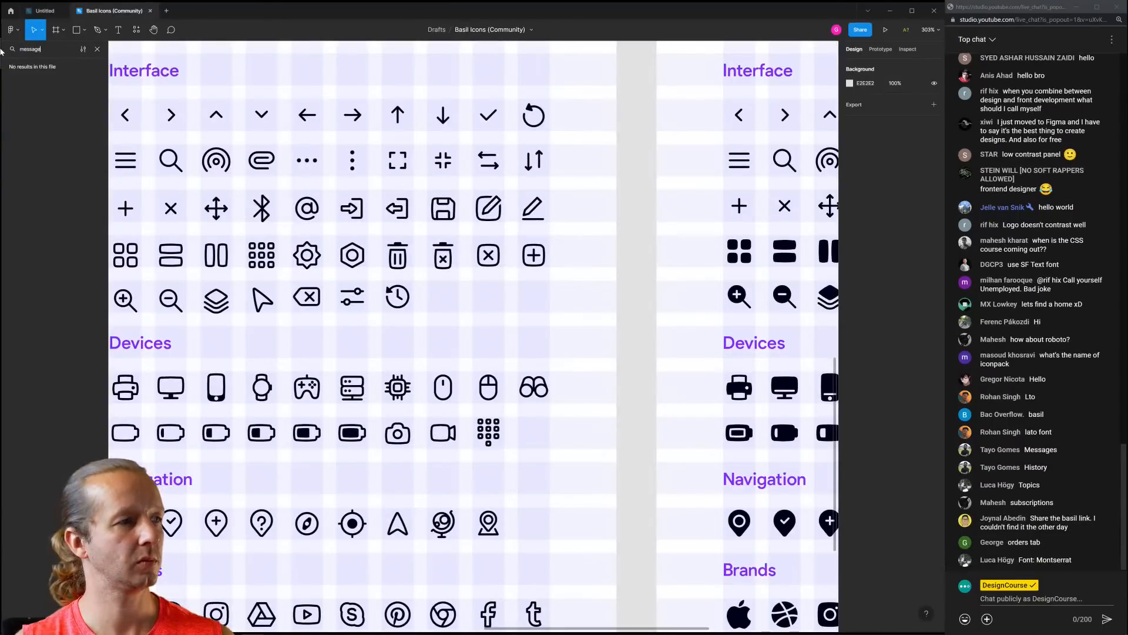
{"action": "left_click_drag", "start_coordinate": [47, 52], "coordinate": [12, 58]}
{"action": "type", "text": "chat"}
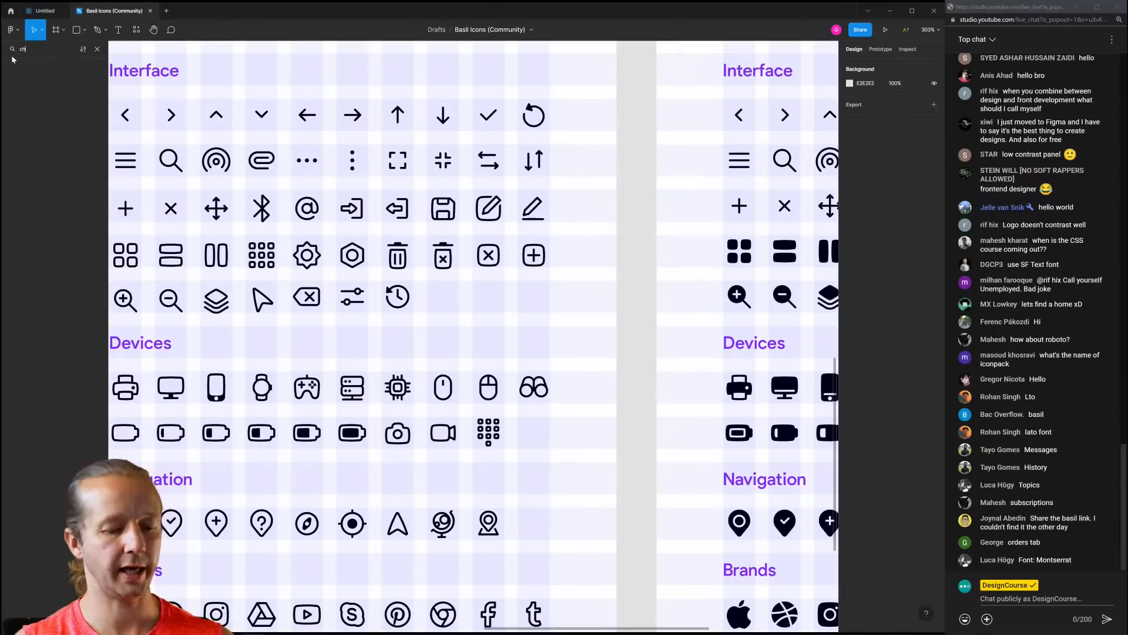
{"action": "key", "text": "Return"}
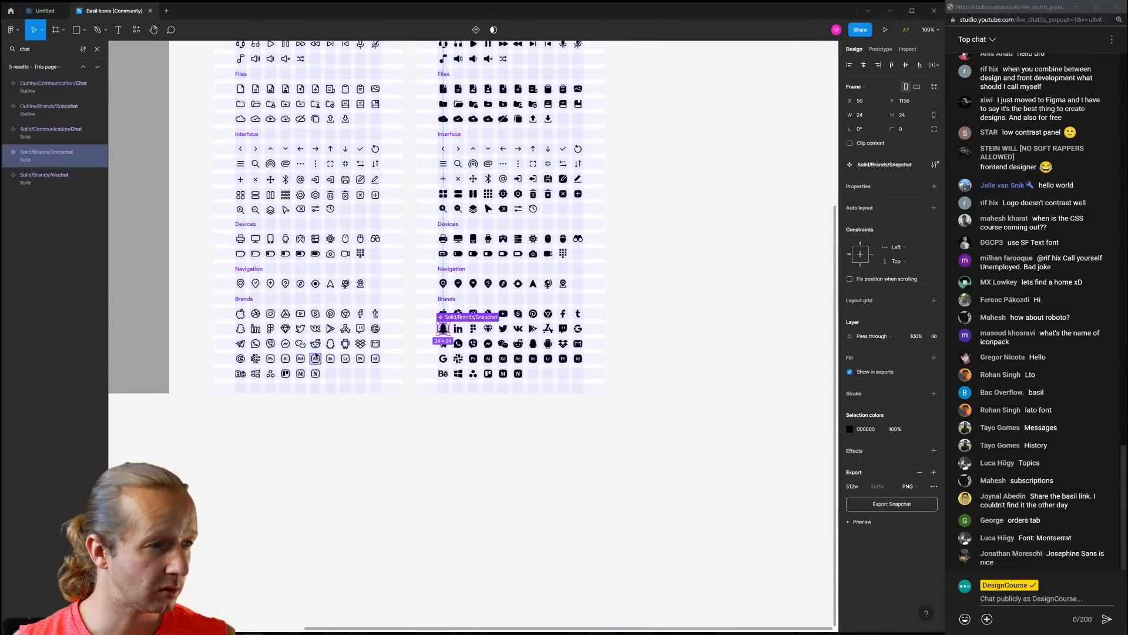
Copy the outline Chat icon and return to the Untitled dashboard file
{"action": "left_click", "coordinate": [58, 133]}
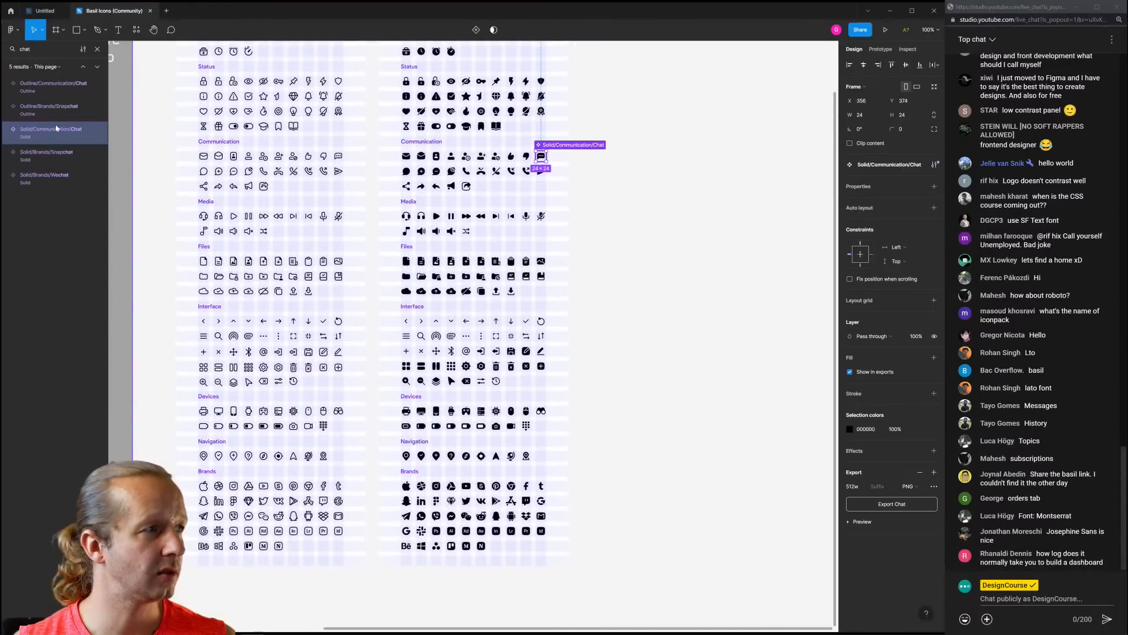
{"action": "left_click", "coordinate": [50, 108]}
{"action": "left_click", "coordinate": [51, 89]}
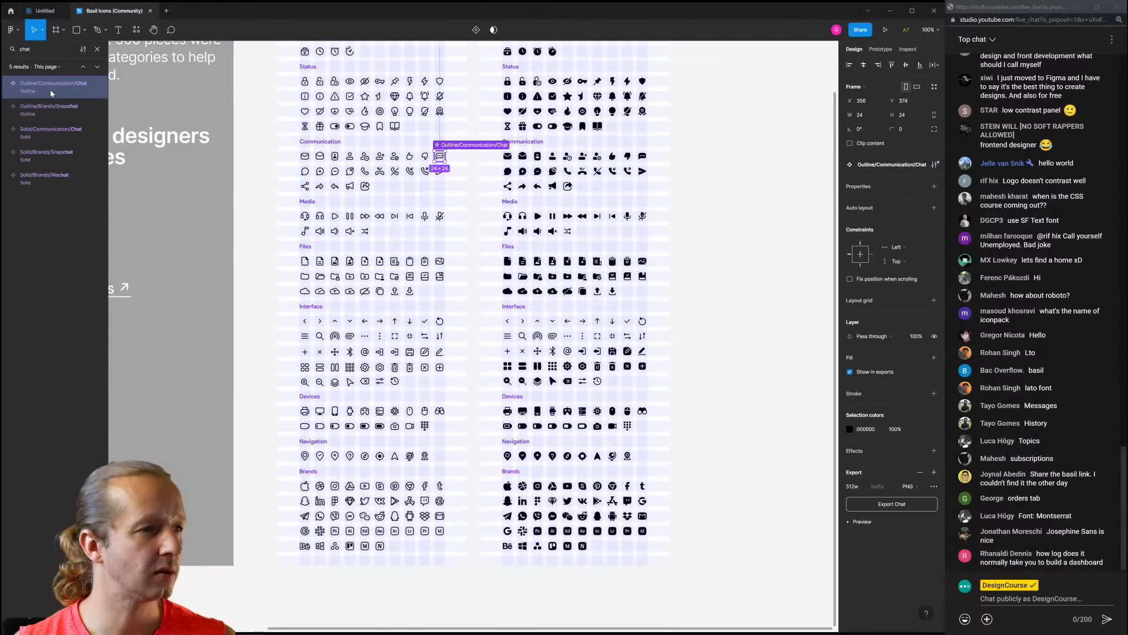
{"action": "scroll", "coordinate": [446, 159], "scroll_direction": "up", "scroll_amount": 5}
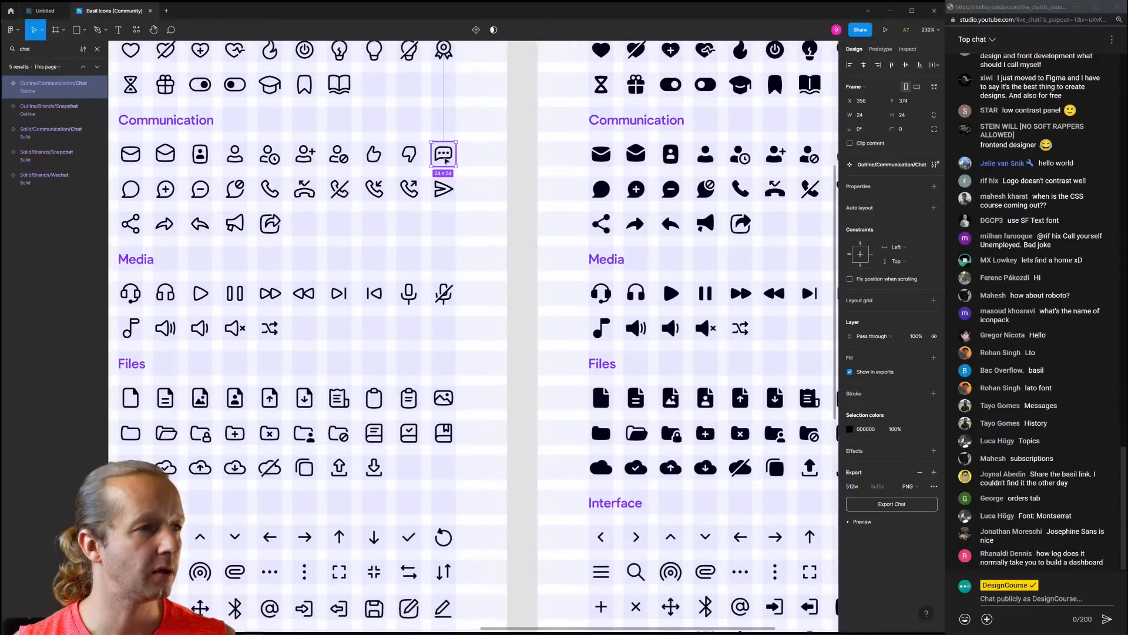
{"action": "key", "text": "ctrl+c"}
{"action": "left_click", "coordinate": [45, 10]}
Paste the chat icon, resize it to 20×20 and colour it white (FFFFFF)
{"action": "key", "text": "ctrl+v"}
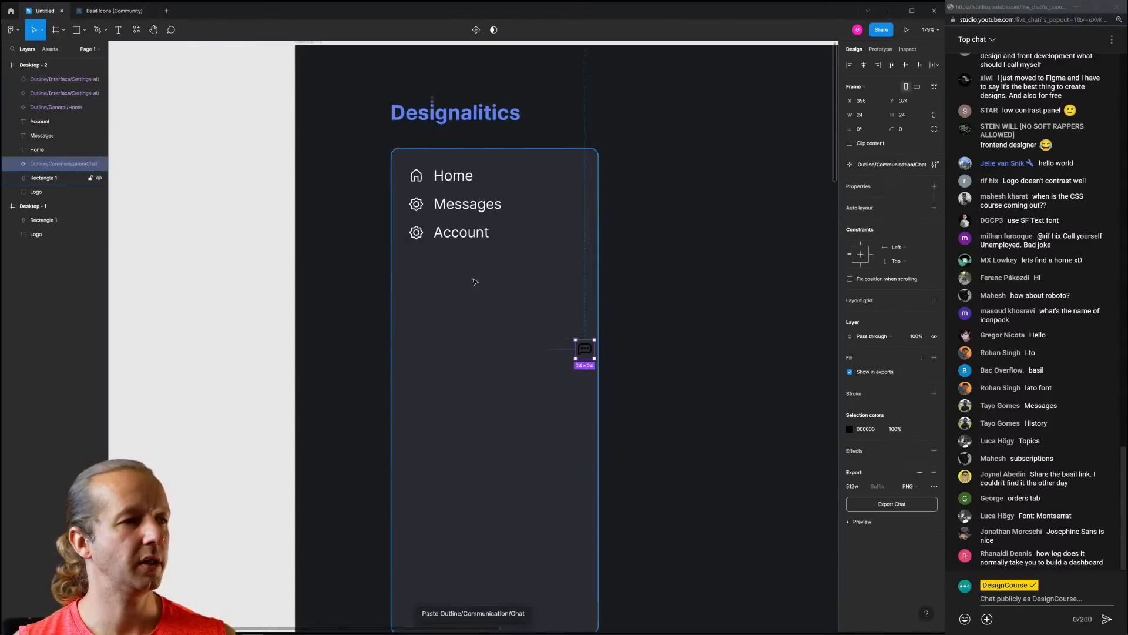
{"action": "left_click", "coordinate": [869, 113]}
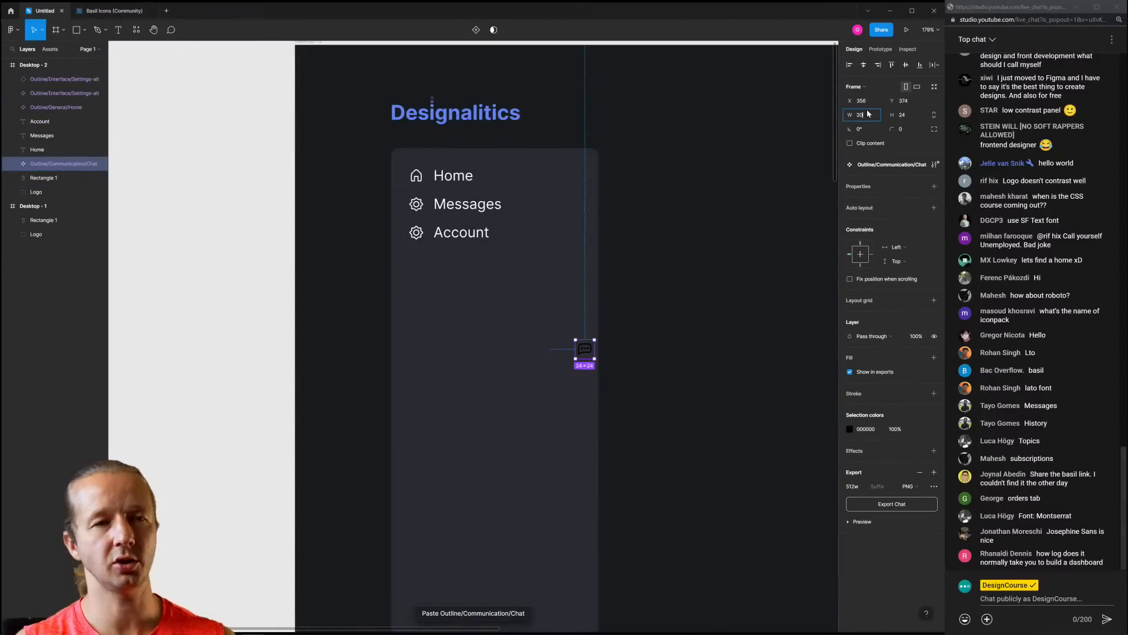
{"action": "type", "text": "20"}
{"action": "key", "text": "Return"}
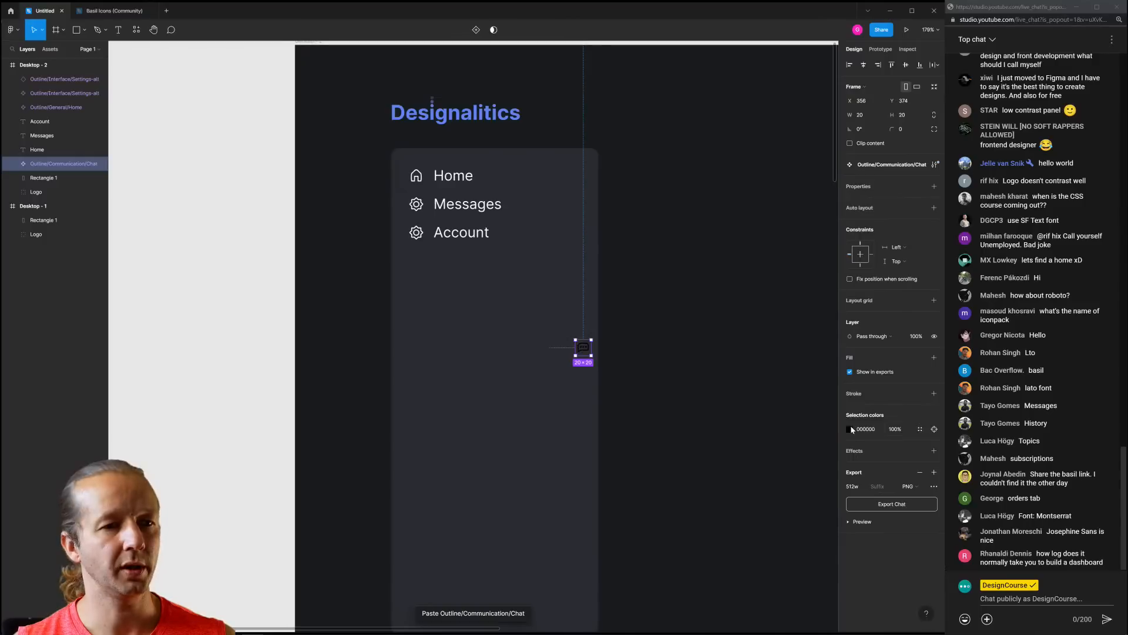
{"action": "left_click", "coordinate": [850, 429]}
{"action": "left_click_drag", "start_coordinate": [786, 446], "coordinate": [733, 408]}
{"action": "left_click", "coordinate": [627, 335]}
Delete the gear icon beside Messages and place the chat icon in its spot
{"action": "left_click_drag", "start_coordinate": [584, 351], "coordinate": [416, 205]}
{"action": "left_click", "coordinate": [416, 203]}
{"action": "key", "text": "Delete"}
{"action": "left_click", "coordinate": [683, 257]}
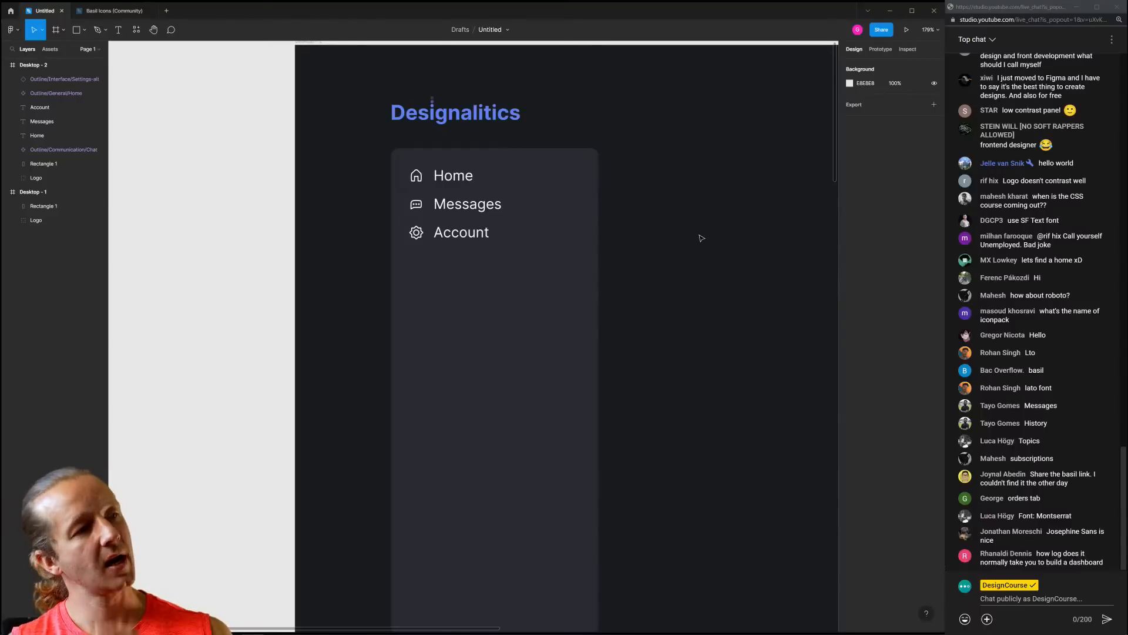
{"action": "scroll", "coordinate": [717, 227], "scroll_direction": "down", "scroll_amount": 5}
{"action": "left_click_drag", "start_coordinate": [737, 210], "coordinate": [560, 235]}
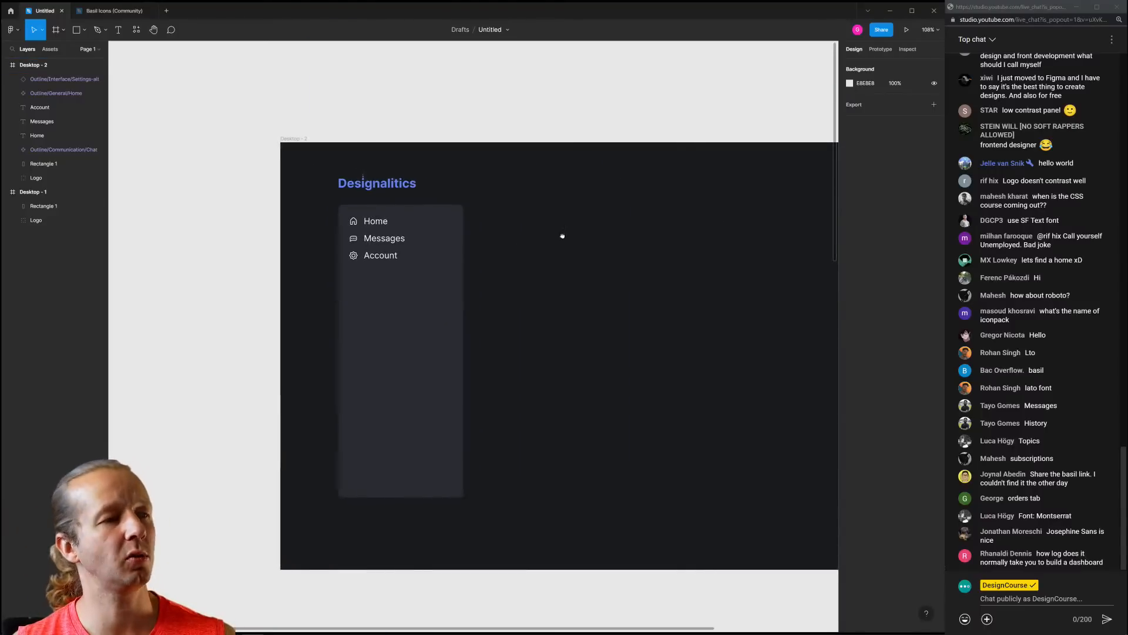
{"action": "scroll", "coordinate": [395, 246], "scroll_direction": "up", "scroll_amount": 8}
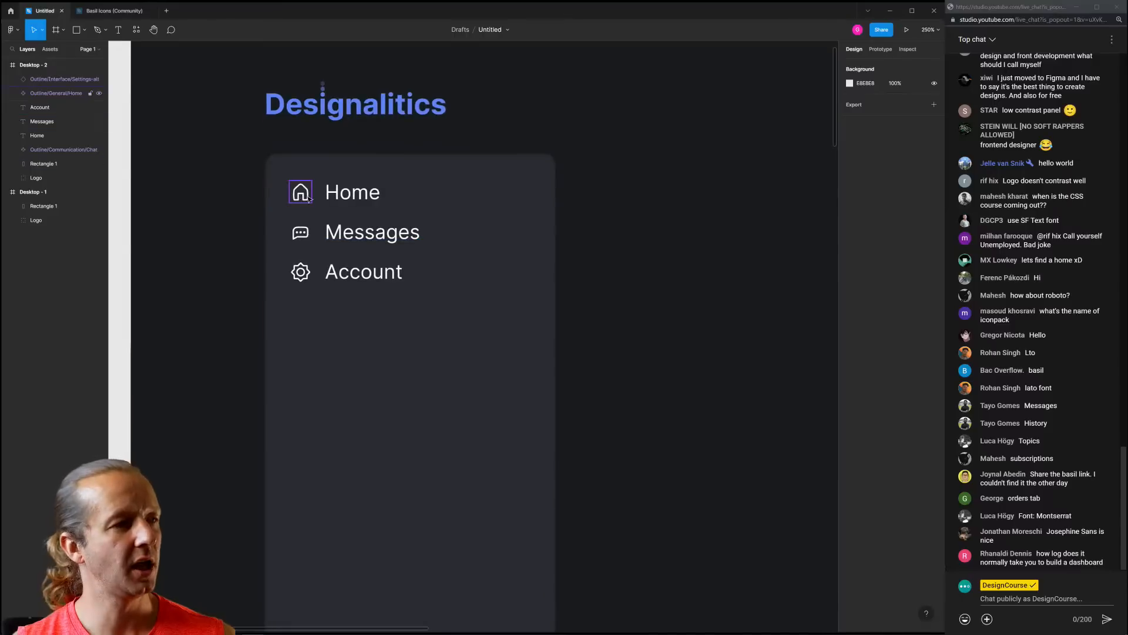
{"action": "scroll", "coordinate": [511, 223], "scroll_direction": "down", "scroll_amount": 7}
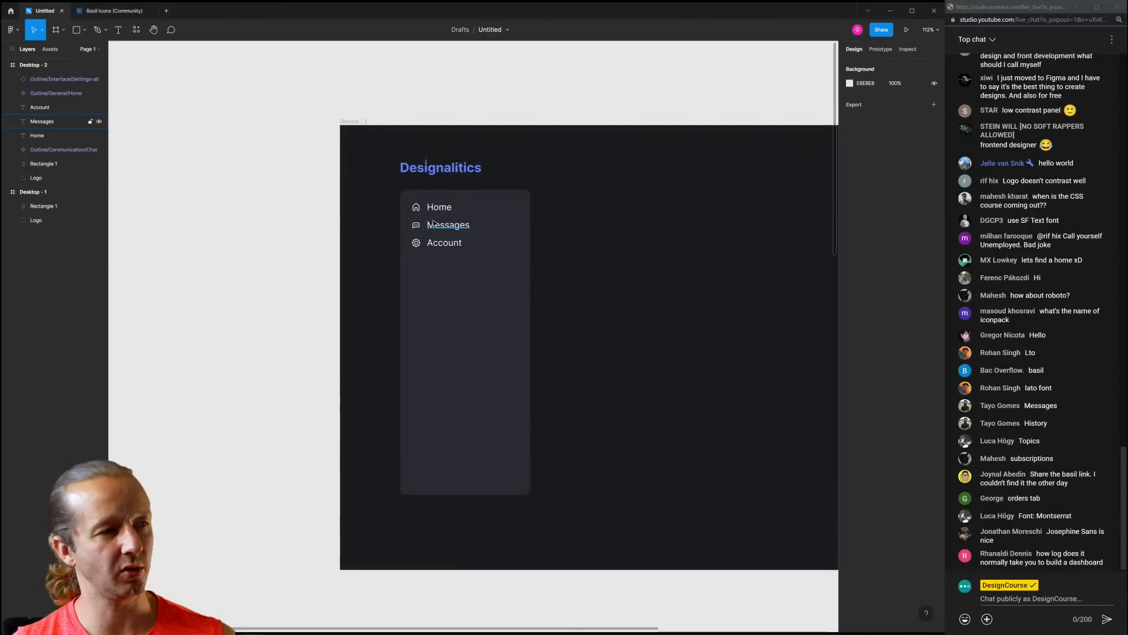
{"action": "scroll", "coordinate": [429, 215], "scroll_direction": "up", "scroll_amount": 6}
Nudge the Messages and Account rows, icons and labels together, down below Home
{"action": "left_click", "coordinate": [400, 255]}
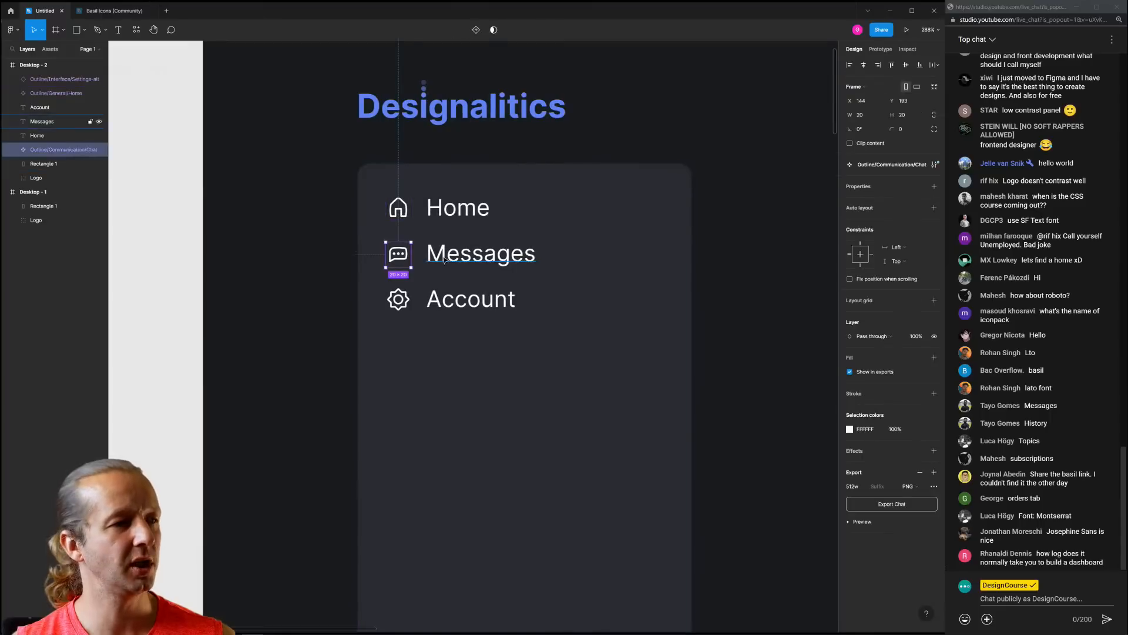
{"action": "left_click", "coordinate": [448, 259], "text": "shift"}
{"action": "left_click", "coordinate": [449, 297], "text": "shift"}
{"action": "left_click", "coordinate": [399, 301], "text": "shift"}
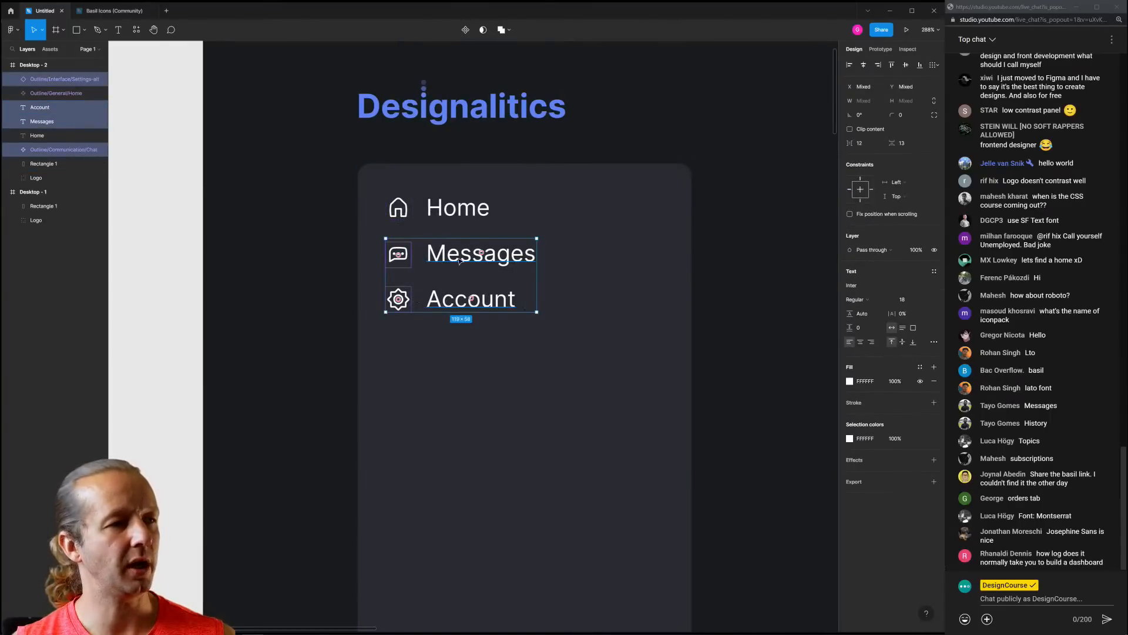
{"action": "key", "text": "Down"}
{"action": "key", "text": "Down"}
{"action": "key", "text": "Down"}
{"action": "key", "text": "Down"}
{"action": "key", "text": "Down"}
{"action": "key", "text": "Down"}
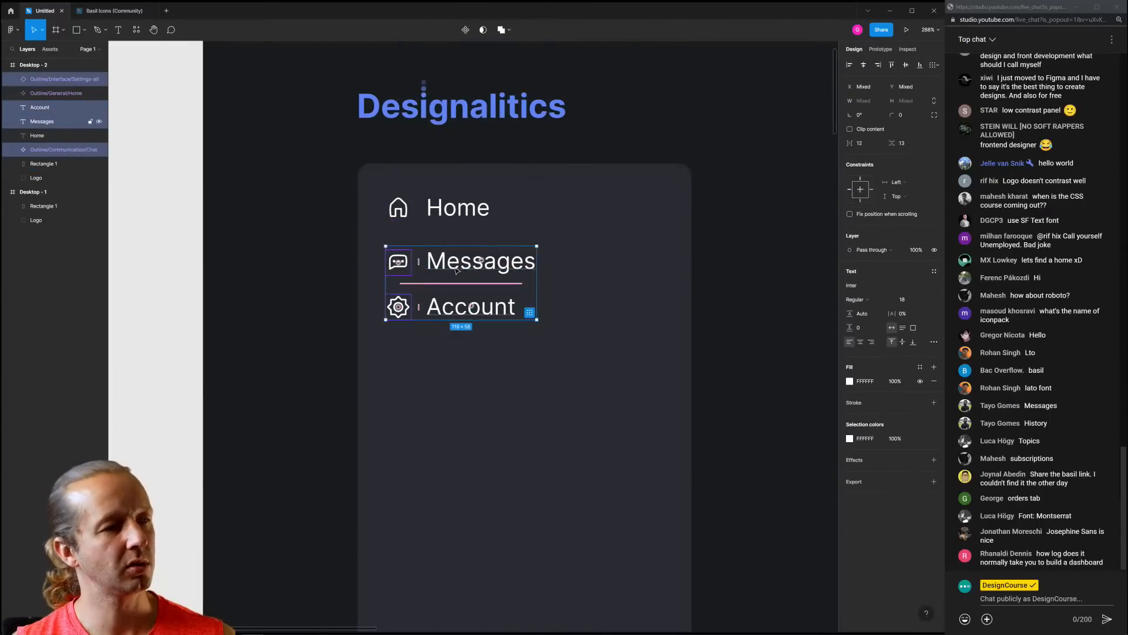
{"action": "left_click", "coordinate": [330, 305]}
Move the Account row further down so the three nav items are evenly spaced
{"action": "left_click", "coordinate": [397, 306]}
{"action": "left_click", "coordinate": [467, 307], "text": "shift"}
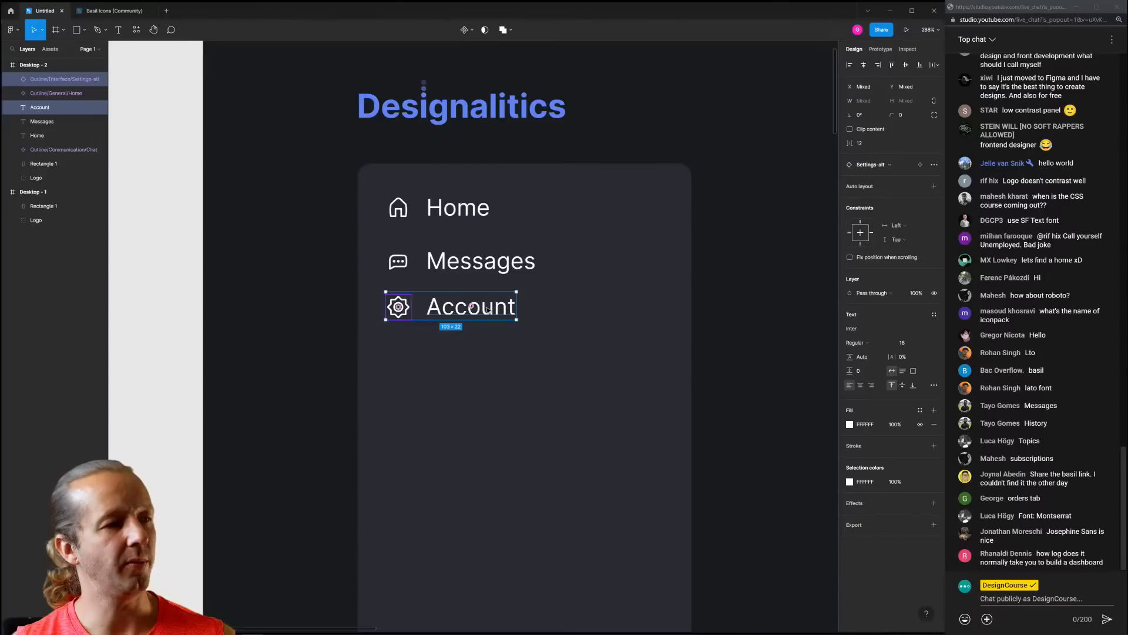
{"action": "left_click_drag", "start_coordinate": [488, 310], "coordinate": [487, 318]}
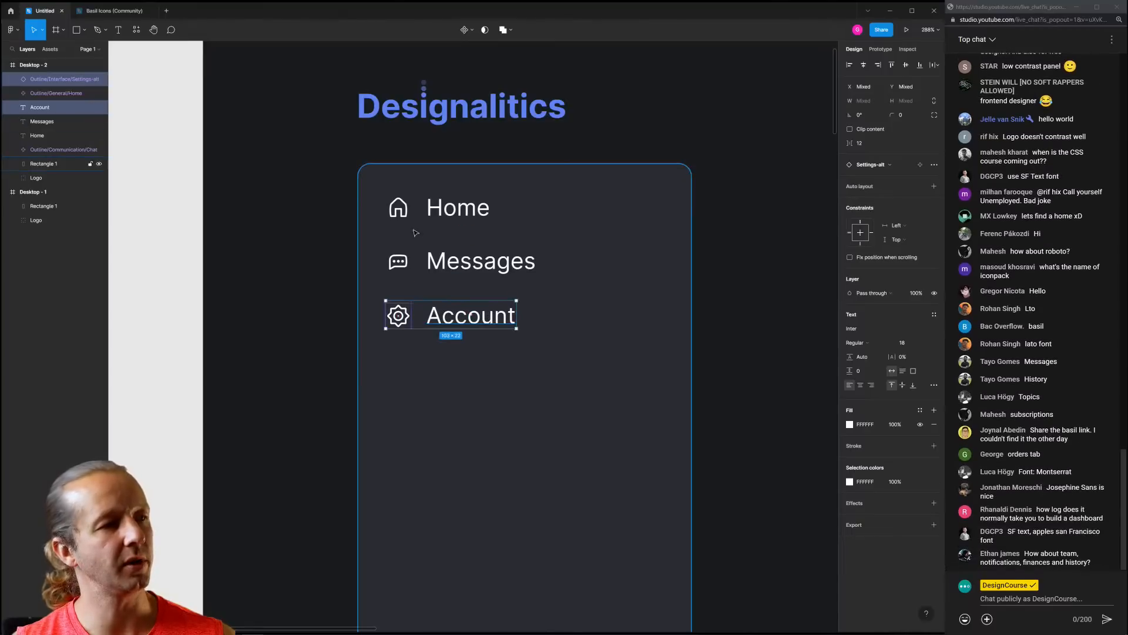
{"action": "left_click", "coordinate": [245, 221]}
{"action": "scroll", "coordinate": [282, 210], "scroll_direction": "down", "scroll_amount": 5}
{"action": "scroll", "coordinate": [298, 208], "scroll_direction": "up", "scroll_amount": 3}
{"action": "scroll", "coordinate": [299, 209], "scroll_direction": "down", "scroll_amount": 1}
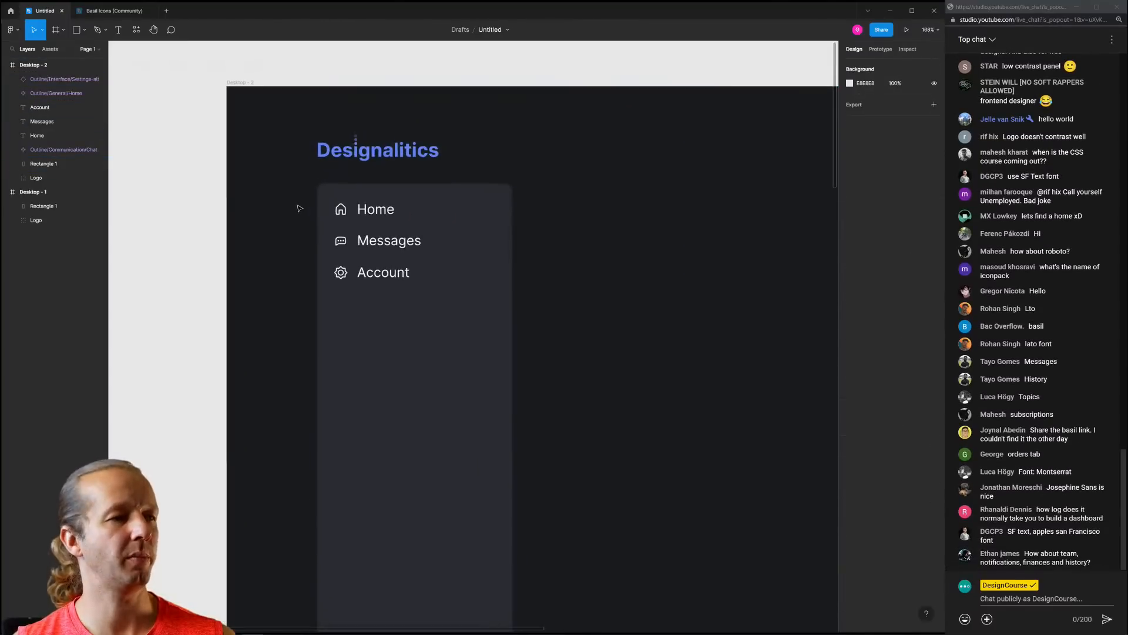
{"action": "scroll", "coordinate": [299, 209], "scroll_direction": "down", "scroll_amount": 1}
Narrow the sidebar background rectangle to 230 wide
{"action": "left_click", "coordinate": [482, 269]}
{"action": "left_click_drag", "start_coordinate": [483, 264], "coordinate": [467, 219]}
{"action": "left_click", "coordinate": [524, 264]}
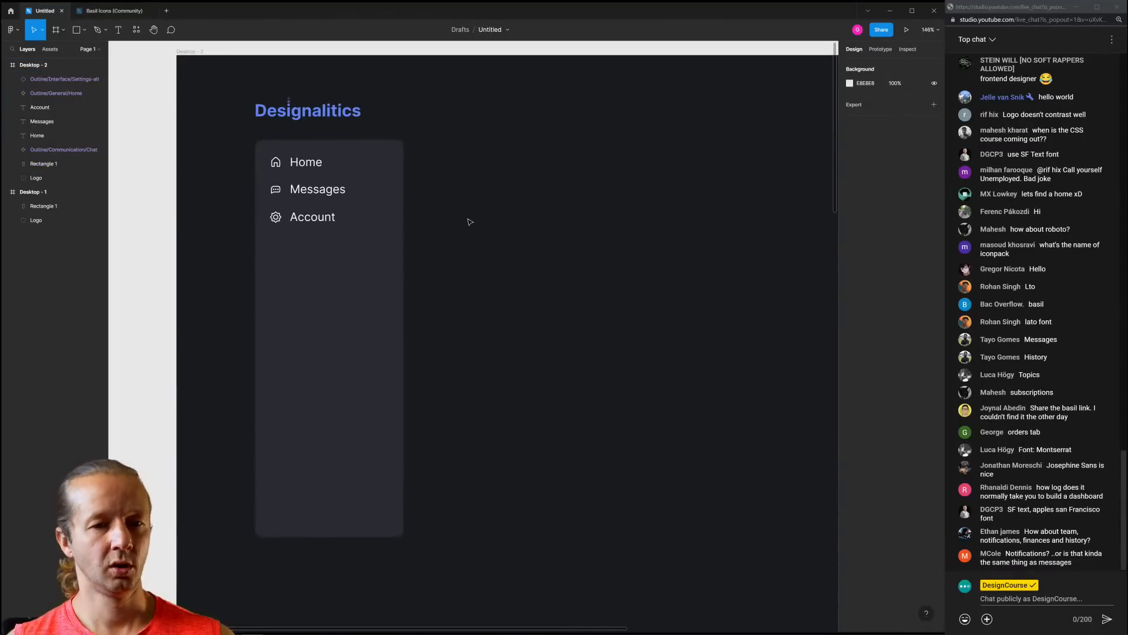
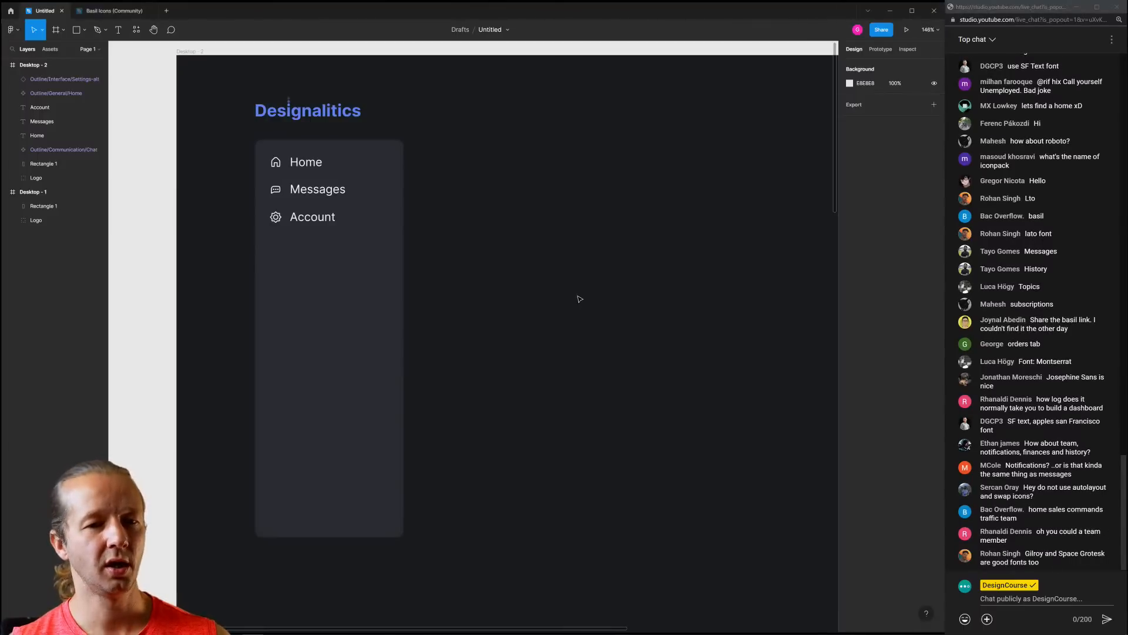
Frame the sidebar and select the Account label together with its gear icon
{"action": "scroll", "coordinate": [534, 196], "scroll_direction": "down", "scroll_amount": 1}
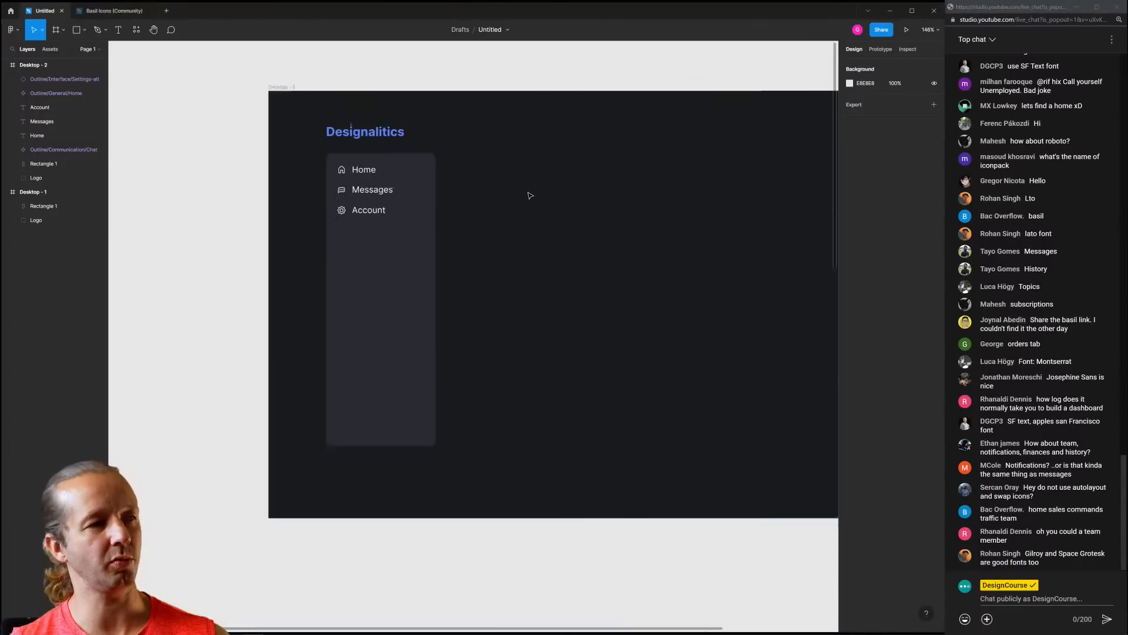
{"action": "left_click_drag", "start_coordinate": [578, 202], "coordinate": [496, 217]}
{"action": "left_click_drag", "start_coordinate": [566, 222], "coordinate": [474, 220]}
{"action": "scroll", "coordinate": [473, 219], "scroll_direction": "down", "scroll_amount": 1}
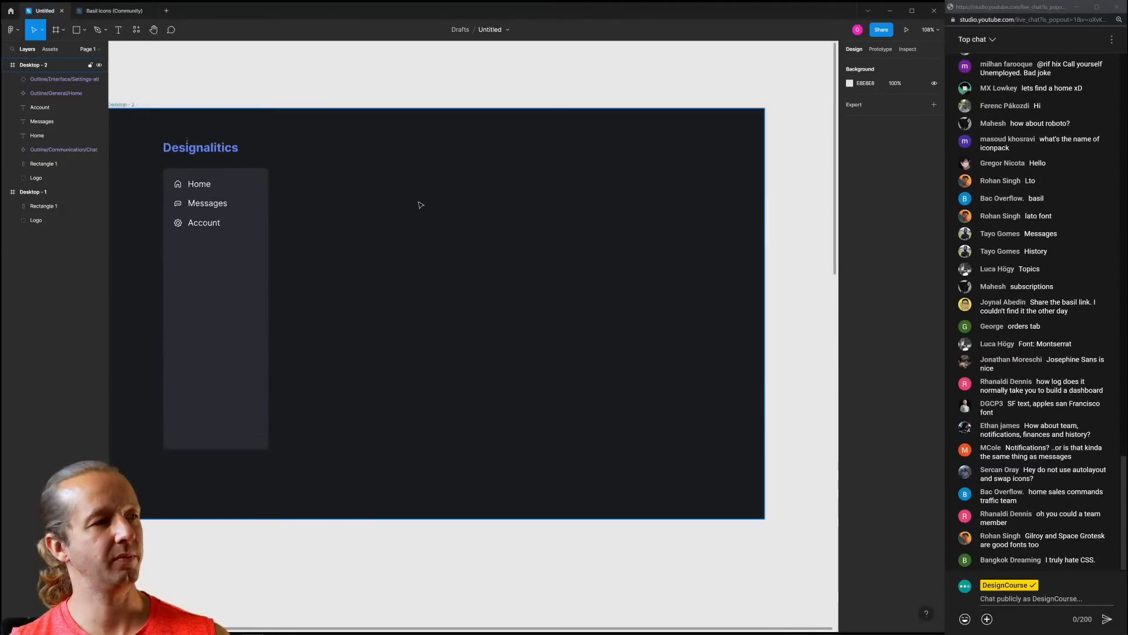
{"action": "left_click_drag", "start_coordinate": [340, 198], "coordinate": [476, 208]}
{"action": "scroll", "coordinate": [344, 196], "scroll_direction": "up", "scroll_amount": 4}
{"action": "left_click", "coordinate": [342, 200]}
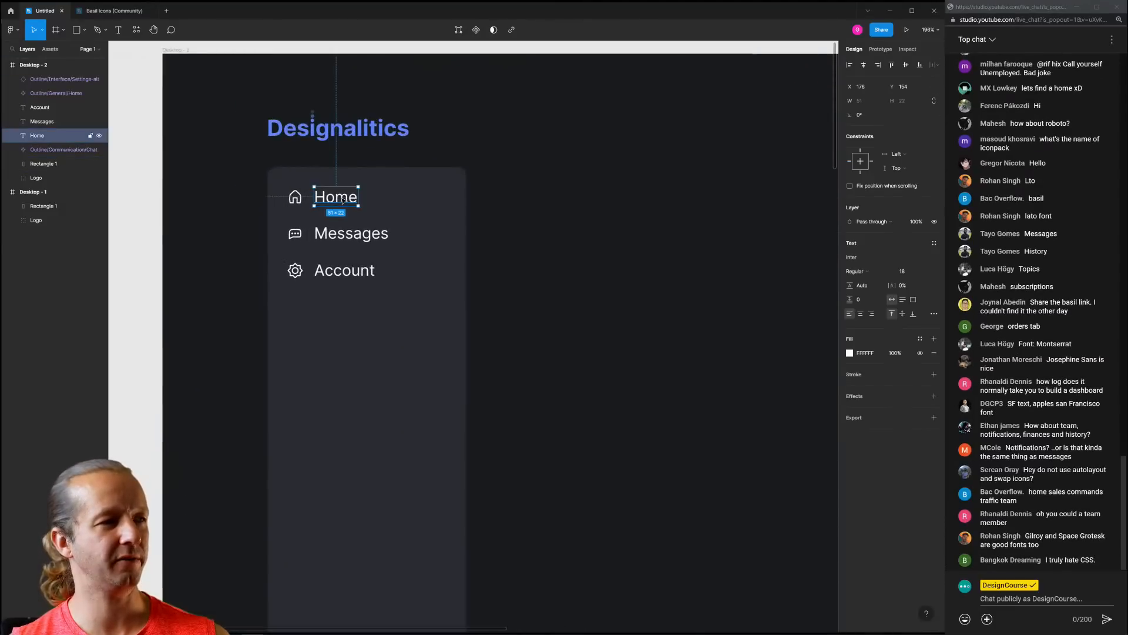
{"action": "scroll", "coordinate": [610, 270], "scroll_direction": "down", "scroll_amount": 3}
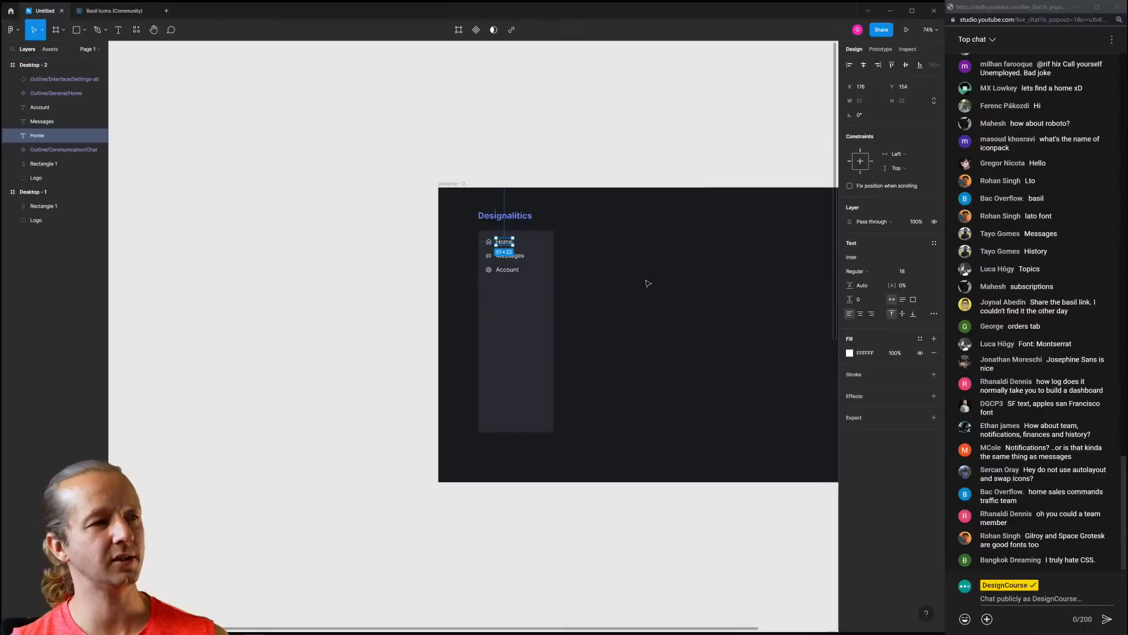
{"action": "left_click_drag", "start_coordinate": [650, 285], "coordinate": [428, 264]}
{"action": "scroll", "coordinate": [400, 265], "scroll_direction": "up", "scroll_amount": 1}
{"action": "scroll", "coordinate": [355, 256], "scroll_direction": "up", "scroll_amount": 2}
{"action": "scroll", "coordinate": [382, 244], "scroll_direction": "left", "scroll_amount": 2}
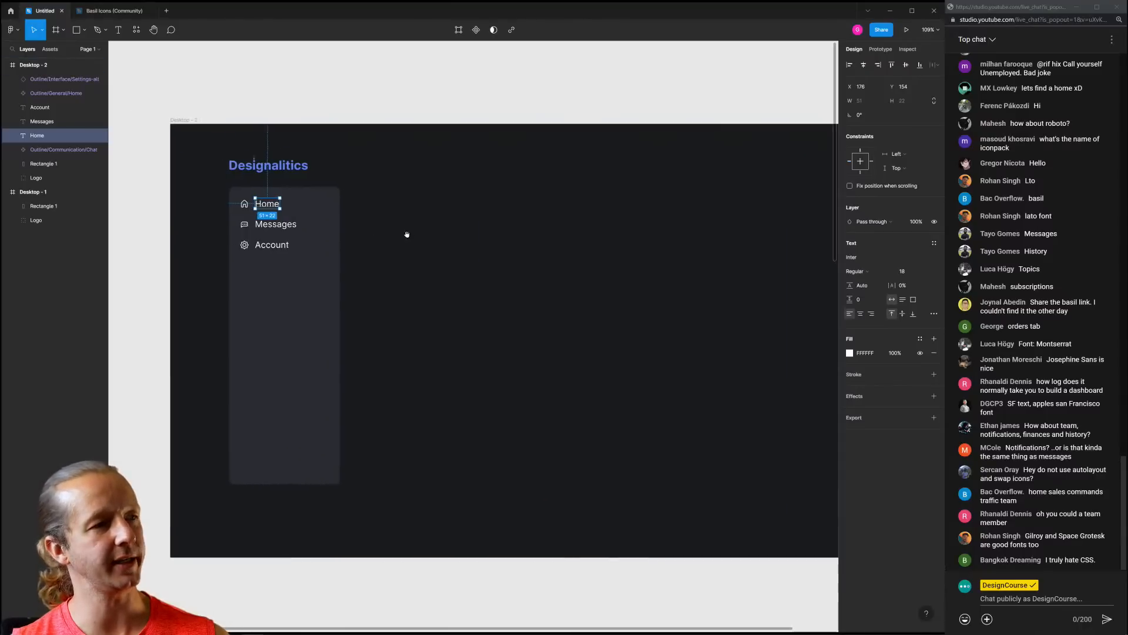
{"action": "left_click", "coordinate": [430, 232]}
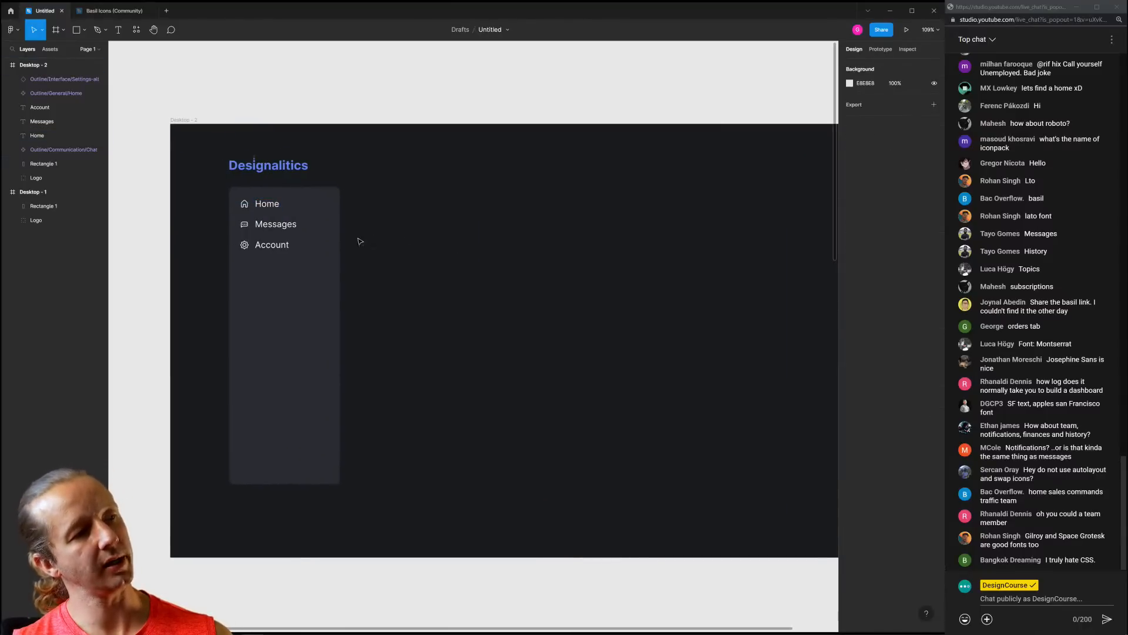
{"action": "scroll", "coordinate": [201, 214], "scroll_direction": "up", "scroll_amount": 5}
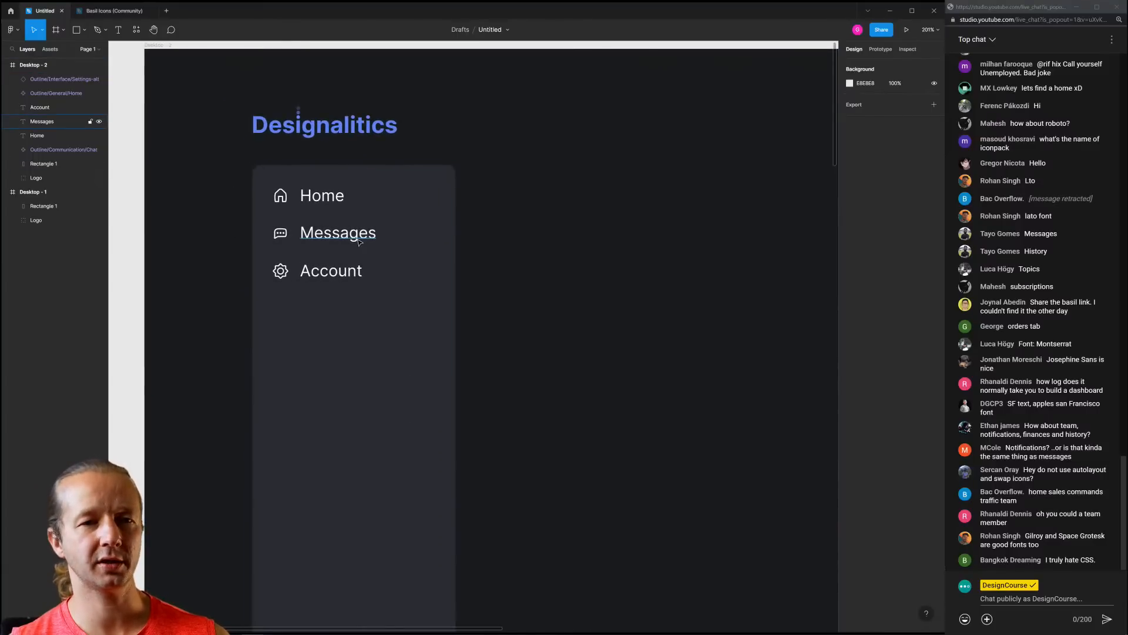
{"action": "left_click", "coordinate": [339, 272]}
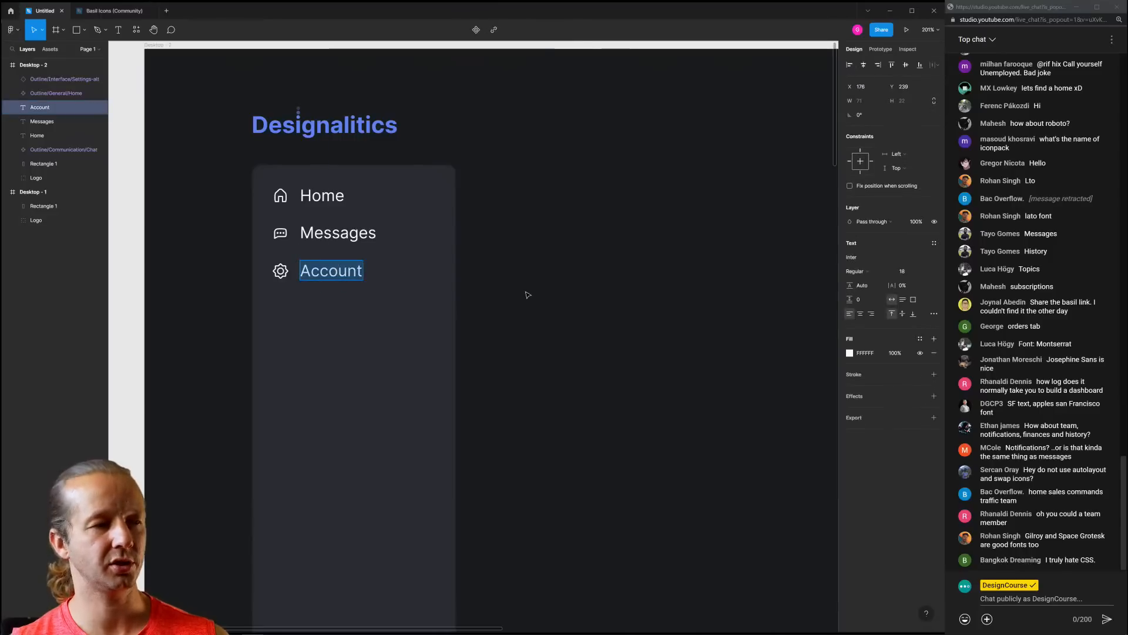
{"action": "key", "text": "Escape"}
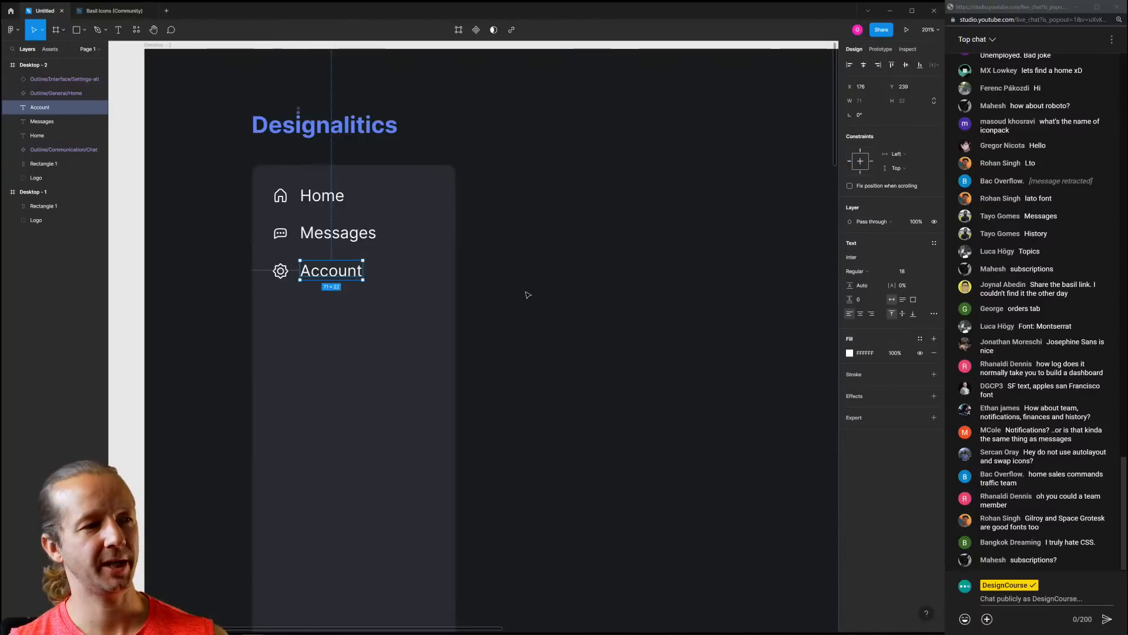
{"action": "left_click", "coordinate": [281, 270], "text": "shift"}
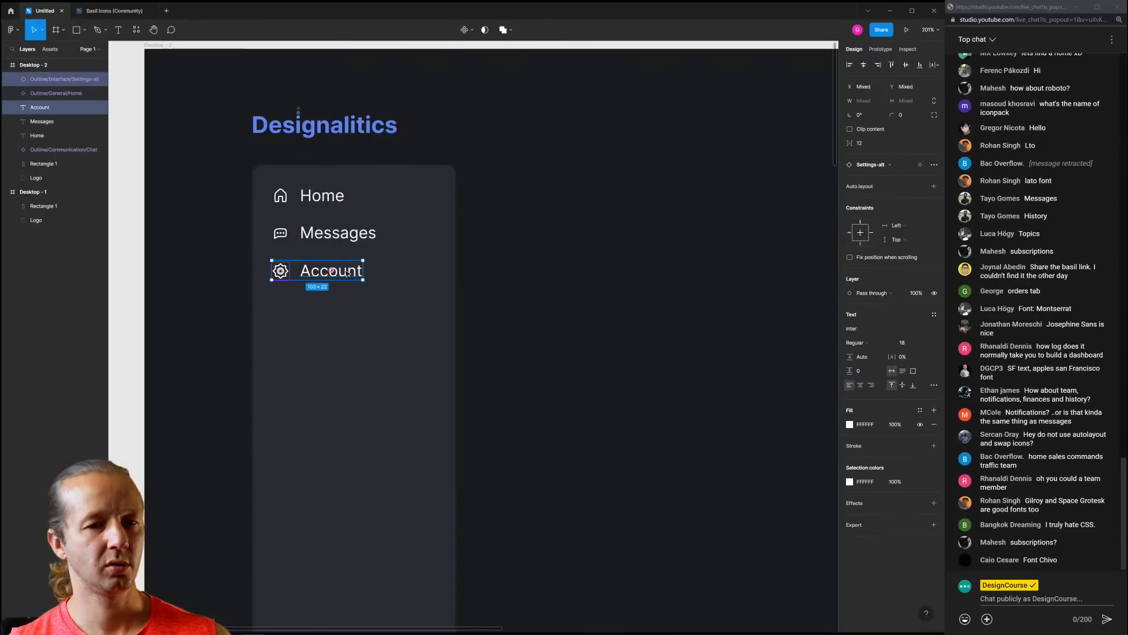
Duplicate the Account row below it and rename the copy 'Support'
{"action": "key", "text": "ctrl+d"}
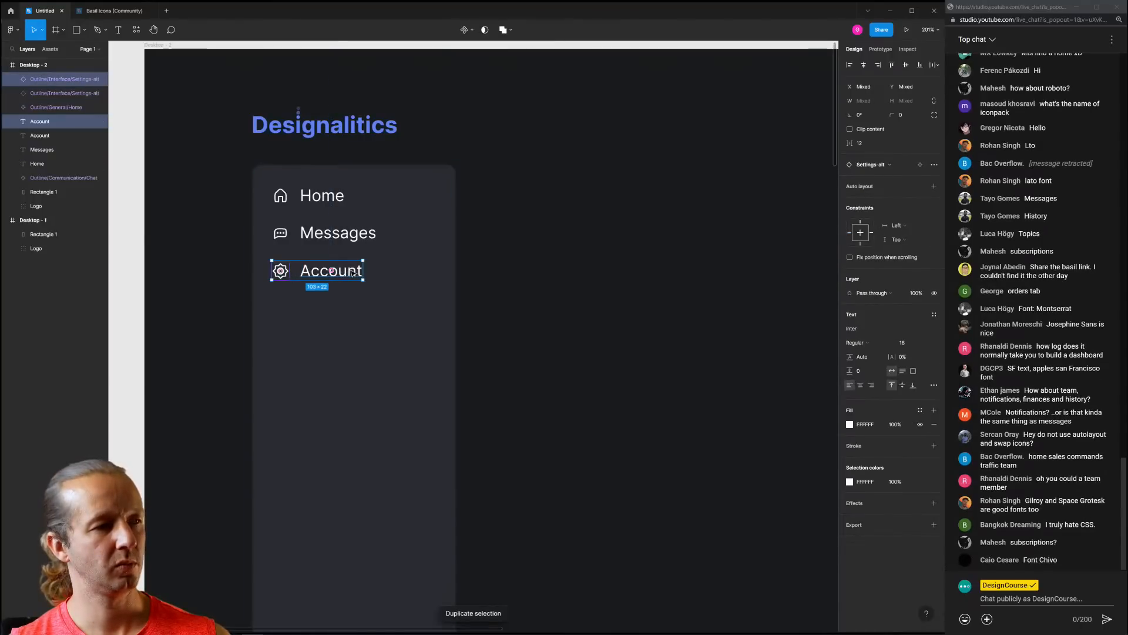
{"action": "left_click_drag", "start_coordinate": [353, 273], "coordinate": [353, 310]}
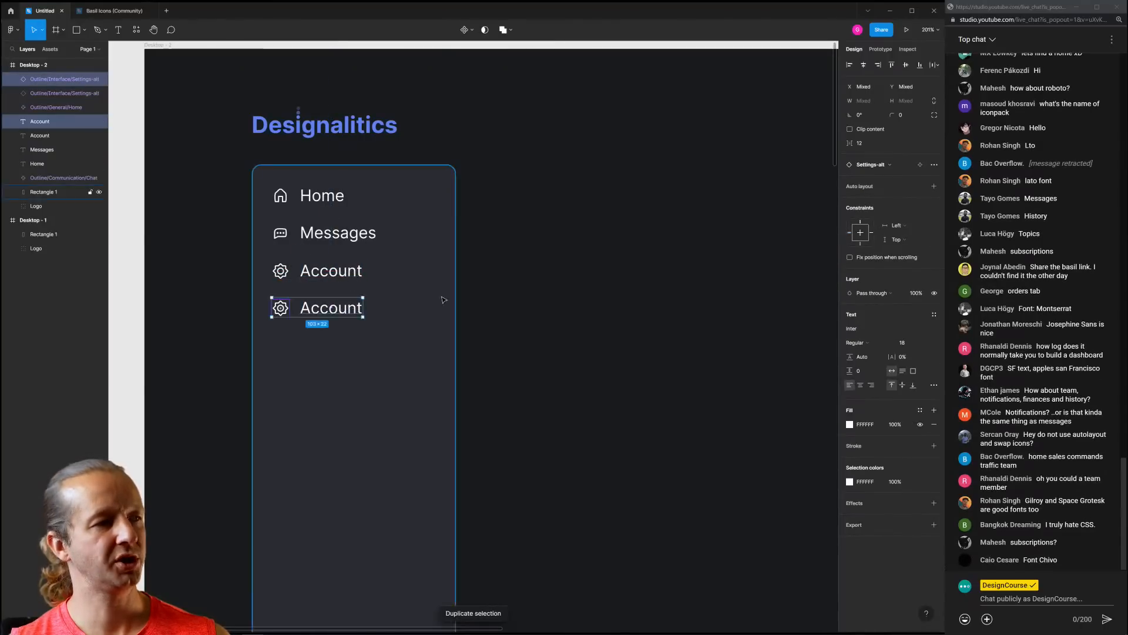
{"action": "double_click", "coordinate": [331, 308]}
{"action": "type", "text": "Support"}
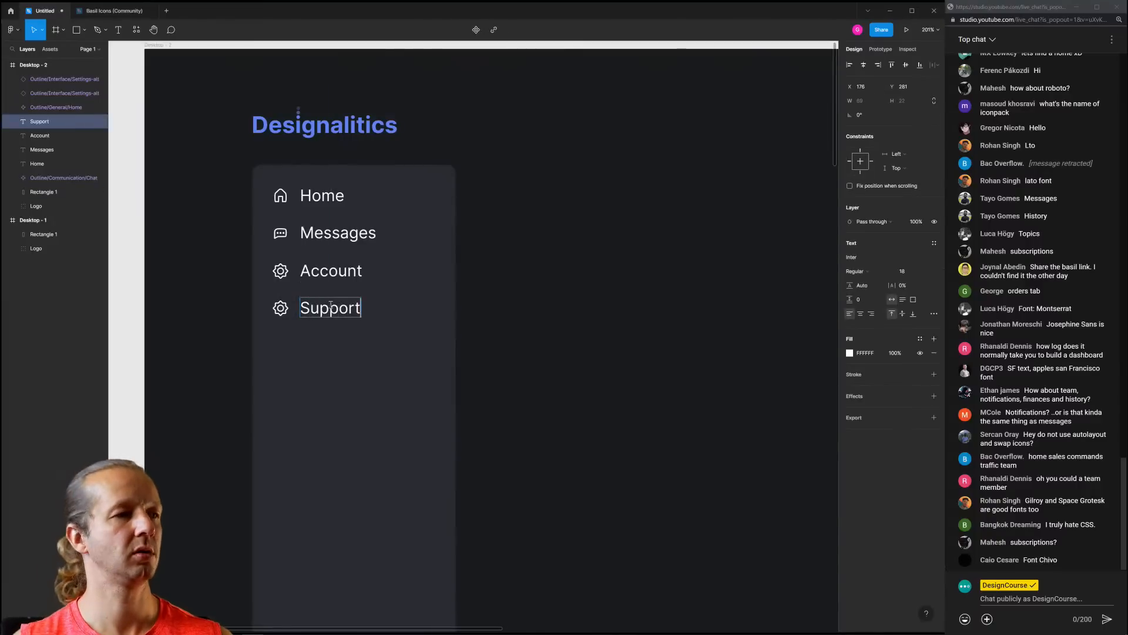
{"action": "left_click", "coordinate": [644, 268]}
Replace the Support row's gear icon with the headset icon copied from Basil Icons
{"action": "left_click", "coordinate": [94, 11]}
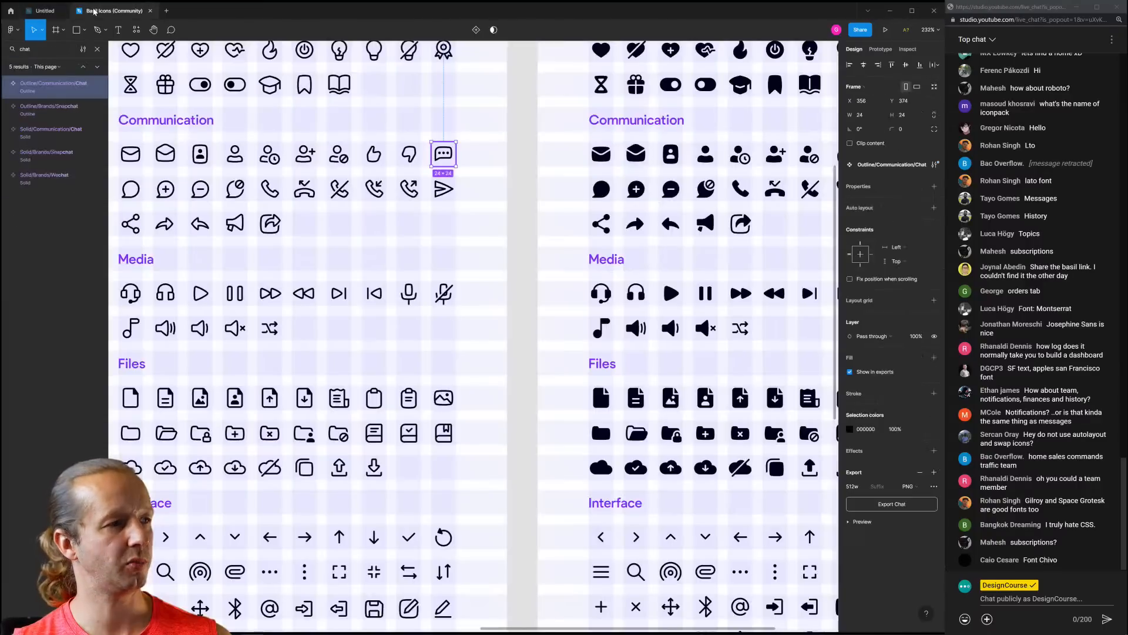
{"action": "scroll", "coordinate": [486, 264], "scroll_direction": "down", "scroll_amount": 3}
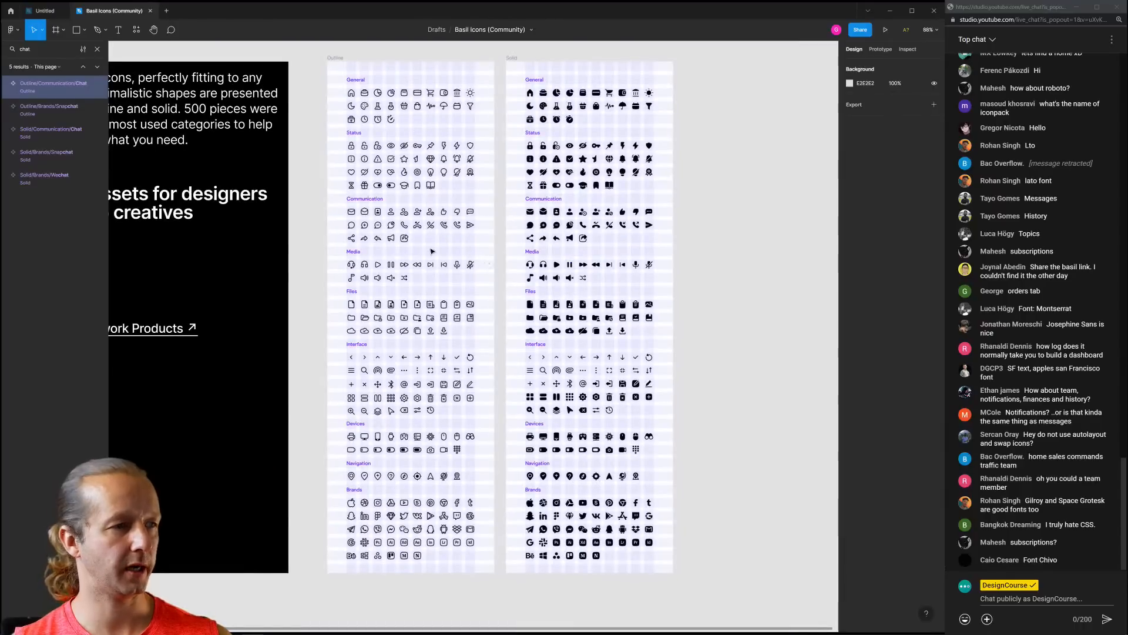
{"action": "scroll", "coordinate": [350, 271], "scroll_direction": "up", "scroll_amount": 5}
{"action": "scroll", "coordinate": [349, 271], "scroll_direction": "up", "scroll_amount": 1}
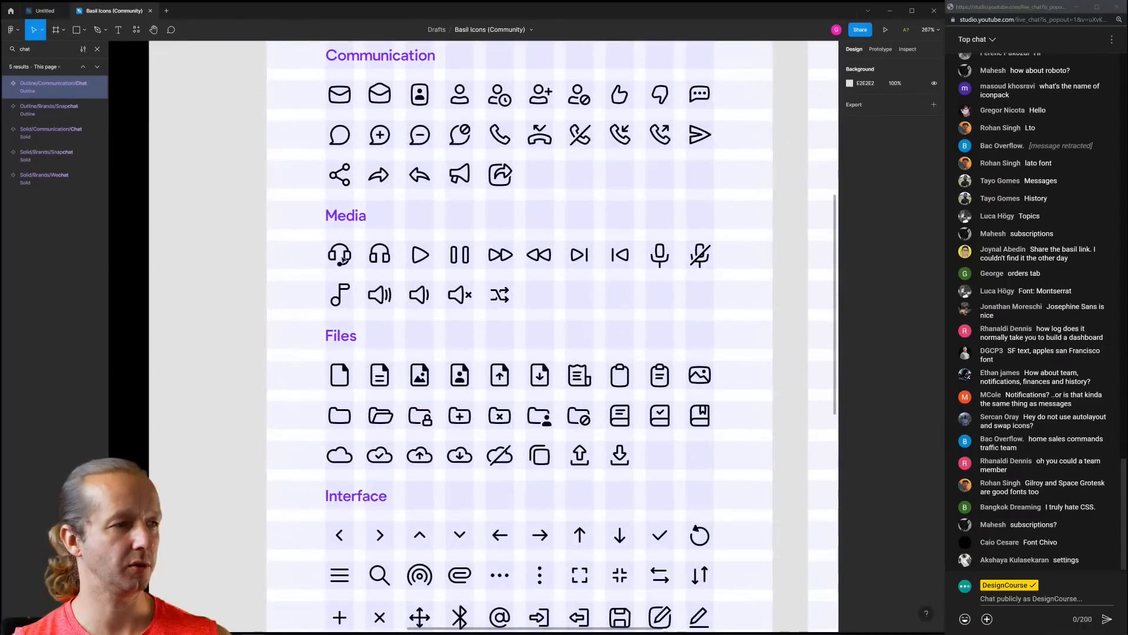
{"action": "left_click", "coordinate": [339, 255]}
{"action": "left_click", "coordinate": [44, 11]}
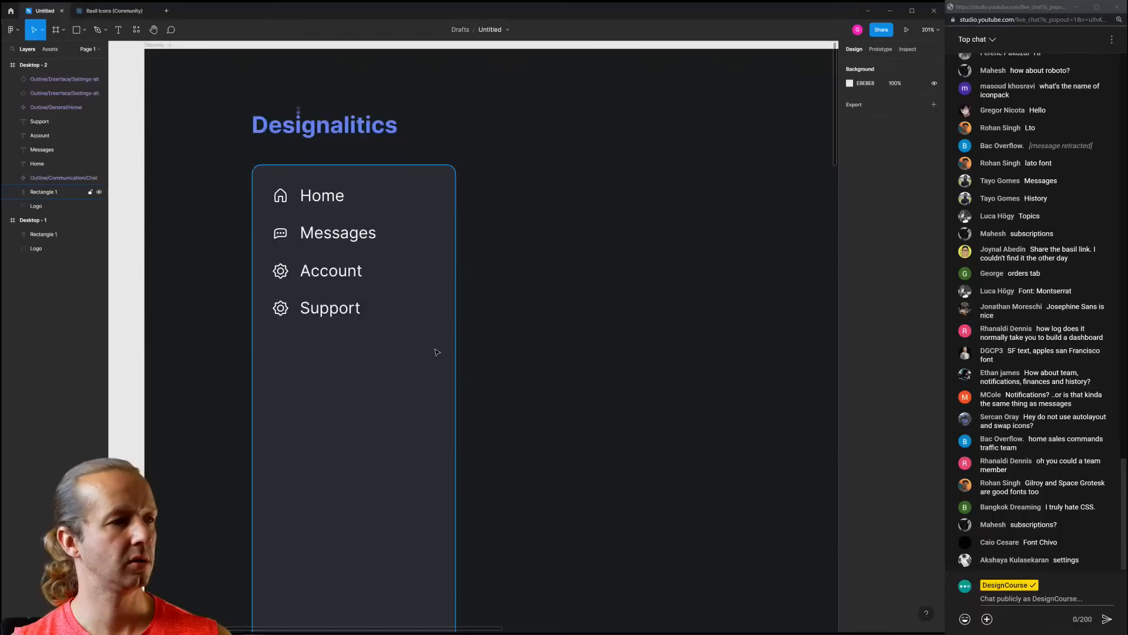
{"action": "left_click", "coordinate": [267, 308]}
{"action": "left_click", "coordinate": [280, 308]}
{"action": "key", "text": "Delete"}
{"action": "key", "text": "ctrl+v"}
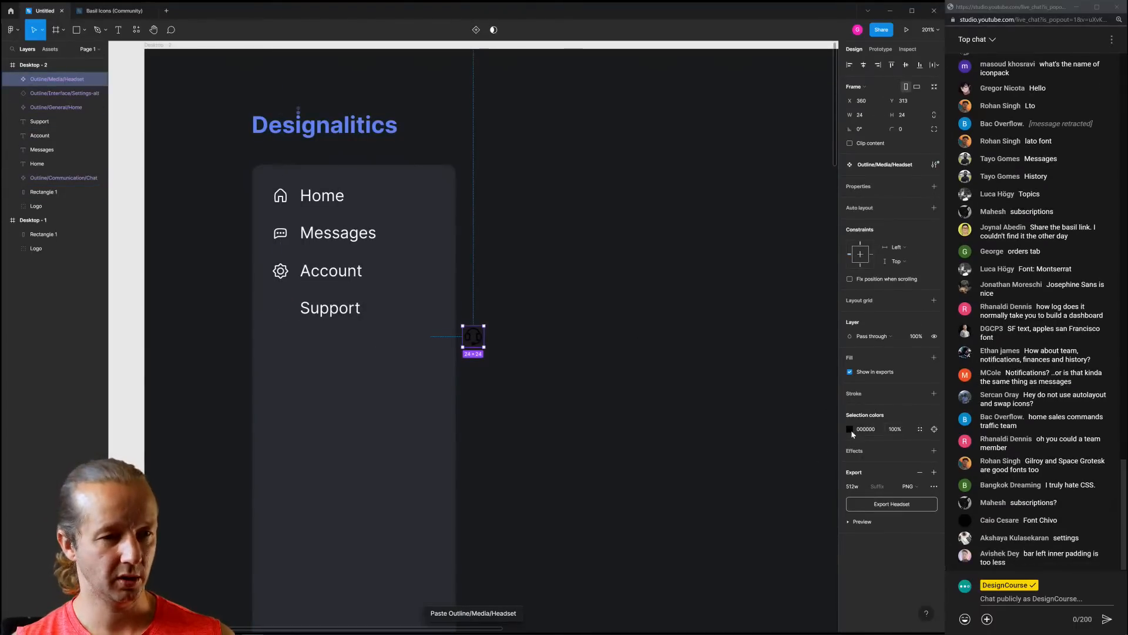
Make the headset icon white and place it beside the Support label
{"action": "left_click", "coordinate": [849, 429]}
{"action": "left_click_drag", "start_coordinate": [811, 438], "coordinate": [685, 353]}
{"action": "left_click", "coordinate": [623, 350]}
{"action": "left_click_drag", "start_coordinate": [473, 336], "coordinate": [277, 310]}
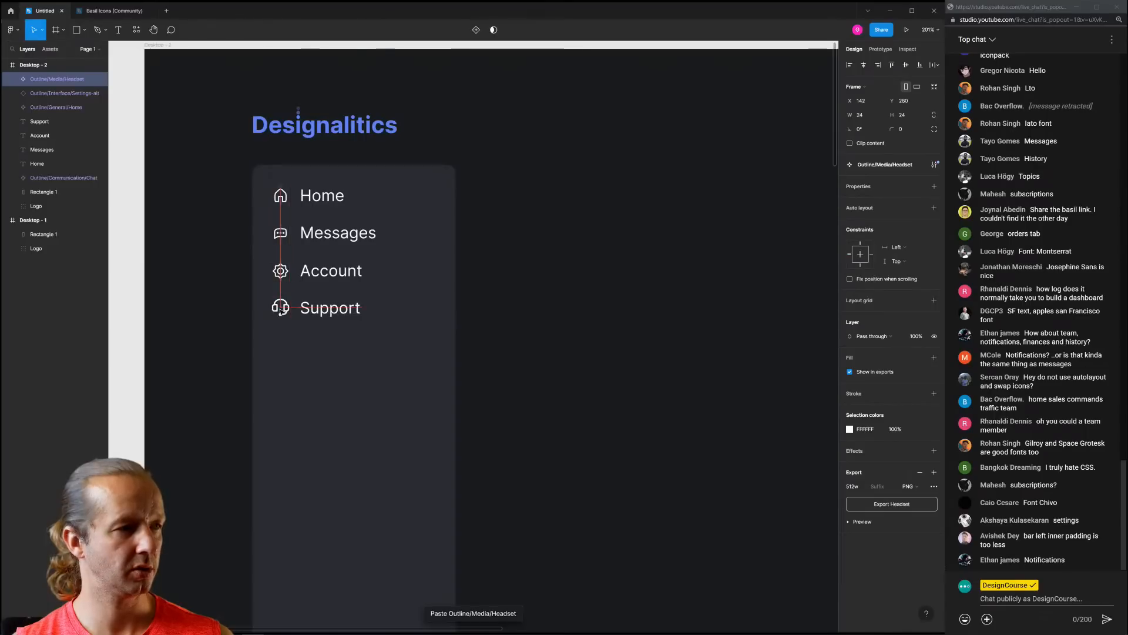
Resize the headset icon to 20×20 and align it with the icons above
{"action": "left_click", "coordinate": [863, 114]}
{"action": "type", "text": "201"}
{"action": "key", "text": "Tab"}
{"action": "type", "text": "21"}
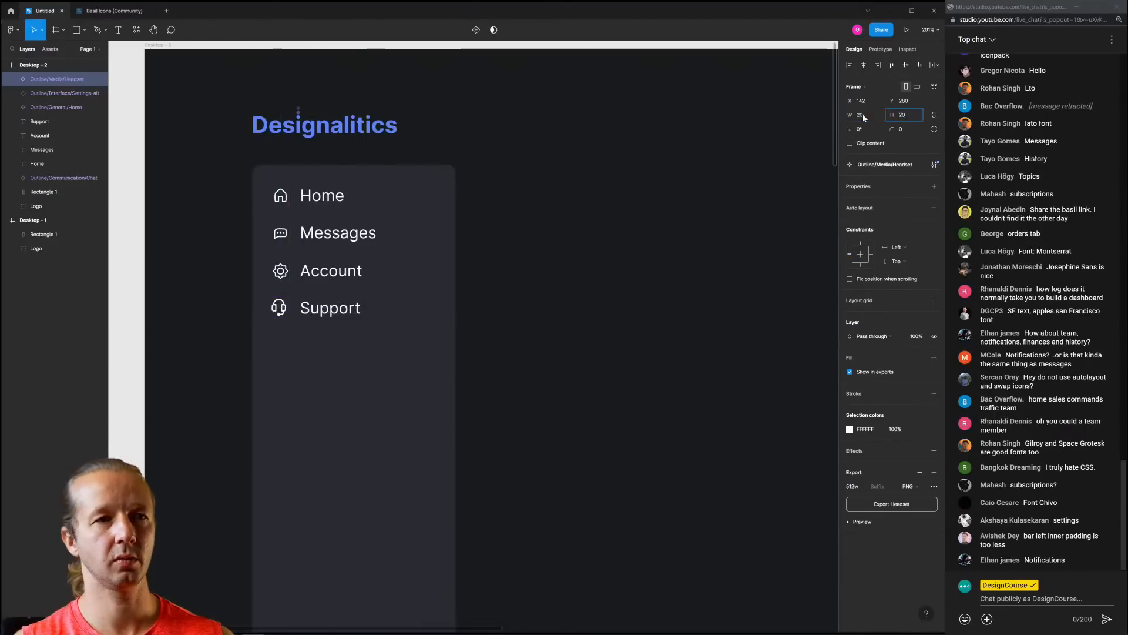
{"action": "key", "text": "Return"}
{"action": "left_click", "coordinate": [565, 253]}
{"action": "left_click_drag", "start_coordinate": [281, 307], "coordinate": [282, 310]}
Select the Home, Messages, Account and Support labels together
{"action": "left_click", "coordinate": [613, 346]}
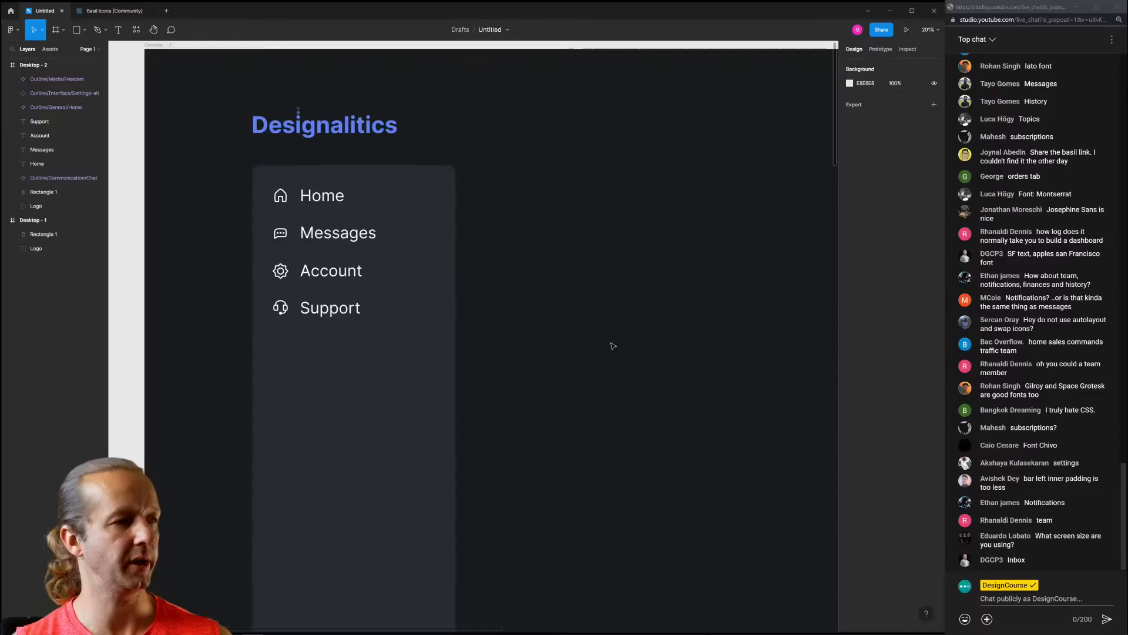
{"action": "scroll", "coordinate": [661, 229], "scroll_direction": "down", "scroll_amount": 5}
{"action": "left_click", "coordinate": [614, 207]}
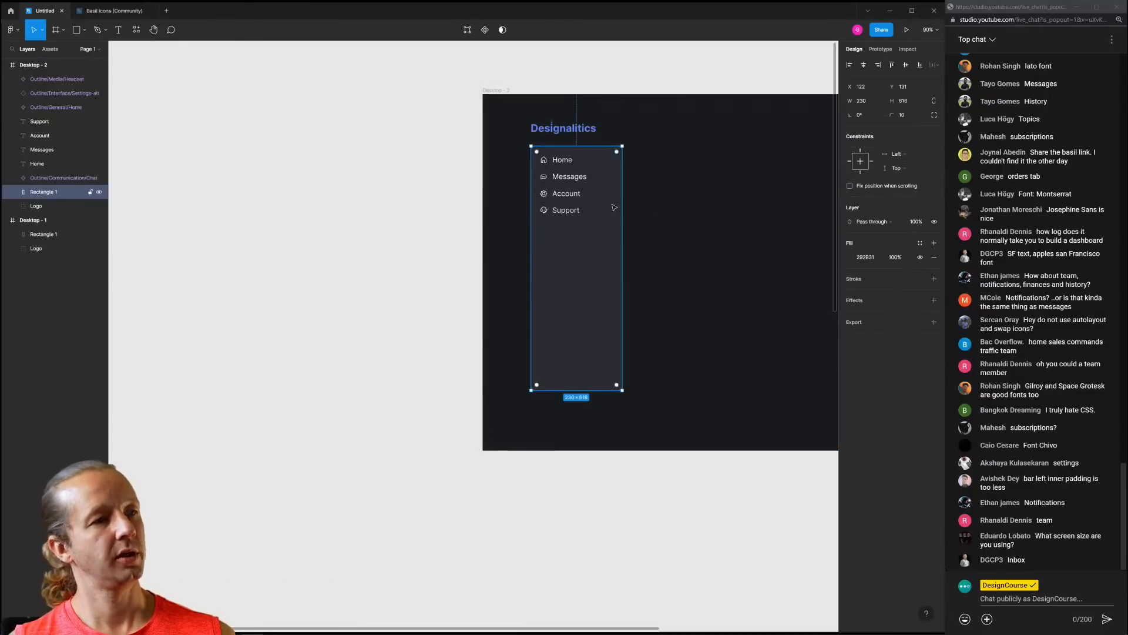
{"action": "left_click", "coordinate": [696, 200]}
{"action": "left_click_drag", "start_coordinate": [698, 200], "coordinate": [575, 209]}
{"action": "scroll", "coordinate": [489, 176], "scroll_direction": "up", "scroll_amount": 5}
{"action": "left_click", "coordinate": [382, 158]}
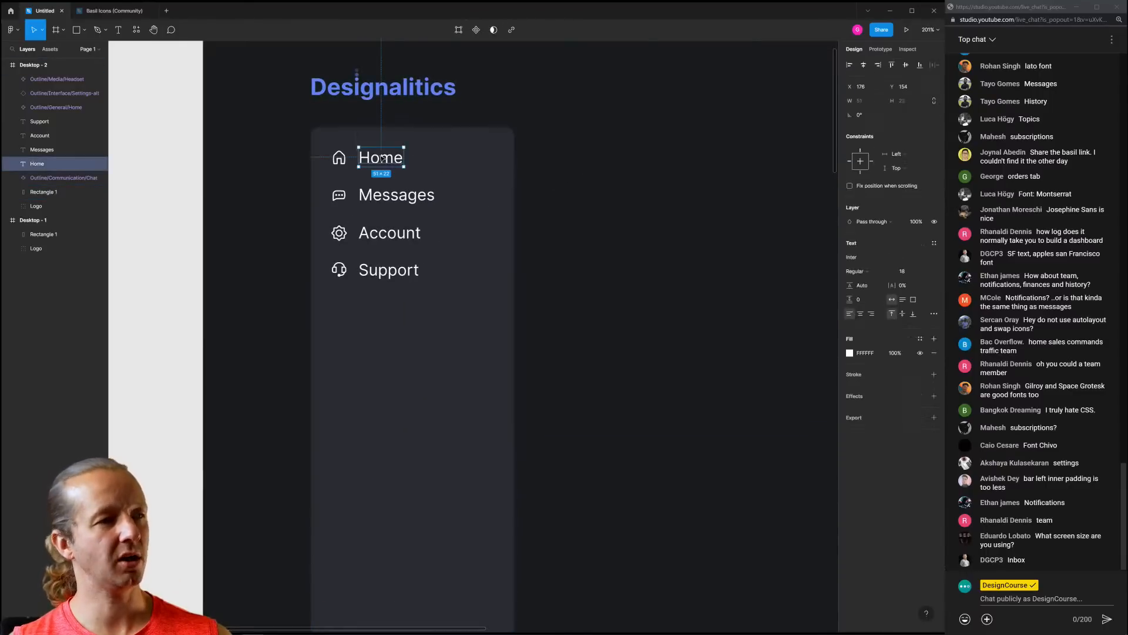
{"action": "left_click", "coordinate": [385, 192], "text": "shift"}
{"action": "left_click", "coordinate": [391, 235], "text": "shift"}
{"action": "left_click", "coordinate": [390, 269], "text": "shift"}
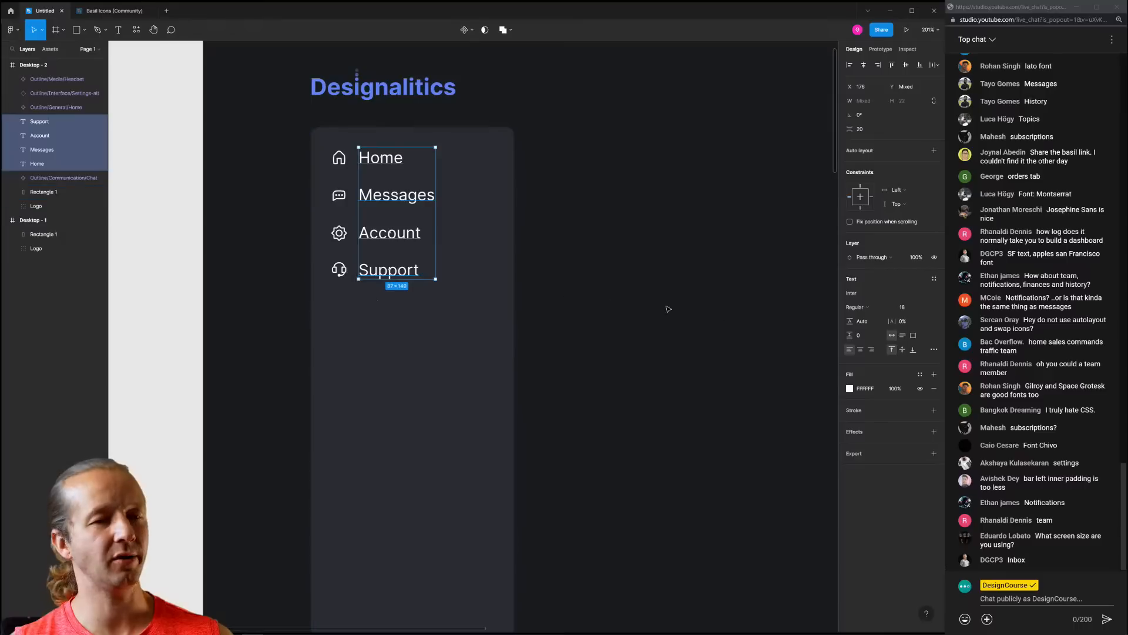
Change the labels' fill to a light grey-blue sampled from the sidebar card
{"action": "left_click", "coordinate": [850, 389]}
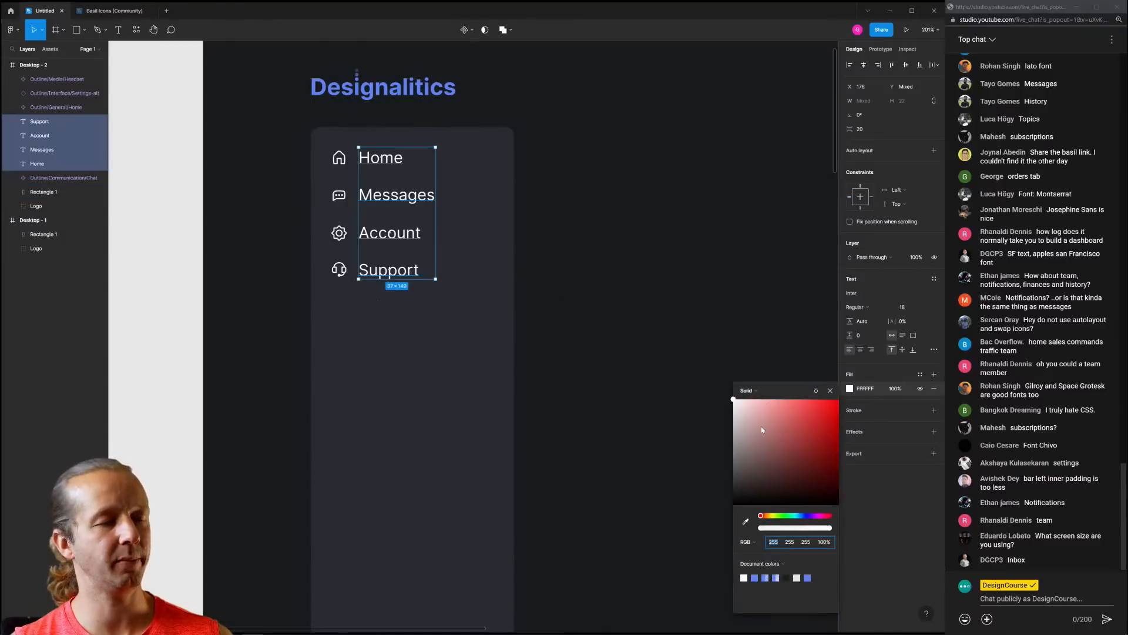
{"action": "left_click", "coordinate": [745, 522]}
{"action": "left_click", "coordinate": [461, 325]}
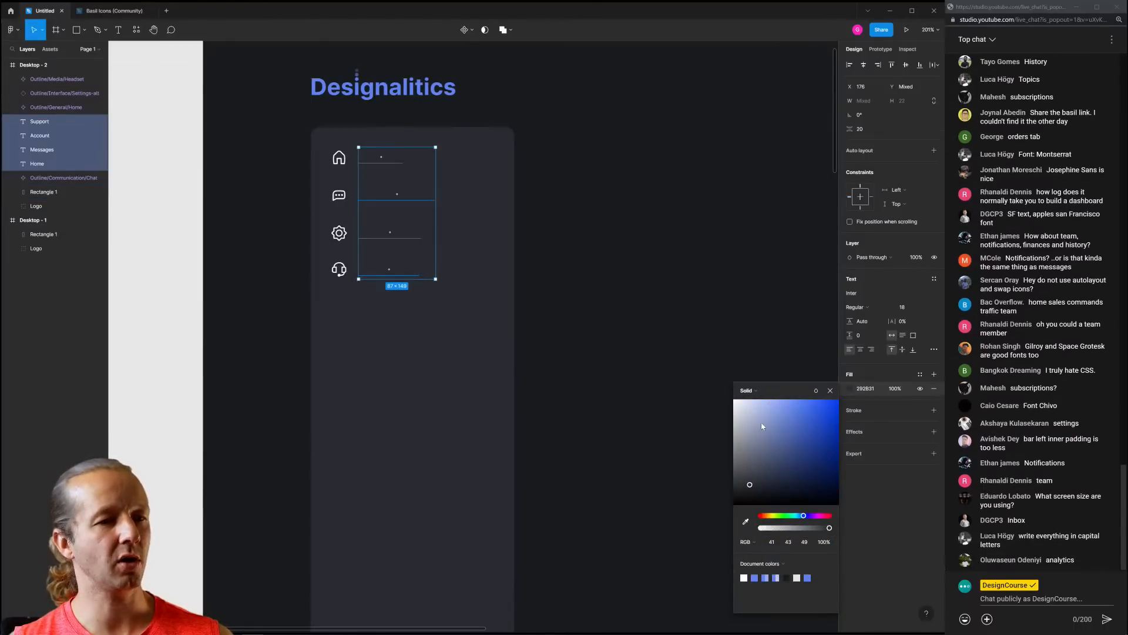
{"action": "left_click_drag", "start_coordinate": [752, 418], "coordinate": [748, 418]}
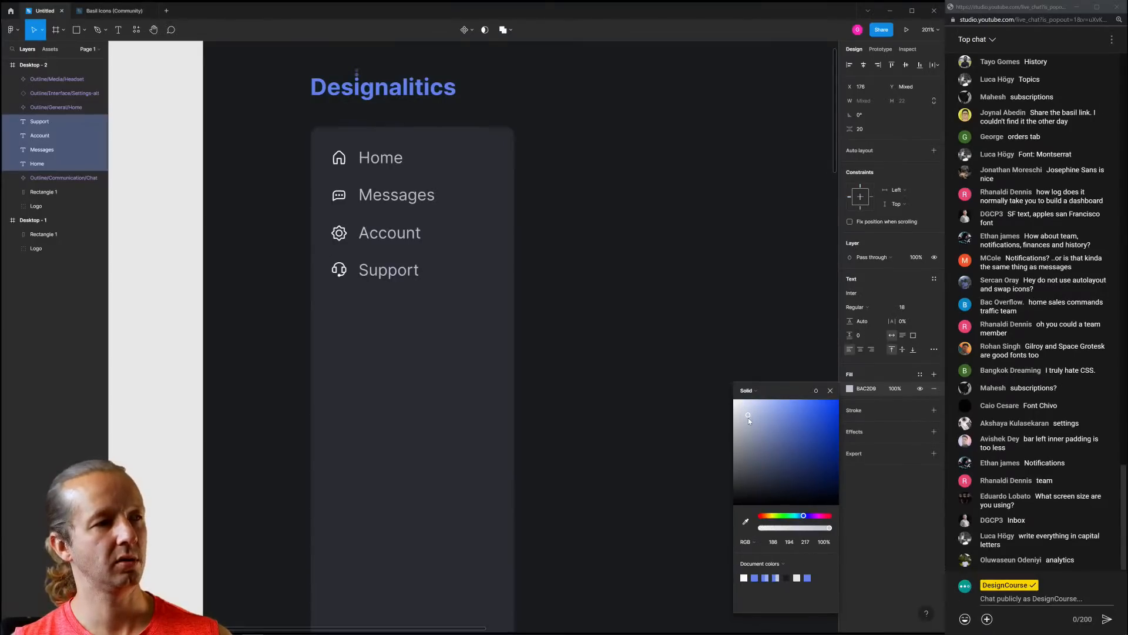
{"action": "left_click", "coordinate": [663, 294]}
{"action": "scroll", "coordinate": [663, 293], "scroll_direction": "down", "scroll_amount": 5}
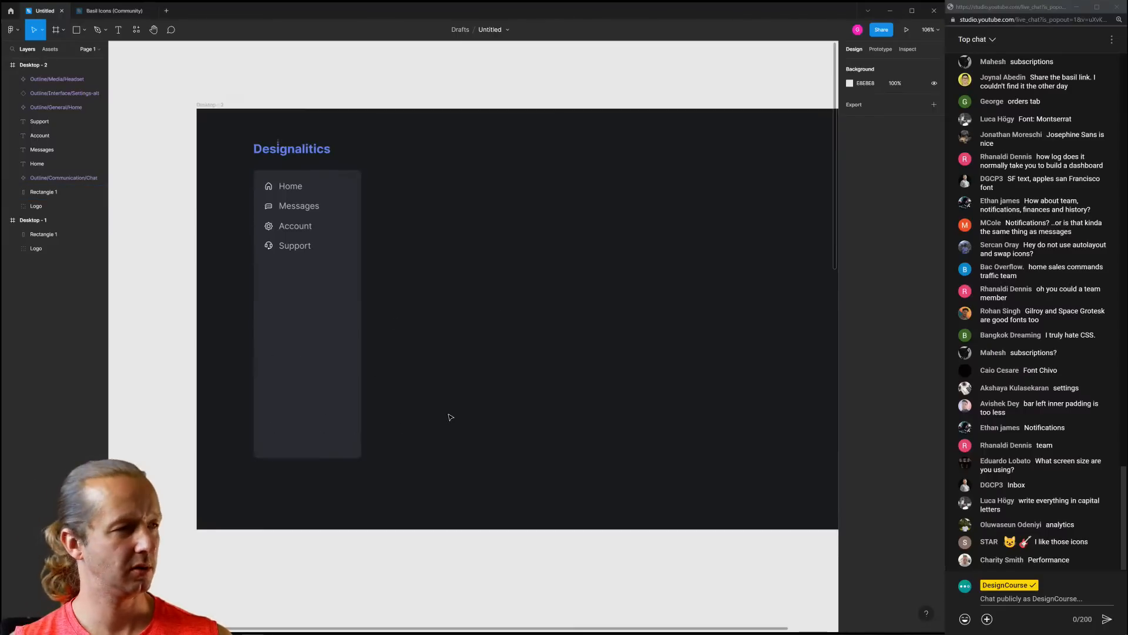
{"action": "left_click_drag", "start_coordinate": [457, 342], "coordinate": [433, 336]}
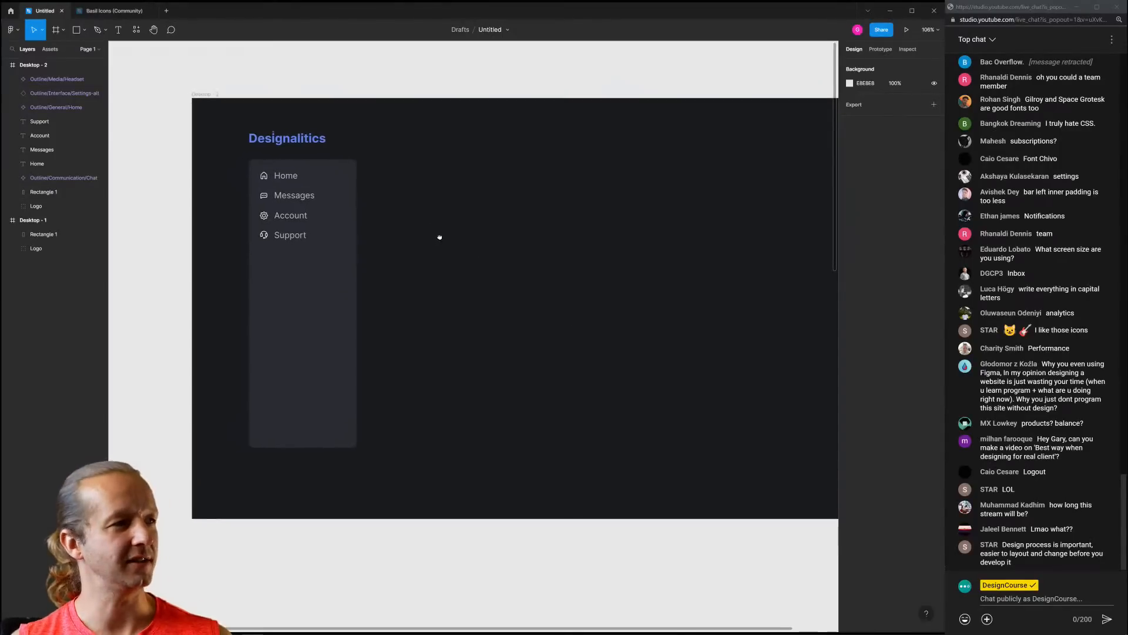
Check the Home label's colour and pan the view to frame the sidebar
{"action": "scroll", "coordinate": [447, 241], "scroll_direction": "up", "scroll_amount": 1}
{"action": "left_click", "coordinate": [288, 191]}
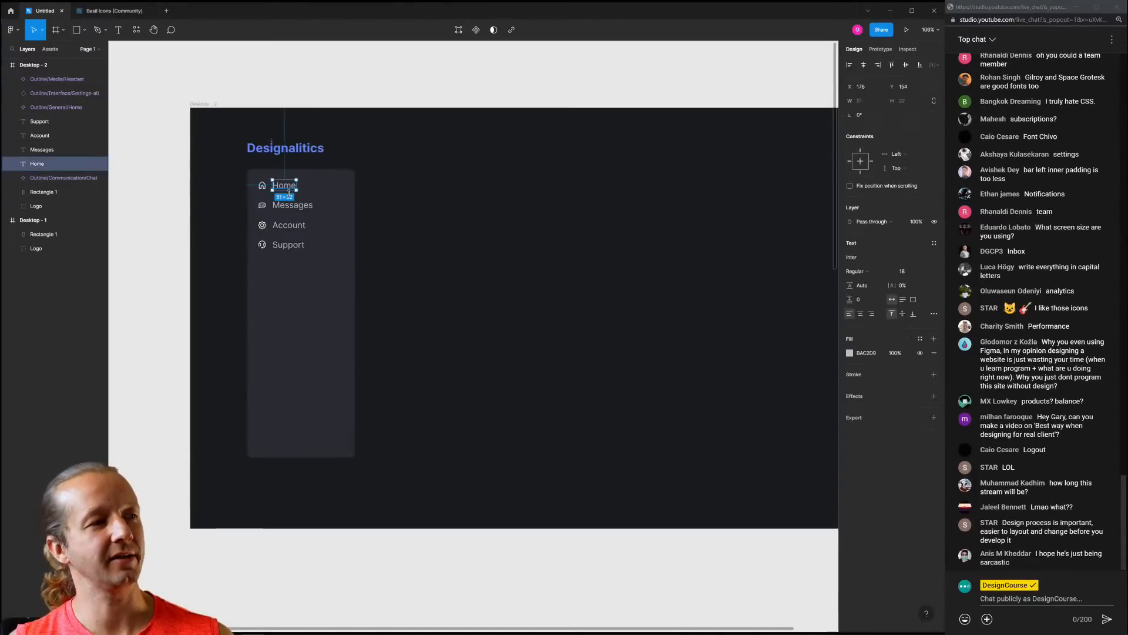
{"action": "scroll", "coordinate": [228, 189], "scroll_direction": "up", "scroll_amount": 5}
{"action": "left_click", "coordinate": [850, 353]}
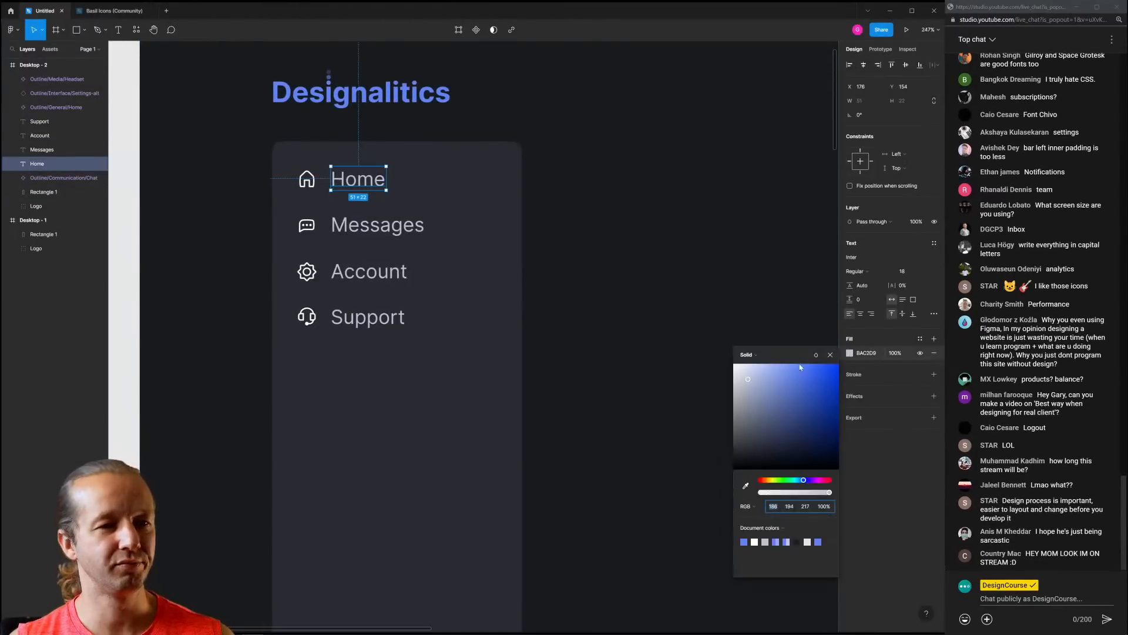
{"action": "left_click", "coordinate": [642, 231]}
{"action": "scroll", "coordinate": [642, 231], "scroll_direction": "down", "scroll_amount": 3}
{"action": "left_click_drag", "start_coordinate": [534, 239], "coordinate": [438, 196]}
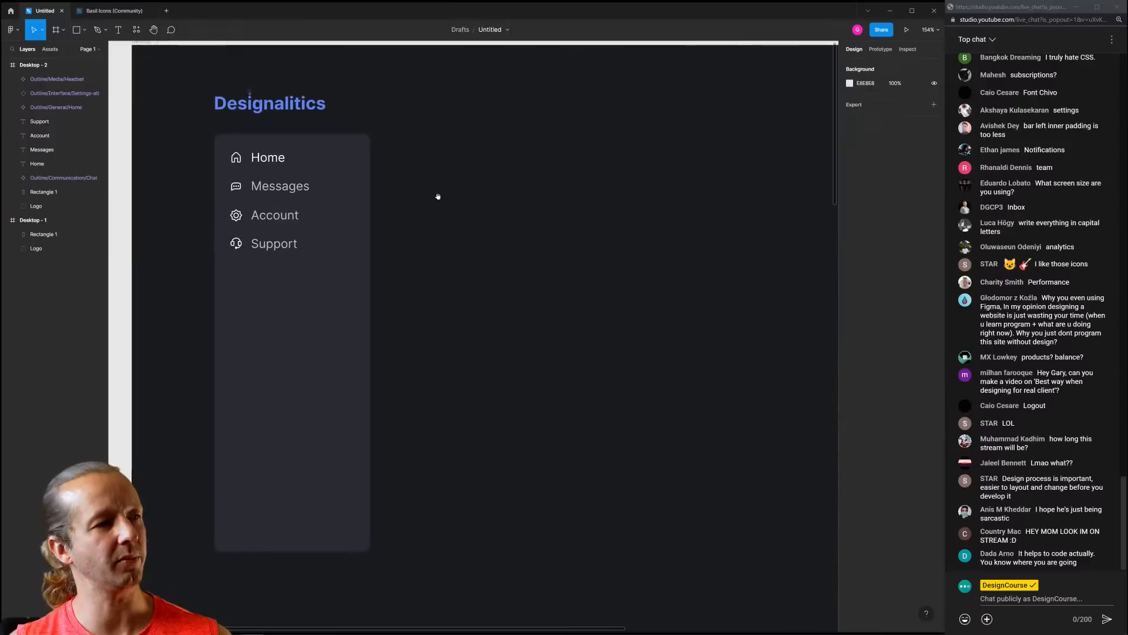
{"action": "scroll", "coordinate": [238, 150], "scroll_direction": "up", "scroll_amount": 4}
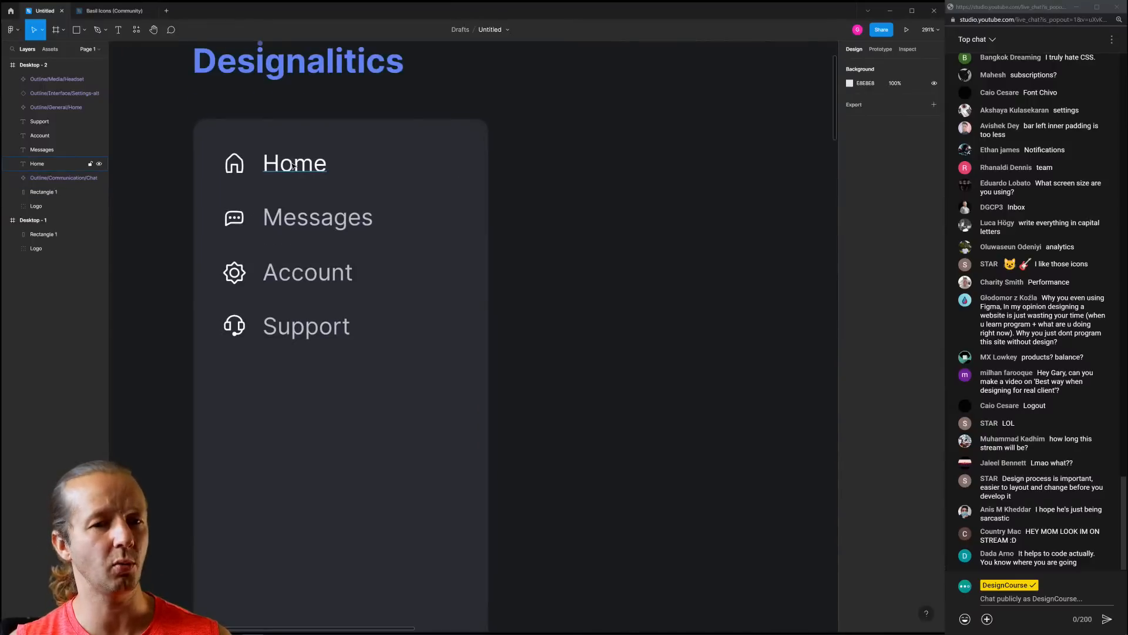
{"action": "scroll", "coordinate": [639, 232], "scroll_direction": "down", "scroll_amount": 4}
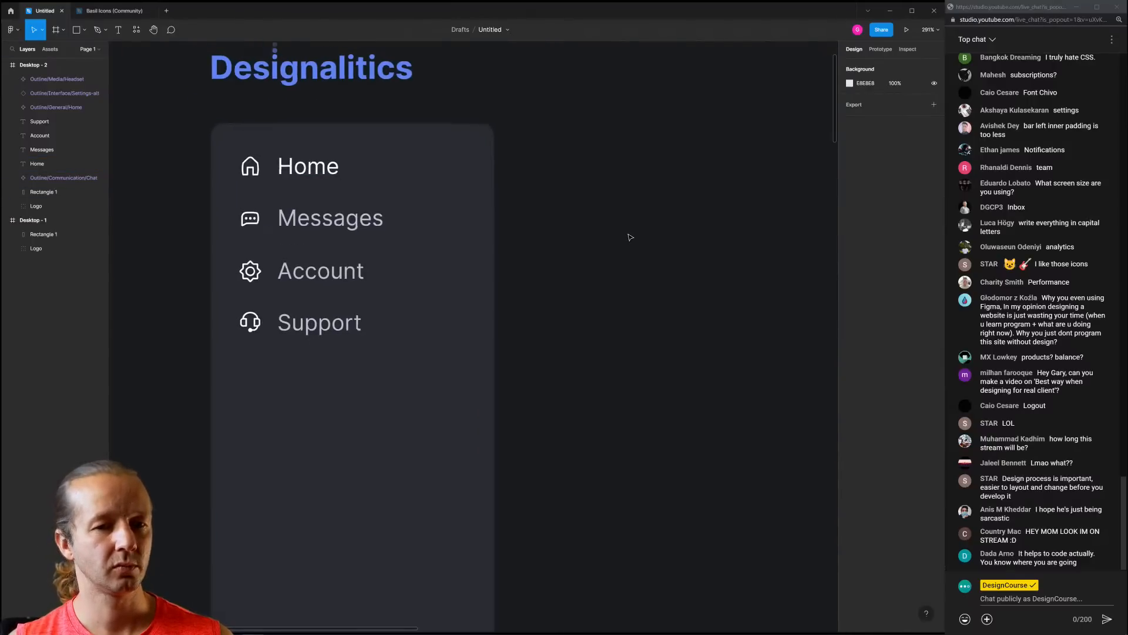
{"action": "left_click_drag", "start_coordinate": [638, 232], "coordinate": [452, 218]}
{"action": "scroll", "coordinate": [517, 199], "scroll_direction": "down", "scroll_amount": 3}
{"action": "scroll", "coordinate": [238, 193], "scroll_direction": "up", "scroll_amount": 2}
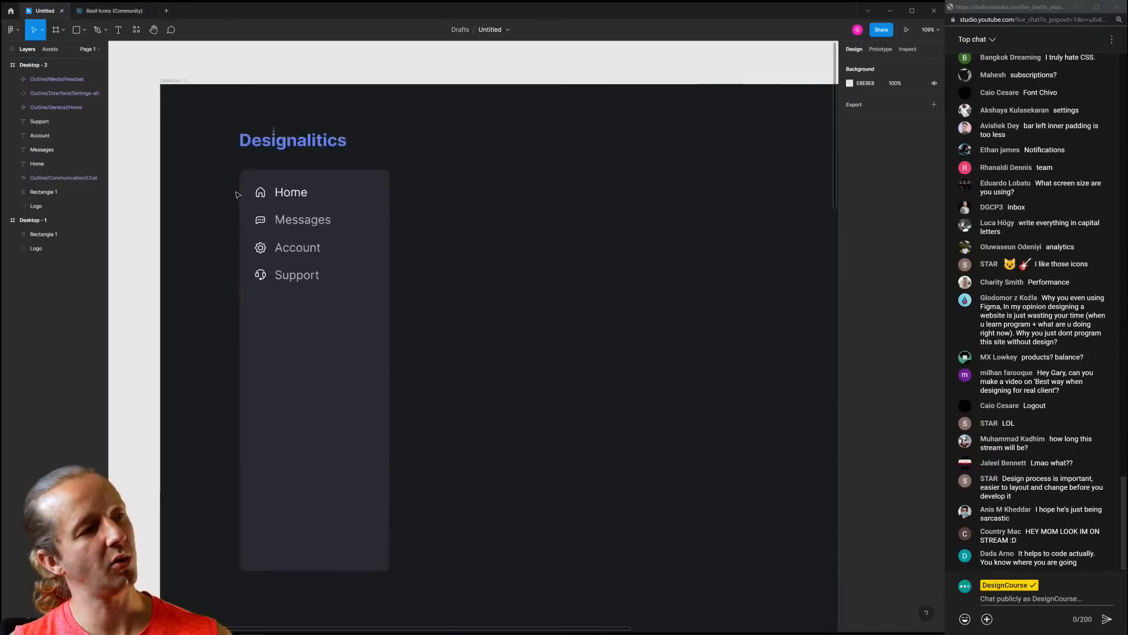
{"action": "scroll", "coordinate": [550, 266], "scroll_direction": "down", "scroll_amount": 2}
{"action": "scroll", "coordinate": [471, 261], "scroll_direction": "down", "scroll_amount": 3}
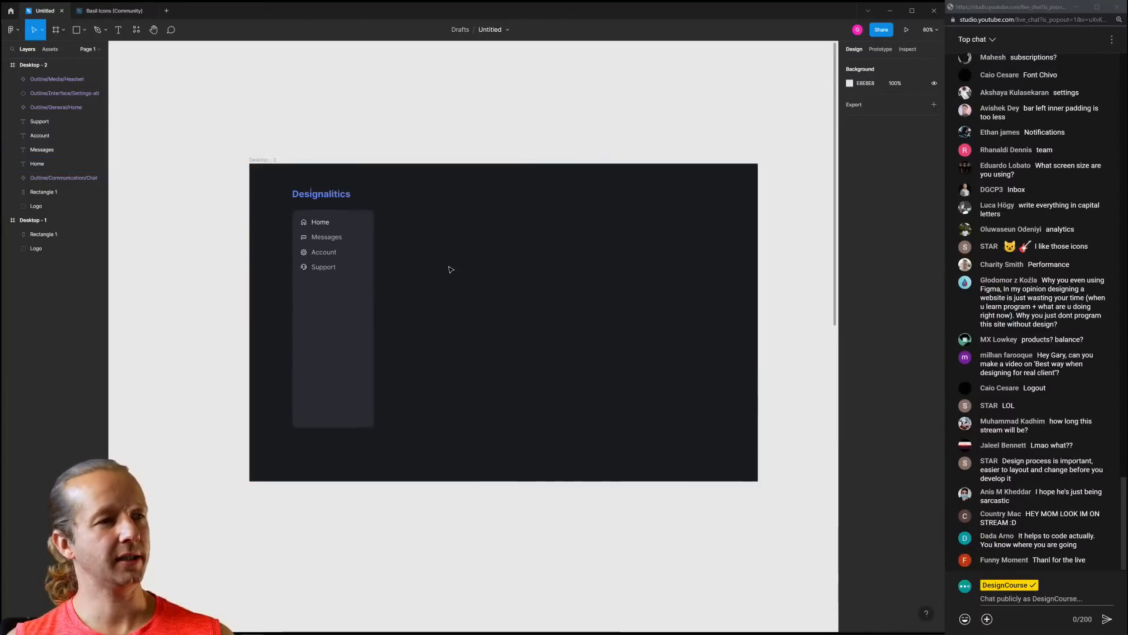
Marquee-select all the sidebar layers and nudge them a few pixels lower
{"action": "left_click_drag", "start_coordinate": [440, 429], "coordinate": [288, 215]}
{"action": "left_click_drag", "start_coordinate": [342, 297], "coordinate": [345, 302]}
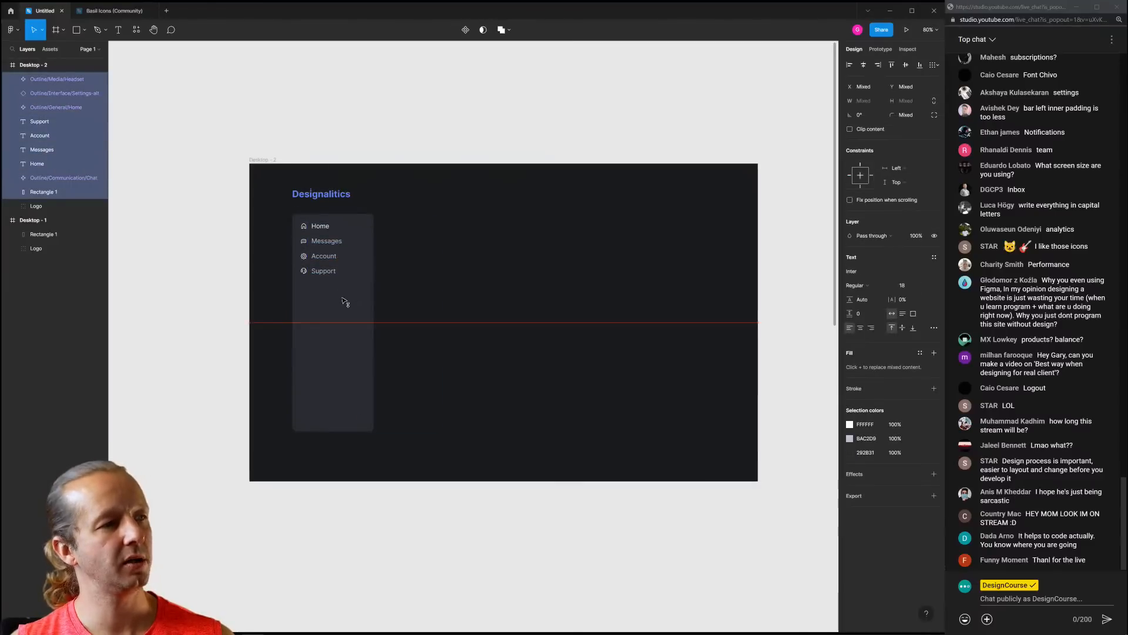
{"action": "left_click", "coordinate": [585, 307]}
{"action": "left_click_drag", "start_coordinate": [607, 195], "coordinate": [689, 209]}
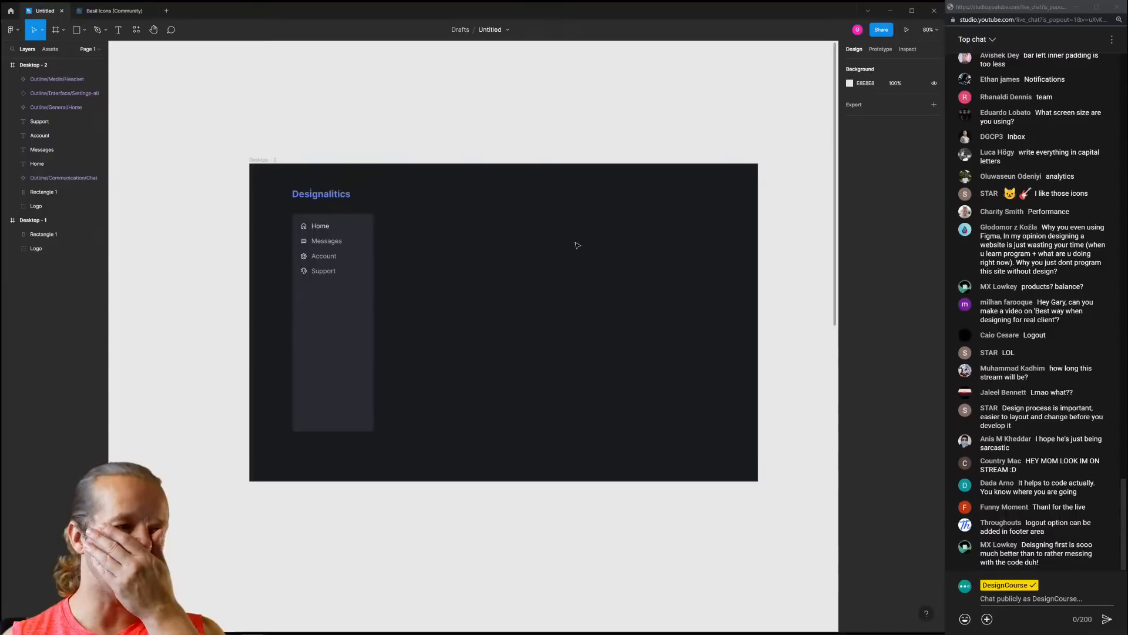
{"action": "left_click", "coordinate": [352, 366]}
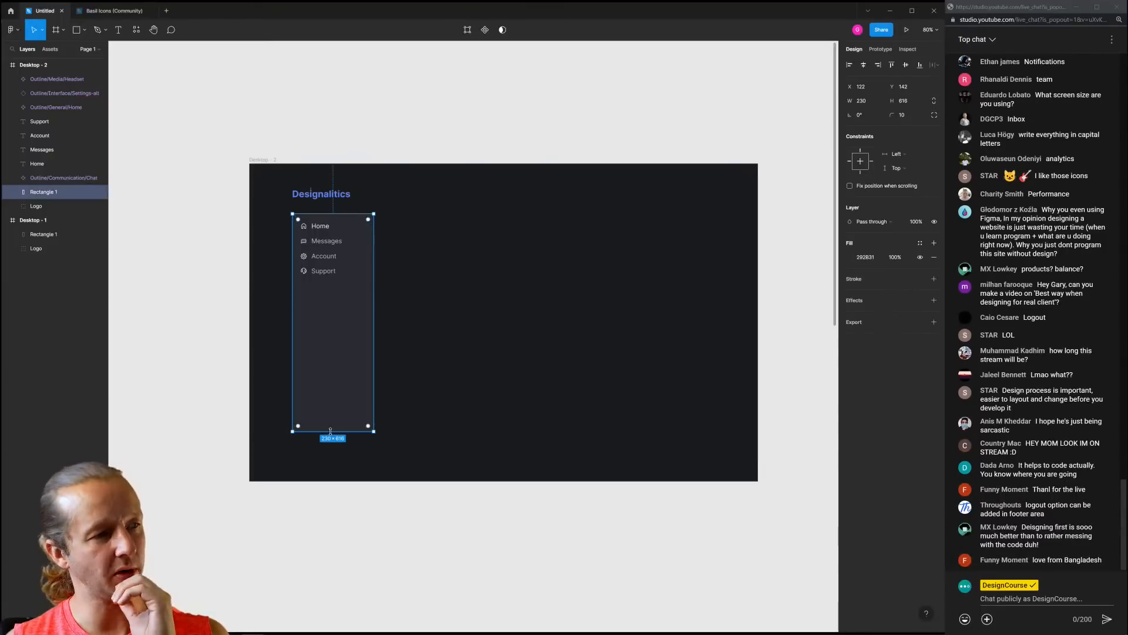
{"action": "left_click", "coordinate": [377, 353]}
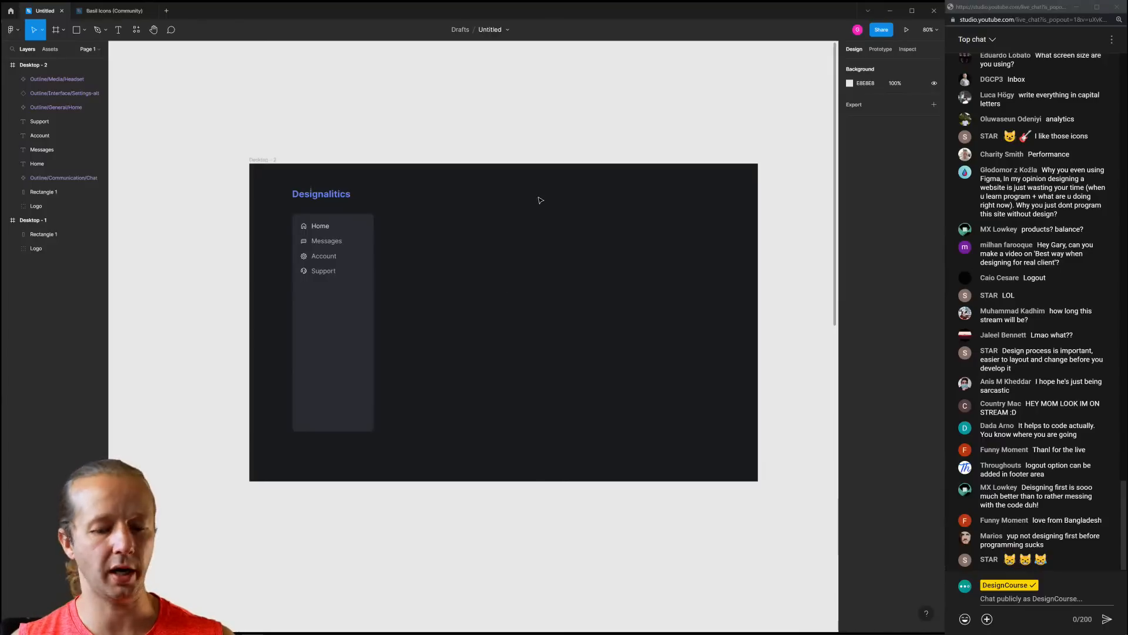
Draw a 53×53 circle near the top-right of the dashboard frame
{"action": "key", "text": "o"}
{"action": "mouse_move", "coordinate": [554, 194]}
{"action": "left_mouse_down"}
{"action": "mouse_move", "coordinate": [577, 217]}
{"action": "mouse_move", "coordinate": [573, 201]}
{"action": "mouse_move", "coordinate": [652, 197]}
{"action": "left_mouse_up"}
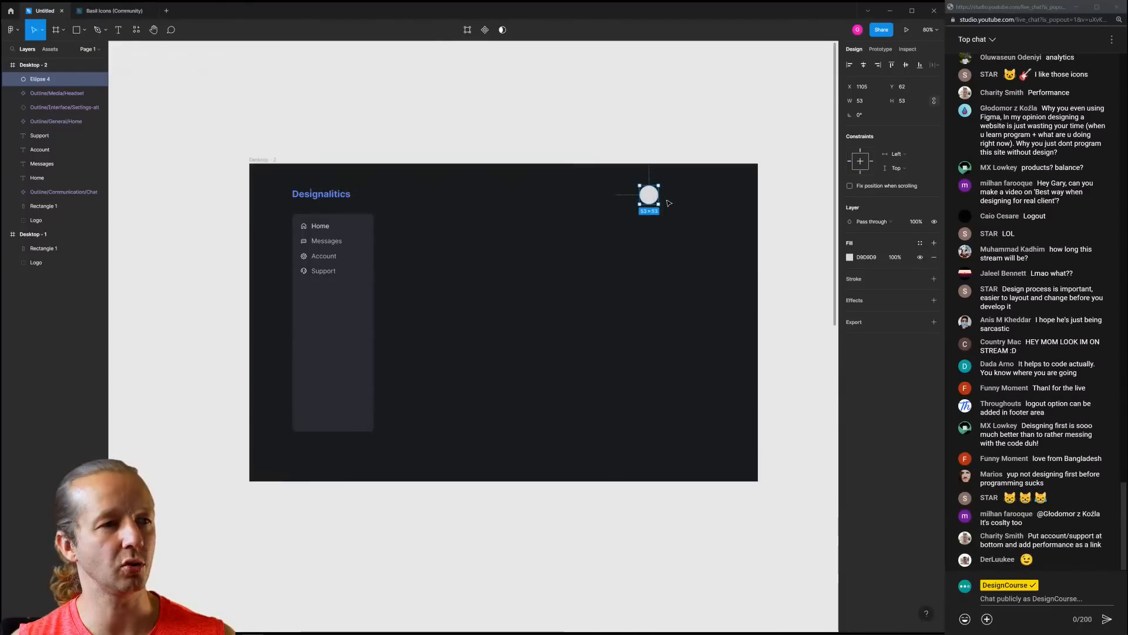
{"action": "scroll", "coordinate": [675, 200], "scroll_direction": "right", "scroll_amount": 2}
{"action": "scroll", "coordinate": [599, 220], "scroll_direction": "up", "scroll_amount": 4}
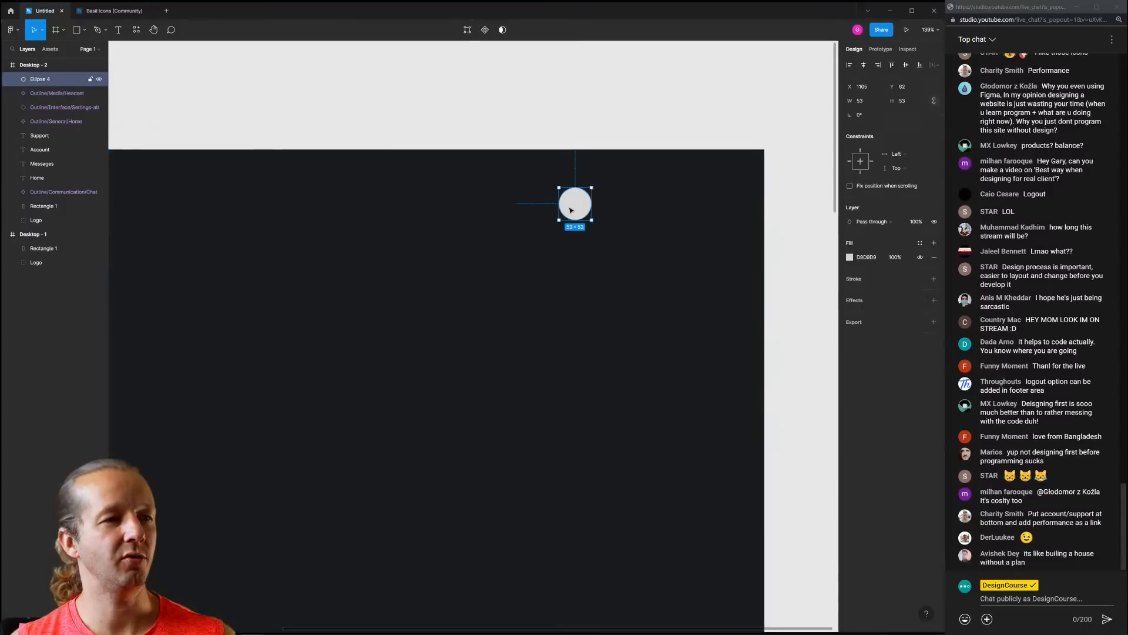
Launch the Unsplash plugin from the canvas context menu
{"action": "right_click", "coordinate": [557, 116]}
{"action": "mouse_move", "coordinate": [590, 188]}
{"action": "left_click", "coordinate": [665, 201]}
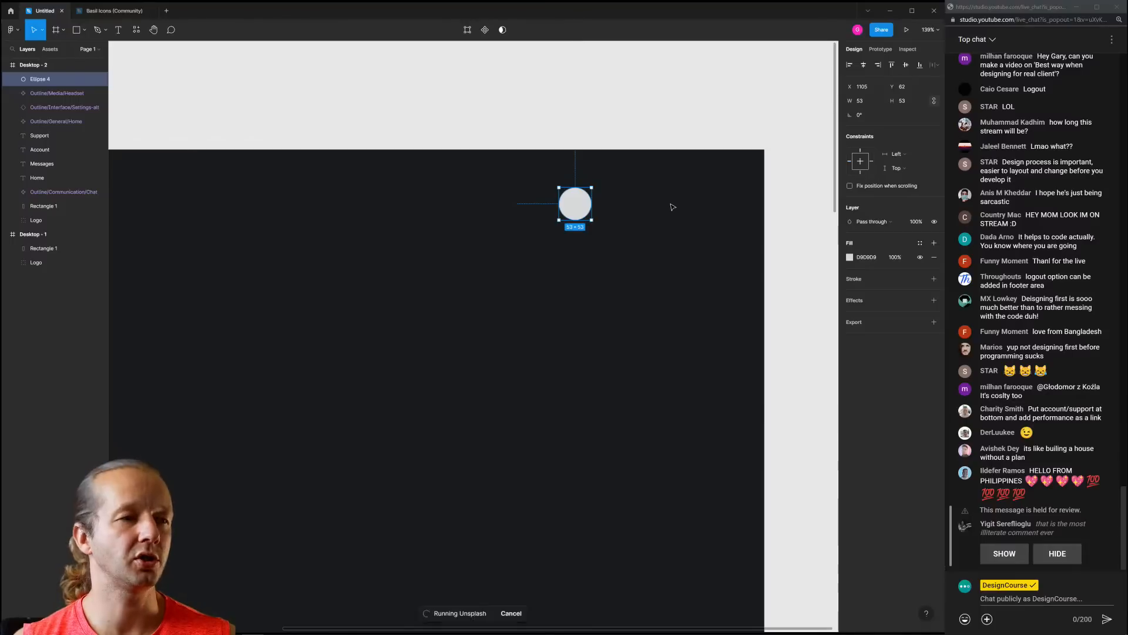
Search Unsplash for 'person' and fill the circle with a man's portrait photo
{"action": "left_click", "coordinate": [807, 146]}
{"action": "type", "text": "personb"}
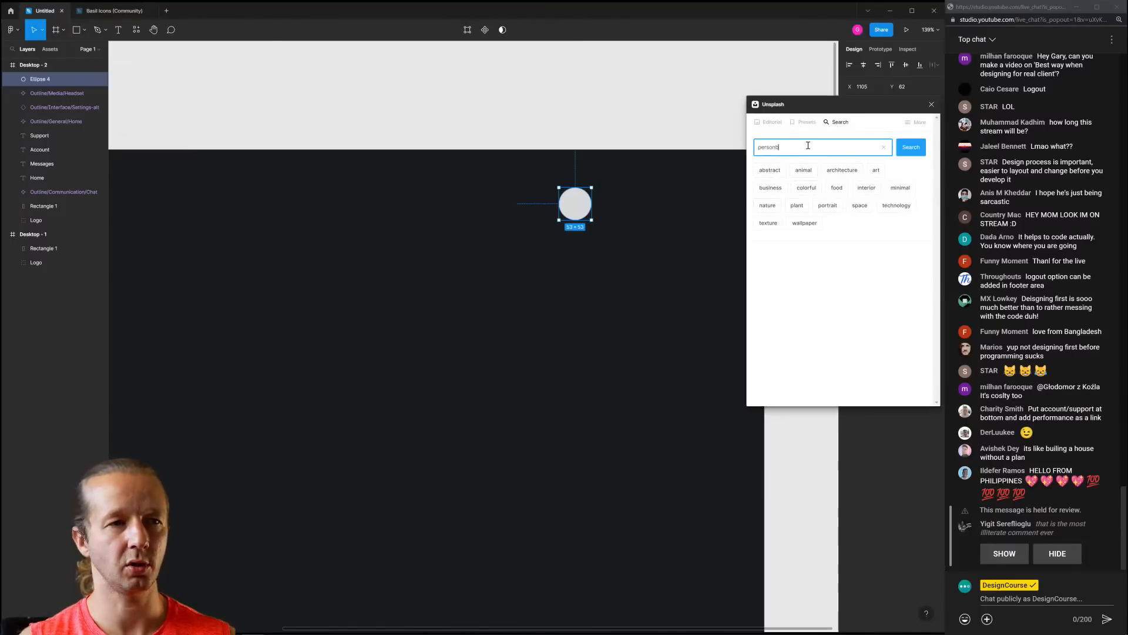
{"action": "key", "text": "Return"}
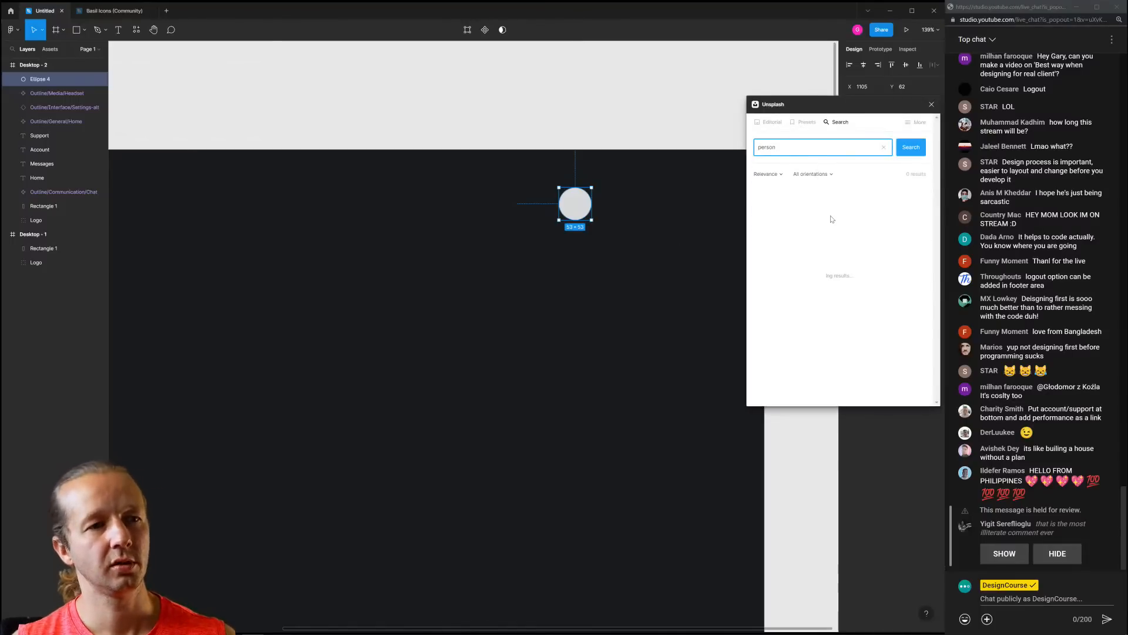
{"action": "left_click", "coordinate": [911, 152]}
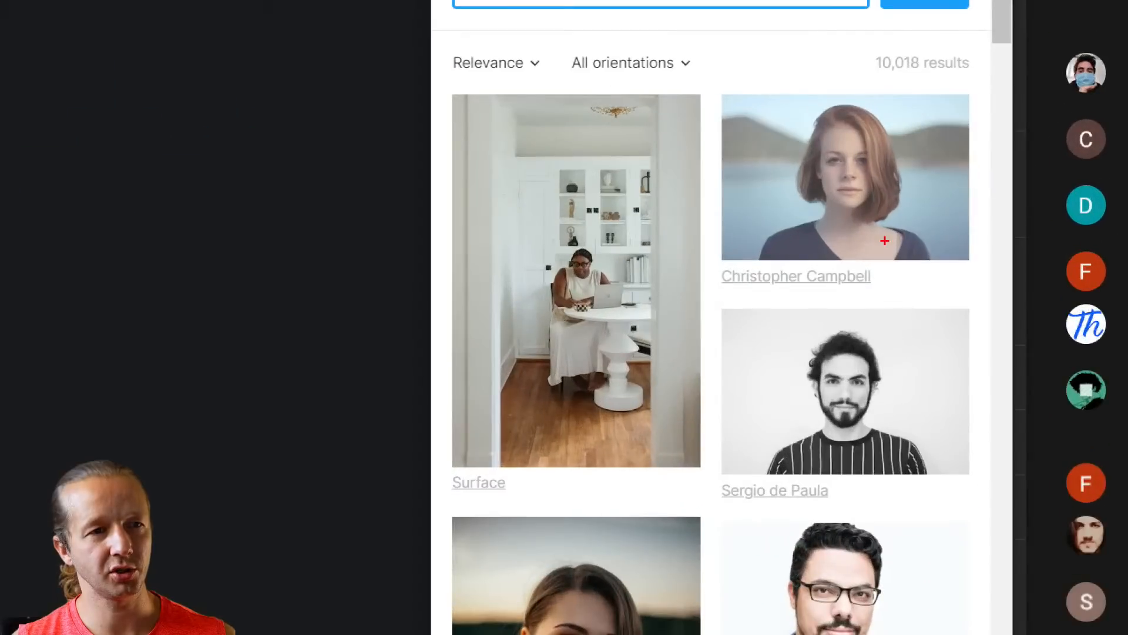
{"action": "mouse_move", "coordinate": [885, 240]}
{"action": "left_mouse_down"}
{"action": "mouse_move", "coordinate": [901, 163]}
{"action": "mouse_move", "coordinate": [723, 122]}
{"action": "mouse_move", "coordinate": [957, 193]}
{"action": "mouse_move", "coordinate": [937, 152]}
{"action": "left_mouse_up"}
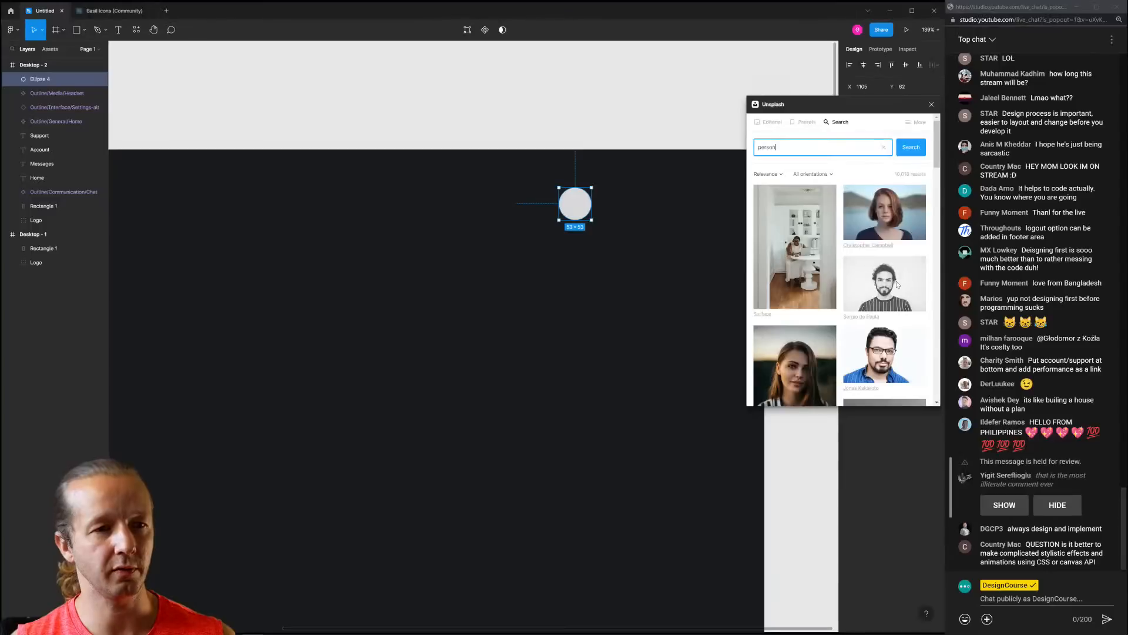
{"action": "scroll", "coordinate": [919, 252], "scroll_direction": "down", "scroll_amount": 5}
{"action": "scroll", "coordinate": [930, 212], "scroll_direction": "down", "scroll_amount": 10}
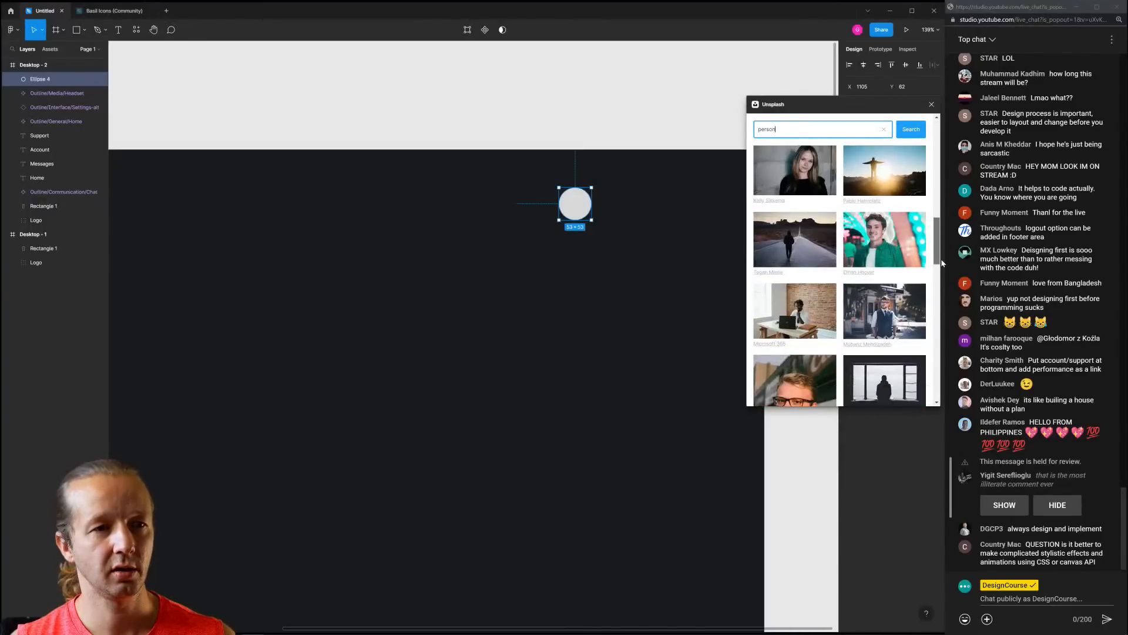
{"action": "scroll", "coordinate": [937, 283], "scroll_direction": "down", "scroll_amount": 2}
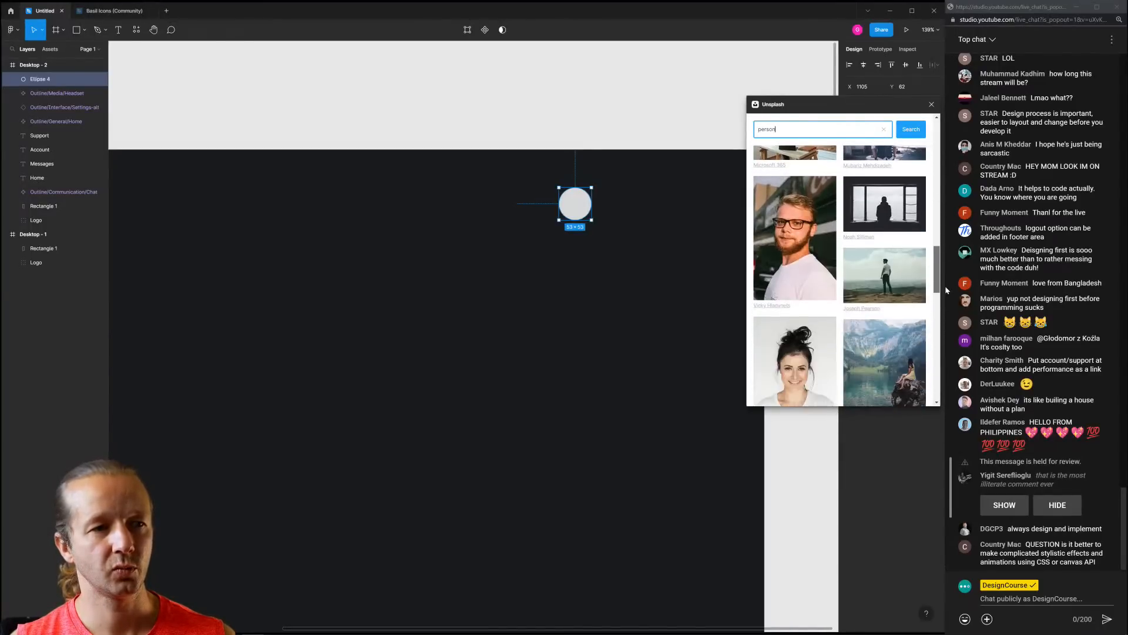
{"action": "left_click", "coordinate": [789, 239]}
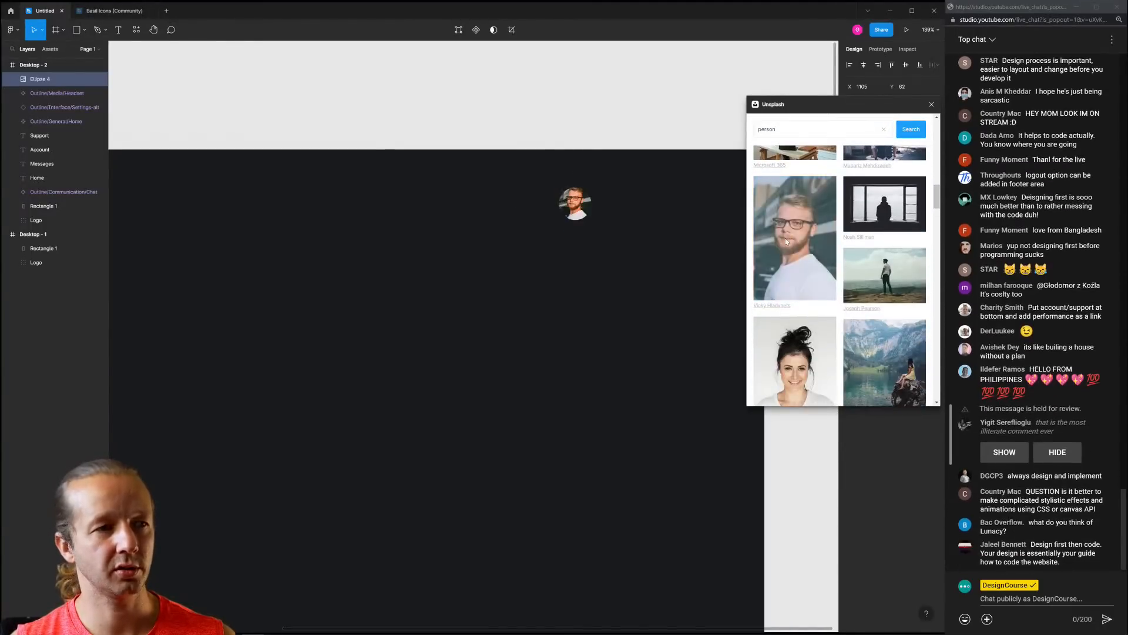
{"action": "left_click", "coordinate": [930, 105]}
Zoom to fit the dashboard and reopen the Unsplash plugin on the avatar circle
{"action": "left_click", "coordinate": [529, 101]}
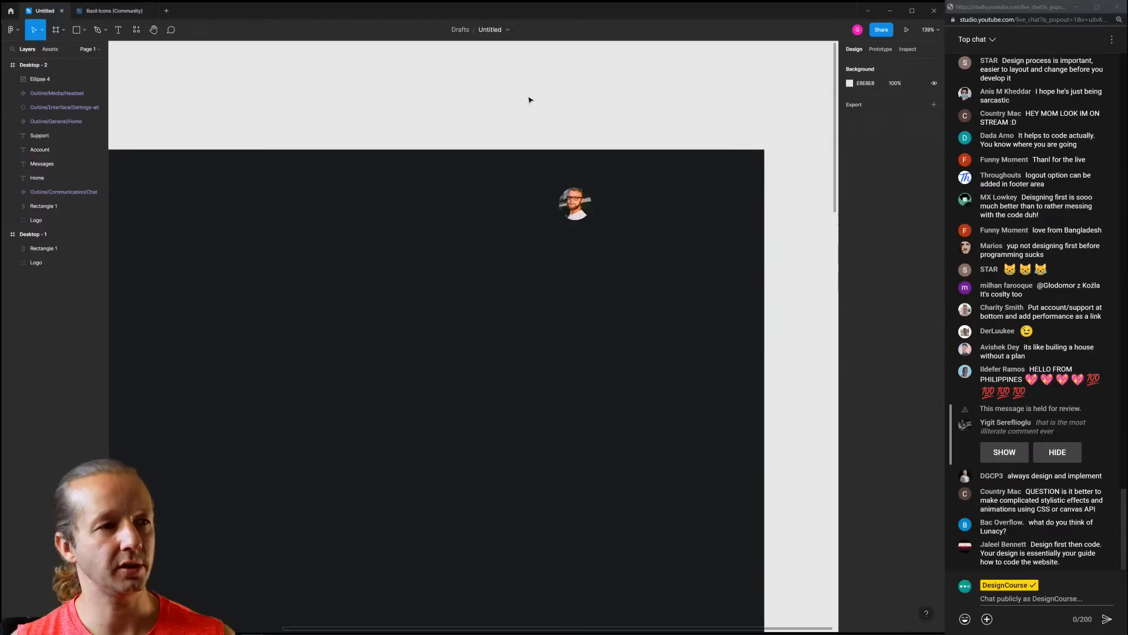
{"action": "key", "text": "shift+1"}
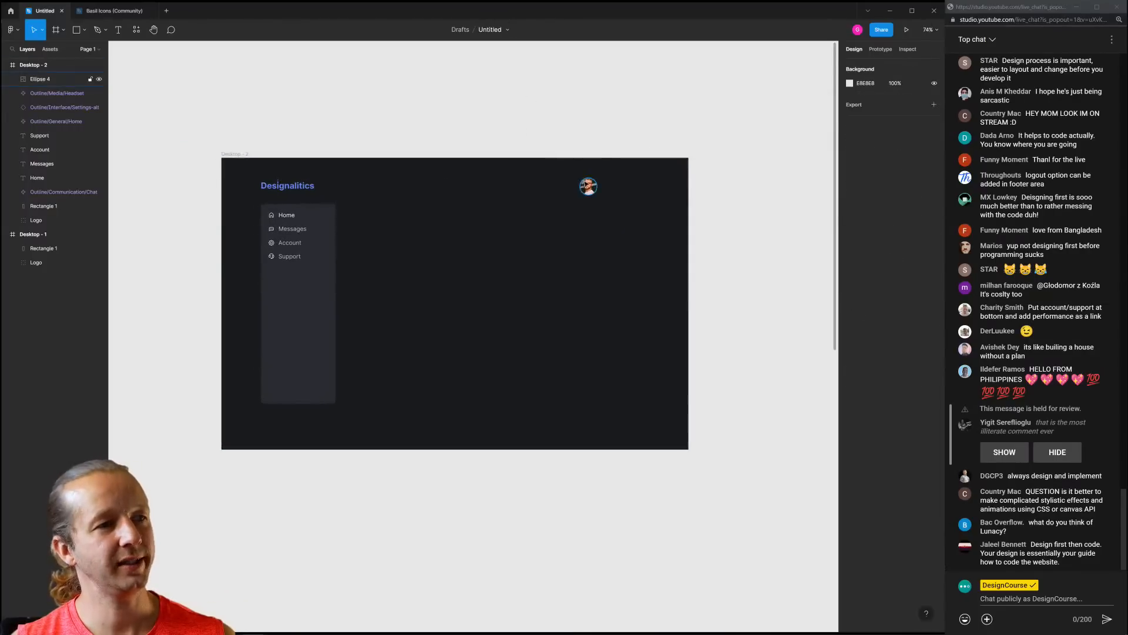
{"action": "right_click", "coordinate": [597, 187]}
{"action": "mouse_move", "coordinate": [646, 206]}
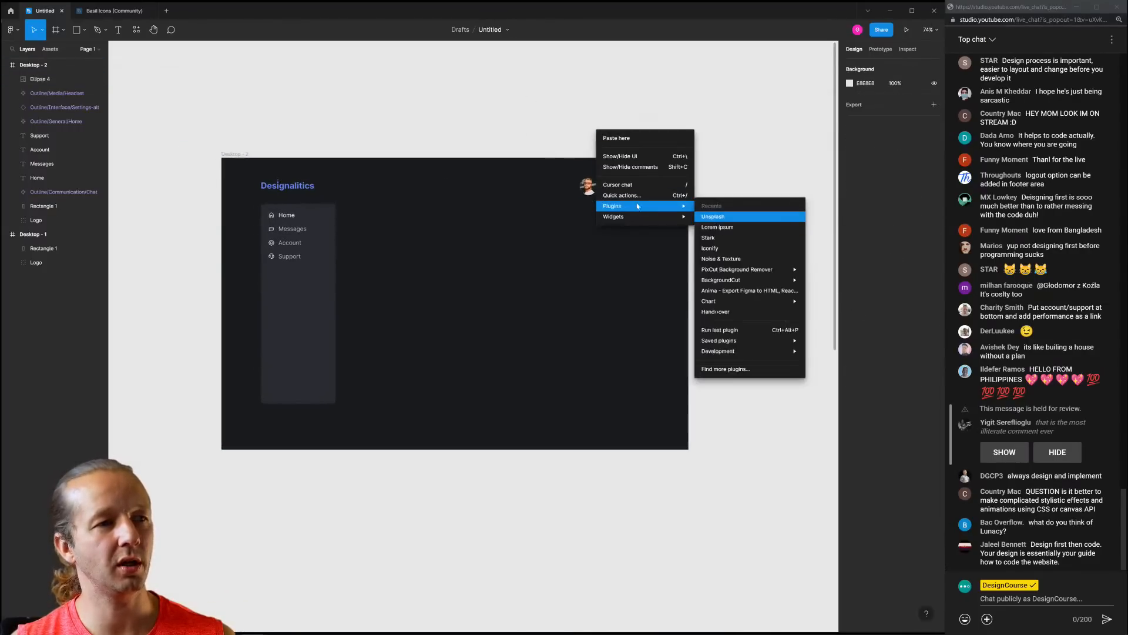
{"action": "left_click", "coordinate": [589, 187]}
{"action": "left_click", "coordinate": [589, 187]}
{"action": "right_click", "coordinate": [654, 115]}
{"action": "mouse_move", "coordinate": [706, 192]}
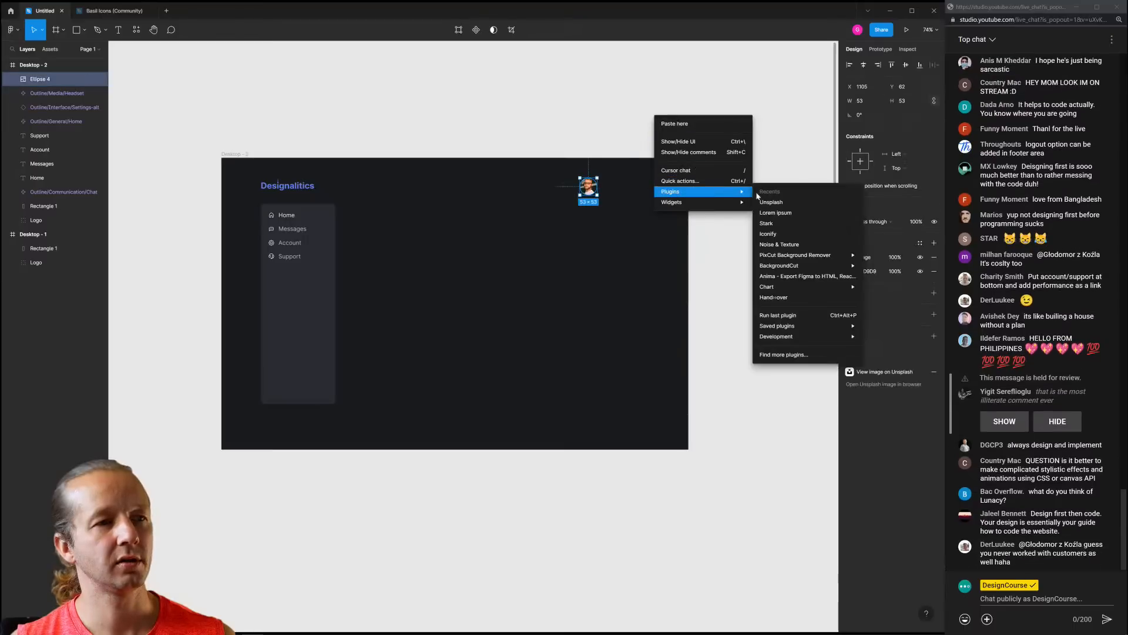
{"action": "left_click", "coordinate": [777, 204]}
Search 'person' again and replace the avatar fill with a different portrait
{"action": "left_click", "coordinate": [807, 148]}
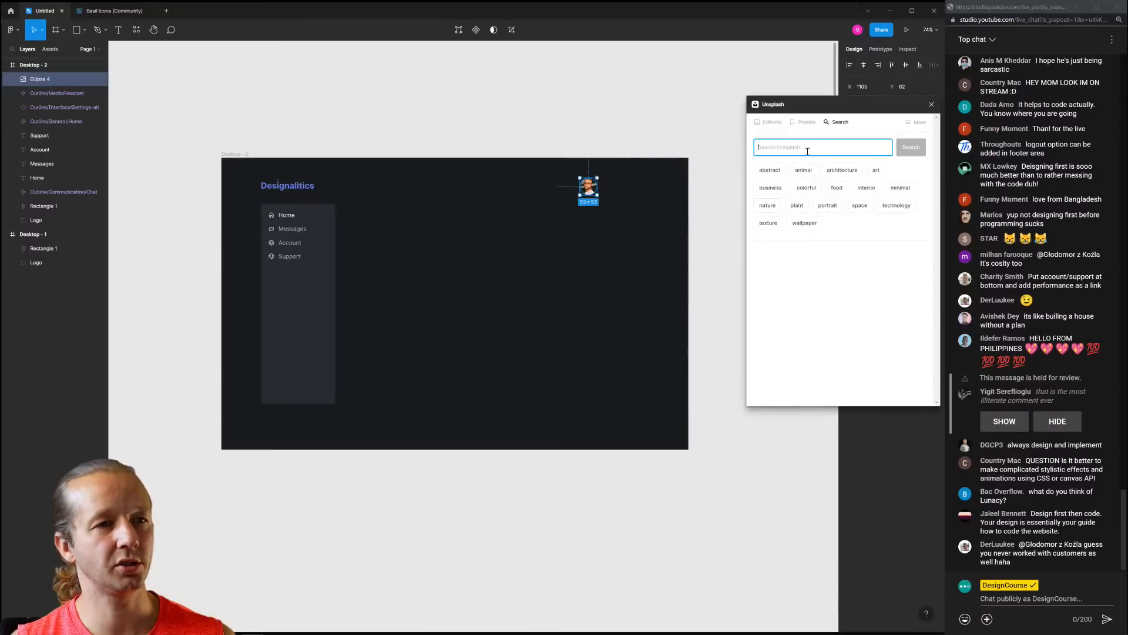
{"action": "type", "text": "person"}
{"action": "key", "text": "Return"}
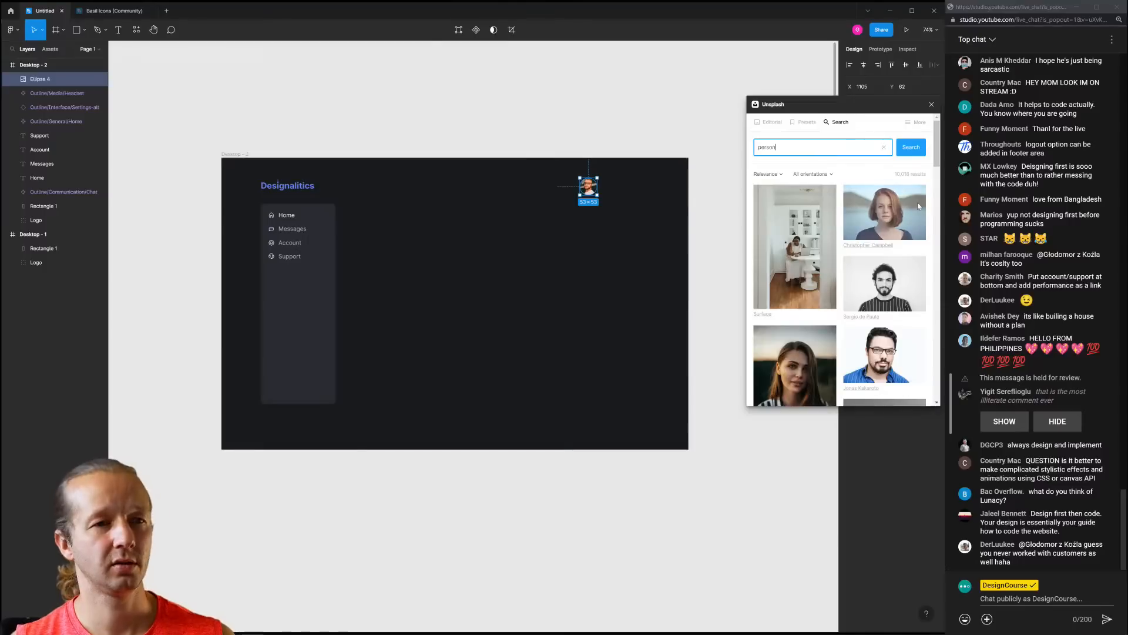
{"action": "left_click_drag", "start_coordinate": [936, 162], "coordinate": [947, 370]}
{"action": "left_click", "coordinate": [923, 363]}
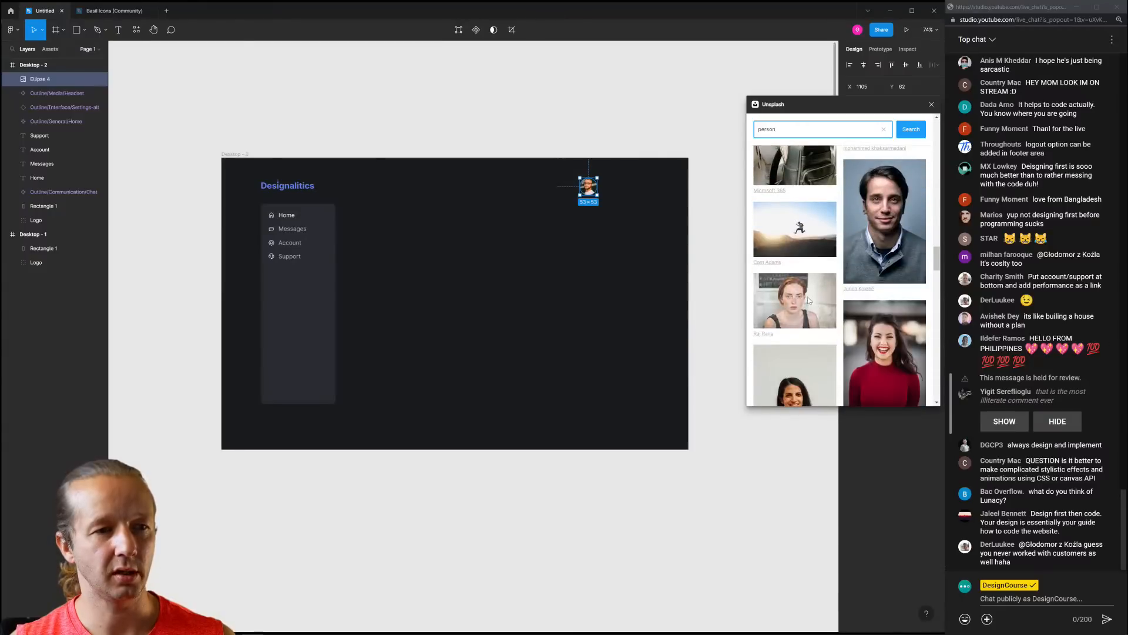
{"action": "left_click", "coordinate": [930, 105]}
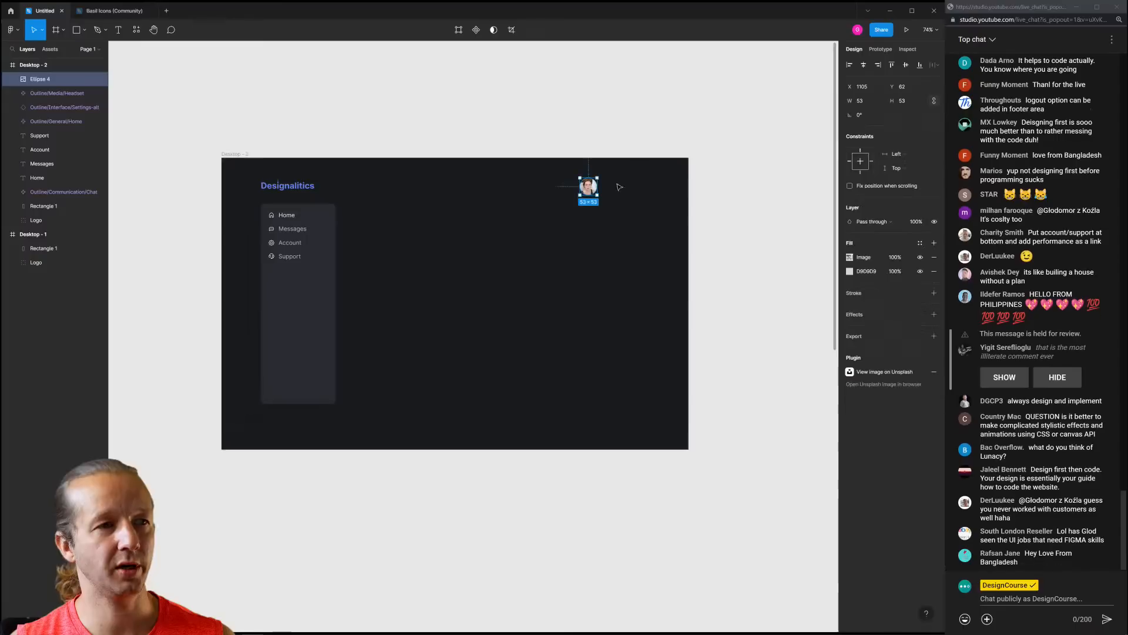
{"action": "left_click", "coordinate": [602, 216]}
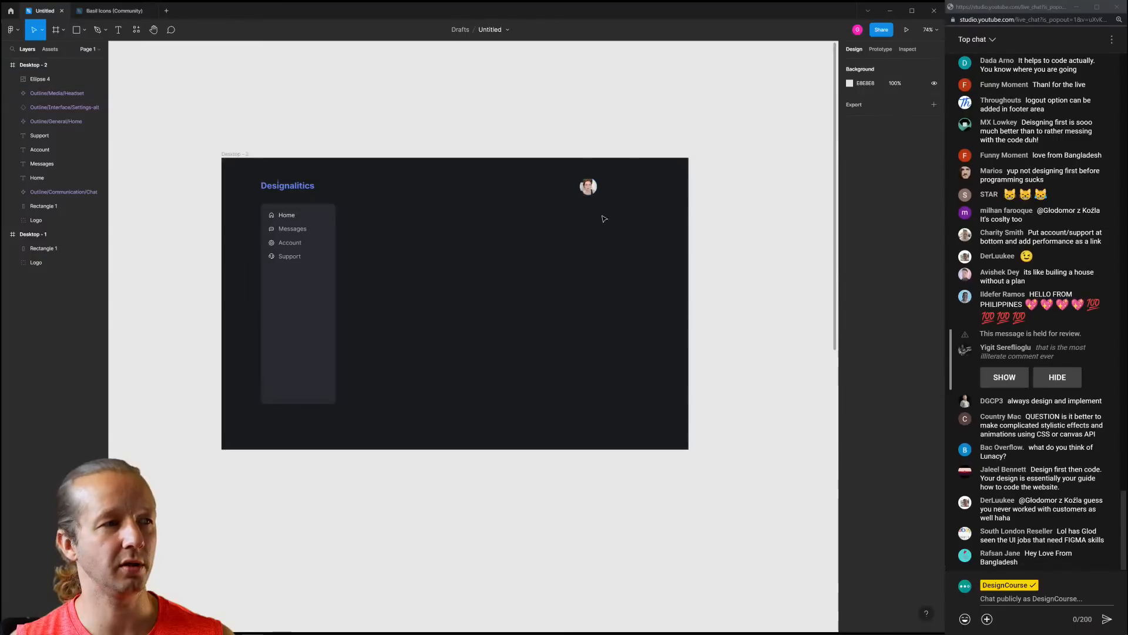
{"action": "left_click", "coordinate": [594, 186]}
Shrink the avatar slightly and add a placeholder user-name text beside it
{"action": "left_click_drag", "start_coordinate": [599, 175], "coordinate": [597, 177]}
{"action": "left_click", "coordinate": [559, 220]}
{"action": "scroll", "coordinate": [583, 192], "scroll_direction": "up", "scroll_amount": 5}
{"action": "key", "text": "t"}
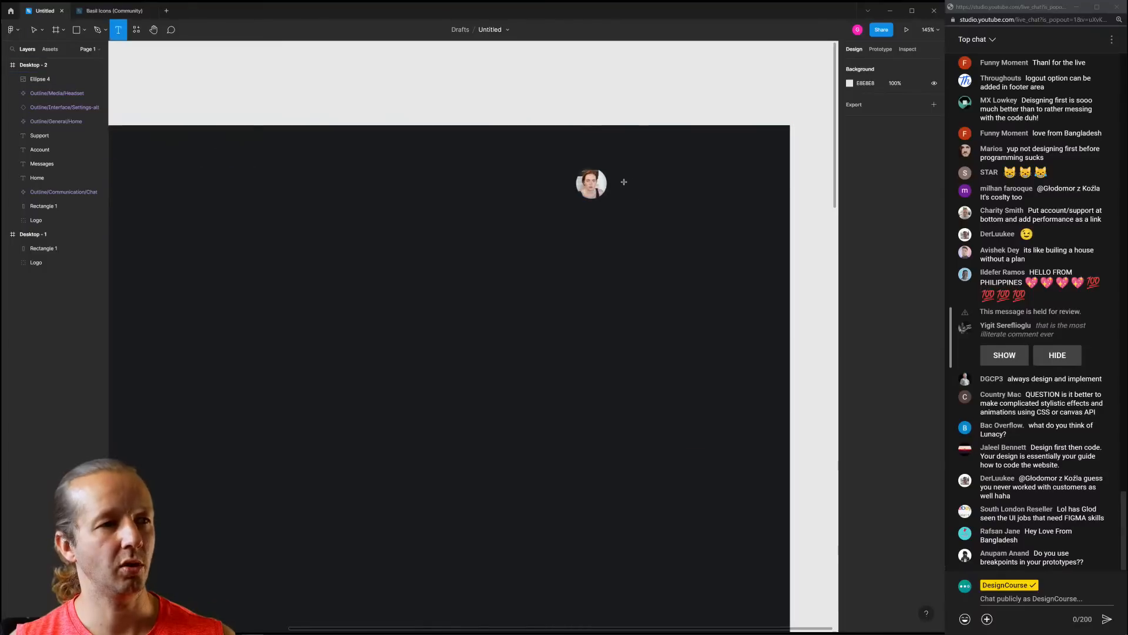
{"action": "left_click", "coordinate": [622, 181]}
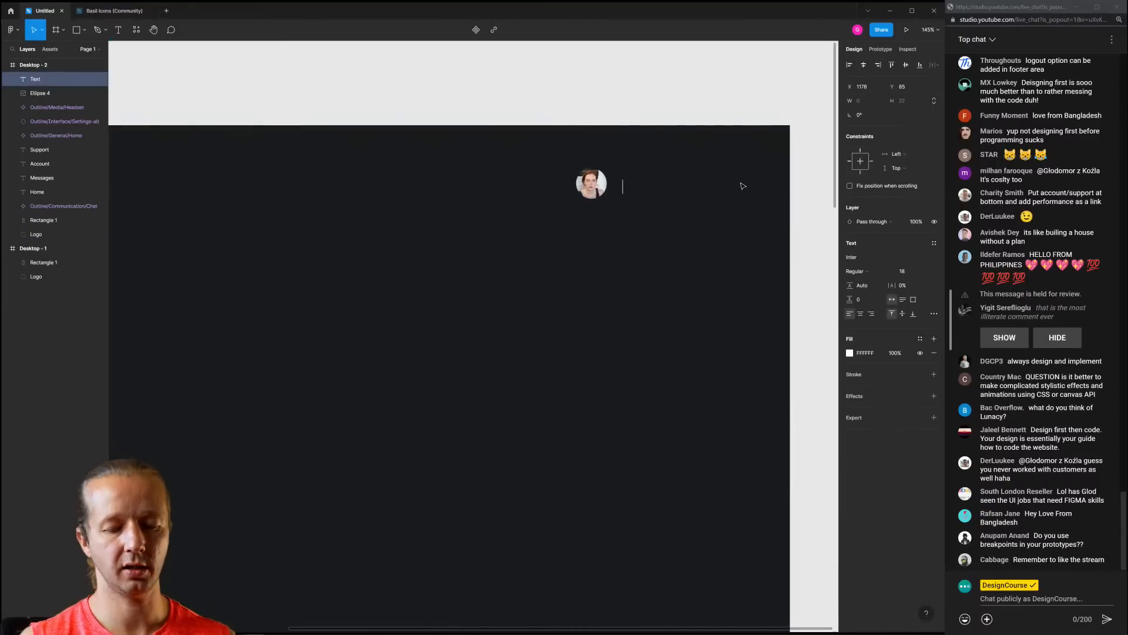
{"action": "type", "text": "Jane Doe"}
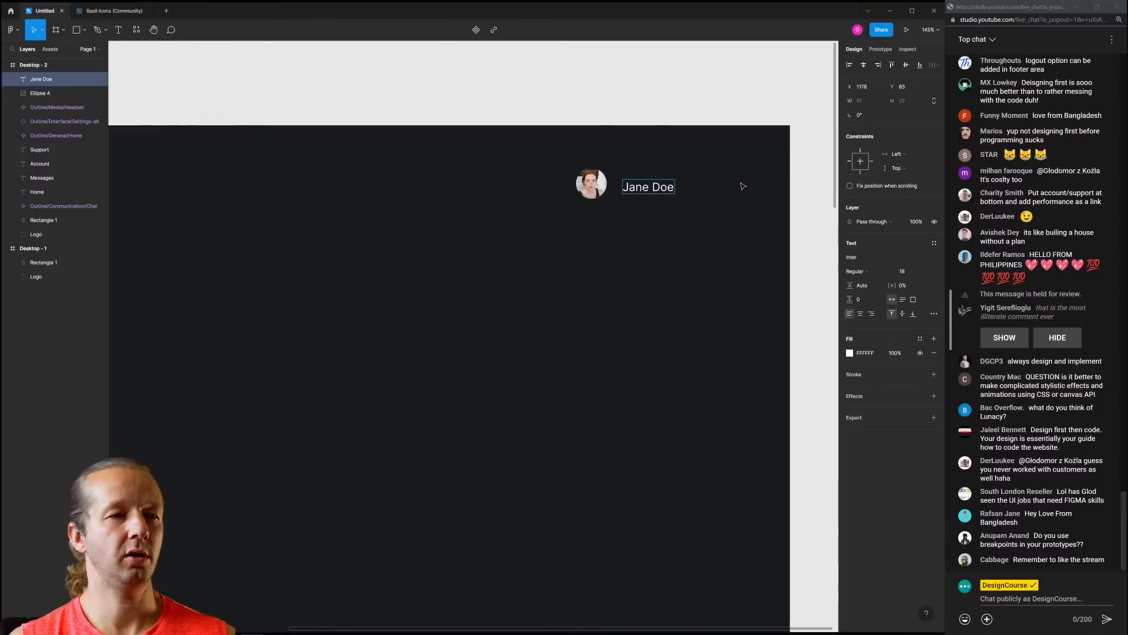
{"action": "key", "text": "Escape"}
{"action": "left_click", "coordinate": [703, 174]}
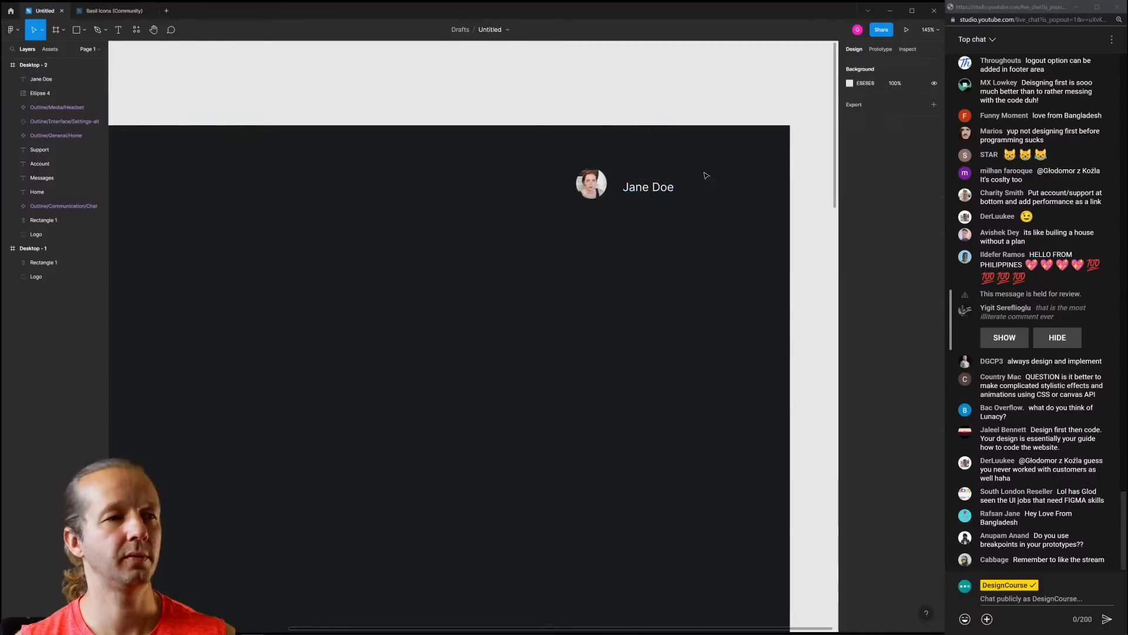
Wrap the avatar and name in a vertically centred auto layout
{"action": "left_click", "coordinate": [591, 186]}
{"action": "left_click", "coordinate": [642, 179]}
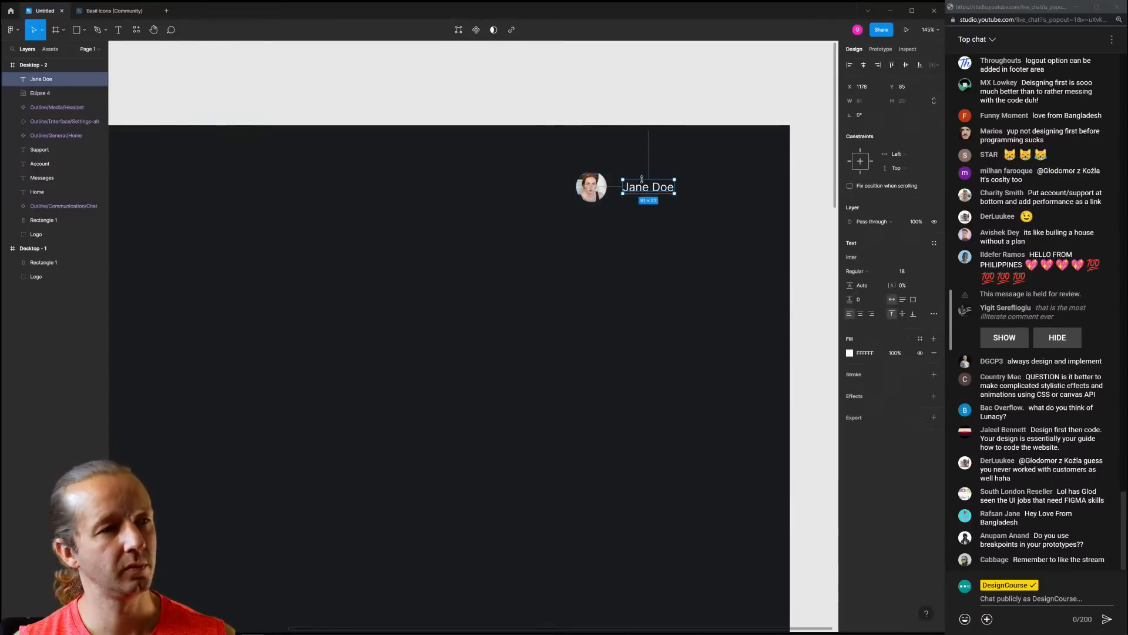
{"action": "left_click", "coordinate": [597, 185], "text": "shift"}
{"action": "left_click", "coordinate": [934, 150]}
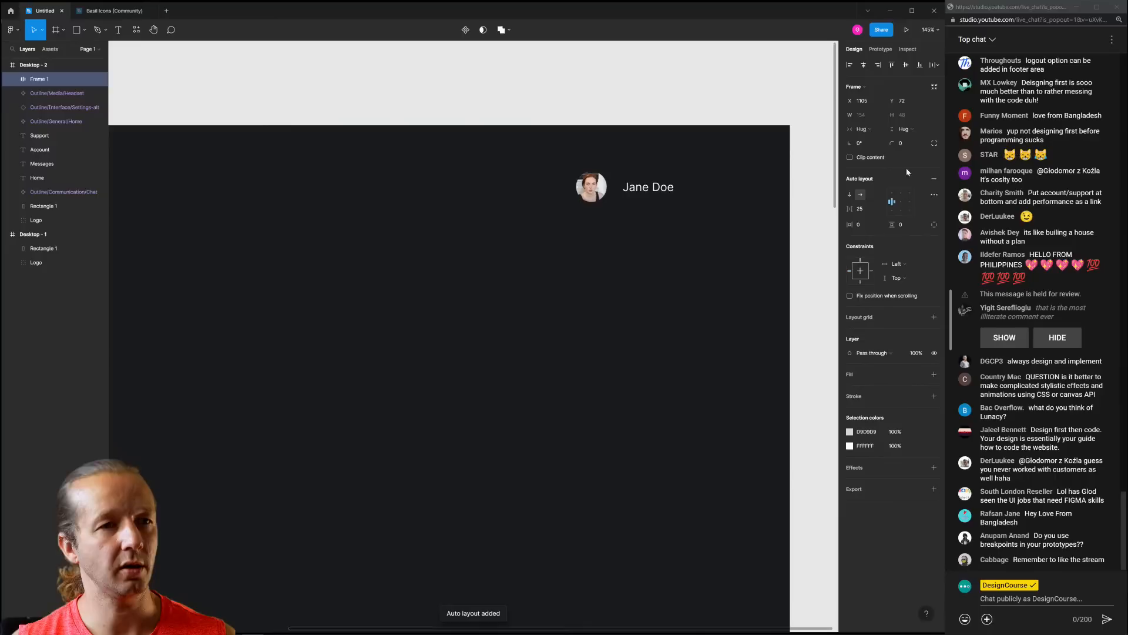
{"action": "left_click", "coordinate": [901, 202]}
Reduce the avatar-name spacing to 18 and begin setting the name's weight to Bold
{"action": "left_click", "coordinate": [658, 152]}
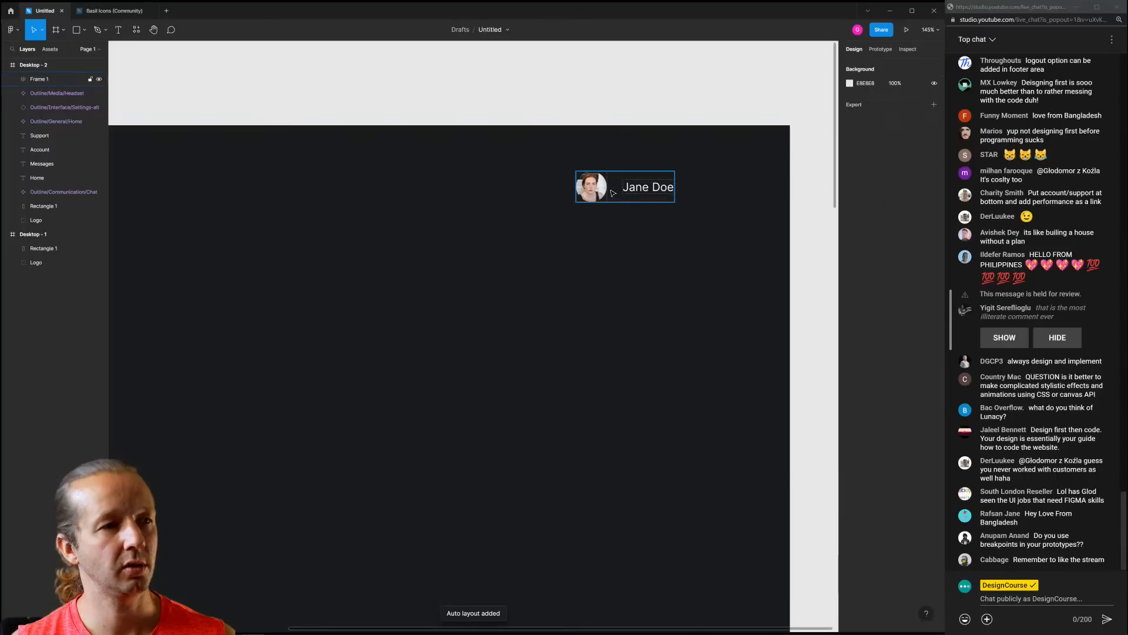
{"action": "left_click", "coordinate": [601, 192]}
{"action": "left_click_drag", "start_coordinate": [615, 186], "coordinate": [611, 187]}
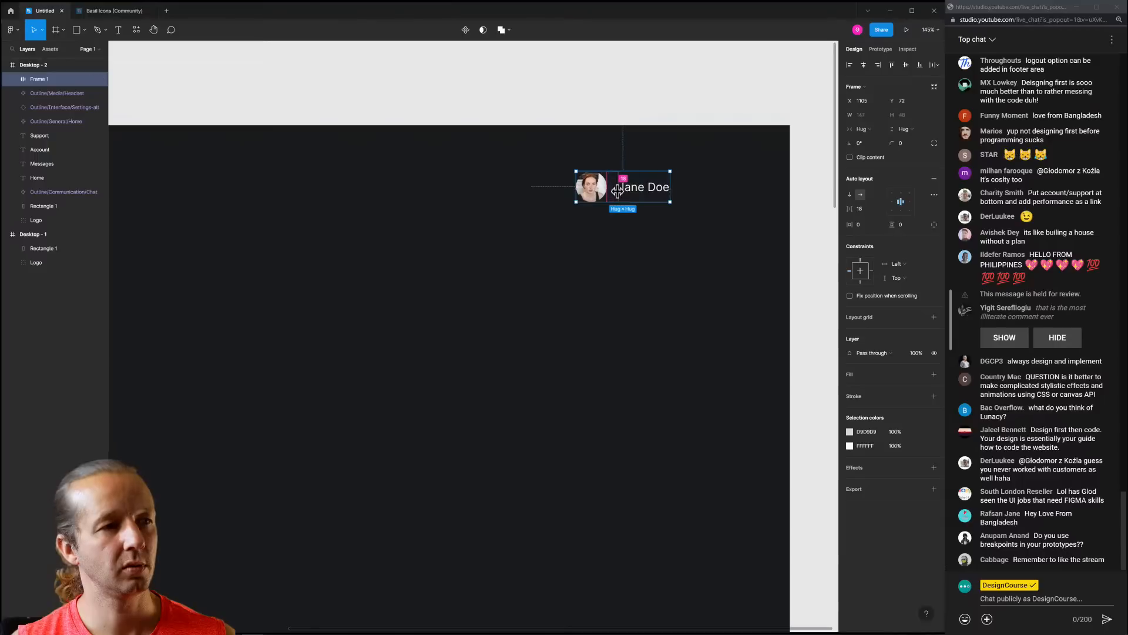
{"action": "left_click", "coordinate": [670, 146]}
{"action": "double_click", "coordinate": [650, 191]}
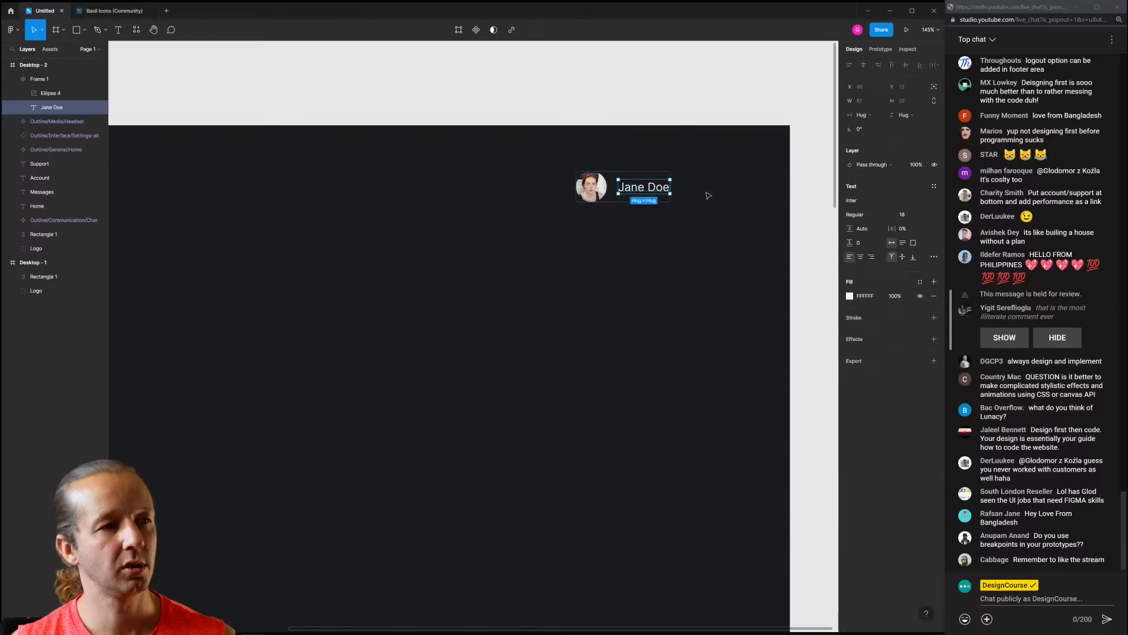
{"action": "left_click", "coordinate": [869, 216]}
Make the profile name text bold and bring the whole dashboard frame into view
{"action": "left_click", "coordinate": [867, 246]}
{"action": "left_click", "coordinate": [669, 261]}
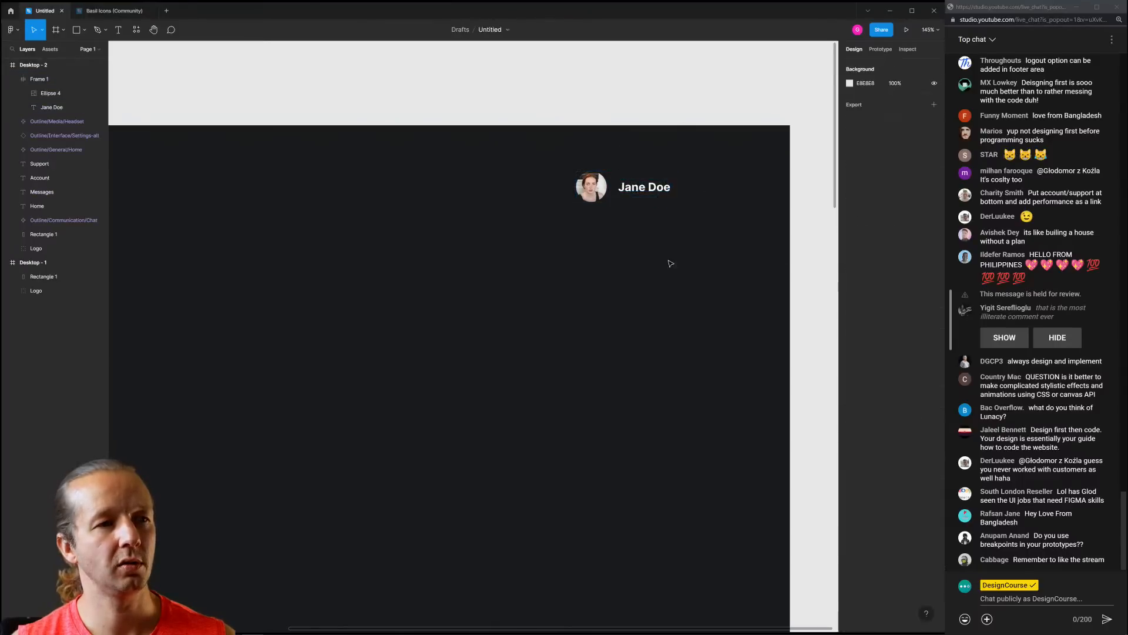
{"action": "scroll", "coordinate": [546, 238], "scroll_direction": "down", "scroll_amount": 5}
{"action": "left_click_drag", "start_coordinate": [489, 245], "coordinate": [542, 239]}
{"action": "scroll", "coordinate": [541, 238], "scroll_direction": "up", "scroll_amount": 3}
Drag the avatar-and-name group into position within the header
{"action": "left_click", "coordinate": [676, 191]}
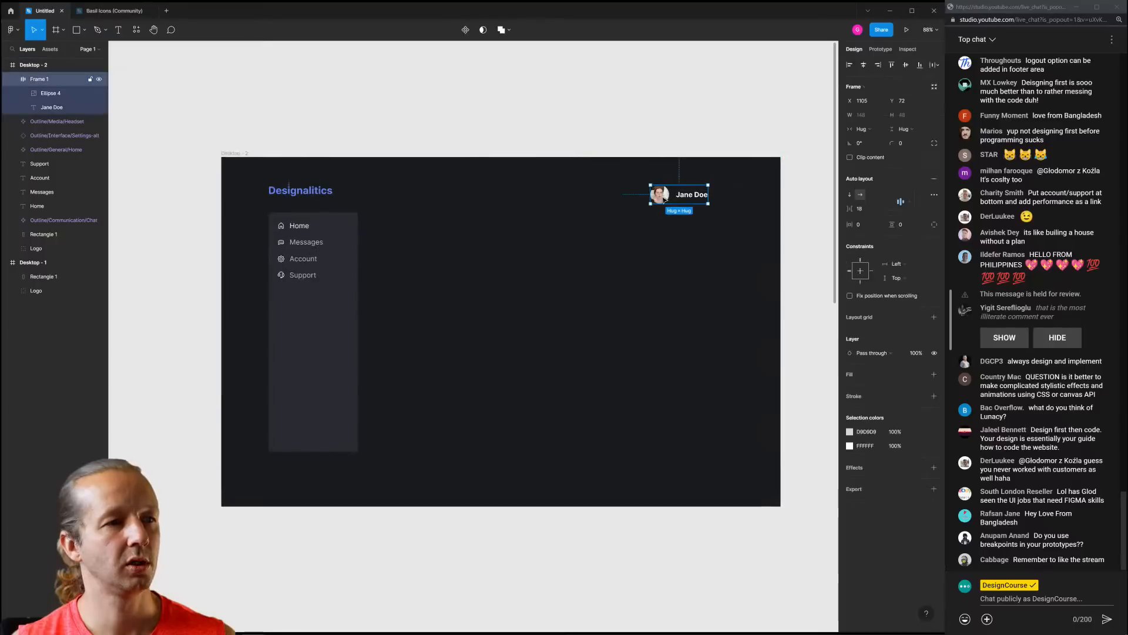
{"action": "scroll", "coordinate": [676, 191], "scroll_direction": "up", "scroll_amount": 5}
{"action": "double_click", "coordinate": [658, 192]}
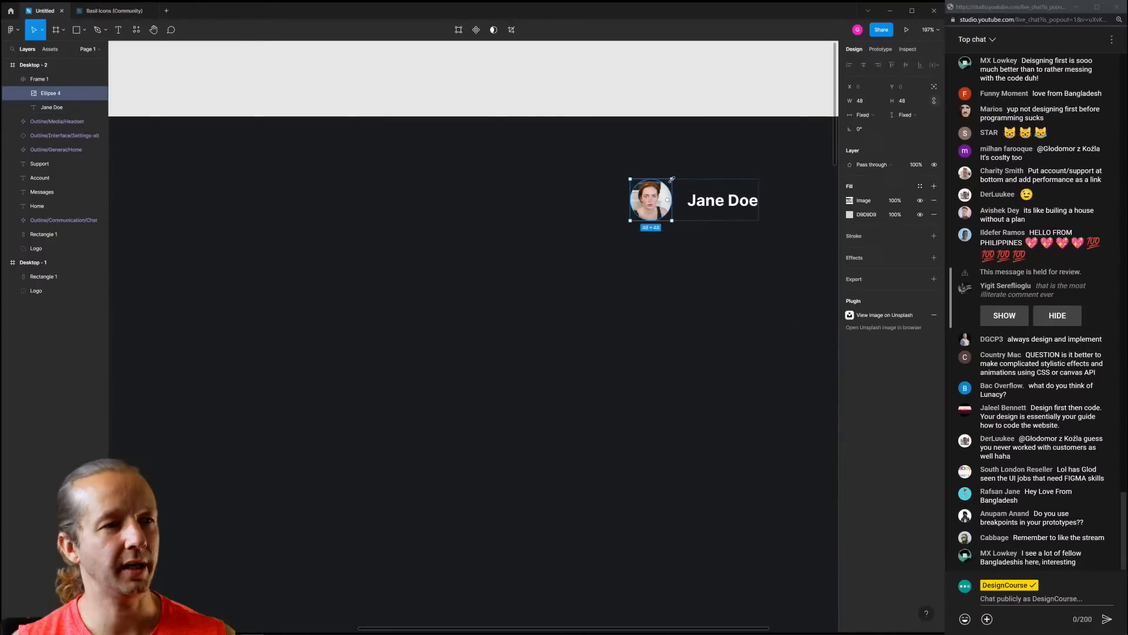
{"action": "left_click", "coordinate": [707, 143]}
{"action": "scroll", "coordinate": [671, 212], "scroll_direction": "down", "scroll_amount": 5}
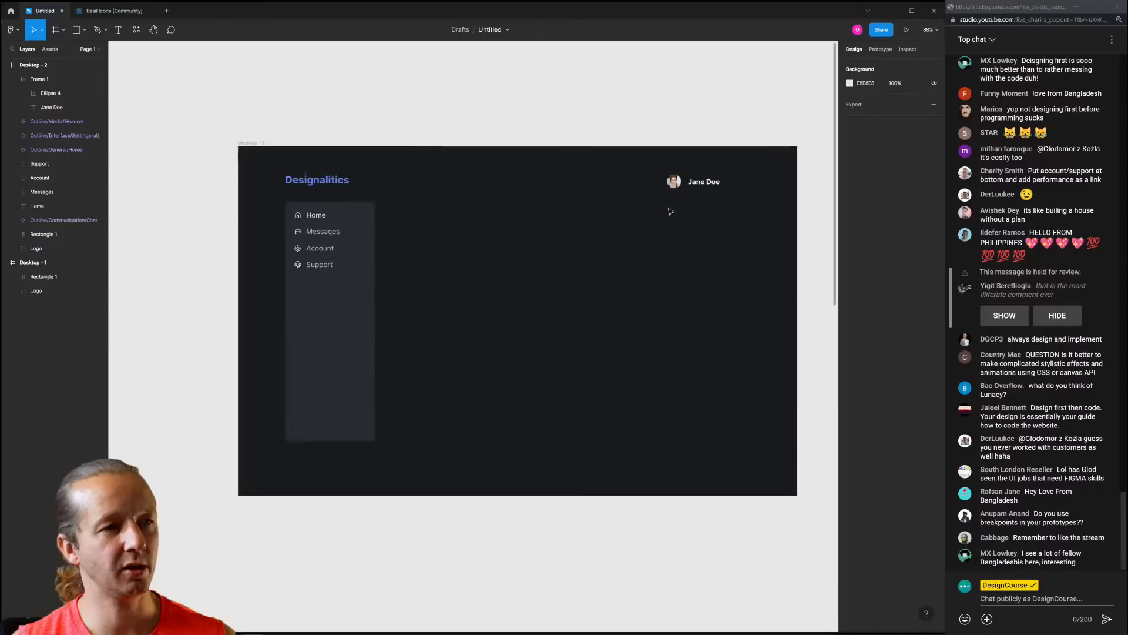
{"action": "mouse_move", "coordinate": [671, 212]}
{"action": "left_mouse_down"}
{"action": "mouse_move", "coordinate": [659, 209]}
{"action": "mouse_move", "coordinate": [678, 191]}
{"action": "left_mouse_up"}
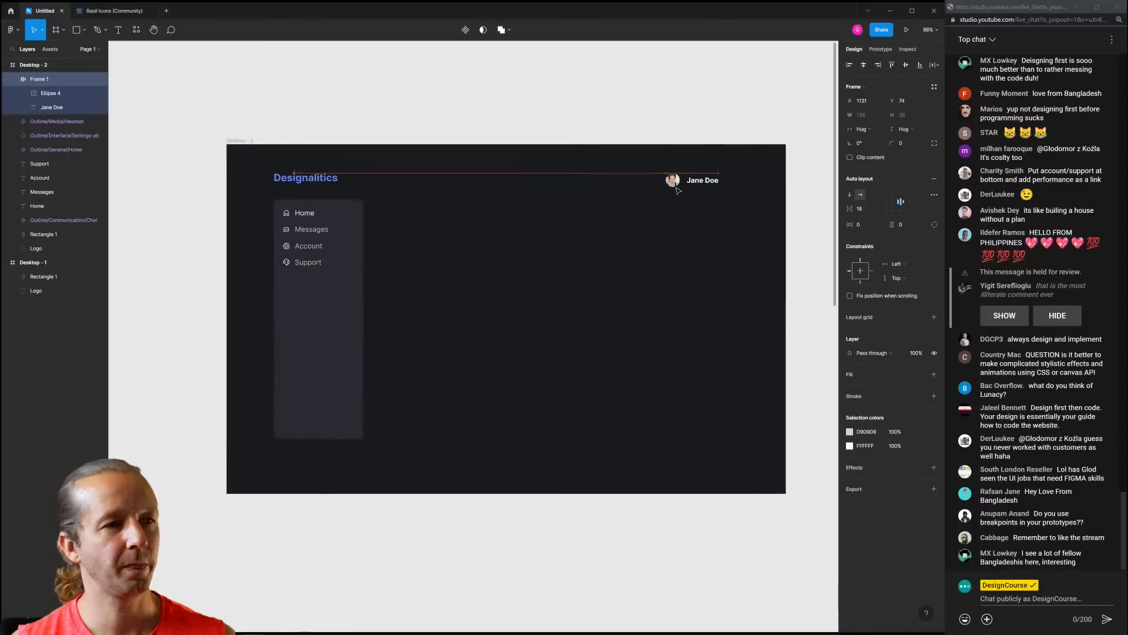
Nudge the group up to Y 70, checking it is level with the logo using a horizontal ruler guide
{"action": "key", "text": "Up"}
{"action": "key", "text": "Up"}
{"action": "key", "text": "shift+r"}
{"action": "left_click_drag", "start_coordinate": [377, 45], "coordinate": [402, 181]}
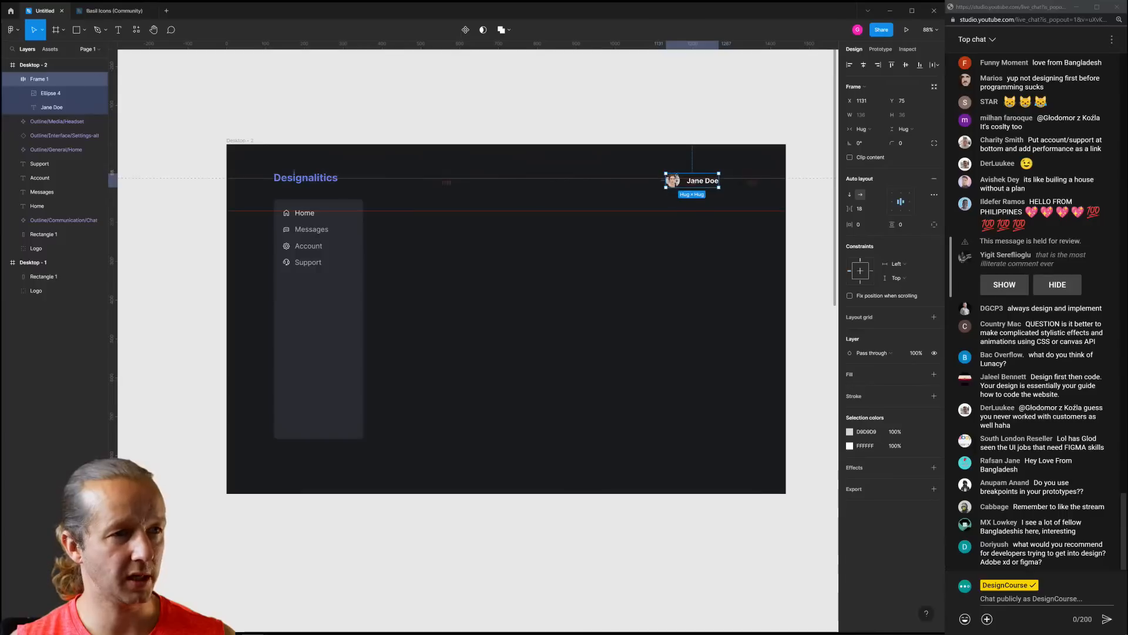
{"action": "key", "text": "Up"}
{"action": "key", "text": "Up"}
{"action": "key", "text": "Up"}
{"action": "key", "text": "Up"}
{"action": "key", "text": "Up"}
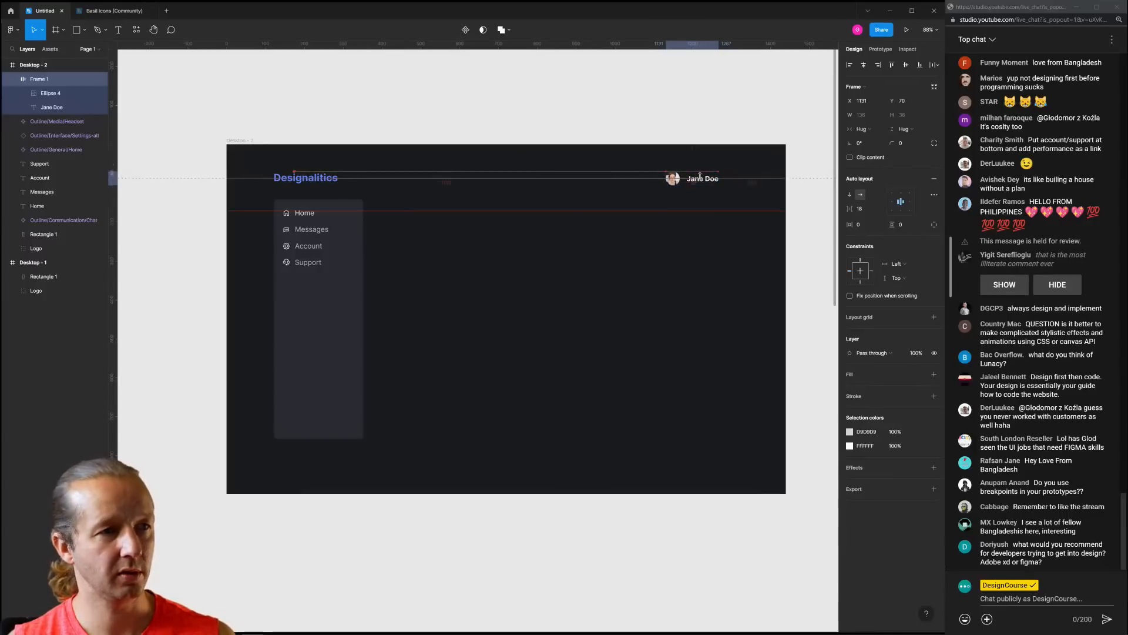
{"action": "left_click", "coordinate": [654, 200]}
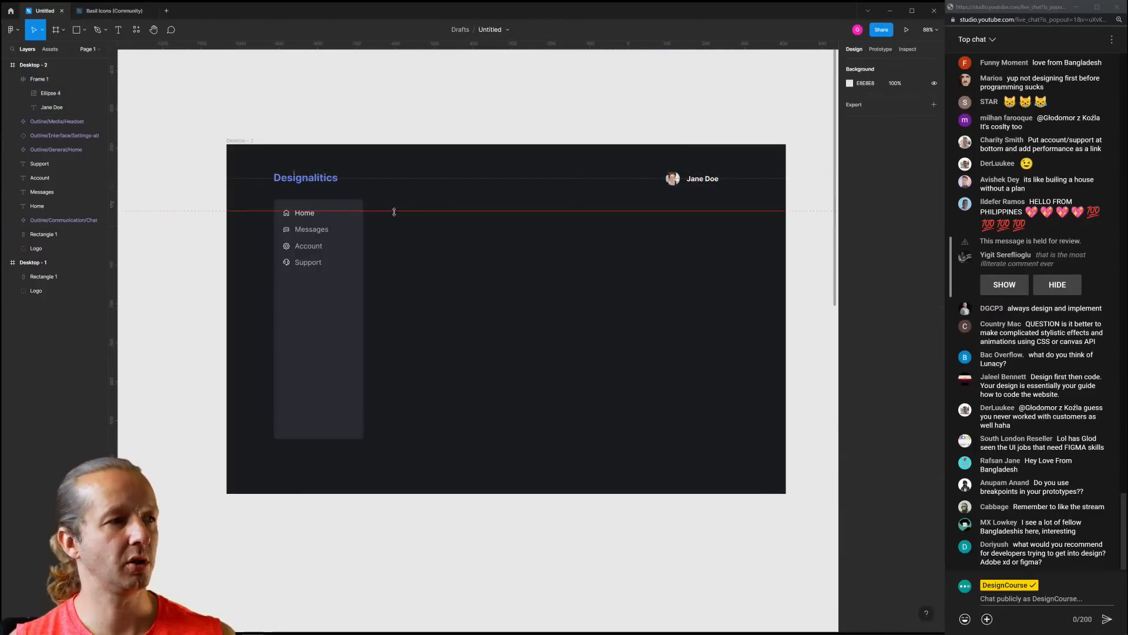
Show the Desktop - 2 12-column grid and move the avatar-and-name group right to its edge
{"action": "left_click", "coordinate": [236, 140]}
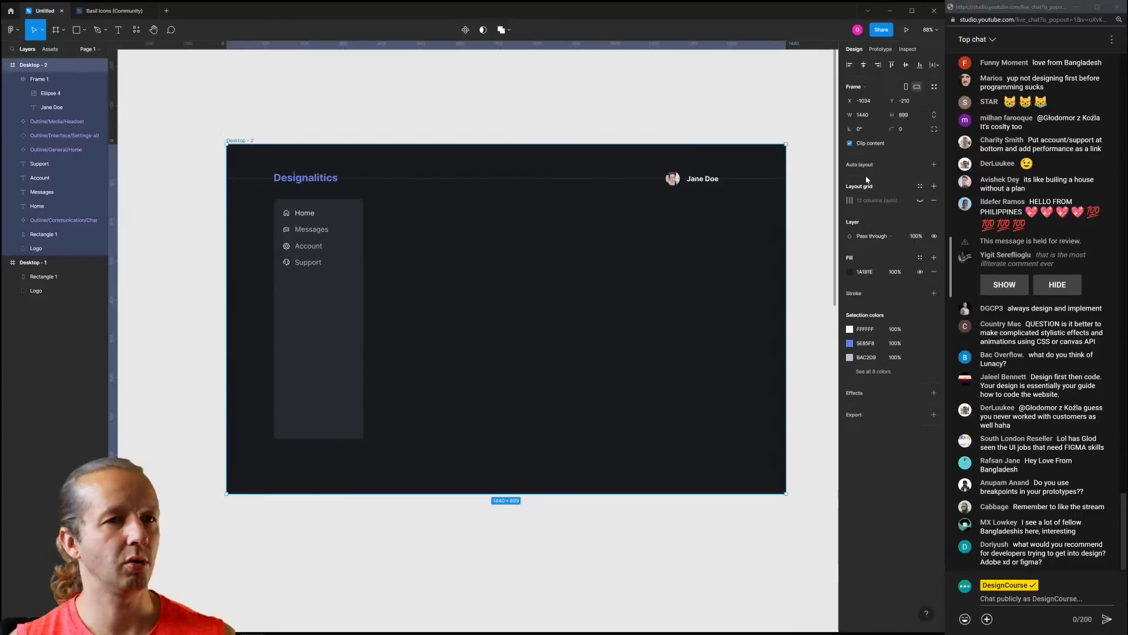
{"action": "left_click", "coordinate": [920, 201]}
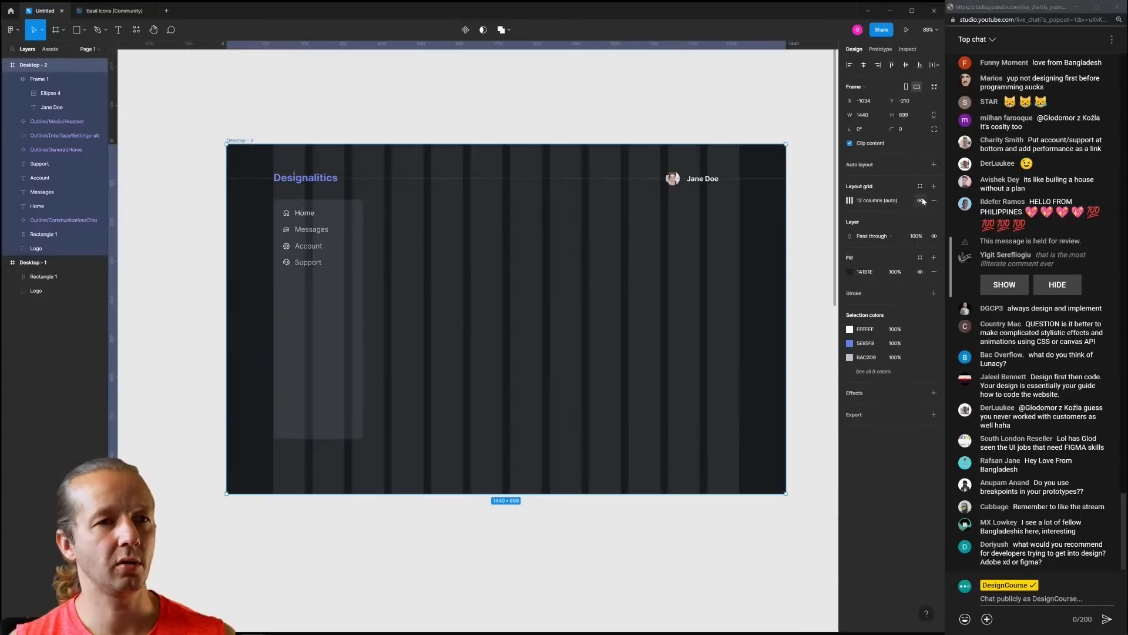
{"action": "left_click", "coordinate": [681, 186]}
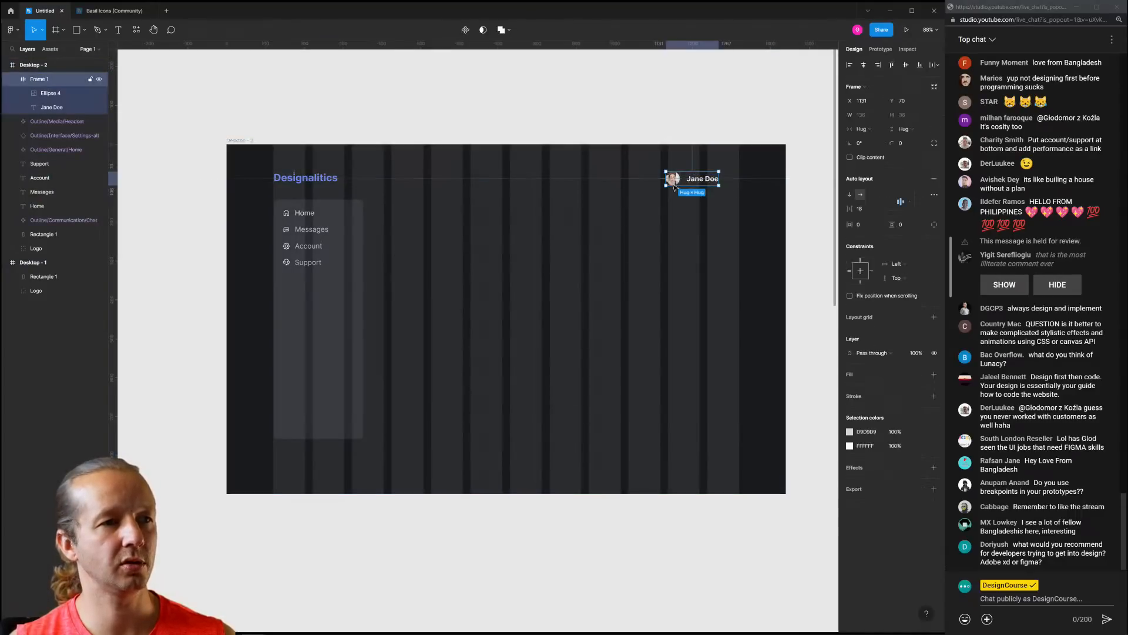
{"action": "left_click_drag", "start_coordinate": [682, 185], "coordinate": [698, 188]}
{"action": "left_click", "coordinate": [760, 214]}
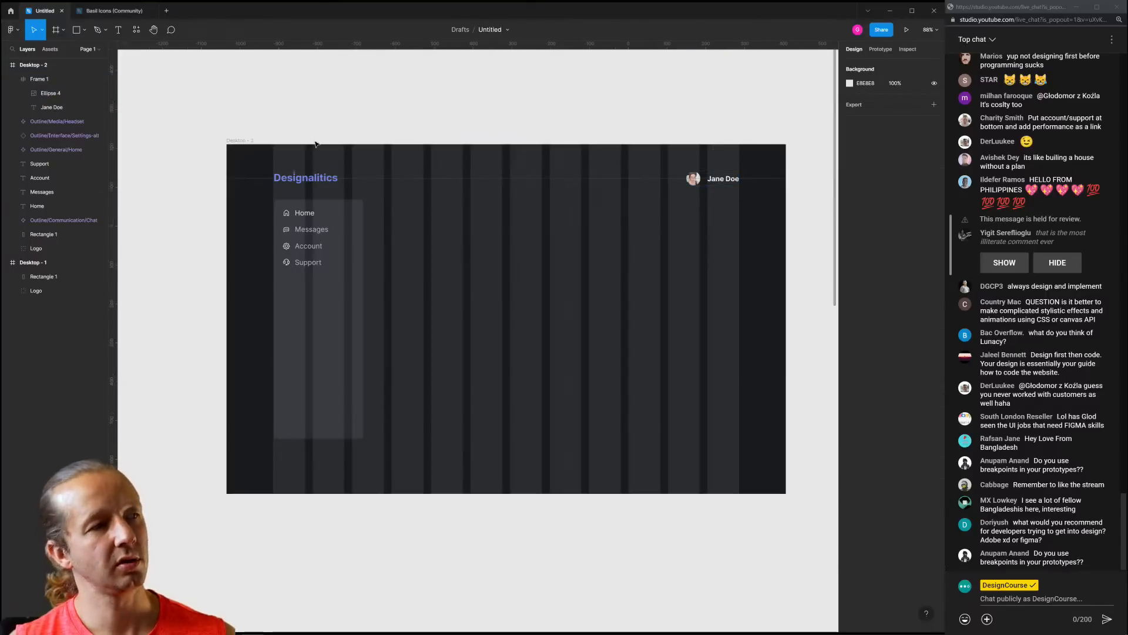
Hide the layout grid and rulers, then recentre the dashboard frame in view
{"action": "left_click", "coordinate": [239, 140]}
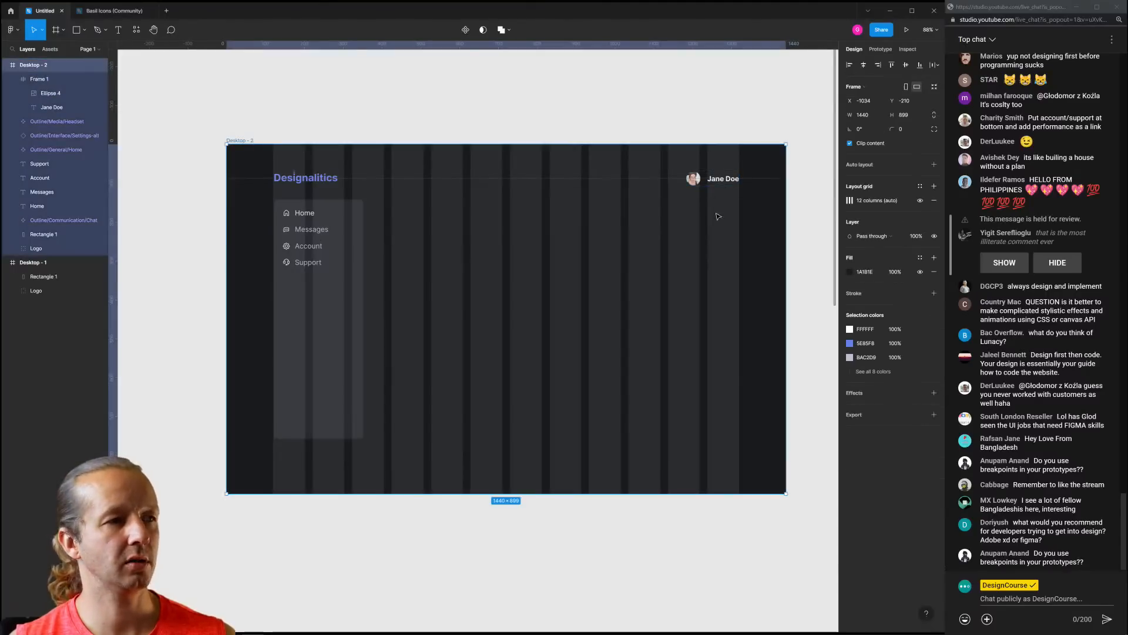
{"action": "left_click", "coordinate": [920, 201]}
{"action": "left_click", "coordinate": [615, 127]}
{"action": "key", "text": "shift+r"}
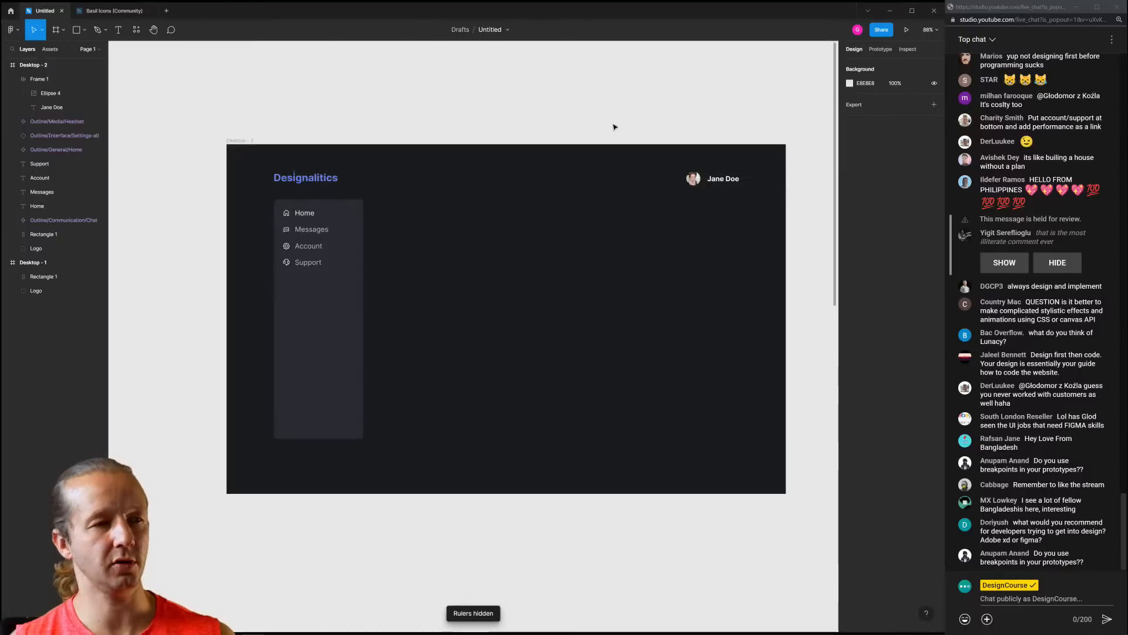
{"action": "left_click_drag", "start_coordinate": [567, 154], "coordinate": [548, 155]}
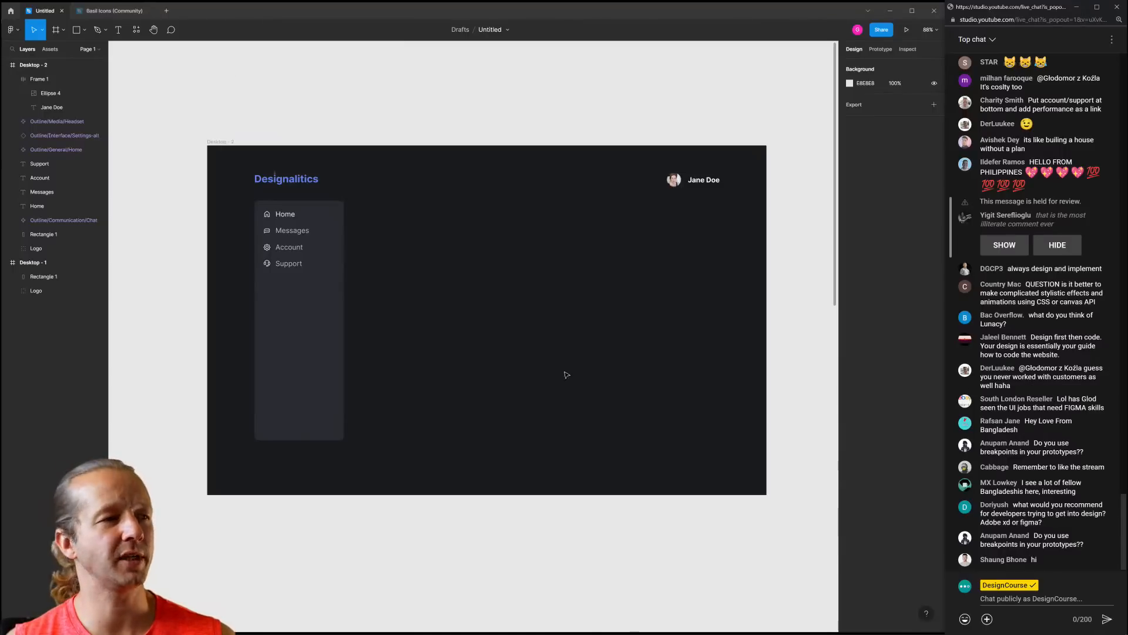
{"action": "scroll", "coordinate": [460, 321], "scroll_direction": "down", "scroll_amount": 5}
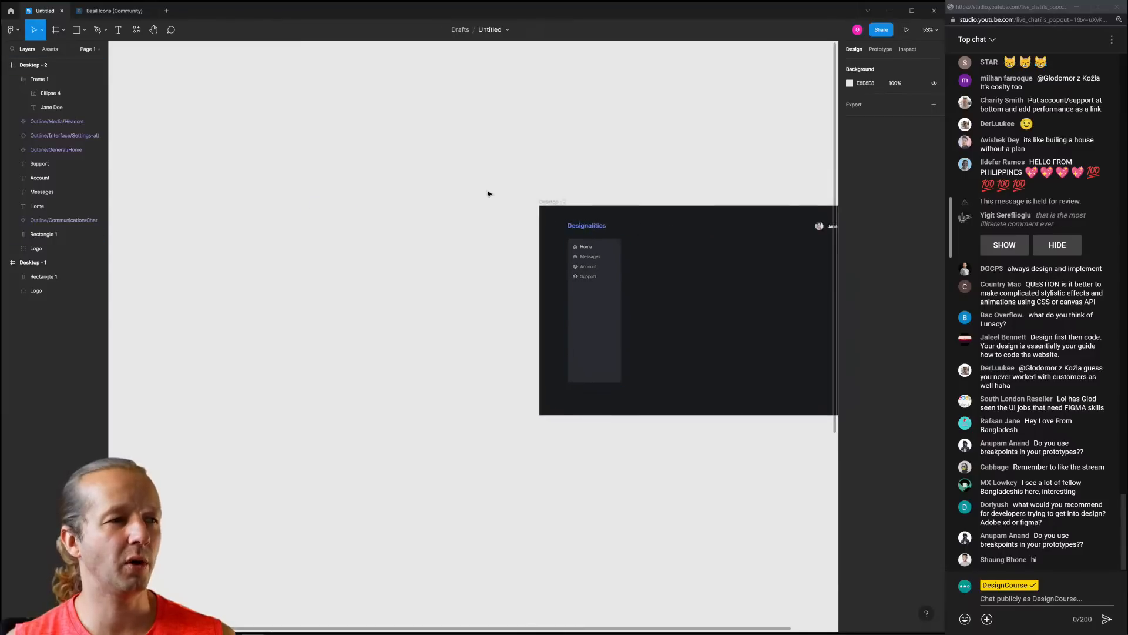
{"action": "left_click_drag", "start_coordinate": [528, 203], "coordinate": [385, 499]}
{"action": "left_click_drag", "start_coordinate": [681, 487], "coordinate": [532, 479]}
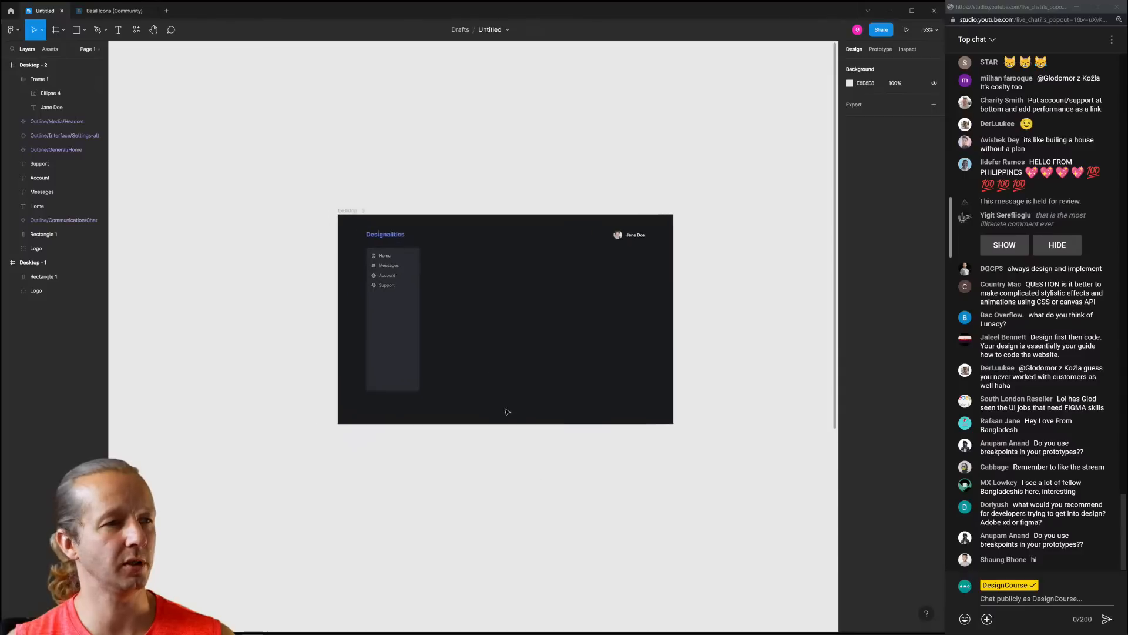
{"action": "scroll", "coordinate": [467, 317], "scroll_direction": "up", "scroll_amount": 4}
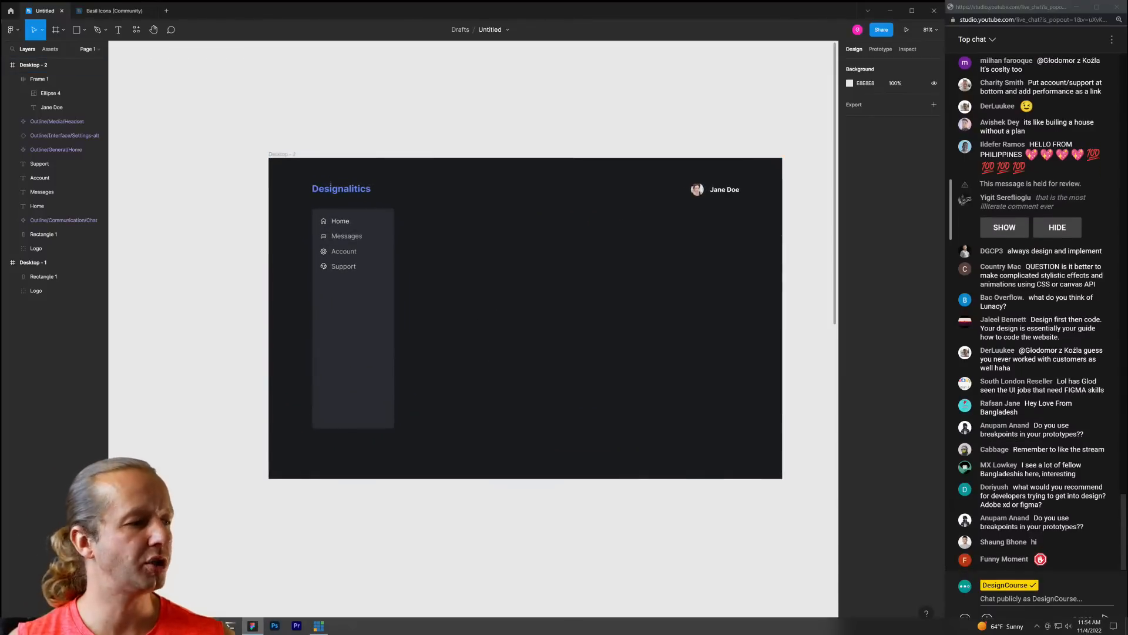
{"action": "right_click", "coordinate": [77, 626]}
{"action": "left_click", "coordinate": [257, 513]}
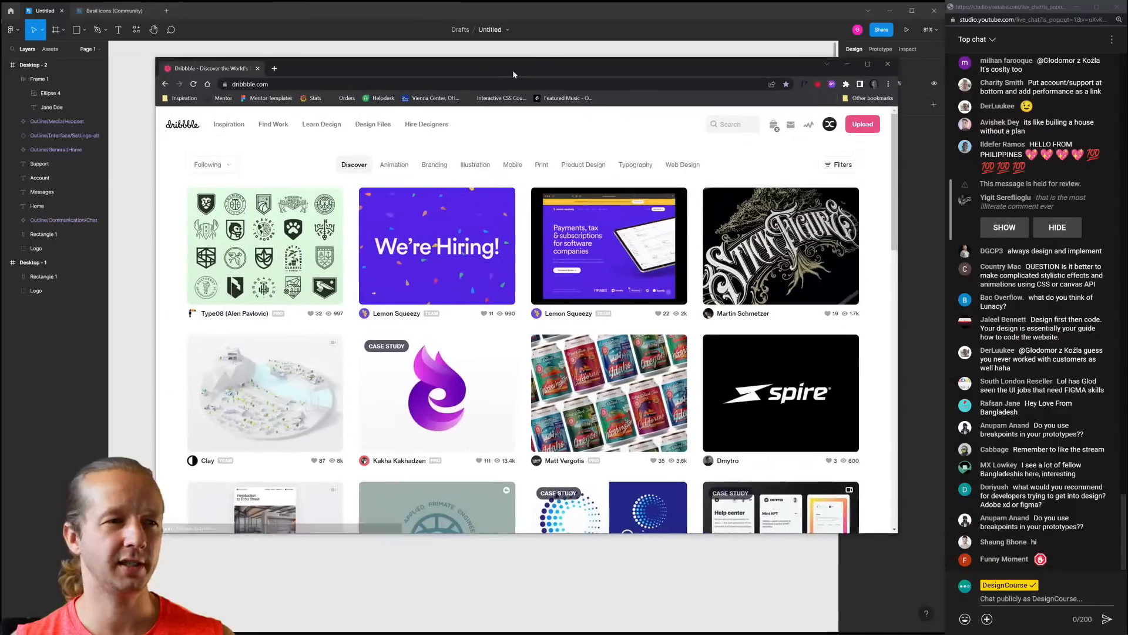
Search Dribbble for 'dashboard' analytics shots
{"action": "left_click_drag", "start_coordinate": [513, 72], "coordinate": [469, 87]}
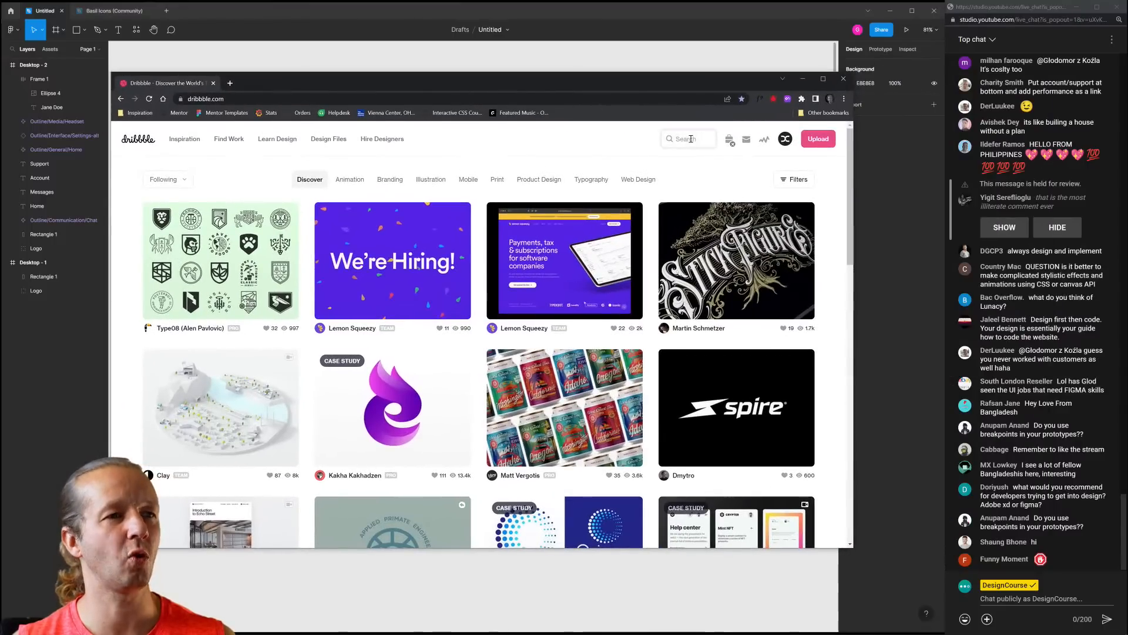
{"action": "left_click", "coordinate": [691, 139]}
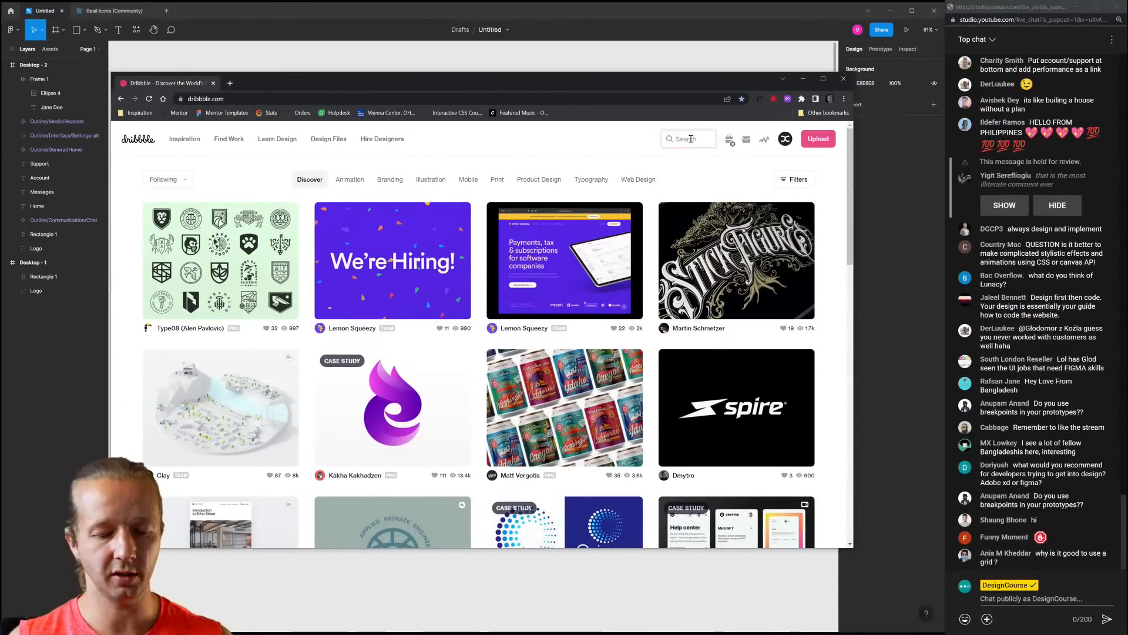
{"action": "type", "text": "dashboard"}
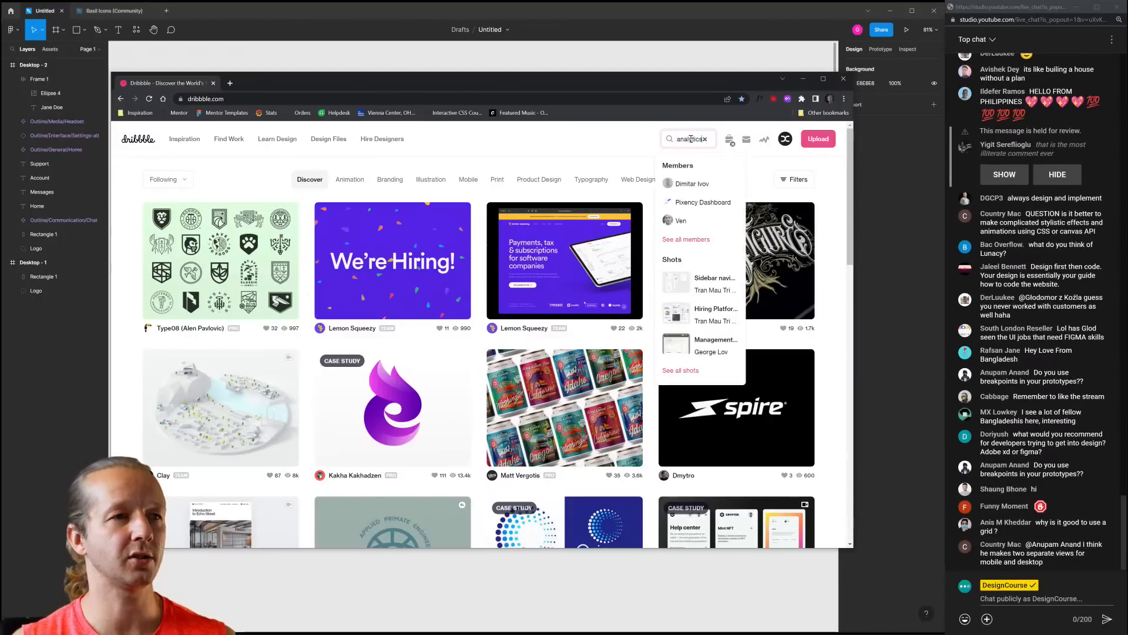
{"action": "key", "text": "Return"}
View the first dashboard shot, close it, and bring the Figma design back
{"action": "left_click_drag", "start_coordinate": [585, 83], "coordinate": [642, 76]}
{"action": "scroll", "coordinate": [304, 312], "scroll_direction": "down", "scroll_amount": 2}
{"action": "left_click", "coordinate": [304, 311]}
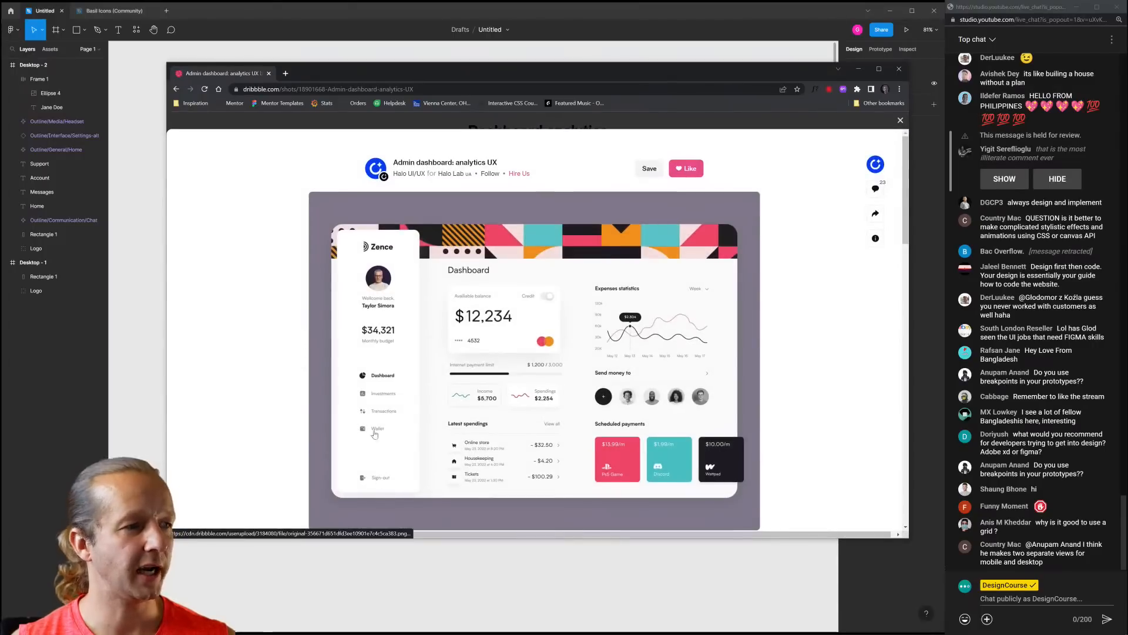
{"action": "left_click", "coordinate": [901, 120]}
{"action": "left_click_drag", "start_coordinate": [642, 75], "coordinate": [624, 339]}
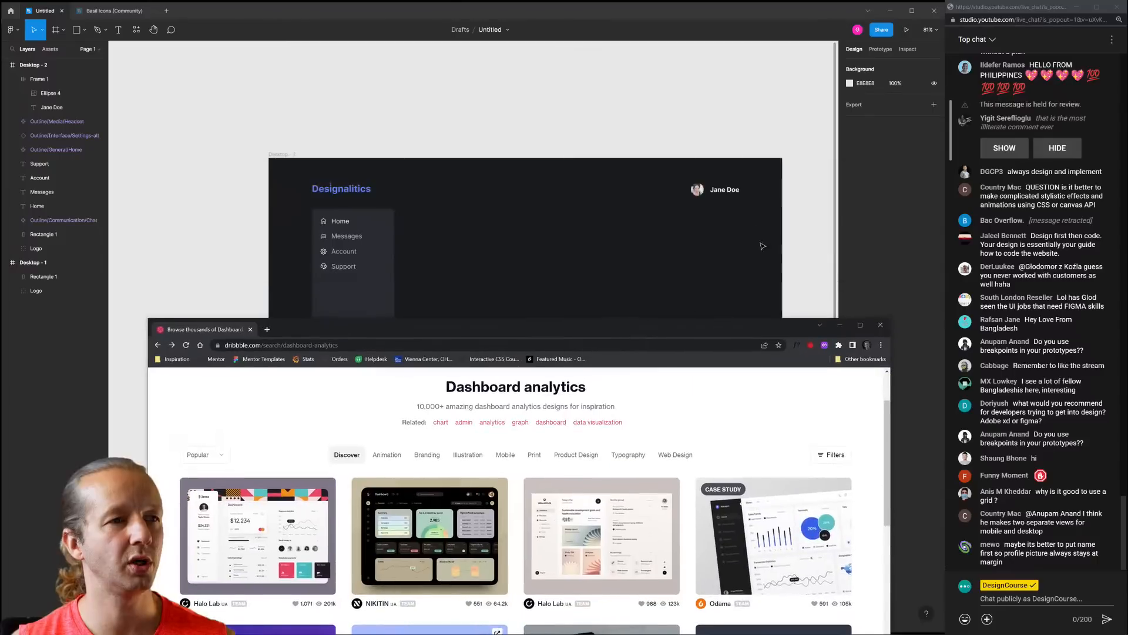
{"action": "left_click", "coordinate": [731, 244]}
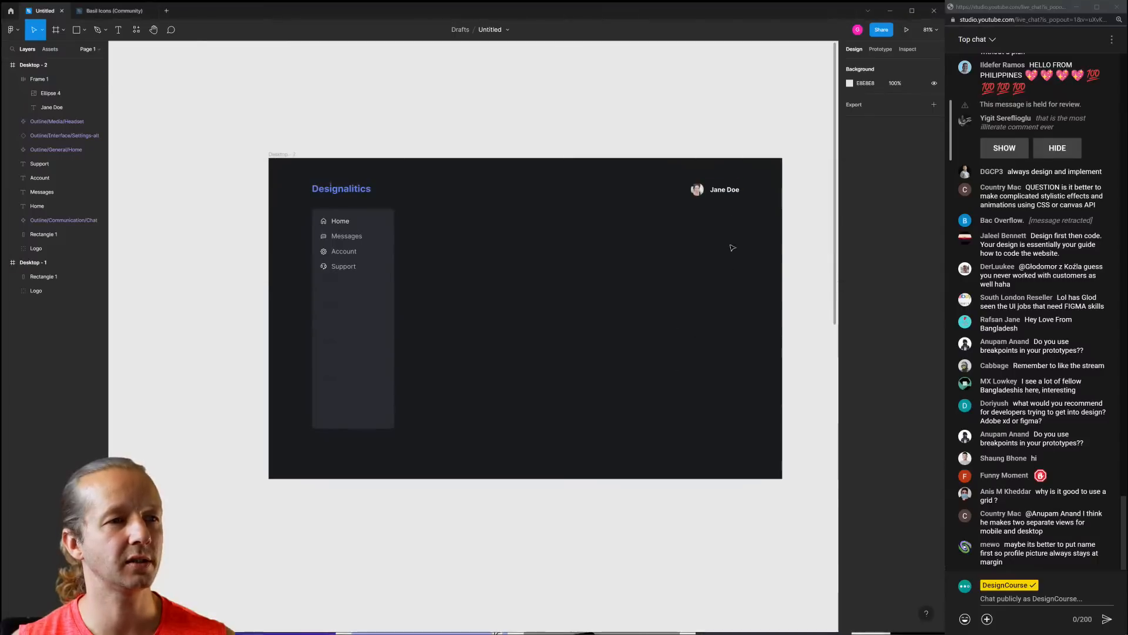
Move the avatar-and-name group left in the header
{"action": "scroll", "coordinate": [718, 194], "scroll_direction": "up", "scroll_amount": 4}
{"action": "left_click", "coordinate": [718, 195]}
{"action": "left_click_drag", "start_coordinate": [718, 196], "coordinate": [653, 197]}
{"action": "left_click", "coordinate": [670, 242]}
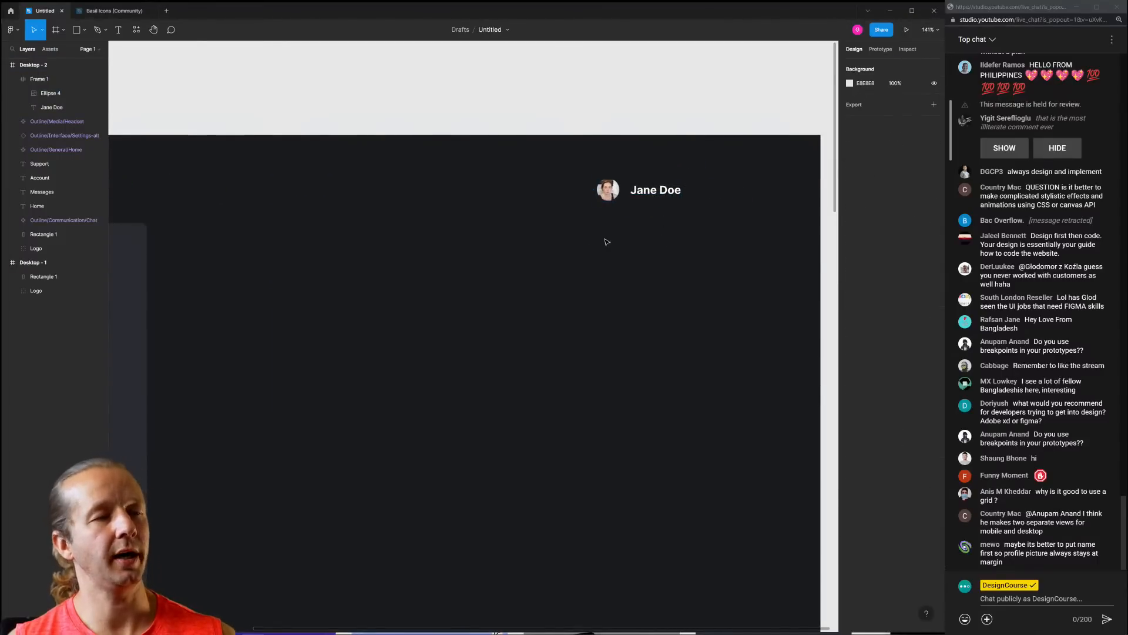
Add a 'Signout' text layer to the right of the profile name
{"action": "key", "text": "t"}
{"action": "left_click", "coordinate": [564, 247]}
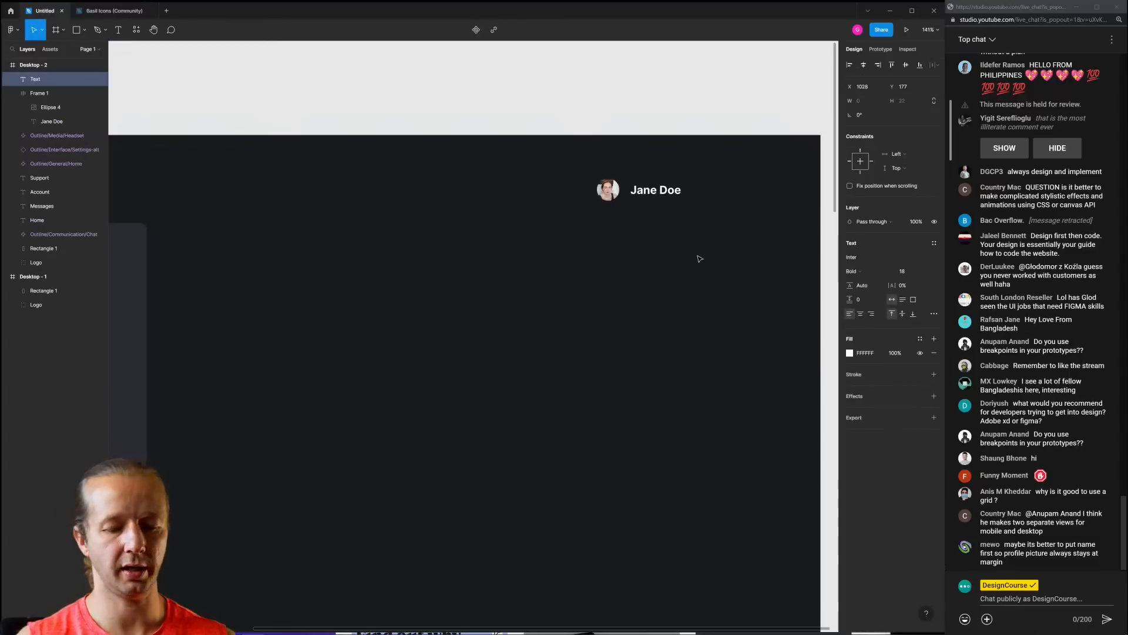
{"action": "key", "text": "Escape"}
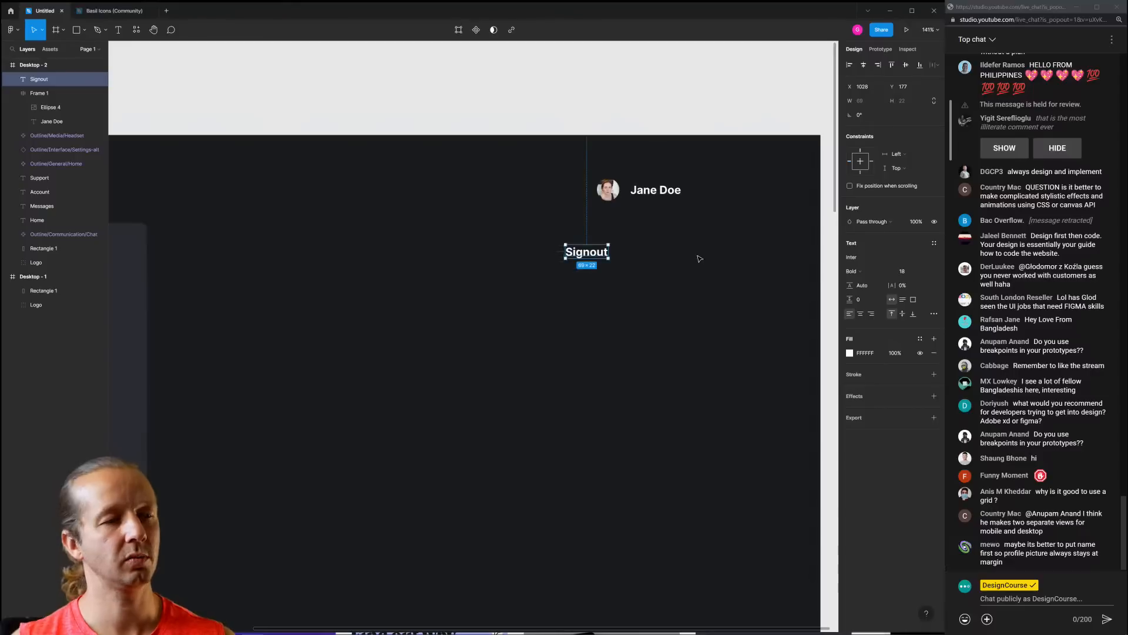
{"action": "left_click_drag", "start_coordinate": [594, 256], "coordinate": [729, 194]}
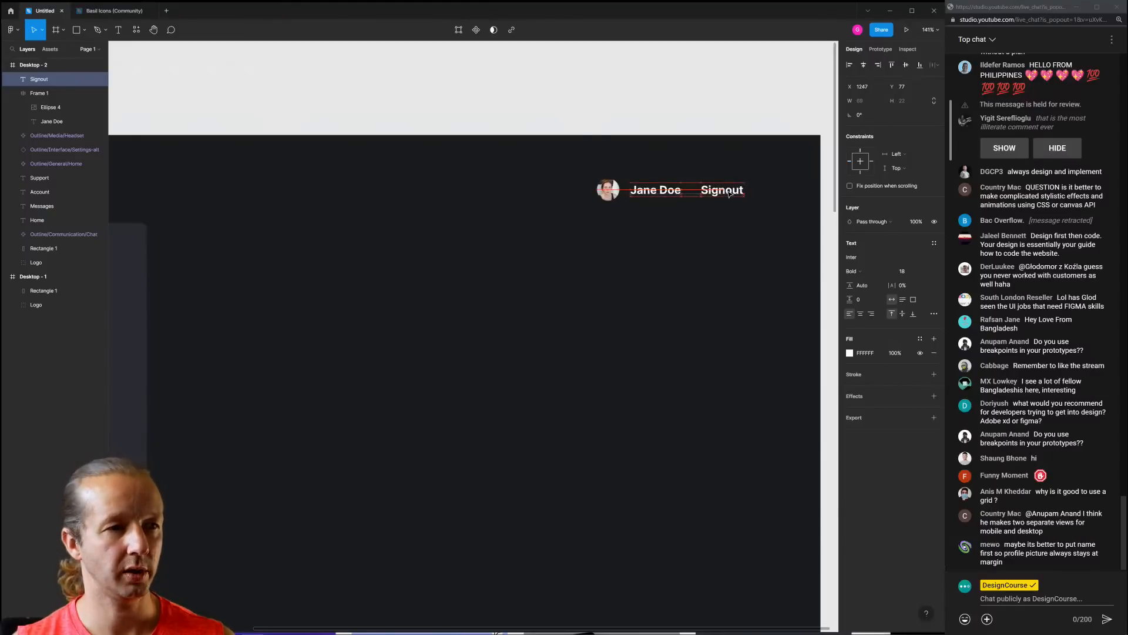
Shift the avatar-and-name group slightly further left and draw a rectangle over the Signout text
{"action": "left_click", "coordinate": [732, 224]}
{"action": "left_click_drag", "start_coordinate": [661, 192], "coordinate": [646, 191]}
{"action": "left_click", "coordinate": [727, 217]}
{"action": "left_click_drag", "start_coordinate": [730, 218], "coordinate": [641, 234]}
{"action": "scroll", "coordinate": [640, 234], "scroll_direction": "up", "scroll_amount": 1}
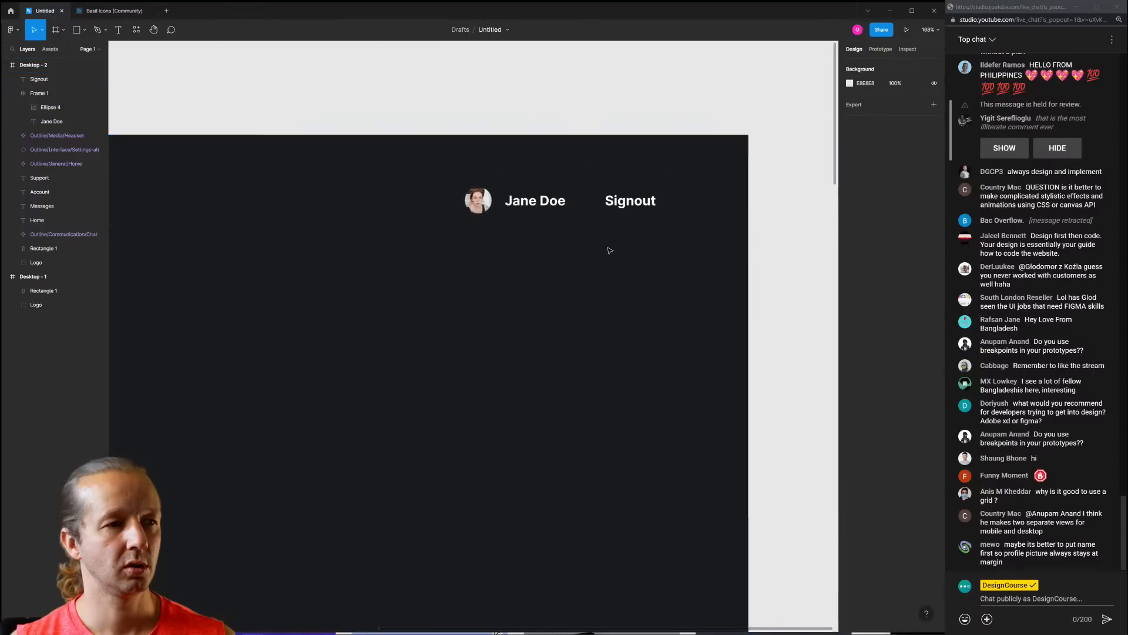
{"action": "scroll", "coordinate": [608, 247], "scroll_direction": "down", "scroll_amount": 4}
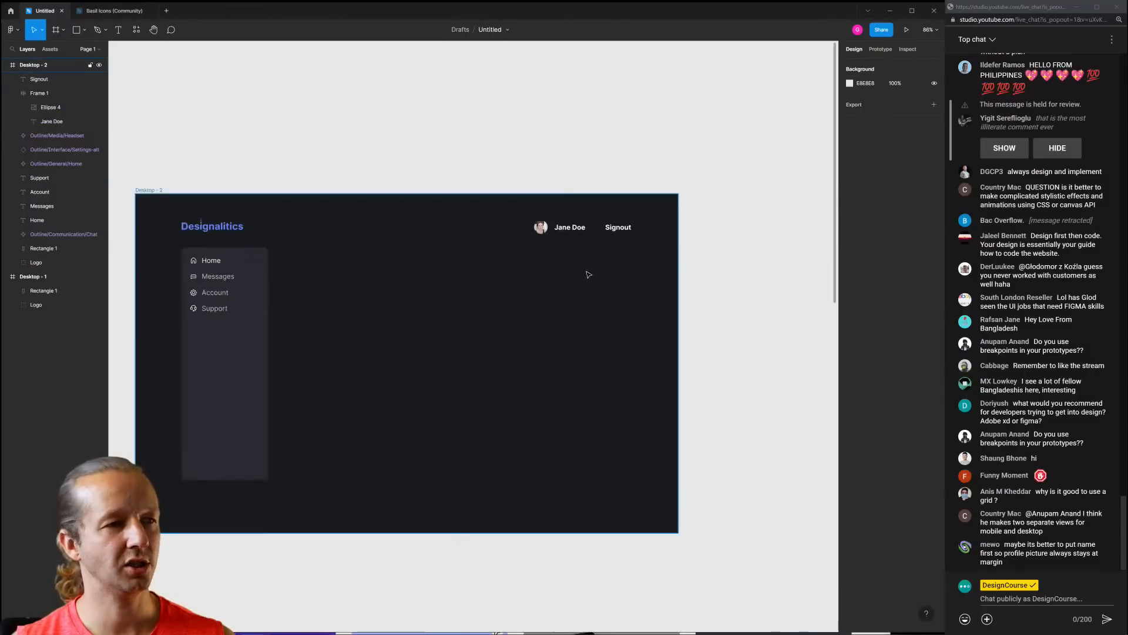
{"action": "scroll", "coordinate": [608, 247], "scroll_direction": "up", "scroll_amount": 4}
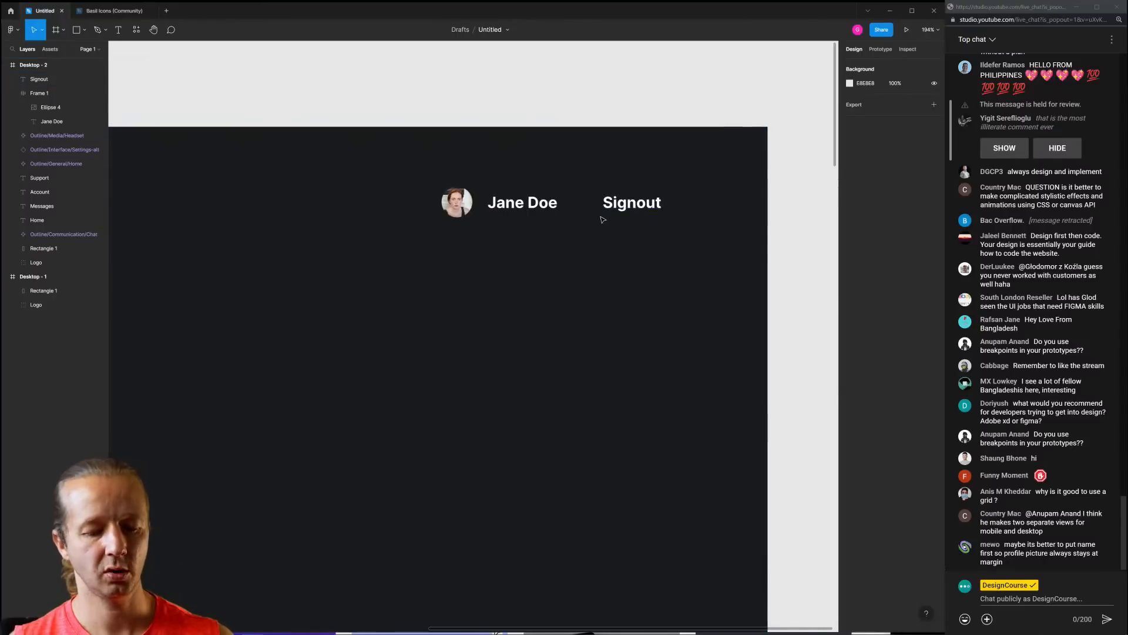
{"action": "key", "text": "r"}
{"action": "left_click_drag", "start_coordinate": [593, 186], "coordinate": [674, 217]}
Send the rectangle behind Signout and fill it with a slightly lighter shade of the dark background
{"action": "key", "text": "bracketleft"}
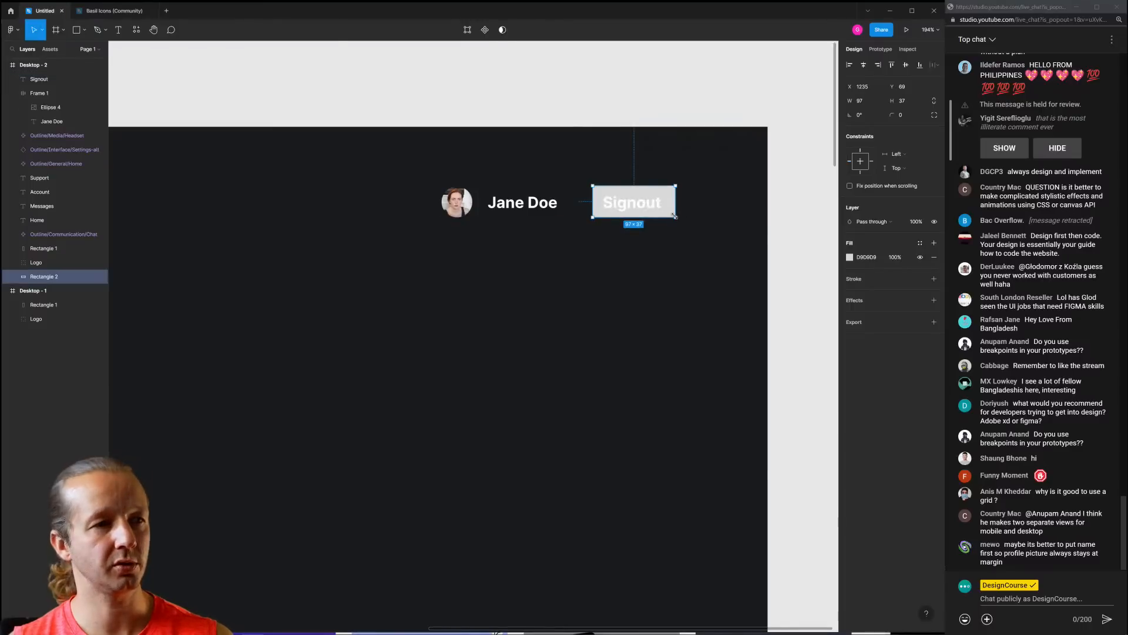
{"action": "left_click", "coordinate": [850, 257]}
{"action": "left_click", "coordinate": [745, 391]}
{"action": "left_click", "coordinate": [682, 332]}
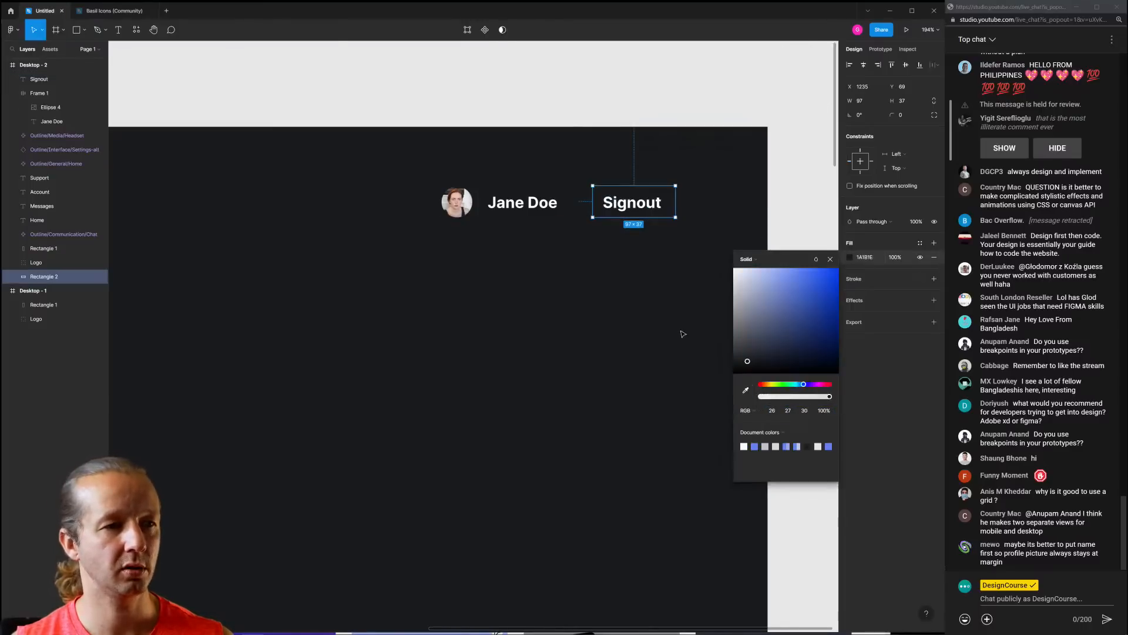
{"action": "left_click_drag", "start_coordinate": [748, 358], "coordinate": [747, 356]}
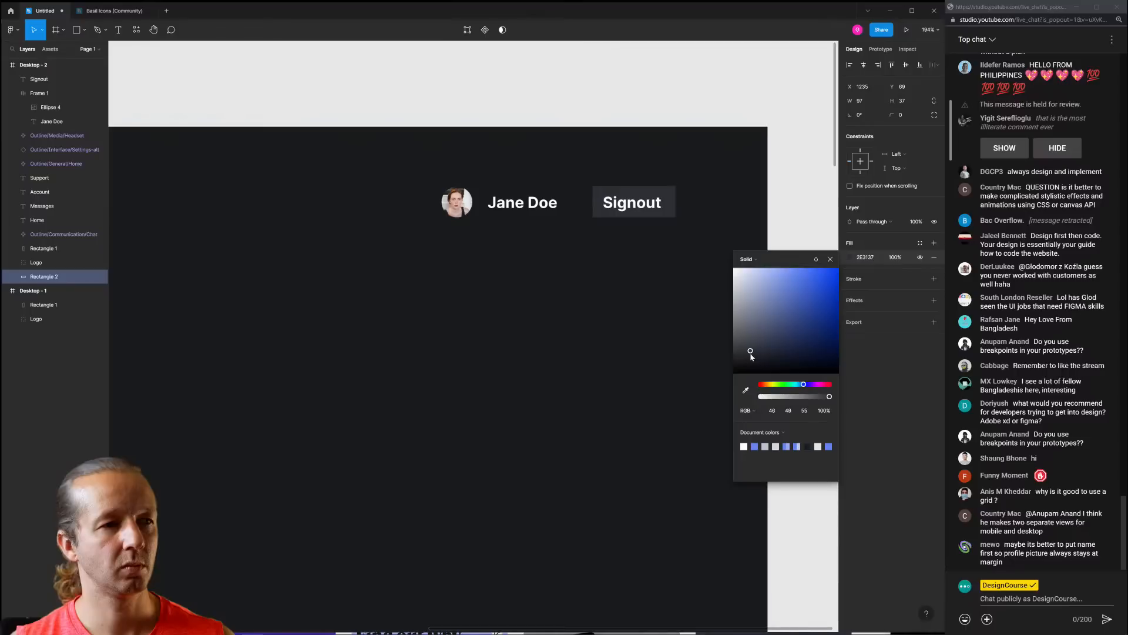
{"action": "scroll", "coordinate": [591, 327], "scroll_direction": "down", "scroll_amount": 5}
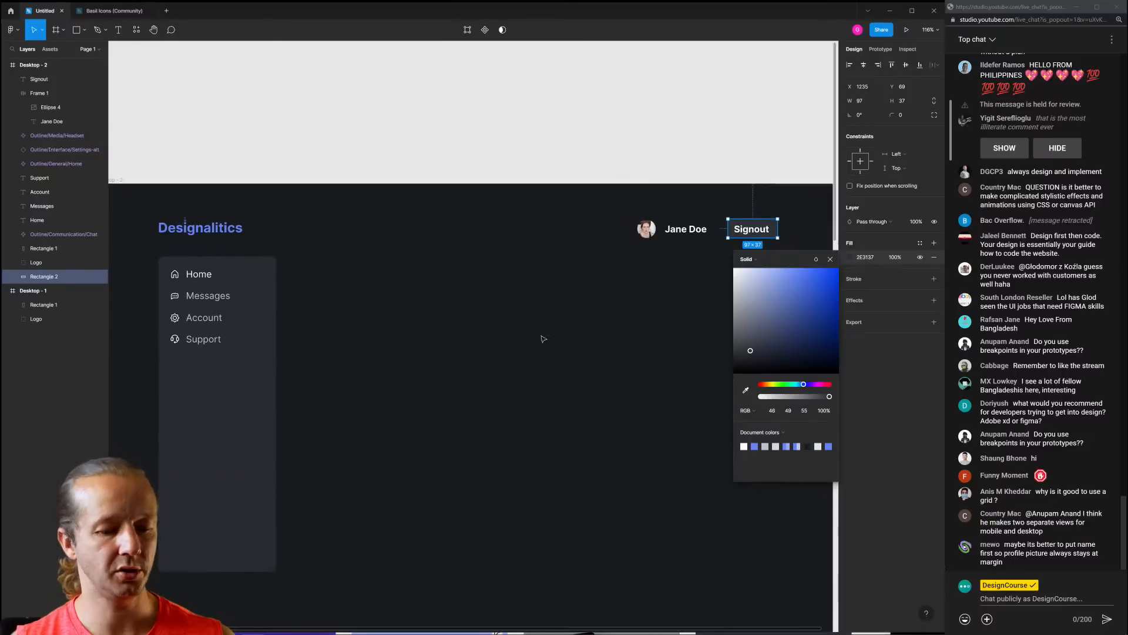
{"action": "left_click", "coordinate": [433, 333]}
Set the Signout text to Regular weight
{"action": "scroll", "coordinate": [776, 276], "scroll_direction": "up", "scroll_amount": 5}
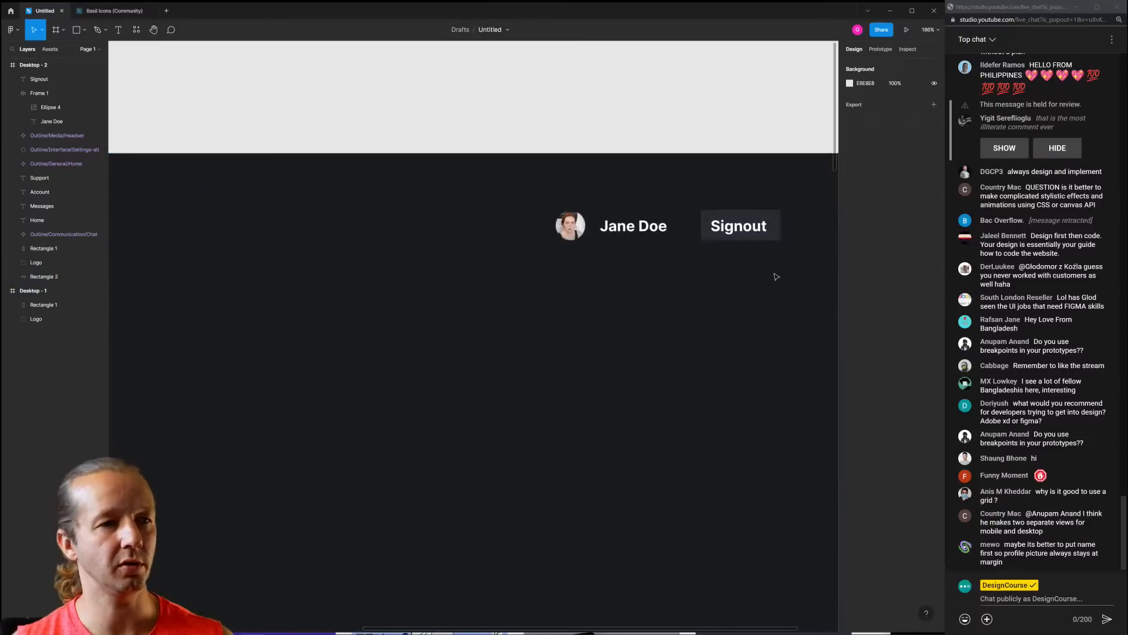
{"action": "scroll", "coordinate": [752, 285], "scroll_direction": "right", "scroll_amount": 3}
{"action": "left_click", "coordinate": [669, 236]}
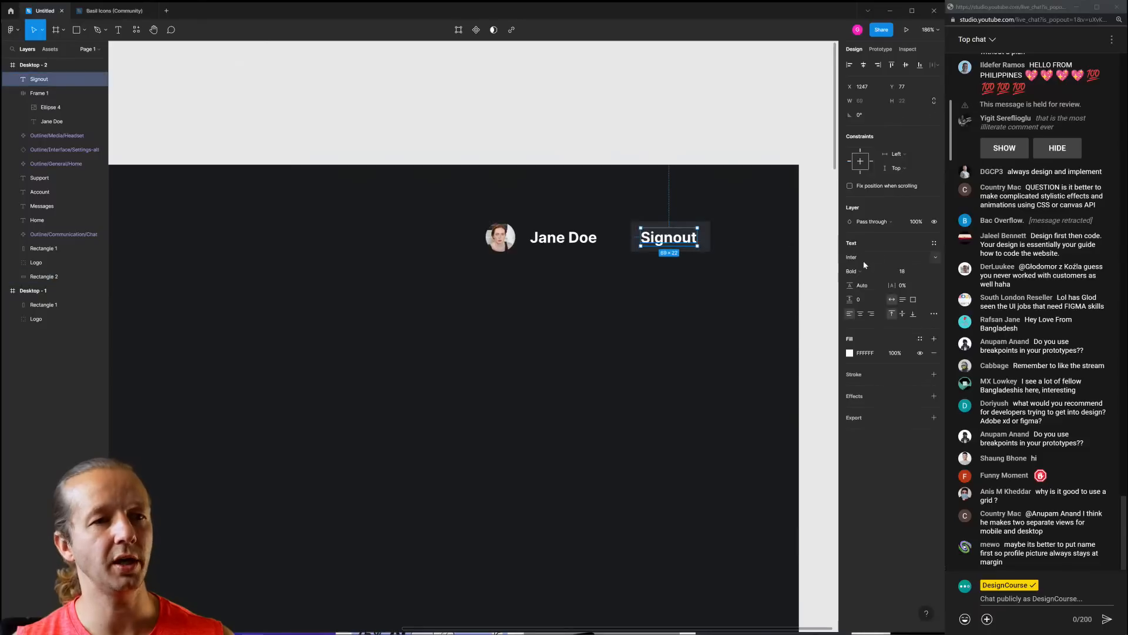
{"action": "left_click", "coordinate": [859, 270]}
{"action": "left_click", "coordinate": [864, 242]}
{"action": "left_click", "coordinate": [722, 293]}
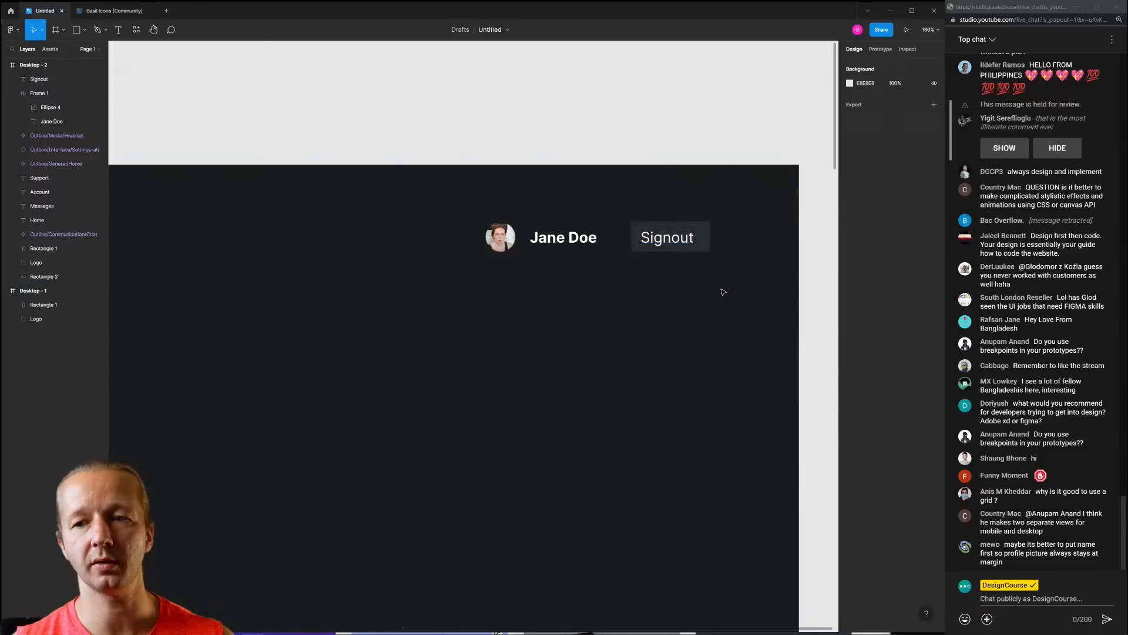
Wrap the Signout text and grey rectangle together in auto layout
{"action": "scroll", "coordinate": [693, 245], "scroll_direction": "up", "scroll_amount": 6}
{"action": "left_click", "coordinate": [677, 238]}
{"action": "left_click", "coordinate": [717, 242], "text": "shift"}
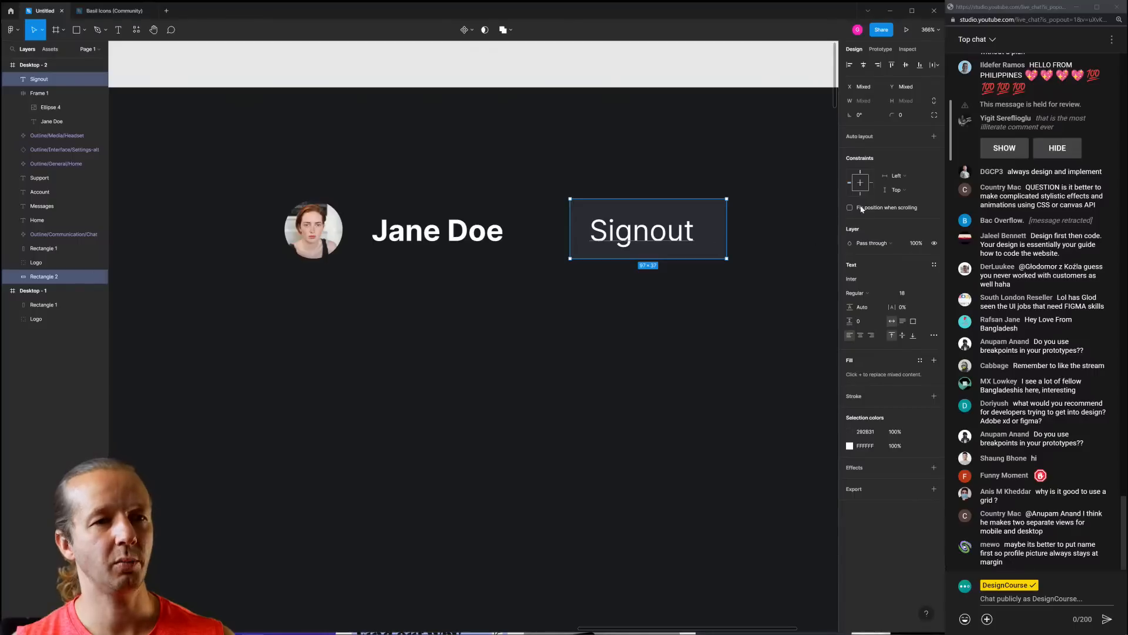
{"action": "left_click", "coordinate": [934, 136]}
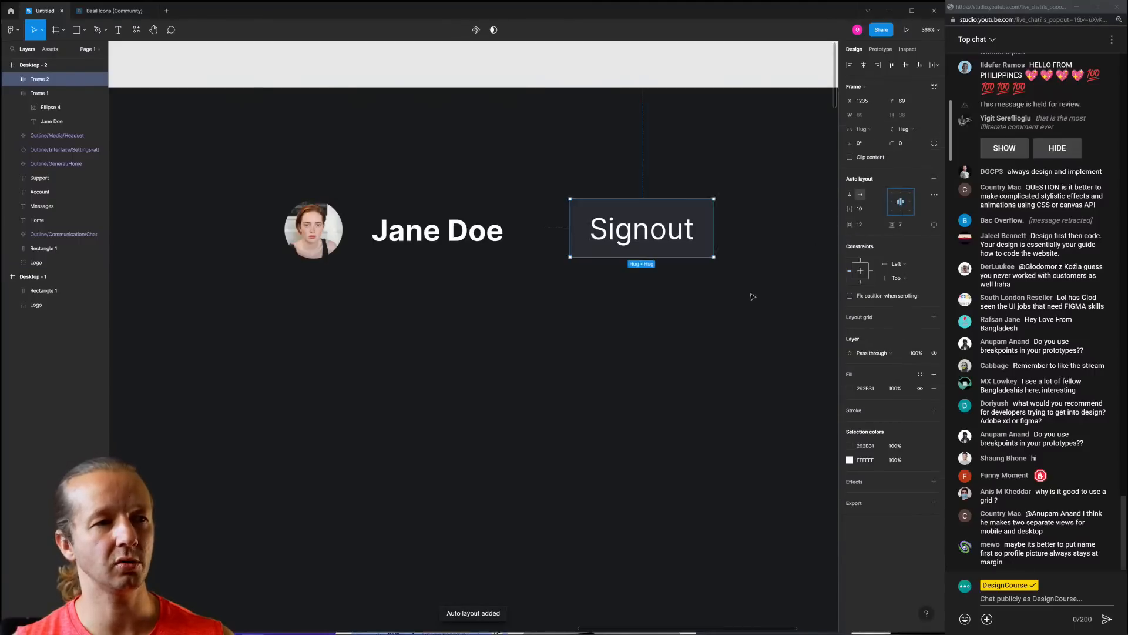
{"action": "left_click", "coordinate": [745, 210]}
Make the Signout button width hug its content and adjust its corner radius
{"action": "left_click", "coordinate": [704, 207]}
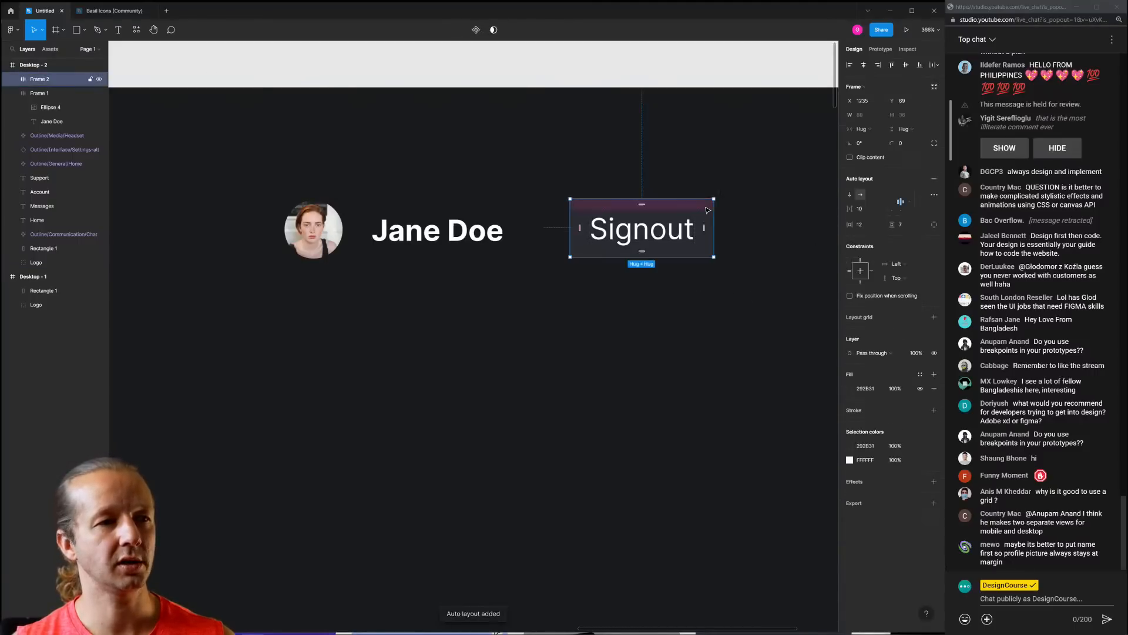
{"action": "left_click", "coordinate": [703, 207]}
{"action": "left_click_drag", "start_coordinate": [714, 222], "coordinate": [717, 222]}
{"action": "double_click", "coordinate": [716, 216]}
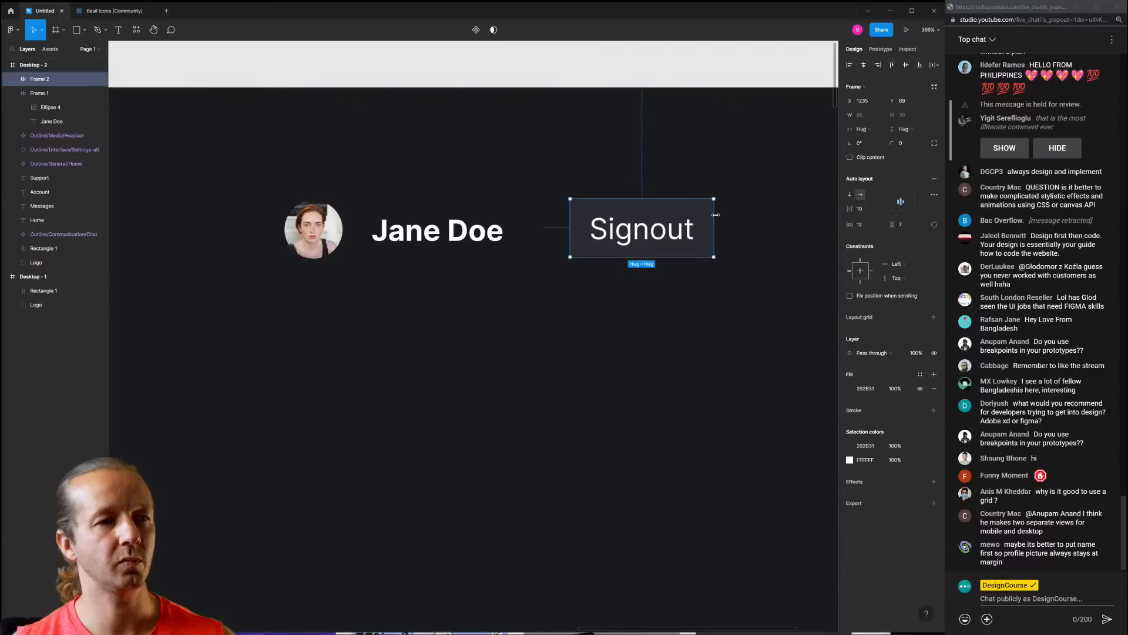
{"action": "left_click_drag", "start_coordinate": [893, 143], "coordinate": [905, 143]}
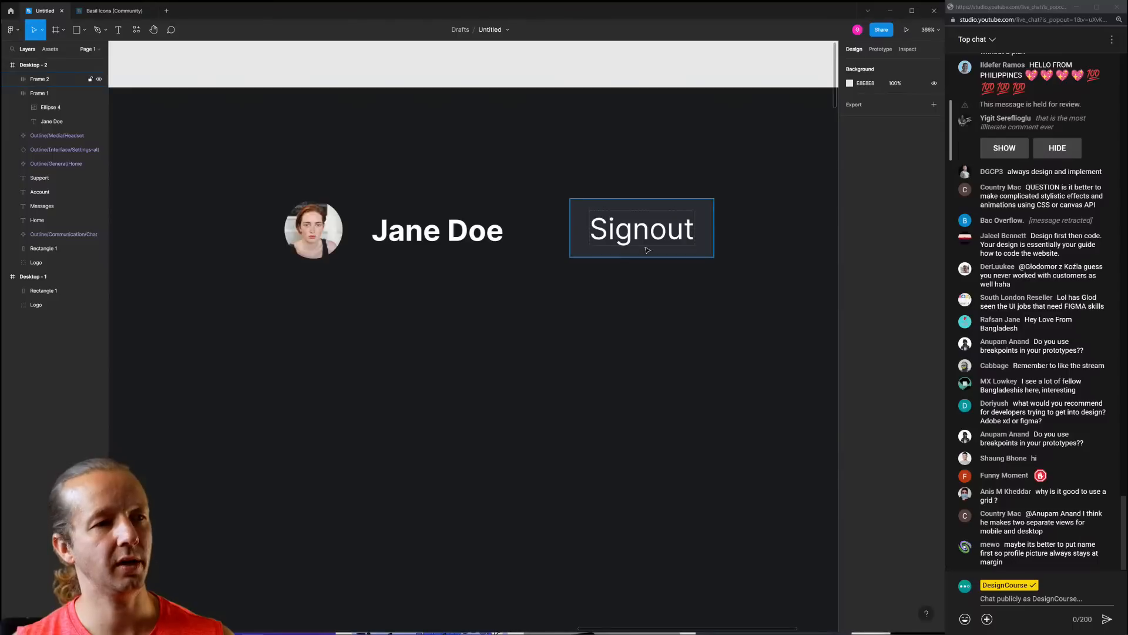
{"action": "scroll", "coordinate": [631, 317], "scroll_direction": "down", "scroll_amount": 5}
Nudge the avatar-and-name group right and recentre the dashboard
{"action": "left_click_drag", "start_coordinate": [580, 363], "coordinate": [618, 327]}
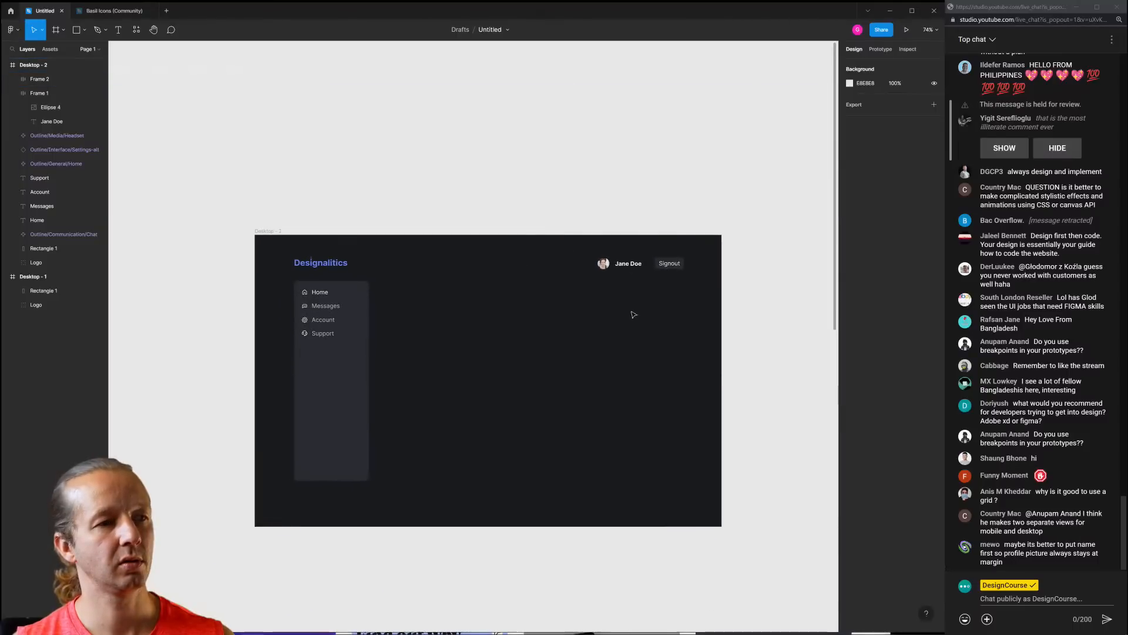
{"action": "left_click_drag", "start_coordinate": [624, 272], "coordinate": [635, 278]}
{"action": "key", "text": "Right"}
{"action": "key", "text": "Right"}
{"action": "key", "text": "Right"}
{"action": "key", "text": "Right"}
{"action": "key", "text": "Right"}
{"action": "key", "text": "Right"}
{"action": "key", "text": "Right"}
{"action": "key", "text": "Right"}
{"action": "key", "text": "Right"}
{"action": "key", "text": "Right"}
{"action": "key", "text": "Right"}
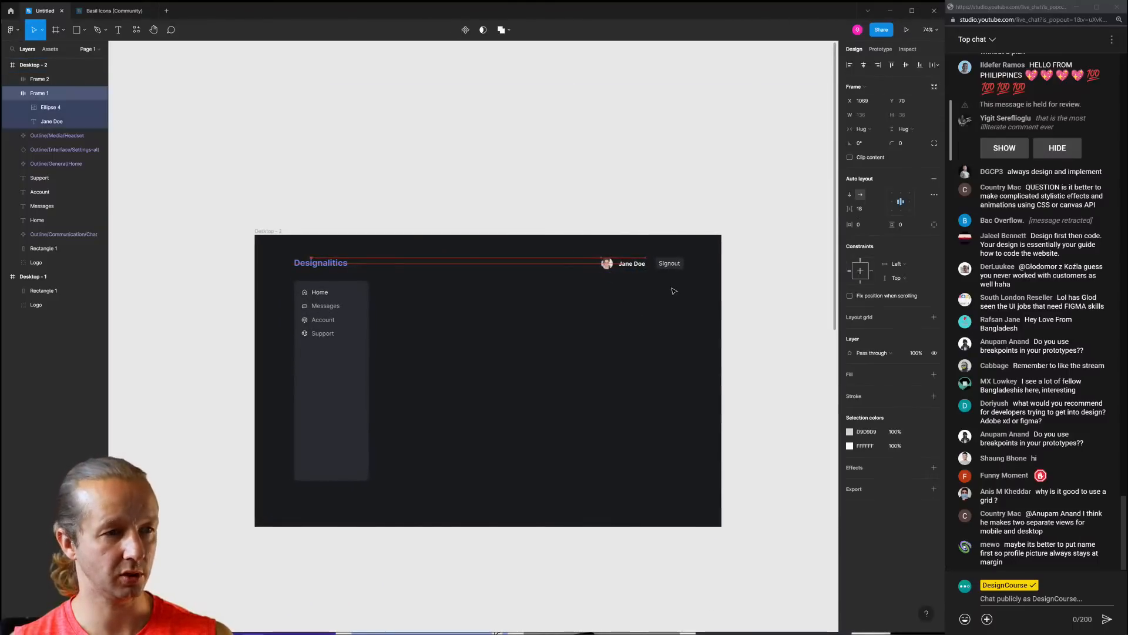
{"action": "left_click", "coordinate": [668, 307]}
{"action": "scroll", "coordinate": [695, 275], "scroll_direction": "up", "scroll_amount": 3}
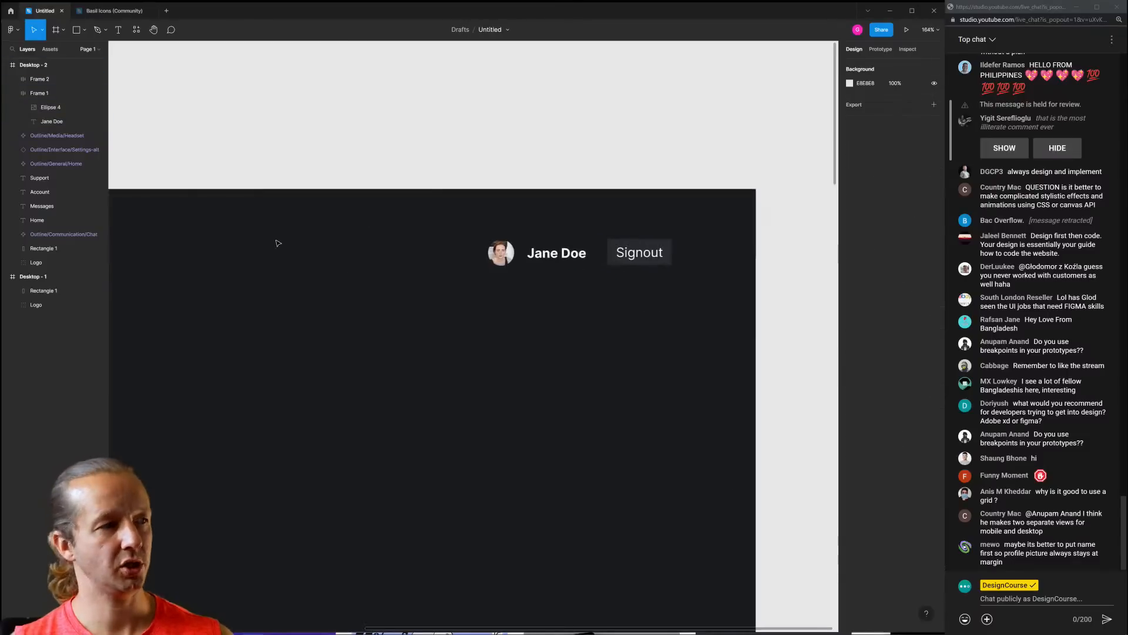
{"action": "scroll", "coordinate": [359, 268], "scroll_direction": "down", "scroll_amount": 2}
{"action": "left_click_drag", "start_coordinate": [197, 235], "coordinate": [294, 226]}
Show the Desktop - 2 12-column grid and shift the profile and Signout groups slightly left
{"action": "left_click", "coordinate": [128, 215]}
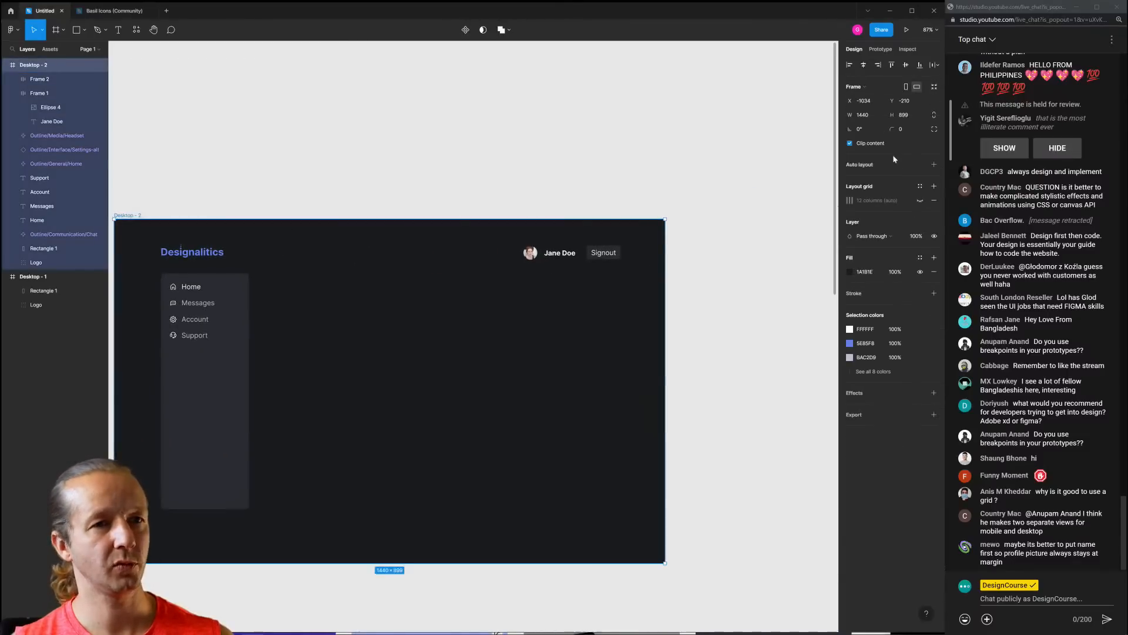
{"action": "left_click", "coordinate": [920, 200]}
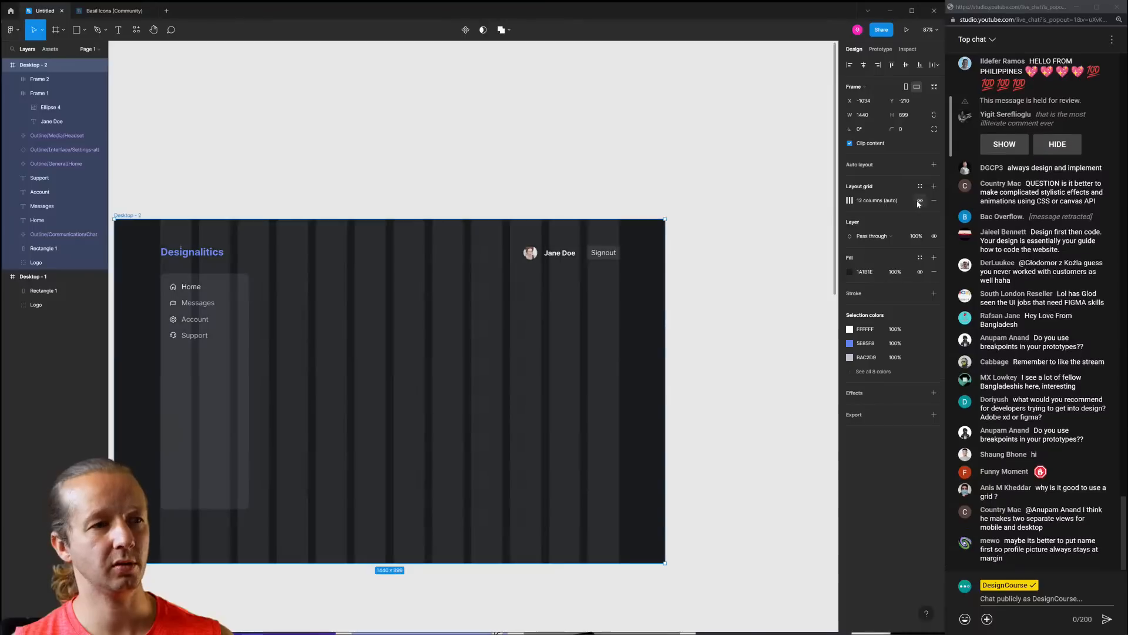
{"action": "left_click", "coordinate": [603, 256]}
{"action": "scroll", "coordinate": [605, 254], "scroll_direction": "up", "scroll_amount": 6}
{"action": "left_click_drag", "start_coordinate": [707, 306], "coordinate": [391, 235]}
{"action": "left_click_drag", "start_coordinate": [585, 258], "coordinate": [581, 259]}
{"action": "left_click", "coordinate": [770, 241]}
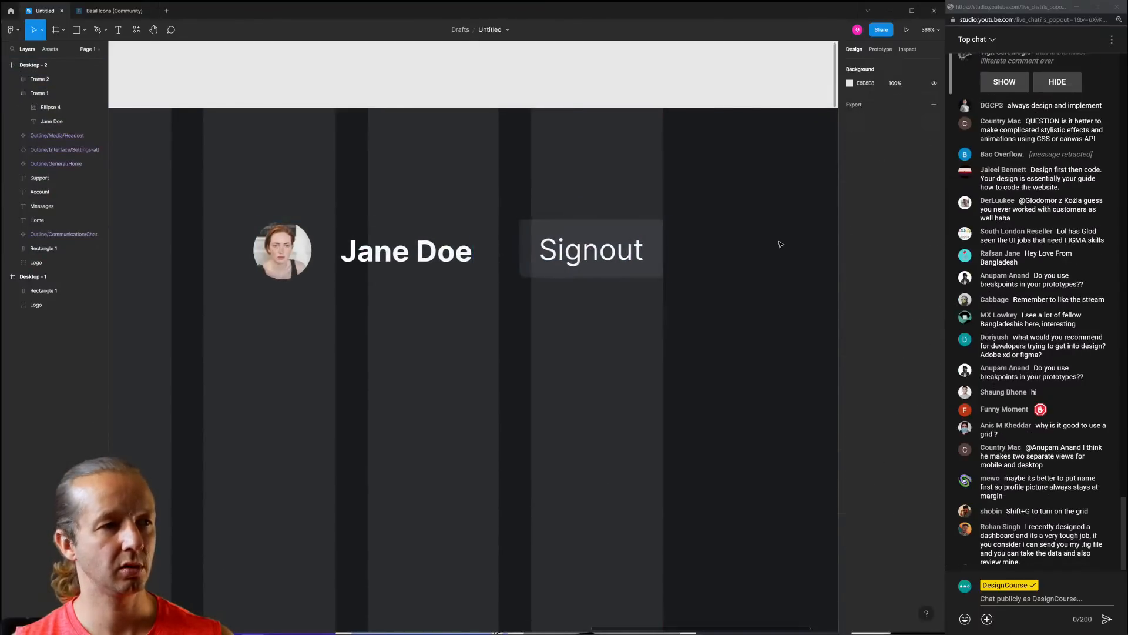
{"action": "scroll", "coordinate": [776, 261], "scroll_direction": "down", "scroll_amount": 6}
Hide the Desktop - 2 layout grid and nudge the name and Signout frames left together
{"action": "left_click", "coordinate": [315, 219]}
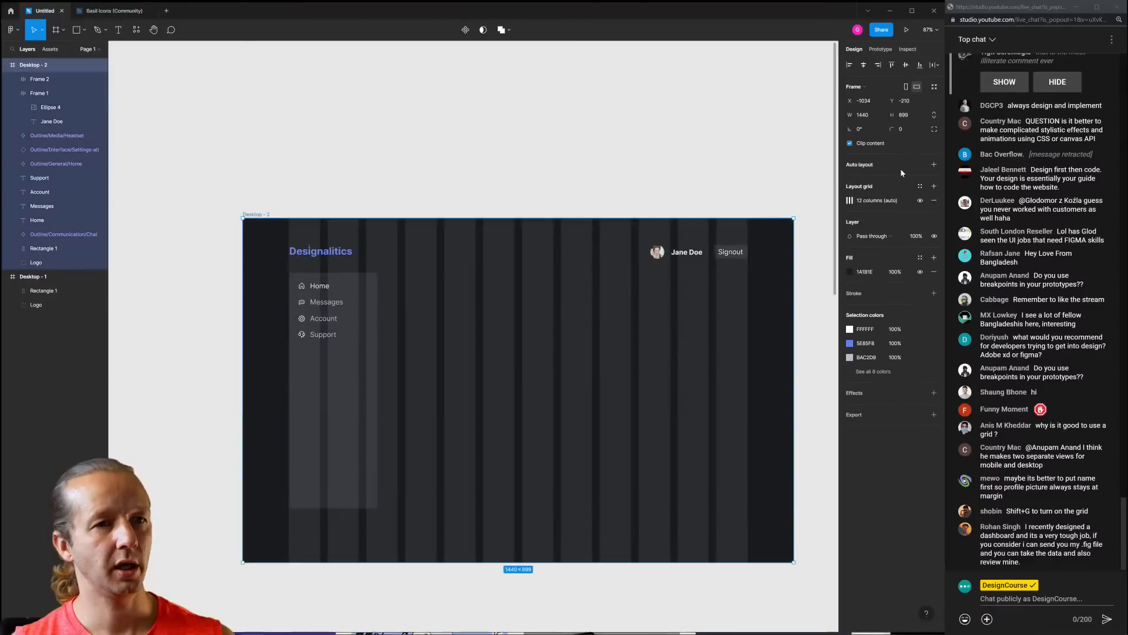
{"action": "left_click", "coordinate": [921, 201]}
{"action": "key", "text": "Escape"}
{"action": "scroll", "coordinate": [743, 269], "scroll_direction": "up", "scroll_amount": 3}
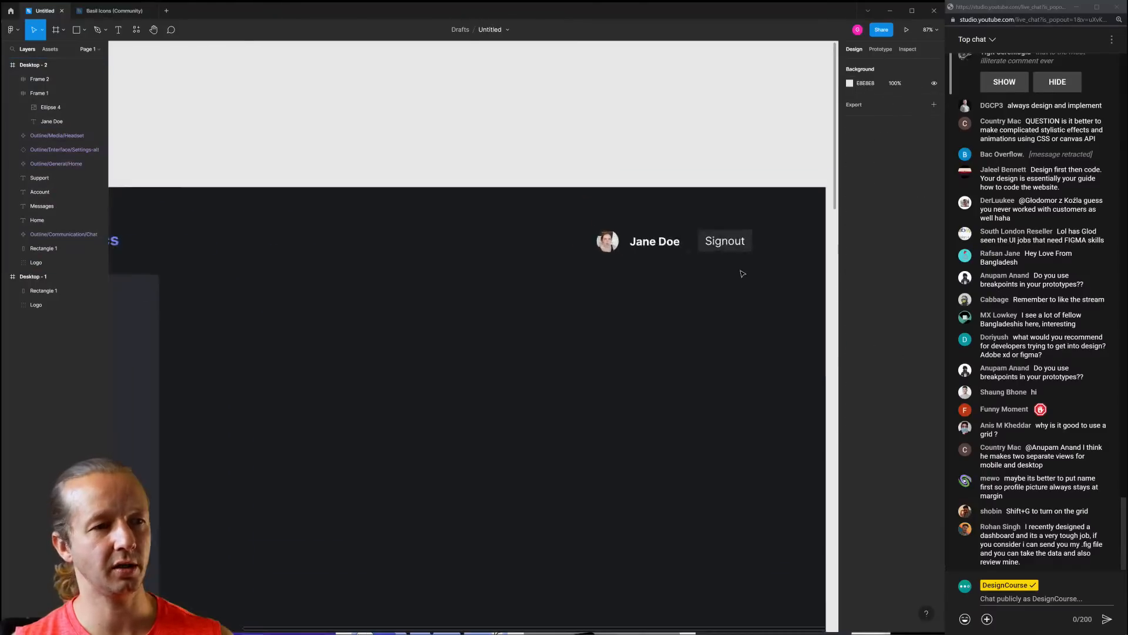
{"action": "left_click", "coordinate": [758, 223]}
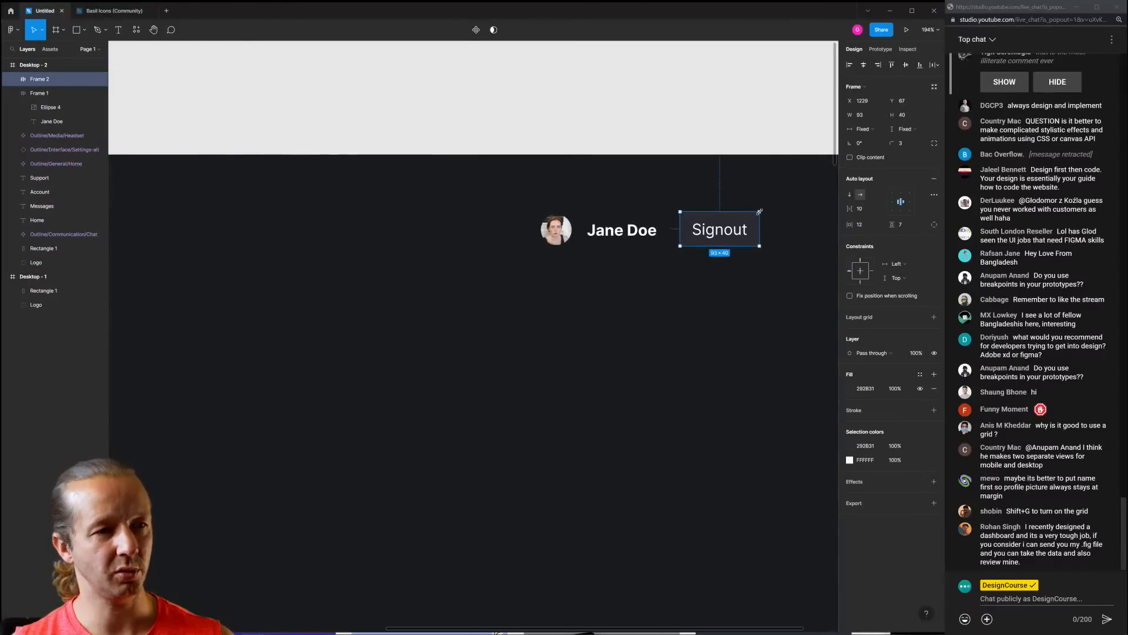
{"action": "left_click", "coordinate": [781, 204]}
{"action": "left_click_drag", "start_coordinate": [781, 203], "coordinate": [519, 263]}
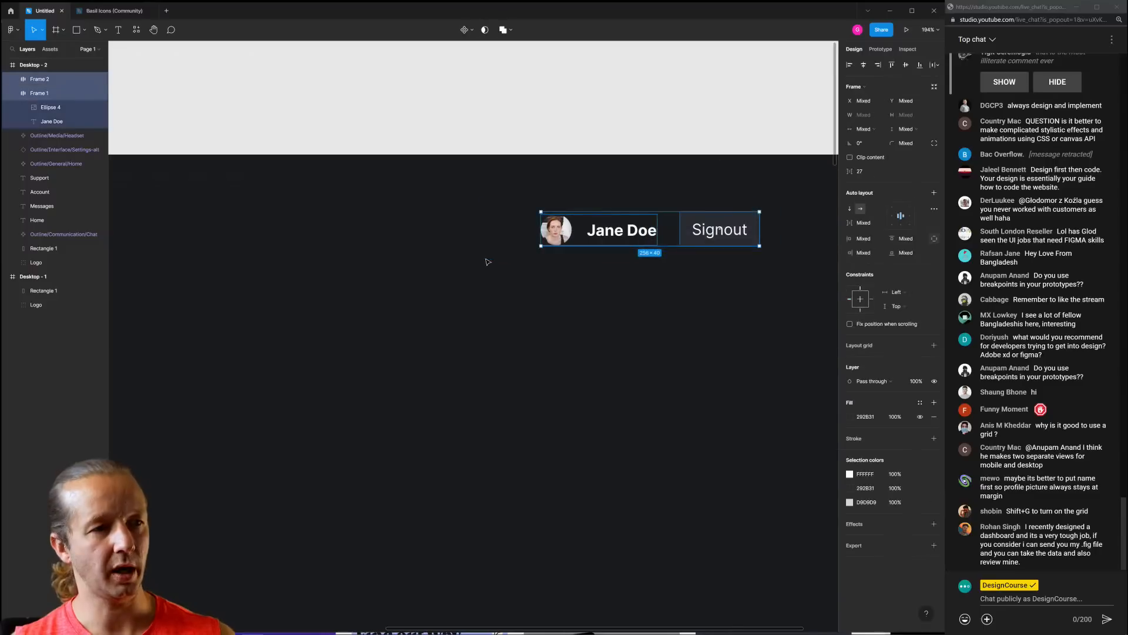
{"action": "key", "text": "Left"}
{"action": "key", "text": "Left"}
{"action": "left_click", "coordinate": [782, 303]}
Inspect the Signout button and its label at actual size, then recentre the dashboard
{"action": "left_click", "coordinate": [731, 216]}
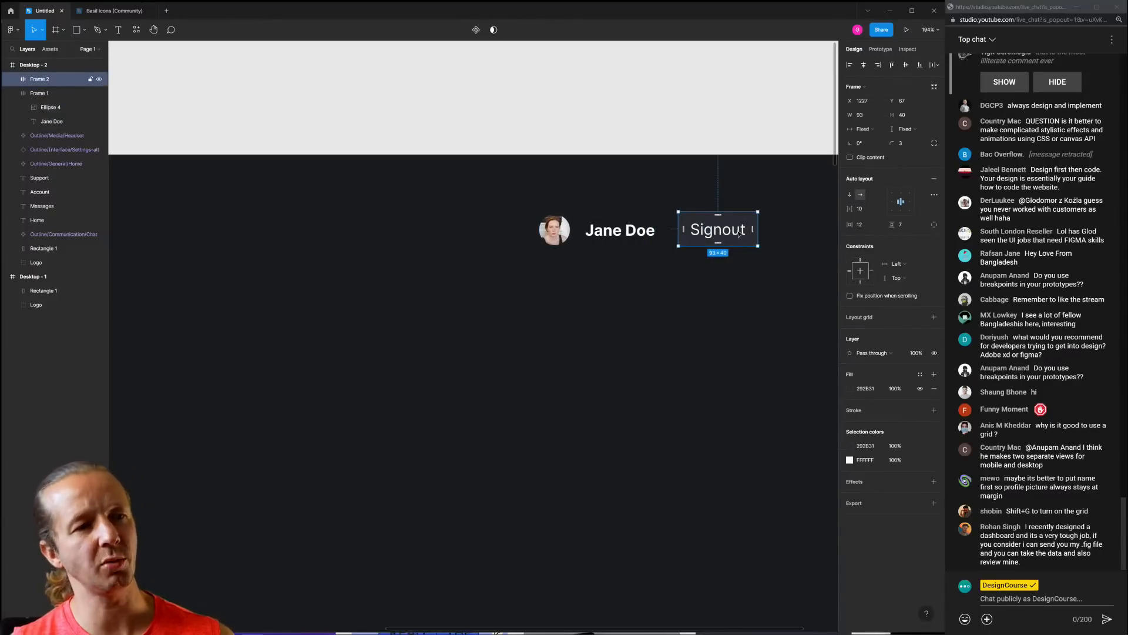
{"action": "left_click", "coordinate": [717, 310]}
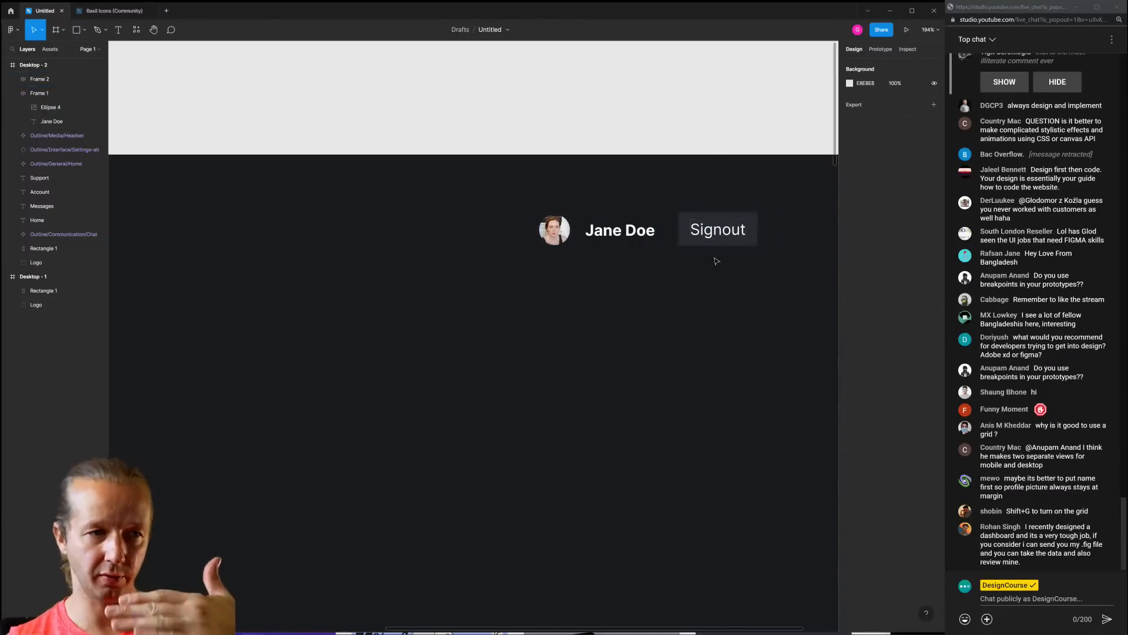
{"action": "scroll", "coordinate": [686, 315], "scroll_direction": "down", "scroll_amount": 5, "text": "ctrl"}
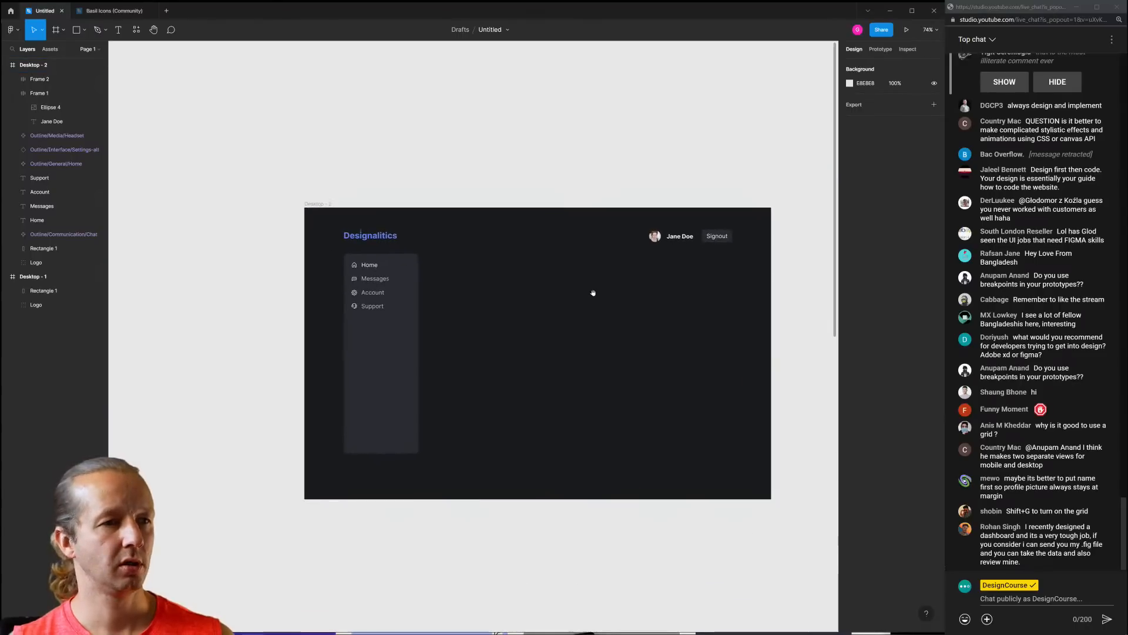
{"action": "key", "text": "shift+0"}
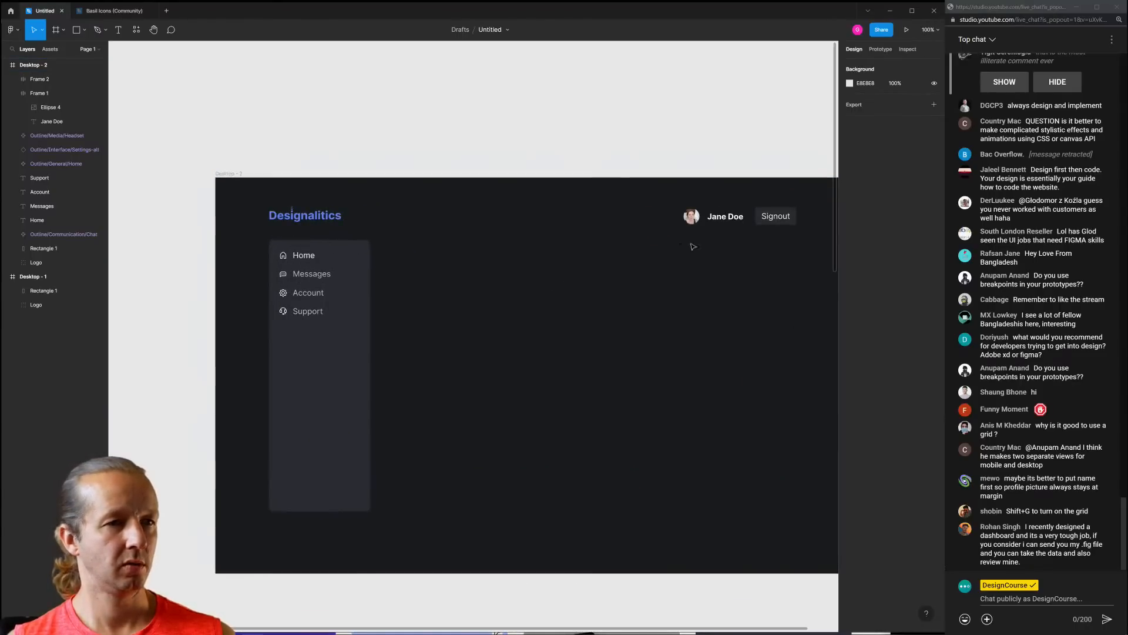
{"action": "left_click", "coordinate": [780, 216], "text": "ctrl"}
{"action": "left_click", "coordinate": [734, 282]}
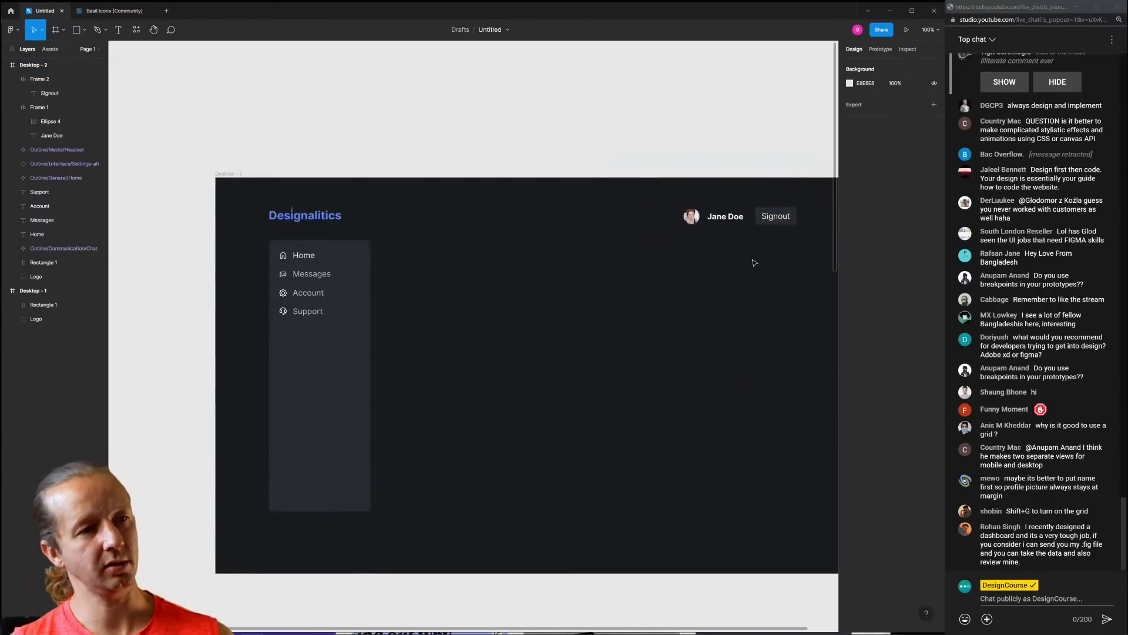
{"action": "left_click", "coordinate": [779, 222], "text": "ctrl"}
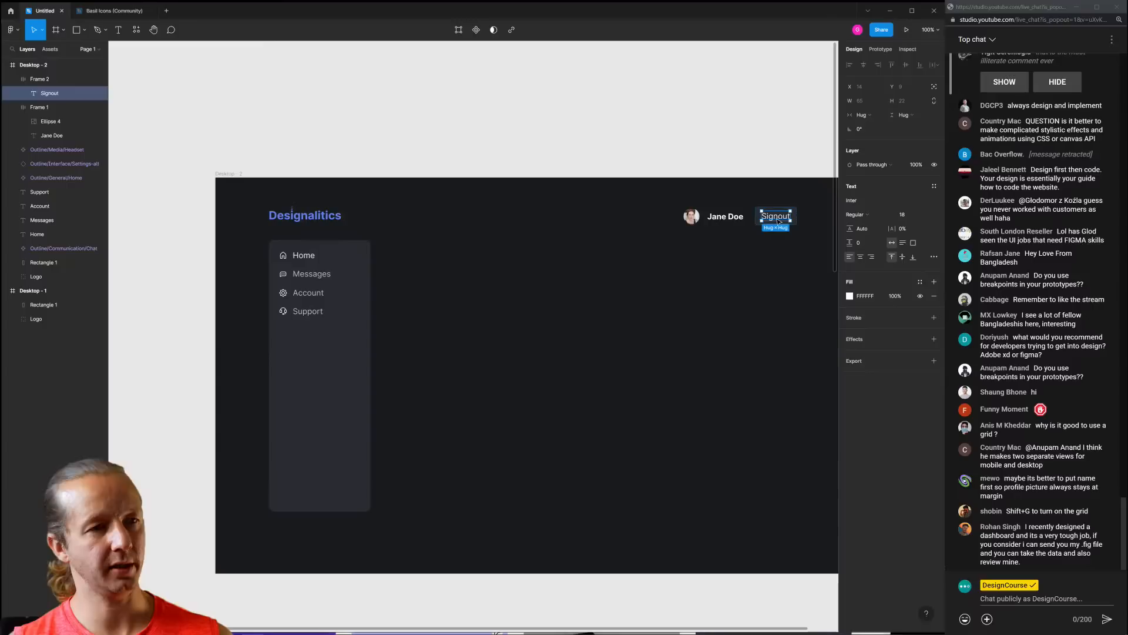
{"action": "left_click", "coordinate": [784, 279]}
{"action": "left_click", "coordinate": [776, 215]}
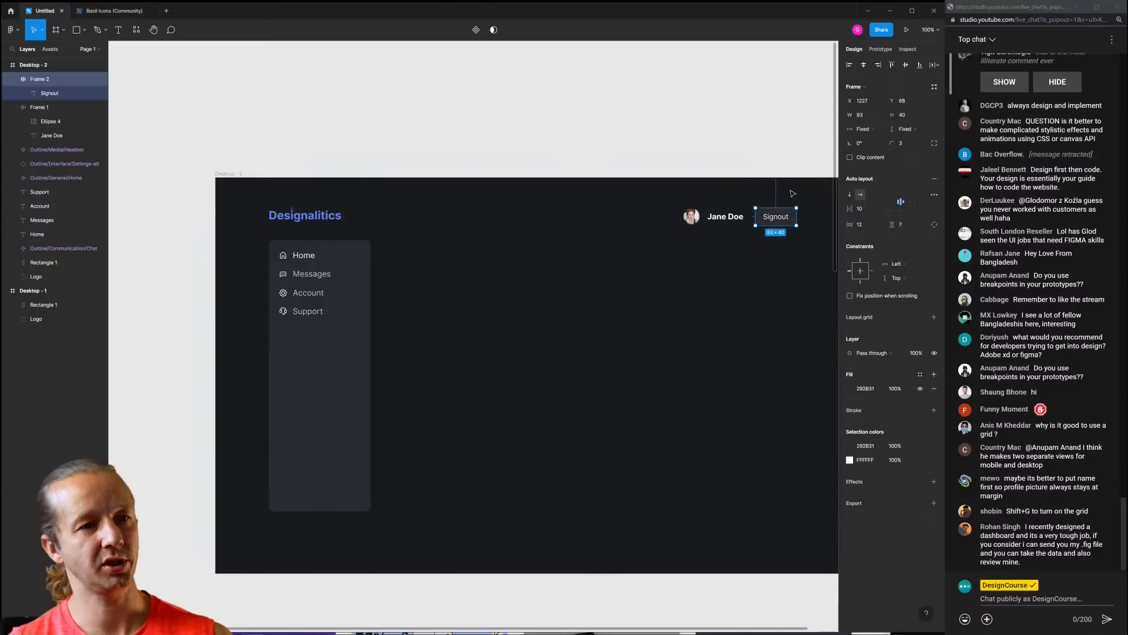
{"action": "left_click", "coordinate": [809, 199]}
{"action": "left_click_drag", "start_coordinate": [595, 314], "coordinate": [538, 288]}
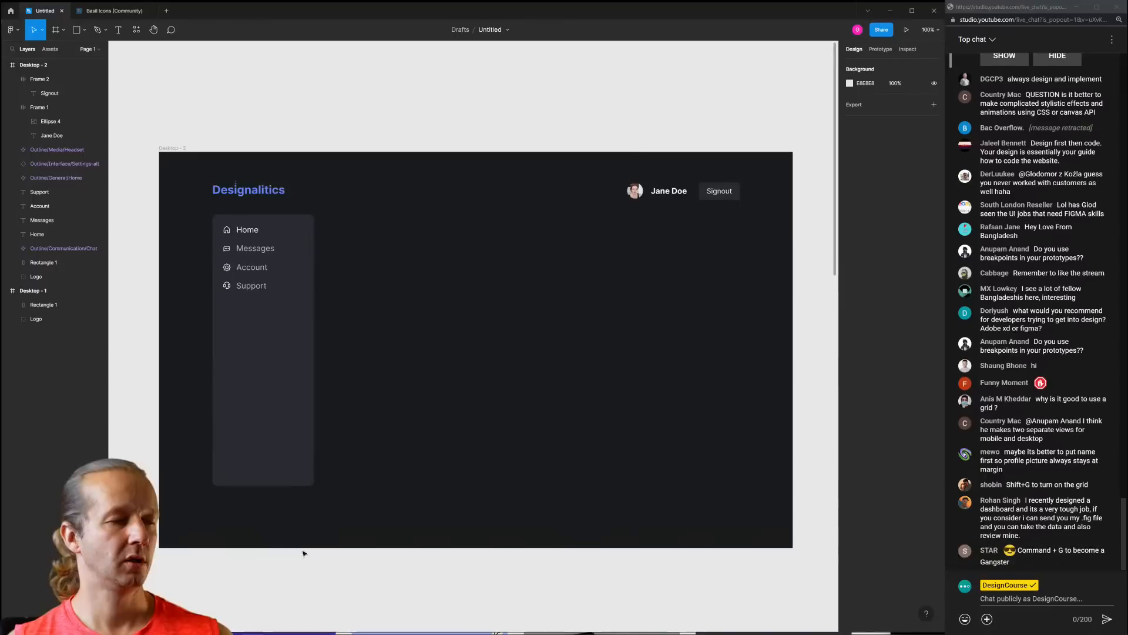
Glance at the Dribbble dashboard inspiration page, then return to the Figma design
{"action": "left_click", "coordinate": [97, 626]}
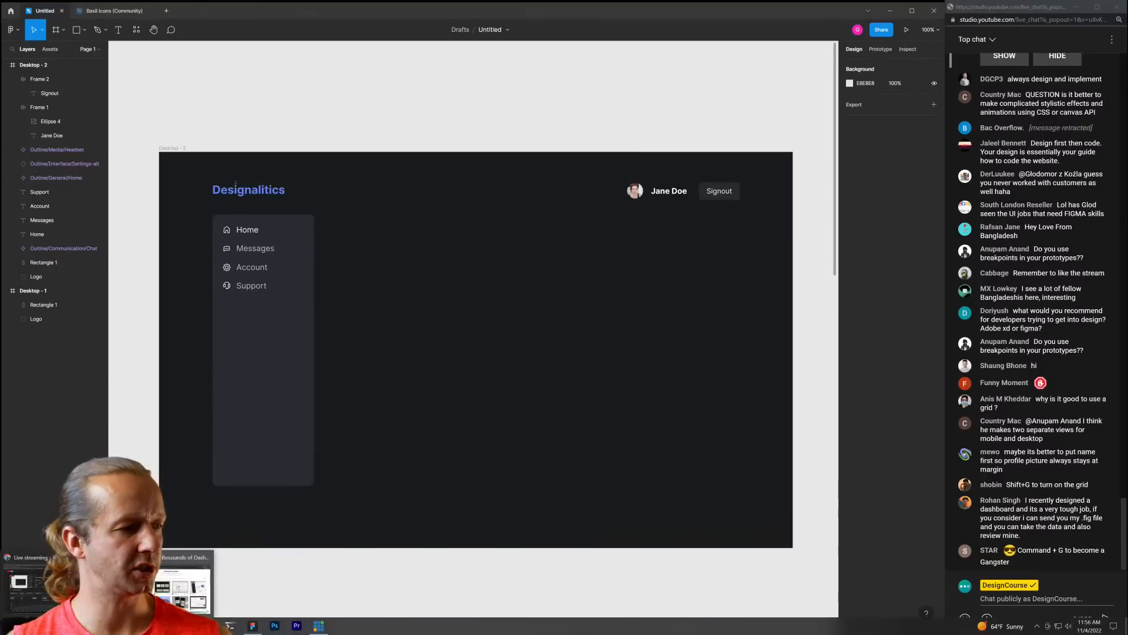
{"action": "left_click", "coordinate": [183, 585]}
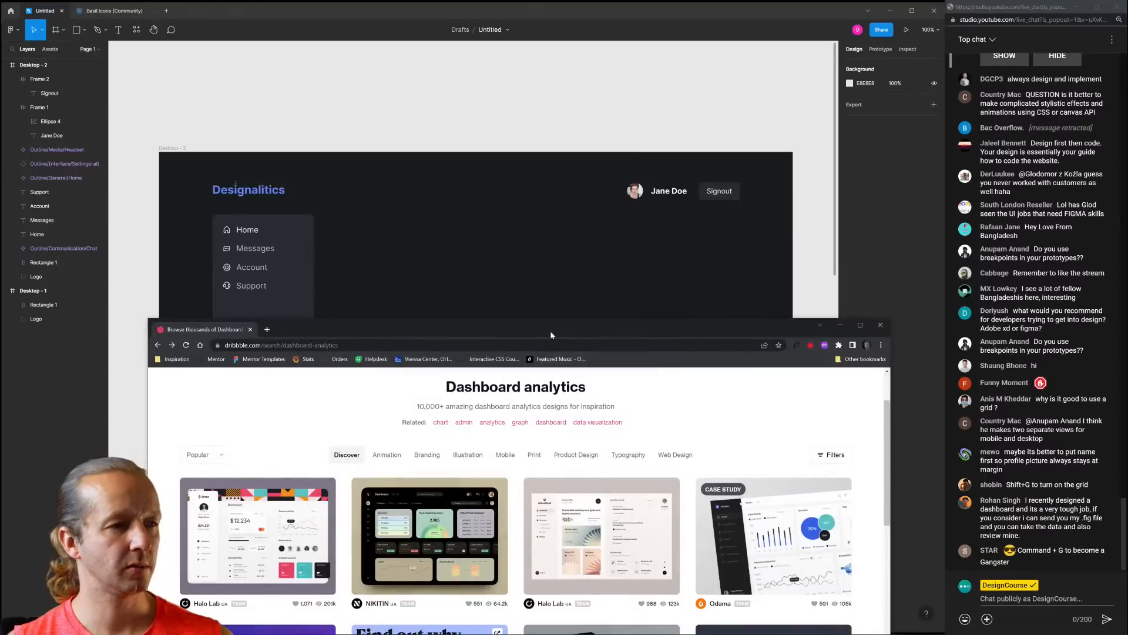
{"action": "left_click_drag", "start_coordinate": [550, 330], "coordinate": [541, 41]}
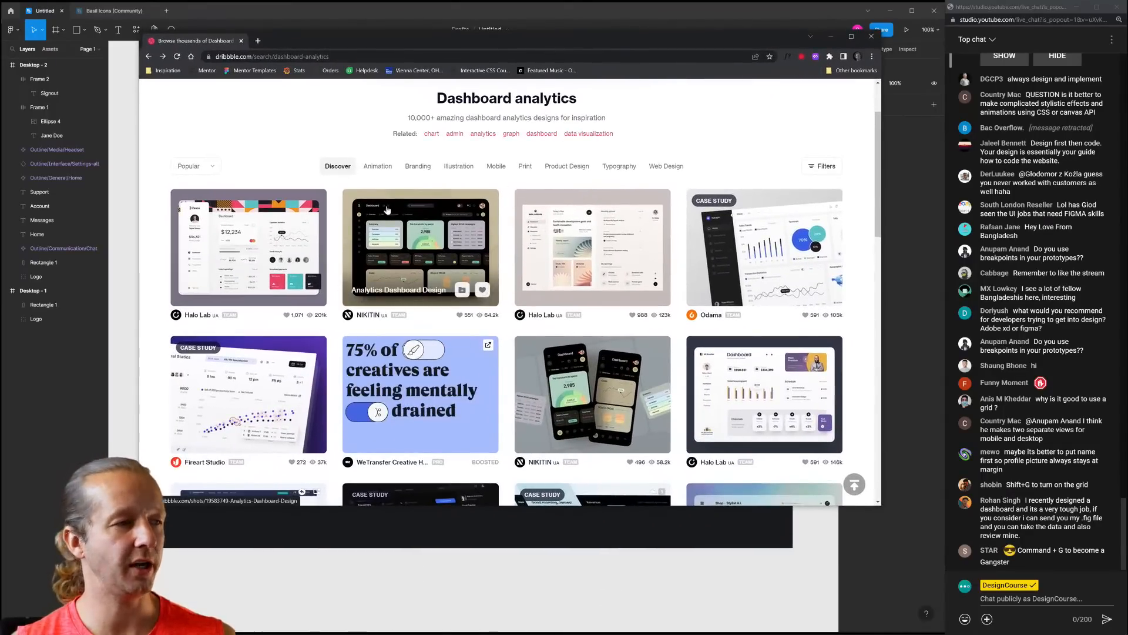
{"action": "left_click", "coordinate": [890, 184]}
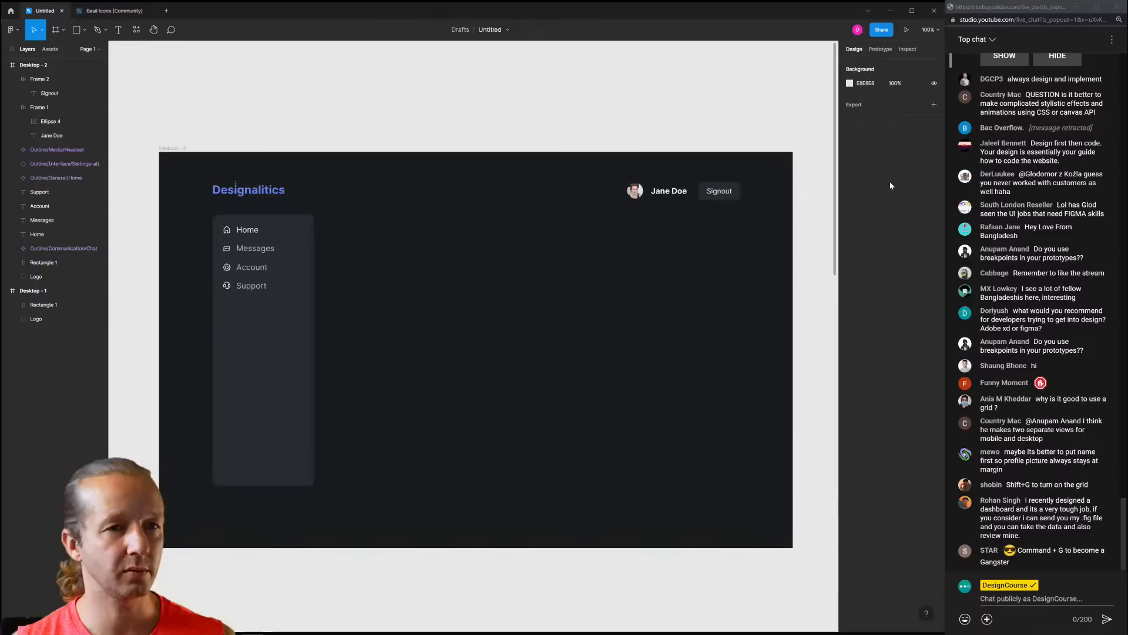
Toggle the layout grids on Desktop - 2 and leave them hidden
{"action": "key", "text": "shift+g"}
{"action": "key", "text": "shift+g"}
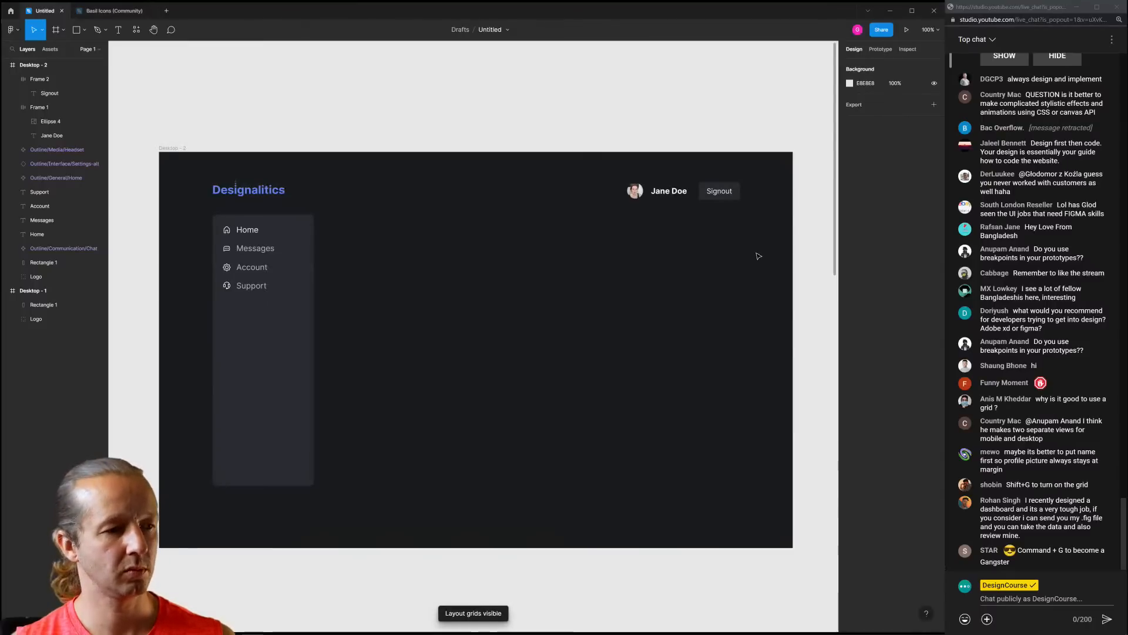
{"action": "key", "text": "shift+g"}
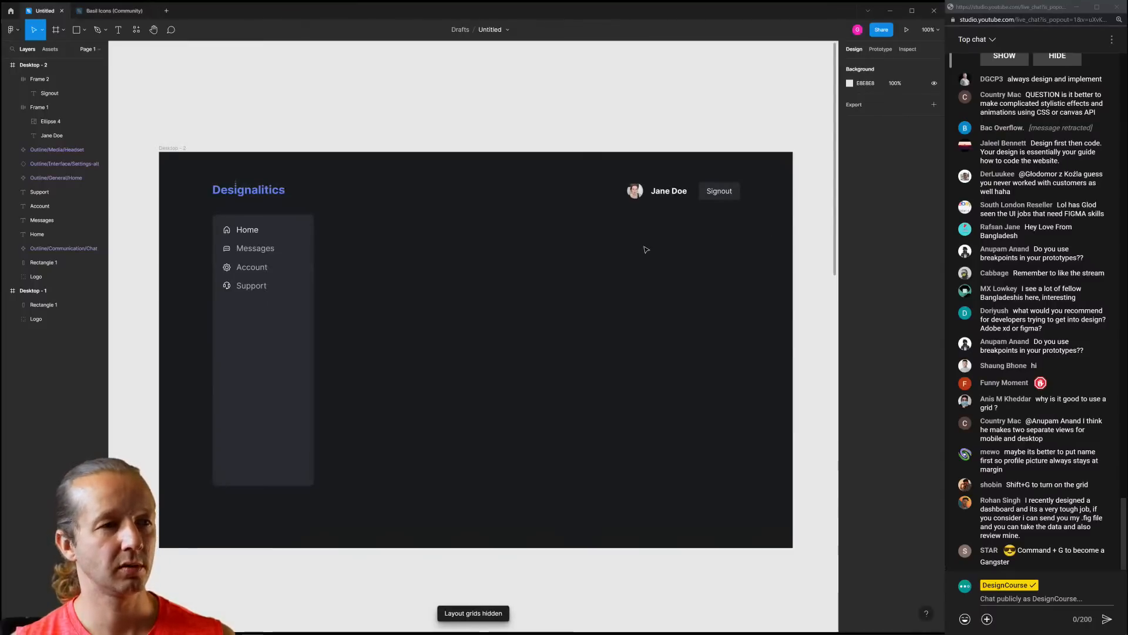
{"action": "left_click", "coordinate": [171, 149]}
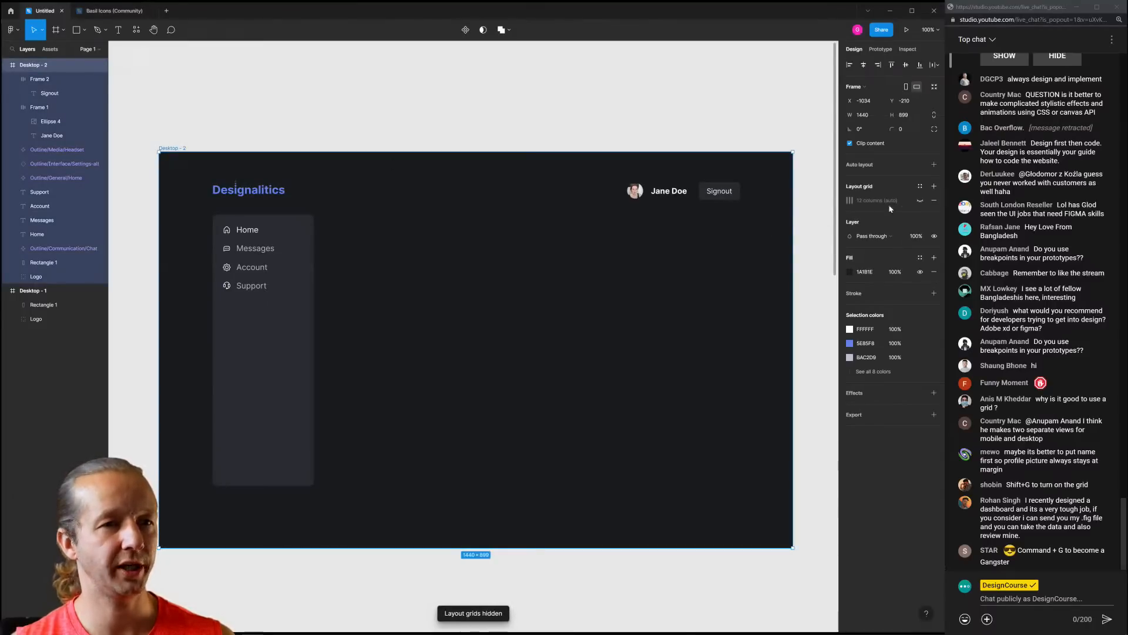
{"action": "left_click", "coordinate": [921, 201]}
{"action": "key", "text": "shift+g"}
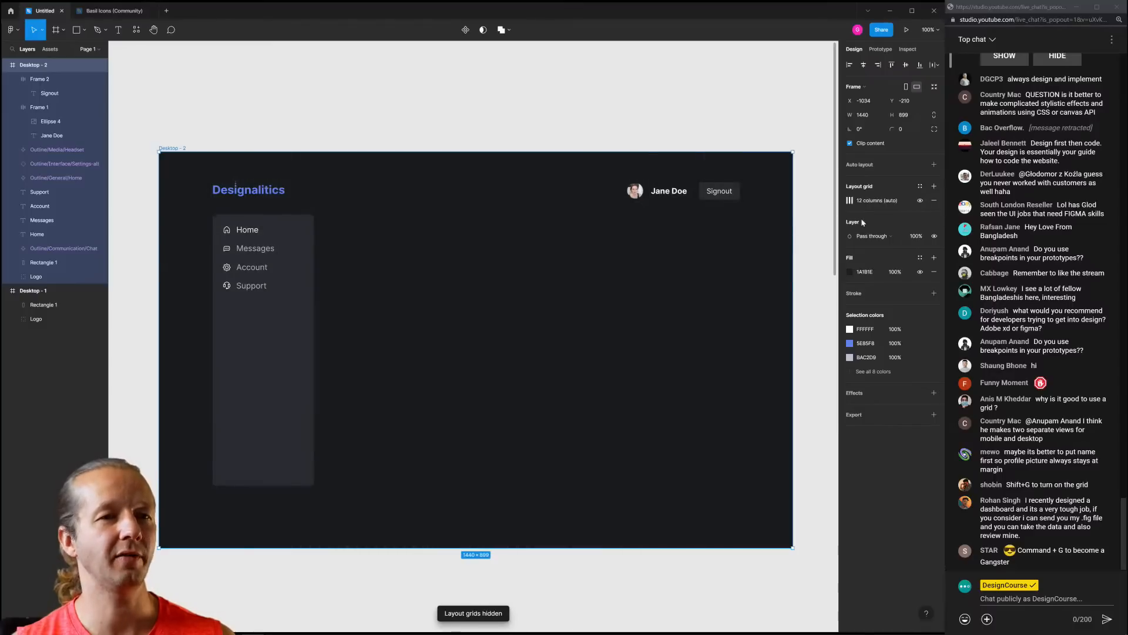
{"action": "left_click", "coordinate": [536, 131]}
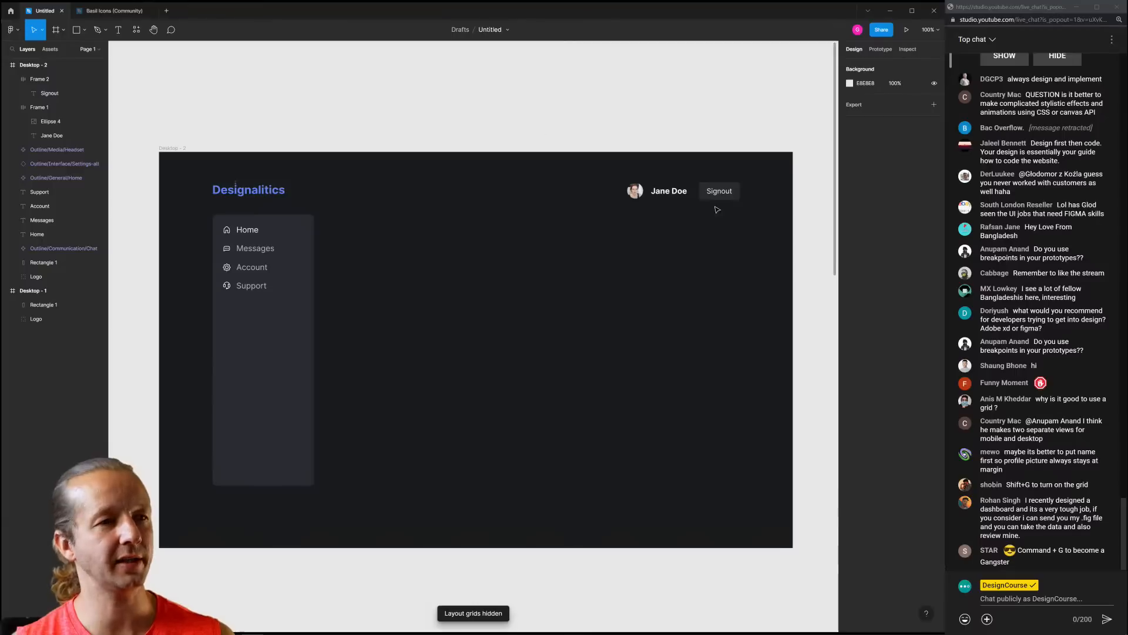
{"action": "left_click", "coordinate": [302, 337]}
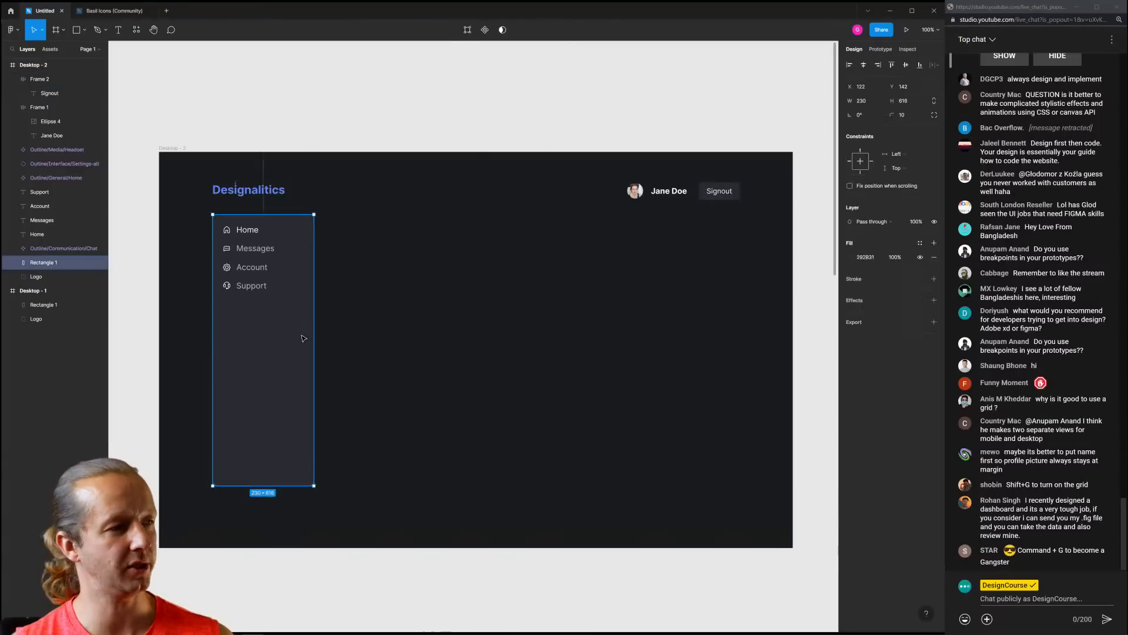
{"action": "left_click", "coordinate": [410, 345]}
{"action": "mouse_move", "coordinate": [208, 626]}
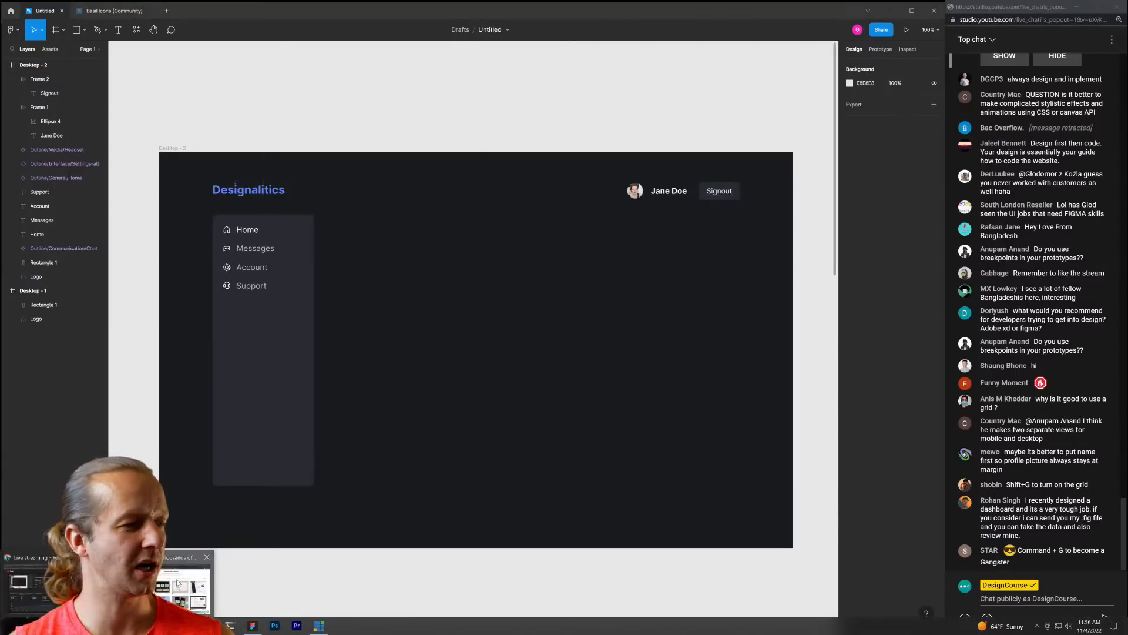
{"action": "left_click", "coordinate": [244, 587]}
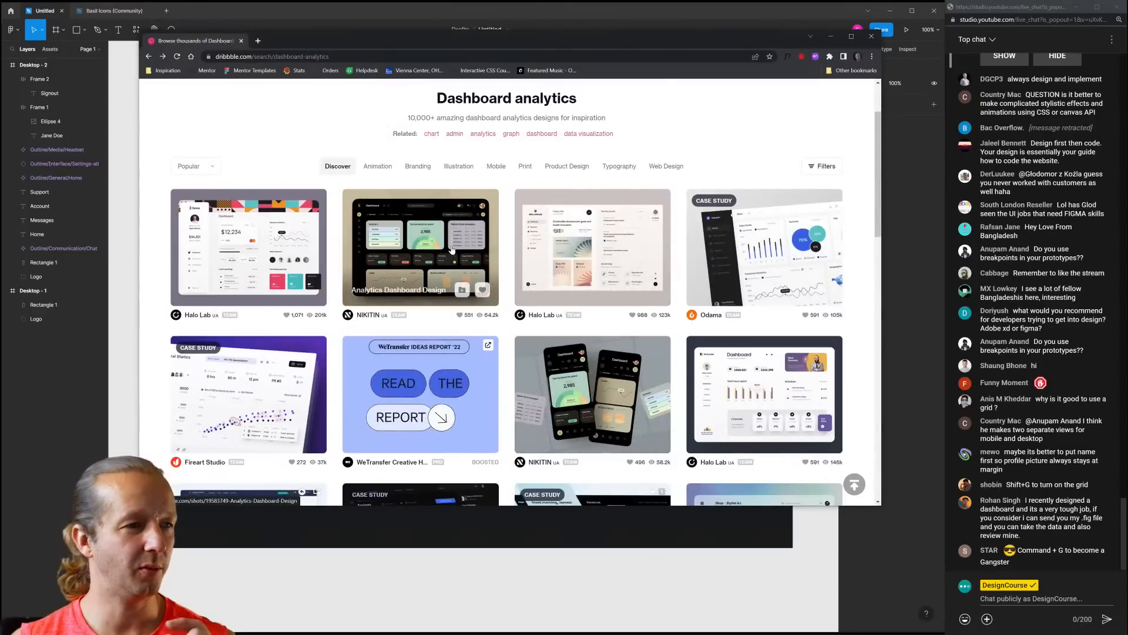
{"action": "left_click", "coordinate": [267, 246]}
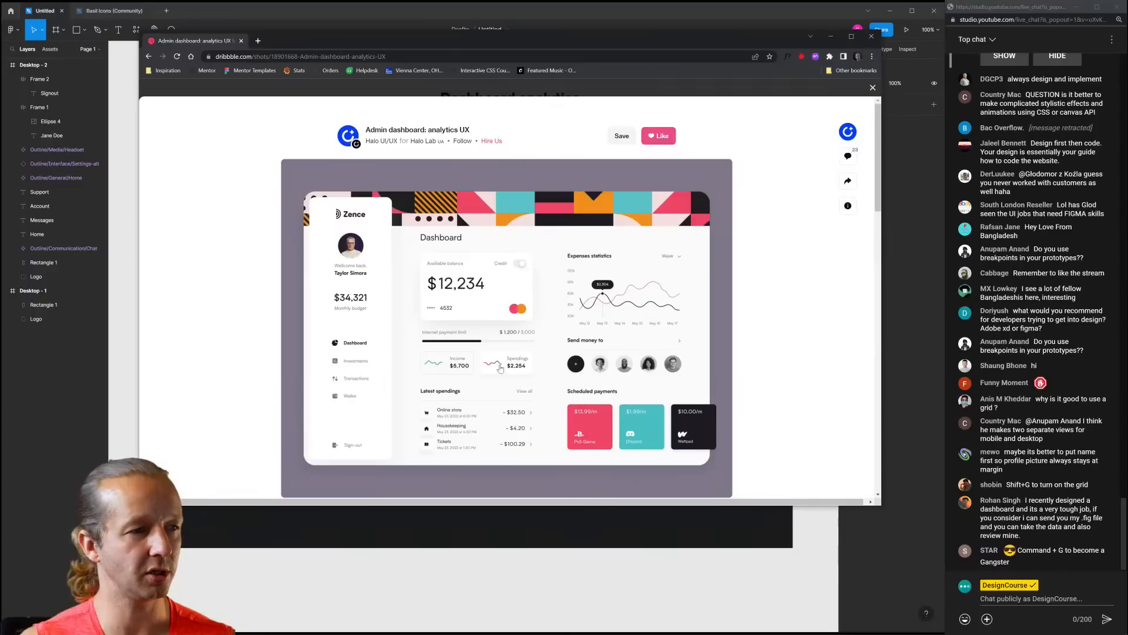
{"action": "left_click", "coordinate": [908, 365]}
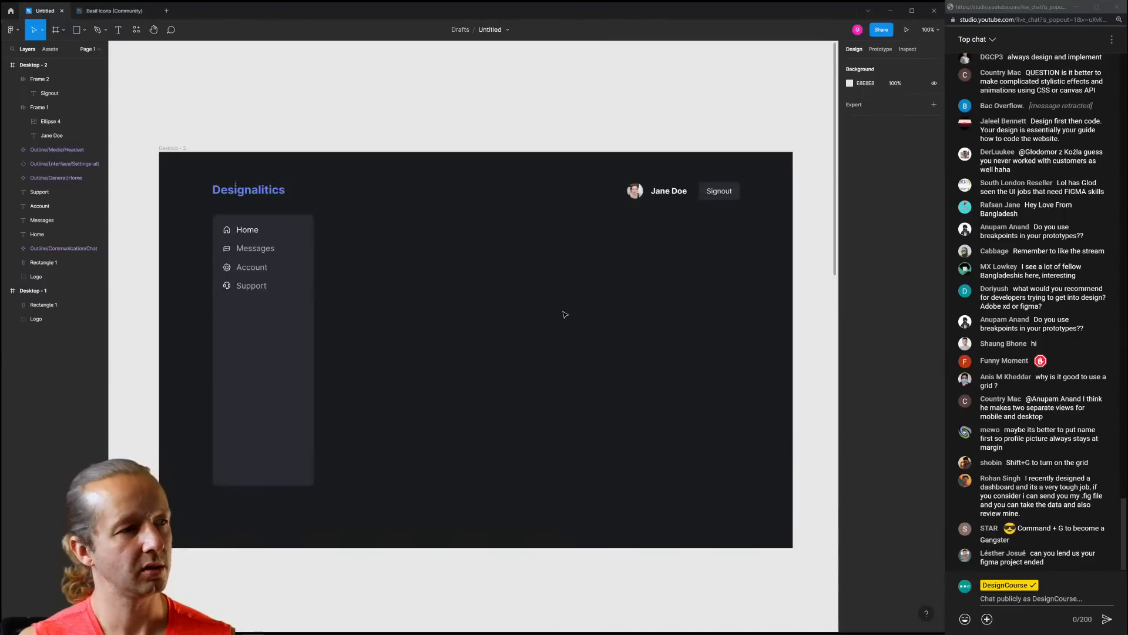
Move the sidebar menu icons and labels about 13 px down
{"action": "left_click", "coordinate": [274, 309]}
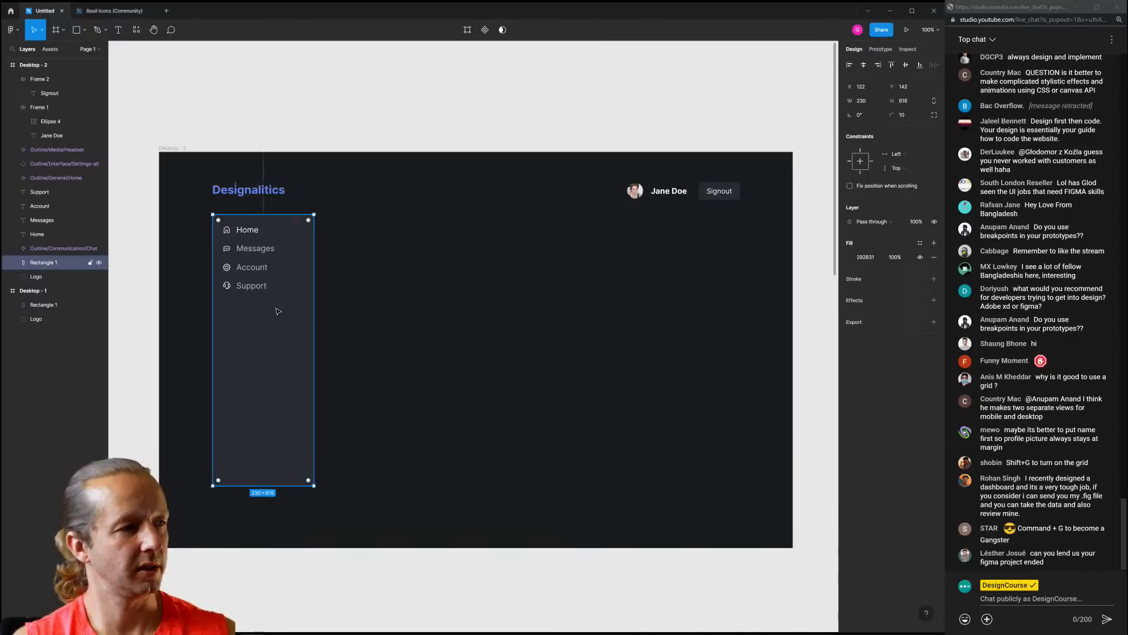
{"action": "left_click_drag", "start_coordinate": [347, 311], "coordinate": [205, 218]}
{"action": "left_click", "coordinate": [275, 316], "text": "shift"}
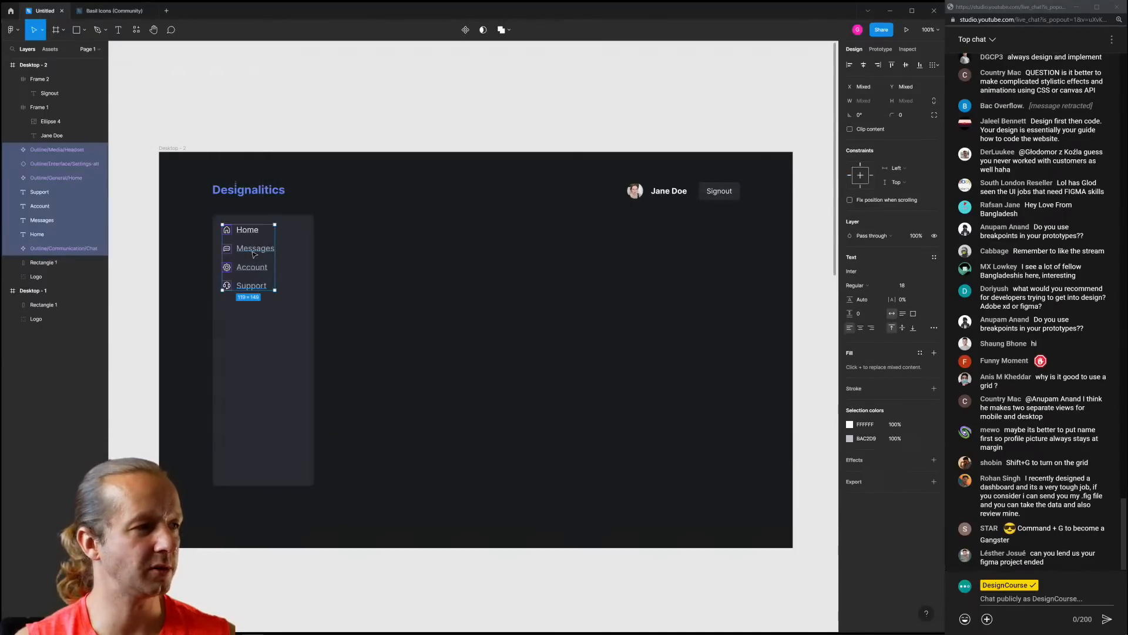
{"action": "left_click_drag", "start_coordinate": [255, 255], "coordinate": [258, 259]}
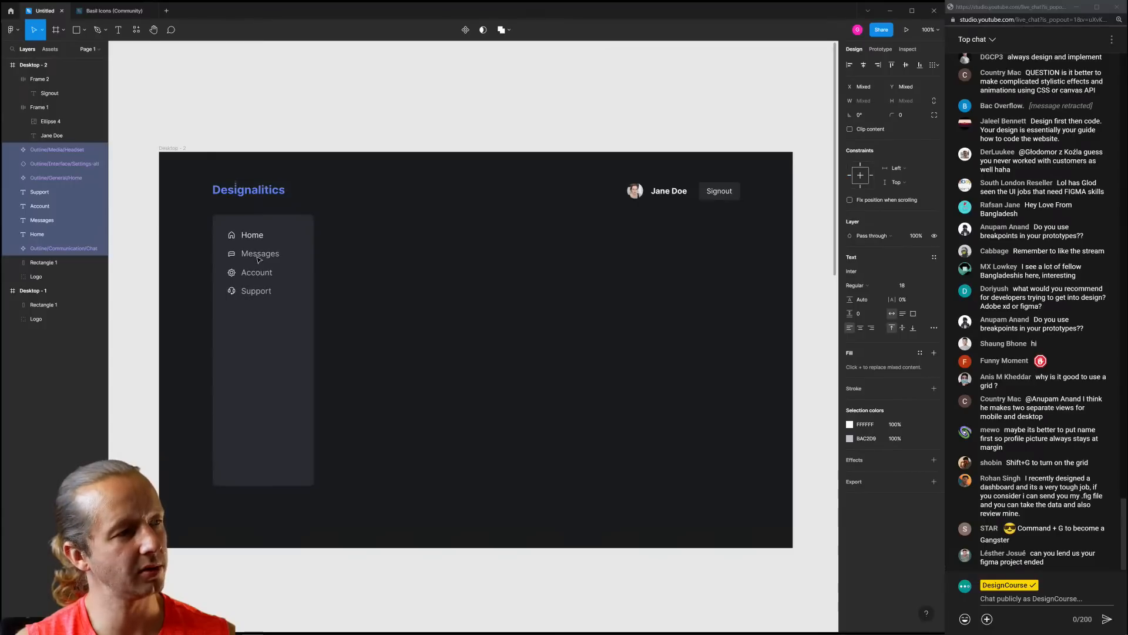
{"action": "left_click", "coordinate": [387, 270]}
Recentre the view on the Desktop - 2 dashboard and select the sidebar background panel
{"action": "scroll", "coordinate": [217, 244], "scroll_direction": "up", "scroll_amount": 7}
{"action": "scroll", "coordinate": [265, 246], "scroll_direction": "down", "scroll_amount": 8}
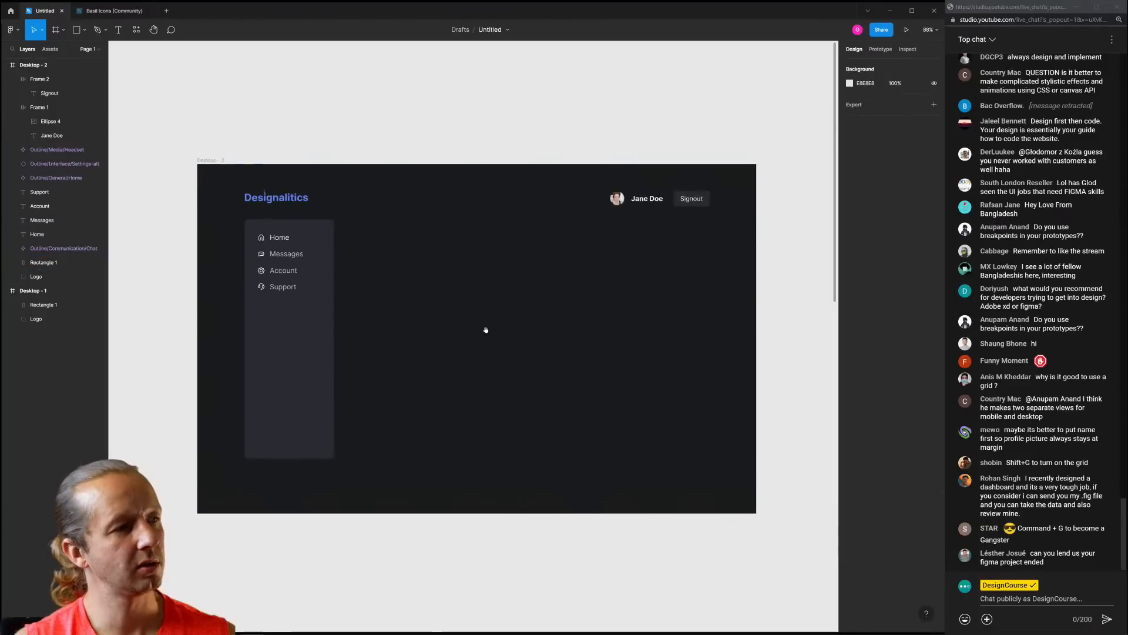
{"action": "left_click_drag", "start_coordinate": [487, 328], "coordinate": [435, 320]}
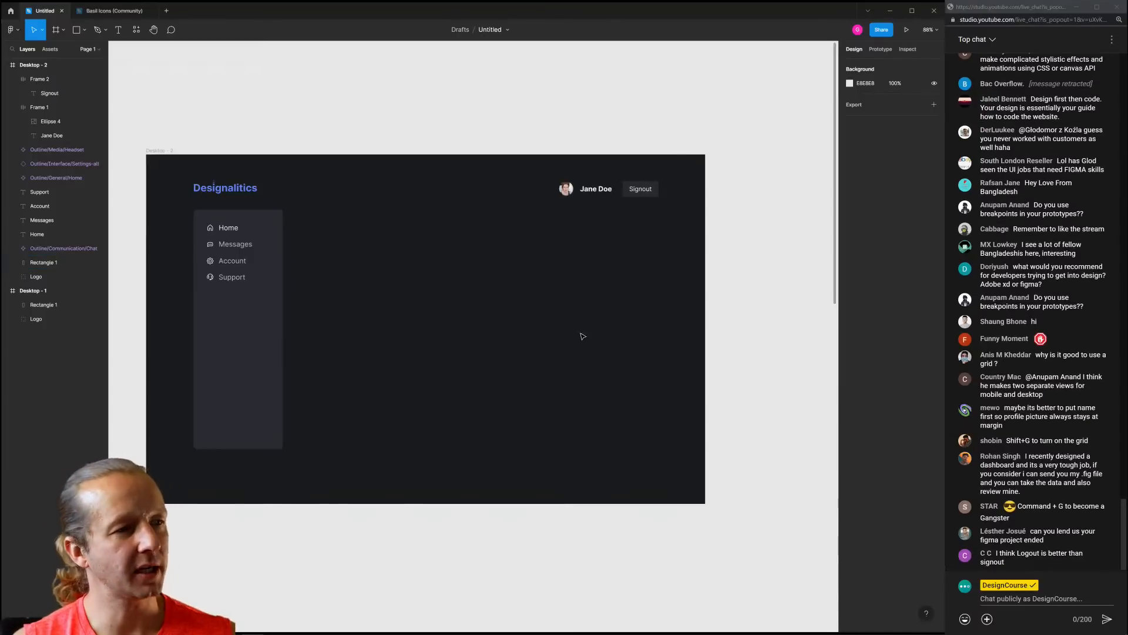
{"action": "mouse_move", "coordinate": [555, 215]}
{"action": "left_mouse_down"}
{"action": "mouse_move", "coordinate": [667, 457]}
{"action": "mouse_move", "coordinate": [550, 212]}
{"action": "left_mouse_up"}
{"action": "left_click_drag", "start_coordinate": [551, 212], "coordinate": [662, 448]}
{"action": "left_click_drag", "start_coordinate": [659, 447], "coordinate": [566, 209]}
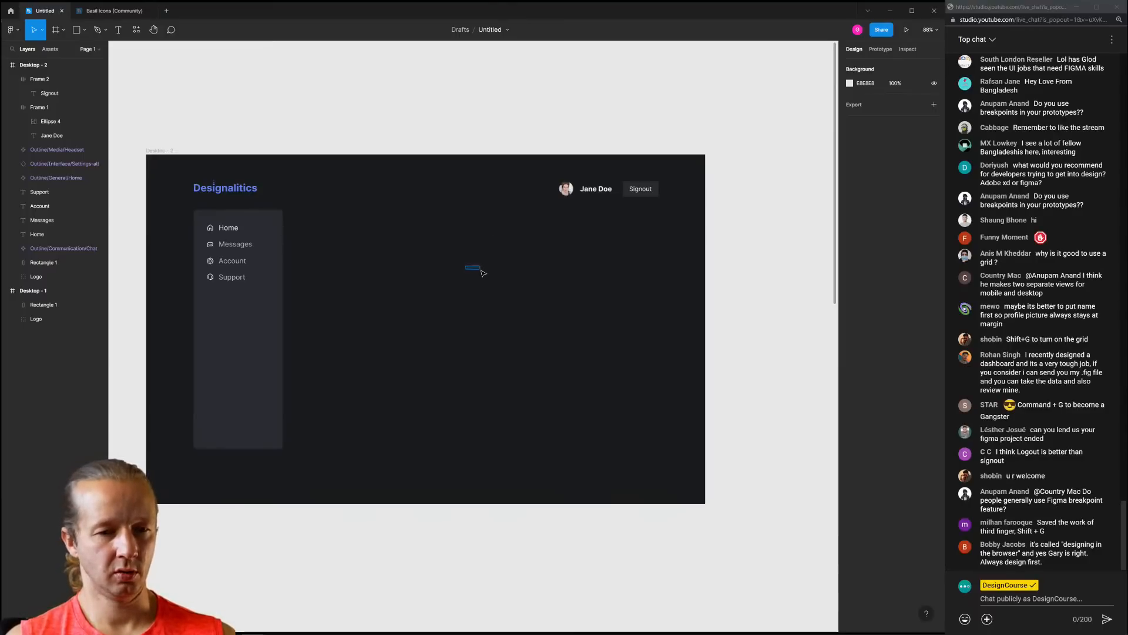
{"action": "left_click_drag", "start_coordinate": [457, 273], "coordinate": [506, 267]}
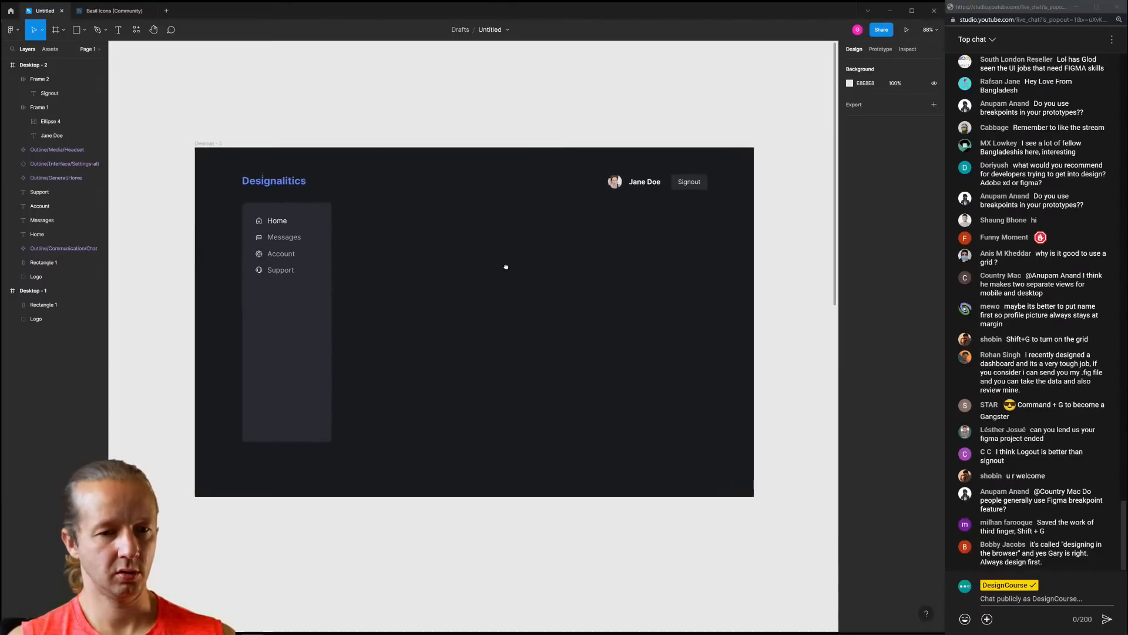
{"action": "left_click", "coordinate": [282, 327]}
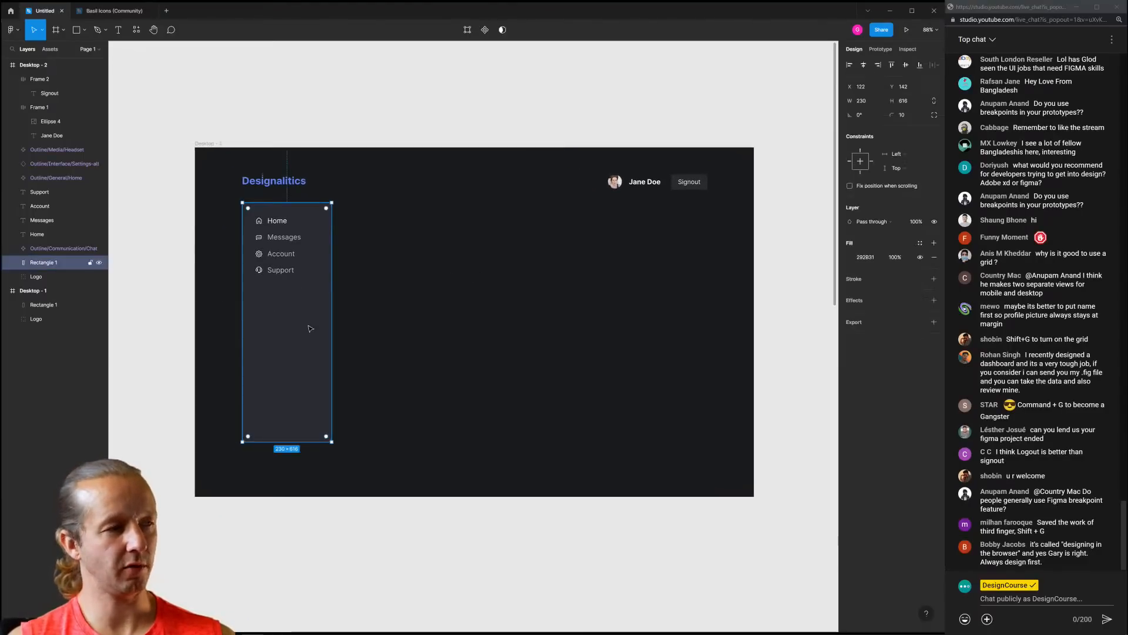
{"action": "left_click", "coordinate": [464, 327]}
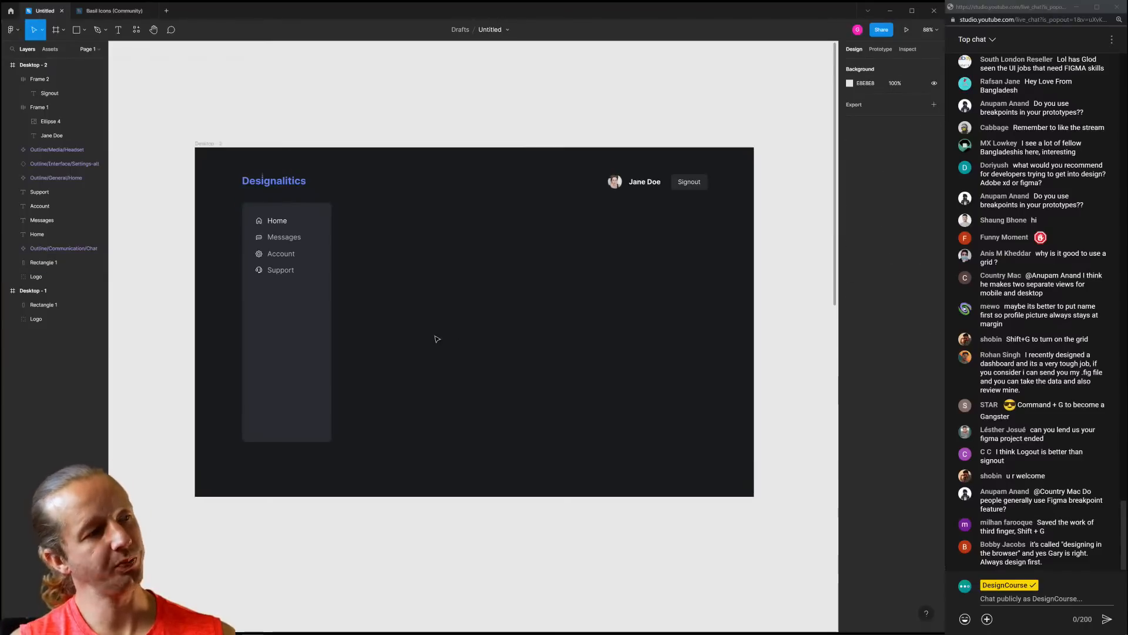
{"action": "scroll", "coordinate": [436, 339], "scroll_direction": "down", "scroll_amount": 5}
{"action": "left_click_drag", "start_coordinate": [466, 360], "coordinate": [481, 286]}
{"action": "scroll", "coordinate": [459, 283], "scroll_direction": "up", "scroll_amount": 5}
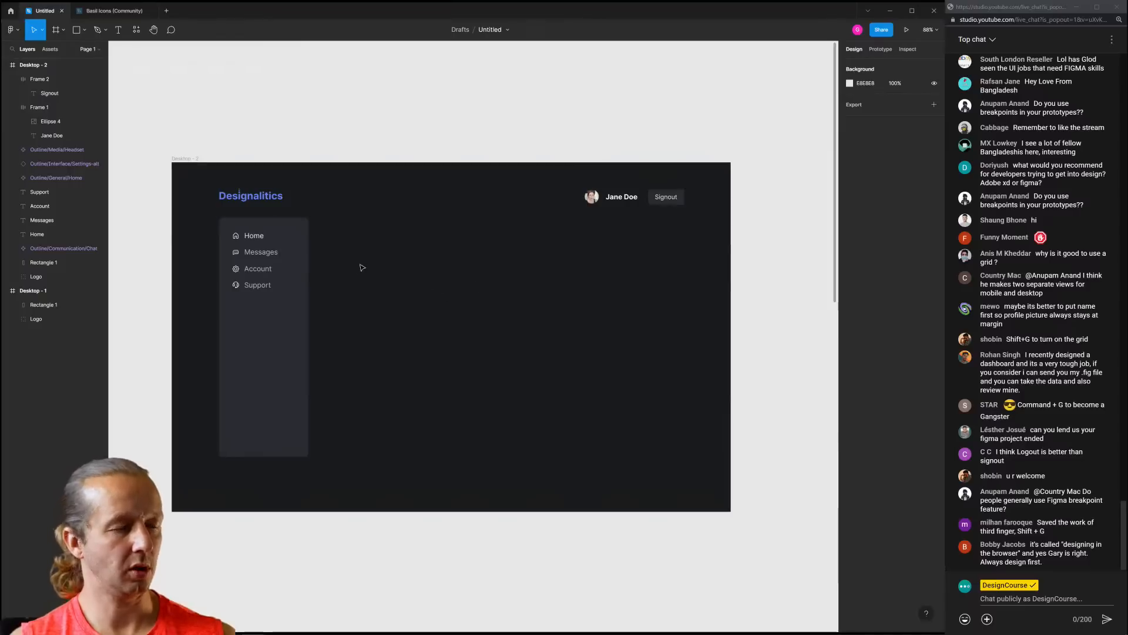
{"action": "left_click", "coordinate": [287, 329]}
Duplicate the sidebar panel to its right and shorten the copy into a card
{"action": "key", "text": "ctrl+d"}
{"action": "left_click_drag", "start_coordinate": [287, 329], "coordinate": [377, 331]}
{"action": "left_click_drag", "start_coordinate": [391, 456], "coordinate": [488, 269]}
{"action": "key", "text": "Escape"}
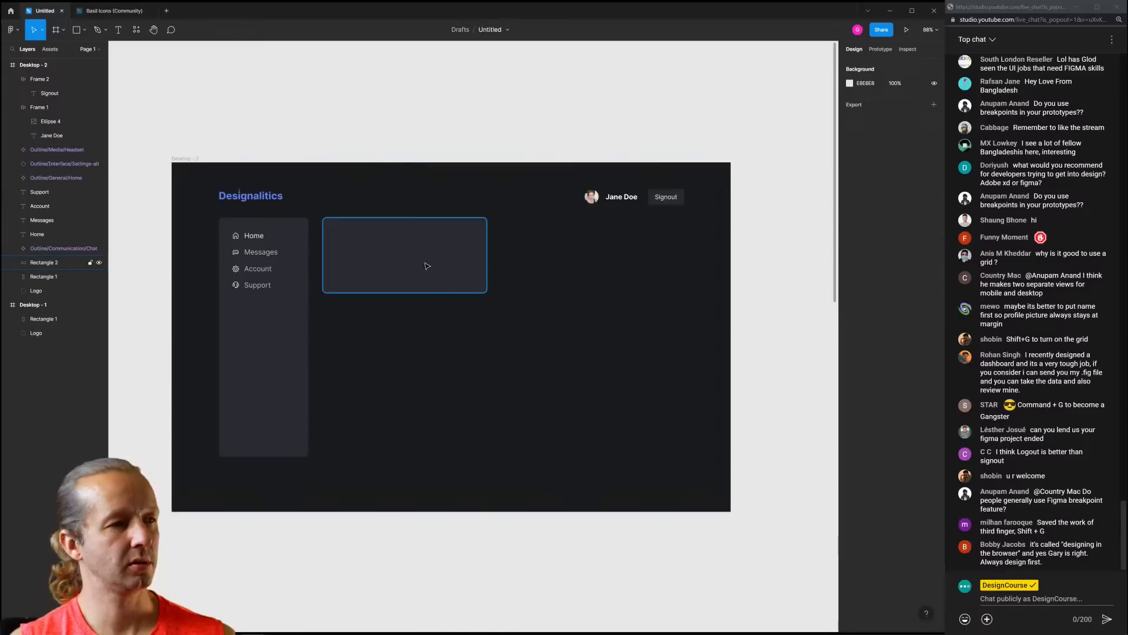
{"action": "left_click", "coordinate": [415, 259]}
Fill the new card with the blue sampled from the Desktop - 1 bar
{"action": "scroll", "coordinate": [492, 359], "scroll_direction": "down", "scroll_amount": 4}
{"action": "left_click_drag", "start_coordinate": [492, 414], "coordinate": [511, 272]}
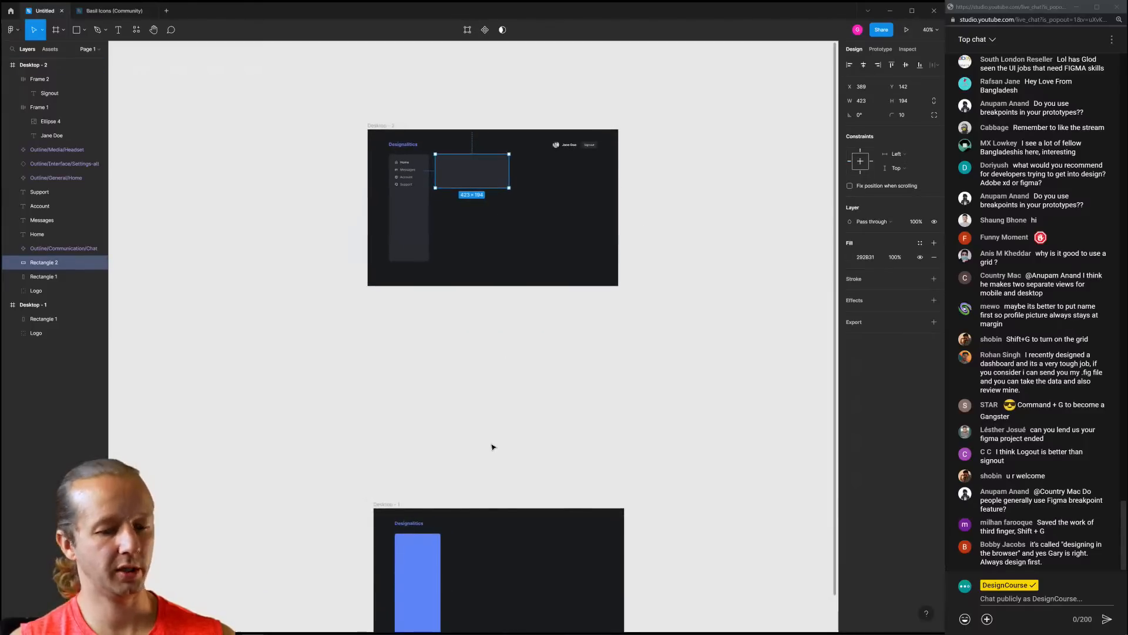
{"action": "key", "text": "i"}
{"action": "left_click", "coordinate": [426, 549]}
{"action": "left_click", "coordinate": [469, 324]}
{"action": "scroll", "coordinate": [458, 144], "scroll_direction": "up", "scroll_amount": 6}
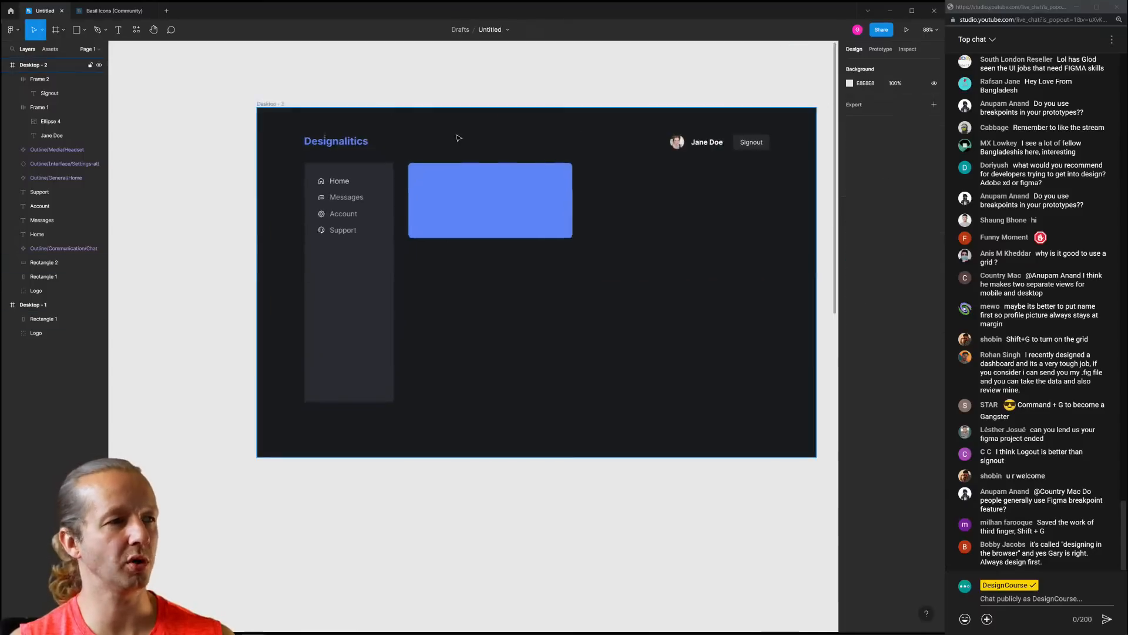
{"action": "scroll", "coordinate": [517, 155], "scroll_direction": "down", "scroll_amount": 2}
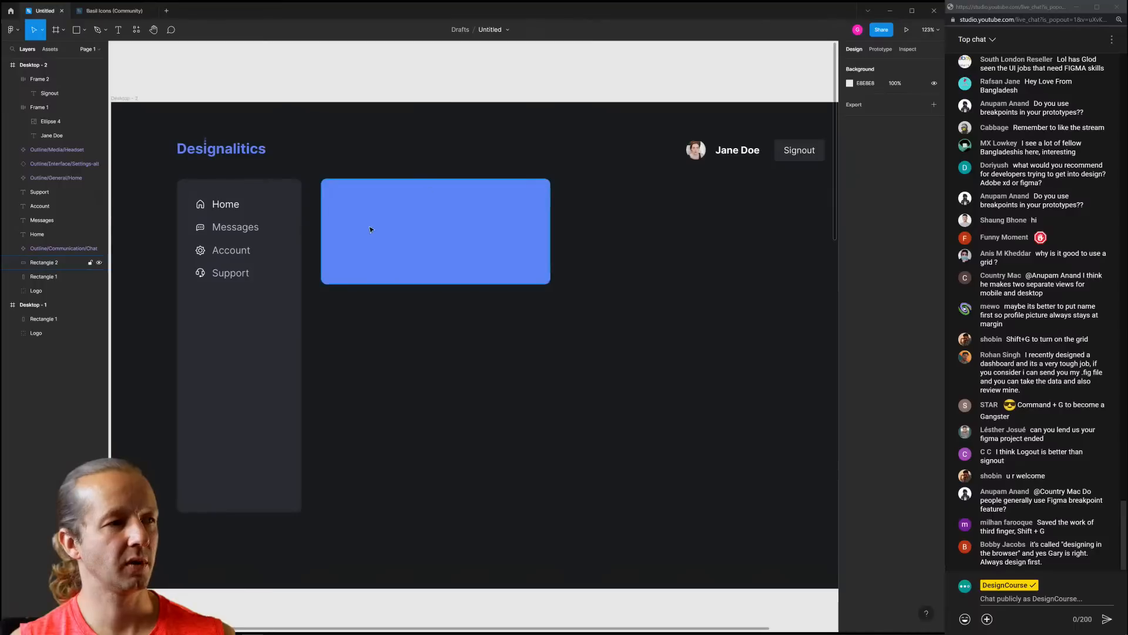
{"action": "left_click", "coordinate": [375, 247]}
{"action": "key", "text": "Escape"}
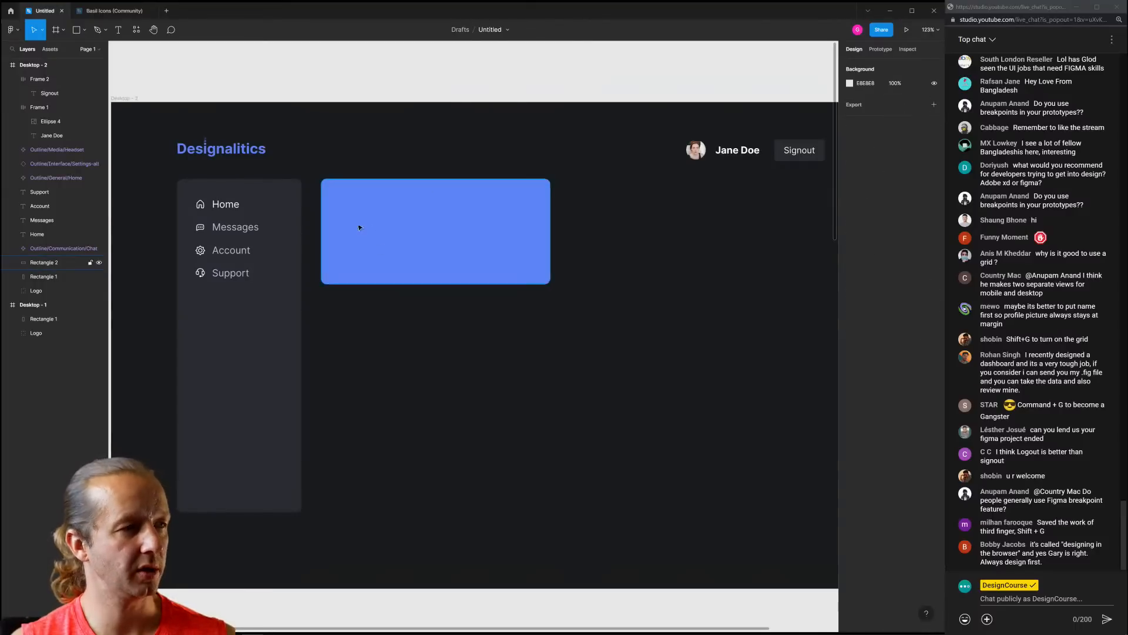
{"action": "key", "text": "t"}
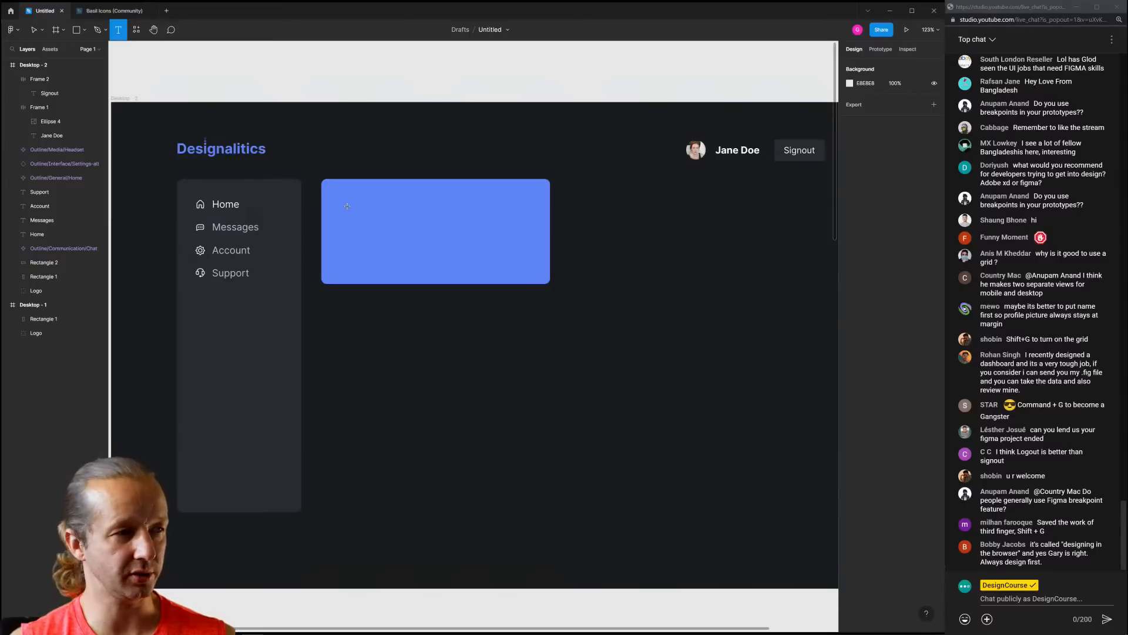
Add a bold 64 px '13' in the blue card's top-left corner
{"action": "left_click", "coordinate": [419, 139]}
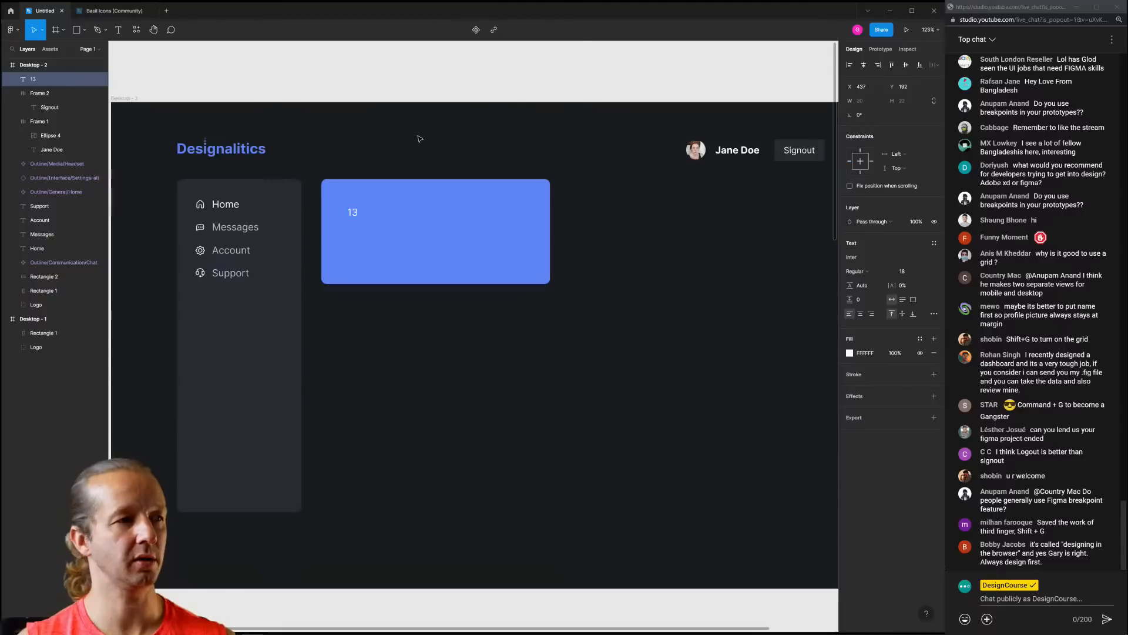
{"action": "key", "text": "Escape"}
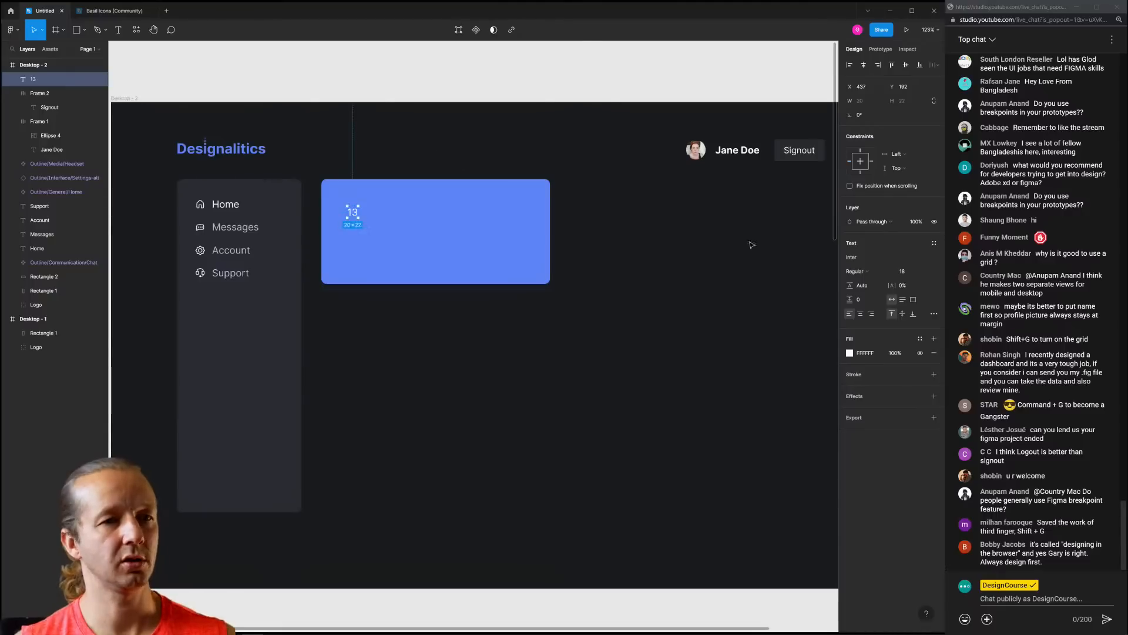
{"action": "left_click", "coordinate": [923, 272]}
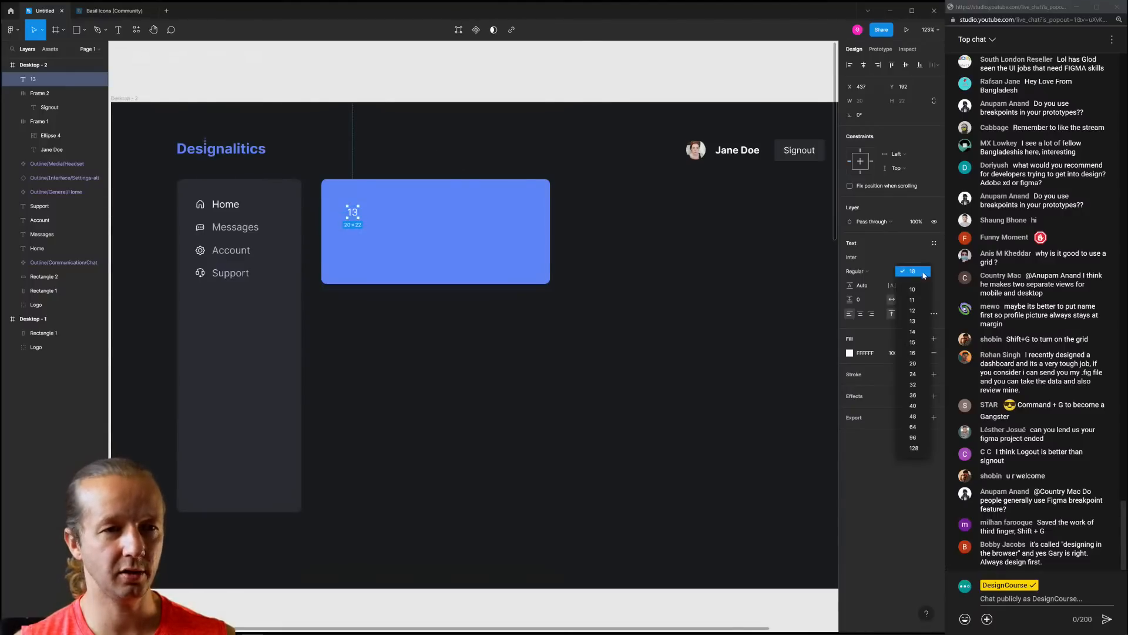
{"action": "left_click", "coordinate": [914, 406]}
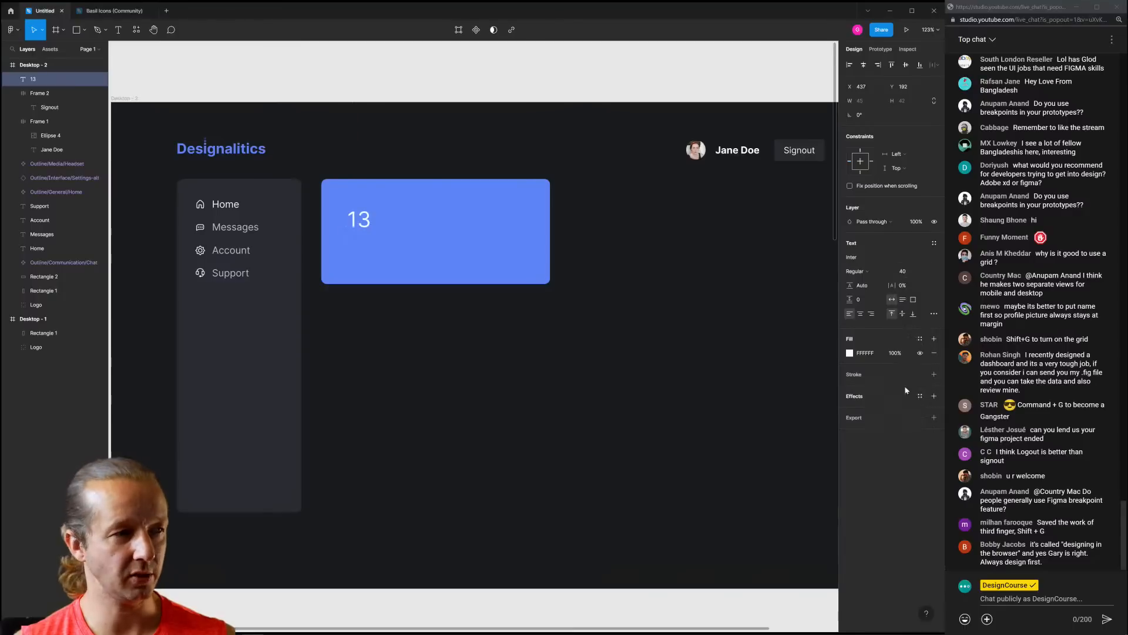
{"action": "left_click", "coordinate": [924, 272]}
{"action": "left_click", "coordinate": [925, 294]}
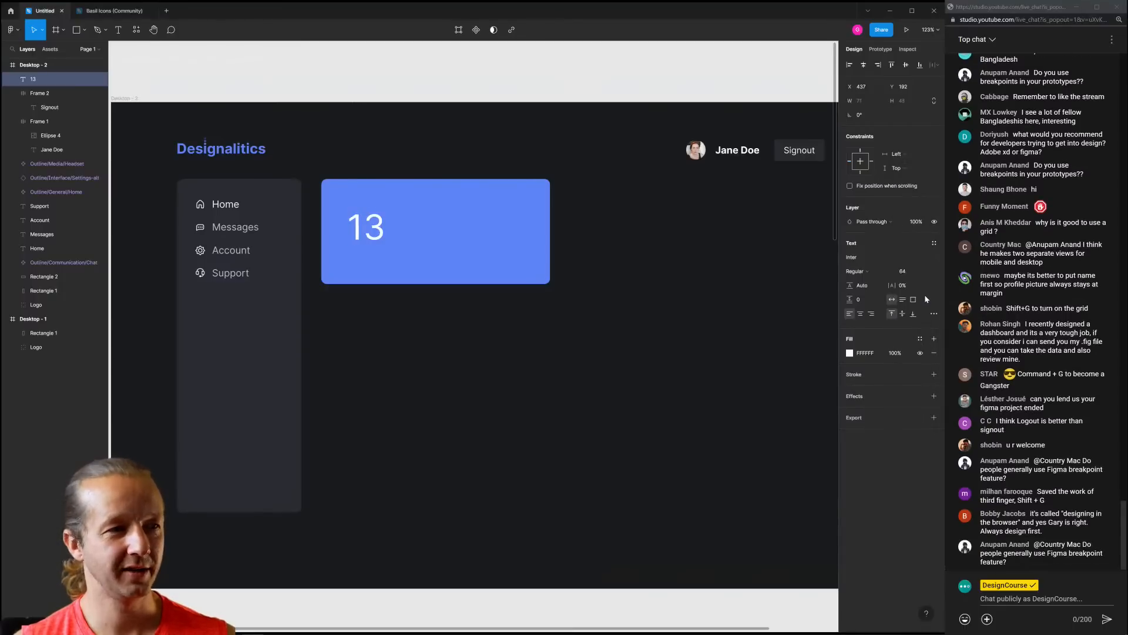
{"action": "left_click", "coordinate": [855, 271]}
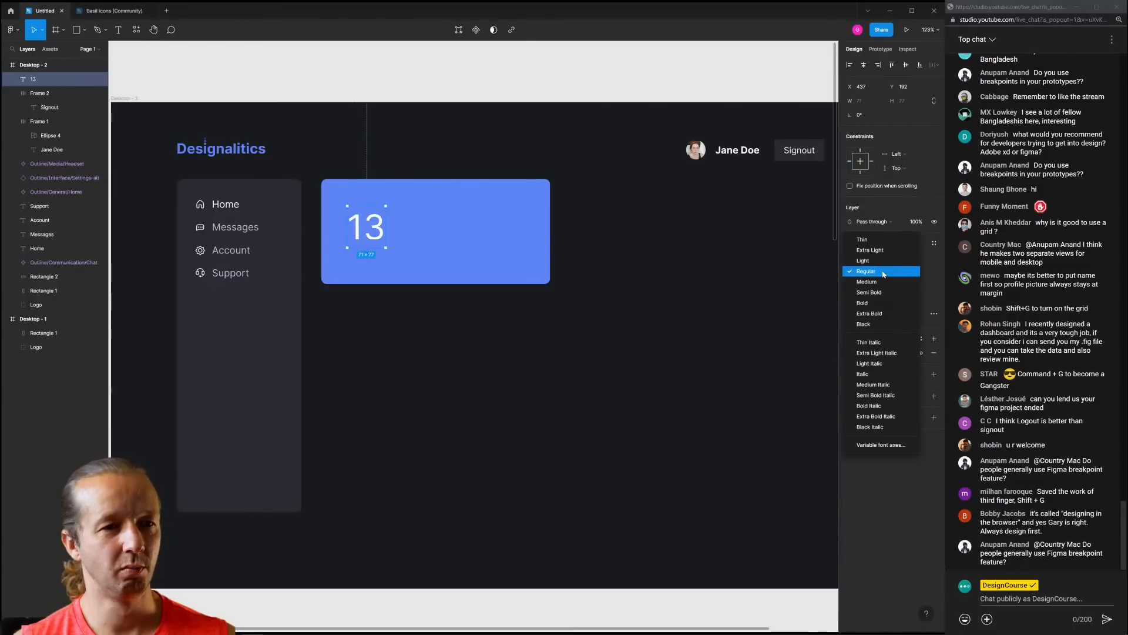
{"action": "left_click", "coordinate": [864, 299]}
{"action": "left_click", "coordinate": [536, 360]}
{"action": "left_click_drag", "start_coordinate": [369, 231], "coordinate": [362, 218]}
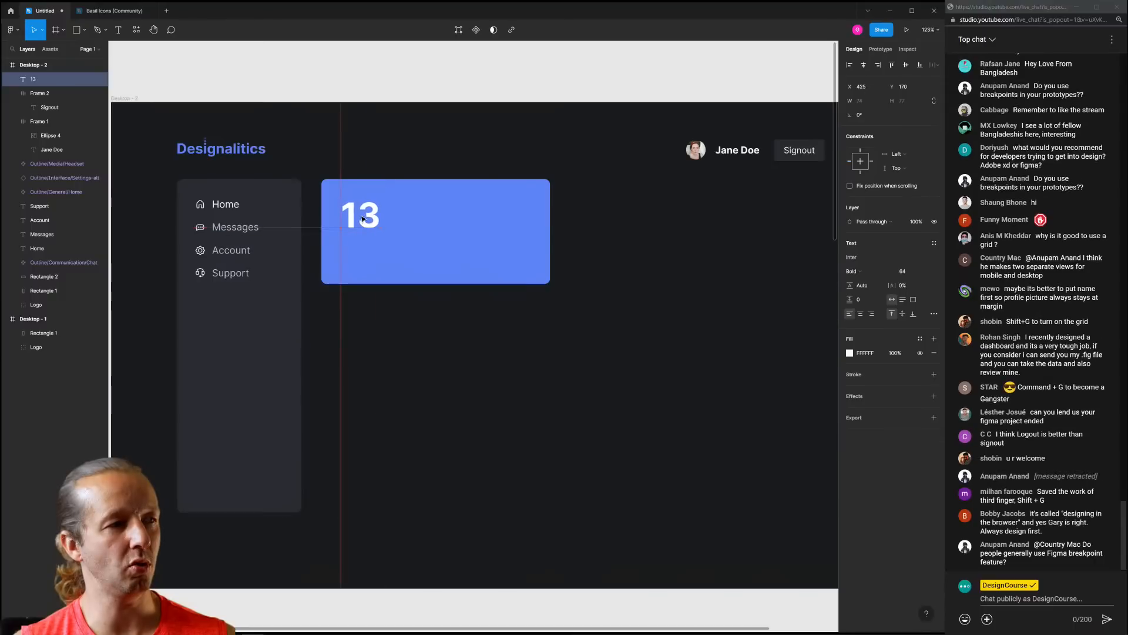
{"action": "left_click", "coordinate": [401, 316]}
Make the blue card taller, to 423×202
{"action": "left_click", "coordinate": [375, 229]}
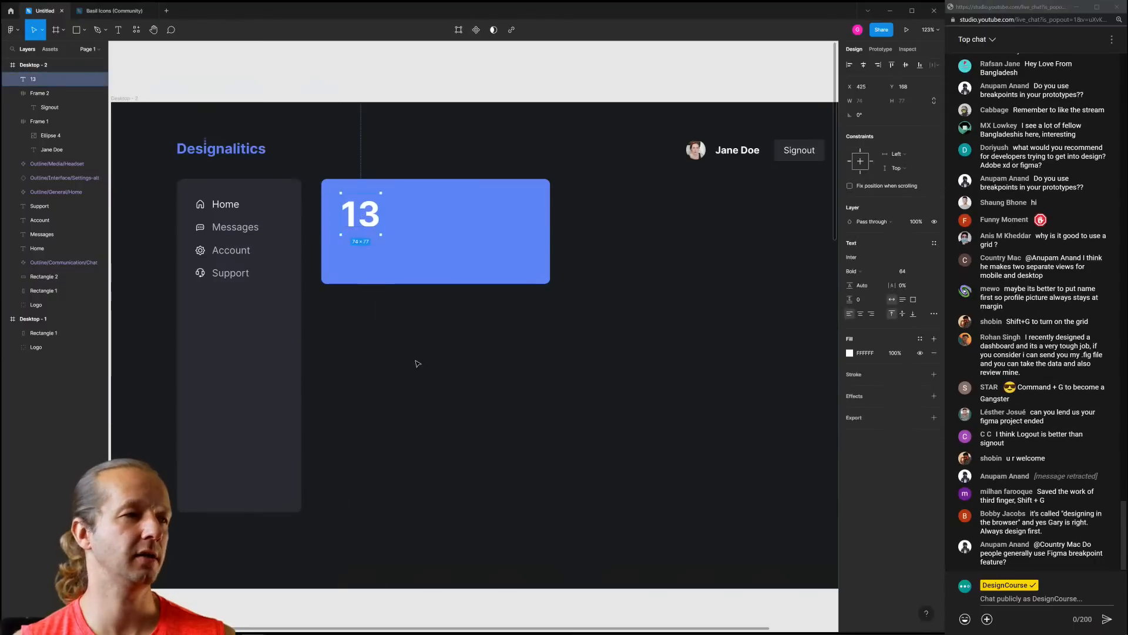
{"action": "left_click", "coordinate": [417, 363]}
{"action": "left_click", "coordinate": [383, 270]}
{"action": "mouse_move", "coordinate": [388, 283]}
{"action": "left_mouse_down"}
{"action": "mouse_move", "coordinate": [389, 315]}
{"action": "mouse_move", "coordinate": [404, 288]}
{"action": "left_mouse_up"}
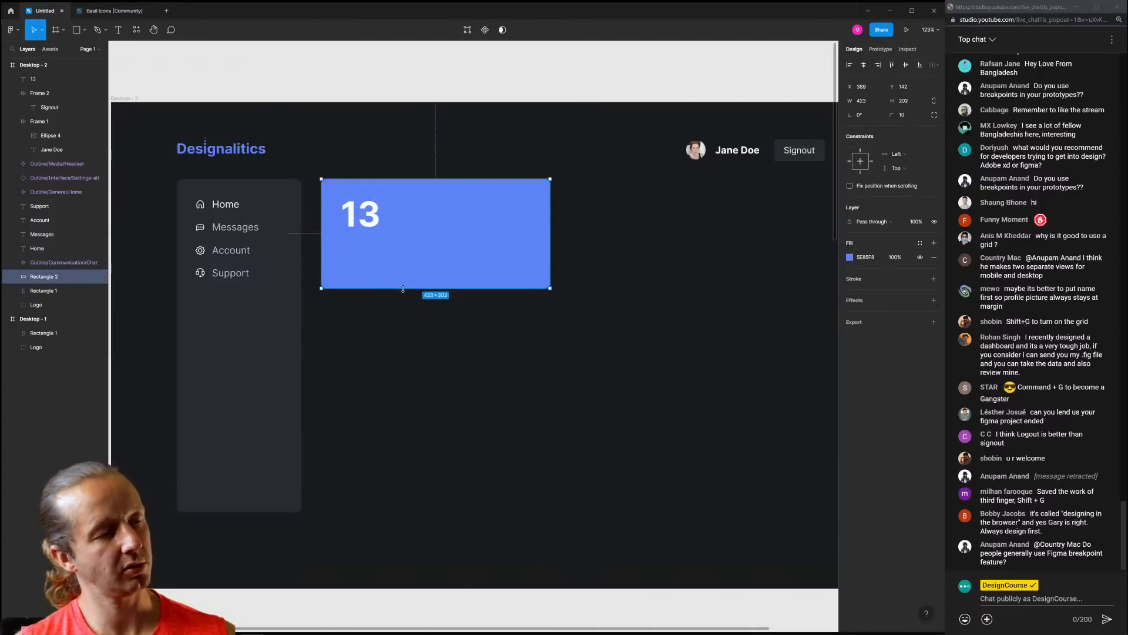
{"action": "left_click", "coordinate": [411, 308]}
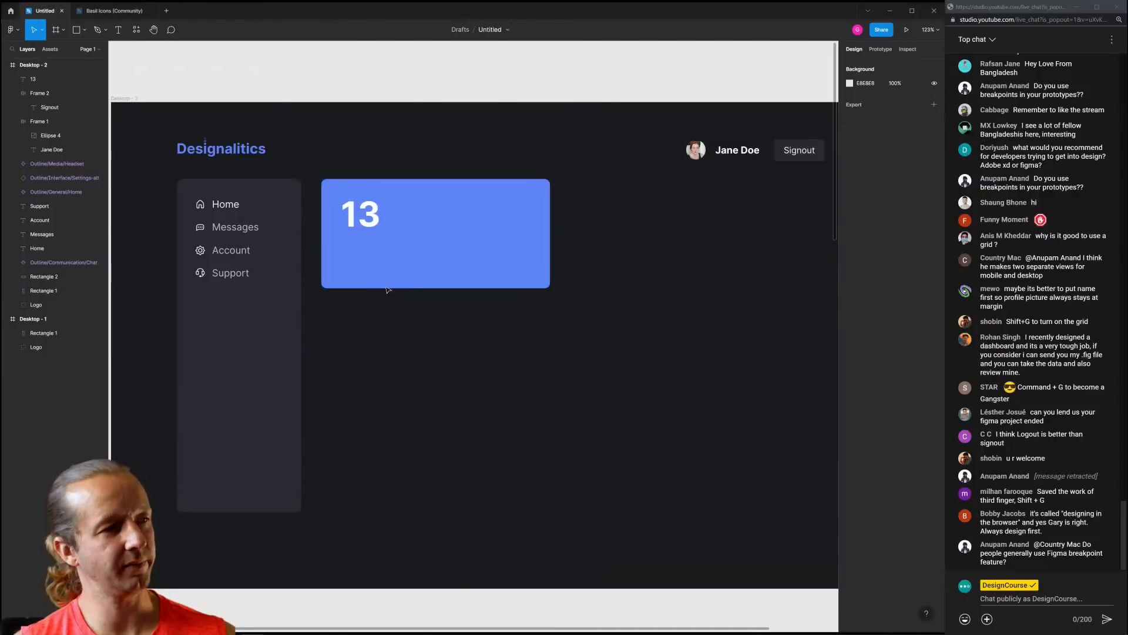
Duplicate the 13 text and place the copy right beside the original
{"action": "left_click", "coordinate": [360, 214]}
{"action": "key", "text": "ctrl+d"}
{"action": "left_click_drag", "start_coordinate": [361, 215], "coordinate": [404, 215]}
{"action": "double_click", "coordinate": [404, 215]}
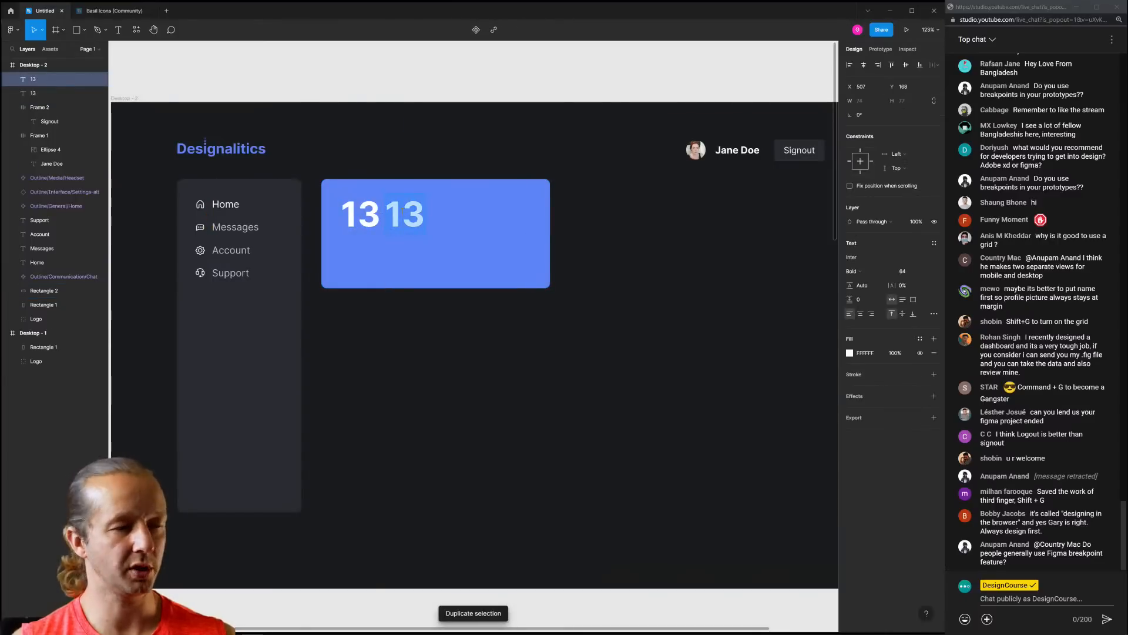
Change the copy to 'SALES' at size 24, lined up with the 13
{"action": "type", "text": "SALES"}
{"action": "key", "text": "Escape"}
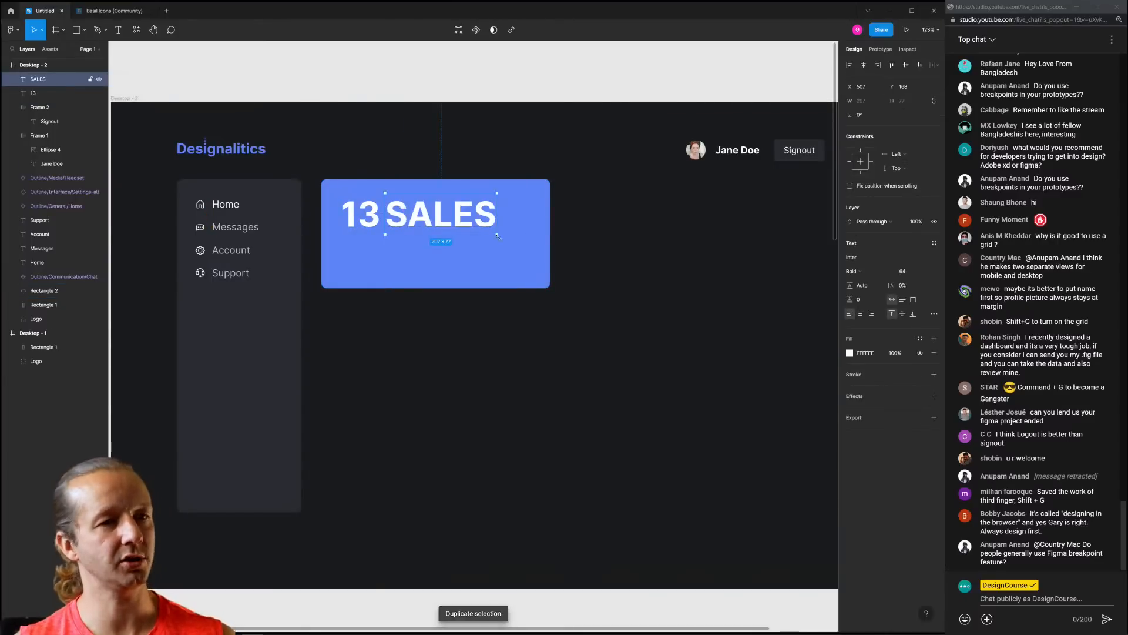
{"action": "left_click", "coordinate": [923, 273]}
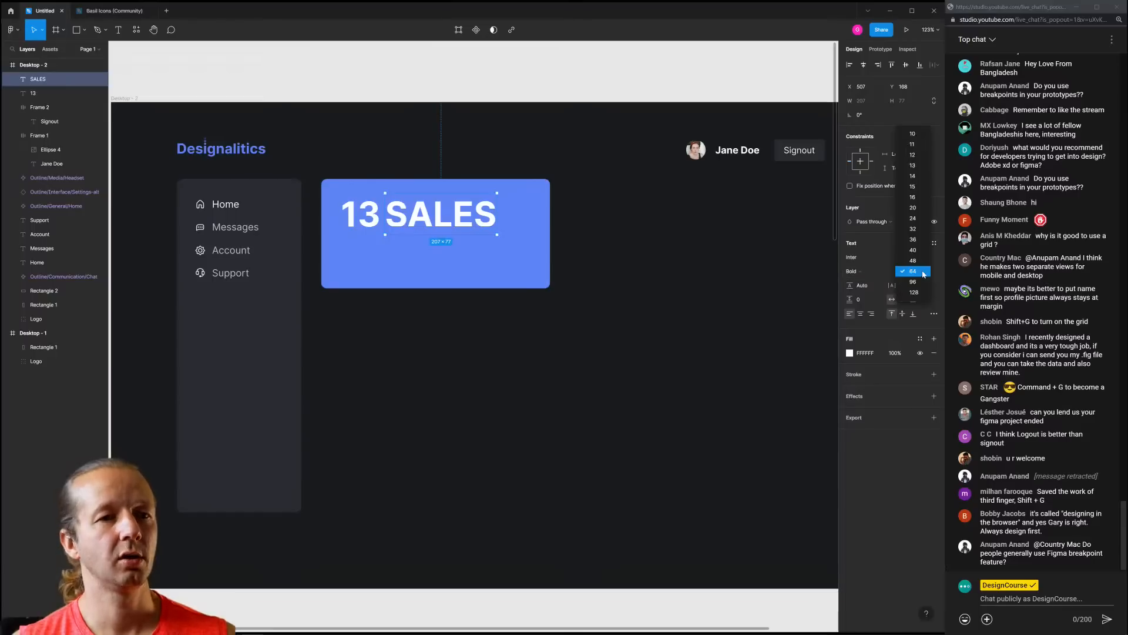
{"action": "left_click", "coordinate": [912, 218]}
{"action": "left_click_drag", "start_coordinate": [423, 207], "coordinate": [419, 224]}
{"action": "left_click", "coordinate": [667, 244]}
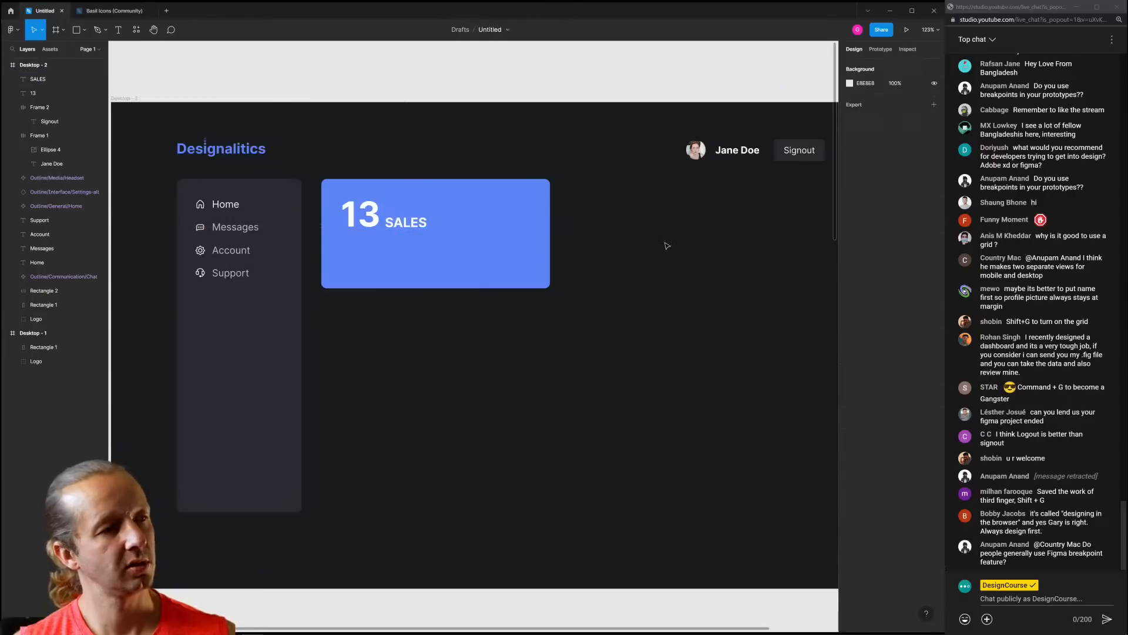
Try a lighter weight on SALES, then undo it to keep Bold
{"action": "left_click", "coordinate": [429, 226]}
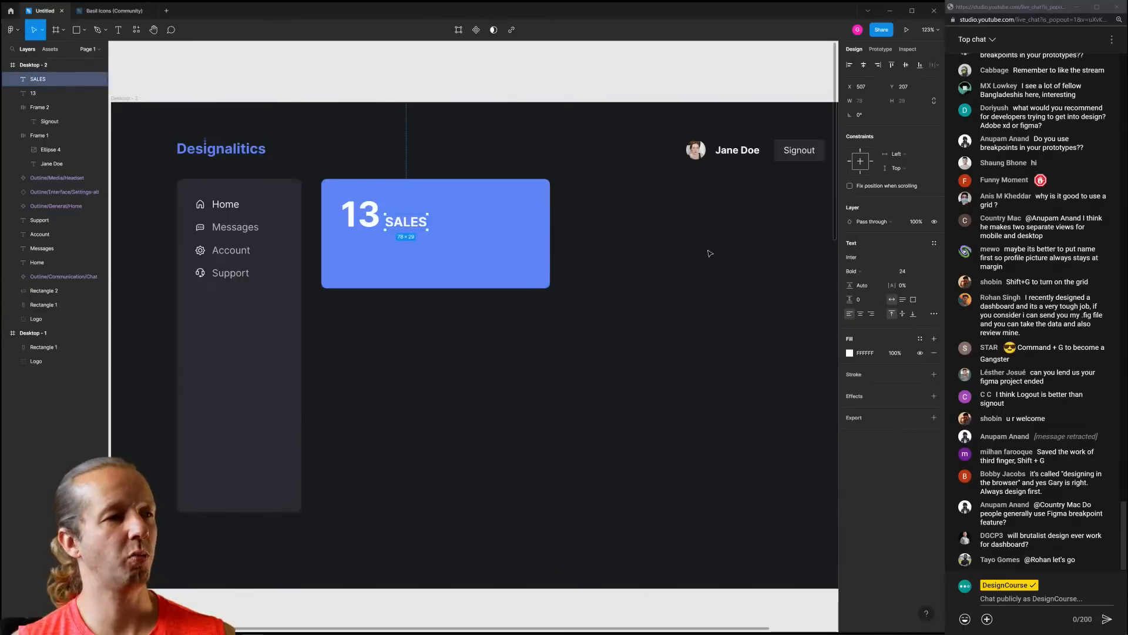
{"action": "left_click", "coordinate": [871, 272]}
{"action": "left_click", "coordinate": [871, 252]}
{"action": "left_click", "coordinate": [663, 269]}
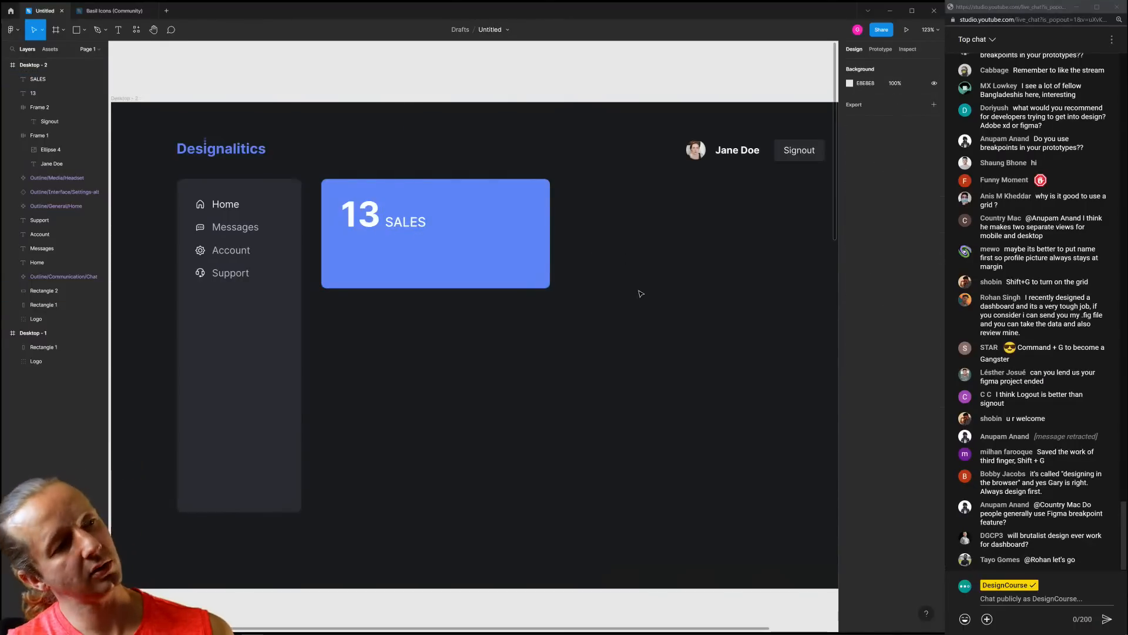
{"action": "key", "text": "ctrl+z"}
{"action": "left_click", "coordinate": [711, 293]}
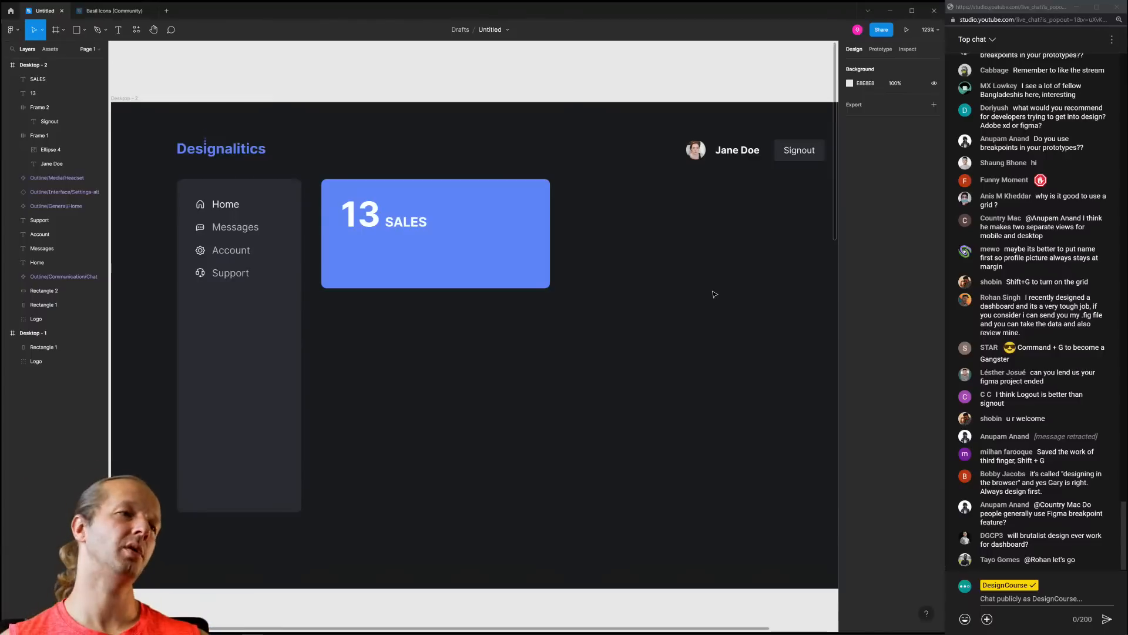
{"action": "left_click", "coordinate": [458, 287]}
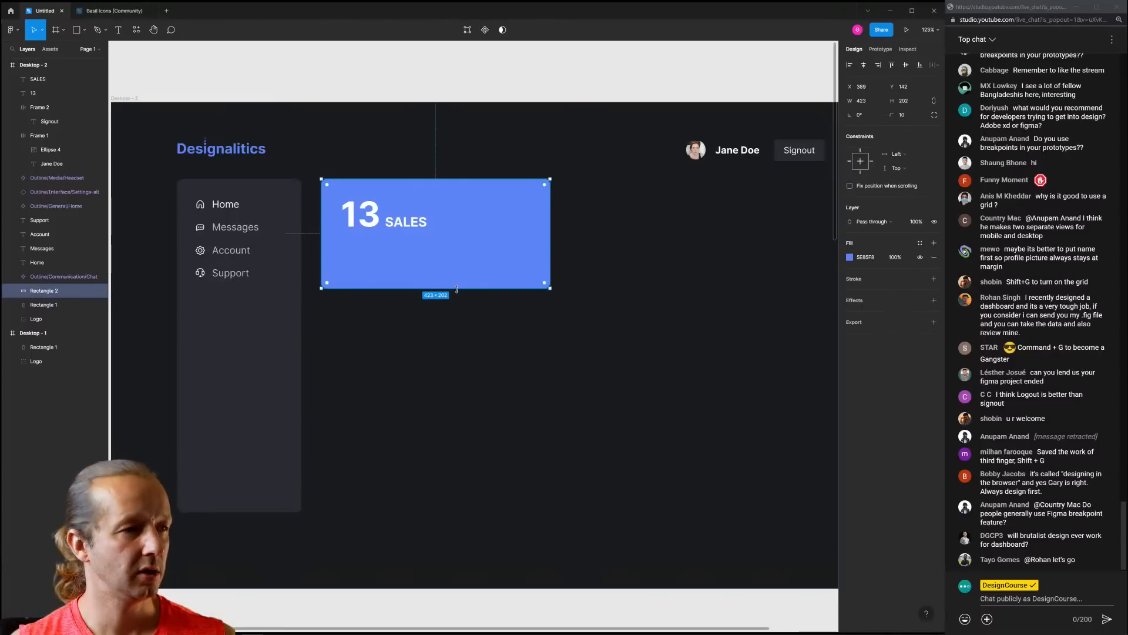
Make the blue card slightly taller, to 423×223, and duplicate it
{"action": "left_click_drag", "start_coordinate": [456, 289], "coordinate": [458, 300]}
{"action": "left_click", "coordinate": [479, 343]}
{"action": "scroll", "coordinate": [478, 318], "scroll_direction": "down", "scroll_amount": 3}
{"action": "left_click", "coordinate": [466, 294]}
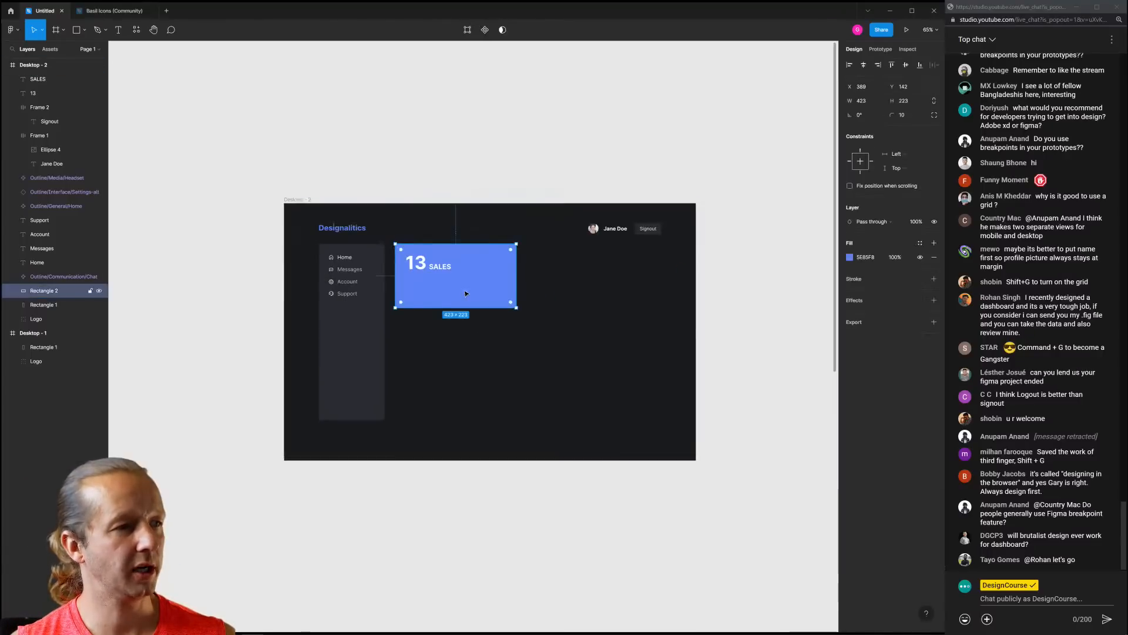
{"action": "key", "text": "ctrl+d"}
Launch the Chart plugin's Create chart on the duplicated card
{"action": "right_click", "coordinate": [710, 184]}
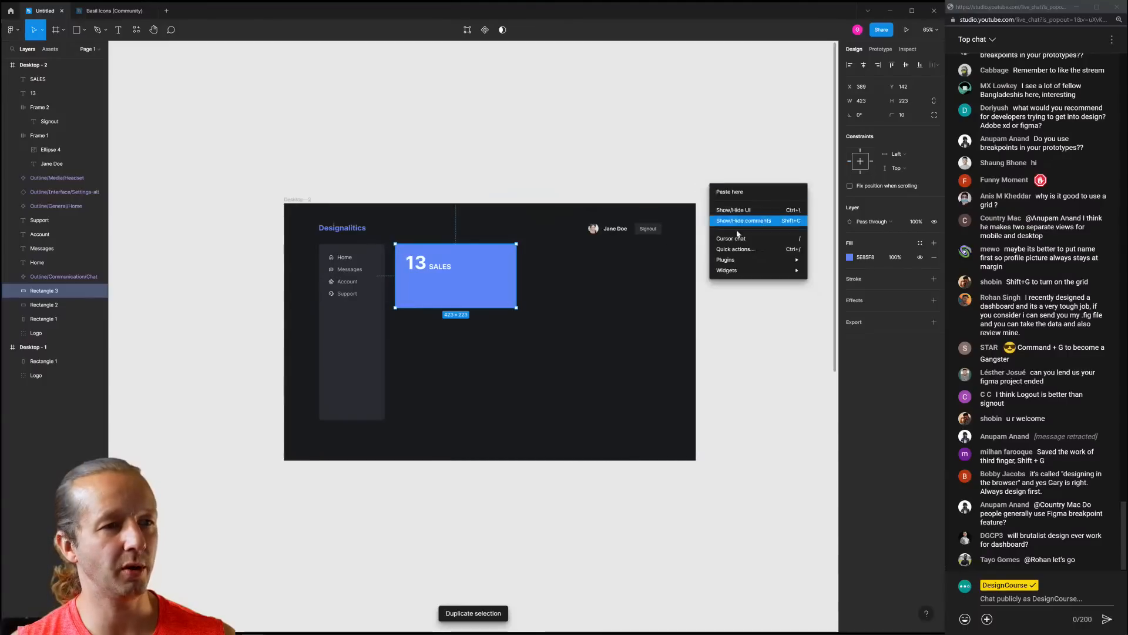
{"action": "mouse_move", "coordinate": [745, 260]}
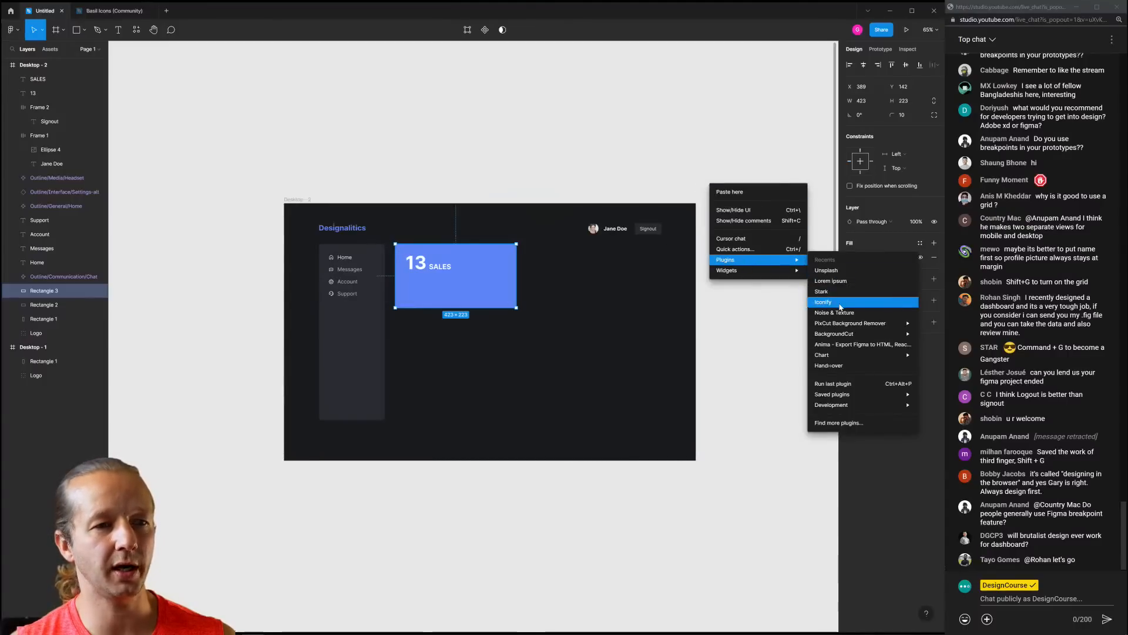
{"action": "mouse_move", "coordinate": [851, 356]}
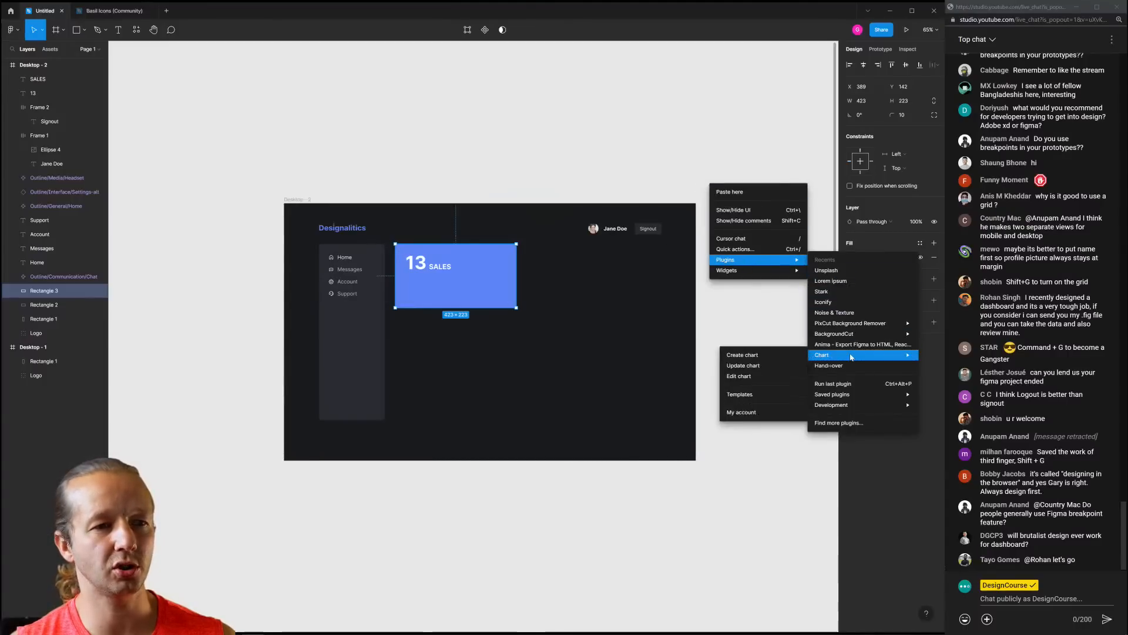
{"action": "left_click", "coordinate": [760, 356]}
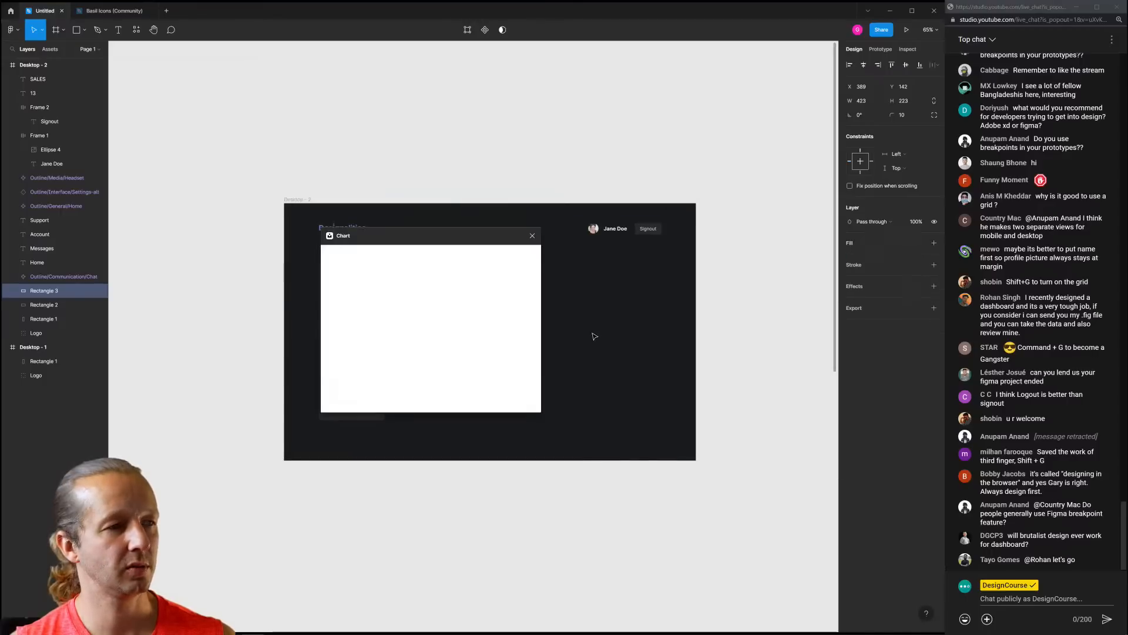
Create a 7-point Trend up line chart with min 3 and max 30 in the card
{"action": "left_click_drag", "start_coordinate": [461, 205], "coordinate": [673, 174]}
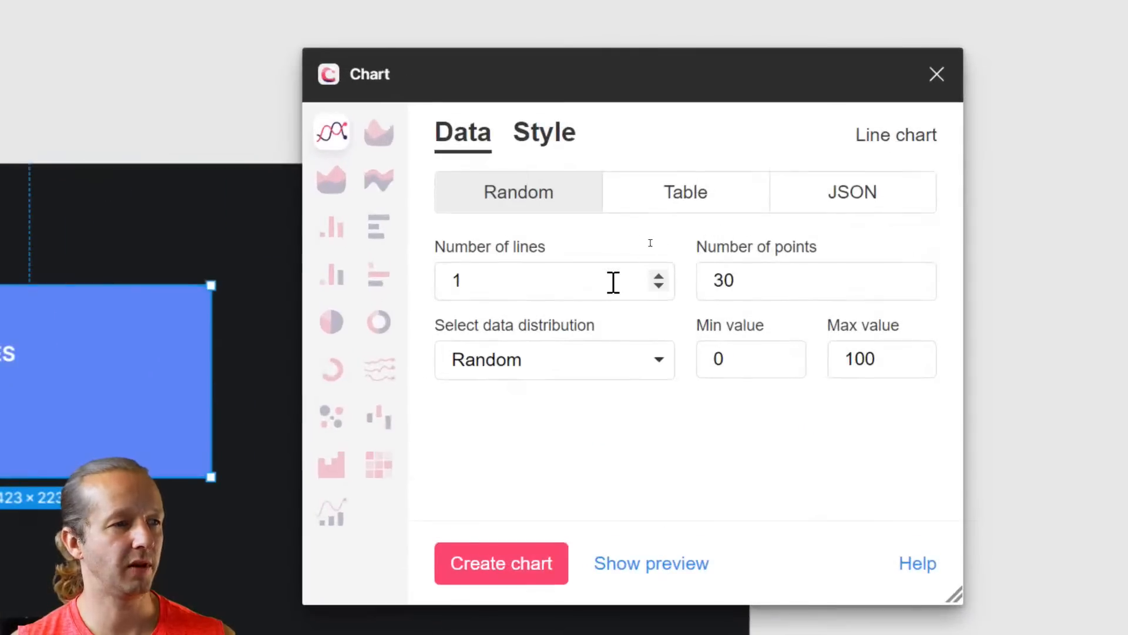
{"action": "double_click", "coordinate": [745, 280]}
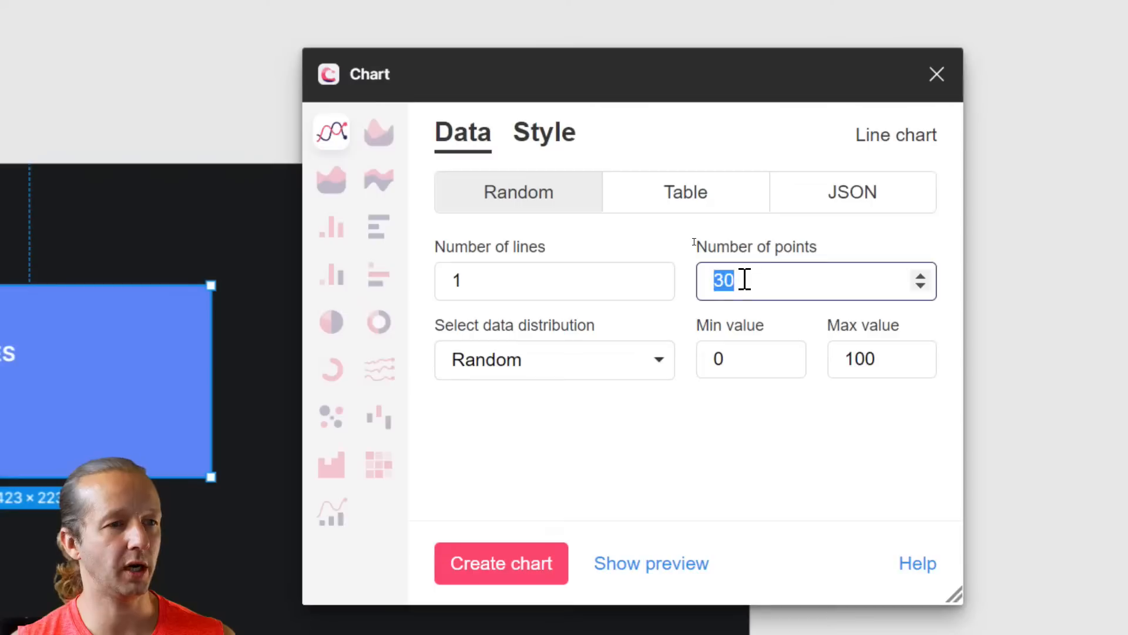
{"action": "type", "text": "7"}
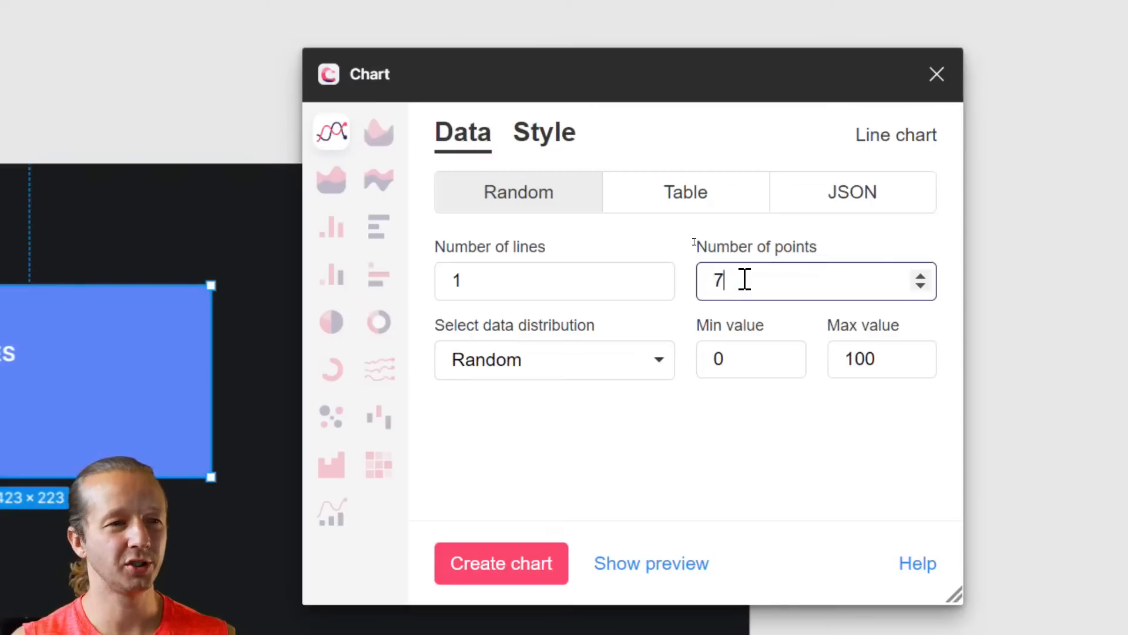
{"action": "left_click", "coordinate": [612, 365]}
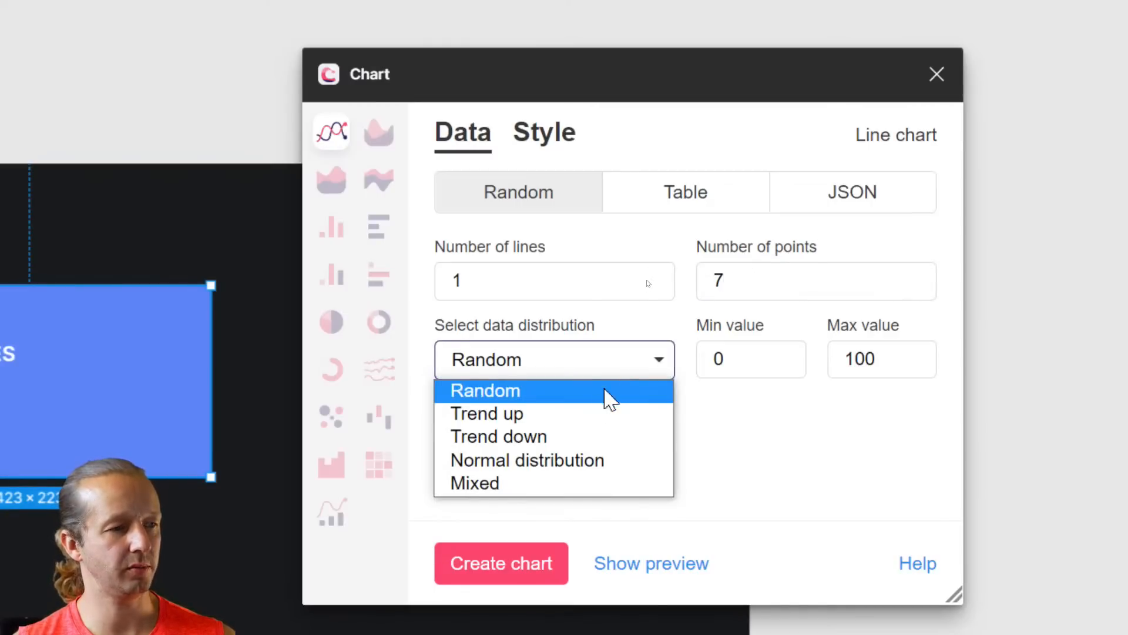
{"action": "left_click", "coordinate": [601, 415]}
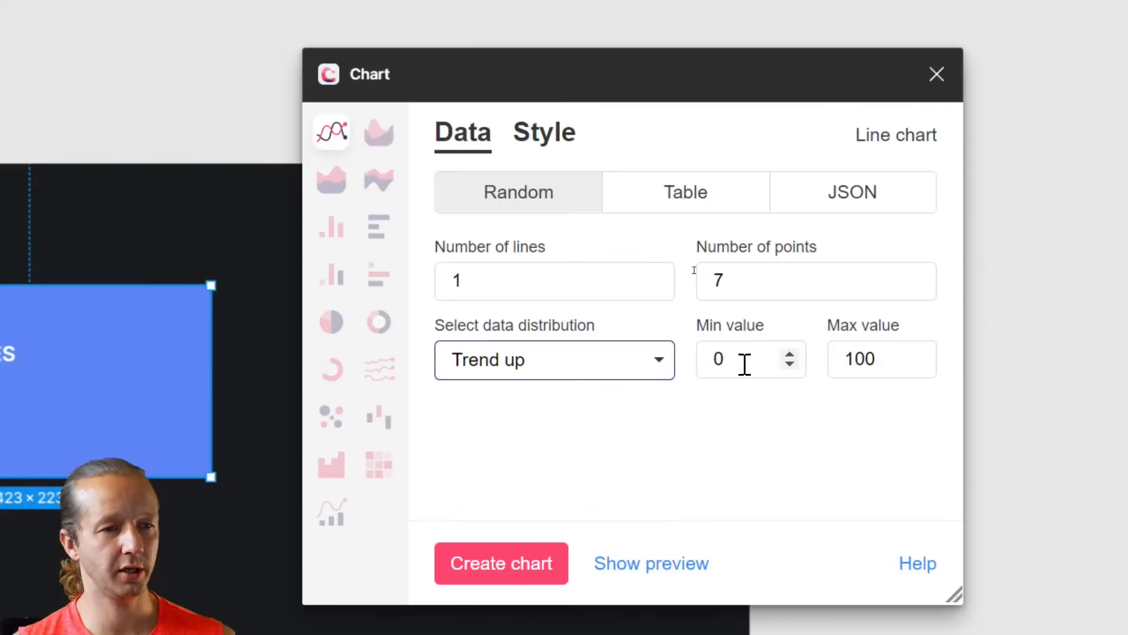
{"action": "double_click", "coordinate": [726, 363]}
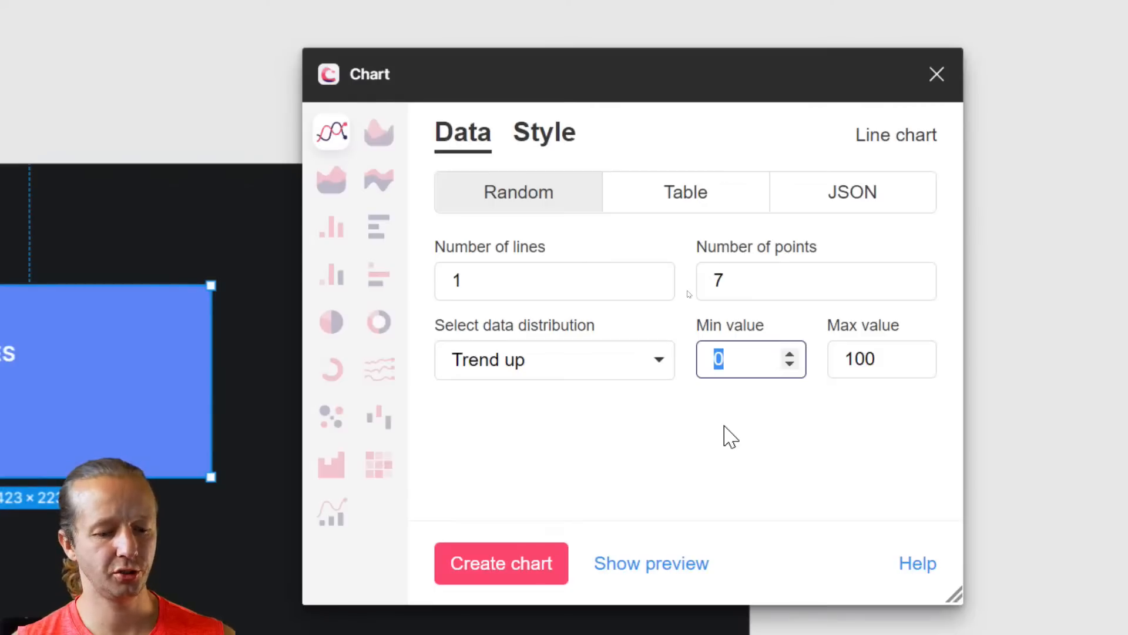
{"action": "type", "text": "3"}
{"action": "double_click", "coordinate": [887, 356]}
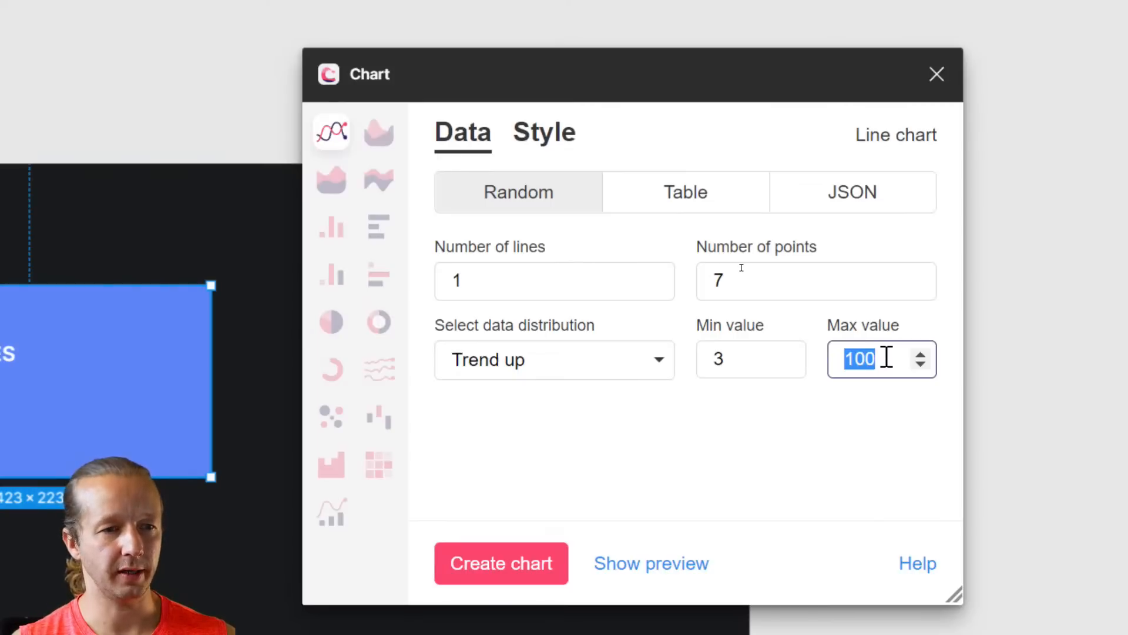
{"action": "type", "text": "30"}
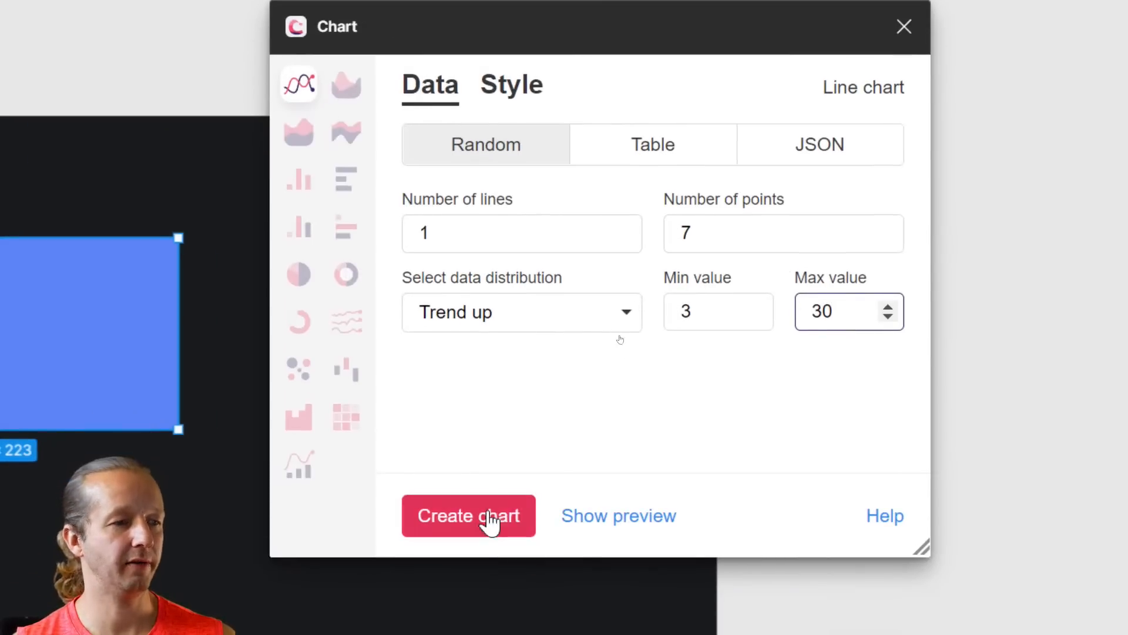
{"action": "left_click", "coordinate": [489, 521]}
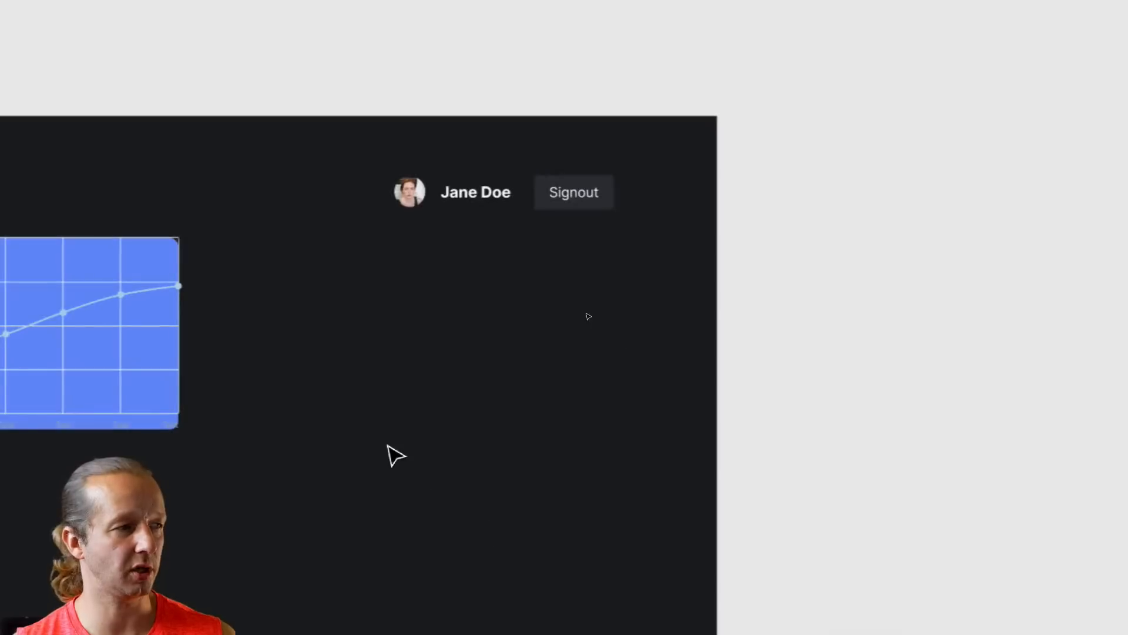
{"action": "scroll", "coordinate": [385, 446], "scroll_direction": "down", "scroll_amount": 5}
{"action": "left_click_drag", "start_coordinate": [333, 404], "coordinate": [485, 355]}
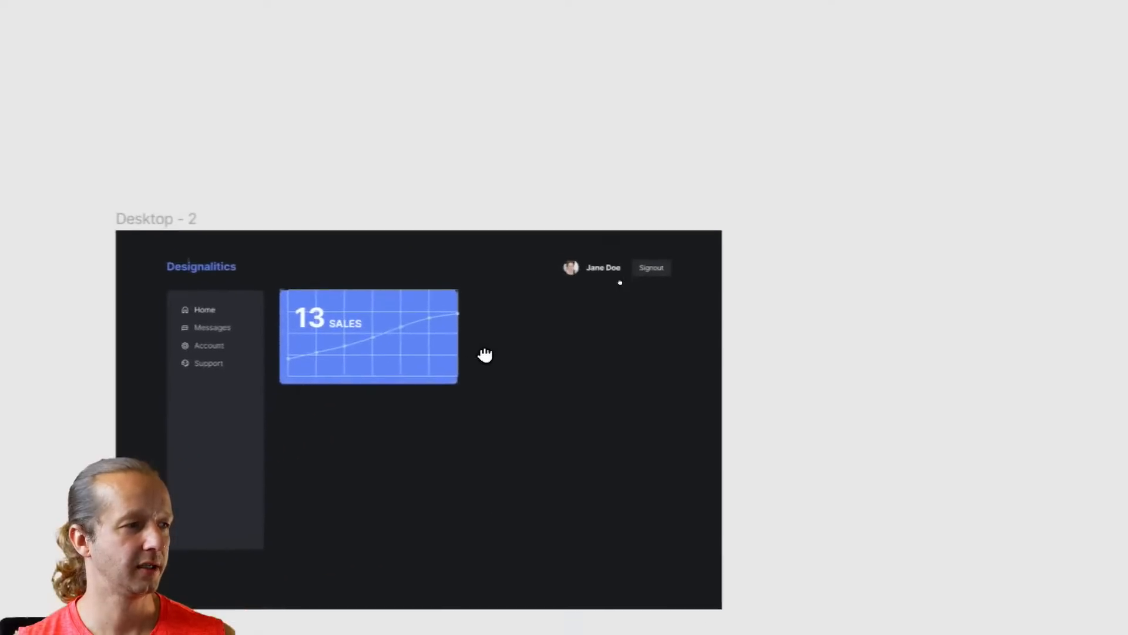
{"action": "scroll", "coordinate": [359, 350], "scroll_direction": "up", "scroll_amount": 5}
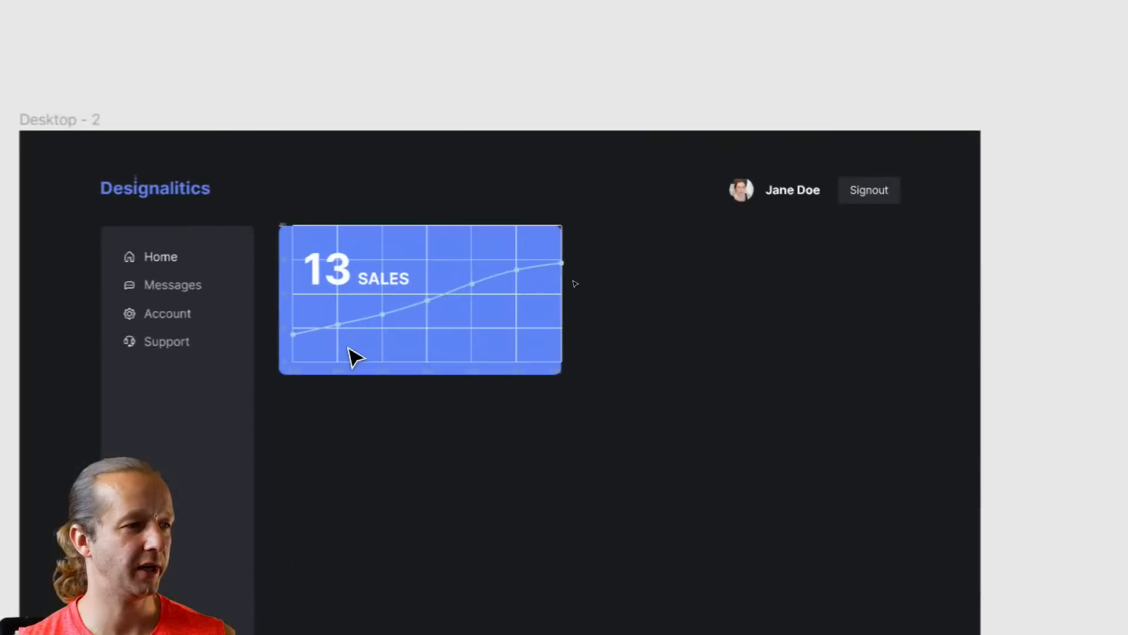
{"action": "scroll", "coordinate": [349, 349], "scroll_direction": "up", "scroll_amount": 4}
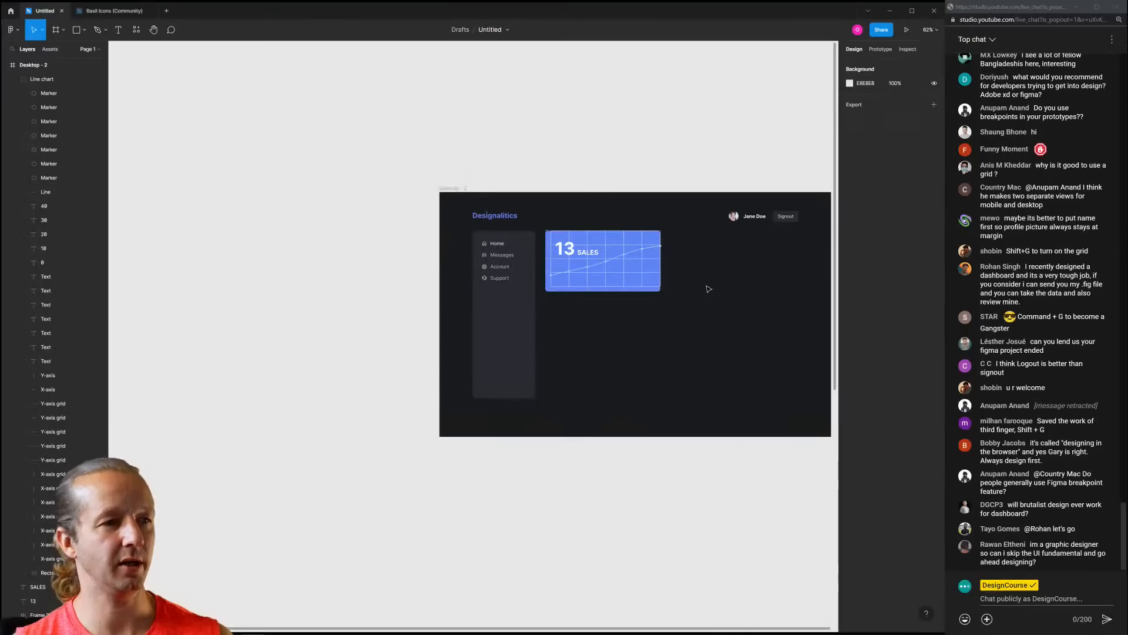
{"action": "left_click_drag", "start_coordinate": [705, 284], "coordinate": [616, 278]}
{"action": "scroll", "coordinate": [533, 260], "scroll_direction": "up", "scroll_amount": 5}
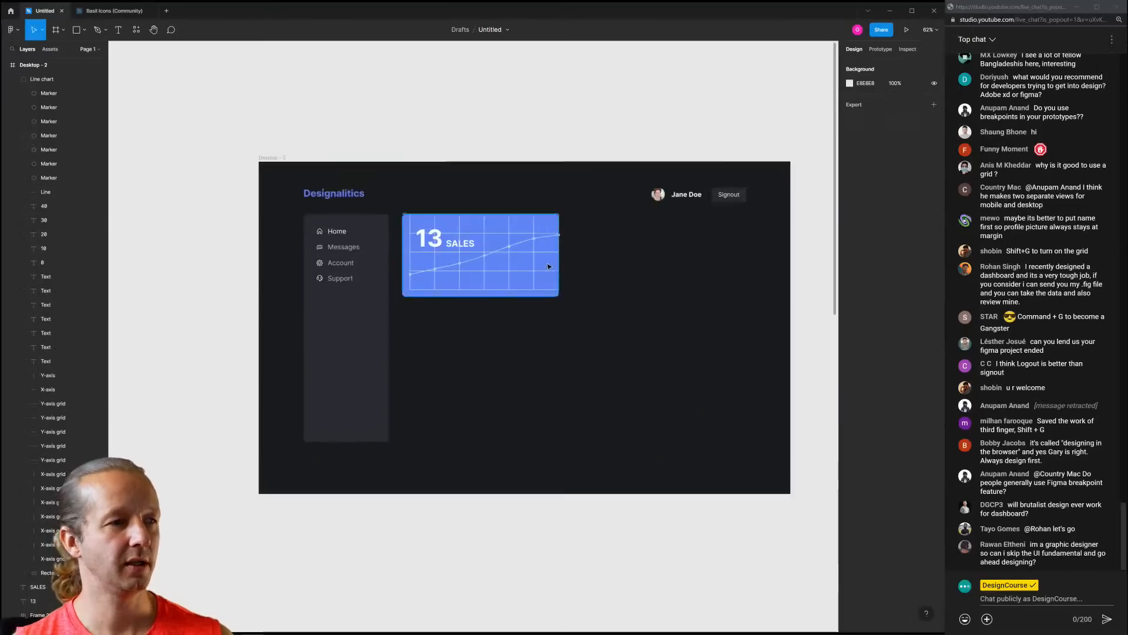
{"action": "left_click", "coordinate": [493, 251]}
{"action": "double_click", "coordinate": [493, 250]}
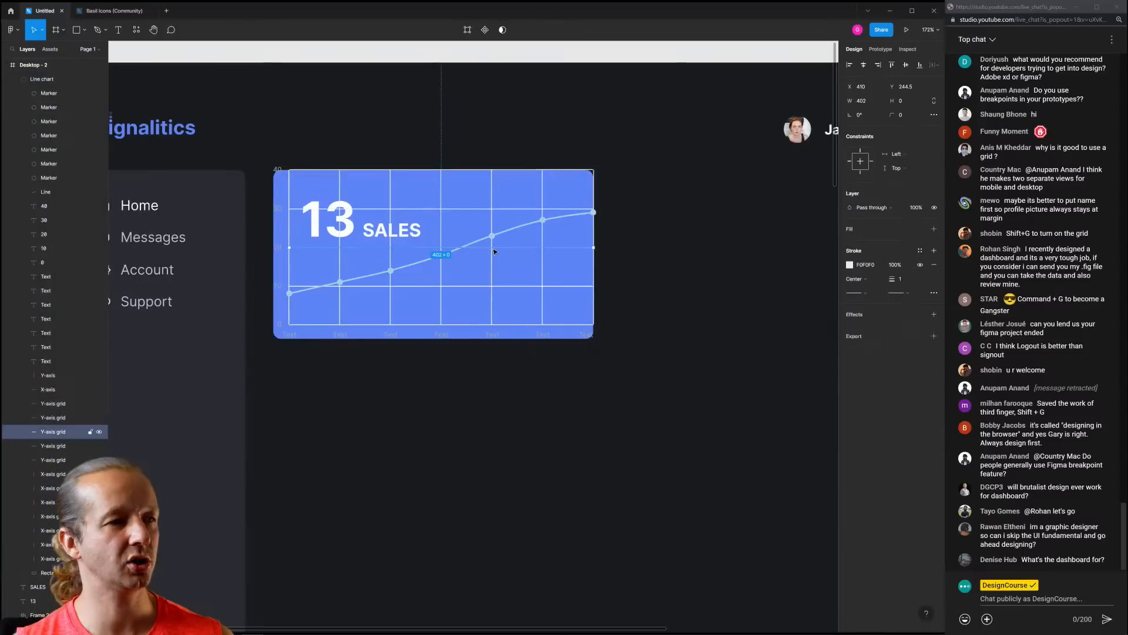
Delete all the chart's X- and Y-axis grid-line layers
{"action": "left_click", "coordinate": [83, 404]}
{"action": "left_click", "coordinate": [83, 559], "text": "shift"}
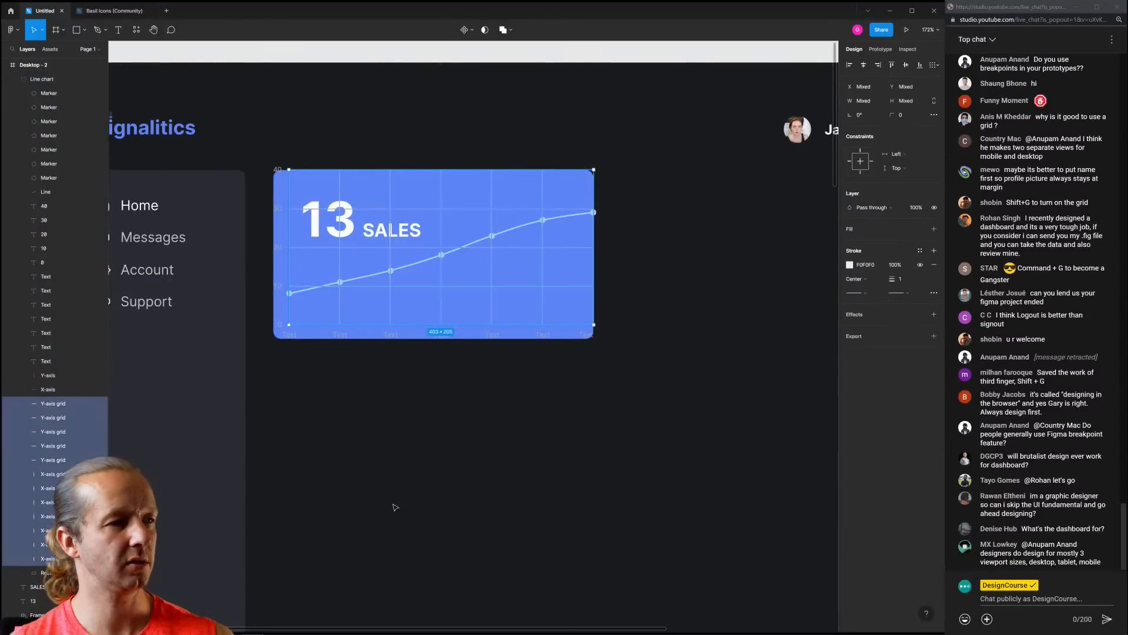
{"action": "key", "text": "Delete"}
Delete the chart's axis labels and axis lines, keeping the line and markers
{"action": "left_click", "coordinate": [290, 334]}
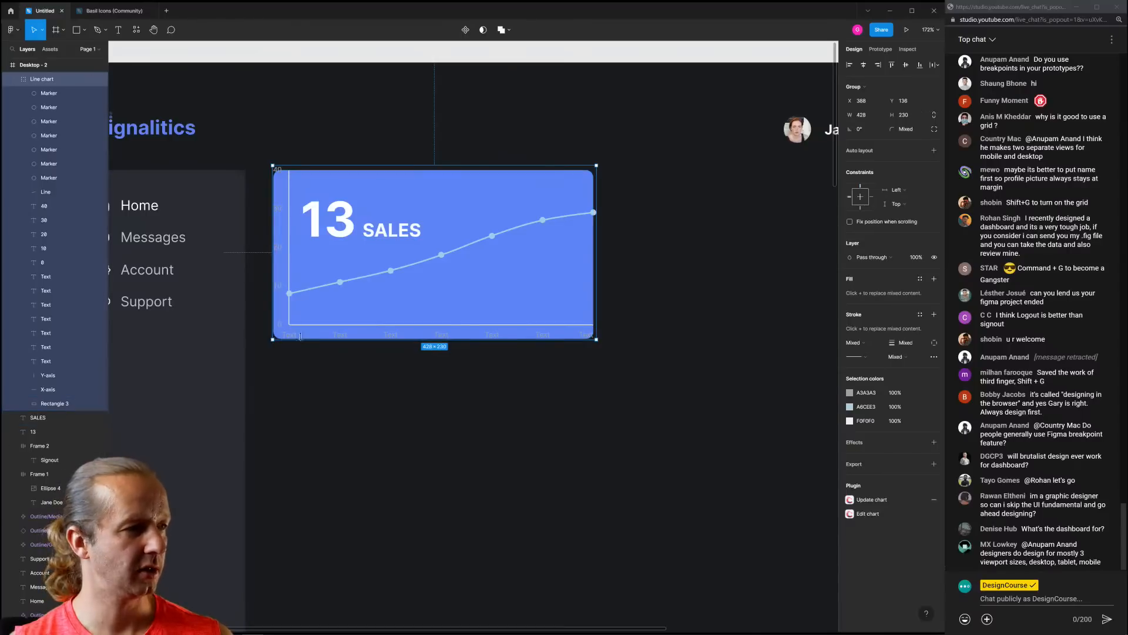
{"action": "left_click", "coordinate": [47, 95]}
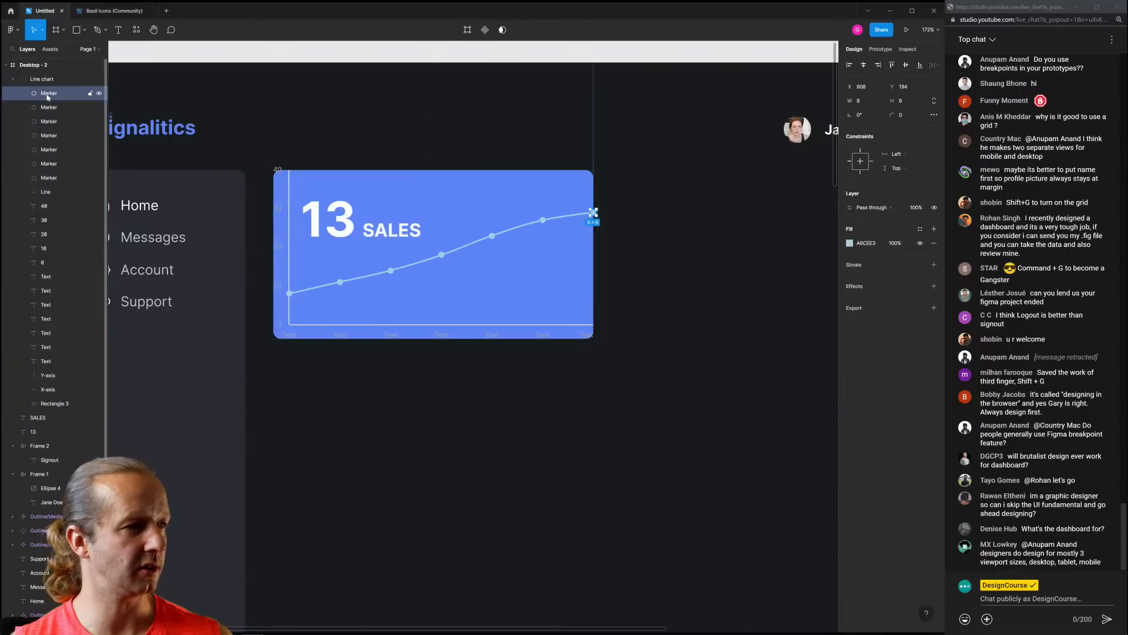
{"action": "left_click", "coordinate": [46, 193]}
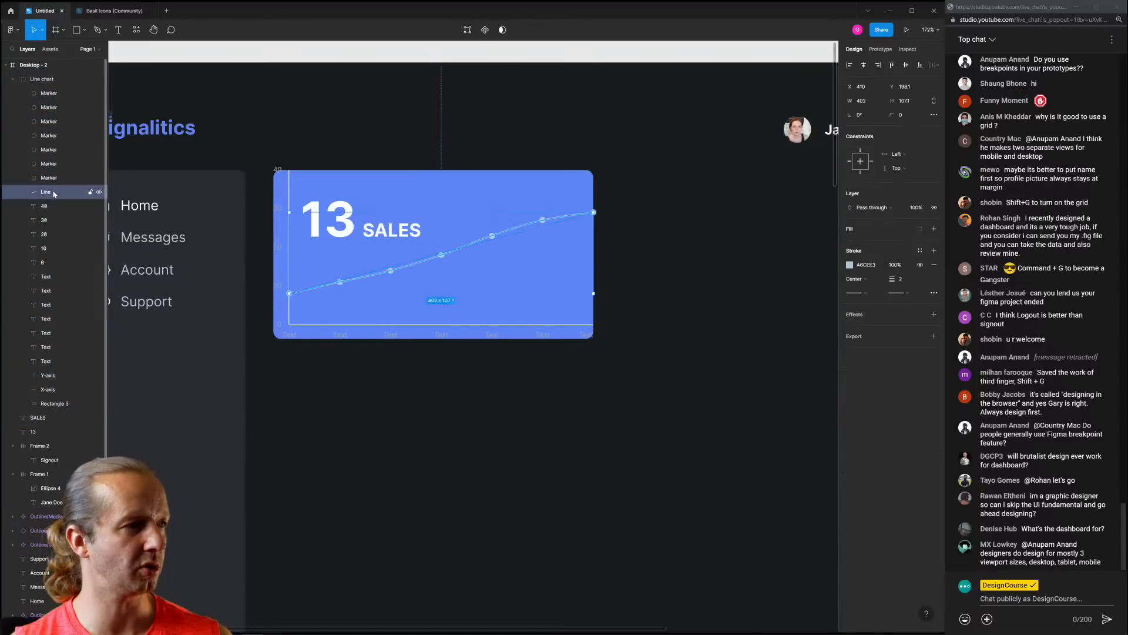
{"action": "left_click", "coordinate": [52, 208]}
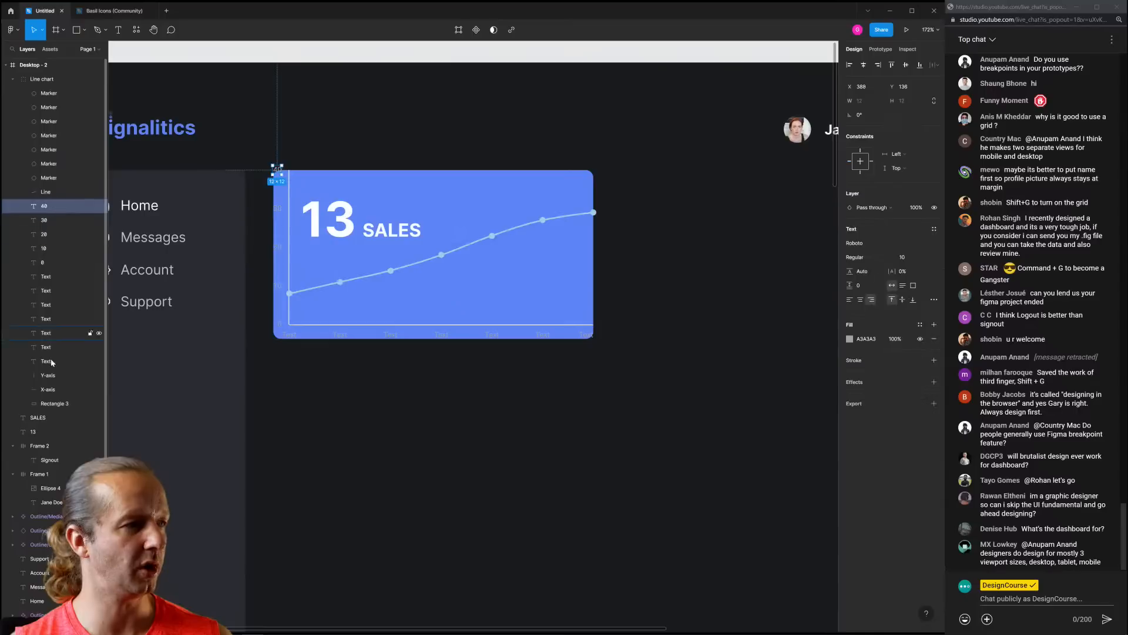
{"action": "left_click", "coordinate": [57, 403], "text": "shift"}
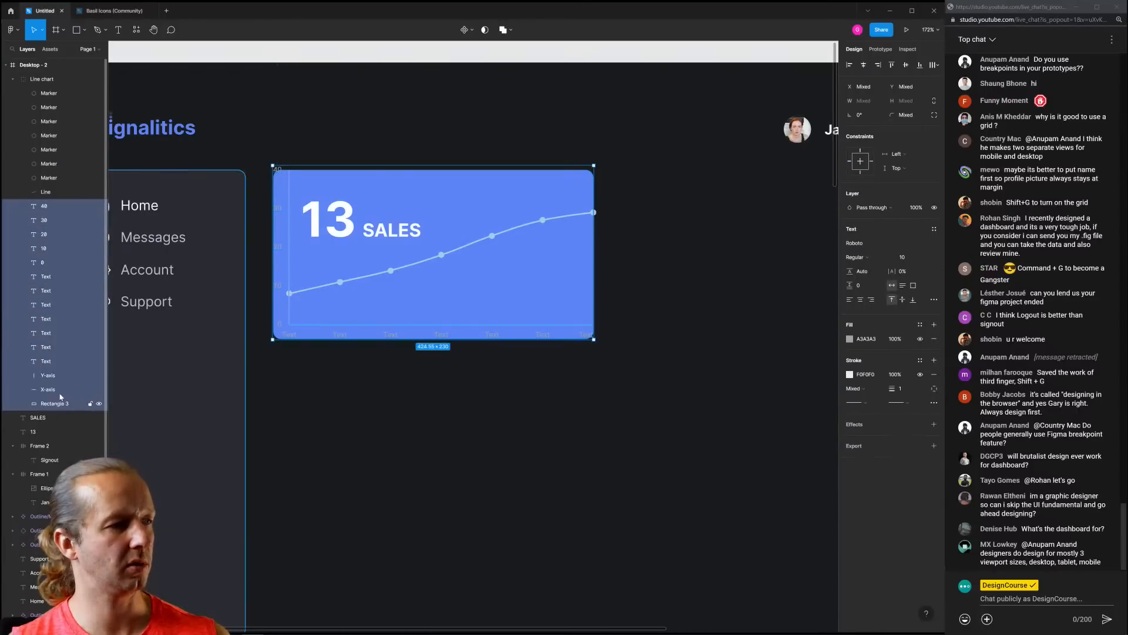
{"action": "left_click", "coordinate": [58, 406], "text": "shift"}
{"action": "key", "text": "Delete"}
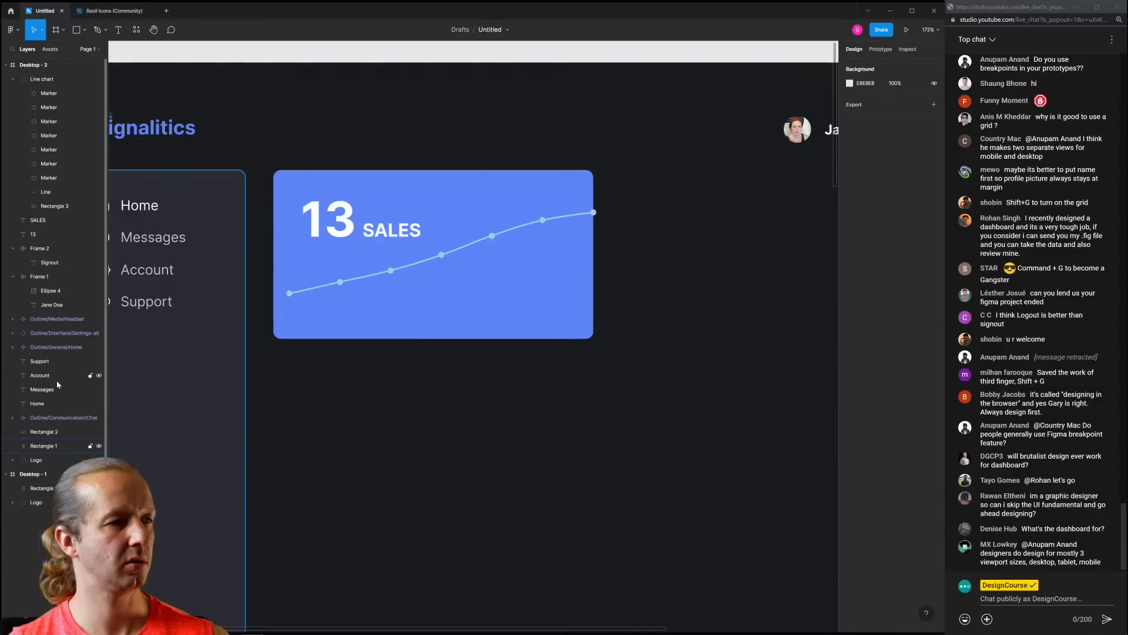
{"action": "left_click", "coordinate": [420, 271]}
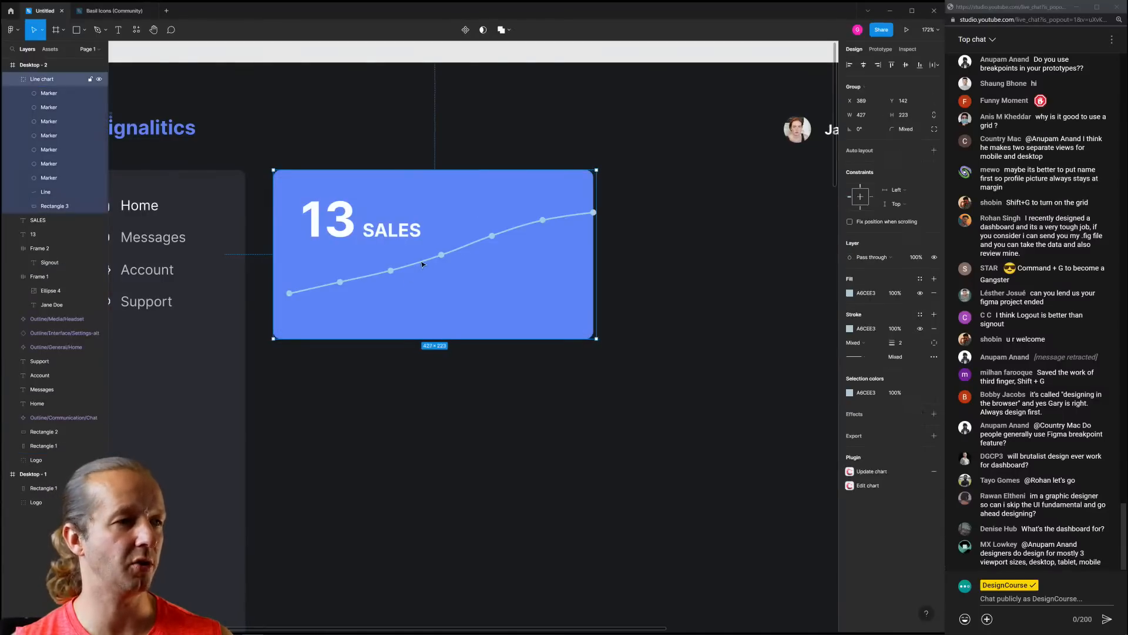
Make the chart line and markers white (FFFFFF) and stretch the chart across the card
{"action": "left_click", "coordinate": [849, 392]}
{"action": "left_click_drag", "start_coordinate": [781, 419], "coordinate": [734, 403]}
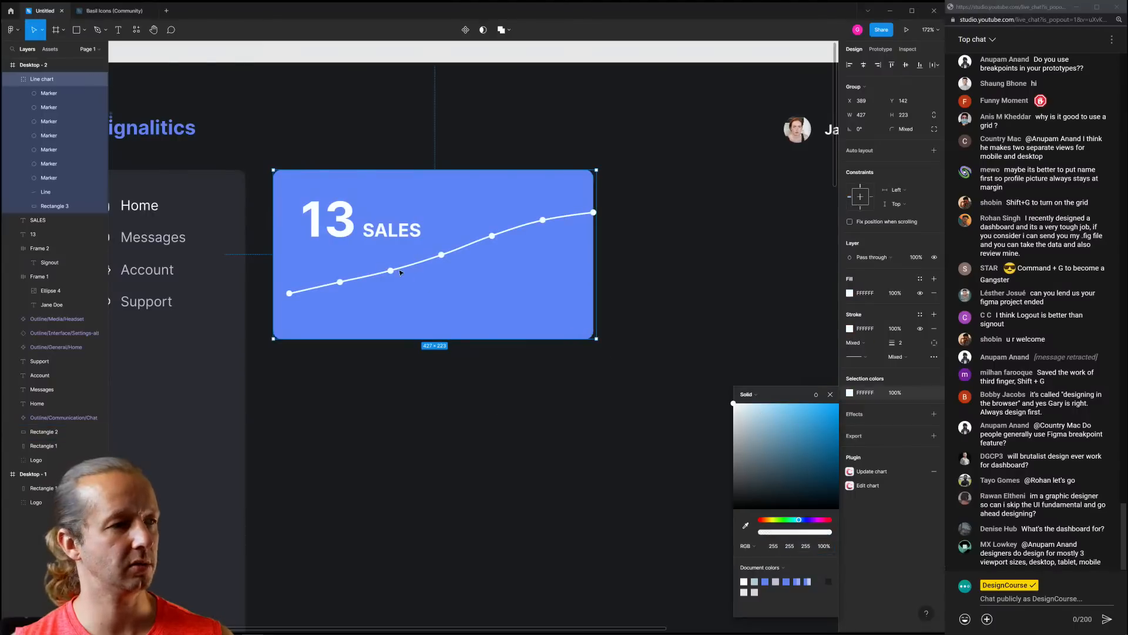
{"action": "left_click_drag", "start_coordinate": [391, 272], "coordinate": [376, 293]}
{"action": "left_click_drag", "start_coordinate": [581, 259], "coordinate": [596, 256]}
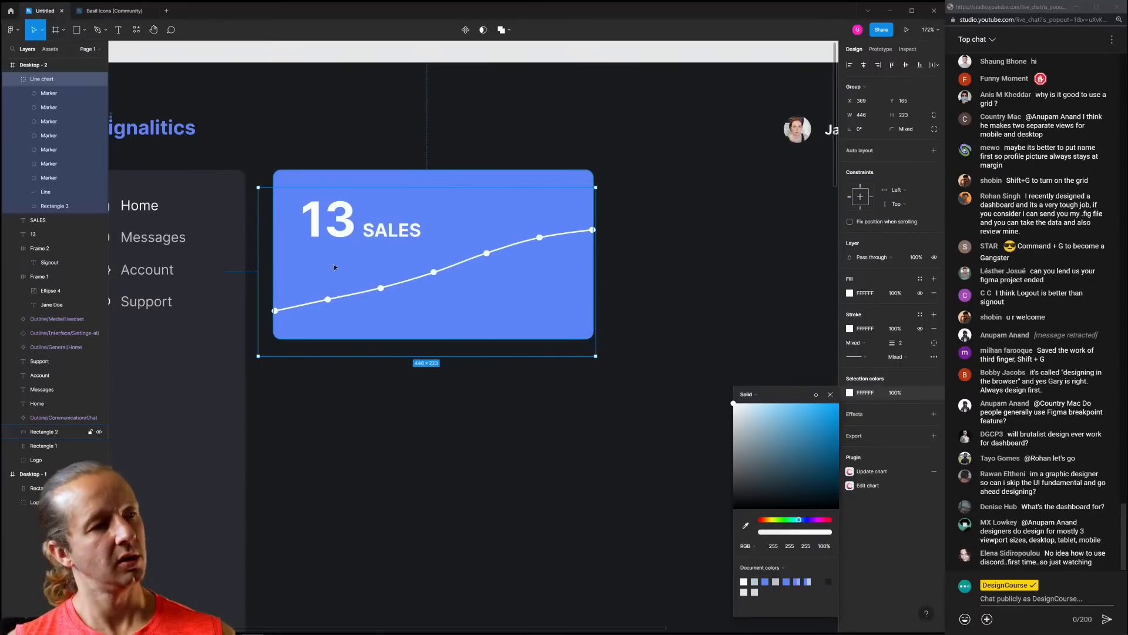
{"action": "left_click_drag", "start_coordinate": [254, 260], "coordinate": [257, 261]}
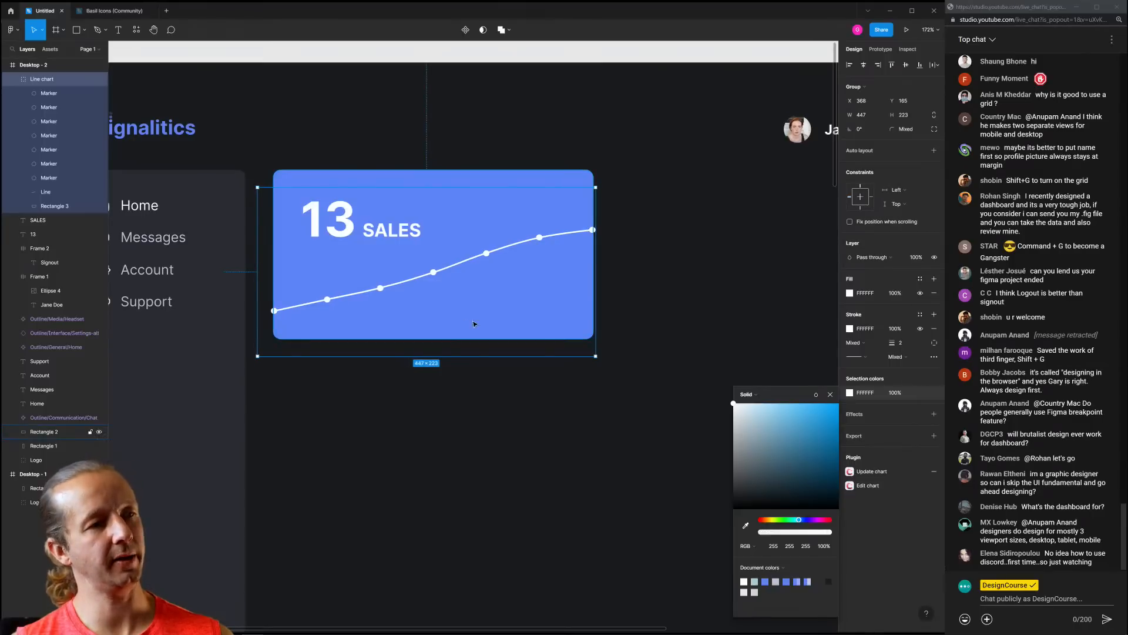
{"action": "left_click", "coordinate": [643, 291]}
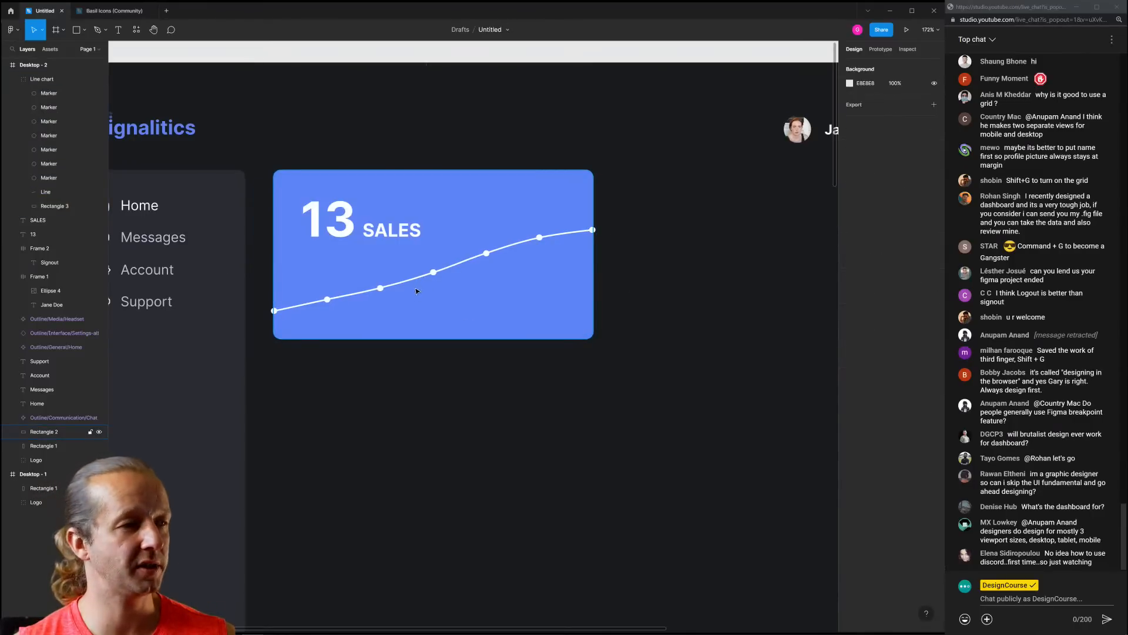
{"action": "scroll", "coordinate": [421, 286], "scroll_direction": "down", "scroll_amount": 5}
{"action": "scroll", "coordinate": [426, 284], "scroll_direction": "up", "scroll_amount": 3}
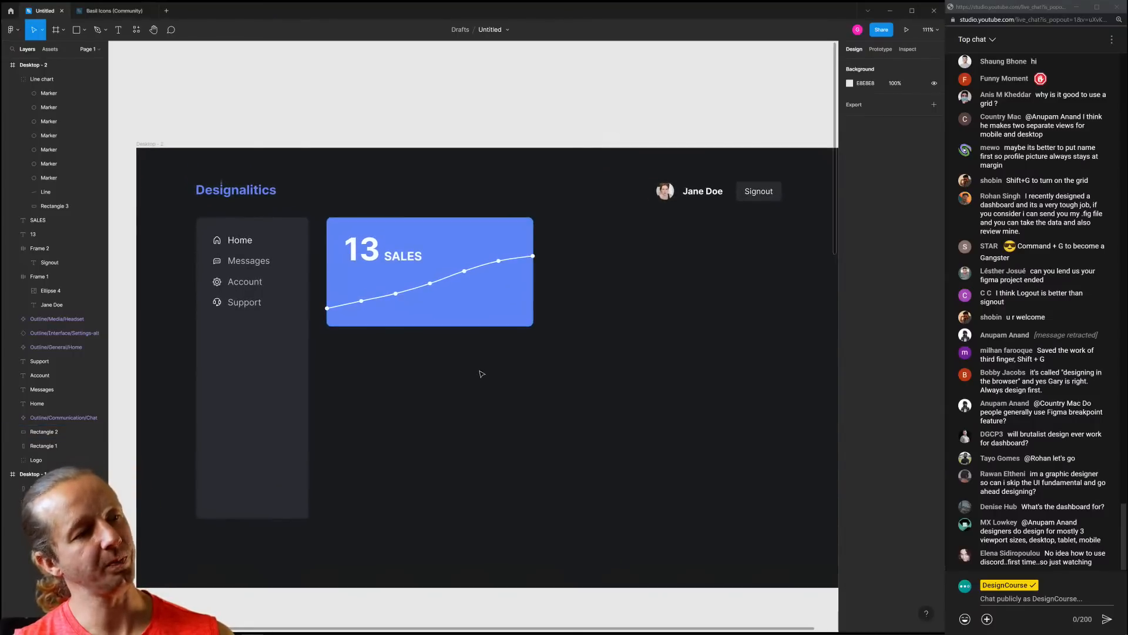
Change the SALES label's weight from Bold to Regular
{"action": "left_click", "coordinate": [403, 255]}
{"action": "left_click", "coordinate": [851, 271]}
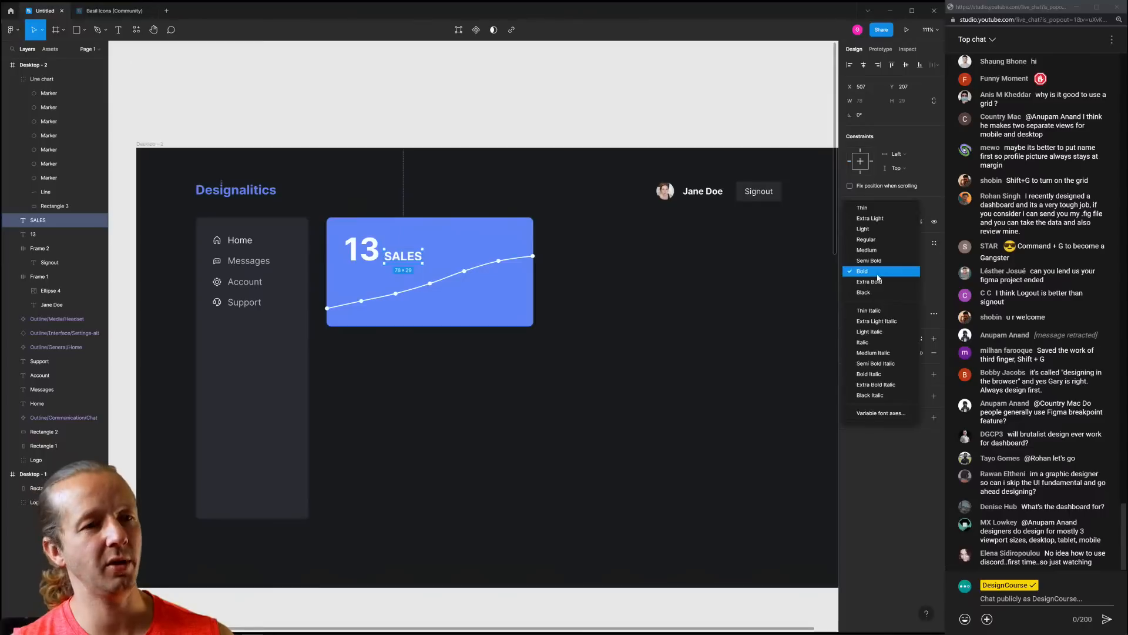
{"action": "left_click", "coordinate": [863, 246]}
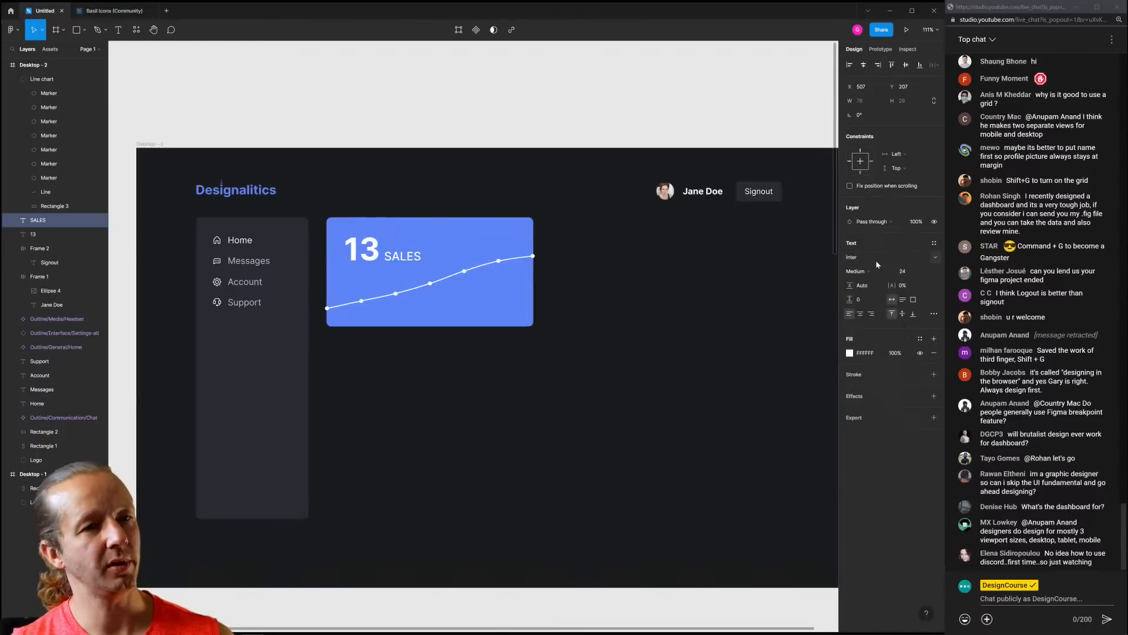
{"action": "left_click", "coordinate": [867, 271]}
{"action": "left_click", "coordinate": [869, 258]}
{"action": "left_click", "coordinate": [775, 297]}
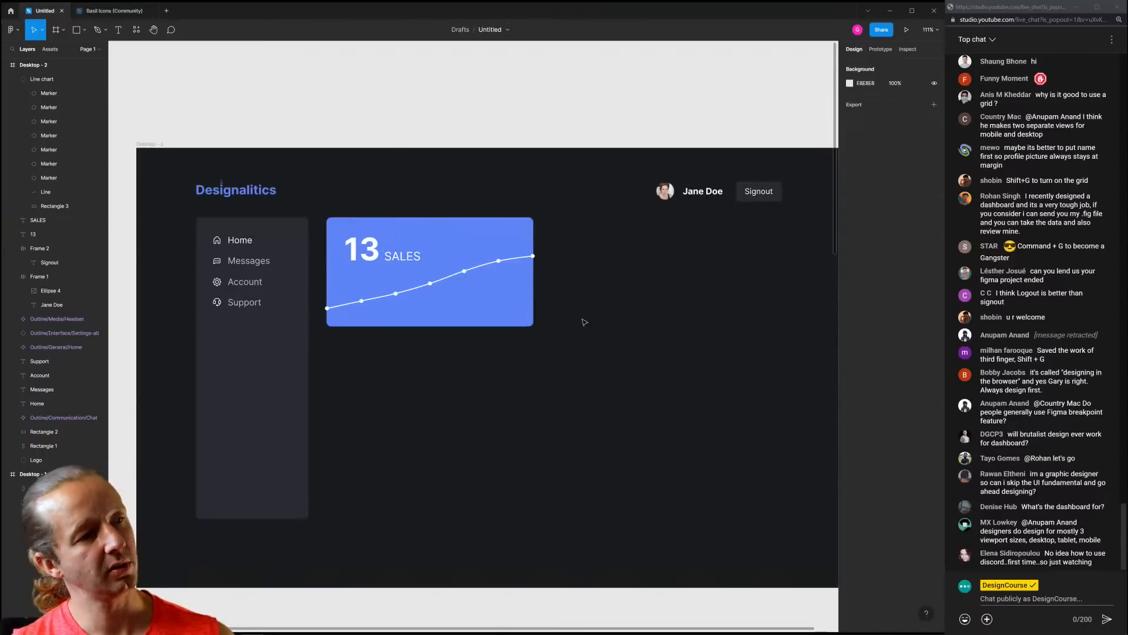
Set SALES to font size 20 and nudge it slightly lower
{"action": "left_click", "coordinate": [404, 255]}
{"action": "left_click", "coordinate": [908, 271]}
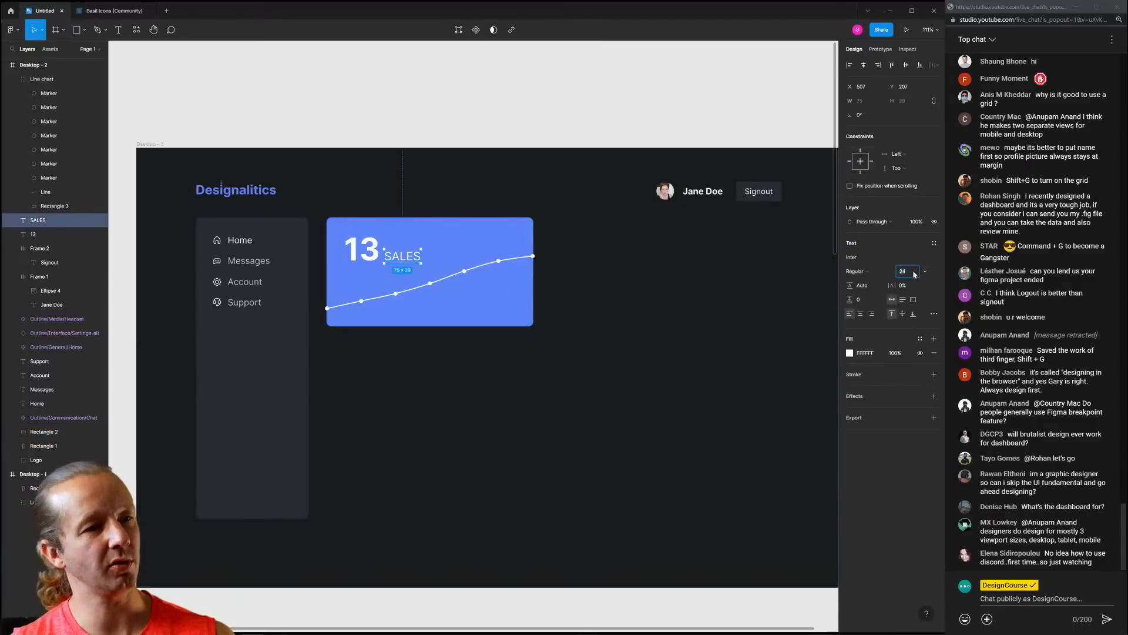
{"action": "type", "text": "21"}
{"action": "key", "text": "Return"}
{"action": "key", "text": "Down"}
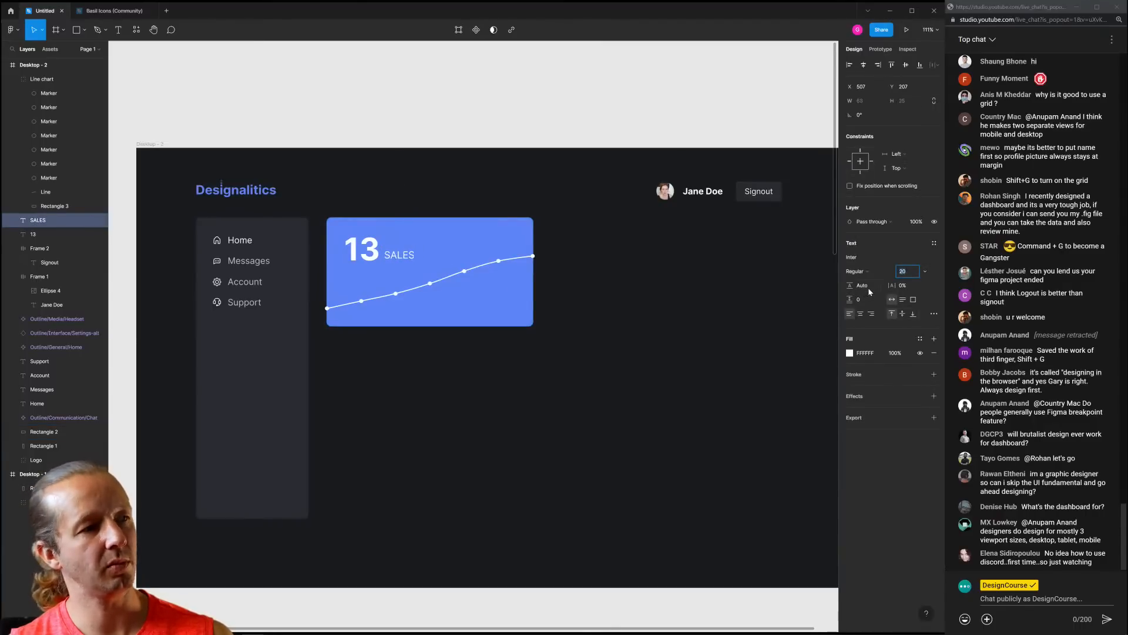
{"action": "left_click", "coordinate": [690, 303]}
{"action": "left_click", "coordinate": [402, 256]}
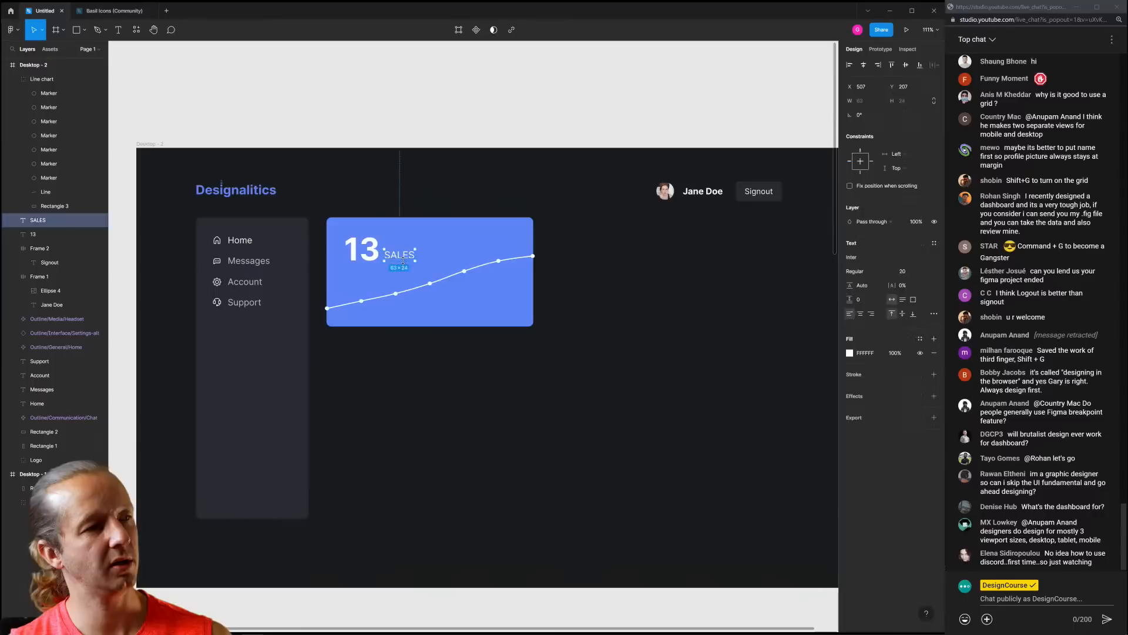
{"action": "key", "text": "Down"}
{"action": "key", "text": "Down"}
{"action": "key", "text": "Down"}
{"action": "left_click", "coordinate": [468, 179]}
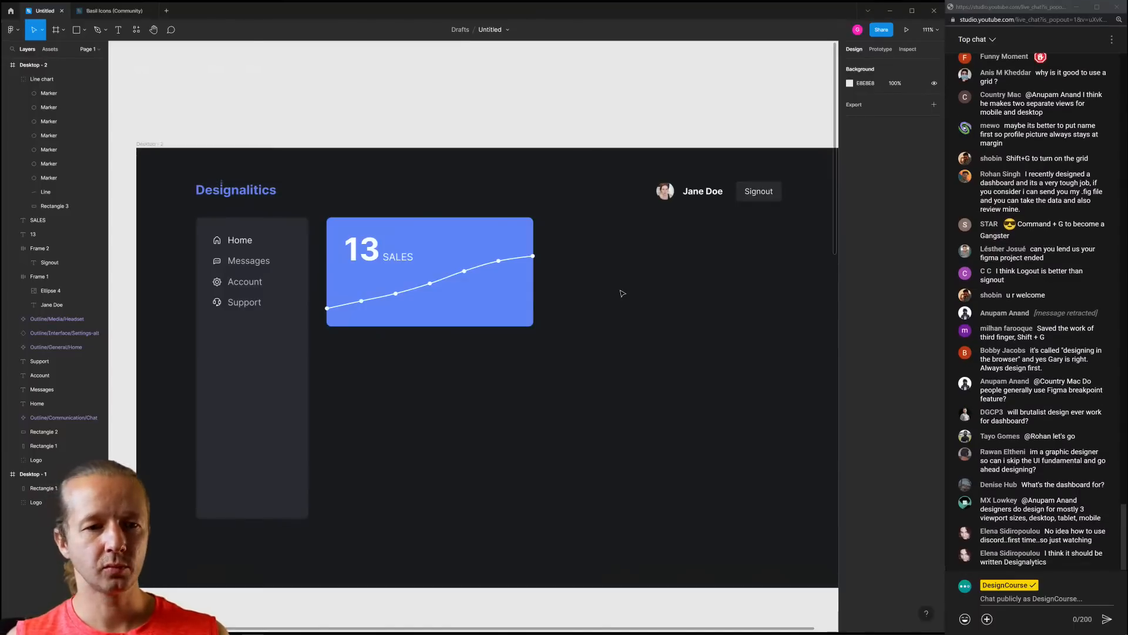
Add a new text letter 'D' beside the Designalitics wordmark
{"action": "left_click", "coordinate": [254, 191]}
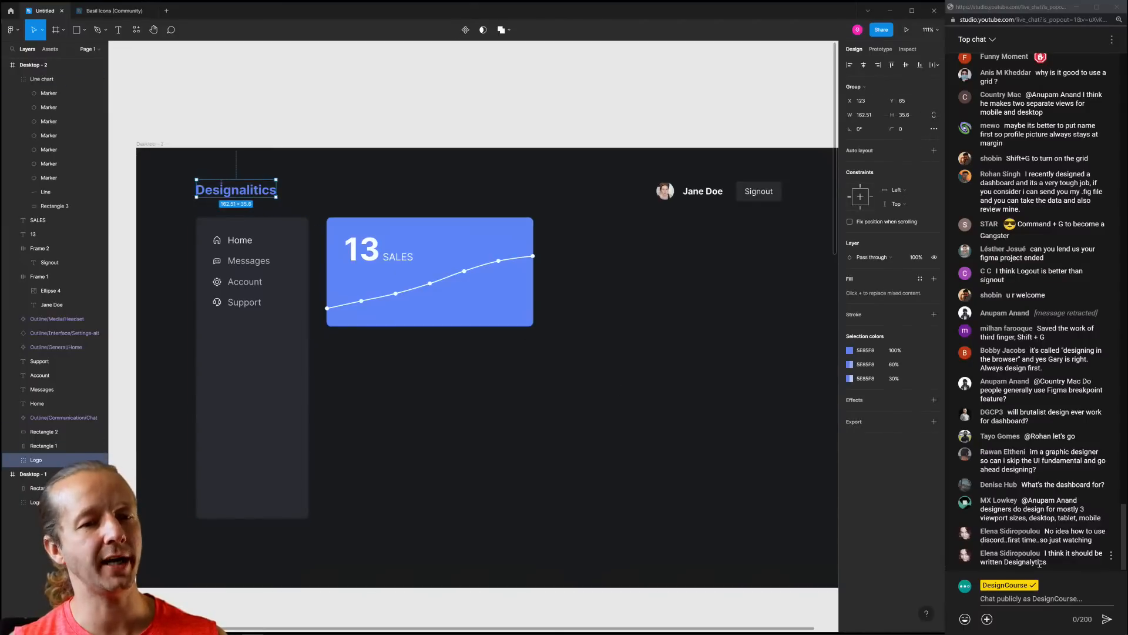
{"action": "left_click", "coordinate": [682, 379]}
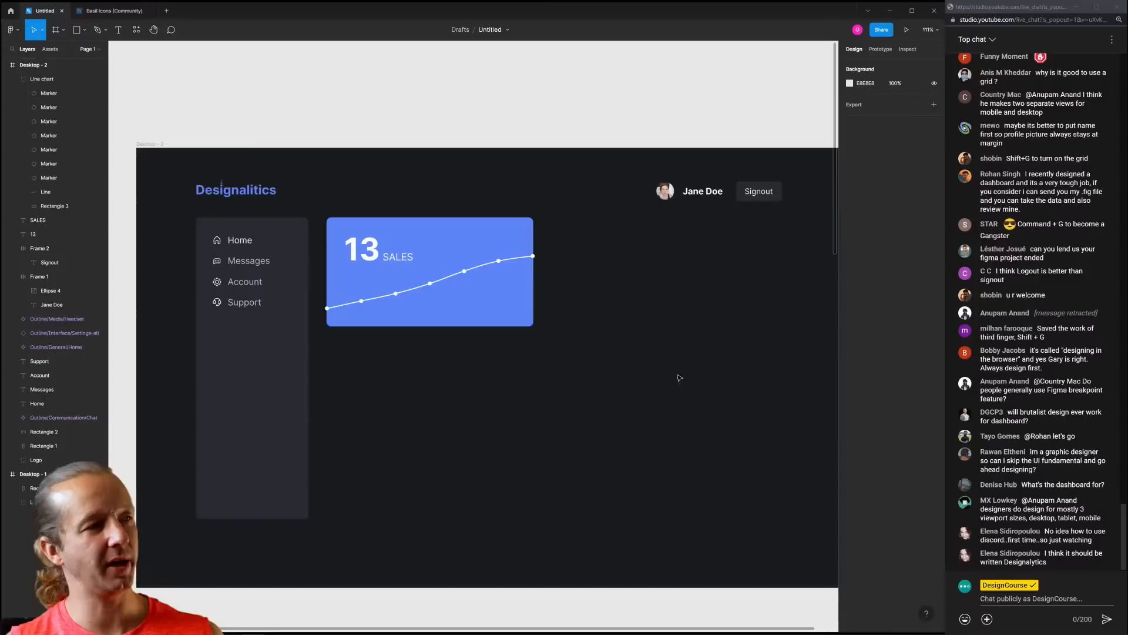
{"action": "left_click", "coordinate": [252, 190]}
{"action": "left_click", "coordinate": [270, 167]}
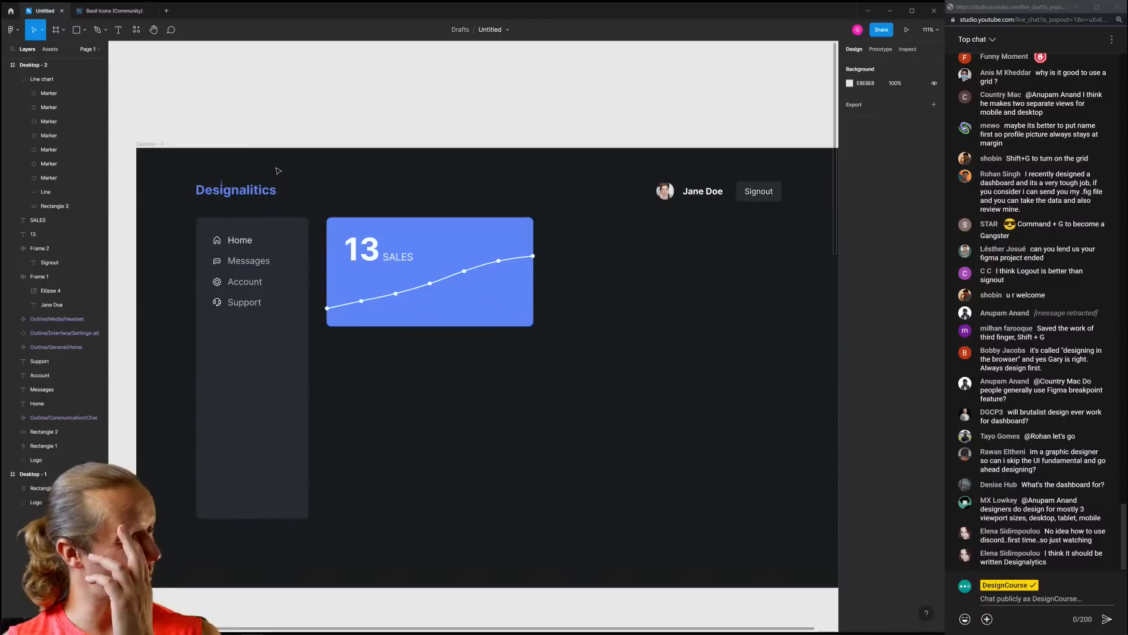
{"action": "scroll", "coordinate": [185, 192], "scroll_direction": "up", "scroll_amount": 10}
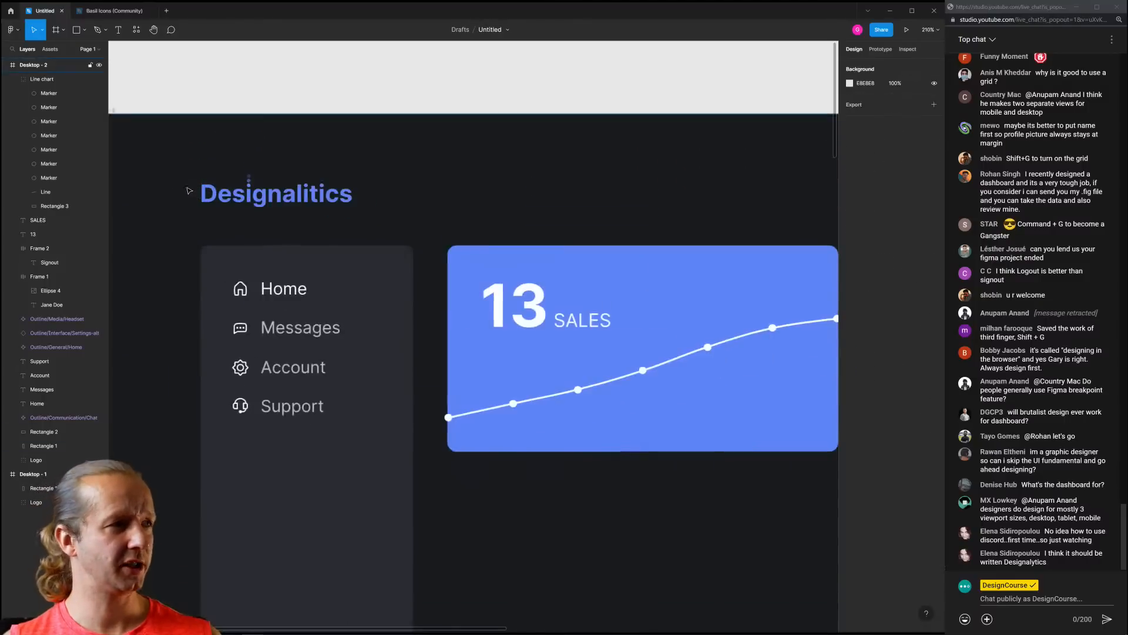
{"action": "key", "text": "t"}
{"action": "left_click", "coordinate": [210, 186]}
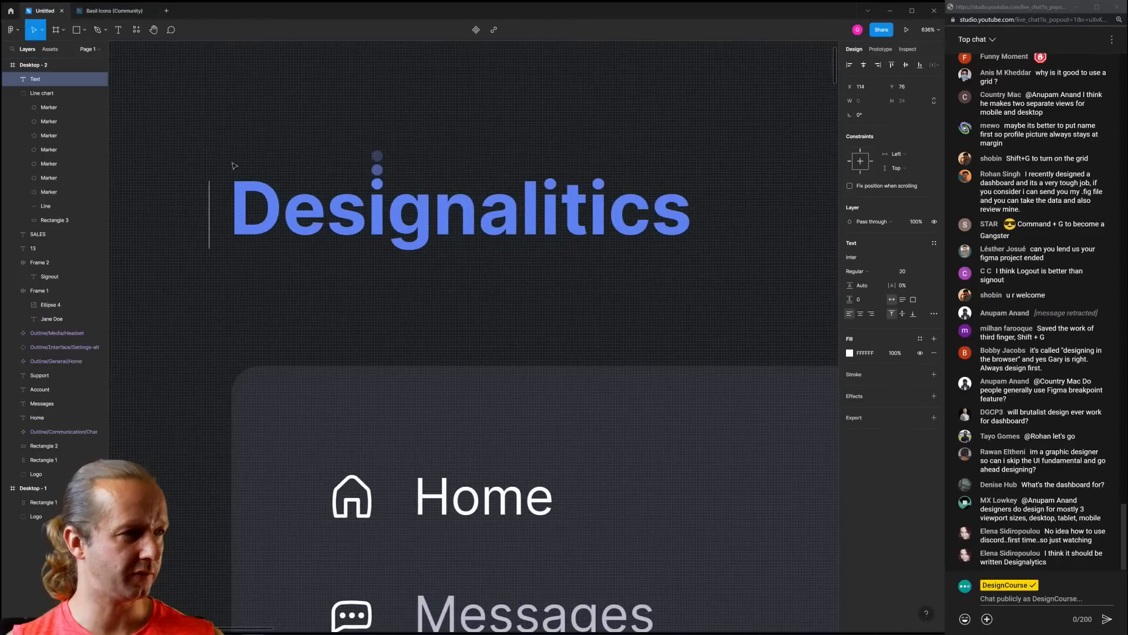
{"action": "type", "text": "d"}
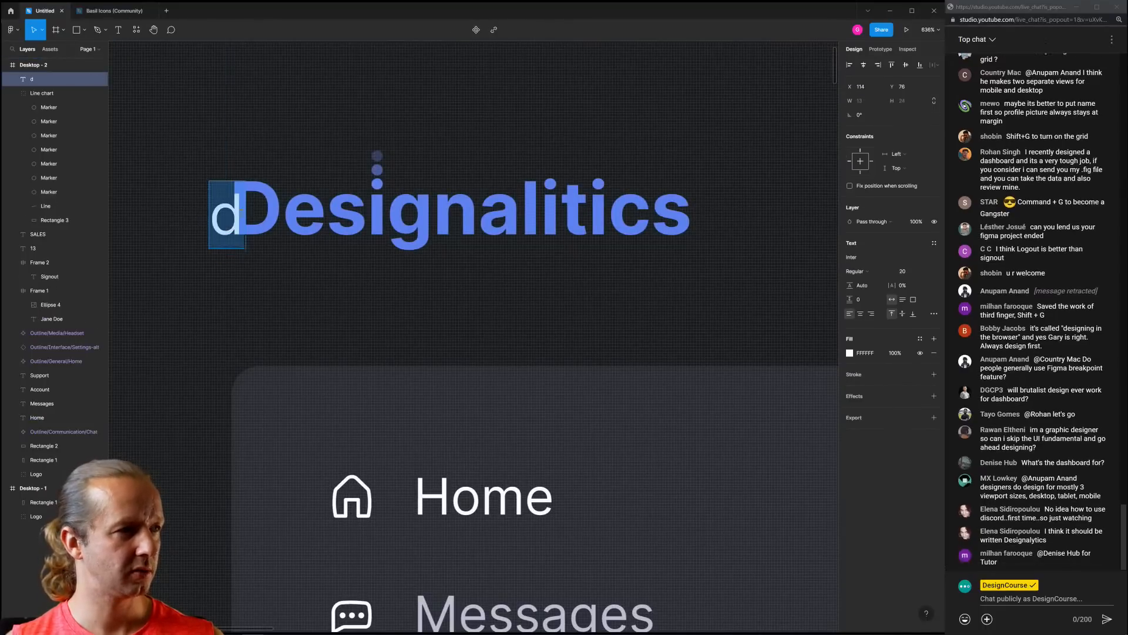
{"action": "key", "text": "shift+Left"}
{"action": "type", "text": "D"}
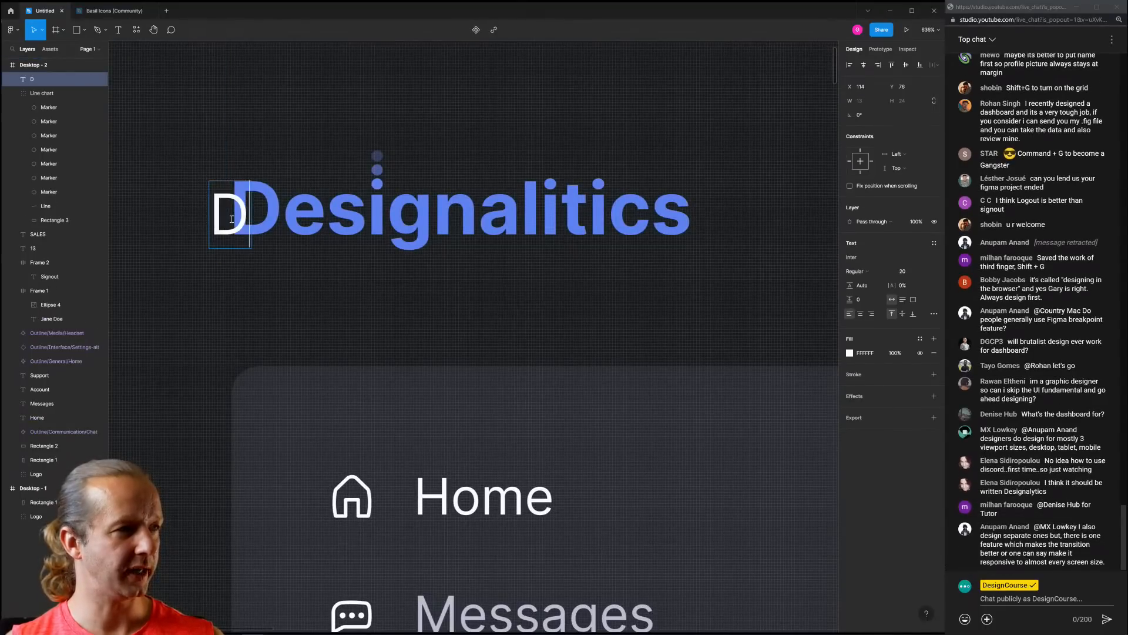
{"action": "key", "text": "Escape"}
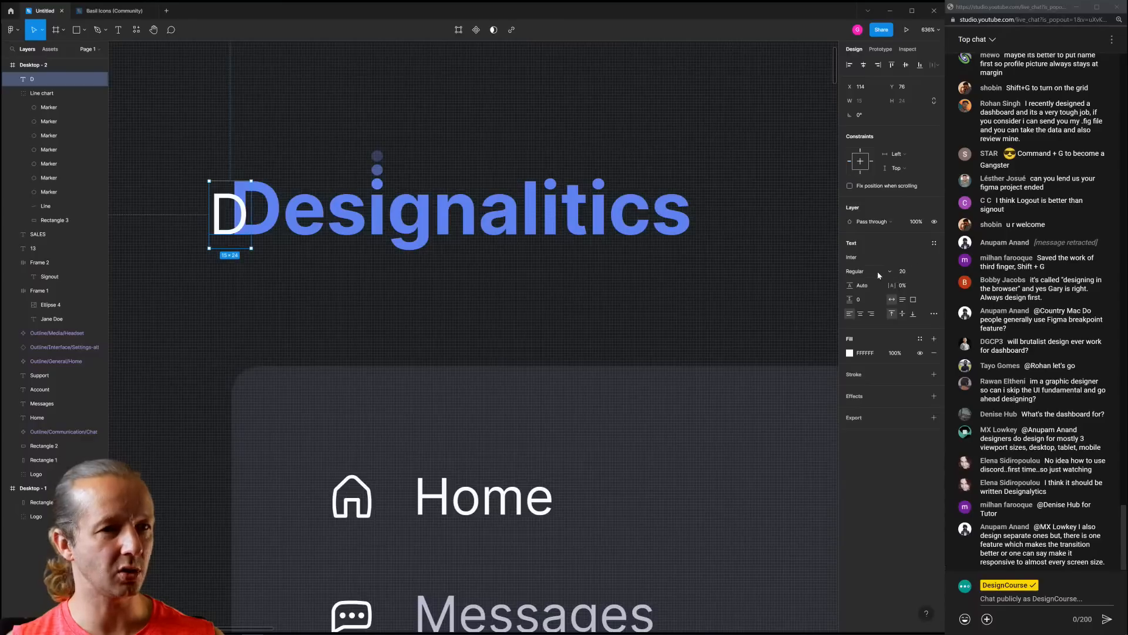
Make the new letter the logo blue, Bold, at size 26
{"action": "left_click", "coordinate": [849, 353]}
{"action": "left_click", "coordinate": [746, 486]}
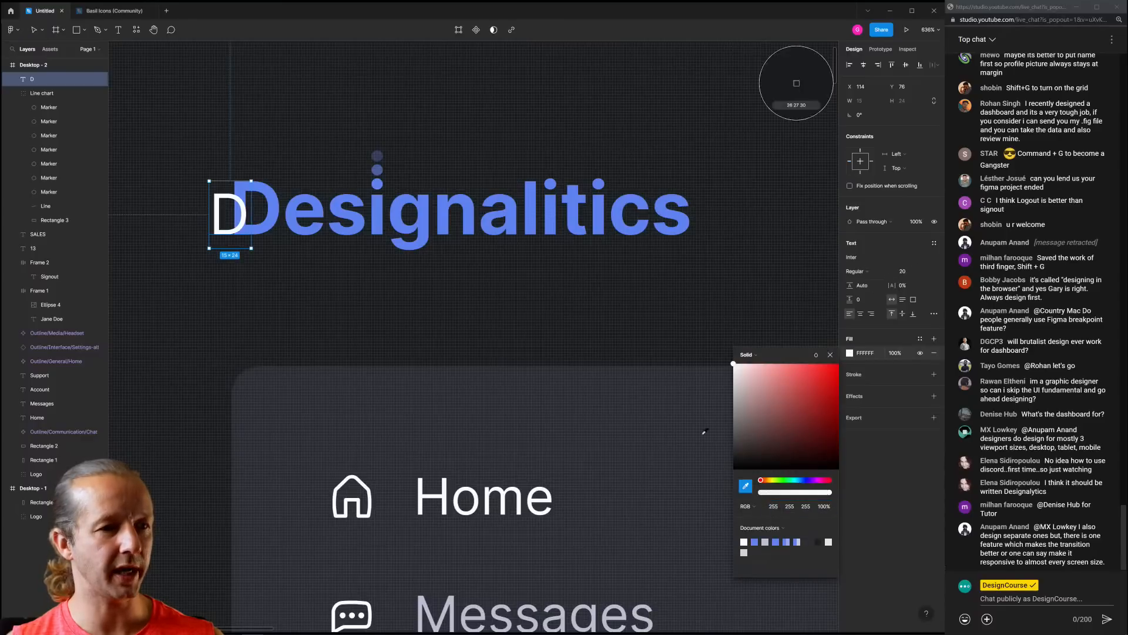
{"action": "left_click", "coordinate": [432, 224]}
{"action": "left_click", "coordinate": [856, 271]}
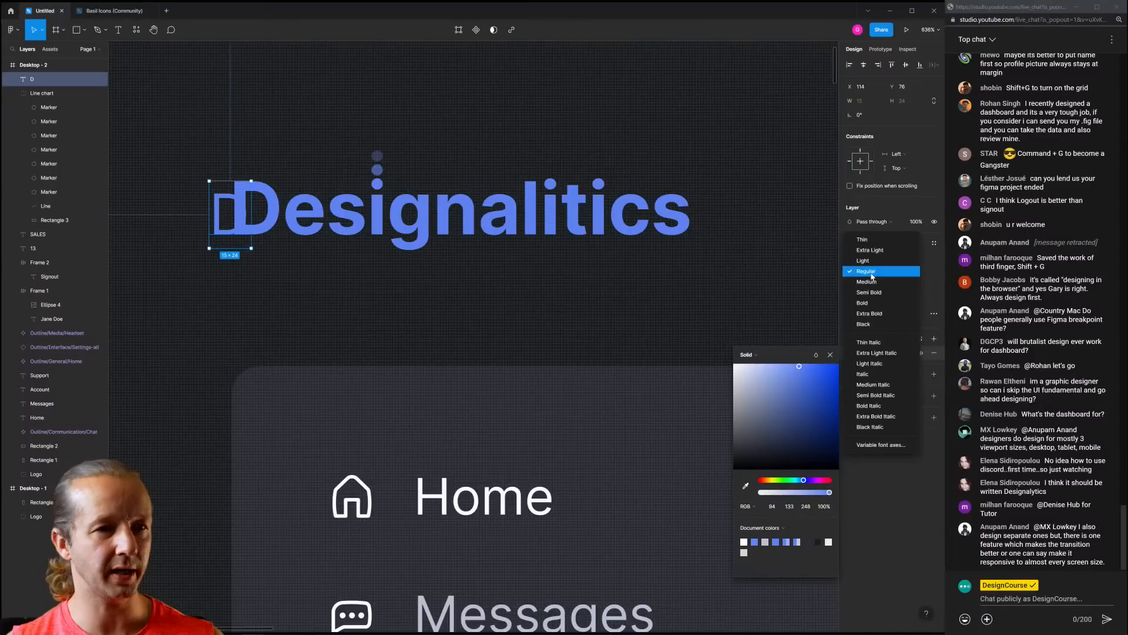
{"action": "left_click", "coordinate": [873, 305]}
{"action": "left_click", "coordinate": [906, 272]}
{"action": "key", "text": "Up"}
{"action": "key", "text": "Up"}
{"action": "key", "text": "Up"}
{"action": "key", "text": "Up"}
{"action": "key", "text": "Up"}
{"action": "key", "text": "Up"}
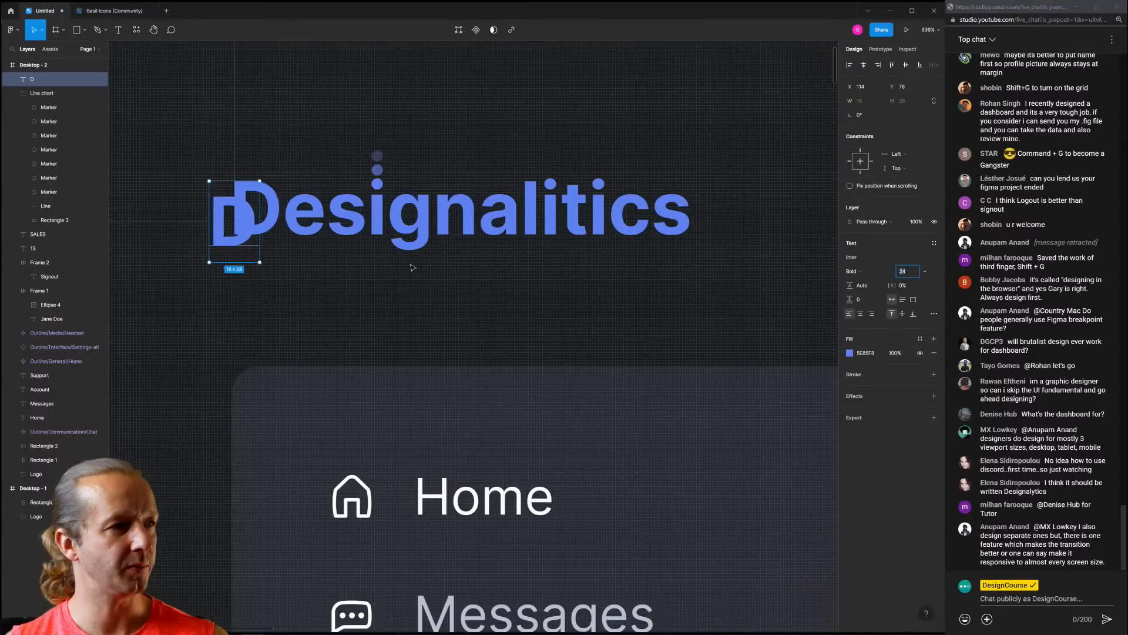
Retype the letter as 'y' and move it under the wordmark's g
{"action": "left_click_drag", "start_coordinate": [239, 220], "coordinate": [207, 210]}
{"action": "key", "text": "Left"}
{"action": "double_click", "coordinate": [207, 209]}
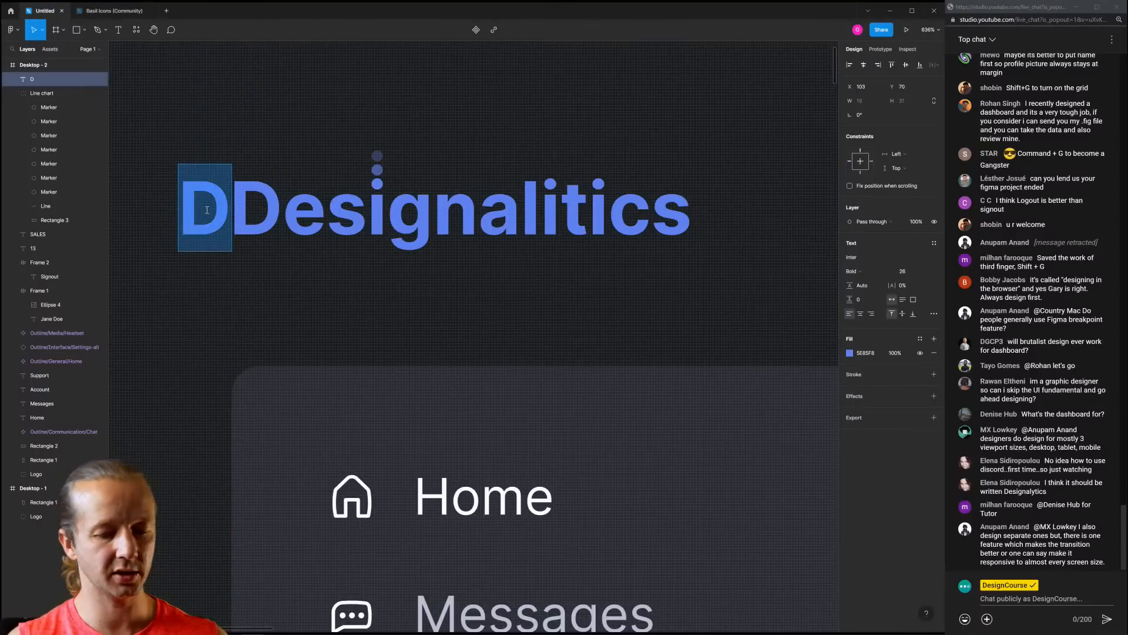
{"action": "type", "text": "y"}
{"action": "key", "text": "Escape"}
{"action": "left_click_drag", "start_coordinate": [207, 210], "coordinate": [566, 278]}
Edit the wordmark's outline points and delete the misspelled second 'i'
{"action": "left_click", "coordinate": [318, 116]}
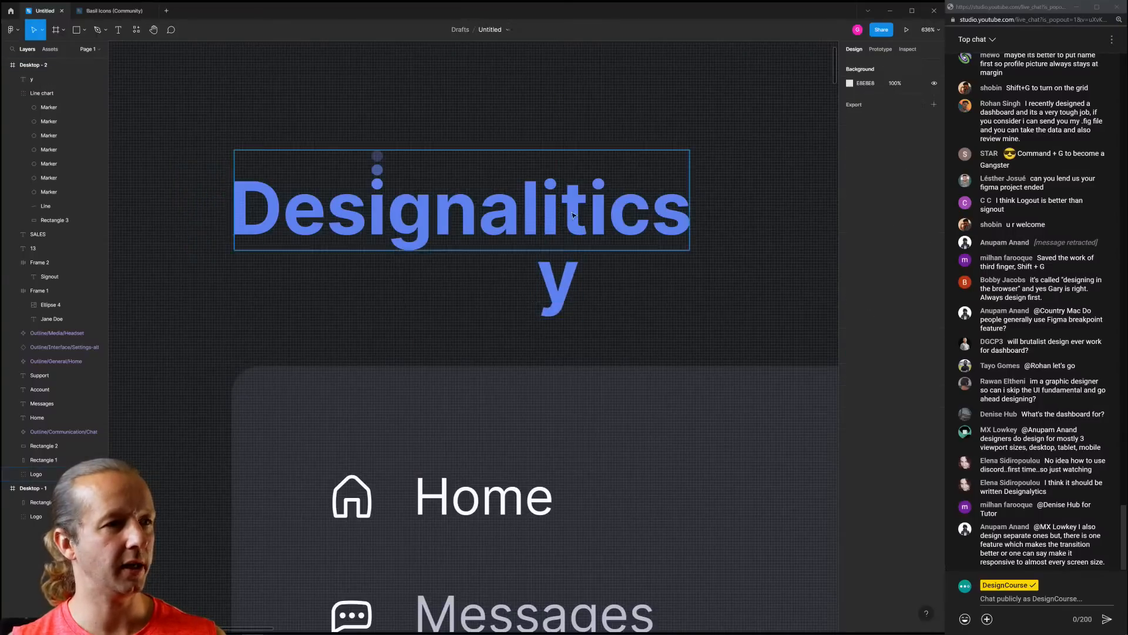
{"action": "double_click", "coordinate": [573, 215]}
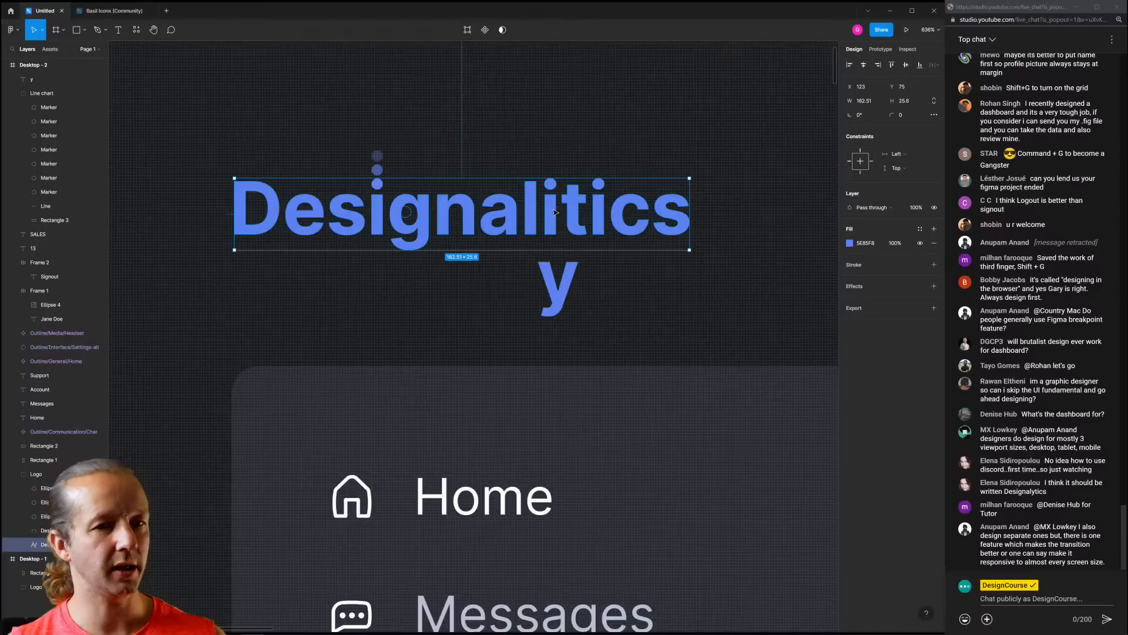
{"action": "double_click", "coordinate": [554, 213]}
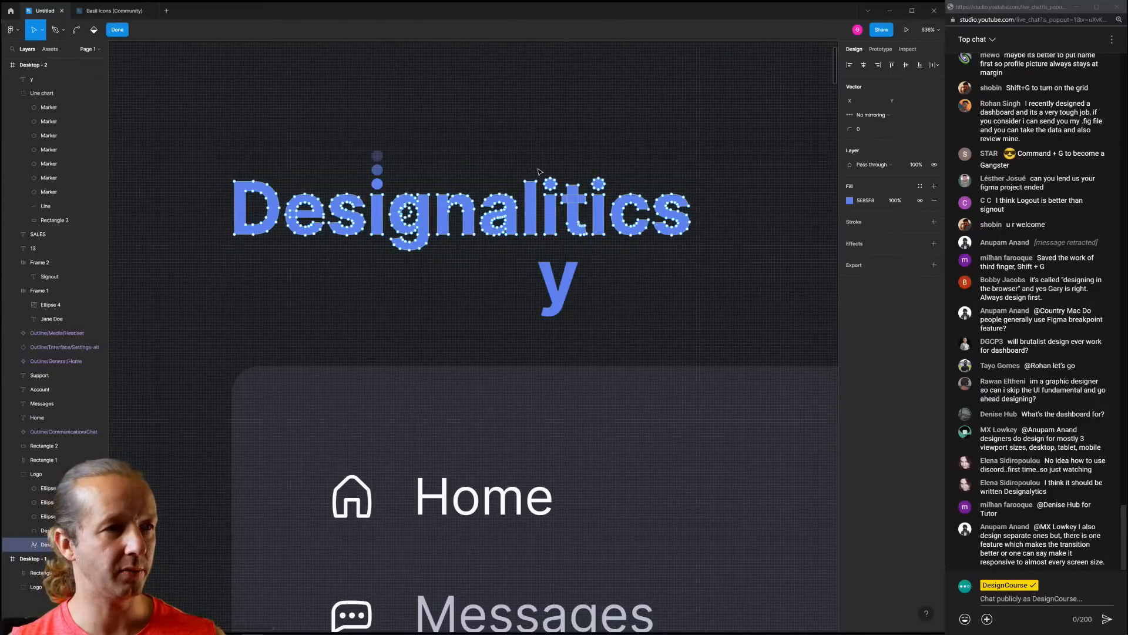
{"action": "left_click_drag", "start_coordinate": [539, 169], "coordinate": [696, 162]}
{"action": "key", "text": "Delete"}
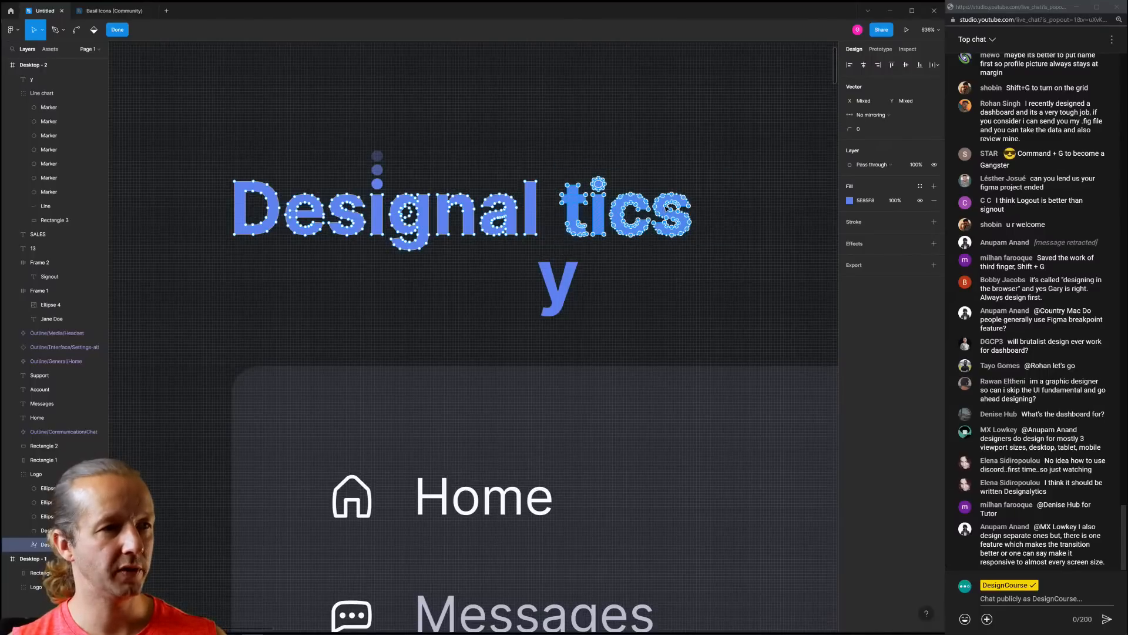
Open a gap before 'tics' and move the blue 'y' into it
{"action": "left_click_drag", "start_coordinate": [667, 208], "coordinate": [695, 210]}
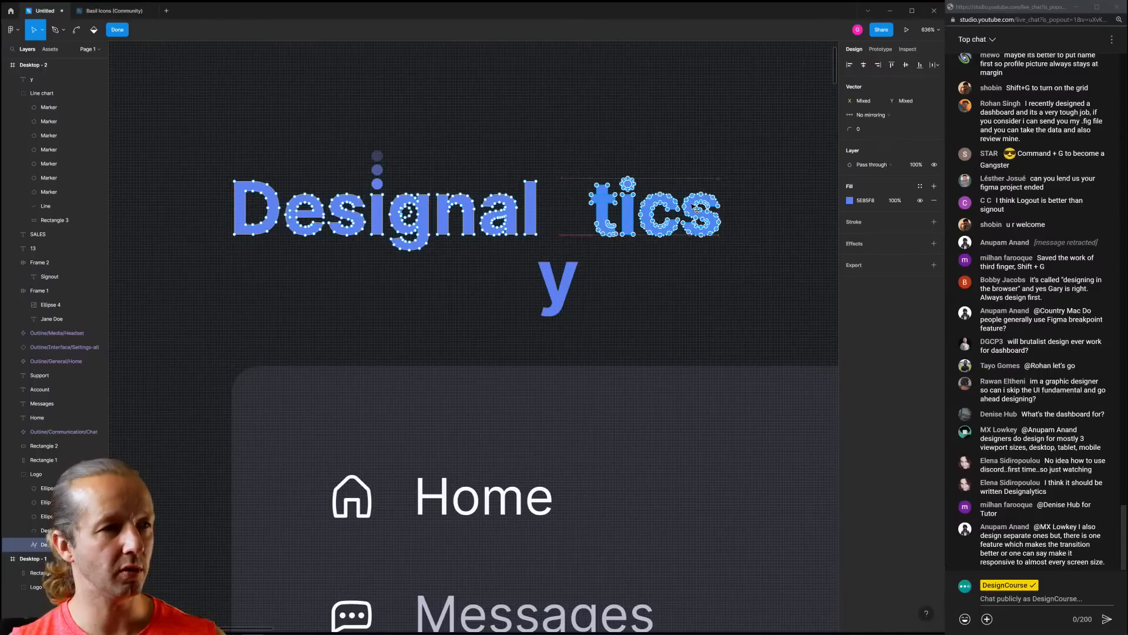
{"action": "left_click", "coordinate": [580, 290]}
{"action": "left_click", "coordinate": [579, 278]}
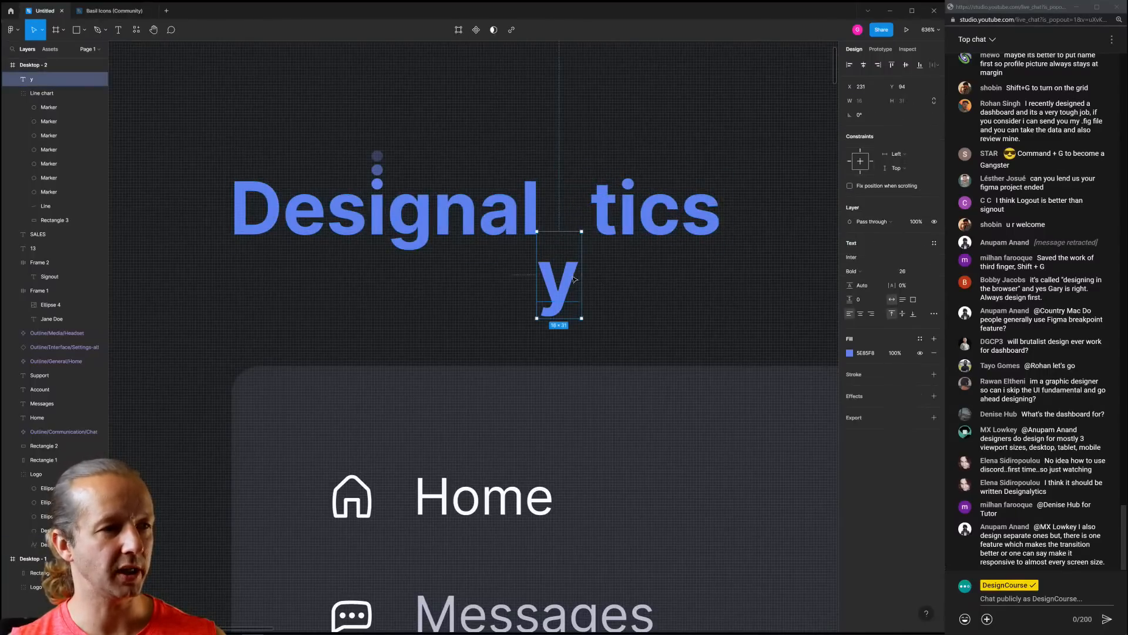
{"action": "left_click_drag", "start_coordinate": [579, 278], "coordinate": [569, 214]}
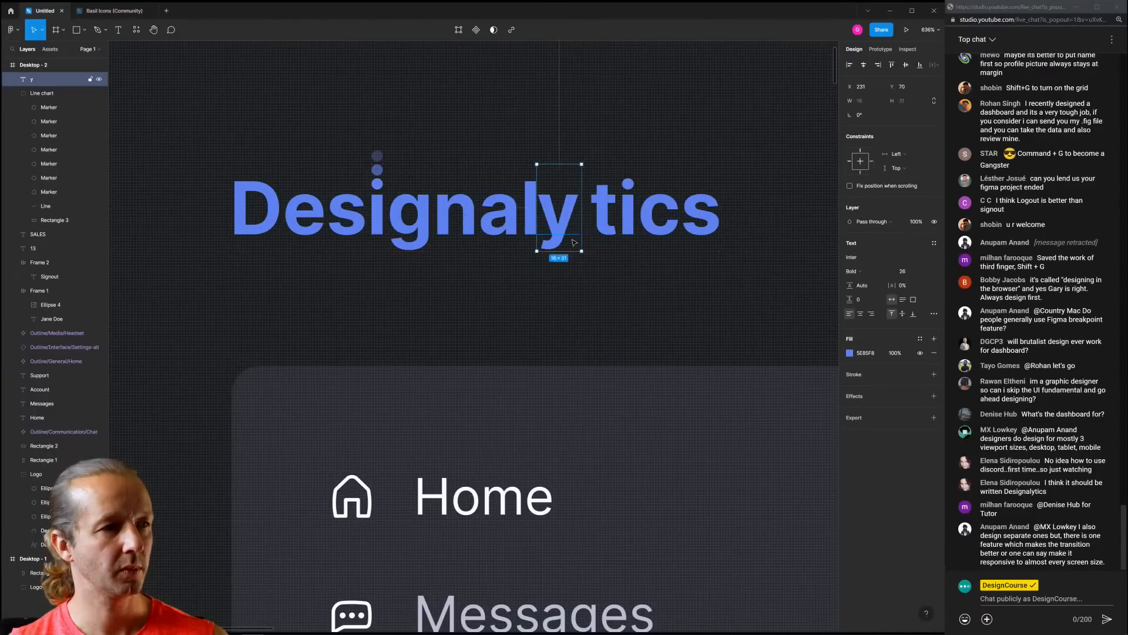
{"action": "left_click", "coordinate": [615, 287]}
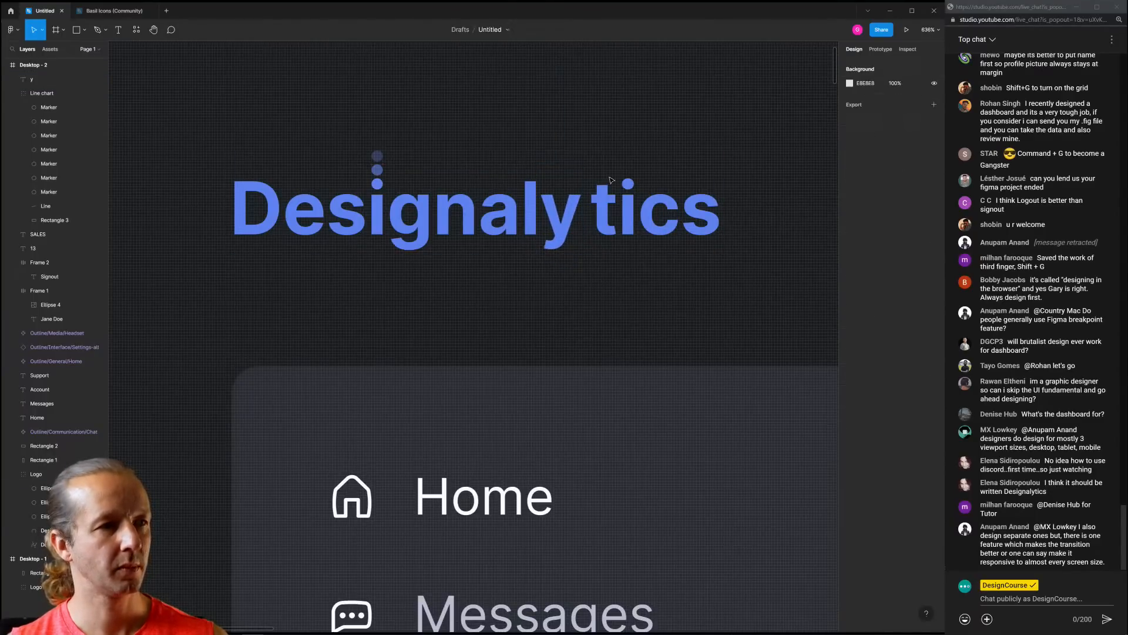
Close up the 'tics' spacing after the y and exit point editing
{"action": "left_click", "coordinate": [628, 215]}
{"action": "left_click", "coordinate": [608, 210]}
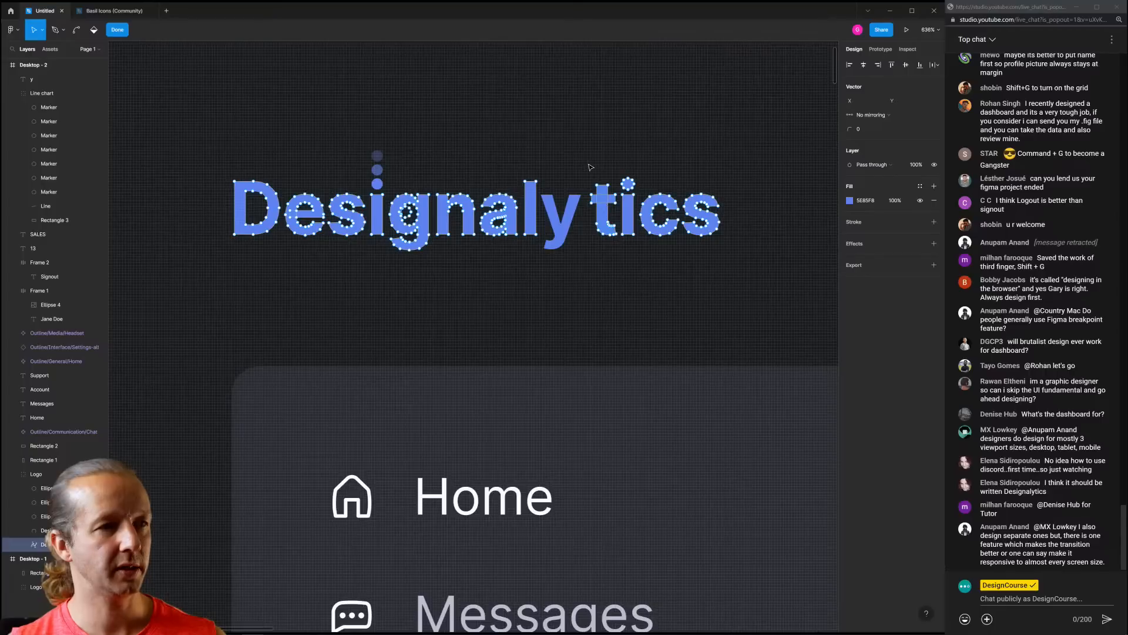
{"action": "left_click_drag", "start_coordinate": [590, 167], "coordinate": [750, 281]}
{"action": "left_click_drag", "start_coordinate": [699, 208], "coordinate": [683, 208]}
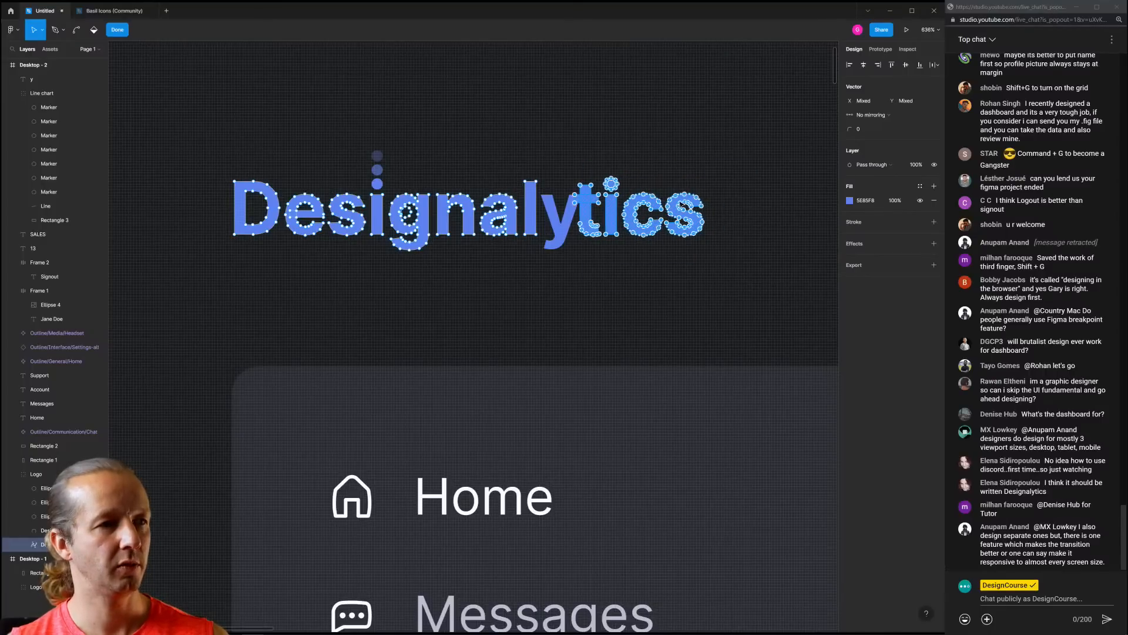
{"action": "key", "text": "Right"}
{"action": "key", "text": "Right"}
{"action": "key", "text": "Right"}
{"action": "key", "text": "Right"}
{"action": "key", "text": "Left"}
{"action": "left_click", "coordinate": [697, 136]}
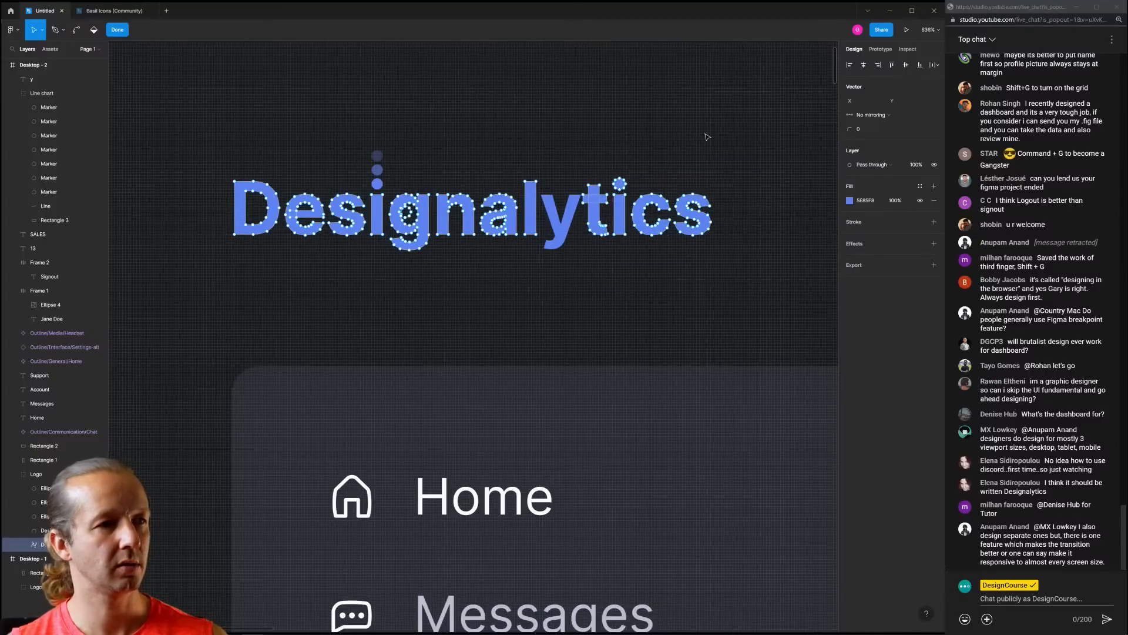
{"action": "key", "text": "Escape"}
{"action": "key", "text": "Escape"}
{"action": "scroll", "coordinate": [694, 238], "scroll_direction": "down", "scroll_amount": 5}
{"action": "left_click_drag", "start_coordinate": [742, 262], "coordinate": [447, 228]}
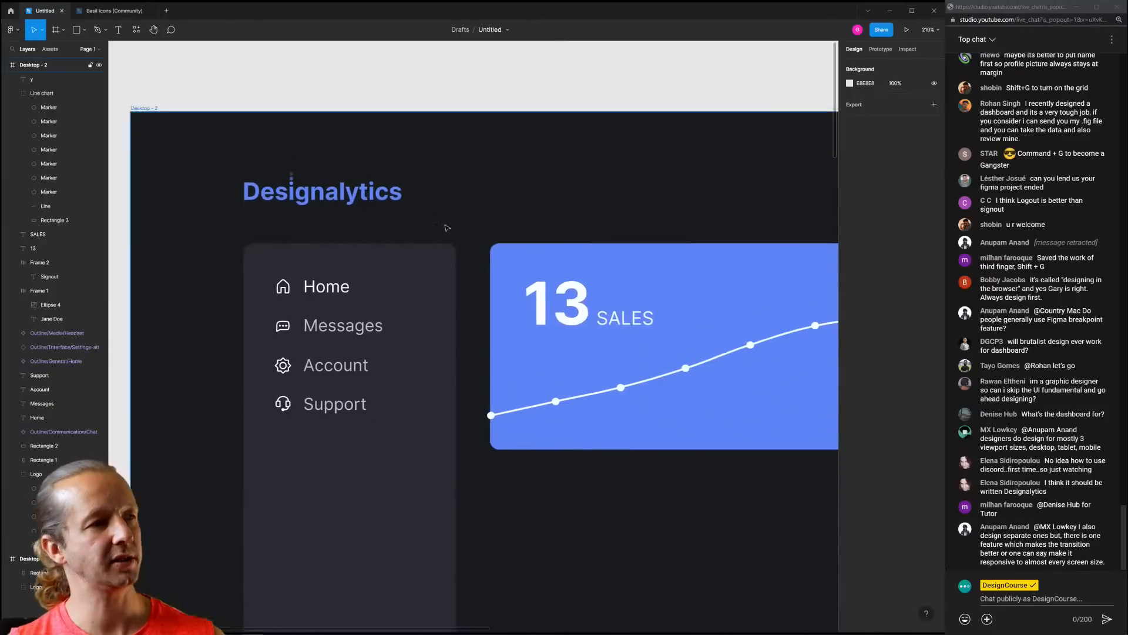
{"action": "scroll", "coordinate": [446, 228], "scroll_direction": "down", "scroll_amount": 5}
{"action": "scroll", "coordinate": [522, 352], "scroll_direction": "up", "scroll_amount": 1}
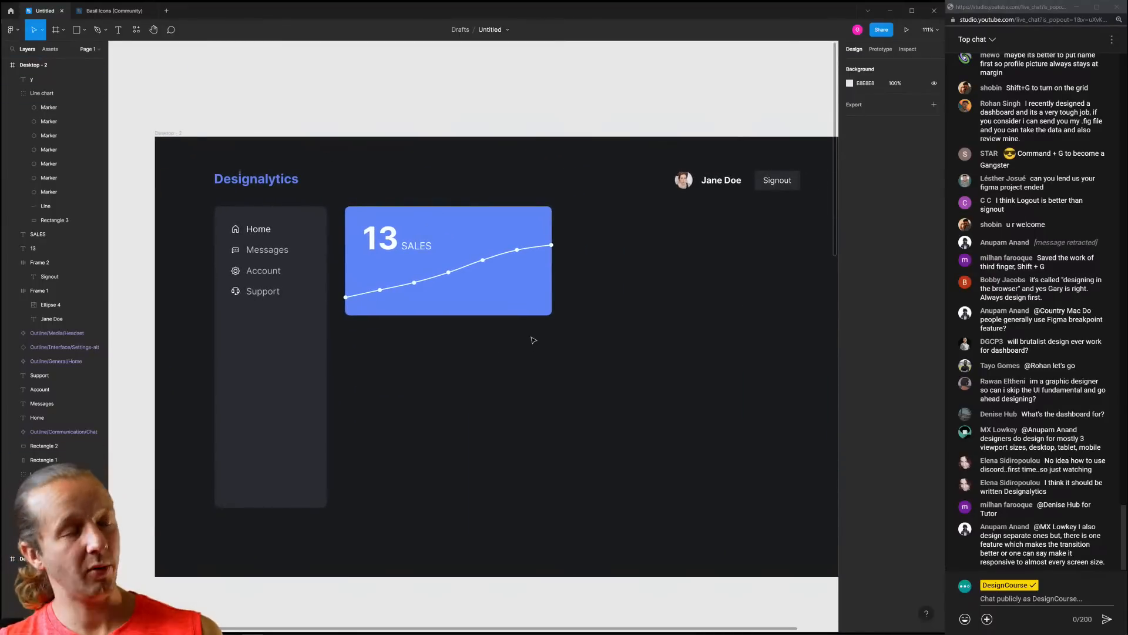
{"action": "left_click", "coordinate": [534, 304]}
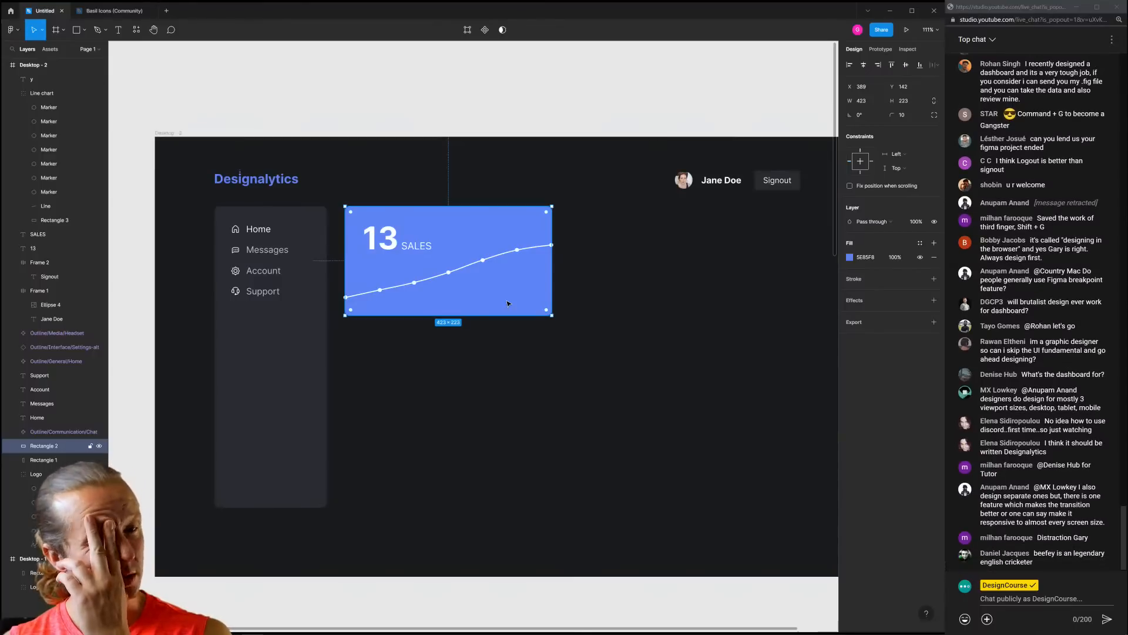
{"action": "left_click", "coordinate": [575, 378]}
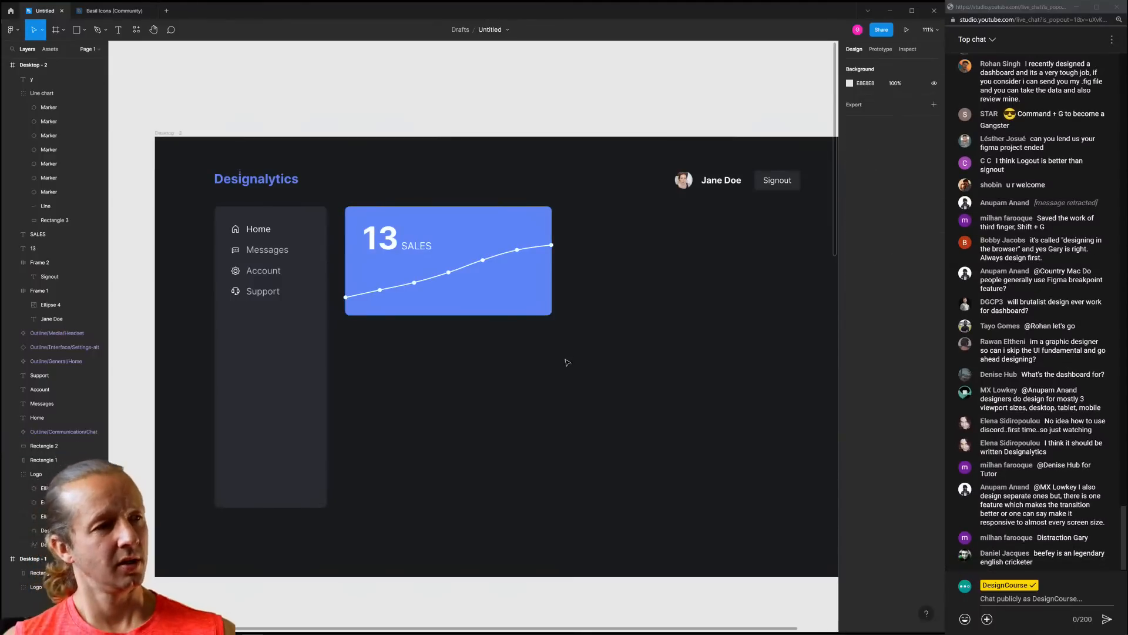
{"action": "left_click", "coordinate": [482, 235]}
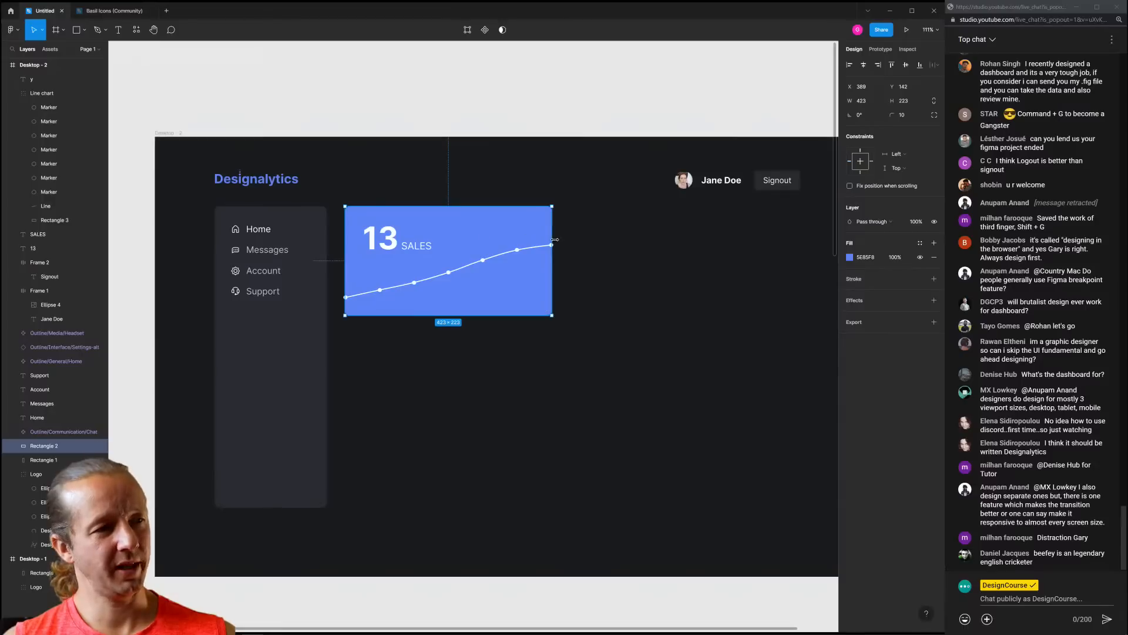
{"action": "left_click", "coordinate": [647, 273]}
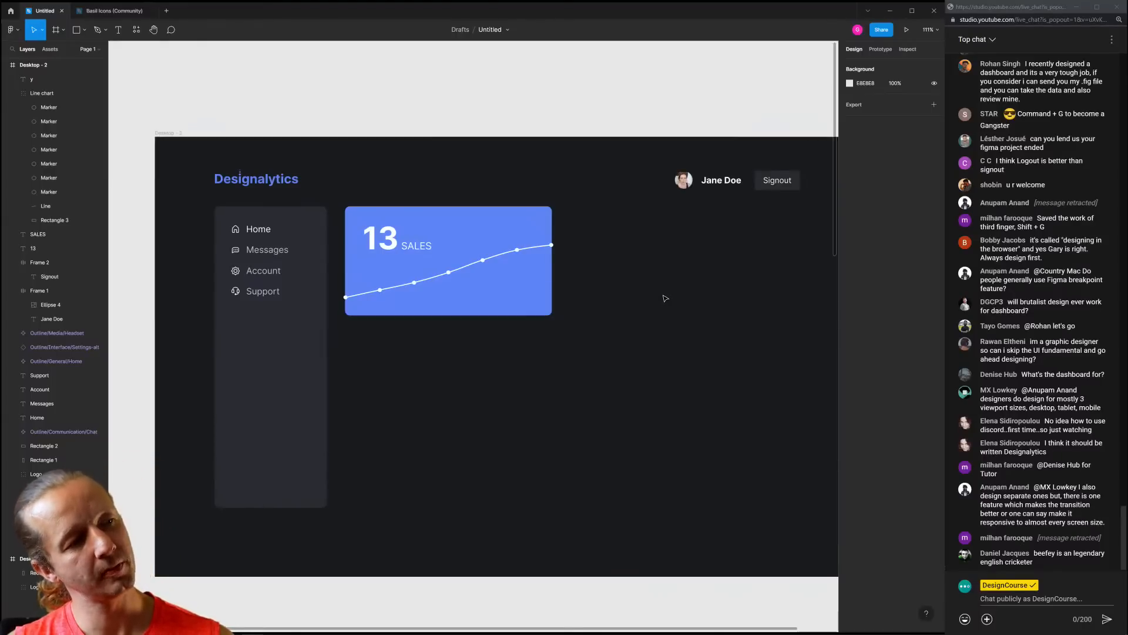
{"action": "left_click_drag", "start_coordinate": [667, 301], "coordinate": [603, 273]}
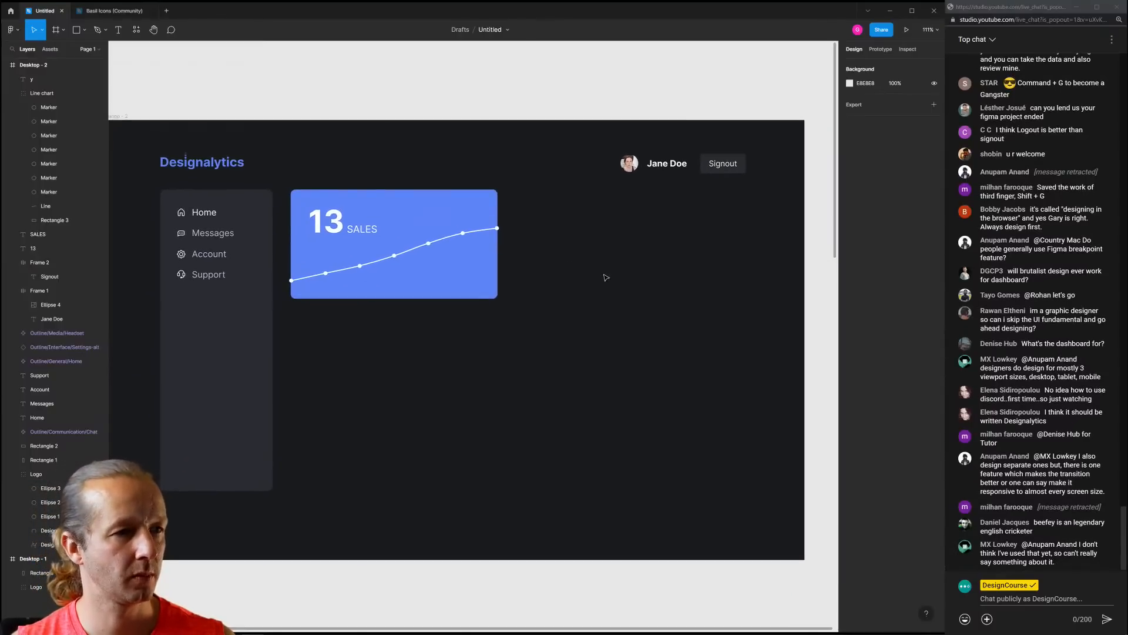
{"action": "left_click", "coordinate": [482, 274]}
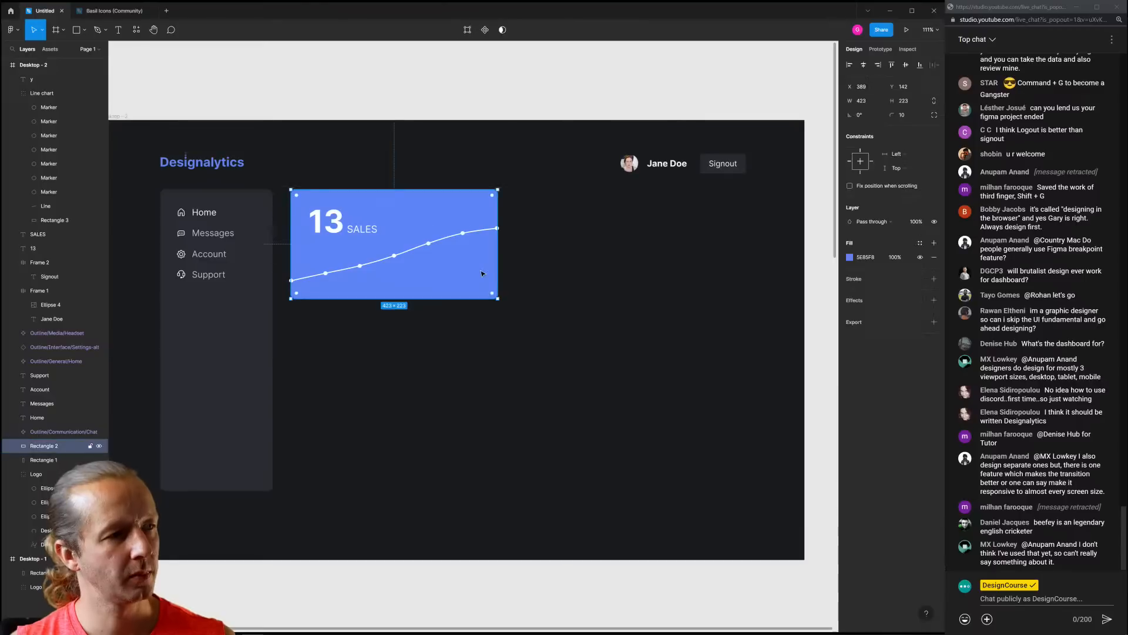
Narrow the blue sales card to 286 wide and shrink the Line chart to about 296×148 inside it
{"action": "left_click_drag", "start_coordinate": [499, 254], "coordinate": [431, 257]}
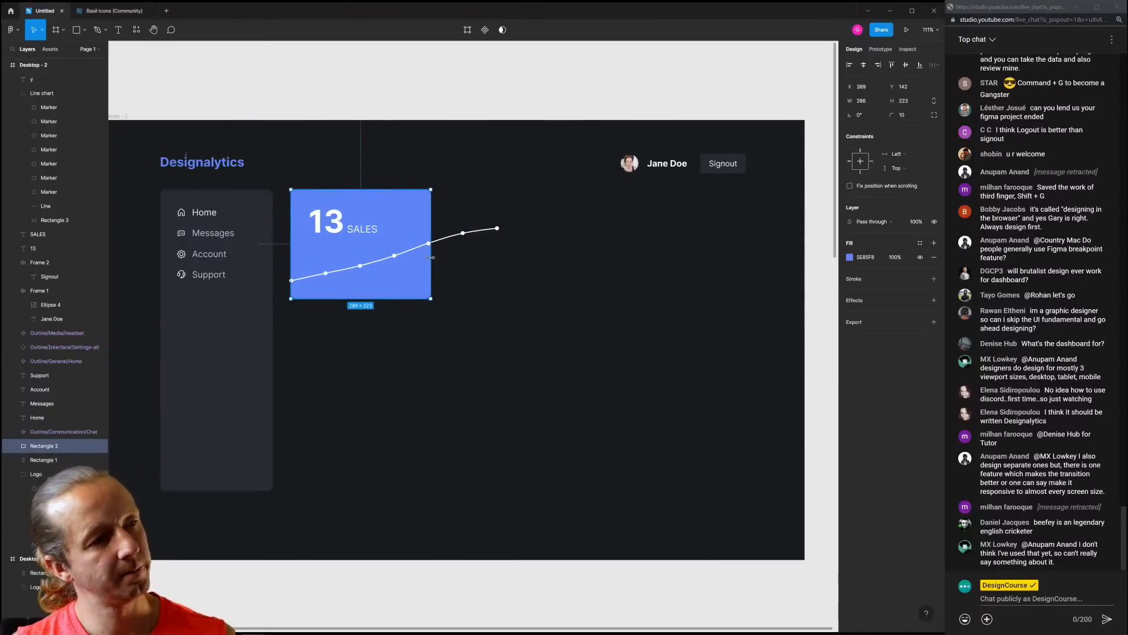
{"action": "left_click", "coordinate": [511, 275]}
{"action": "left_click", "coordinate": [497, 231]}
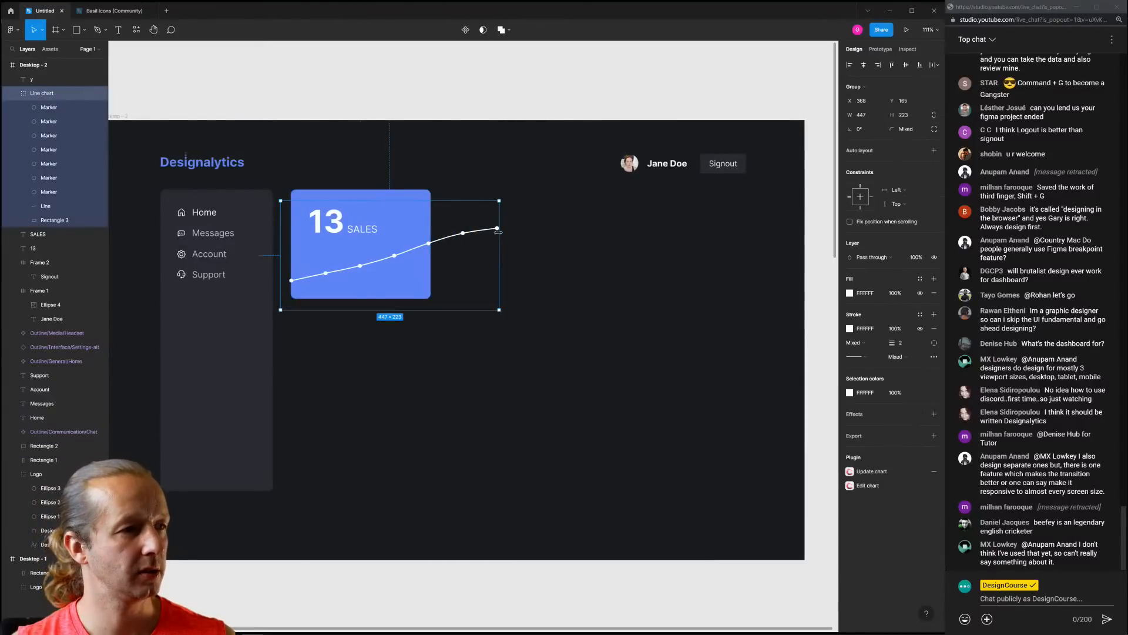
{"action": "left_click_drag", "start_coordinate": [499, 231], "coordinate": [458, 244]}
{"action": "key", "text": "ctrl+z"}
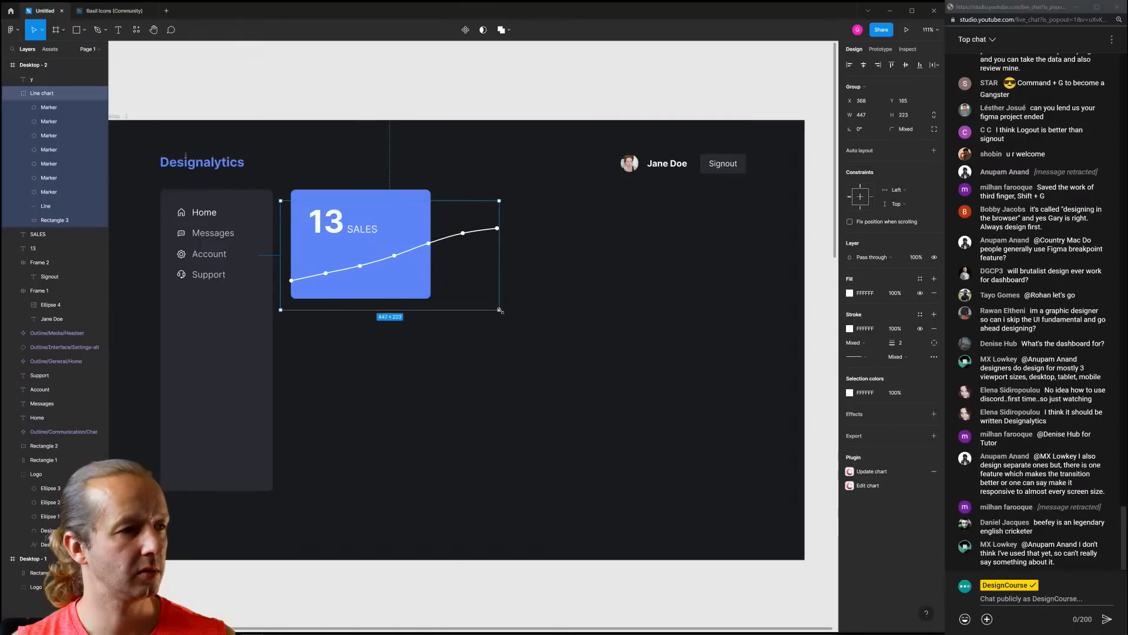
{"action": "left_click_drag", "start_coordinate": [500, 311], "coordinate": [423, 269]}
{"action": "left_click_drag", "start_coordinate": [399, 228], "coordinate": [405, 240]}
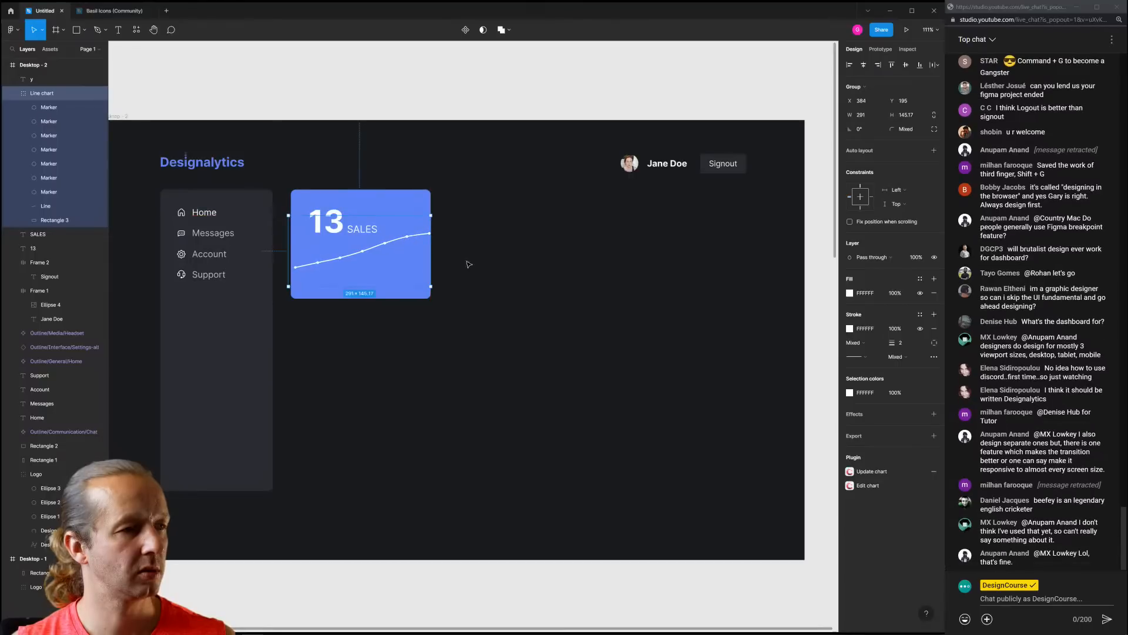
Stretch the line chart's ends and bottom-left corner out to the card edges
{"action": "left_click", "coordinate": [466, 271]}
{"action": "left_click", "coordinate": [317, 266]}
{"action": "left_click", "coordinate": [299, 270]}
{"action": "left_click_drag", "start_coordinate": [287, 287], "coordinate": [285, 289]}
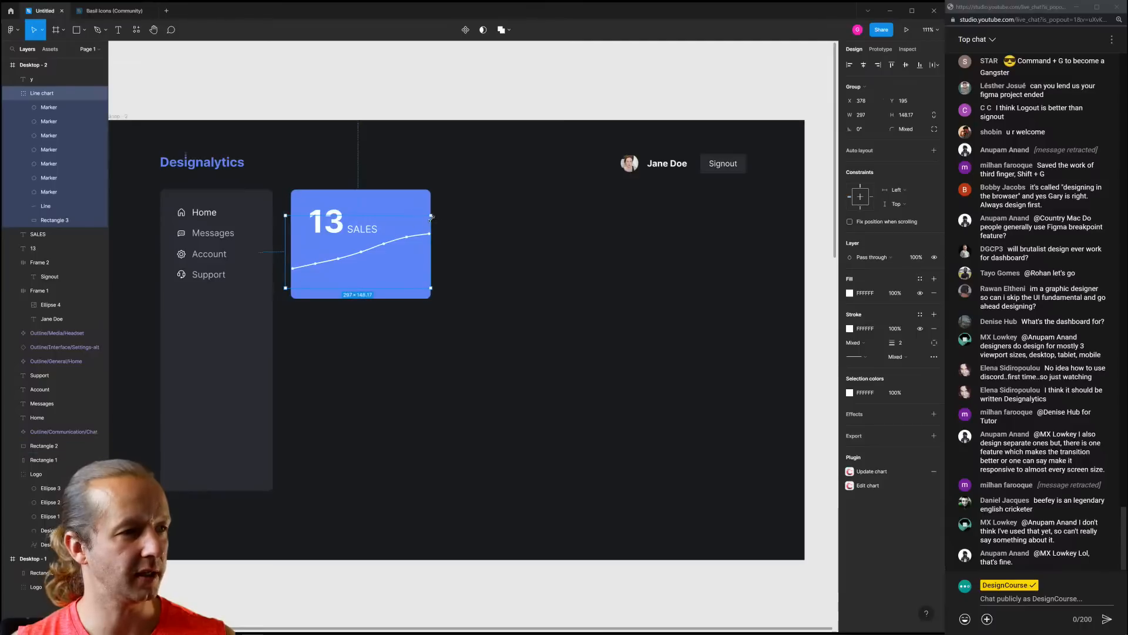
{"action": "left_click_drag", "start_coordinate": [430, 218], "coordinate": [441, 191]}
{"action": "scroll", "coordinate": [426, 231], "scroll_direction": "up", "scroll_amount": 3}
{"action": "scroll", "coordinate": [430, 237], "scroll_direction": "up", "scroll_amount": 2}
{"action": "scroll", "coordinate": [462, 303], "scroll_direction": "left", "scroll_amount": 5}
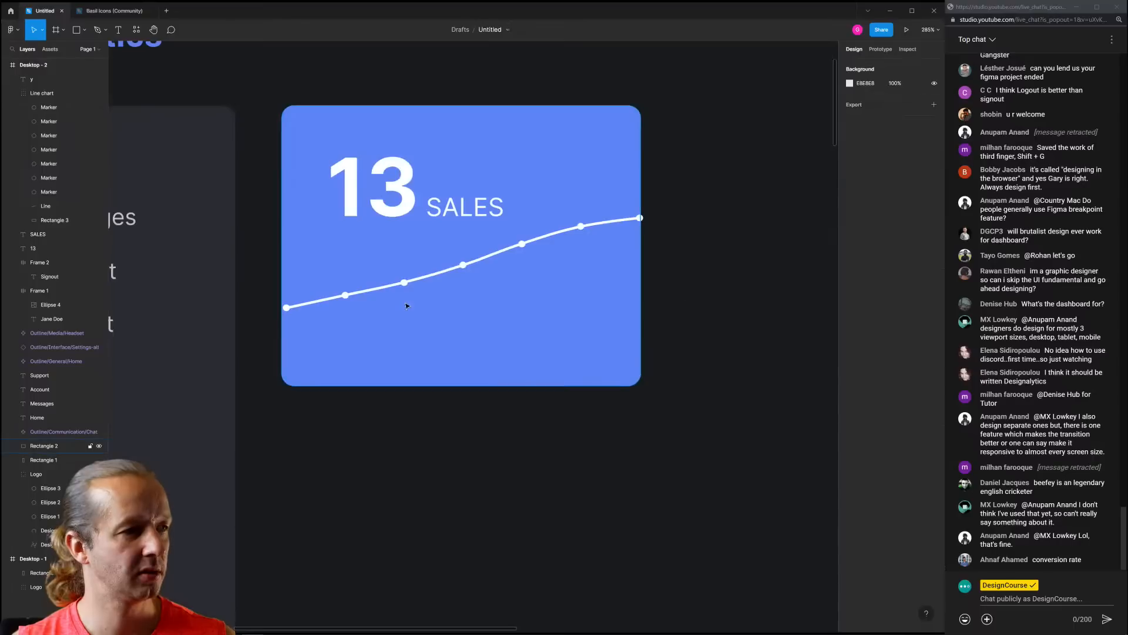
{"action": "left_click_drag", "start_coordinate": [264, 358], "coordinate": [262, 359]}
{"action": "left_click", "coordinate": [437, 404]}
Shorten the sales card to 194 tall and bring the whole dashboard into view
{"action": "left_click", "coordinate": [523, 347]}
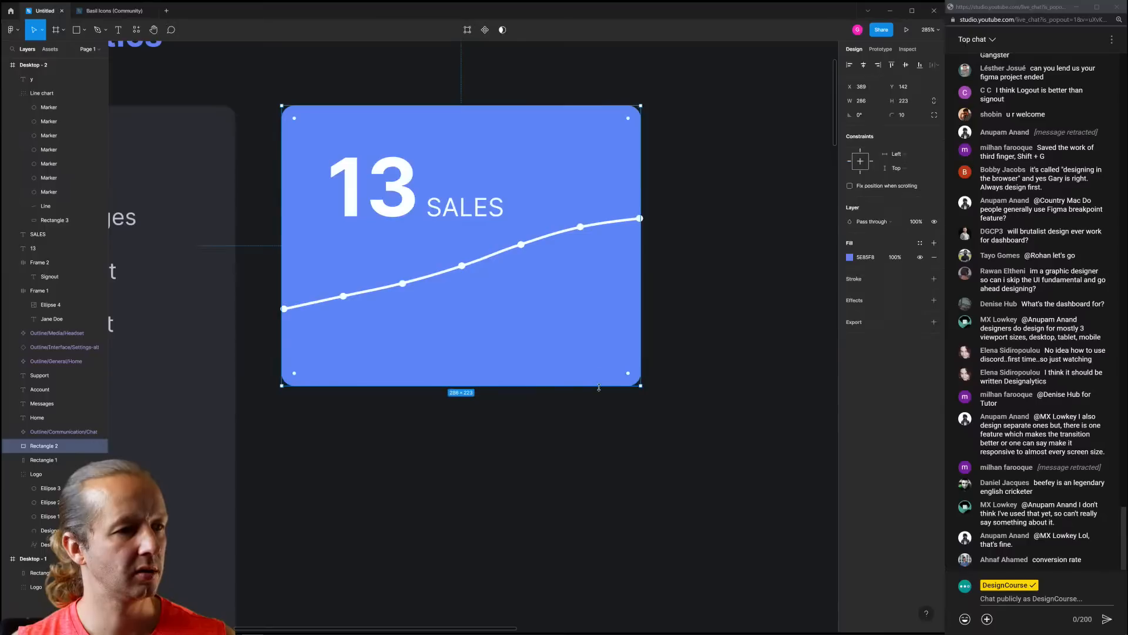
{"action": "left_click_drag", "start_coordinate": [599, 388], "coordinate": [597, 350]}
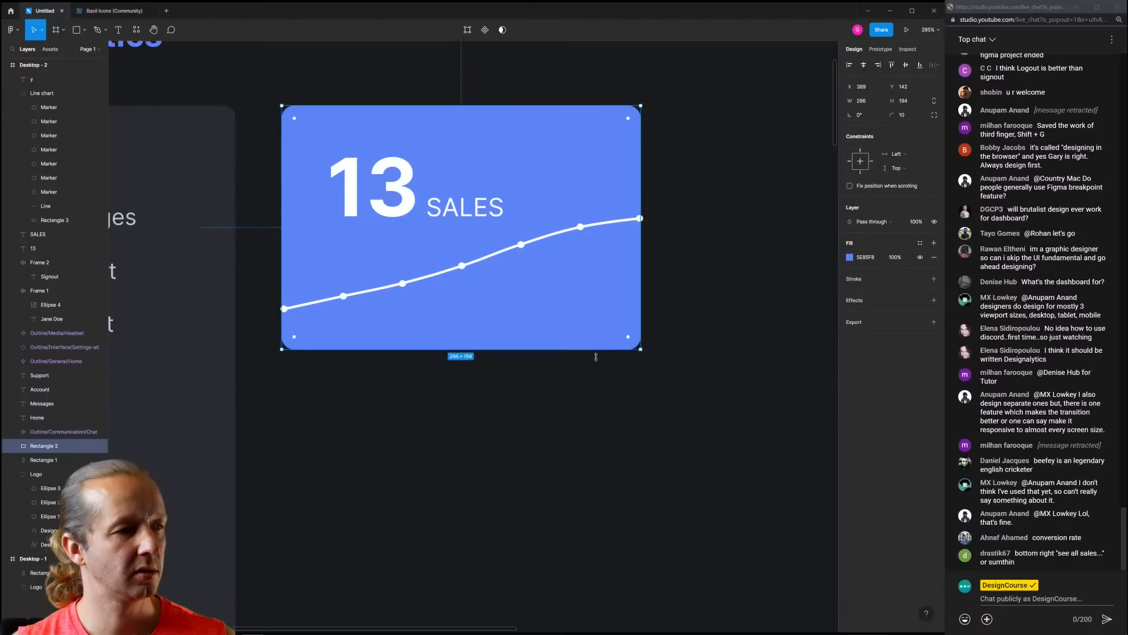
{"action": "left_click", "coordinate": [589, 408]}
{"action": "scroll", "coordinate": [657, 412], "scroll_direction": "down", "scroll_amount": 5}
{"action": "left_click_drag", "start_coordinate": [666, 418], "coordinate": [442, 343]}
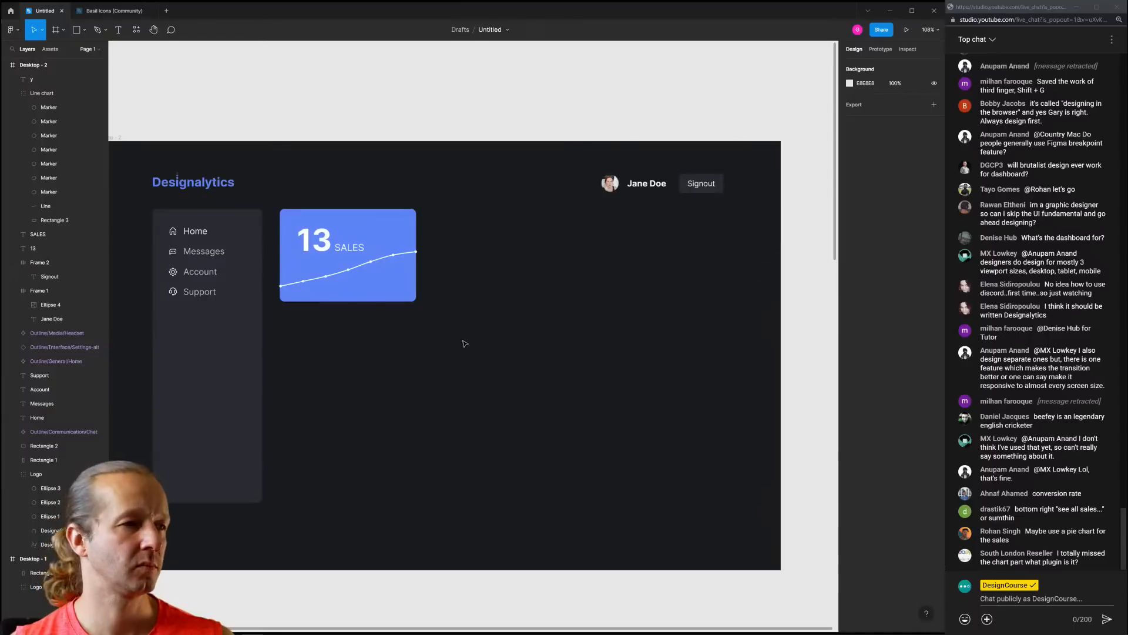
{"action": "left_click_drag", "start_coordinate": [475, 352], "coordinate": [285, 203]}
{"action": "left_click", "coordinate": [305, 195]}
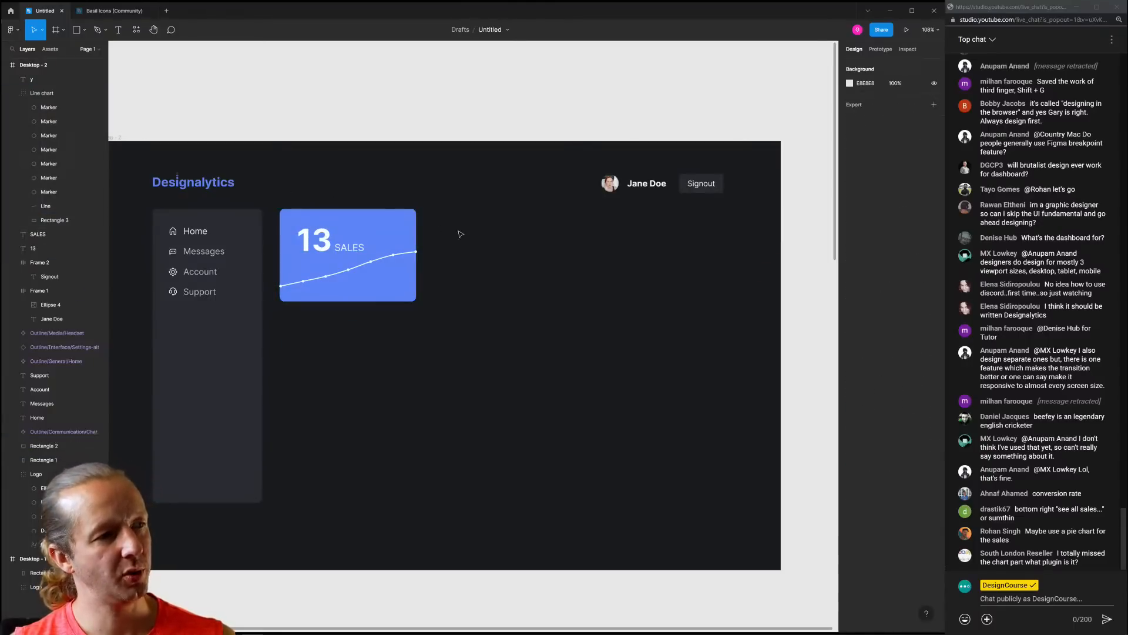
Duplicate the sales card to the right and recolour its background to the sidebar's dark colour
{"action": "left_click_drag", "start_coordinate": [459, 344], "coordinate": [285, 202]}
{"action": "left_click_drag", "start_coordinate": [372, 254], "coordinate": [491, 246], "text": "alt"}
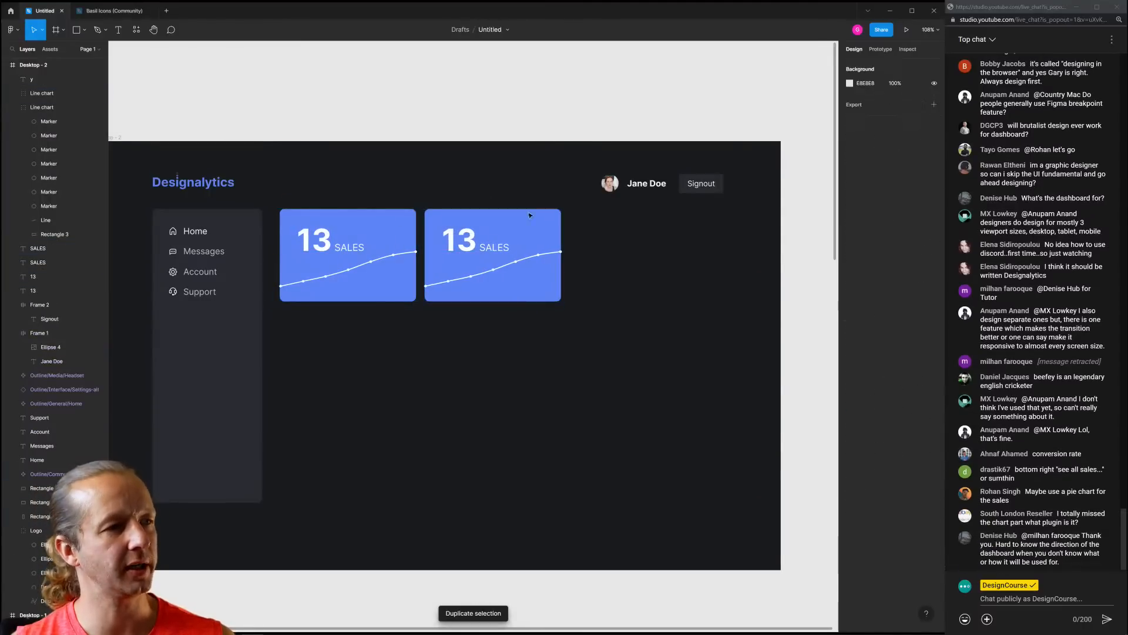
{"action": "left_click", "coordinate": [530, 230]}
{"action": "key", "text": "i"}
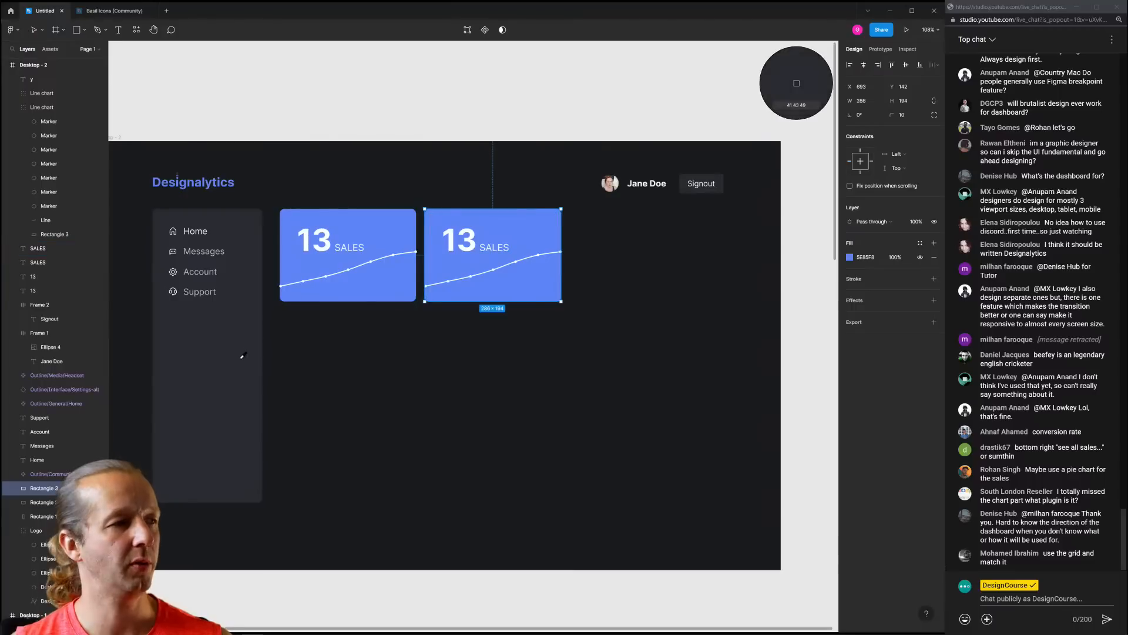
{"action": "left_click", "coordinate": [242, 356]}
{"action": "left_click", "coordinate": [480, 393]}
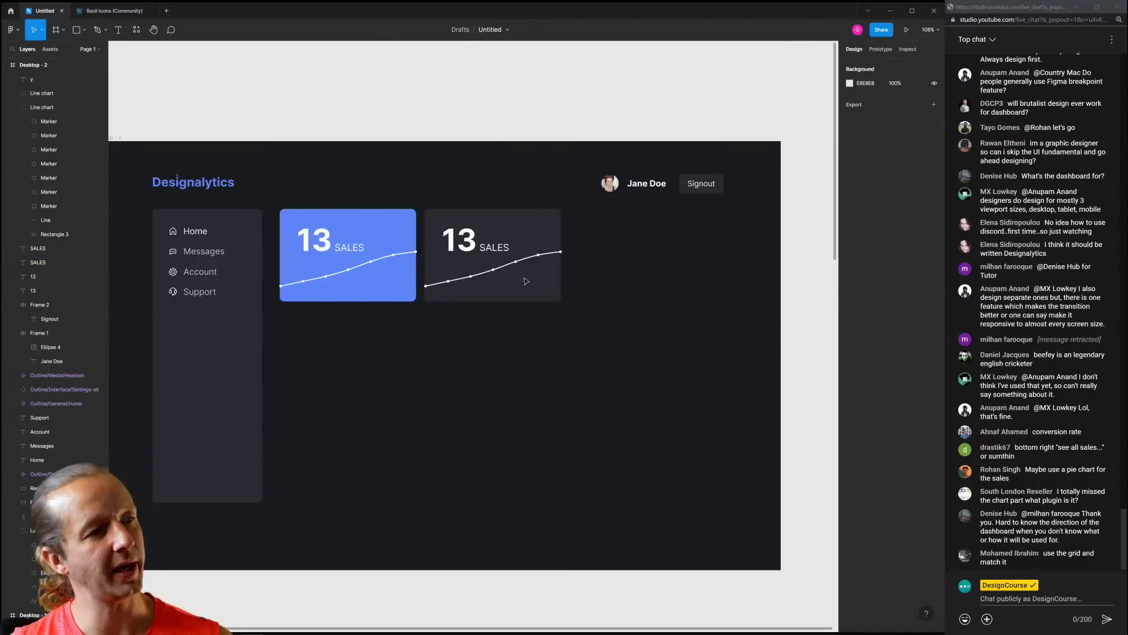
Delete the copy's background rectangle and line chart
{"action": "left_click", "coordinate": [544, 232]}
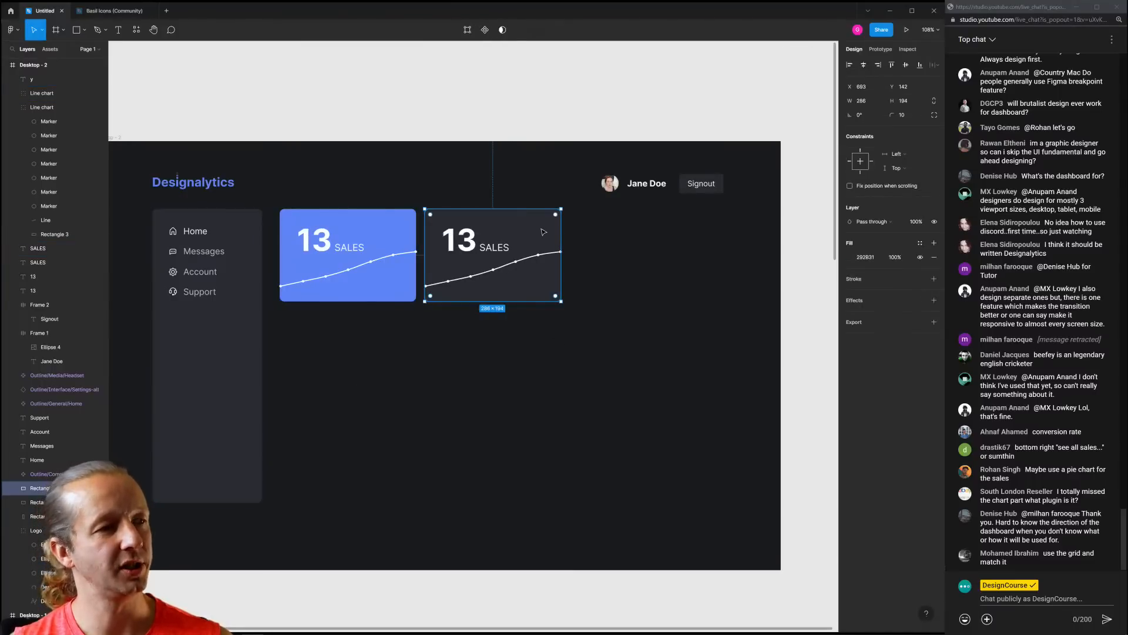
{"action": "key", "text": "Delete"}
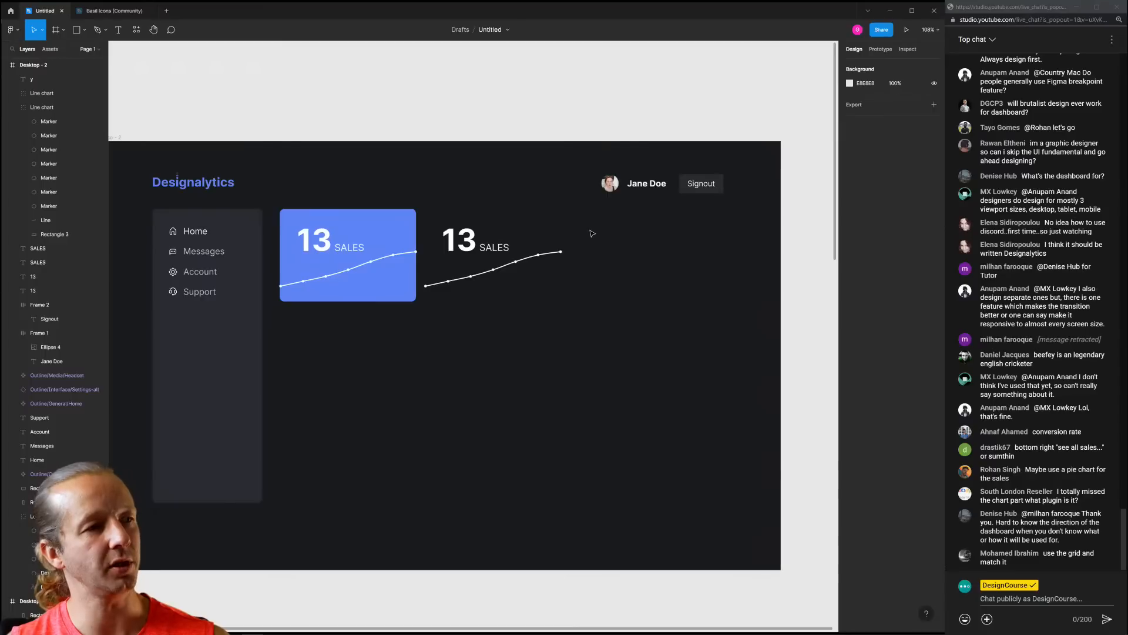
{"action": "left_click", "coordinate": [526, 260]}
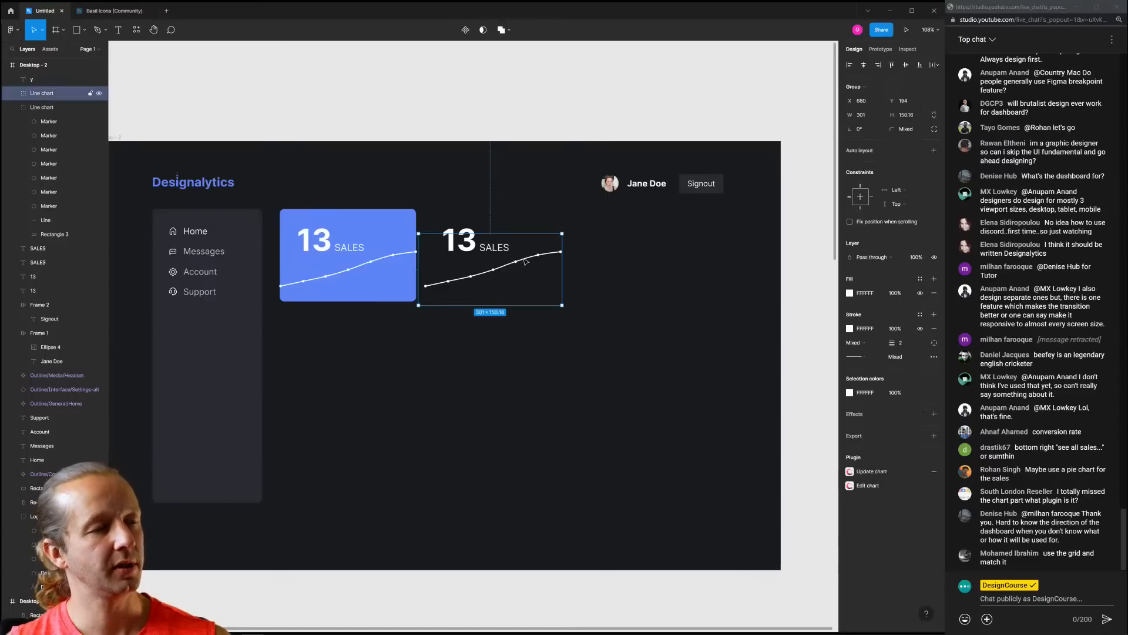
{"action": "key", "text": "Delete"}
Change the copied number from 13 to 18 and shift its SALES label right
{"action": "left_click", "coordinate": [470, 246]}
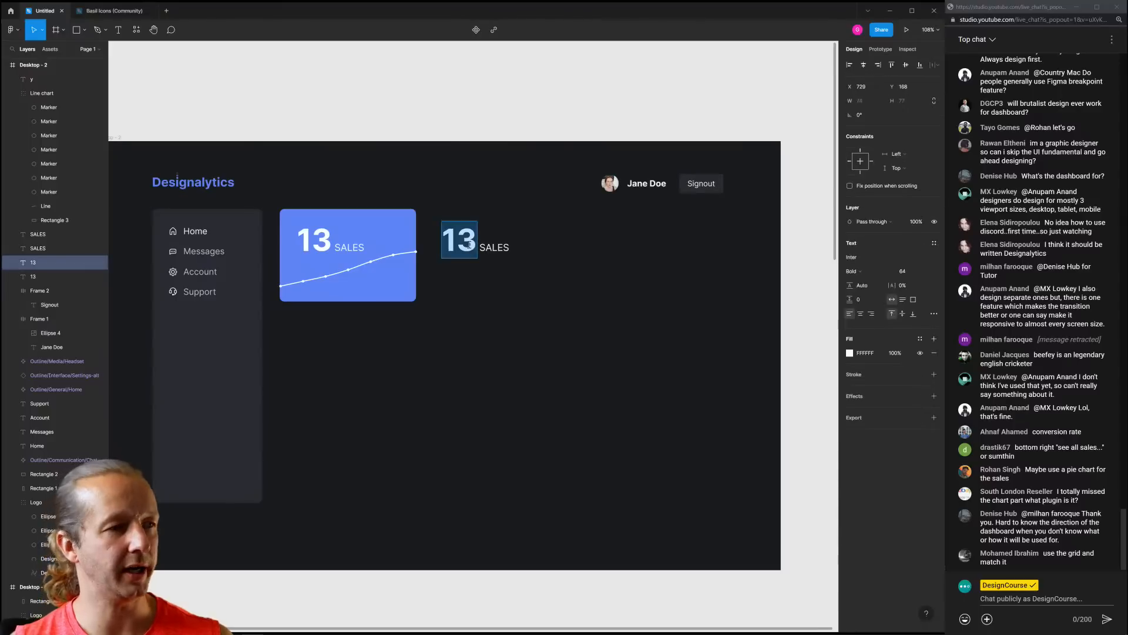
{"action": "type", "text": "1"}
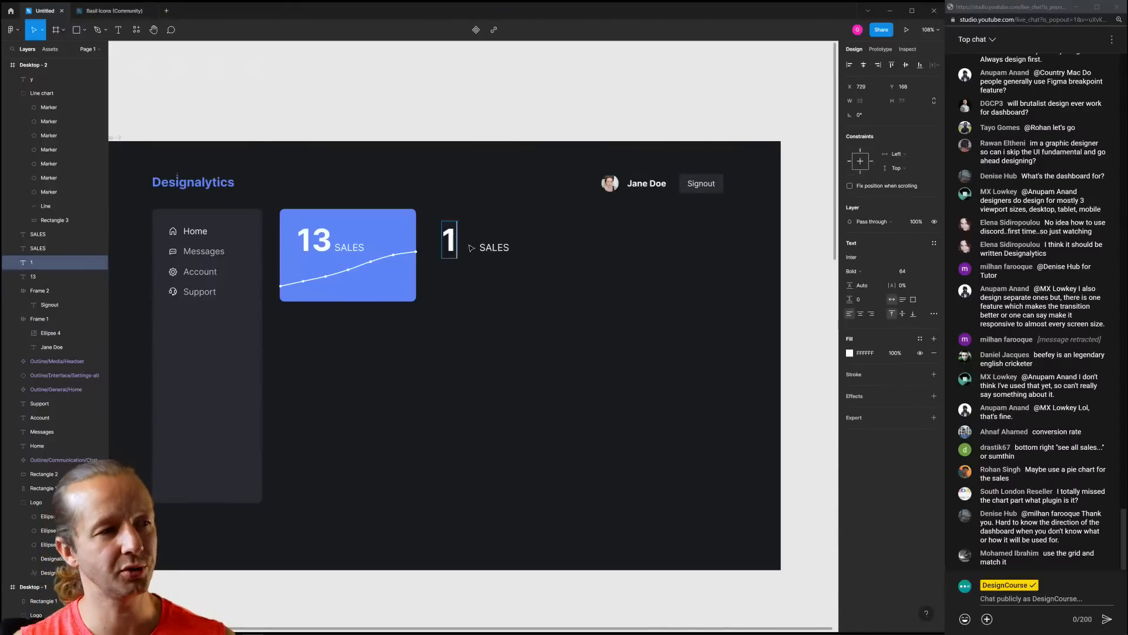
{"action": "type", "text": "8%"}
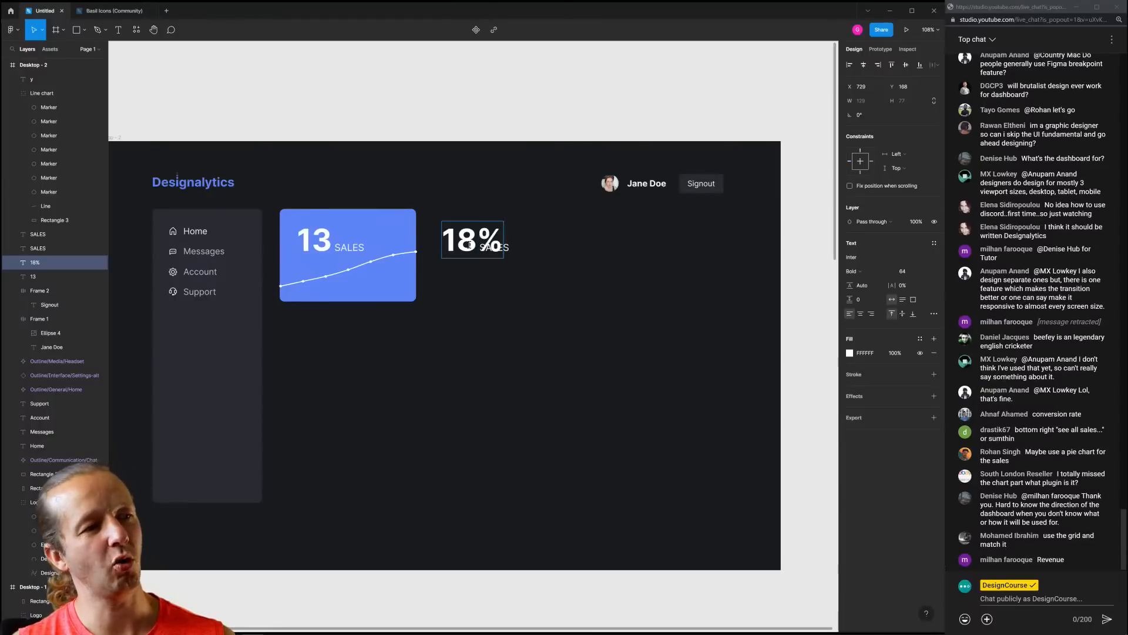
{"action": "key", "text": "BackSpace"}
{"action": "key", "text": "Escape"}
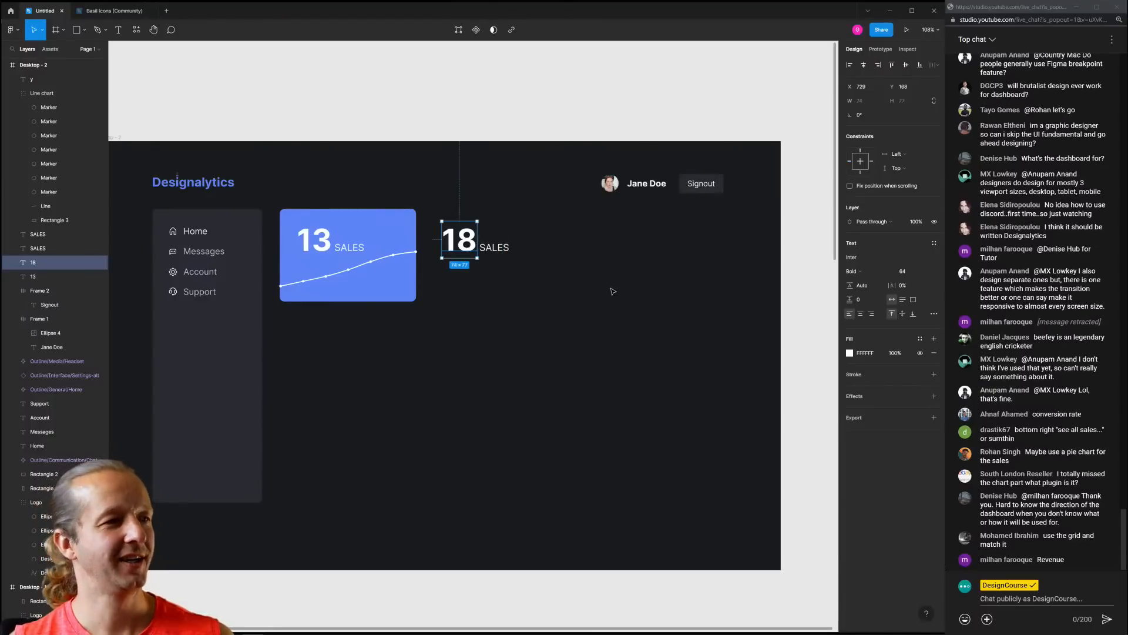
{"action": "left_click_drag", "start_coordinate": [496, 253], "coordinate": [517, 251]}
{"action": "left_click", "coordinate": [505, 274]}
{"action": "scroll", "coordinate": [476, 243], "scroll_direction": "up", "scroll_amount": 5}
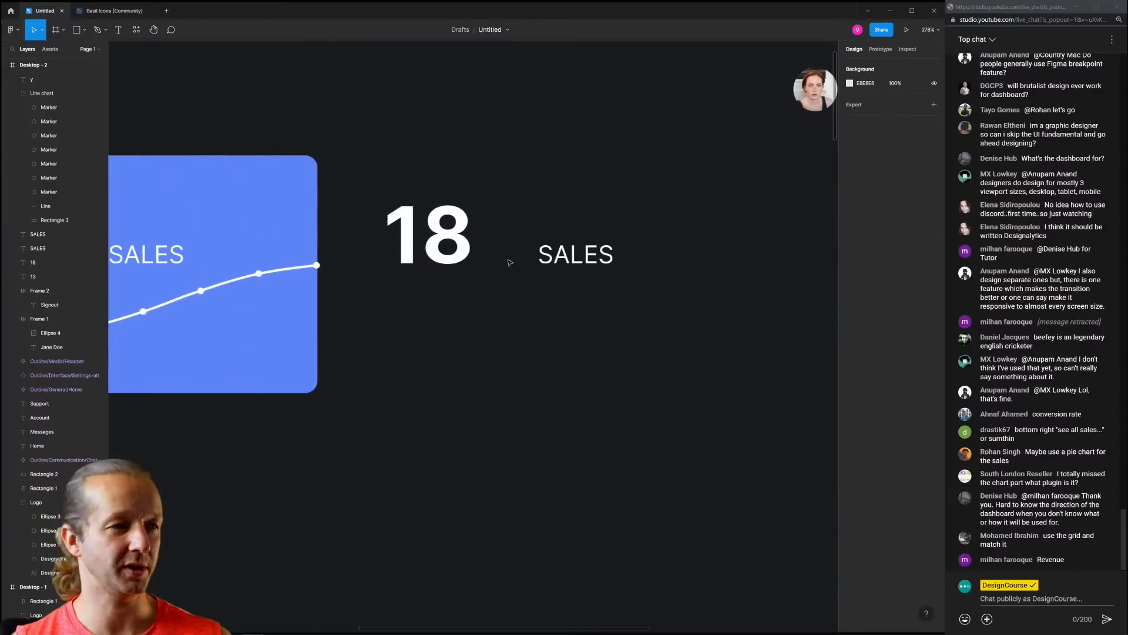
Rename the label to '% CONVERSION' and place it next to the 18
{"action": "left_click", "coordinate": [544, 257]}
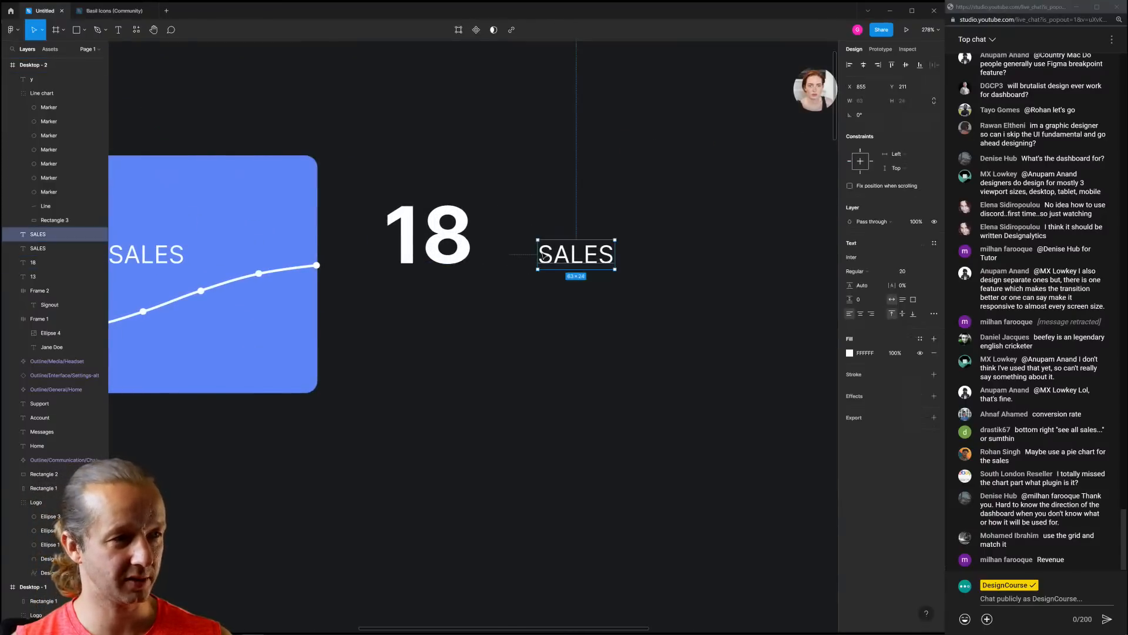
{"action": "double_click", "coordinate": [555, 259]}
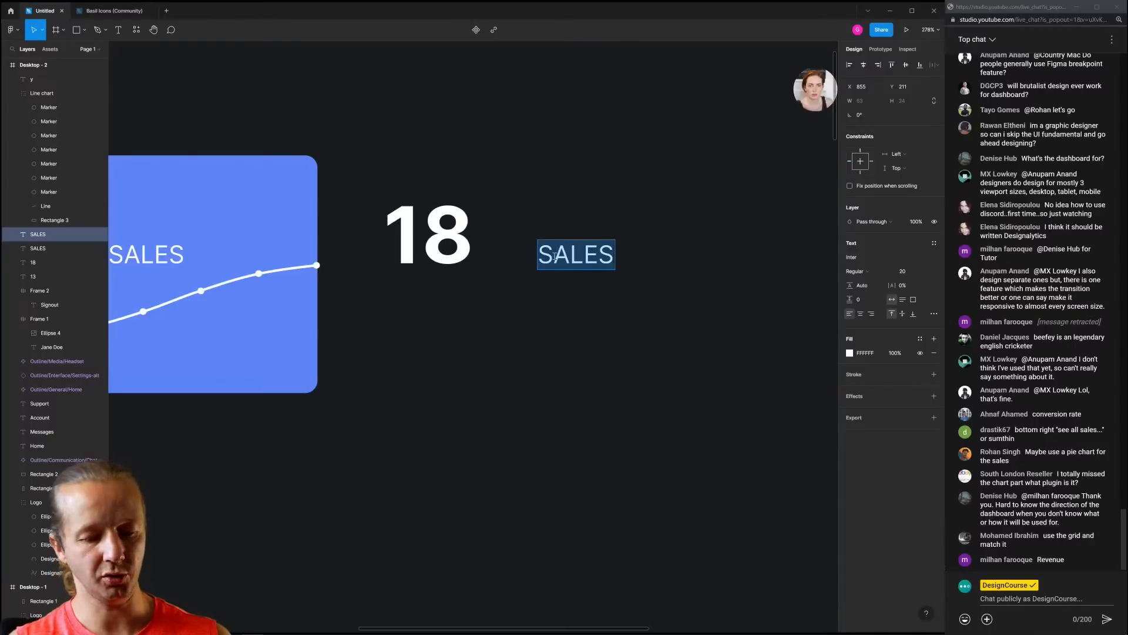
{"action": "type", "text": "% CONVERSAT"}
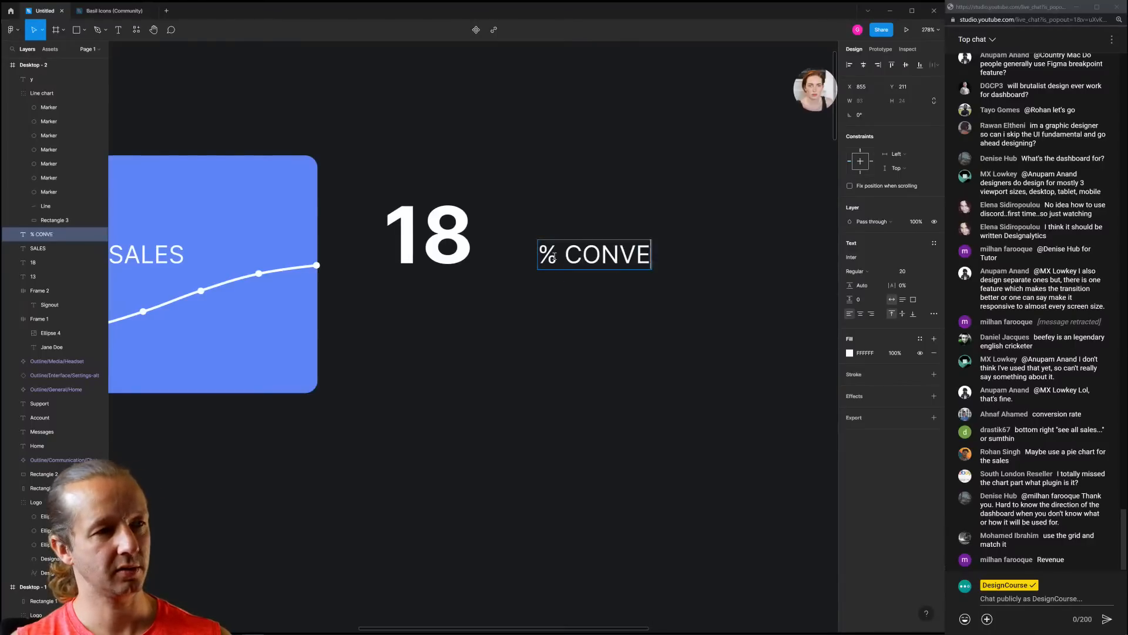
{"action": "key", "text": "BackSpace"}
{"action": "key", "text": "BackSpace"}
{"action": "type", "text": "ION"}
{"action": "key", "text": "Escape"}
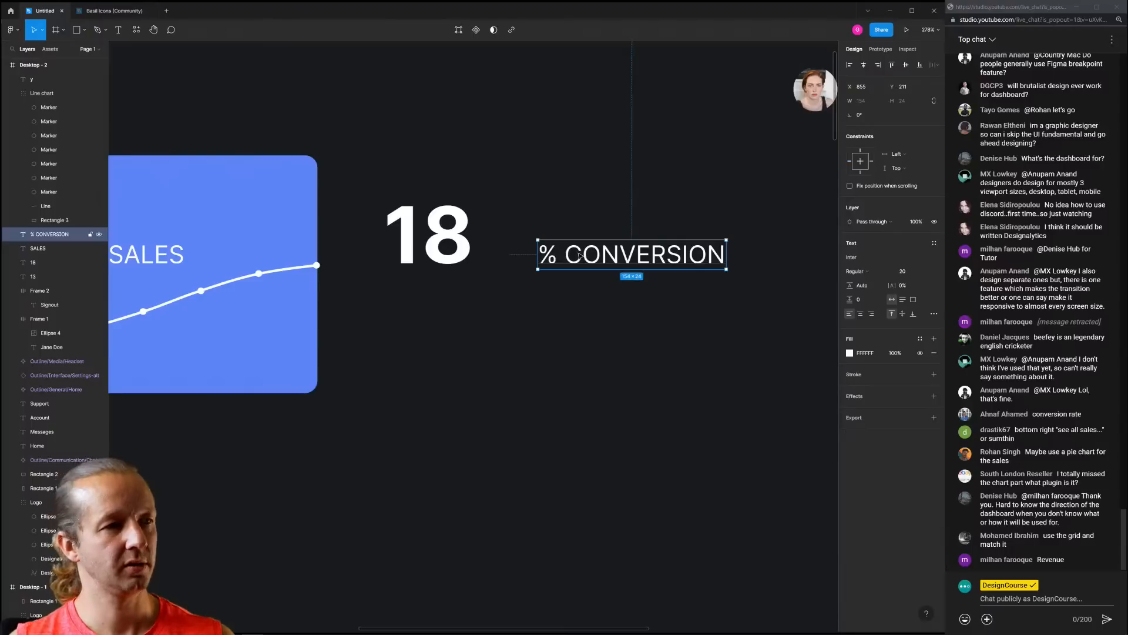
{"action": "left_click_drag", "start_coordinate": [589, 254], "coordinate": [534, 253]}
{"action": "left_click", "coordinate": [580, 200]}
{"action": "scroll", "coordinate": [581, 199], "scroll_direction": "down", "scroll_amount": 5}
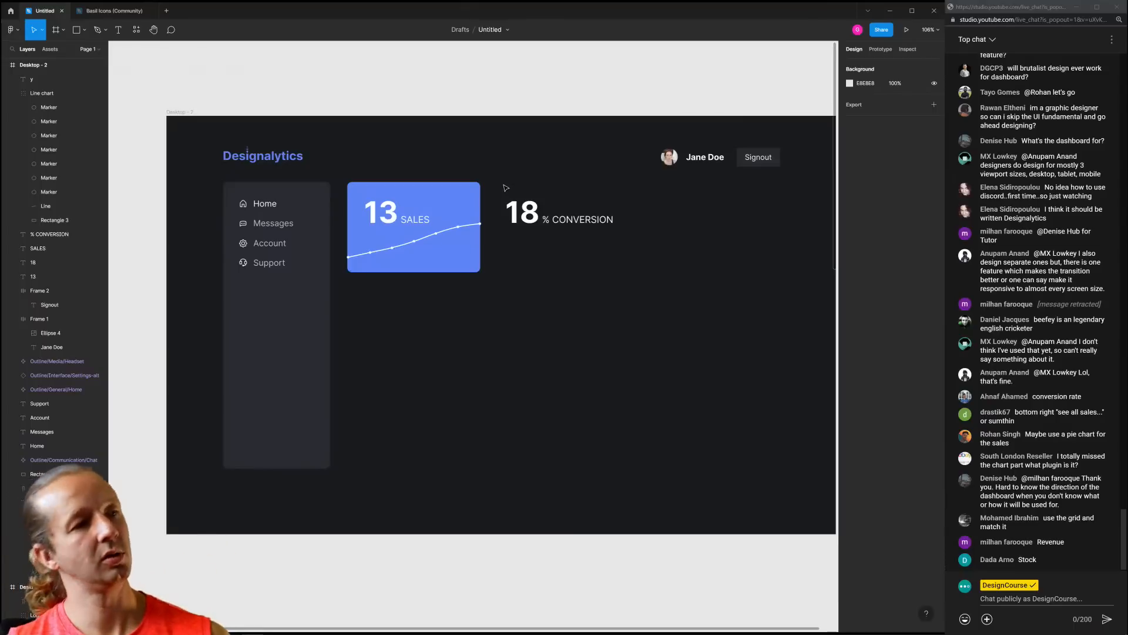
Set the 18 to font size 36 and align '% CONVERSION' snugly beside it
{"action": "left_click", "coordinate": [514, 209]}
{"action": "left_click", "coordinate": [908, 271]}
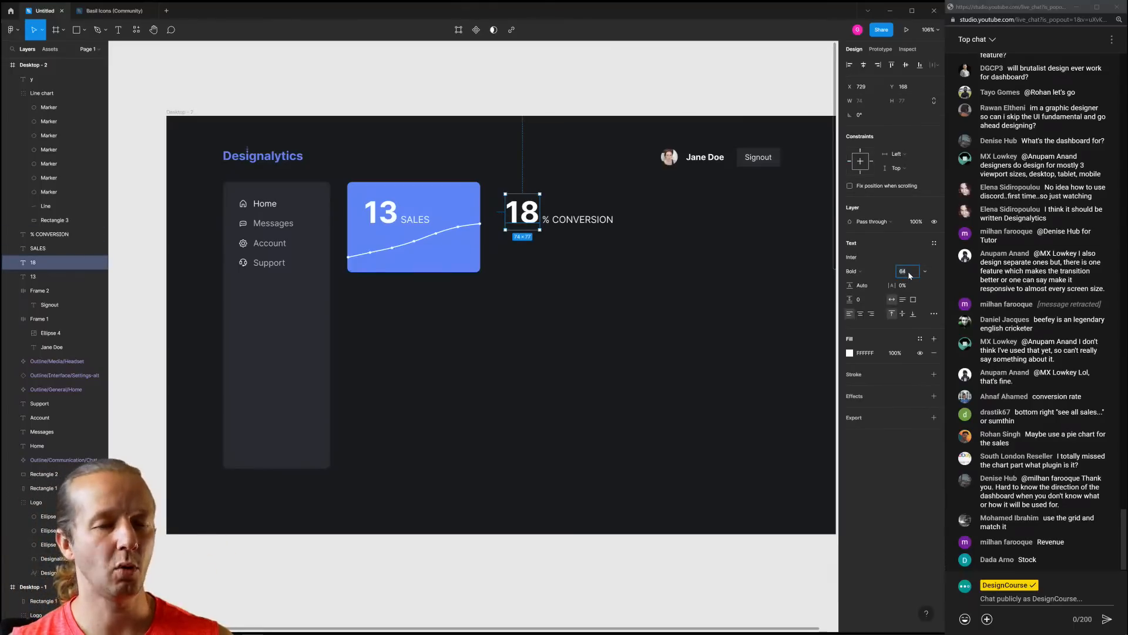
{"action": "type", "text": "36"}
{"action": "key", "text": "Return"}
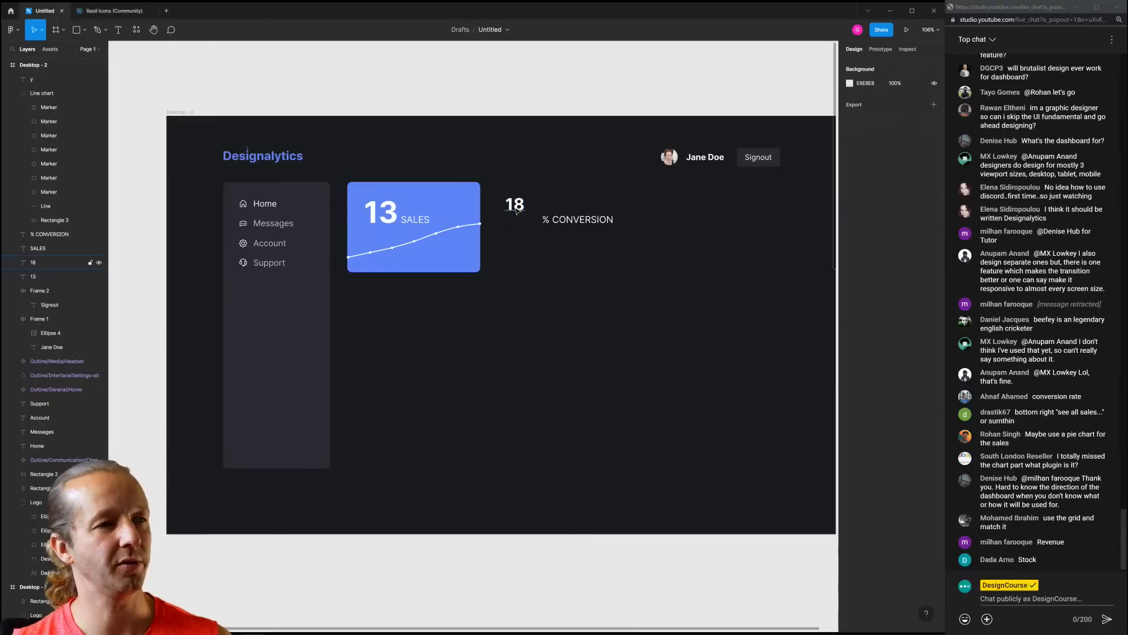
{"action": "left_click_drag", "start_coordinate": [515, 204], "coordinate": [516, 219]}
{"action": "left_click_drag", "start_coordinate": [592, 224], "coordinate": [579, 224]}
{"action": "left_click", "coordinate": [567, 252]}
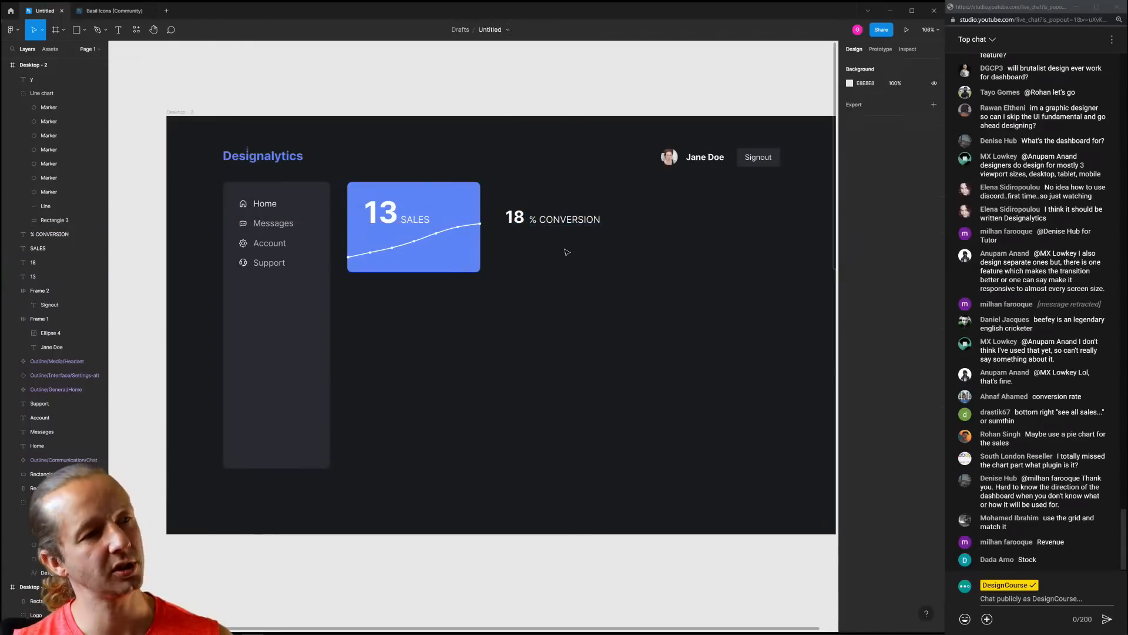
{"action": "left_click", "coordinate": [550, 217]}
{"action": "left_click_drag", "start_coordinate": [563, 224], "coordinate": [570, 224]}
{"action": "left_click", "coordinate": [564, 237]}
{"action": "left_click", "coordinate": [575, 199]}
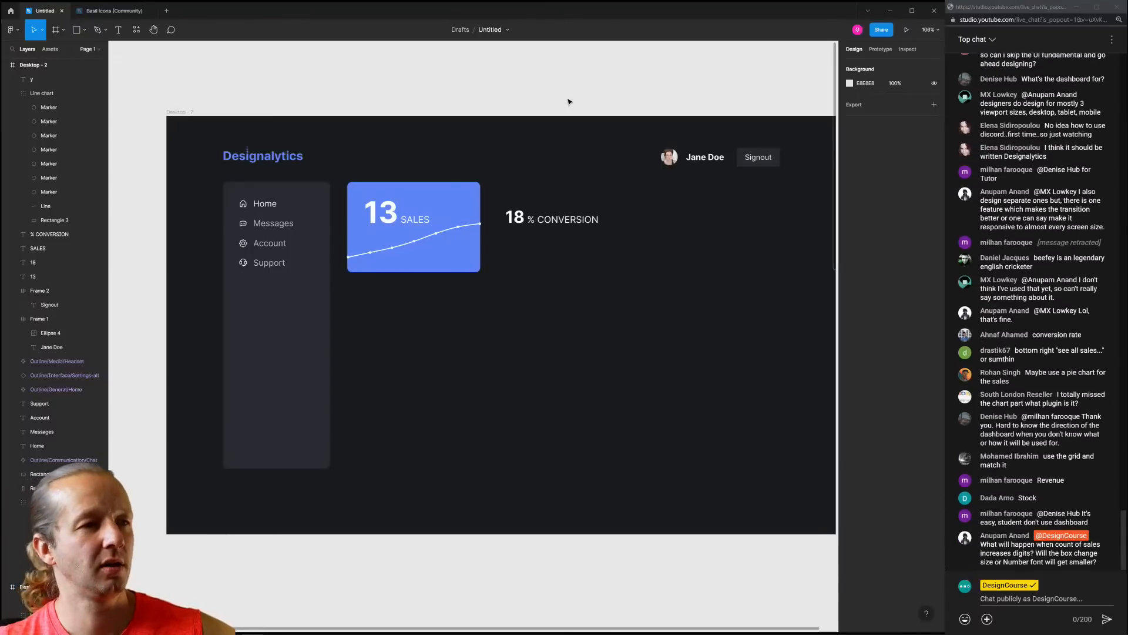
Duplicate the blue sales card and place the copy below the conversion stat
{"action": "left_click", "coordinate": [444, 262]}
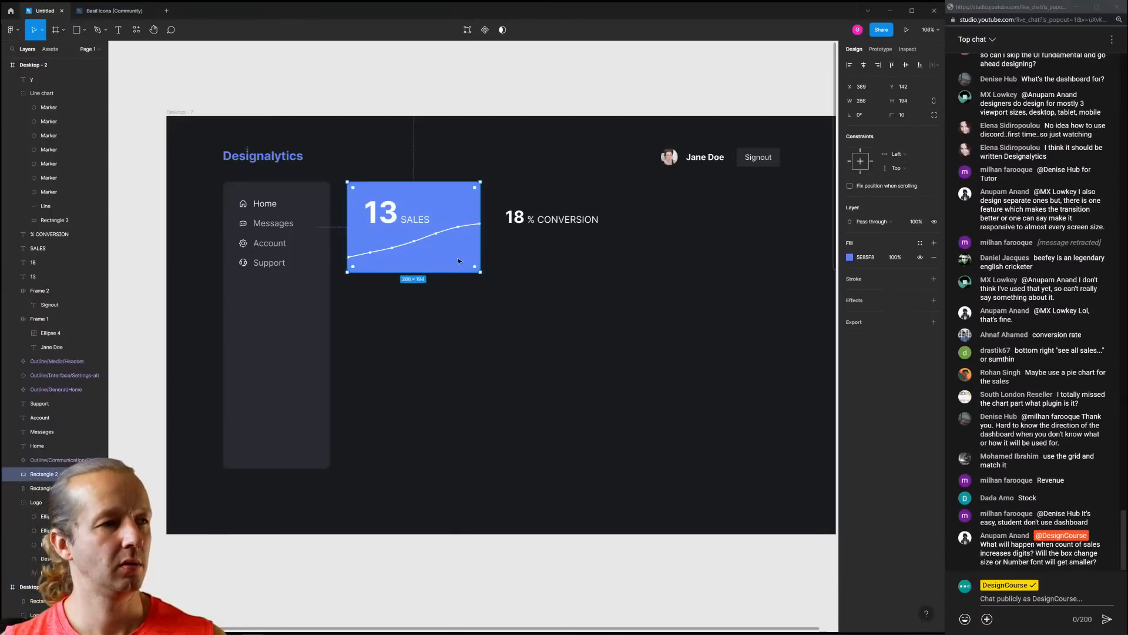
{"action": "key", "text": "ctrl+d"}
{"action": "left_click_drag", "start_coordinate": [459, 261], "coordinate": [608, 329]}
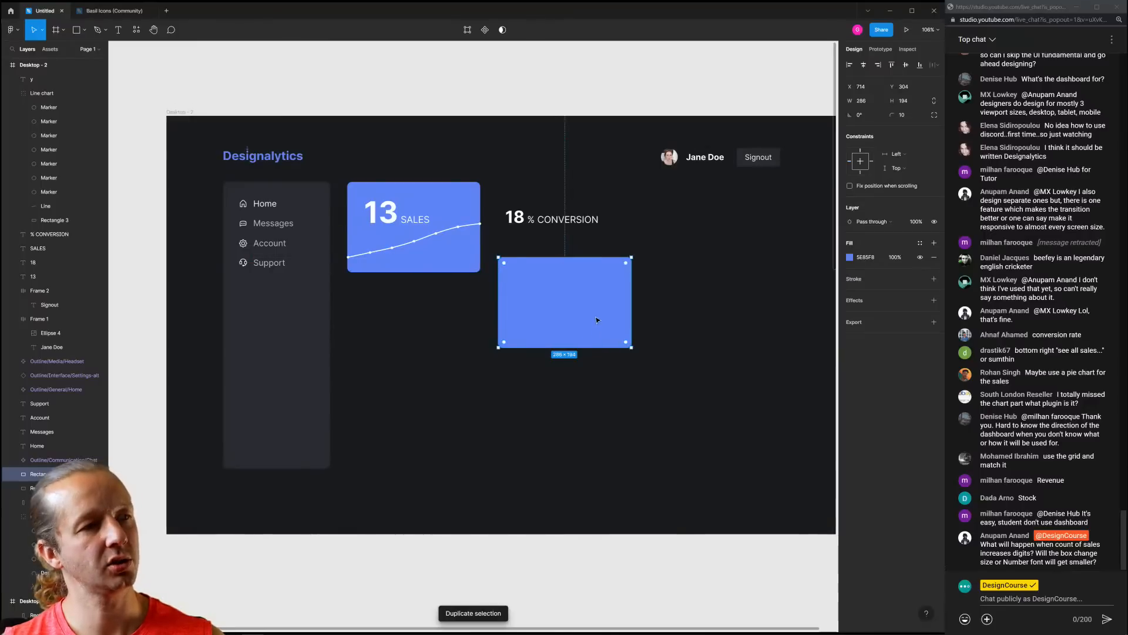
{"action": "right_click", "coordinate": [597, 319]}
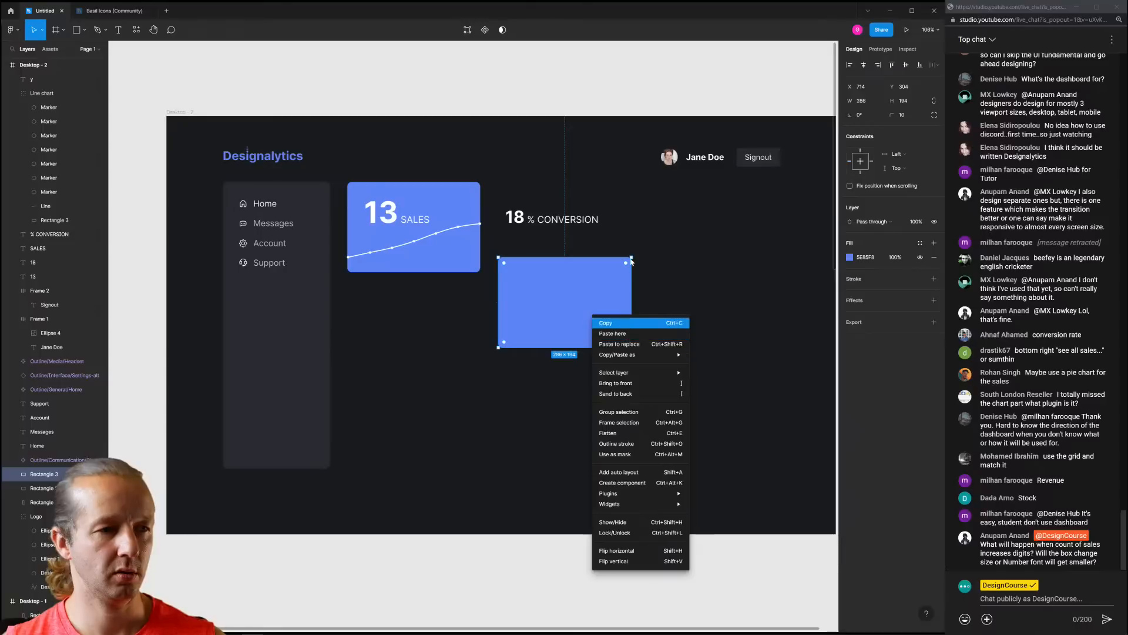
{"action": "key", "text": "Escape"}
Launch the Chart plugin, then open its My account page
{"action": "right_click", "coordinate": [605, 91]}
{"action": "mouse_move", "coordinate": [646, 163]}
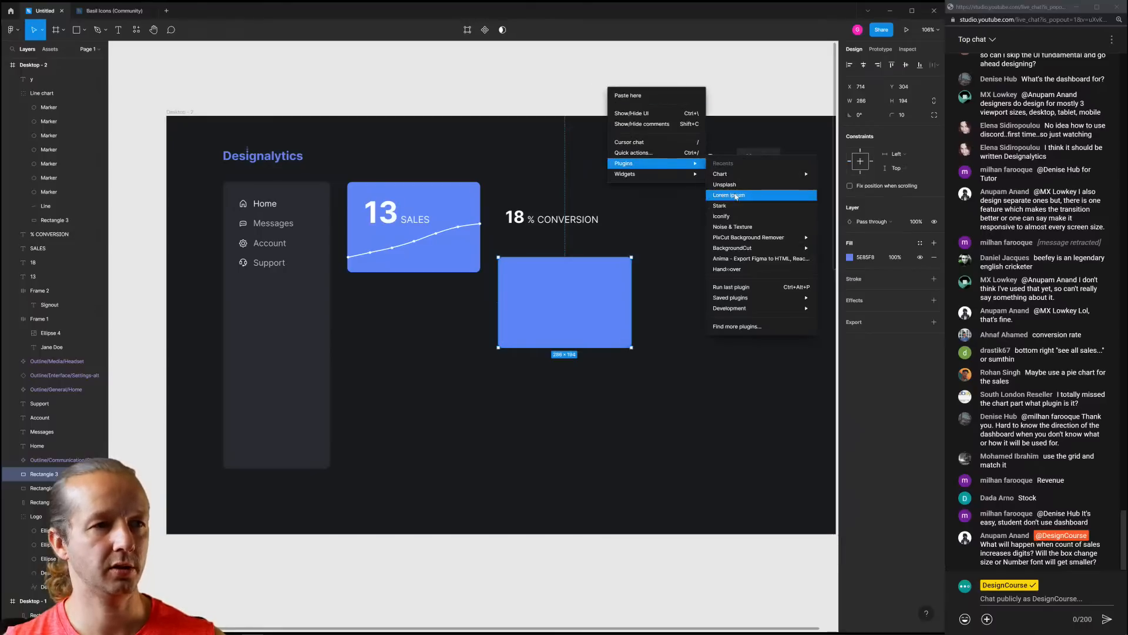
{"action": "mouse_move", "coordinate": [739, 180]}
{"action": "left_click", "coordinate": [832, 174]}
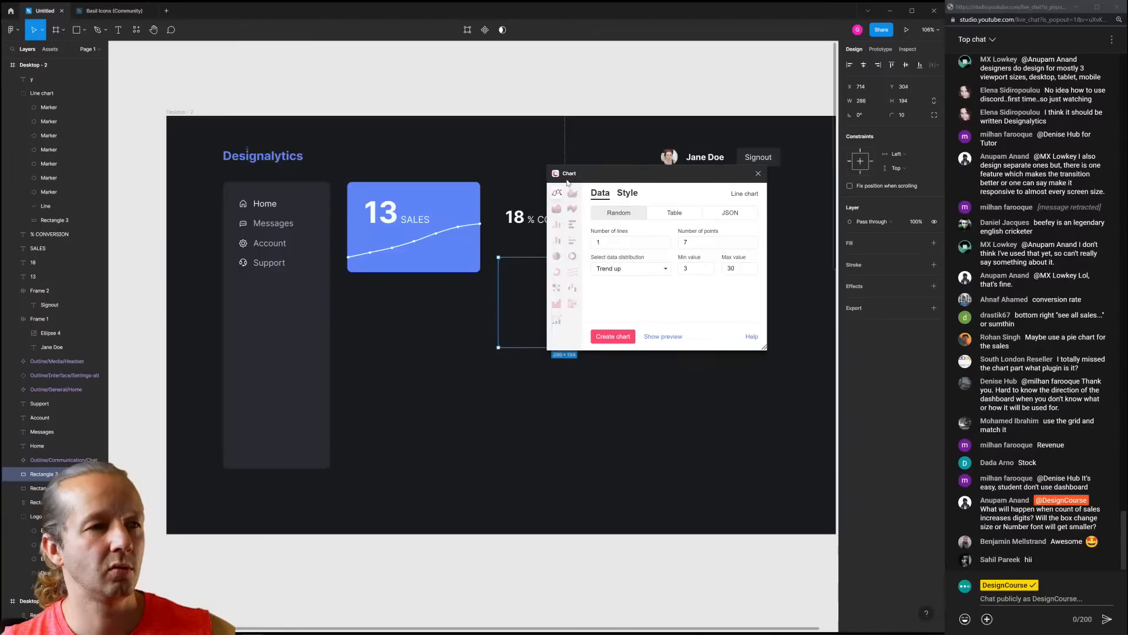
{"action": "right_click", "coordinate": [596, 92]}
{"action": "mouse_move", "coordinate": [640, 155]}
{"action": "mouse_move", "coordinate": [726, 167]}
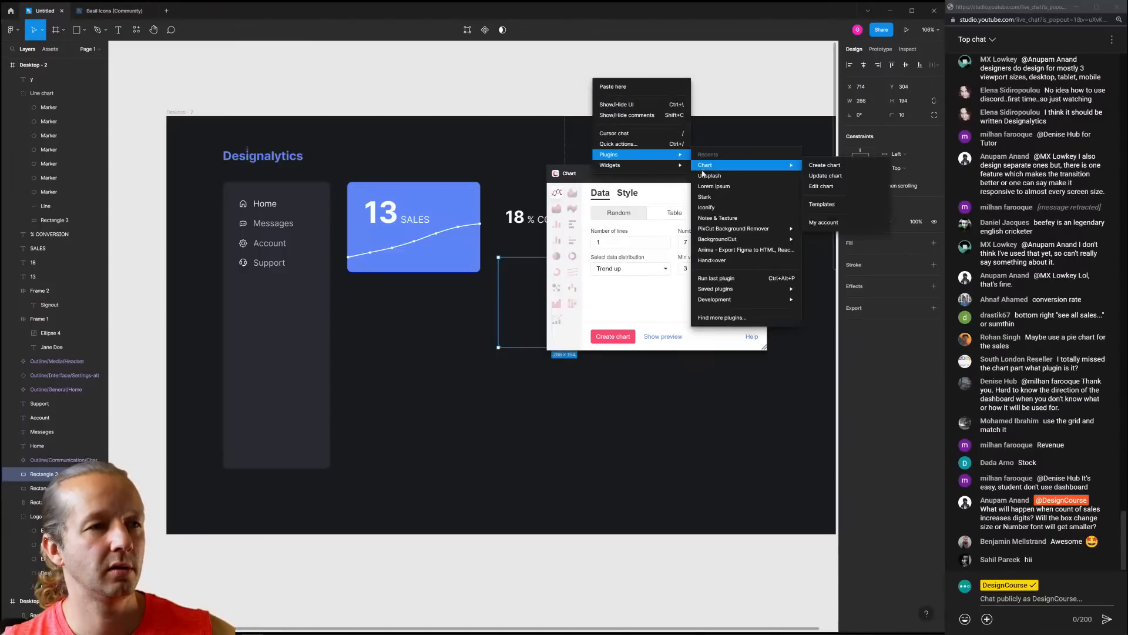
{"action": "left_click", "coordinate": [823, 221]}
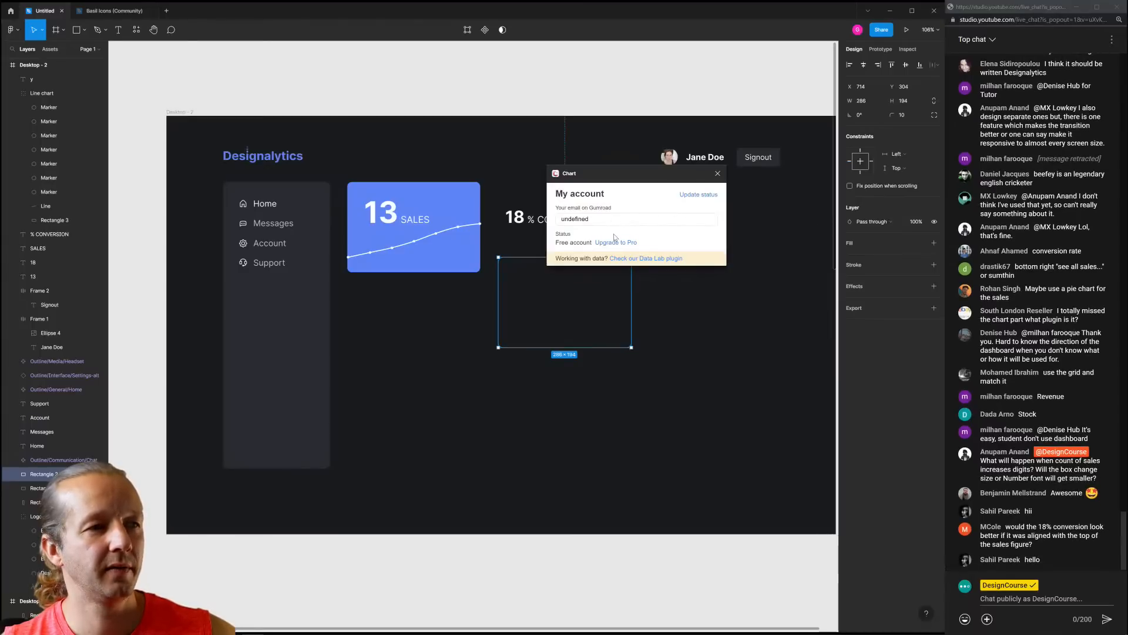
Start the yearly US$20 Chart PRO checkout on Gumroad with PayPal, then return to Figma
{"action": "left_click", "coordinate": [617, 244]}
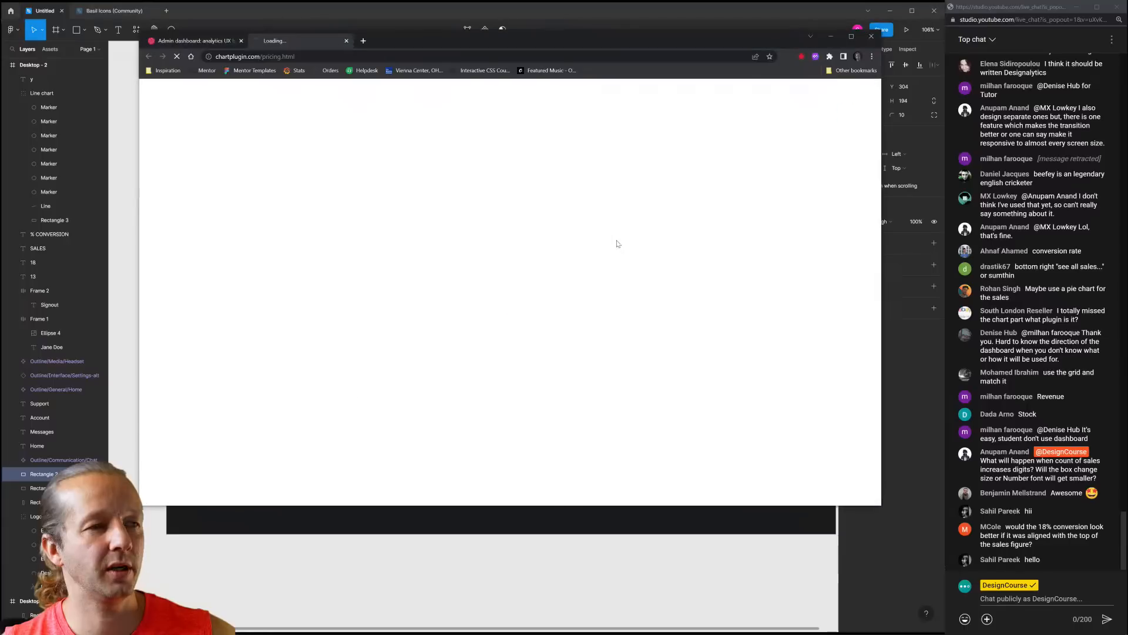
{"action": "left_click_drag", "start_coordinate": [528, 69], "coordinate": [537, 68]}
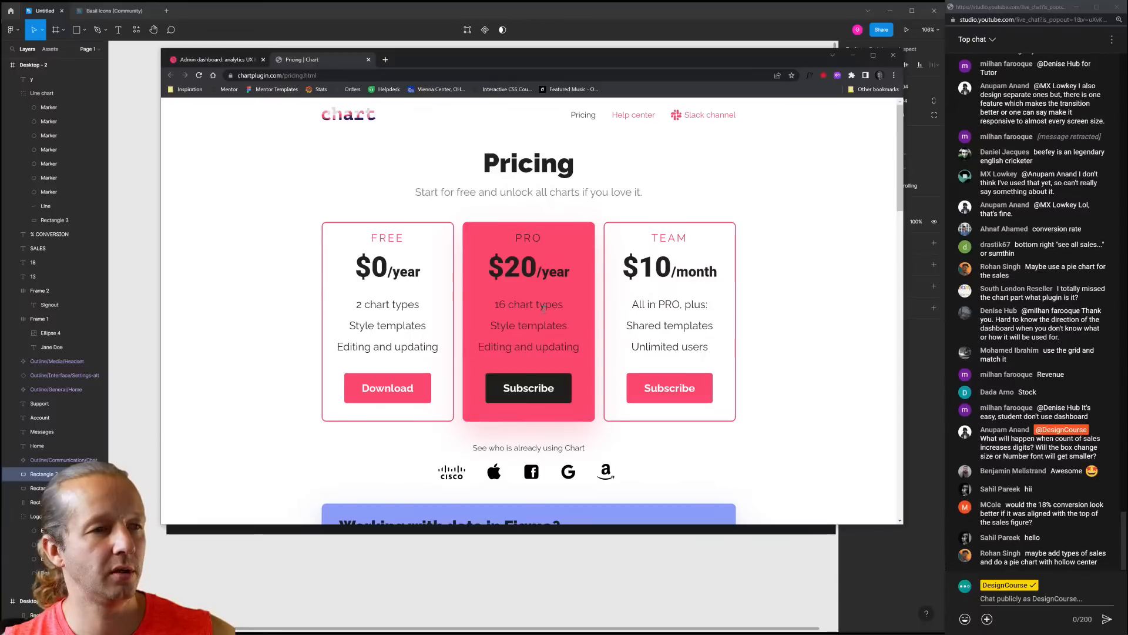
{"action": "left_click", "coordinate": [514, 396]}
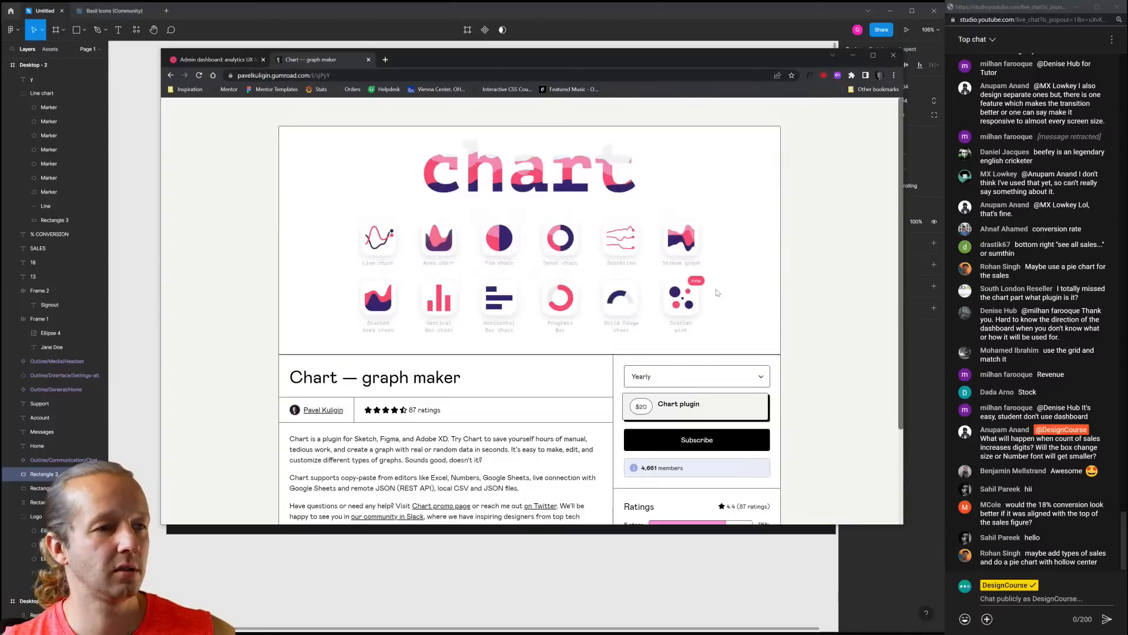
{"action": "scroll", "coordinate": [694, 334], "scroll_direction": "down", "scroll_amount": 3}
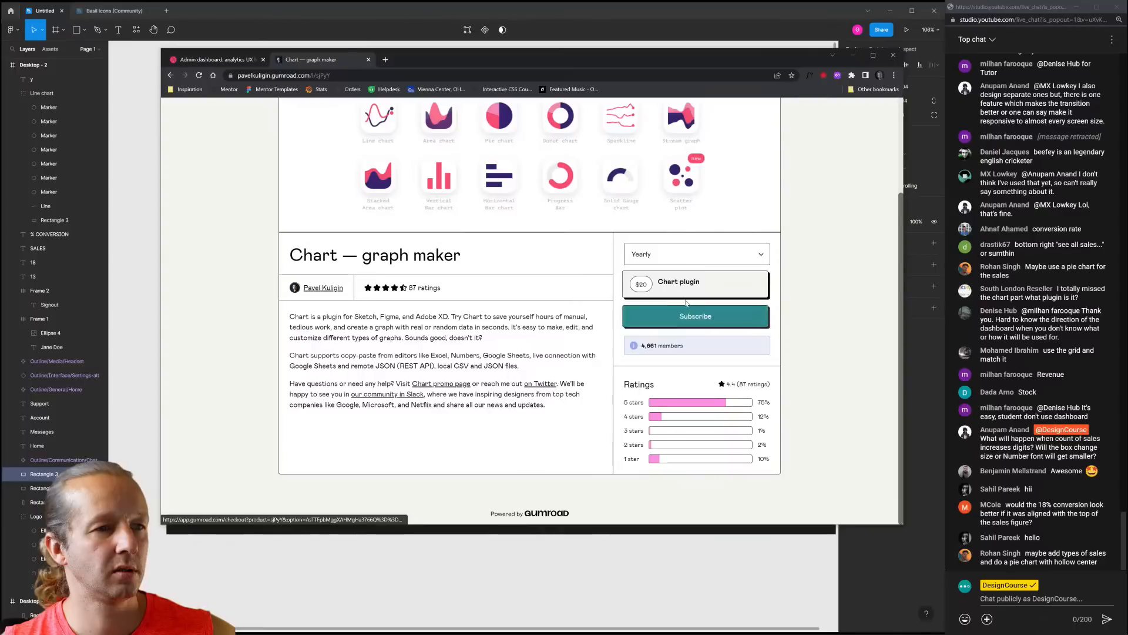
{"action": "left_click_drag", "start_coordinate": [546, 61], "coordinate": [559, 73]}
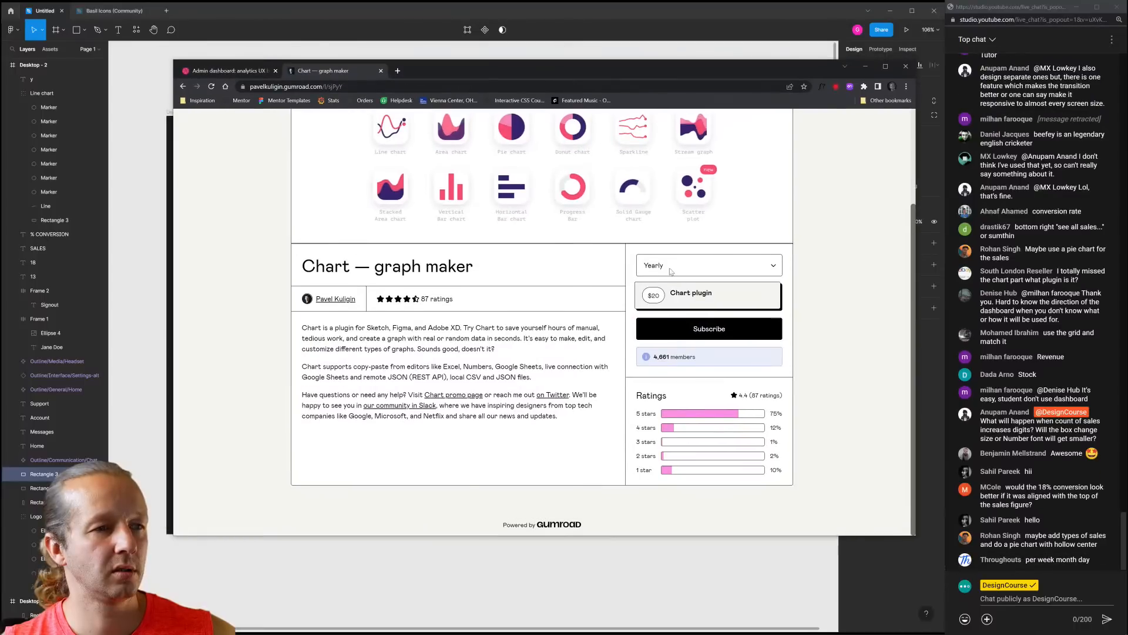
{"action": "left_click", "coordinate": [703, 330]}
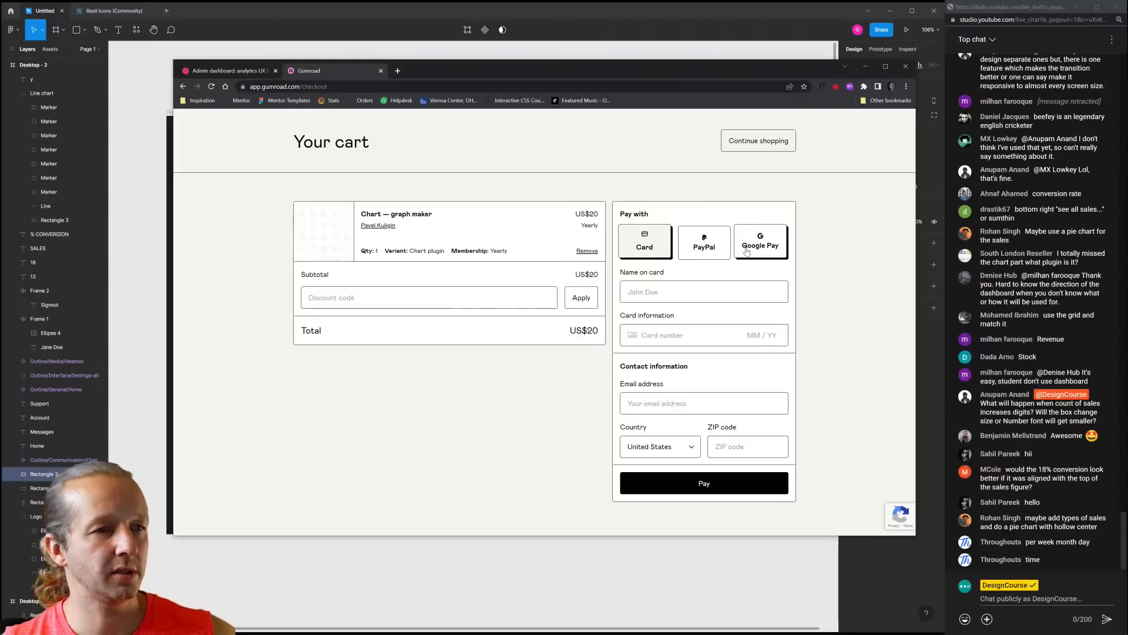
{"action": "left_click", "coordinate": [714, 253]}
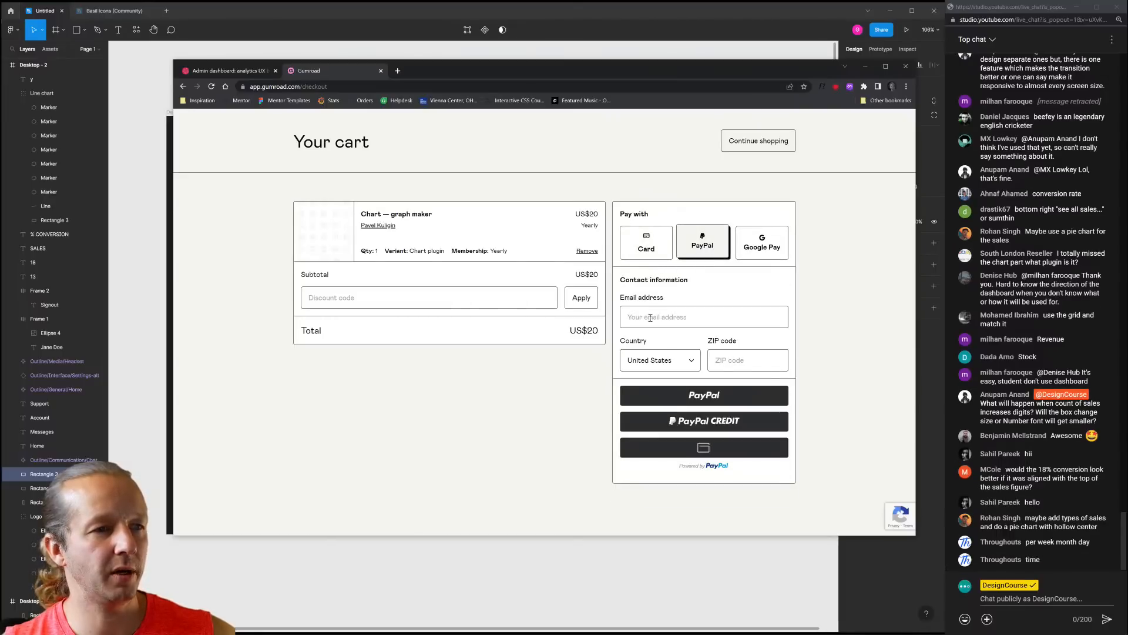
{"action": "key", "text": "alt+Tab"}
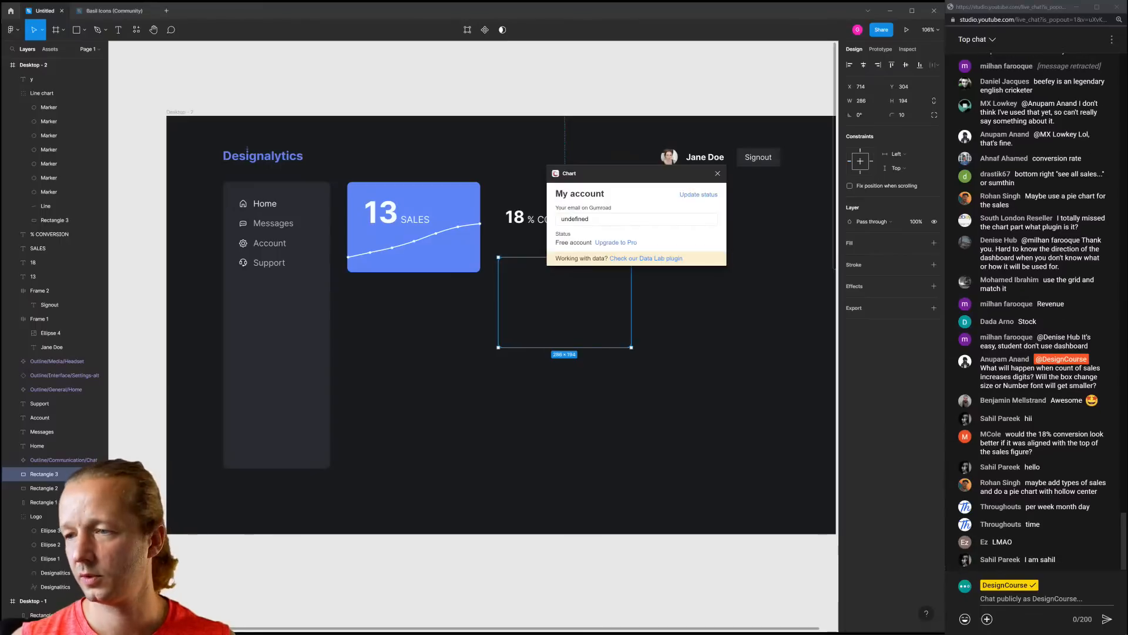
Move the Chart plugin's account window left over the dashboard
{"action": "left_click_drag", "start_coordinate": [581, 177], "coordinate": [400, 166]}
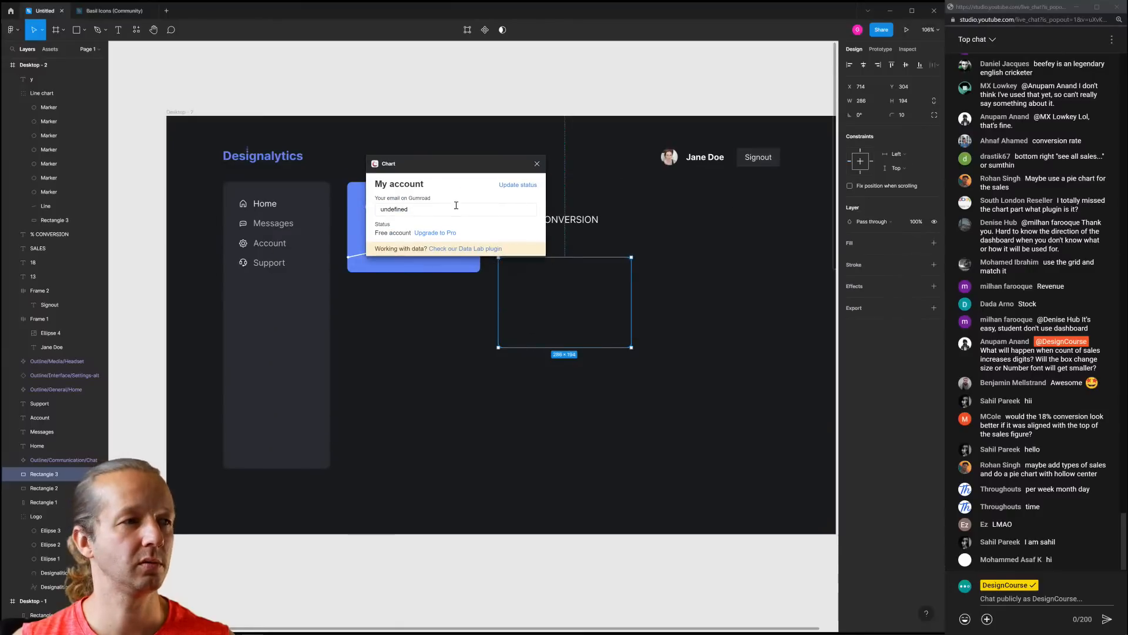
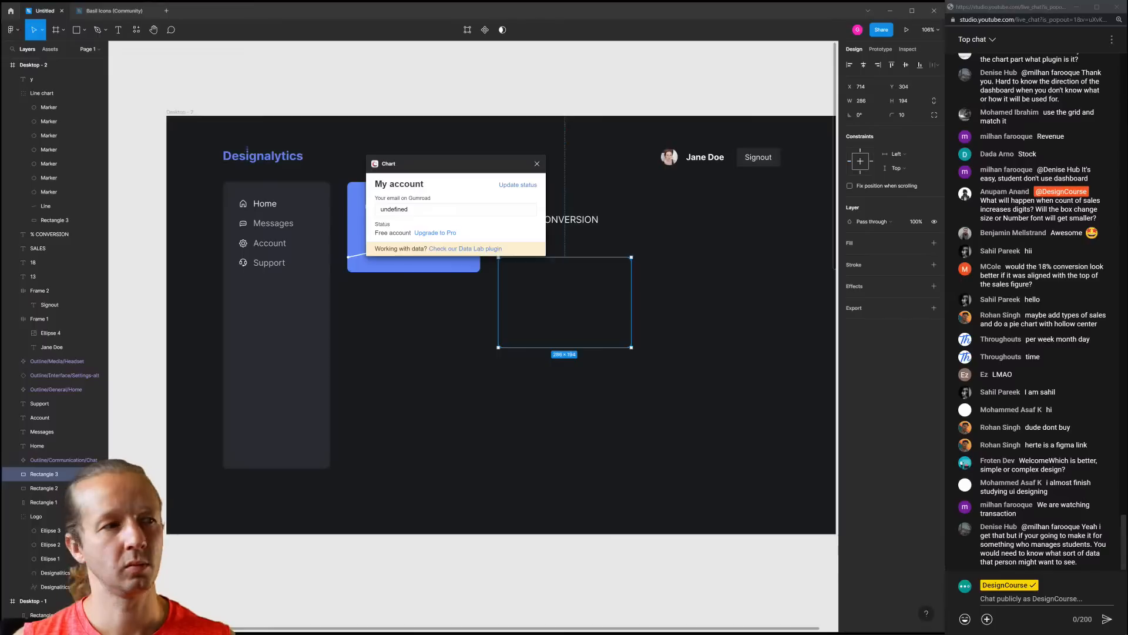
Replace 'undefined' with the Gumroad account e-mail, update the status to Pro account, and close Chart
{"action": "left_click", "coordinate": [424, 210]}
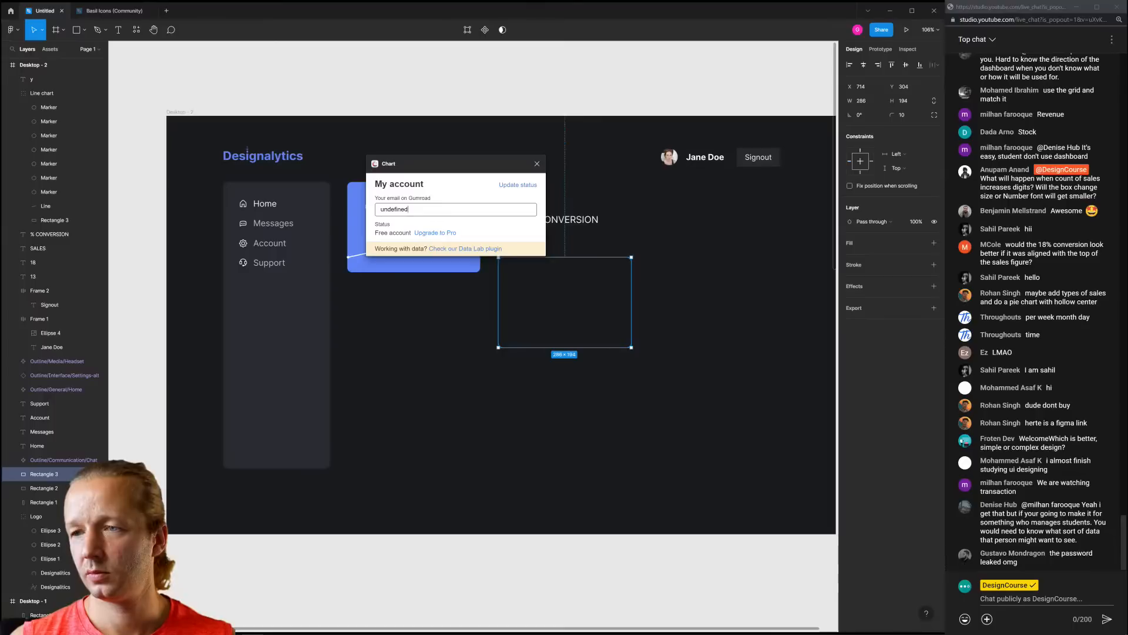
{"action": "left_click", "coordinate": [412, 214]}
{"action": "double_click", "coordinate": [393, 206]}
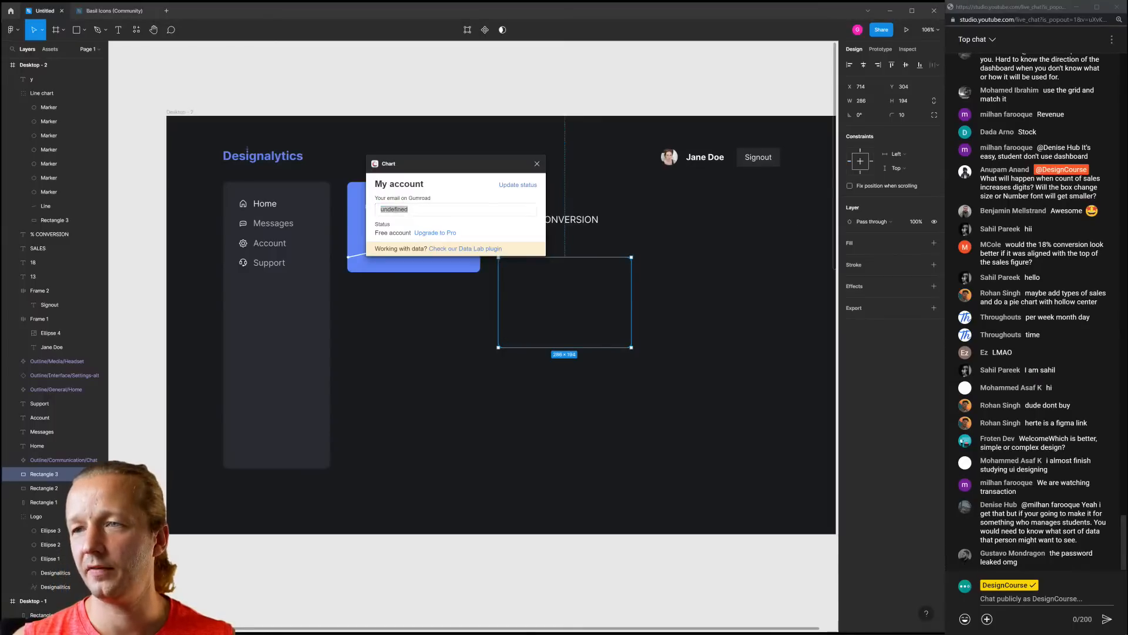
{"action": "double_click", "coordinate": [405, 212]}
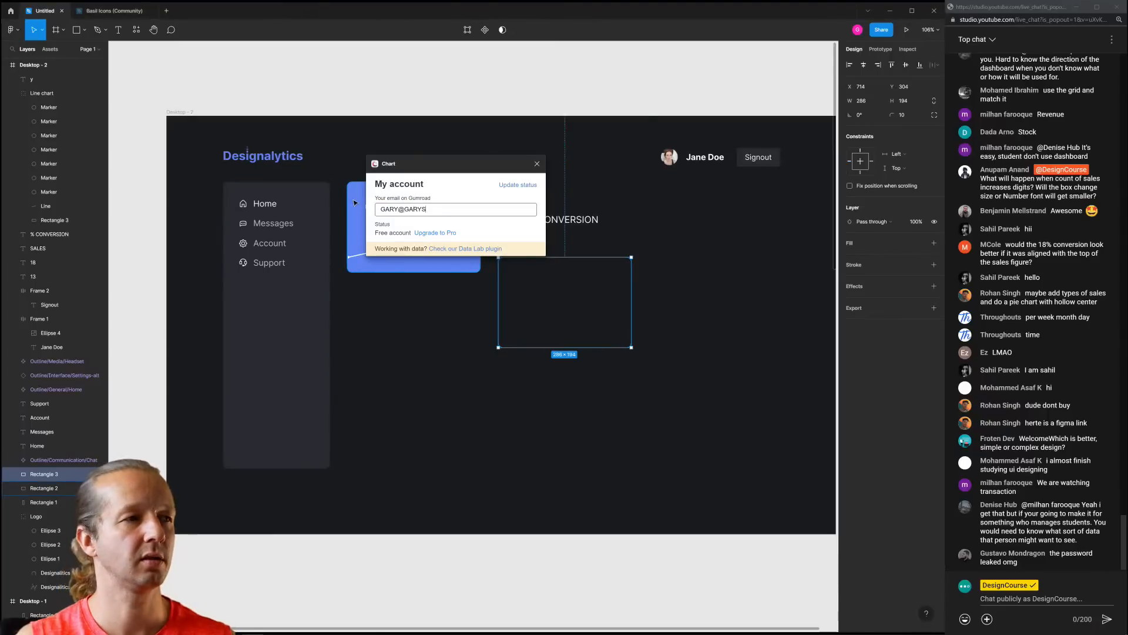
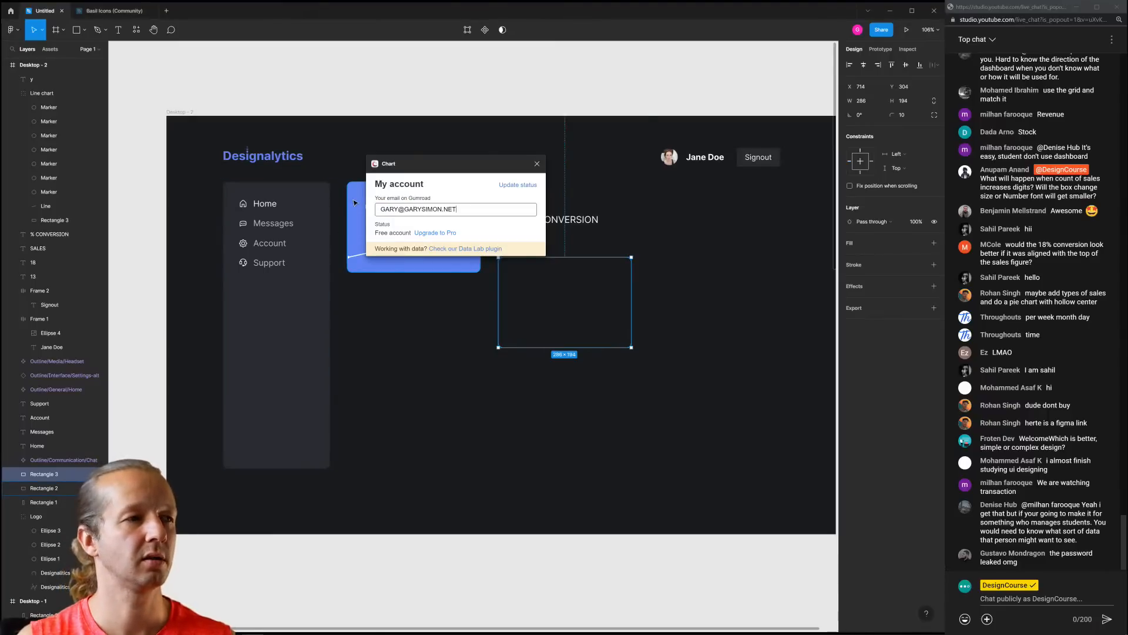
{"action": "left_click", "coordinate": [462, 189]}
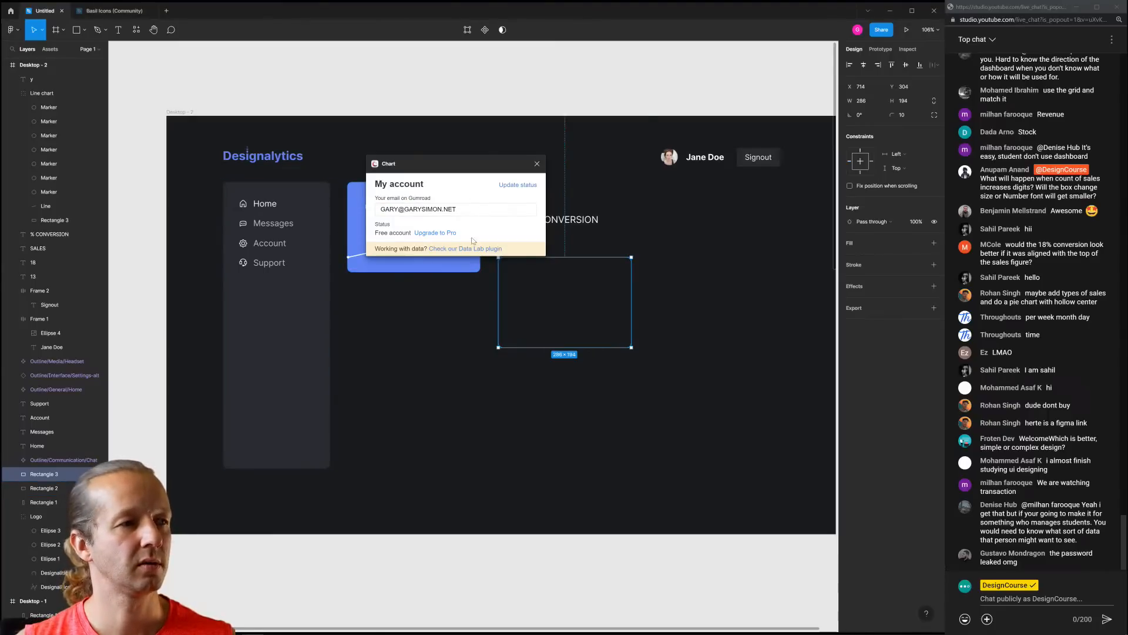
{"action": "left_click", "coordinate": [521, 185]}
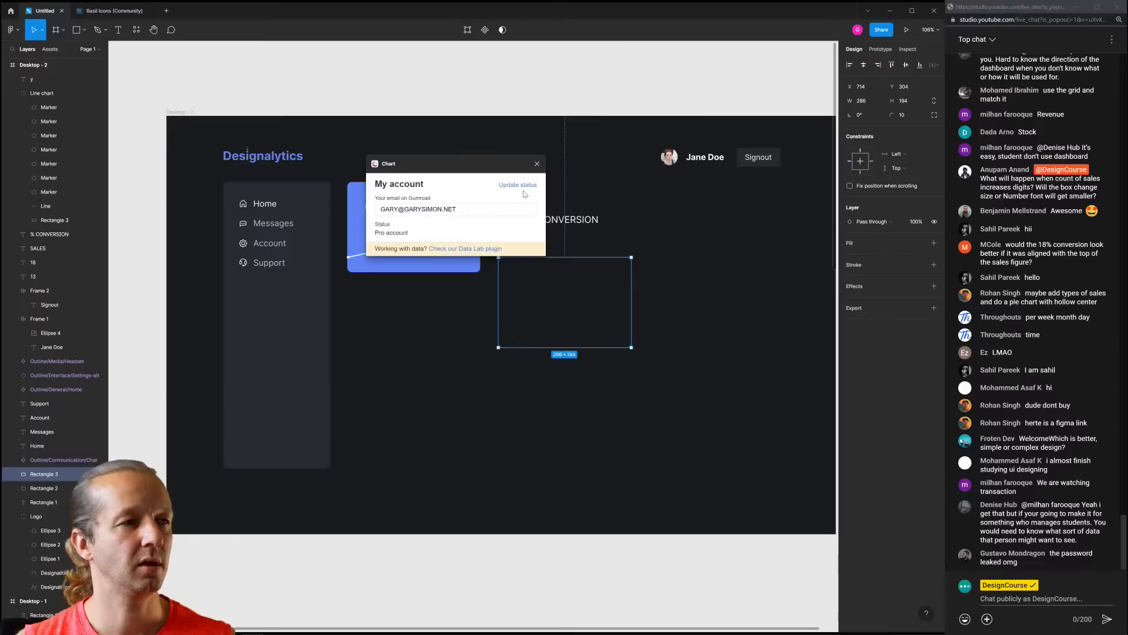
{"action": "left_click", "coordinate": [536, 164]}
Launch Chart's Create chart from the canvas menu and choose a Donut chart with 2 slices
{"action": "right_click", "coordinate": [558, 94]}
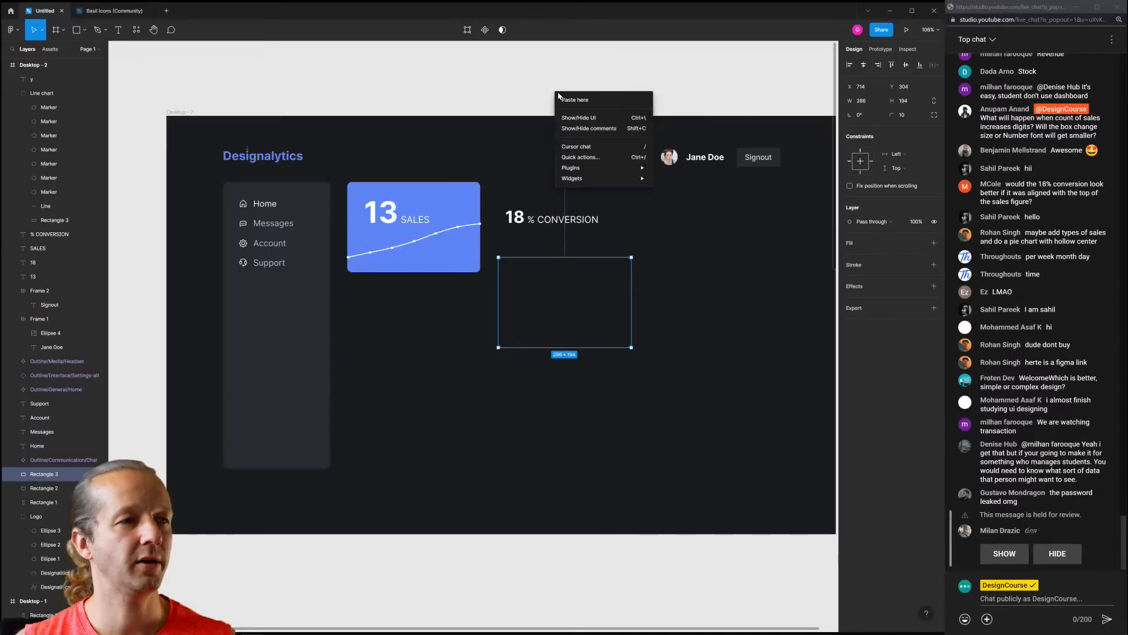
{"action": "mouse_move", "coordinate": [599, 167]}
{"action": "mouse_move", "coordinate": [693, 180]}
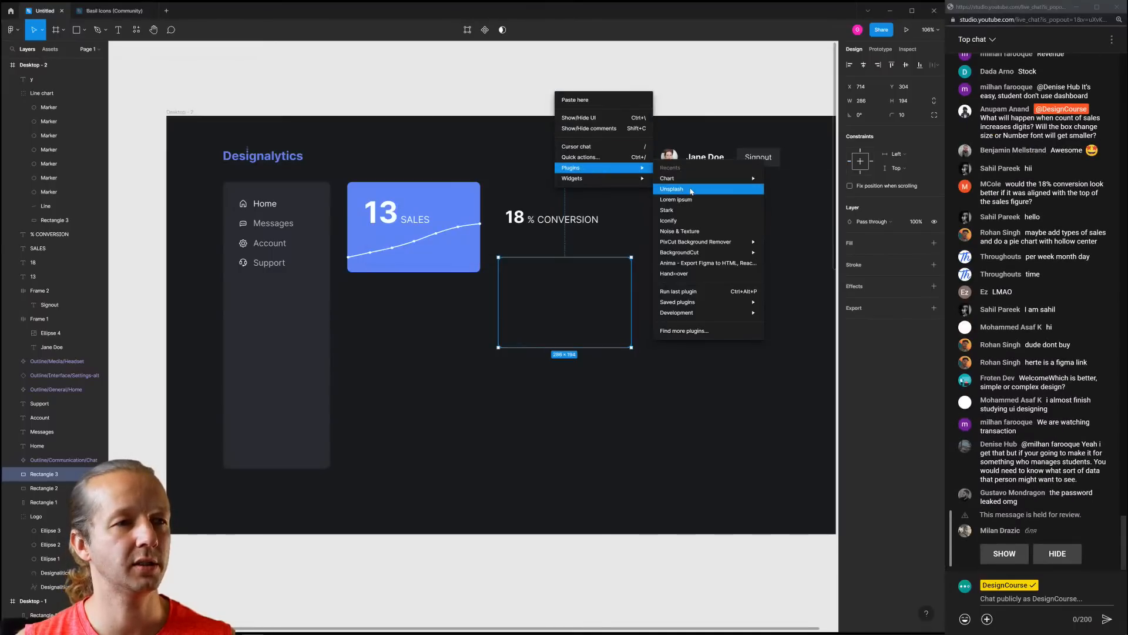
{"action": "left_click", "coordinate": [786, 178]}
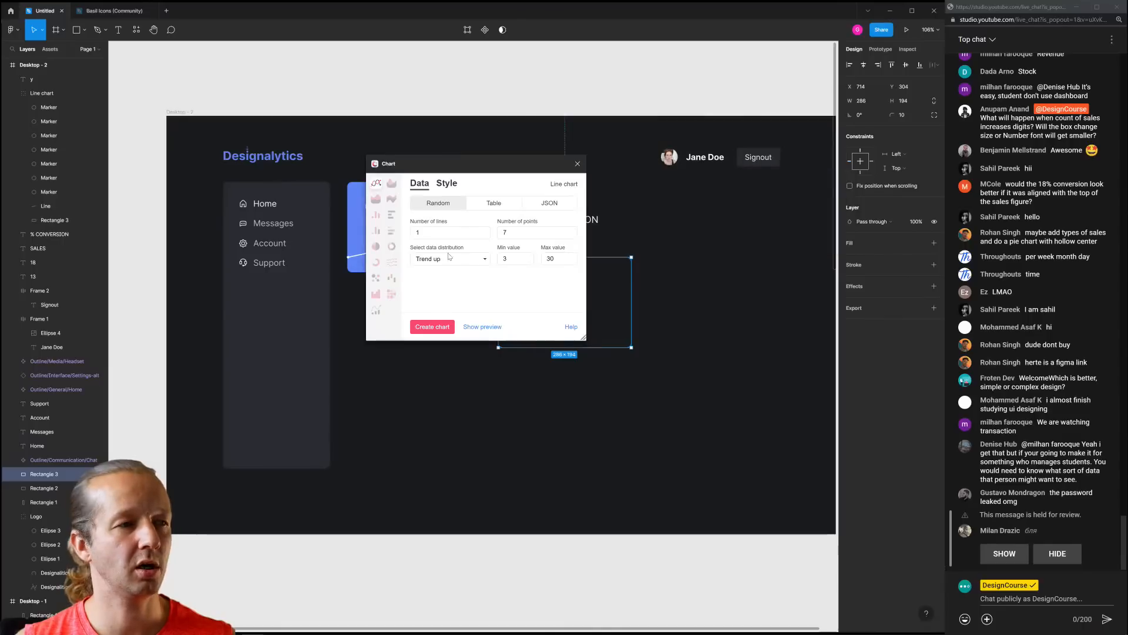
{"action": "left_click", "coordinate": [391, 246]}
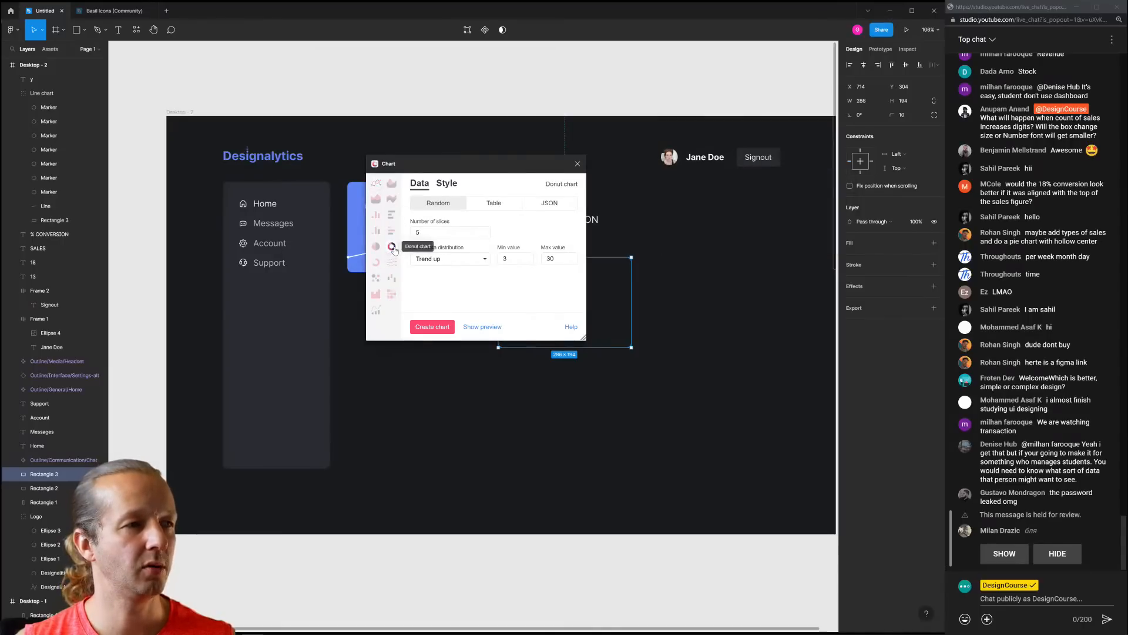
{"action": "left_click_drag", "start_coordinate": [433, 232], "coordinate": [404, 236]}
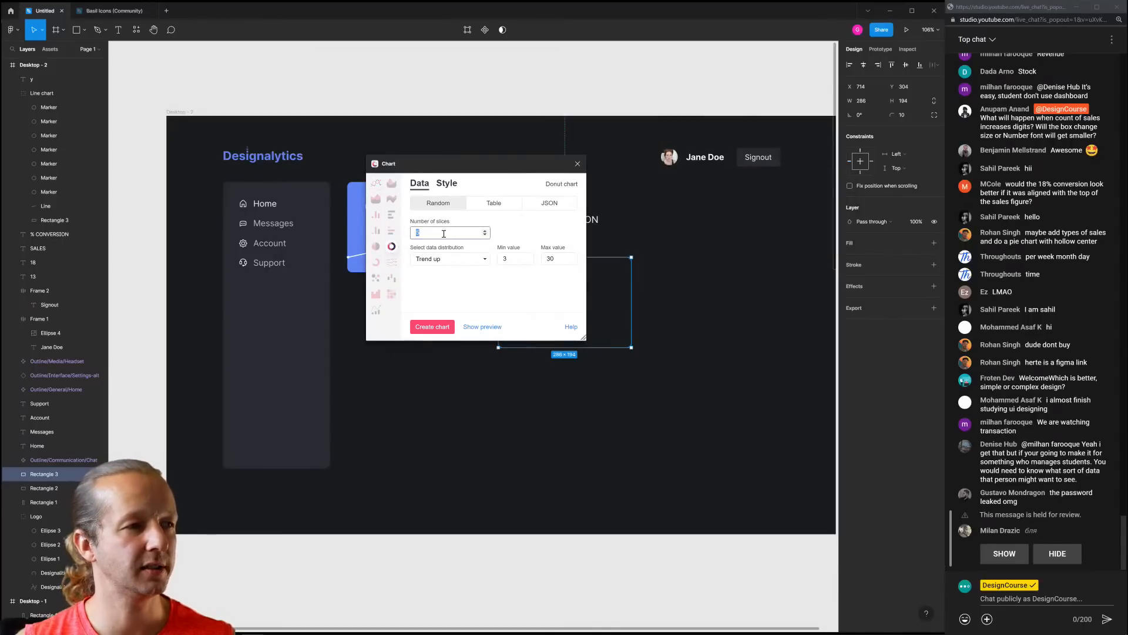
{"action": "type", "text": "2"}
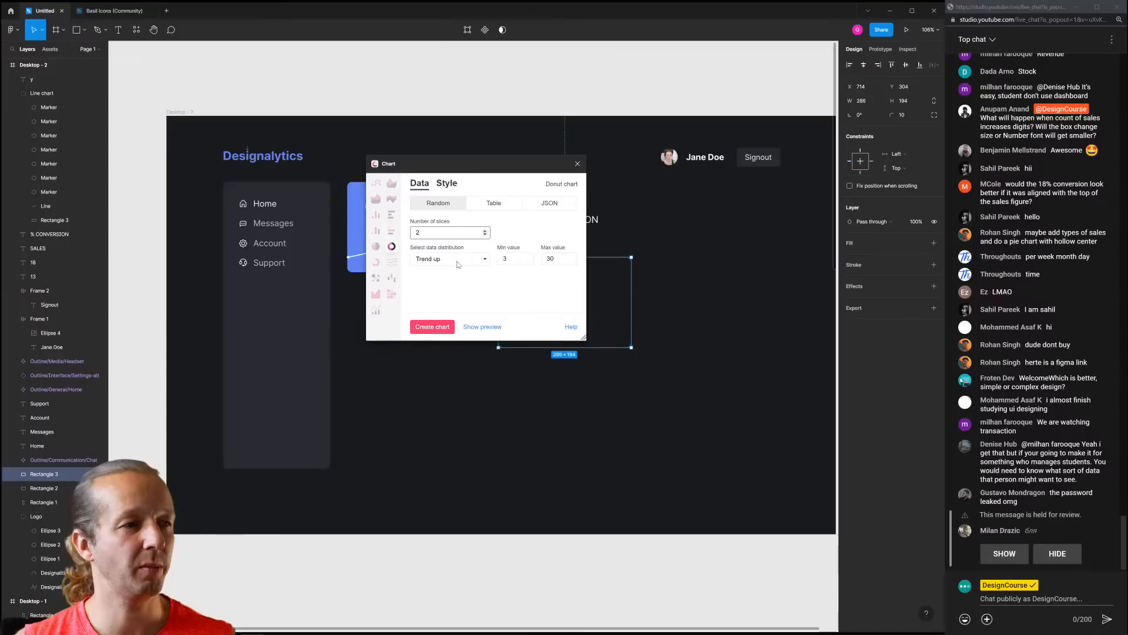
Keep Trend up data, set Min 0 and Max 100, and create the donut chart
{"action": "left_click", "coordinate": [459, 260]}
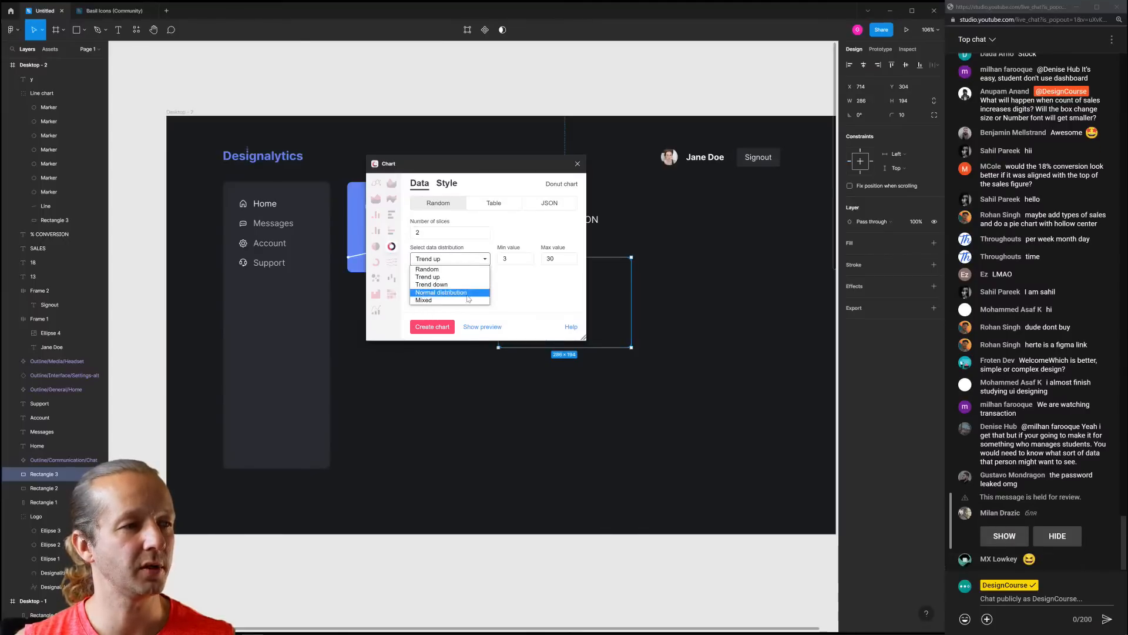
{"action": "left_click", "coordinate": [469, 277]}
{"action": "double_click", "coordinate": [510, 261]}
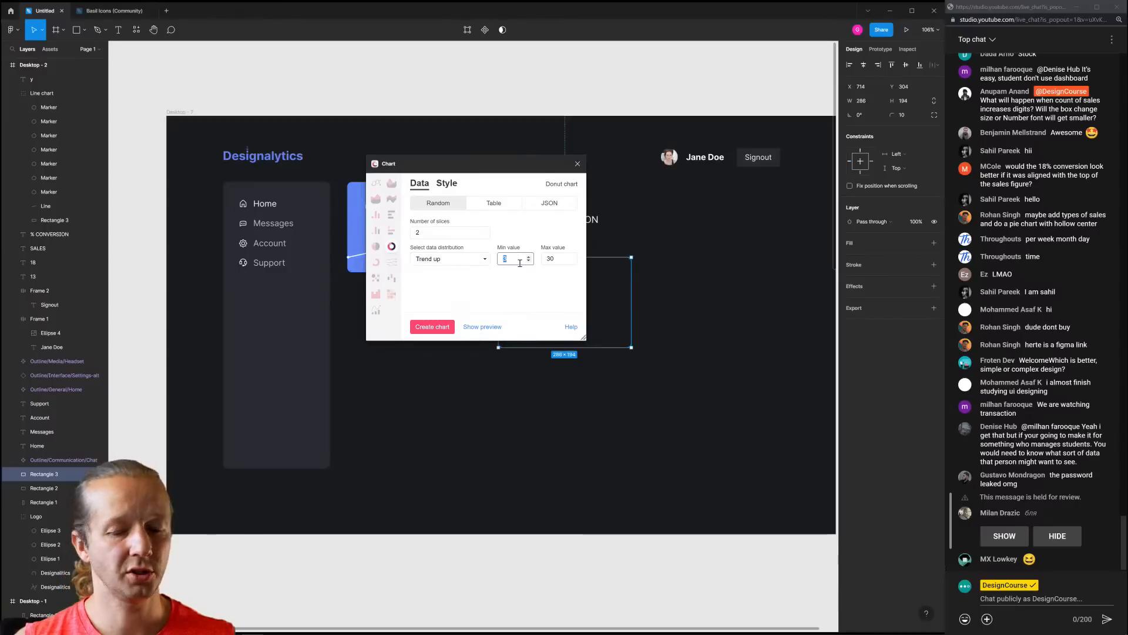
{"action": "type", "text": "0"}
{"action": "key", "text": "Tab"}
{"action": "type", "text": "1"}
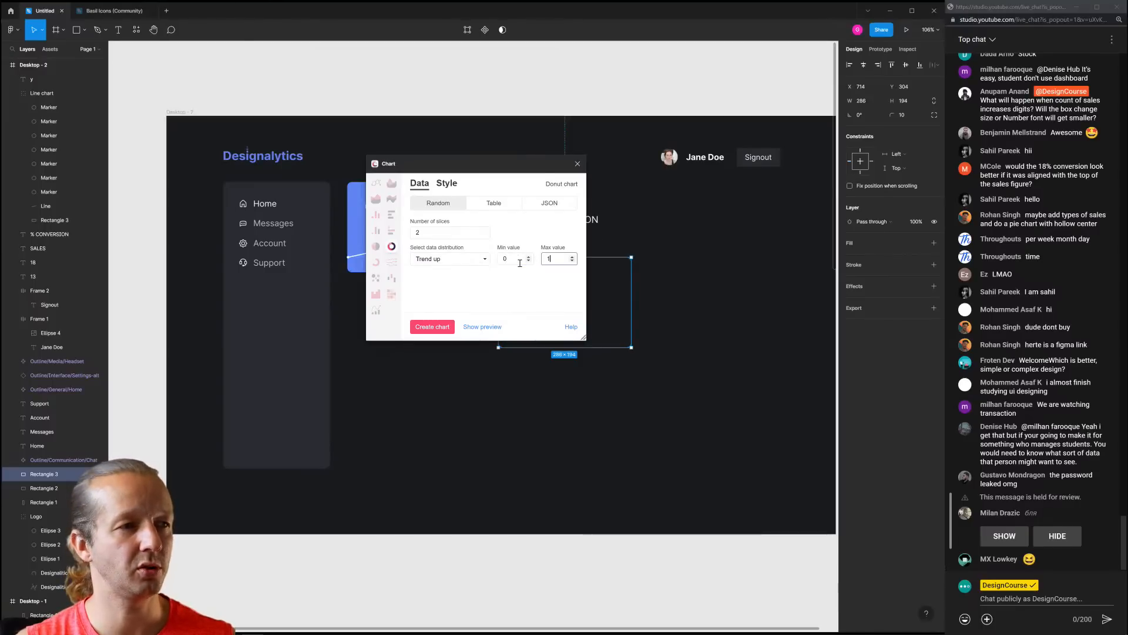
{"action": "type", "text": "00"}
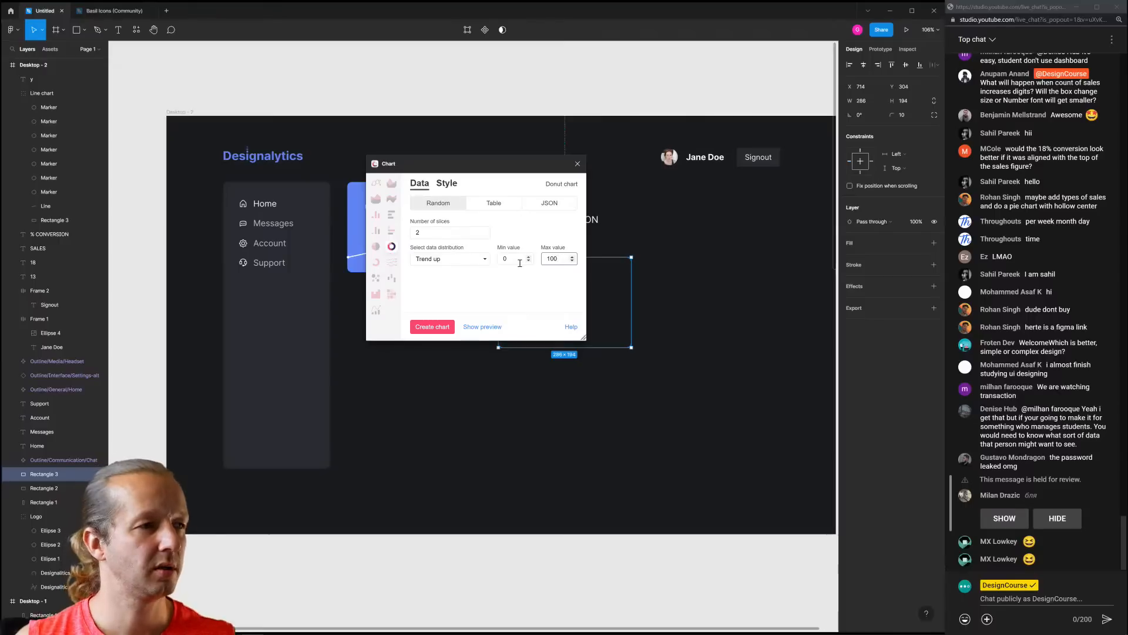
{"action": "left_click", "coordinate": [447, 333]}
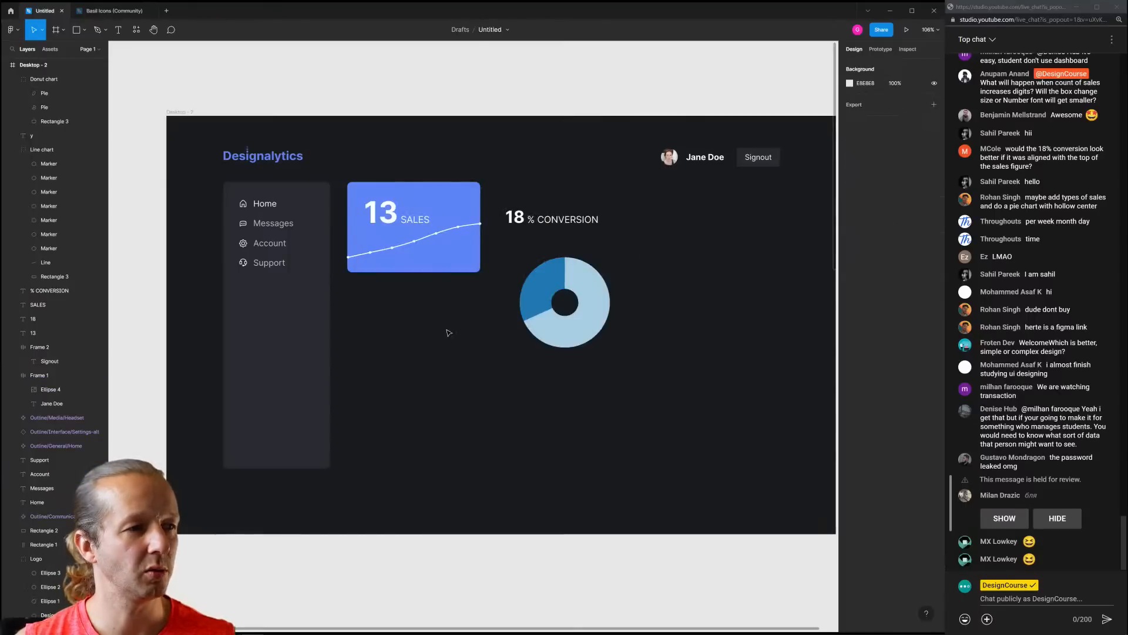
Move the new donut up beside 18 % CONVERSION and shrink it
{"action": "left_click", "coordinate": [623, 330]}
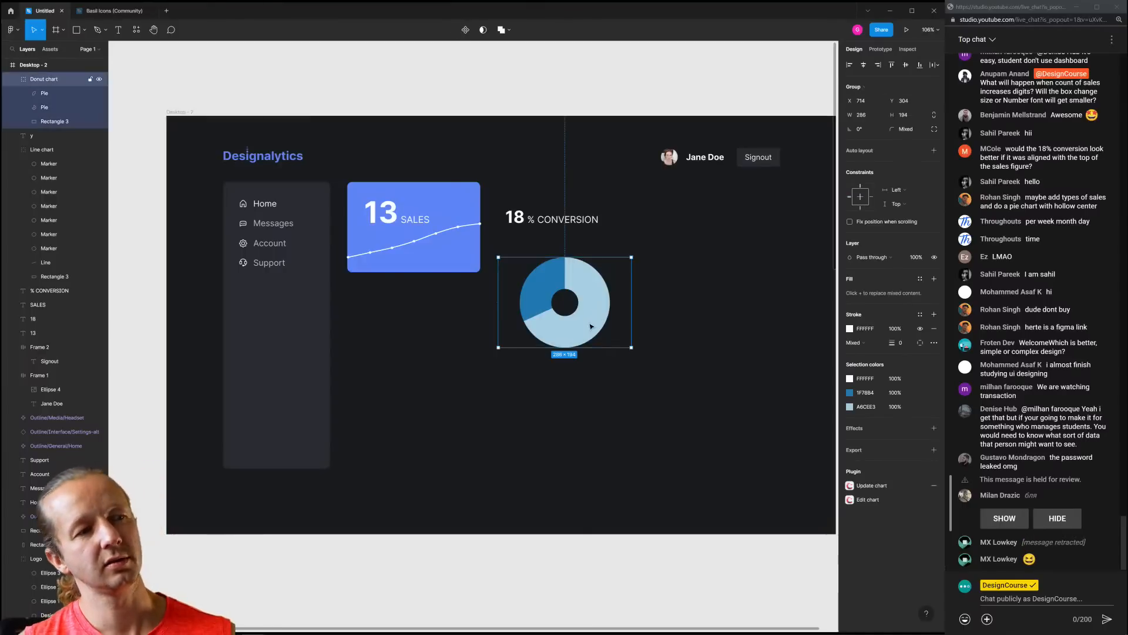
{"action": "left_click_drag", "start_coordinate": [593, 326], "coordinate": [580, 282]}
{"action": "left_click", "coordinate": [564, 262]}
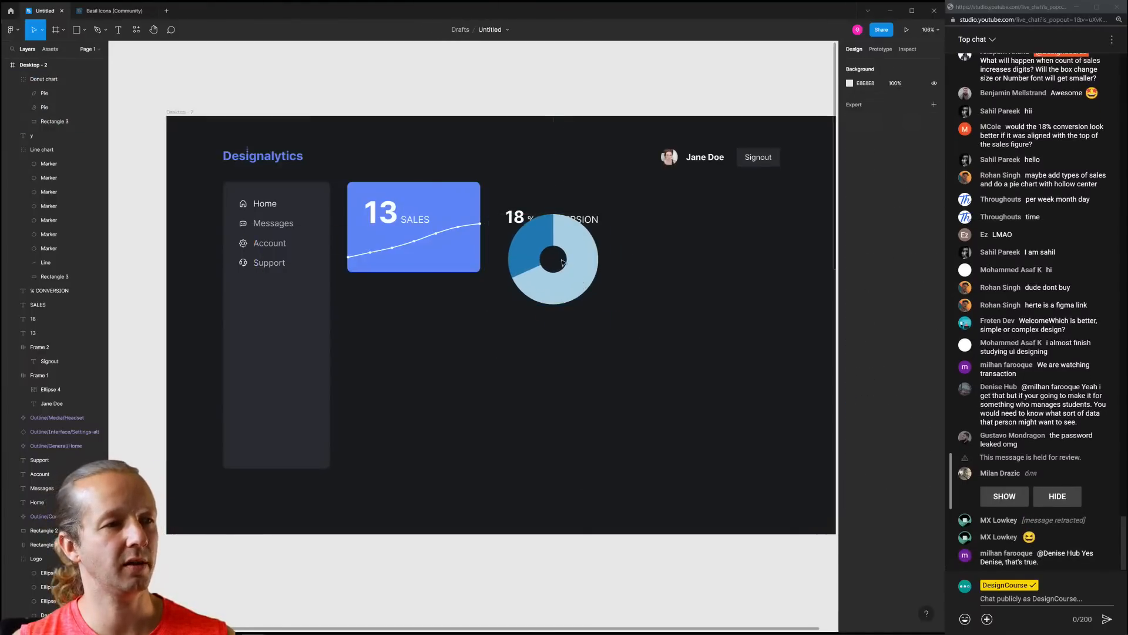
{"action": "double_click", "coordinate": [575, 261]}
{"action": "left_click", "coordinate": [563, 256]}
{"action": "left_click", "coordinate": [563, 256]}
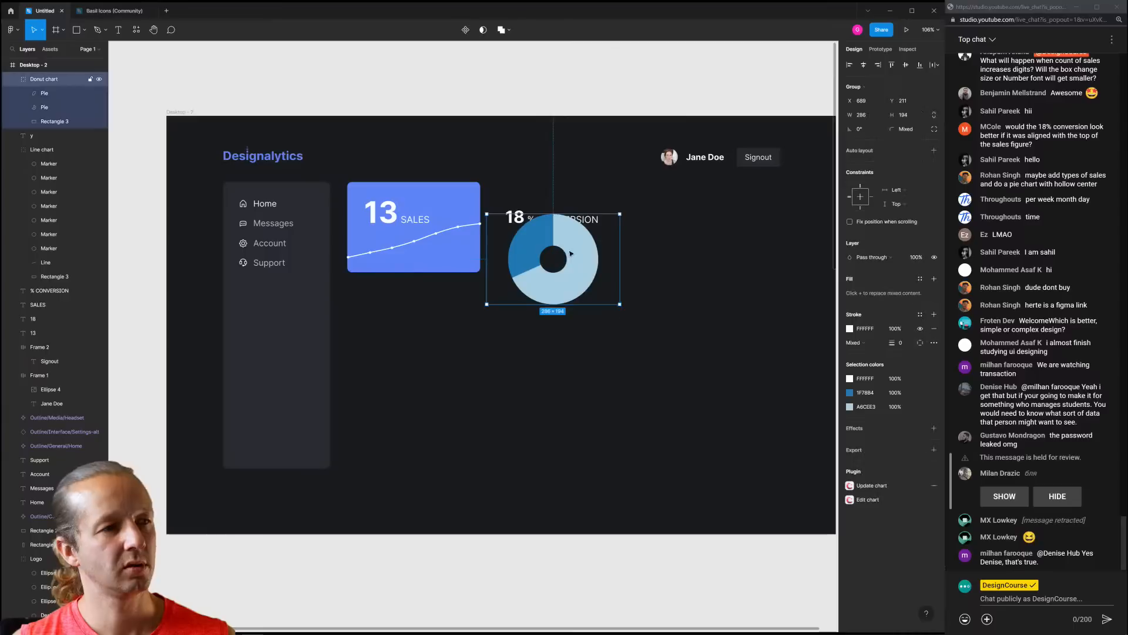
{"action": "left_click_drag", "start_coordinate": [620, 304], "coordinate": [532, 264]}
{"action": "left_click", "coordinate": [591, 308]}
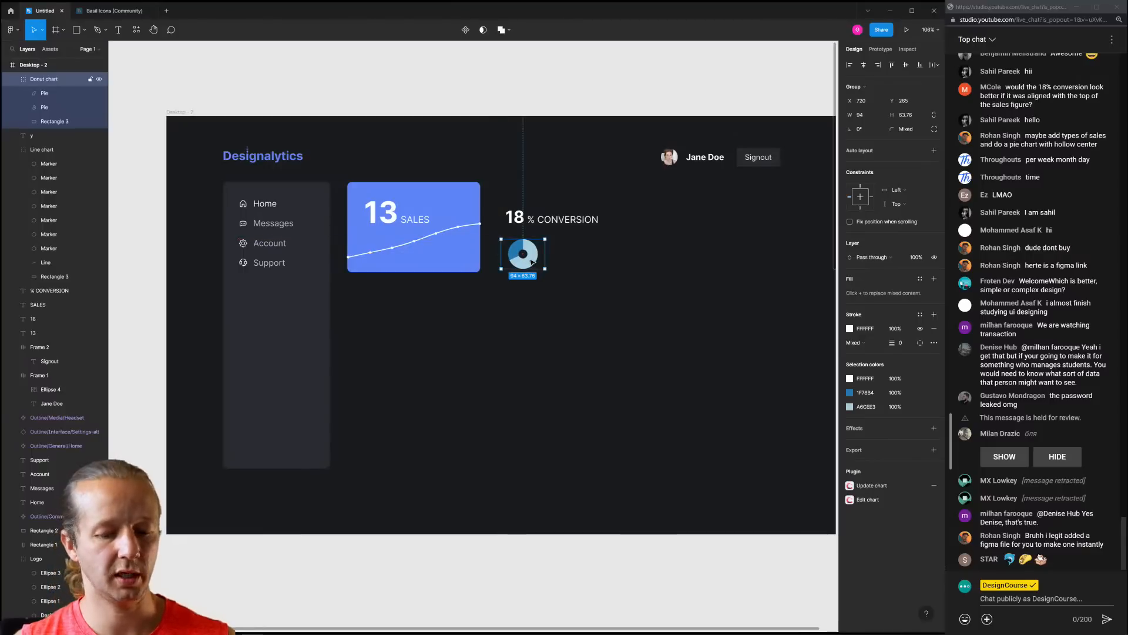
Darken the 1F78B4 donut slice to grey #272E32
{"action": "left_click", "coordinate": [849, 393]}
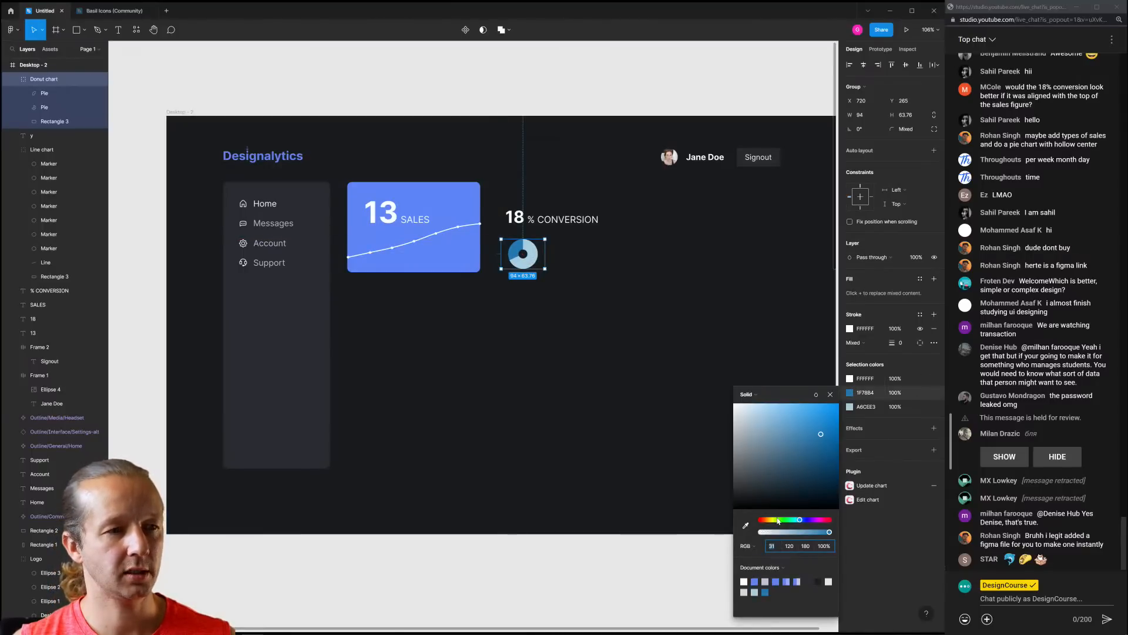
{"action": "left_click", "coordinate": [746, 524]}
{"action": "left_click", "coordinate": [614, 359]}
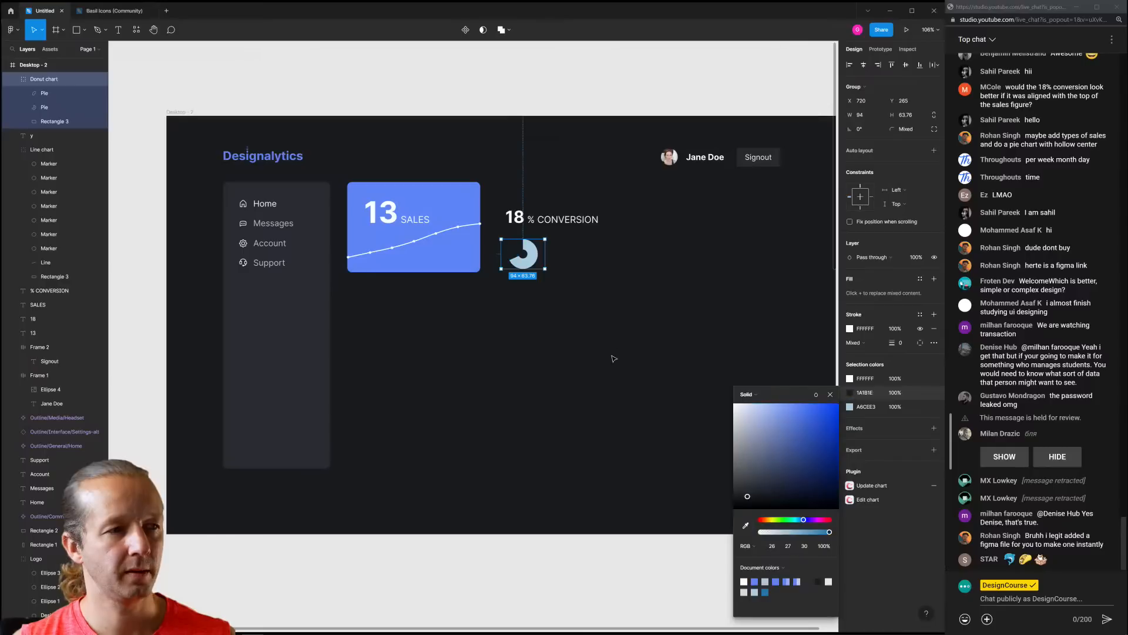
{"action": "key", "text": "ctrl+z"}
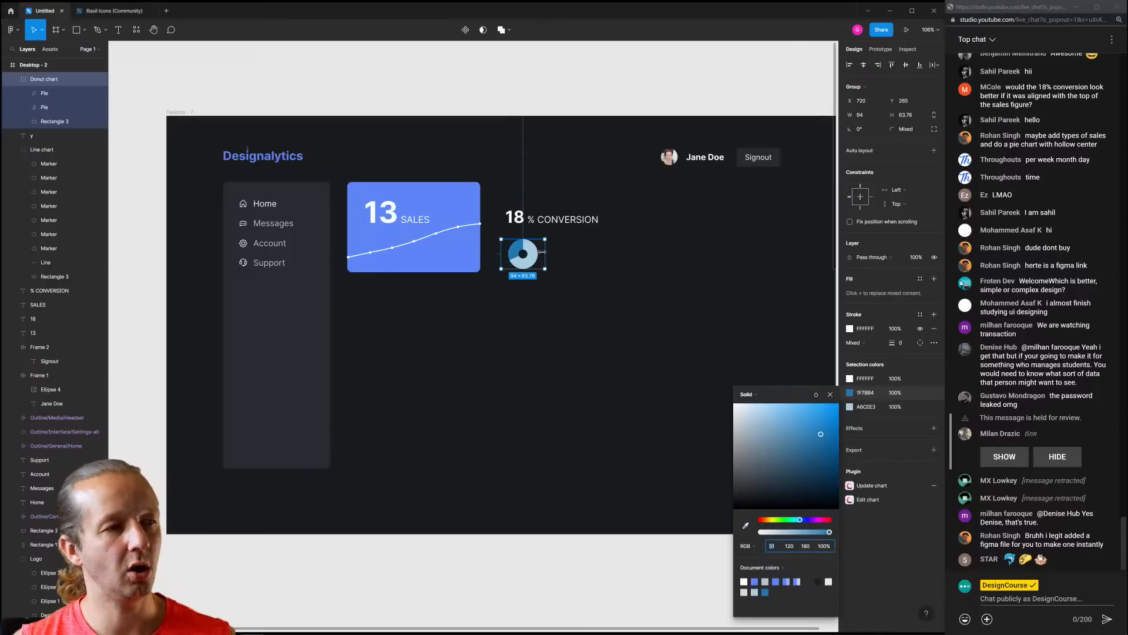
{"action": "left_click", "coordinate": [746, 525]}
{"action": "left_click", "coordinate": [717, 398]}
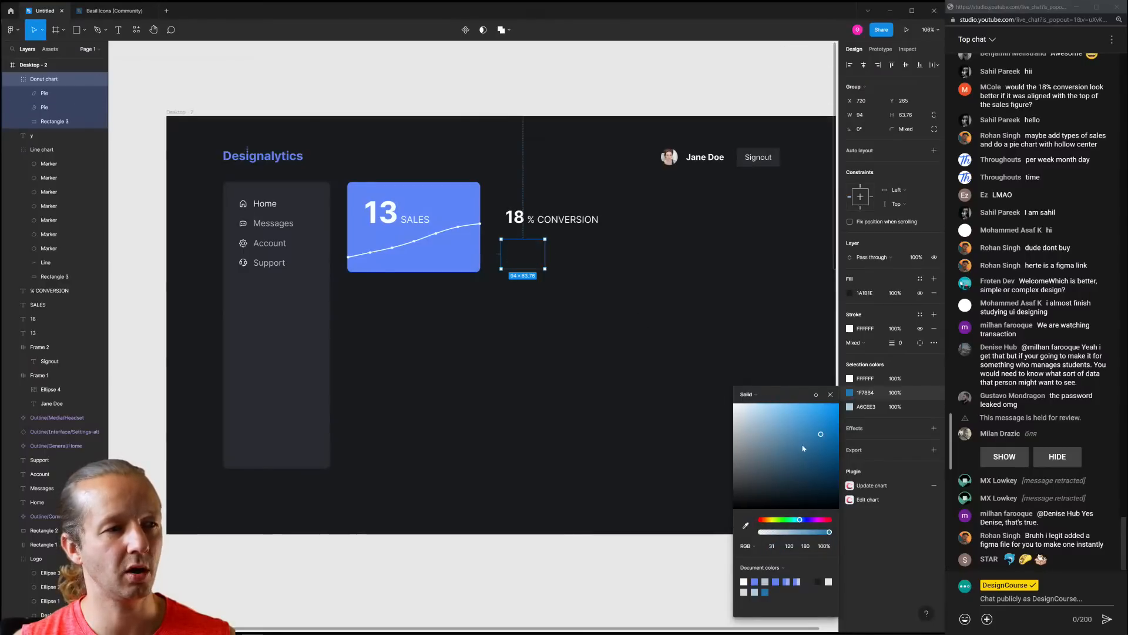
{"action": "key", "text": "ctrl+z"}
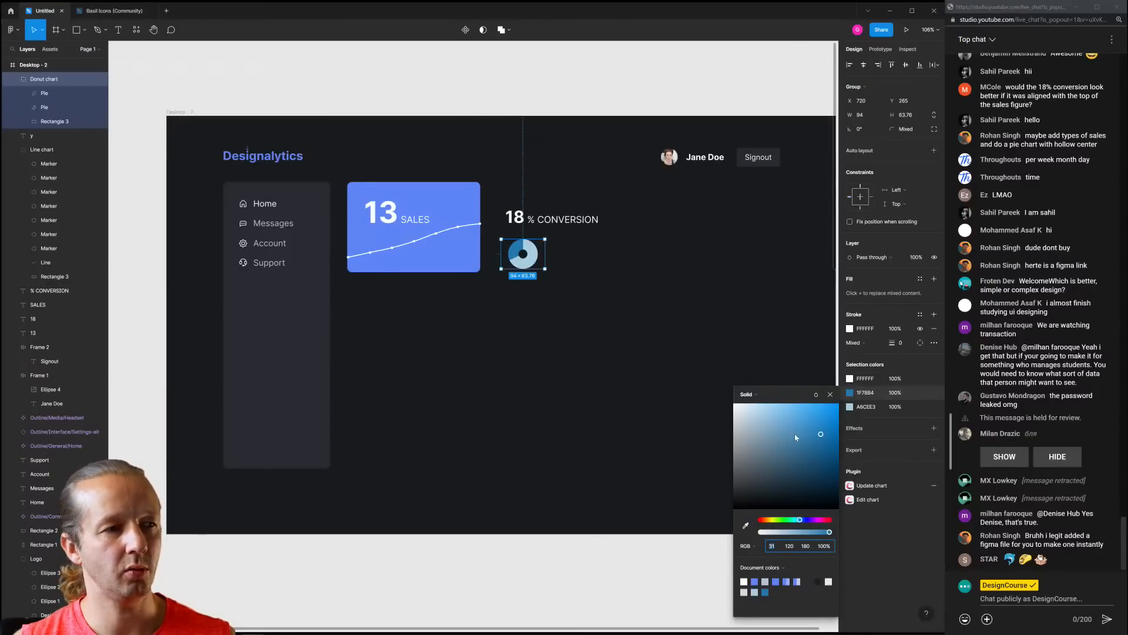
{"action": "left_click", "coordinate": [745, 525]}
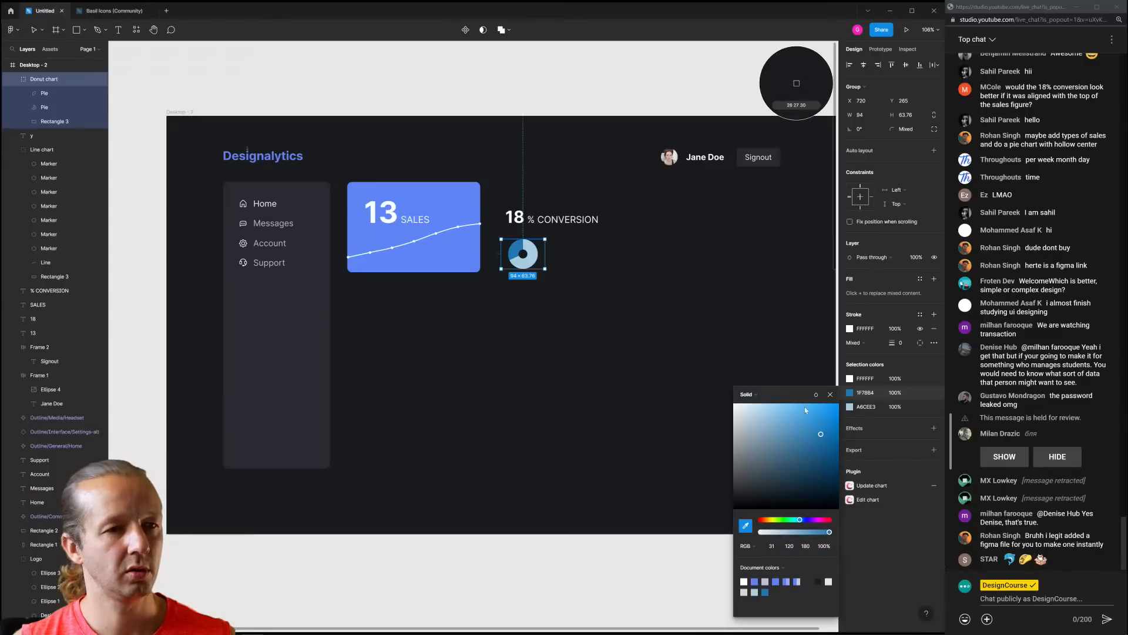
{"action": "left_click", "coordinate": [850, 393]}
{"action": "left_click", "coordinate": [850, 393]}
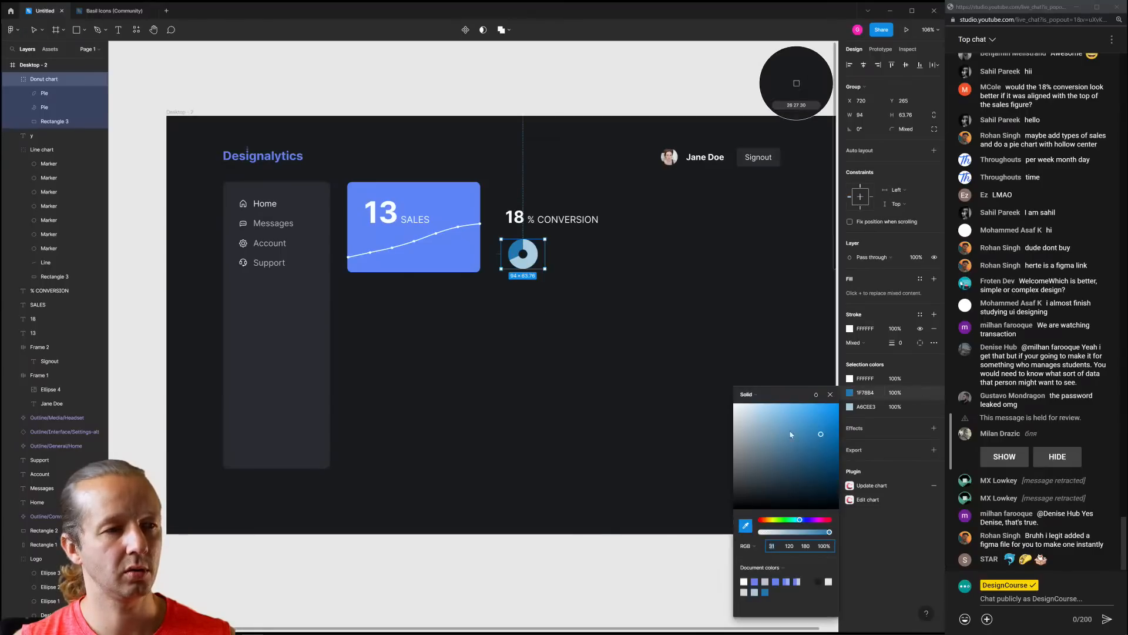
{"action": "left_click_drag", "start_coordinate": [758, 419], "coordinate": [757, 494]}
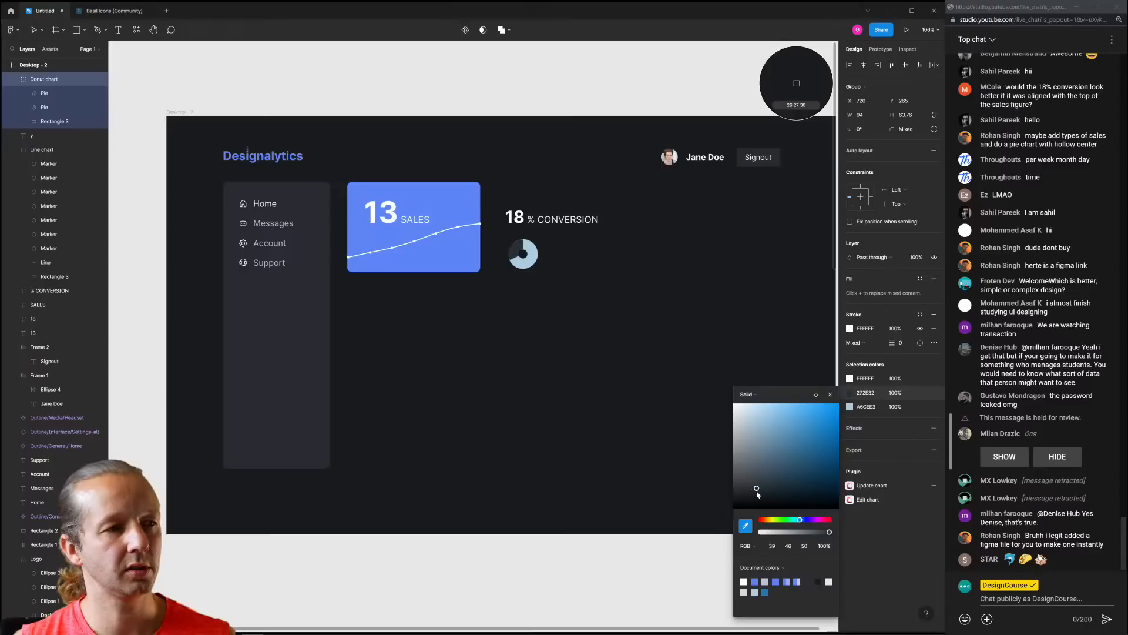
Recolour the A6CEE3 slice with the sales card blue #5E85F8 using the eyedropper
{"action": "left_click", "coordinate": [850, 407]}
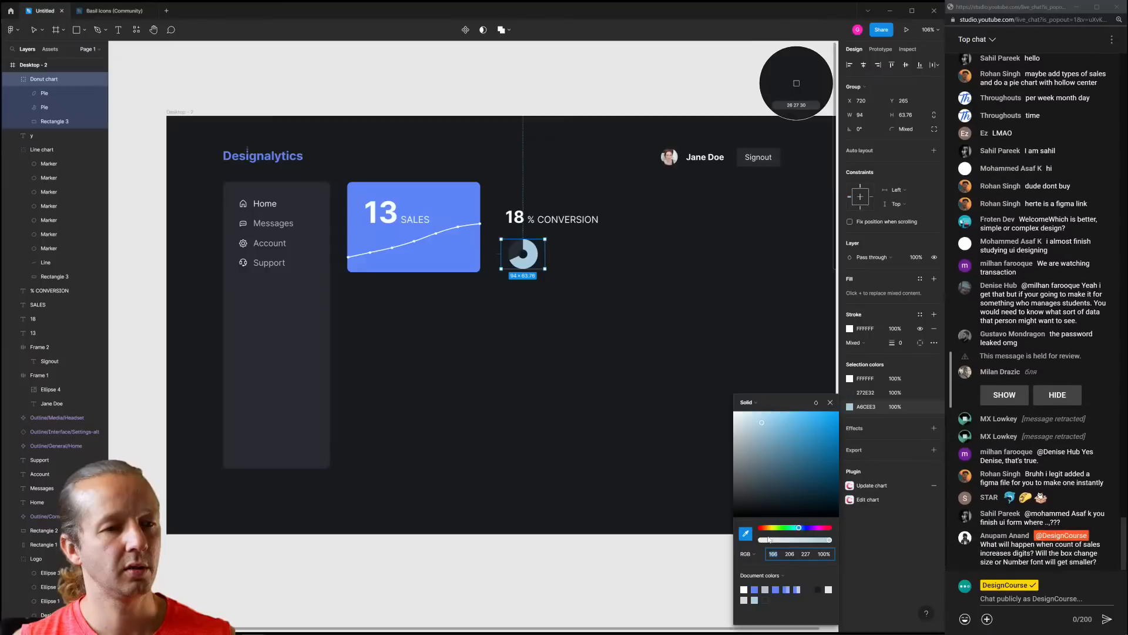
{"action": "left_click", "coordinate": [481, 253]}
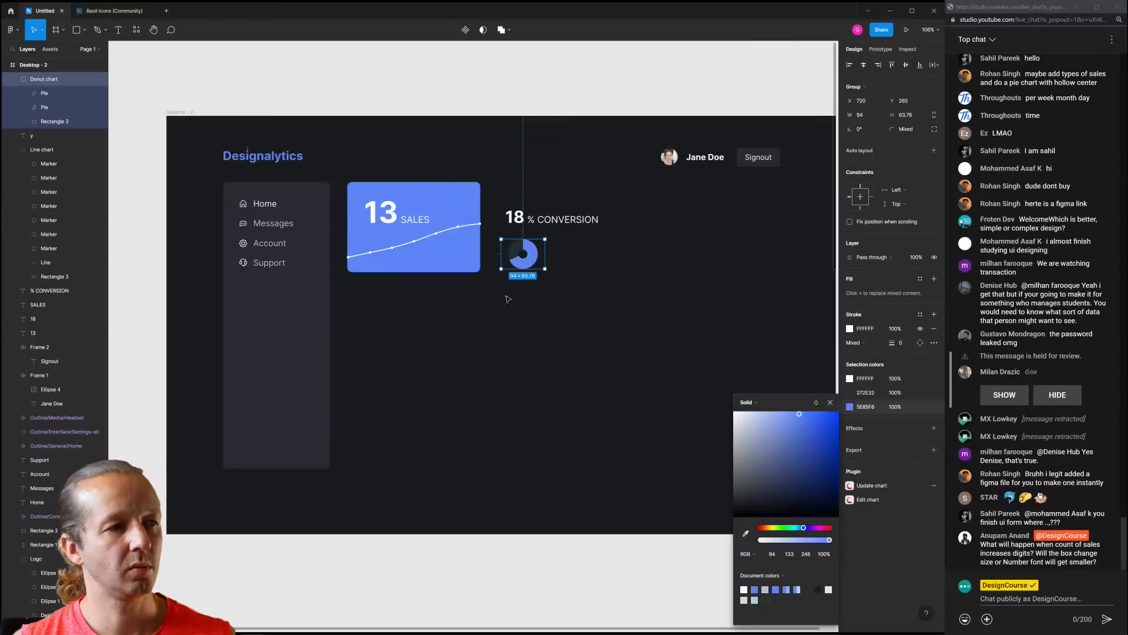
{"action": "left_click", "coordinate": [644, 281]}
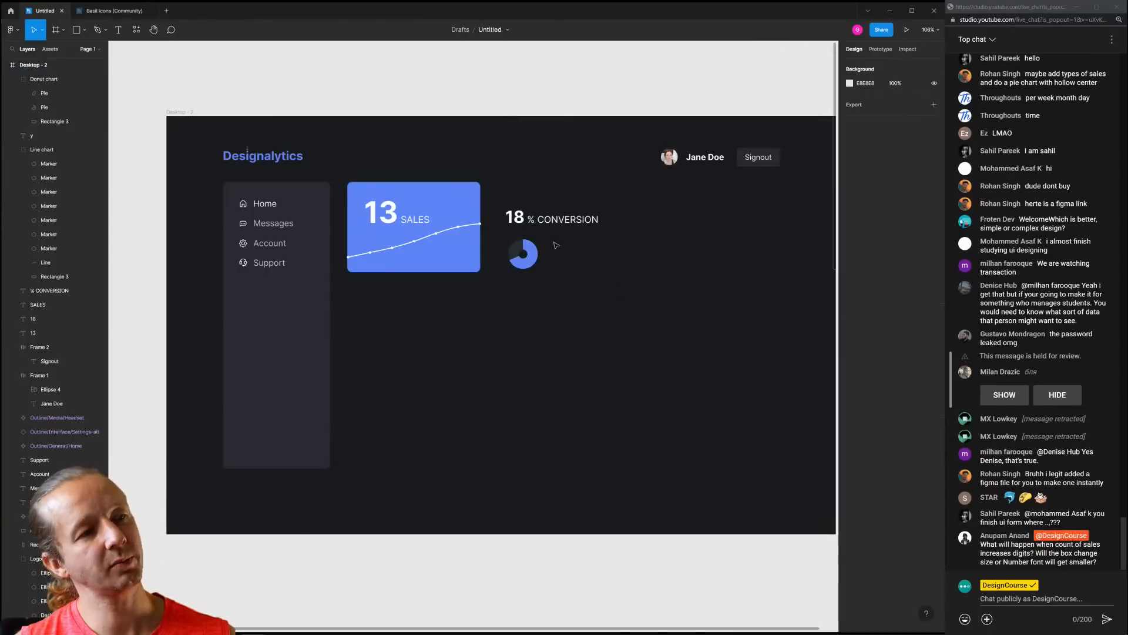
Move the donut chart above the 18 % CONVERSION text
{"action": "scroll", "coordinate": [501, 215], "scroll_direction": "up", "scroll_amount": 3}
{"action": "scroll", "coordinate": [500, 215], "scroll_direction": "up", "scroll_amount": 3}
{"action": "left_click", "coordinate": [529, 270]}
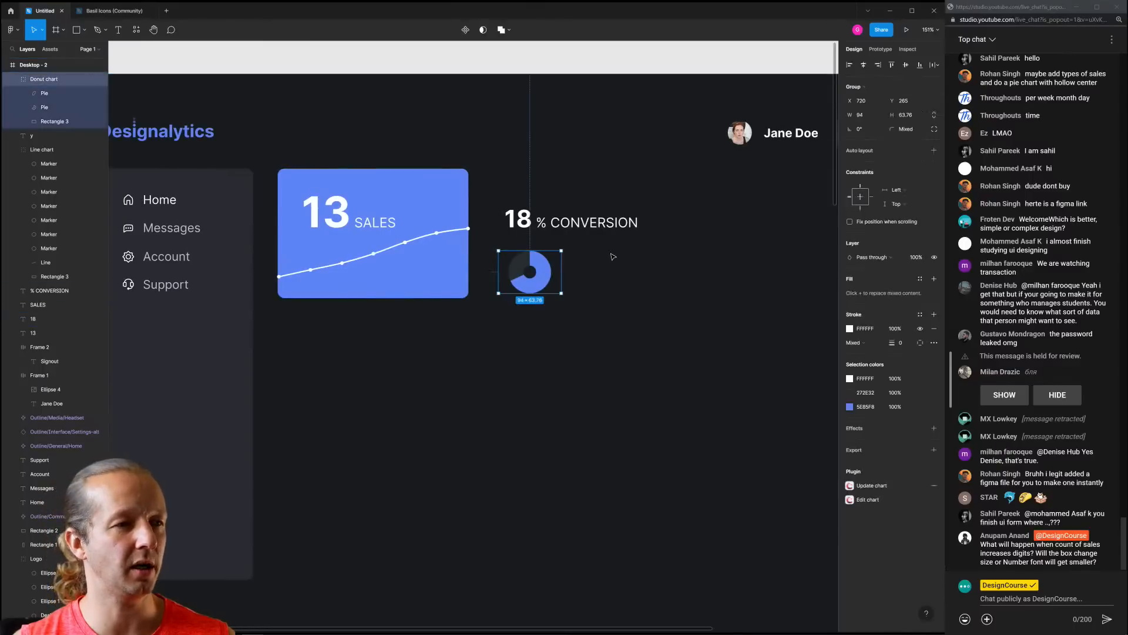
{"action": "left_click", "coordinate": [591, 264]}
{"action": "left_click_drag", "start_coordinate": [583, 197], "coordinate": [506, 228]}
{"action": "left_click_drag", "start_coordinate": [598, 224], "coordinate": [601, 270]}
{"action": "left_click_drag", "start_coordinate": [532, 276], "coordinate": [584, 234]}
{"action": "left_click", "coordinate": [634, 209]}
{"action": "left_click", "coordinate": [638, 219]}
Place the 18 % CONVERSION texts beside the donut chart
{"action": "scroll", "coordinate": [621, 243], "scroll_direction": "down", "scroll_amount": 5}
{"action": "left_click_drag", "start_coordinate": [584, 301], "coordinate": [452, 347]}
{"action": "scroll", "coordinate": [459, 312], "scroll_direction": "up", "scroll_amount": 4}
{"action": "left_click_drag", "start_coordinate": [402, 304], "coordinate": [526, 332]}
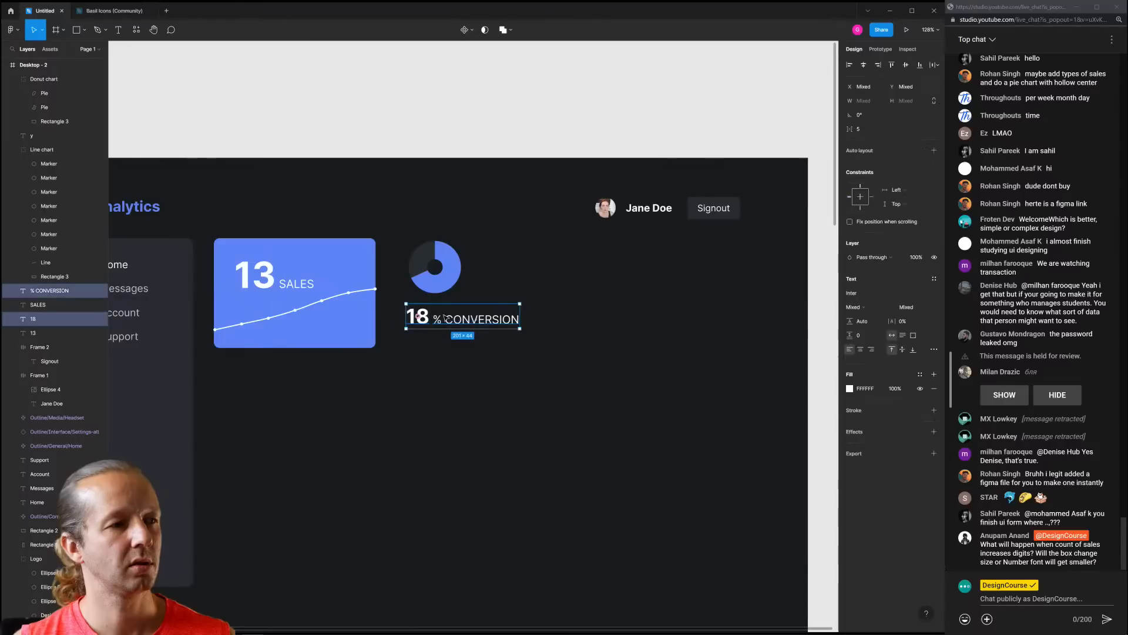
{"action": "left_click_drag", "start_coordinate": [453, 320], "coordinate": [537, 288]}
{"action": "left_click", "coordinate": [522, 251]}
{"action": "key", "text": "ctrl+z"}
Split the label into a '%' next to 18 and a separate 'CONVERSION' text
{"action": "left_click", "coordinate": [513, 274]}
{"action": "double_click", "coordinate": [547, 271]}
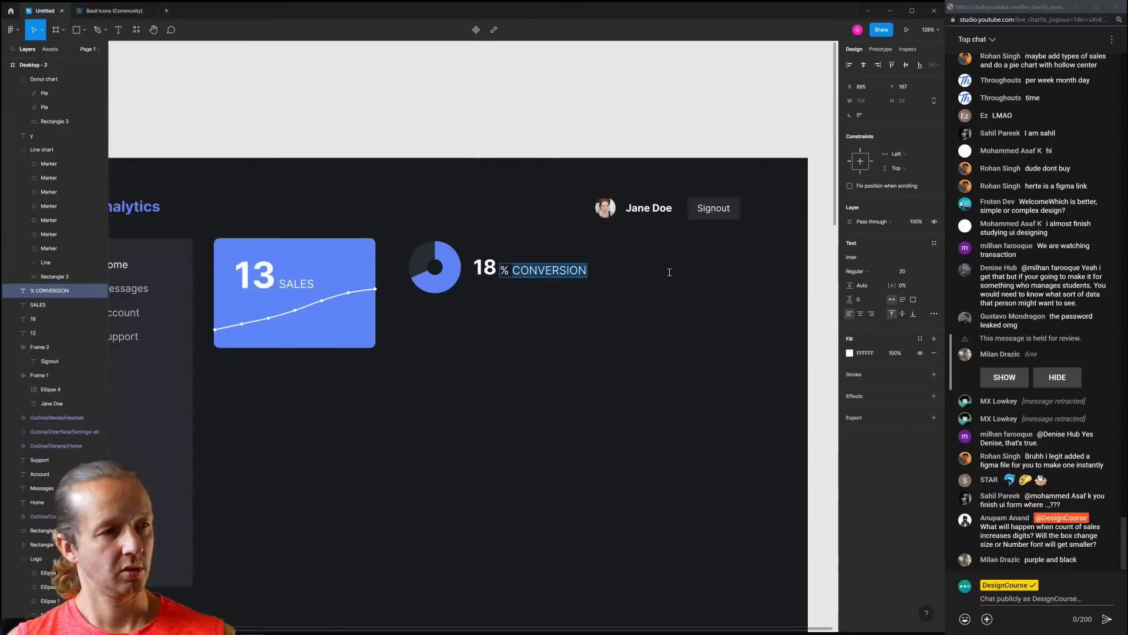
{"action": "key", "text": "BackSpace"}
{"action": "left_click", "coordinate": [617, 295]}
{"action": "left_click_drag", "start_coordinate": [505, 272], "coordinate": [479, 289]}
{"action": "left_click", "coordinate": [522, 273]}
{"action": "double_click", "coordinate": [482, 286]}
{"action": "type", "text": "CONVERSION"}
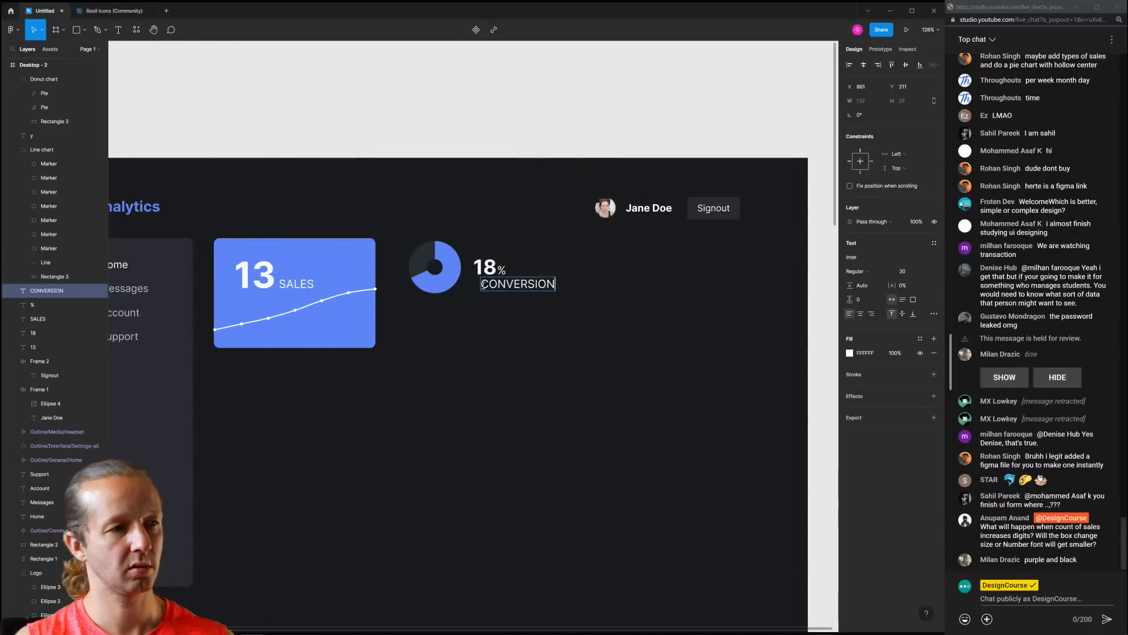
{"action": "key", "text": "Escape"}
Align CONVERSION beneath the 18 and nudge the stat texts up slightly
{"action": "left_click", "coordinate": [504, 318]}
{"action": "left_click_drag", "start_coordinate": [500, 284], "coordinate": [492, 287]}
{"action": "left_click", "coordinate": [524, 328]}
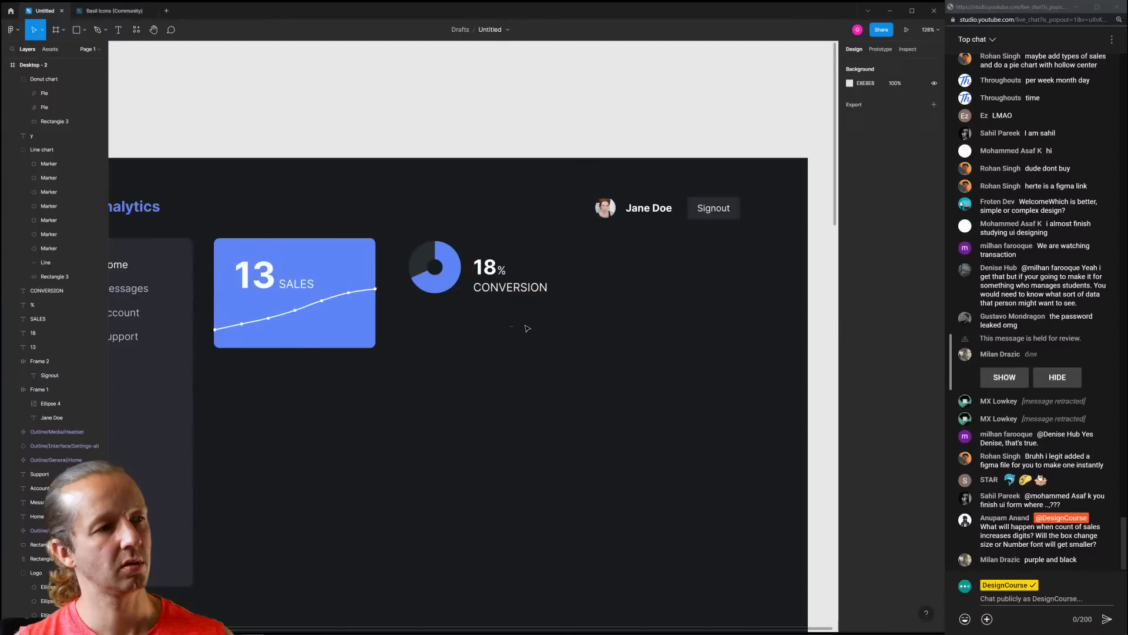
{"action": "left_click_drag", "start_coordinate": [481, 236], "coordinate": [524, 309]}
{"action": "left_click_drag", "start_coordinate": [511, 288], "coordinate": [510, 281]}
{"action": "left_click", "coordinate": [457, 302]}
Shift the donut and conversion stat block slightly to the right
{"action": "left_click_drag", "start_coordinate": [412, 233], "coordinate": [528, 287]}
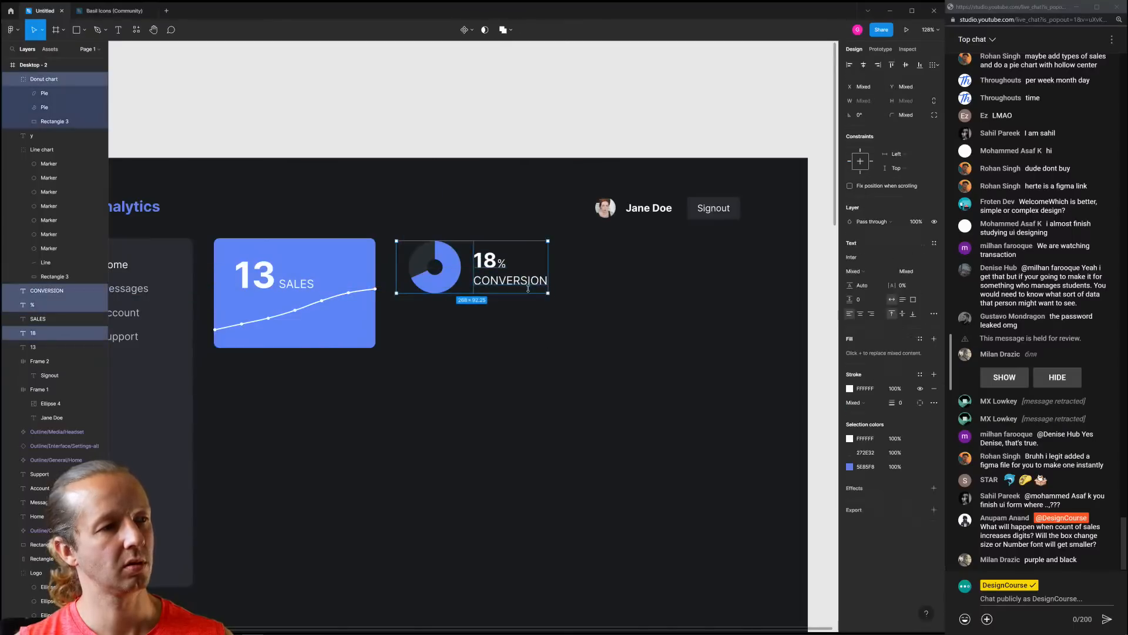
{"action": "scroll", "coordinate": [450, 361], "scroll_direction": "down", "scroll_amount": 5}
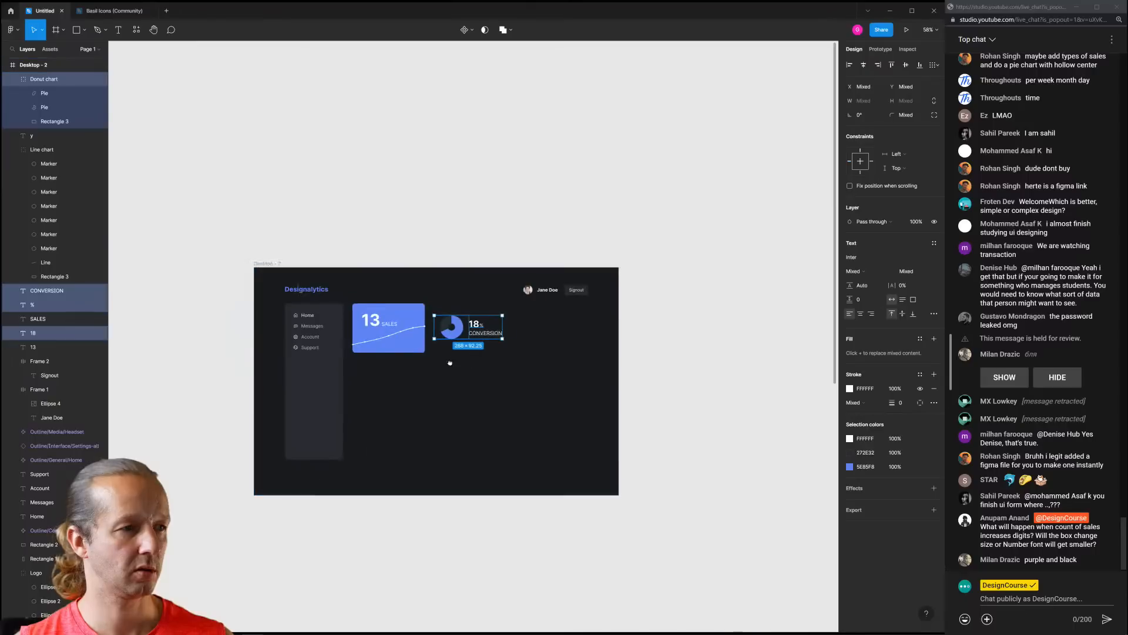
{"action": "left_click", "coordinate": [450, 363]}
{"action": "scroll", "coordinate": [470, 353], "scroll_direction": "up", "scroll_amount": 5}
{"action": "scroll", "coordinate": [452, 283], "scroll_direction": "up", "scroll_amount": 1}
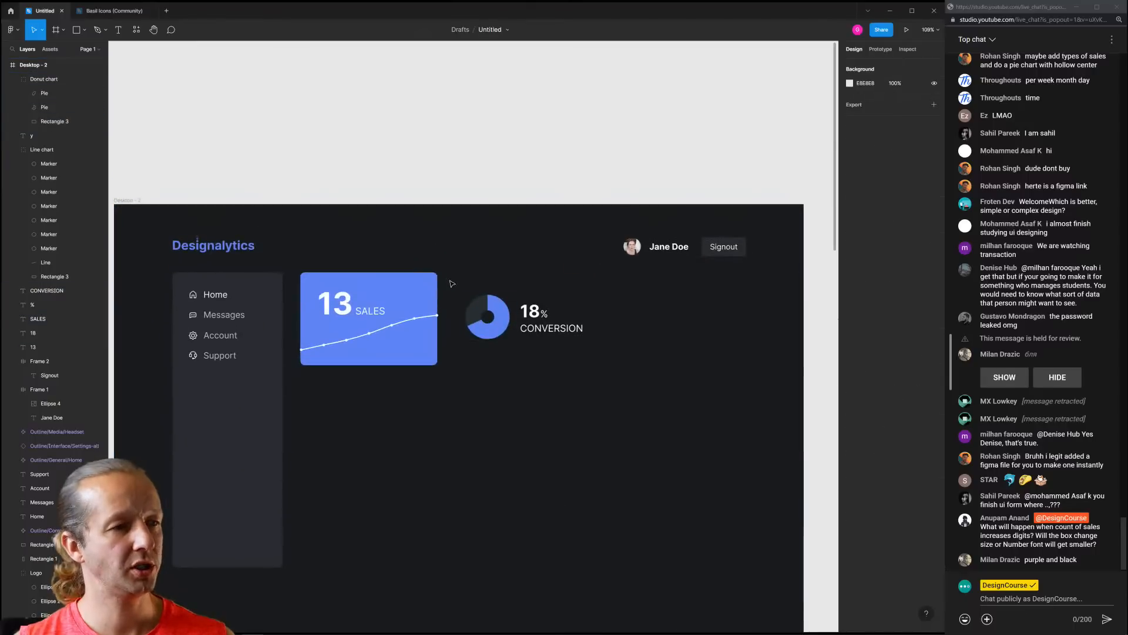
{"action": "left_click_drag", "start_coordinate": [450, 281], "coordinate": [583, 329]}
{"action": "left_click", "coordinate": [470, 358]}
Duplicate the blue sales card, place the copy beside it, and widen it
{"action": "left_click", "coordinate": [406, 351]}
{"action": "key", "text": "ctrl+d"}
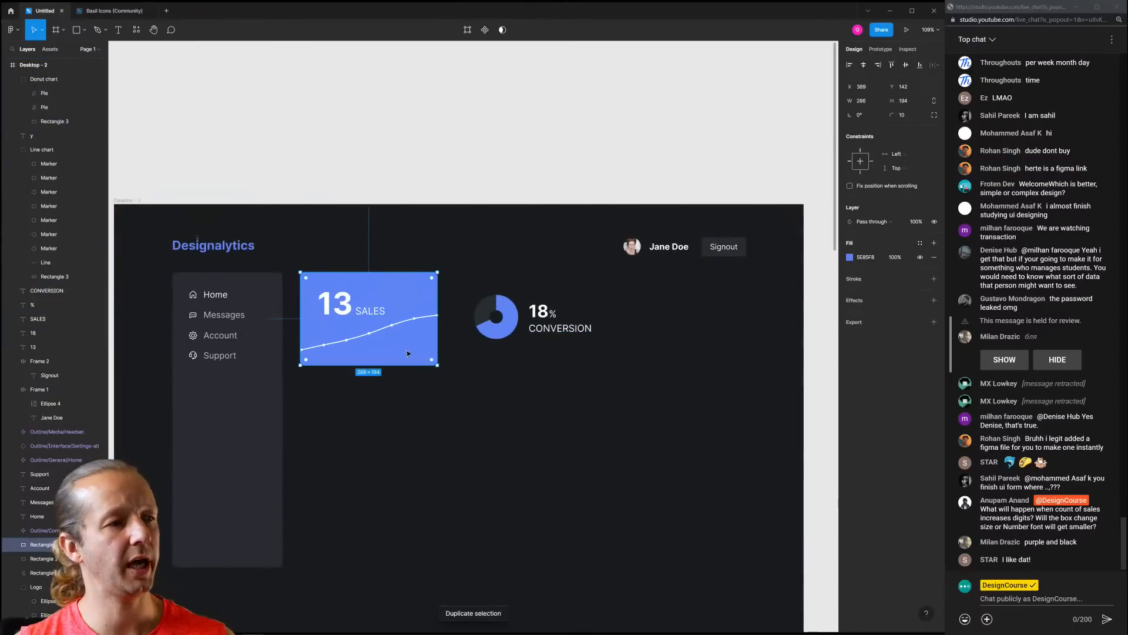
{"action": "left_click_drag", "start_coordinate": [408, 353], "coordinate": [557, 345]}
{"action": "left_click_drag", "start_coordinate": [585, 303], "coordinate": [616, 303]}
Remove the card copy's fill and give it a stroke in the sales card blue
{"action": "left_click", "coordinate": [934, 256]}
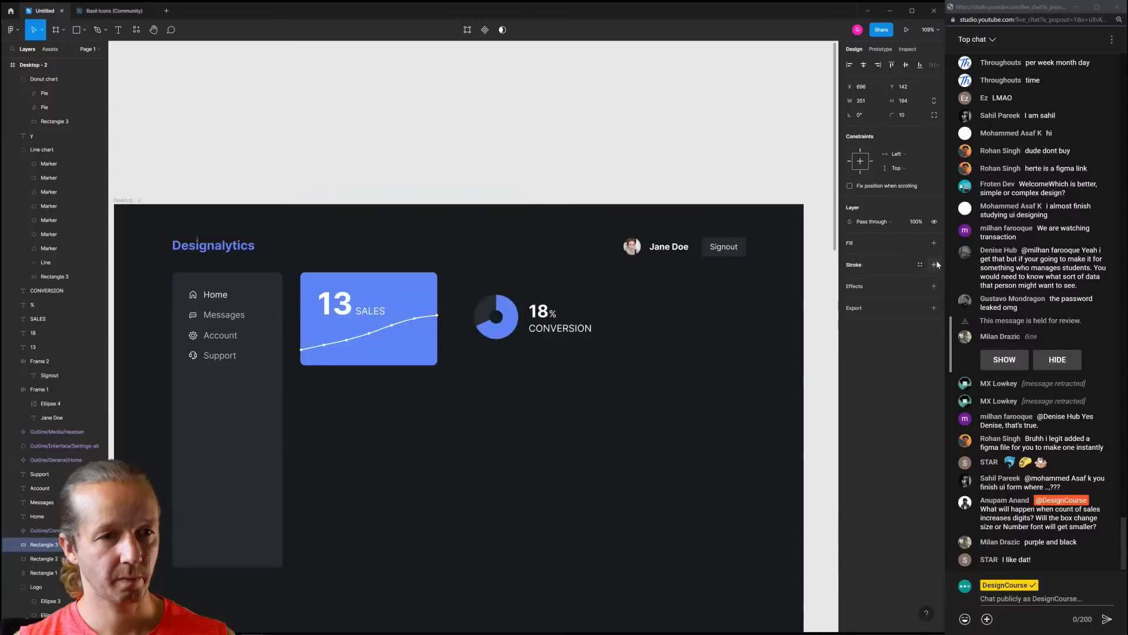
{"action": "left_click", "coordinate": [935, 264]}
{"action": "left_click", "coordinate": [849, 279]}
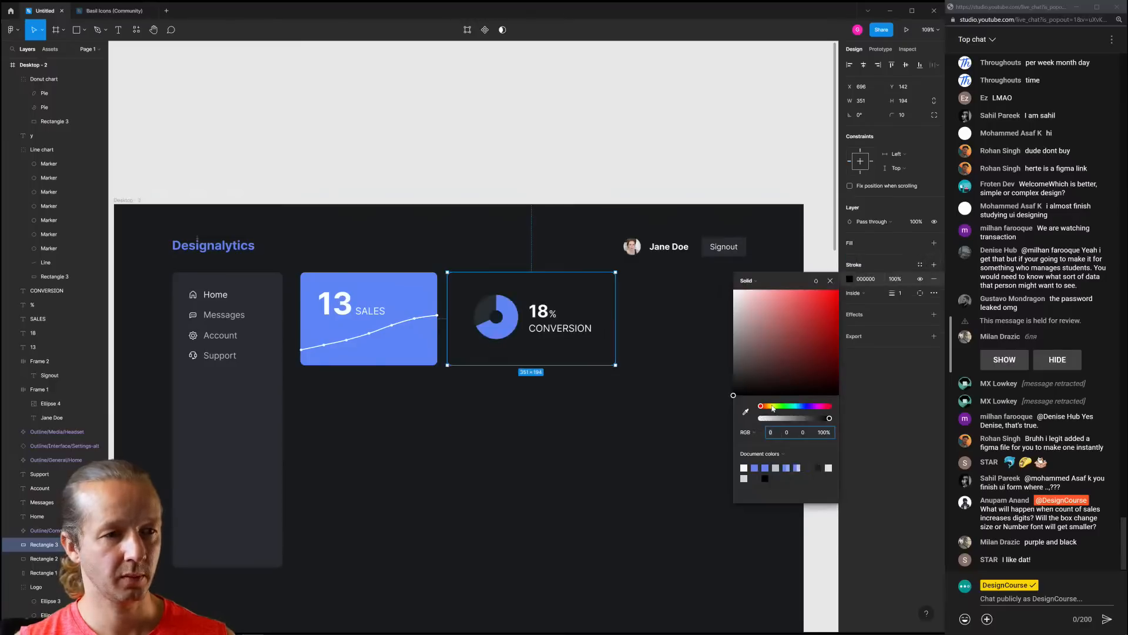
{"action": "left_click", "coordinate": [751, 411]}
{"action": "left_click", "coordinate": [414, 291]}
{"action": "left_click", "coordinate": [544, 462]}
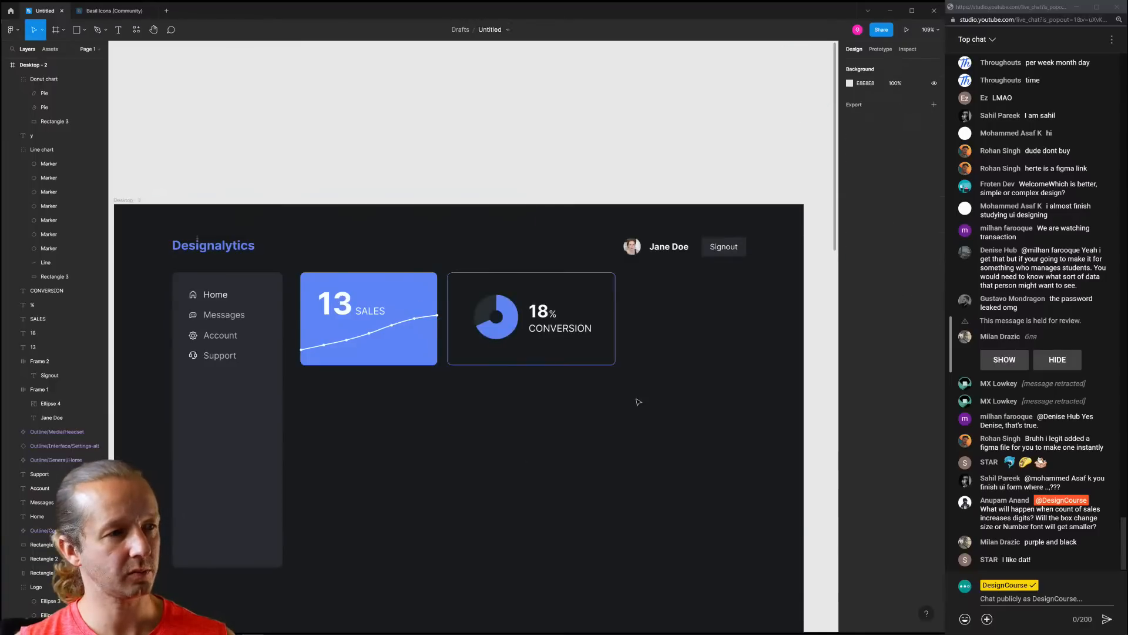
{"action": "left_click", "coordinate": [613, 363]}
{"action": "left_click", "coordinate": [725, 337]}
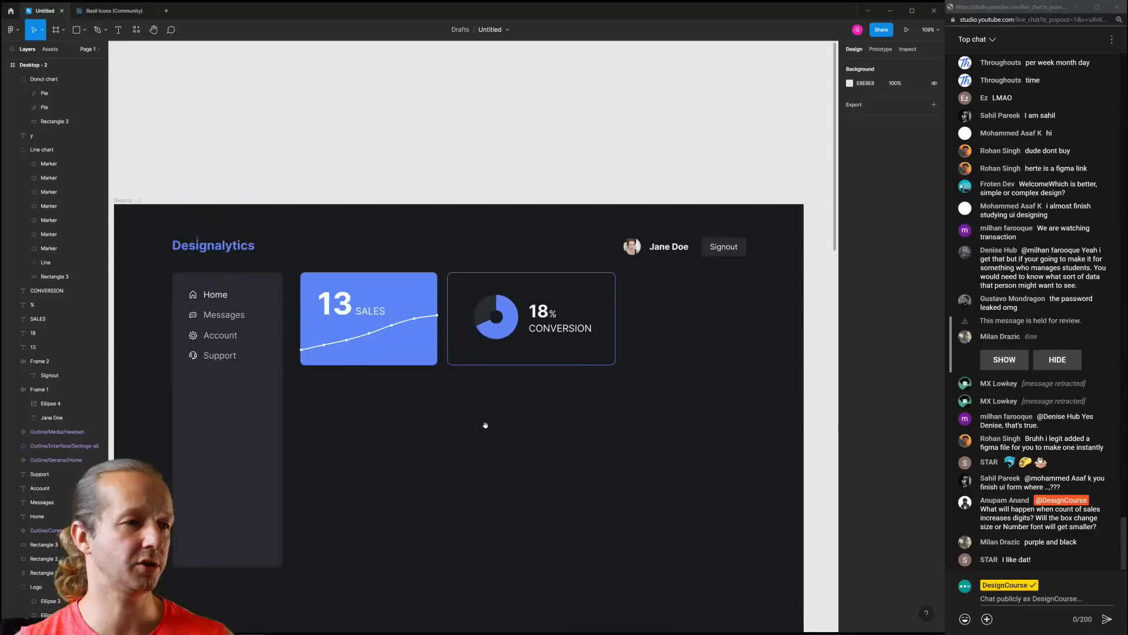
Alt-drag Desktop - 2 to the right to create Desktop - 3
{"action": "left_click_drag", "start_coordinate": [485, 425], "coordinate": [515, 352]}
{"action": "scroll", "coordinate": [560, 357], "scroll_direction": "down", "scroll_amount": 3}
{"action": "left_click_drag", "start_coordinate": [580, 382], "coordinate": [467, 377]}
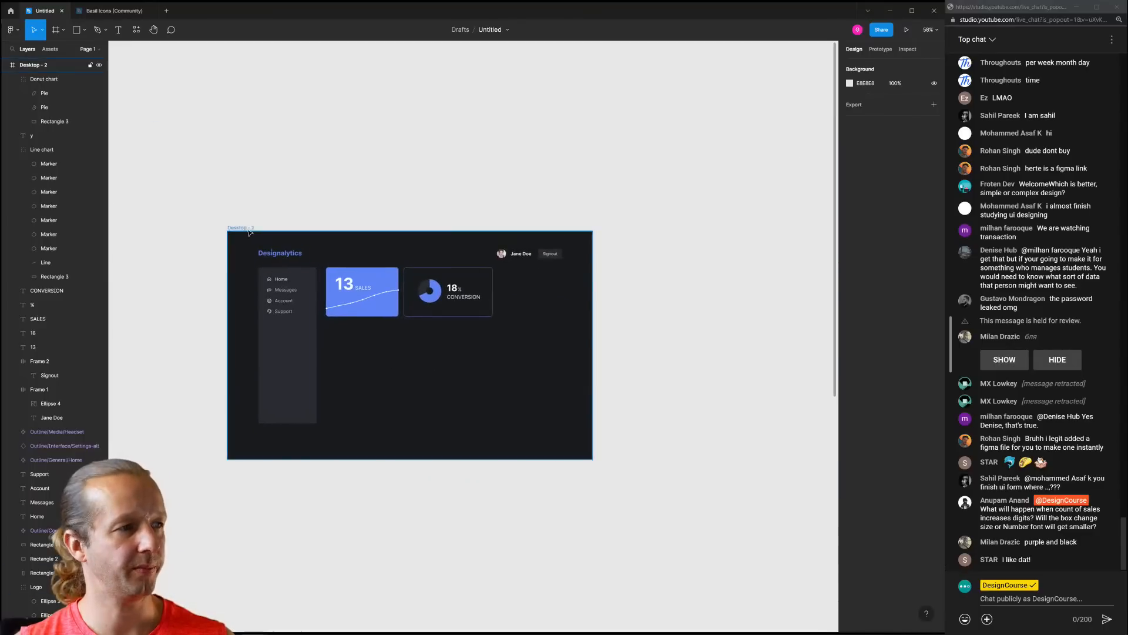
{"action": "left_click_drag", "start_coordinate": [248, 229], "coordinate": [628, 230]}
{"action": "left_click", "coordinate": [657, 192]}
{"action": "left_click_drag", "start_coordinate": [741, 222], "coordinate": [402, 224]}
{"action": "scroll", "coordinate": [494, 304], "scroll_direction": "up", "scroll_amount": 3}
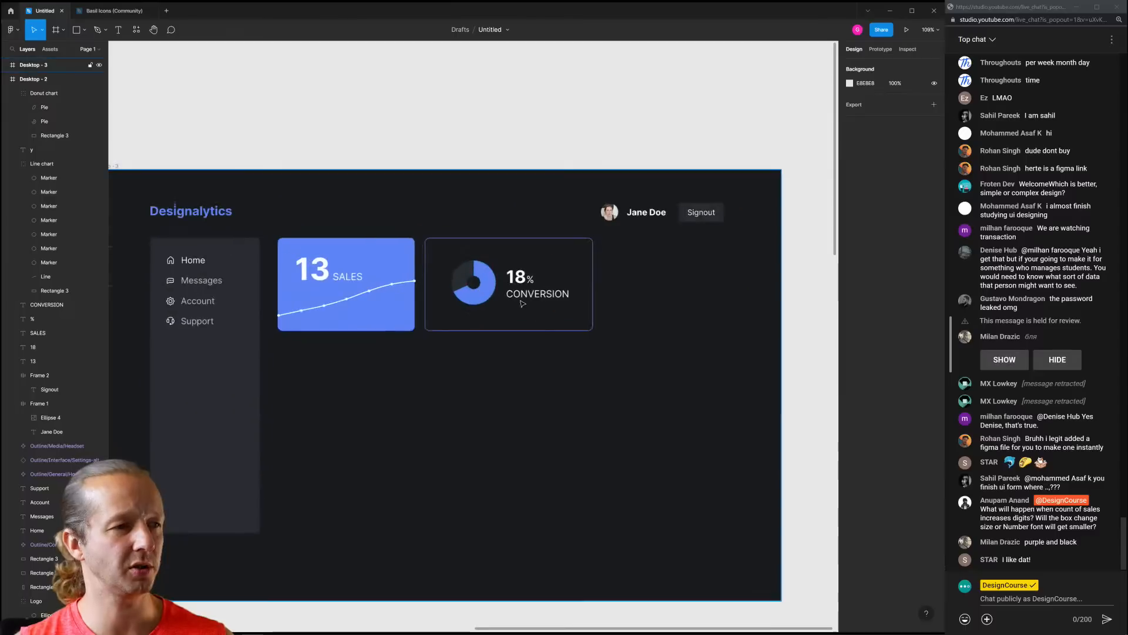
Change the Desktop - 3 conversion card's stroke to a slightly lightened sidebar dark grey
{"action": "left_click", "coordinate": [523, 303]}
{"action": "left_click", "coordinate": [850, 280]}
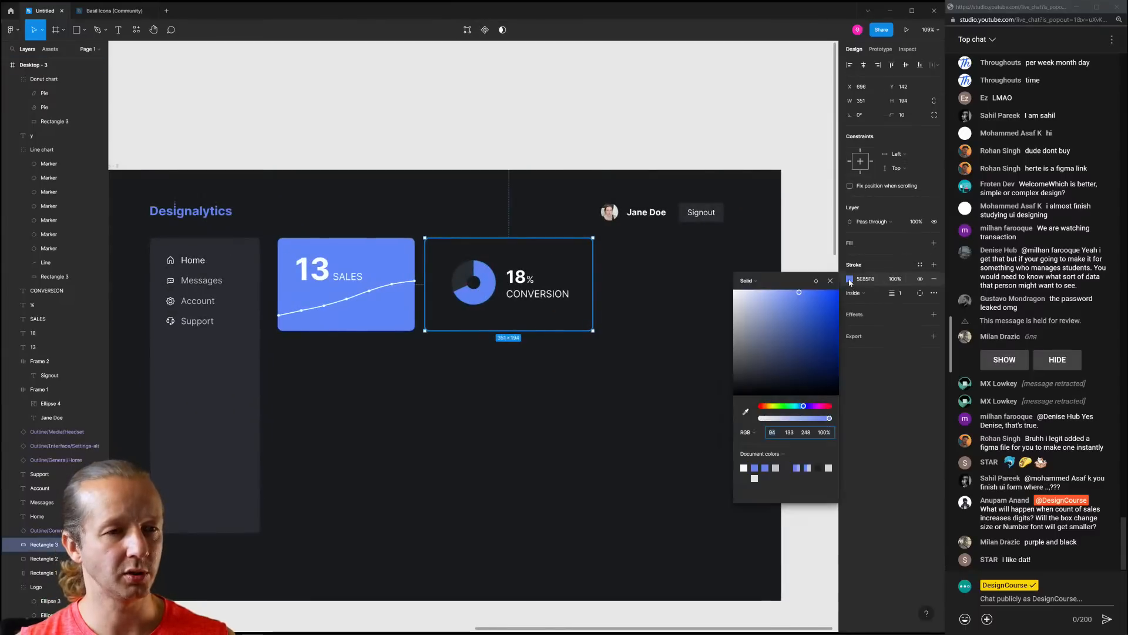
{"action": "left_click", "coordinate": [746, 411]}
{"action": "left_click", "coordinate": [257, 336]}
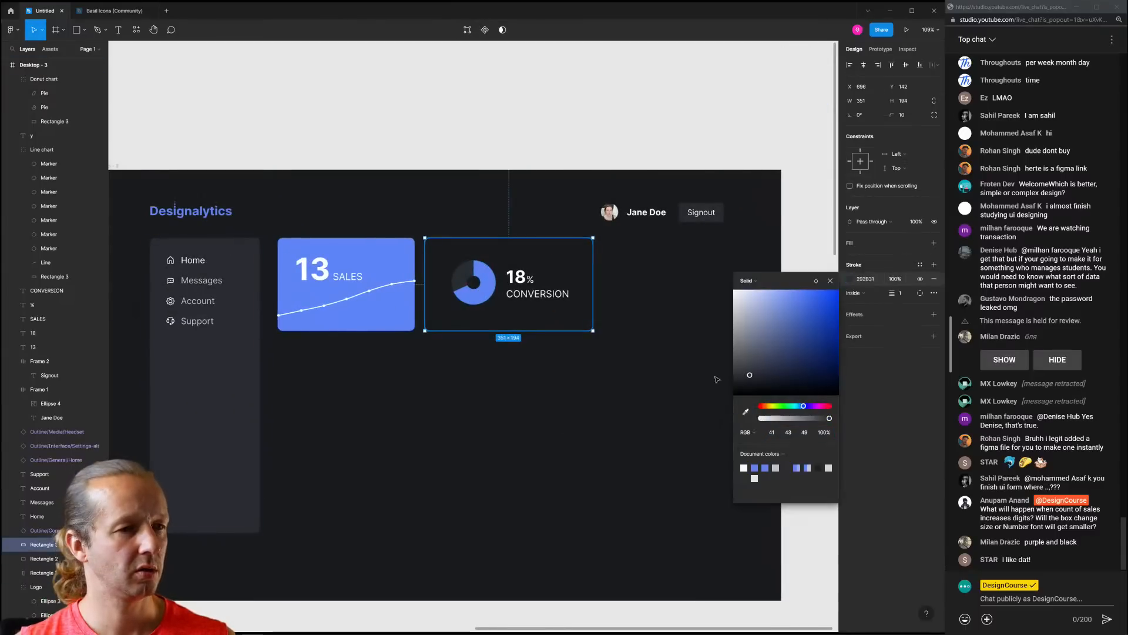
{"action": "left_click_drag", "start_coordinate": [749, 376], "coordinate": [753, 365]}
{"action": "left_click", "coordinate": [579, 393]}
{"action": "scroll", "coordinate": [495, 385], "scroll_direction": "down", "scroll_amount": 5}
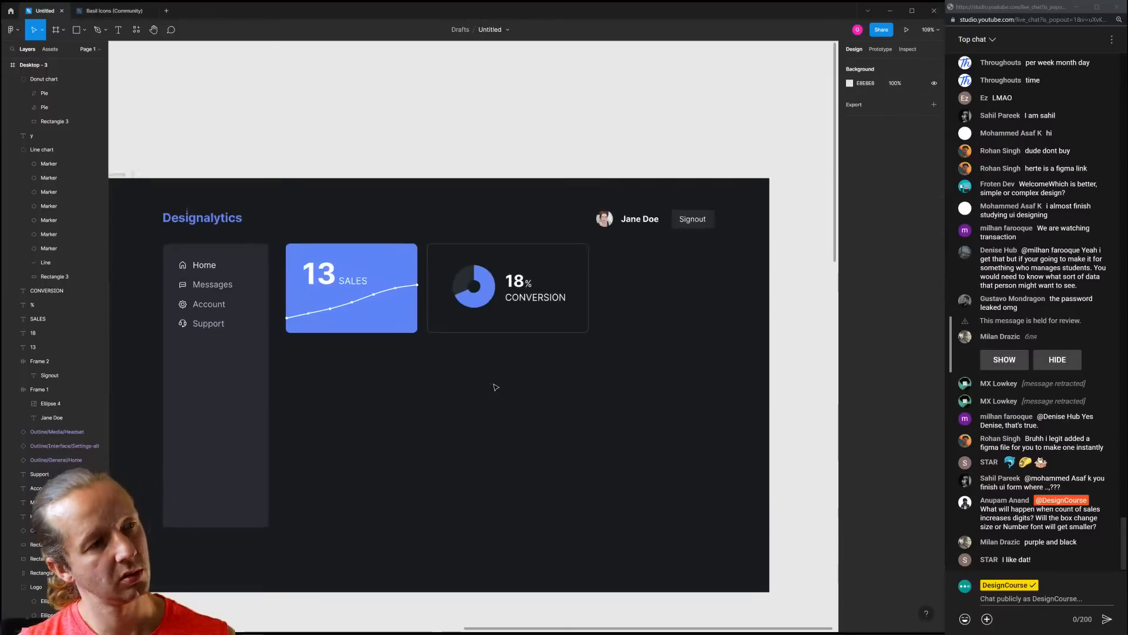
{"action": "left_click_drag", "start_coordinate": [471, 398], "coordinate": [504, 361]}
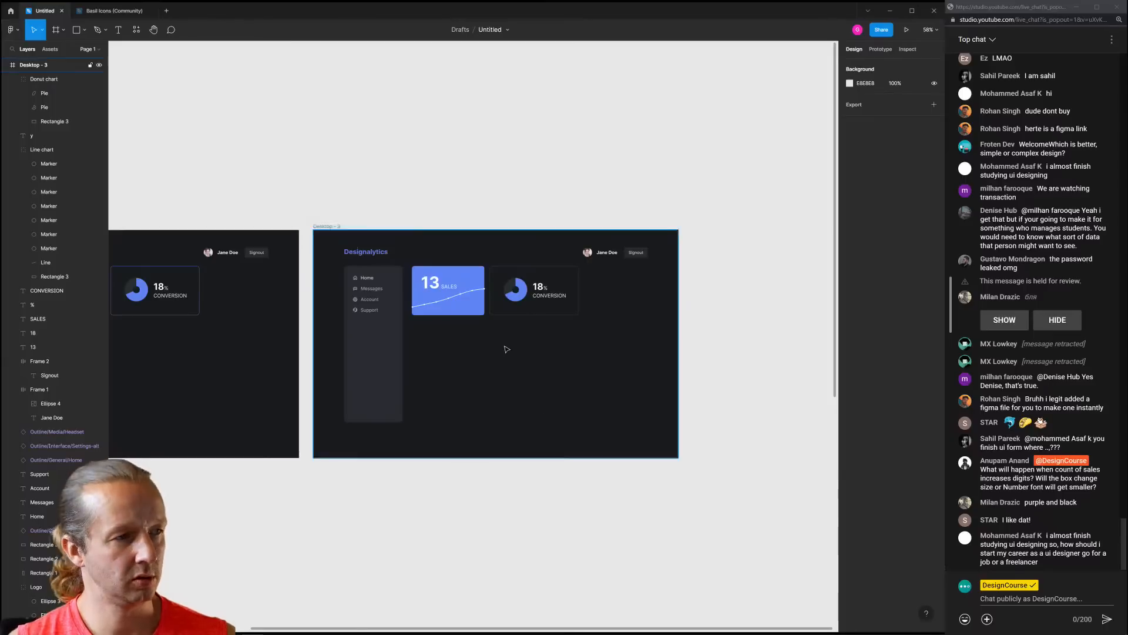
{"action": "scroll", "coordinate": [501, 340], "scroll_direction": "up", "scroll_amount": 4}
{"action": "left_click_drag", "start_coordinate": [458, 333], "coordinate": [473, 335]}
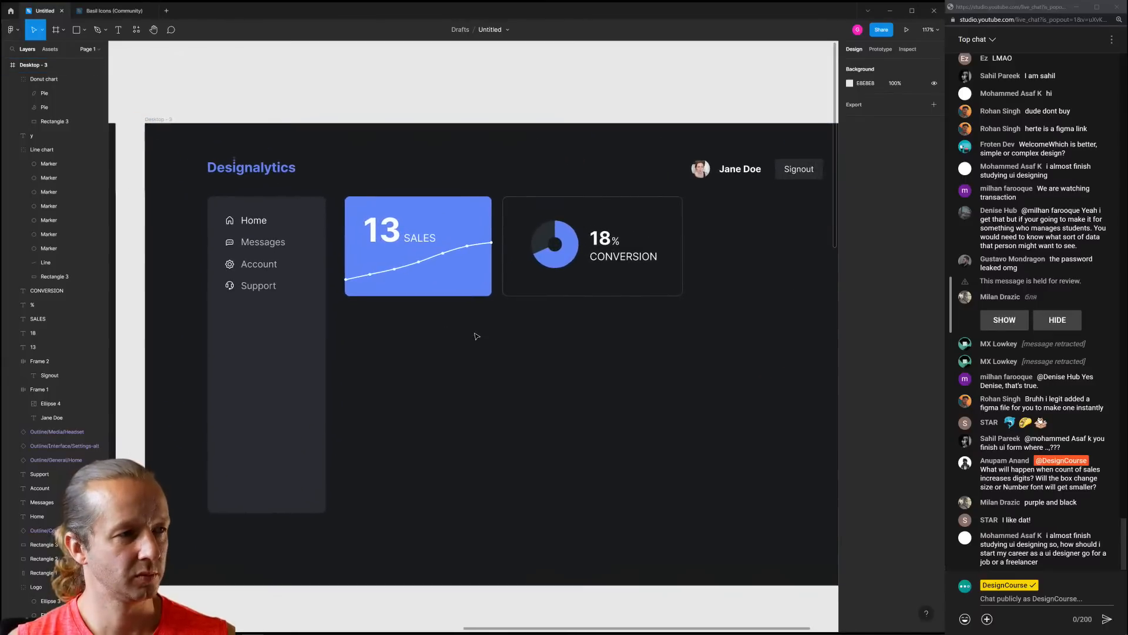
{"action": "left_click", "coordinate": [1044, 477]}
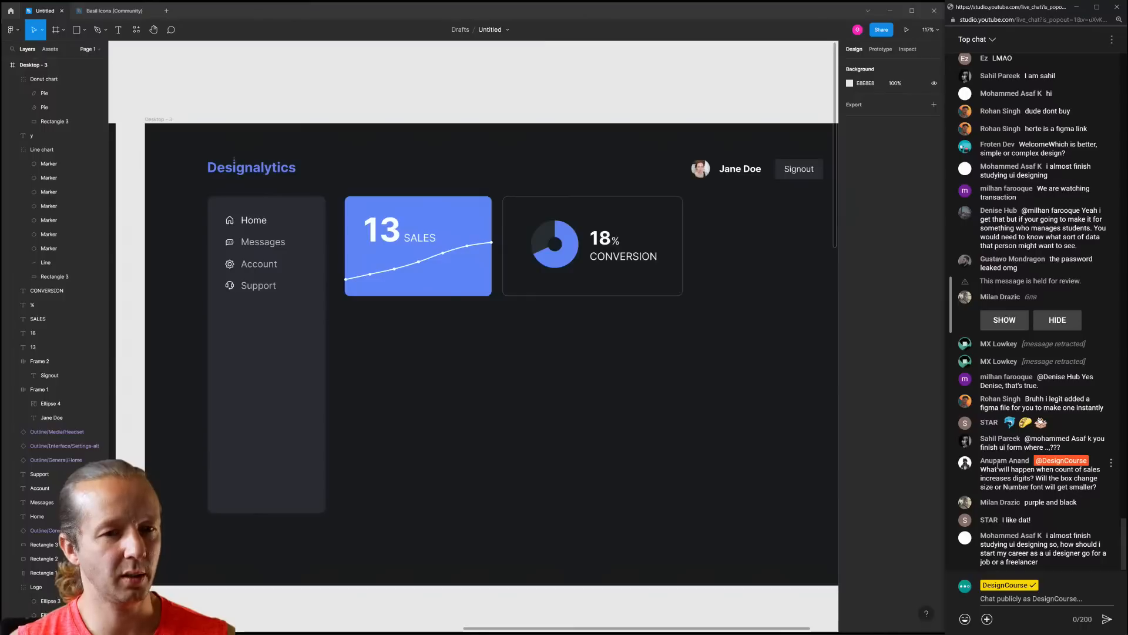
{"action": "left_click", "coordinate": [477, 379]}
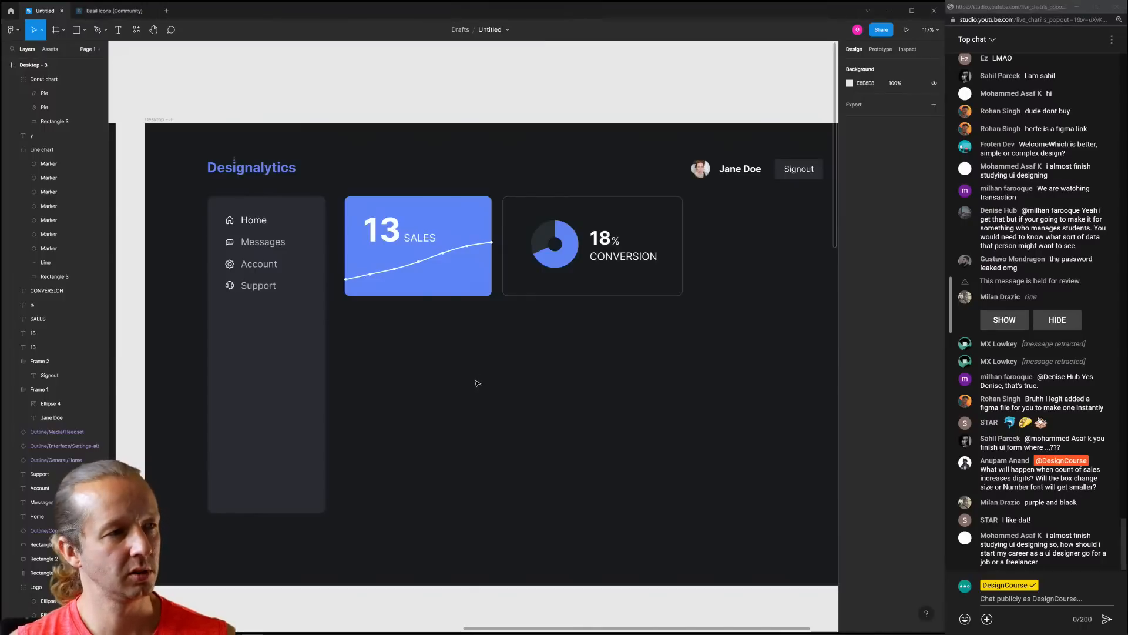
{"action": "left_click", "coordinate": [392, 232]}
{"action": "type", "text": "42"}
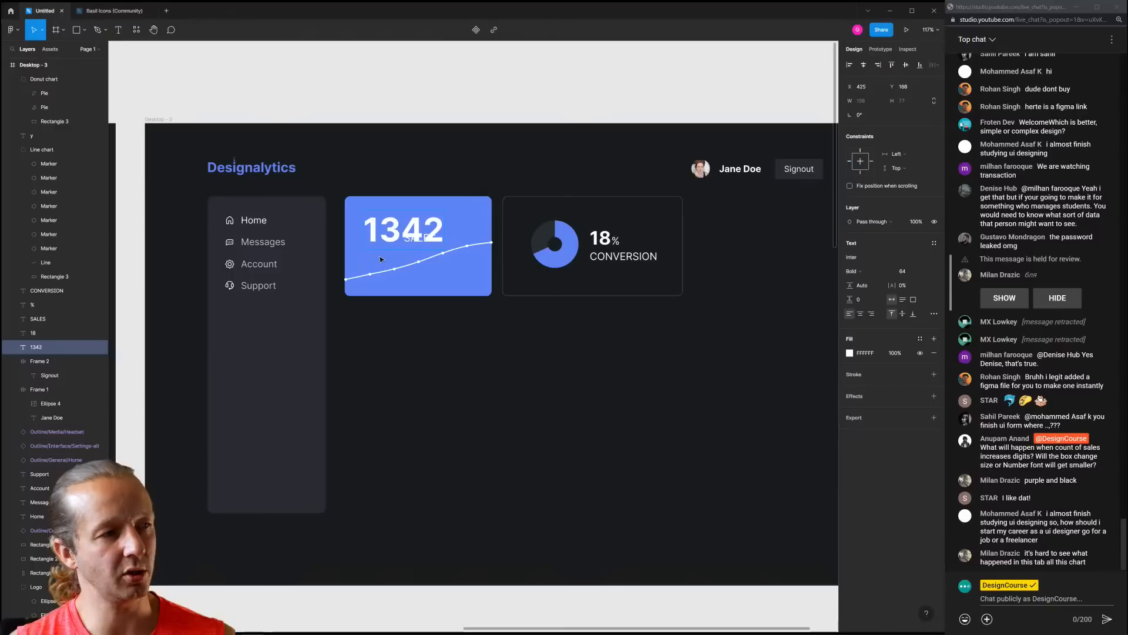
{"action": "key", "text": "BackSpace"}
{"action": "key", "text": "BackSpace"}
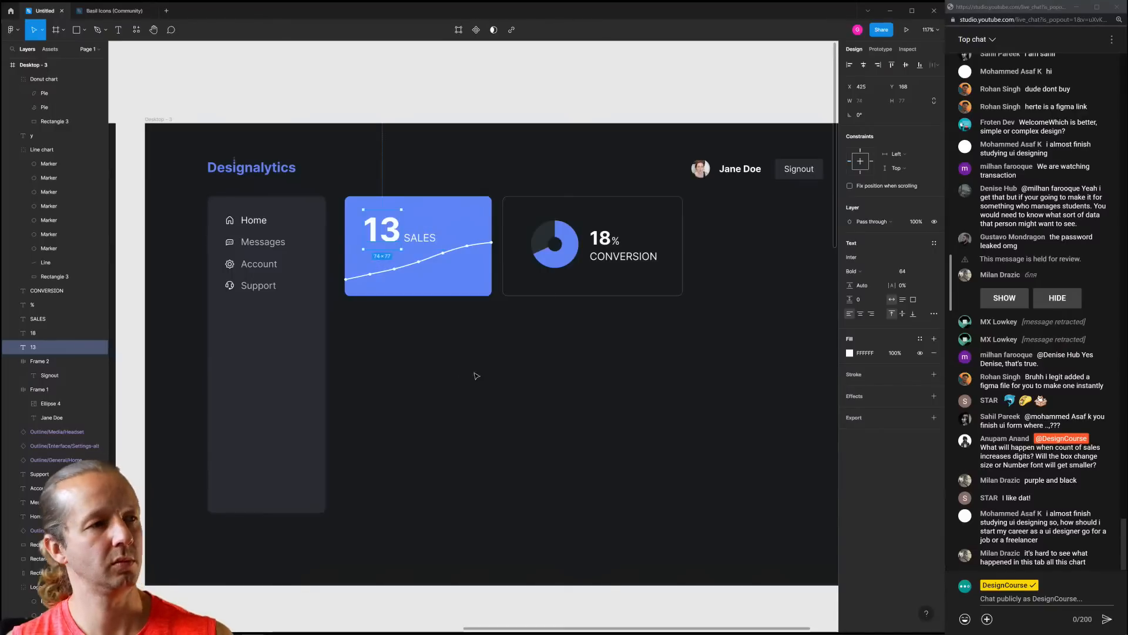
{"action": "left_click", "coordinate": [652, 371]}
{"action": "scroll", "coordinate": [658, 361], "scroll_direction": "down", "scroll_amount": 2}
{"action": "left_click_drag", "start_coordinate": [665, 374], "coordinate": [607, 371]}
Stretch the conversion card's right edge to line up with Signout, making it 624 × 194
{"action": "scroll", "coordinate": [567, 357], "scroll_direction": "down", "scroll_amount": 2}
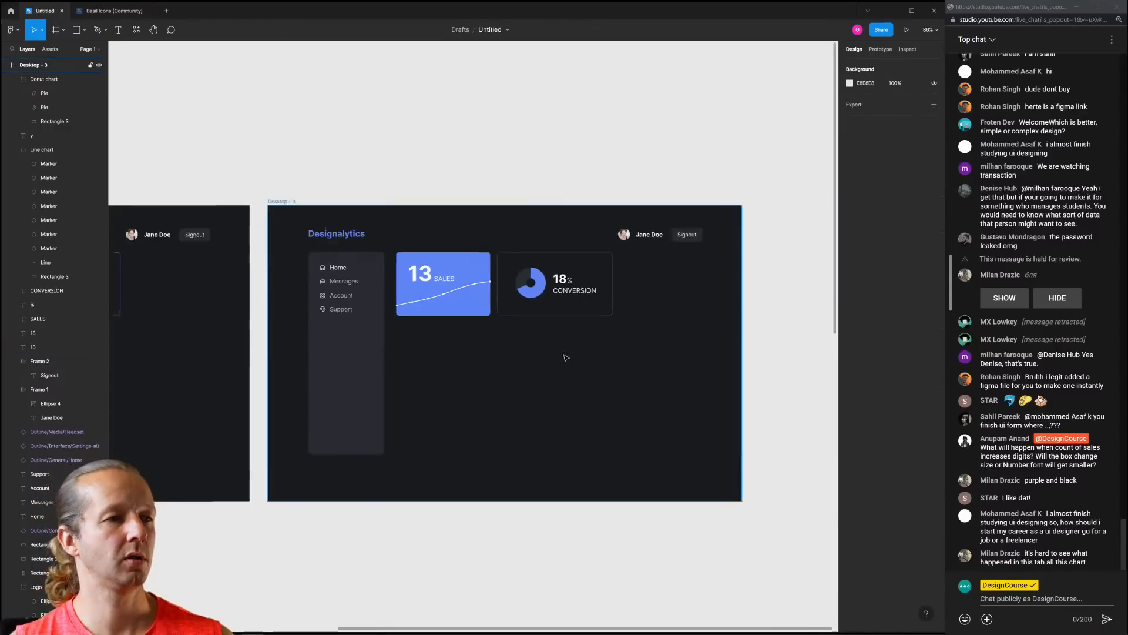
{"action": "scroll", "coordinate": [567, 353], "scroll_direction": "up", "scroll_amount": 4}
{"action": "left_click_drag", "start_coordinate": [575, 335], "coordinate": [478, 331]}
{"action": "left_click", "coordinate": [541, 265]}
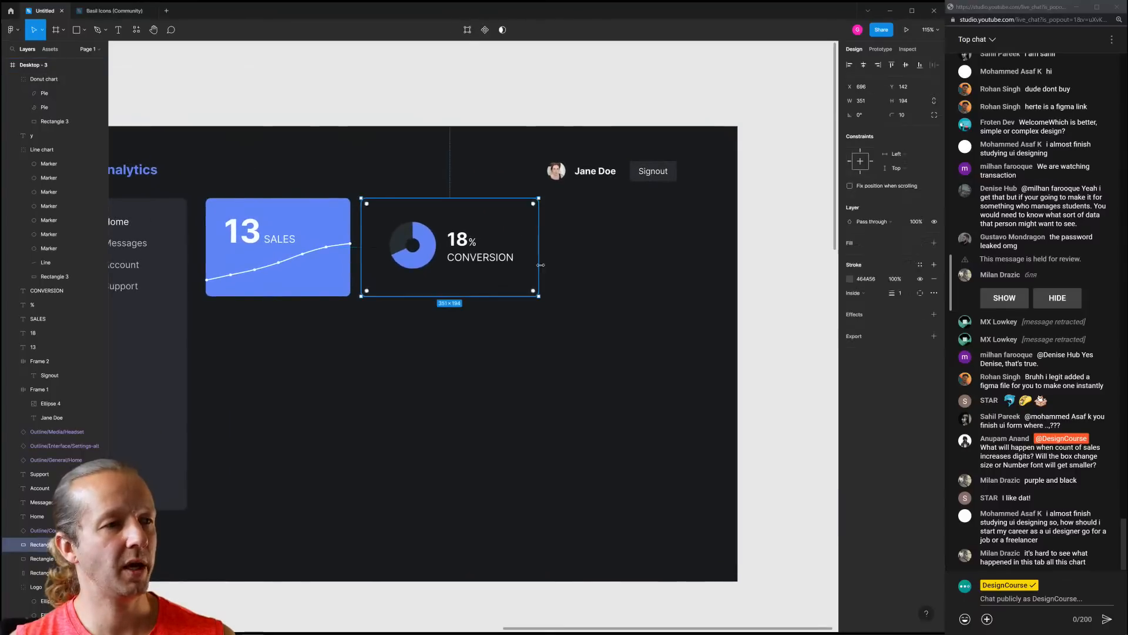
{"action": "left_click_drag", "start_coordinate": [540, 263], "coordinate": [677, 259]}
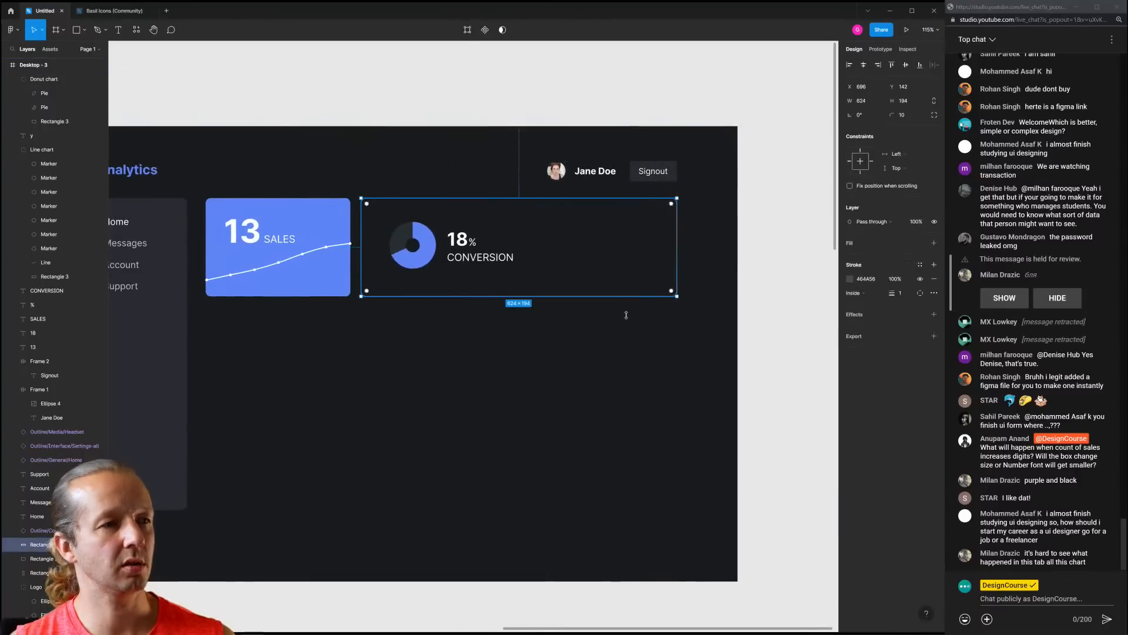
{"action": "left_click", "coordinate": [608, 337]}
{"action": "scroll", "coordinate": [482, 342], "scroll_direction": "down", "scroll_amount": 1}
{"action": "scroll", "coordinate": [496, 335], "scroll_direction": "up", "scroll_amount": 3}
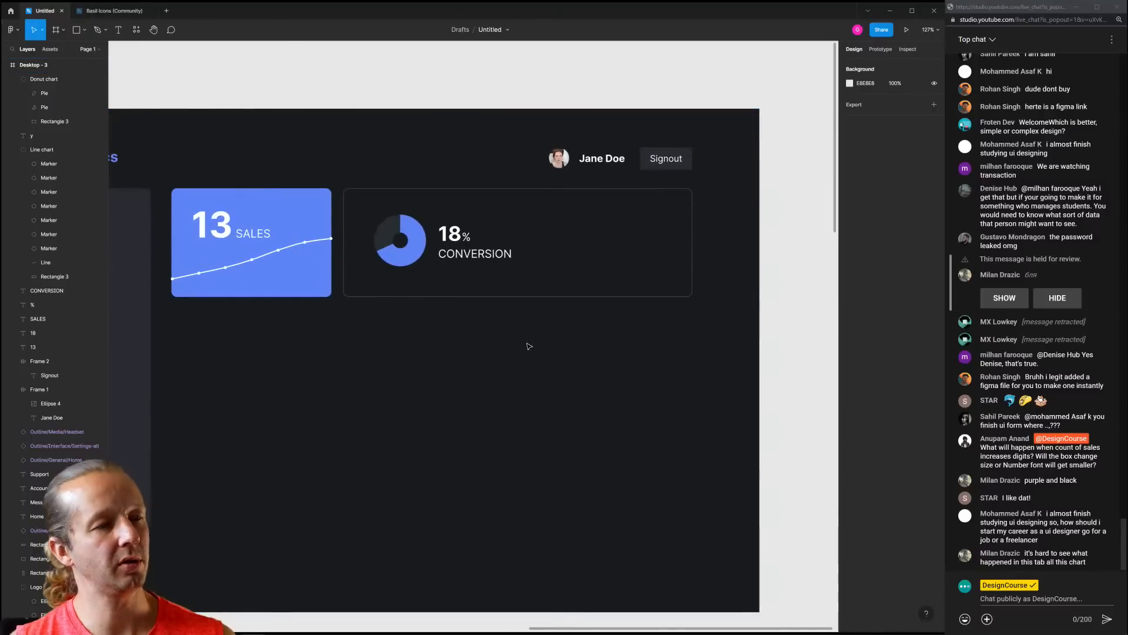
{"action": "left_click_drag", "start_coordinate": [510, 347], "coordinate": [546, 343]}
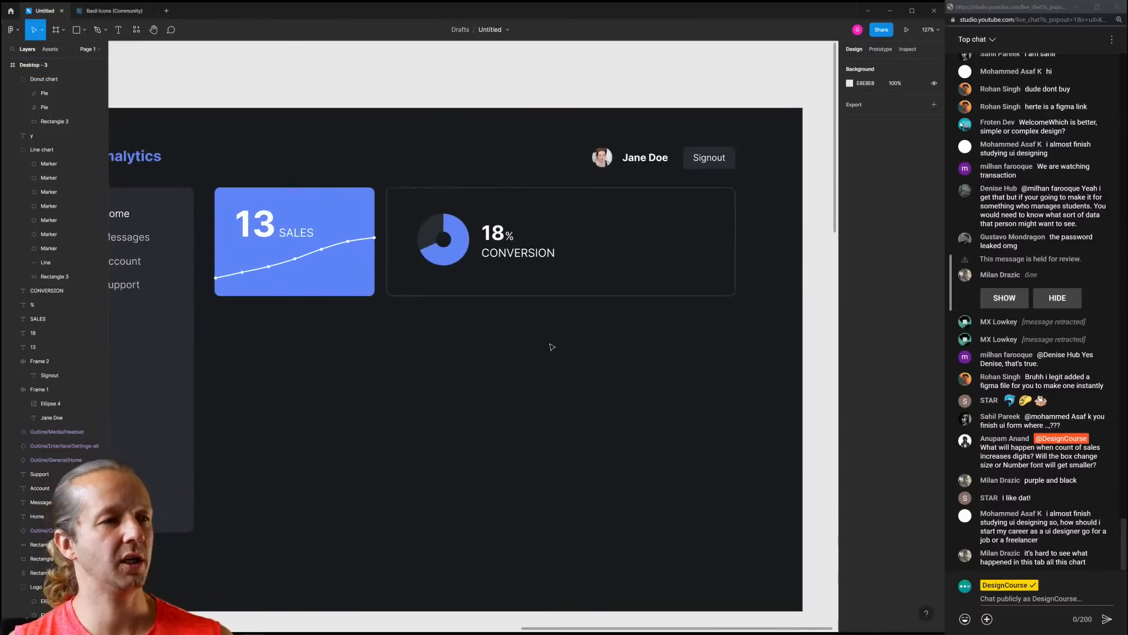
Undo the 13 SALES text moves and lower the line chart about 13 px in the sales card
{"action": "left_click", "coordinate": [254, 228]}
{"action": "left_click", "coordinate": [300, 231], "text": "shift"}
{"action": "left_click_drag", "start_coordinate": [306, 232], "coordinate": [341, 254]}
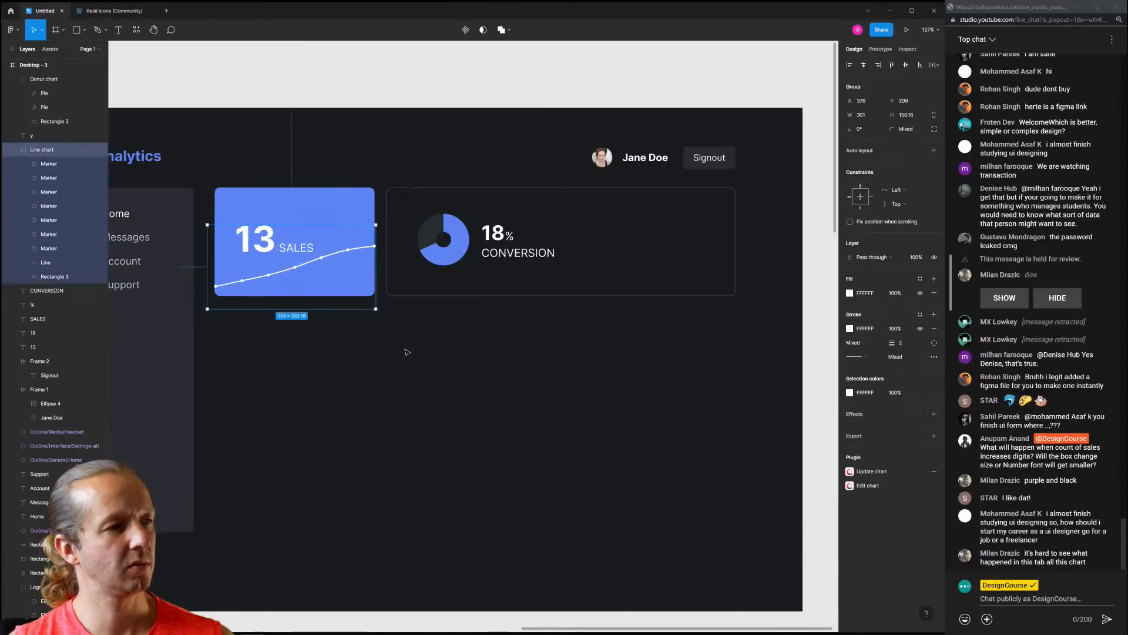
{"action": "left_click", "coordinate": [403, 350]}
{"action": "scroll", "coordinate": [470, 346], "scroll_direction": "down", "scroll_amount": 5, "text": "ctrl"}
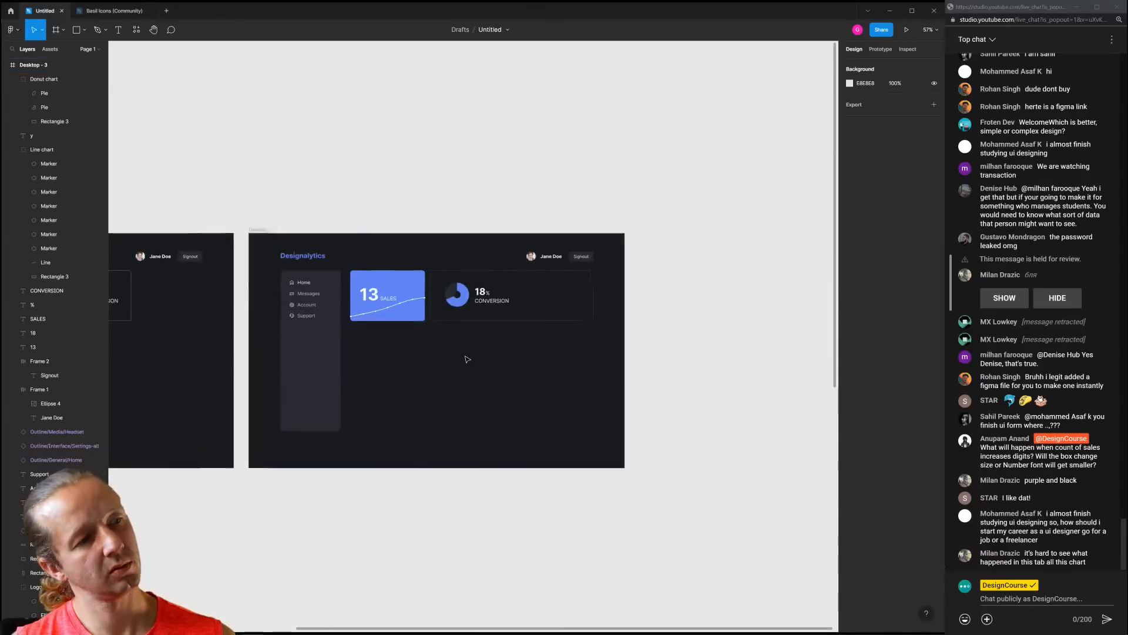
{"action": "scroll", "coordinate": [462, 358], "scroll_direction": "up", "scroll_amount": 5, "text": "ctrl"}
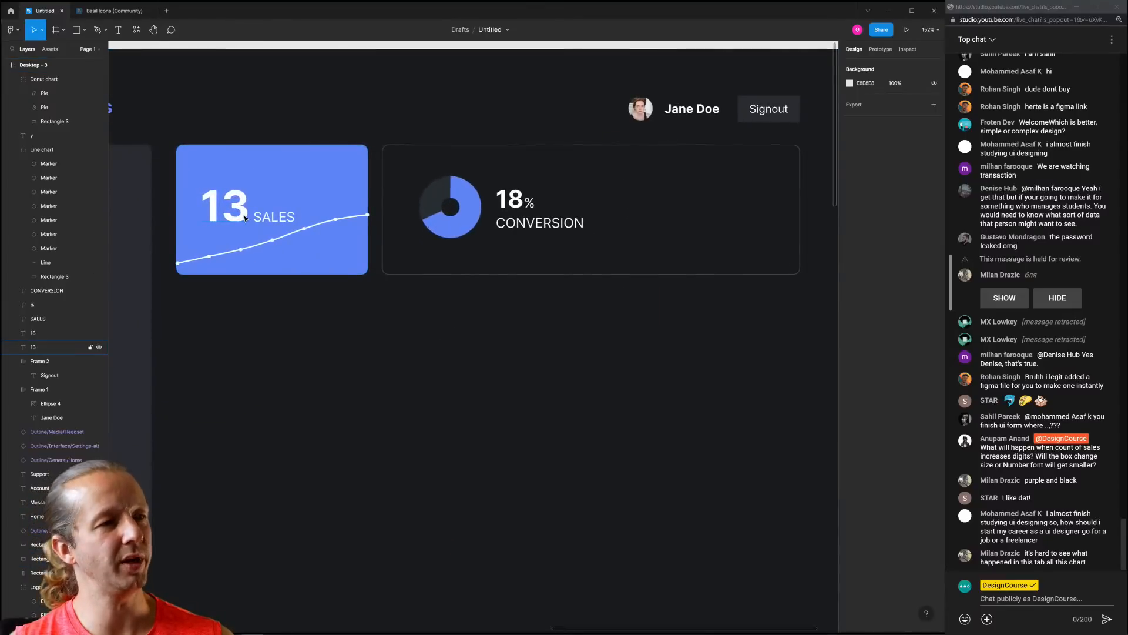
{"action": "left_click", "coordinate": [248, 218]}
{"action": "left_click", "coordinate": [274, 222]}
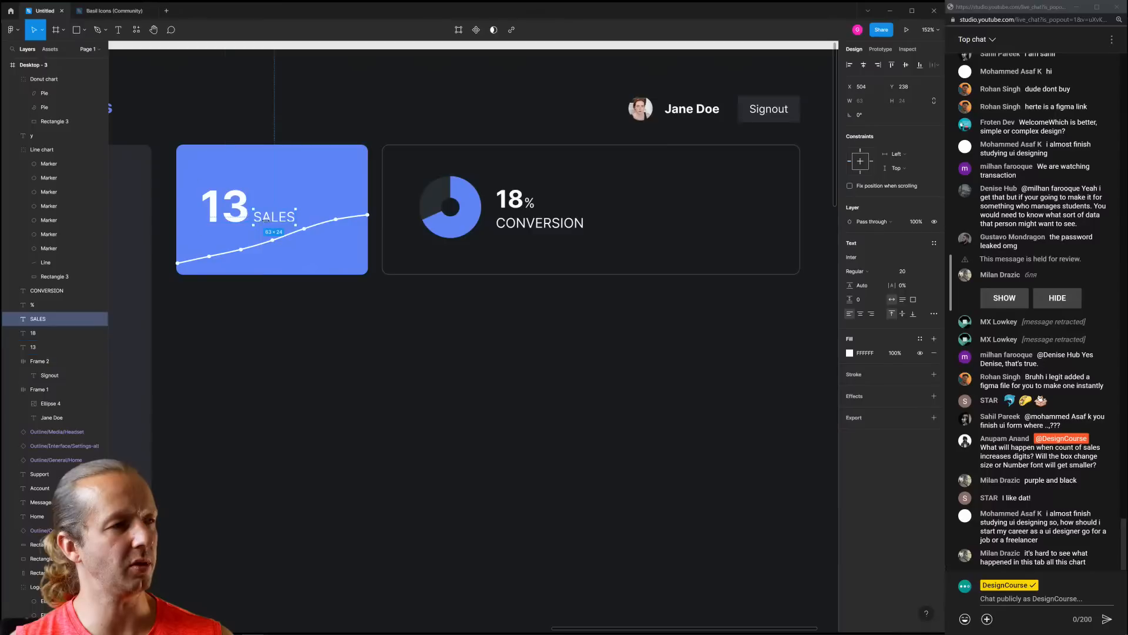
{"action": "key", "text": "ctrl+z"}
{"action": "key", "text": "ctrl+z"}
{"action": "key", "text": "ctrl+z"}
{"action": "key", "text": "ctrl+z"}
{"action": "key", "text": "ctrl+z"}
{"action": "key", "text": "ctrl+z"}
{"action": "key", "text": "ctrl+z"}
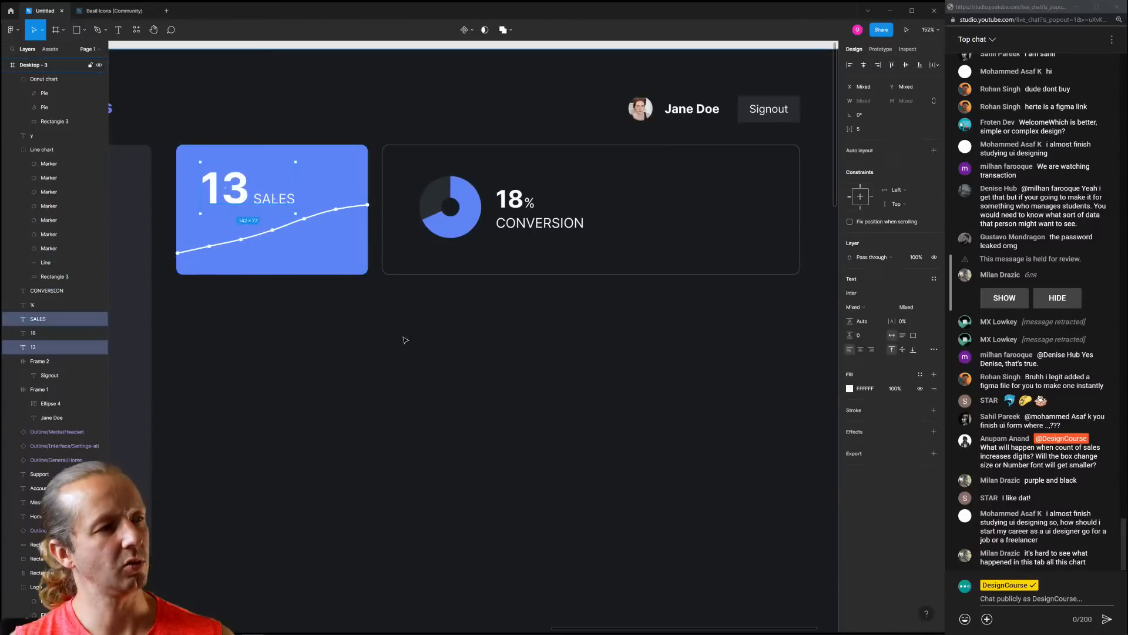
{"action": "left_click_drag", "start_coordinate": [303, 221], "coordinate": [301, 229]}
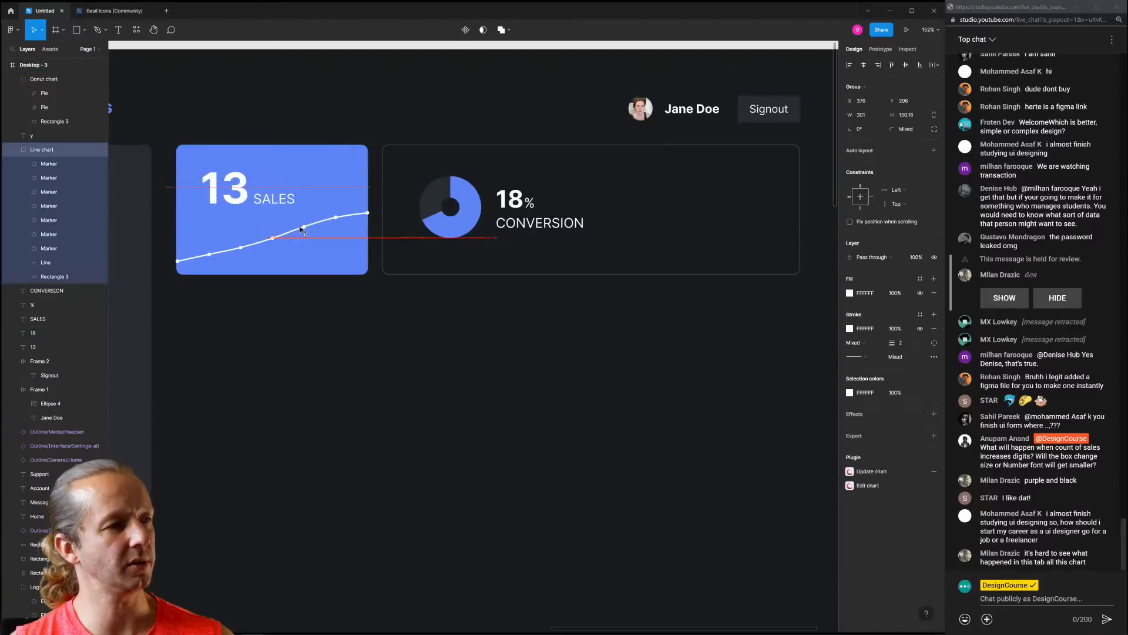
{"action": "left_click", "coordinate": [428, 341]}
{"action": "left_click_drag", "start_coordinate": [499, 306], "coordinate": [402, 344]}
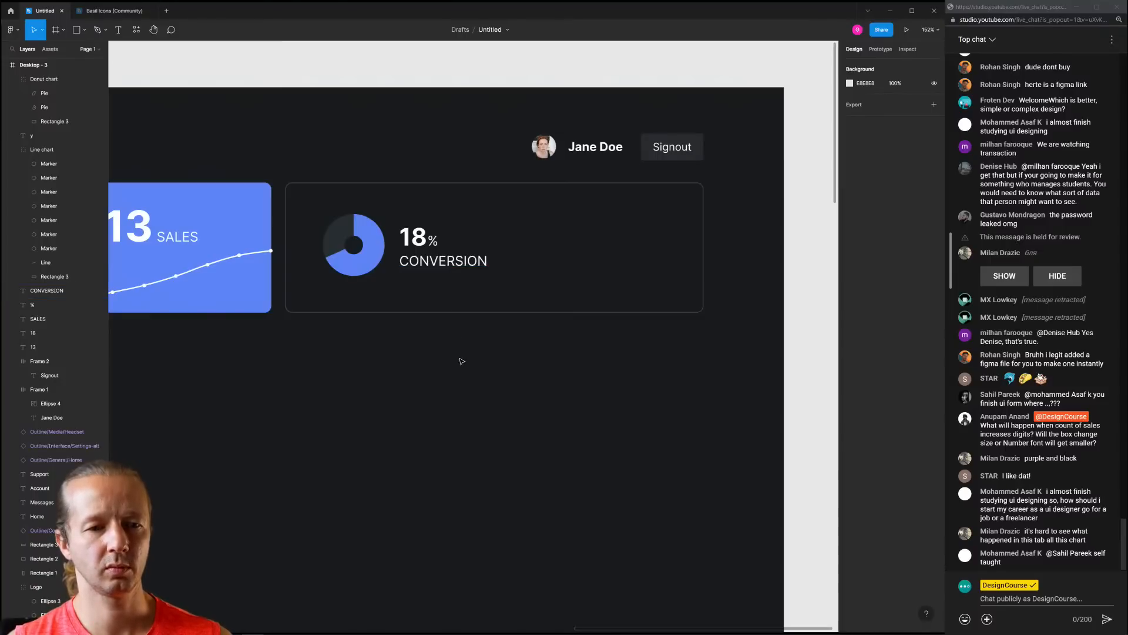
{"action": "scroll", "coordinate": [462, 361], "scroll_direction": "down", "scroll_amount": 5}
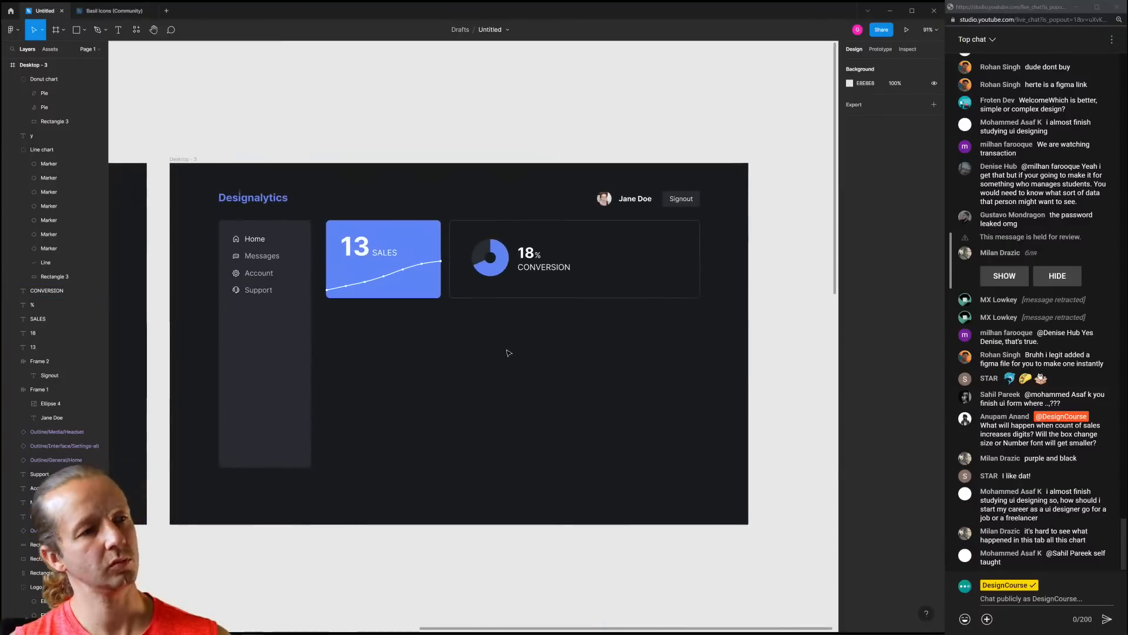
{"action": "scroll", "coordinate": [584, 339], "scroll_direction": "up", "scroll_amount": 3}
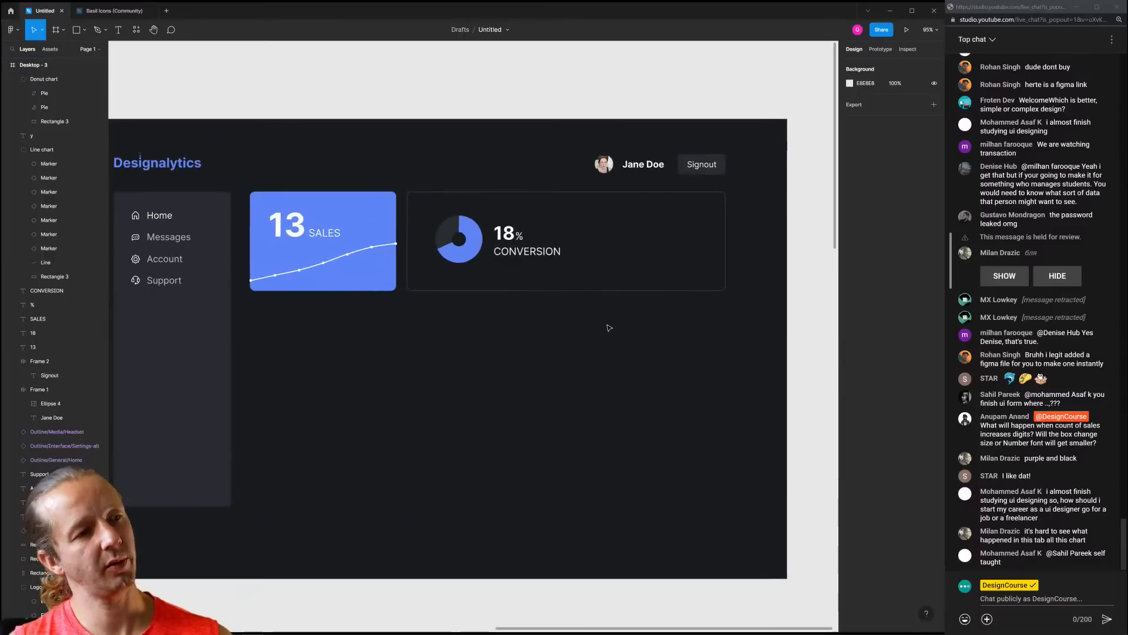
{"action": "scroll", "coordinate": [608, 327], "scroll_direction": "up", "scroll_amount": 4}
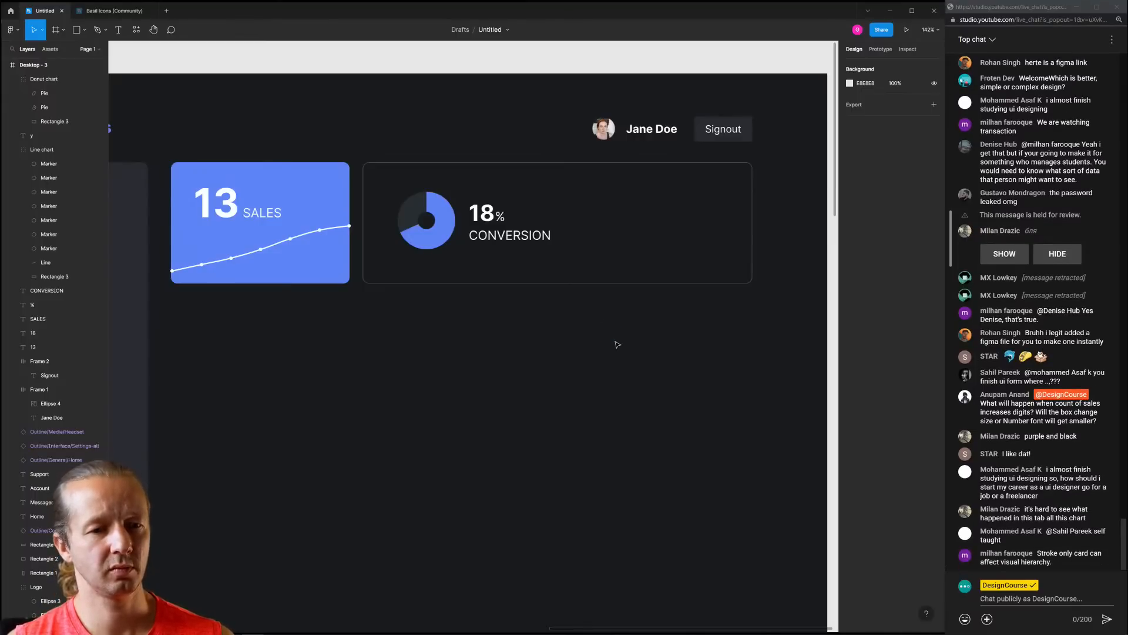
{"action": "scroll", "coordinate": [617, 344], "scroll_direction": "down", "scroll_amount": 5}
{"action": "scroll", "coordinate": [428, 348], "scroll_direction": "up", "scroll_amount": 1}
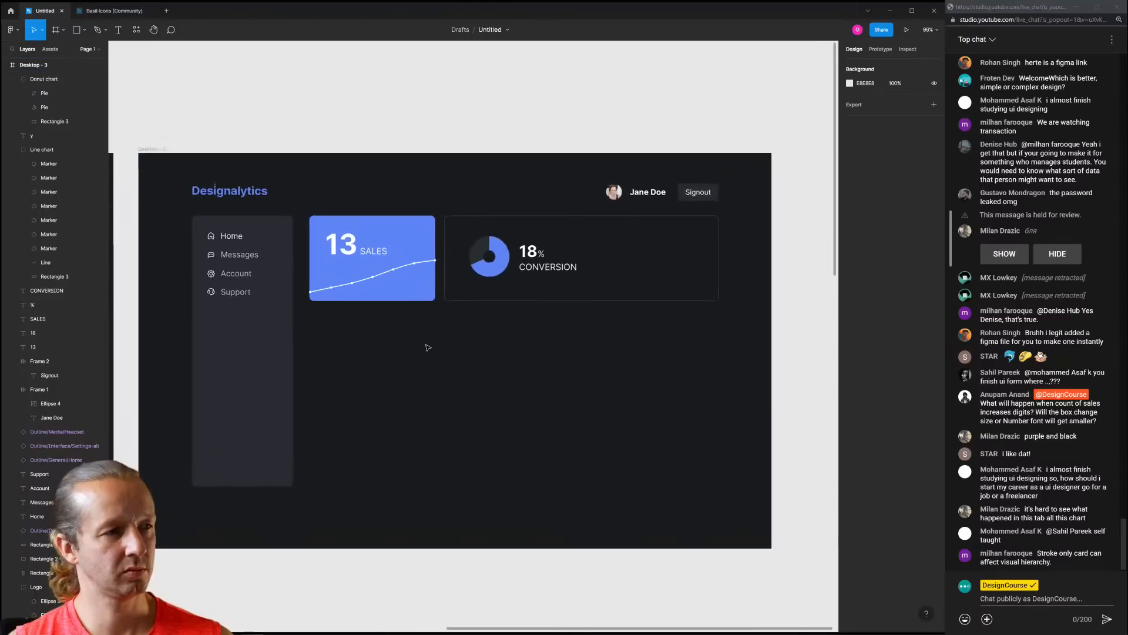
{"action": "scroll", "coordinate": [440, 354], "scroll_direction": "down", "scroll_amount": 1}
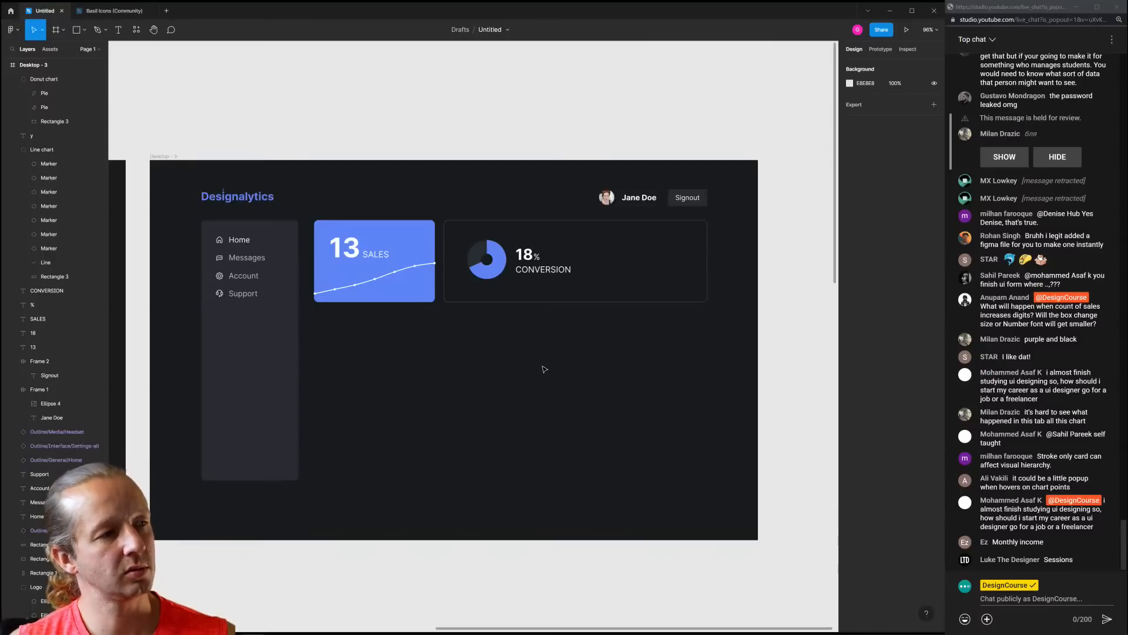
{"action": "scroll", "coordinate": [559, 378], "scroll_direction": "up", "scroll_amount": 5}
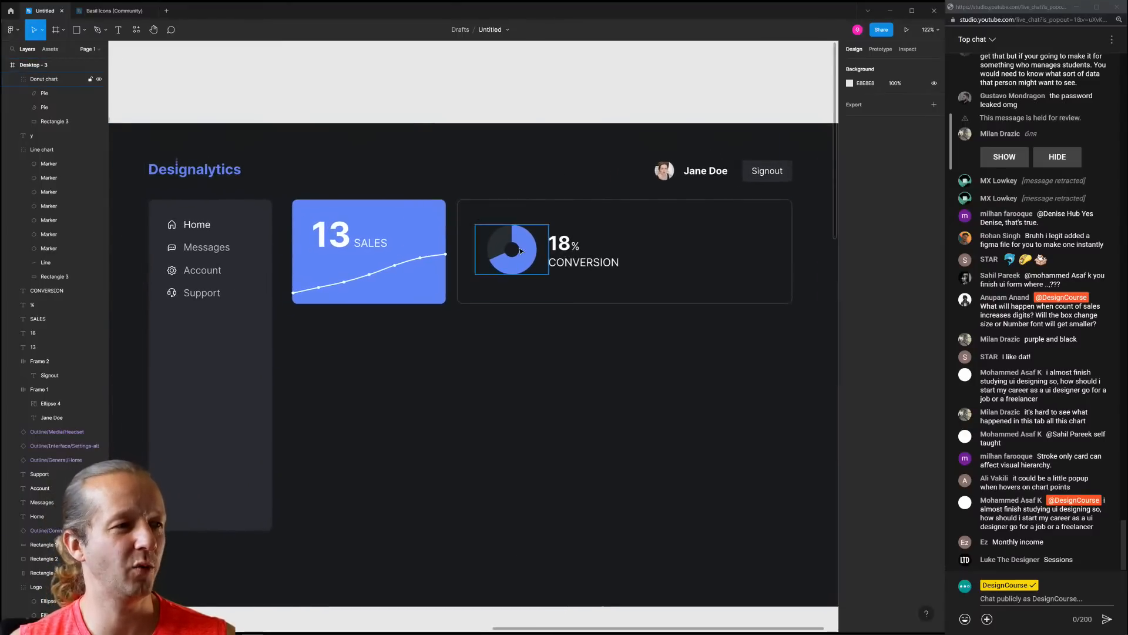
Move the donut chart, 18 and CONVERSION layers to the right side of the stats card
{"action": "left_click", "coordinate": [520, 250]}
{"action": "left_click", "coordinate": [582, 264], "text": "shift"}
{"action": "left_click", "coordinate": [568, 244], "text": "shift"}
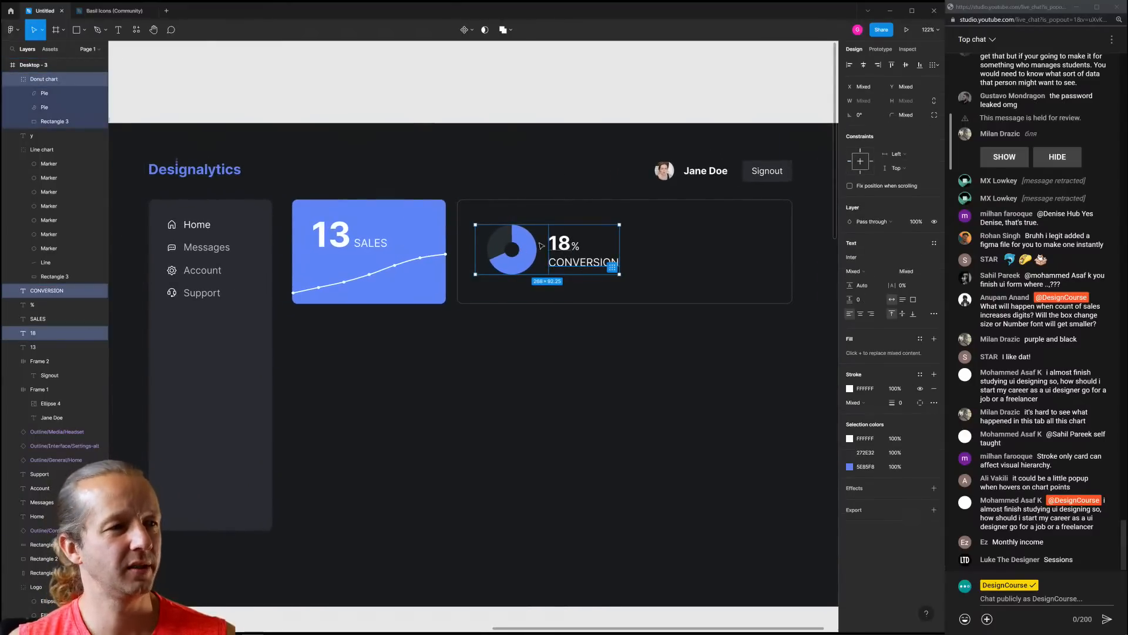
{"action": "left_click", "coordinate": [599, 318]}
{"action": "left_click_drag", "start_coordinate": [654, 337], "coordinate": [499, 225]}
{"action": "left_click", "coordinate": [620, 247]}
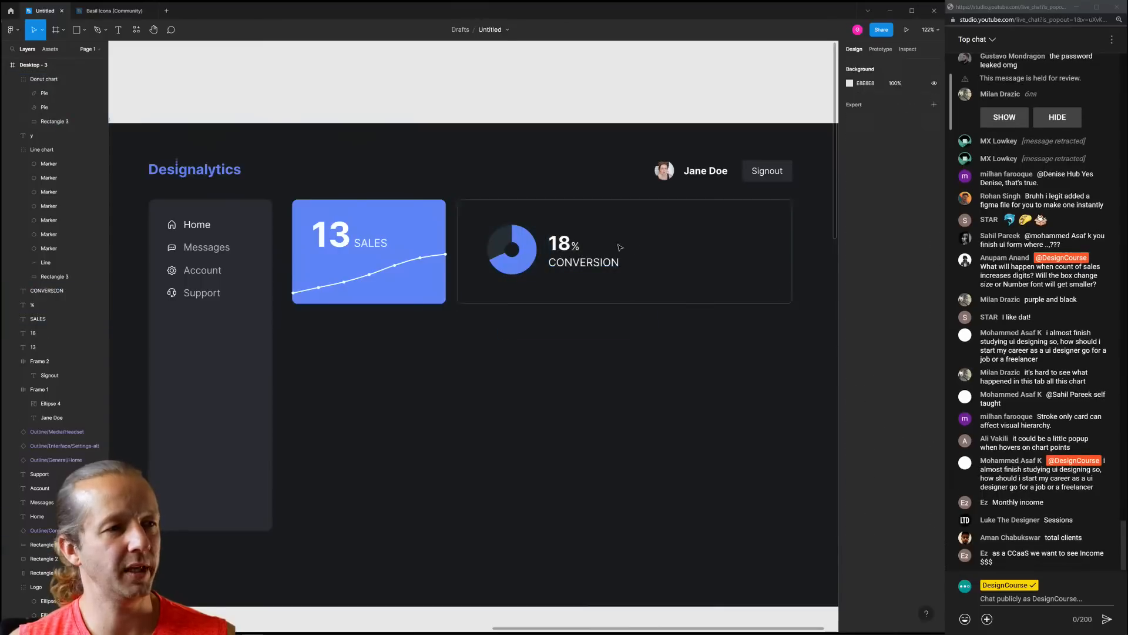
{"action": "left_click_drag", "start_coordinate": [650, 332], "coordinate": [673, 237]}
{"action": "left_click", "coordinate": [561, 202], "text": "shift"}
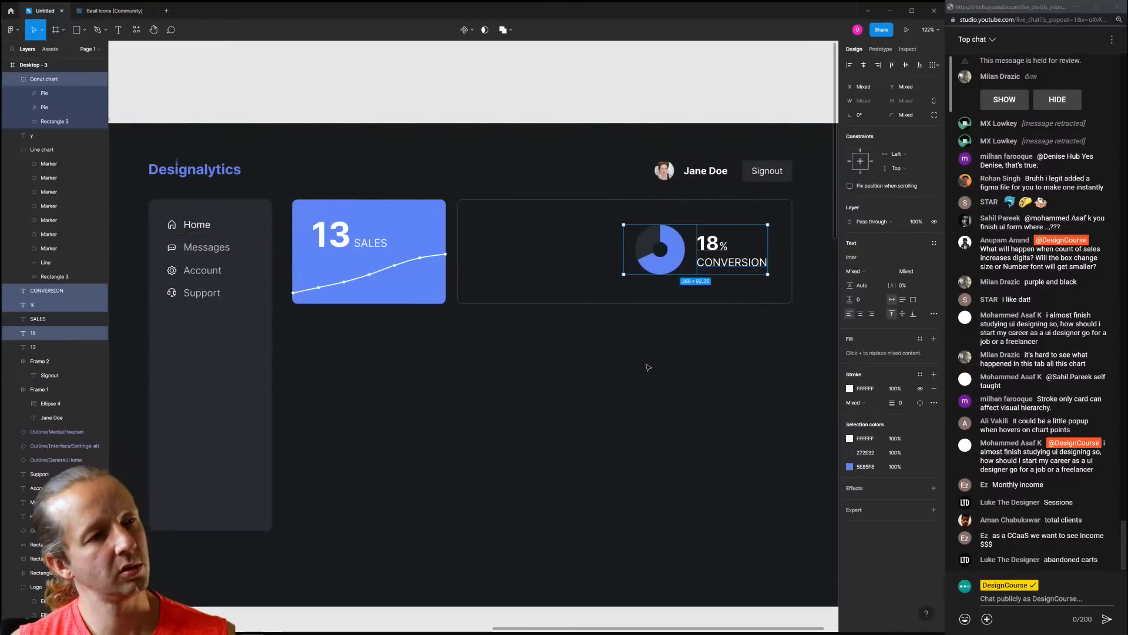
{"action": "left_click", "coordinate": [641, 363]}
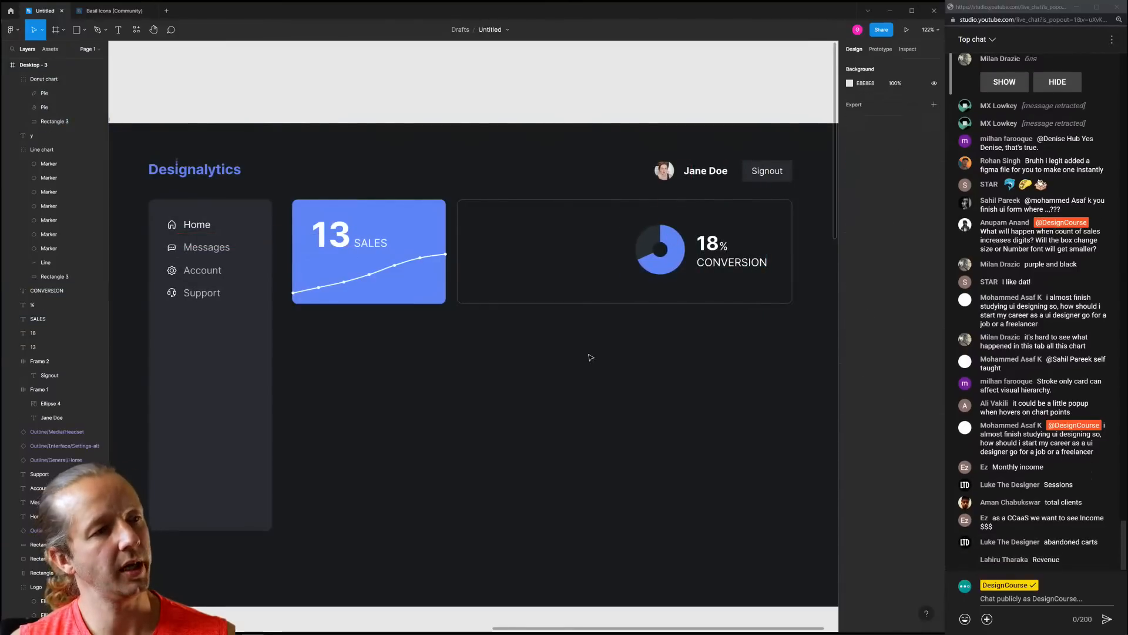
{"action": "left_click", "coordinate": [718, 249]}
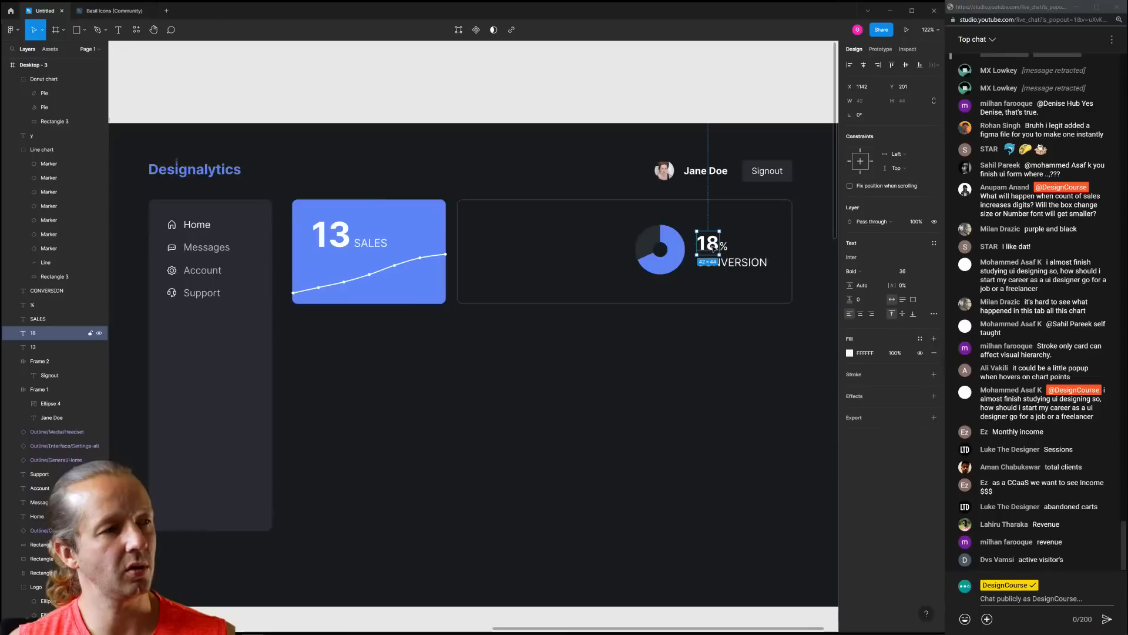
Duplicate the 18 figure, move the copy to the card's left side and retype it as $756
{"action": "key", "text": "ctrl+d"}
{"action": "left_click_drag", "start_coordinate": [712, 247], "coordinate": [501, 247]}
{"action": "double_click", "coordinate": [500, 247]}
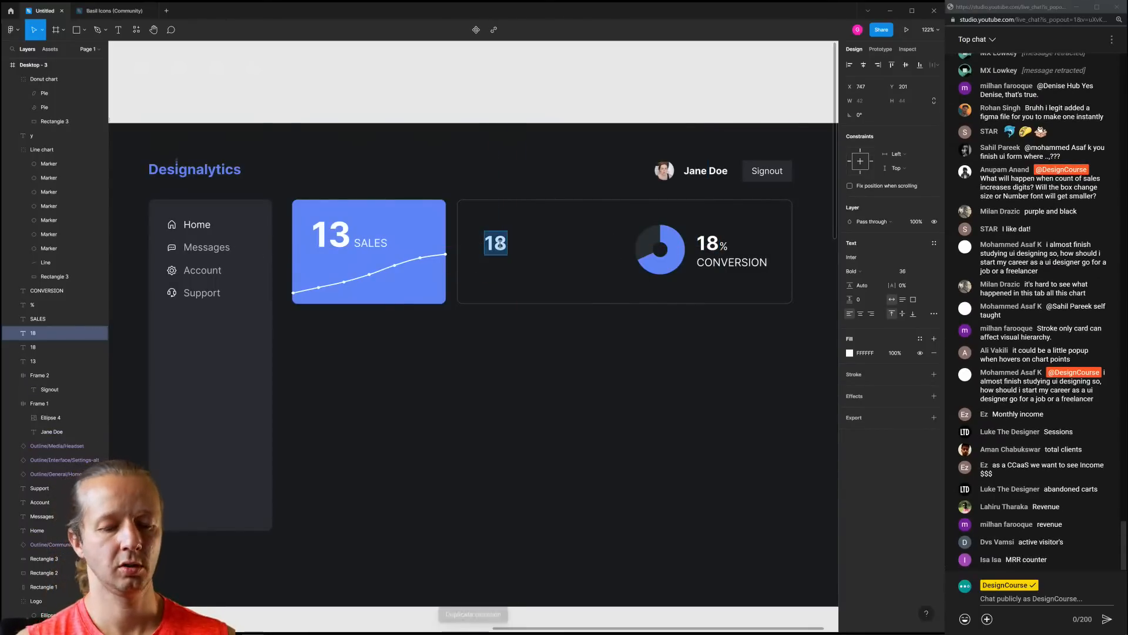
{"action": "type", "text": "$75"}
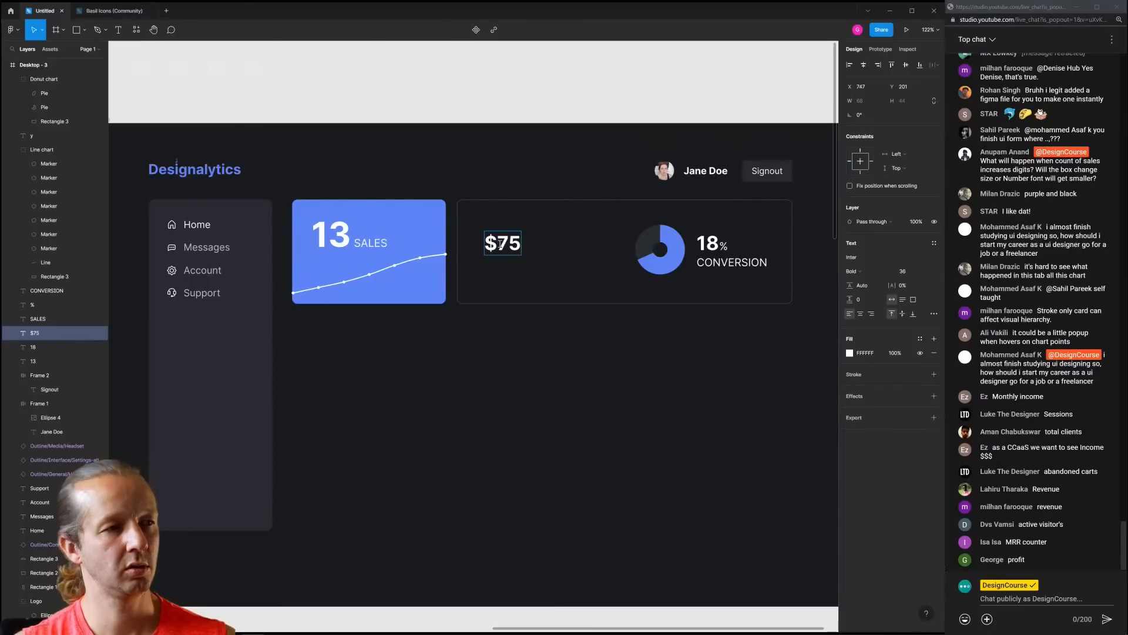
{"action": "type", "text": "6"}
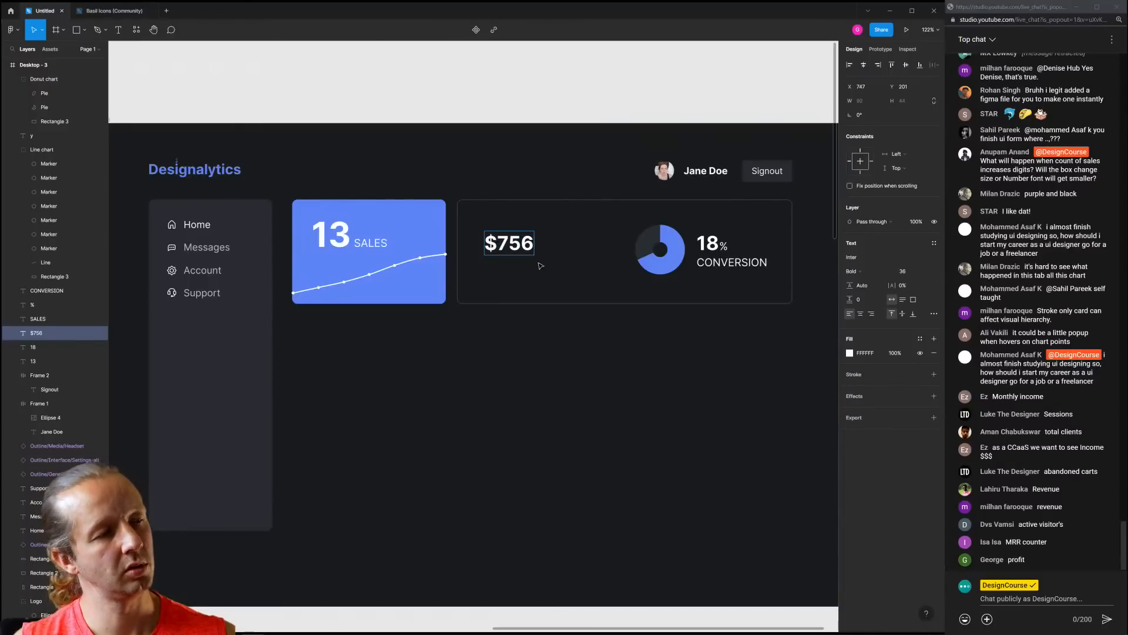
{"action": "key", "text": "Escape"}
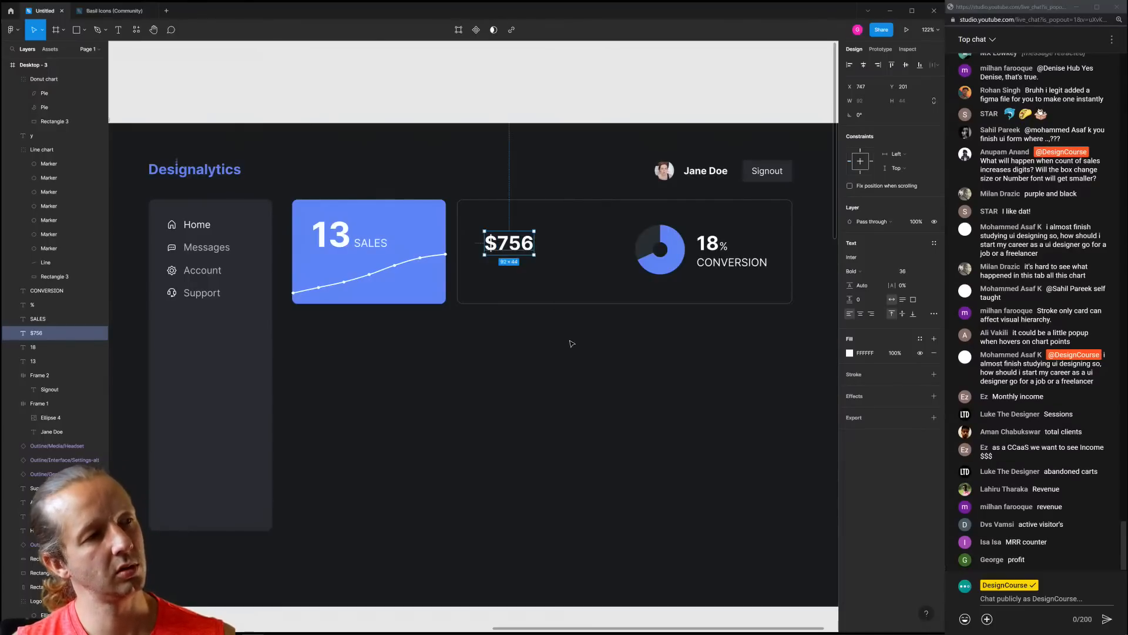
{"action": "key", "text": "Escape"}
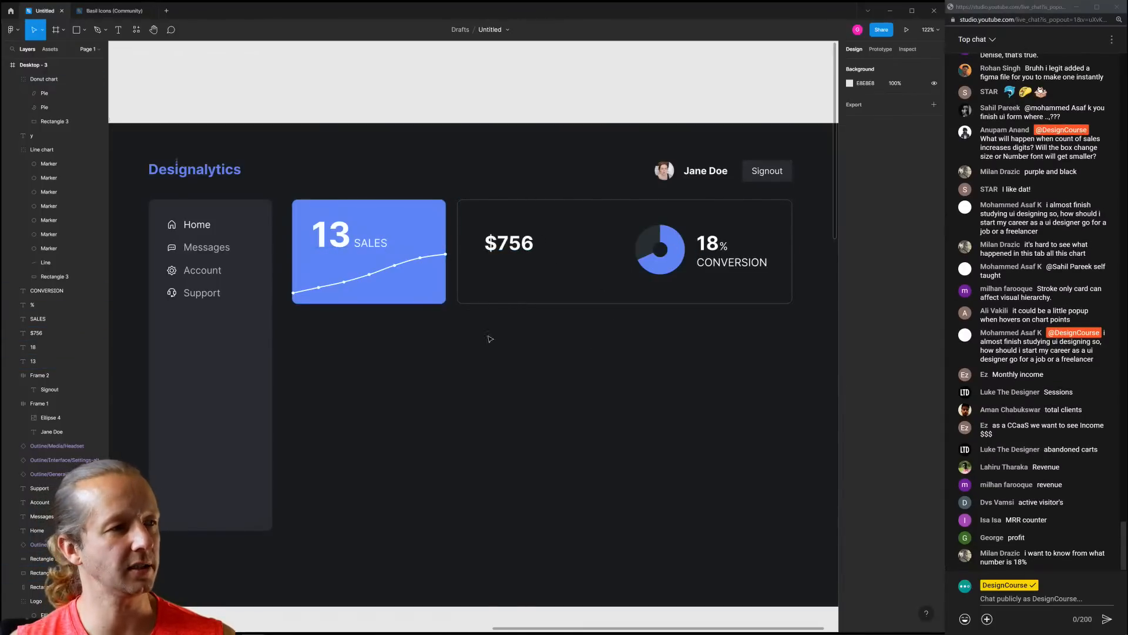
{"action": "scroll", "coordinate": [642, 364], "scroll_direction": "down", "scroll_amount": 3}
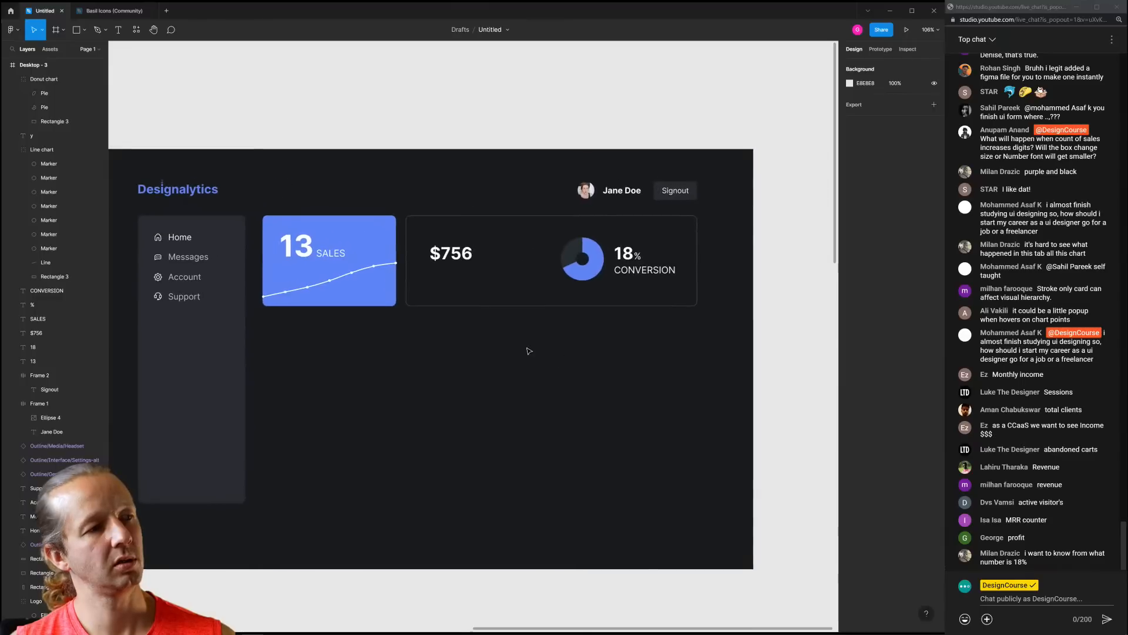
{"action": "scroll", "coordinate": [372, 267], "scroll_direction": "up", "scroll_amount": 5}
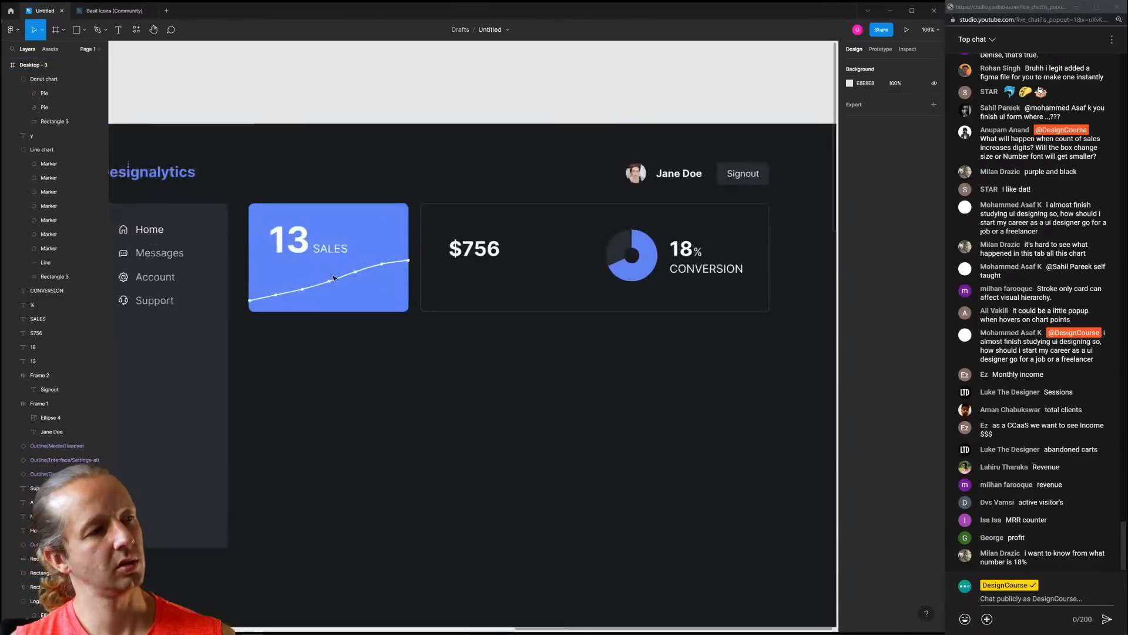
{"action": "left_click", "coordinate": [461, 251]}
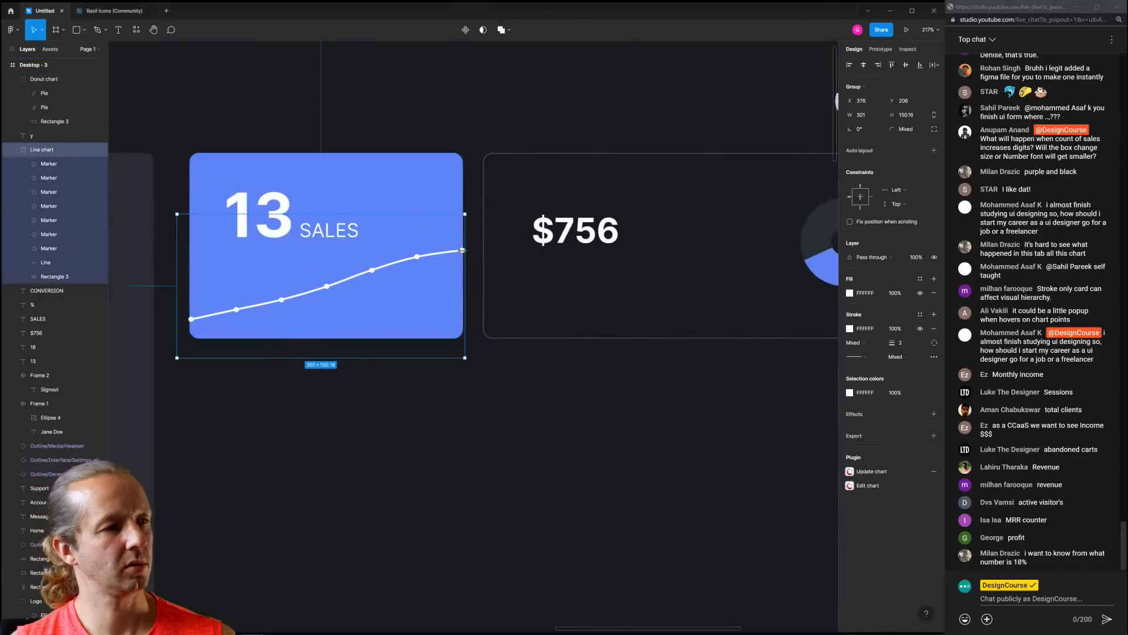
{"action": "double_click", "coordinate": [462, 250]}
{"action": "left_click_drag", "start_coordinate": [464, 247], "coordinate": [469, 242]}
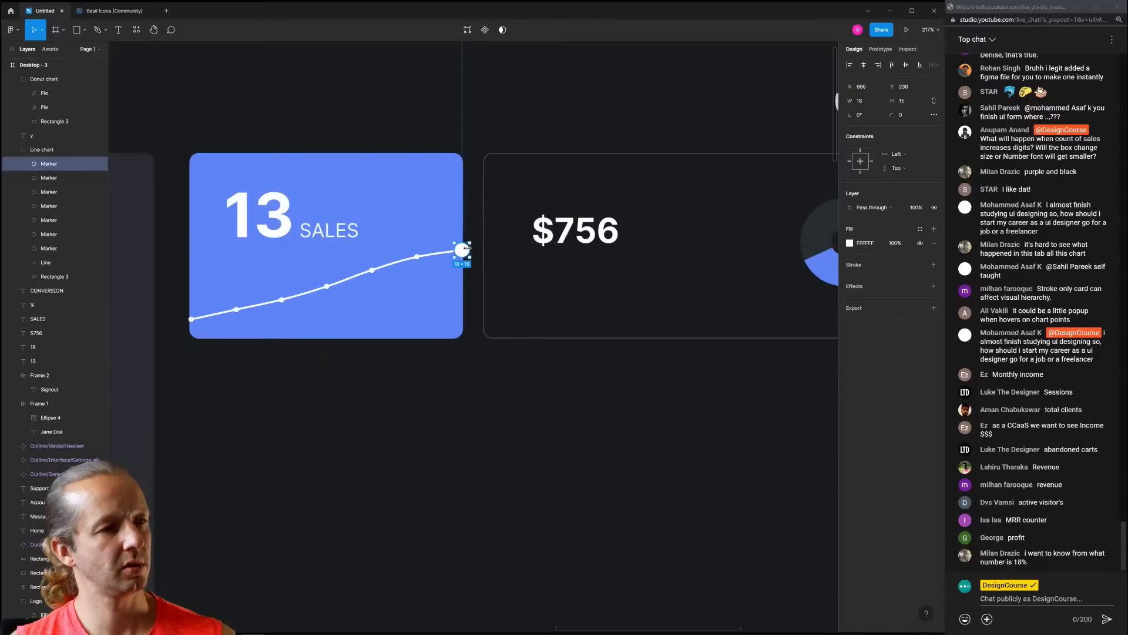
{"action": "left_click", "coordinate": [475, 243]}
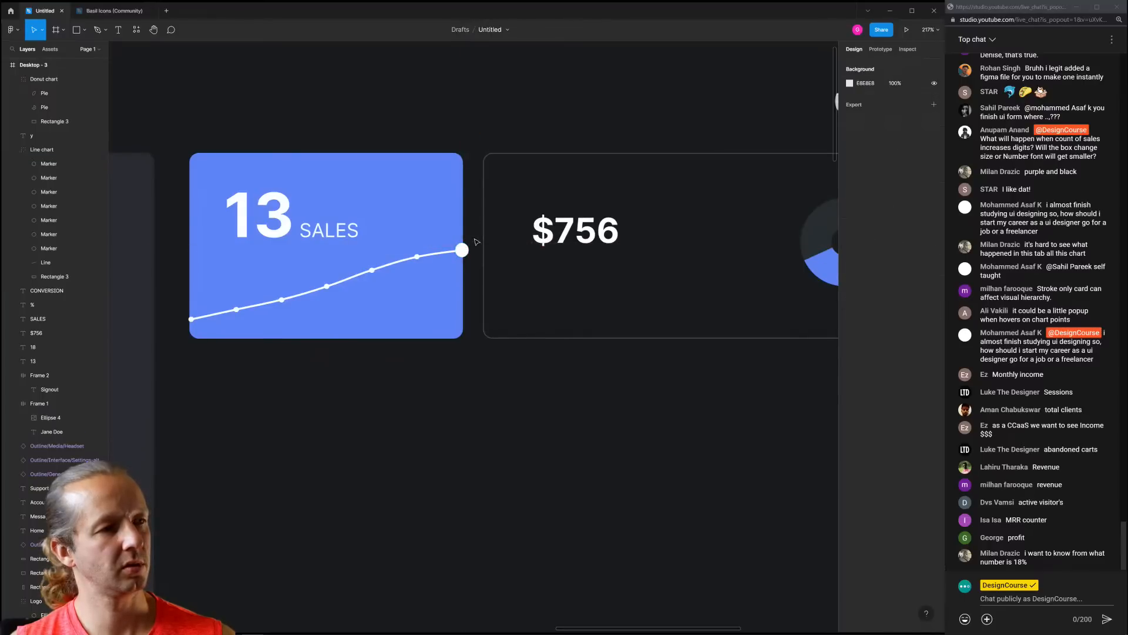
{"action": "left_click", "coordinate": [463, 250]}
{"action": "scroll", "coordinate": [463, 251], "scroll_direction": "up", "scroll_amount": 5}
{"action": "double_click", "coordinate": [469, 259]}
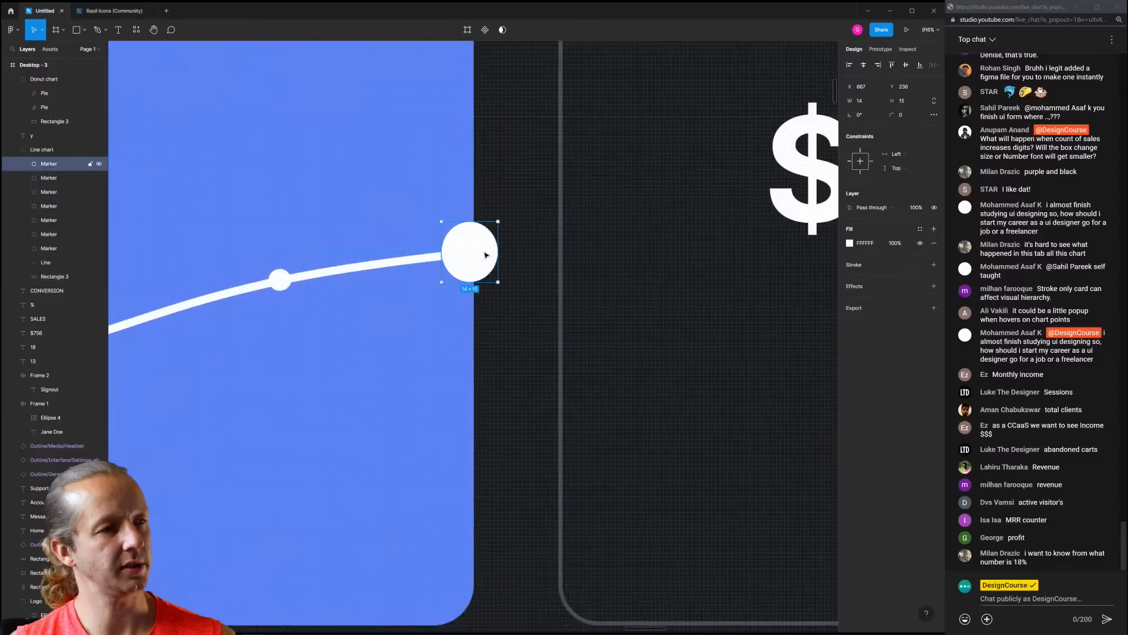
{"action": "left_click", "coordinate": [869, 100]}
{"action": "type", "text": "15"}
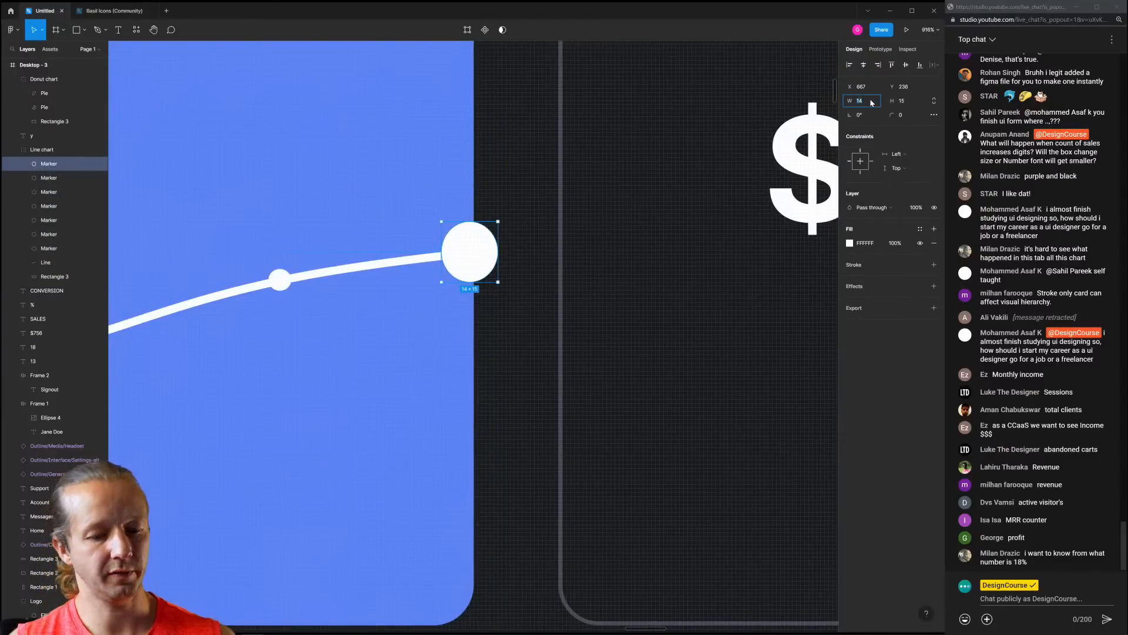
{"action": "key", "text": "Return"}
{"action": "left_click", "coordinate": [519, 351]}
{"action": "scroll", "coordinate": [519, 350], "scroll_direction": "down", "scroll_amount": 5}
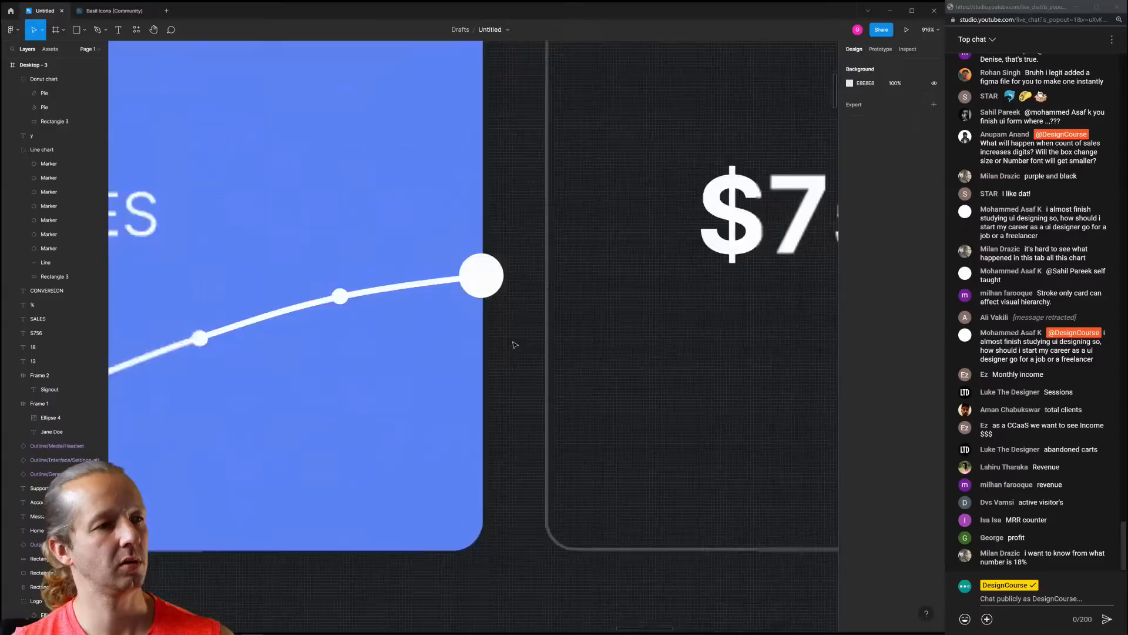
{"action": "scroll", "coordinate": [519, 350], "scroll_direction": "down", "scroll_amount": 1}
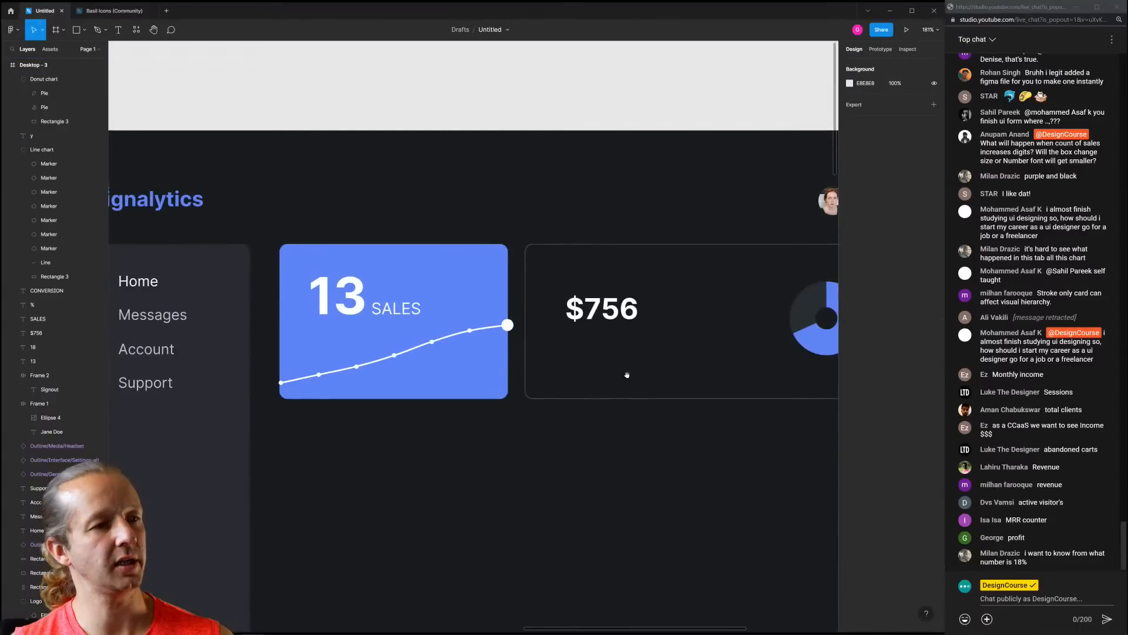
{"action": "scroll", "coordinate": [419, 339], "scroll_direction": "right", "scroll_amount": 4}
{"action": "left_click", "coordinate": [382, 284]}
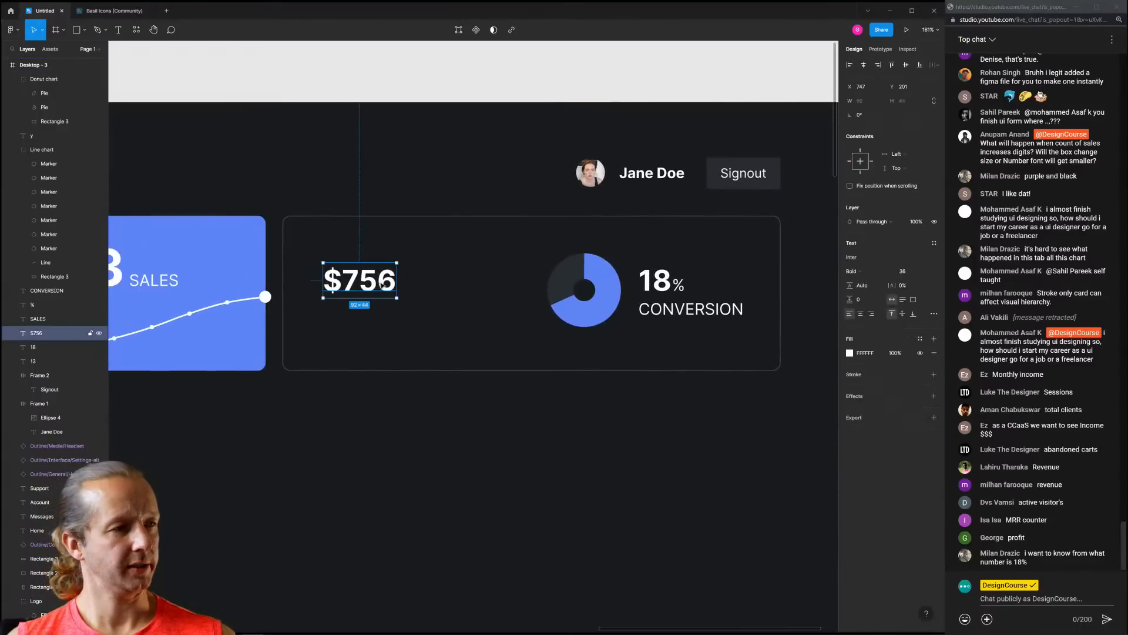
{"action": "left_click", "coordinate": [391, 330]}
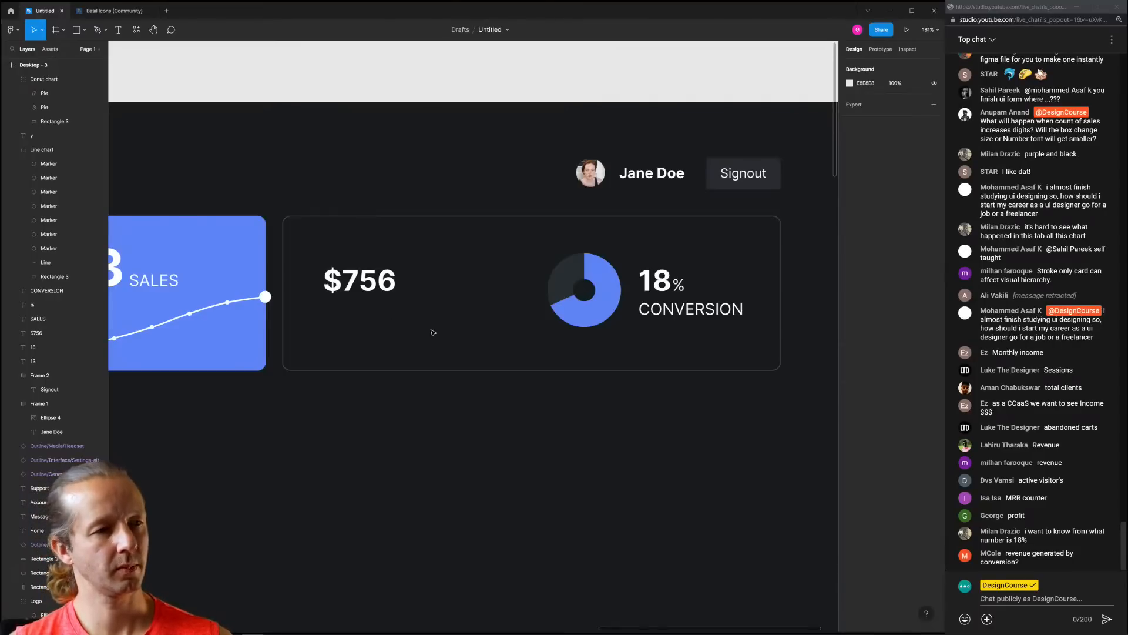
{"action": "left_click_drag", "start_coordinate": [464, 413], "coordinate": [513, 401]}
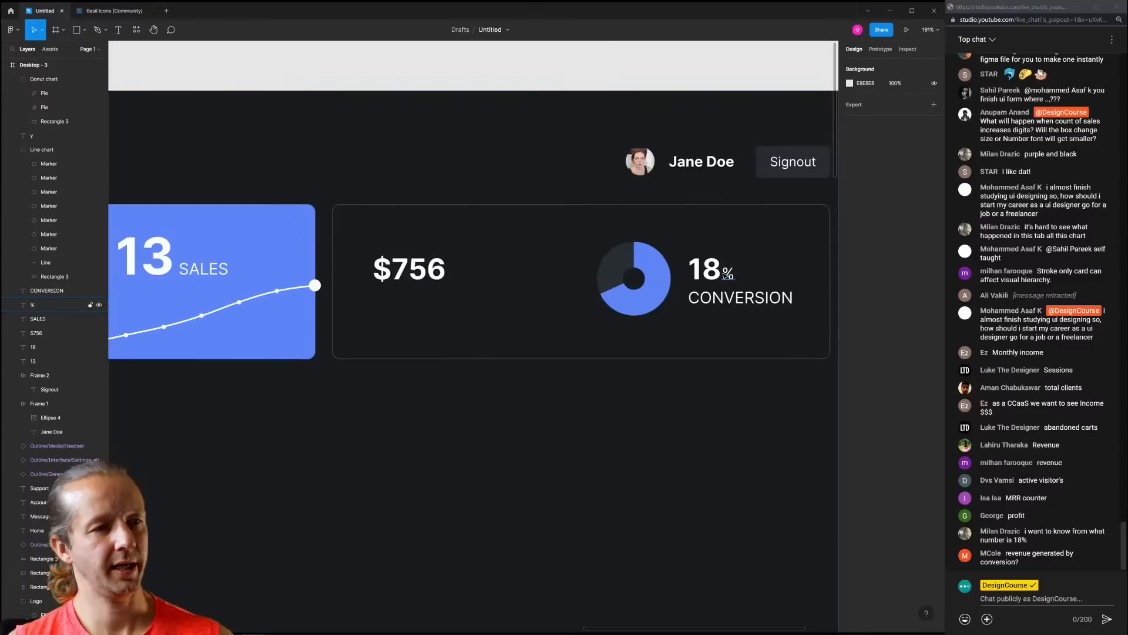
{"action": "left_click", "coordinate": [1078, 531]}
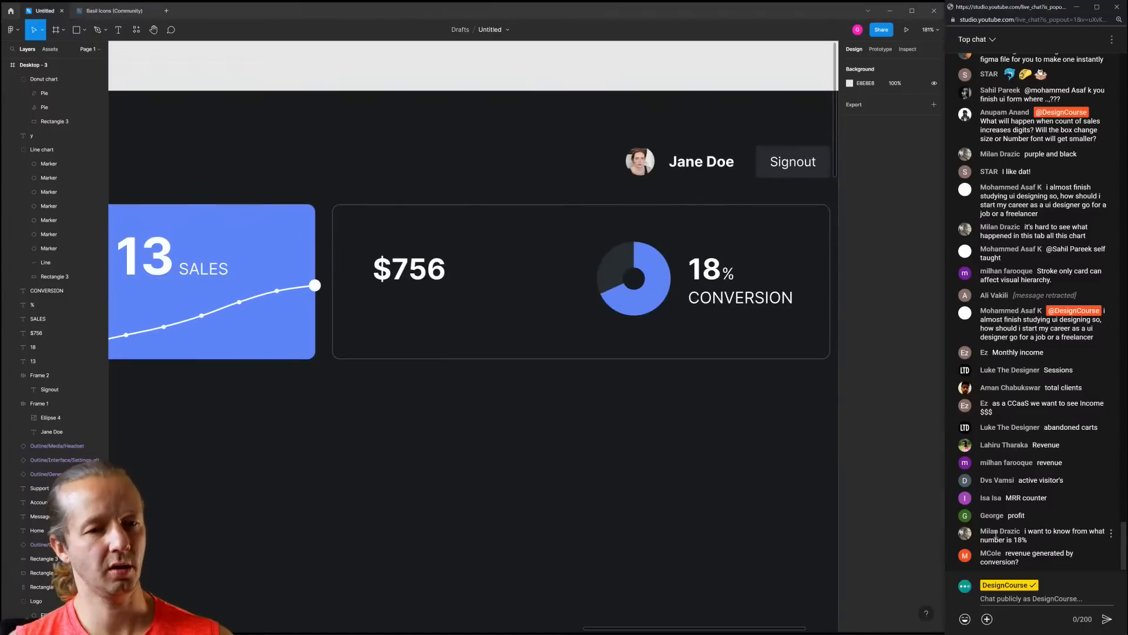
{"action": "left_click", "coordinate": [672, 421]}
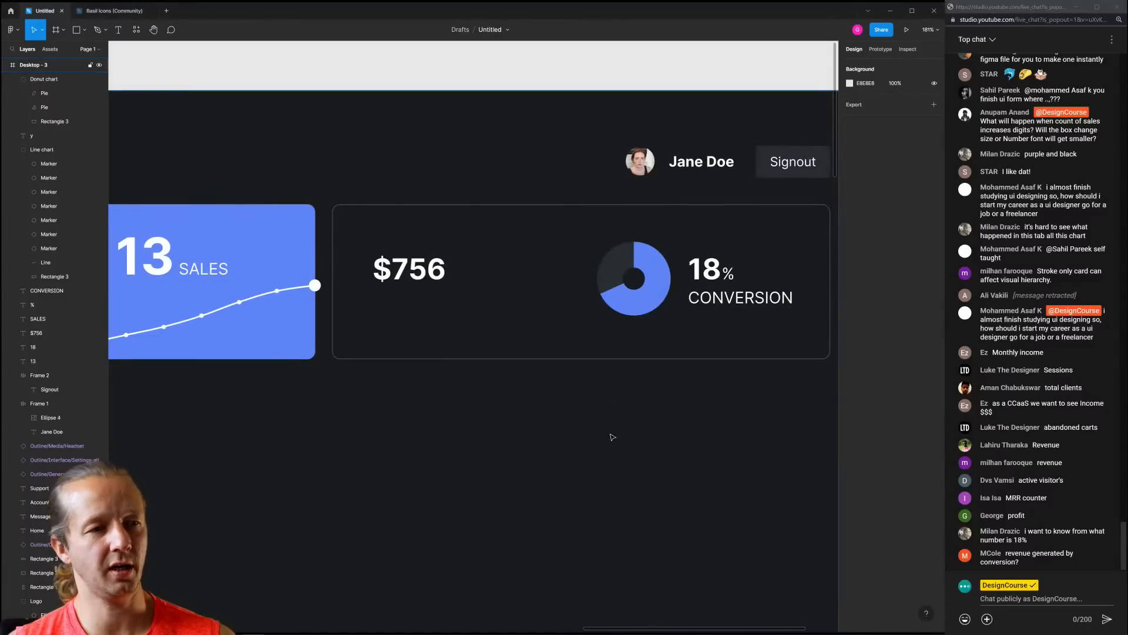
{"action": "scroll", "coordinate": [605, 446], "scroll_direction": "down", "scroll_amount": 2}
{"action": "scroll", "coordinate": [600, 448], "scroll_direction": "down", "scroll_amount": 5}
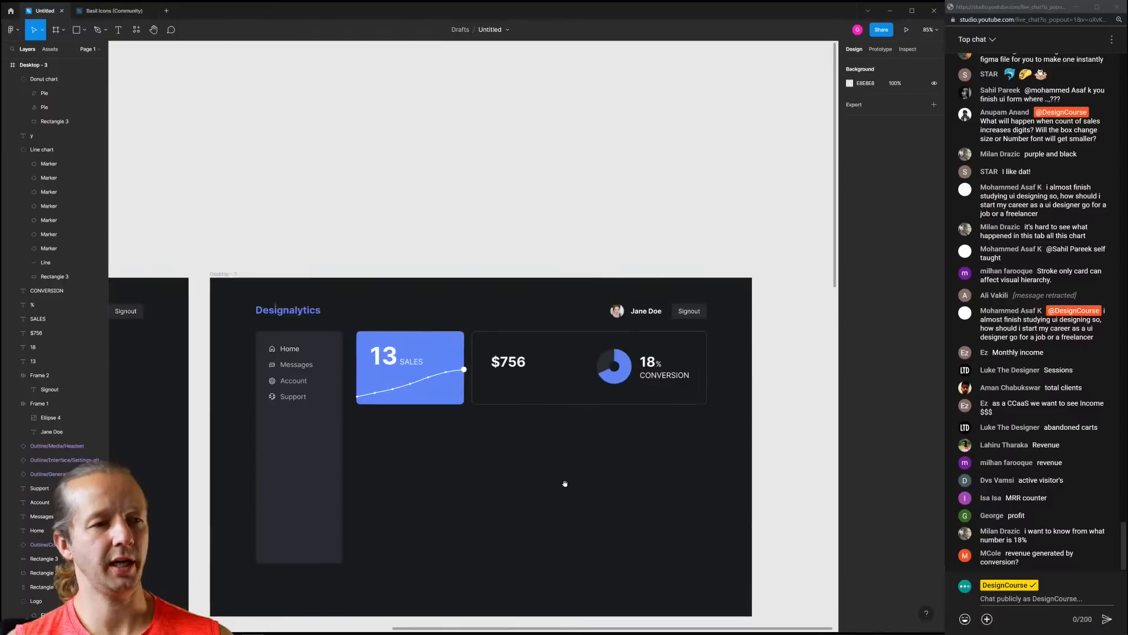
{"action": "left_click_drag", "start_coordinate": [564, 484], "coordinate": [600, 433]}
{"action": "scroll", "coordinate": [623, 411], "scroll_direction": "up", "scroll_amount": 4}
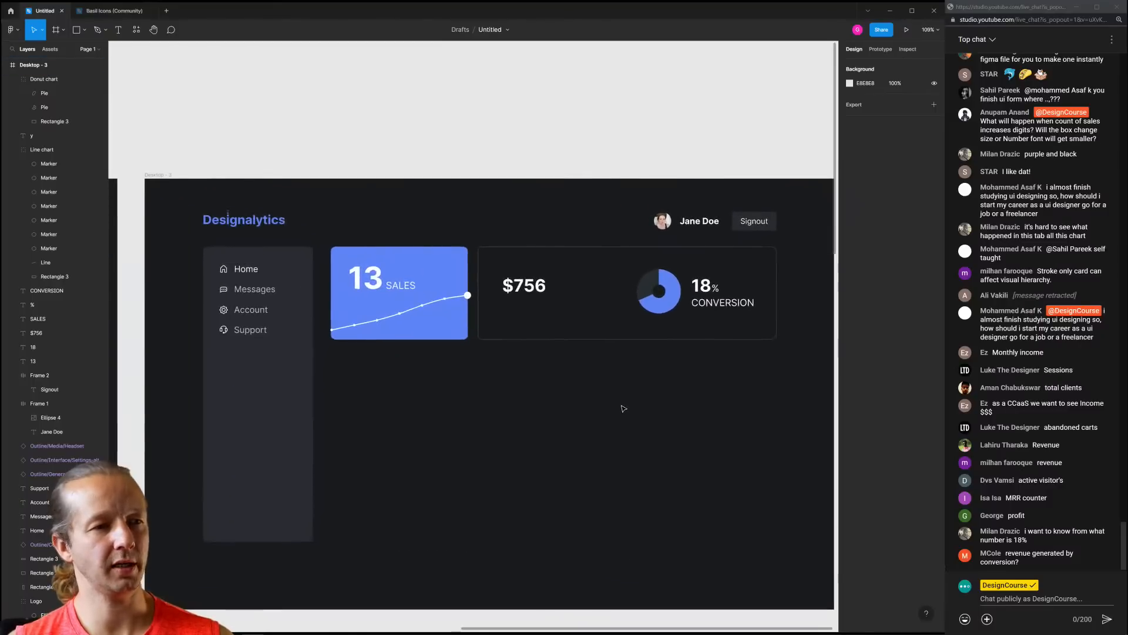
{"action": "scroll", "coordinate": [623, 411], "scroll_direction": "down", "scroll_amount": 3}
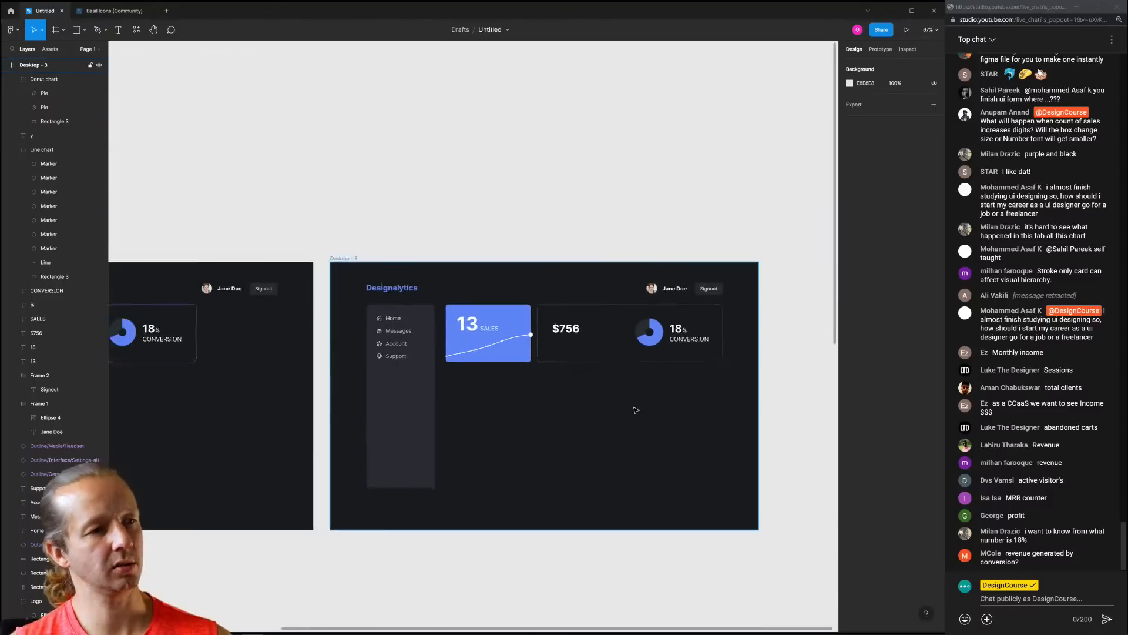
{"action": "scroll", "coordinate": [640, 412], "scroll_direction": "up", "scroll_amount": 5}
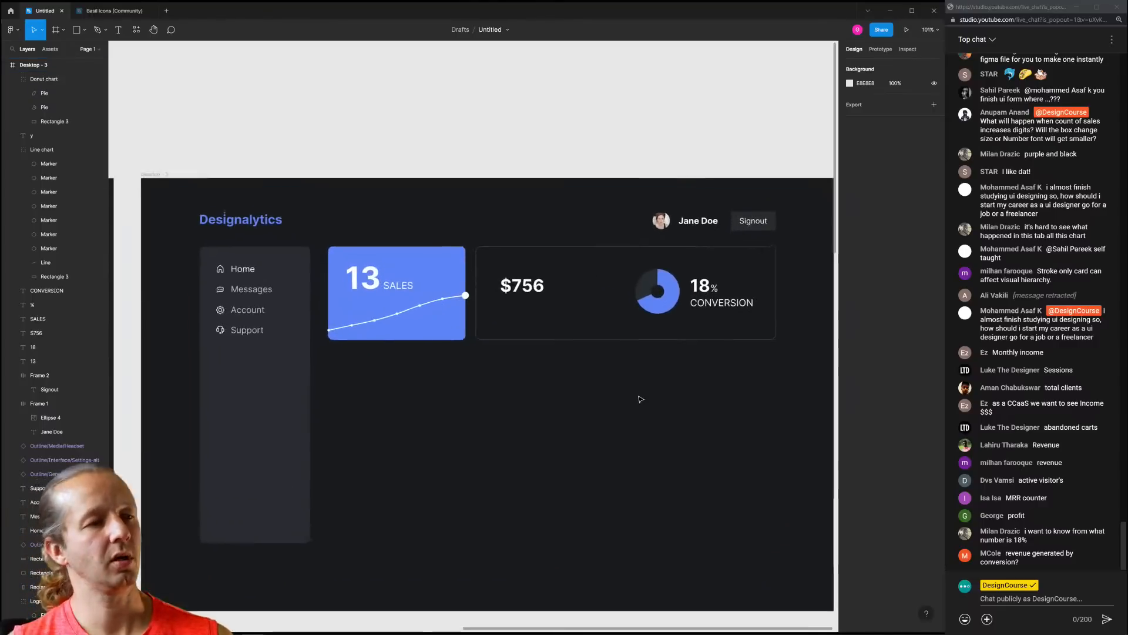
Copy the CONVERSION label under $756 and retype it as IN SALES
{"action": "left_click", "coordinate": [736, 286]}
{"action": "left_click_drag", "start_coordinate": [736, 286], "coordinate": [525, 288]}
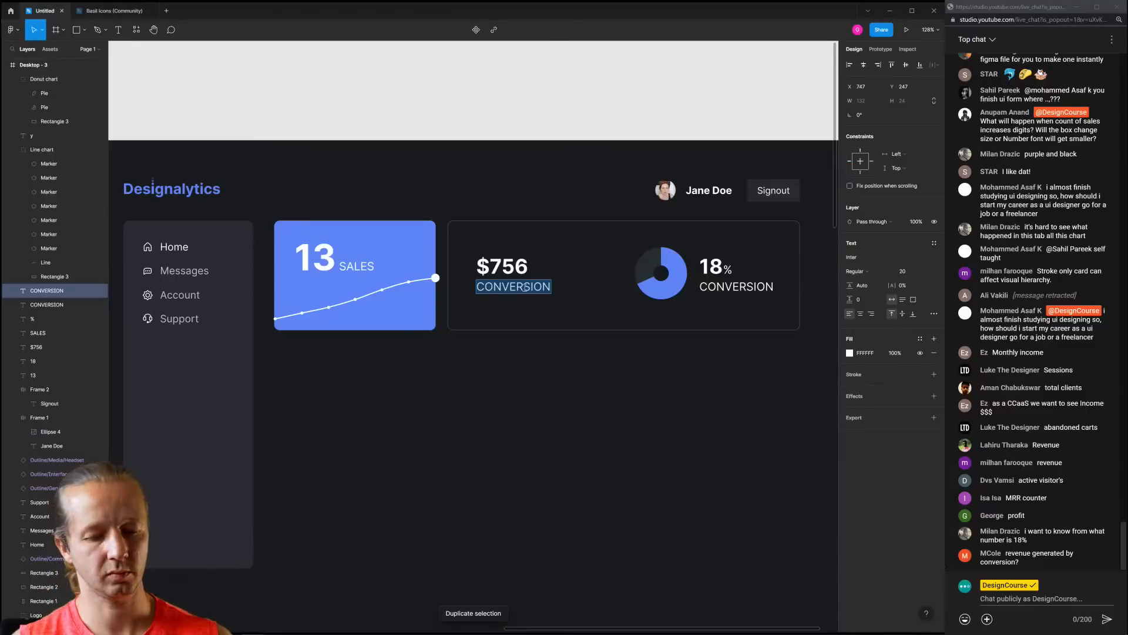
{"action": "double_click", "coordinate": [525, 287]}
{"action": "type", "text": "IN SALES"}
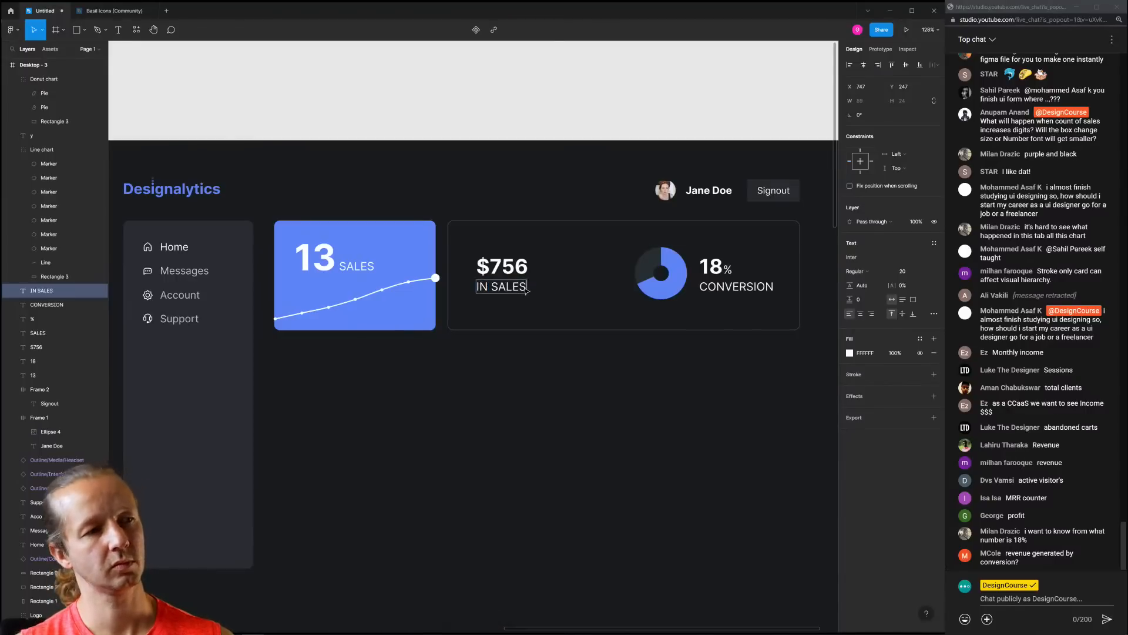
{"action": "key", "text": "Escape"}
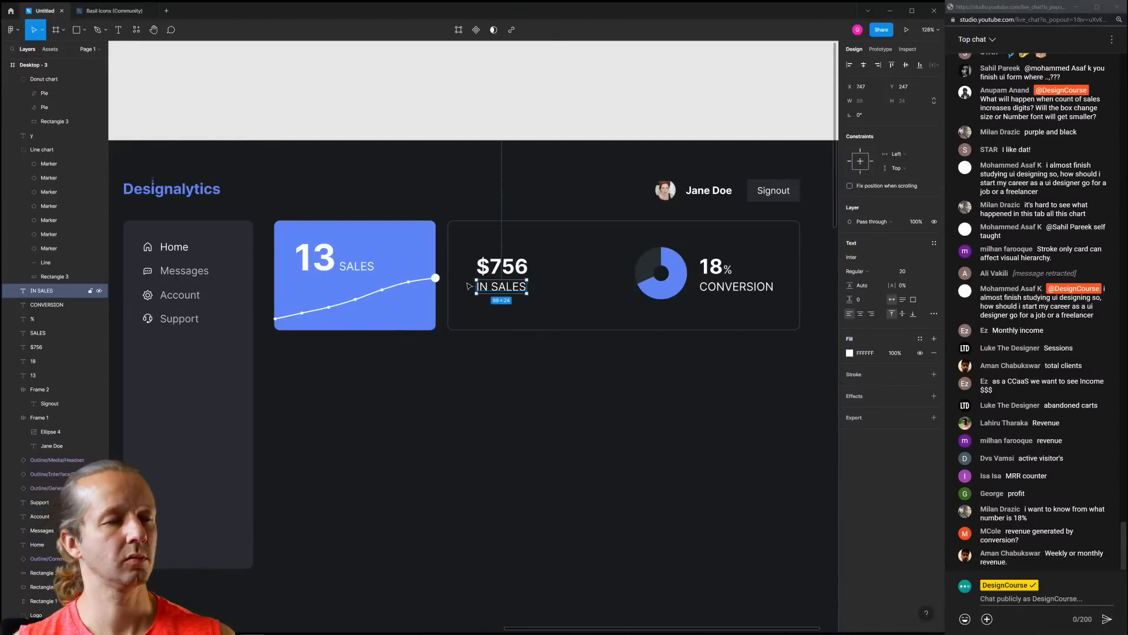
Set the font size of both the IN SALES and CONVERSION labels to 16
{"action": "left_click", "coordinate": [736, 288], "text": "shift"}
{"action": "left_click", "coordinate": [907, 308]}
{"action": "key", "text": "Down"}
{"action": "key", "text": "Down"}
{"action": "key", "text": "Down"}
{"action": "key", "text": "Down"}
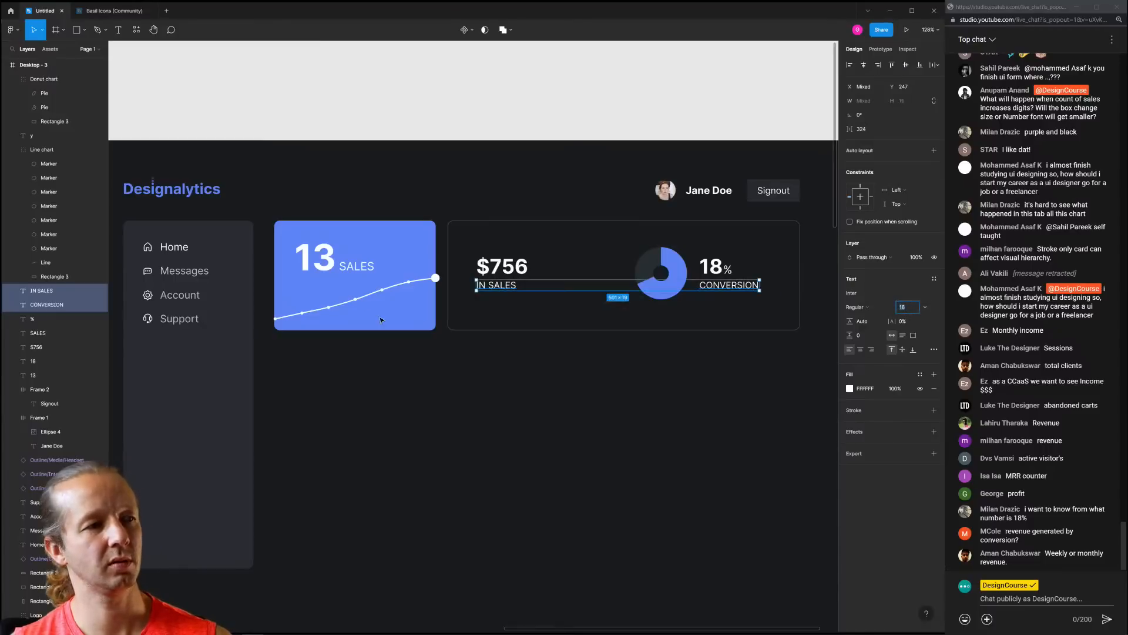
Nudge the SALES label in the blue card down slightly
{"action": "left_click", "coordinate": [362, 272]}
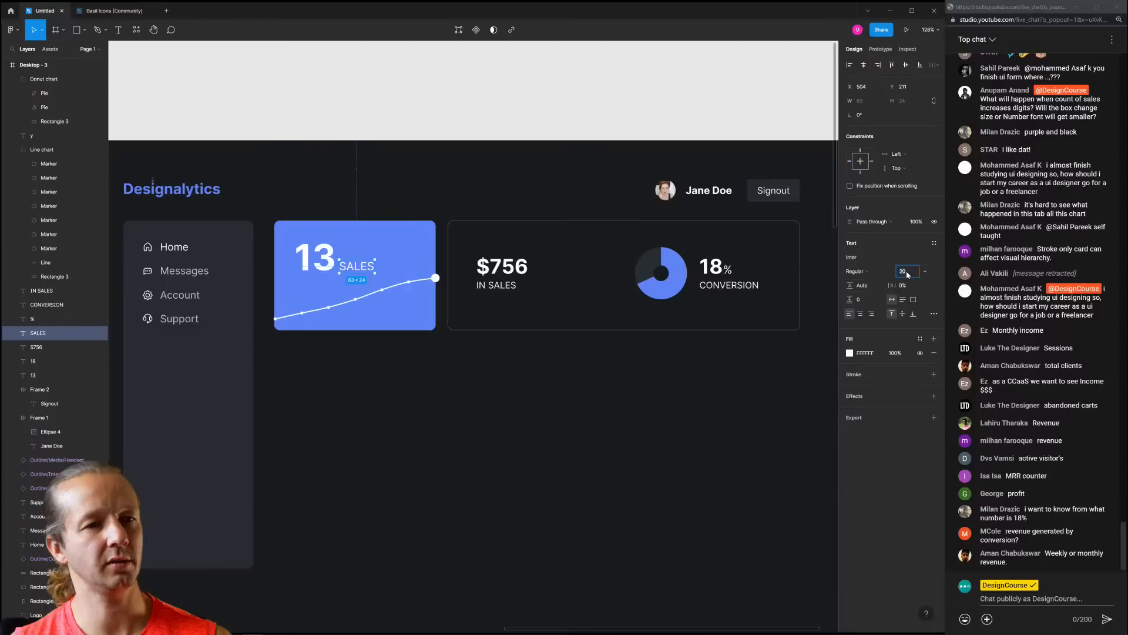
{"action": "left_click", "coordinate": [694, 396]}
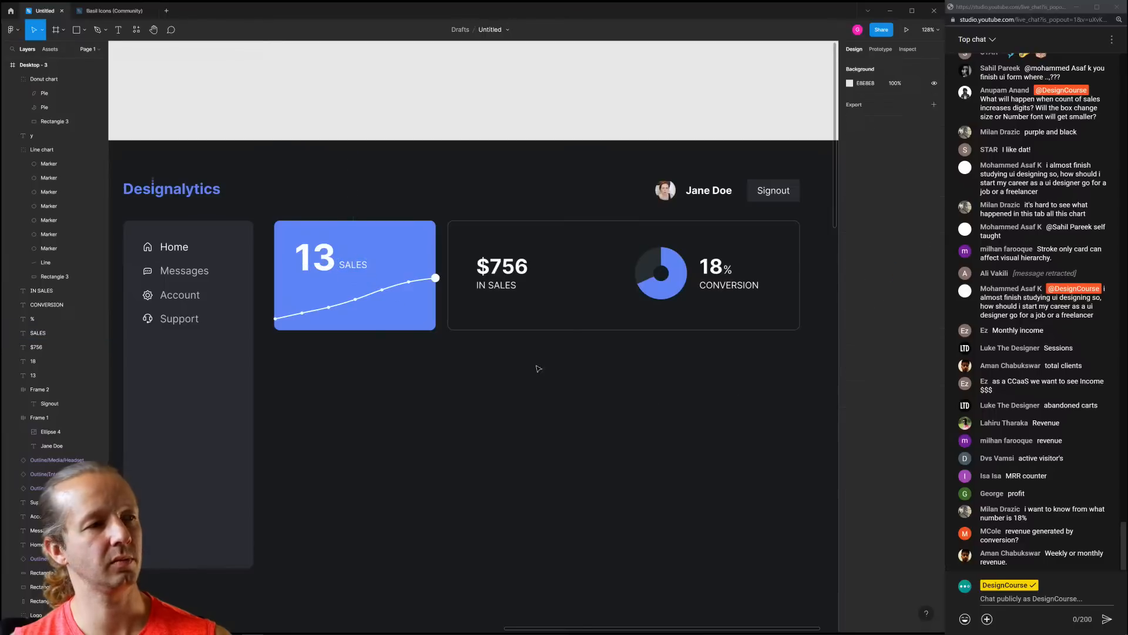
{"action": "left_click", "coordinate": [349, 264]}
{"action": "key", "text": "Down"}
{"action": "key", "text": "Down"}
{"action": "left_click", "coordinate": [508, 160]}
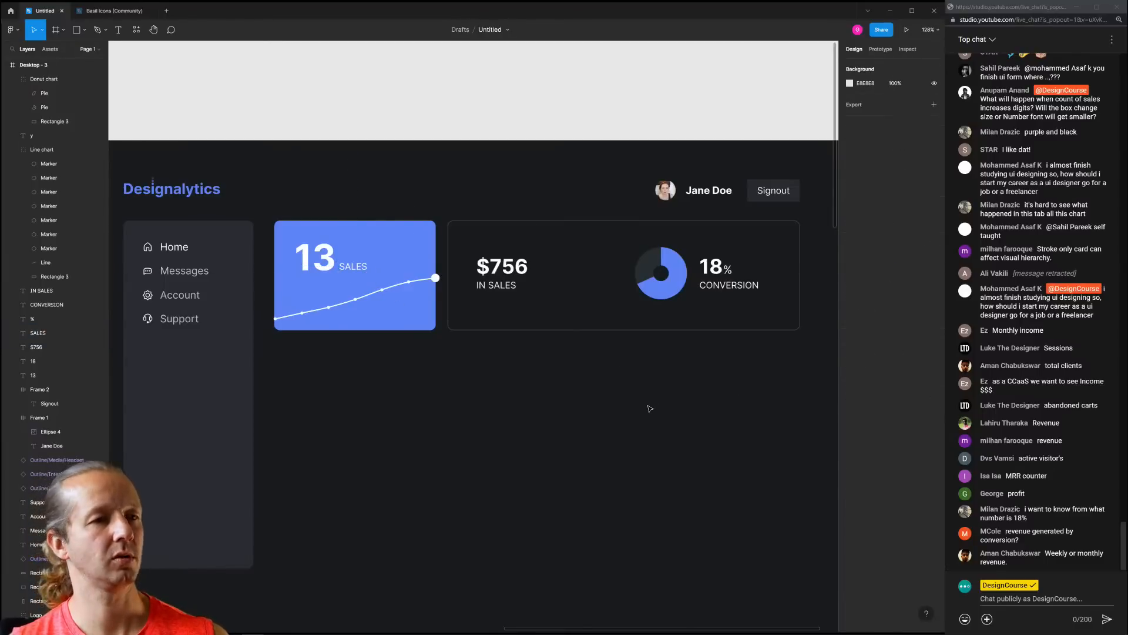
Check the $756 and IN SALES pair against the stats card background
{"action": "scroll", "coordinate": [648, 407], "scroll_direction": "down", "scroll_amount": 4}
{"action": "left_click_drag", "start_coordinate": [579, 383], "coordinate": [524, 373]}
{"action": "scroll", "coordinate": [555, 360], "scroll_direction": "up", "scroll_amount": 4}
{"action": "scroll", "coordinate": [523, 344], "scroll_direction": "up", "scroll_amount": 5}
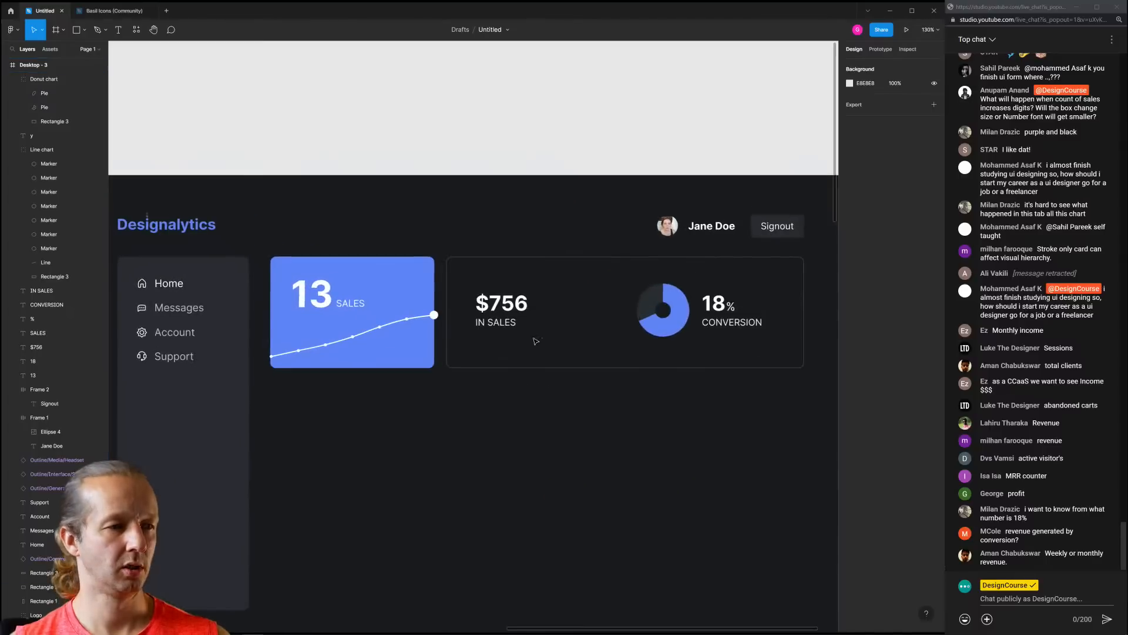
{"action": "left_click", "coordinate": [516, 320]}
{"action": "left_click", "coordinate": [573, 334]}
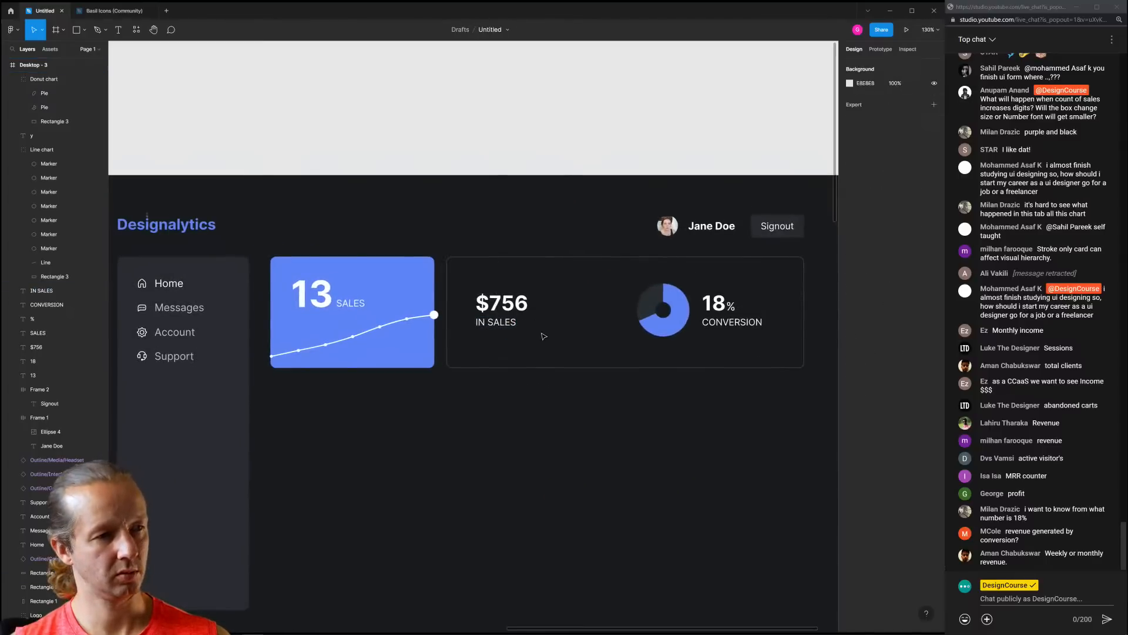
{"action": "left_click_drag", "start_coordinate": [551, 334], "coordinate": [564, 308]}
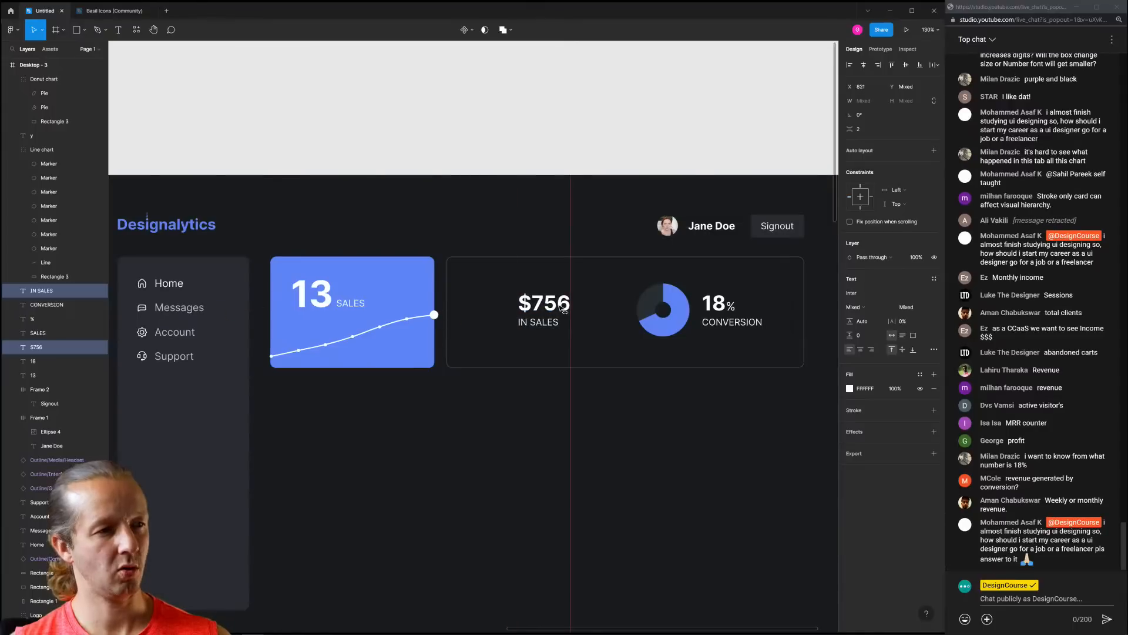
{"action": "left_click", "coordinate": [604, 342]}
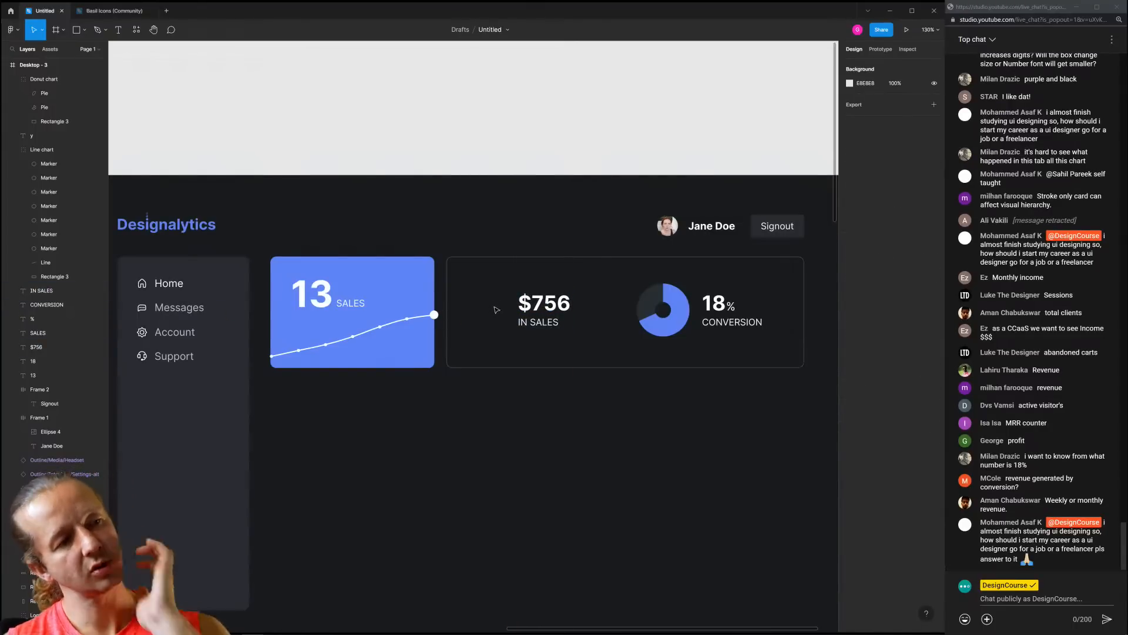
{"action": "left_click", "coordinate": [492, 290]}
{"action": "left_click", "coordinate": [490, 223]}
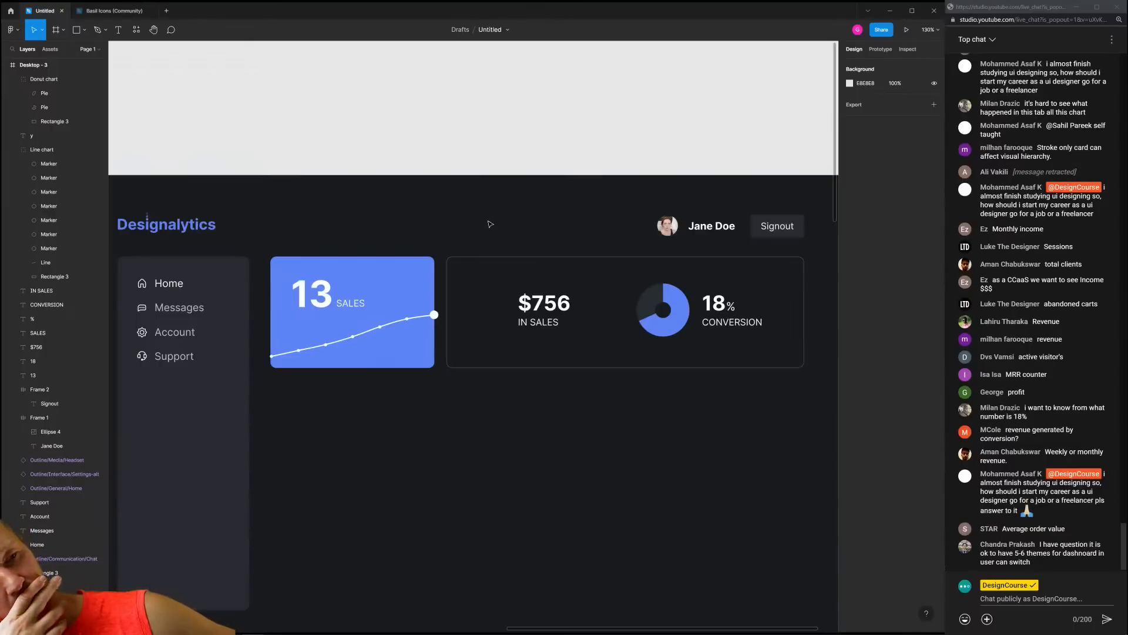
Change the IN SALES caption to TODAY'S SALES
{"action": "left_click", "coordinate": [537, 323]}
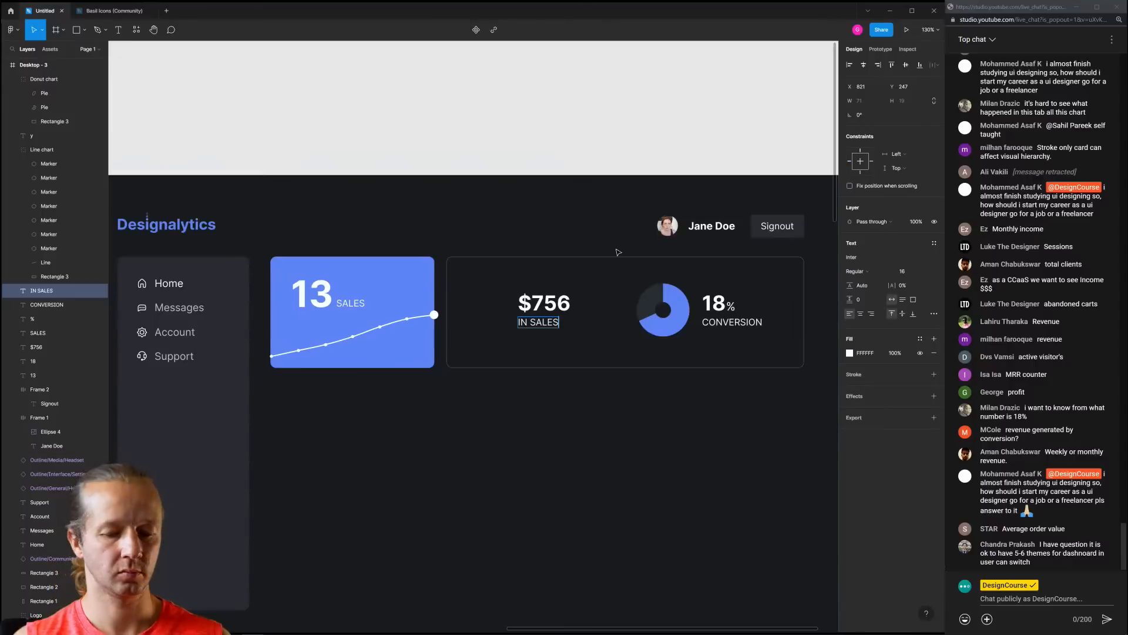
{"action": "key", "text": "Return"}
{"action": "type", "text": "TODAY'S SALES"}
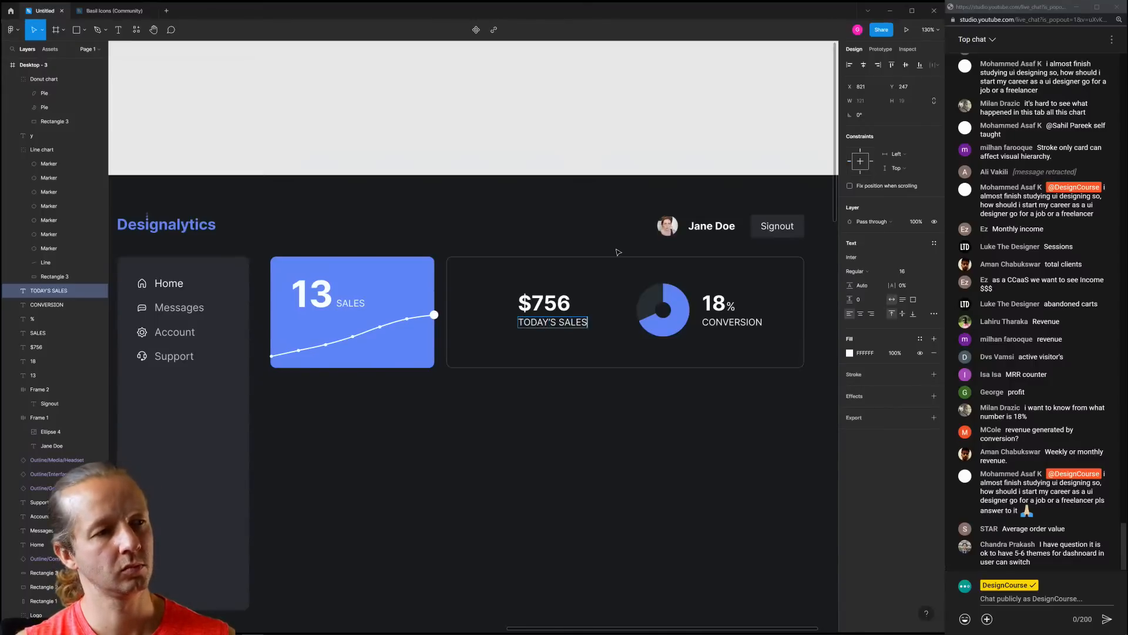
{"action": "key", "text": "Escape"}
Move the $756 and TODAY'S SALES pair further left in the card
{"action": "key", "text": "Escape"}
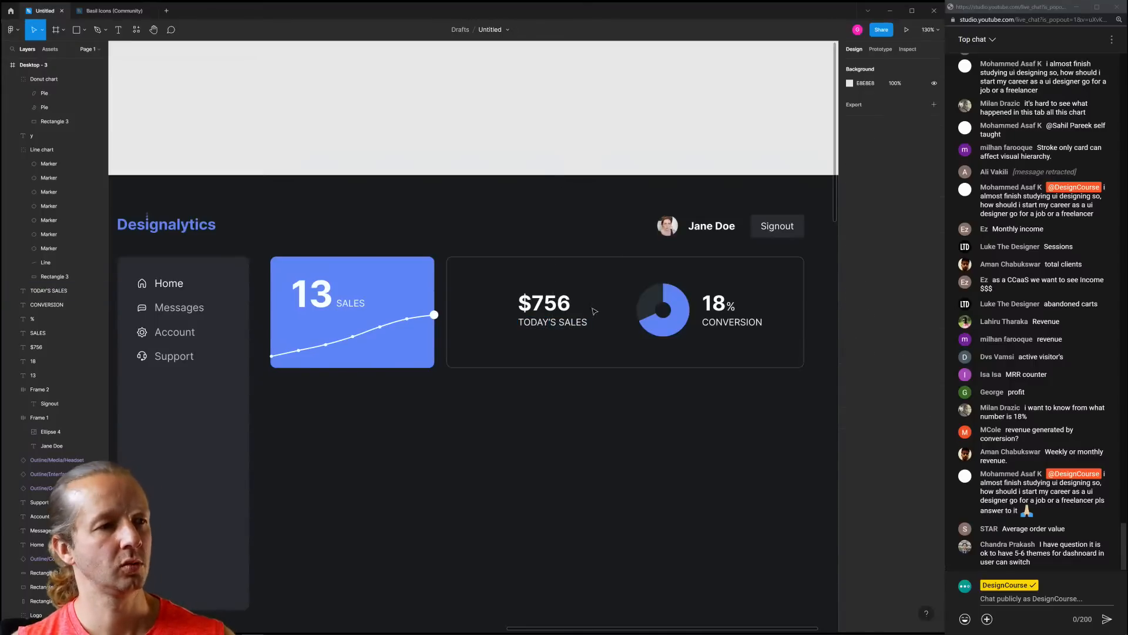
{"action": "left_click_drag", "start_coordinate": [588, 335], "coordinate": [523, 304]}
{"action": "left_click", "coordinate": [582, 325]}
{"action": "left_click_drag", "start_coordinate": [584, 335], "coordinate": [524, 312]}
{"action": "key", "text": "Escape"}
Duplicate the $756 / TODAY'S SALES pair and place the copy beside the first
{"action": "left_click_drag", "start_coordinate": [564, 351], "coordinate": [607, 305]}
{"action": "key", "text": "ctrl+d"}
{"action": "left_click_drag", "start_coordinate": [651, 273], "coordinate": [753, 351]}
Shift the donut and 18% group right and nudge the second $756 pair slightly right
{"action": "left_click_drag", "start_coordinate": [673, 311], "coordinate": [685, 310]}
{"action": "left_click", "coordinate": [614, 371]}
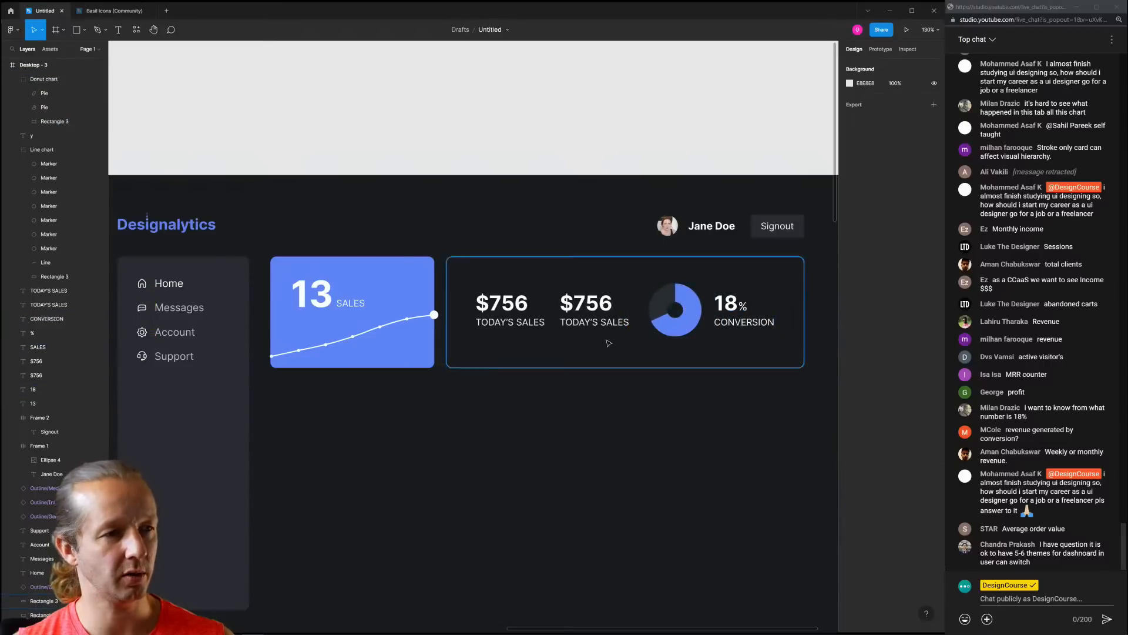
{"action": "left_click", "coordinate": [590, 306]}
{"action": "left_click", "coordinate": [602, 321], "text": "shift"}
{"action": "left_click_drag", "start_coordinate": [600, 313], "coordinate": [606, 312]}
{"action": "left_click", "coordinate": [627, 282]}
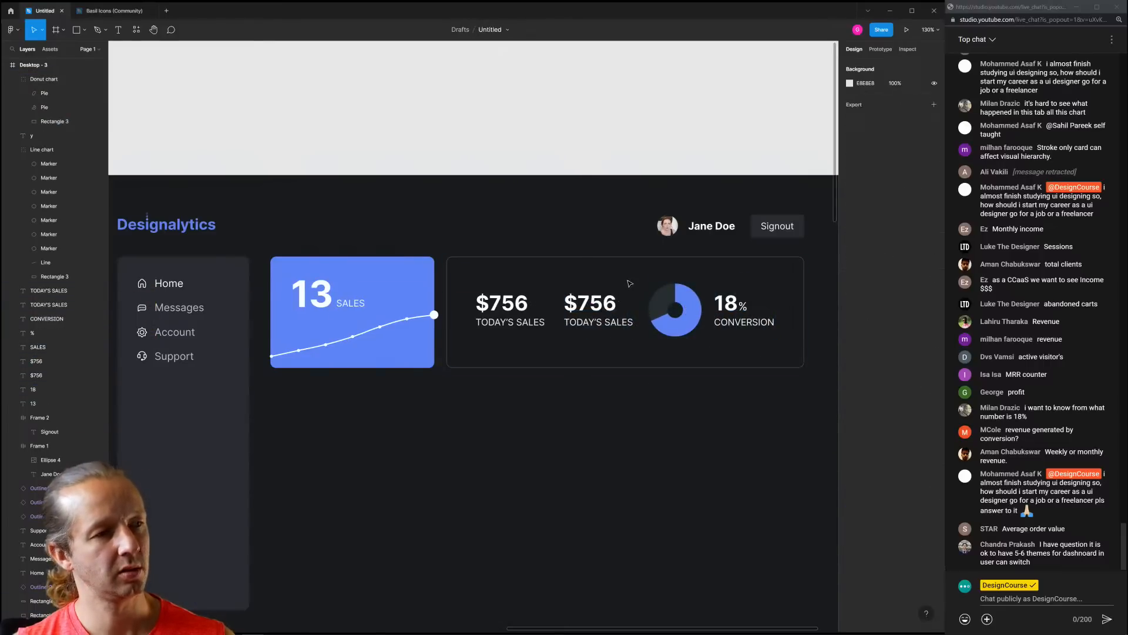
Review the dashboard layout, briefly selecting the blue 13 SALES card
{"action": "scroll", "coordinate": [579, 359], "scroll_direction": "down", "scroll_amount": 5}
{"action": "scroll", "coordinate": [535, 362], "scroll_direction": "up", "scroll_amount": 5}
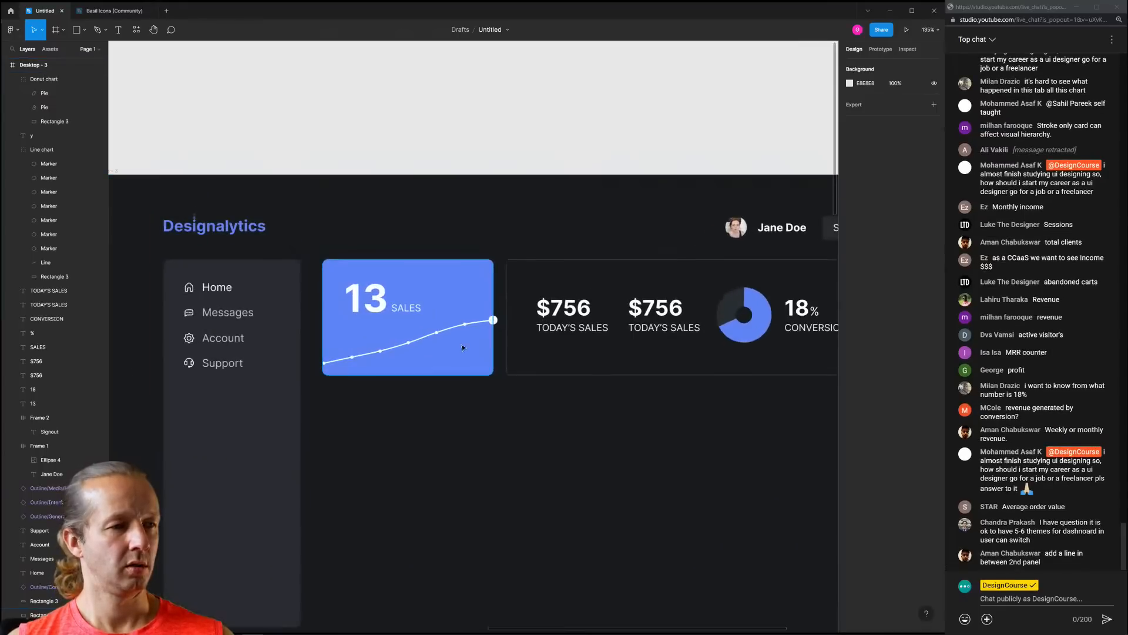
{"action": "left_click", "coordinate": [491, 337]}
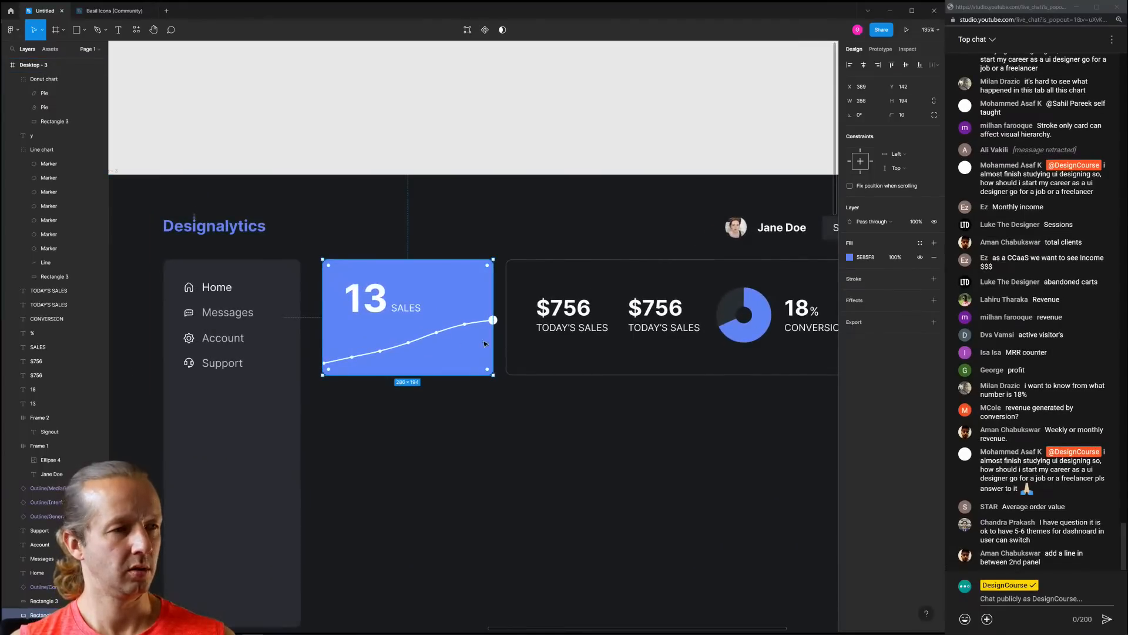
{"action": "left_click", "coordinate": [586, 415]}
{"action": "scroll", "coordinate": [582, 406], "scroll_direction": "down", "scroll_amount": 4}
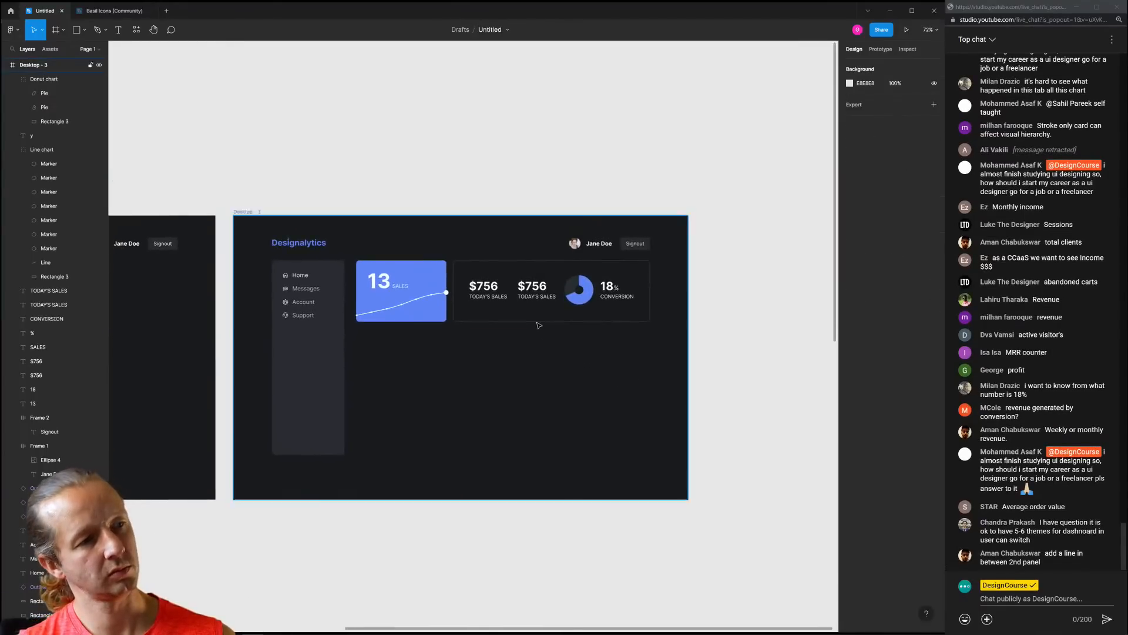
{"action": "scroll", "coordinate": [539, 325], "scroll_direction": "up", "scroll_amount": 3}
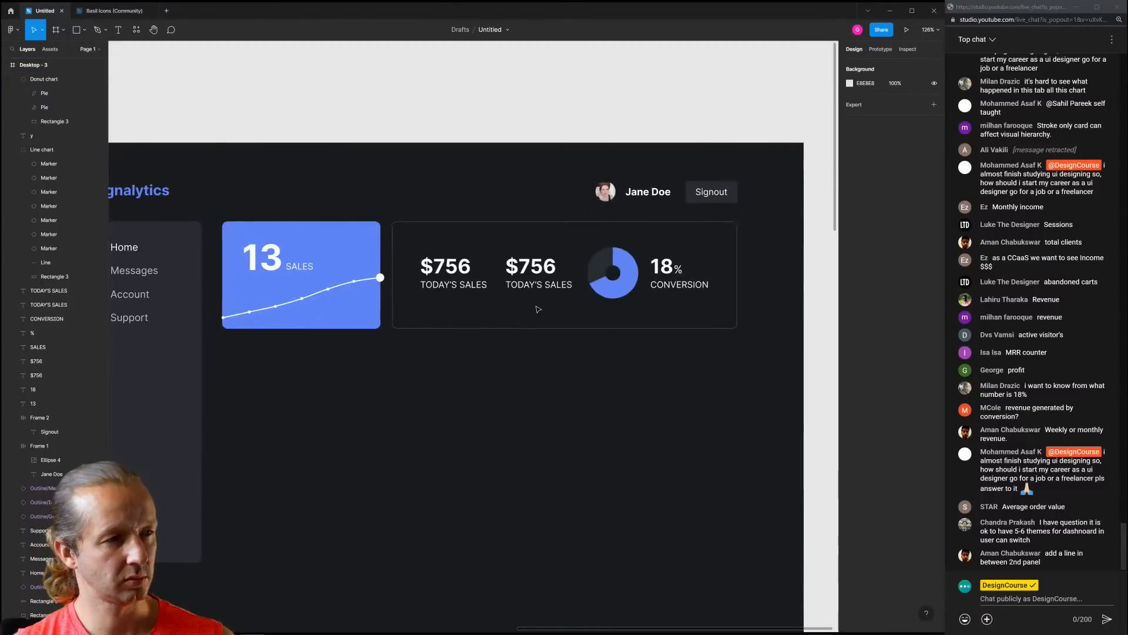
Cut the donut chart and paste it outside the dashboard frame
{"action": "left_click", "coordinate": [622, 287]}
{"action": "key", "text": "ctrl+x"}
{"action": "key", "text": "ctrl+v"}
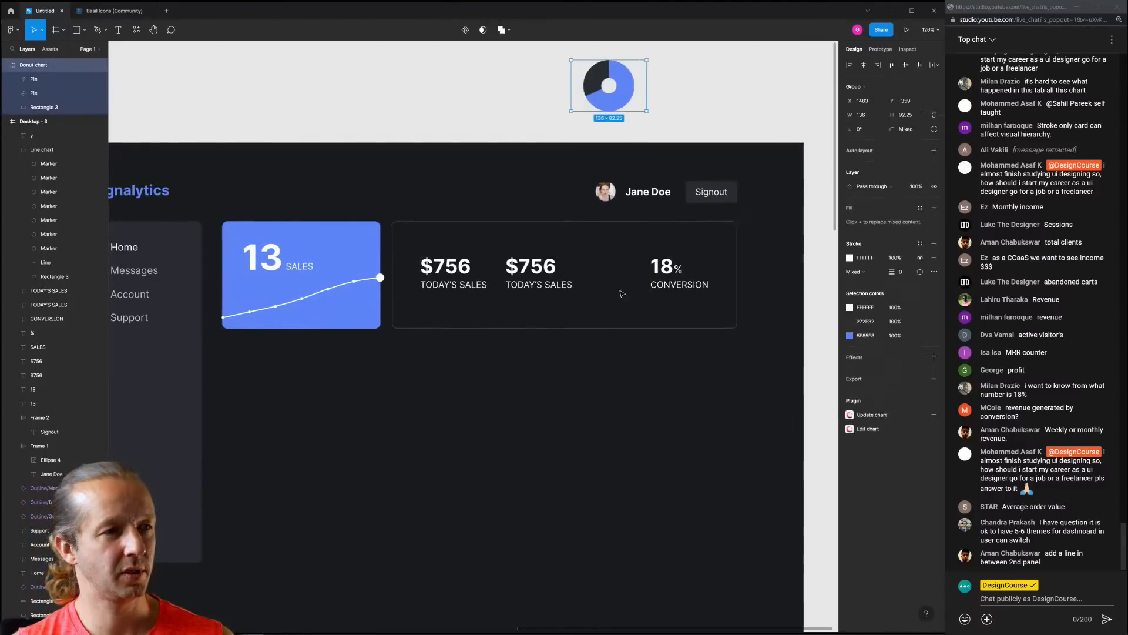
{"action": "left_click", "coordinate": [621, 291]}
Change the second $756 figure to $4,301
{"action": "left_click_drag", "start_coordinate": [522, 245], "coordinate": [589, 269]}
{"action": "left_click", "coordinate": [578, 319]}
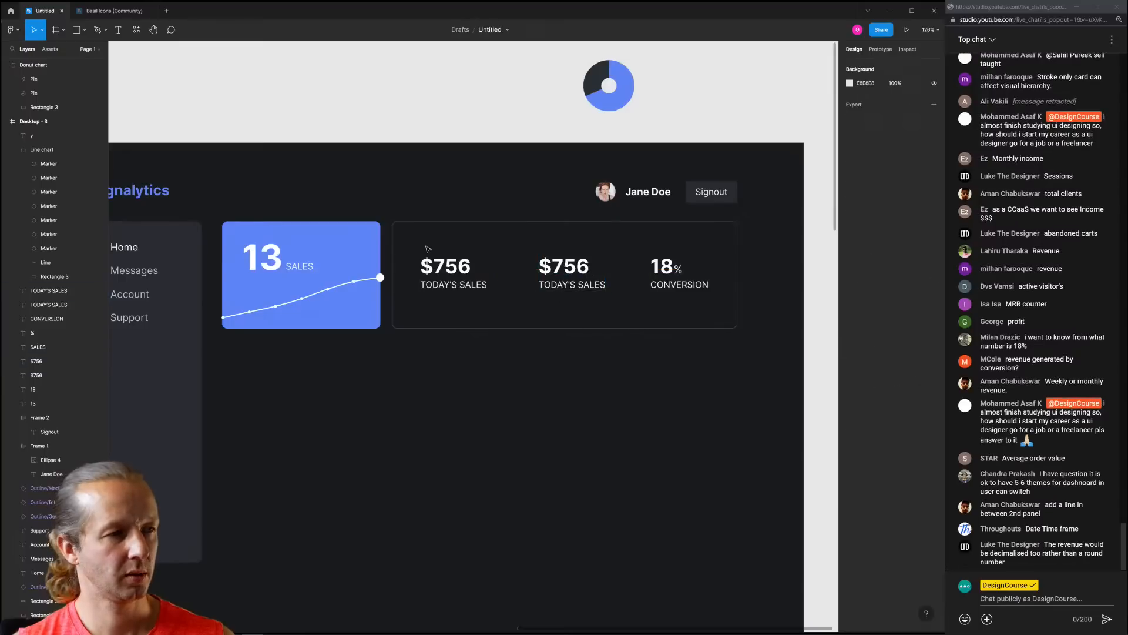
{"action": "double_click", "coordinate": [579, 267]}
{"action": "left_click", "coordinate": [561, 267]}
{"action": "key", "text": "shift+End"}
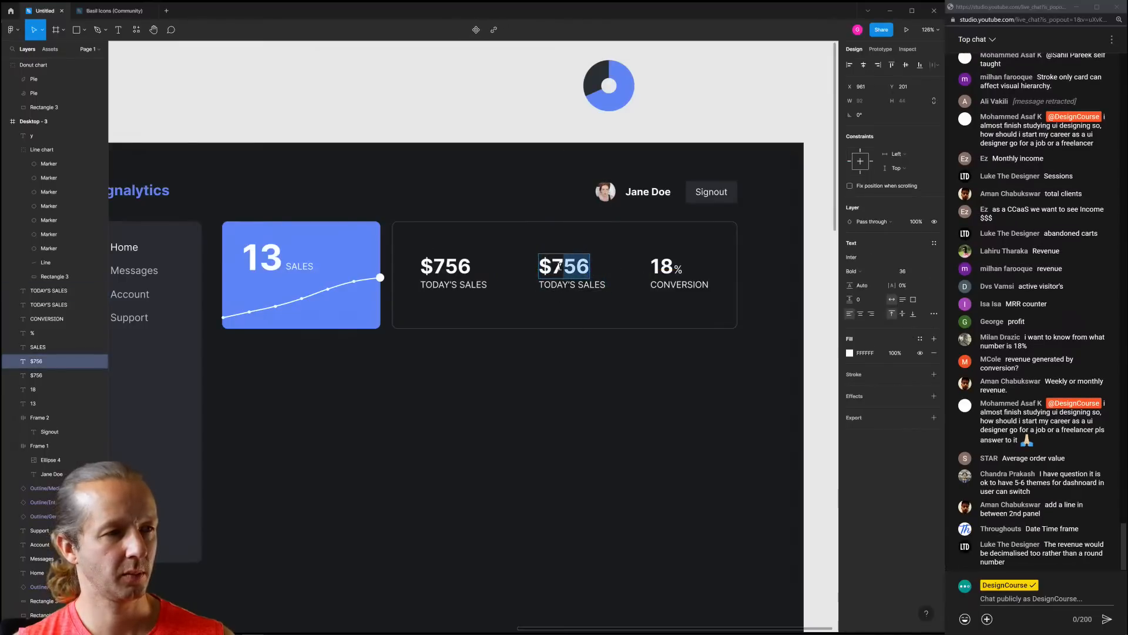
{"action": "left_click", "coordinate": [553, 267]}
{"action": "key", "text": "shift+End"}
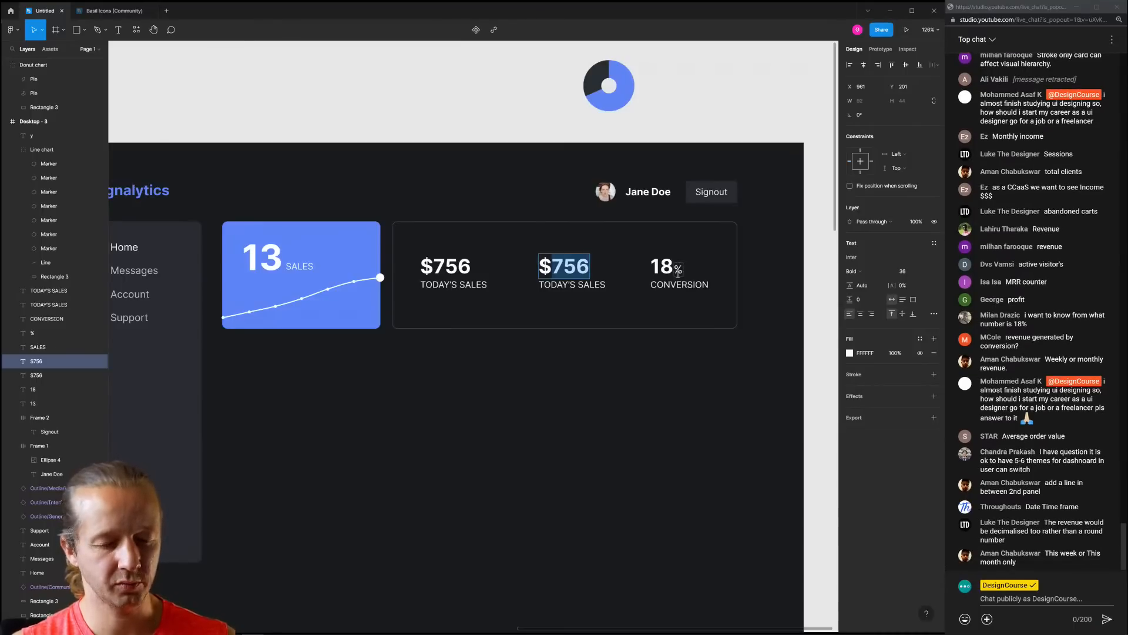
{"action": "type", "text": "4,301"}
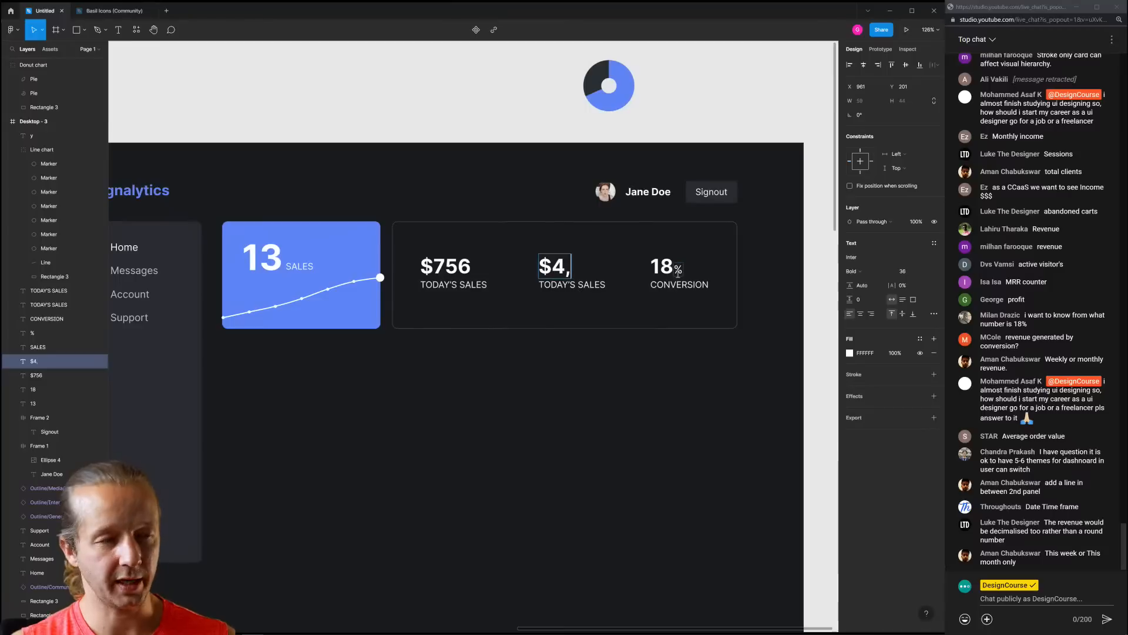
Change the caption under $4,301 to LAST 7 DAYS
{"action": "double_click", "coordinate": [582, 284]}
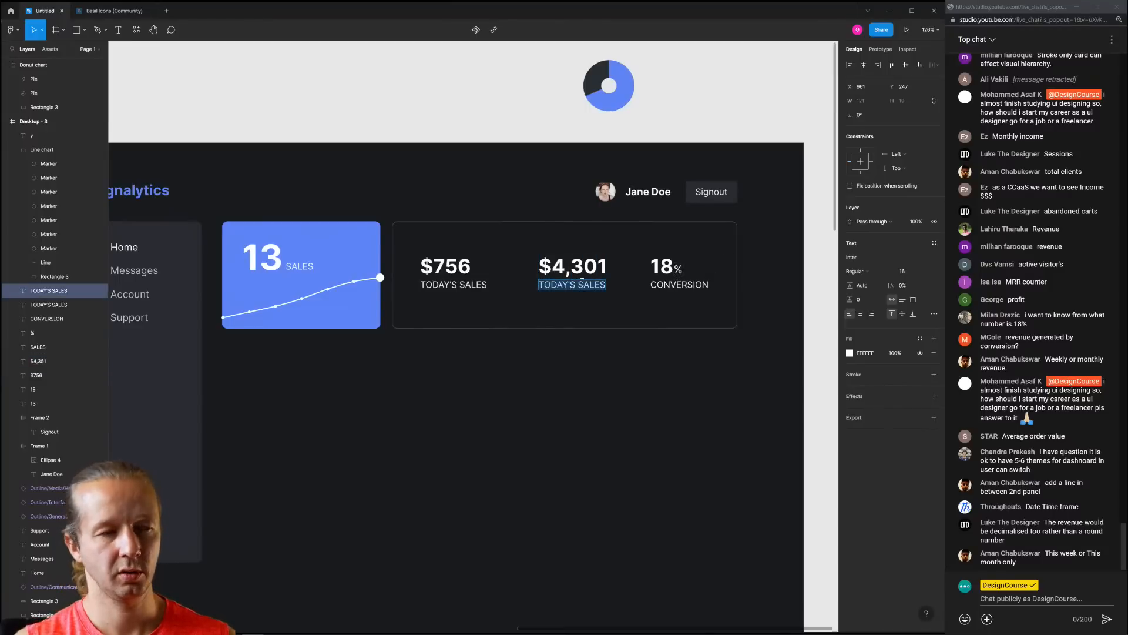
{"action": "type", "text": "last 7"}
{"action": "key", "text": "BackSpace"}
{"action": "key", "text": "BackSpace"}
{"action": "key", "text": "BackSpace"}
{"action": "key", "text": "BackSpace"}
{"action": "type", "text": "LAST 7 DAYS"}
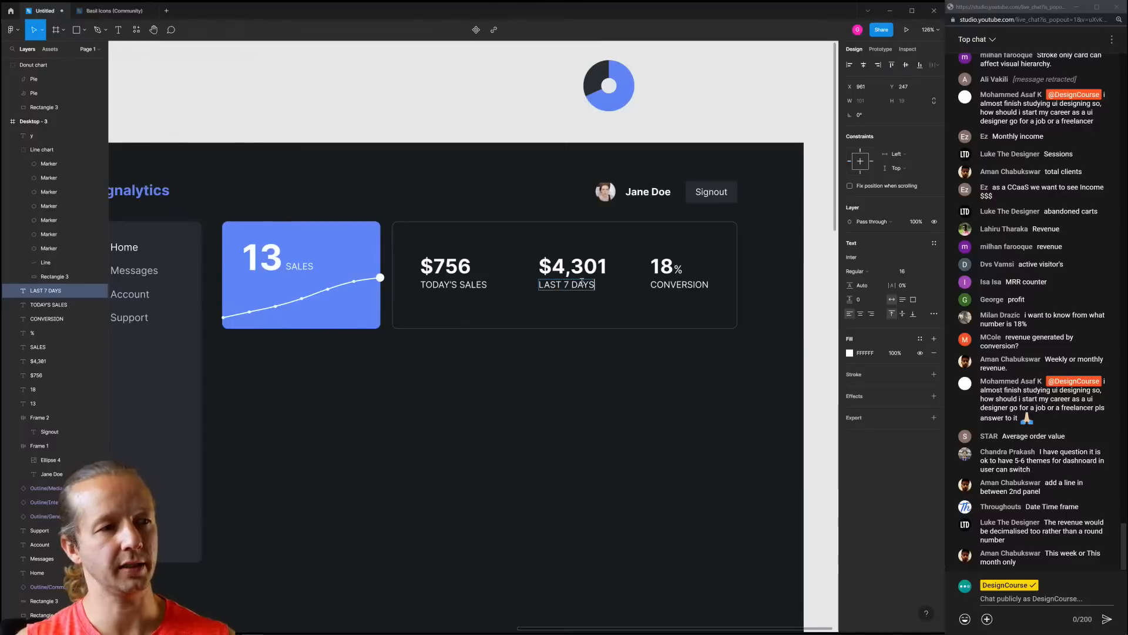
{"action": "left_click", "coordinate": [609, 424]}
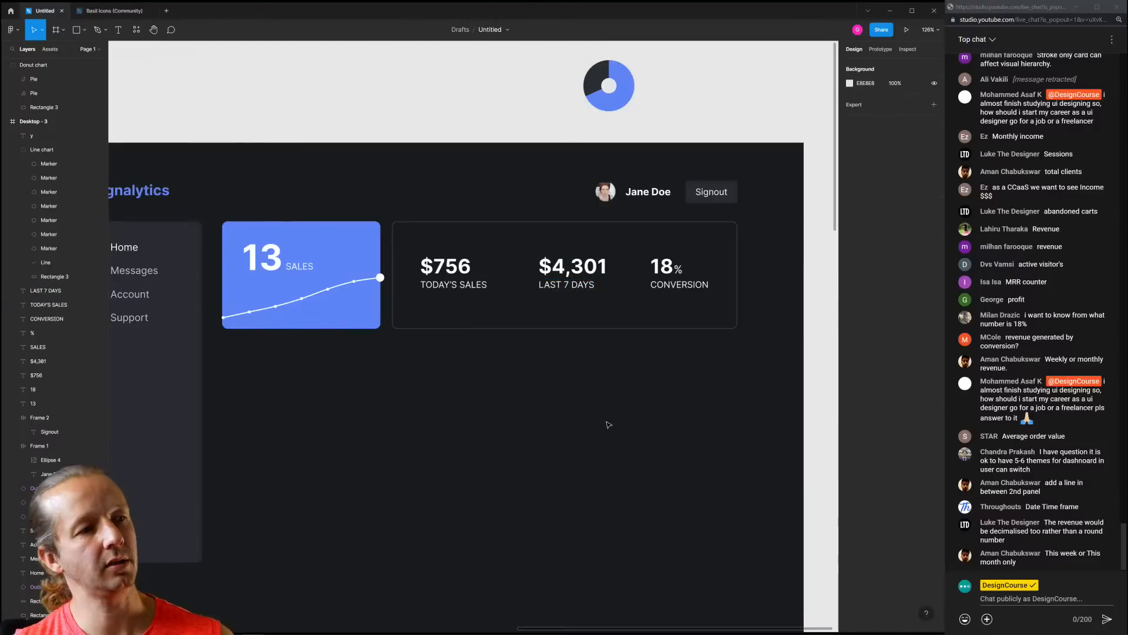
Shift the $4,301 LAST 7 DAYS stat slightly left for even spacing
{"action": "left_click", "coordinate": [573, 267]}
{"action": "left_click", "coordinate": [570, 284], "text": "shift"}
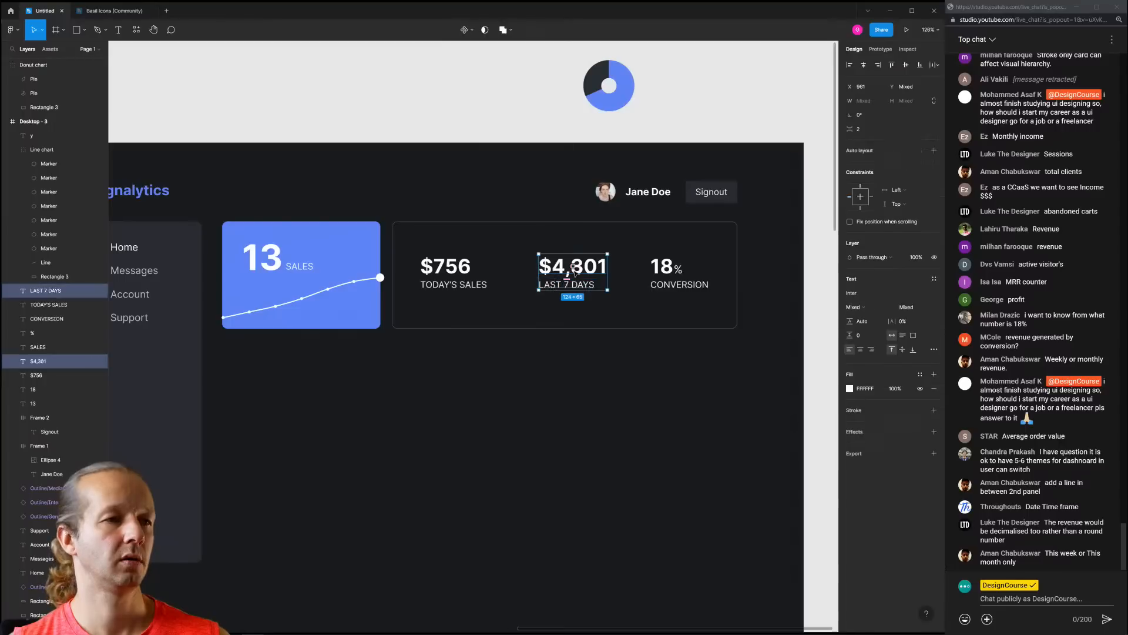
{"action": "left_click_drag", "start_coordinate": [588, 268], "coordinate": [585, 270]}
{"action": "left_click", "coordinate": [609, 388]}
{"action": "scroll", "coordinate": [609, 394], "scroll_direction": "down", "scroll_amount": 6}
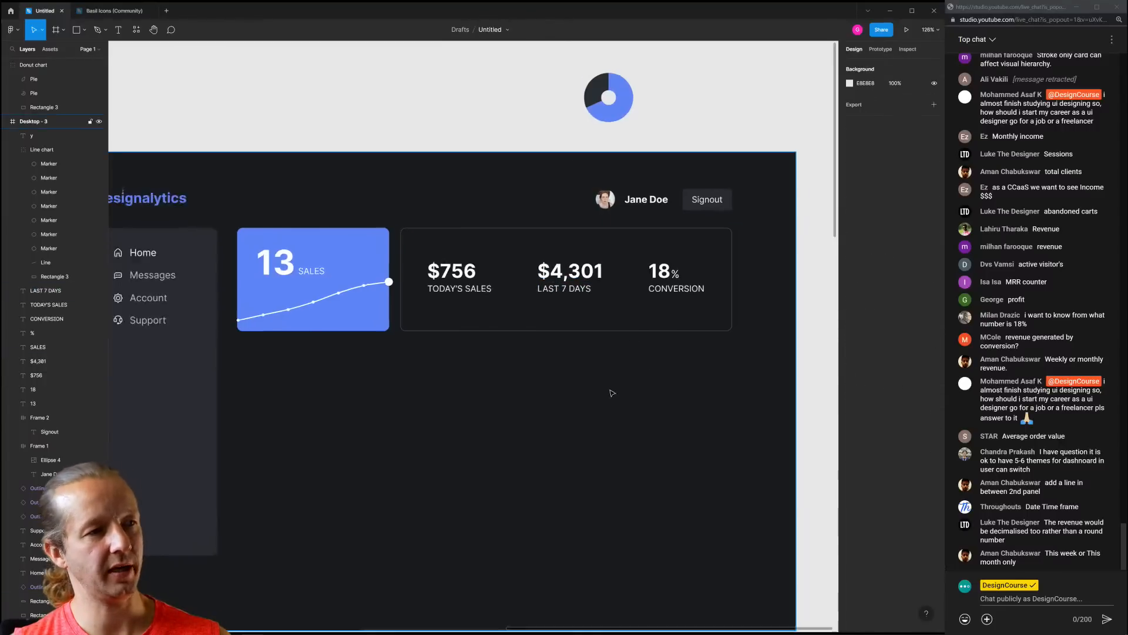
{"action": "scroll", "coordinate": [579, 376], "scroll_direction": "up", "scroll_amount": 7}
Nudge the $756 stat slightly right and the 18% CONVERSION stat slightly left
{"action": "left_click", "coordinate": [479, 266]}
{"action": "left_click", "coordinate": [487, 287], "text": "shift"}
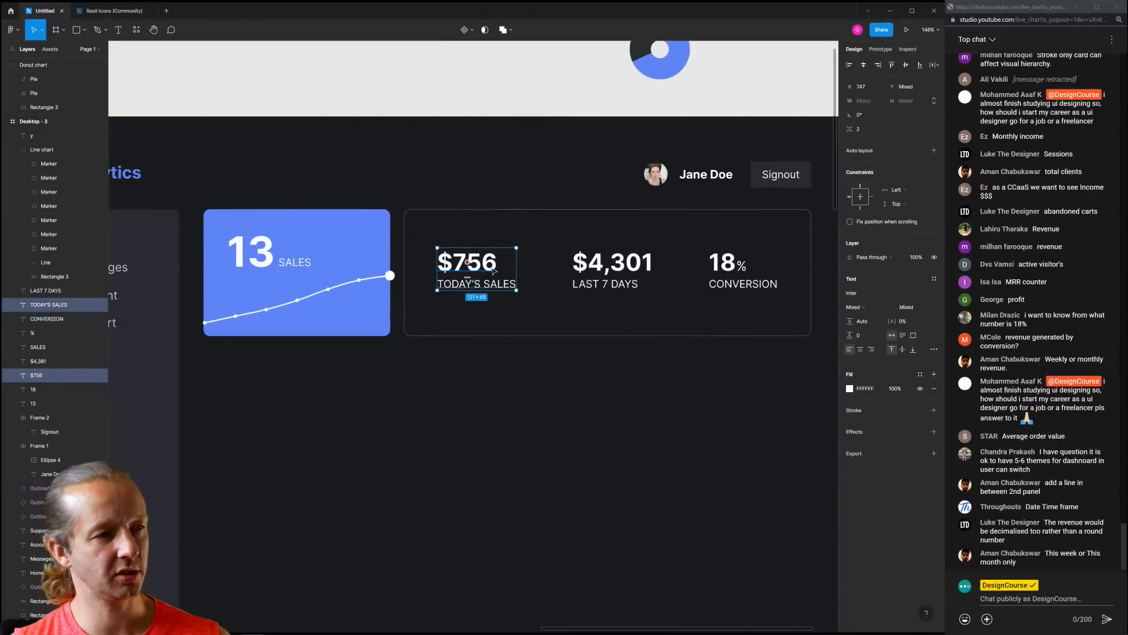
{"action": "left_click_drag", "start_coordinate": [493, 269], "coordinate": [498, 269]}
{"action": "left_click", "coordinate": [759, 357]}
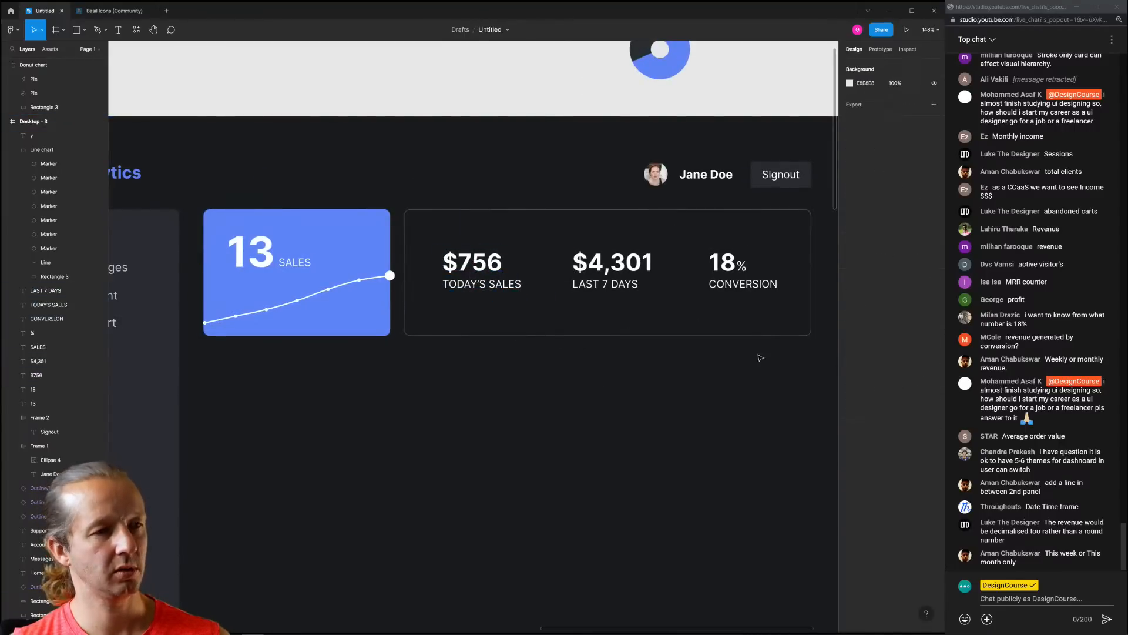
{"action": "left_click", "coordinate": [742, 285]}
{"action": "left_click", "coordinate": [728, 265], "text": "shift"}
{"action": "left_click_drag", "start_coordinate": [723, 263], "coordinate": [719, 263]}
{"action": "left_click", "coordinate": [681, 399]}
Nudge all the stats card texts slightly down together, leaving the card background in place
{"action": "scroll", "coordinate": [652, 370], "scroll_direction": "down", "scroll_amount": 5}
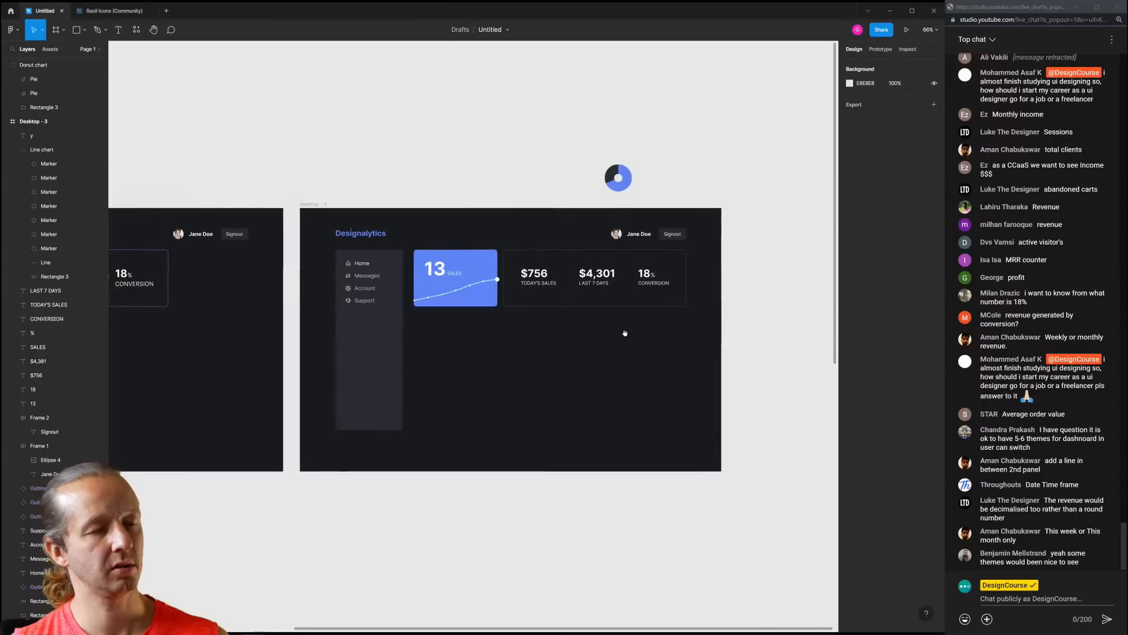
{"action": "scroll", "coordinate": [623, 323], "scroll_direction": "up", "scroll_amount": 4}
{"action": "left_click_drag", "start_coordinate": [758, 313], "coordinate": [428, 211]}
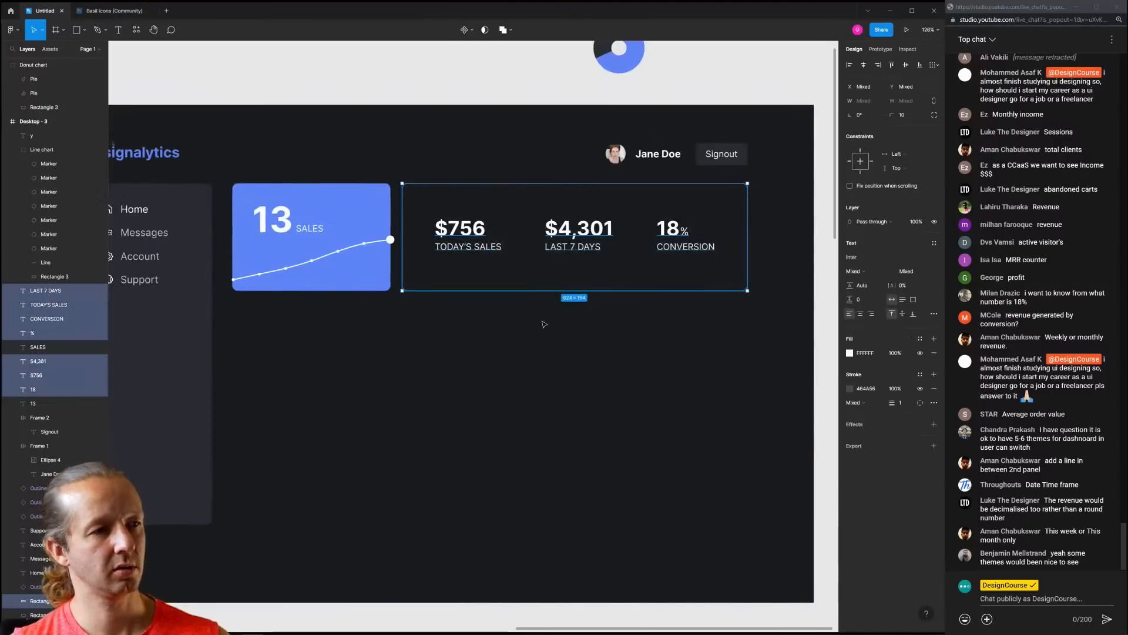
{"action": "left_click", "coordinate": [525, 275], "text": "shift"}
{"action": "left_click_drag", "start_coordinate": [594, 235], "coordinate": [596, 238]}
{"action": "left_click", "coordinate": [627, 363]}
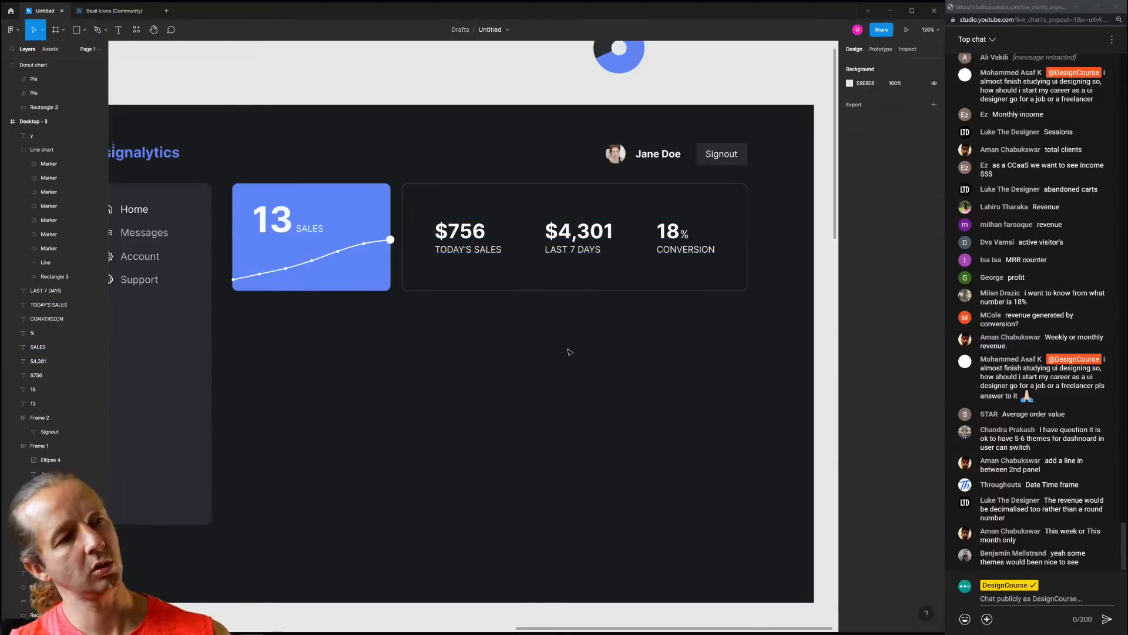
{"action": "scroll", "coordinate": [529, 355], "scroll_direction": "down", "scroll_amount": 4}
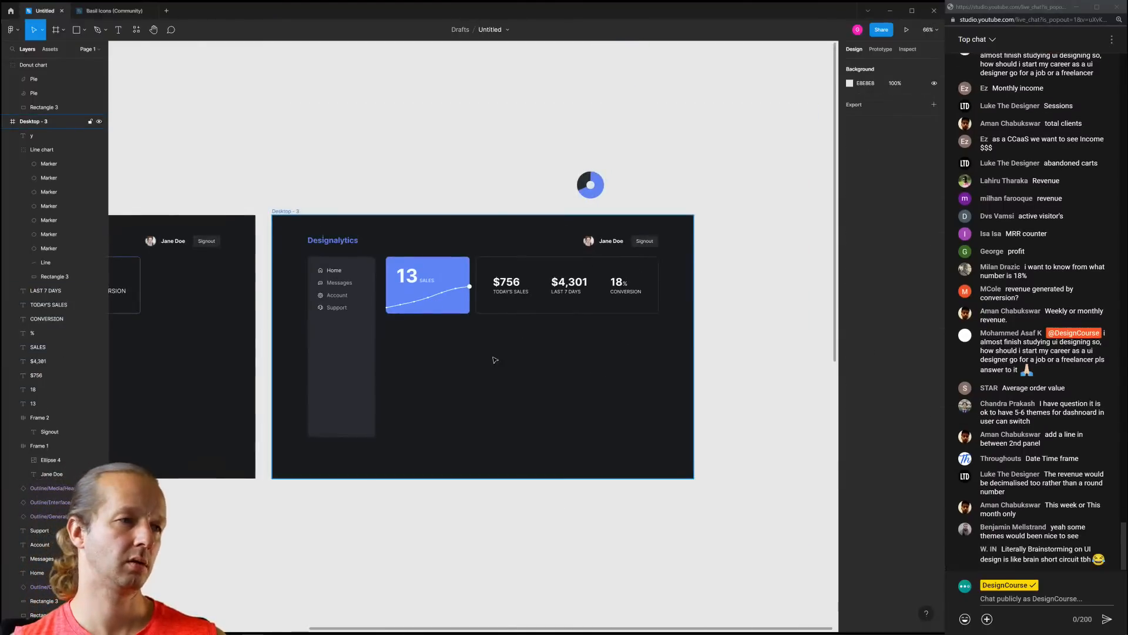
{"action": "scroll", "coordinate": [496, 359], "scroll_direction": "up", "scroll_amount": 4}
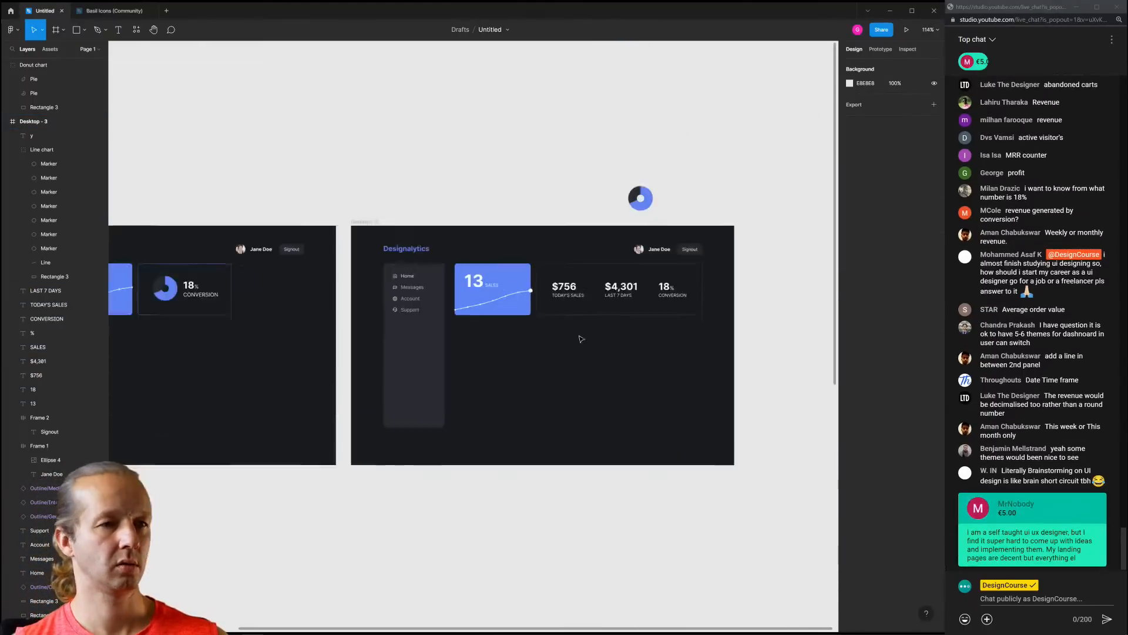
{"action": "scroll", "coordinate": [580, 339], "scroll_direction": "down", "scroll_amount": 3}
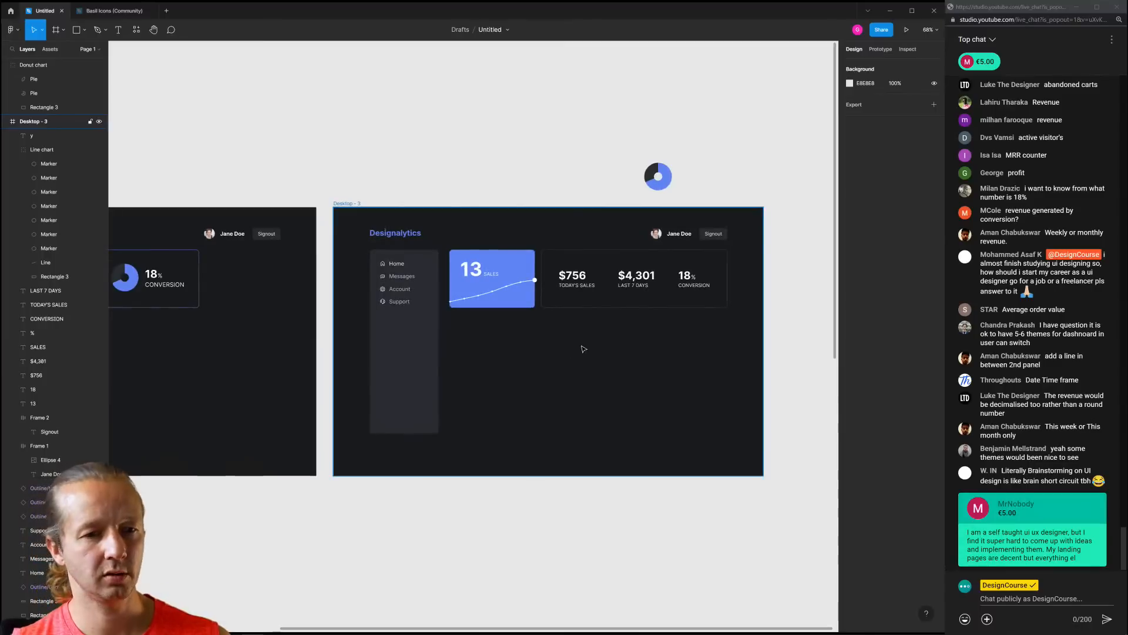
Drag the donut chart from above the frame into the stats card, just below 18% CONVERSION
{"action": "scroll", "coordinate": [582, 349], "scroll_direction": "up", "scroll_amount": 1}
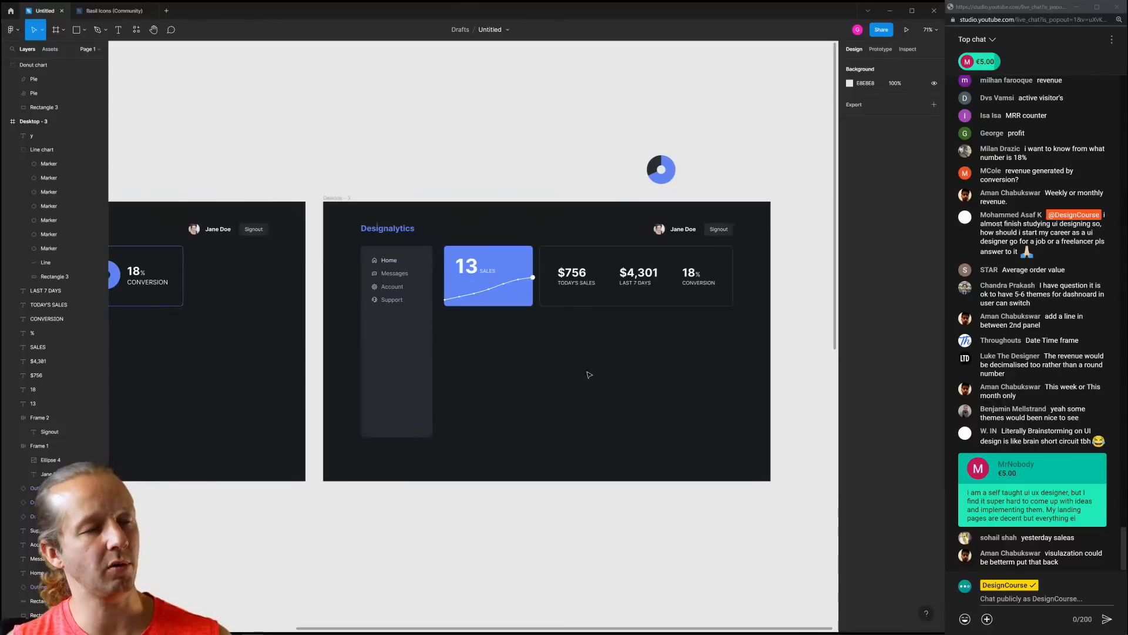
{"action": "scroll", "coordinate": [621, 378], "scroll_direction": "up", "scroll_amount": 5}
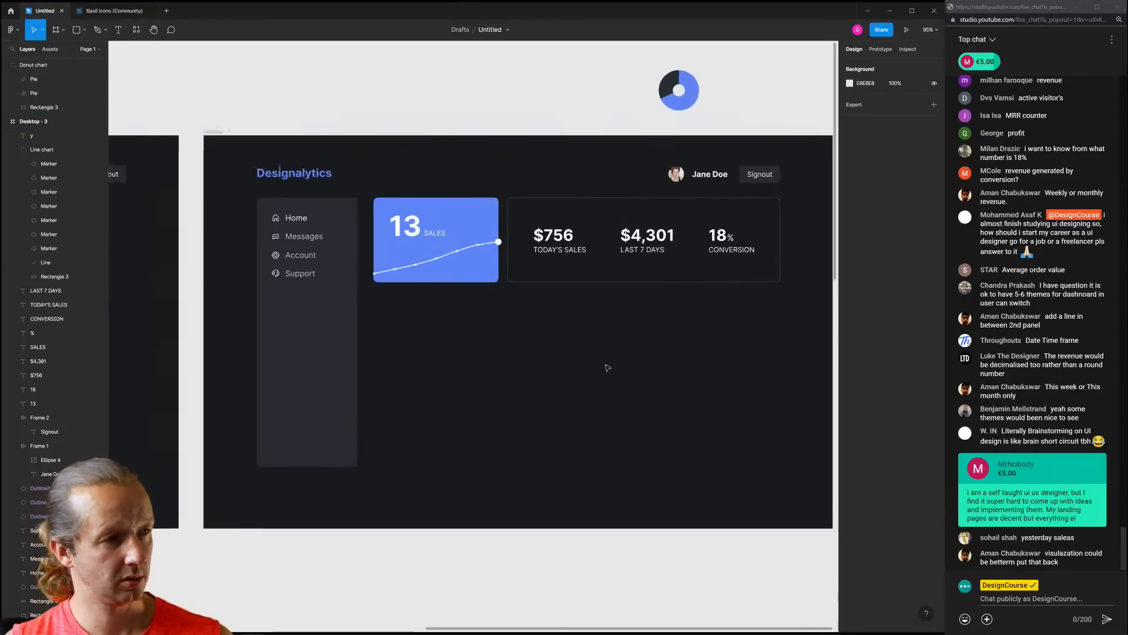
{"action": "scroll", "coordinate": [608, 365], "scroll_direction": "right", "scroll_amount": 3}
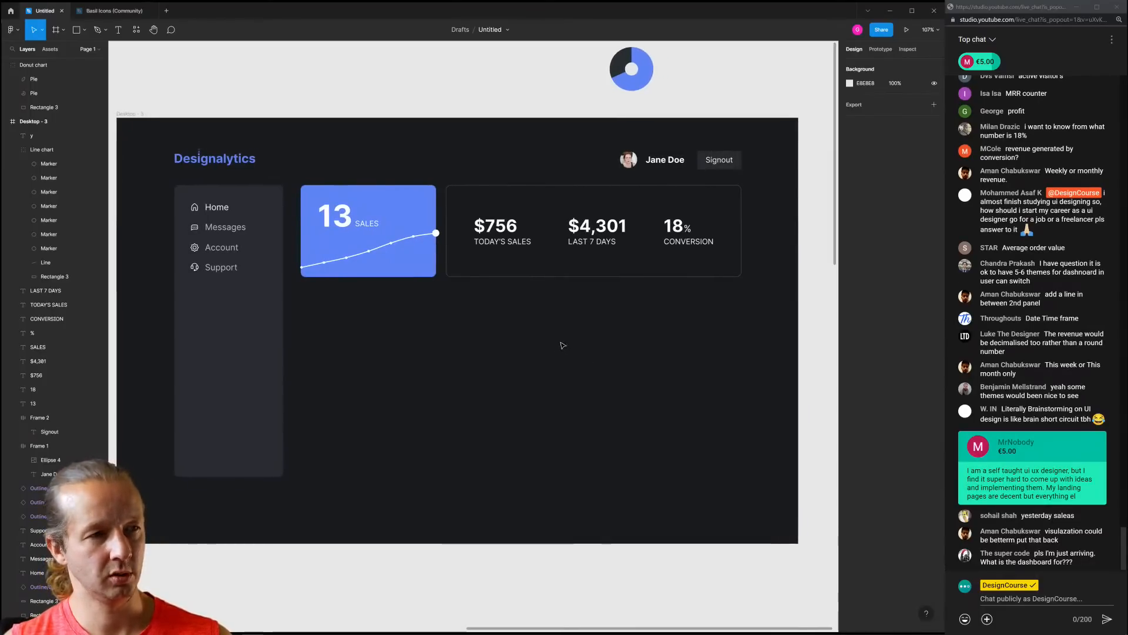
{"action": "left_click_drag", "start_coordinate": [642, 94], "coordinate": [699, 215]}
{"action": "left_click_drag", "start_coordinate": [703, 228], "coordinate": [695, 288]}
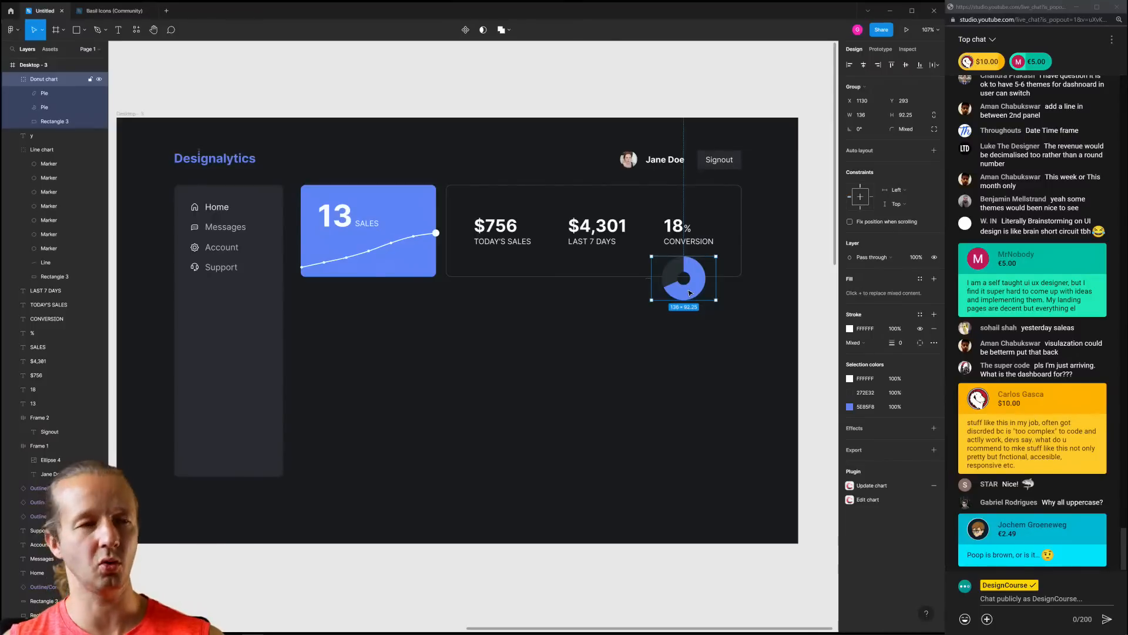
Delete the donut chart from the stats card
{"action": "key", "text": "Delete"}
{"action": "scroll", "coordinate": [559, 330], "scroll_direction": "left", "scroll_amount": 1}
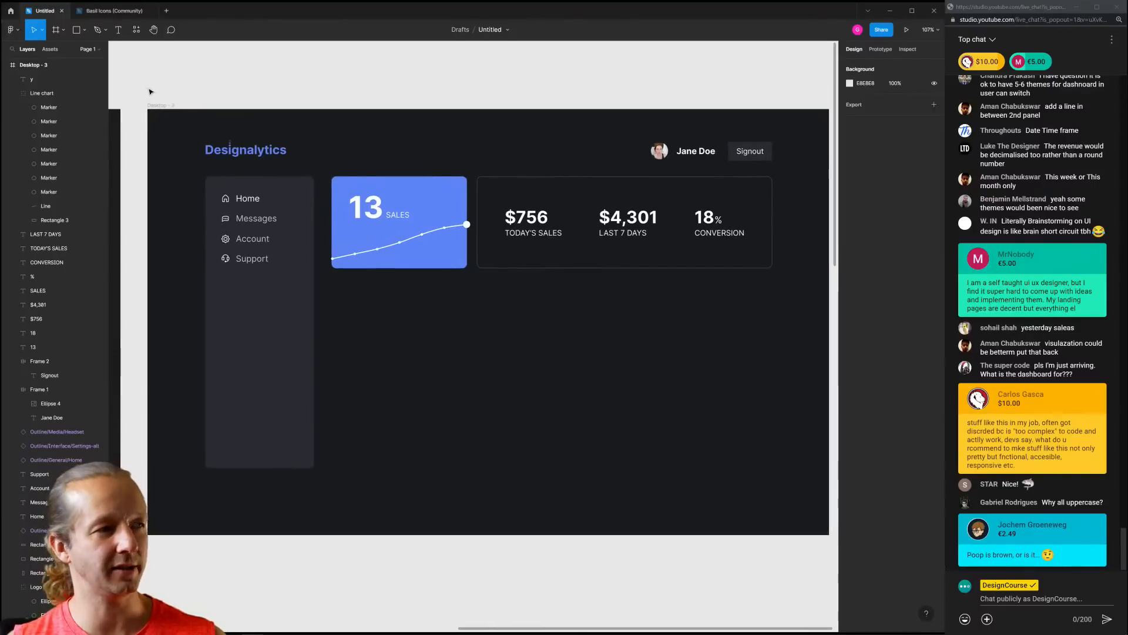
{"action": "left_click_drag", "start_coordinate": [178, 87], "coordinate": [793, 549]}
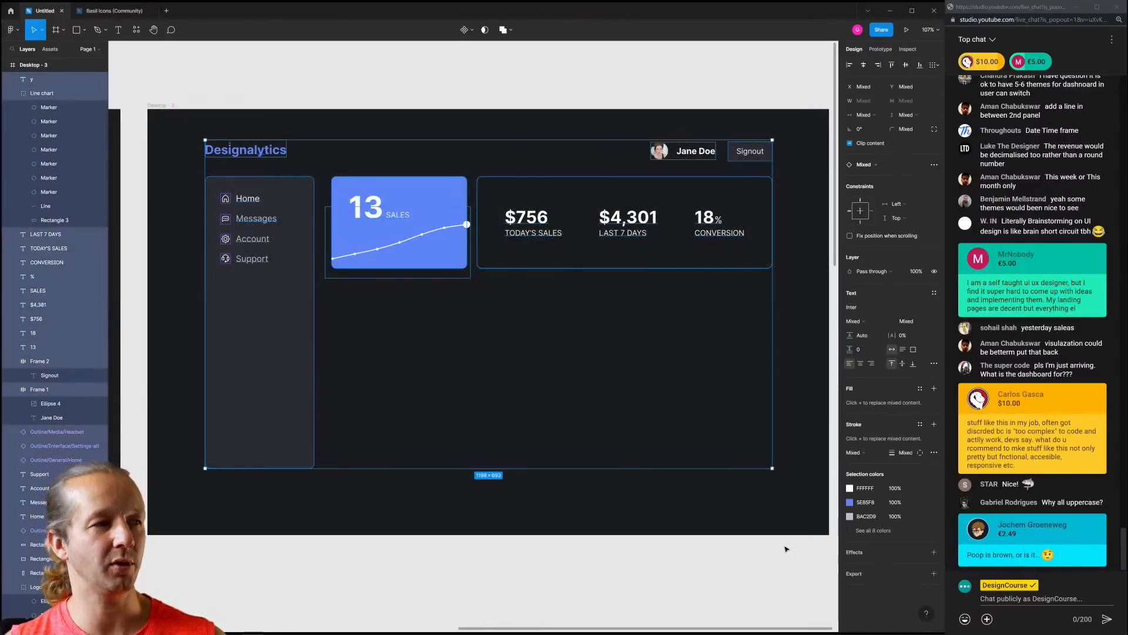
{"action": "left_click", "coordinate": [786, 549]}
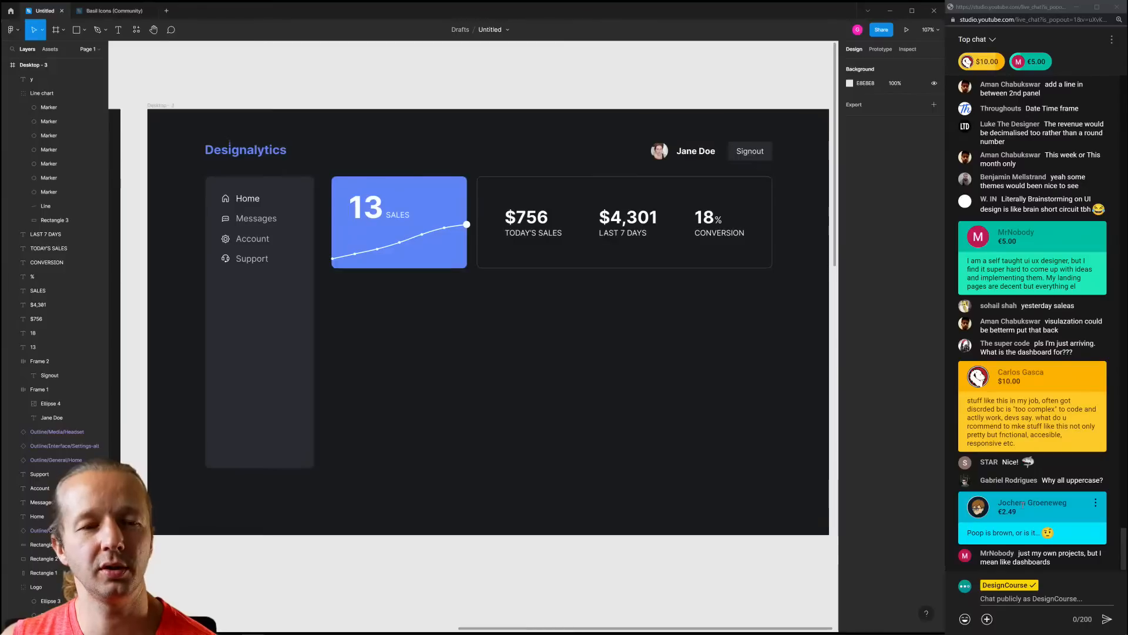
{"action": "left_click_drag", "start_coordinate": [1025, 503], "coordinate": [1000, 502]}
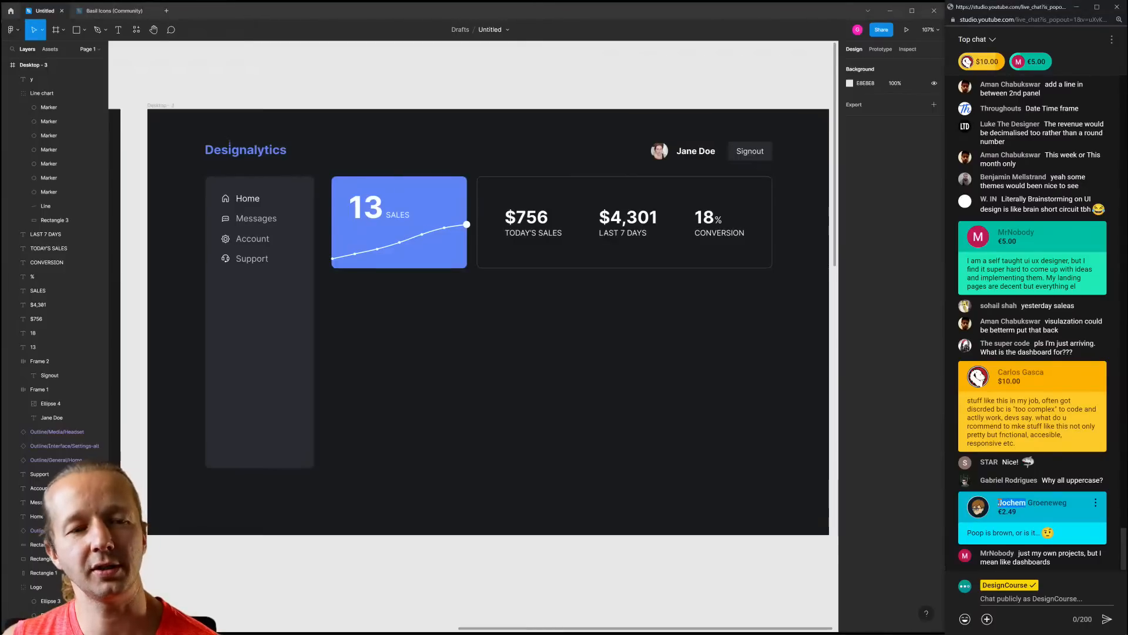
{"action": "left_click", "coordinate": [999, 502]}
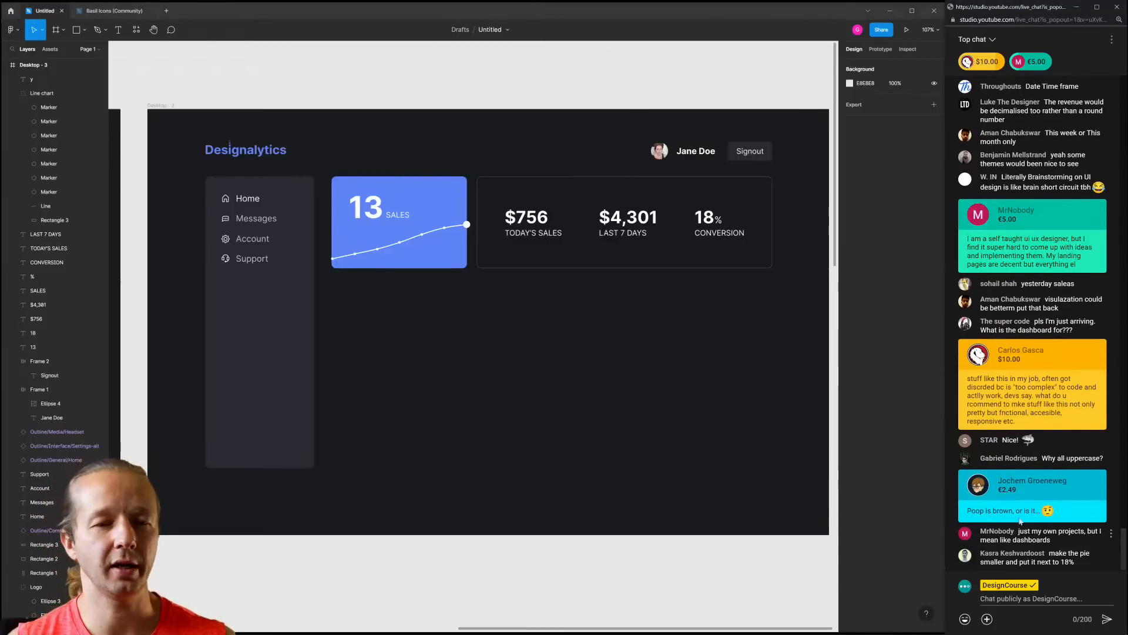
{"action": "left_click", "coordinate": [465, 355]}
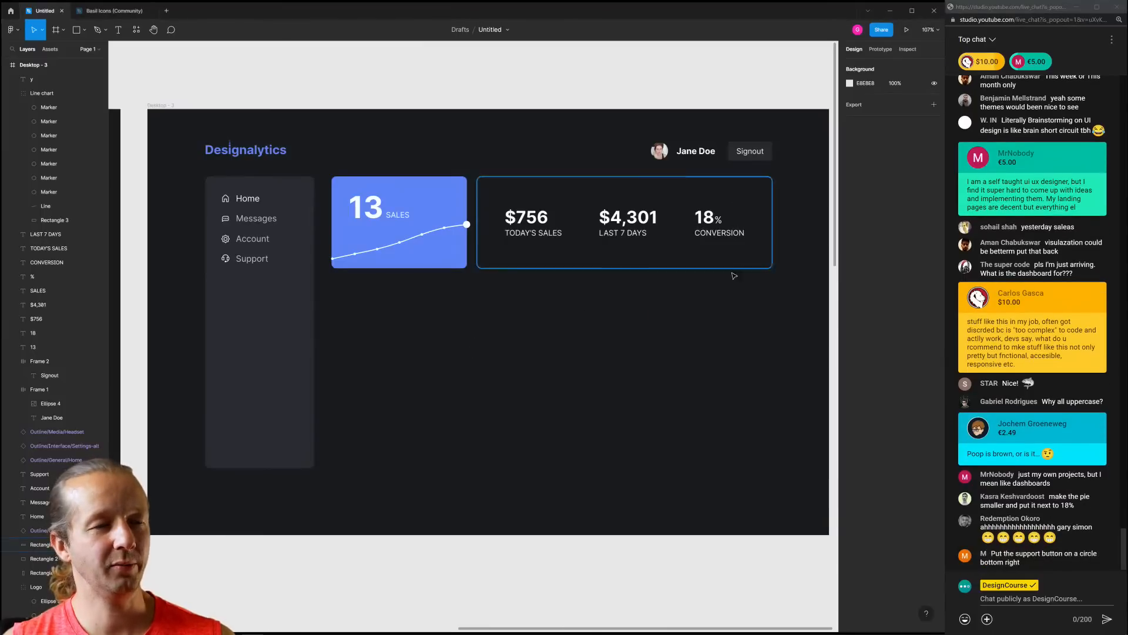
Alt-drag a copy of the left frame's donut chart into the Desktop - 3 stats card
{"action": "scroll", "coordinate": [720, 312], "scroll_direction": "down", "scroll_amount": 5}
{"action": "scroll", "coordinate": [712, 360], "scroll_direction": "down", "scroll_amount": 5}
{"action": "scroll", "coordinate": [723, 387], "scroll_direction": "up", "scroll_amount": 6}
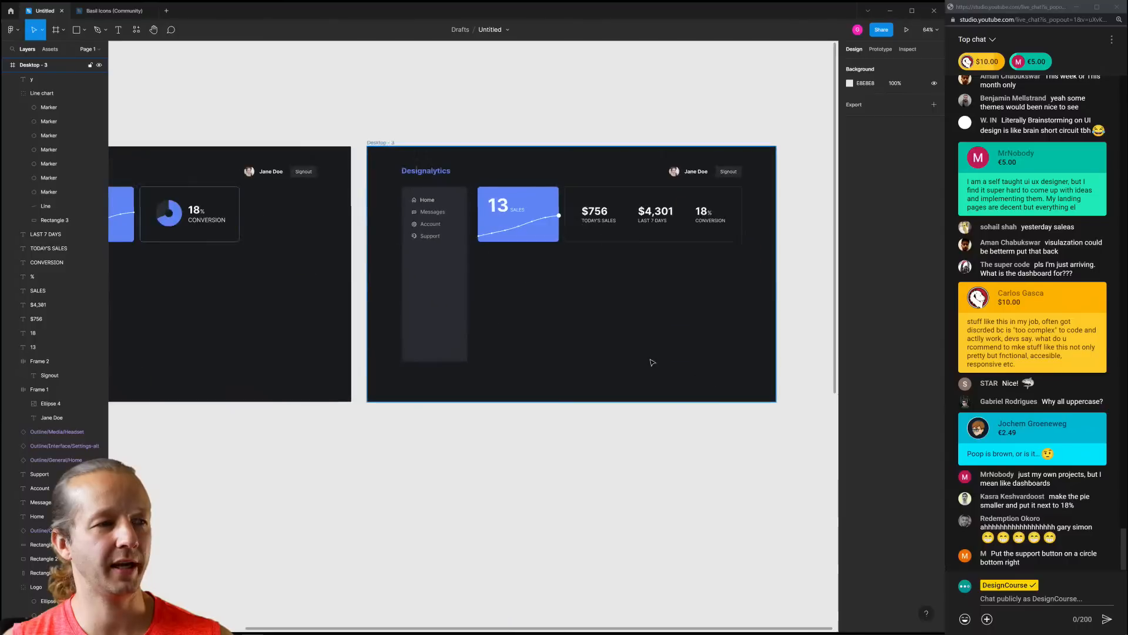
{"action": "left_click_drag", "start_coordinate": [175, 212], "coordinate": [710, 218]}
{"action": "scroll", "coordinate": [725, 221], "scroll_direction": "up", "scroll_amount": 8}
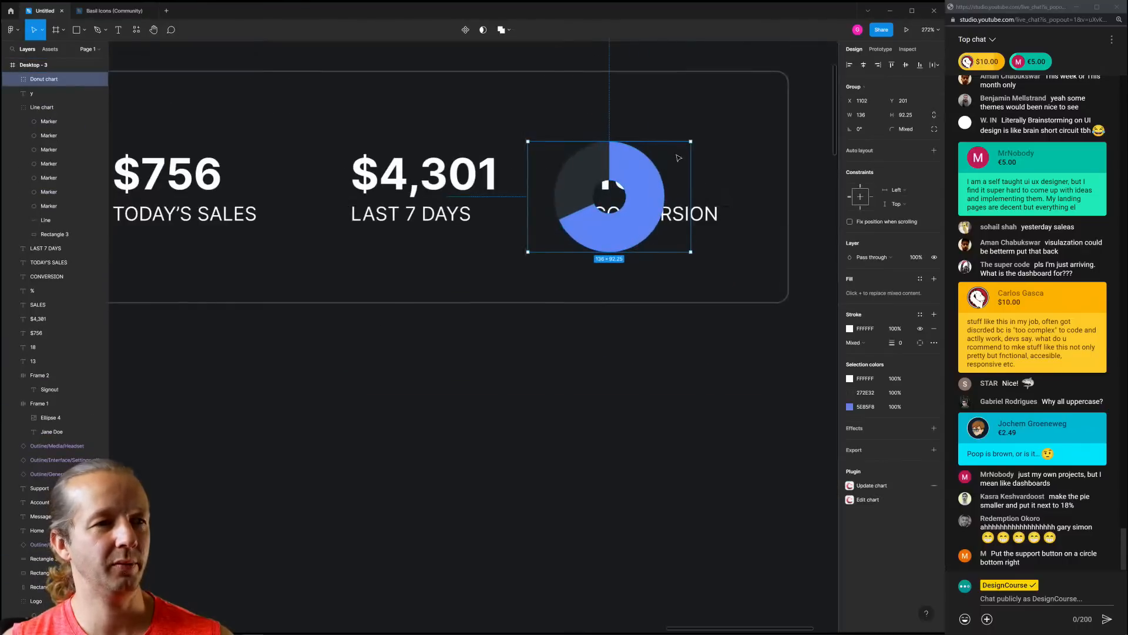
Shrink the donut chart to about half its size
{"action": "left_click_drag", "start_coordinate": [691, 142], "coordinate": [577, 184]}
{"action": "left_click", "coordinate": [582, 266]}
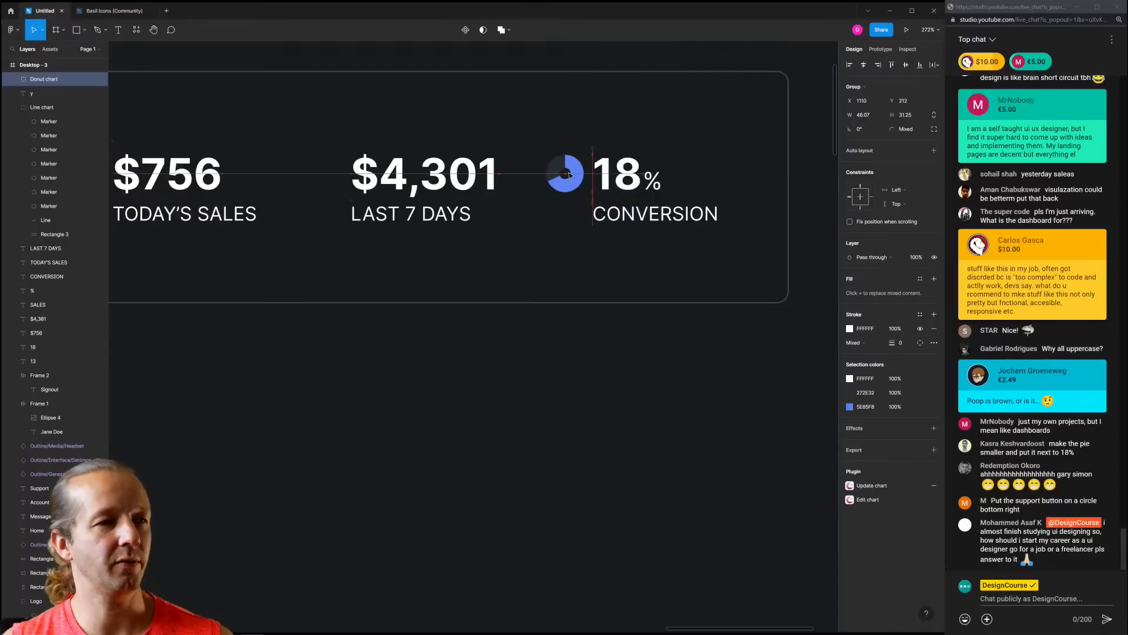
{"action": "scroll", "coordinate": [582, 265], "scroll_direction": "down", "scroll_amount": 5}
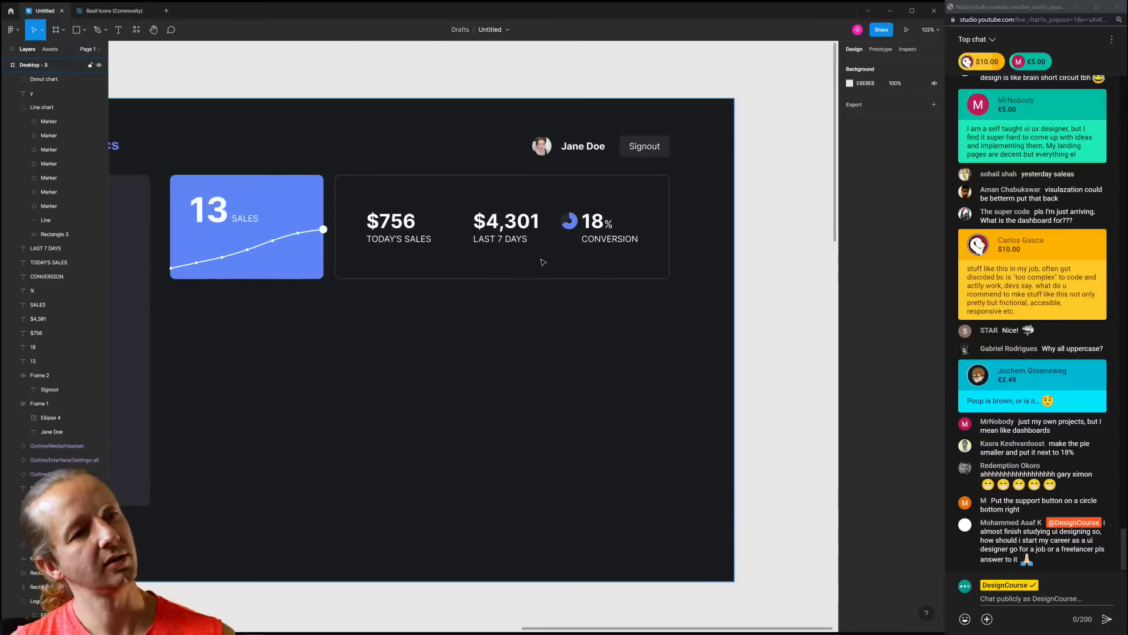
{"action": "left_click_drag", "start_coordinate": [542, 259], "coordinate": [589, 262]}
{"action": "scroll", "coordinate": [590, 259], "scroll_direction": "up", "scroll_amount": 3}
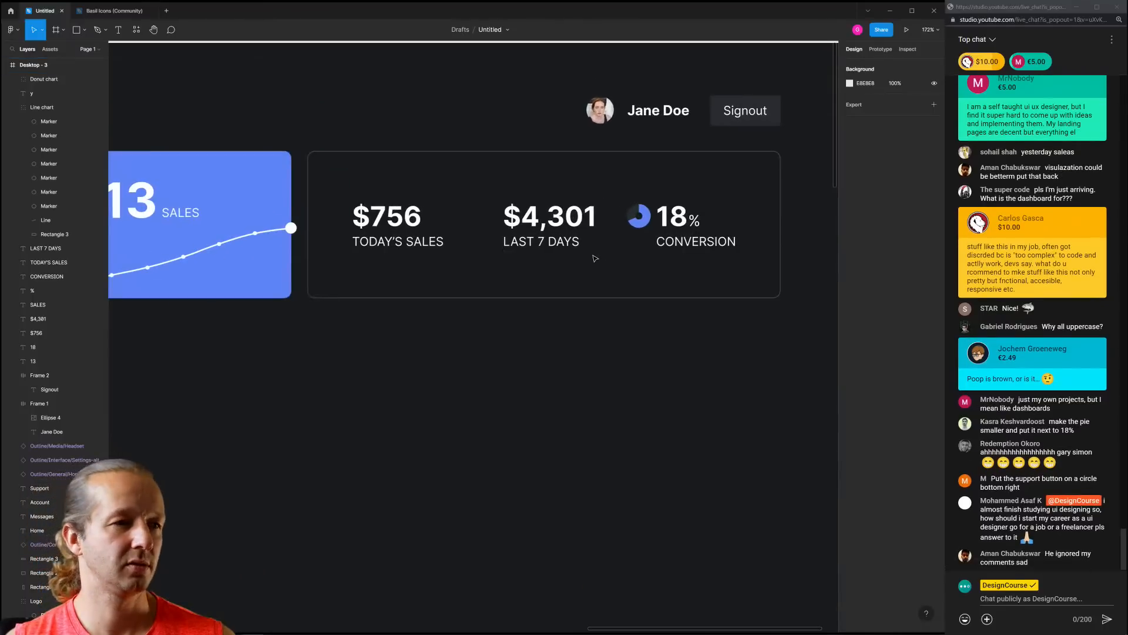
Select the 18, $4,301 and $756 figures and the stats card to check alignment
{"action": "left_click", "coordinate": [671, 216]}
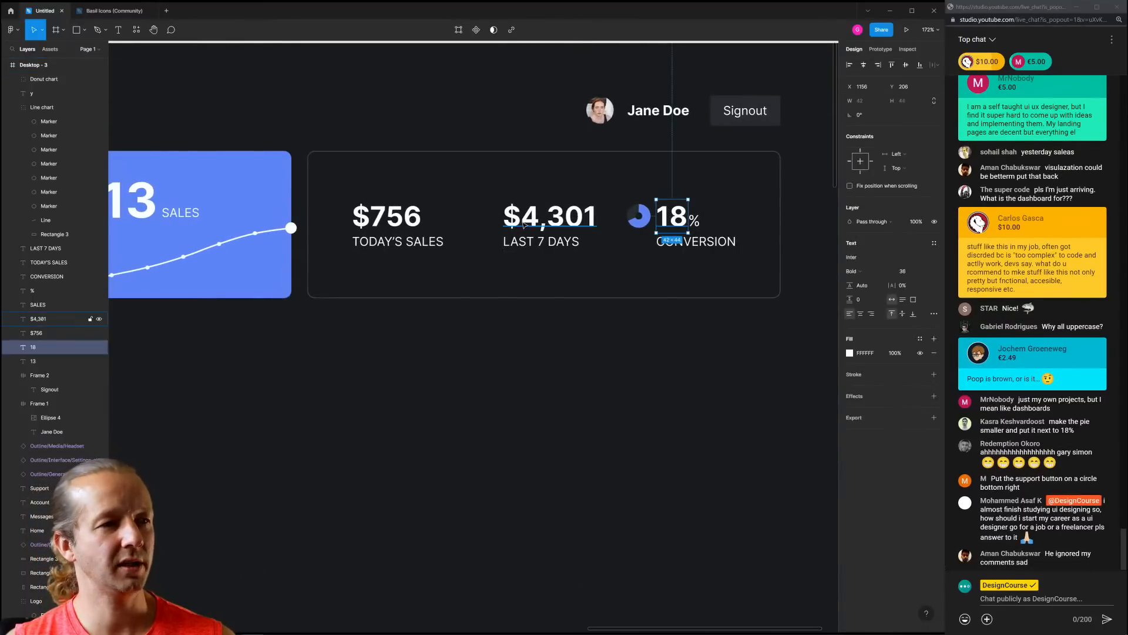
{"action": "left_click", "coordinate": [555, 217], "text": "shift"}
{"action": "left_click", "coordinate": [417, 215], "text": "shift"}
{"action": "left_click", "coordinate": [487, 188]}
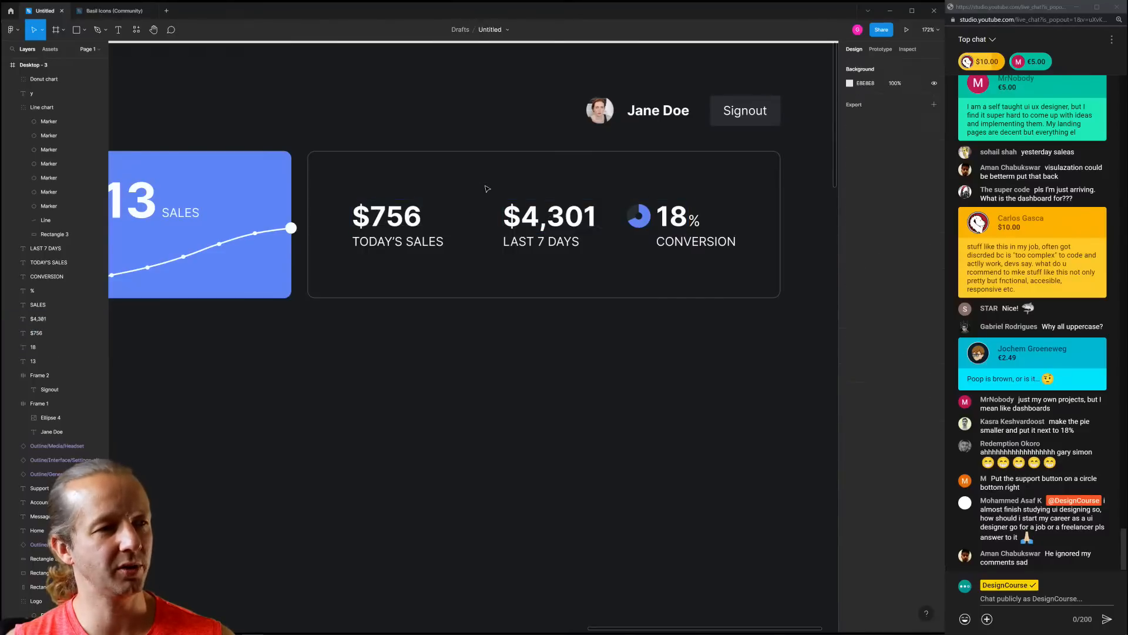
{"action": "left_click", "coordinate": [489, 217]}
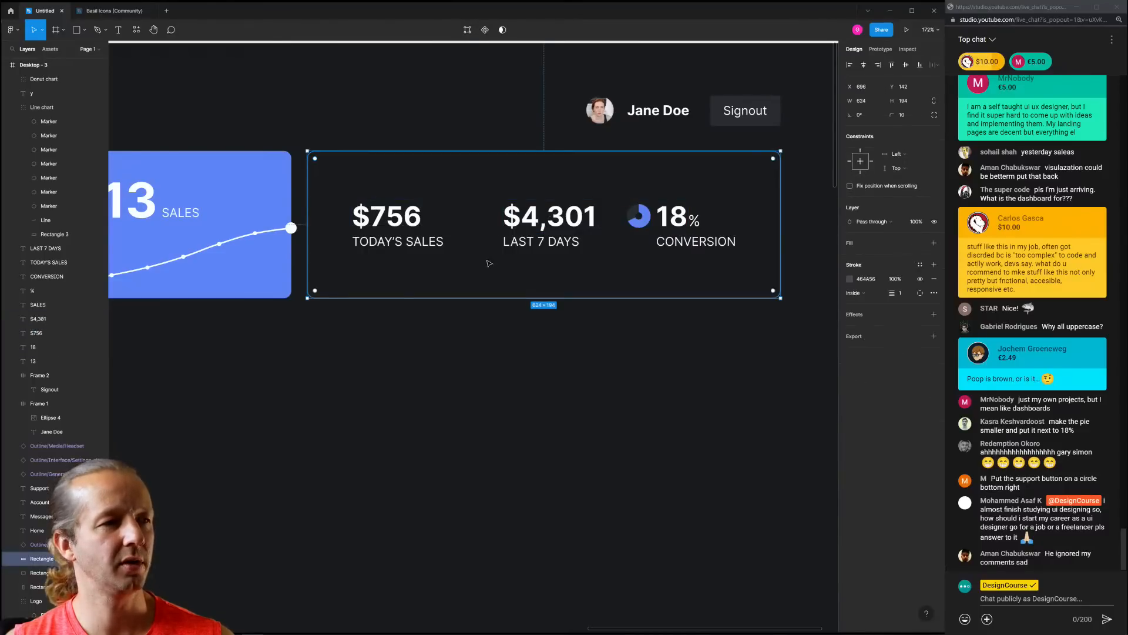
{"action": "left_click", "coordinate": [527, 325]}
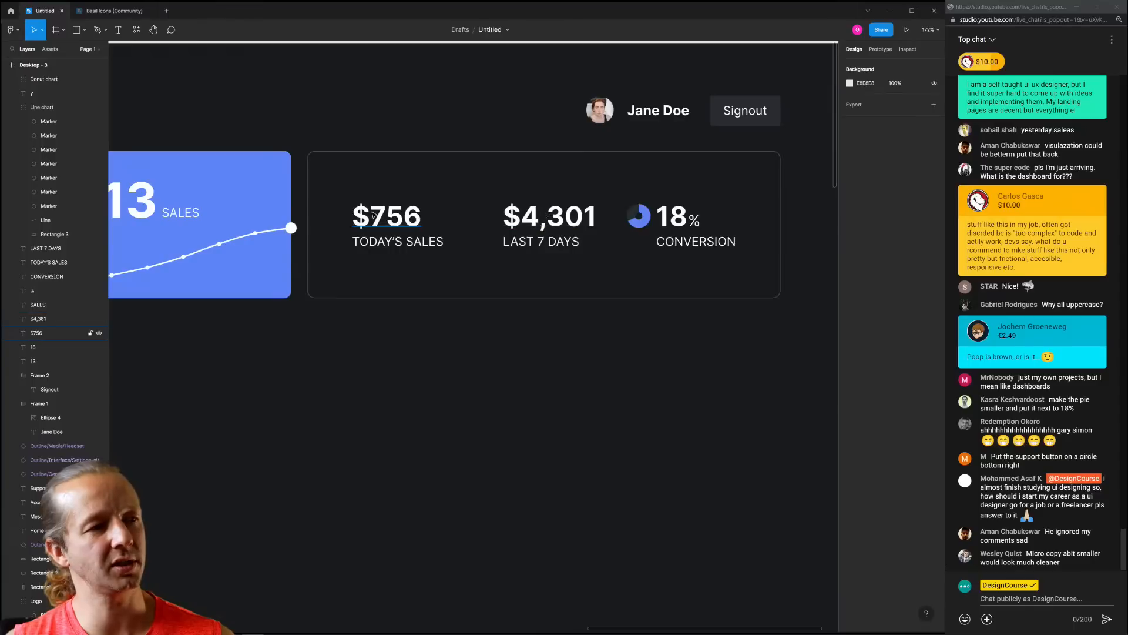
Place the donut above 18% and move it down together with 18% CONVERSION
{"action": "left_click_drag", "start_coordinate": [640, 228], "coordinate": [672, 195]}
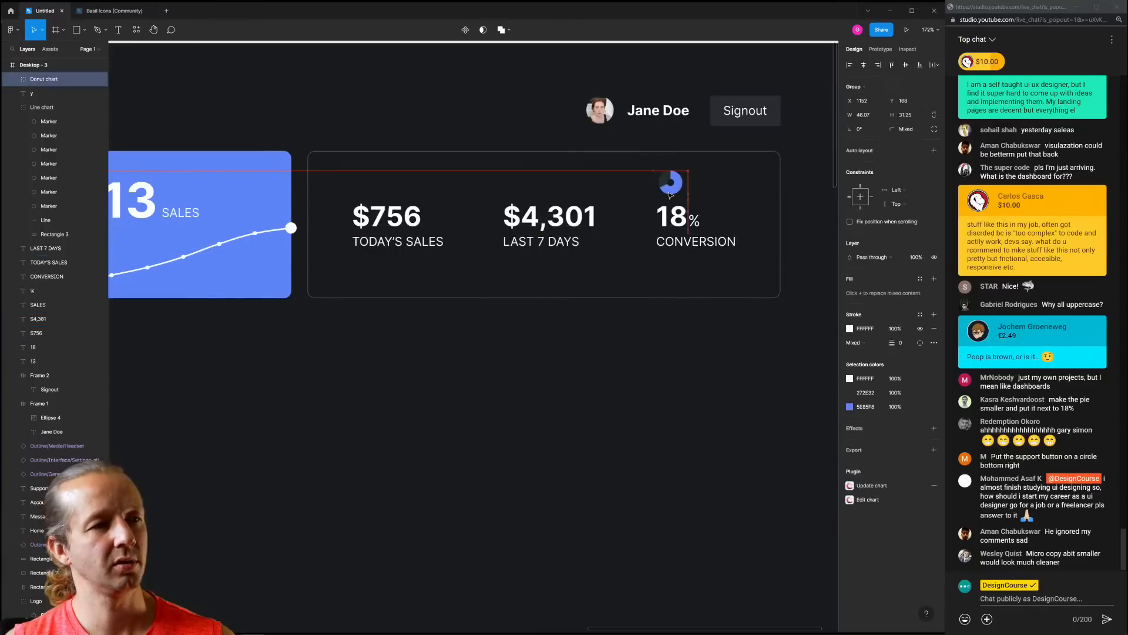
{"action": "left_click", "coordinate": [684, 219], "text": "shift"}
{"action": "left_click", "coordinate": [694, 221], "text": "shift"}
{"action": "left_click", "coordinate": [711, 243], "text": "shift"}
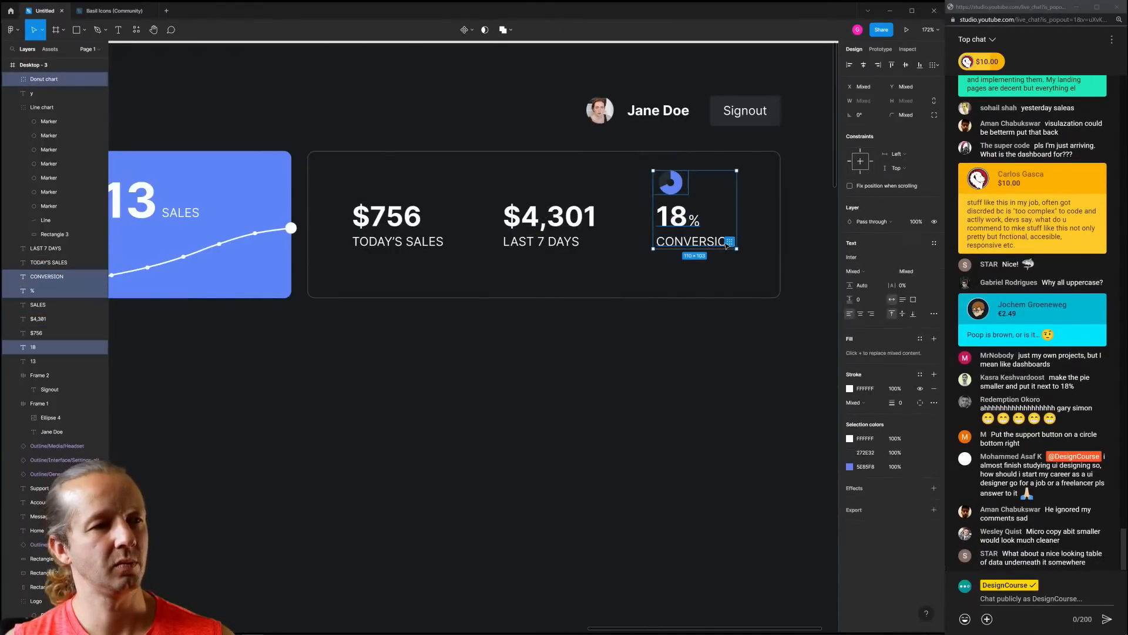
{"action": "left_click_drag", "start_coordinate": [711, 243], "coordinate": [710, 260]}
Enlarge the Donut chart group to about 58×39
{"action": "left_click", "coordinate": [667, 327]}
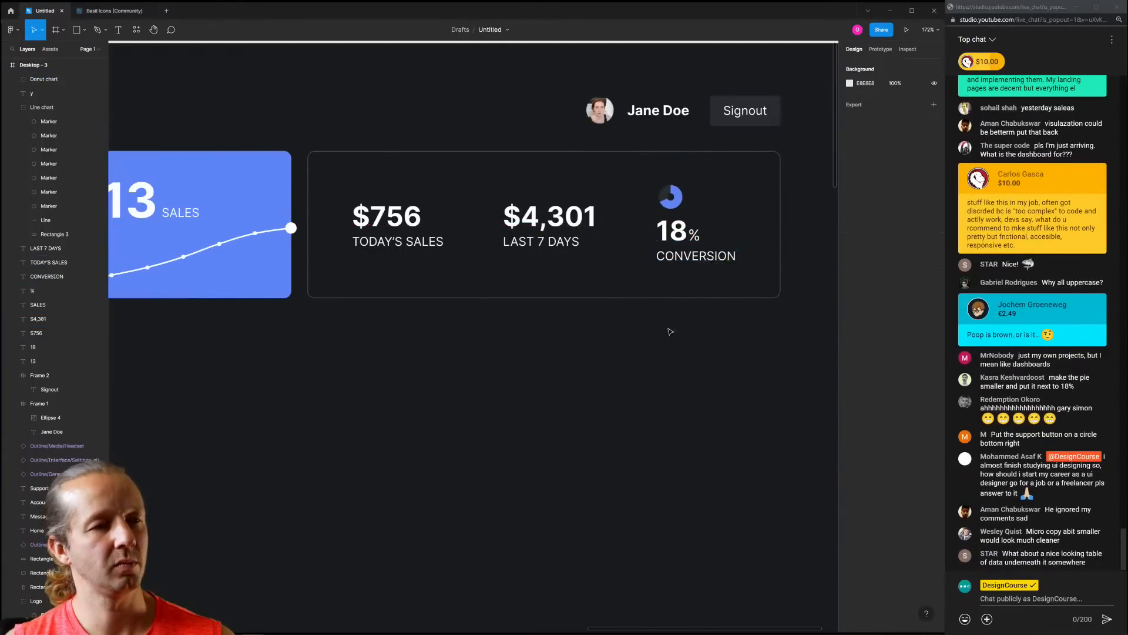
{"action": "scroll", "coordinate": [666, 327], "scroll_direction": "down", "scroll_amount": 5}
{"action": "left_click_drag", "start_coordinate": [647, 354], "coordinate": [549, 345]}
{"action": "scroll", "coordinate": [543, 325], "scroll_direction": "up", "scroll_amount": 4}
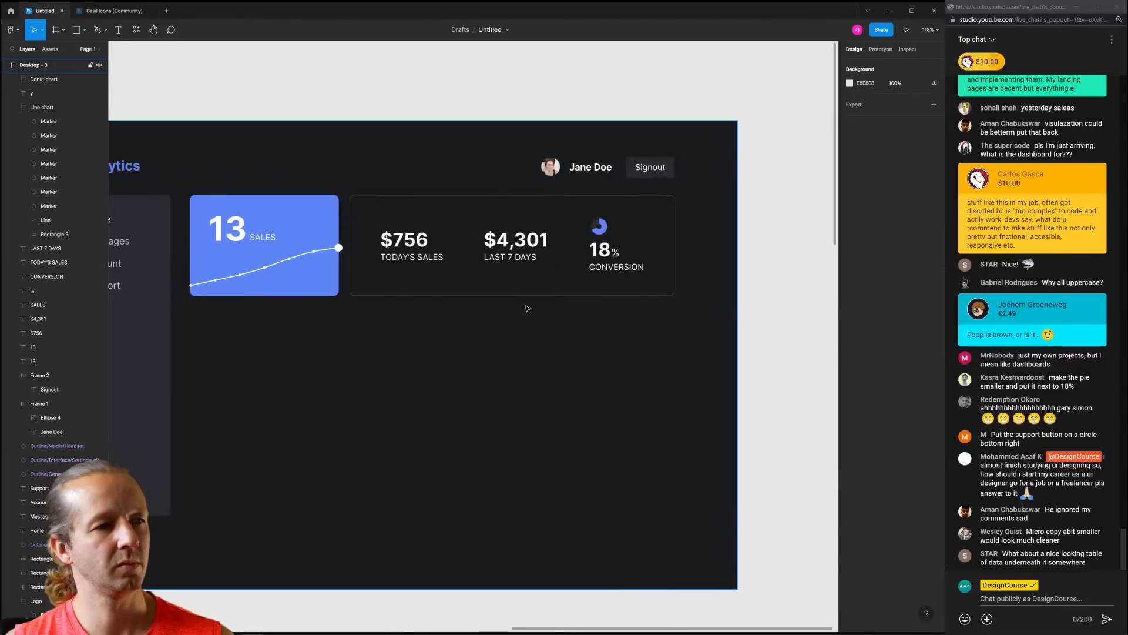
{"action": "left_click", "coordinate": [609, 220]}
{"action": "mouse_move", "coordinate": [619, 211]}
{"action": "left_mouse_down"}
{"action": "mouse_move", "coordinate": [626, 203]}
{"action": "mouse_move", "coordinate": [620, 212]}
{"action": "left_mouse_up"}
{"action": "left_click", "coordinate": [651, 220]}
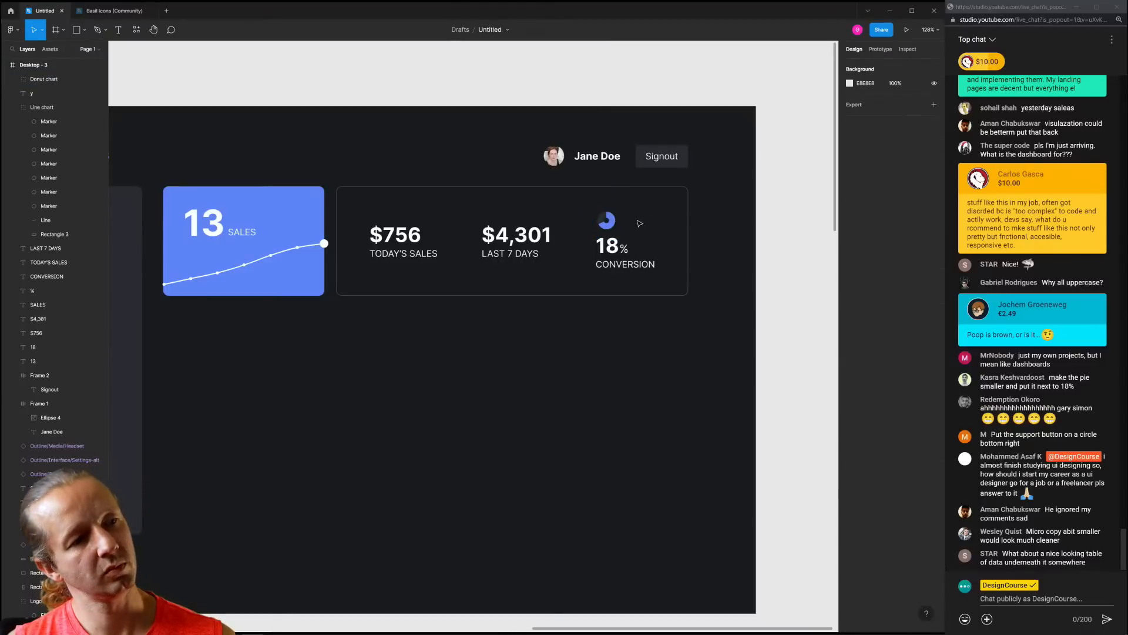
{"action": "left_click", "coordinate": [602, 220]}
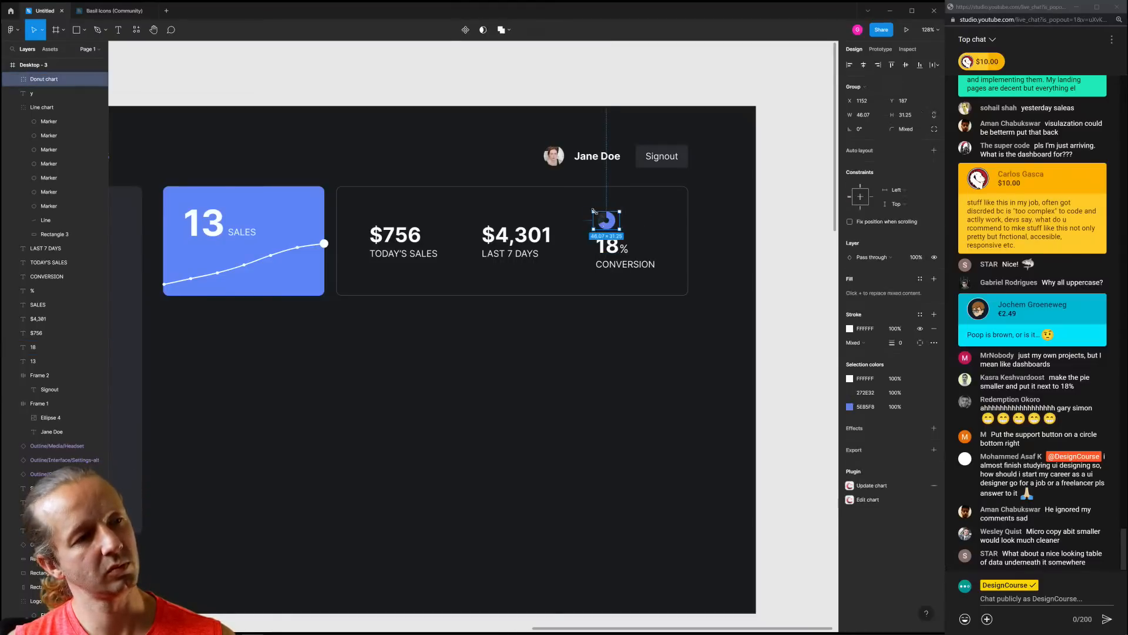
{"action": "mouse_move", "coordinate": [593, 211]}
{"action": "left_mouse_down"}
{"action": "mouse_move", "coordinate": [586, 194]}
{"action": "mouse_move", "coordinate": [591, 206]}
{"action": "left_mouse_up"}
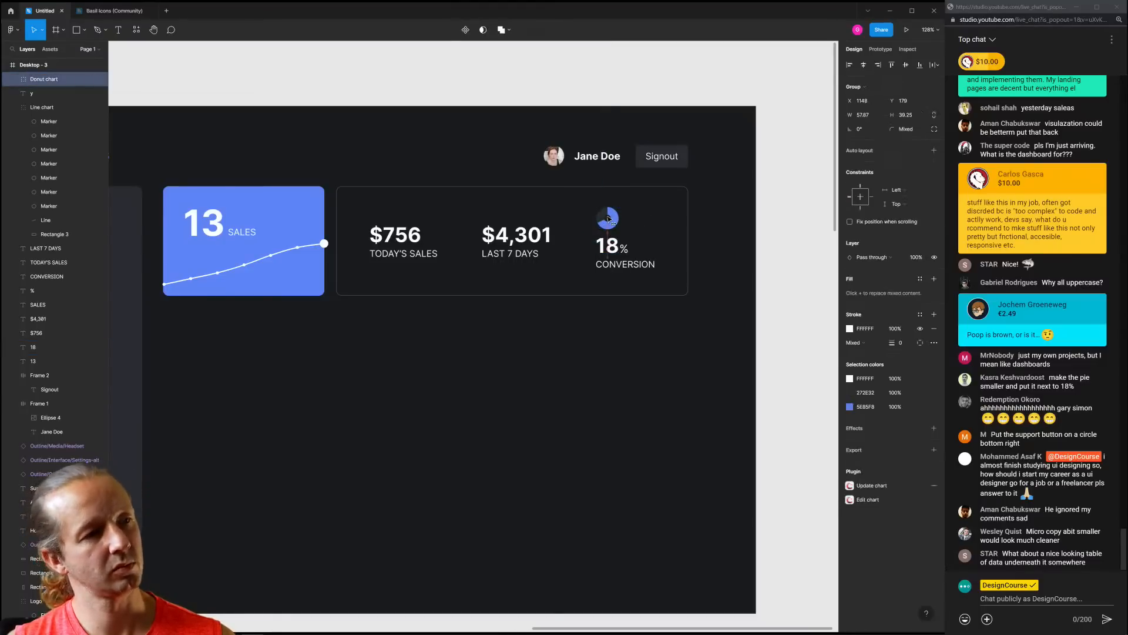
{"action": "left_click", "coordinate": [651, 223]}
Nudge the 18% CONVERSION stat down and lower $4,301/LAST 7 DAYS into its row
{"action": "left_click", "coordinate": [605, 348]}
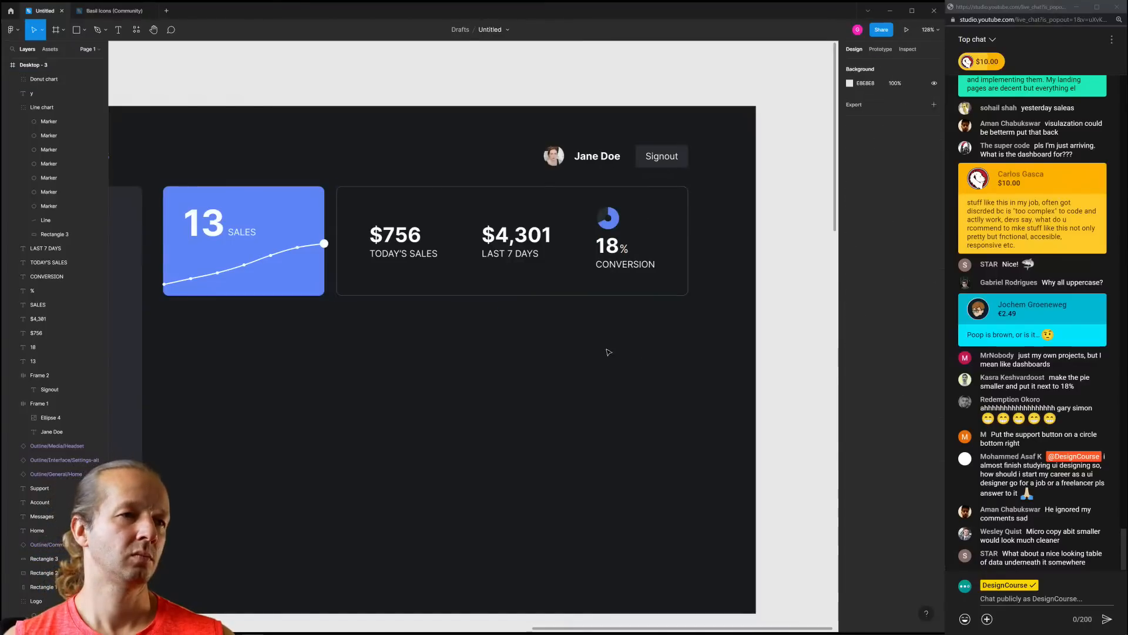
{"action": "left_click", "coordinate": [605, 249]}
{"action": "left_click", "coordinate": [624, 249], "text": "shift"}
{"action": "left_click", "coordinate": [633, 268], "text": "shift"}
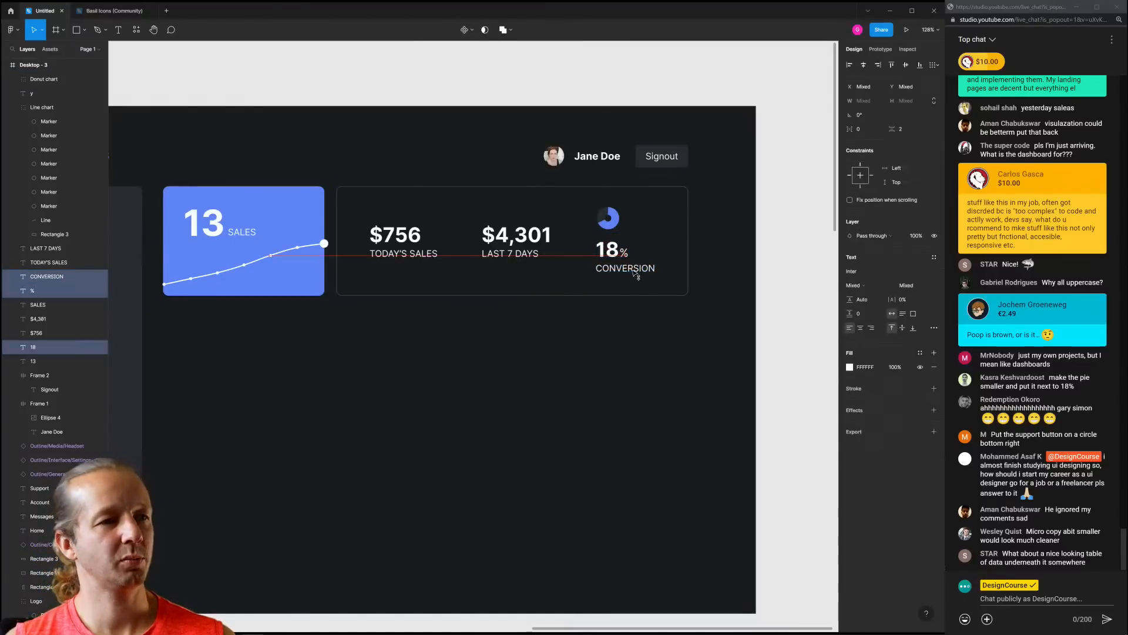
{"action": "left_click_drag", "start_coordinate": [635, 274], "coordinate": [635, 276]}
{"action": "left_click", "coordinate": [517, 241]}
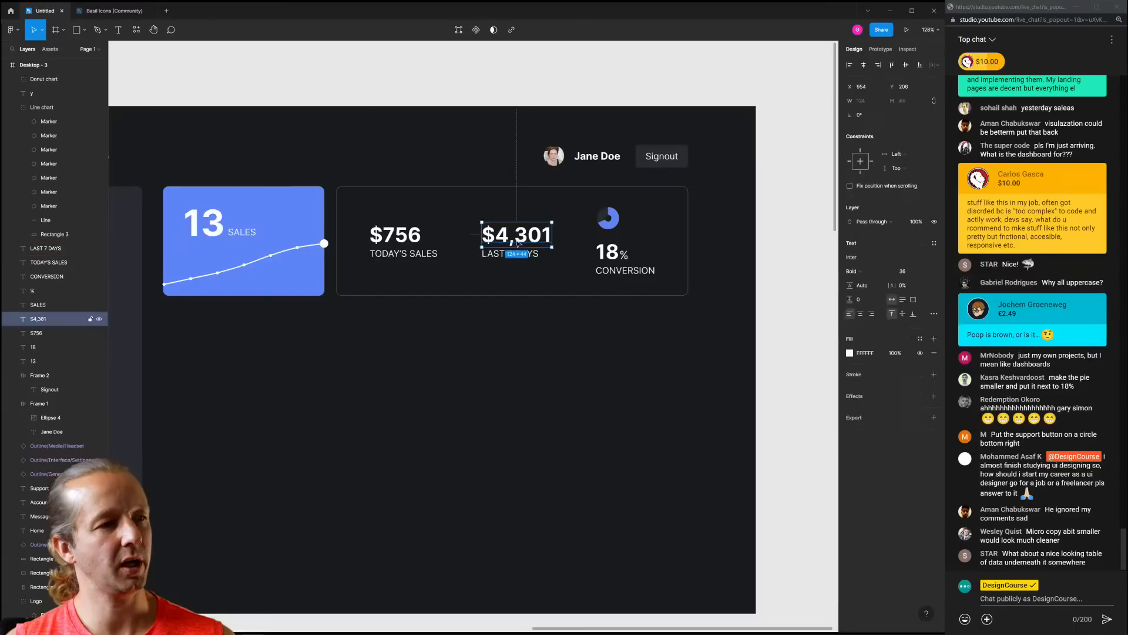
{"action": "left_click", "coordinate": [528, 255], "text": "shift"}
{"action": "left_click_drag", "start_coordinate": [532, 239], "coordinate": [536, 256]}
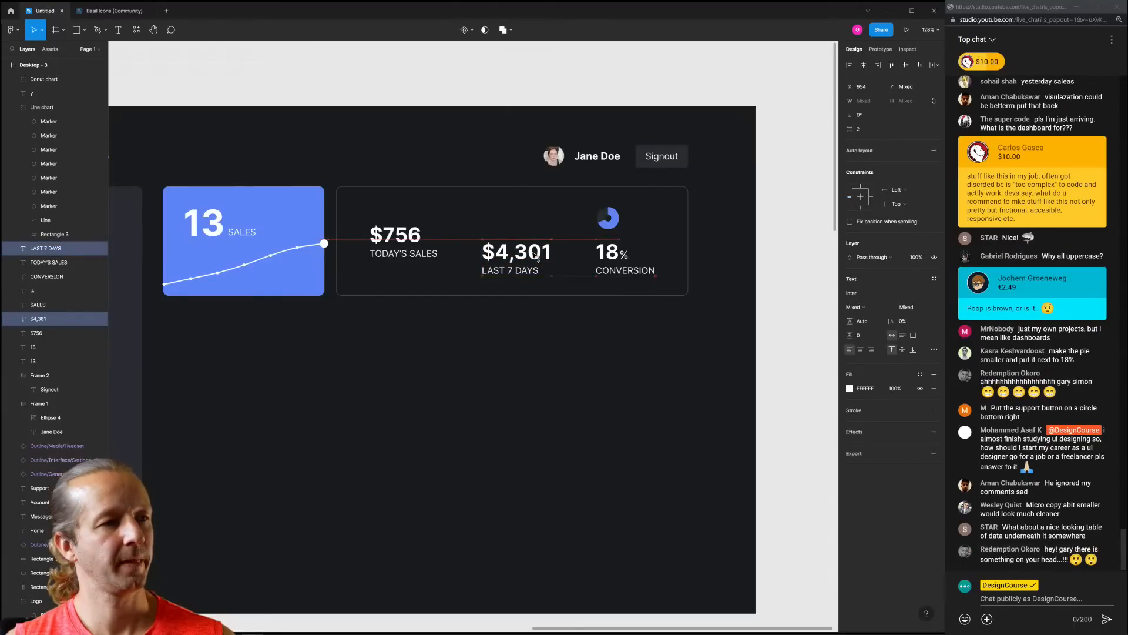
Lower $756 and TODAY'S SALES into line with the other two stats
{"action": "left_click", "coordinate": [499, 323]}
{"action": "left_click", "coordinate": [405, 238]}
{"action": "left_click", "coordinate": [415, 251], "text": "shift"}
{"action": "left_click_drag", "start_coordinate": [417, 245], "coordinate": [421, 260]}
{"action": "left_click", "coordinate": [536, 341]}
{"action": "left_click_drag", "start_coordinate": [516, 351], "coordinate": [537, 349]}
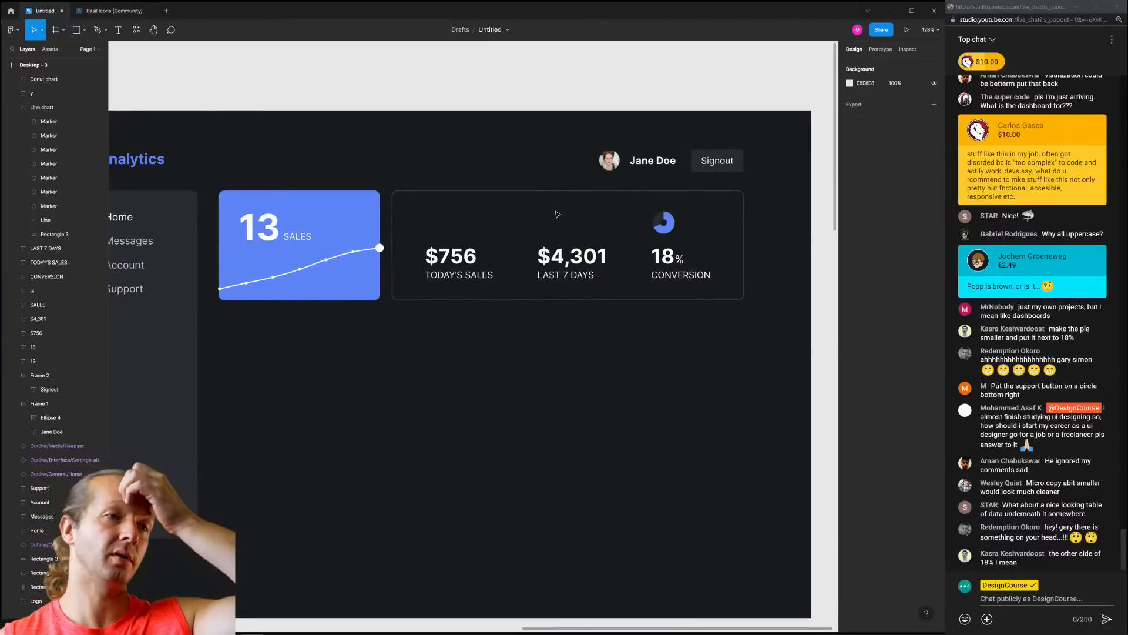
{"action": "scroll", "coordinate": [491, 353], "scroll_direction": "down", "scroll_amount": 2}
{"action": "left_click_drag", "start_coordinate": [466, 345], "coordinate": [497, 325]}
{"action": "scroll", "coordinate": [512, 303], "scroll_direction": "up", "scroll_amount": 1}
{"action": "scroll", "coordinate": [518, 303], "scroll_direction": "up", "scroll_amount": 1}
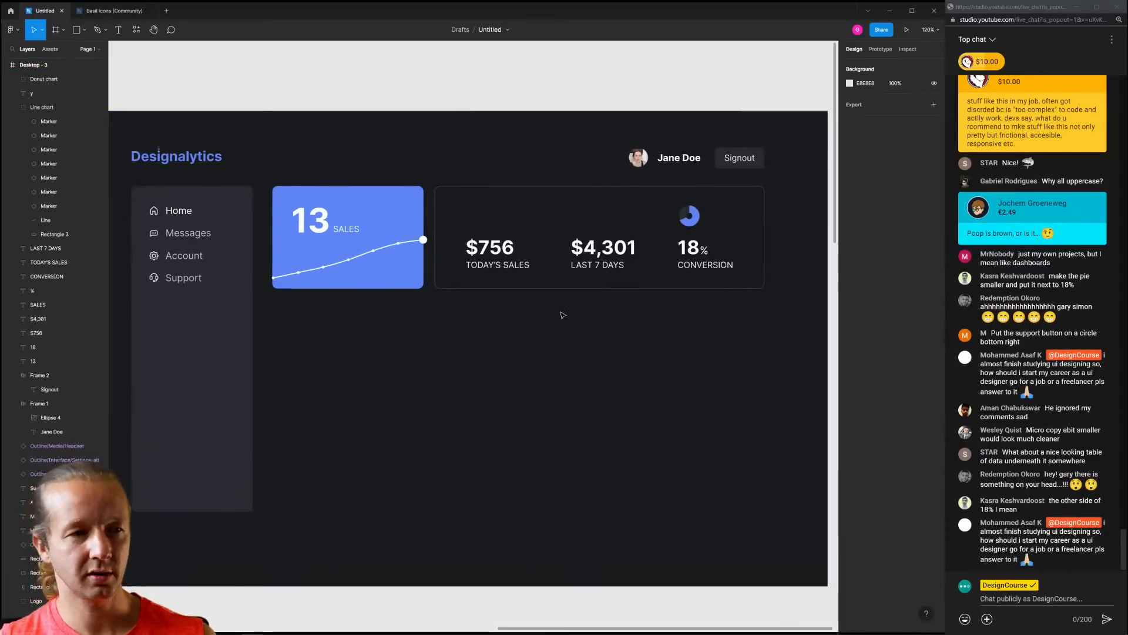
{"action": "left_click", "coordinate": [695, 222]}
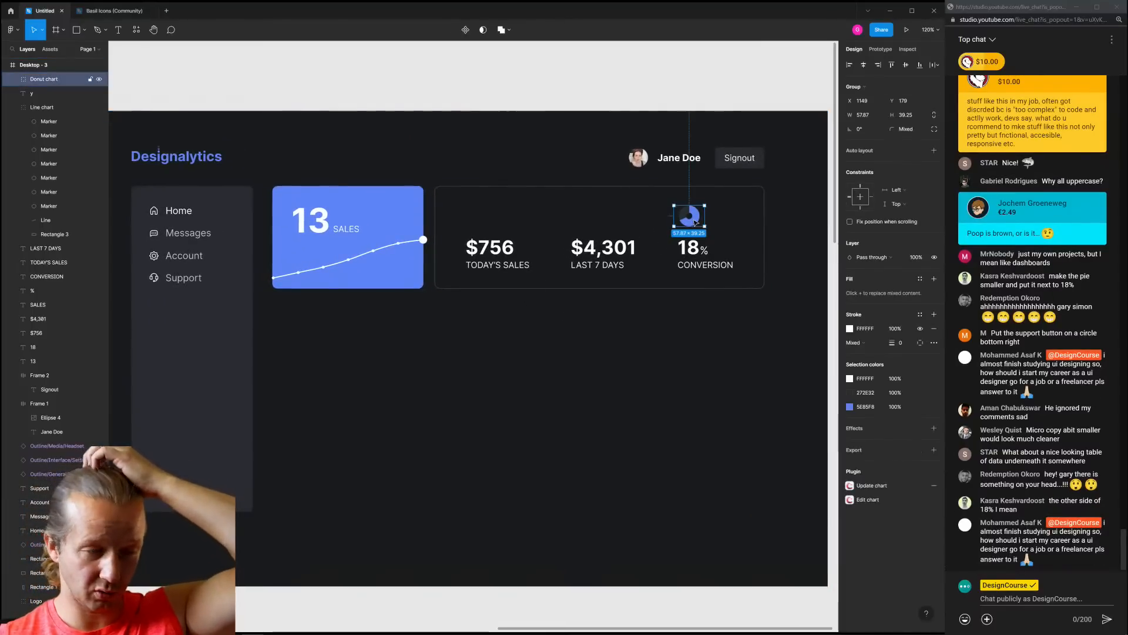
{"action": "key", "text": "Escape"}
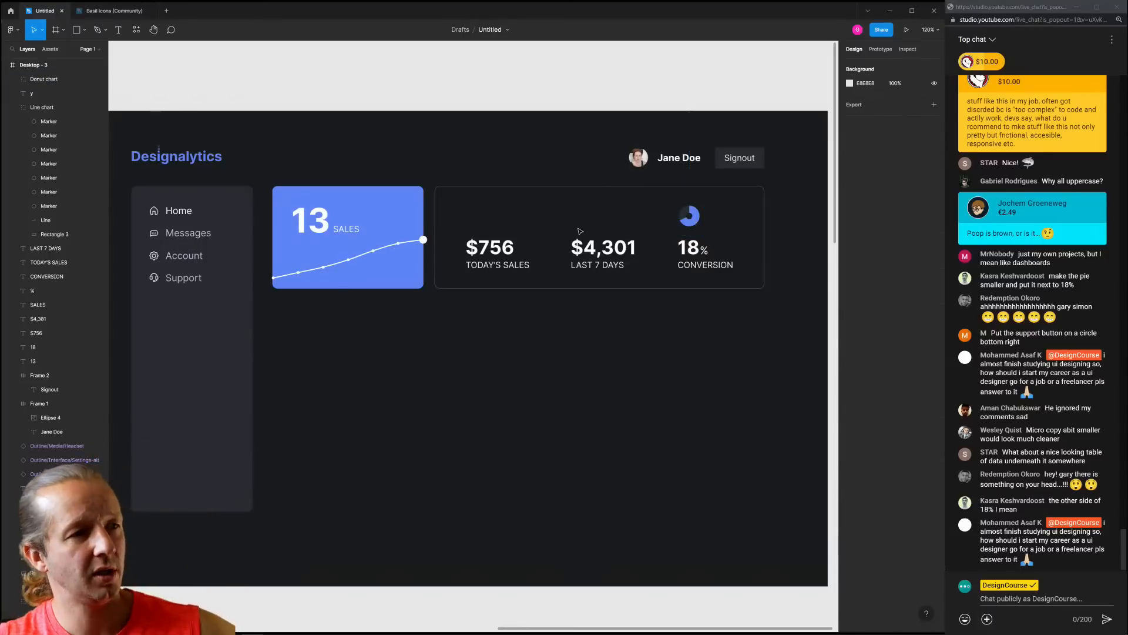
{"action": "left_click", "coordinate": [574, 214]}
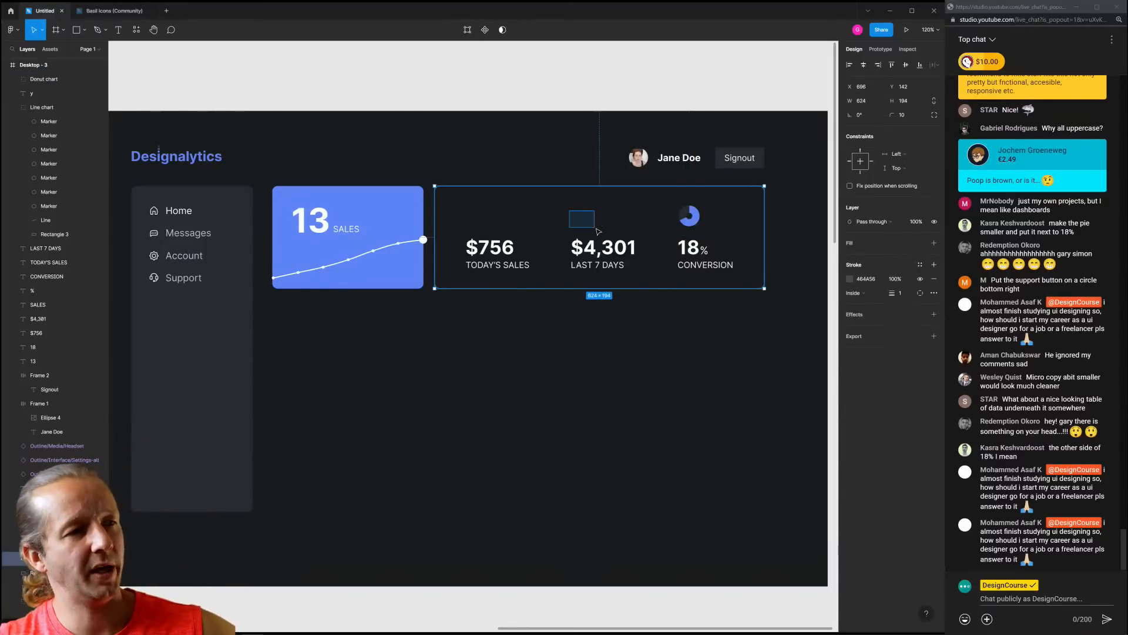
{"action": "left_click", "coordinate": [614, 379]}
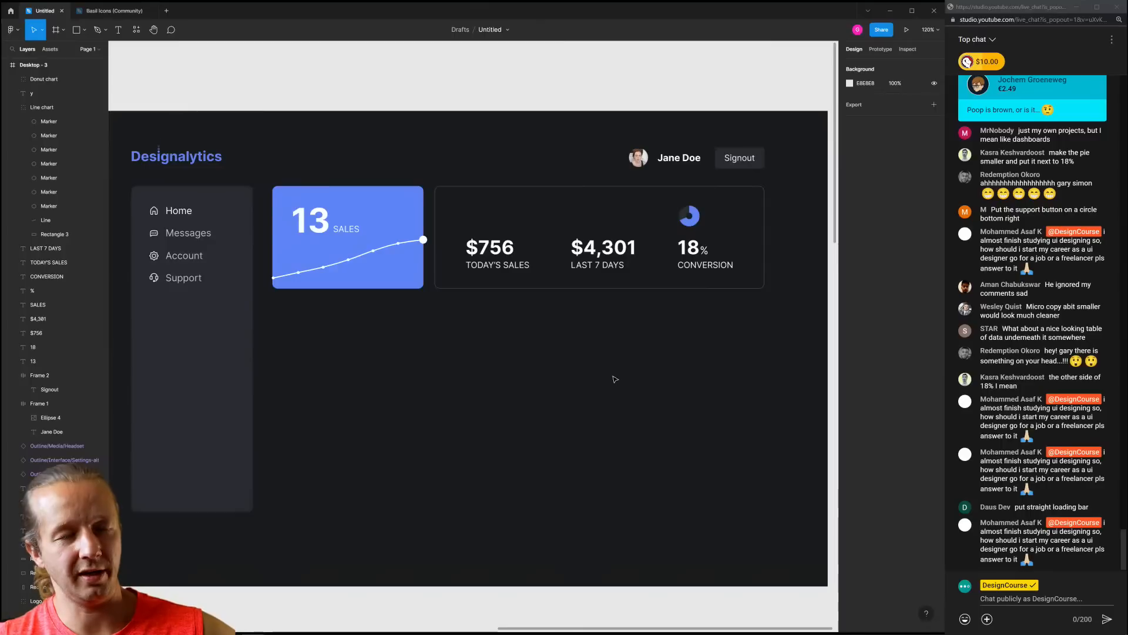
{"action": "left_click", "coordinate": [695, 213]}
{"action": "left_click", "coordinate": [687, 338]}
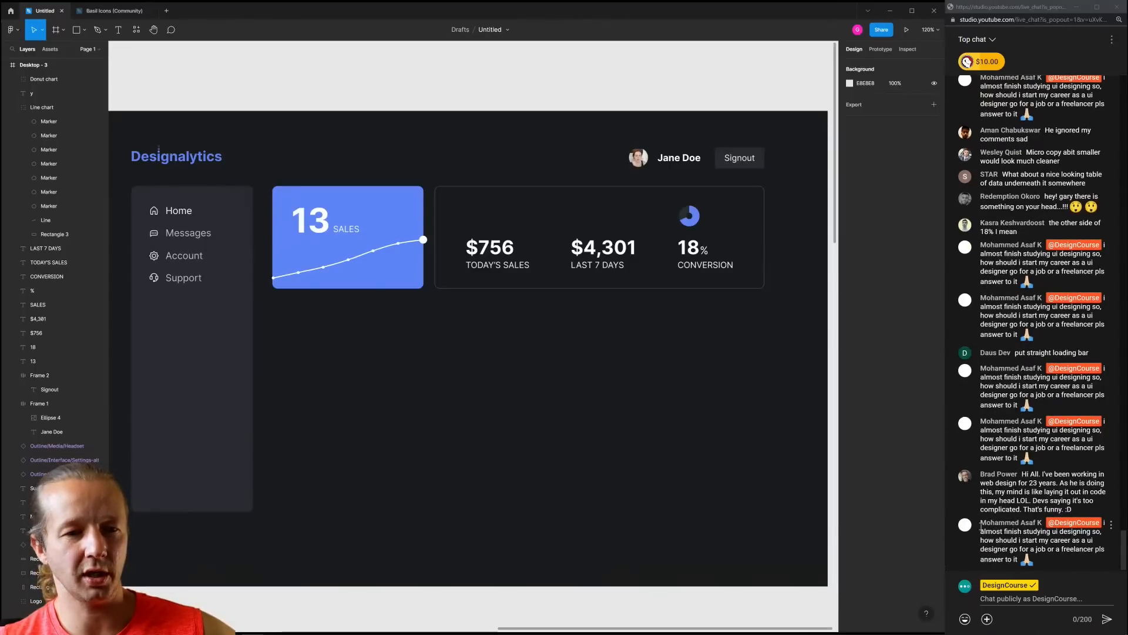
Remove the repeated spam message from the YouTube Studio live chat
{"action": "left_click", "coordinate": [1111, 507]}
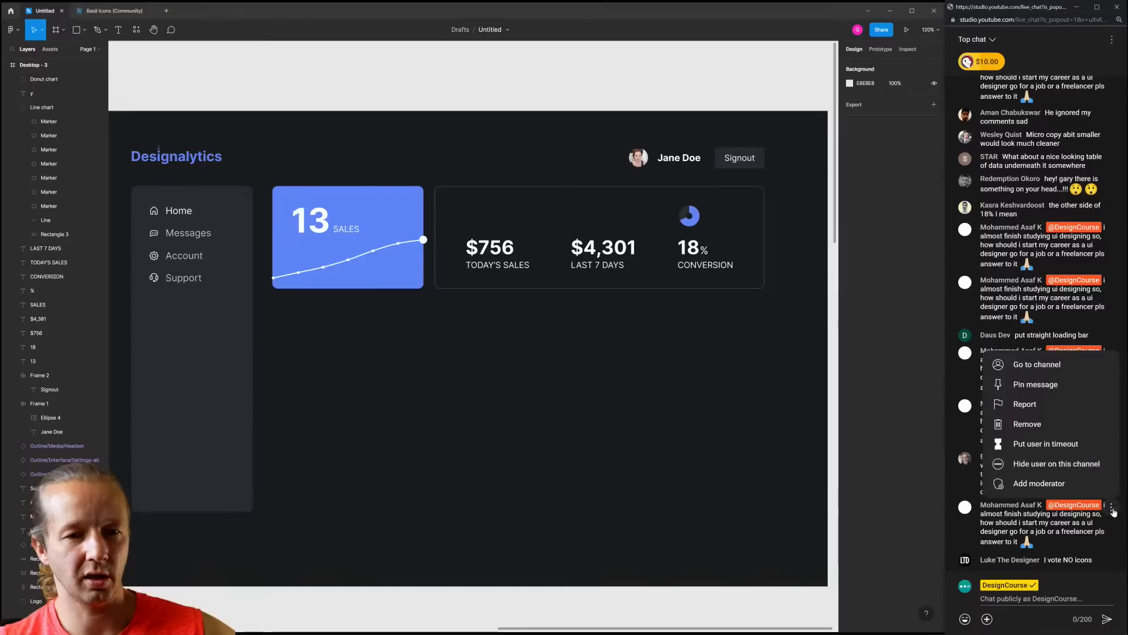
{"action": "left_click", "coordinate": [1047, 434]}
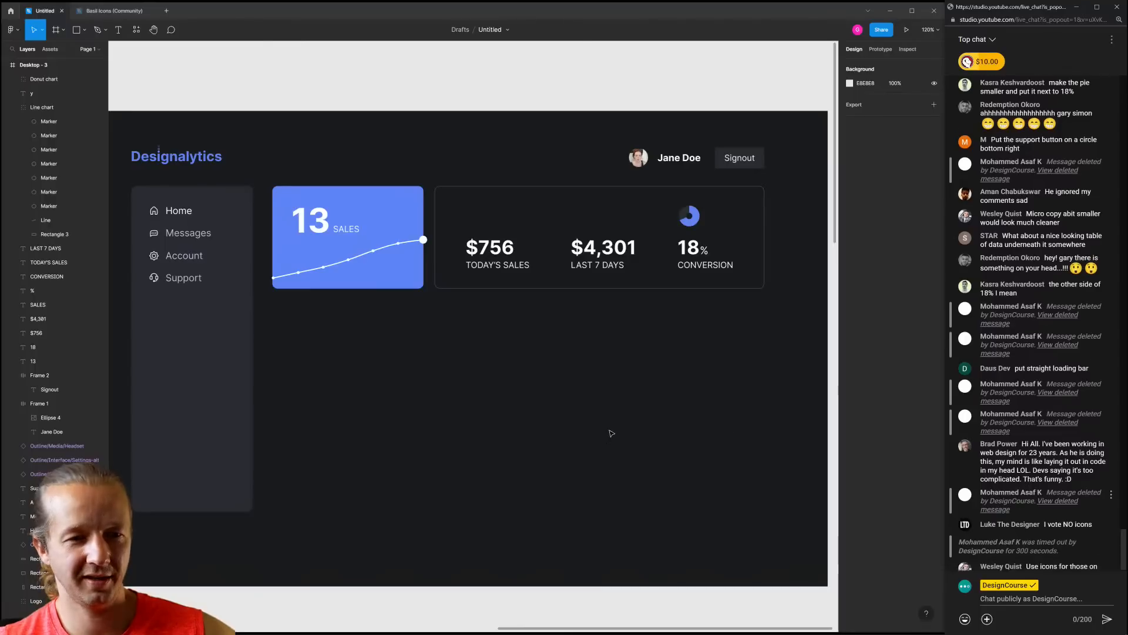
{"action": "left_click", "coordinate": [585, 358]}
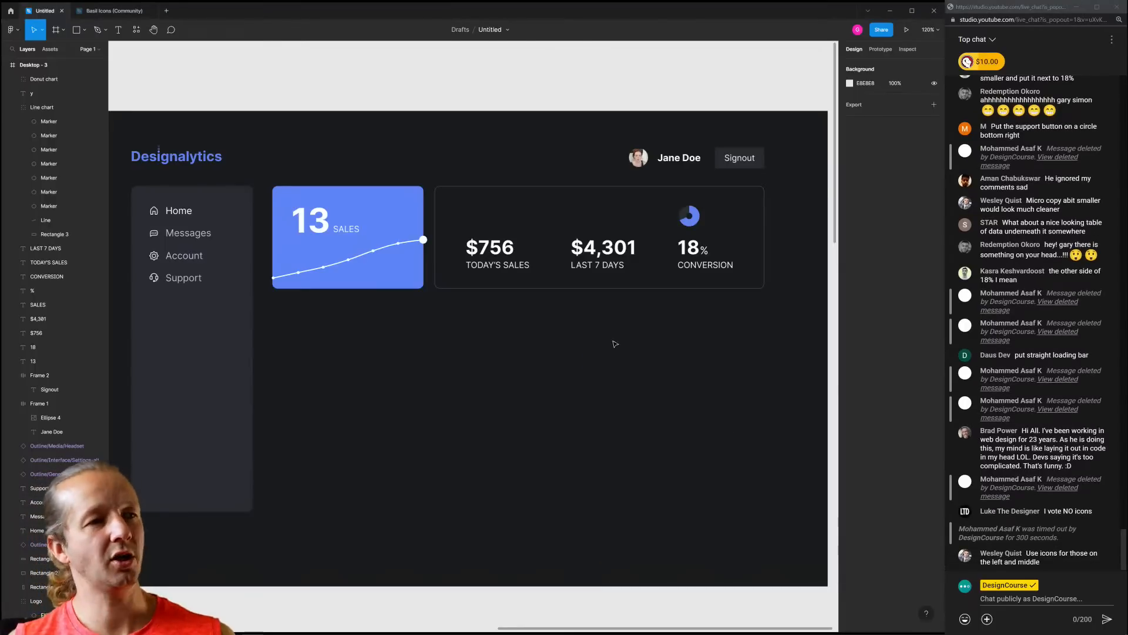
Drag the Donut chart group out of the stats card into the empty area below
{"action": "left_click", "coordinate": [473, 218]}
{"action": "left_click", "coordinate": [525, 335]}
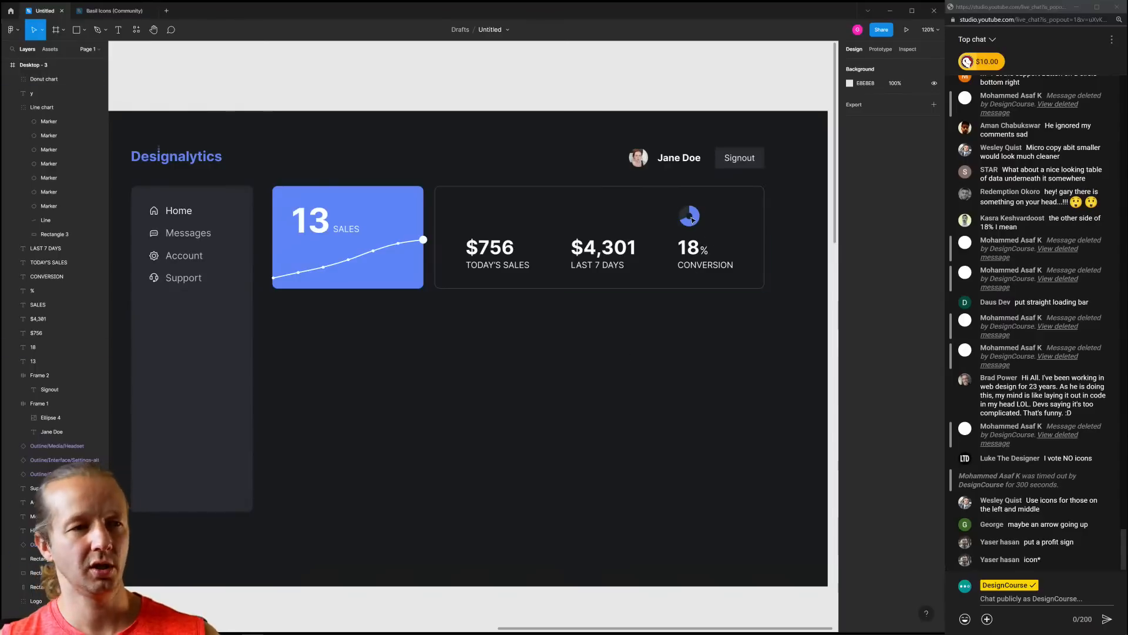
{"action": "left_click_drag", "start_coordinate": [692, 220], "coordinate": [680, 355]}
{"action": "left_click", "coordinate": [723, 328]}
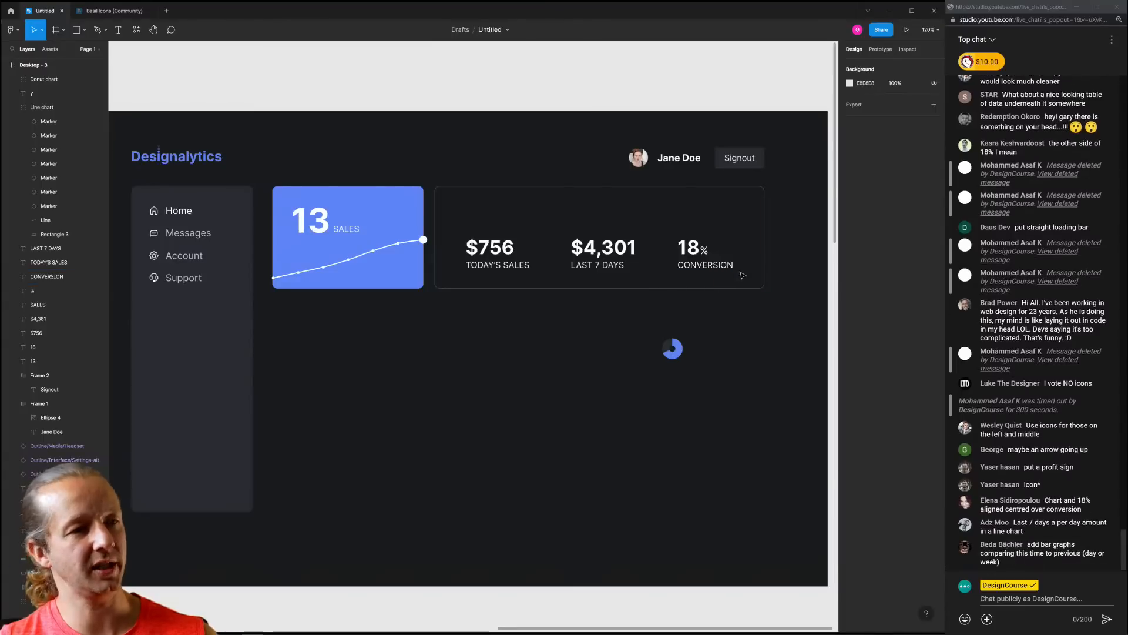
{"action": "left_click_drag", "start_coordinate": [742, 276], "coordinate": [493, 241]}
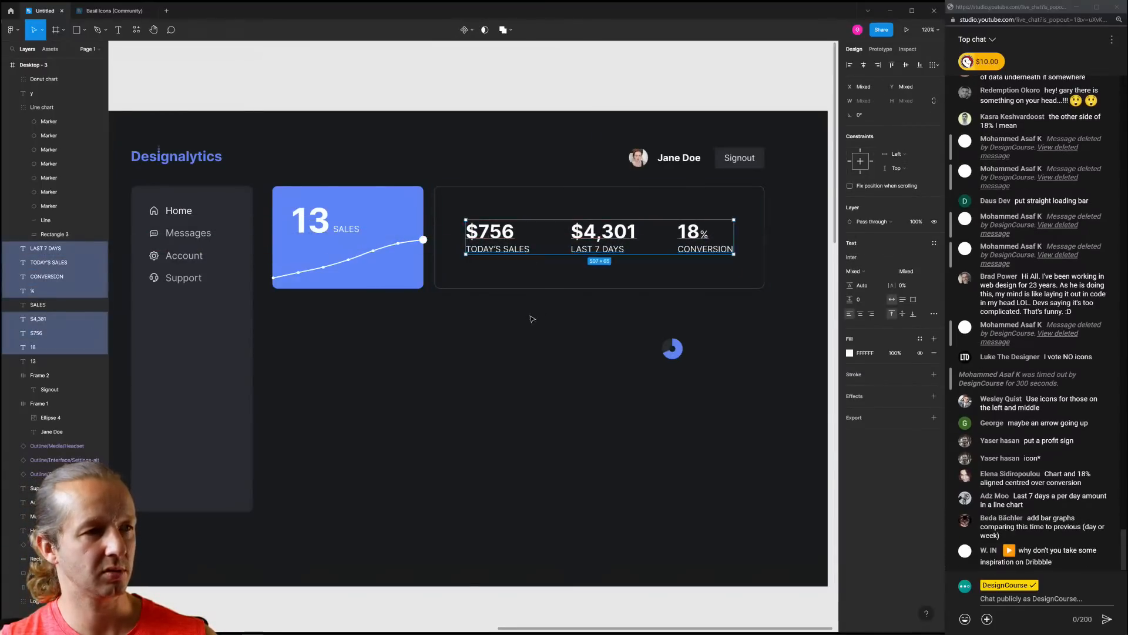
{"action": "left_click", "coordinate": [531, 319]}
{"action": "scroll", "coordinate": [492, 344], "scroll_direction": "down", "scroll_amount": 3}
{"action": "left_click_drag", "start_coordinate": [500, 345], "coordinate": [552, 347]}
{"action": "scroll", "coordinate": [554, 349], "scroll_direction": "up", "scroll_amount": 2}
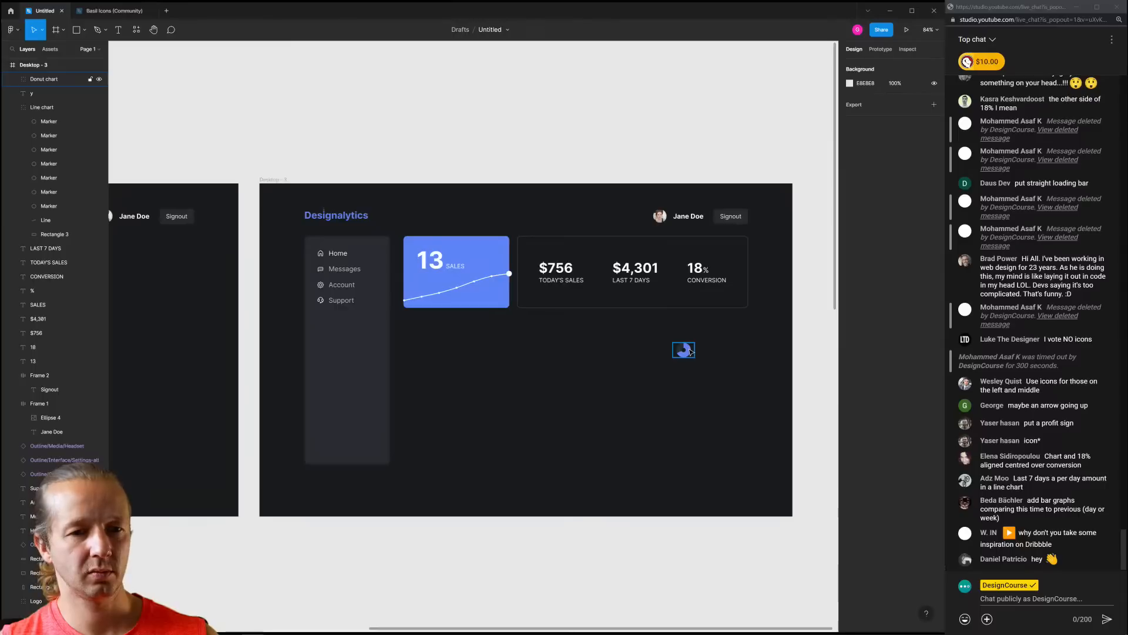
{"action": "left_click_drag", "start_coordinate": [691, 350], "coordinate": [513, 368]}
{"action": "left_click", "coordinate": [491, 389]}
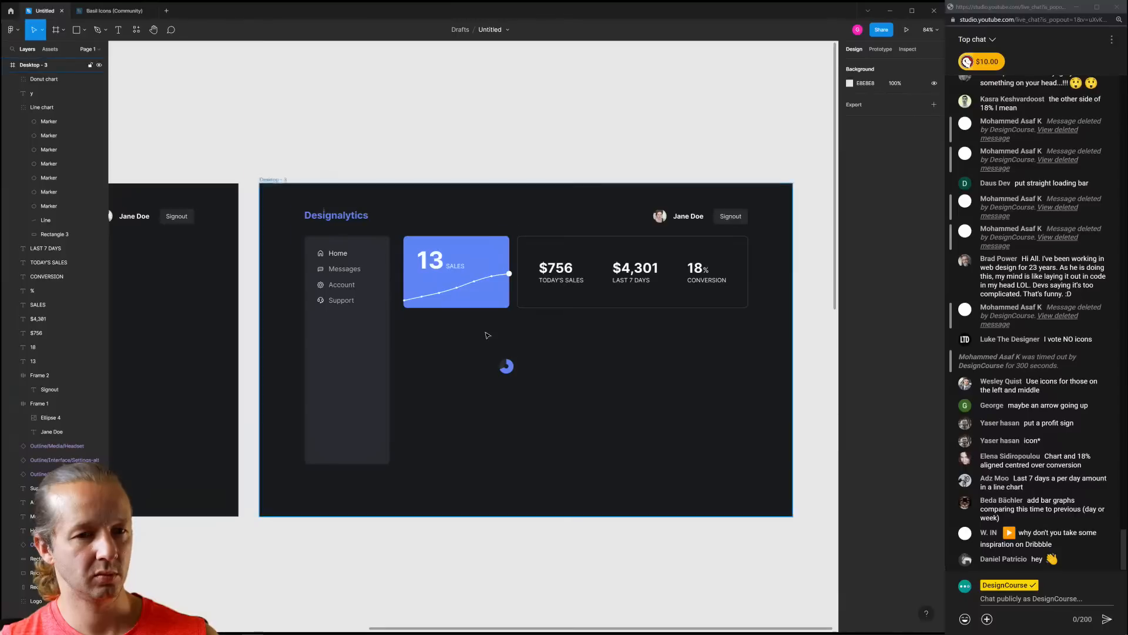
{"action": "scroll", "coordinate": [487, 335], "scroll_direction": "up", "scroll_amount": 3}
{"action": "scroll", "coordinate": [479, 323], "scroll_direction": "up", "scroll_amount": 1}
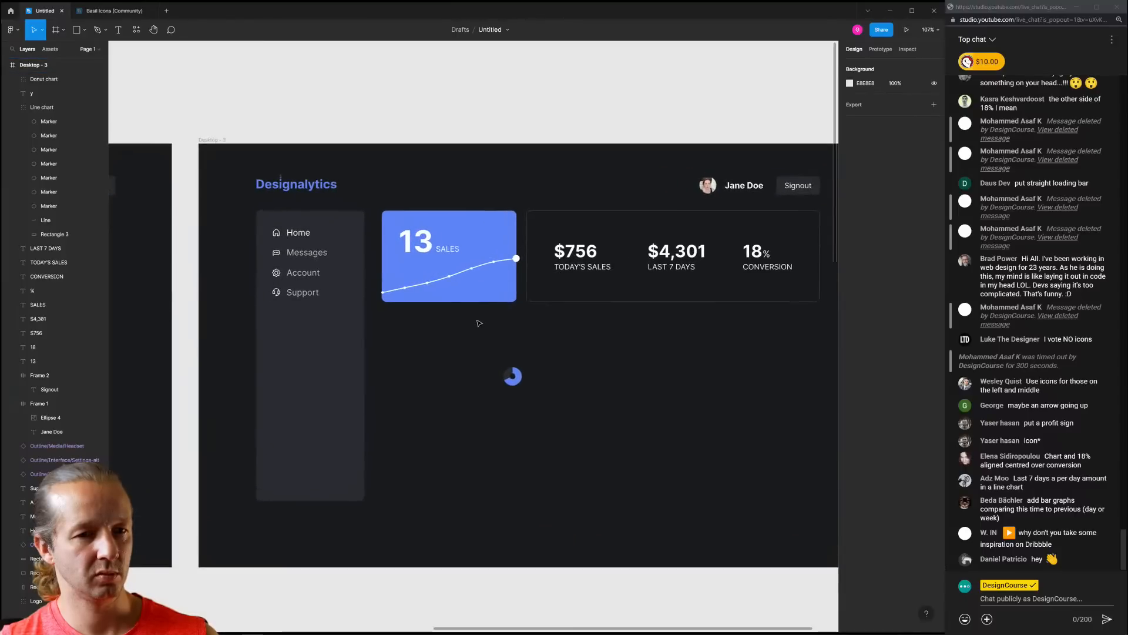
{"action": "left_click_drag", "start_coordinate": [557, 325], "coordinate": [486, 308]}
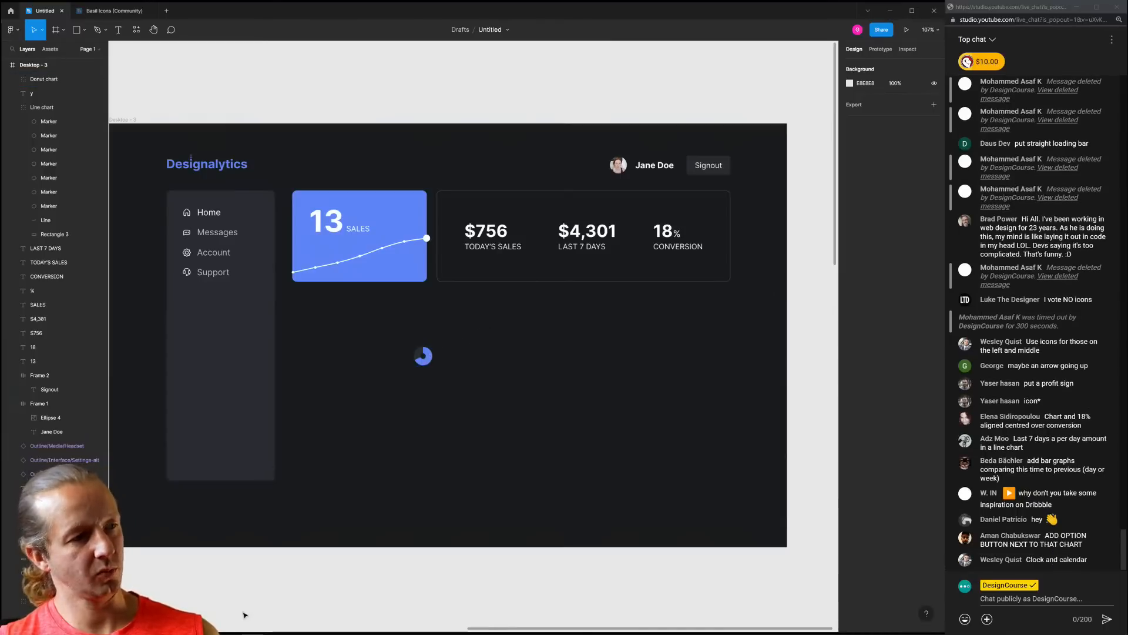
Check the Dribbble reference window, then delete the donut chart from the dashboard
{"action": "left_click", "coordinate": [100, 626]}
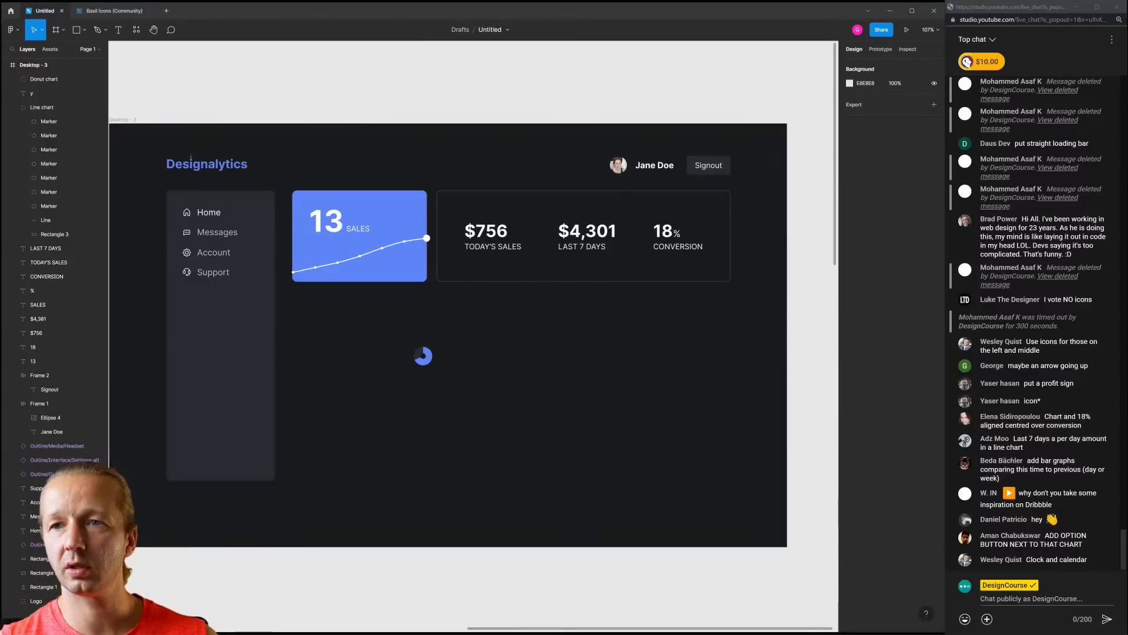
{"action": "left_click_drag", "start_coordinate": [1, 127], "coordinate": [307, 80]}
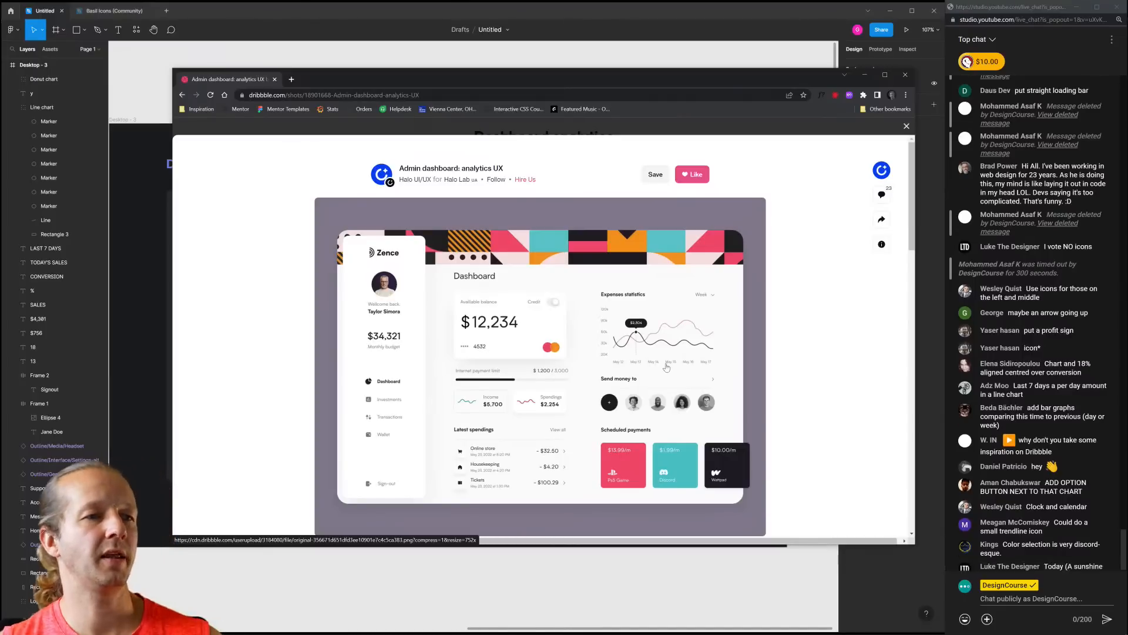
{"action": "left_click", "coordinate": [708, 15]}
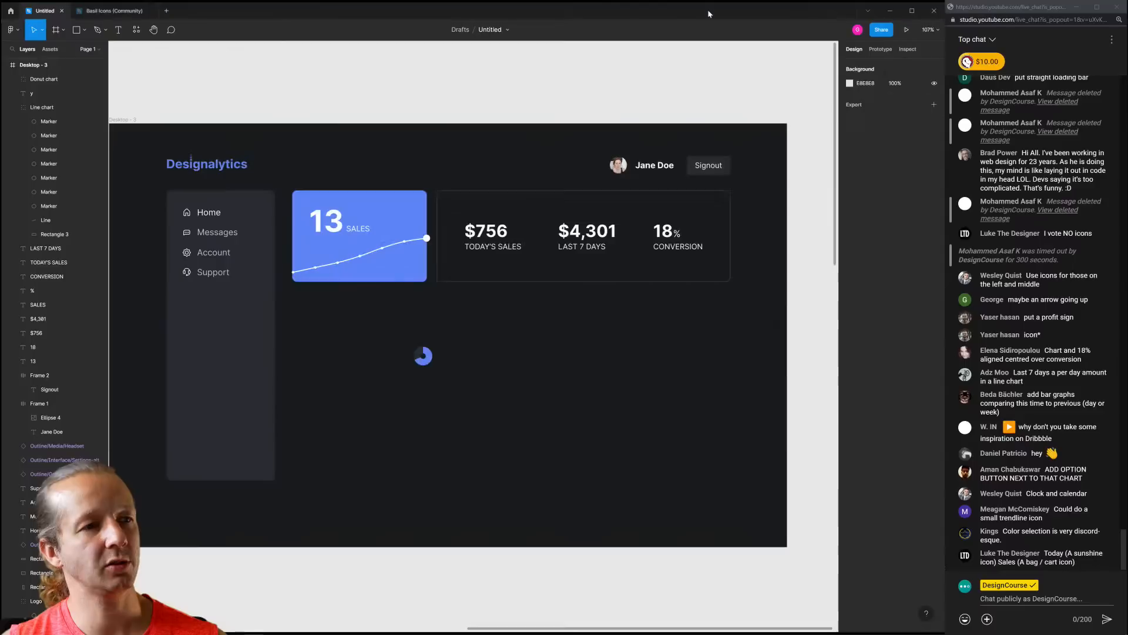
{"action": "left_click", "coordinate": [421, 357]}
{"action": "key", "text": "Delete"}
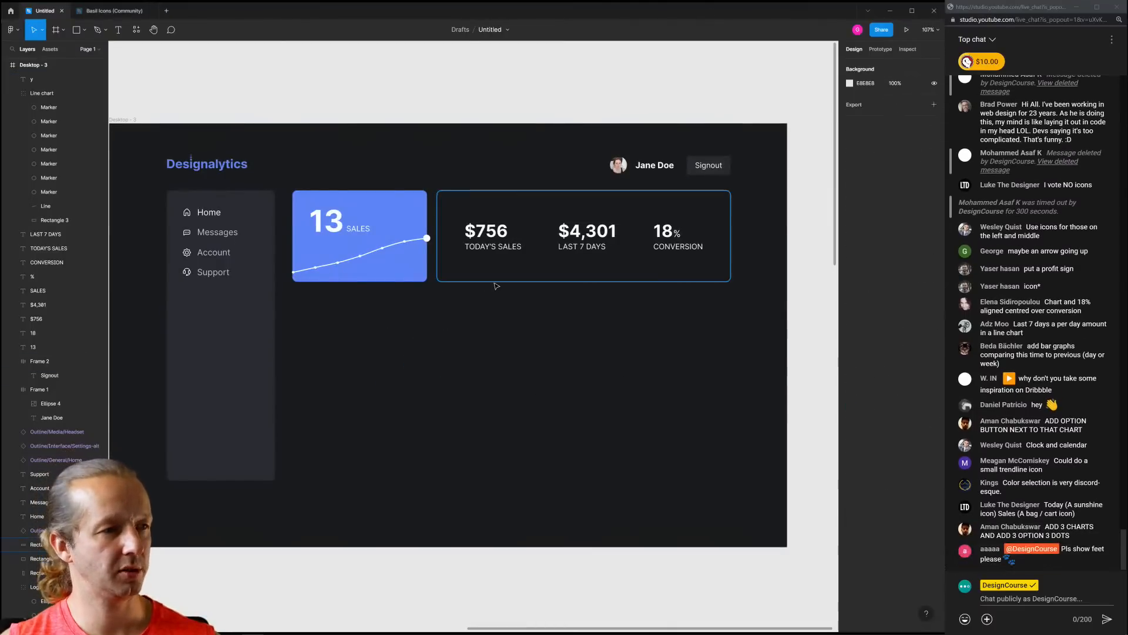
Move the outline rectangle below the stats card and size it as a 598×296 chart card
{"action": "mouse_move", "coordinate": [495, 286]}
{"action": "left_mouse_down"}
{"action": "mouse_move", "coordinate": [396, 403]}
{"action": "mouse_move", "coordinate": [352, 389]}
{"action": "left_mouse_up"}
{"action": "left_click_drag", "start_coordinate": [584, 387], "coordinate": [574, 434]}
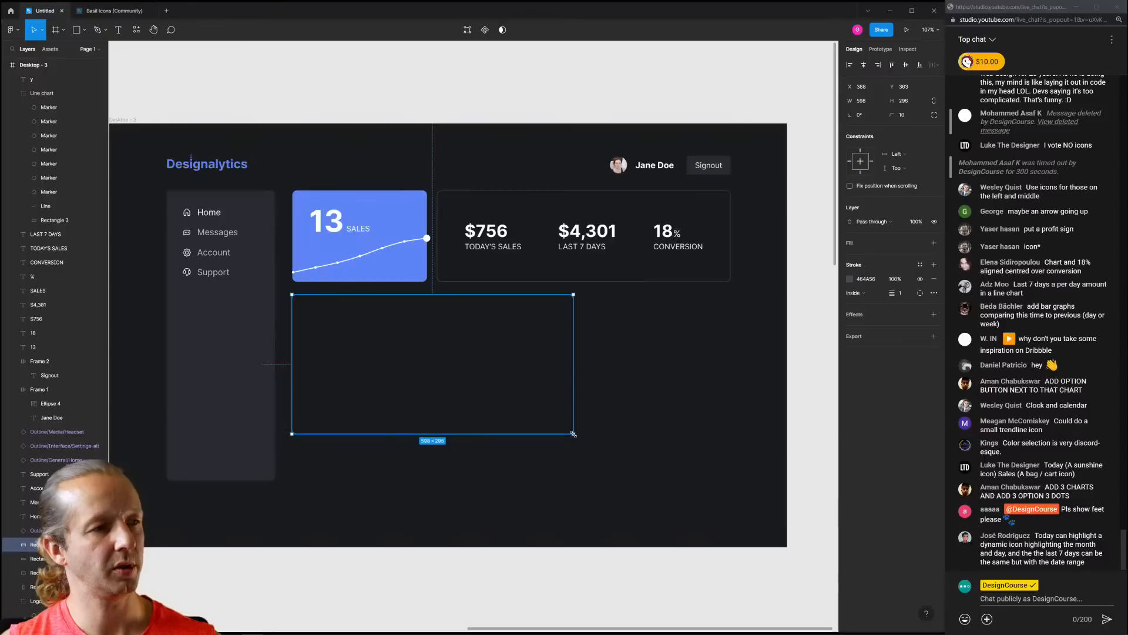
{"action": "left_click_drag", "start_coordinate": [621, 325], "coordinate": [543, 336]}
{"action": "key", "text": "Up"}
{"action": "key", "text": "Up"}
{"action": "key", "text": "Up"}
{"action": "key", "text": "Up"}
{"action": "key", "text": "Up"}
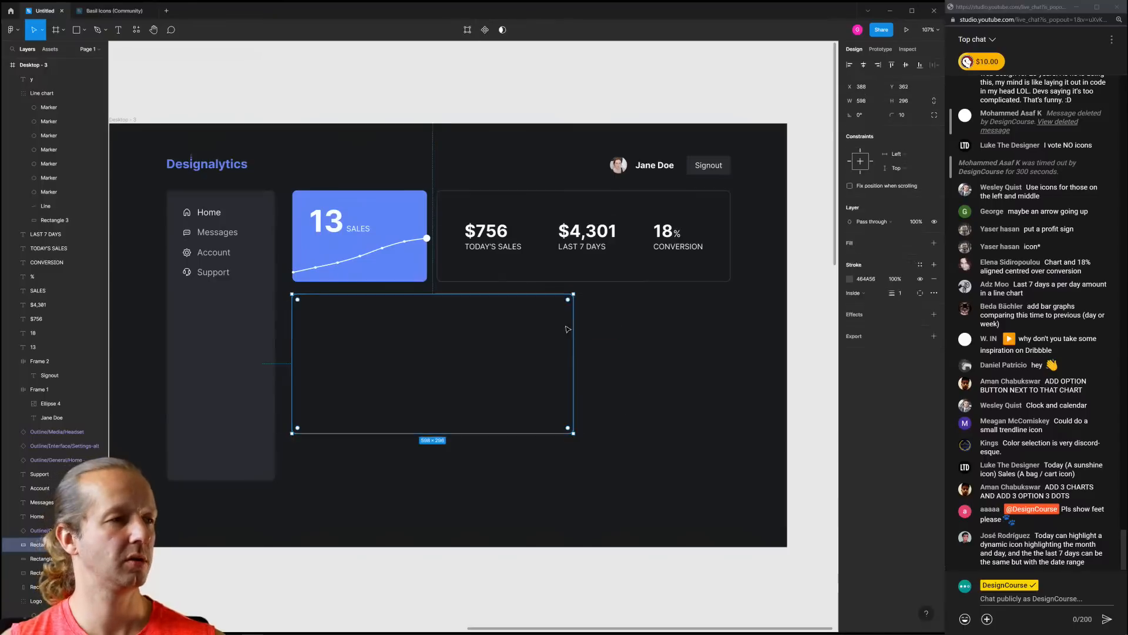
{"action": "left_click", "coordinate": [634, 365]}
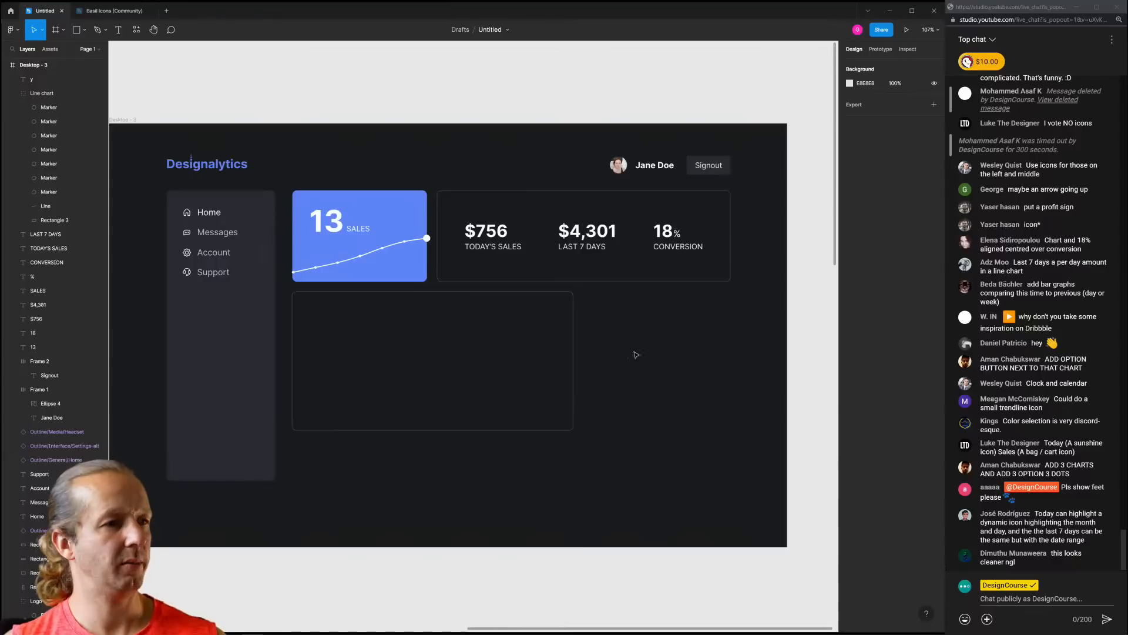
{"action": "left_click", "coordinate": [559, 356]}
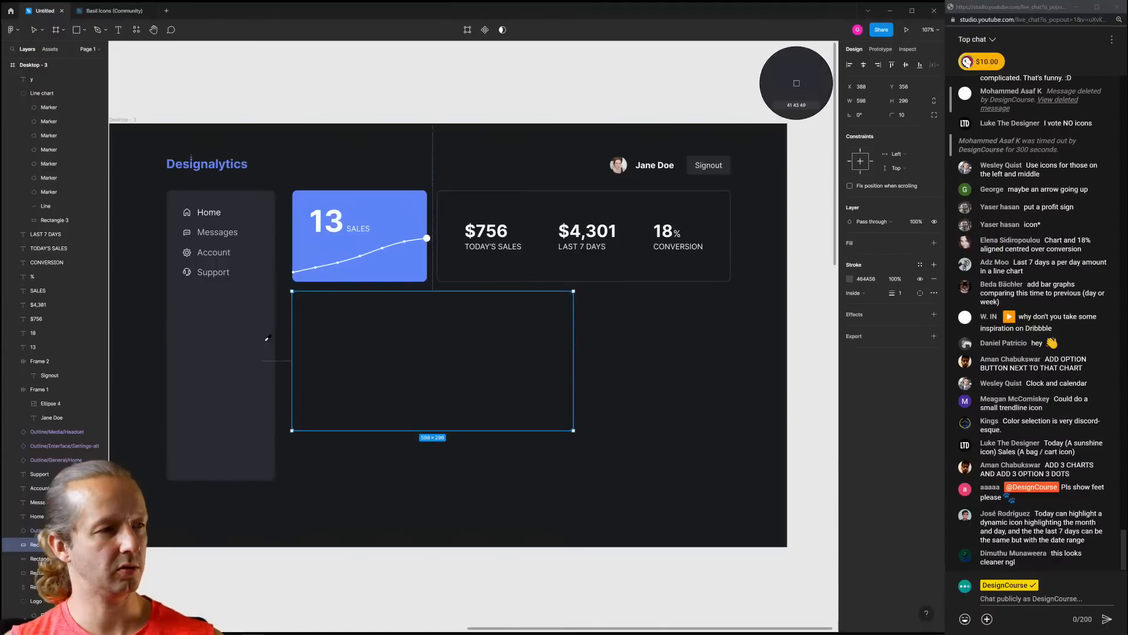
{"action": "left_click", "coordinate": [677, 381]}
{"action": "left_click", "coordinate": [550, 357]}
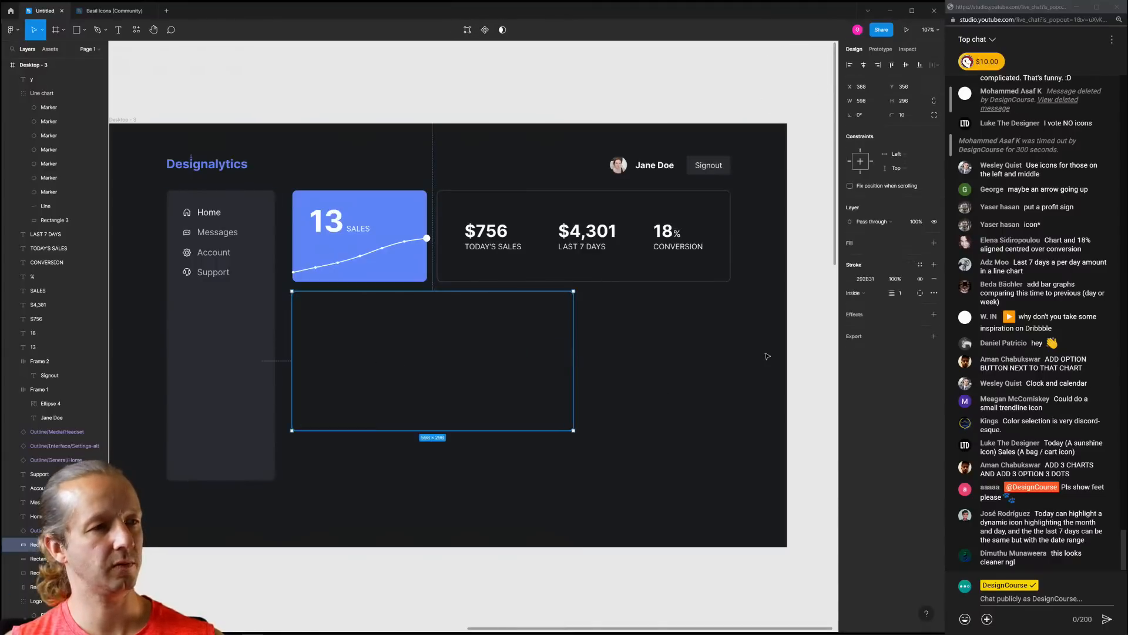
Swap its stroke for a fill sampled from the sidebar's #292831, then duplicate it
{"action": "left_click", "coordinate": [934, 279]}
{"action": "left_click", "coordinate": [934, 243]}
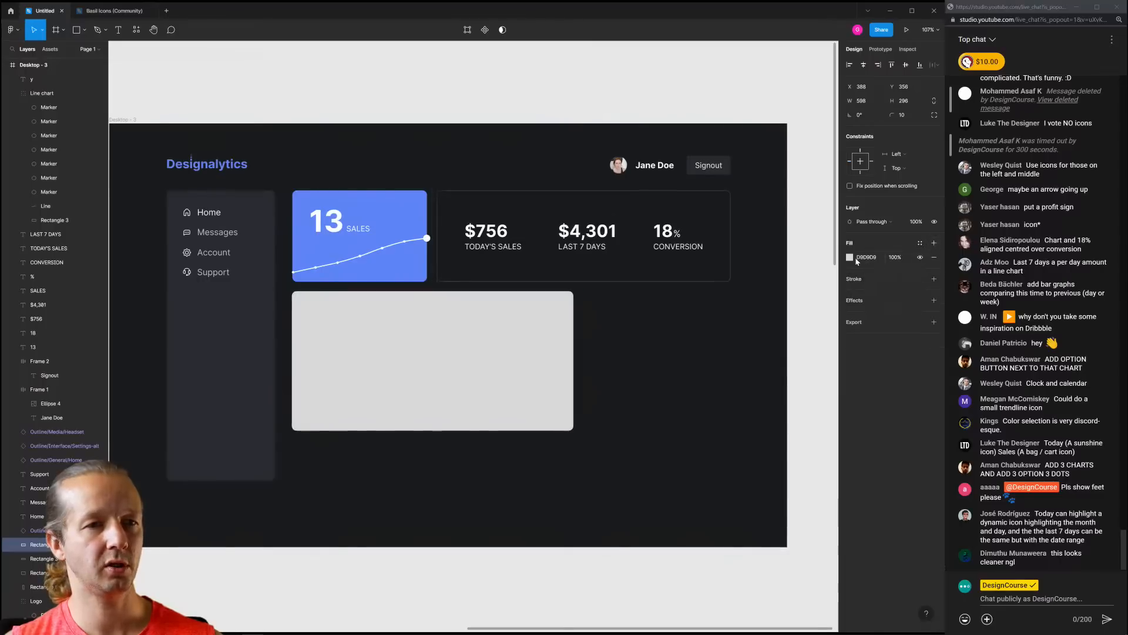
{"action": "left_click", "coordinate": [849, 257]}
{"action": "key", "text": "i"}
{"action": "left_click", "coordinate": [475, 362]}
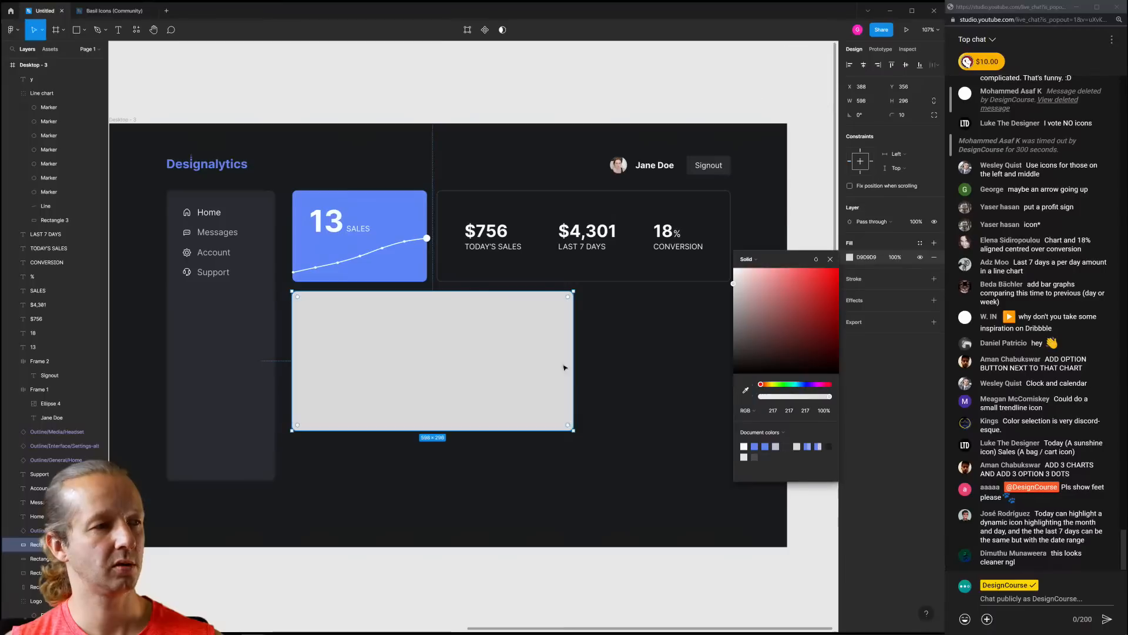
{"action": "left_click", "coordinate": [746, 390]}
{"action": "left_click", "coordinate": [265, 341]}
{"action": "key", "text": "Escape"}
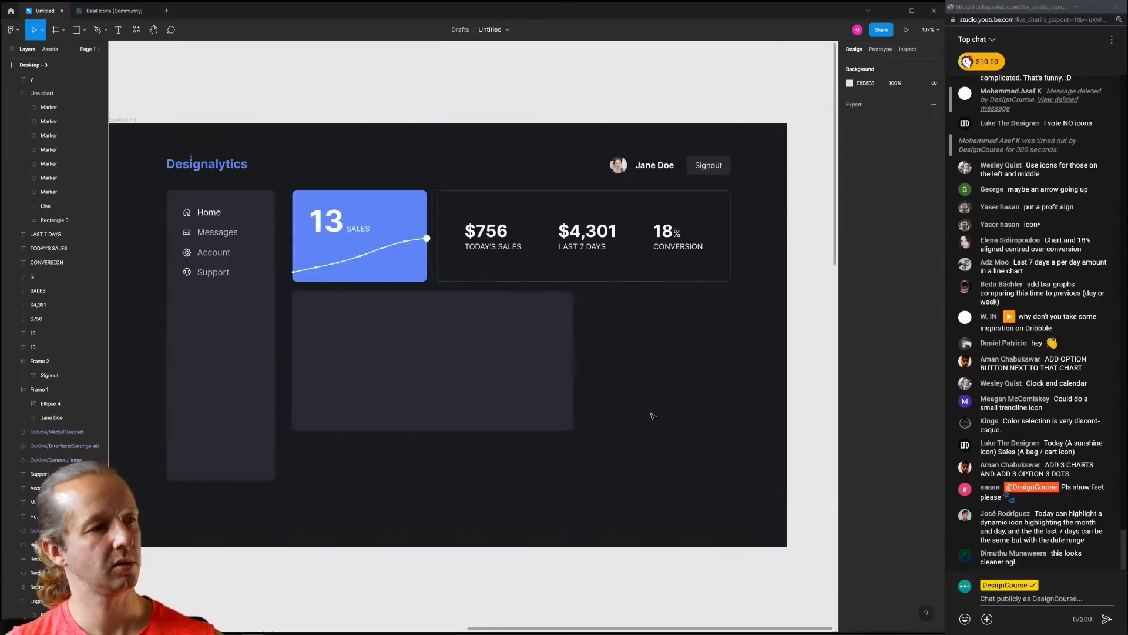
{"action": "key", "text": "ctrl+d"}
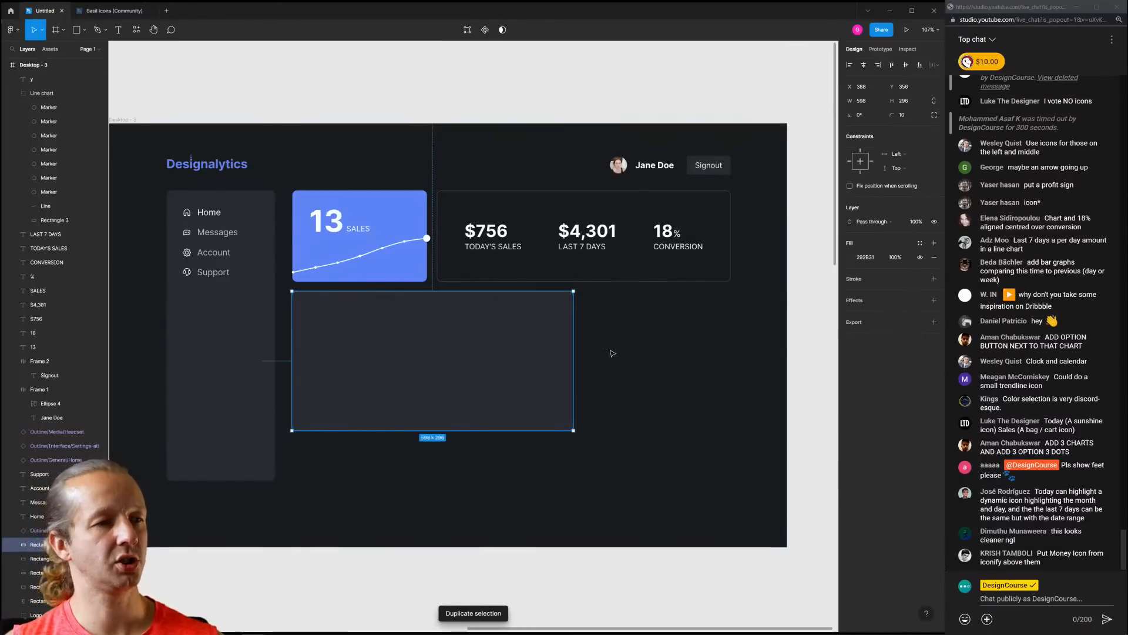
Launch the Chart plugin's Create chart from the canvas Plugins menu
{"action": "right_click", "coordinate": [604, 101]}
{"action": "mouse_move", "coordinate": [658, 182]}
{"action": "mouse_move", "coordinate": [731, 190]}
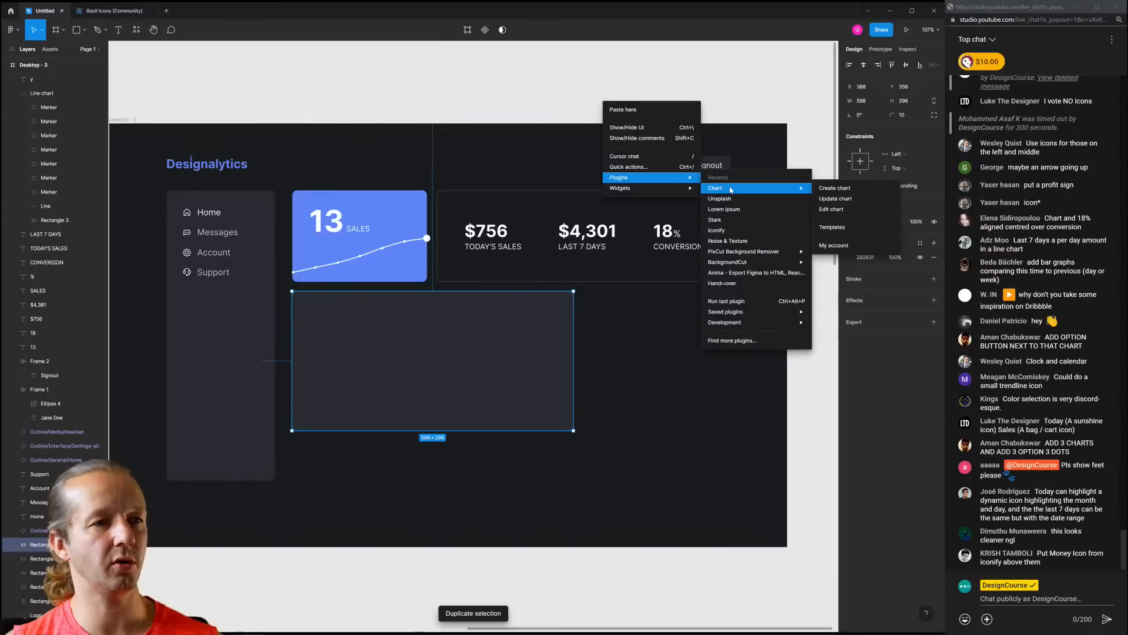
{"action": "left_click", "coordinate": [837, 190]}
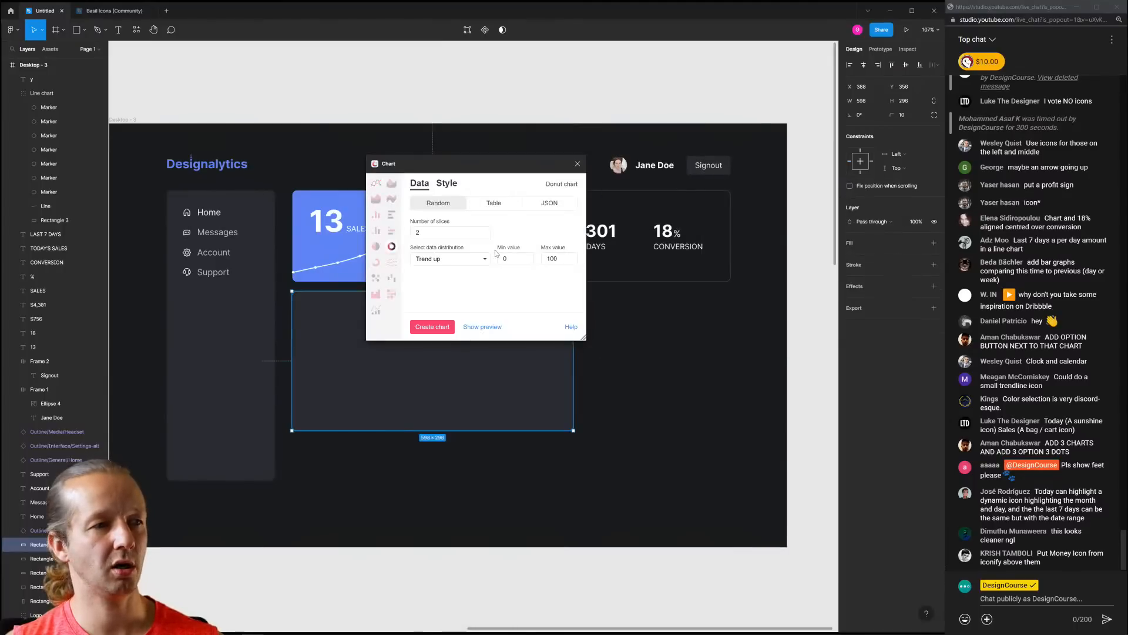
{"action": "double_click", "coordinate": [438, 232]}
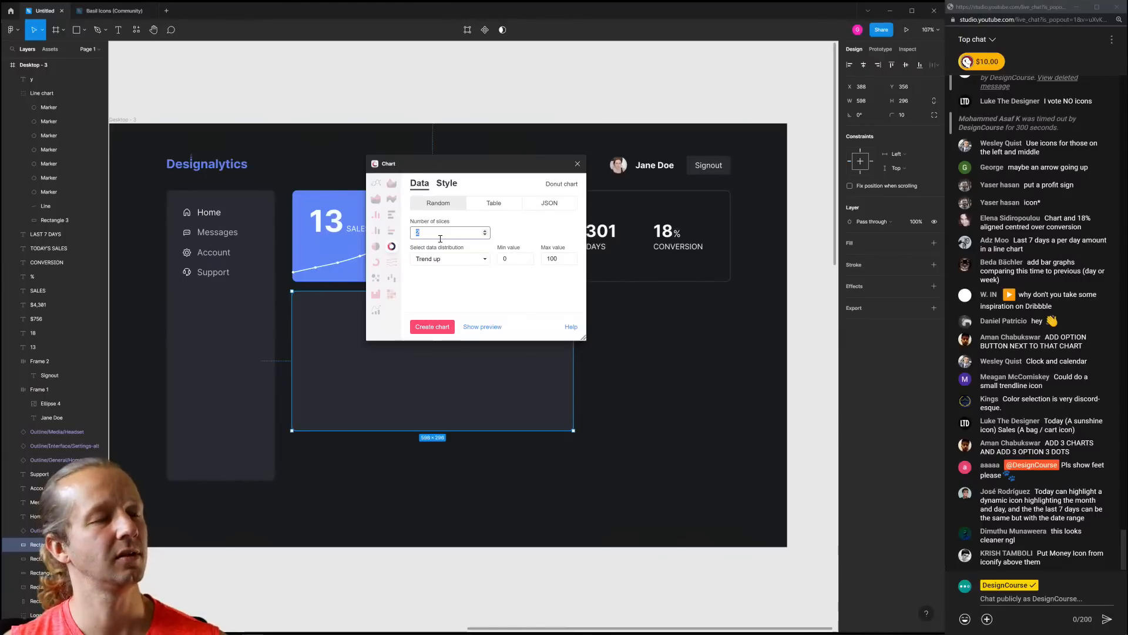
Compare with the Dribbble reference, then set the data distribution to Normal distribution
{"action": "left_click", "coordinate": [143, 626]}
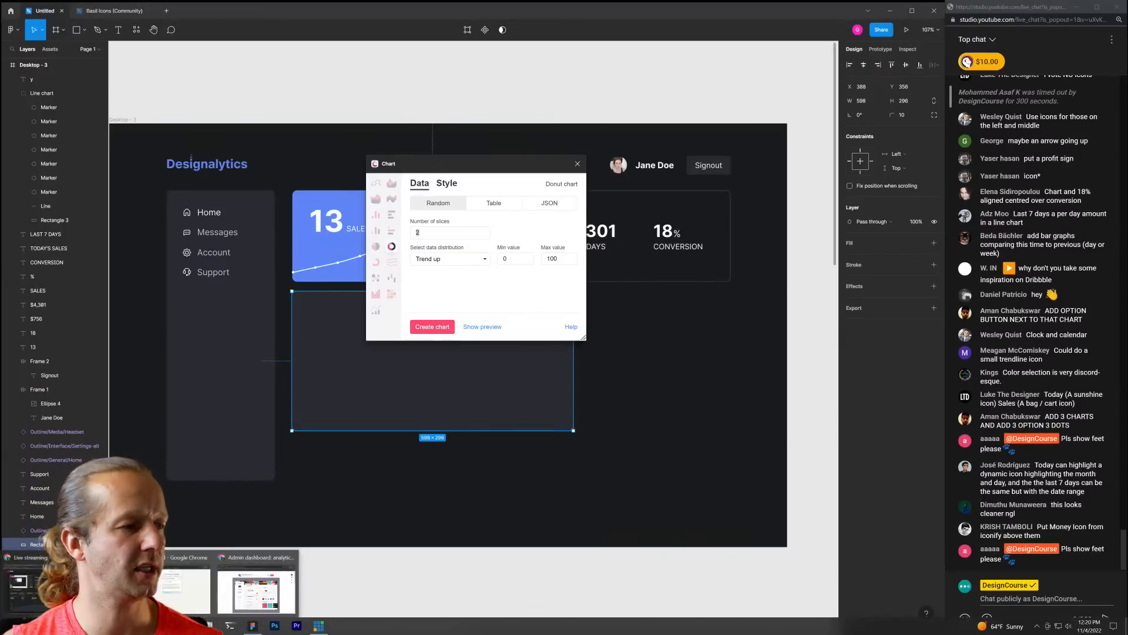
{"action": "left_click", "coordinate": [259, 592]}
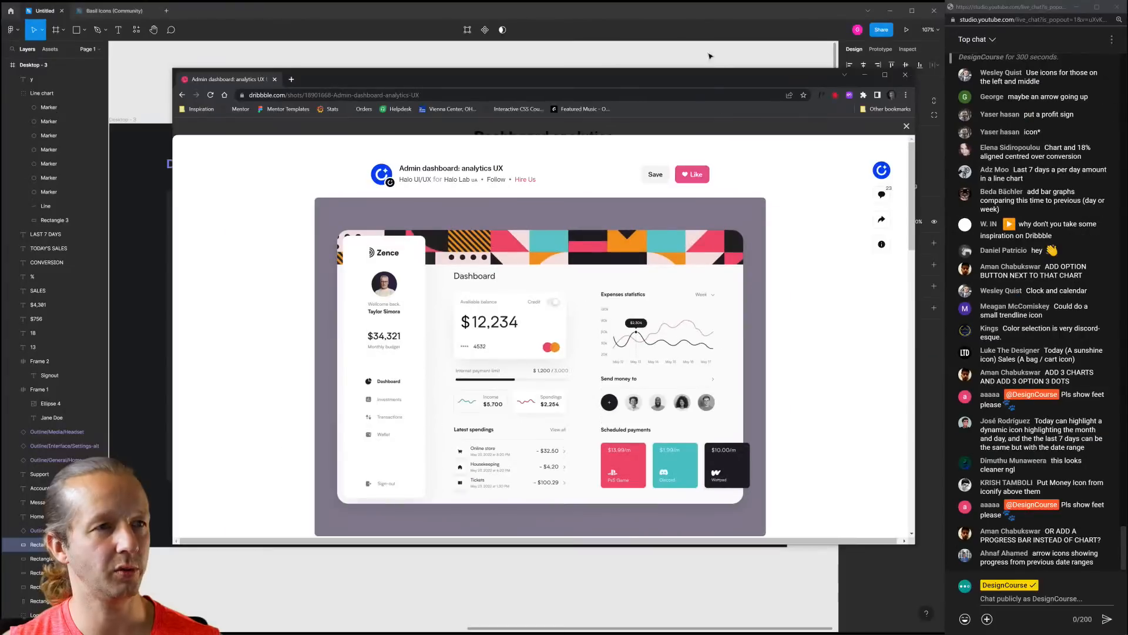
{"action": "key", "text": "alt+Tab"}
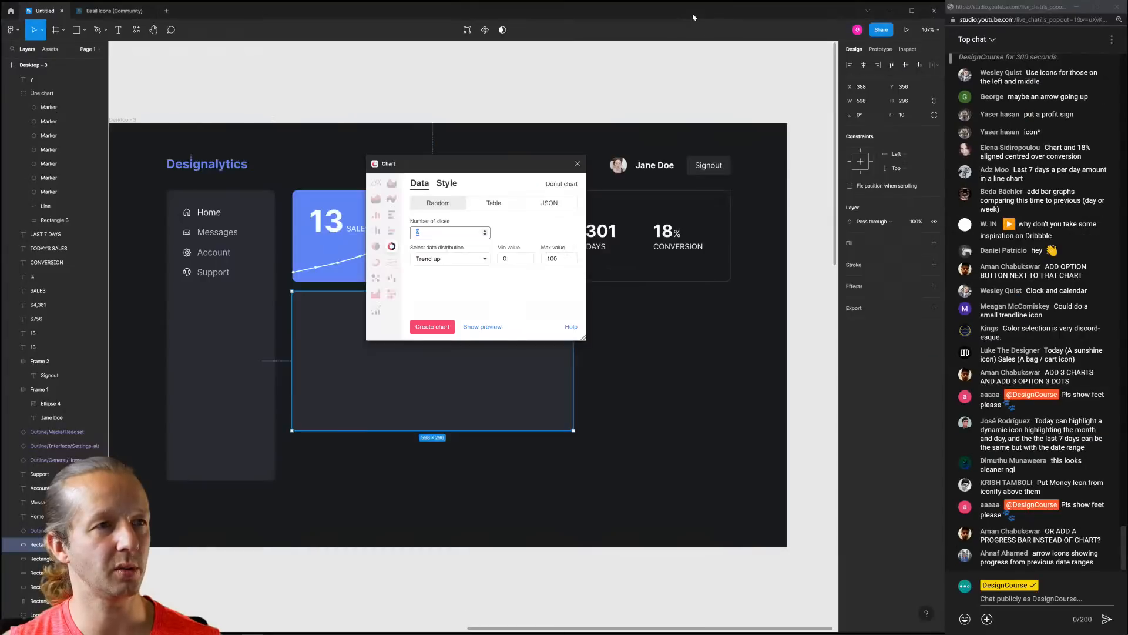
{"action": "left_click", "coordinate": [467, 258]}
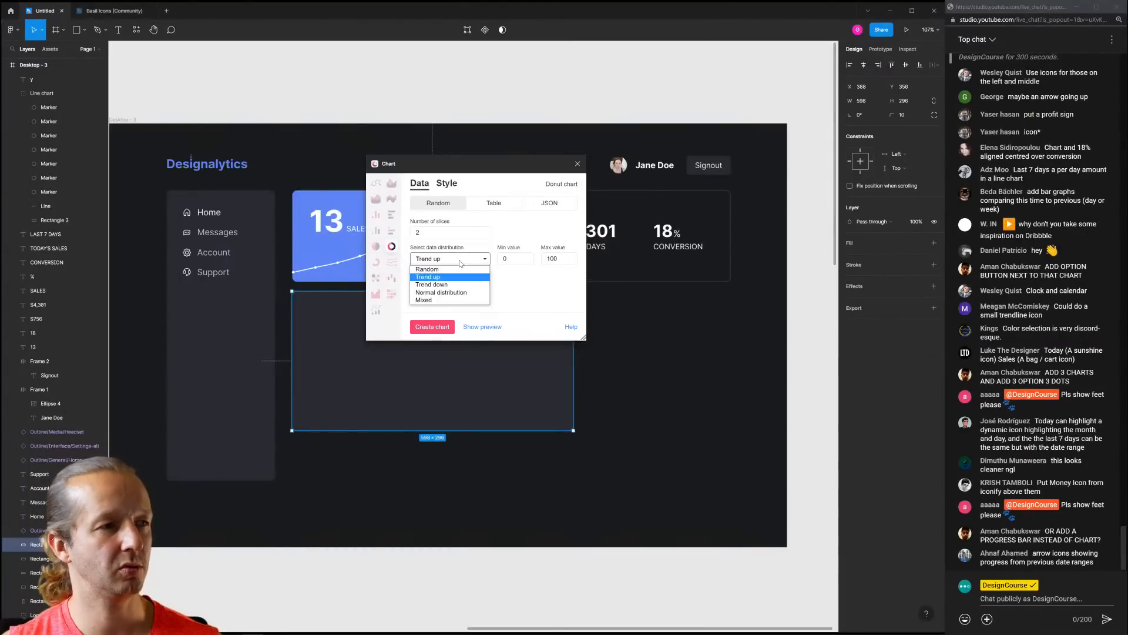
{"action": "left_click", "coordinate": [477, 294]}
{"action": "left_click", "coordinate": [519, 261]}
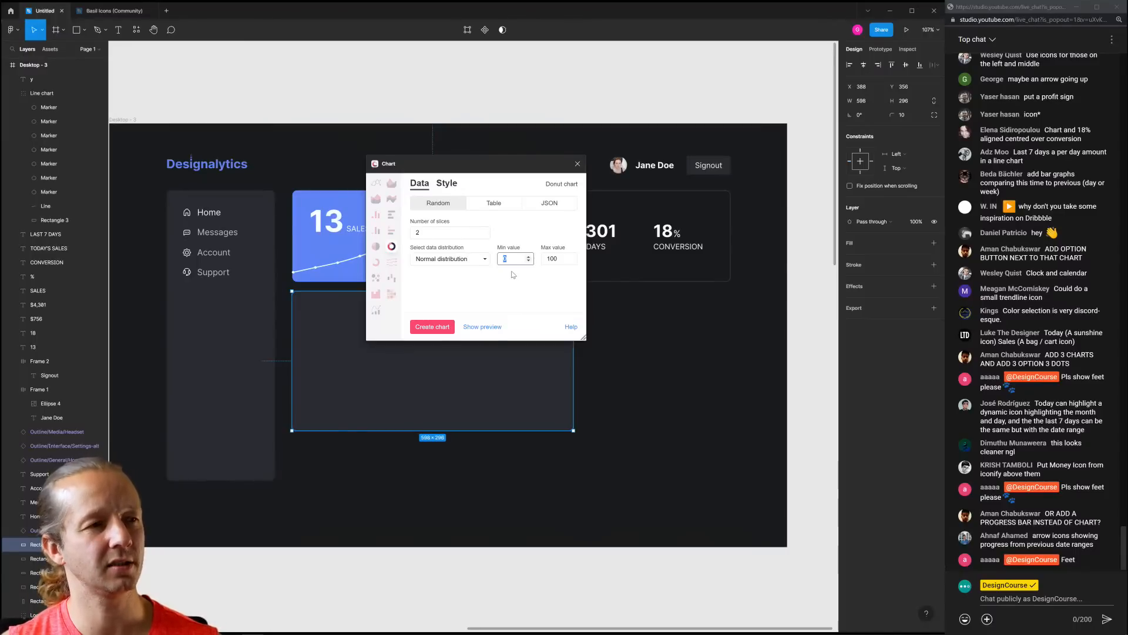
Choose a line chart with 2 lines and 30 points
{"action": "left_click", "coordinate": [377, 186]}
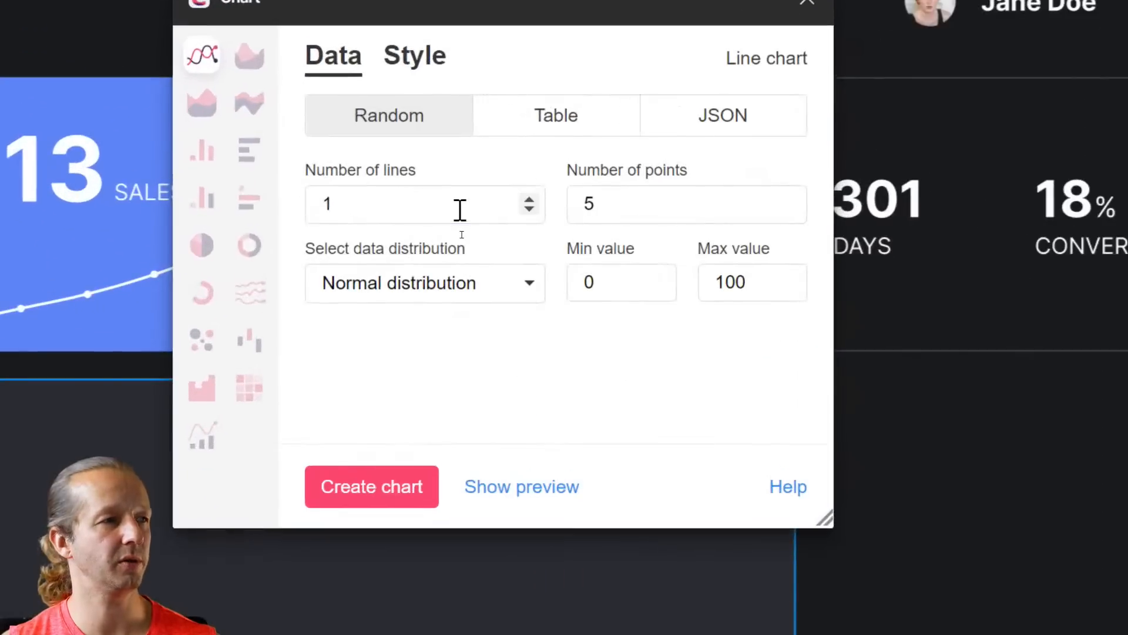
{"action": "double_click", "coordinate": [462, 233]}
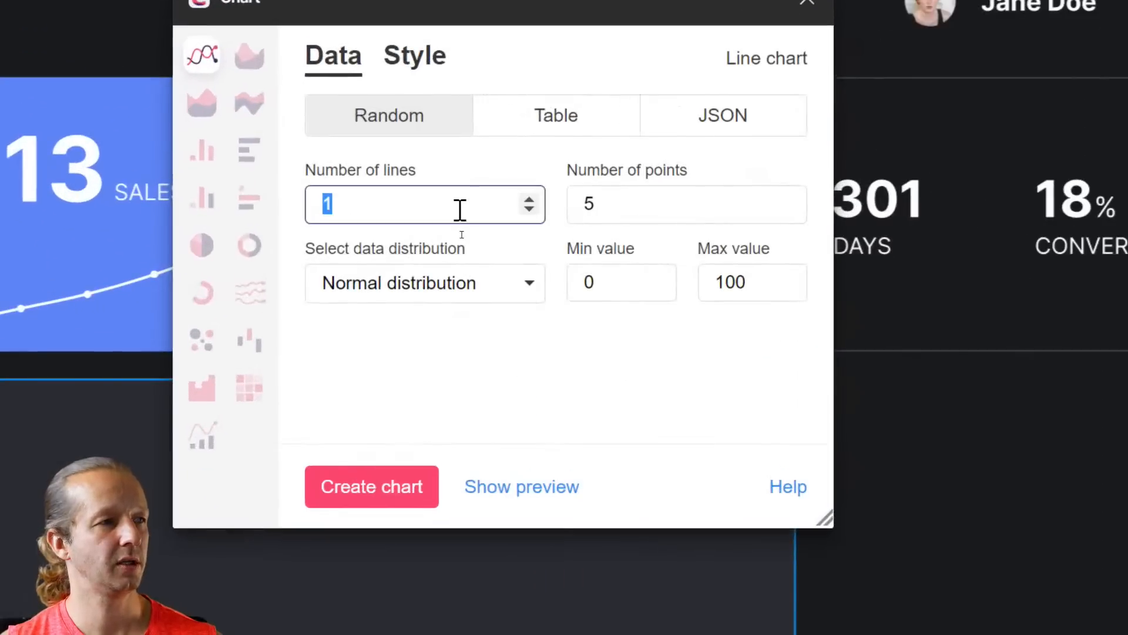
{"action": "type", "text": "2"}
{"action": "double_click", "coordinate": [661, 204]}
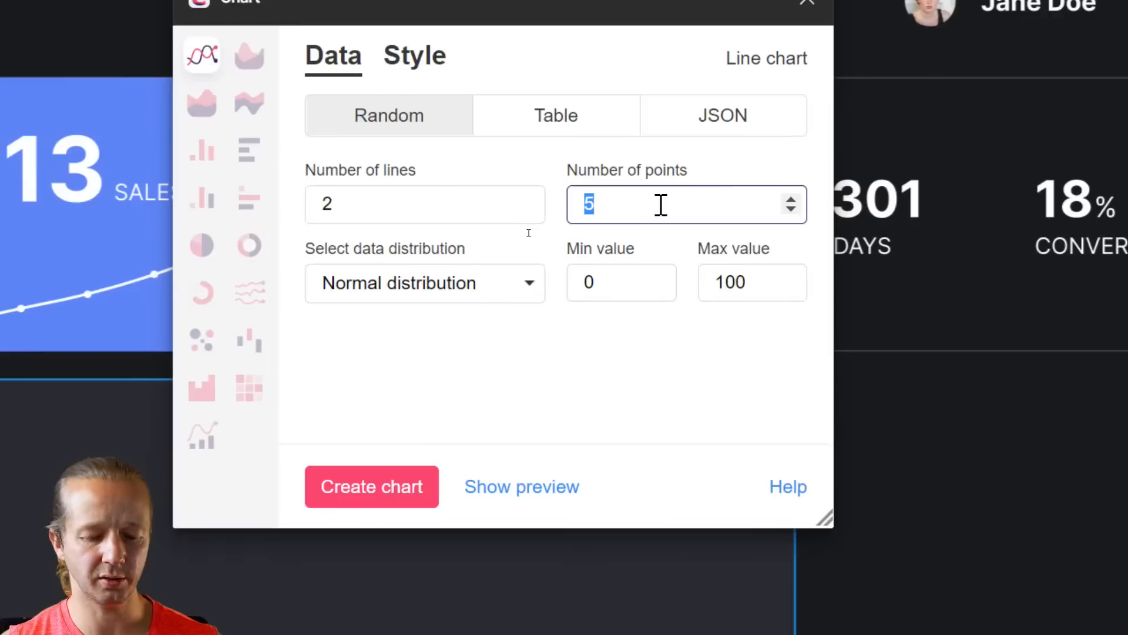
{"action": "type", "text": "30"}
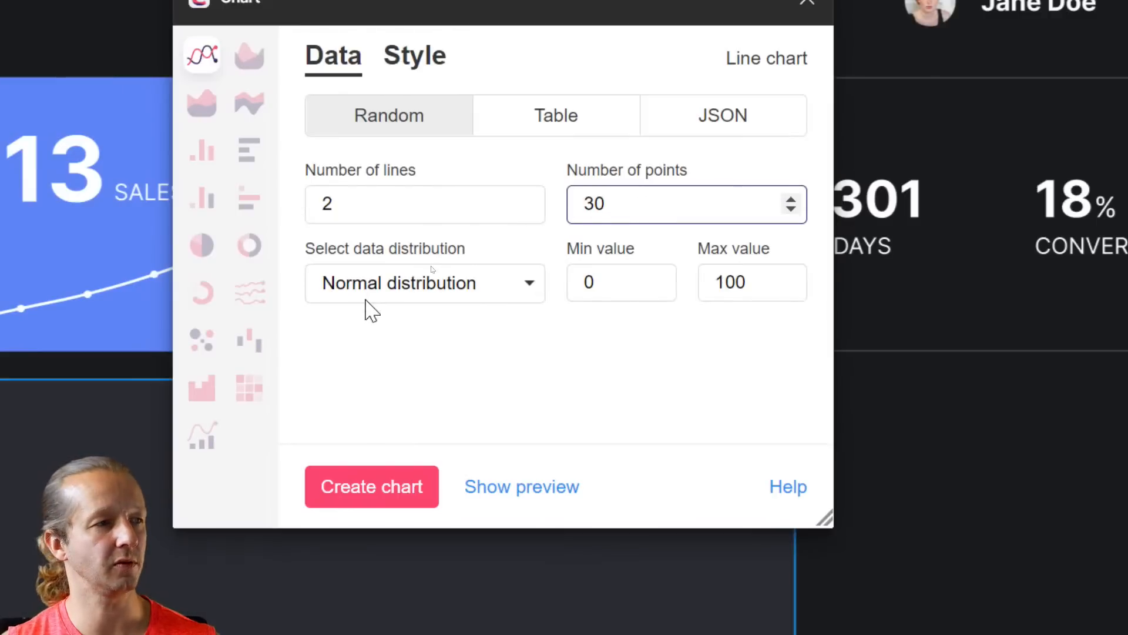
Keep Normal distribution, set Min 300 and Max 1000, and create the chart
{"action": "left_click", "coordinate": [419, 297]}
{"action": "left_click", "coordinate": [419, 297]}
{"action": "double_click", "coordinate": [660, 288]}
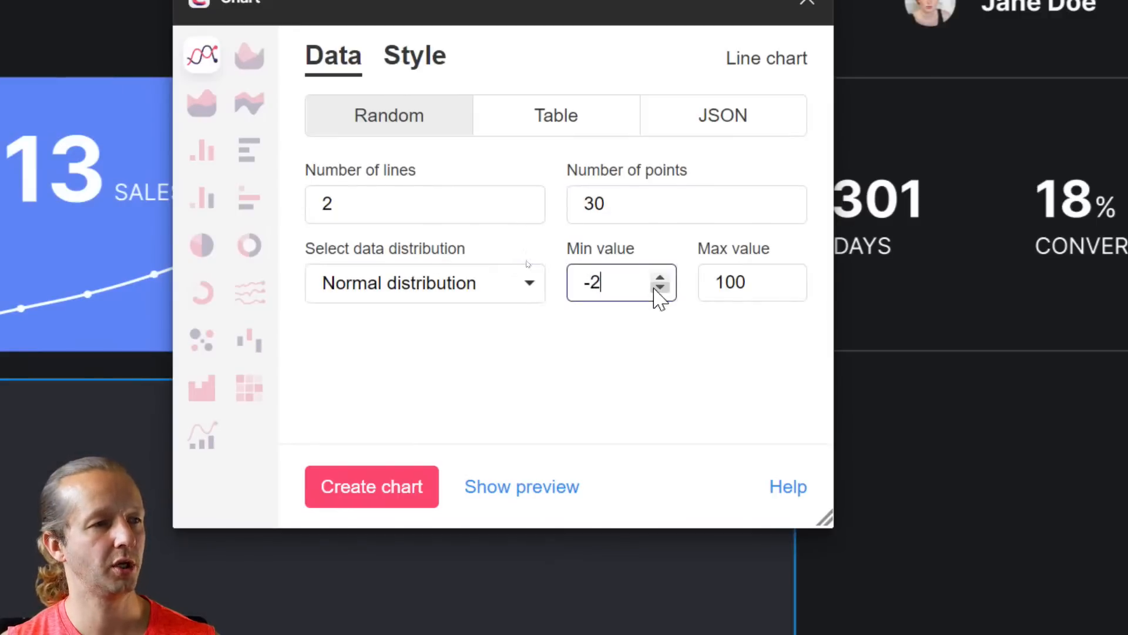
{"action": "double_click", "coordinate": [636, 284]}
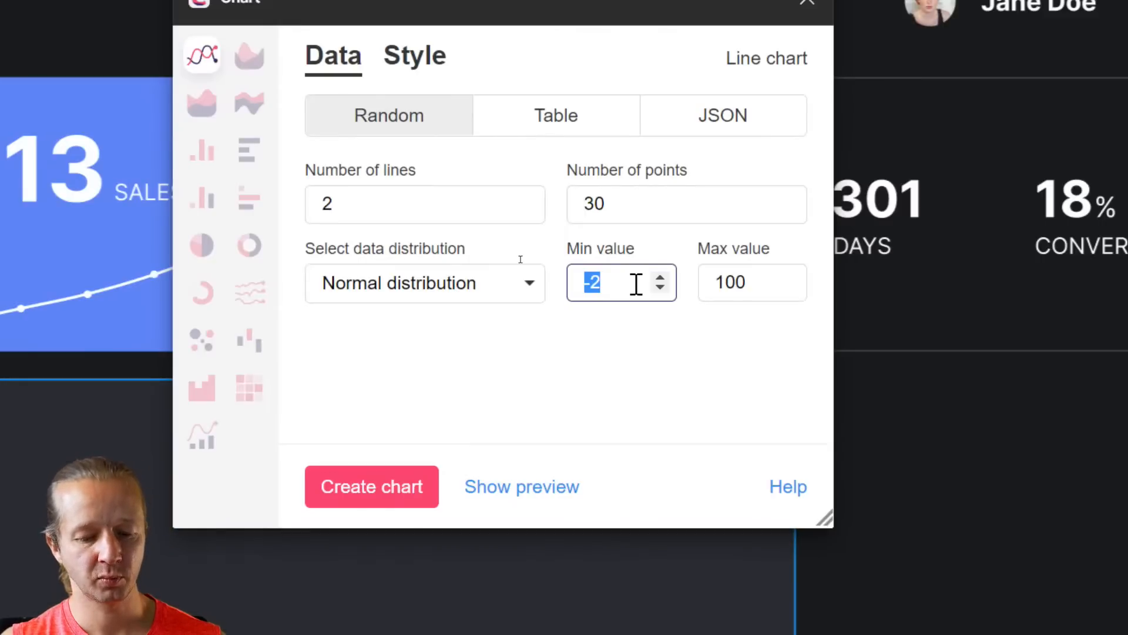
{"action": "type", "text": "300"}
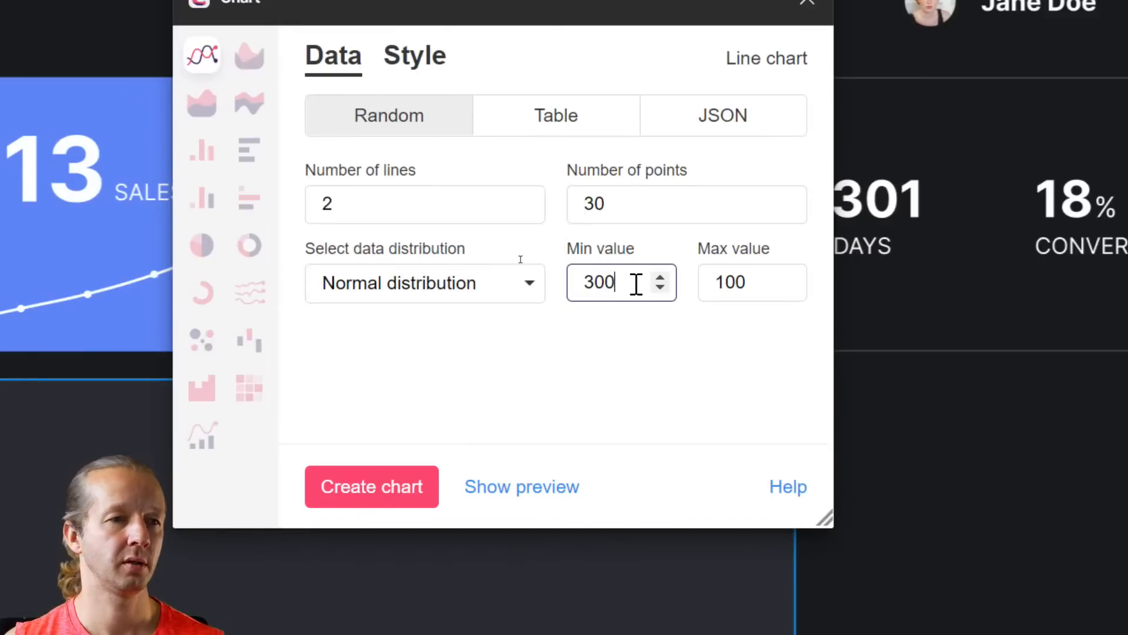
{"action": "double_click", "coordinate": [760, 276]}
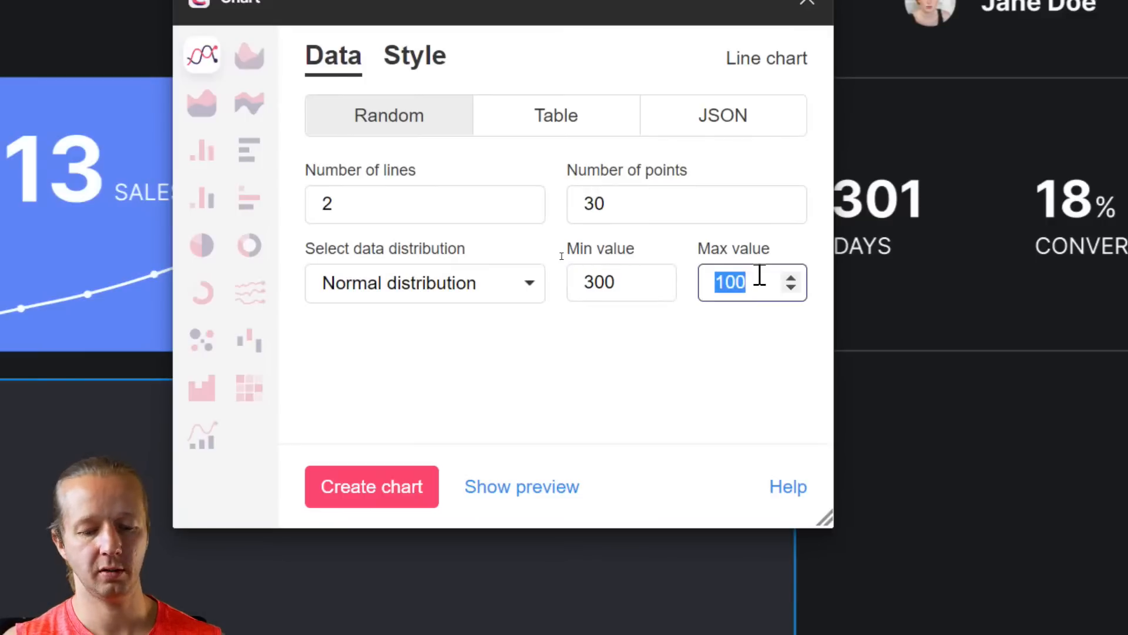
{"action": "type", "text": "1000"}
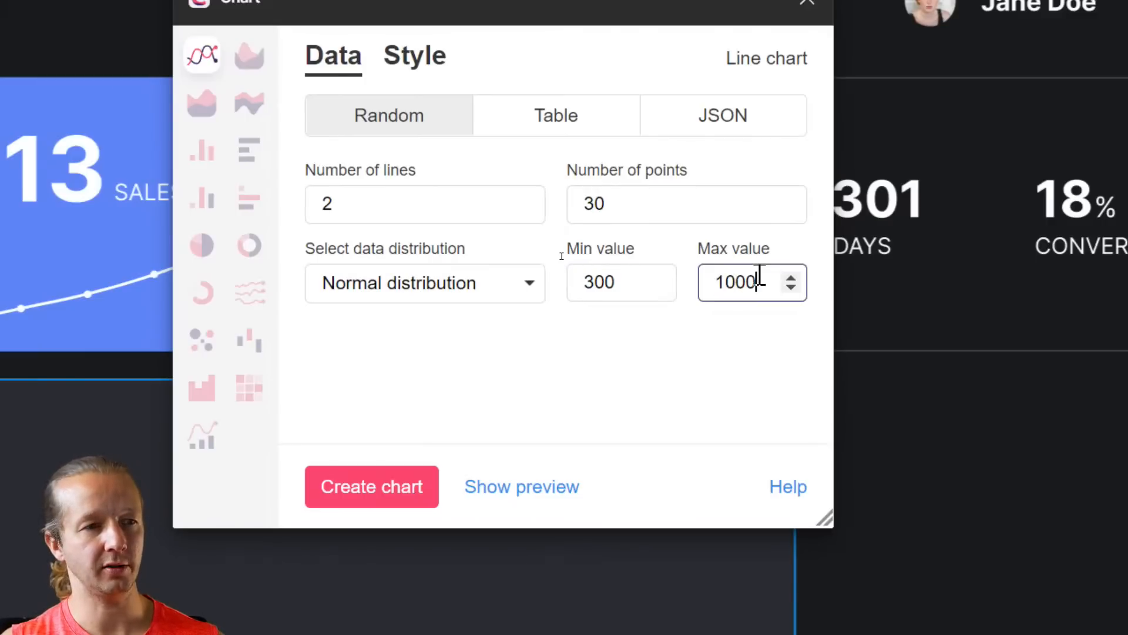
{"action": "left_click", "coordinate": [368, 487]}
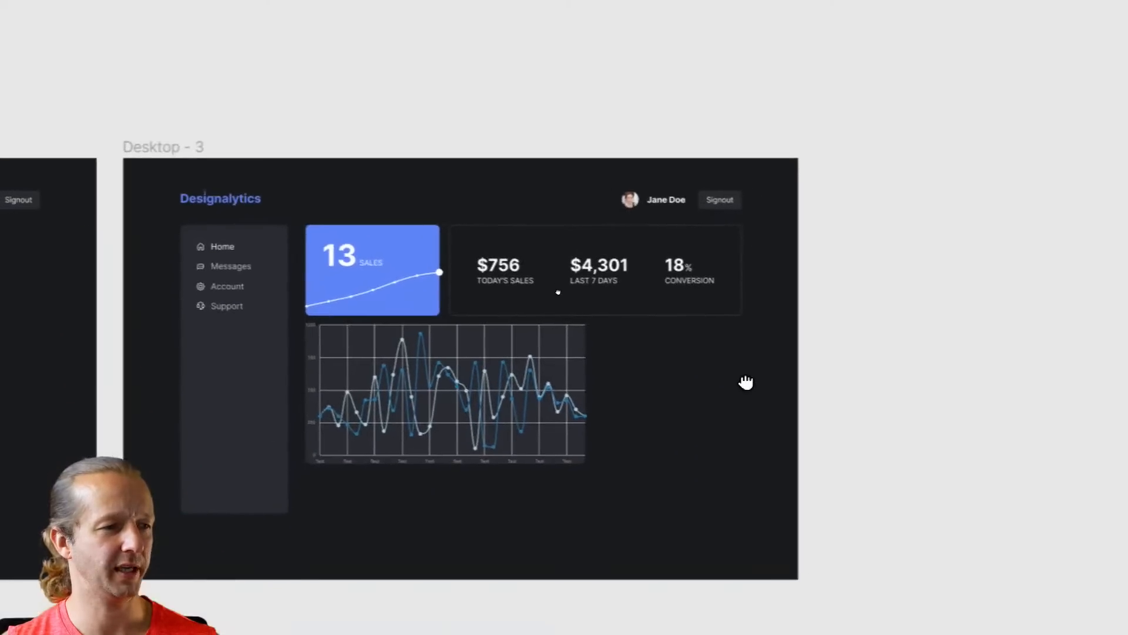
Undo the busy 30-point line chart
{"action": "left_click", "coordinate": [669, 585]}
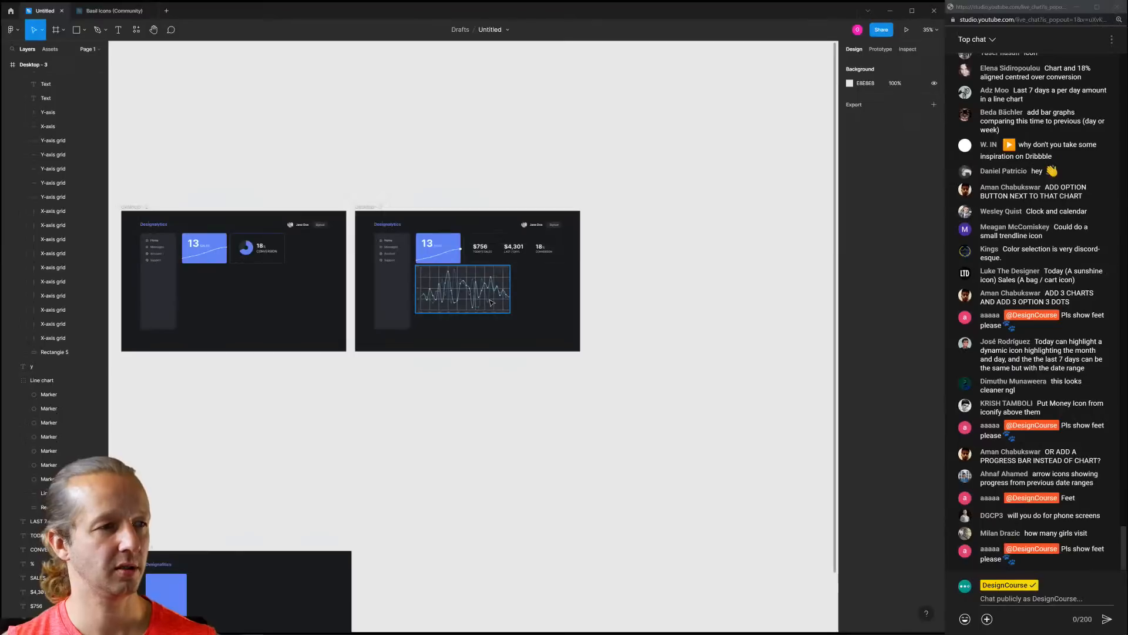
{"action": "scroll", "coordinate": [425, 383], "scroll_direction": "up", "scroll_amount": 2}
{"action": "scroll", "coordinate": [450, 293], "scroll_direction": "up", "scroll_amount": 5}
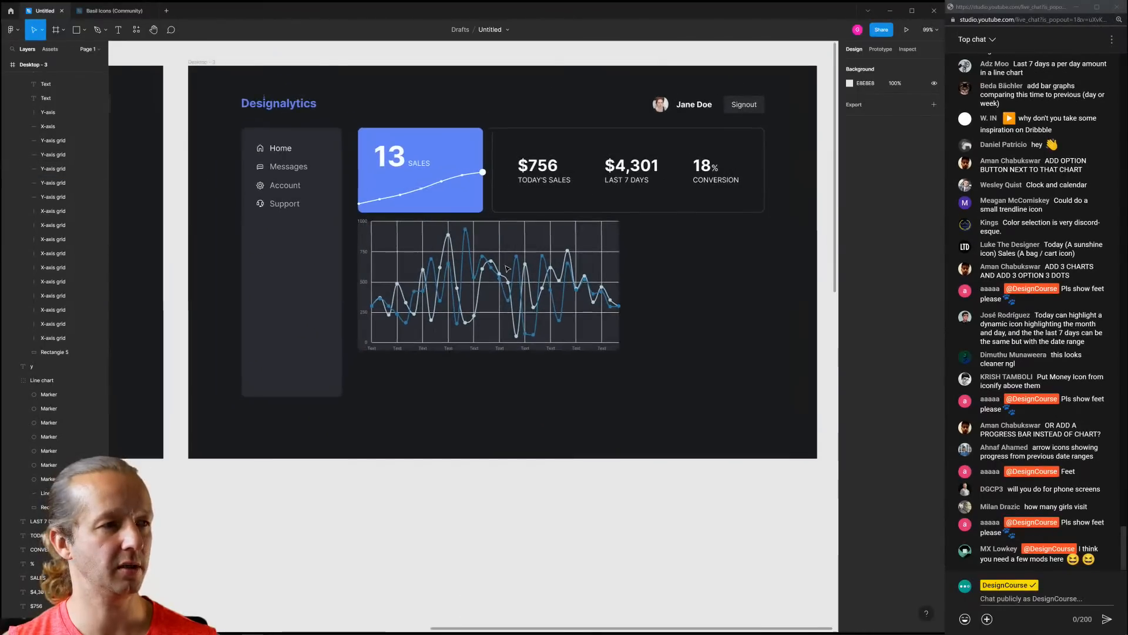
{"action": "left_click_drag", "start_coordinate": [527, 244], "coordinate": [534, 360]}
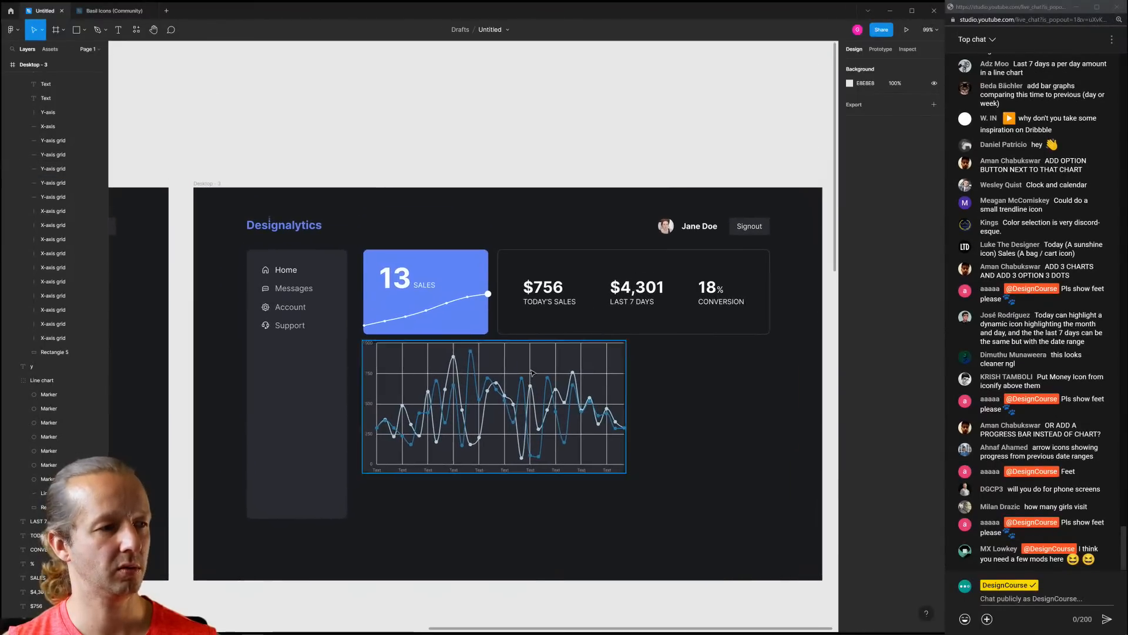
{"action": "right_click", "coordinate": [524, 157]}
{"action": "left_click", "coordinate": [501, 156]}
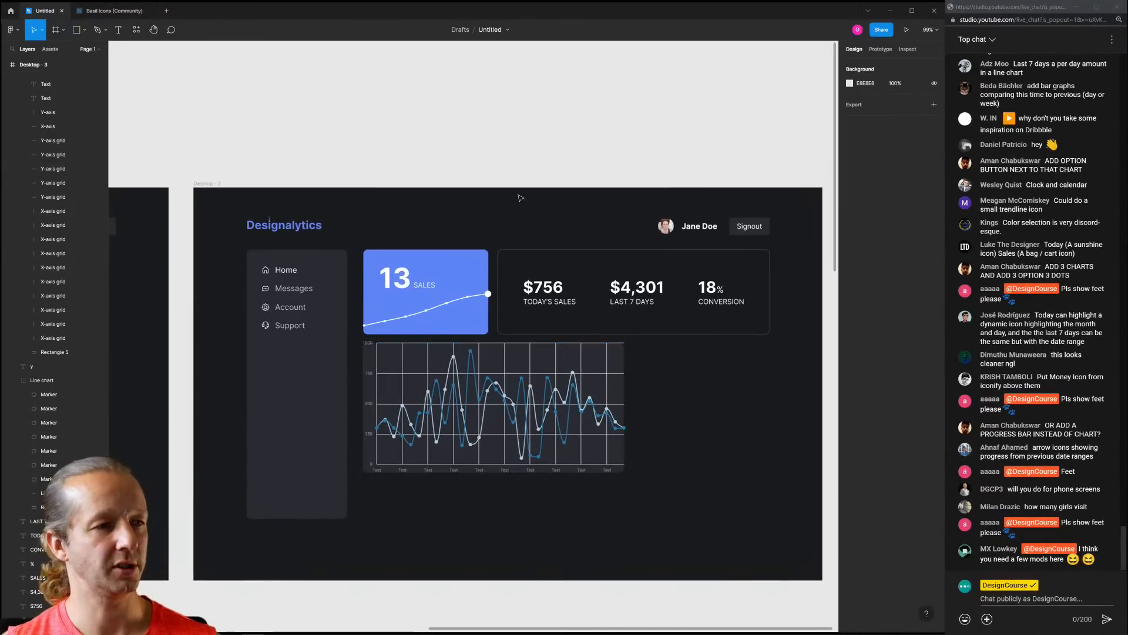
{"action": "key", "text": "ctrl+z"}
{"action": "key", "text": "ctrl+d"}
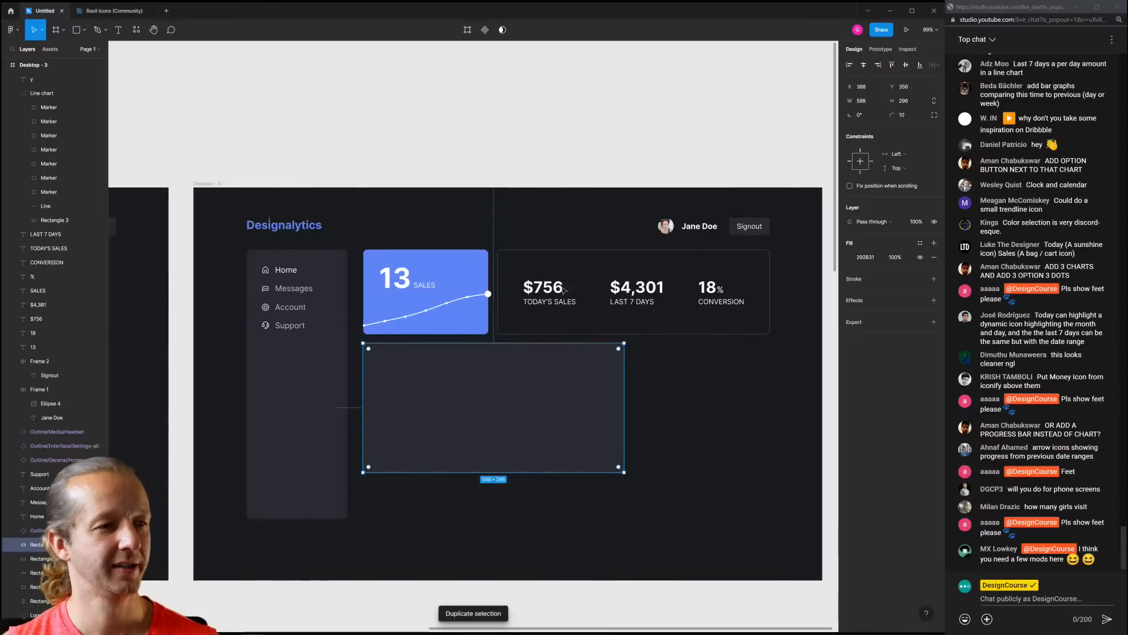
Rerun Chart > Create chart with Number of points set to 7
{"action": "right_click", "coordinate": [546, 120]}
{"action": "mouse_move", "coordinate": [588, 195]}
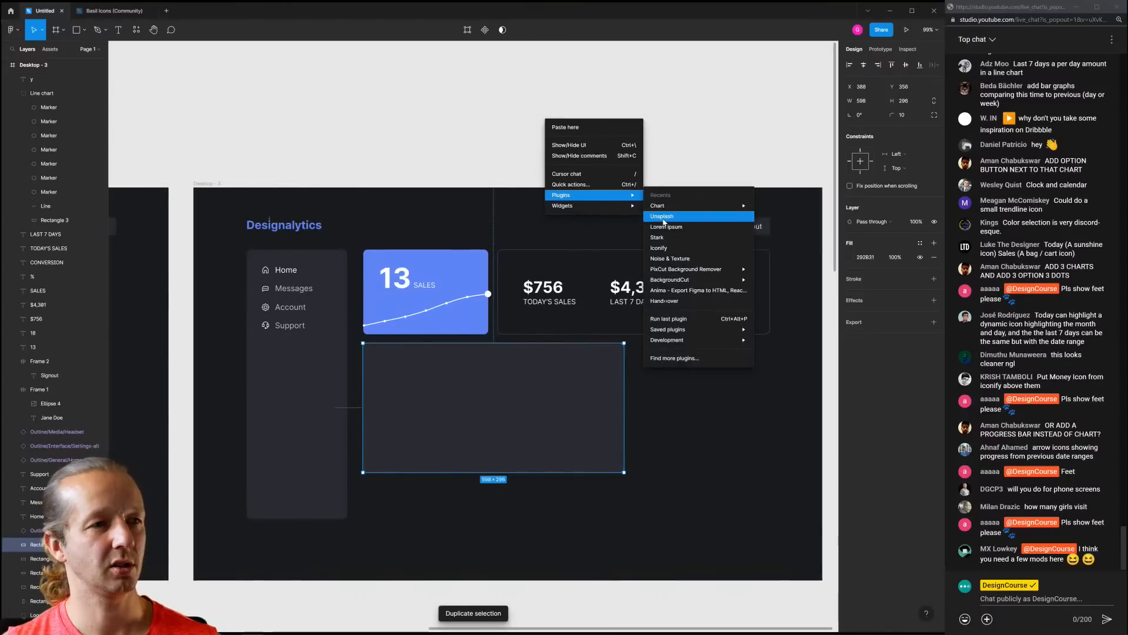
{"action": "mouse_move", "coordinate": [658, 205]}
{"action": "left_click", "coordinate": [770, 206]}
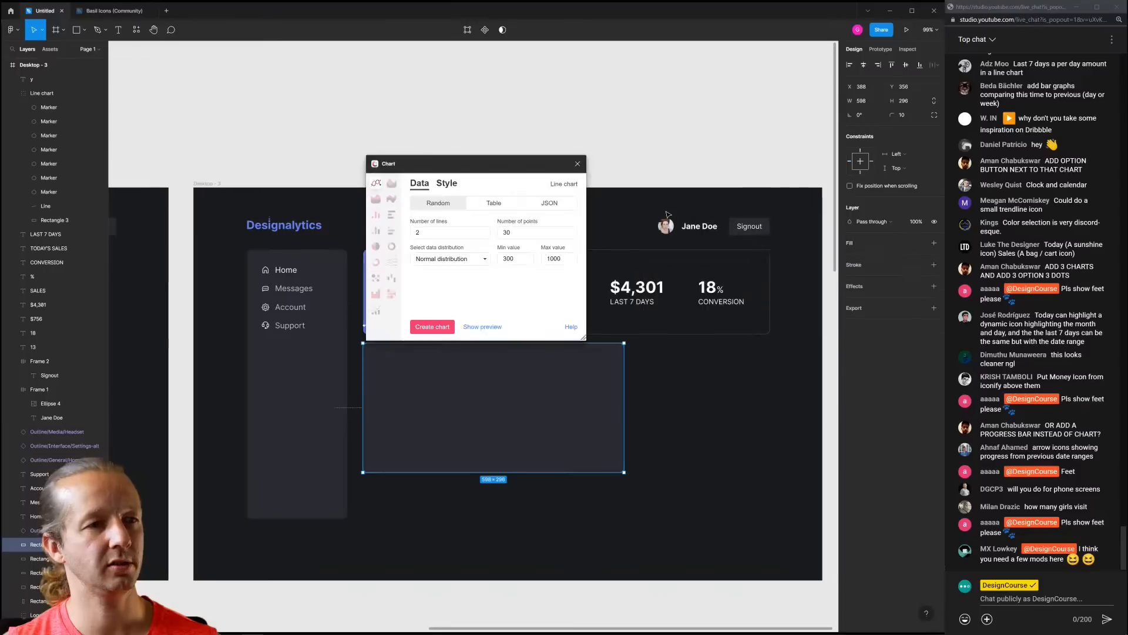
{"action": "left_click", "coordinate": [516, 233]}
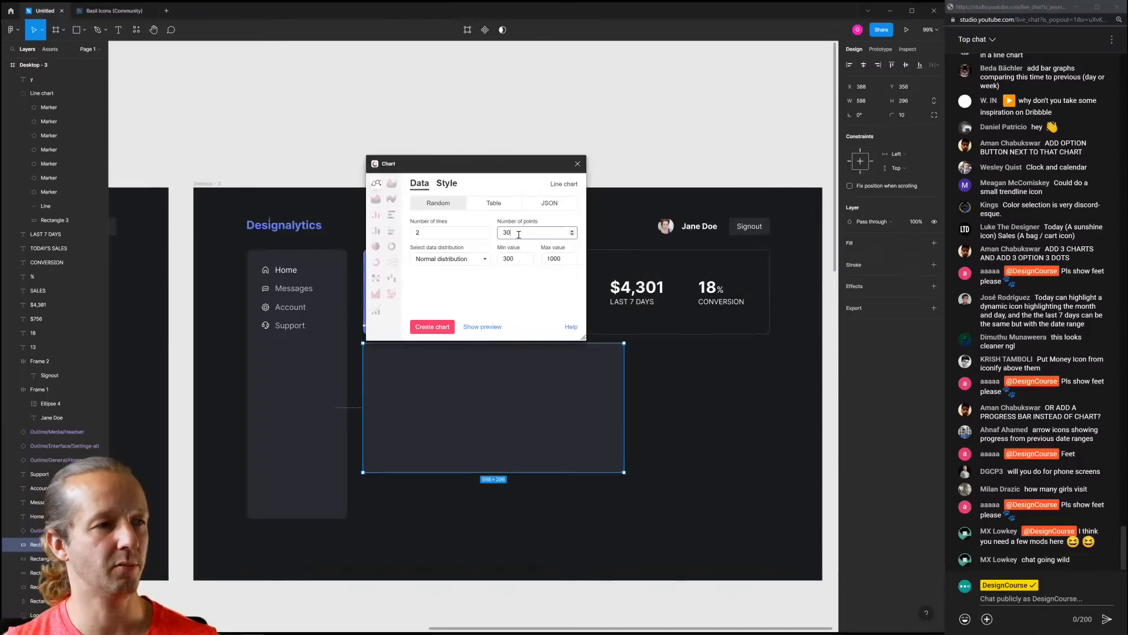
{"action": "double_click", "coordinate": [519, 234]}
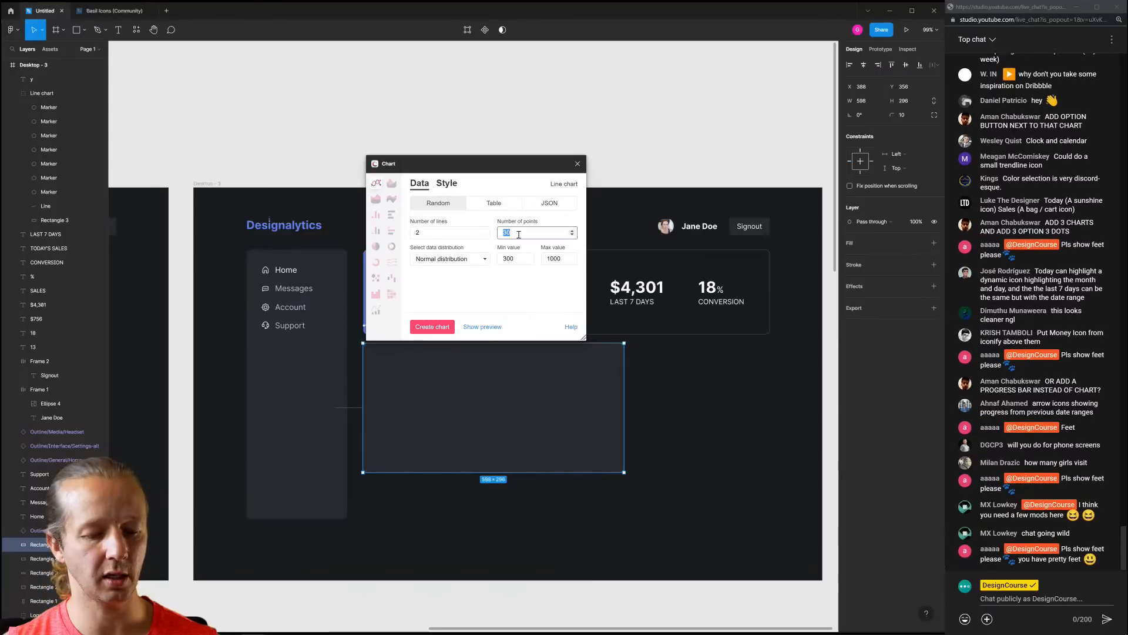
{"action": "type", "text": "7"}
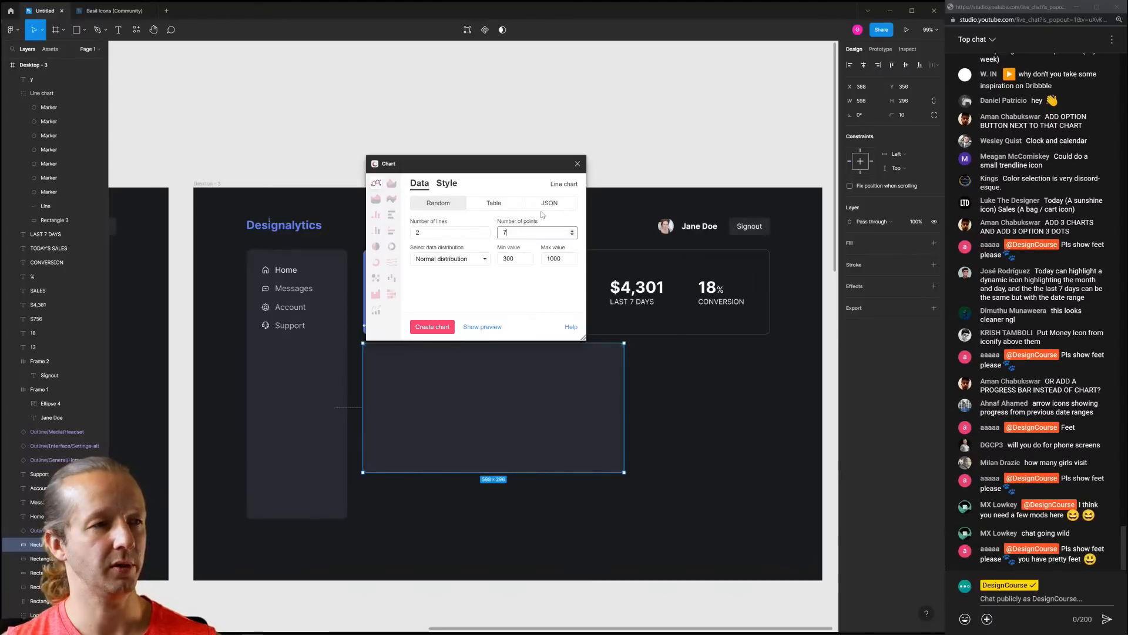
{"action": "left_click", "coordinate": [445, 325]}
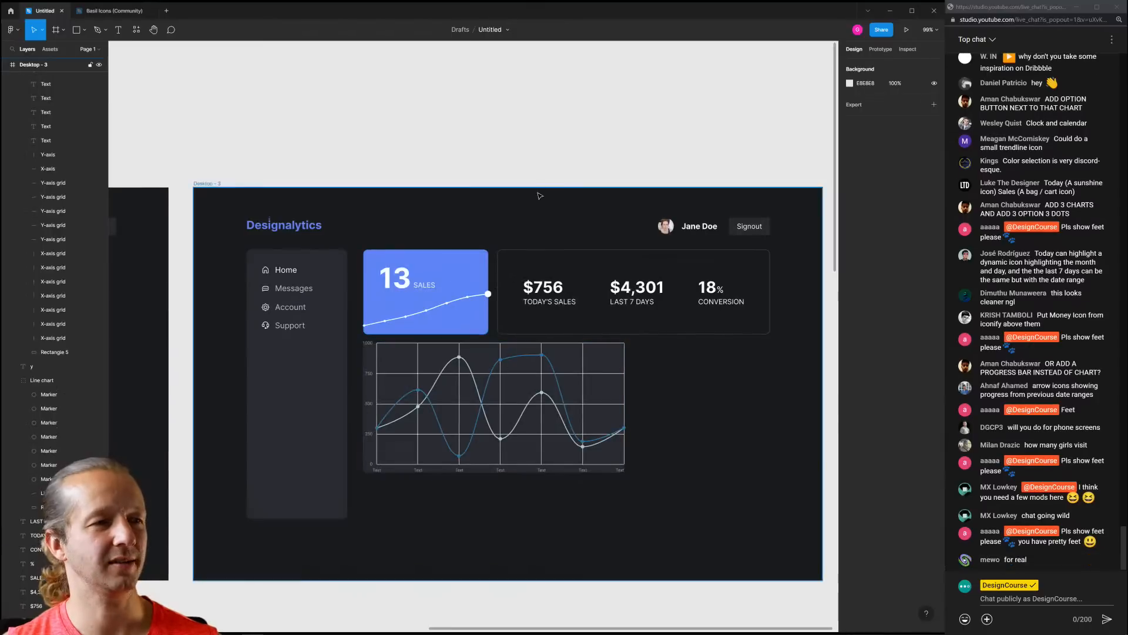
Undo and regenerate the 7-point two-line chart twice for better curves
{"action": "key", "text": "ctrl+z"}
{"action": "right_click", "coordinate": [556, 168]}
{"action": "mouse_move", "coordinate": [586, 246]}
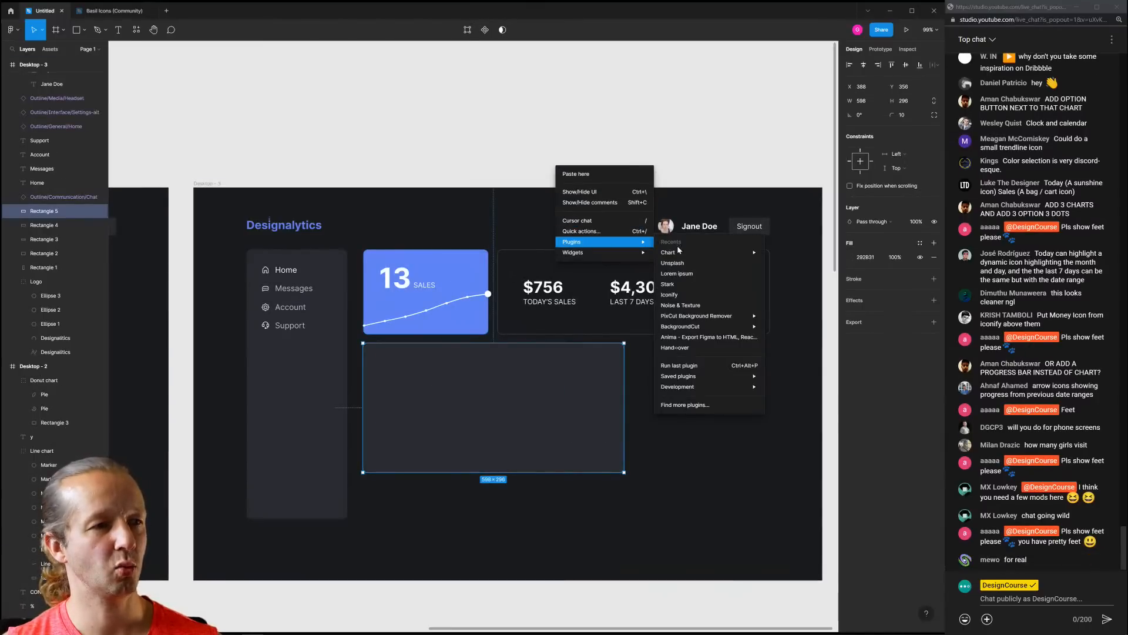
{"action": "mouse_move", "coordinate": [679, 252]}
{"action": "left_click", "coordinate": [788, 252]}
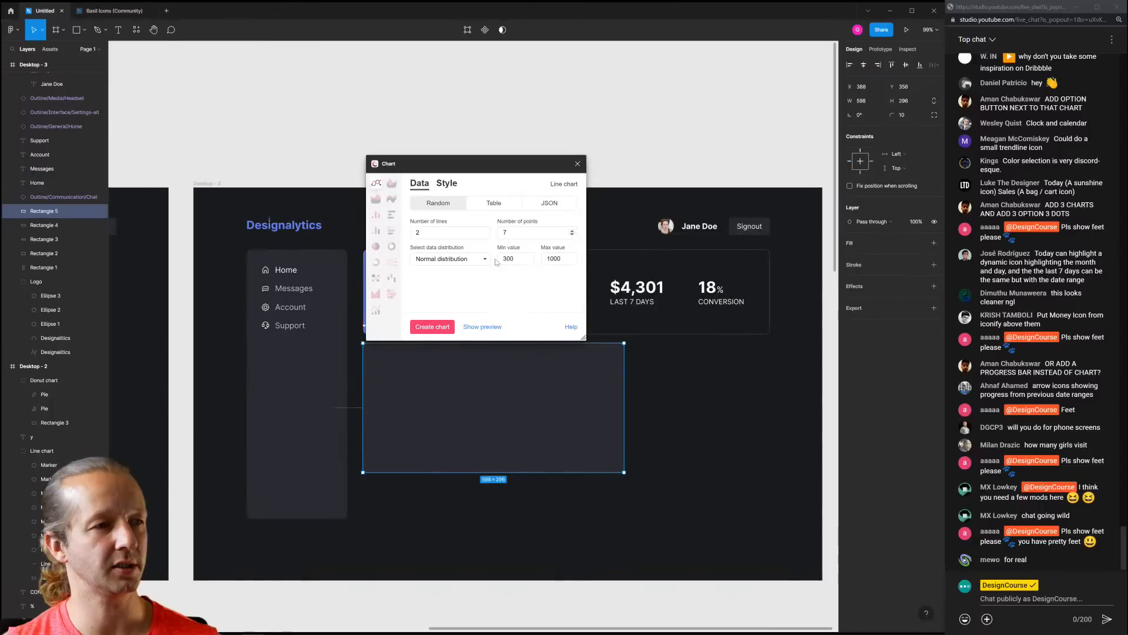
{"action": "left_click", "coordinate": [440, 329]}
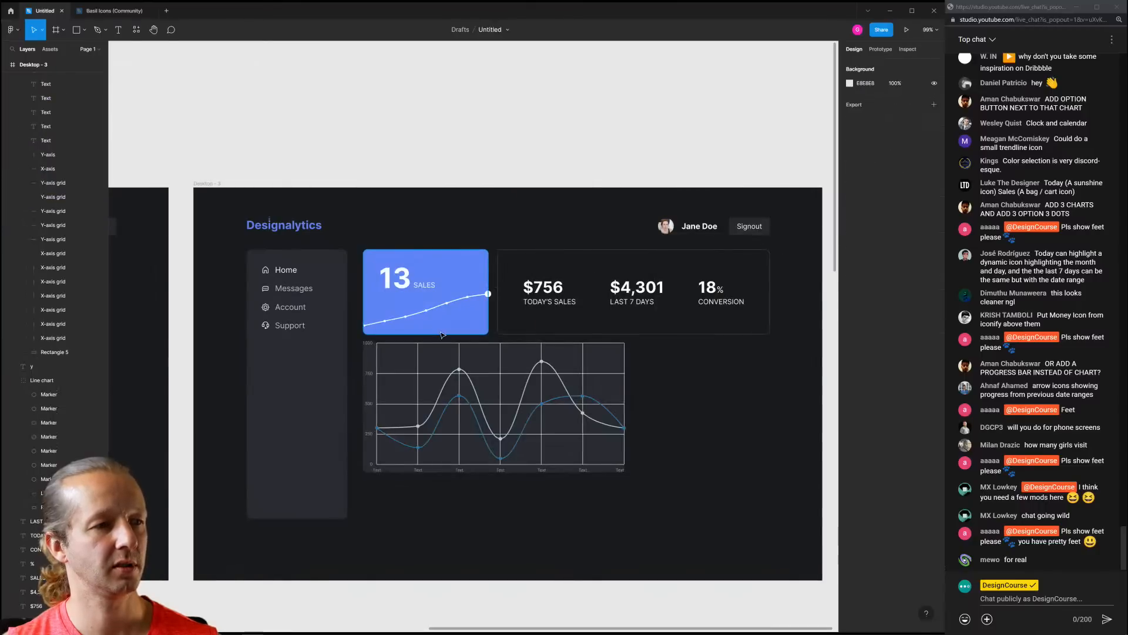
{"action": "key", "text": "ctrl+z"}
{"action": "right_click", "coordinate": [568, 165]}
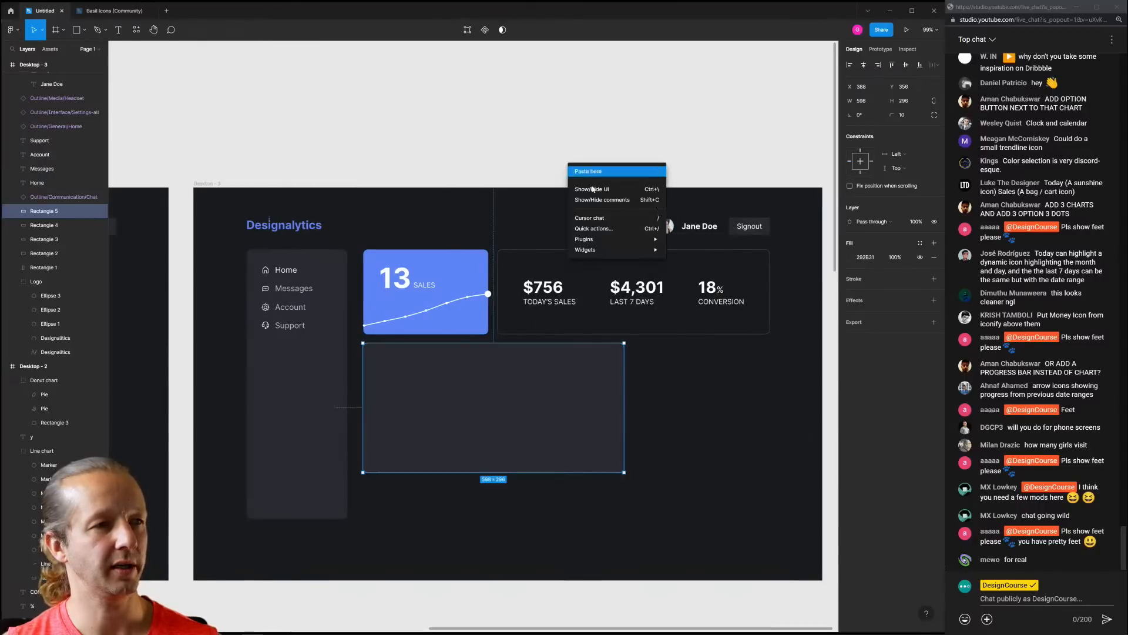
{"action": "mouse_move", "coordinate": [601, 237]}
{"action": "mouse_move", "coordinate": [680, 249]}
{"action": "left_click", "coordinate": [800, 251]}
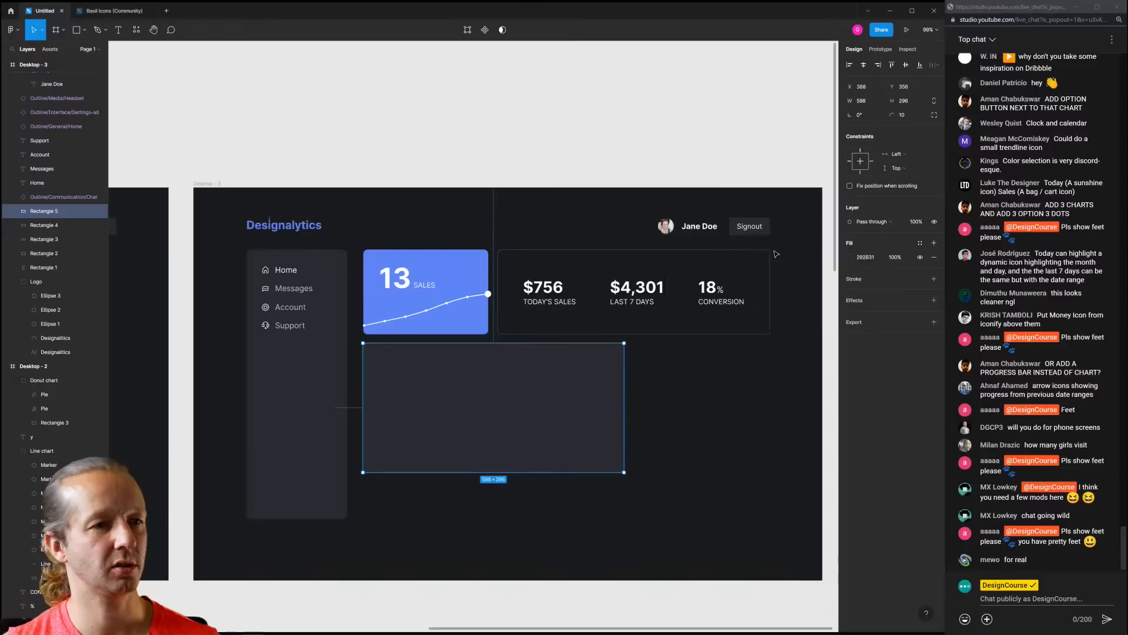
{"action": "left_click", "coordinate": [440, 329]}
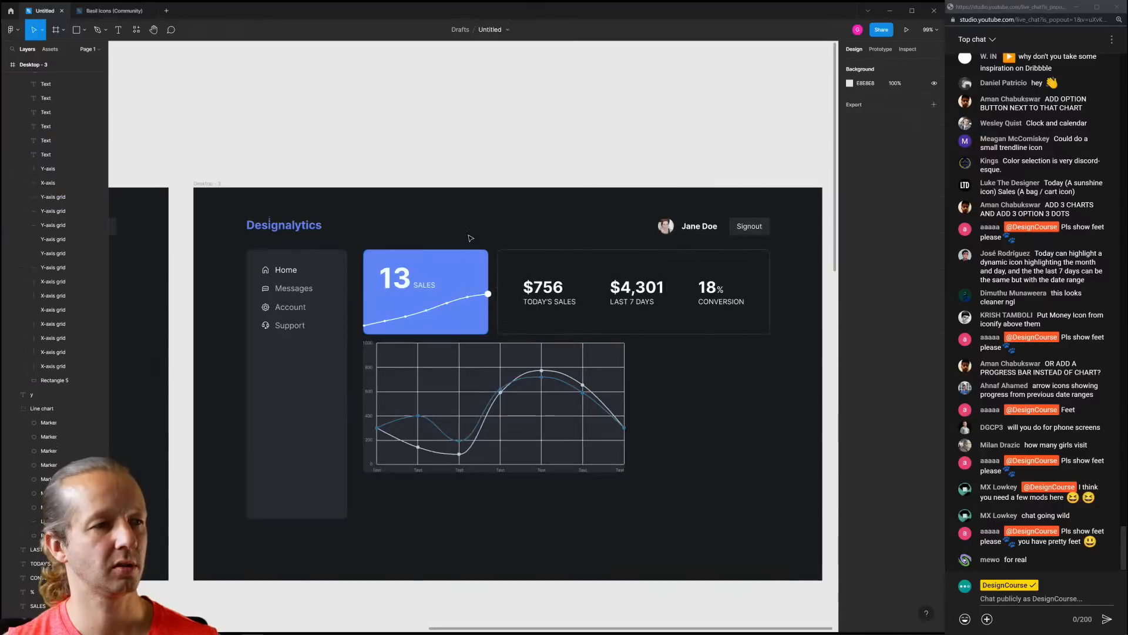
Regenerate the chart two more times, keeping the final smooth version
{"action": "key", "text": "ctrl+z"}
{"action": "right_click", "coordinate": [590, 130]}
{"action": "mouse_move", "coordinate": [641, 207]}
{"action": "mouse_move", "coordinate": [721, 220]}
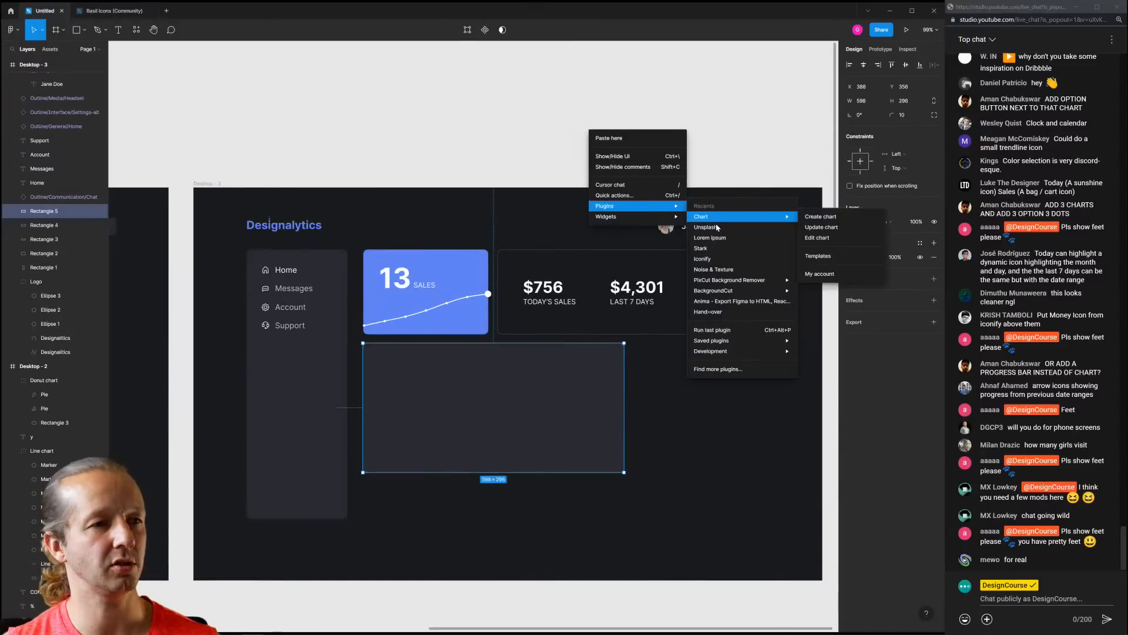
{"action": "left_click", "coordinate": [803, 217]}
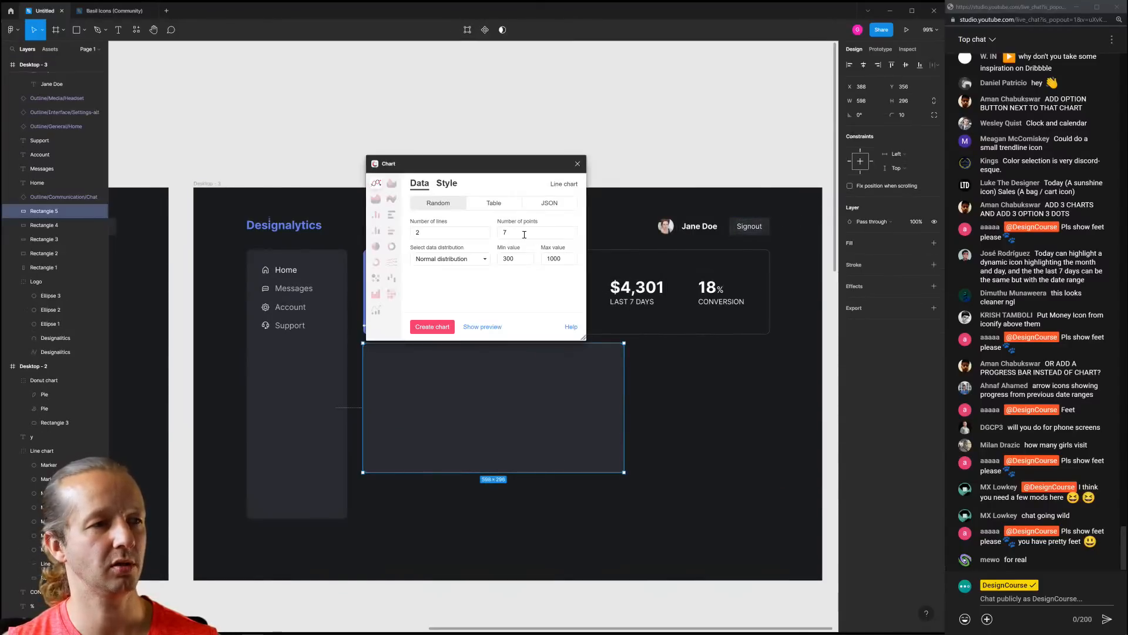
{"action": "left_click", "coordinate": [443, 325]}
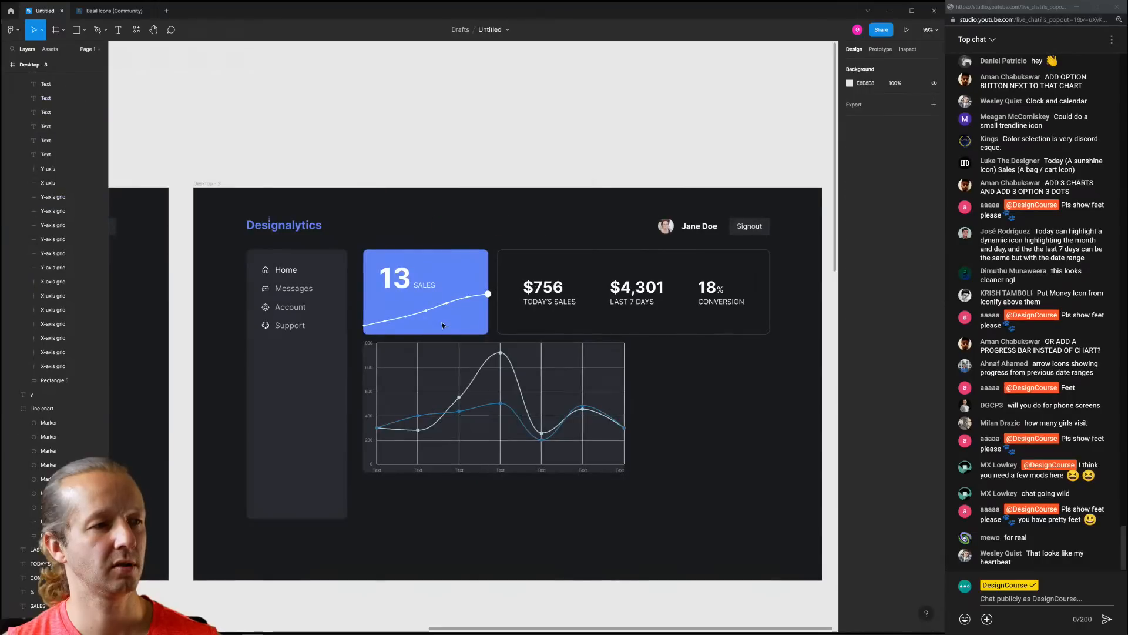
{"action": "key", "text": "ctrl+z"}
{"action": "right_click", "coordinate": [598, 164]}
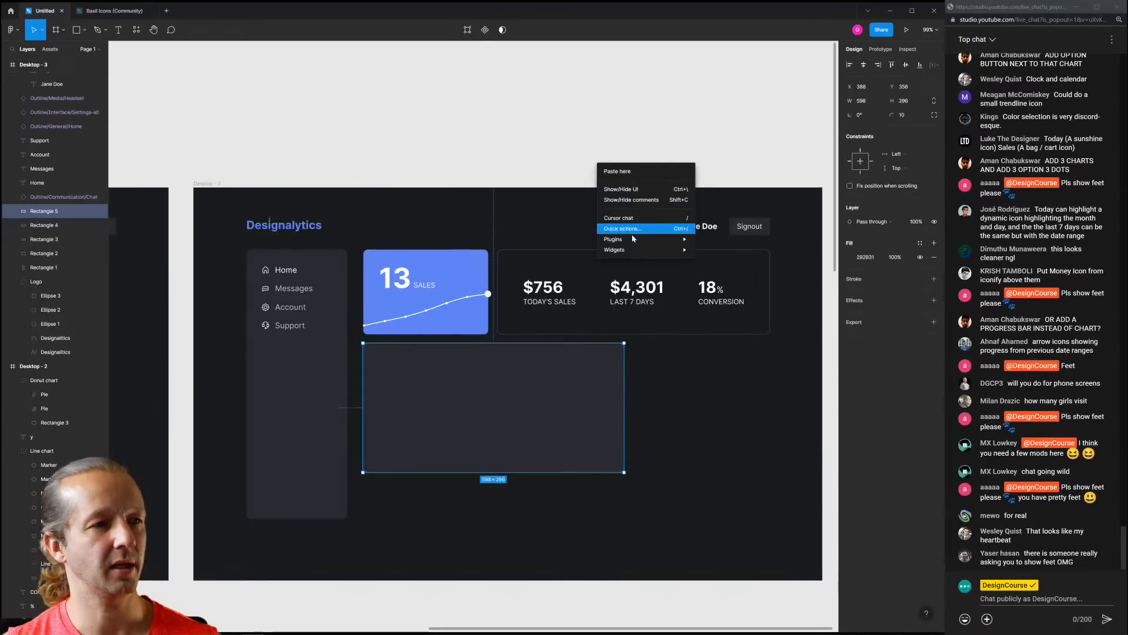
{"action": "mouse_move", "coordinate": [640, 239]}
{"action": "mouse_move", "coordinate": [715, 247]}
{"action": "left_click", "coordinate": [850, 251]}
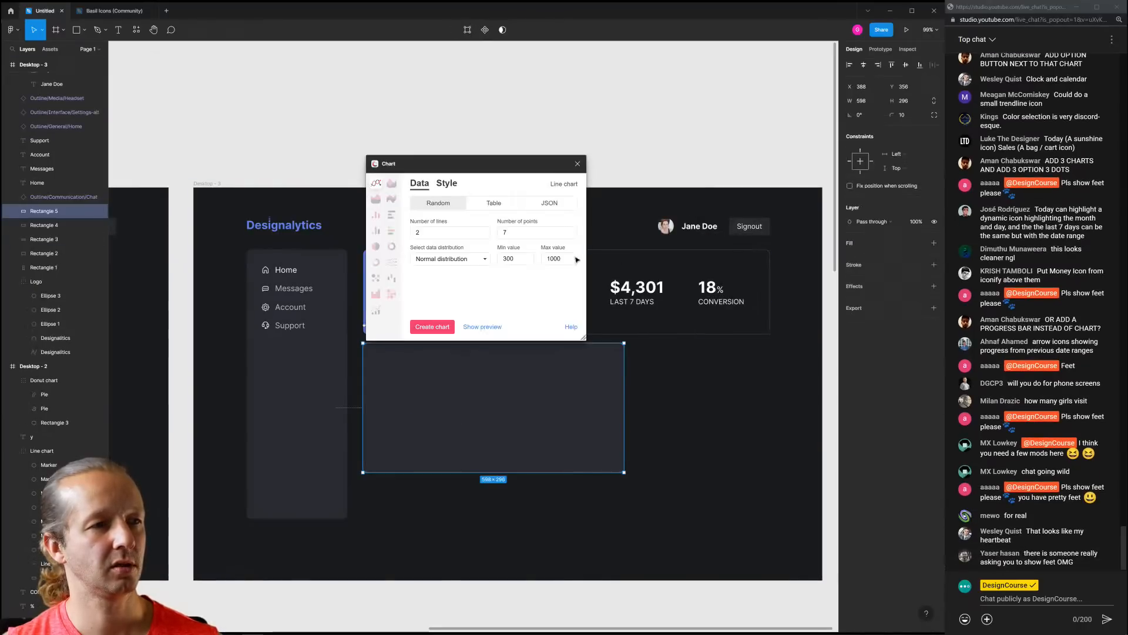
{"action": "left_click", "coordinate": [446, 329]}
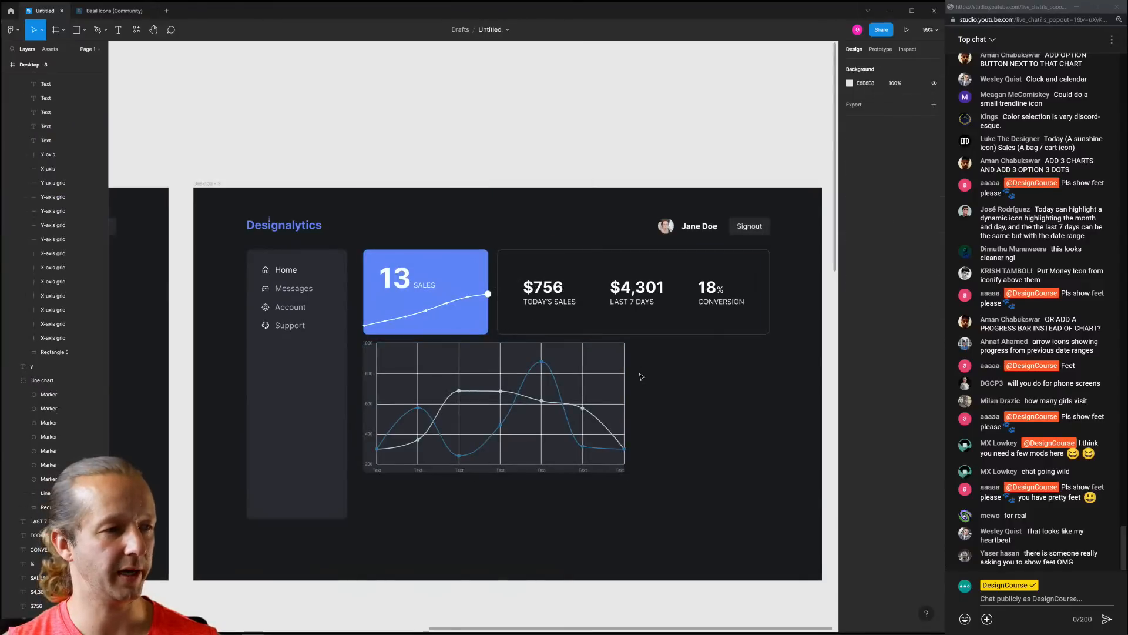
{"action": "scroll", "coordinate": [367, 454], "scroll_direction": "up", "scroll_amount": 3}
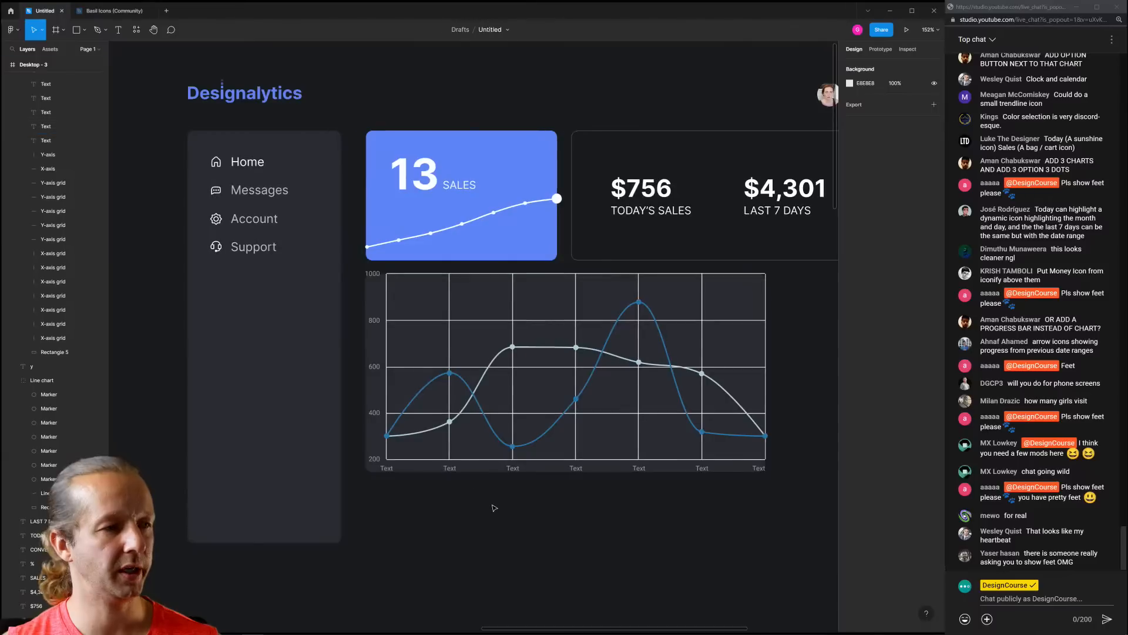
{"action": "left_click", "coordinate": [564, 367]}
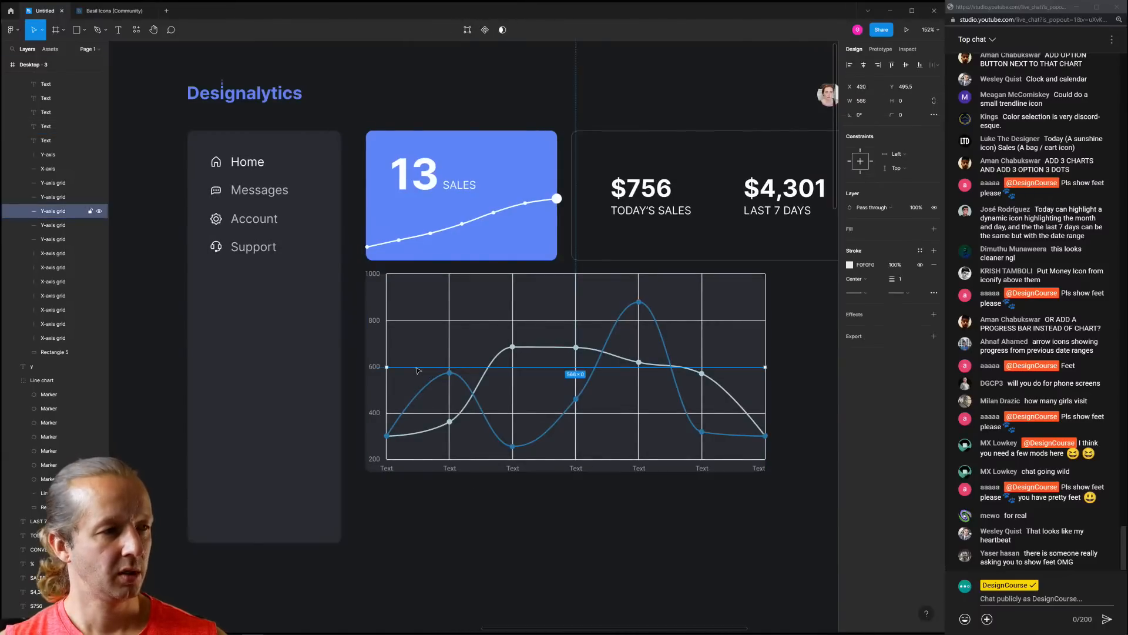
{"action": "left_click", "coordinate": [53, 182]}
{"action": "left_click", "coordinate": [52, 338], "text": "shift"}
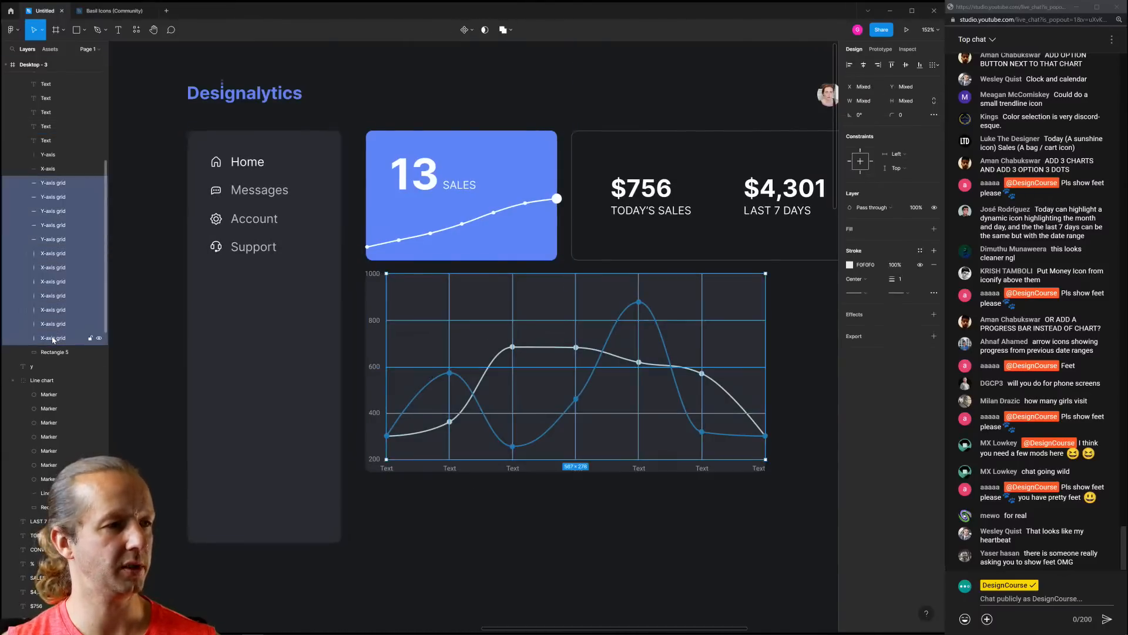
{"action": "key", "text": "Delete"}
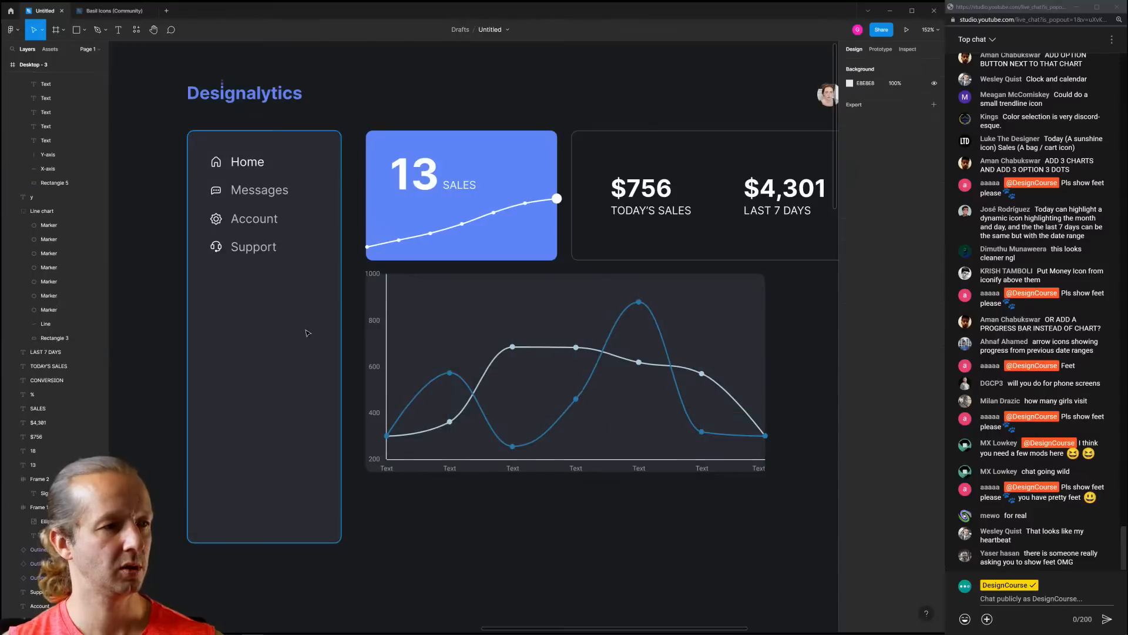
{"action": "left_click", "coordinate": [386, 353]}
{"action": "left_click", "coordinate": [471, 462], "text": "shift"}
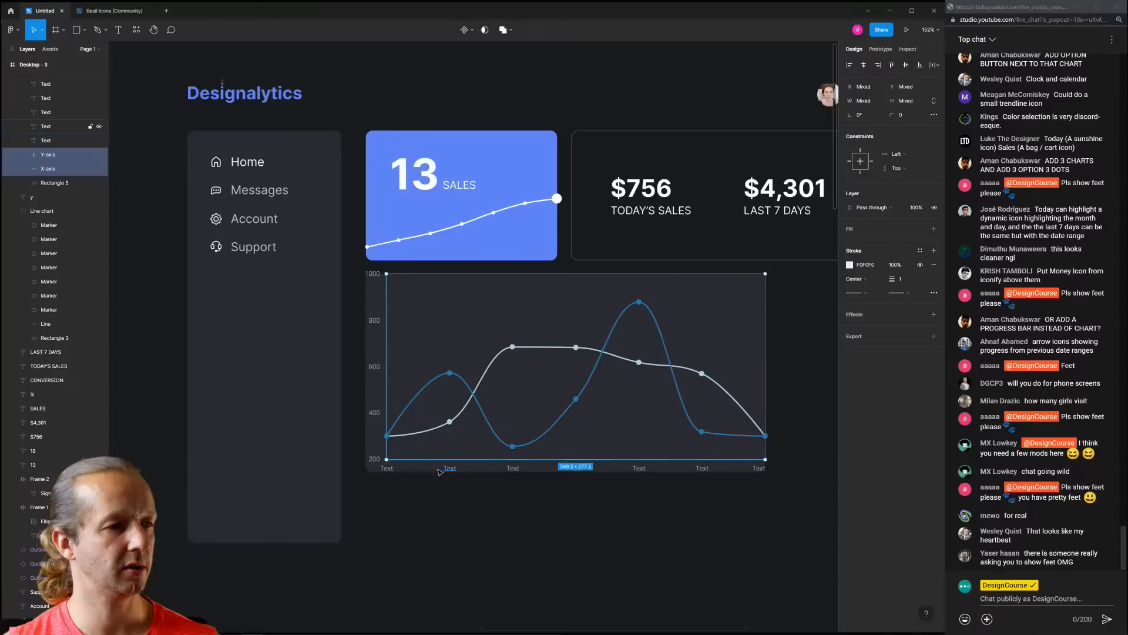
{"action": "key", "text": "Delete"}
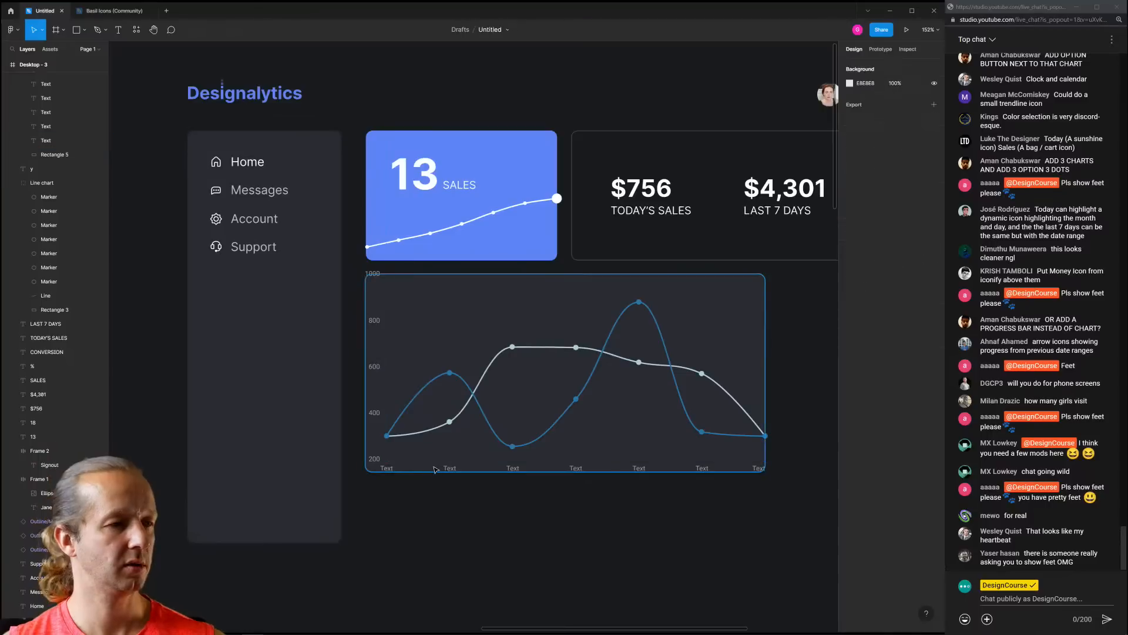
Rename the first x-axis labels to dates 3/1, 3/2 and 3/3
{"action": "left_click", "coordinate": [390, 470]}
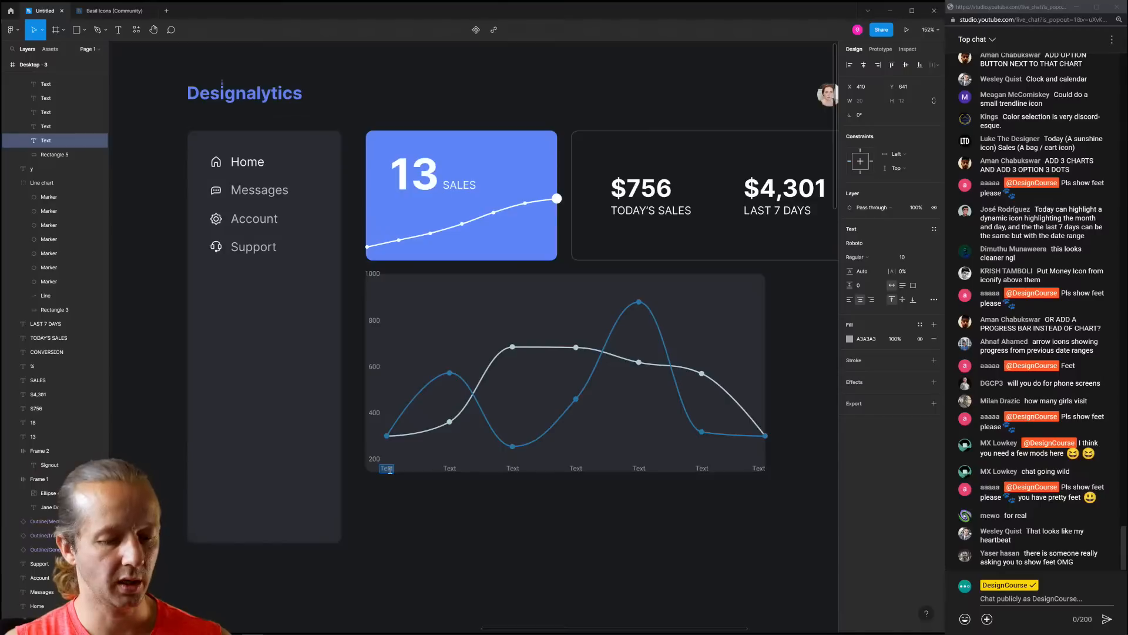
{"action": "type", "text": "3/1"}
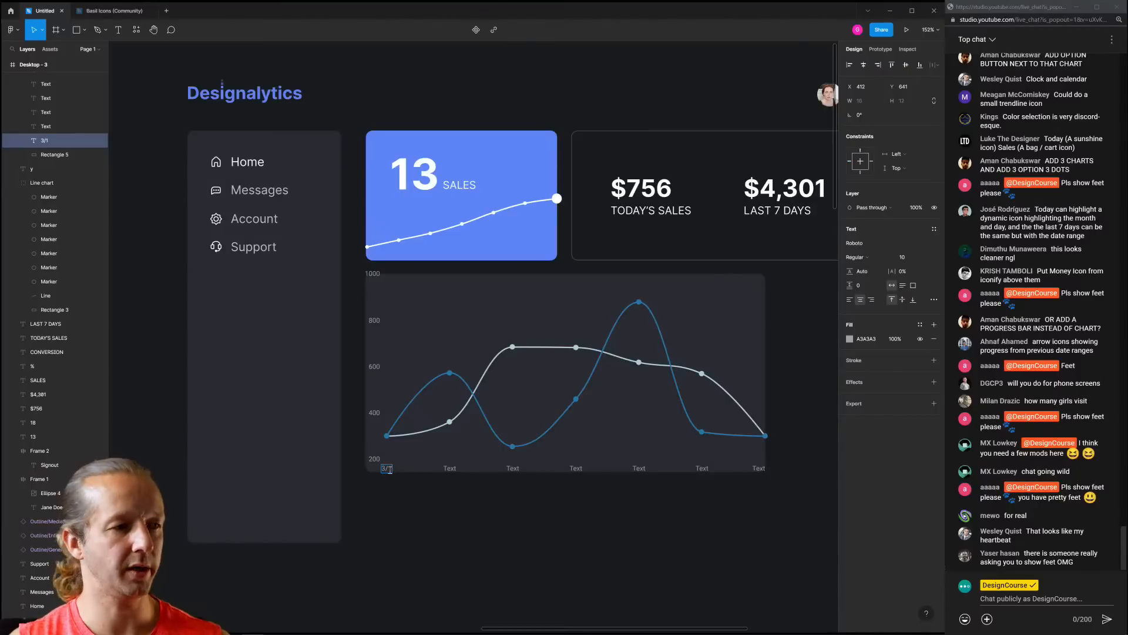
{"action": "key", "text": "Escape"}
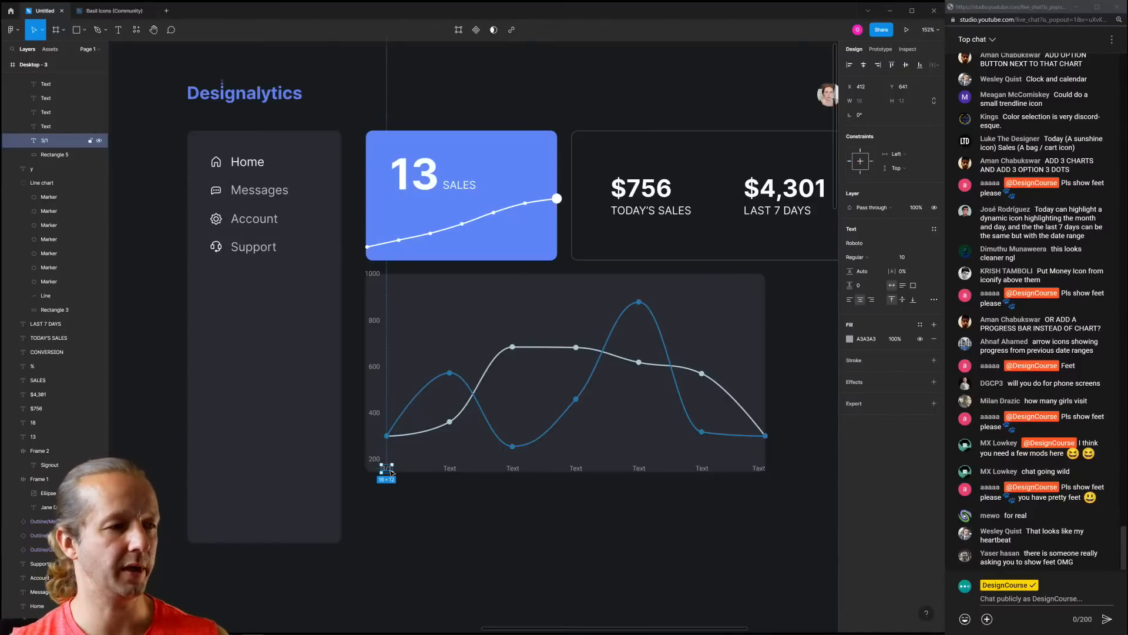
{"action": "double_click", "coordinate": [451, 469]}
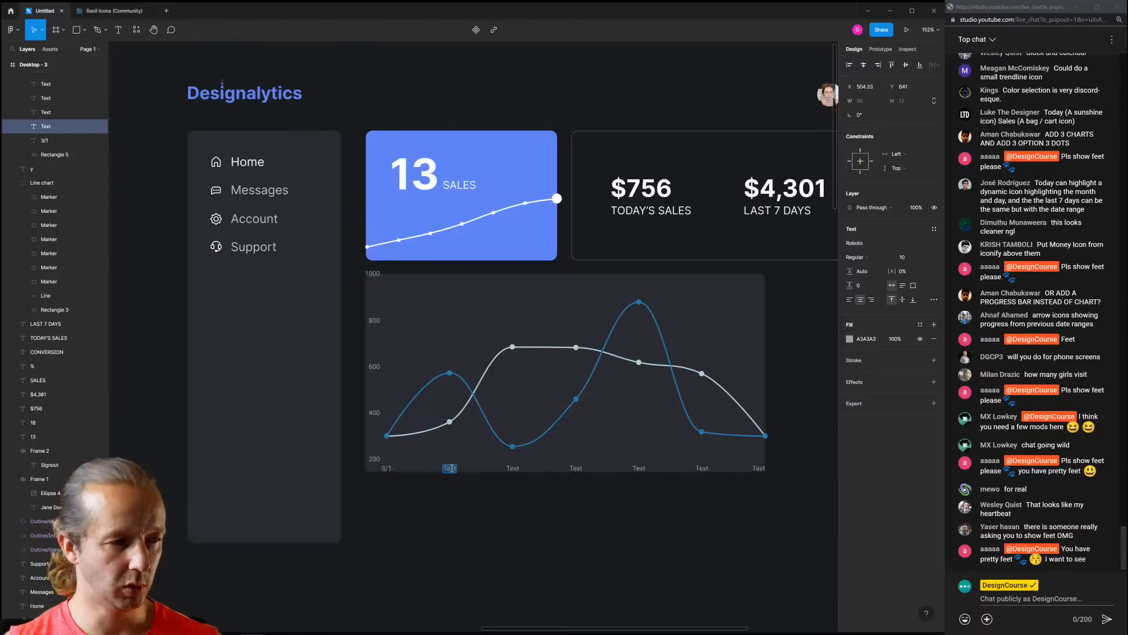
{"action": "type", "text": "3/2"}
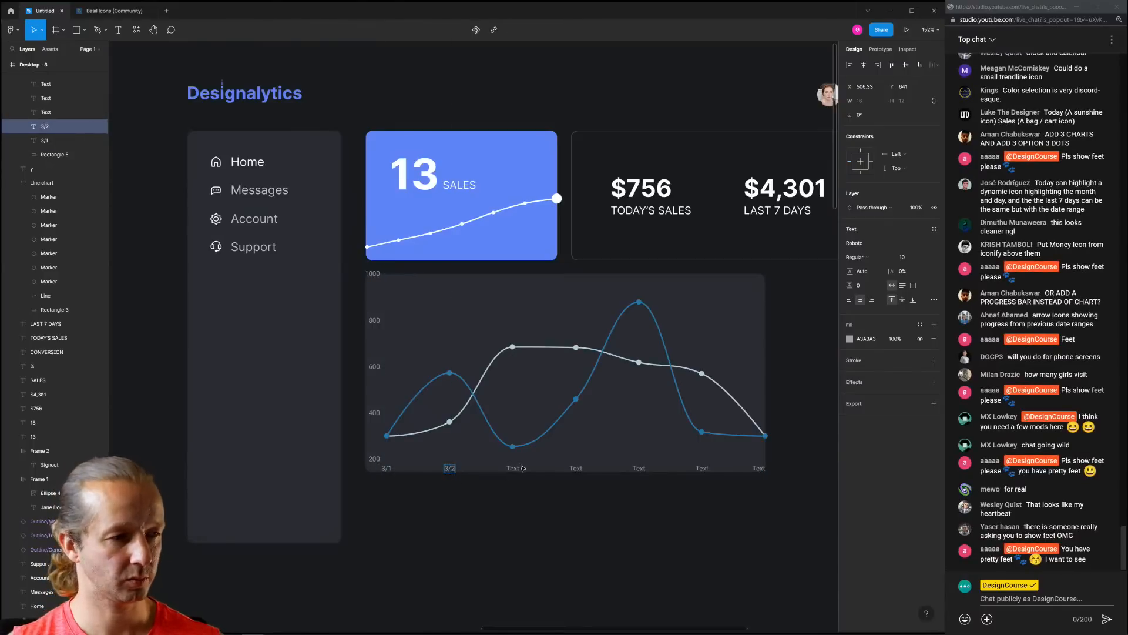
{"action": "double_click", "coordinate": [512, 468]}
{"action": "type", "text": "3/3"}
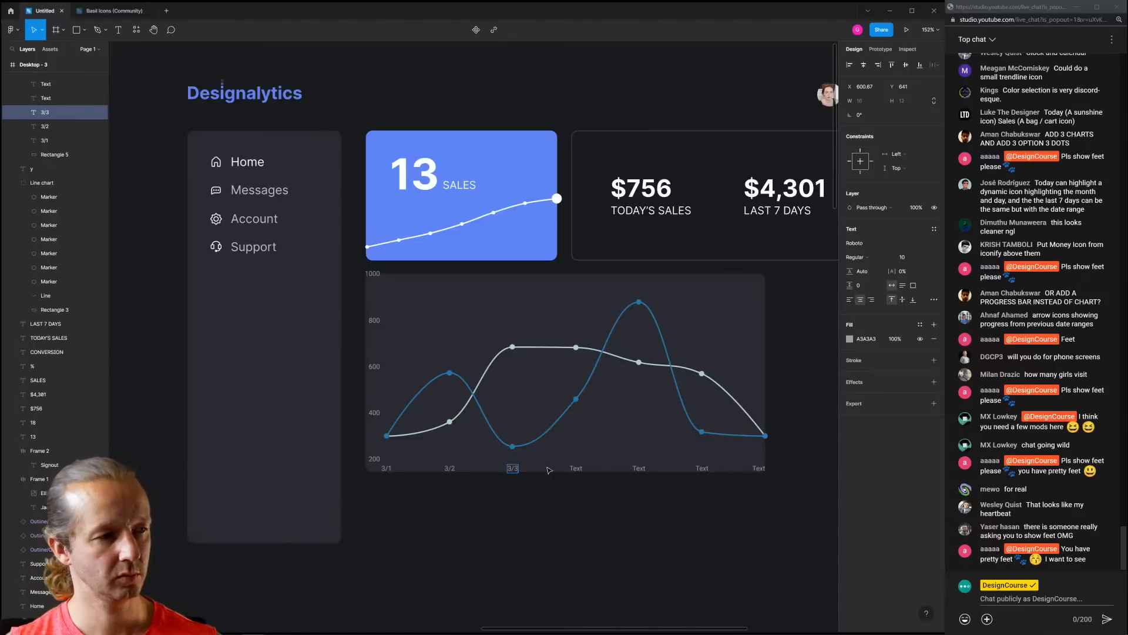
{"action": "key", "text": "Escape"}
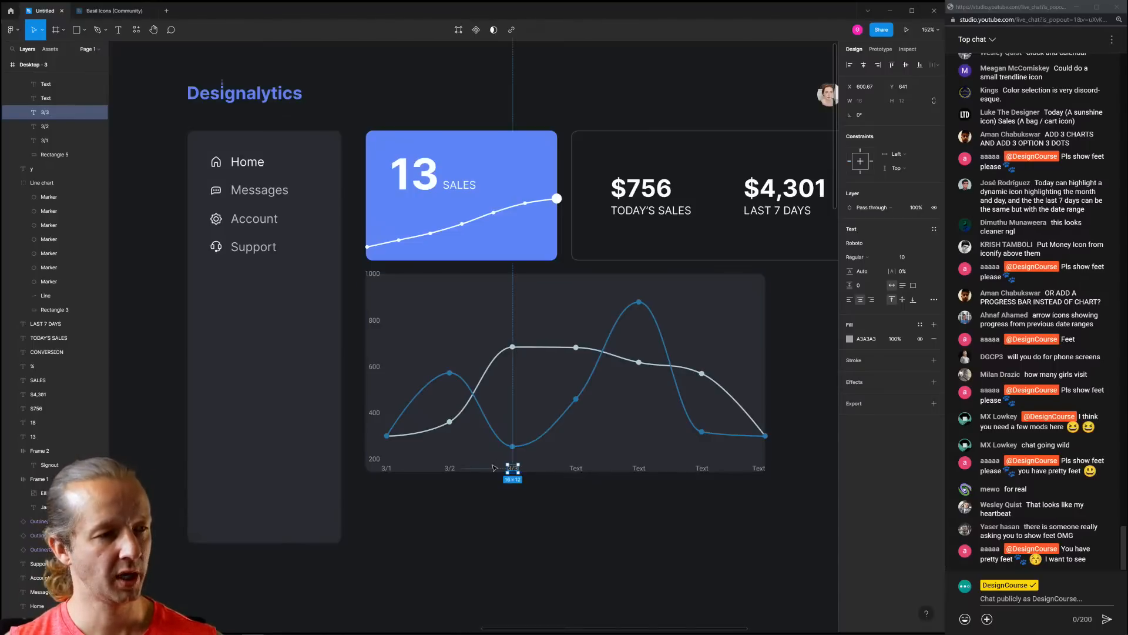
Delete all the x-axis labels, restoring the chart group after an accidental deletion
{"action": "left_click", "coordinate": [450, 468]}
{"action": "key", "text": "Delete"}
{"action": "left_click", "coordinate": [387, 469]}
{"action": "key", "text": "Delete"}
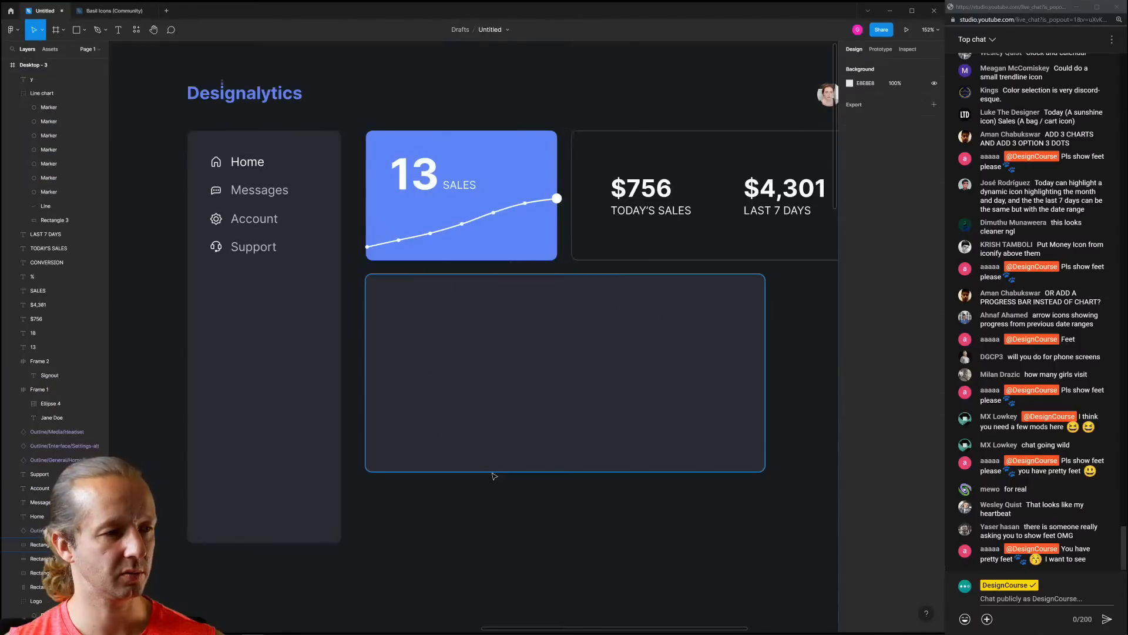
{"action": "key", "text": "ctrl+z"}
{"action": "key", "text": "ctrl+z"}
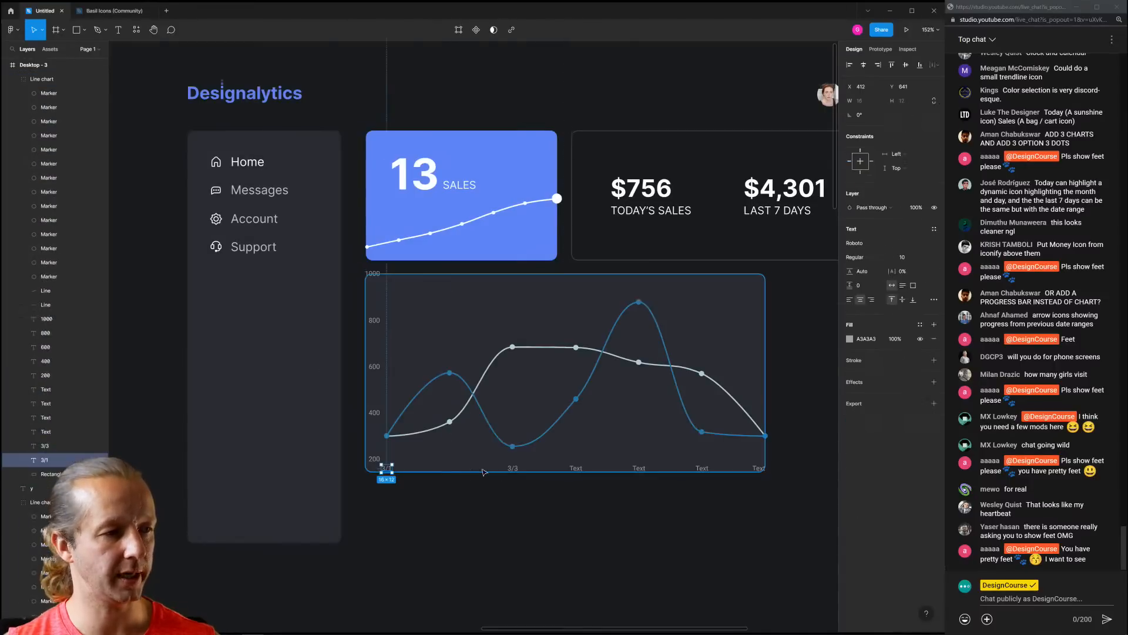
{"action": "left_click", "coordinate": [513, 468], "text": "shift"}
{"action": "left_click", "coordinate": [576, 468], "text": "shift"}
{"action": "left_click", "coordinate": [638, 468], "text": "shift"}
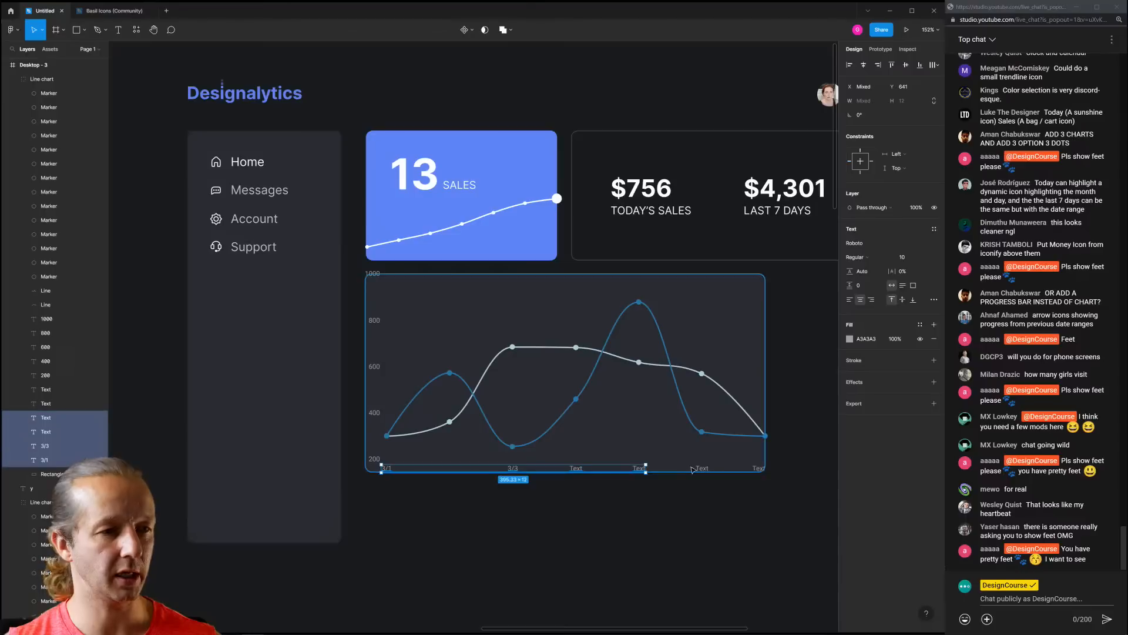
{"action": "left_click", "coordinate": [702, 468], "text": "shift"}
{"action": "left_click", "coordinate": [754, 468], "text": "shift"}
{"action": "key", "text": "Delete"}
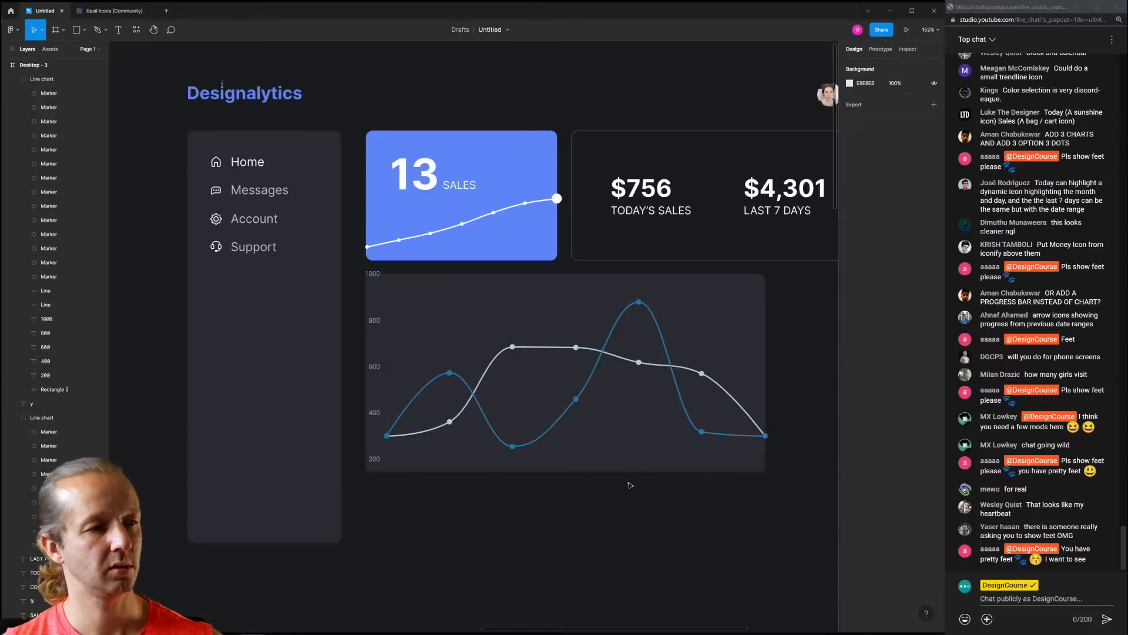
Select the chart elements and nudge the line chart a few pixels down in the card
{"action": "left_click", "coordinate": [516, 465]}
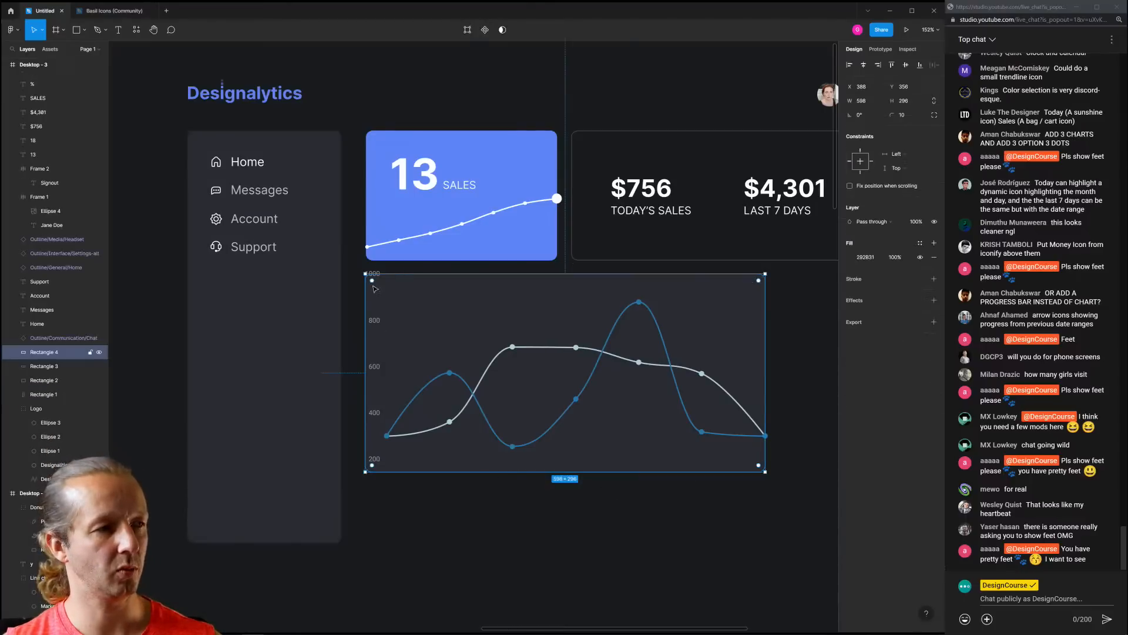
{"action": "left_click", "coordinate": [463, 512]}
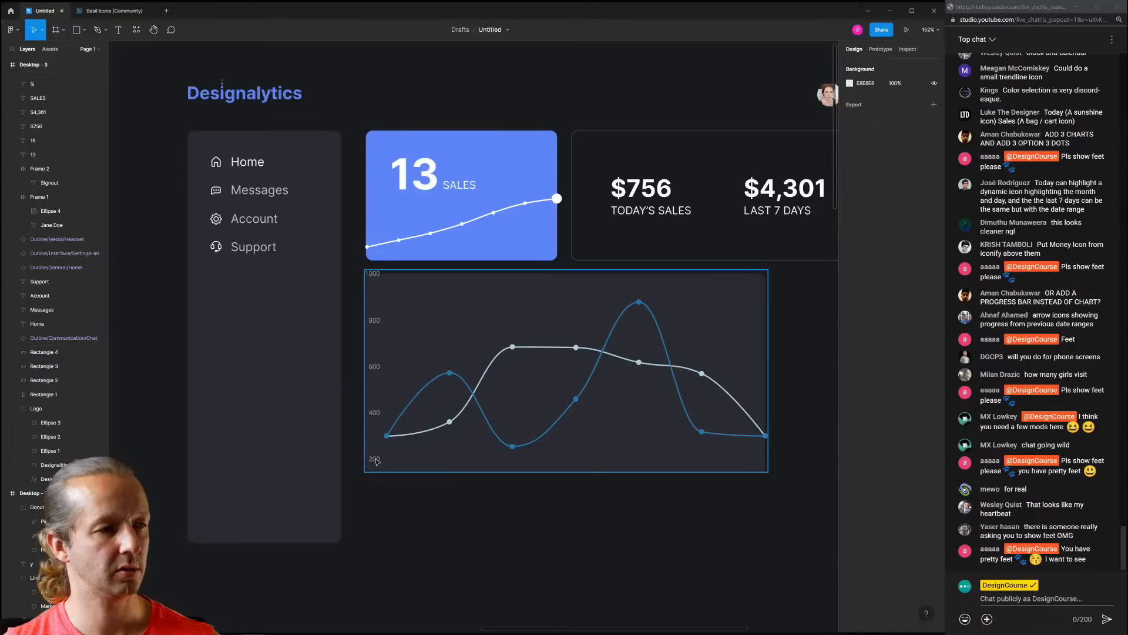
{"action": "left_click", "coordinate": [445, 466]}
{"action": "left_click_drag", "start_coordinate": [786, 506], "coordinate": [372, 276]}
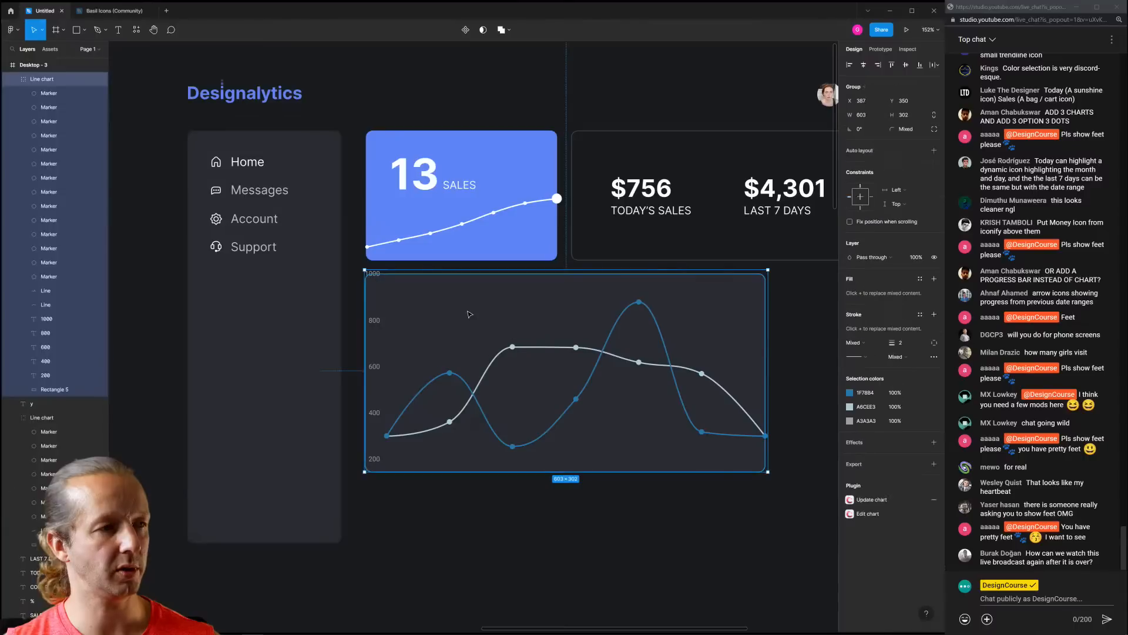
{"action": "left_click_drag", "start_coordinate": [379, 329], "coordinate": [385, 350]}
Stretch Rectangle 4's bottom edge down so the dark card becomes 598 × 341
{"action": "left_click", "coordinate": [741, 355]}
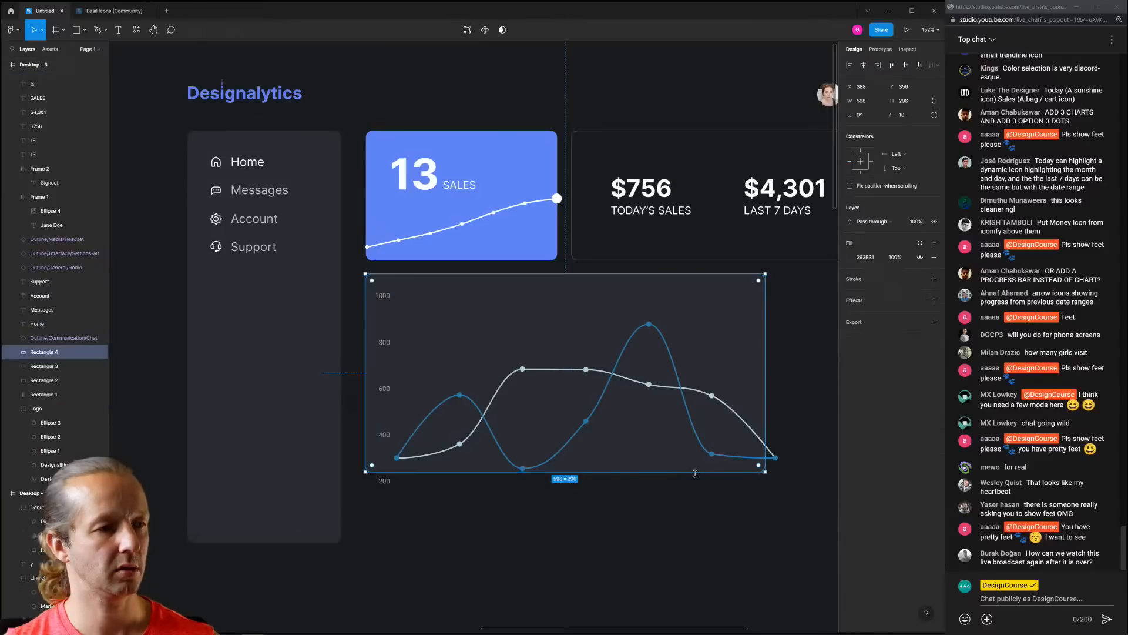
{"action": "left_click_drag", "start_coordinate": [695, 473], "coordinate": [547, 478]}
{"action": "left_click", "coordinate": [733, 519]}
{"action": "scroll", "coordinate": [697, 513], "scroll_direction": "down", "scroll_amount": 2}
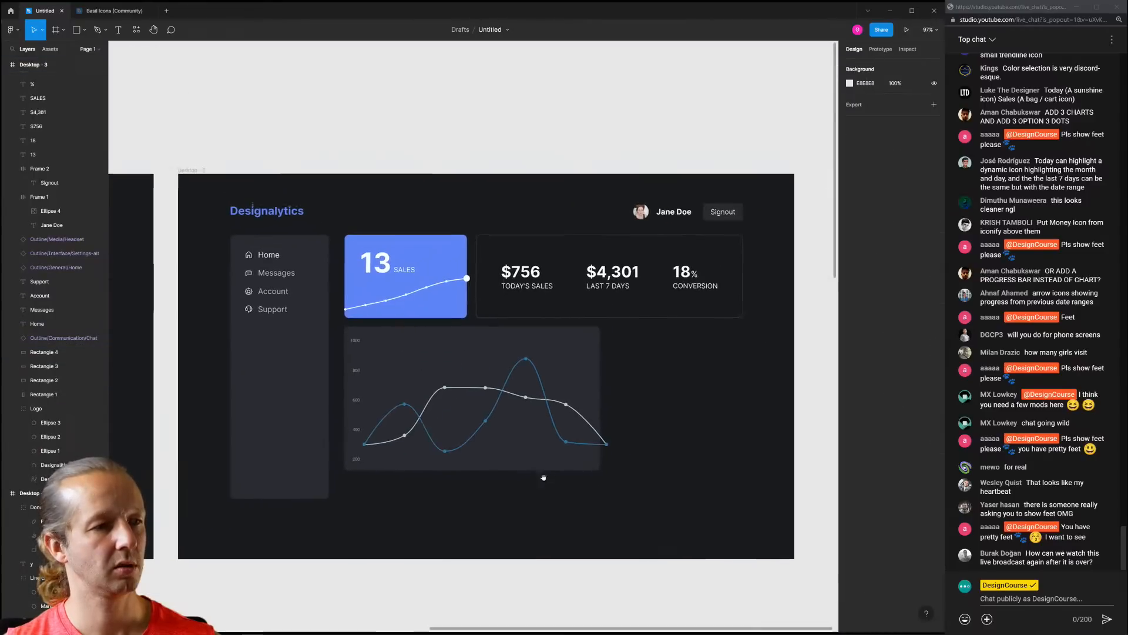
{"action": "scroll", "coordinate": [464, 419], "scroll_direction": "up", "scroll_amount": 3}
{"action": "scroll", "coordinate": [520, 394], "scroll_direction": "down", "scroll_amount": 2}
{"action": "scroll", "coordinate": [526, 395], "scroll_direction": "right", "scroll_amount": 2}
{"action": "scroll", "coordinate": [526, 395], "scroll_direction": "down", "scroll_amount": 1}
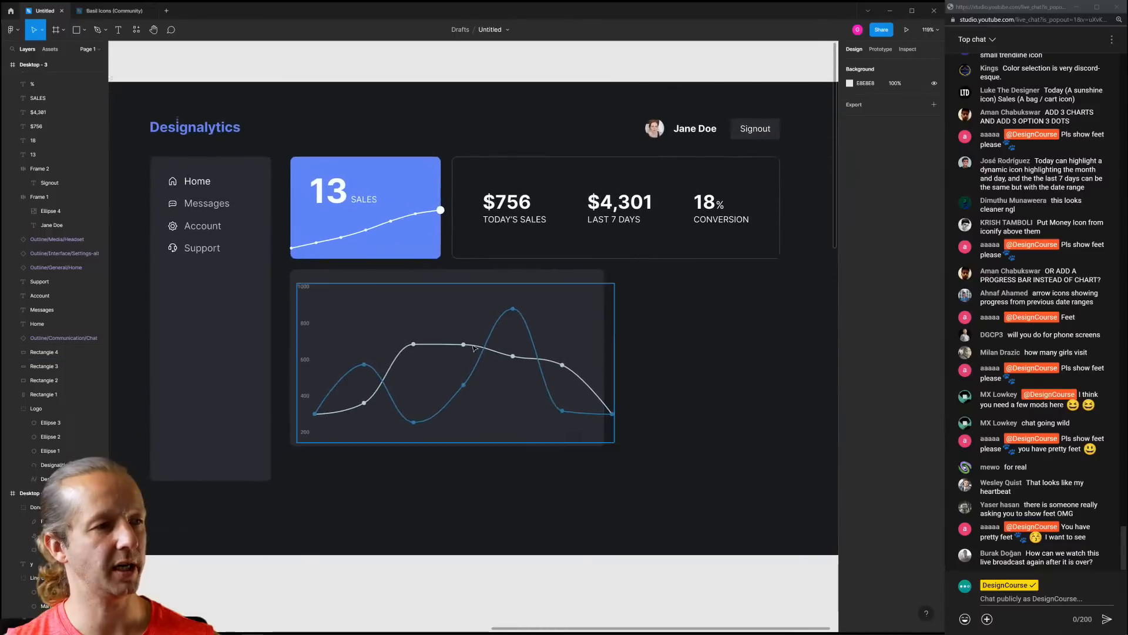
Reselect the whole Line chart group
{"action": "left_click", "coordinate": [492, 338]}
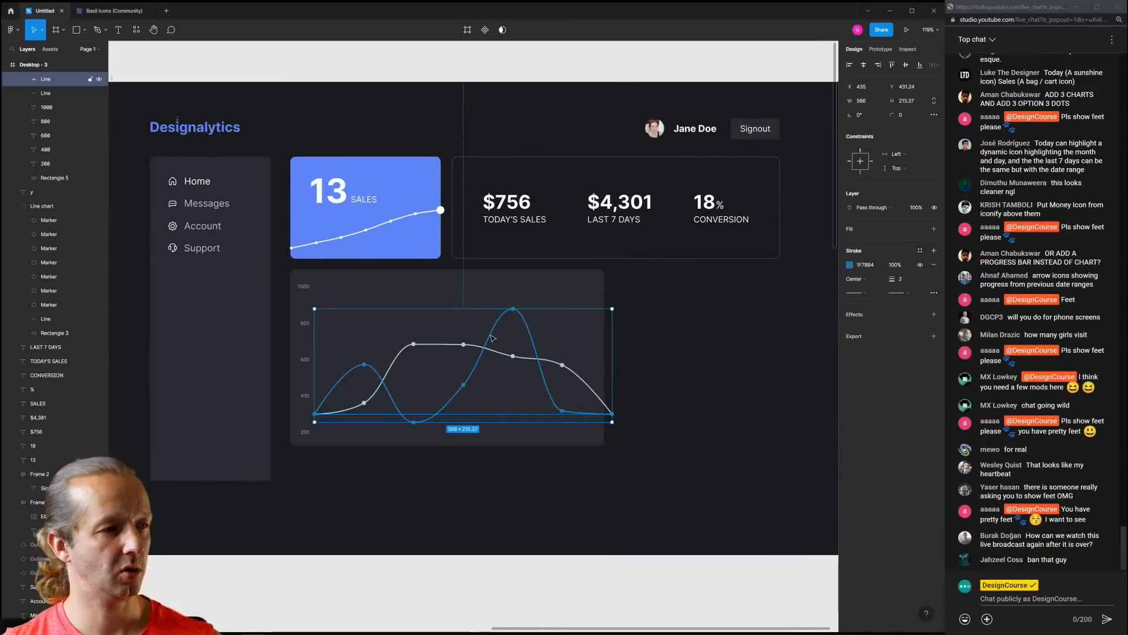
{"action": "scroll", "coordinate": [57, 195], "scroll_direction": "up", "scroll_amount": 3}
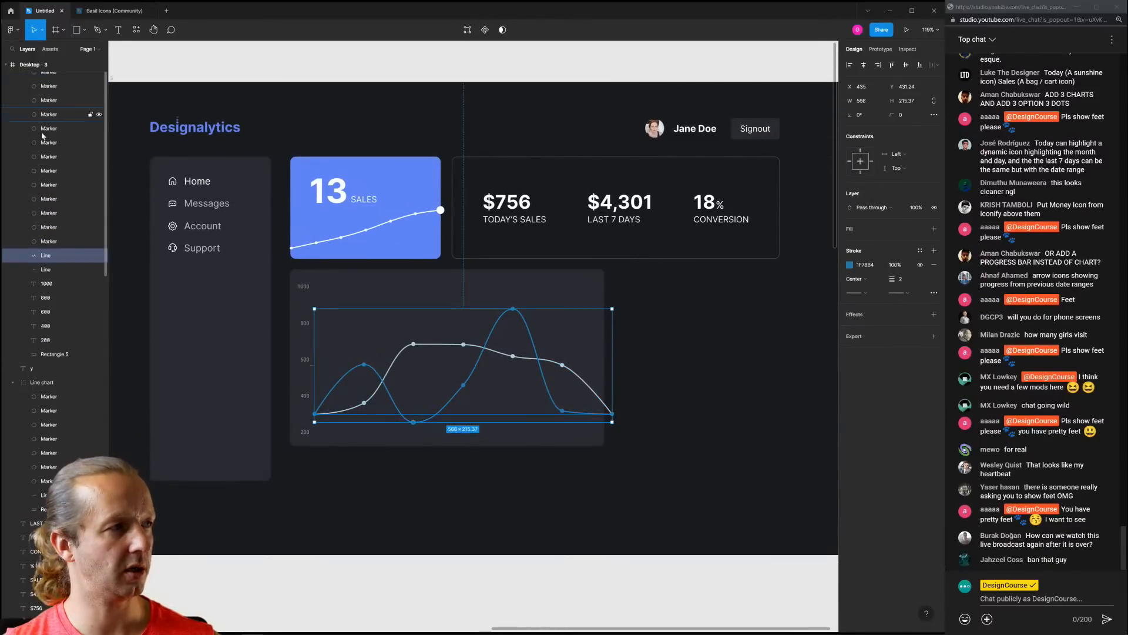
{"action": "left_click", "coordinate": [58, 188]}
{"action": "left_click", "coordinate": [629, 327]}
{"action": "left_click", "coordinate": [528, 328]}
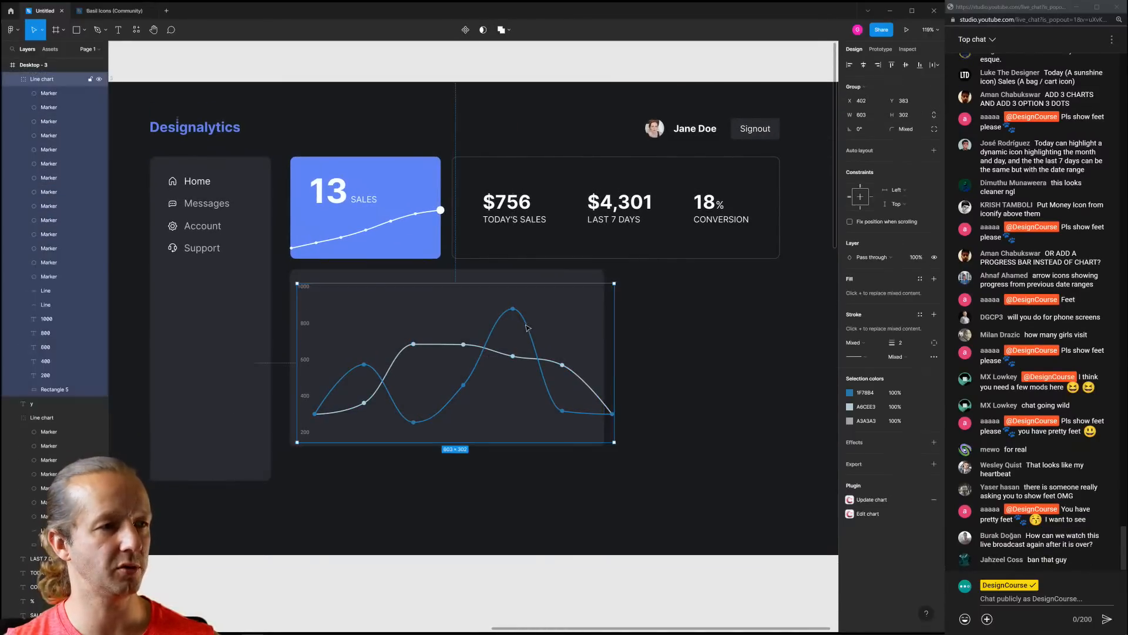
Eyedrop the Sales card blue (#5E85F8) onto the 1F78B4 chart line
{"action": "left_click", "coordinate": [850, 392]}
{"action": "left_click", "coordinate": [746, 525]}
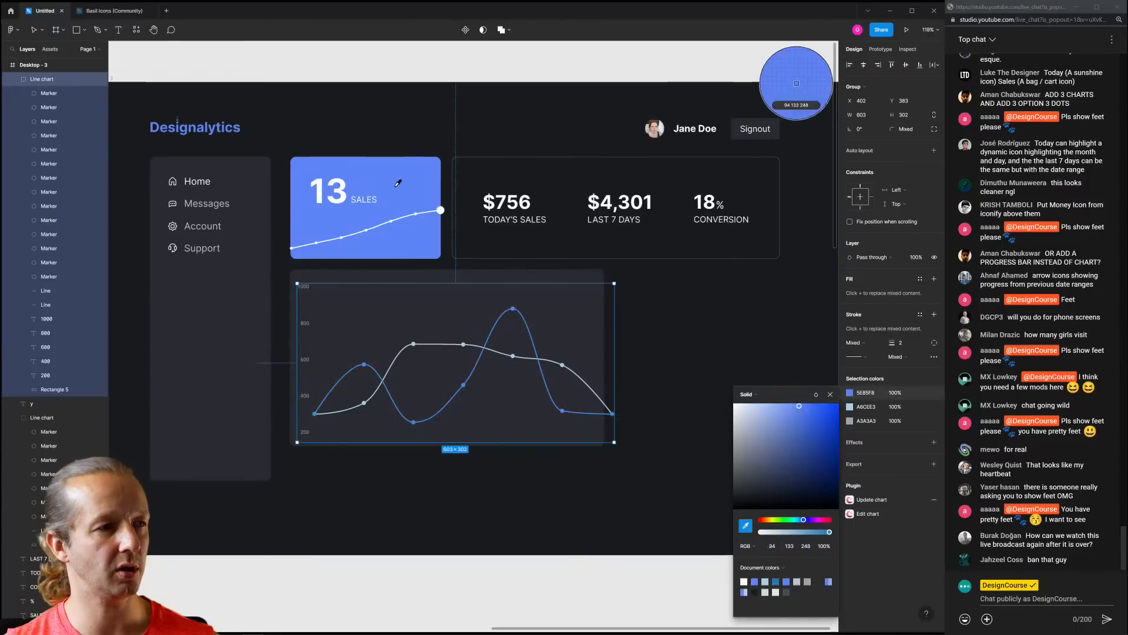
{"action": "left_click", "coordinate": [364, 229]}
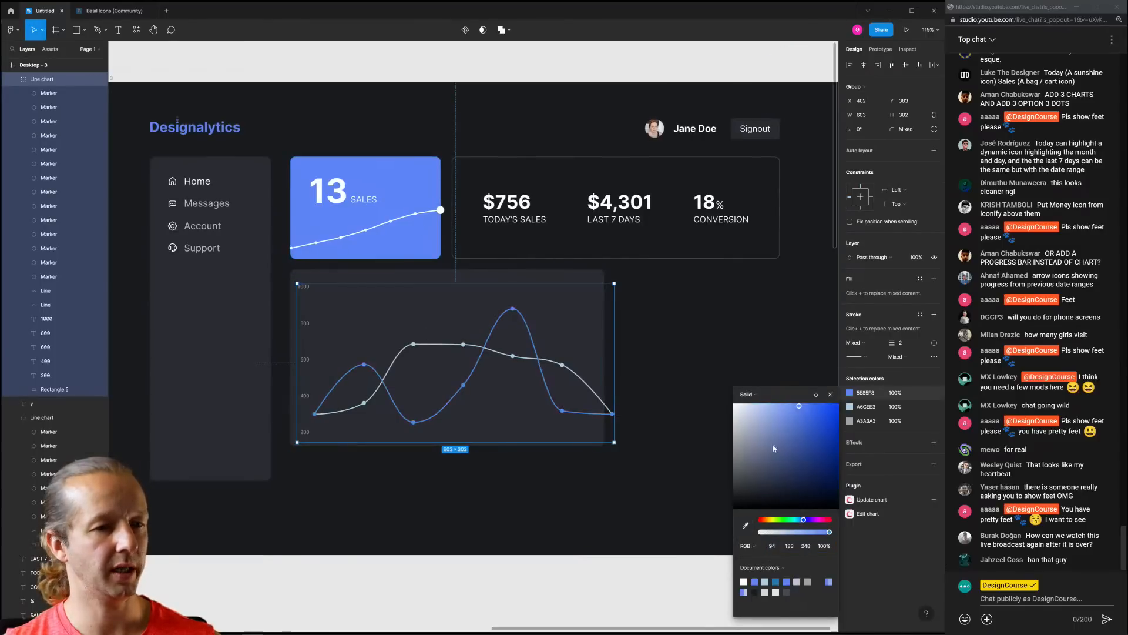
Recolour the A6CEE3 chart line to a bright cyan in the colour picker
{"action": "left_click", "coordinate": [849, 409]}
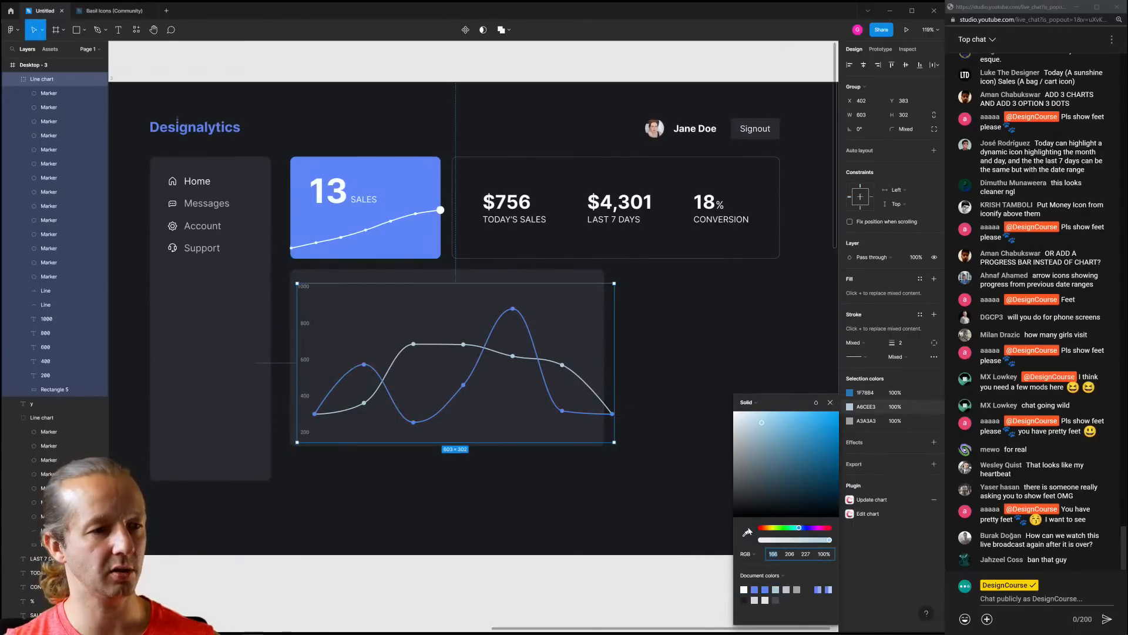
{"action": "left_click_drag", "start_coordinate": [810, 531], "coordinate": [813, 528]}
{"action": "left_click_drag", "start_coordinate": [811, 440], "coordinate": [828, 414]}
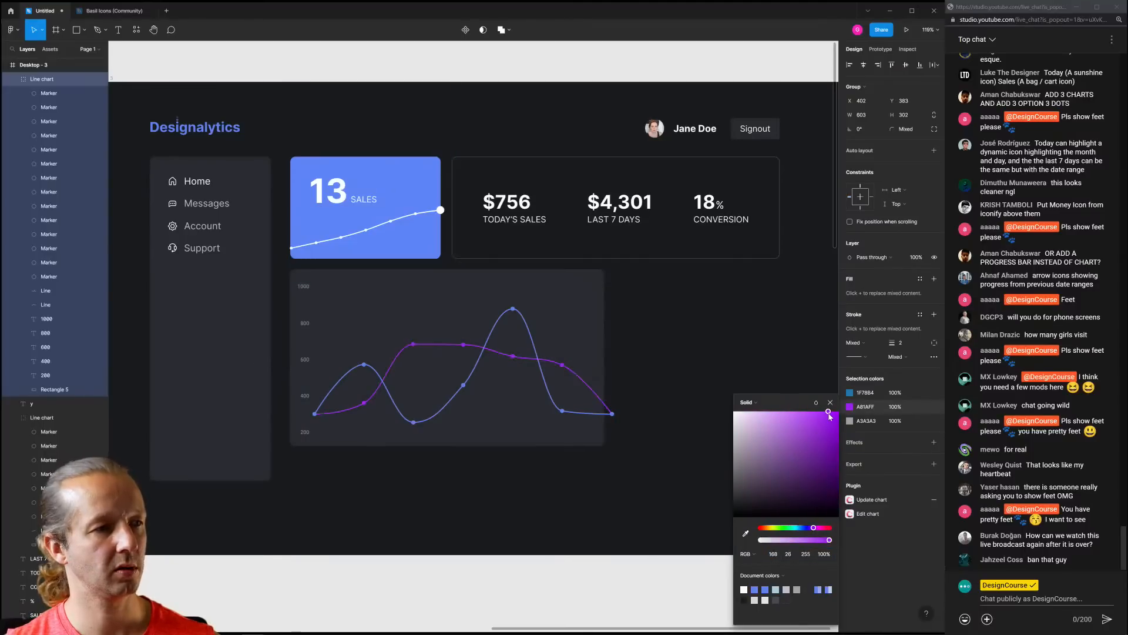
{"action": "left_click_drag", "start_coordinate": [780, 443], "coordinate": [734, 409]}
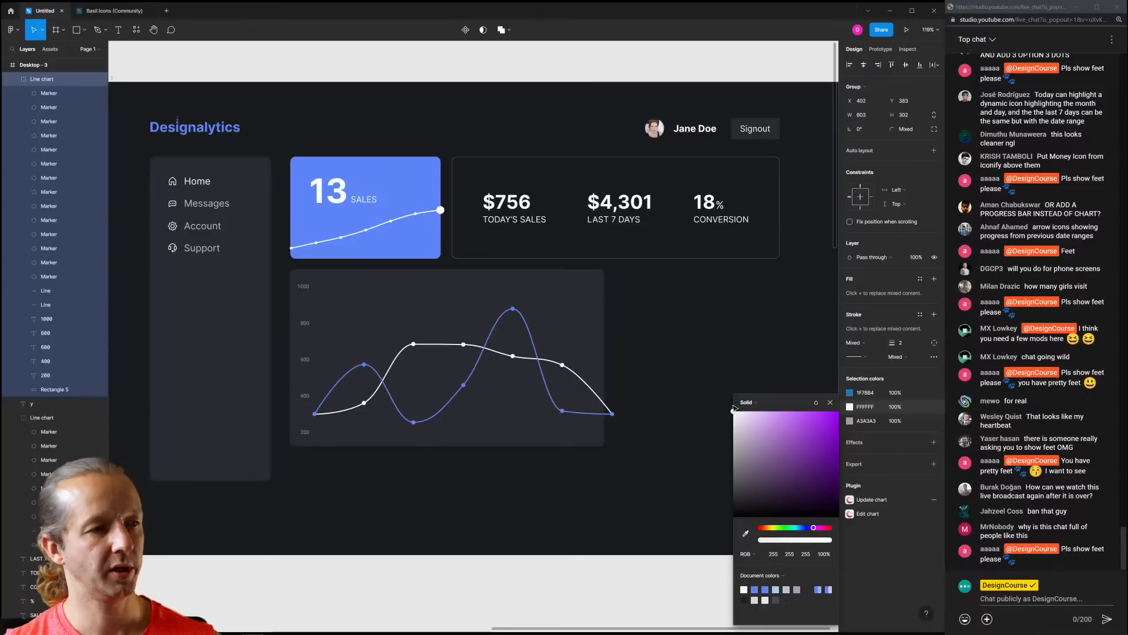
{"action": "left_click_drag", "start_coordinate": [797, 530], "coordinate": [799, 528]}
{"action": "left_click_drag", "start_coordinate": [795, 420], "coordinate": [839, 410]}
{"action": "left_click_drag", "start_coordinate": [800, 528], "coordinate": [796, 528]}
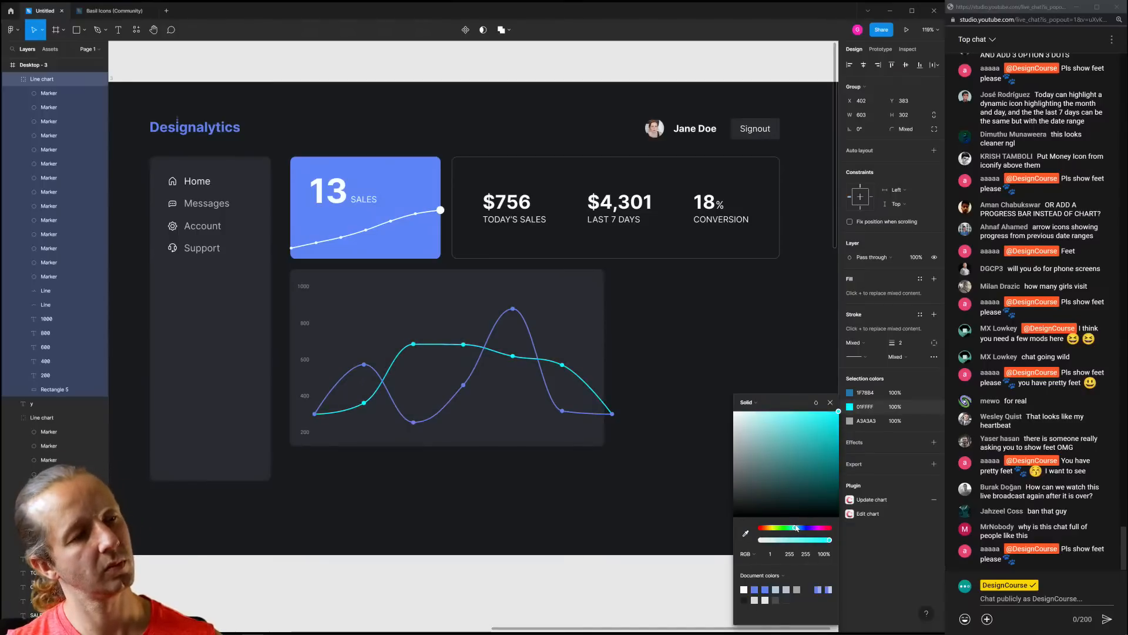
Narrow the Line chart group from its right edge to about 567 wide
{"action": "left_click", "coordinate": [697, 370]}
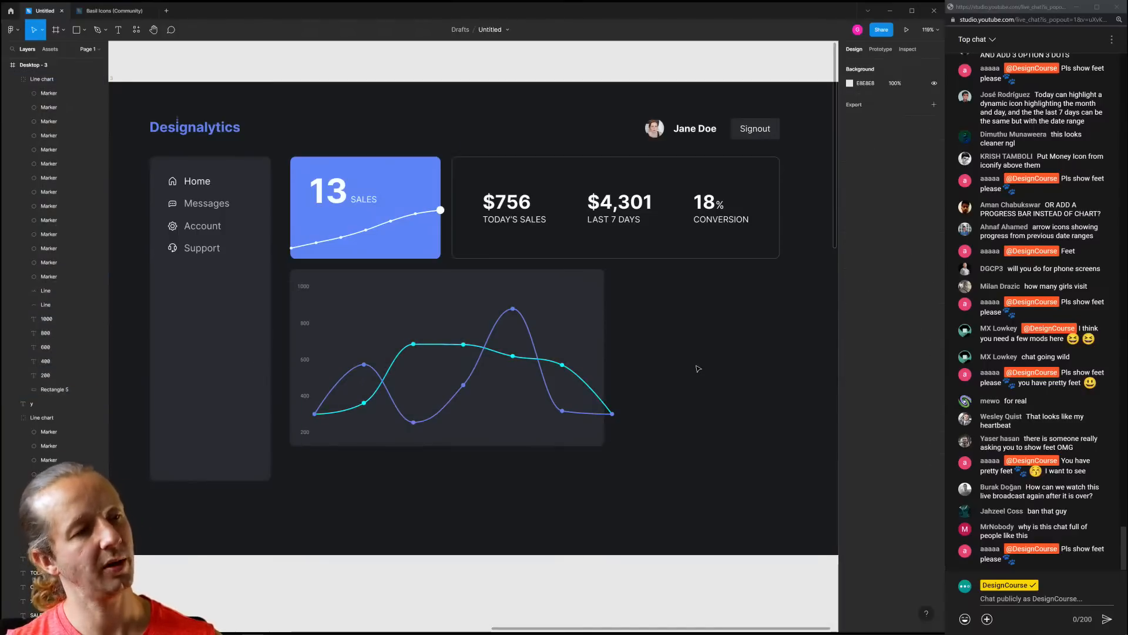
{"action": "left_click", "coordinate": [612, 416]}
{"action": "left_click_drag", "start_coordinate": [612, 415], "coordinate": [596, 419]}
{"action": "left_click", "coordinate": [678, 376]}
{"action": "scroll", "coordinate": [678, 376], "scroll_direction": "down", "scroll_amount": 5}
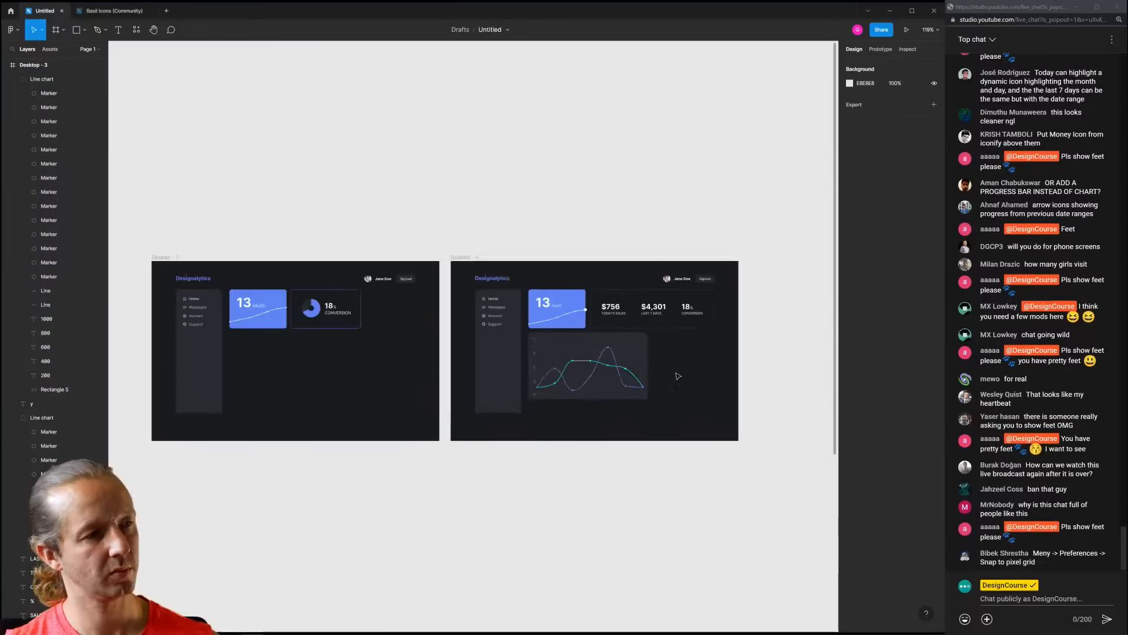
{"action": "scroll", "coordinate": [647, 385], "scroll_direction": "up", "scroll_amount": 5}
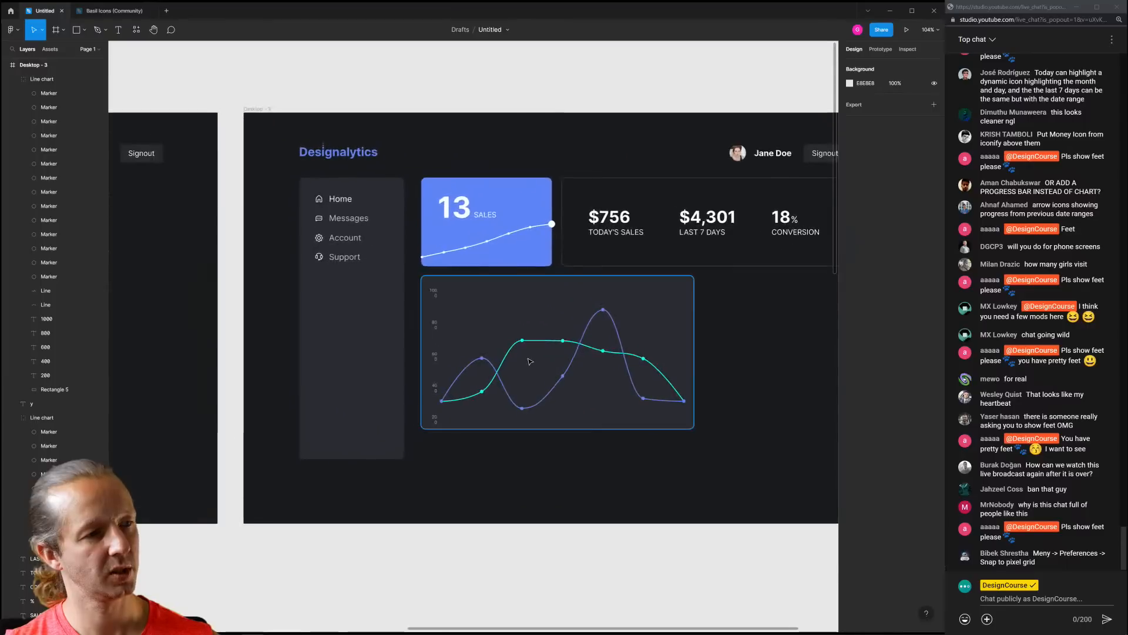
{"action": "scroll", "coordinate": [530, 360], "scroll_direction": "up", "scroll_amount": 5}
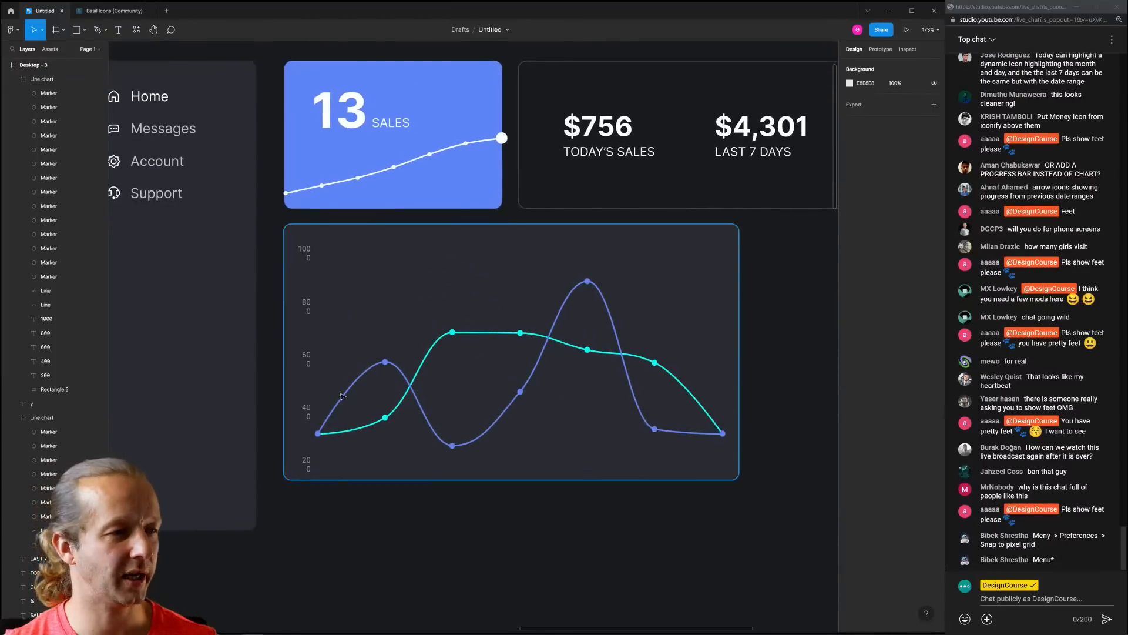
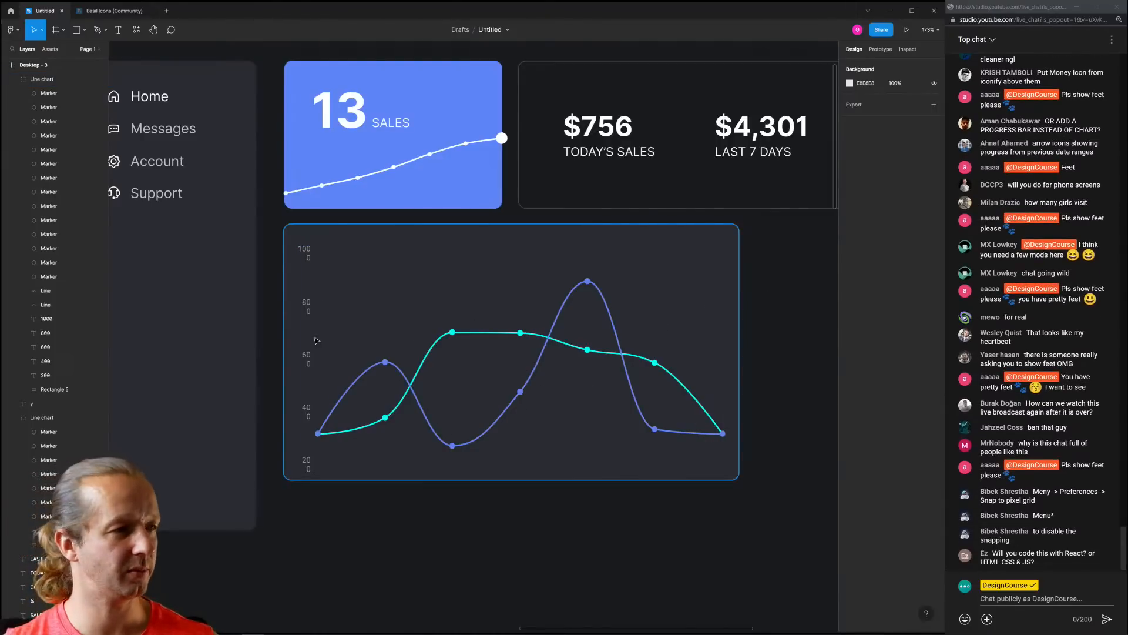
Widen the Line chart group to 603 × 302, undoing the accidental narrowing resizes
{"action": "left_click", "coordinate": [307, 258]}
{"action": "key", "text": "Escape"}
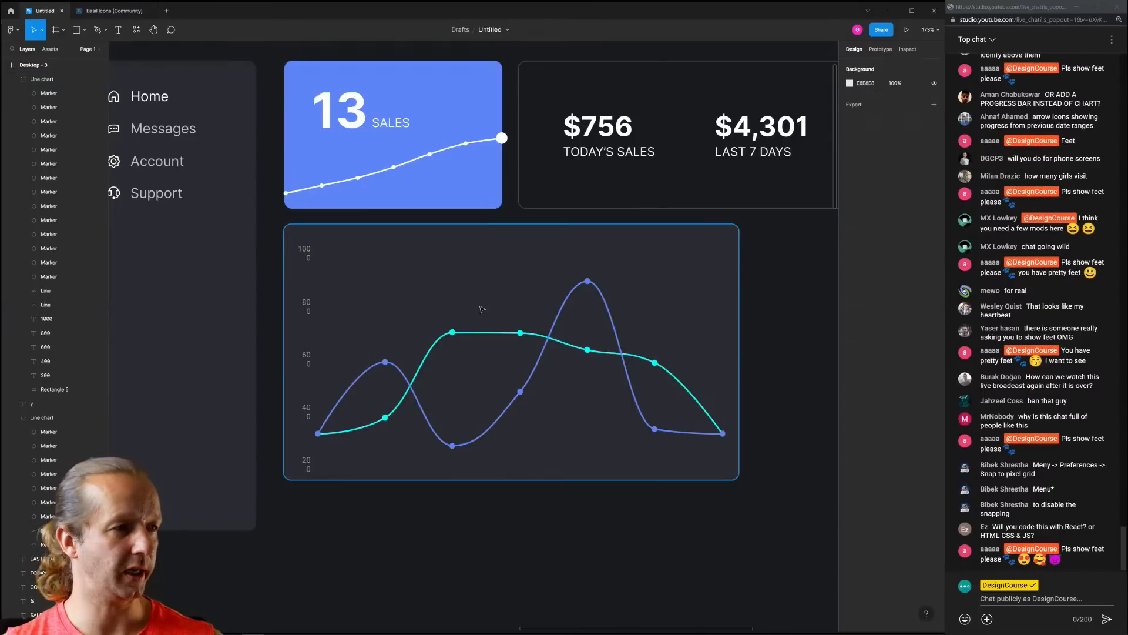
{"action": "left_click", "coordinate": [525, 347]}
{"action": "left_click", "coordinate": [569, 341]}
{"action": "left_click_drag", "start_coordinate": [726, 349], "coordinate": [754, 346]}
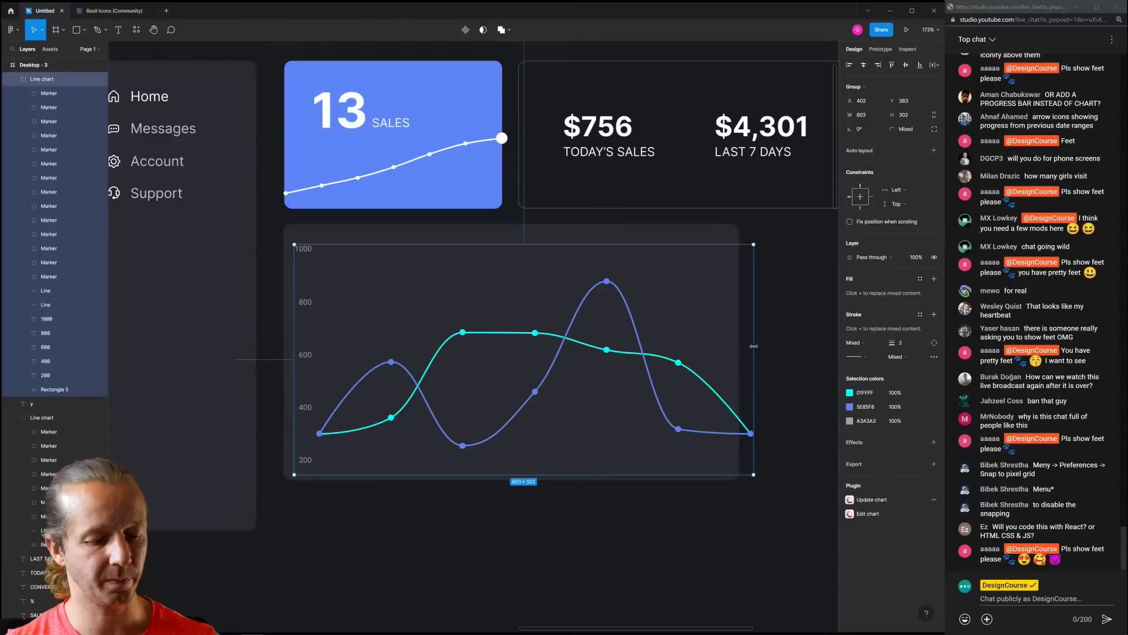
{"action": "left_click_drag", "start_coordinate": [754, 346], "coordinate": [735, 348]}
{"action": "key", "text": "ctrl+z"}
{"action": "key", "text": "ctrl+z"}
{"action": "scroll", "coordinate": [325, 265], "scroll_direction": "up", "scroll_amount": 5}
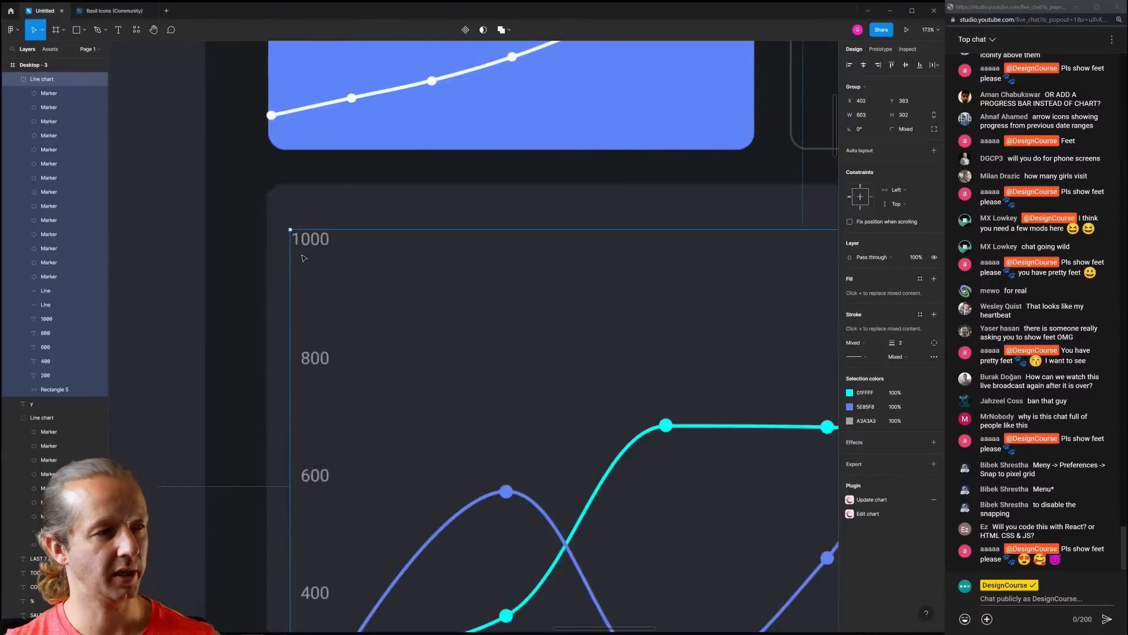
{"action": "scroll", "coordinate": [367, 268], "scroll_direction": "down", "scroll_amount": 5}
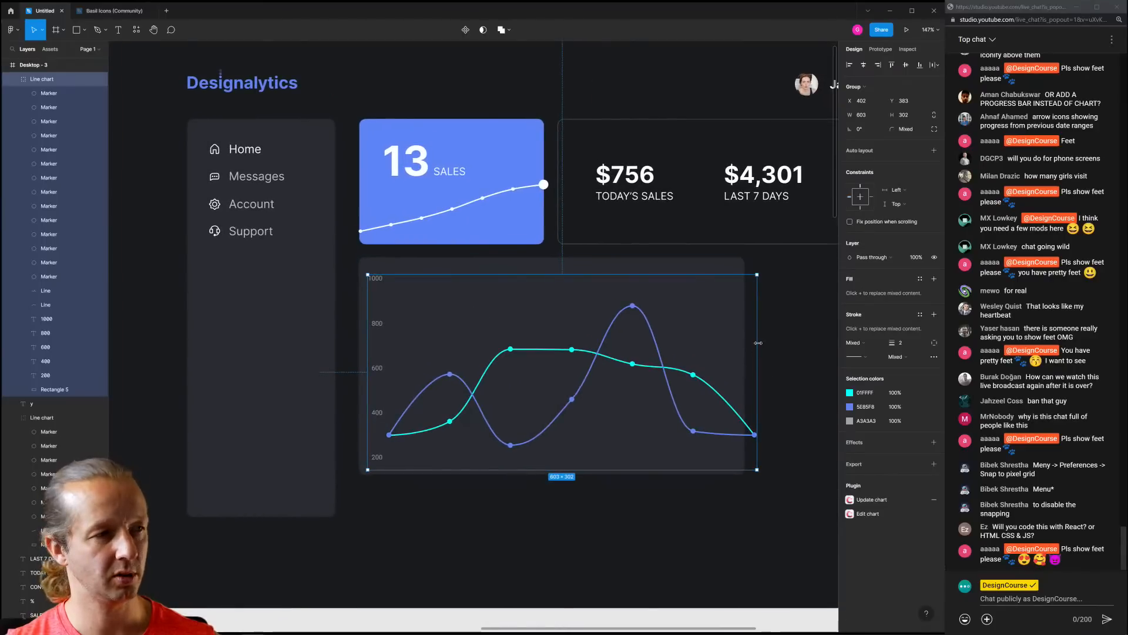
{"action": "left_click_drag", "start_coordinate": [759, 343], "coordinate": [700, 352]}
{"action": "key", "text": "ctrl+z"}
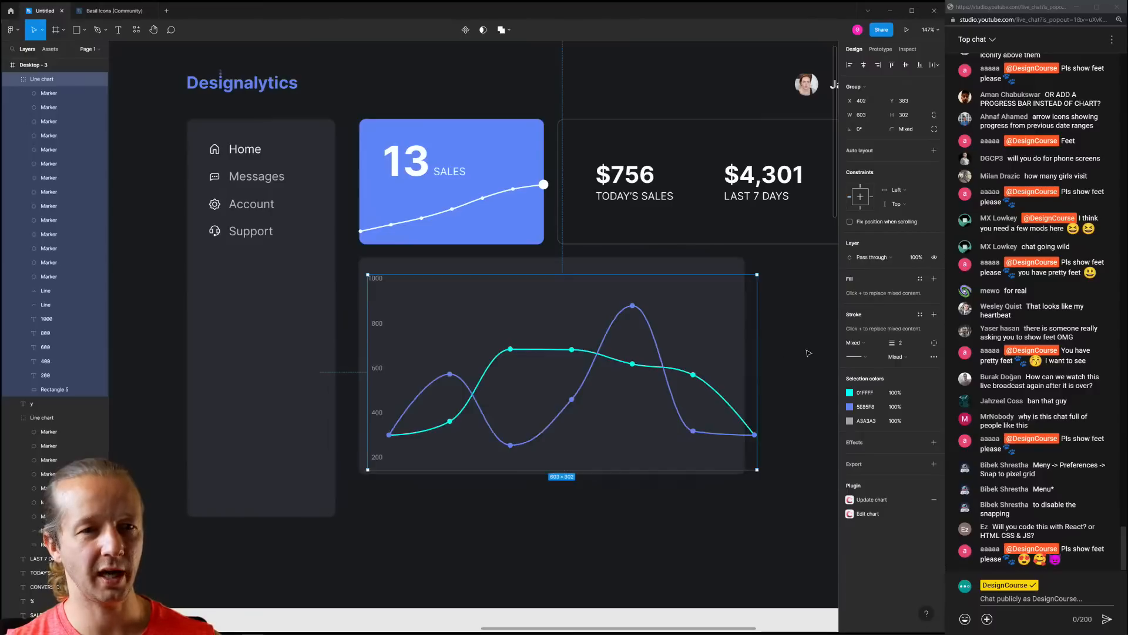
{"action": "left_click", "coordinate": [1112, 265]}
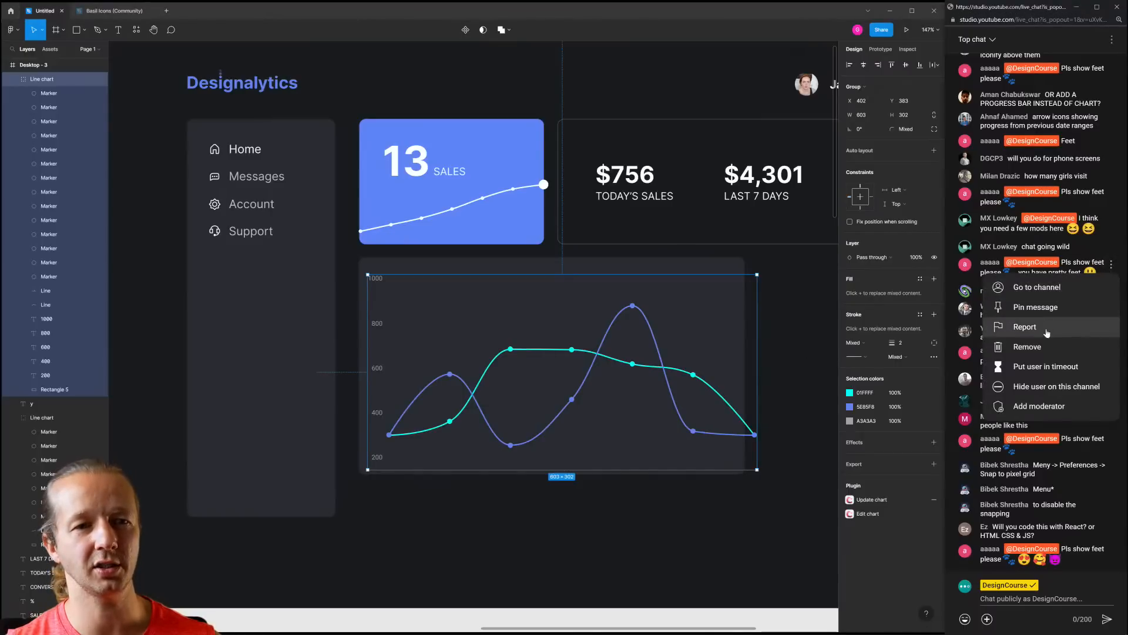
Remove the spam chat message and put its sender in a 300-second timeout
{"action": "left_click", "coordinate": [1049, 349]}
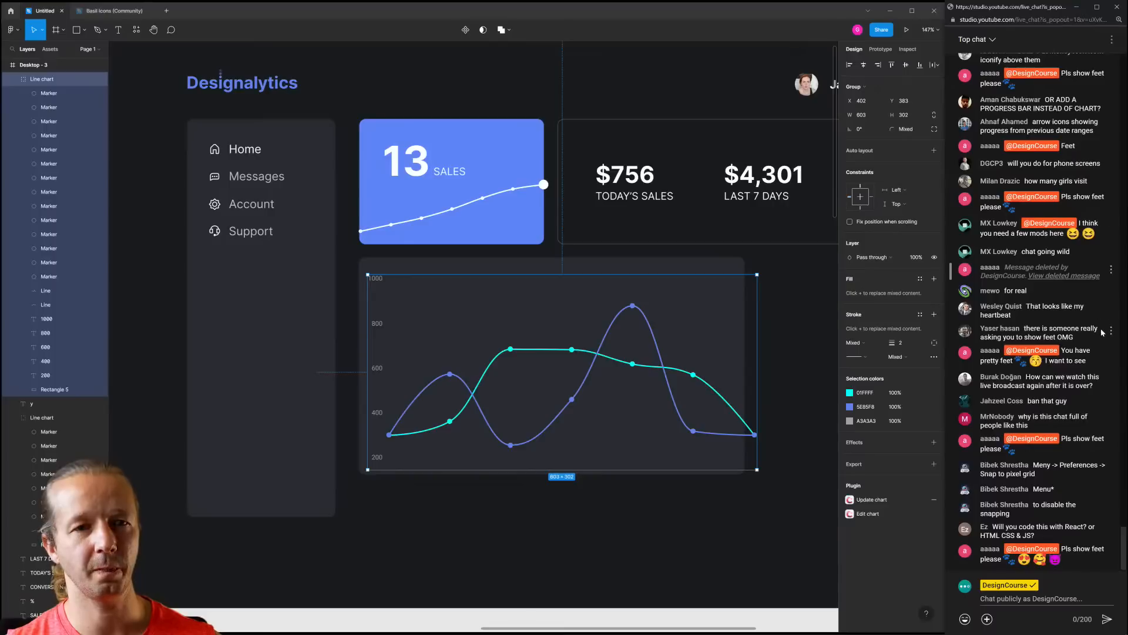
{"action": "left_click", "coordinate": [1111, 353]}
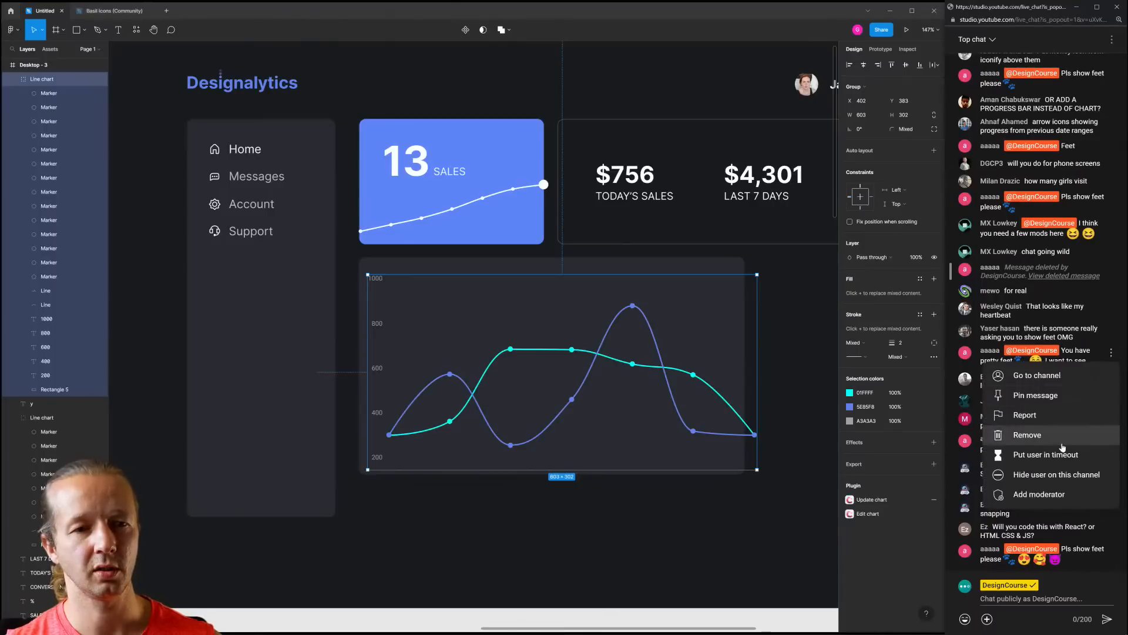
{"action": "left_click", "coordinate": [1062, 461]}
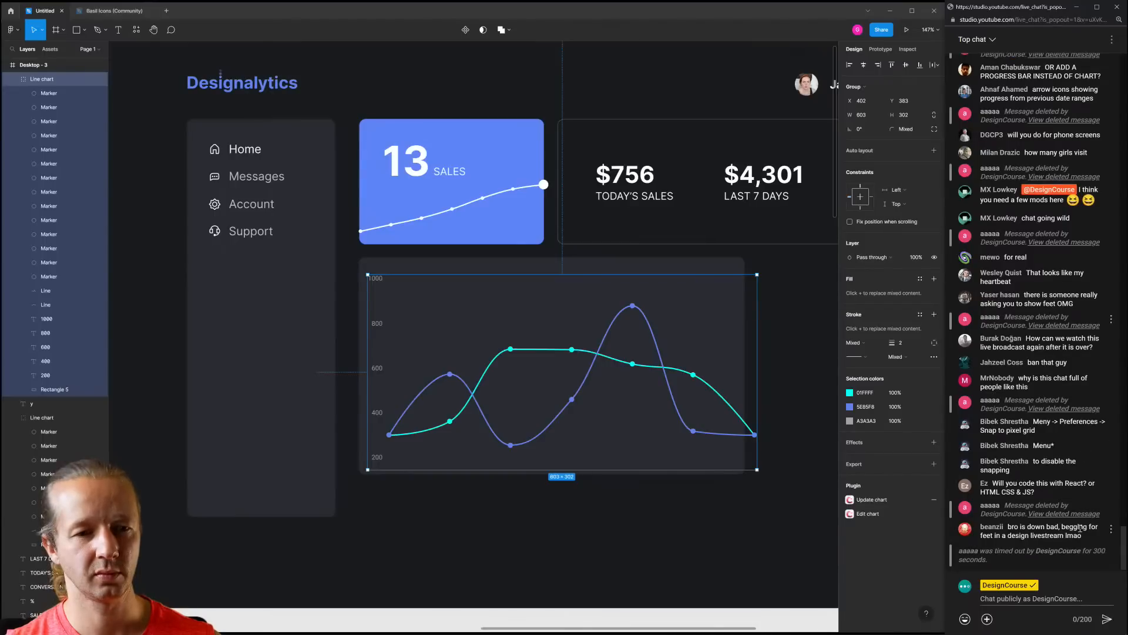
{"action": "left_click", "coordinate": [1075, 599]}
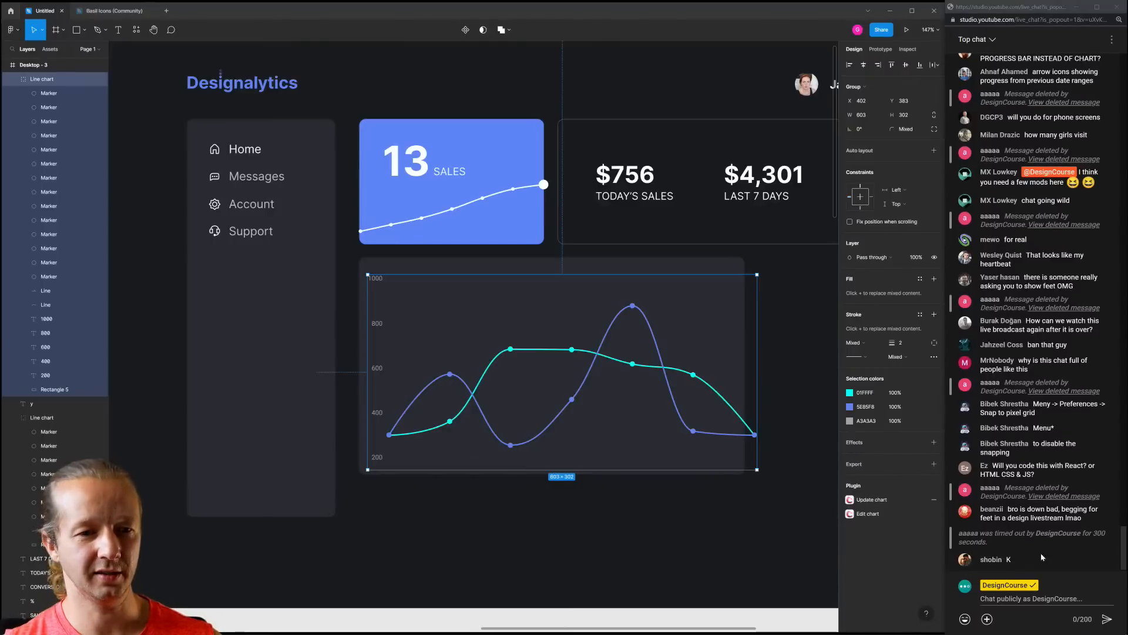
{"action": "left_click", "coordinate": [1054, 599]}
Widen the chart's dark background card, Rectangle 4, to 639 px to fit the chart
{"action": "left_click", "coordinate": [789, 363]}
{"action": "left_click", "coordinate": [593, 365]}
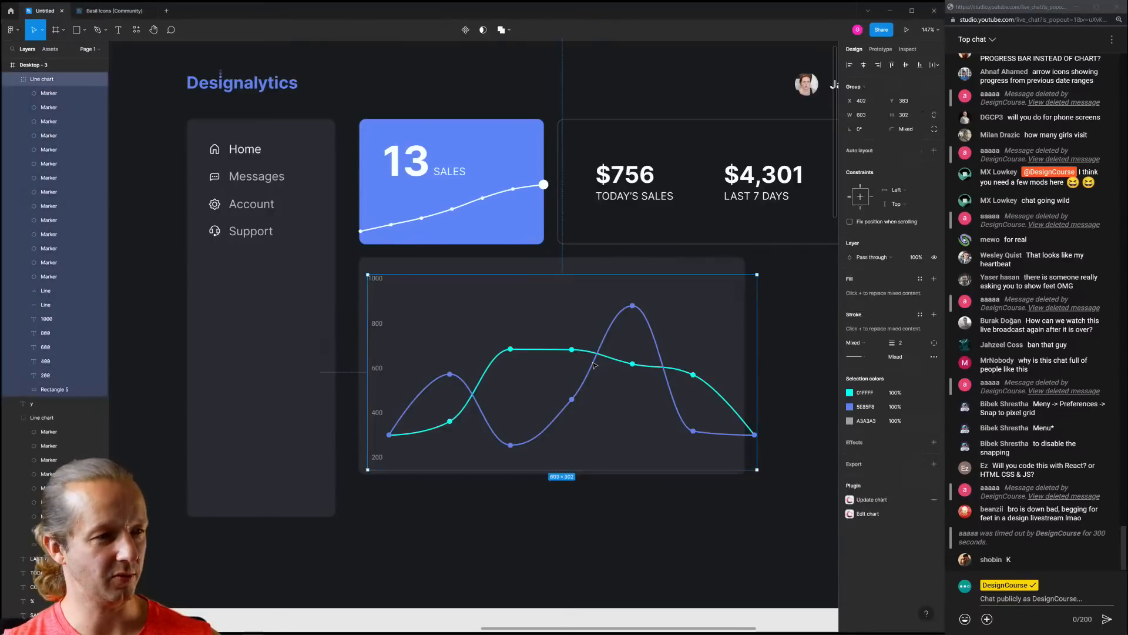
{"action": "left_click_drag", "start_coordinate": [593, 365], "coordinate": [595, 363]}
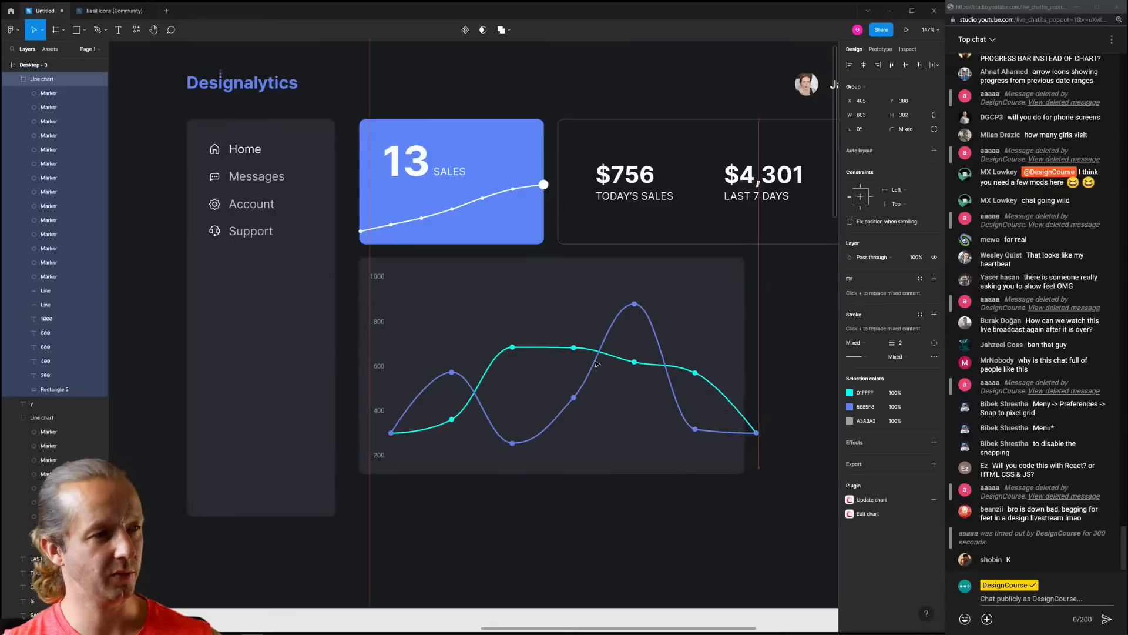
{"action": "left_click", "coordinate": [698, 509]}
{"action": "left_click", "coordinate": [741, 359]}
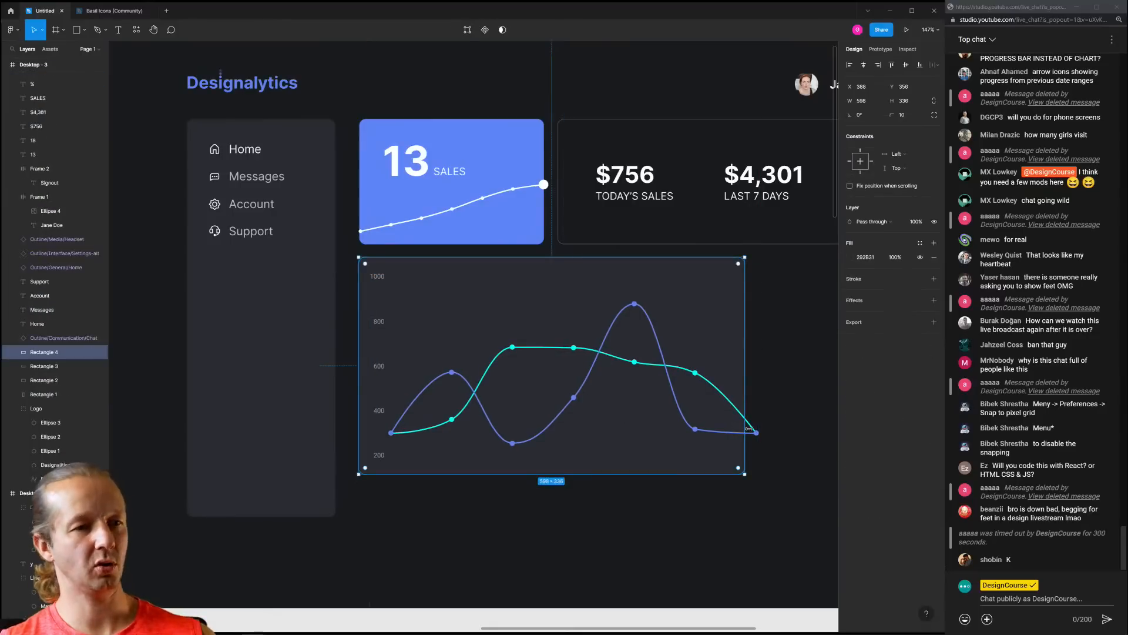
{"action": "left_click_drag", "start_coordinate": [743, 358], "coordinate": [771, 348]}
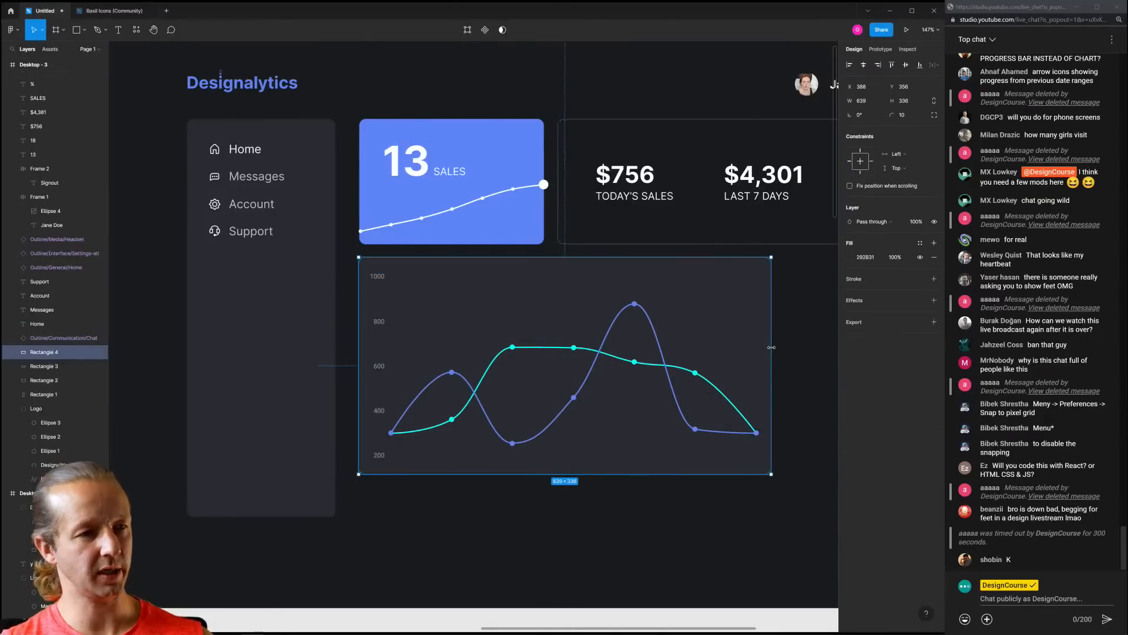
{"action": "left_click", "coordinate": [791, 349]}
{"action": "scroll", "coordinate": [793, 350], "scroll_direction": "down", "scroll_amount": 5}
{"action": "scroll", "coordinate": [629, 433], "scroll_direction": "right", "scroll_amount": 4}
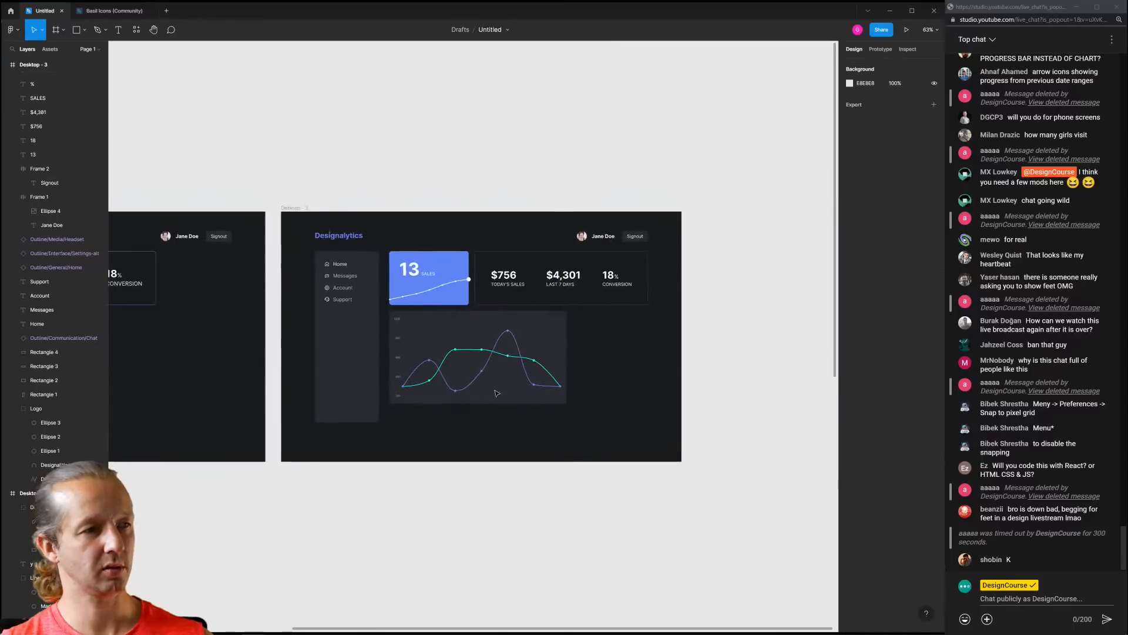
{"action": "scroll", "coordinate": [470, 372], "scroll_direction": "up", "scroll_amount": 3}
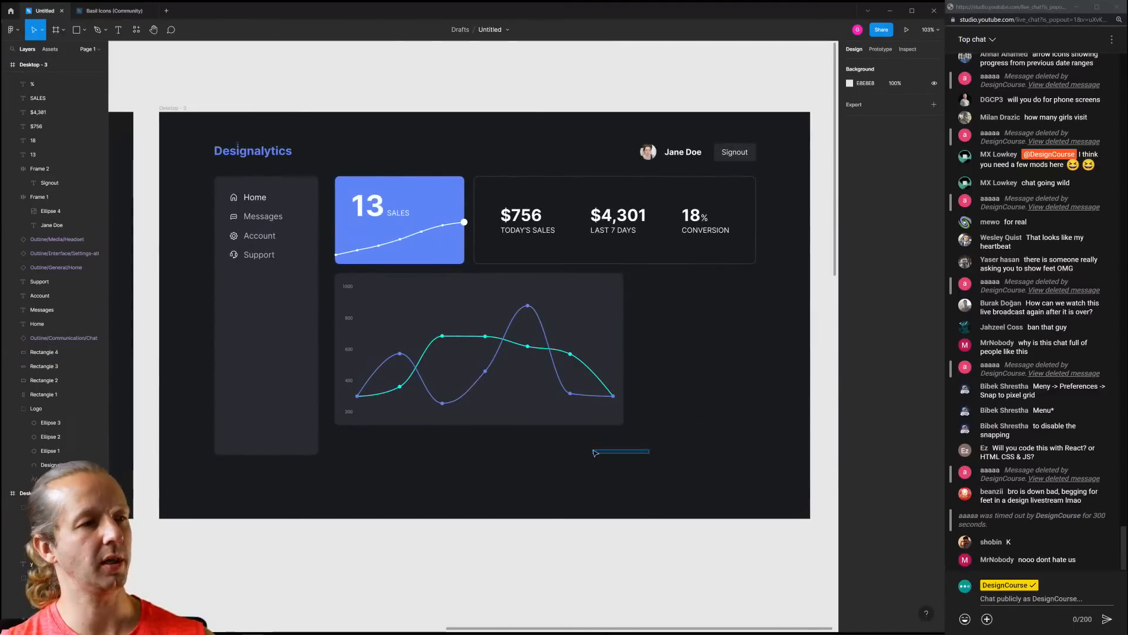
Move the chart and its 639 × 336 card lower, undoing the top-edge resize
{"action": "left_click", "coordinate": [498, 339]}
{"action": "left_click", "coordinate": [497, 339]}
{"action": "left_click", "coordinate": [684, 370]}
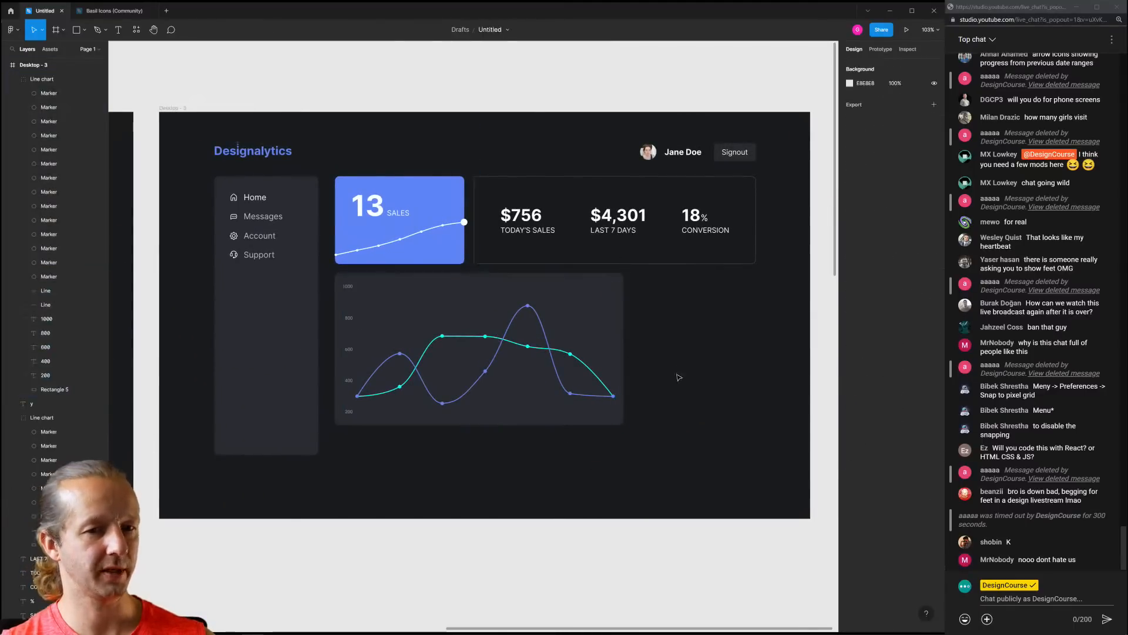
{"action": "left_click_drag", "start_coordinate": [691, 449], "coordinate": [428, 340]}
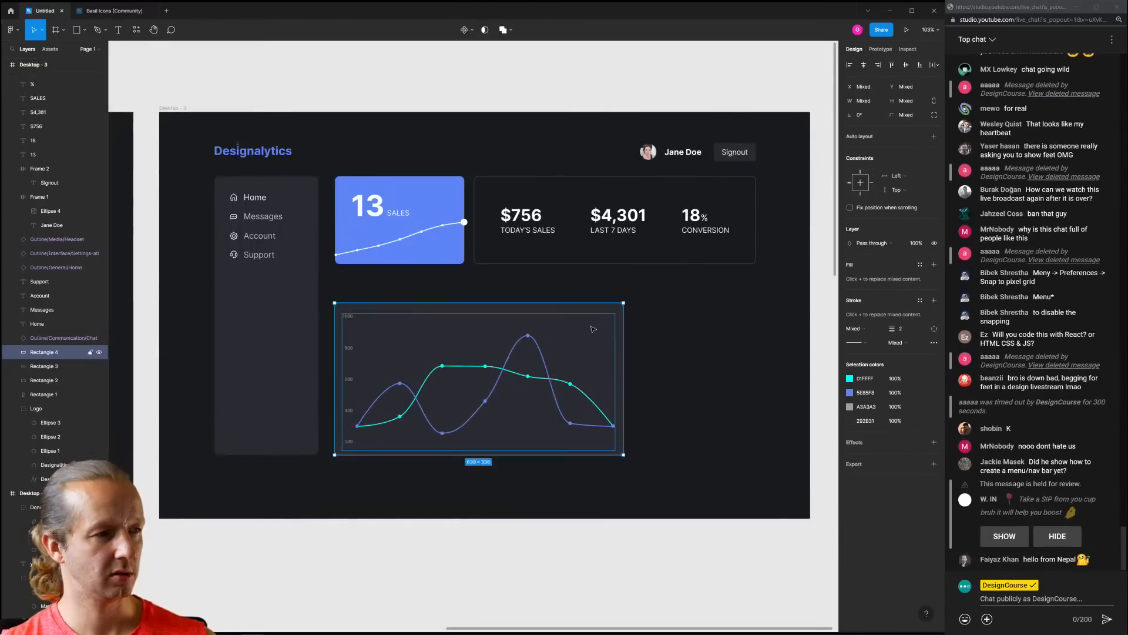
{"action": "left_click", "coordinate": [508, 309]}
{"action": "left_click_drag", "start_coordinate": [515, 303], "coordinate": [523, 275]}
{"action": "key", "text": "ctrl+z"}
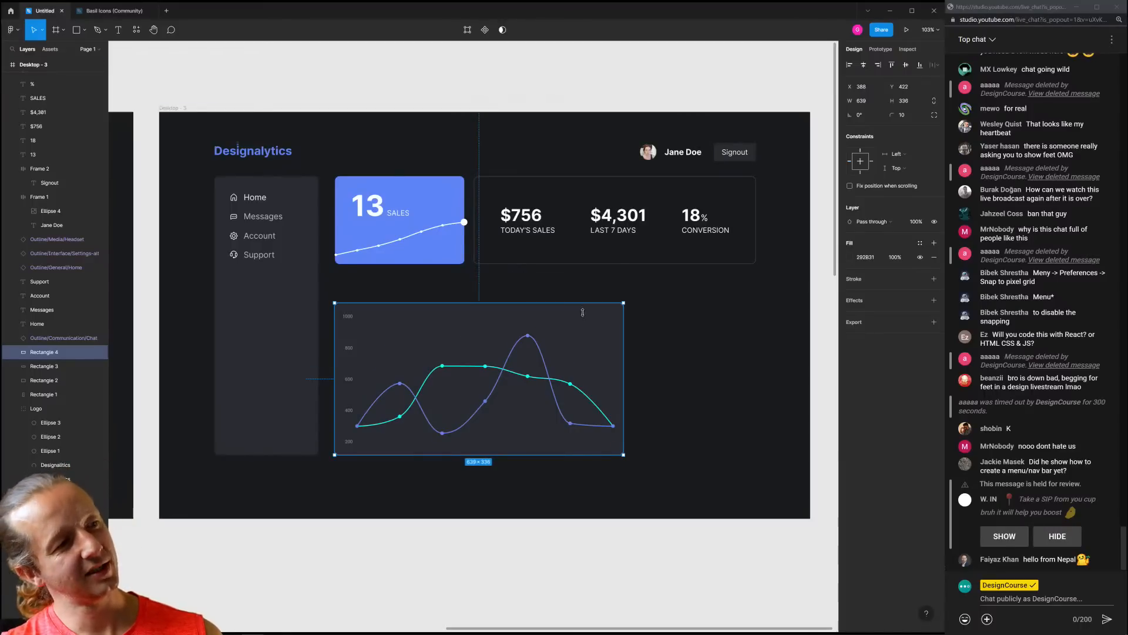
{"action": "left_click", "coordinate": [414, 281]}
{"action": "left_click", "coordinate": [529, 217]}
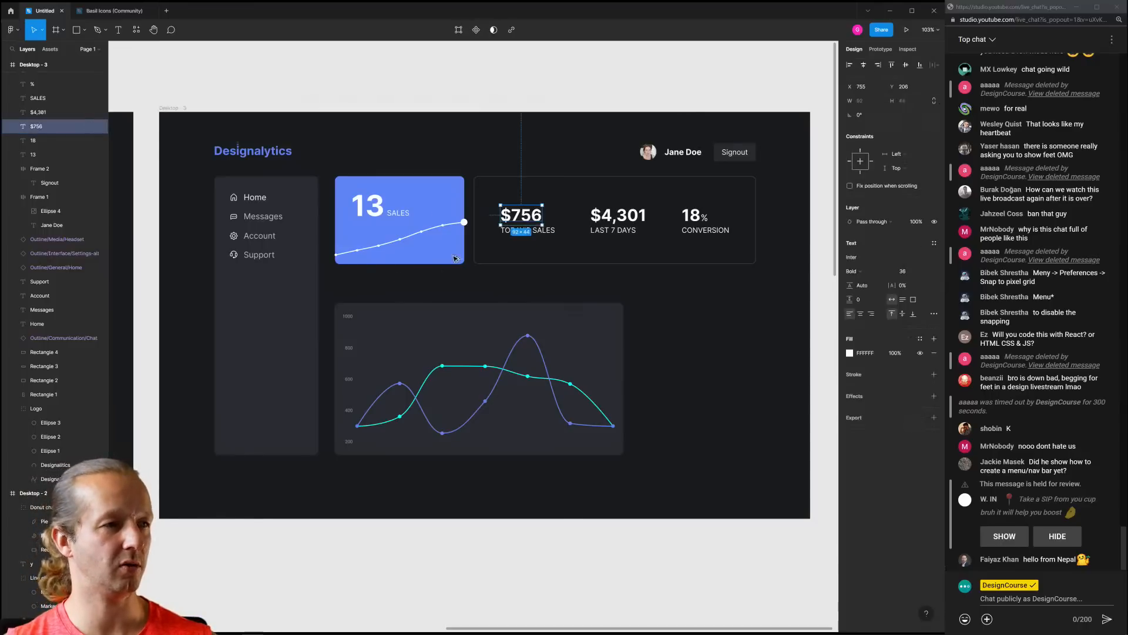
Copy the $756 text below the sales card and retype it as 'Earnings & Visitors'
{"action": "left_click_drag", "start_coordinate": [529, 216], "coordinate": [365, 290]}
{"action": "double_click", "coordinate": [361, 288]}
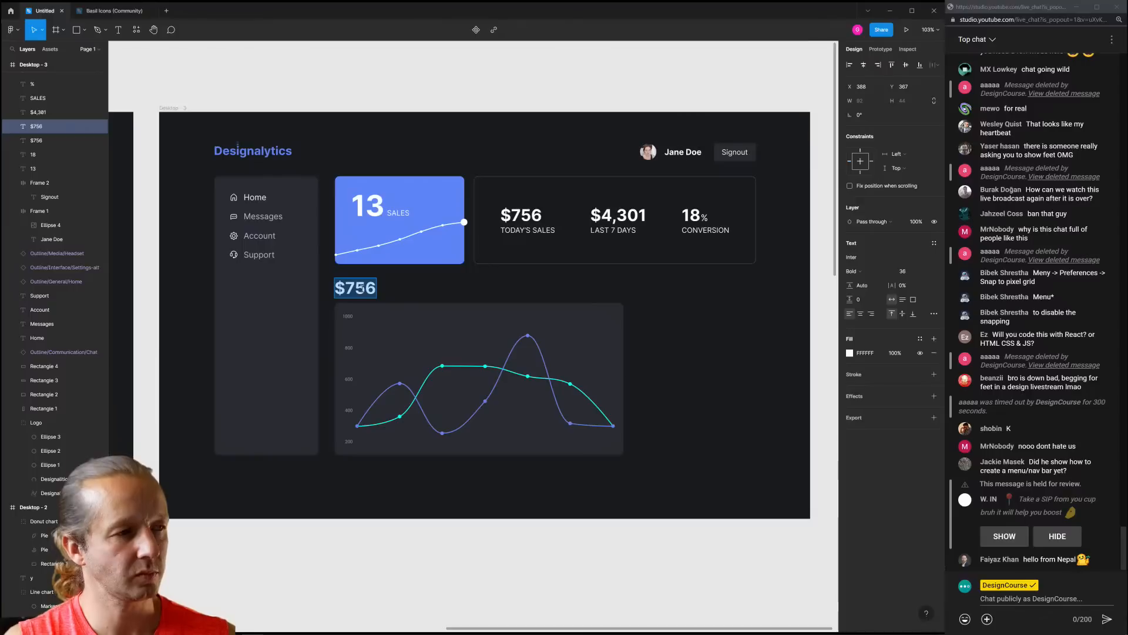
{"action": "type", "text": "eARN"}
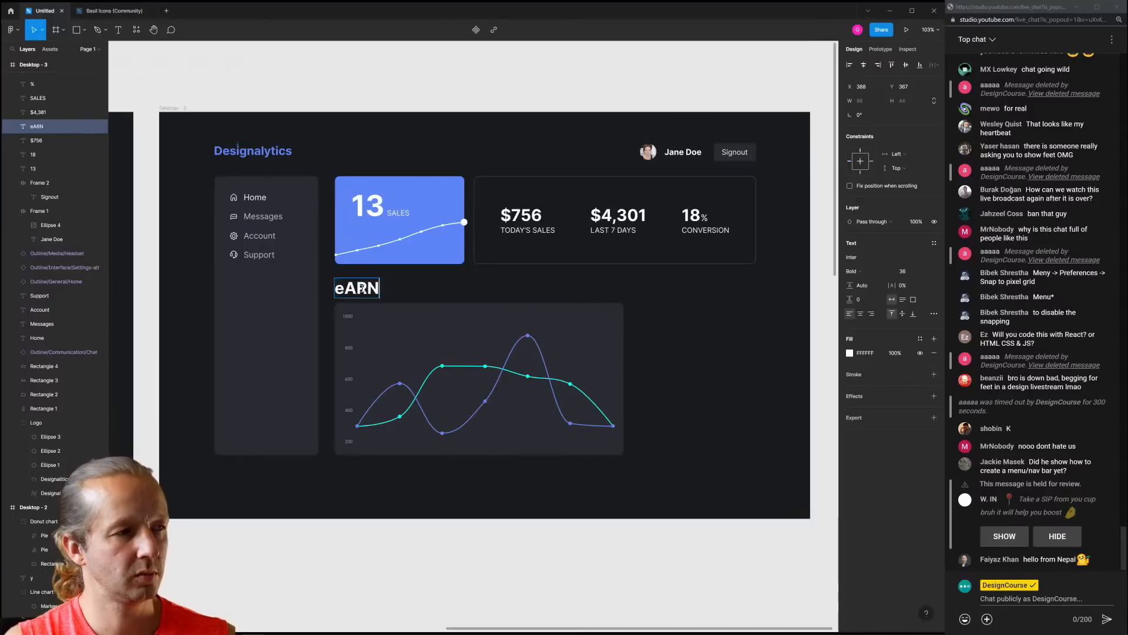
{"action": "key", "text": "BackSpace"}
{"action": "key", "text": "BackSpace"}
{"action": "key", "text": "BackSpace"}
{"action": "key", "text": "BackSpace"}
{"action": "type", "text": "Earnings vs."}
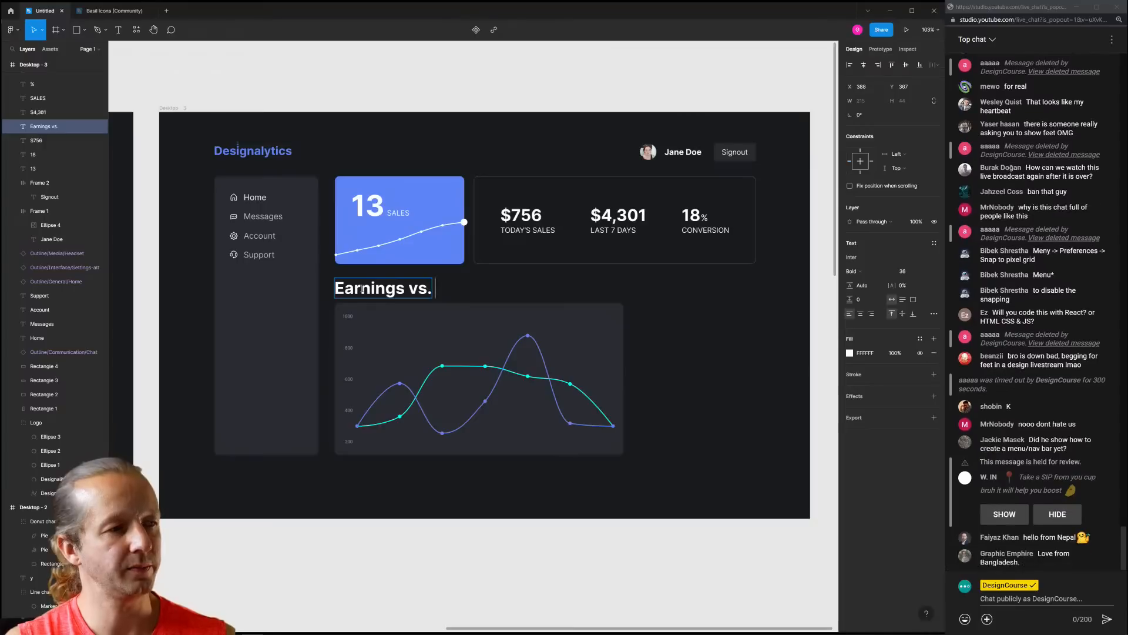
{"action": "type", "text": "Visitors"}
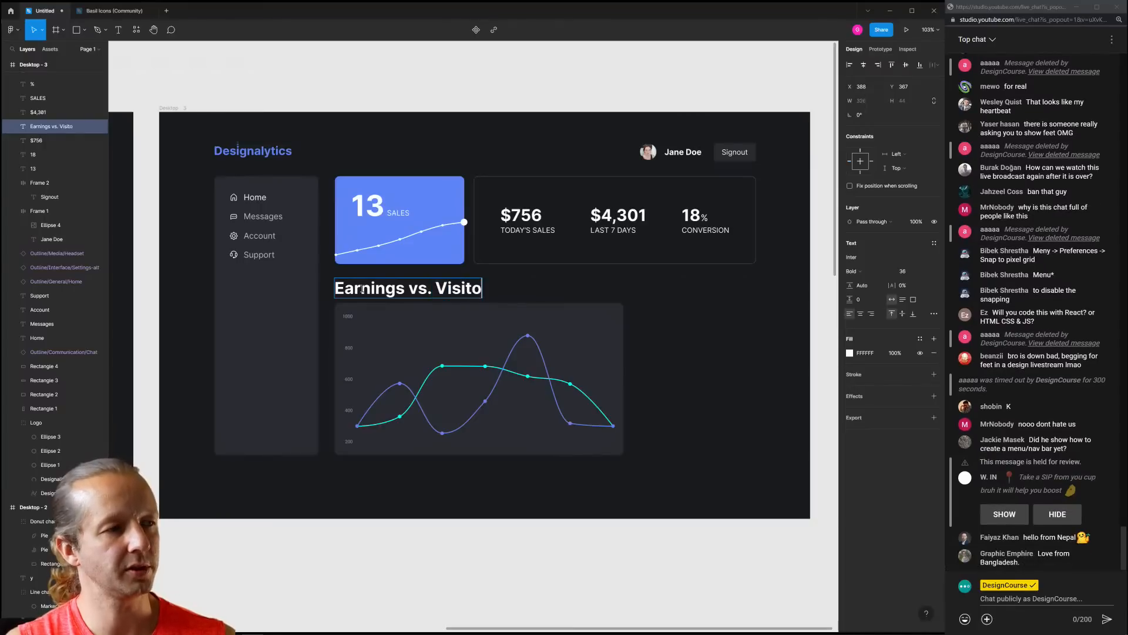
{"action": "double_click", "coordinate": [411, 290]}
{"action": "type", "text": "&"}
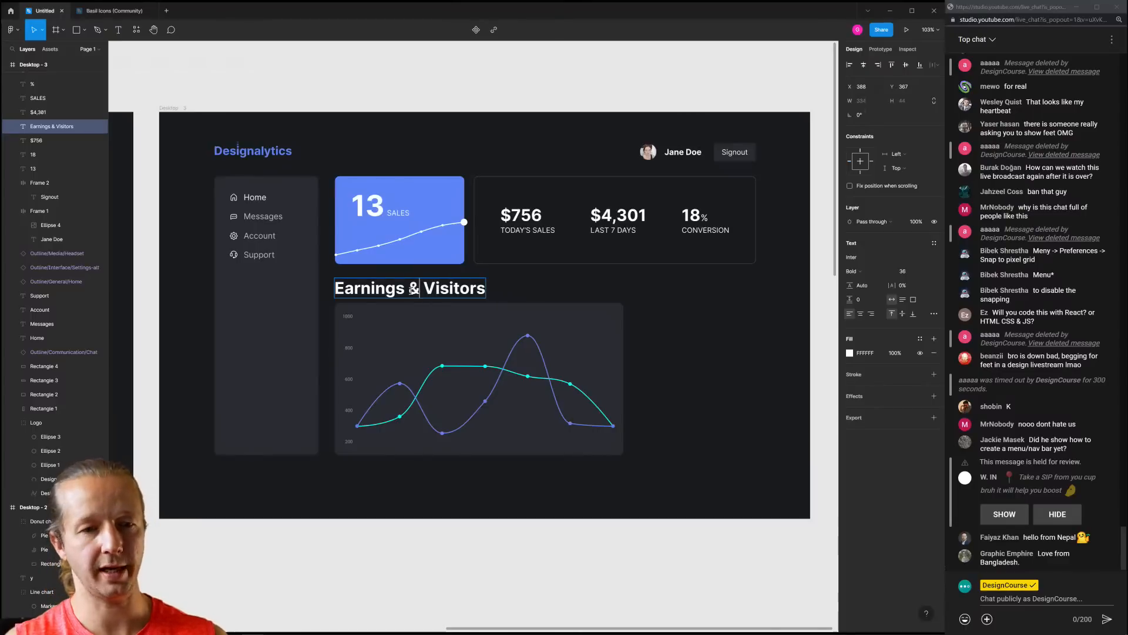
{"action": "key", "text": "Escape"}
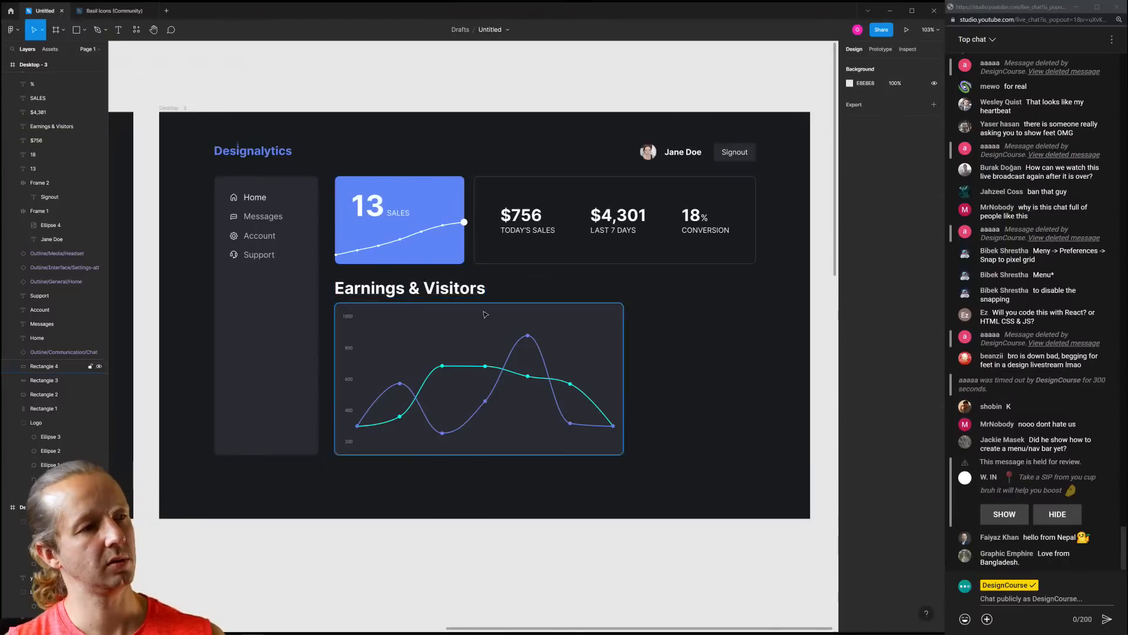
Set the heading to size 26 and place it 40 px above the chart card
{"action": "left_click", "coordinate": [914, 273]}
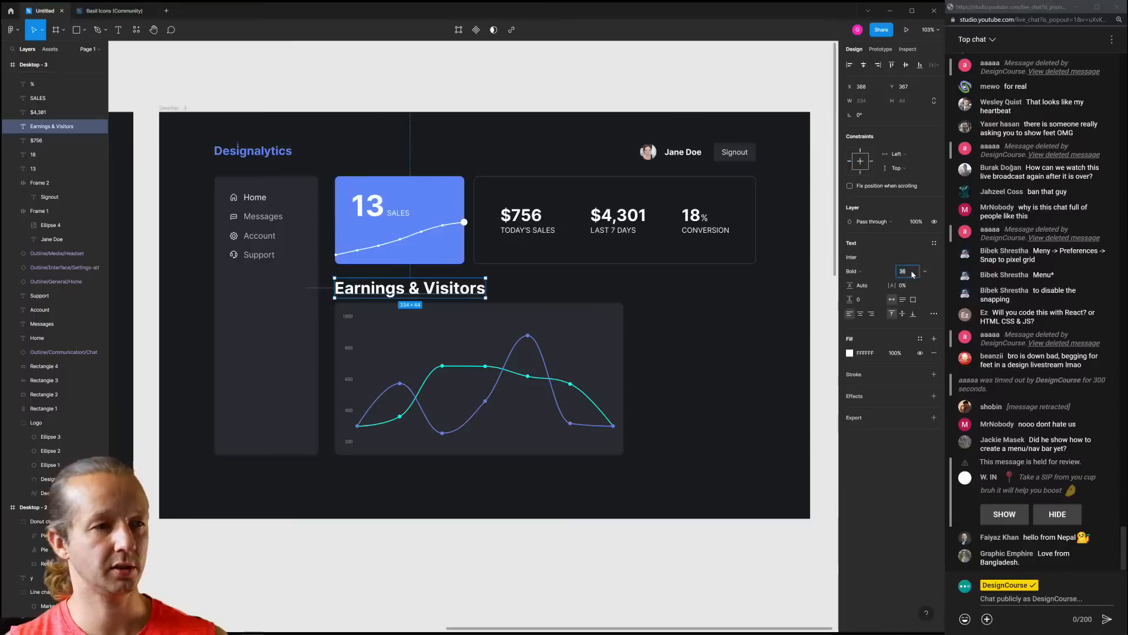
{"action": "type", "text": "26"}
{"action": "key", "text": "Return"}
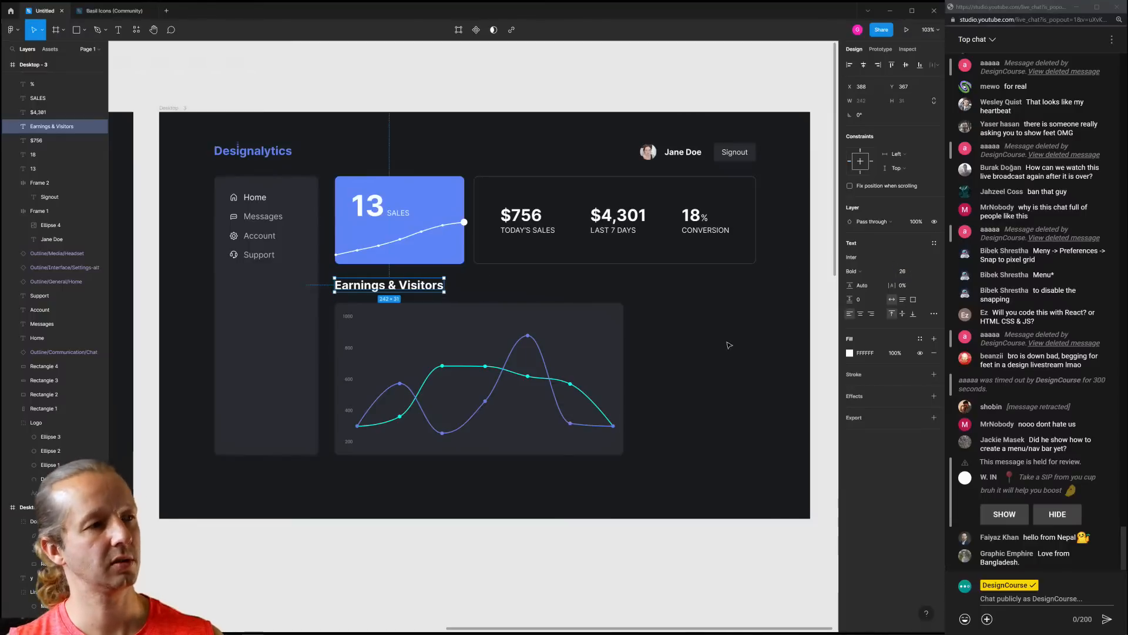
{"action": "left_click", "coordinate": [727, 346]}
{"action": "left_click_drag", "start_coordinate": [402, 289], "coordinate": [401, 291]}
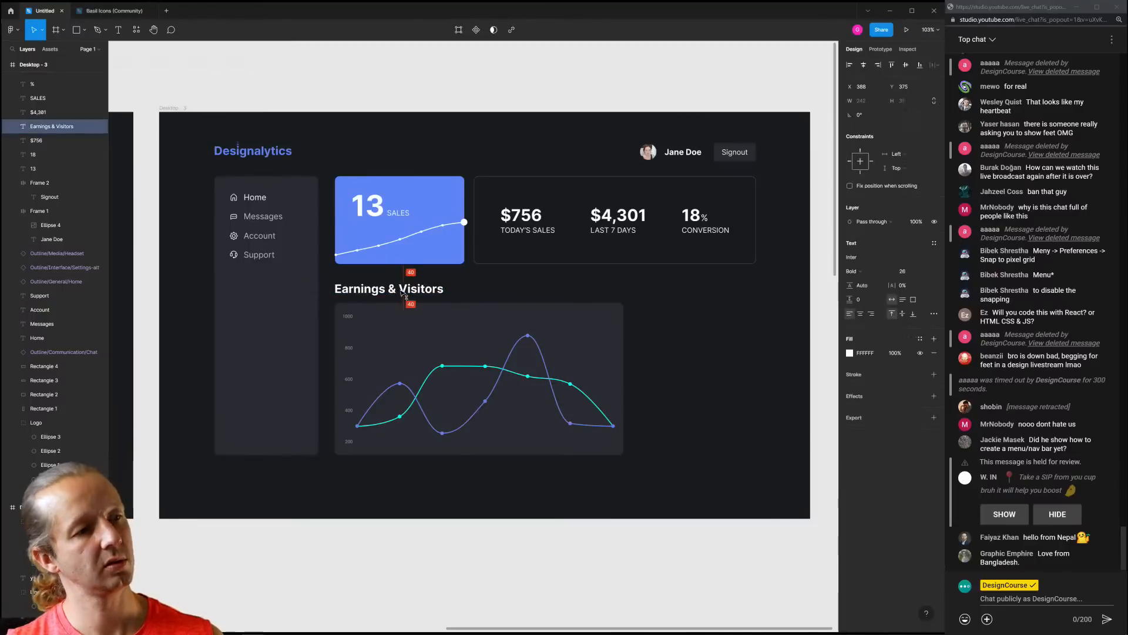
{"action": "left_click", "coordinate": [682, 353]}
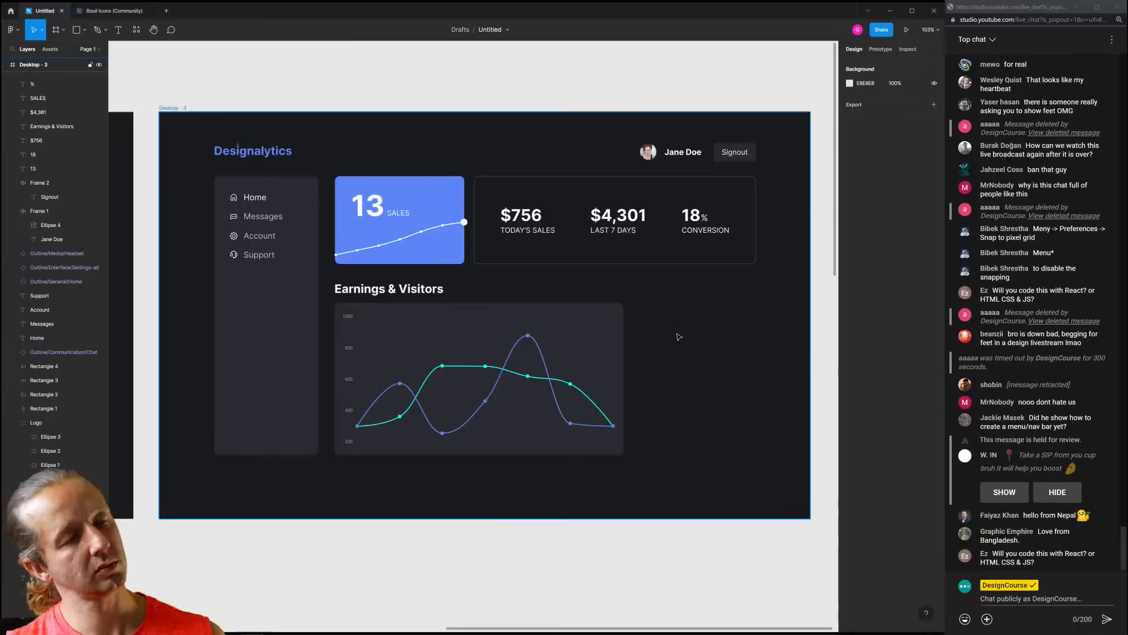
{"action": "mouse_move", "coordinate": [688, 335]}
{"action": "left_mouse_down"}
{"action": "mouse_move", "coordinate": [668, 323]}
{"action": "mouse_move", "coordinate": [670, 334]}
{"action": "left_mouse_up"}
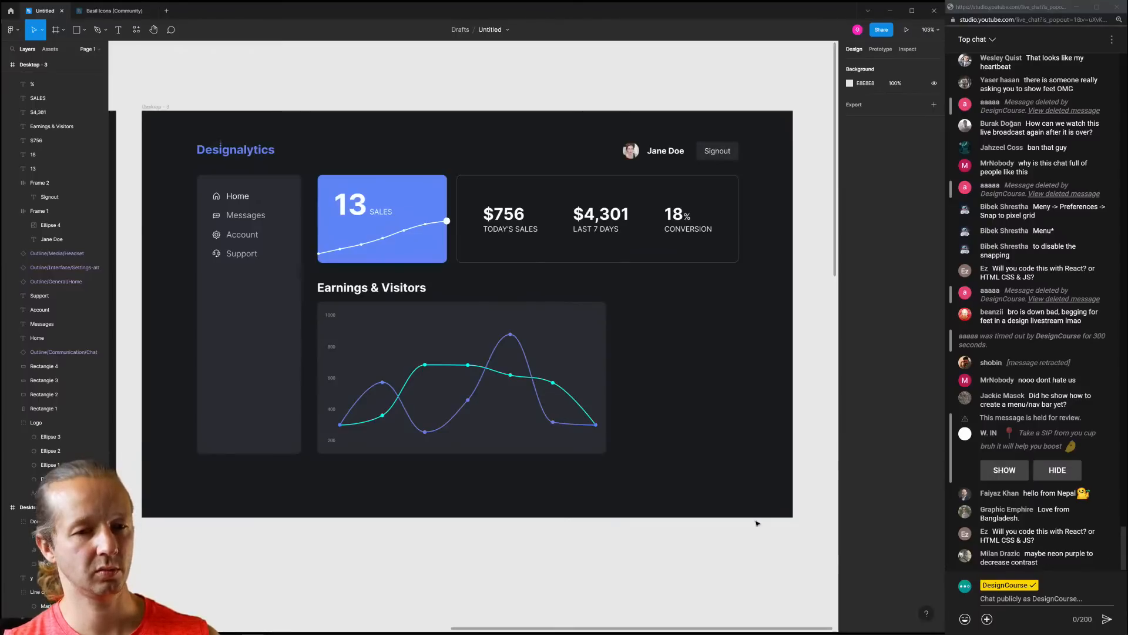
{"action": "scroll", "coordinate": [637, 327], "scroll_direction": "down", "scroll_amount": 5}
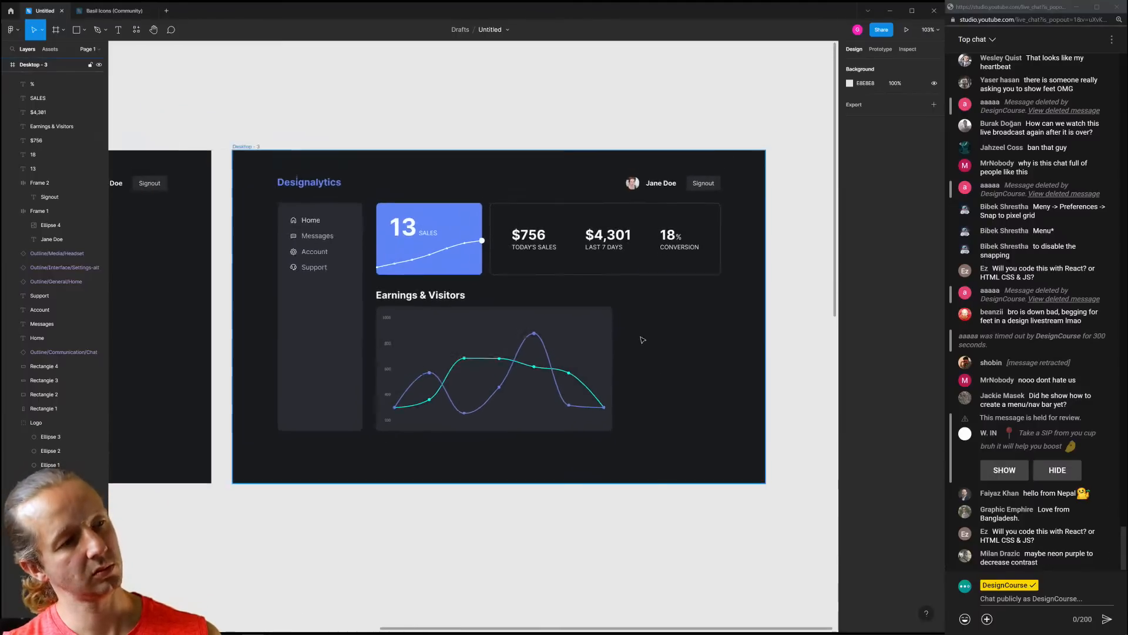
{"action": "scroll", "coordinate": [499, 369], "scroll_direction": "up", "scroll_amount": 5}
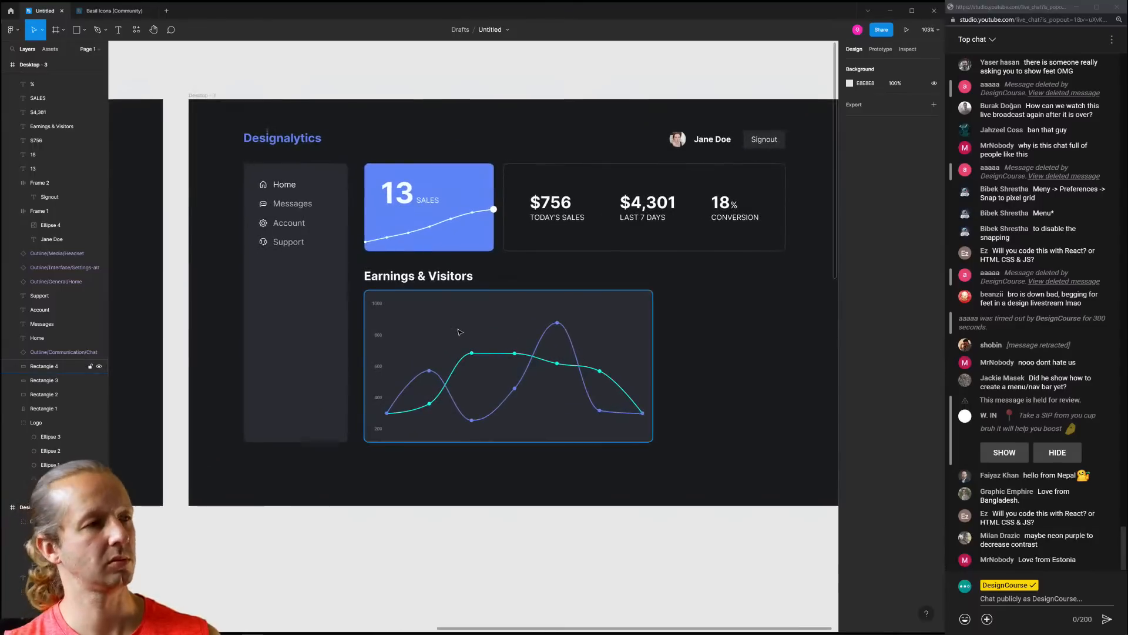
{"action": "left_click", "coordinate": [272, 266]}
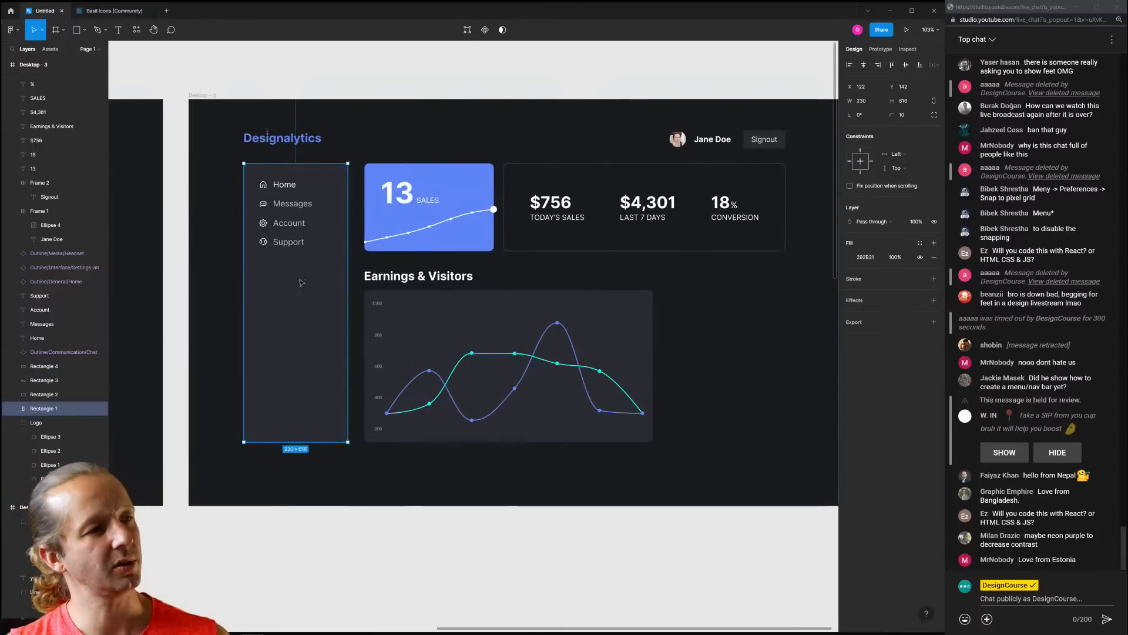
{"action": "left_click", "coordinate": [755, 335]}
{"action": "scroll", "coordinate": [696, 338], "scroll_direction": "right", "scroll_amount": 4}
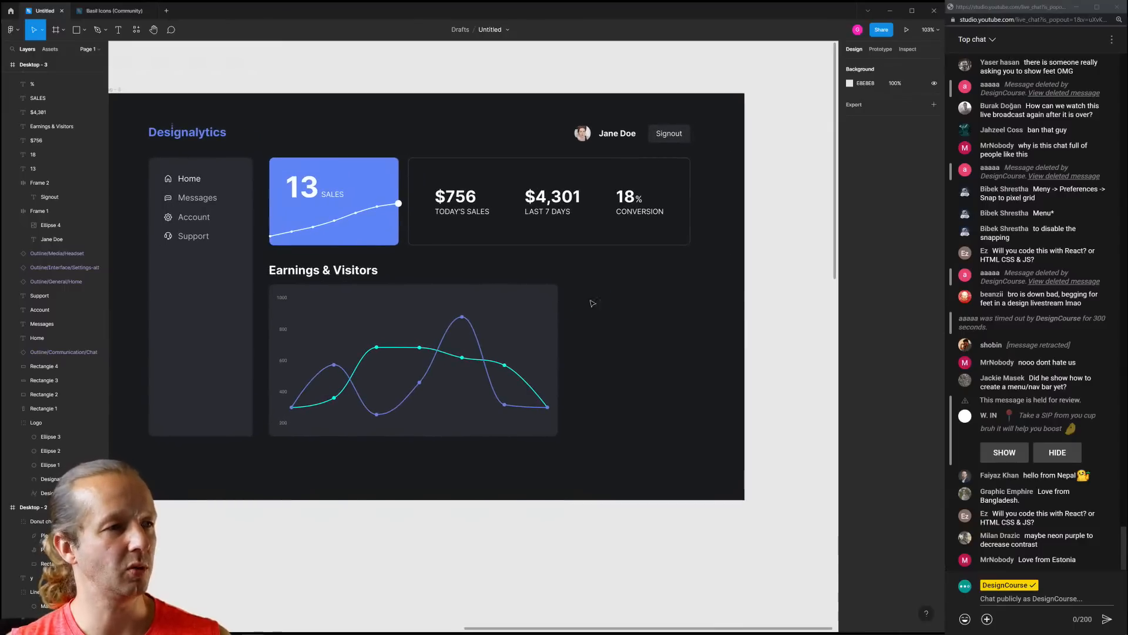
{"action": "left_click_drag", "start_coordinate": [570, 289], "coordinate": [691, 442]}
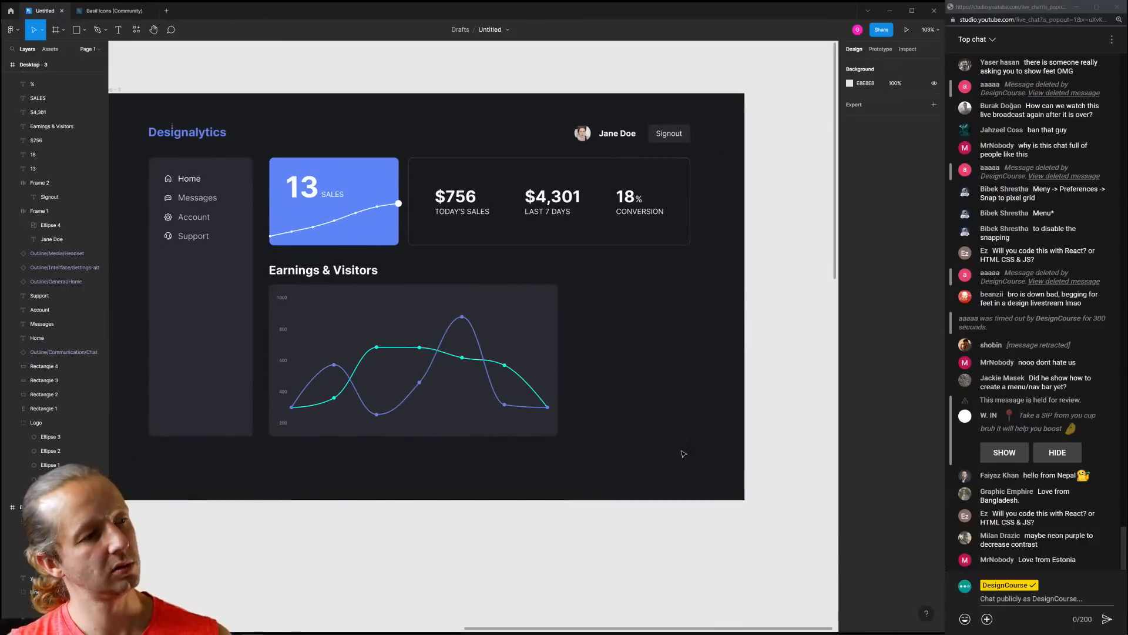
{"action": "left_click_drag", "start_coordinate": [666, 390], "coordinate": [574, 286]}
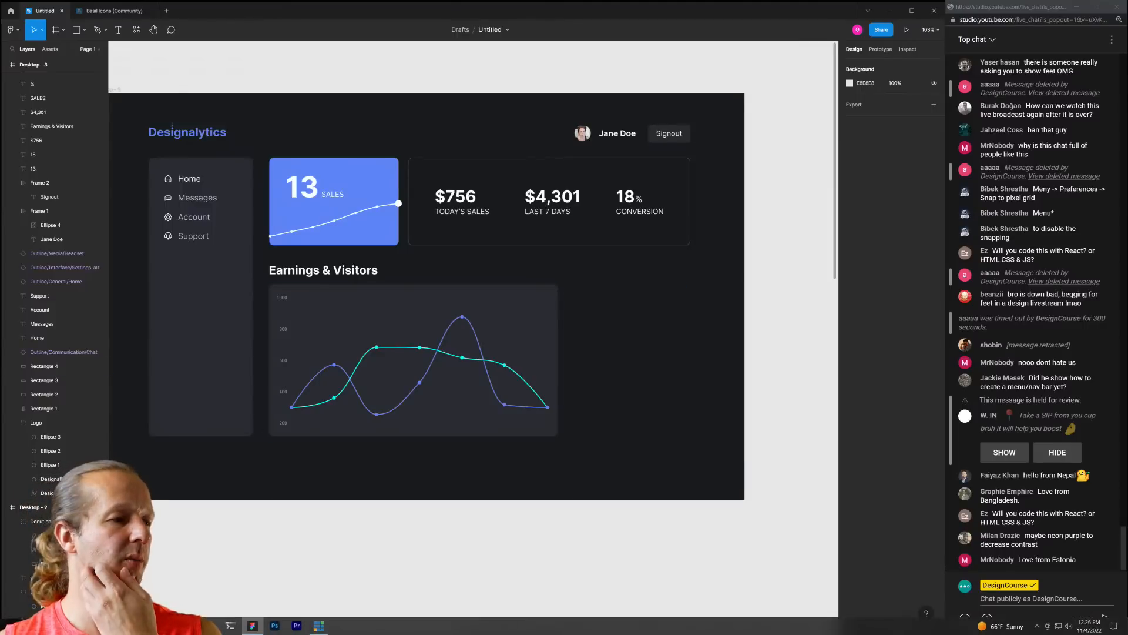
{"action": "left_click", "coordinate": [142, 625]}
{"action": "left_click", "coordinate": [256, 590]}
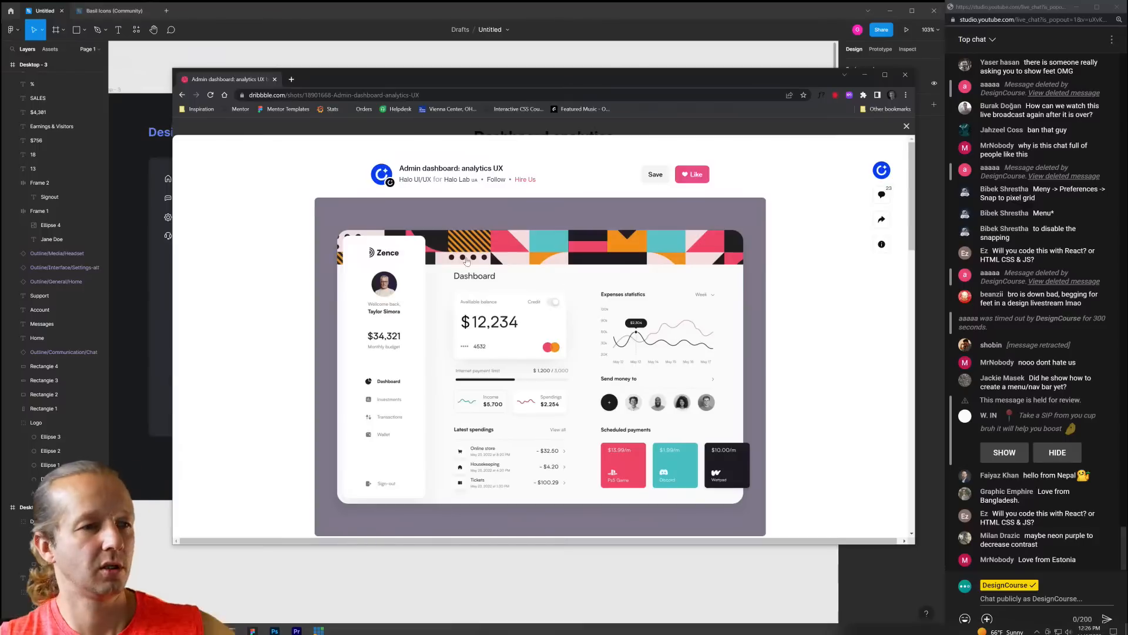
{"action": "left_click", "coordinate": [183, 95]}
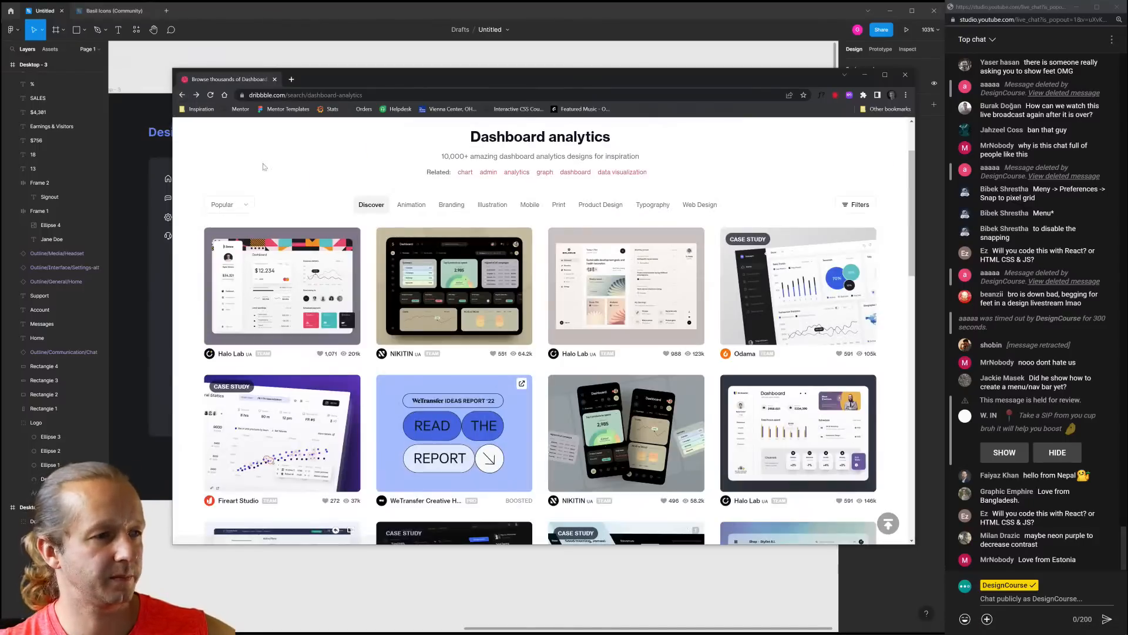
{"action": "scroll", "coordinate": [483, 284], "scroll_direction": "down", "scroll_amount": 3}
{"action": "scroll", "coordinate": [412, 276], "scroll_direction": "down", "scroll_amount": 1}
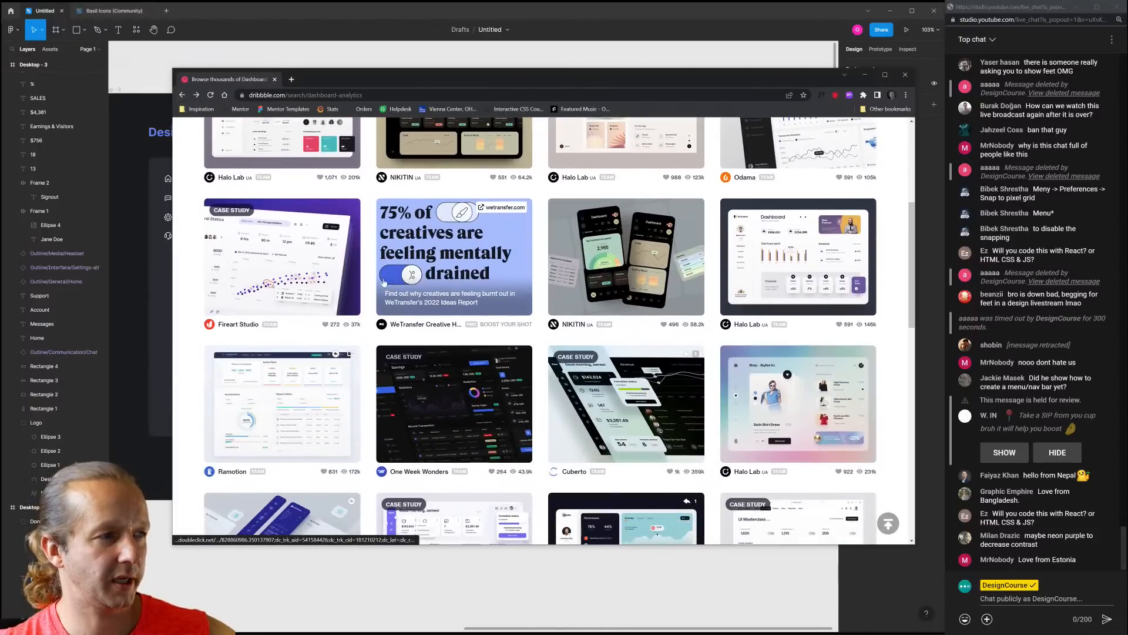
{"action": "left_click", "coordinate": [300, 264]}
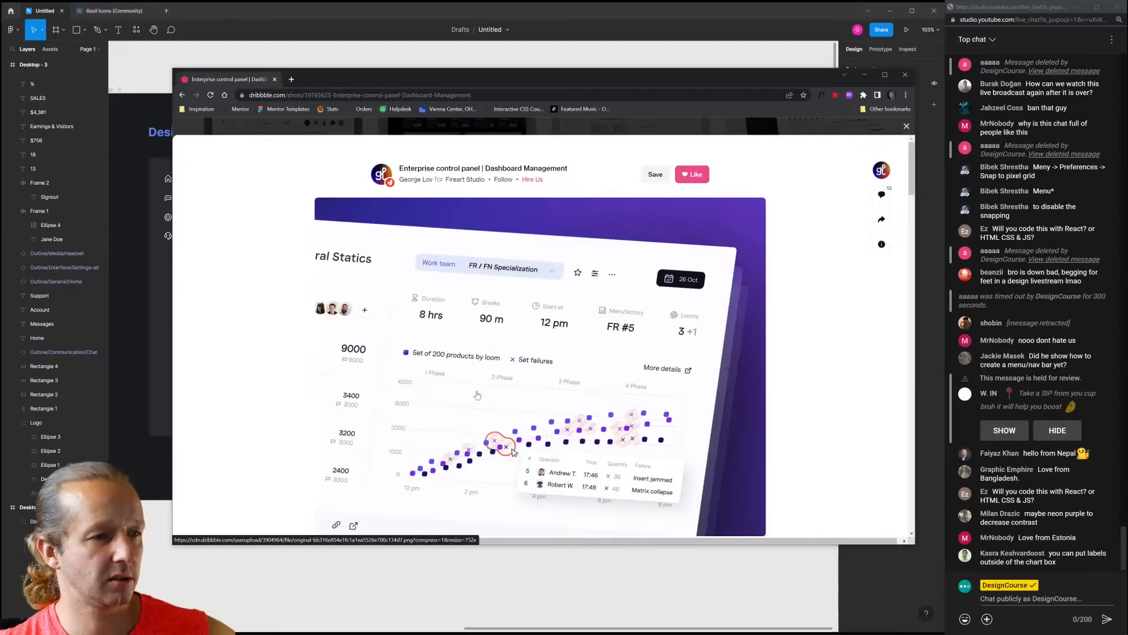
{"action": "left_click", "coordinate": [632, 9]}
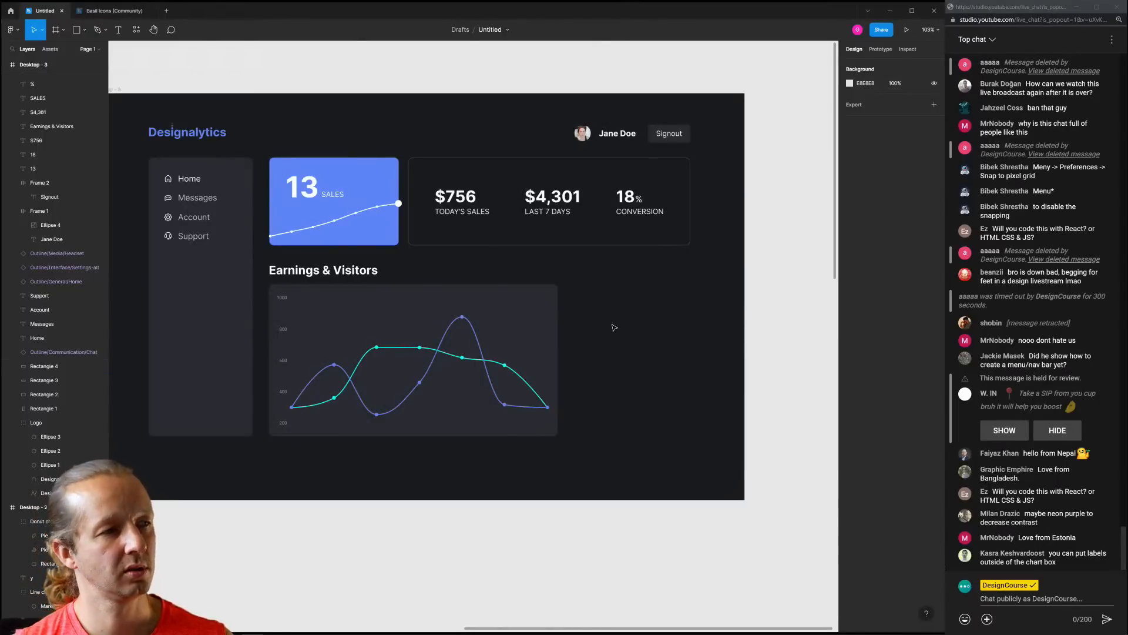
Duplicate the heading to the right as 'Latest Customers' and copy the Jane Doe row beneath it
{"action": "left_click_drag", "start_coordinate": [372, 275], "coordinate": [674, 274]}
{"action": "double_click", "coordinate": [639, 270]}
{"action": "type", "text": "Late"}
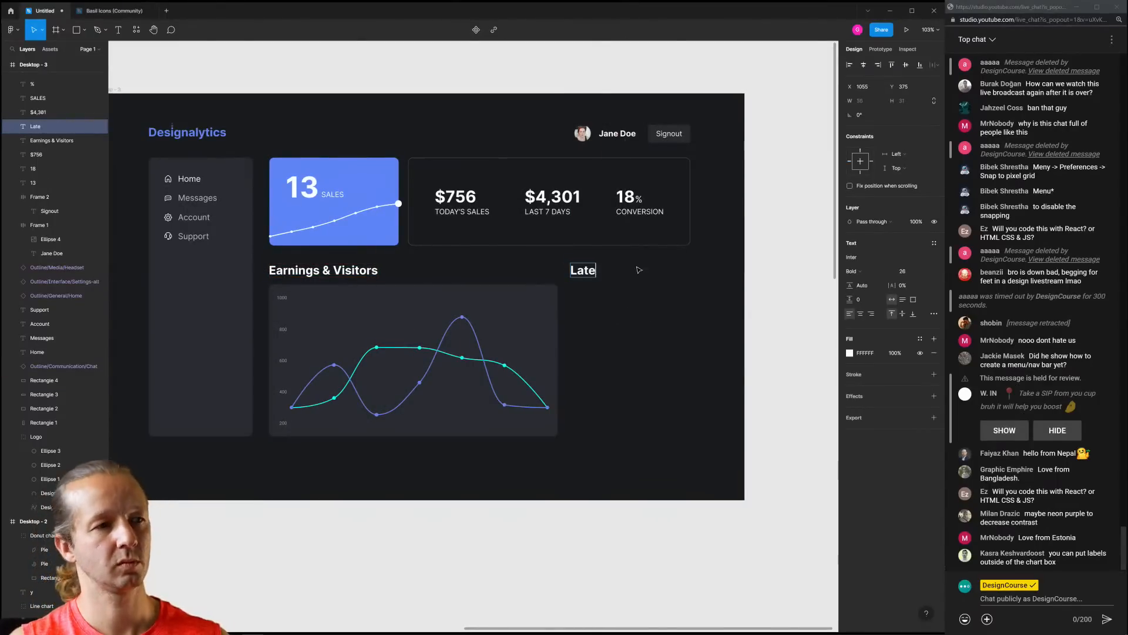
{"action": "type", "text": "st Customers"}
{"action": "key", "text": "Escape"}
{"action": "left_click", "coordinate": [658, 328]}
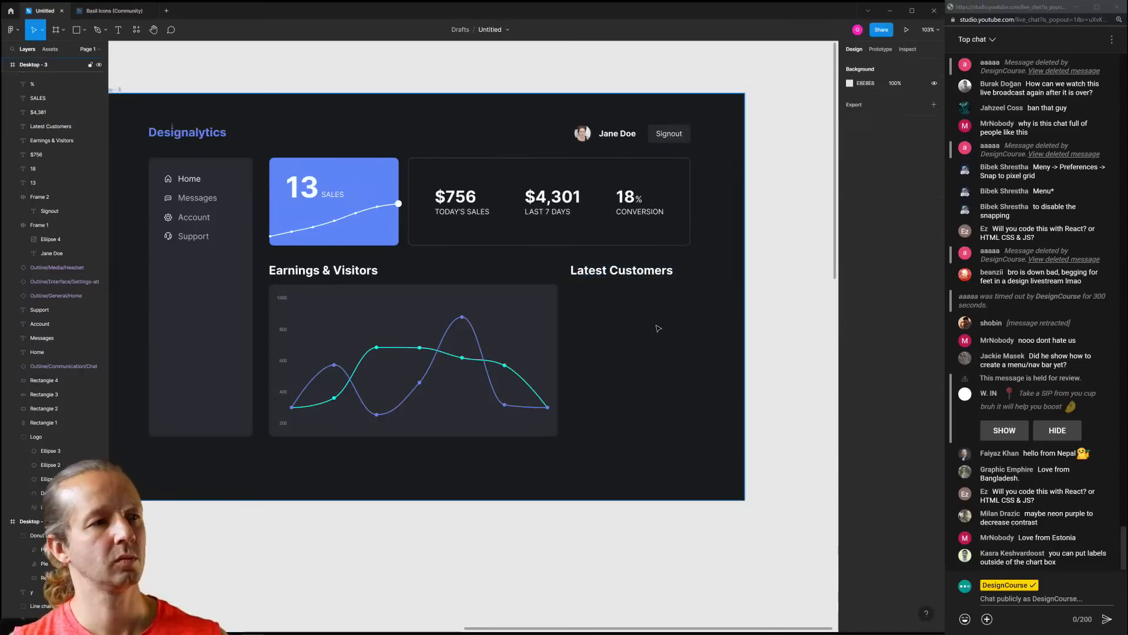
{"action": "scroll", "coordinate": [658, 328], "scroll_direction": "up", "scroll_amount": 5}
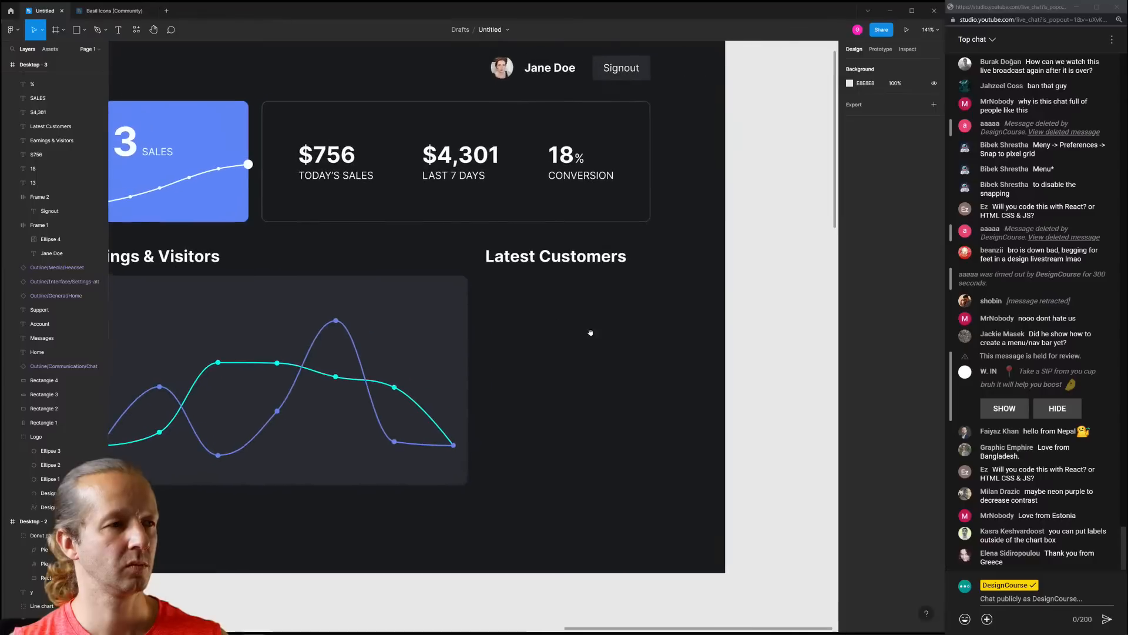
{"action": "left_click_drag", "start_coordinate": [498, 66], "coordinate": [497, 284]}
Ungroup the copied Jane Doe frame and move its avatar and name down about 25 px
{"action": "right_click", "coordinate": [546, 293]}
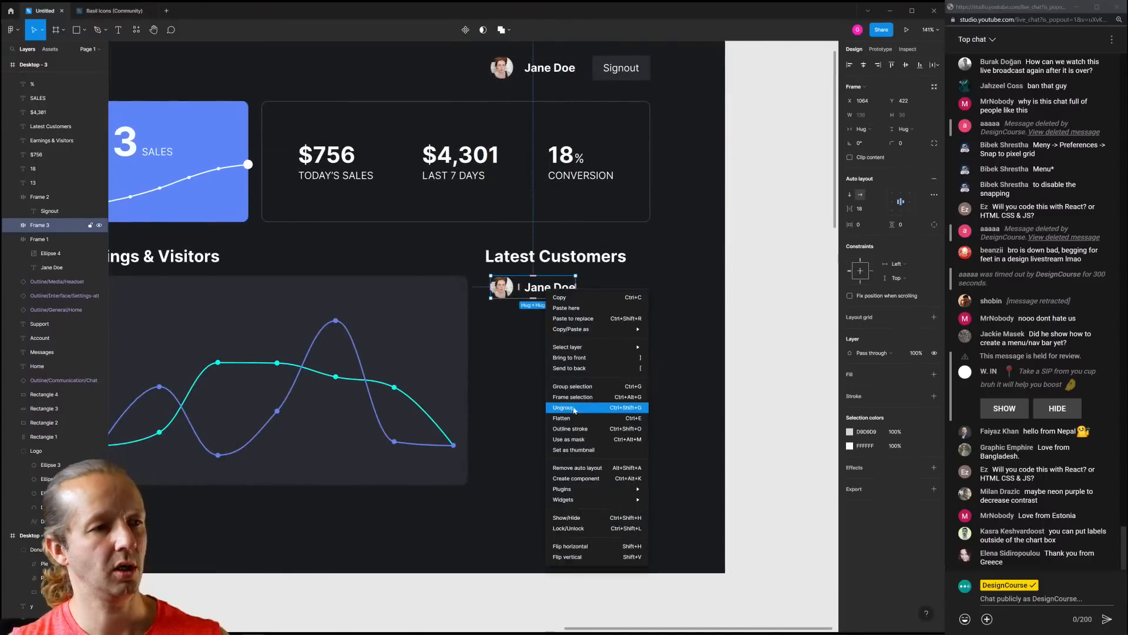
{"action": "left_click", "coordinate": [575, 410]}
{"action": "left_click", "coordinate": [550, 294]}
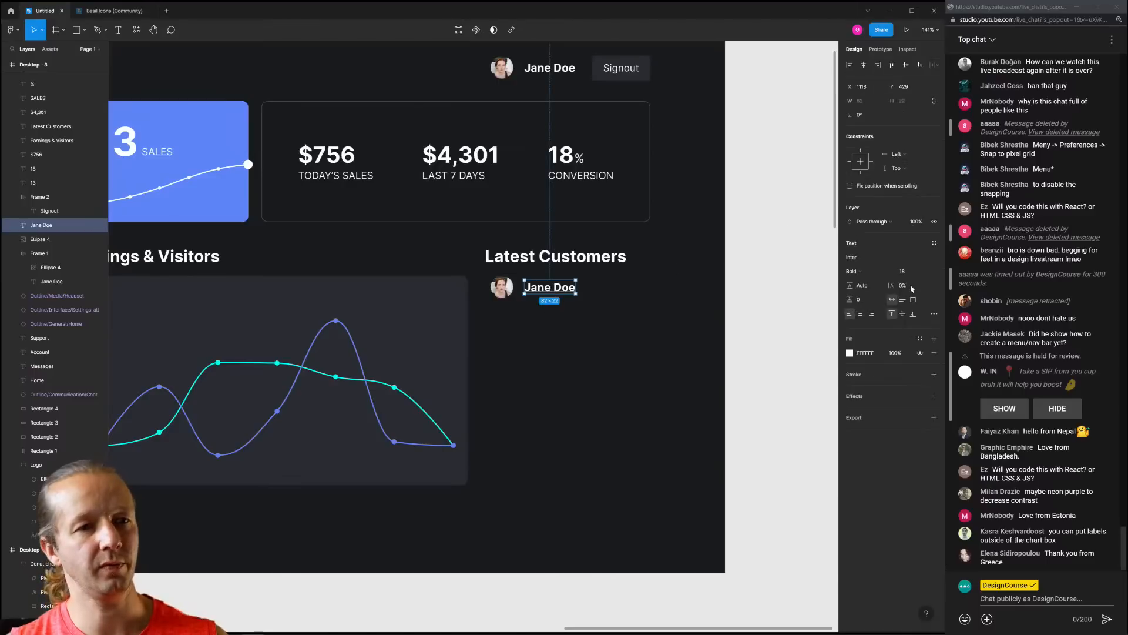
{"action": "left_click", "coordinate": [605, 315]}
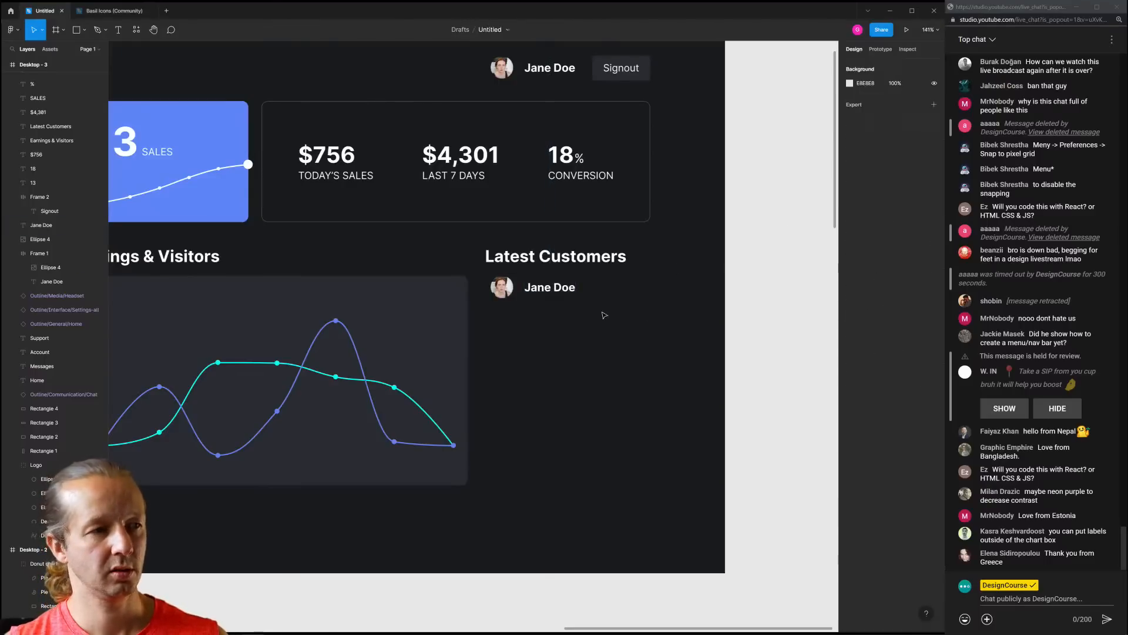
{"action": "left_click", "coordinate": [501, 287]}
{"action": "left_click", "coordinate": [555, 288], "text": "shift"}
{"action": "mouse_move", "coordinate": [555, 288]}
{"action": "left_mouse_down"}
{"action": "mouse_move", "coordinate": [559, 303]}
{"action": "mouse_move", "coordinate": [563, 293]}
{"action": "left_mouse_up"}
{"action": "left_click", "coordinate": [628, 305]}
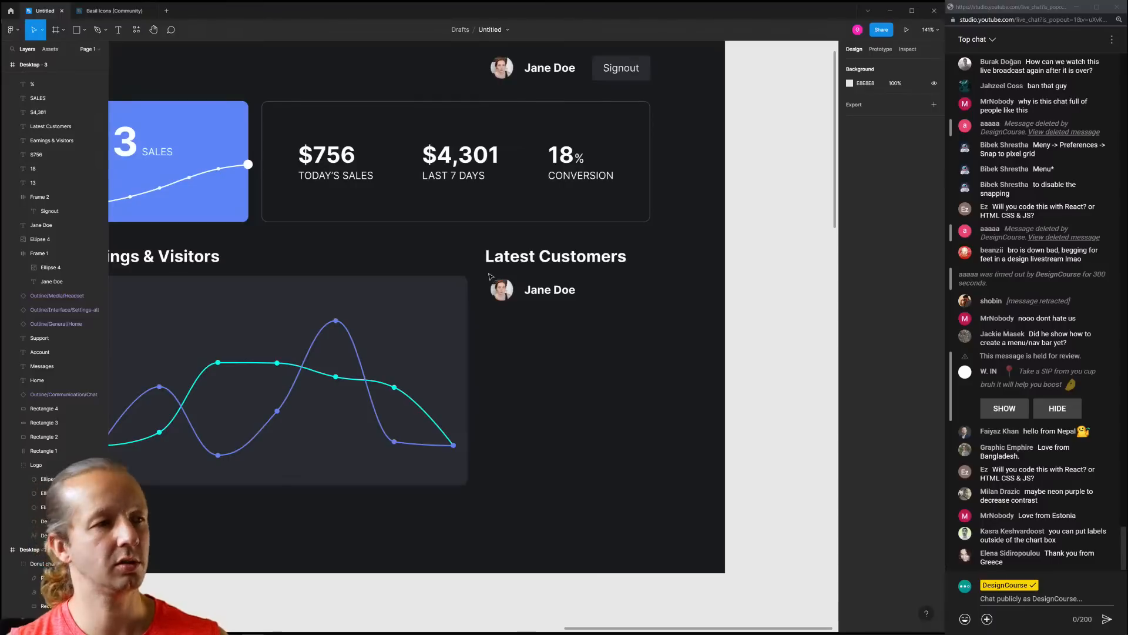
Shrink the copied customer avatar around its centre
{"action": "left_click", "coordinate": [552, 295]}
{"action": "left_click", "coordinate": [549, 327]}
{"action": "left_click", "coordinate": [501, 296]}
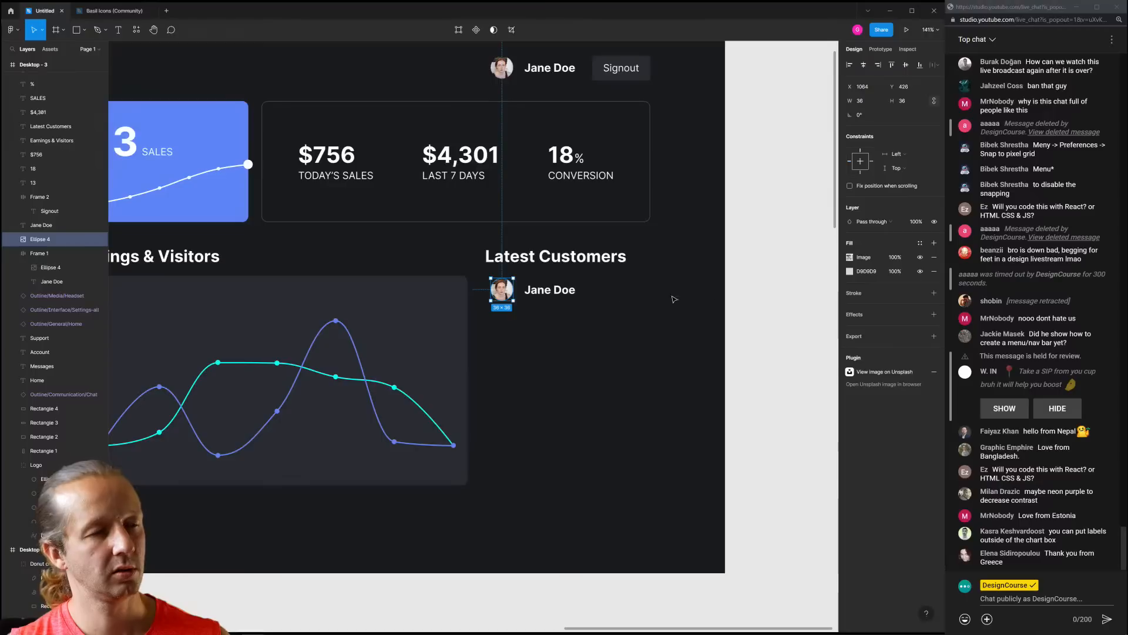
{"action": "right_click", "coordinate": [730, 287]}
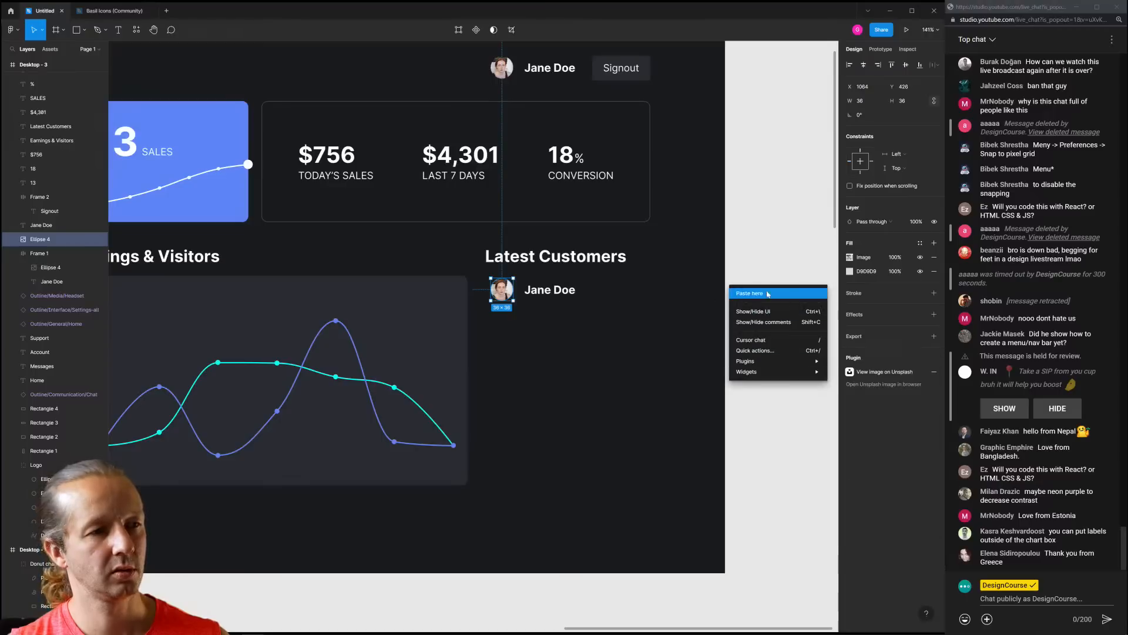
{"action": "left_click", "coordinate": [759, 257]}
{"action": "scroll", "coordinate": [758, 254], "scroll_direction": "down", "scroll_amount": 2}
{"action": "left_click_drag", "start_coordinate": [758, 255], "coordinate": [688, 286]}
{"action": "scroll", "coordinate": [580, 324], "scroll_direction": "up", "scroll_amount": 1}
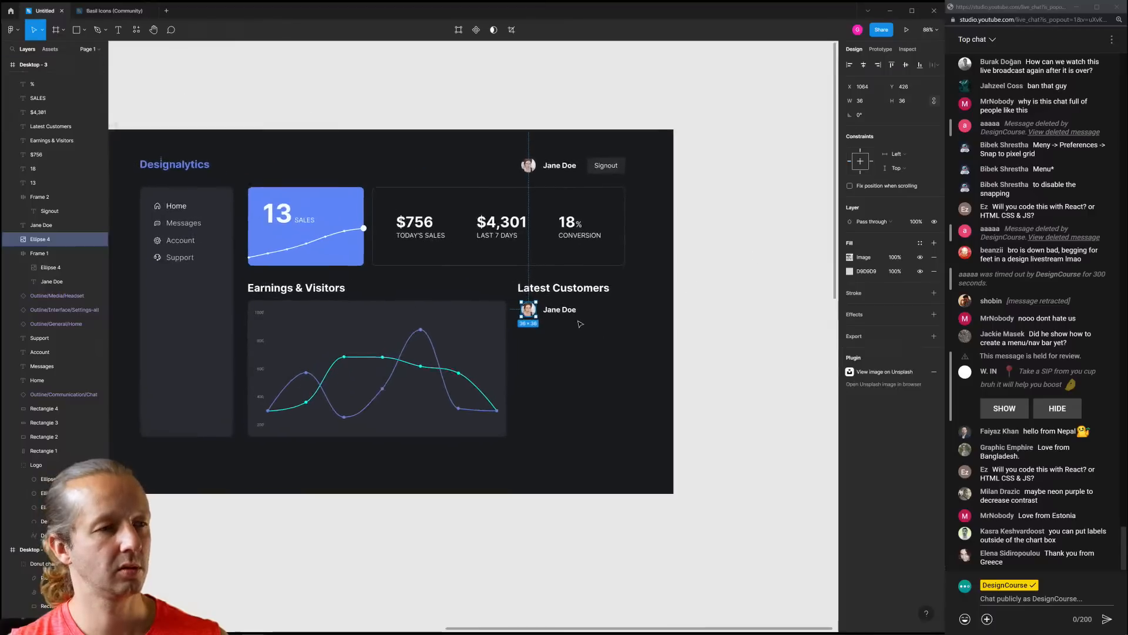
{"action": "scroll", "coordinate": [580, 324], "scroll_direction": "up", "scroll_amount": 3}
{"action": "left_click", "coordinate": [559, 311]}
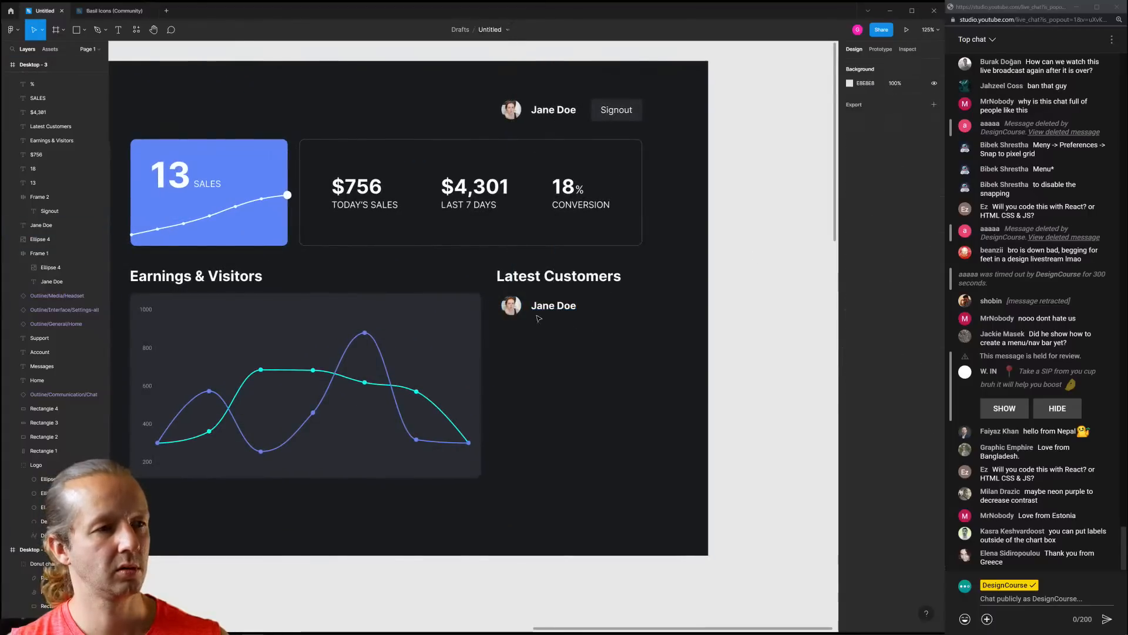
{"action": "left_click", "coordinate": [512, 305]}
{"action": "scroll", "coordinate": [517, 306], "scroll_direction": "up", "scroll_amount": 4}
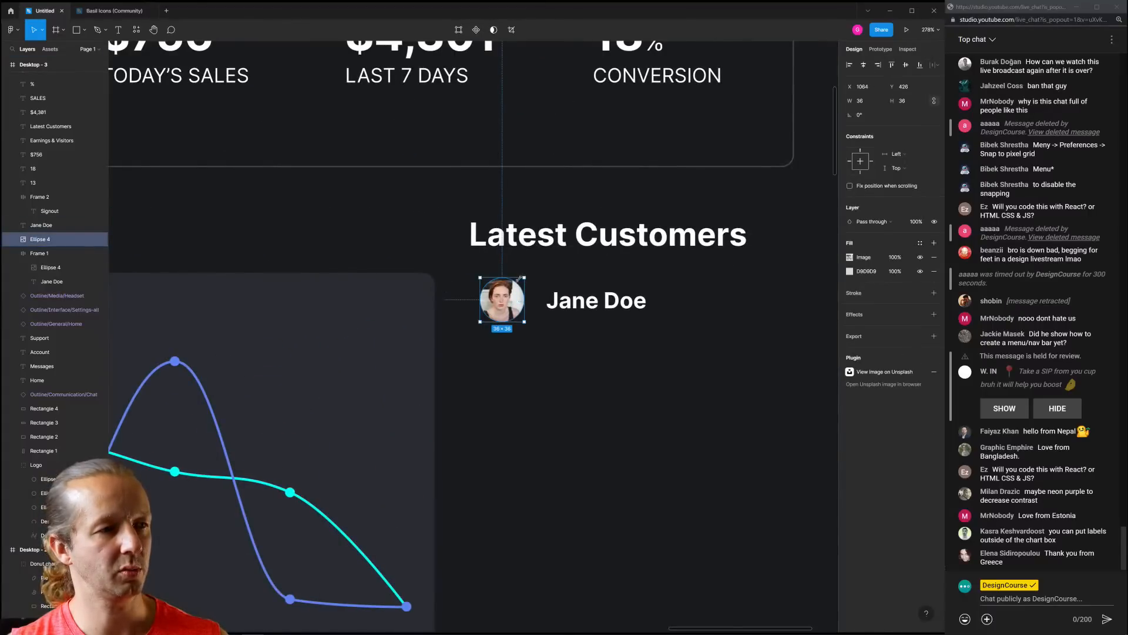
{"action": "left_click_drag", "start_coordinate": [520, 279], "coordinate": [512, 287]}
Nudge the Jane Doe name left toward the avatar and set it to Regular weight
{"action": "left_click", "coordinate": [554, 307]}
{"action": "key", "text": "shift+Left"}
{"action": "key", "text": "Left"}
{"action": "key", "text": "Left"}
{"action": "key", "text": "Left"}
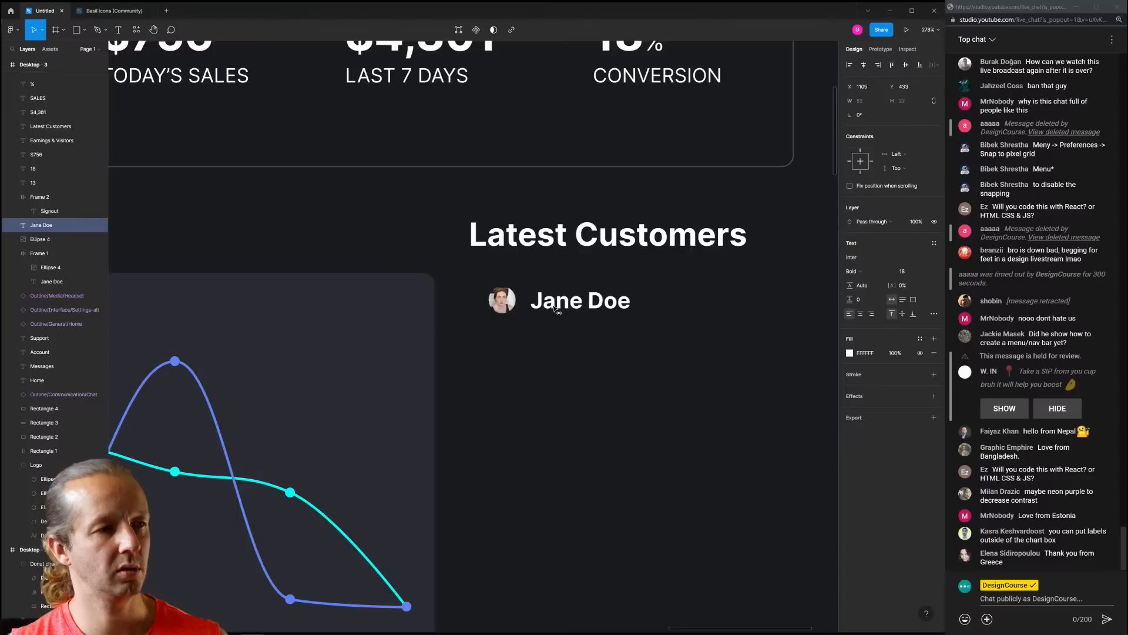
{"action": "left_click", "coordinate": [926, 272]}
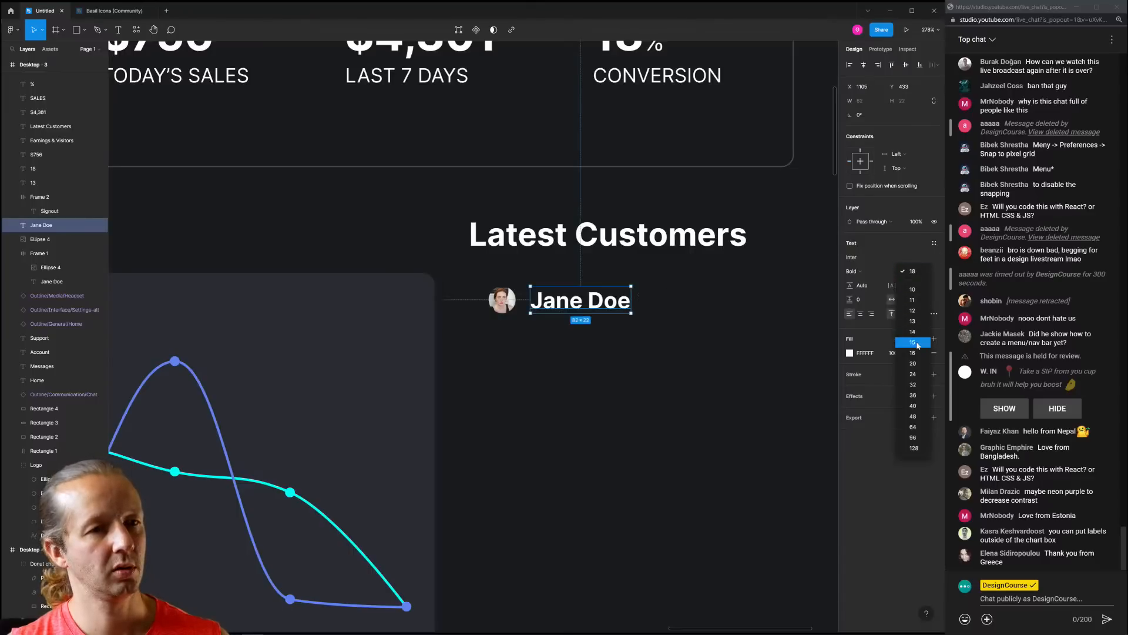
{"action": "left_click", "coordinate": [863, 271]}
{"action": "left_click", "coordinate": [865, 239]}
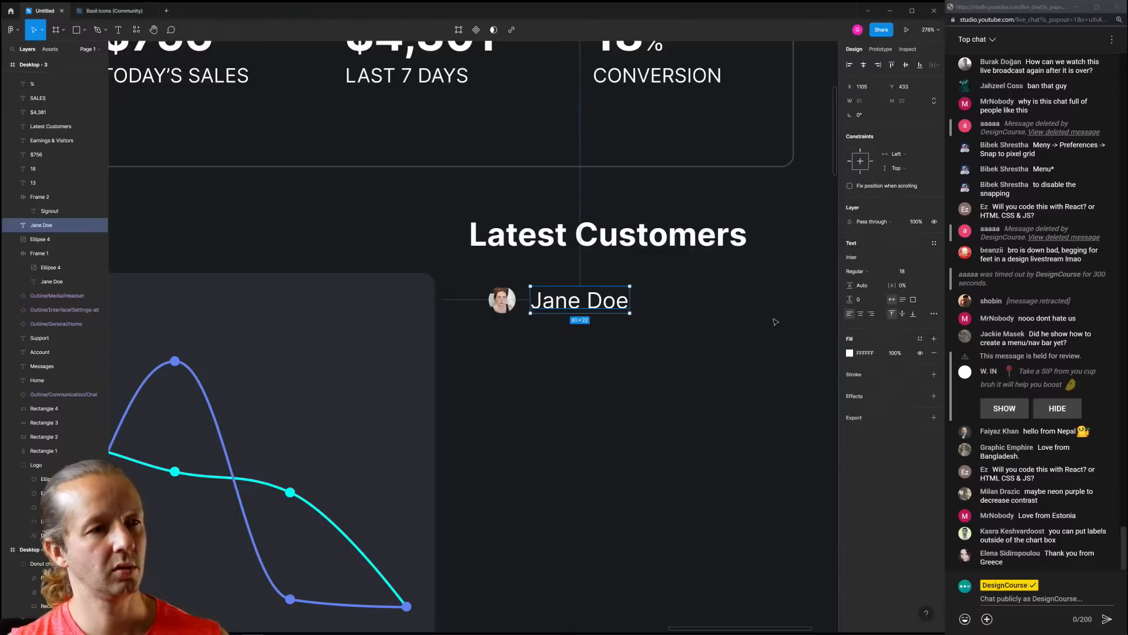
{"action": "left_click", "coordinate": [628, 347]}
{"action": "scroll", "coordinate": [624, 344], "scroll_direction": "down", "scroll_amount": 5}
{"action": "scroll", "coordinate": [613, 351], "scroll_direction": "right", "scroll_amount": 2}
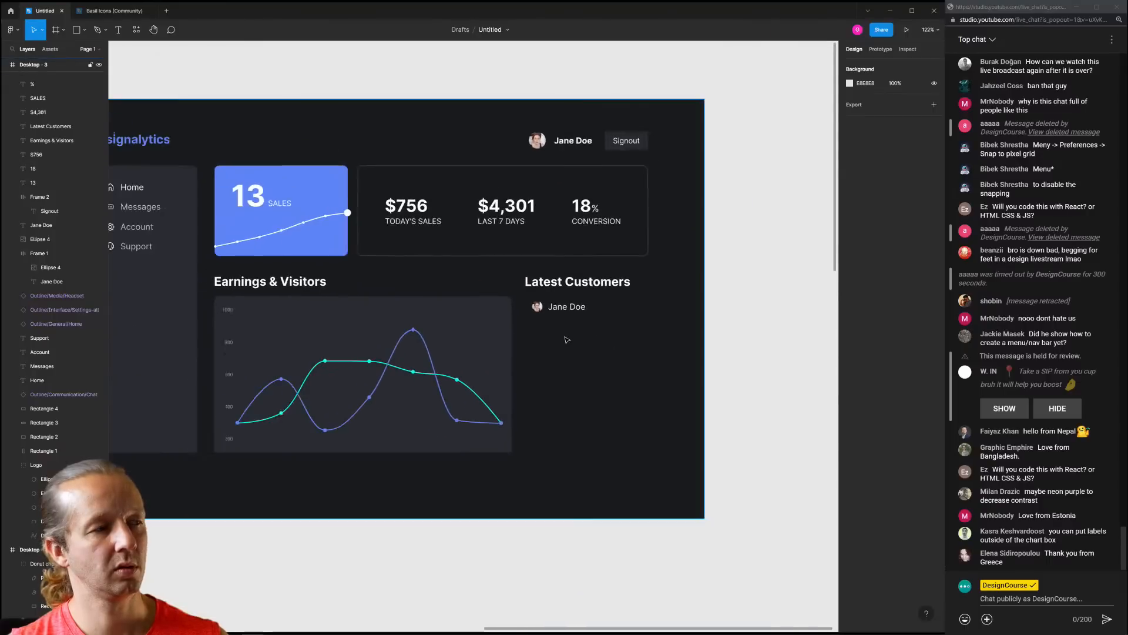
Give the Jane Doe name the sampled grey-blue colour with the eyedropper
{"action": "scroll", "coordinate": [617, 329], "scroll_direction": "left", "scroll_amount": 3}
{"action": "left_click", "coordinate": [625, 310]}
{"action": "key", "text": "i"}
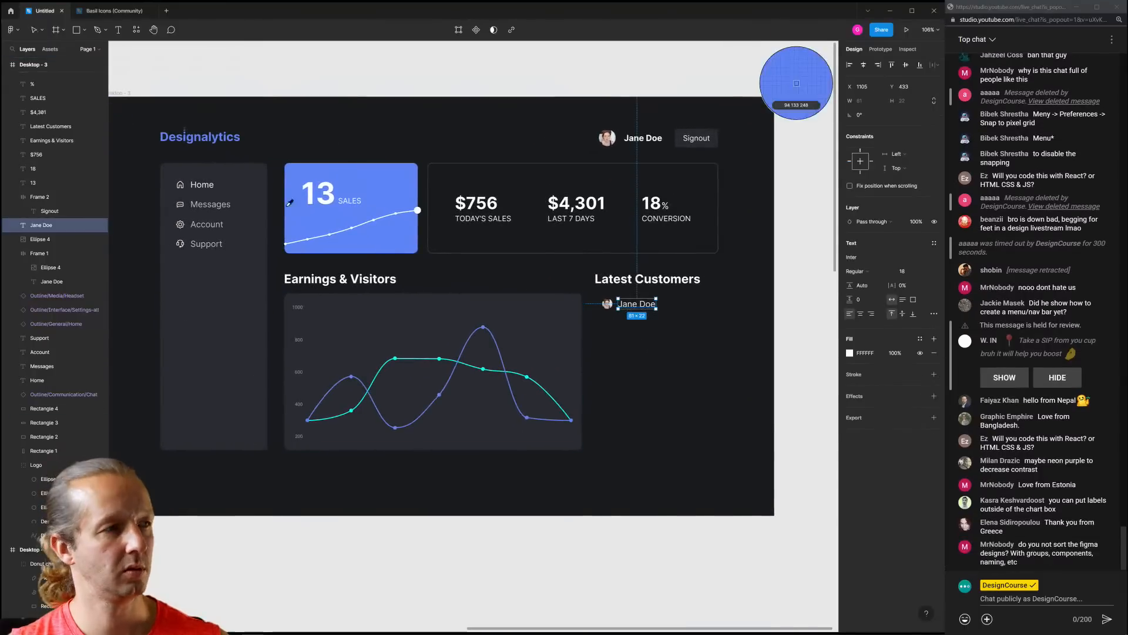
{"action": "left_click", "coordinate": [796, 82]}
{"action": "key", "text": "Escape"}
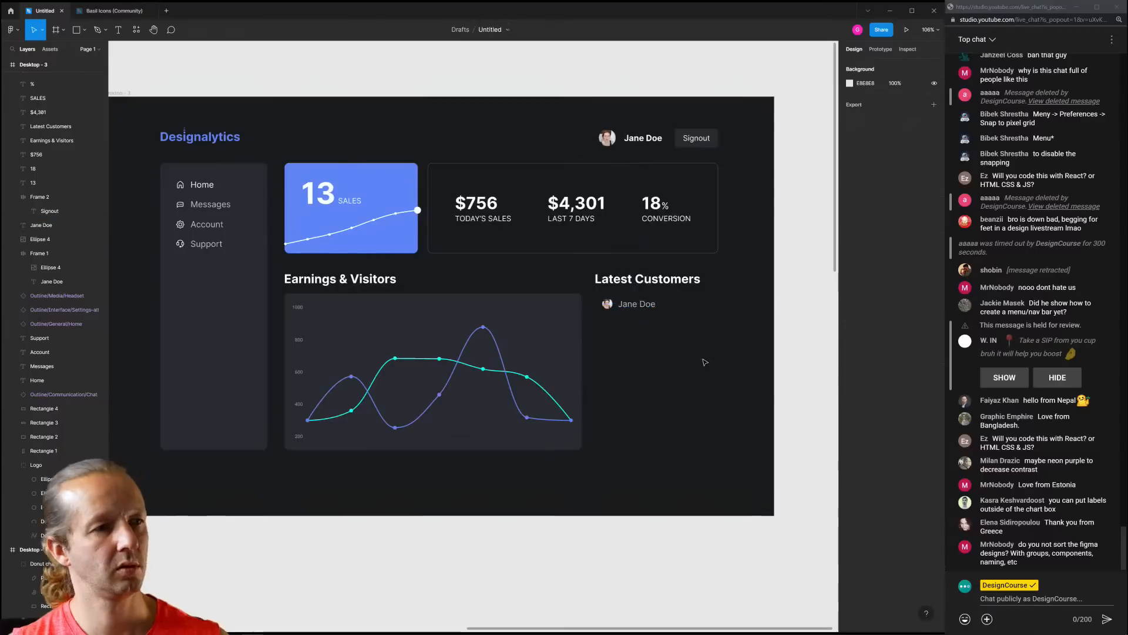
Line up the customer avatar and name with the Latest Customers heading
{"action": "left_click_drag", "start_coordinate": [597, 296], "coordinate": [598, 331]}
{"action": "scroll", "coordinate": [673, 320], "scroll_direction": "up", "scroll_amount": 3}
{"action": "left_click_drag", "start_coordinate": [502, 298], "coordinate": [489, 298]}
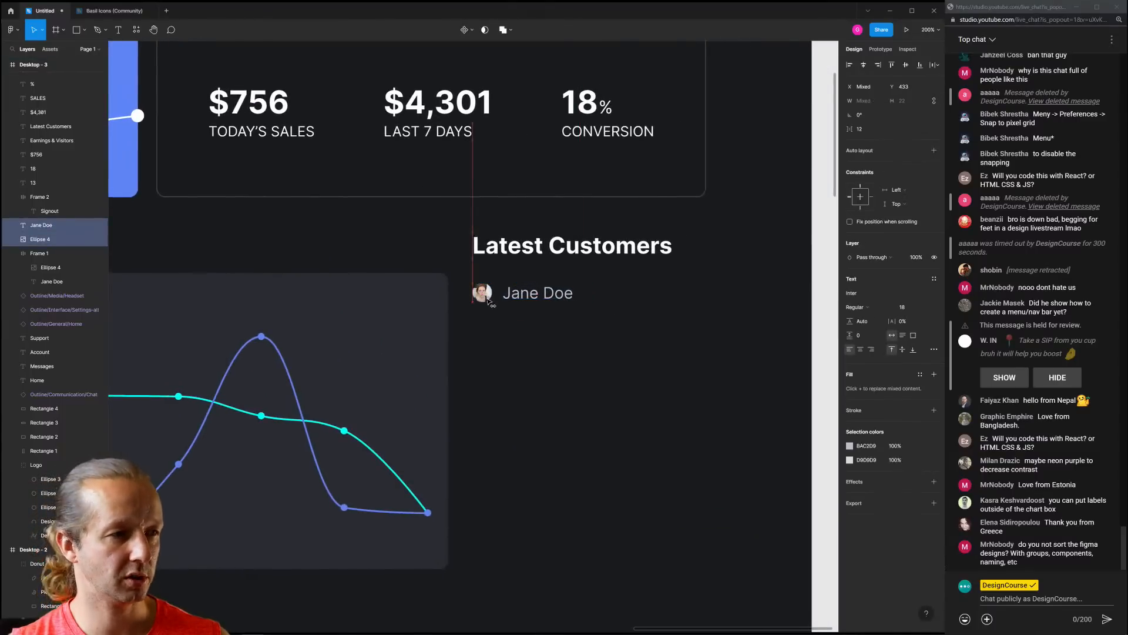
{"action": "left_click", "coordinate": [592, 332]}
{"action": "scroll", "coordinate": [574, 325], "scroll_direction": "up", "scroll_amount": 1}
{"action": "scroll", "coordinate": [576, 327], "scroll_direction": "up", "scroll_amount": 2}
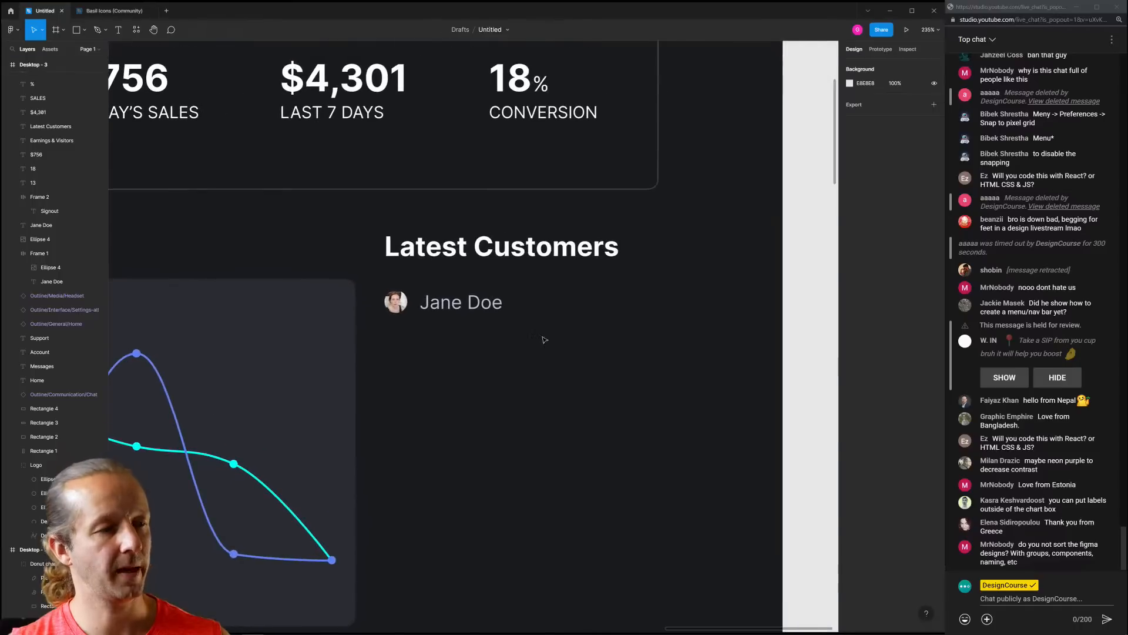
{"action": "scroll", "coordinate": [551, 334], "scroll_direction": "down", "scroll_amount": 3}
{"action": "scroll", "coordinate": [543, 336], "scroll_direction": "up", "scroll_amount": 2}
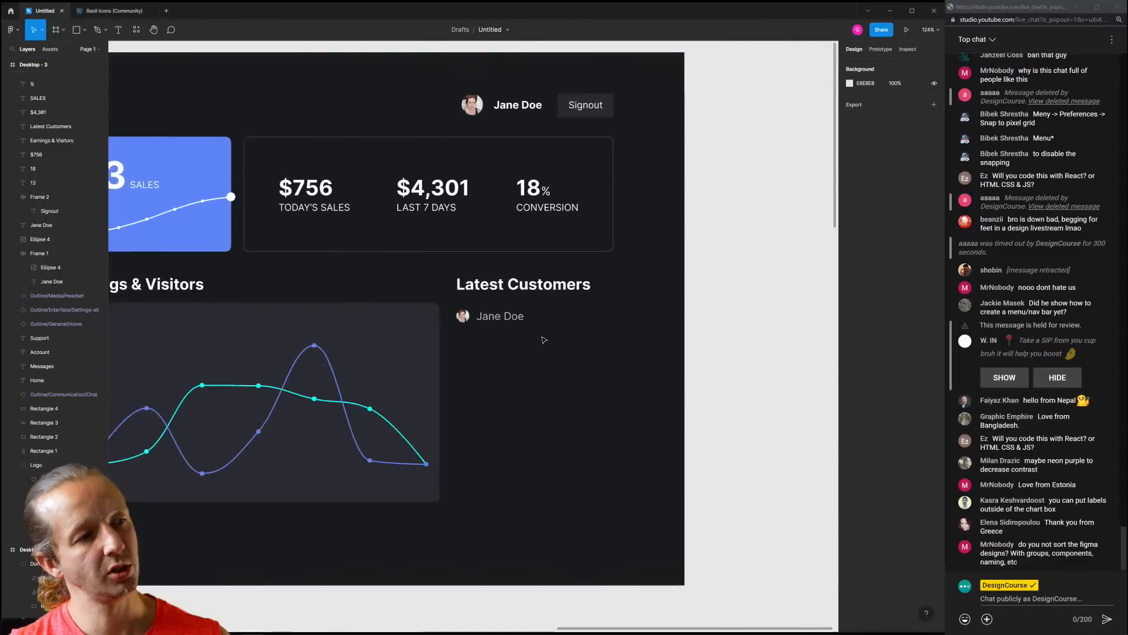
{"action": "scroll", "coordinate": [543, 337], "scroll_direction": "up", "scroll_amount": 1}
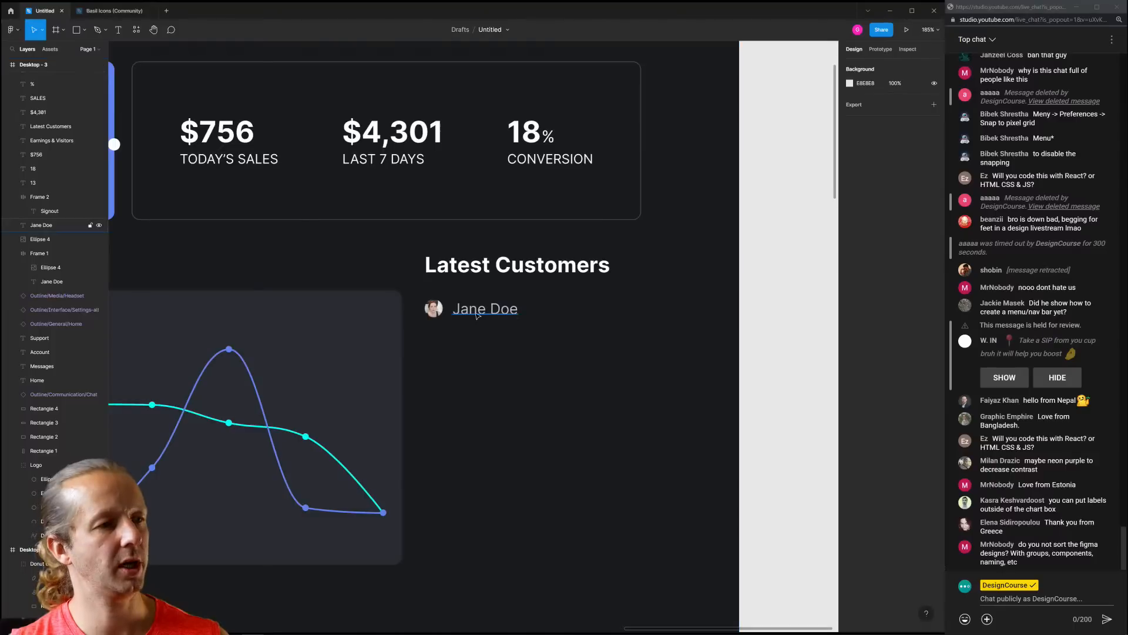
Change the Jane Doe name's font weight to Bold
{"action": "left_click", "coordinate": [474, 315]}
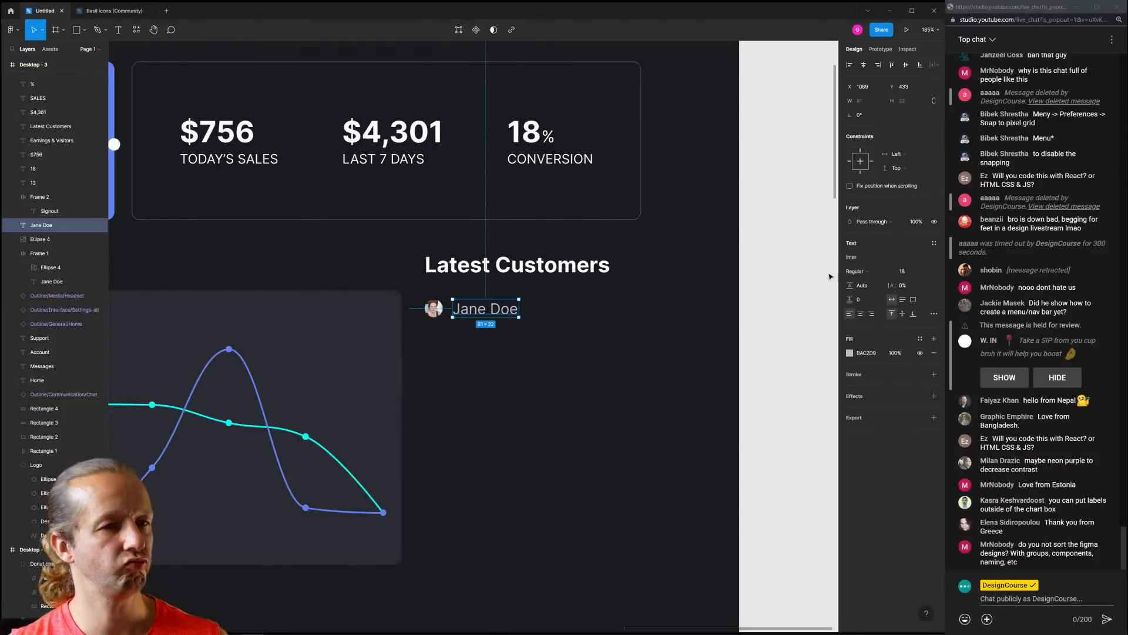
{"action": "left_click", "coordinate": [866, 274]}
{"action": "left_click", "coordinate": [867, 295]}
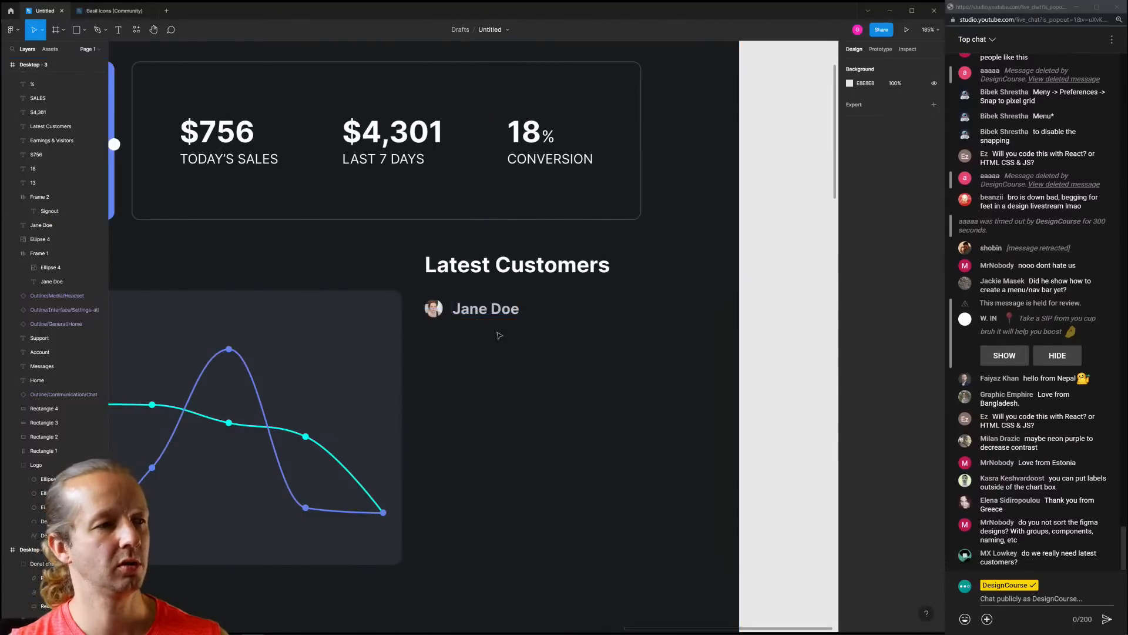
Duplicate the Jane Doe text below it and retype it as 'Joined 36 minutes ago'
{"action": "key", "text": "ctrl+d"}
{"action": "left_click_drag", "start_coordinate": [479, 314], "coordinate": [488, 332]}
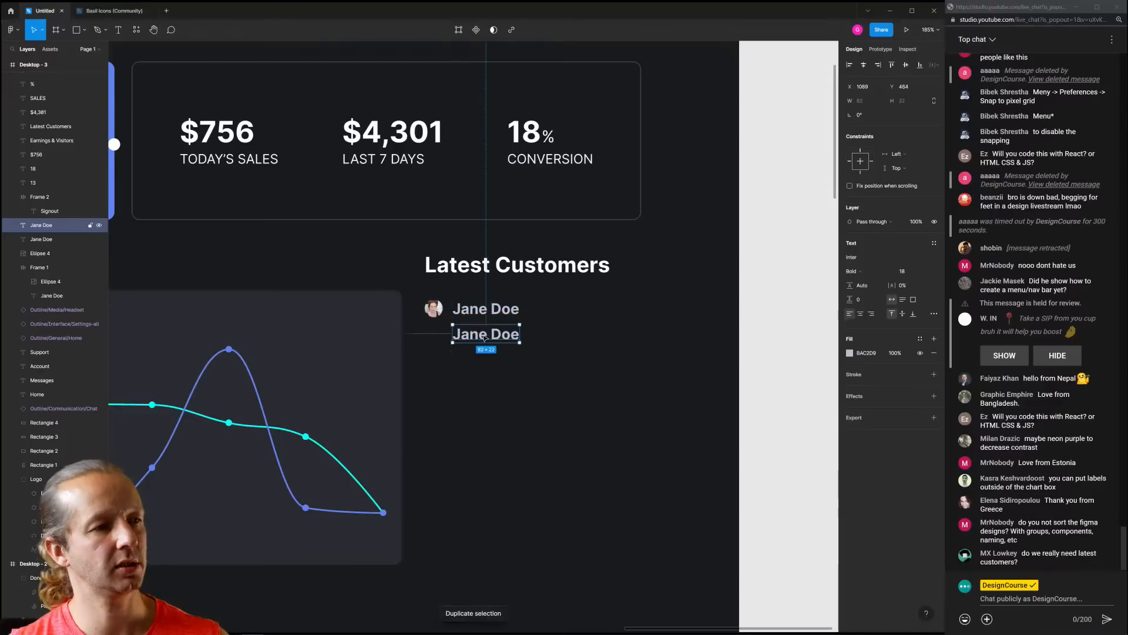
{"action": "double_click", "coordinate": [488, 335]}
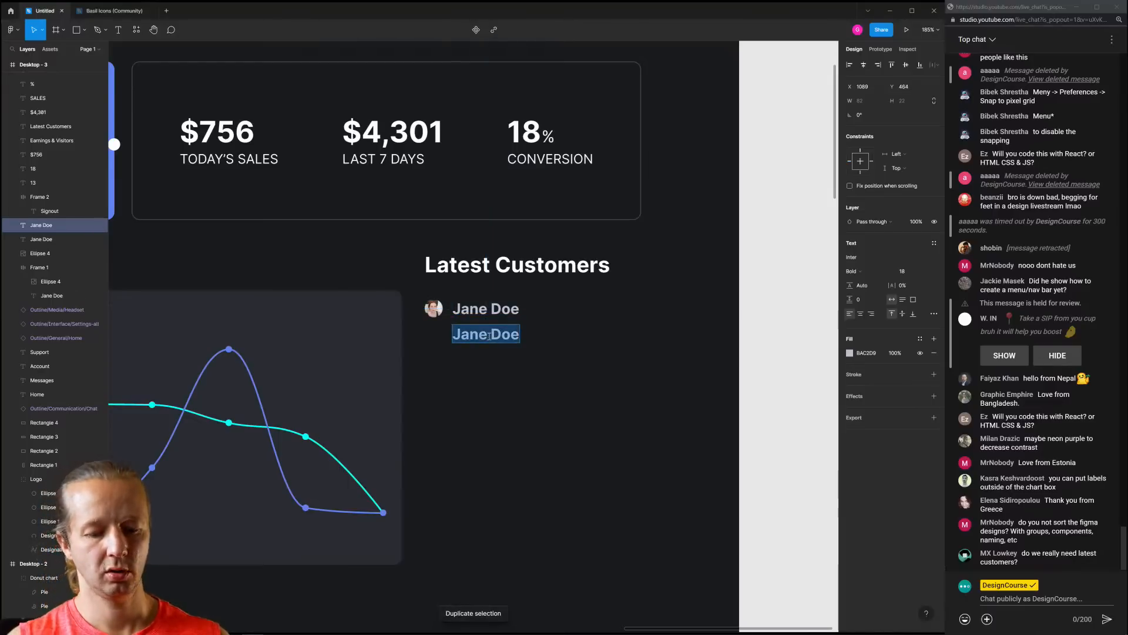
{"action": "type", "text": "Joined"}
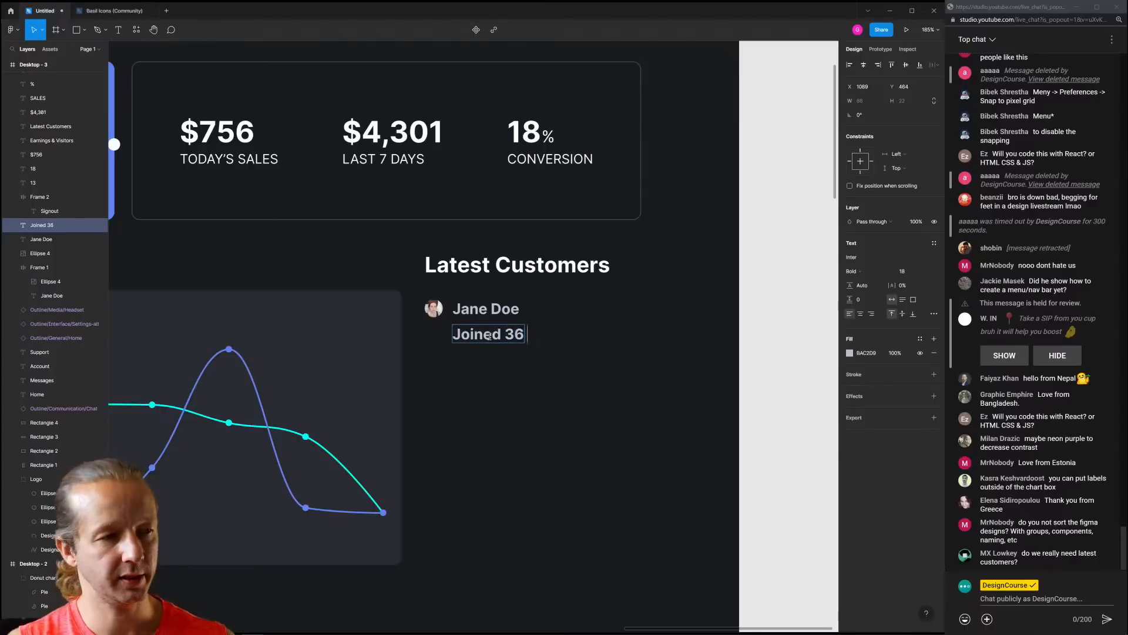
{"action": "type", "text": " 36 minutes ago"}
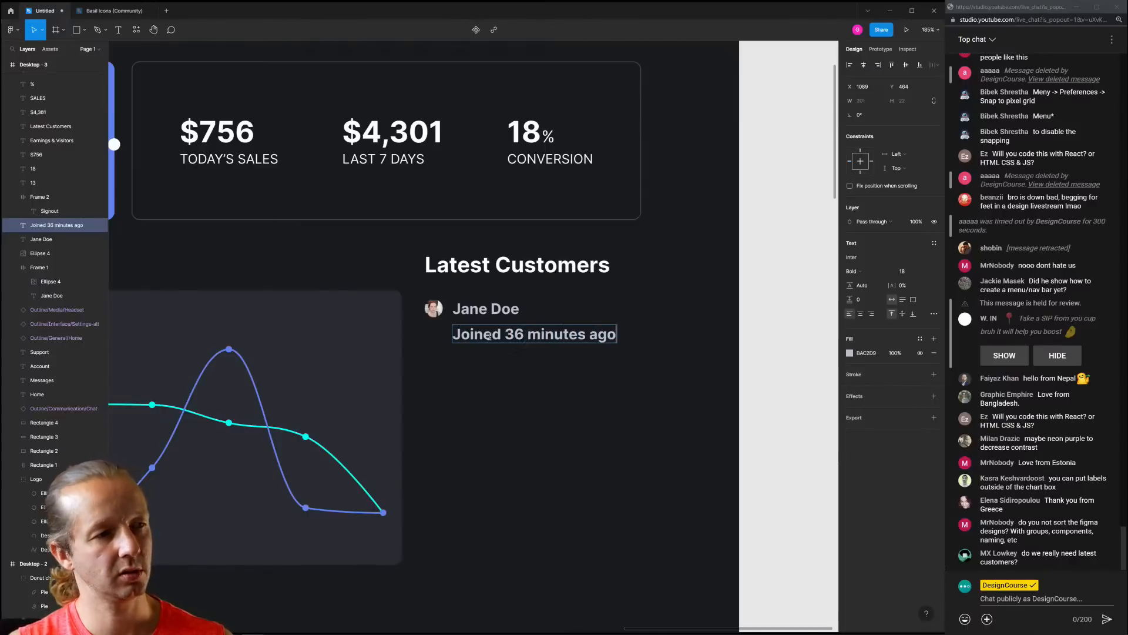
{"action": "key", "text": "Escape"}
Set the 'Joined 36 minutes ago' line to size 14, Regular weight
{"action": "left_click", "coordinate": [904, 274]}
{"action": "type", "text": "1"}
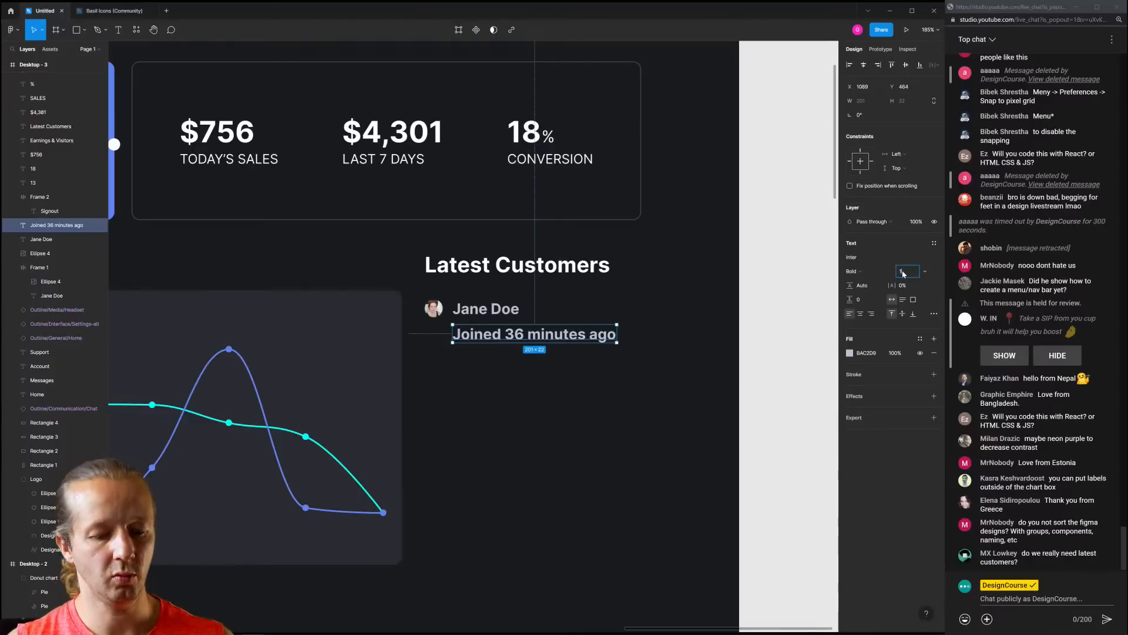
{"action": "type", "text": "4"}
{"action": "key", "text": "Return"}
{"action": "left_click", "coordinate": [851, 271]}
{"action": "left_click", "coordinate": [858, 241]}
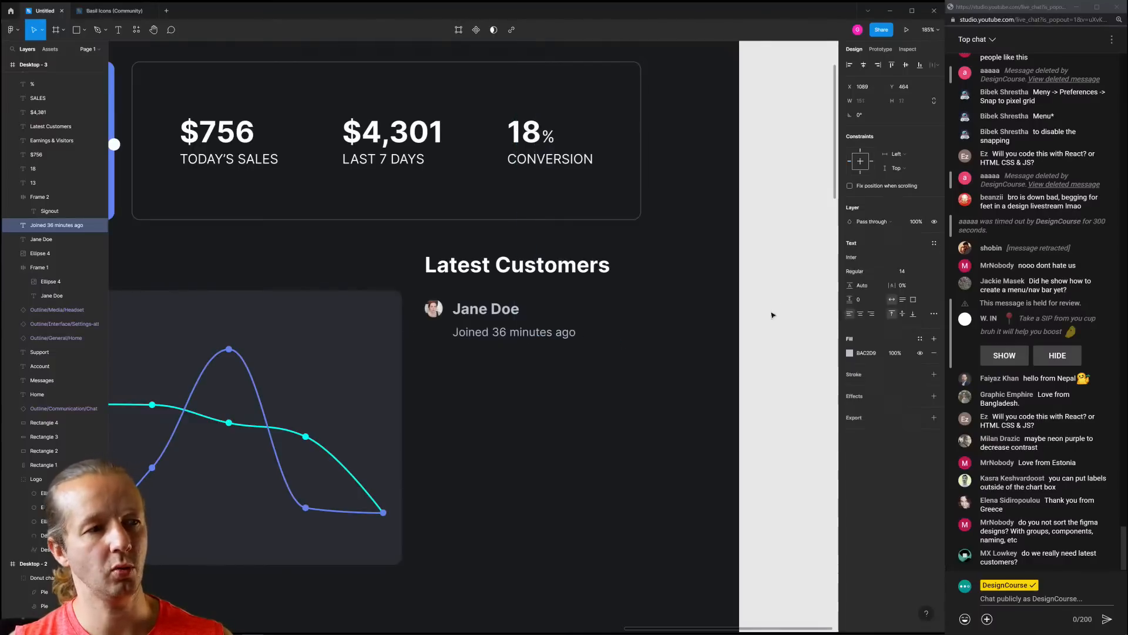
{"action": "left_click", "coordinate": [771, 312]}
{"action": "left_click", "coordinate": [535, 340]}
{"action": "left_click", "coordinate": [486, 308]}
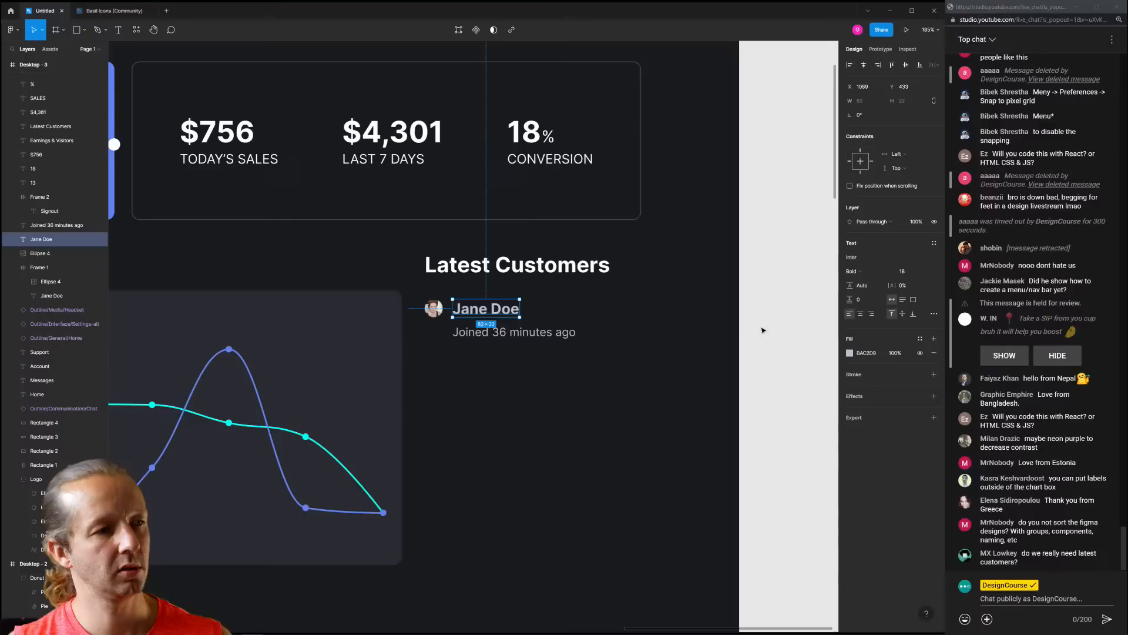
{"action": "left_click", "coordinate": [704, 356]}
Select and remove the Latest Customers heading
{"action": "scroll", "coordinate": [615, 307], "scroll_direction": "down", "scroll_amount": 1}
{"action": "left_click", "coordinate": [532, 268]}
{"action": "scroll", "coordinate": [548, 316], "scroll_direction": "down", "scroll_amount": 6}
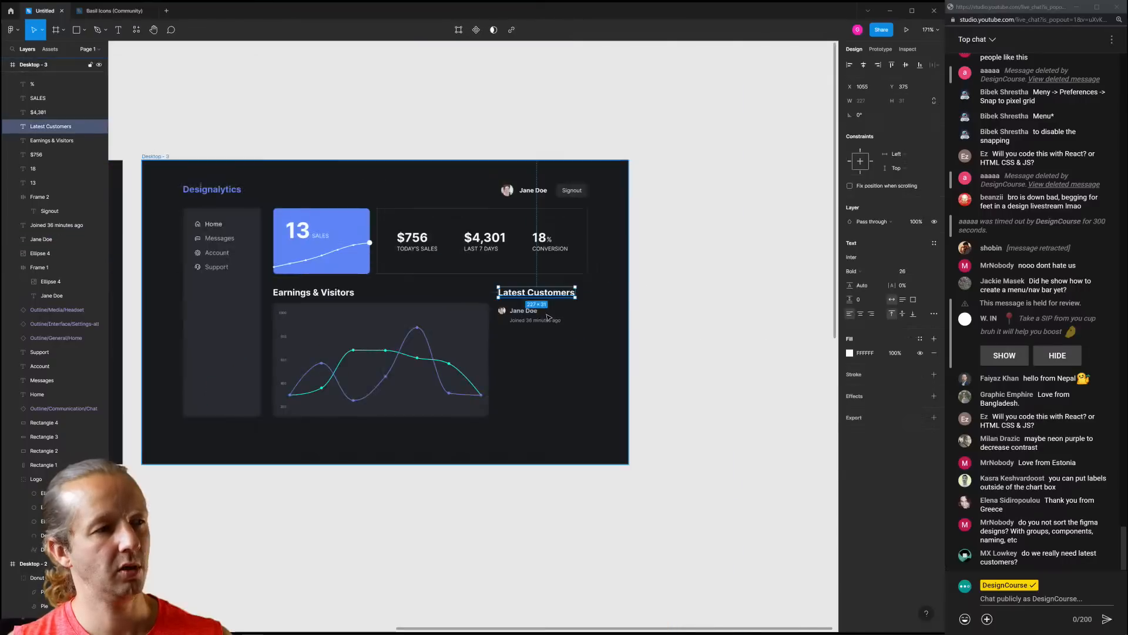
{"action": "scroll", "coordinate": [548, 317], "scroll_direction": "up", "scroll_amount": 3}
{"action": "scroll", "coordinate": [548, 317], "scroll_direction": "down", "scroll_amount": 2}
Delete the Latest Customers heading and check the fill colours of the name and caption text
{"action": "key", "text": "Delete"}
{"action": "scroll", "coordinate": [632, 329], "scroll_direction": "up", "scroll_amount": 2}
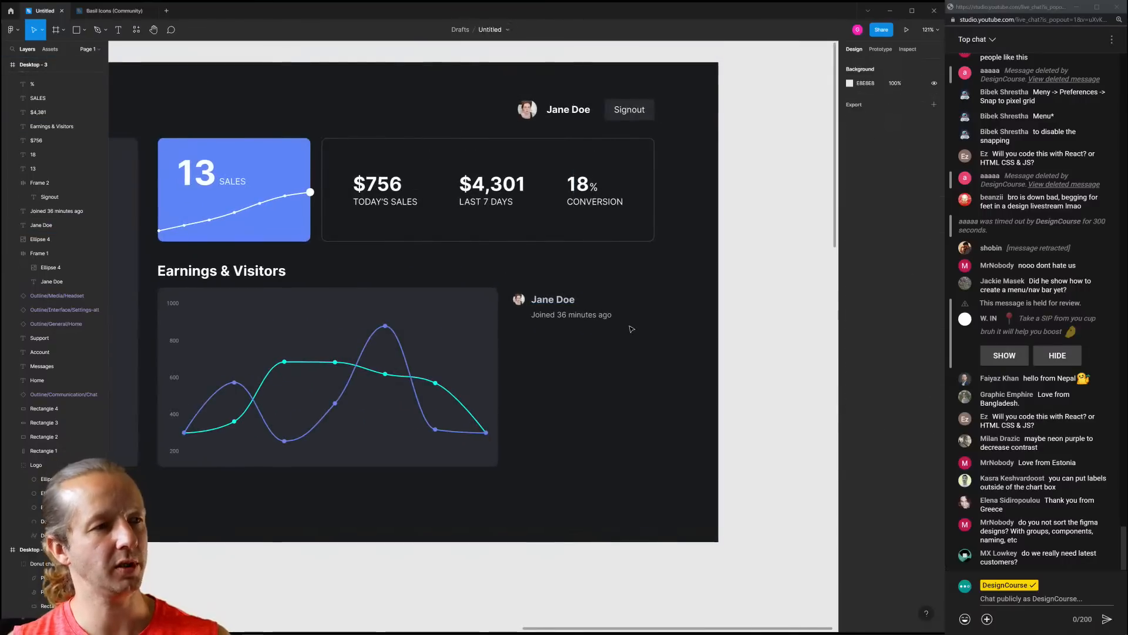
{"action": "left_click", "coordinate": [559, 317]}
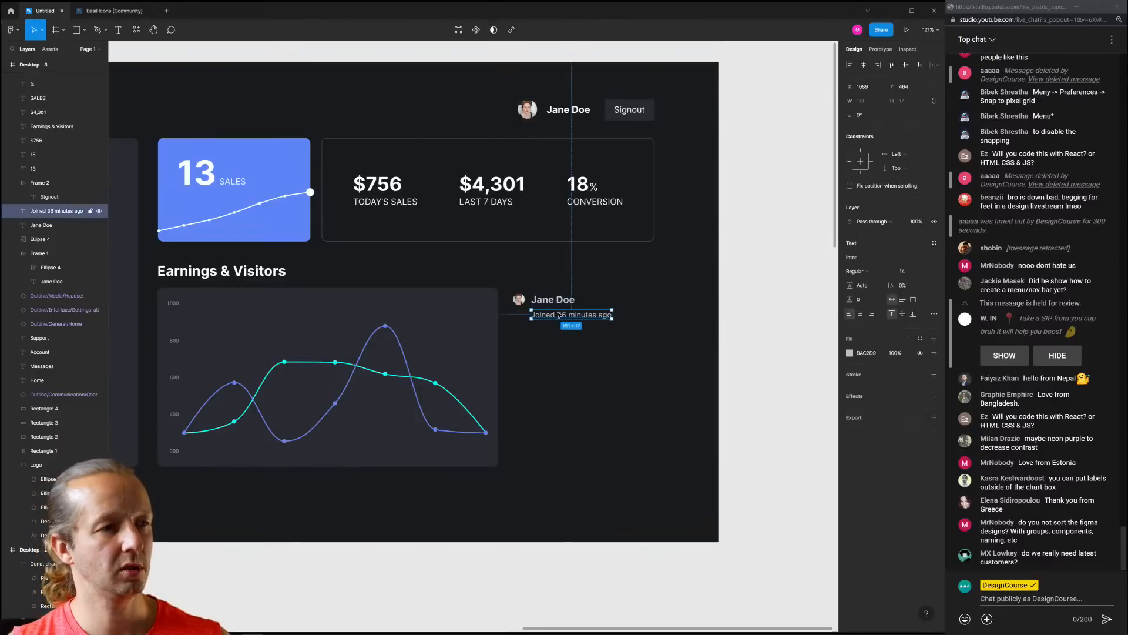
{"action": "left_click", "coordinate": [568, 300]}
{"action": "left_click", "coordinate": [849, 353]}
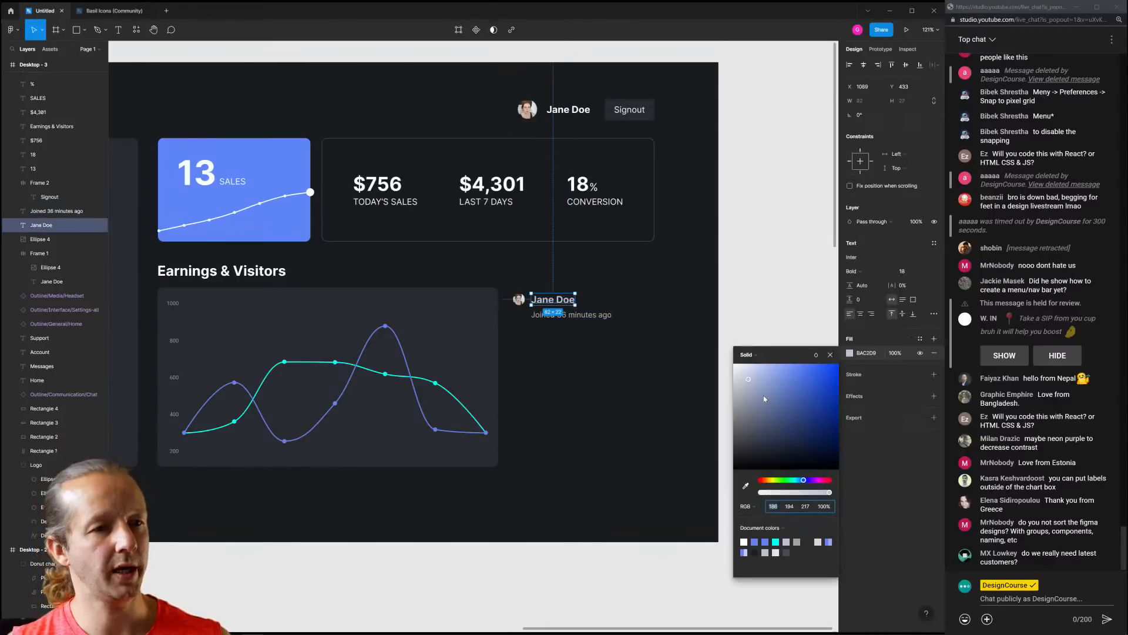
{"action": "left_click", "coordinate": [633, 376]}
{"action": "left_click", "coordinate": [569, 321]}
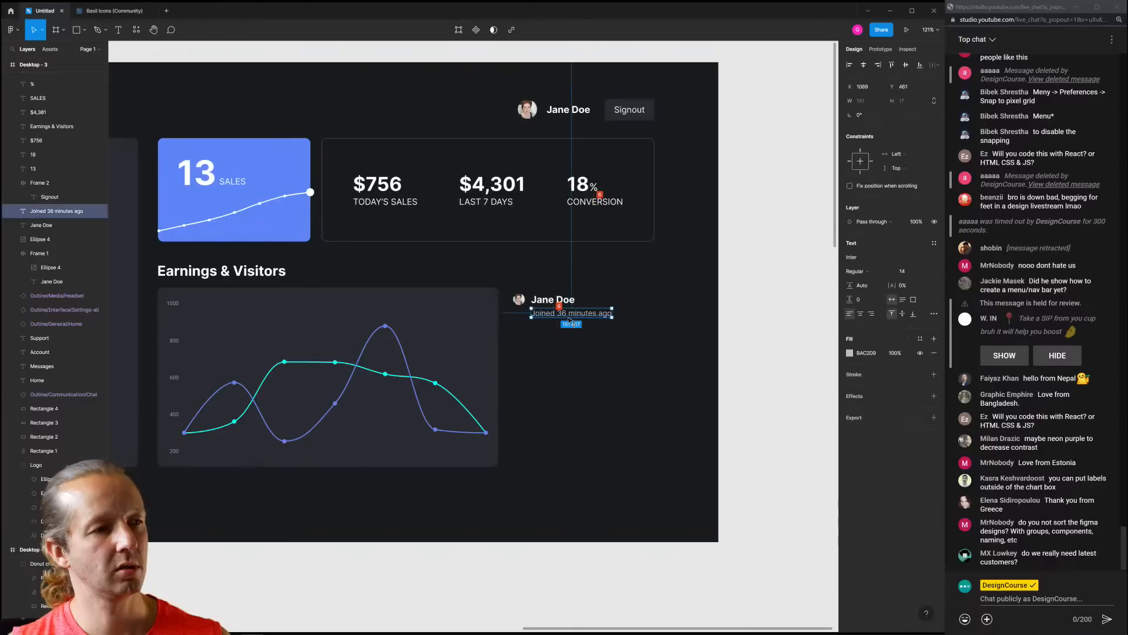
{"action": "left_click", "coordinate": [593, 346]}
Select the avatar, name and 'Joined 36 minutes ago' caption together and duplicate them into stacked rows
{"action": "scroll", "coordinate": [593, 346], "scroll_direction": "left", "scroll_amount": 3}
{"action": "scroll", "coordinate": [593, 346], "scroll_direction": "down", "scroll_amount": 2}
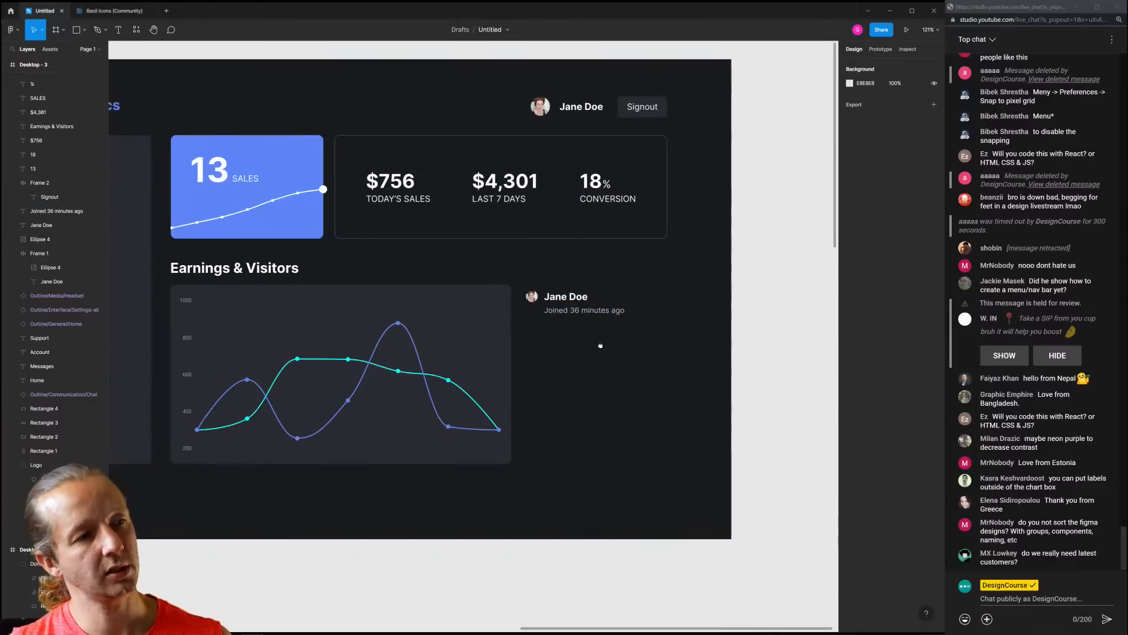
{"action": "left_click", "coordinate": [691, 265]}
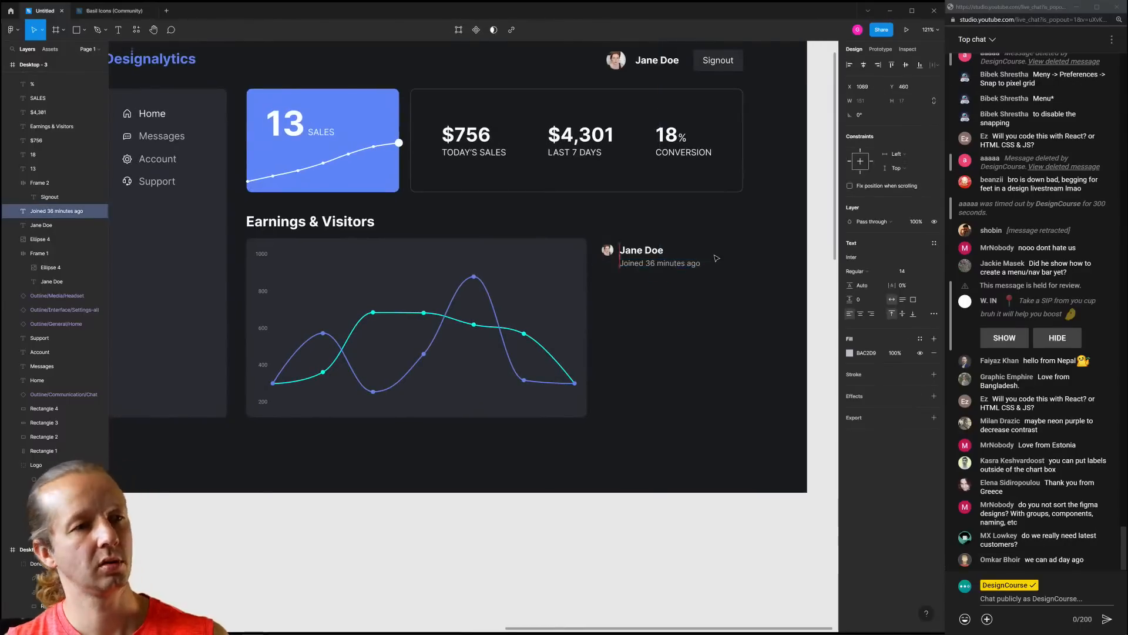
{"action": "left_click", "coordinate": [745, 253]}
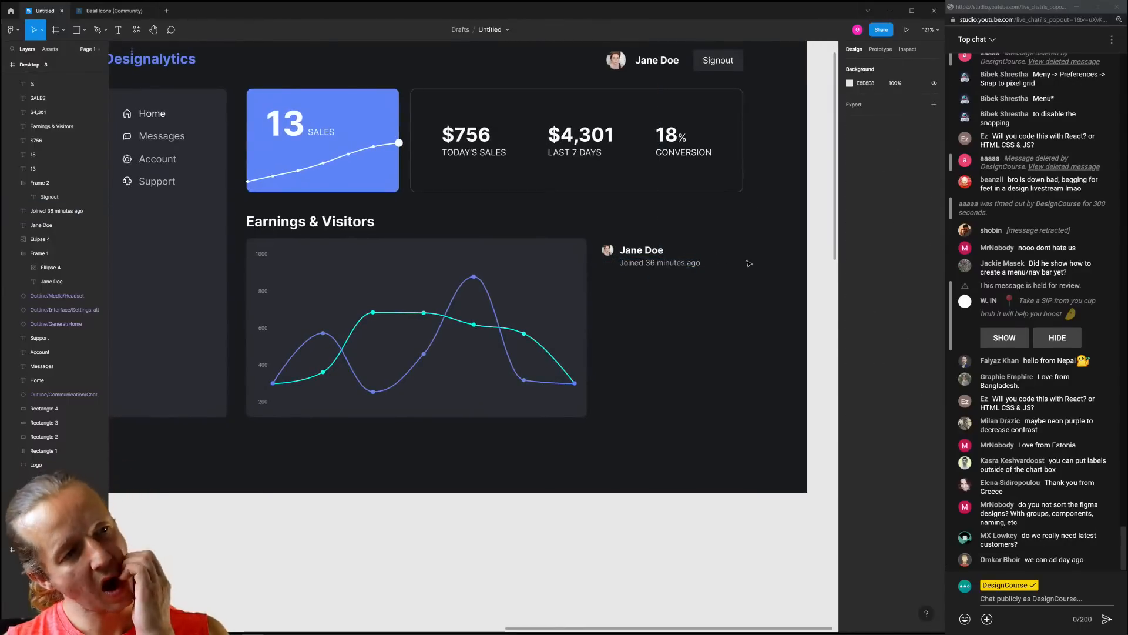
{"action": "scroll", "coordinate": [699, 294], "scroll_direction": "right", "scroll_amount": 3}
{"action": "scroll", "coordinate": [699, 294], "scroll_direction": "up", "scroll_amount": 1}
{"action": "left_click_drag", "start_coordinate": [675, 310], "coordinate": [580, 310]}
{"action": "key", "text": "ctrl+d"}
{"action": "key", "text": "ctrl+d"}
{"action": "key", "text": "ctrl+d"}
{"action": "key", "text": "ctrl+d"}
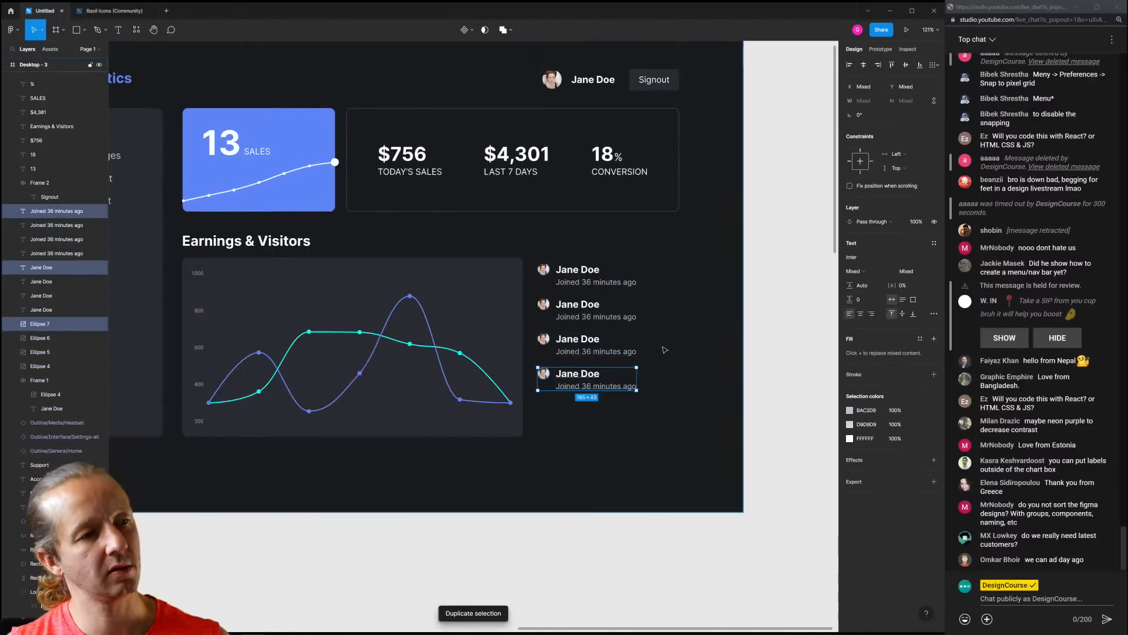
{"action": "left_click", "coordinate": [695, 367]}
{"action": "scroll", "coordinate": [695, 365], "scroll_direction": "down", "scroll_amount": 4}
{"action": "scroll", "coordinate": [627, 364], "scroll_direction": "up", "scroll_amount": 4}
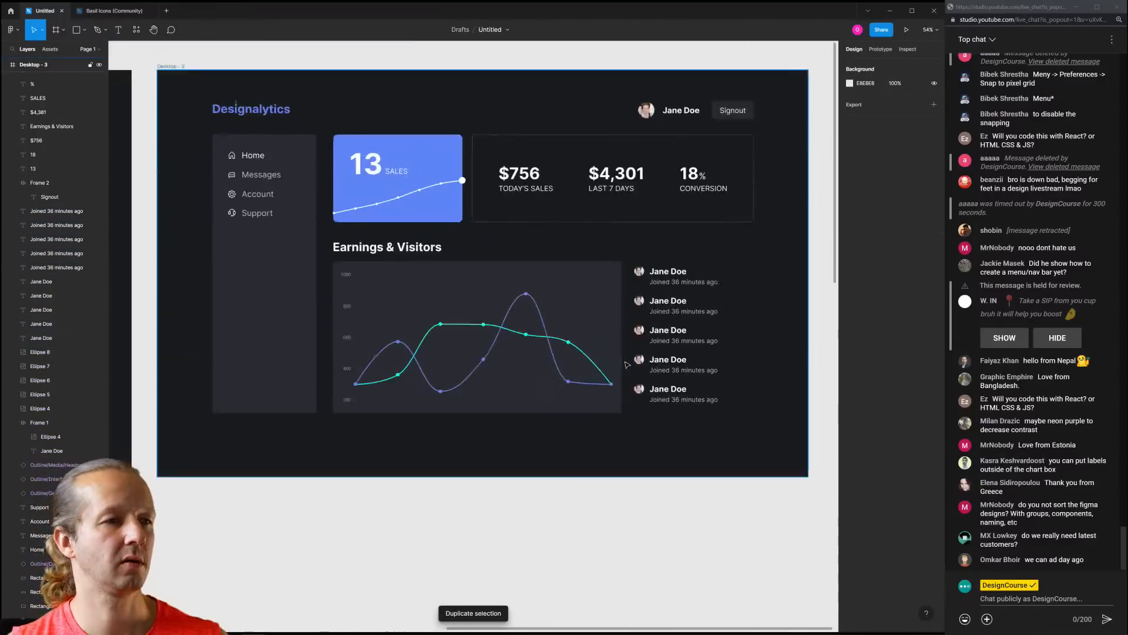
Delete the four lower duplicate customer rows
{"action": "left_click_drag", "start_coordinate": [745, 325], "coordinate": [557, 329]}
{"action": "scroll", "coordinate": [595, 278], "scroll_direction": "down", "scroll_amount": 4}
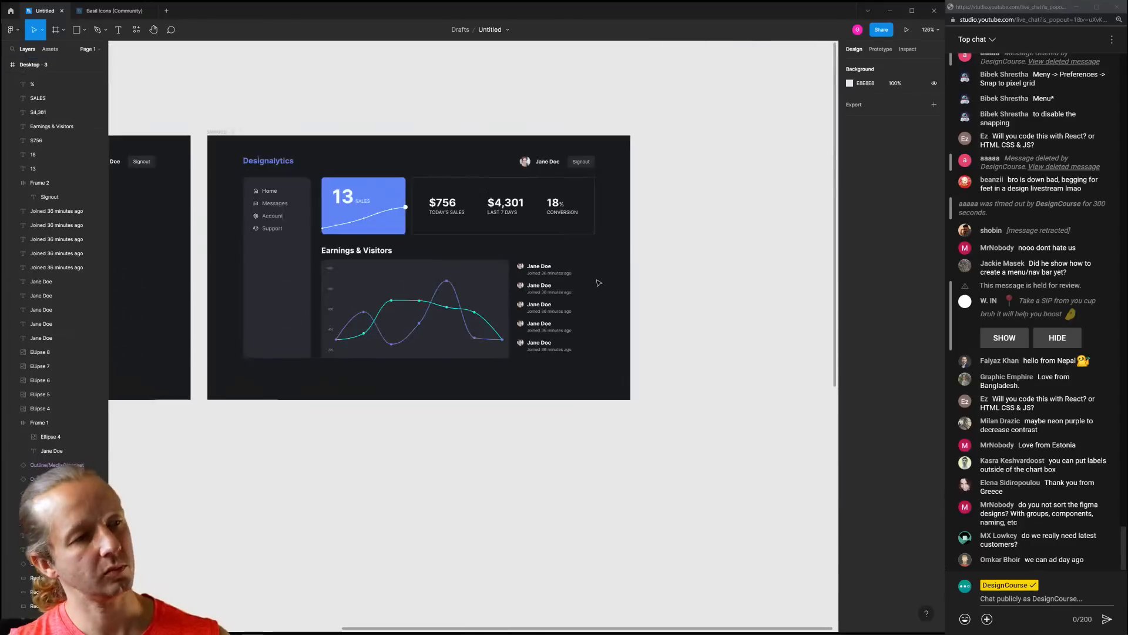
{"action": "scroll", "coordinate": [584, 283], "scroll_direction": "up", "scroll_amount": 5}
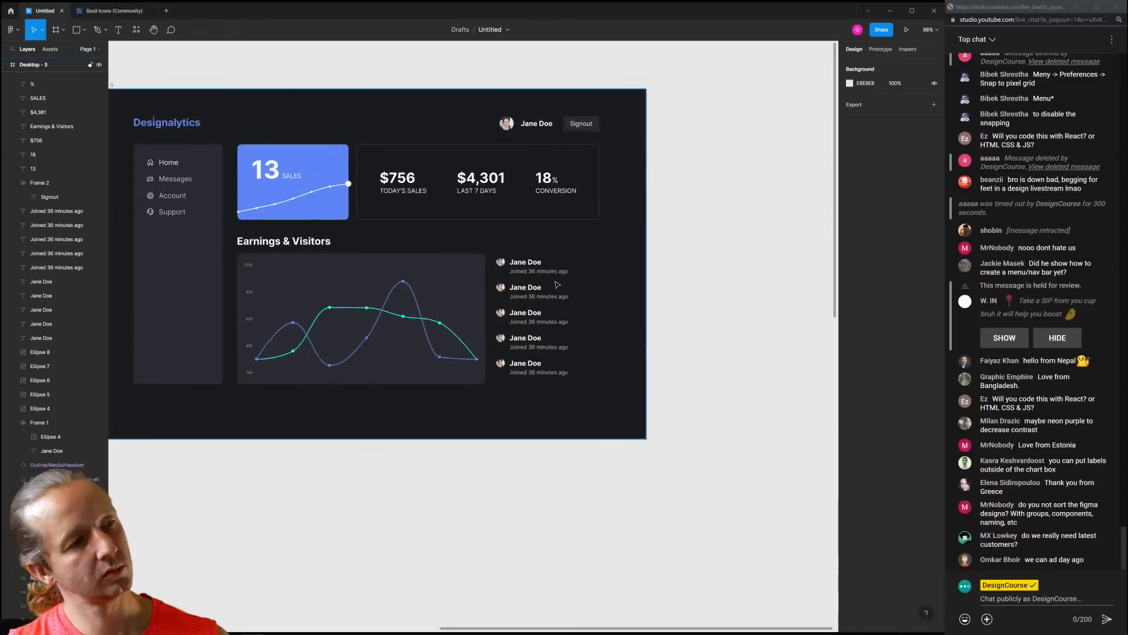
{"action": "scroll", "coordinate": [555, 283], "scroll_direction": "up", "scroll_amount": 4}
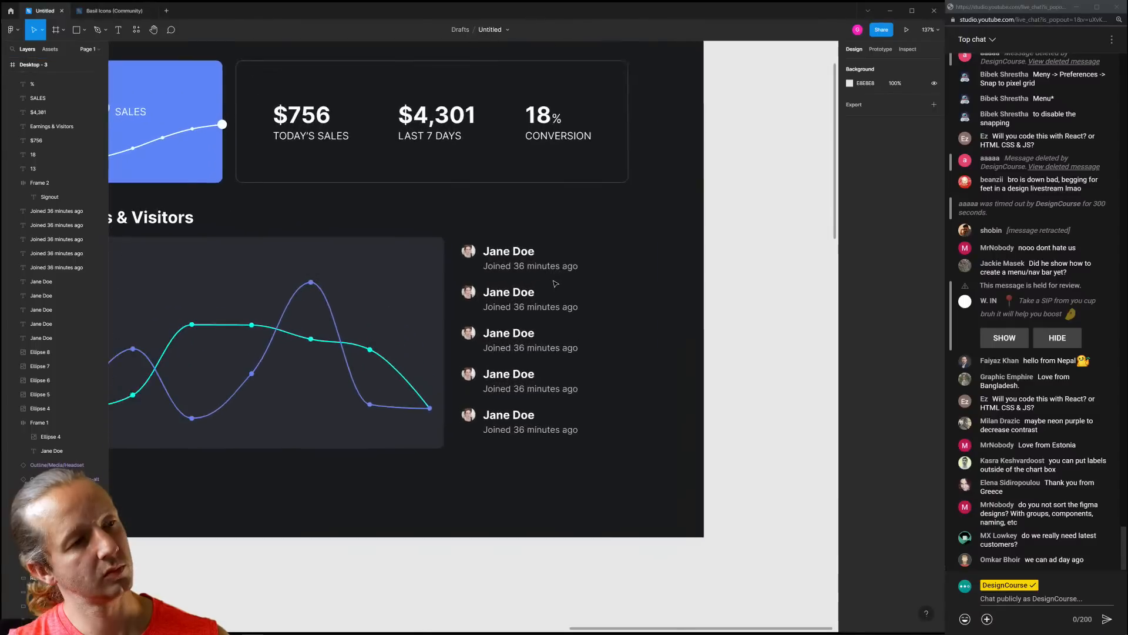
{"action": "scroll", "coordinate": [517, 269], "scroll_direction": "up", "scroll_amount": 2}
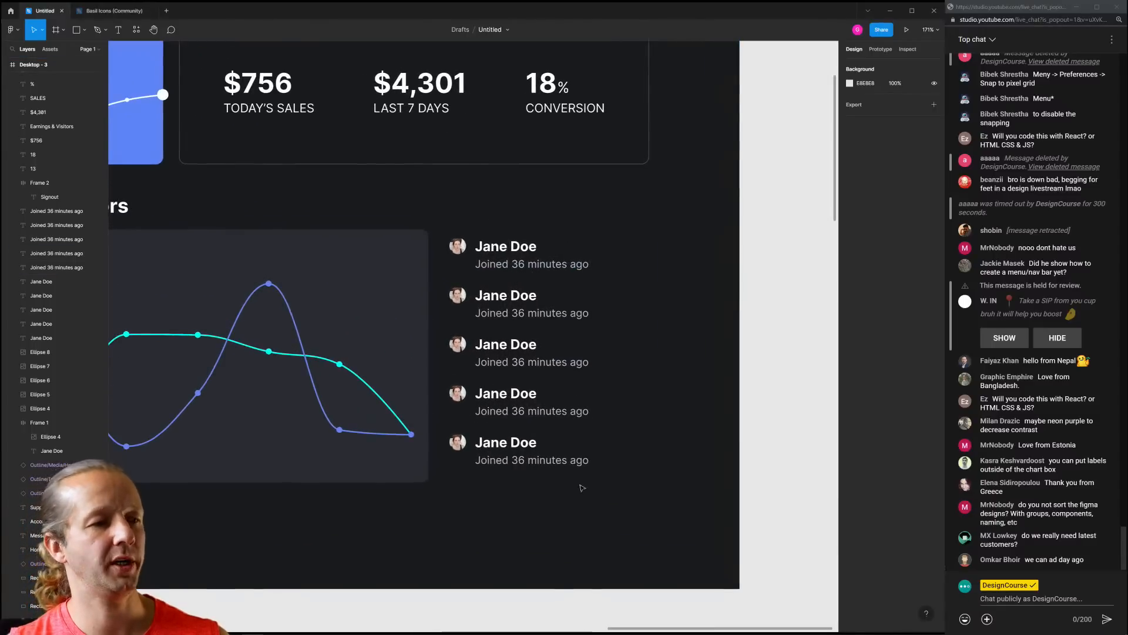
{"action": "left_click_drag", "start_coordinate": [594, 488], "coordinate": [465, 305]}
{"action": "key", "text": "Delete"}
Replace the caption 'Joined 36 minutes ago' with 'Google Ads'
{"action": "left_click", "coordinate": [526, 265]}
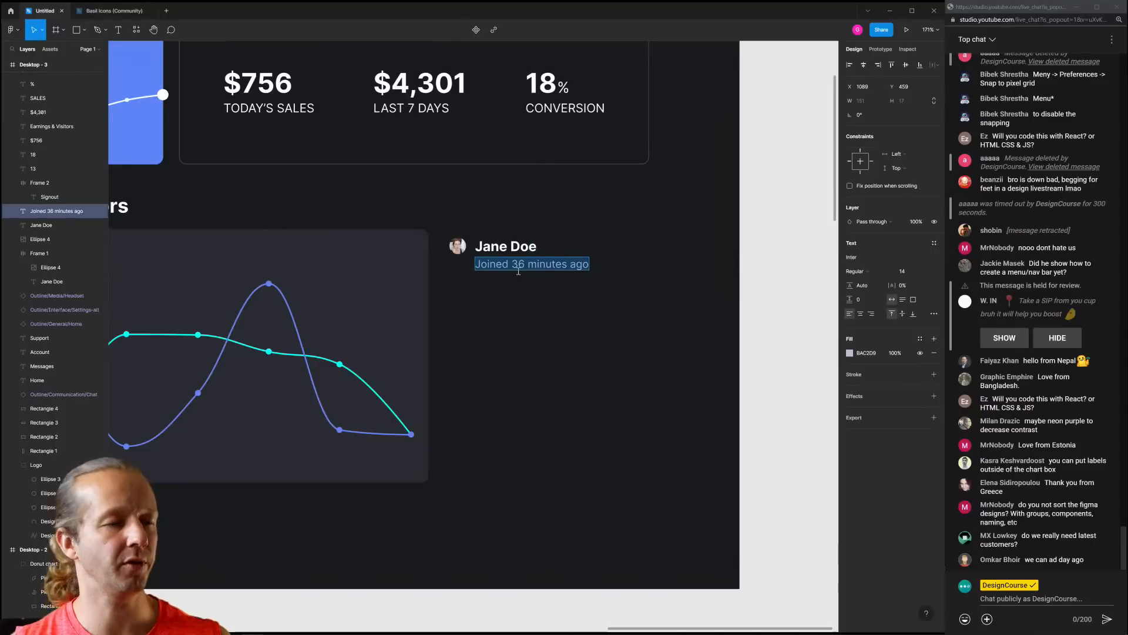
{"action": "type", "text": "J"}
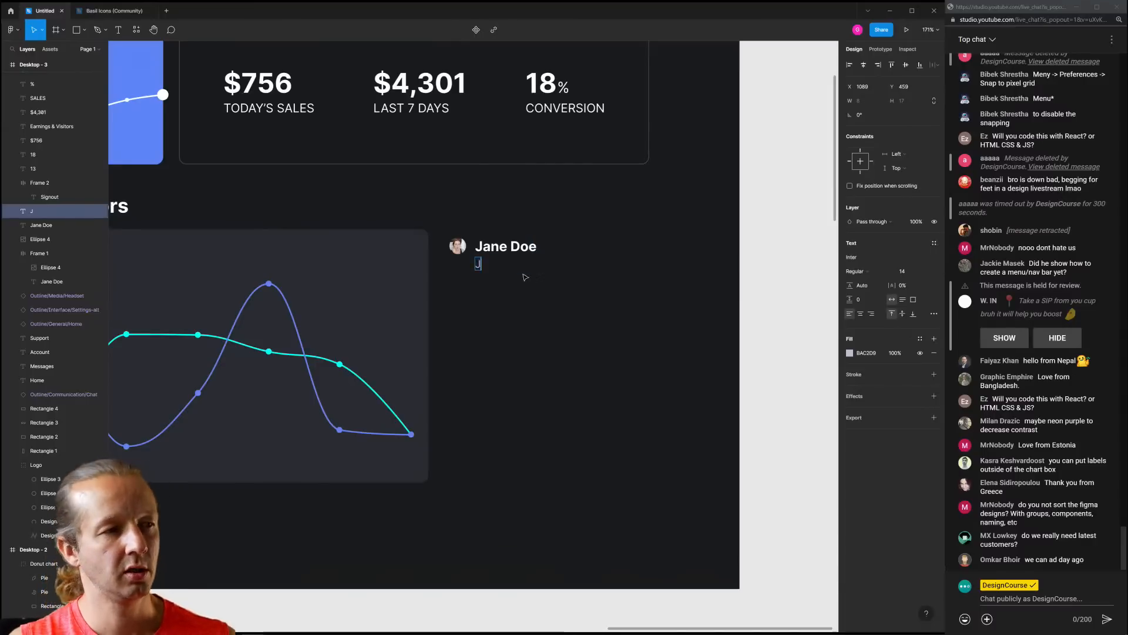
{"action": "type", "text": "oined"}
{"action": "key", "text": "BackSpace"}
{"action": "key", "text": "BackSpace"}
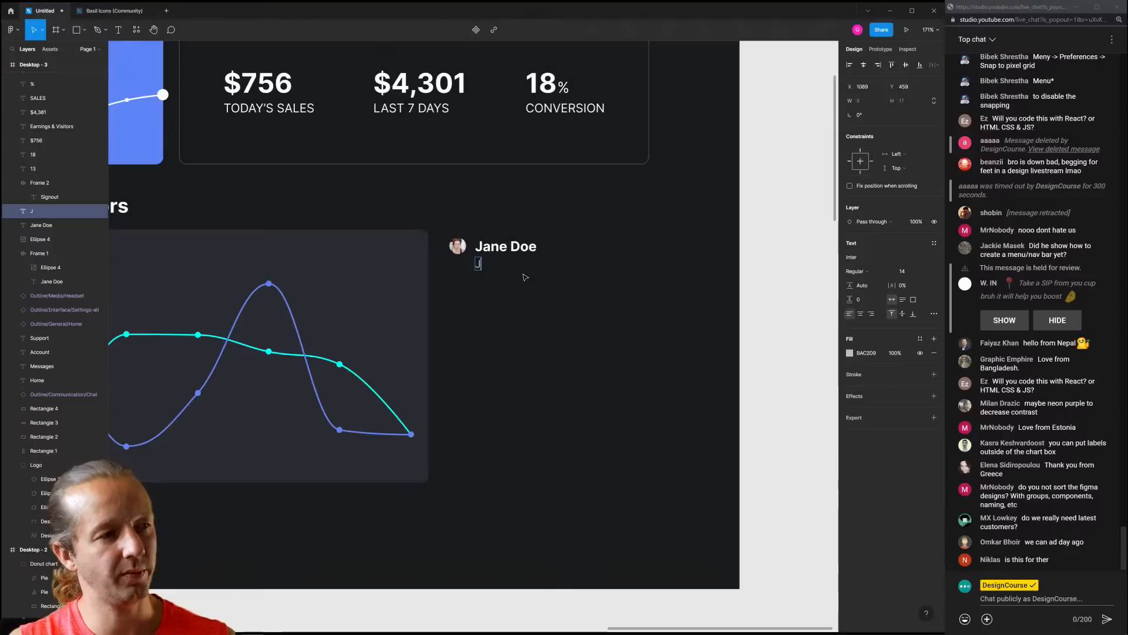
{"action": "key", "text": "BackSpace"}
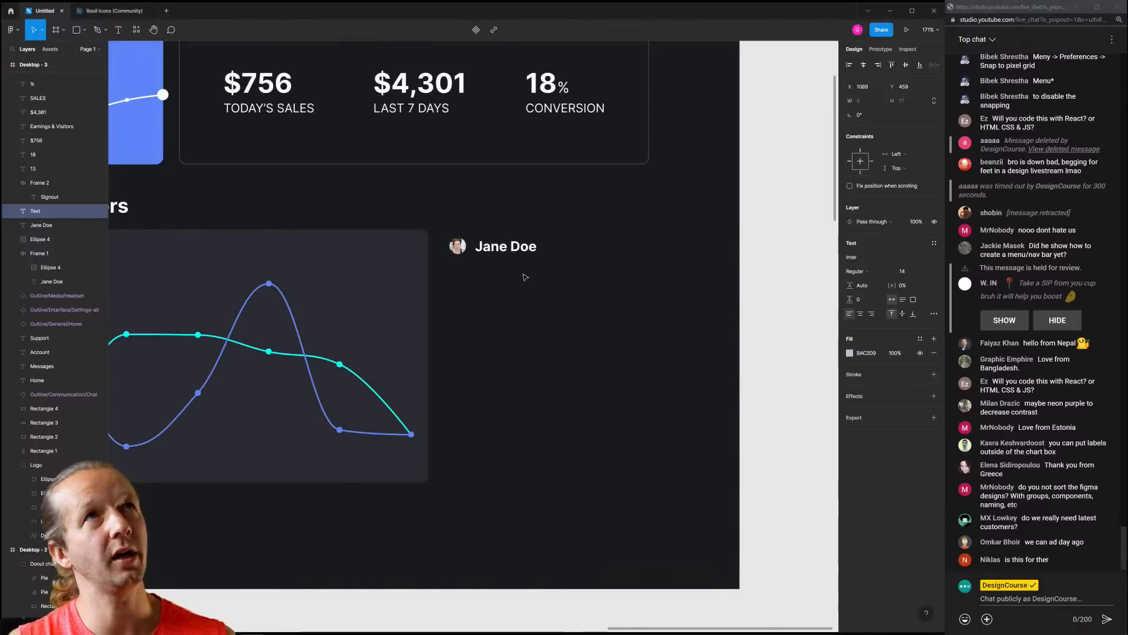
{"action": "type", "text": "Google"}
{"action": "key", "text": "Escape"}
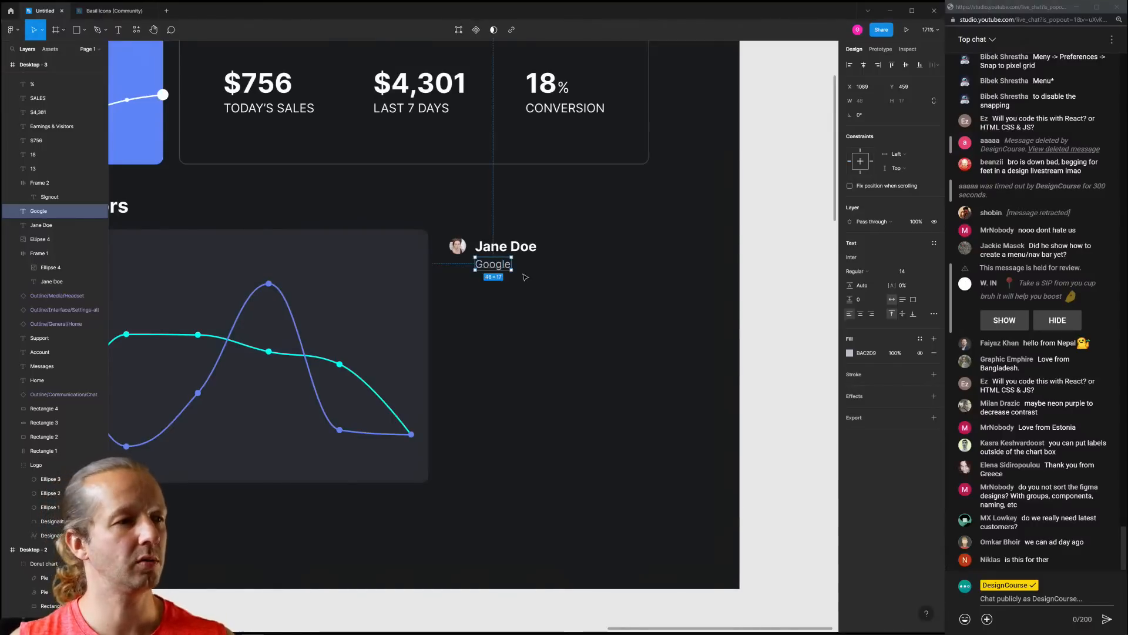
{"action": "double_click", "coordinate": [504, 268]}
{"action": "left_click", "coordinate": [505, 267]}
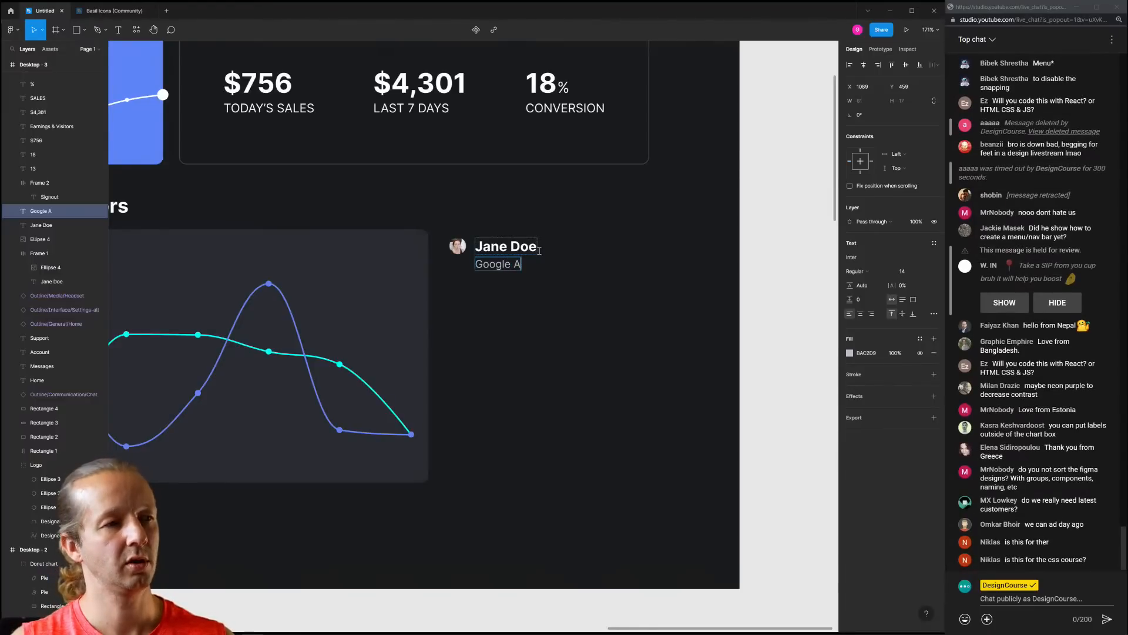
{"action": "left_click_drag", "start_coordinate": [563, 302], "coordinate": [441, 233]}
{"action": "left_click", "coordinate": [554, 233]}
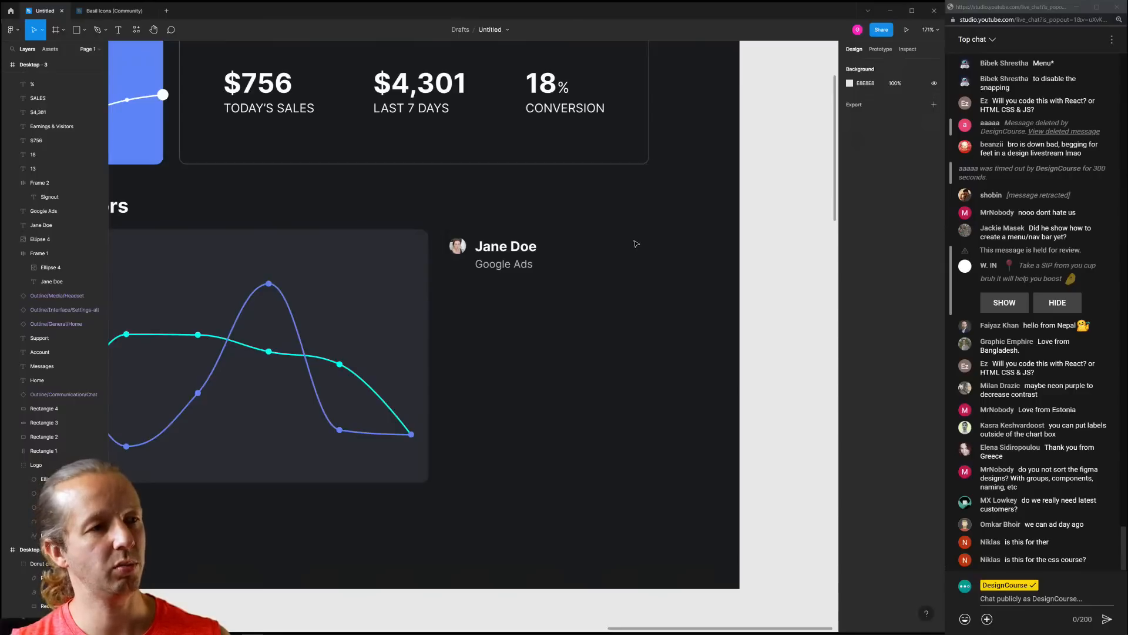
{"action": "mouse_move", "coordinate": [634, 240]}
{"action": "left_mouse_down"}
{"action": "mouse_move", "coordinate": [608, 268]}
{"action": "mouse_move", "coordinate": [618, 249]}
{"action": "left_mouse_up"}
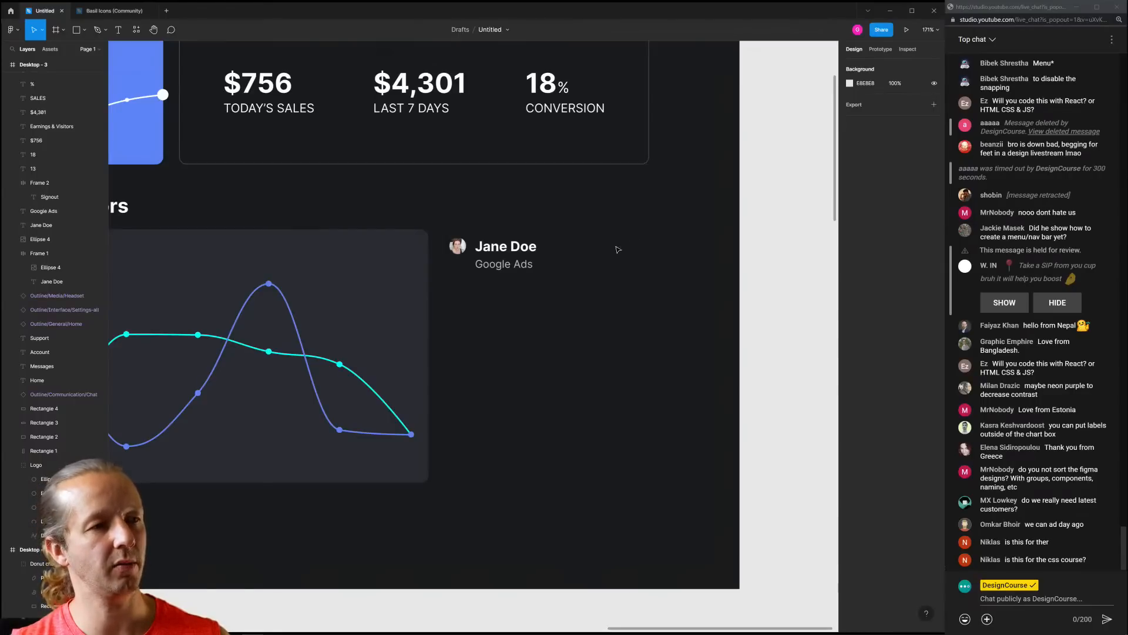
Copy the Forward arrow icon from the Basil Icons file and paste it into the dashboard
{"action": "left_click", "coordinate": [102, 7]}
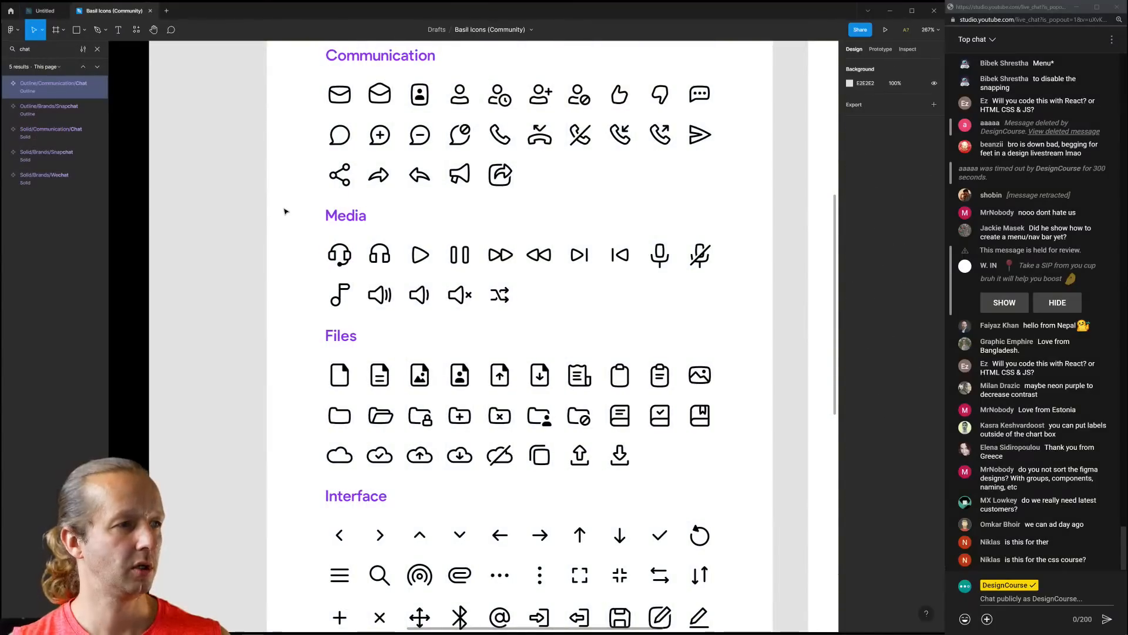
{"action": "left_click", "coordinate": [379, 175]}
{"action": "left_click", "coordinate": [45, 11]}
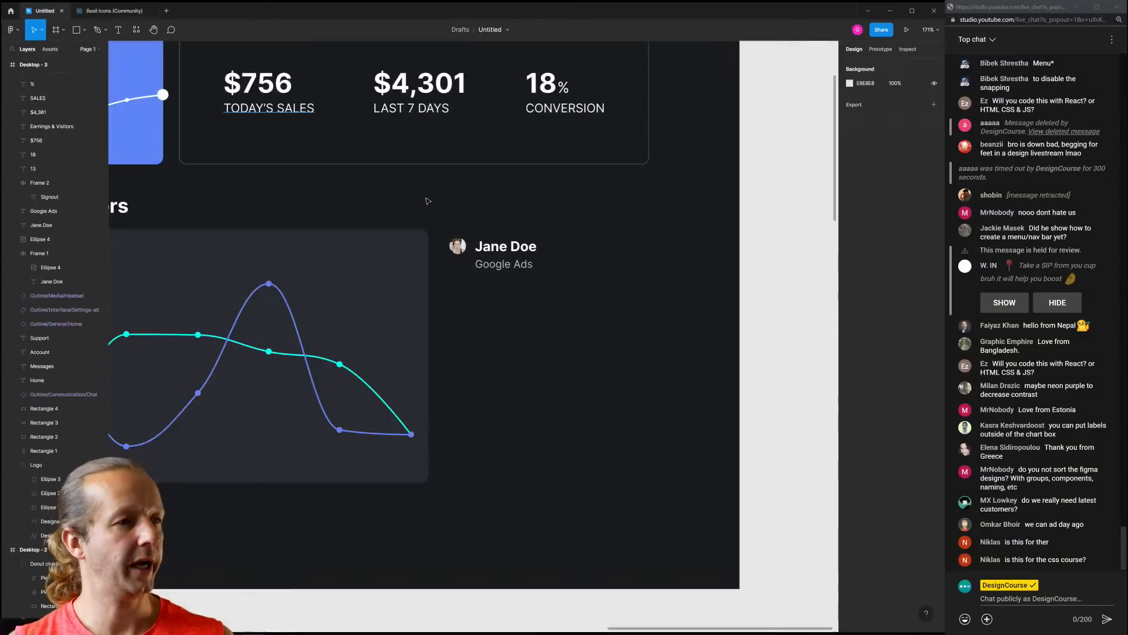
{"action": "key", "text": "ctrl+v"}
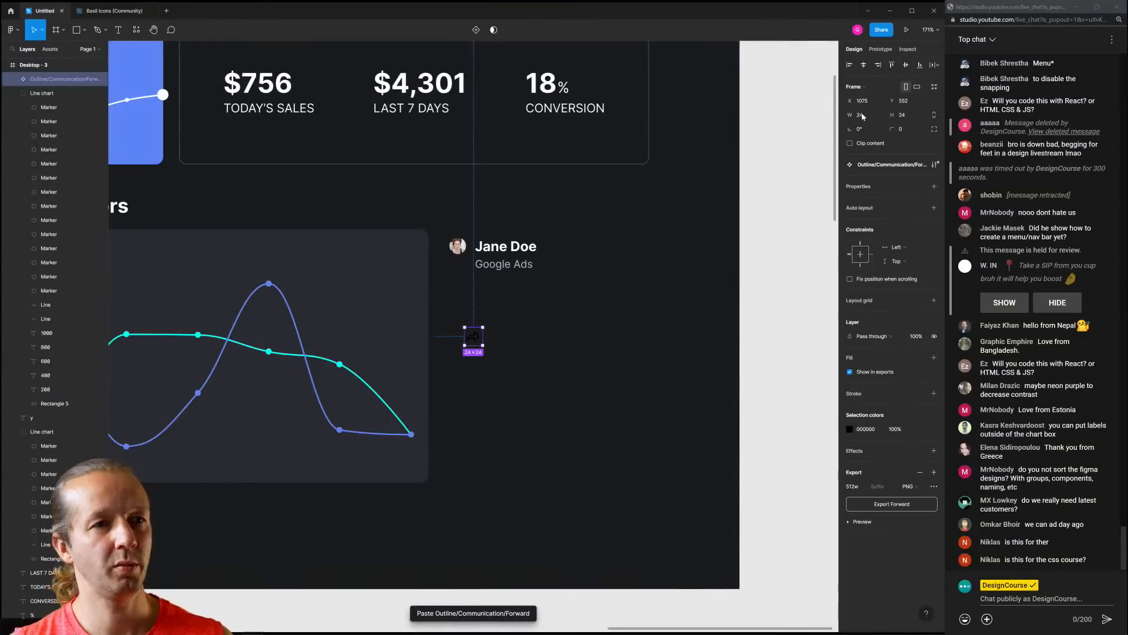
Resize the arrow icon to 20×20 and colour it white (FFFFFF)
{"action": "left_click", "coordinate": [863, 115]}
{"action": "type", "text": "20"}
{"action": "key", "text": "Return"}
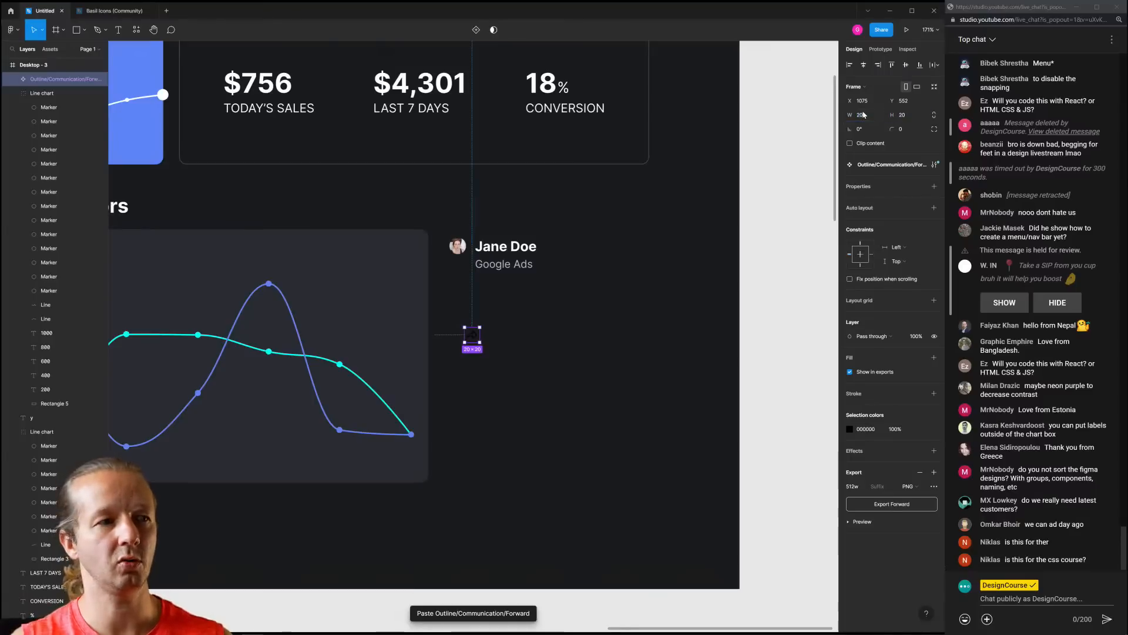
{"action": "left_click", "coordinate": [851, 428]}
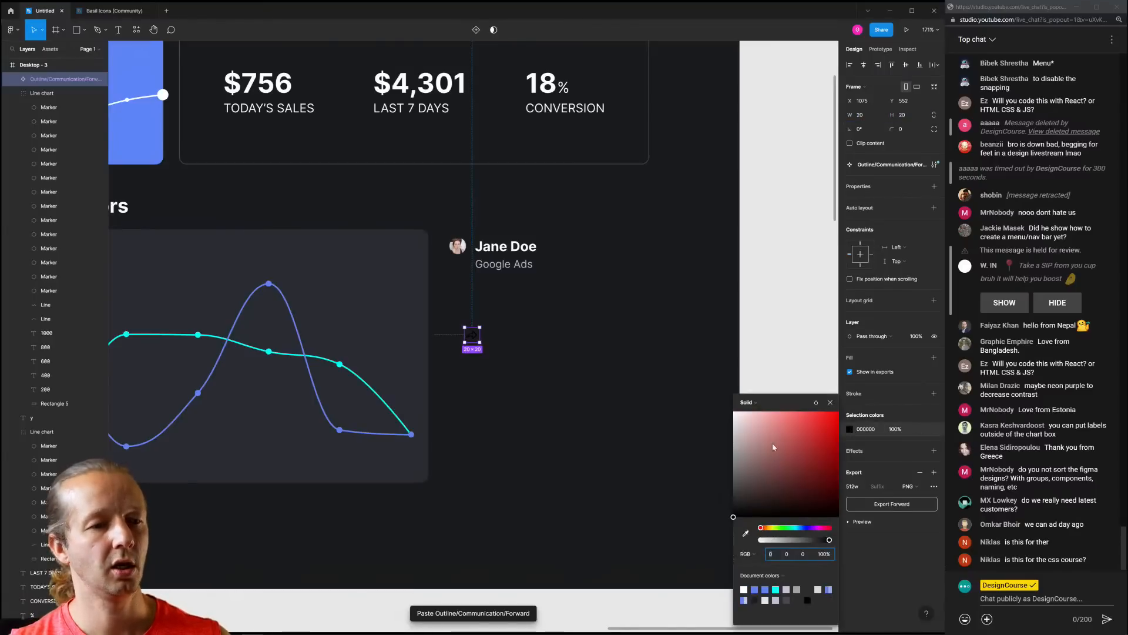
{"action": "left_click", "coordinate": [744, 589]}
{"action": "left_click", "coordinate": [693, 501]}
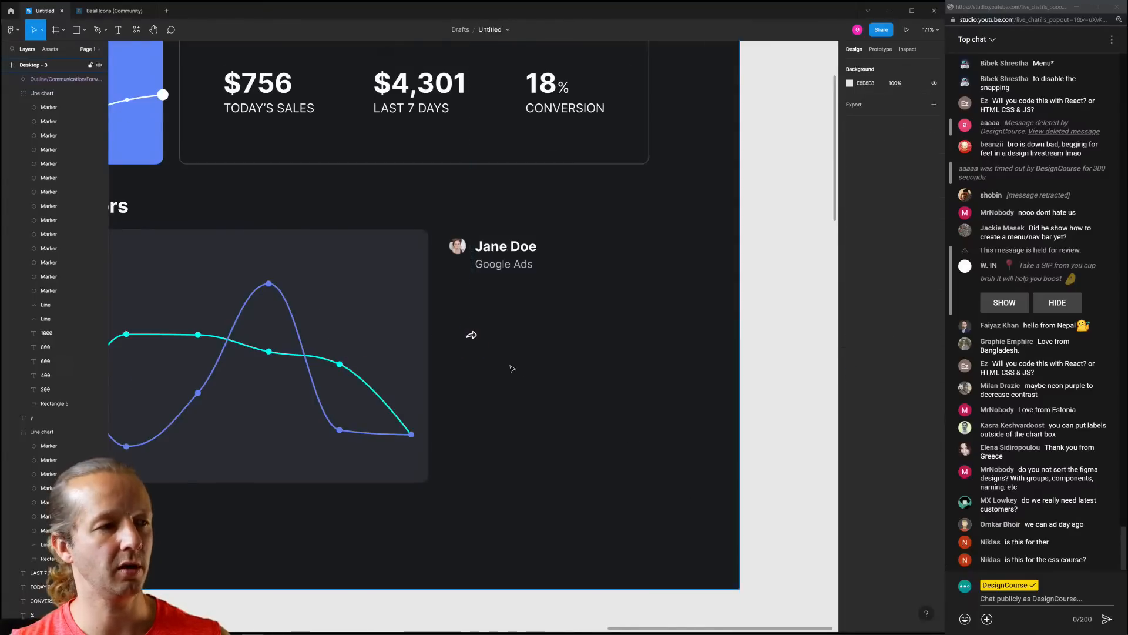
Move the arrow icon to the right end of the customer row
{"action": "scroll", "coordinate": [637, 370], "scroll_direction": "down", "scroll_amount": 4}
{"action": "scroll", "coordinate": [590, 349], "scroll_direction": "up", "scroll_amount": 5}
{"action": "left_click_drag", "start_coordinate": [532, 361], "coordinate": [718, 266]}
{"action": "left_click", "coordinate": [692, 325]}
{"action": "scroll", "coordinate": [692, 325], "scroll_direction": "down", "scroll_amount": 6}
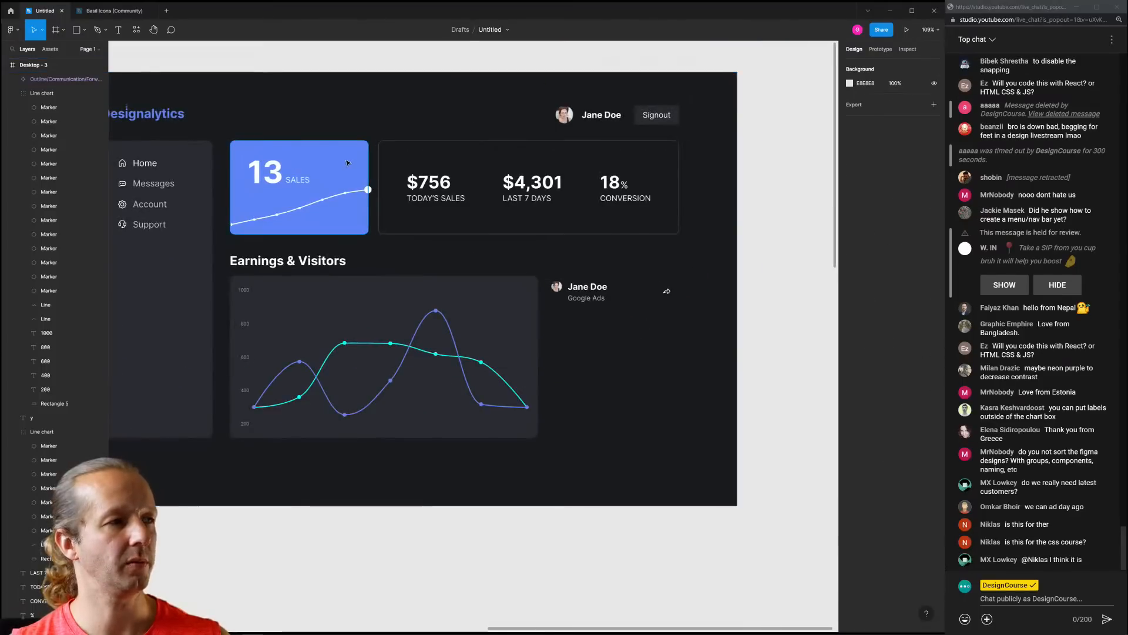
Copy the blue sales rectangle, resize it to 44×36 with corner radius 4, and place it under the arrow
{"action": "left_click_drag", "start_coordinate": [347, 161], "coordinate": [688, 361], "text": "alt"}
{"action": "scroll", "coordinate": [680, 275], "scroll_direction": "up", "scroll_amount": 4}
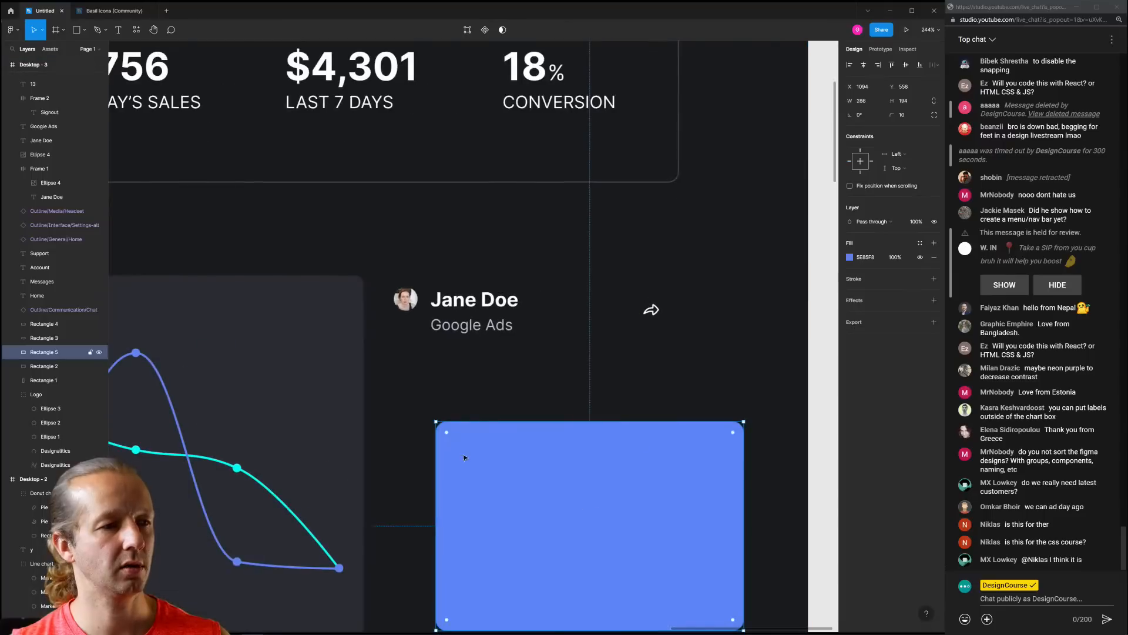
{"action": "left_click_drag", "start_coordinate": [437, 423], "coordinate": [695, 591]}
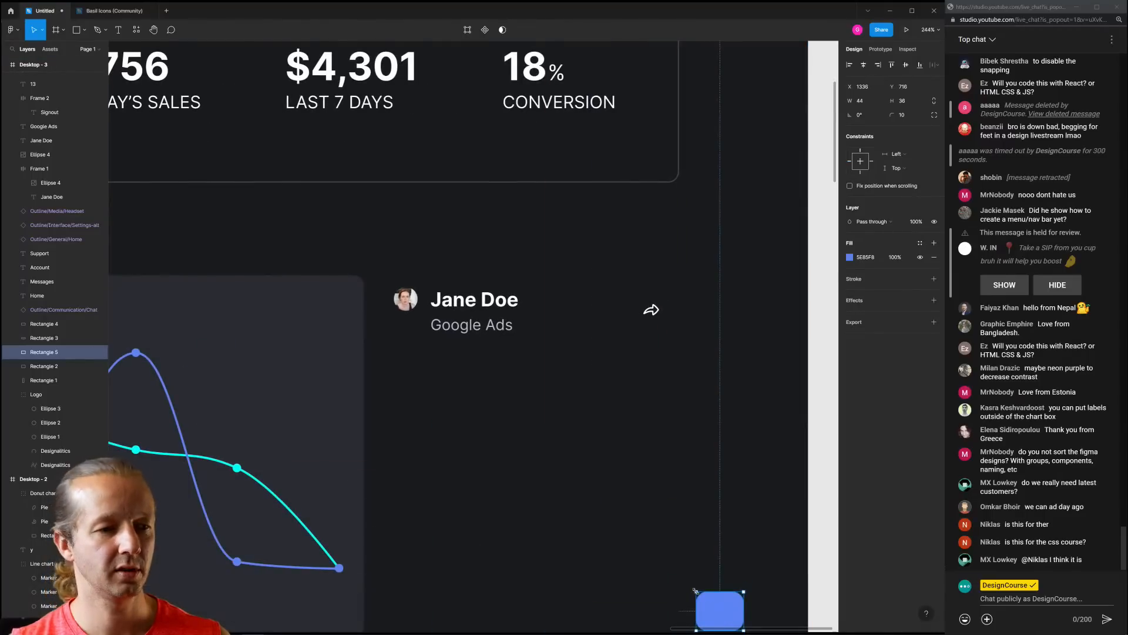
{"action": "left_click_drag", "start_coordinate": [892, 115], "coordinate": [850, 124]}
{"action": "left_click_drag", "start_coordinate": [727, 605], "coordinate": [660, 305]}
Check that the blue button sits correctly behind the forward arrow
{"action": "scroll", "coordinate": [658, 306], "scroll_direction": "up", "scroll_amount": 3}
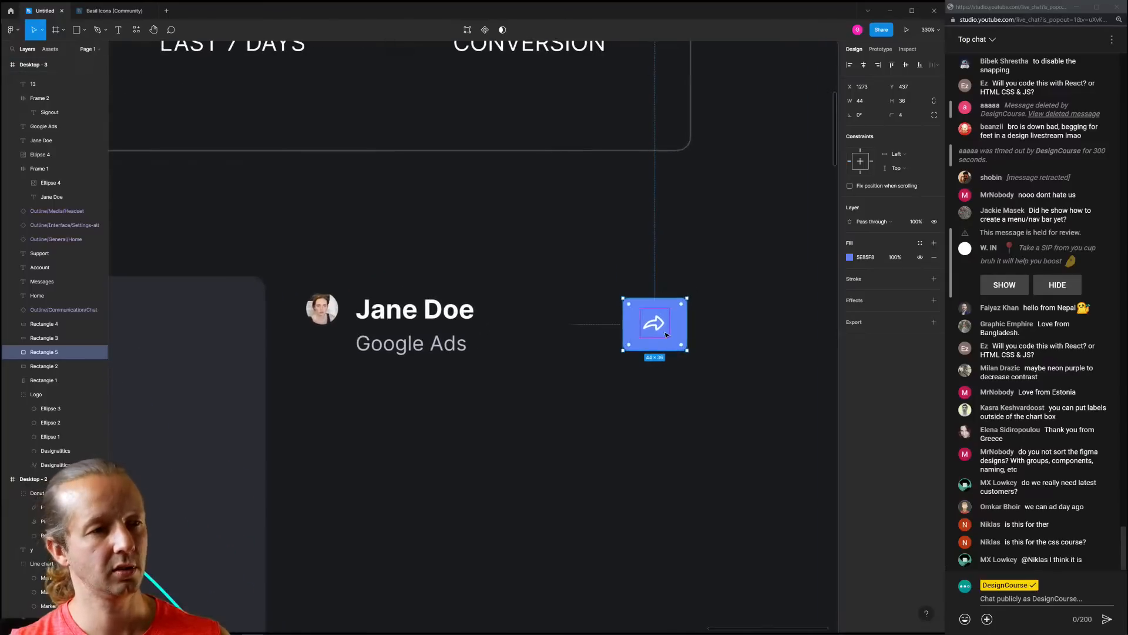
{"action": "scroll", "coordinate": [635, 307], "scroll_direction": "up", "scroll_amount": 3}
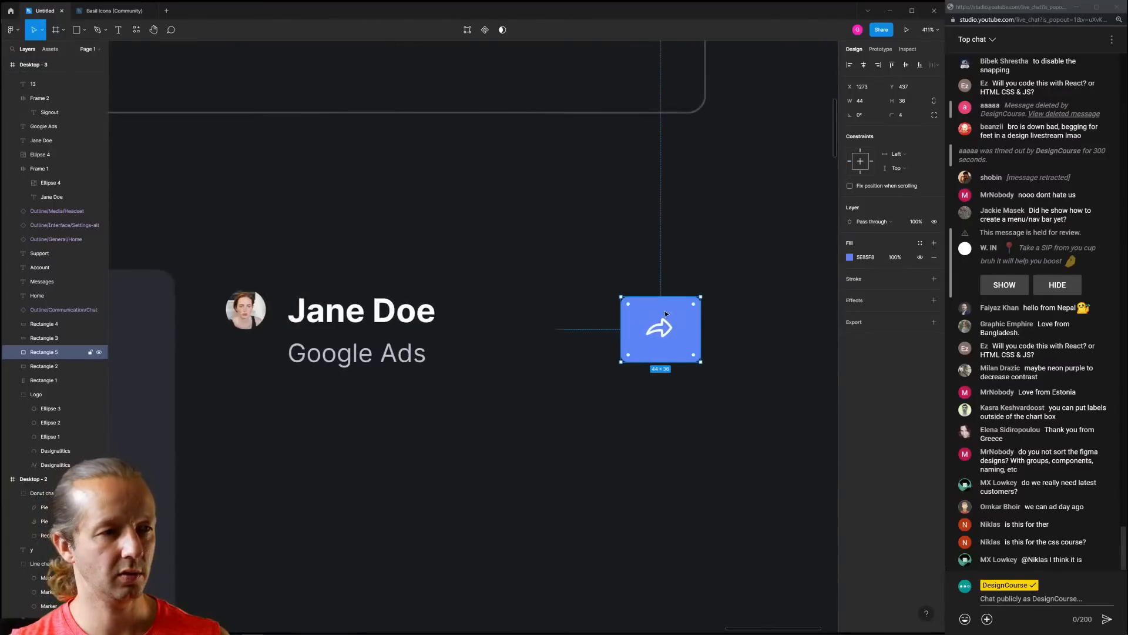
{"action": "left_click", "coordinate": [723, 320]}
{"action": "scroll", "coordinate": [714, 317], "scroll_direction": "down", "scroll_amount": 4}
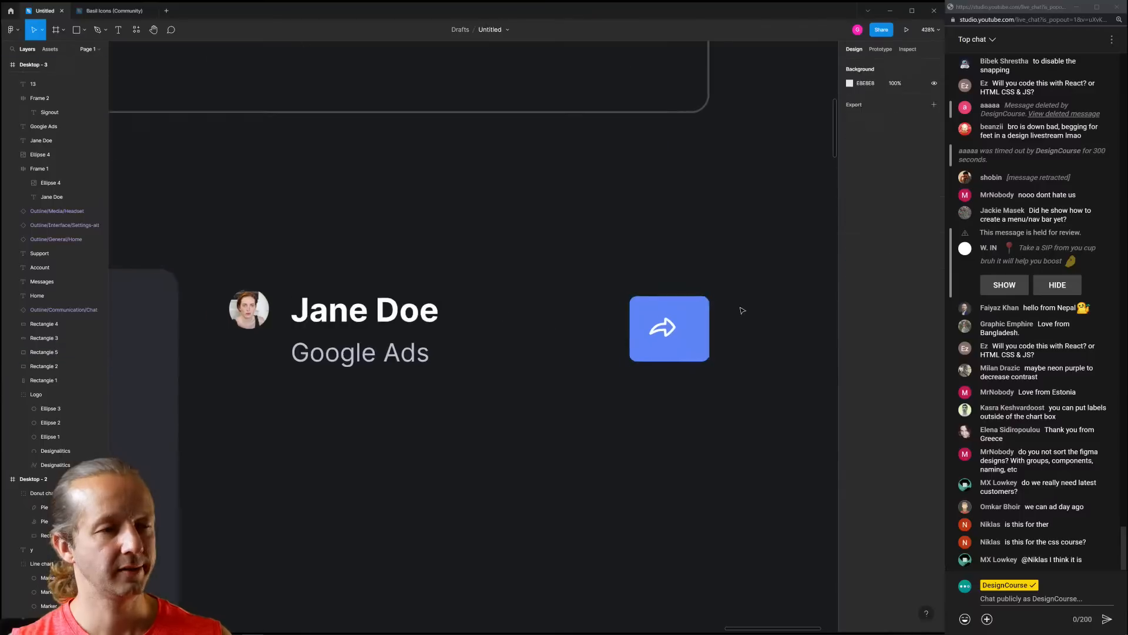
{"action": "left_click", "coordinate": [646, 322]}
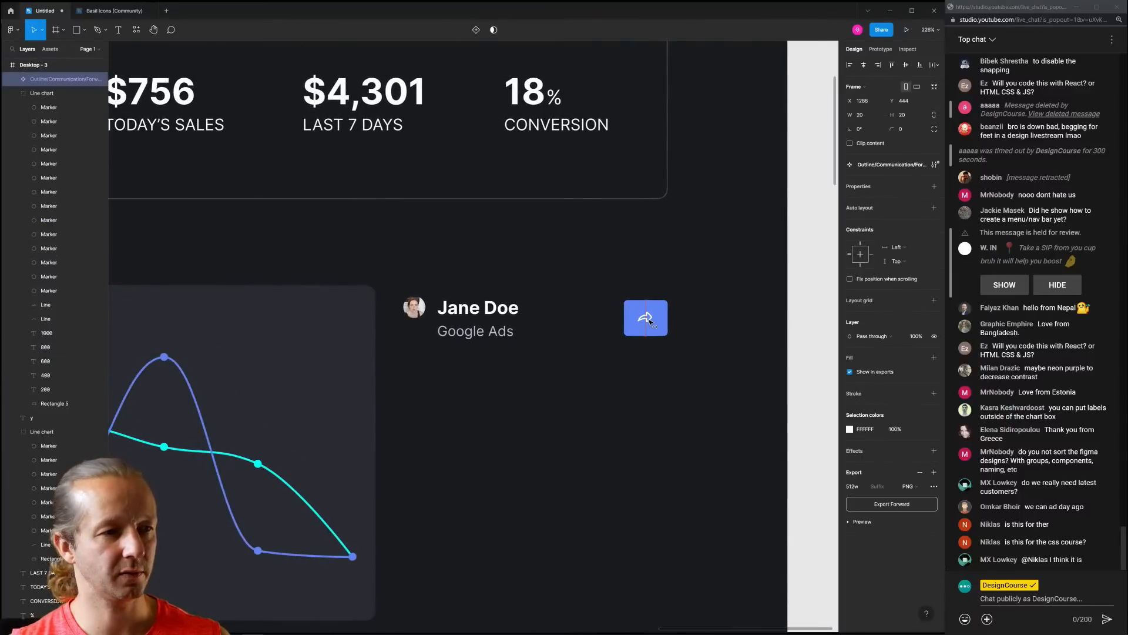
{"action": "left_click", "coordinate": [694, 308]}
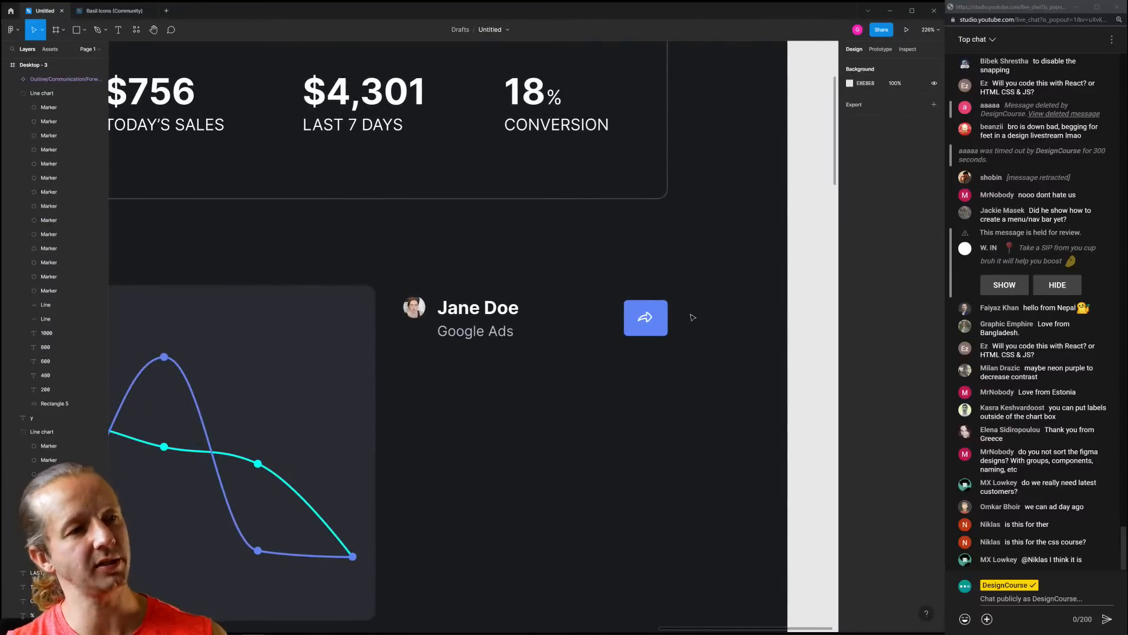
{"action": "scroll", "coordinate": [676, 306], "scroll_direction": "down", "scroll_amount": 5}
{"action": "scroll", "coordinate": [647, 323], "scroll_direction": "up", "scroll_amount": 3}
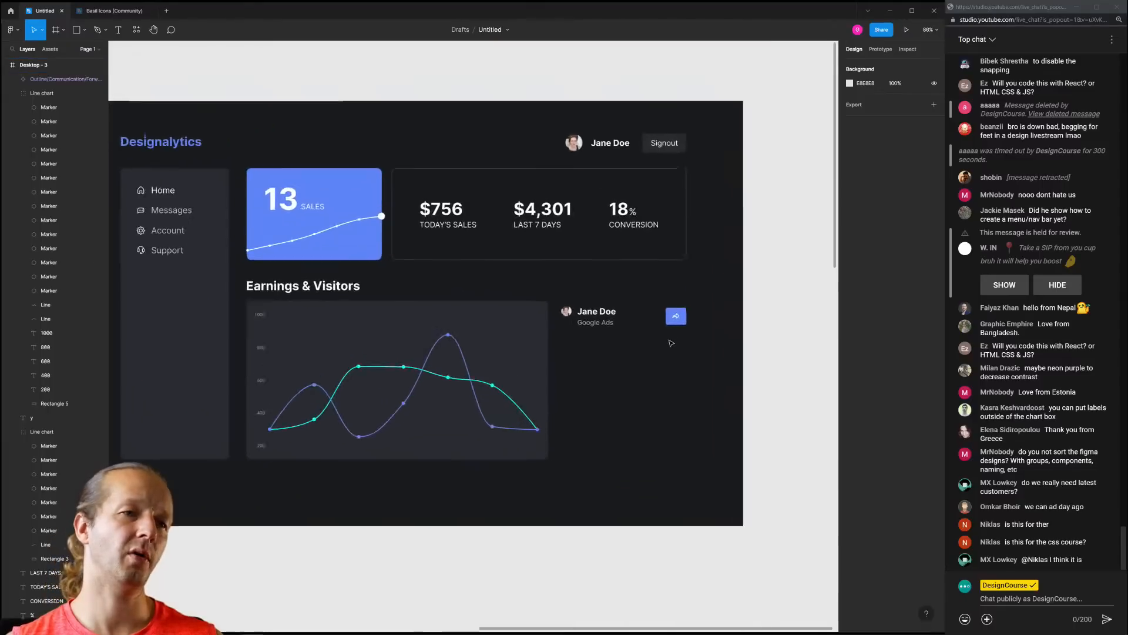
{"action": "scroll", "coordinate": [644, 329], "scroll_direction": "up", "scroll_amount": 4}
Try an eyedropped dark fill on the arrow icon, then undo it
{"action": "left_click", "coordinate": [652, 356]}
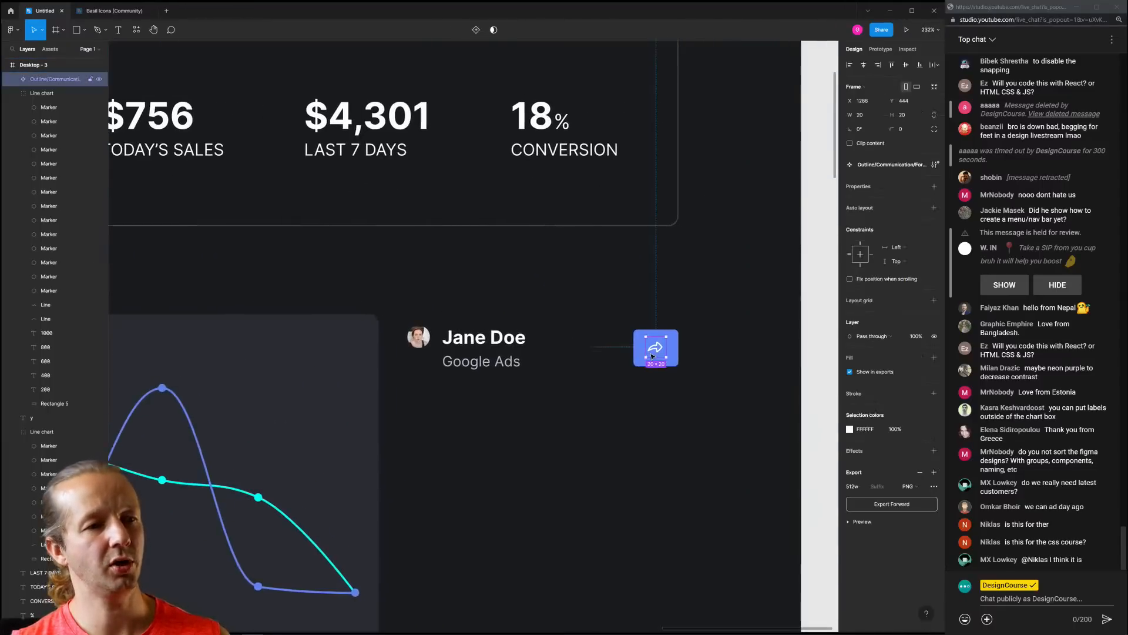
{"action": "left_click", "coordinate": [850, 429]}
{"action": "left_click", "coordinate": [745, 534]}
{"action": "left_click", "coordinate": [763, 323]}
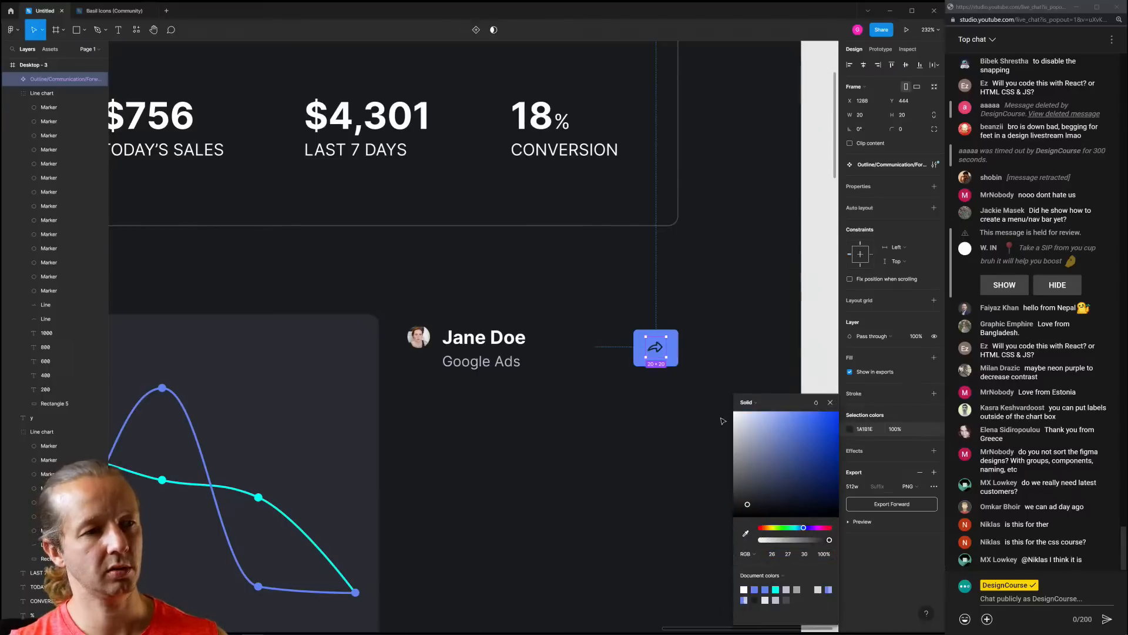
{"action": "left_click", "coordinate": [678, 433]}
{"action": "key", "text": "ctrl+z"}
{"action": "key", "text": "ctrl+z"}
{"action": "left_click", "coordinate": [718, 357]}
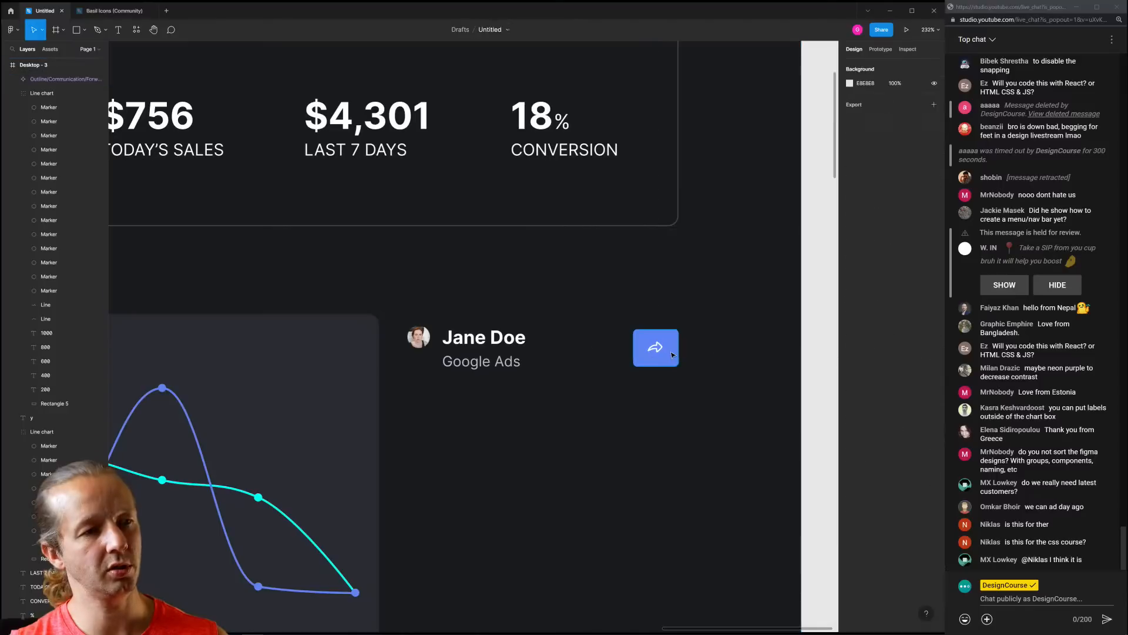
Eyedrop the chart card's dark colour onto the button and the chart line's blue onto the arrow
{"action": "left_click", "coordinate": [669, 353]}
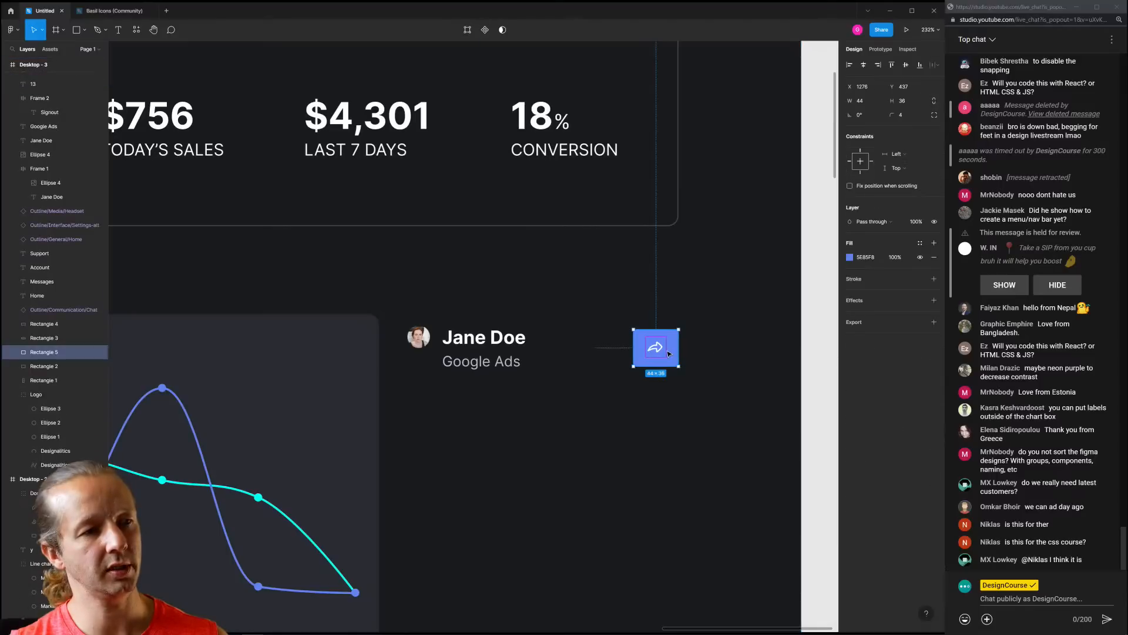
{"action": "key", "text": "i"}
{"action": "left_click", "coordinate": [329, 377]}
{"action": "left_click", "coordinate": [656, 348]}
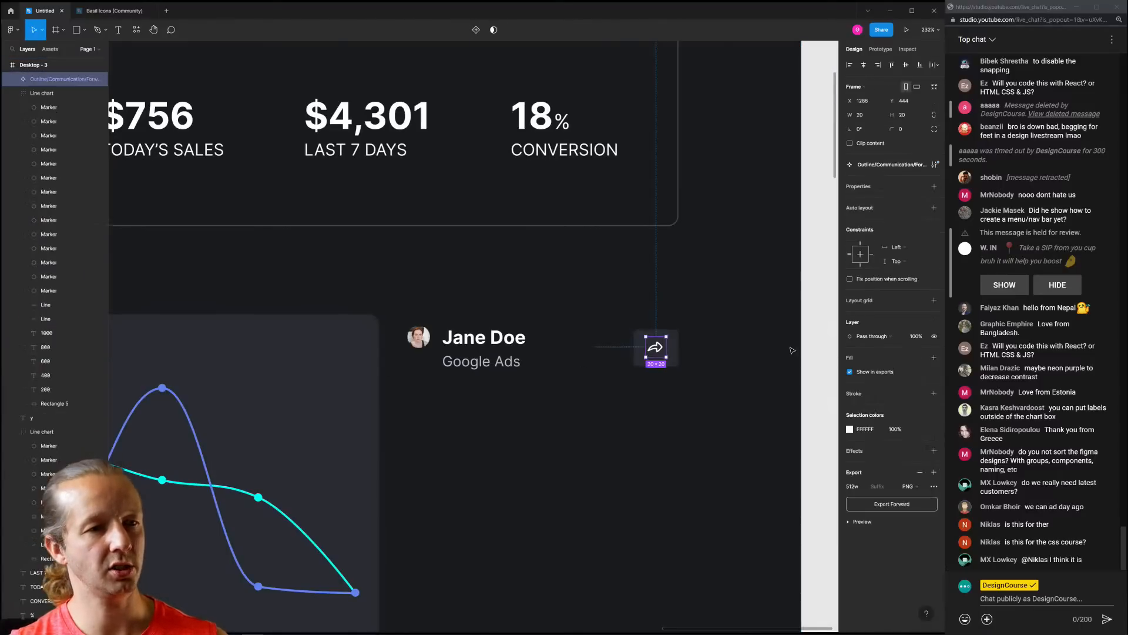
{"action": "left_click", "coordinate": [850, 429]}
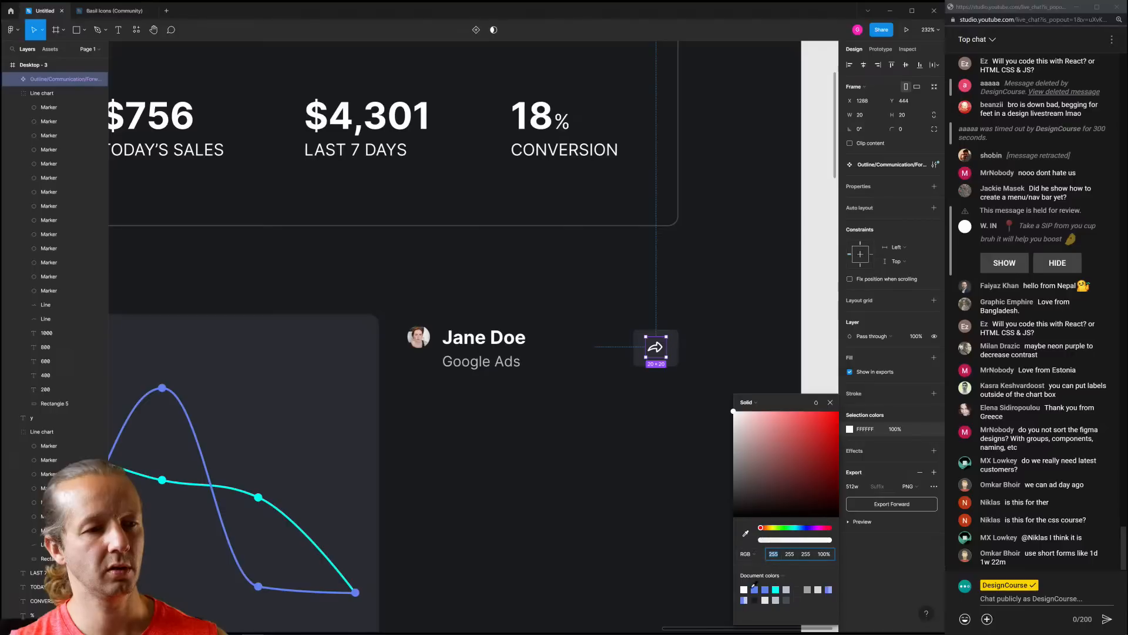
{"action": "left_click", "coordinate": [851, 430]}
{"action": "left_click", "coordinate": [850, 430]}
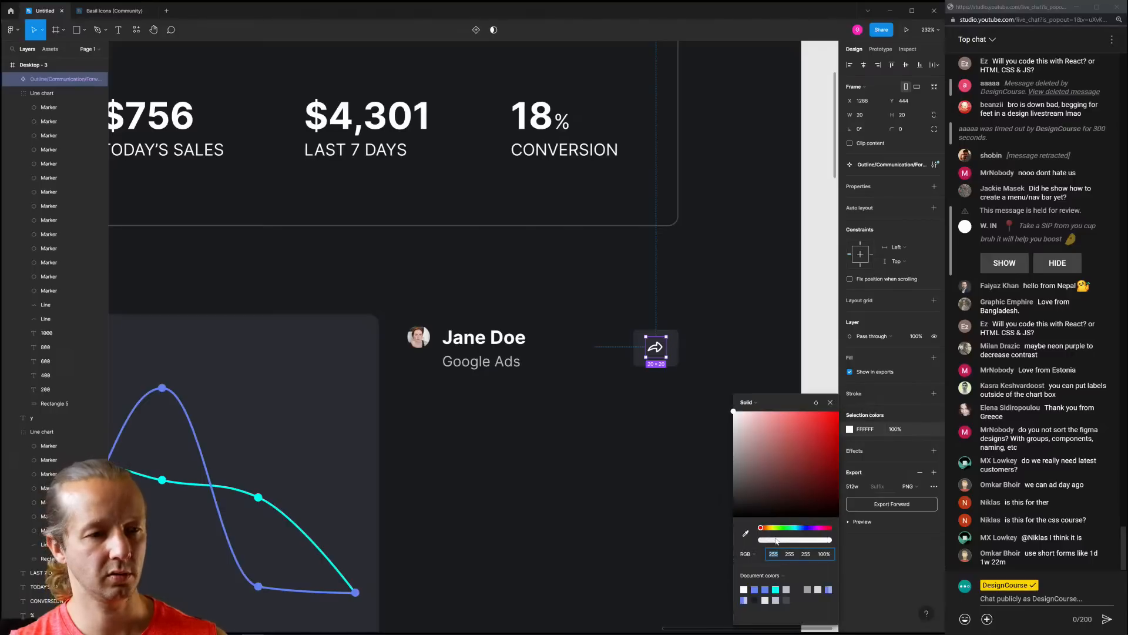
{"action": "left_click", "coordinate": [746, 533]}
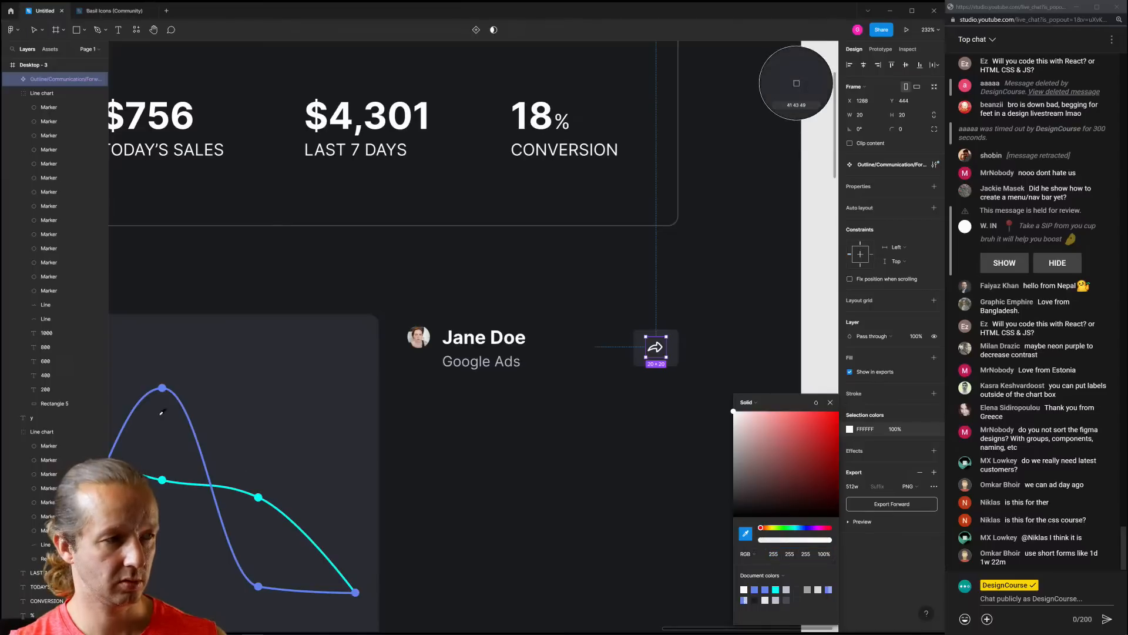
{"action": "left_click", "coordinate": [163, 388]}
{"action": "left_click", "coordinate": [614, 445]}
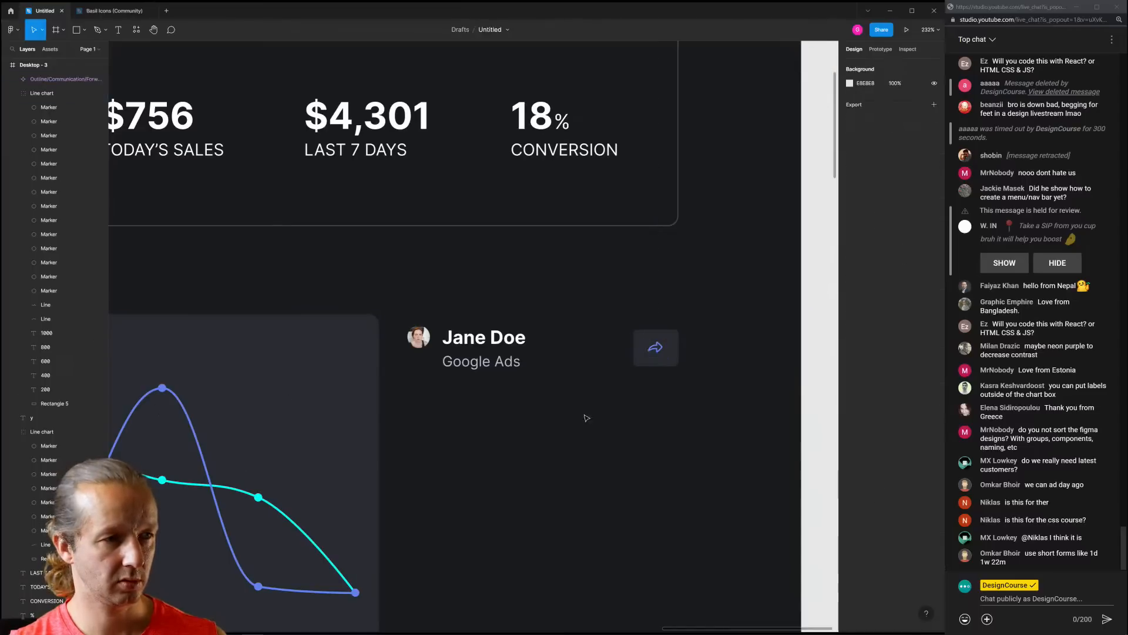
Select the whole restyled customer entry
{"action": "scroll", "coordinate": [586, 418], "scroll_direction": "down", "scroll_amount": 5}
{"action": "scroll", "coordinate": [543, 452], "scroll_direction": "up", "scroll_amount": 2}
{"action": "left_click_drag", "start_coordinate": [552, 441], "coordinate": [660, 438]}
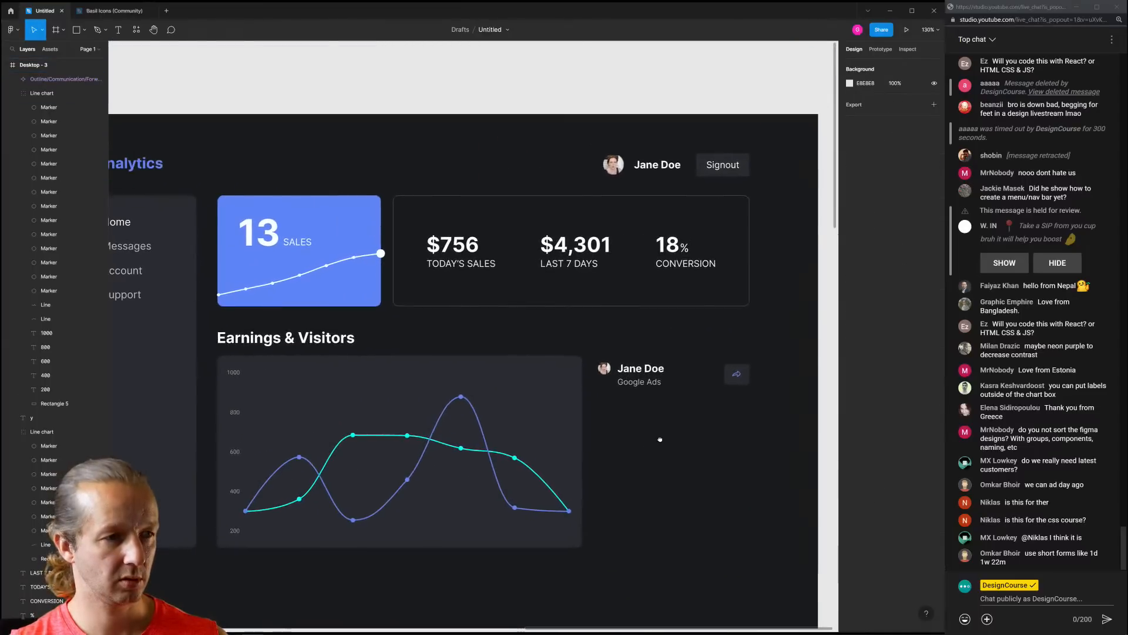
{"action": "scroll", "coordinate": [675, 436], "scroll_direction": "down", "scroll_amount": 3}
{"action": "scroll", "coordinate": [682, 438], "scroll_direction": "up", "scroll_amount": 3}
{"action": "scroll", "coordinate": [699, 408], "scroll_direction": "right", "scroll_amount": 2}
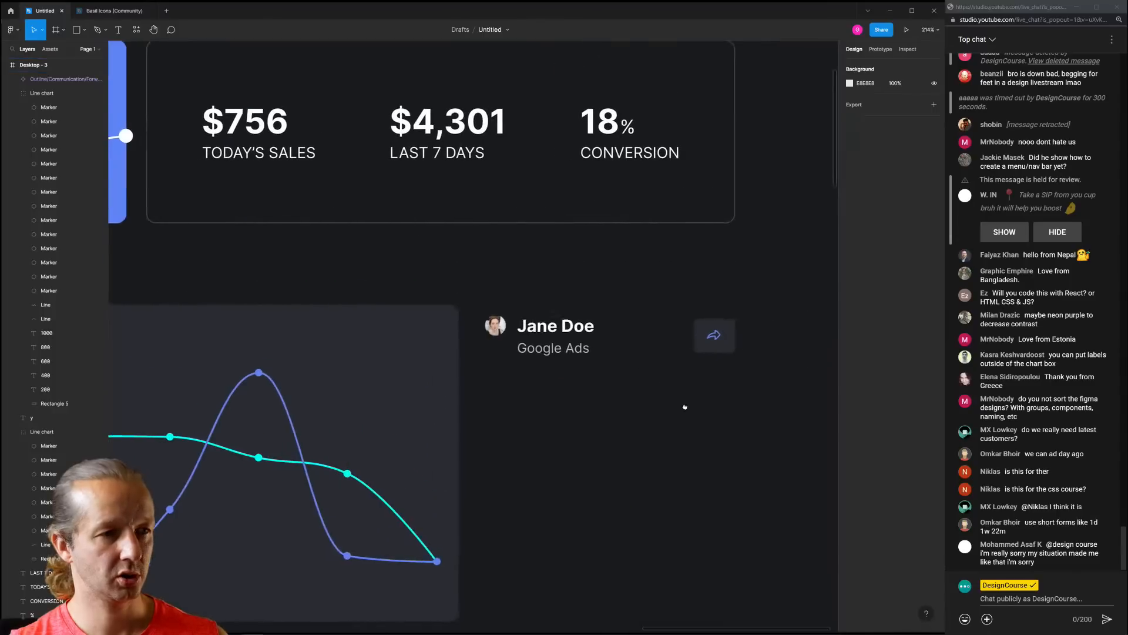
{"action": "left_click_drag", "start_coordinate": [725, 389], "coordinate": [484, 311]}
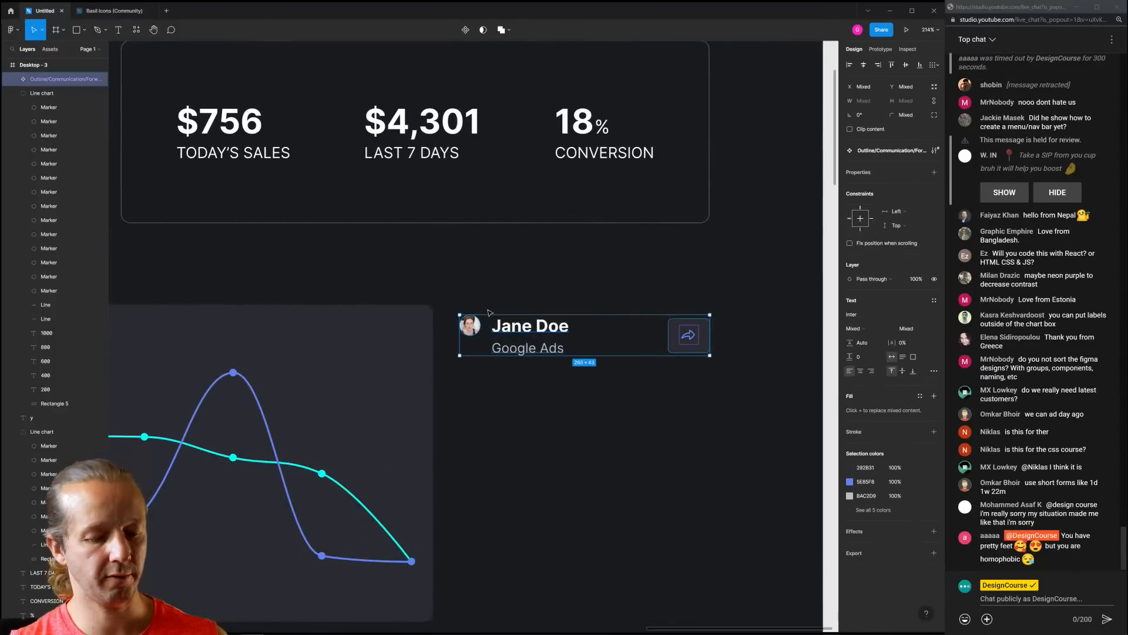
Group the avatar with the name and caption text
{"action": "left_click", "coordinate": [602, 397]}
{"action": "left_click_drag", "start_coordinate": [731, 398], "coordinate": [465, 289]}
{"action": "left_click_drag", "start_coordinate": [620, 417], "coordinate": [451, 304]}
{"action": "key", "text": "ctrl+g"}
Group the arrow button and add auto layout to it, creating Frame 2
{"action": "left_click_drag", "start_coordinate": [723, 396], "coordinate": [447, 297]}
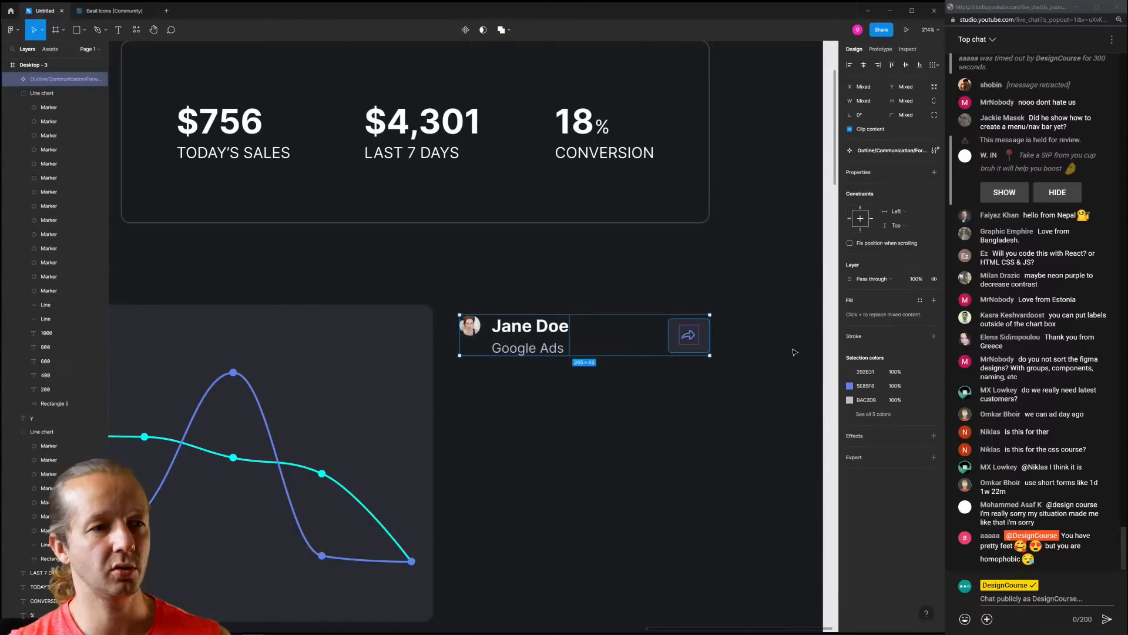
{"action": "left_click_drag", "start_coordinate": [787, 361], "coordinate": [654, 292]}
{"action": "key", "text": "ctrl+g"}
{"action": "left_click", "coordinate": [934, 151]}
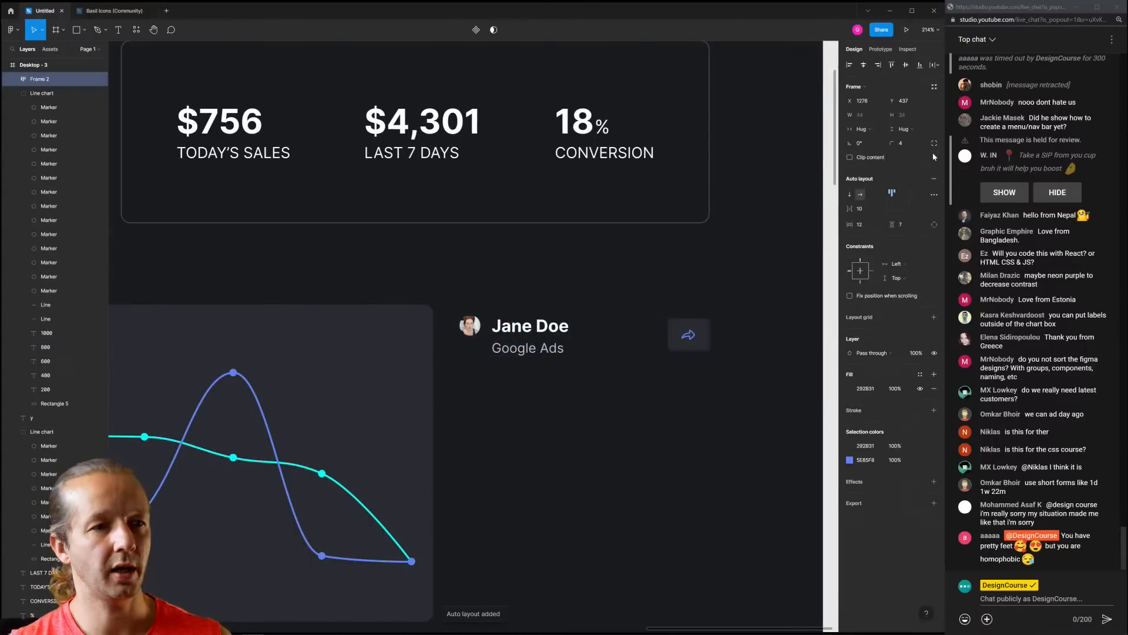
{"action": "left_click_drag", "start_coordinate": [723, 376], "coordinate": [447, 292]}
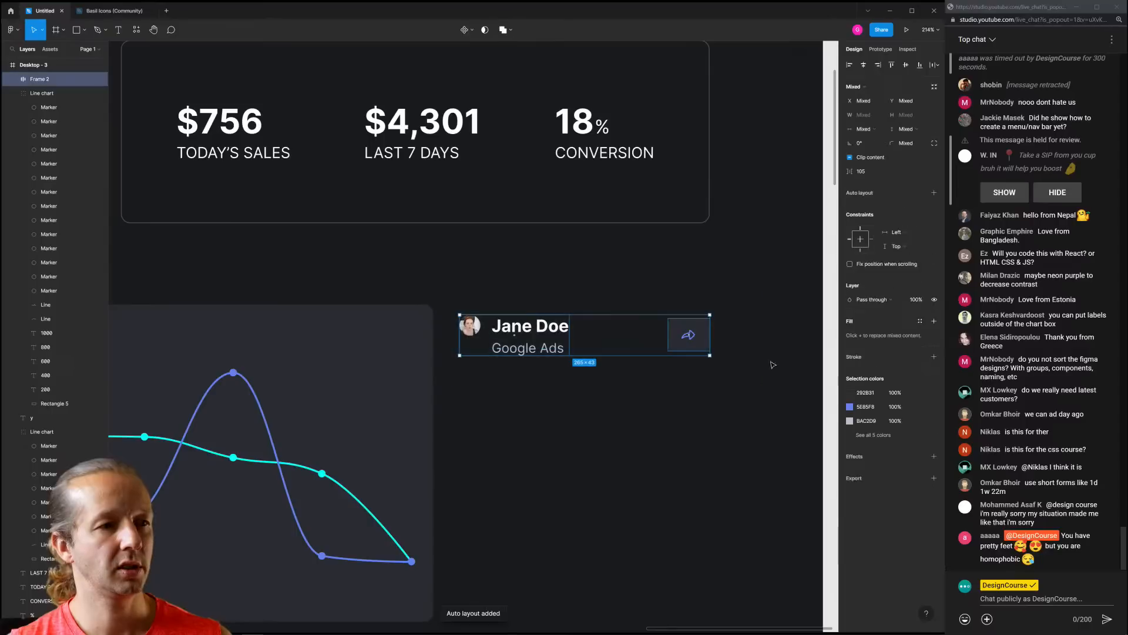
Wrap the customer row in auto layout, duplicate it, then delete the three extra lower rows
{"action": "left_click", "coordinate": [933, 193]}
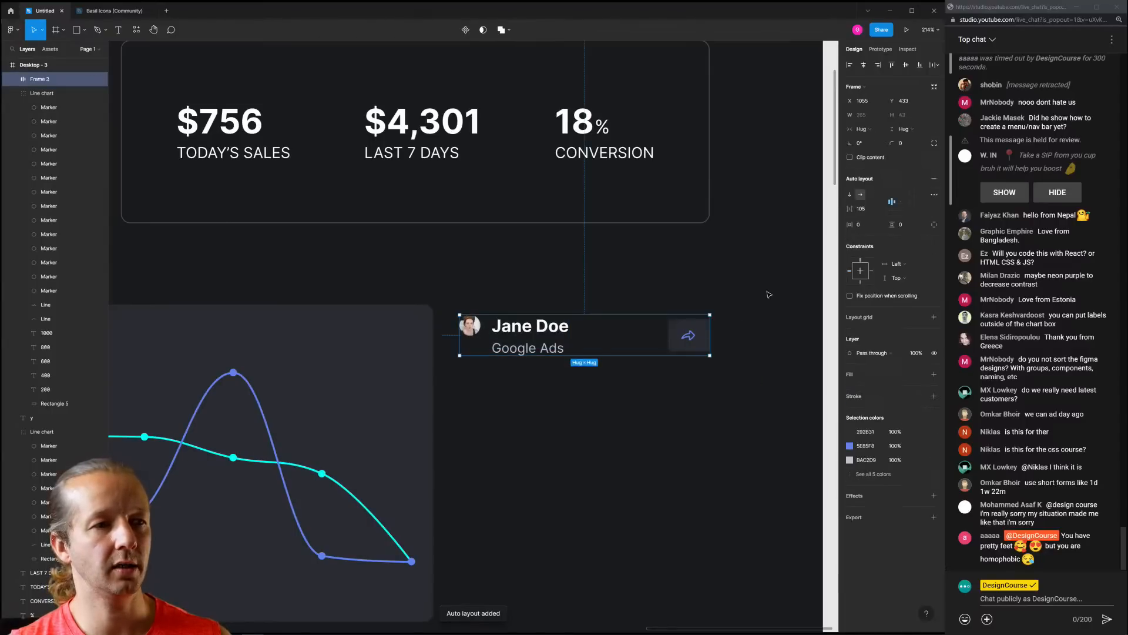
{"action": "key", "text": "ctrl+d"}
{"action": "left_click_drag", "start_coordinate": [532, 335], "coordinate": [533, 393]}
{"action": "key", "text": "ctrl+d"}
{"action": "key", "text": "ctrl+d"}
{"action": "key", "text": "ctrl+d"}
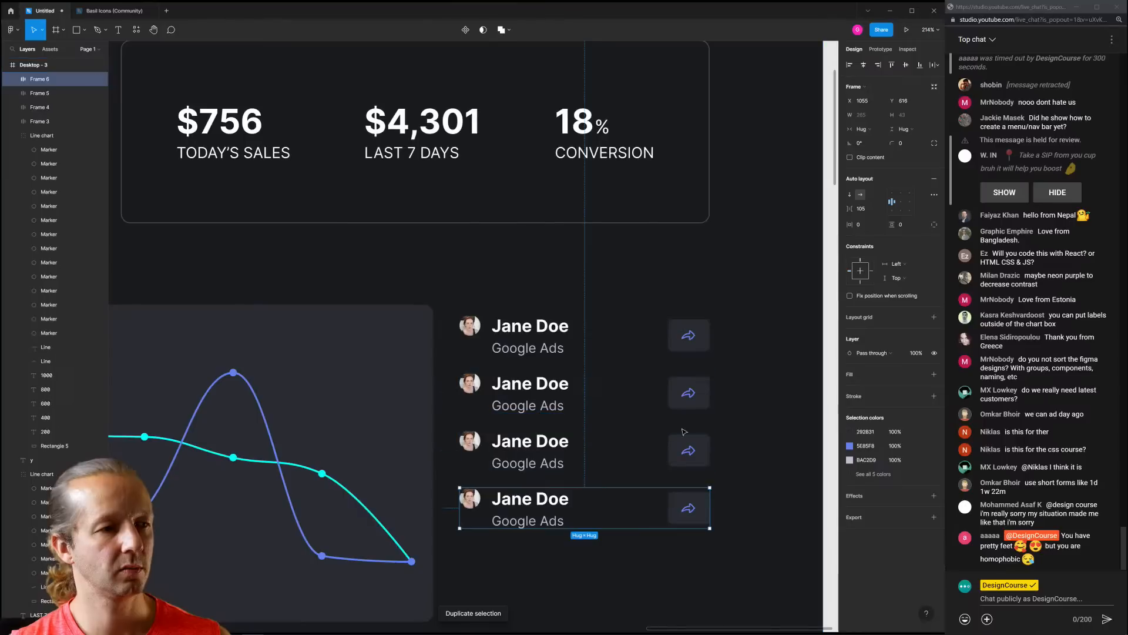
{"action": "scroll", "coordinate": [767, 434], "scroll_direction": "down", "scroll_amount": 3}
{"action": "scroll", "coordinate": [767, 435], "scroll_direction": "down", "scroll_amount": 2}
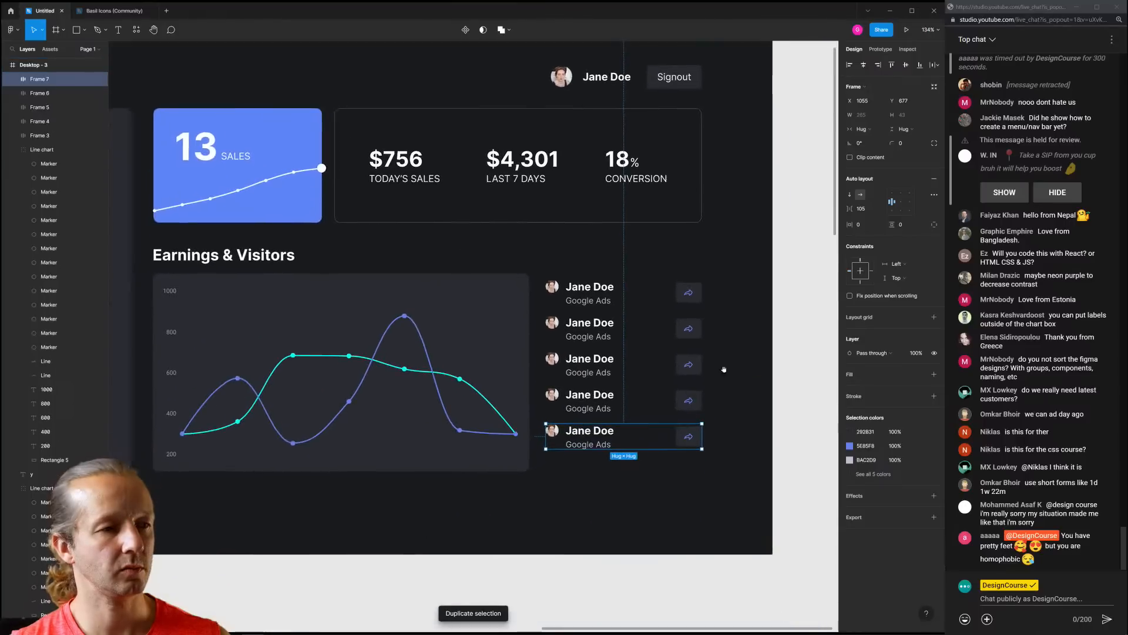
{"action": "left_click", "coordinate": [630, 478]}
{"action": "left_click_drag", "start_coordinate": [711, 478], "coordinate": [541, 349]}
{"action": "key", "text": "Delete"}
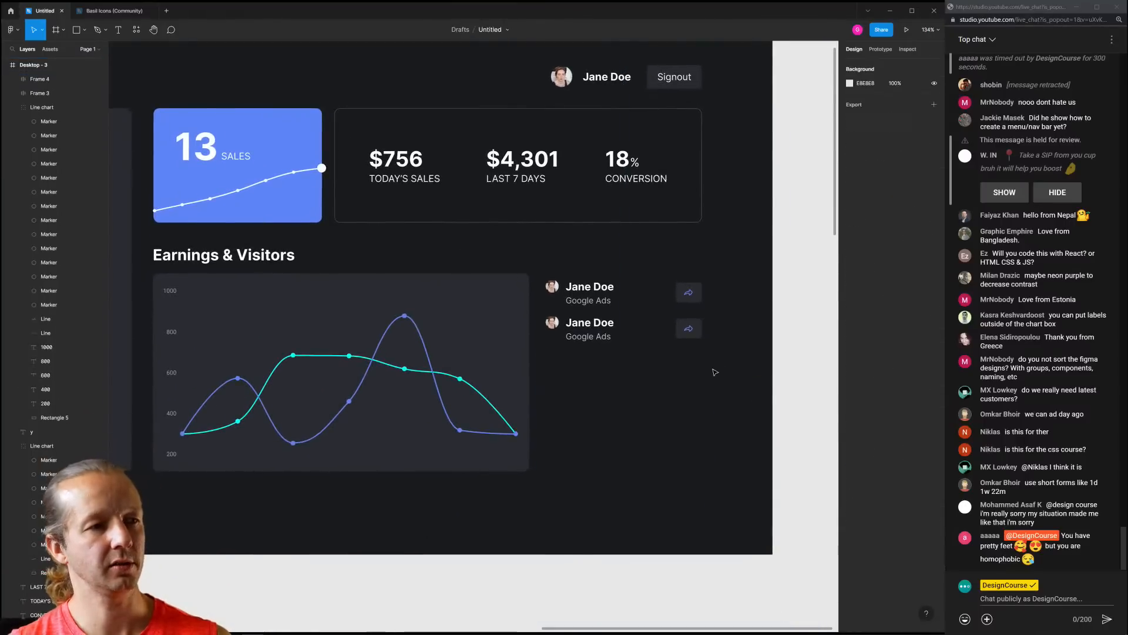
Stack the remaining rows in auto layout, duplicate to five rows, and widen the spacing between them
{"action": "left_click_drag", "start_coordinate": [723, 376], "coordinate": [544, 275]}
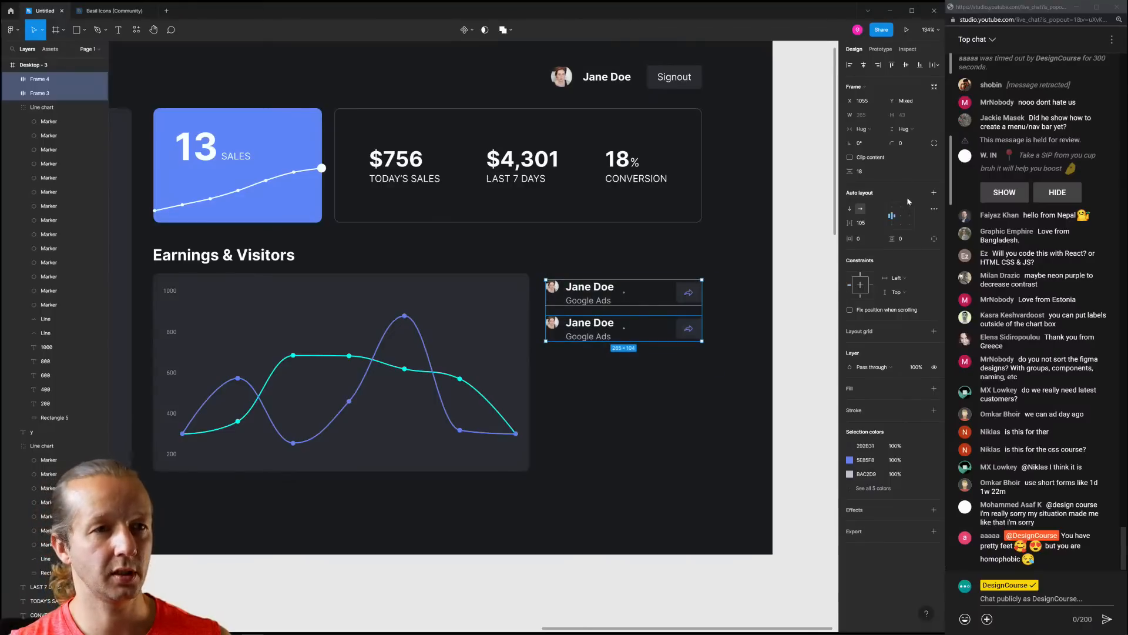
{"action": "left_click", "coordinate": [934, 192]}
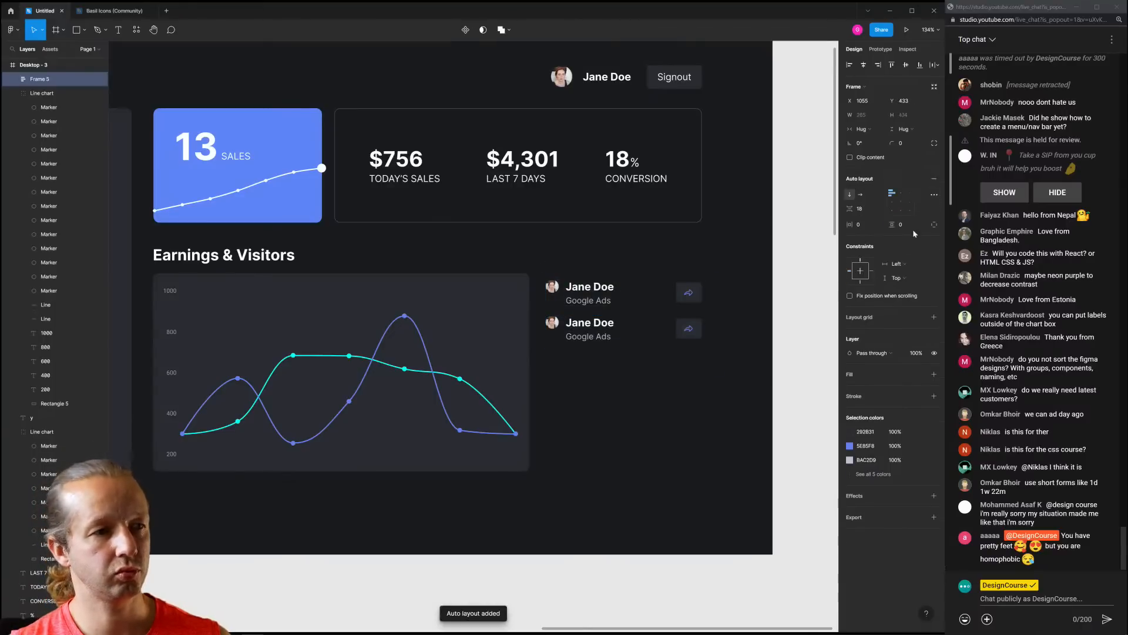
{"action": "left_click", "coordinate": [604, 332]}
{"action": "key", "text": "ctrl+d"}
{"action": "key", "text": "ctrl+d"}
{"action": "key", "text": "ctrl+d"}
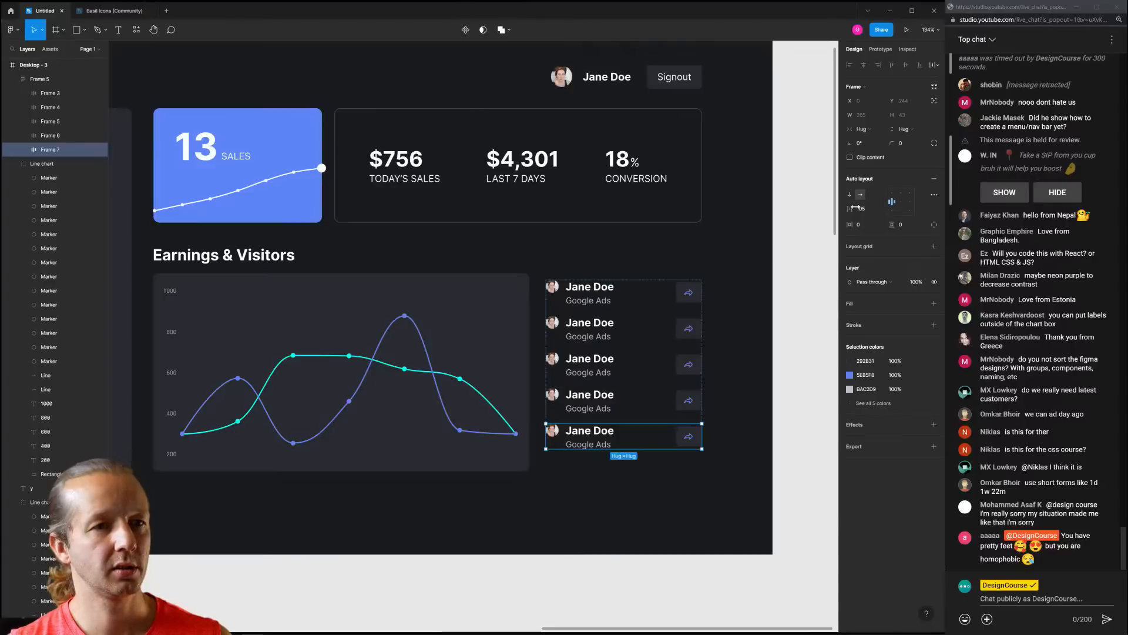
{"action": "left_click_drag", "start_coordinate": [855, 208], "coordinate": [852, 207]}
{"action": "left_click", "coordinate": [826, 241]}
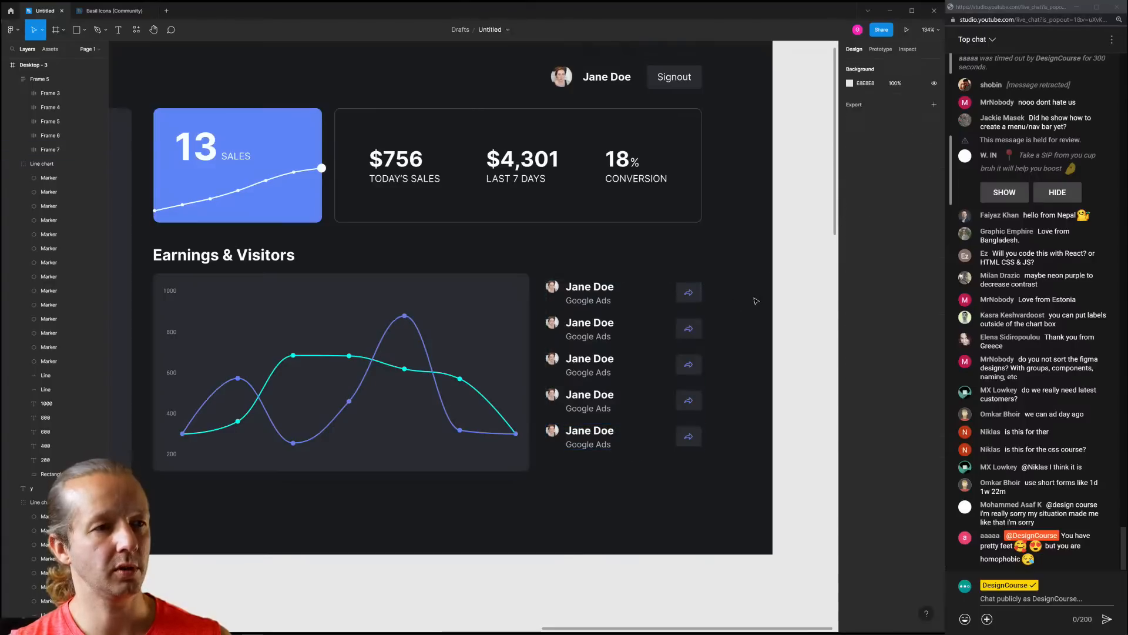
{"action": "left_click", "coordinate": [612, 291]}
{"action": "left_click_drag", "start_coordinate": [851, 209], "coordinate": [855, 208]}
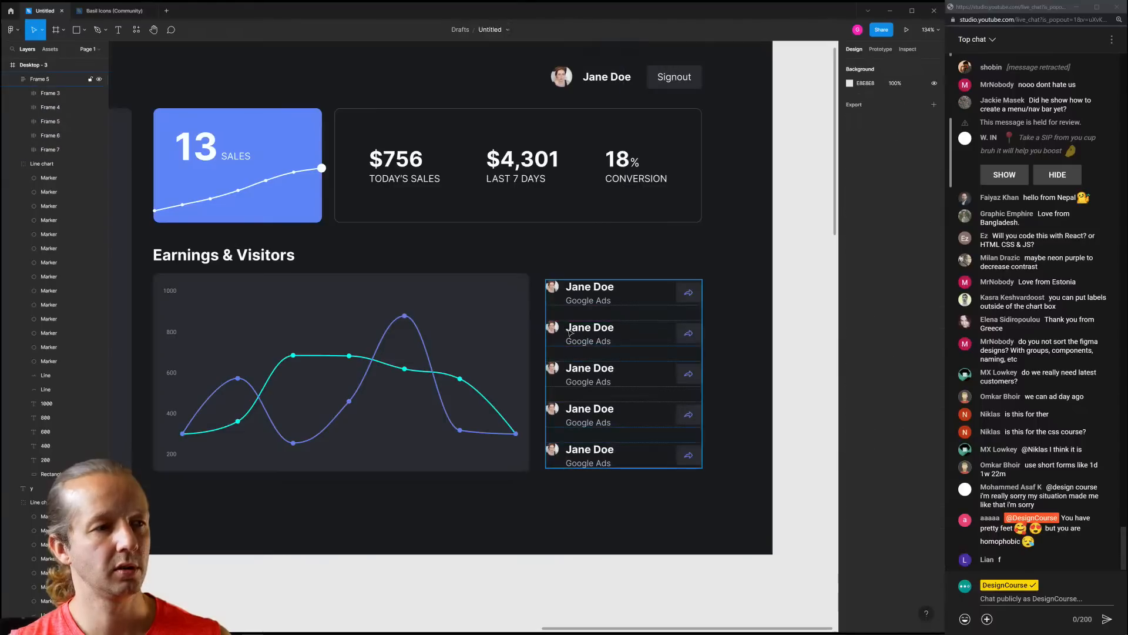
{"action": "scroll", "coordinate": [587, 329], "scroll_direction": "up", "scroll_amount": 4}
Retype the second customer row's name with a different person's name
{"action": "left_click", "coordinate": [587, 329], "text": "ctrl"}
{"action": "double_click", "coordinate": [593, 330]}
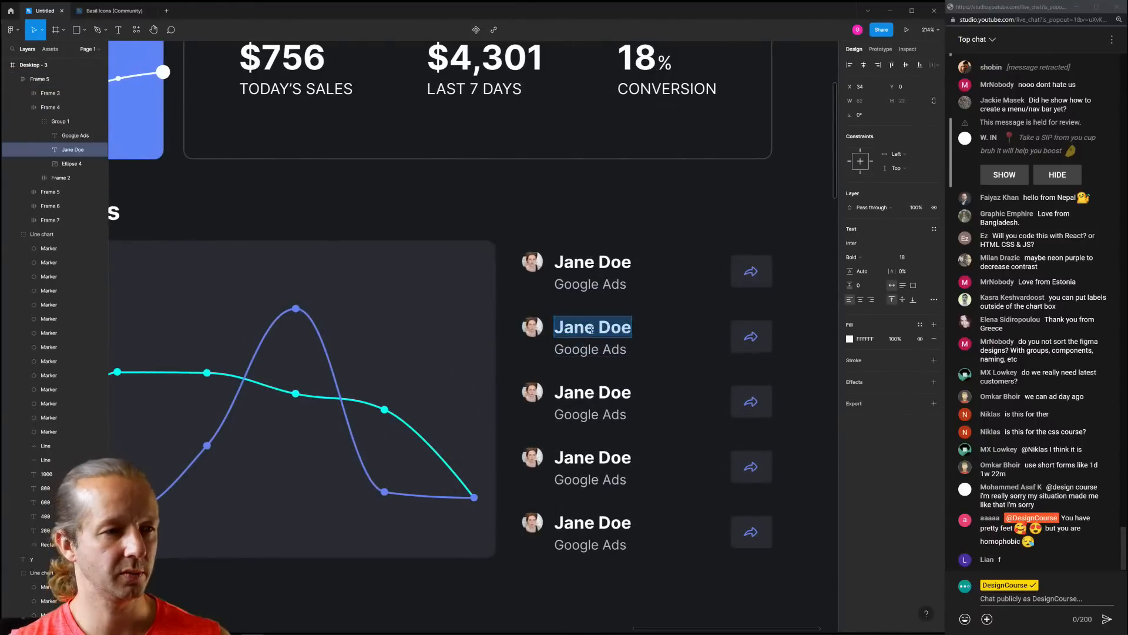
{"action": "type", "text": "Gary Simon"}
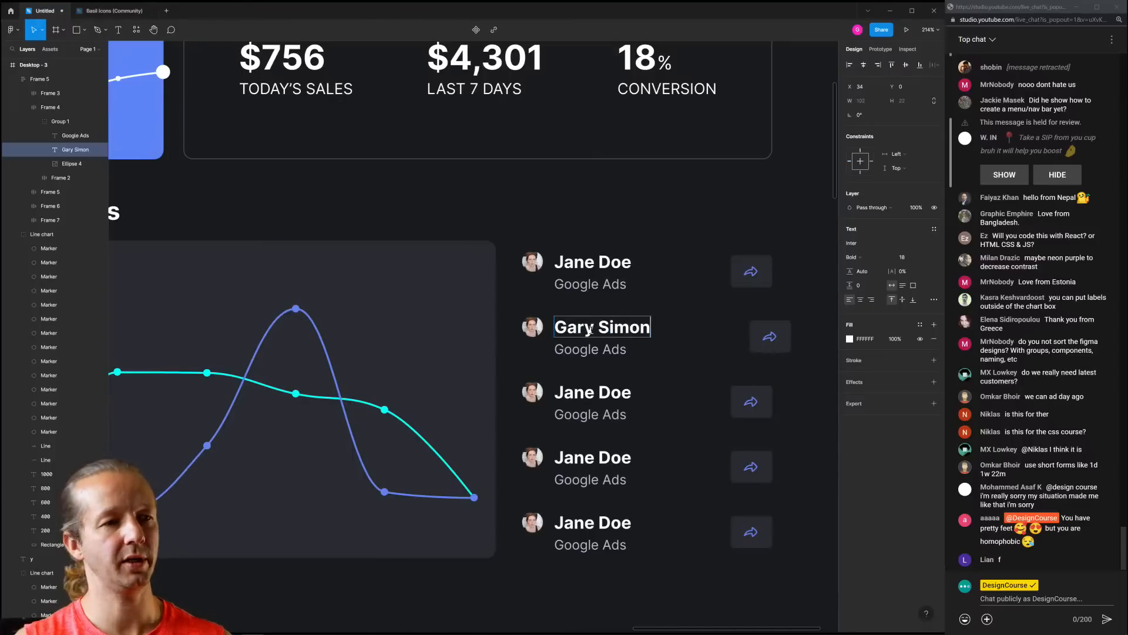
{"action": "key", "text": "Escape"}
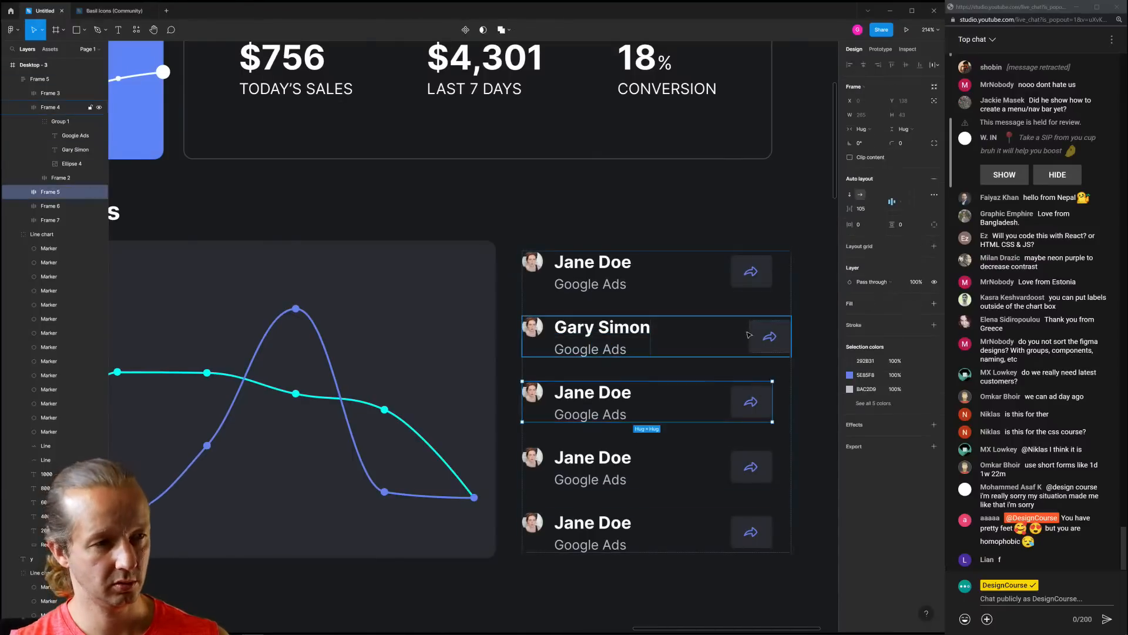
Change the second customer's caption from 'Google Ads' to 'YouTube'
{"action": "left_click", "coordinate": [754, 342]}
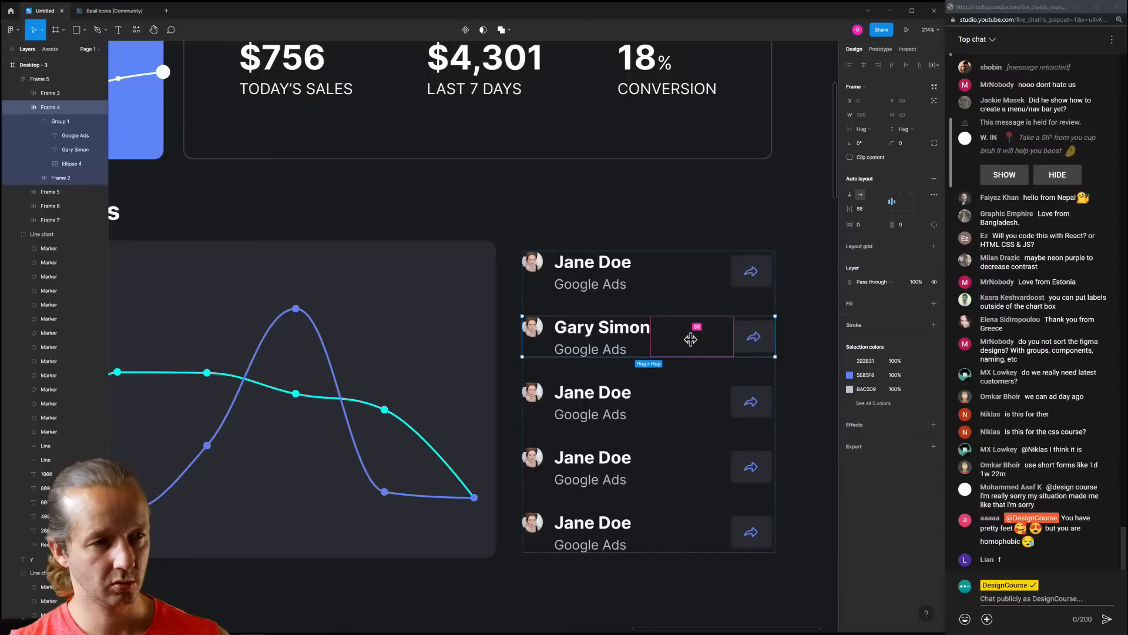
{"action": "left_click", "coordinate": [707, 409]}
{"action": "left_click", "coordinate": [635, 338]}
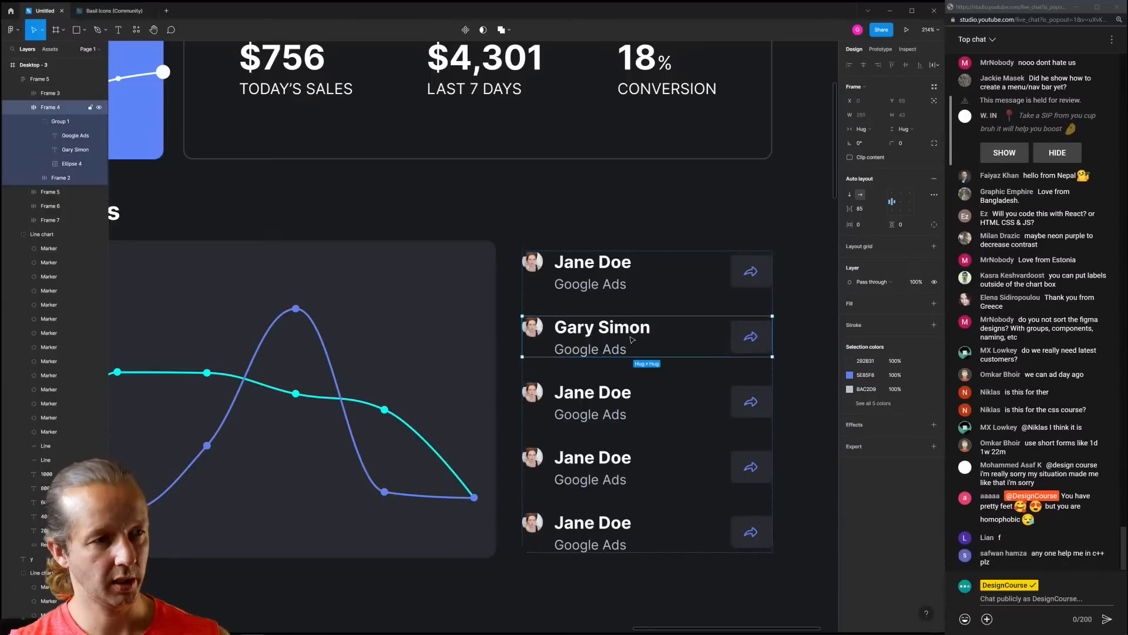
{"action": "double_click", "coordinate": [613, 396]}
{"action": "double_click", "coordinate": [612, 397]}
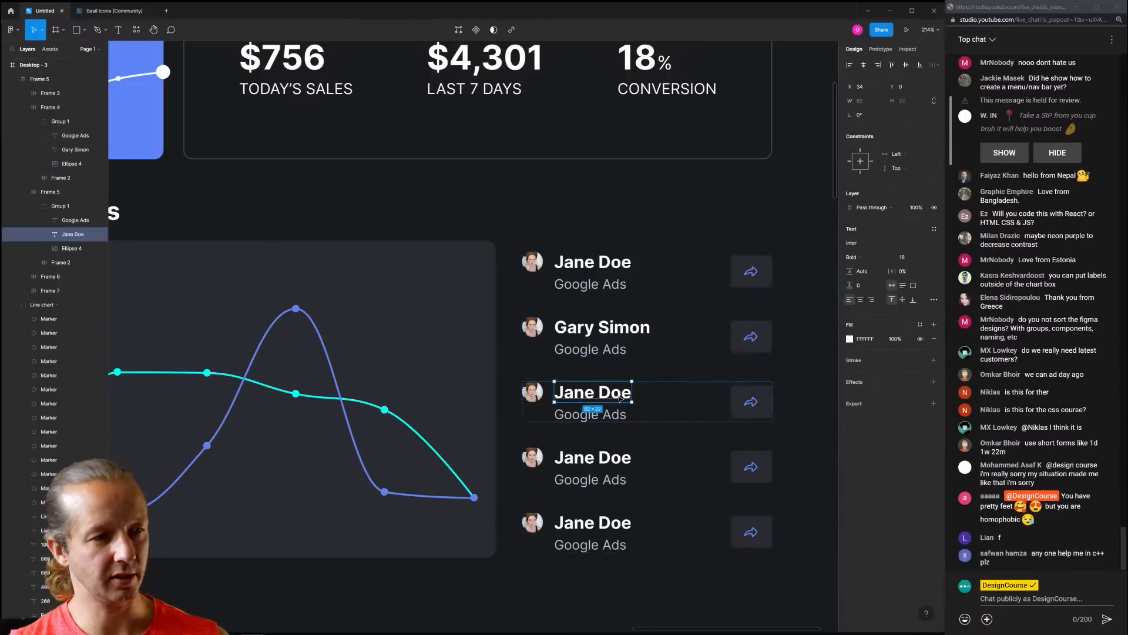
{"action": "double_click", "coordinate": [605, 351]}
{"action": "double_click", "coordinate": [604, 352]}
{"action": "triple_click", "coordinate": [604, 351]}
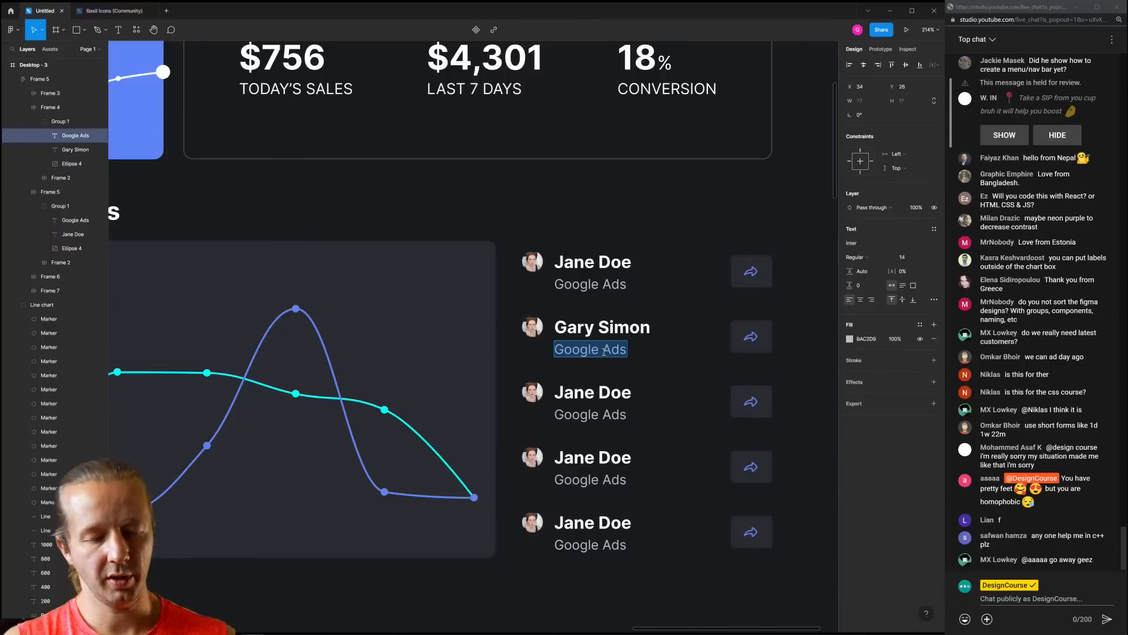
{"action": "type", "text": "YUo"}
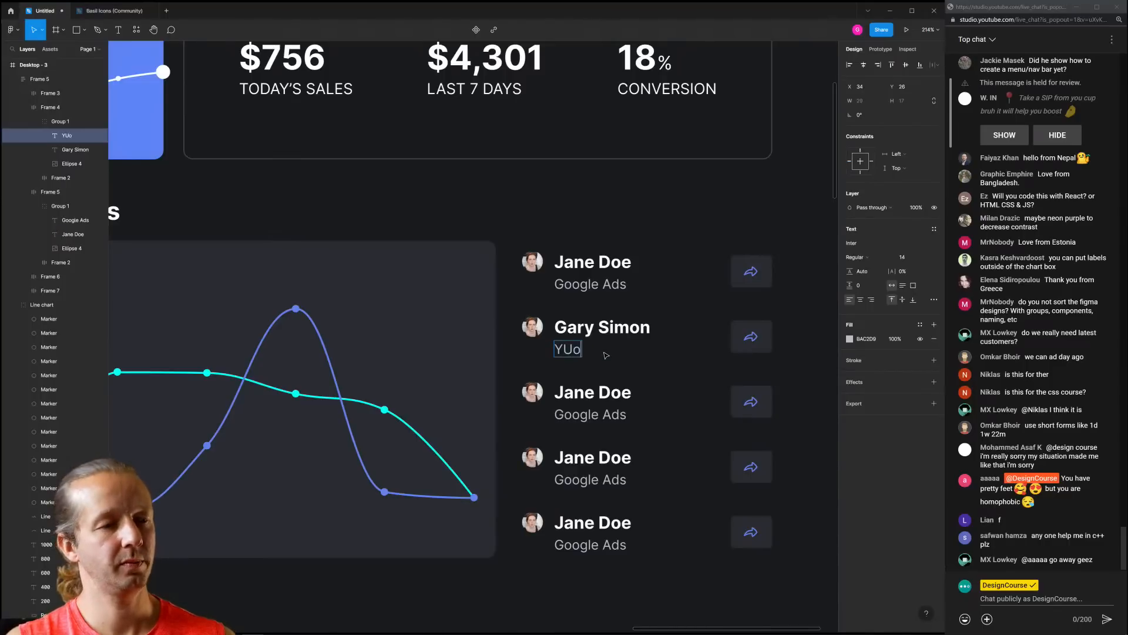
{"action": "key", "text": "Escape"}
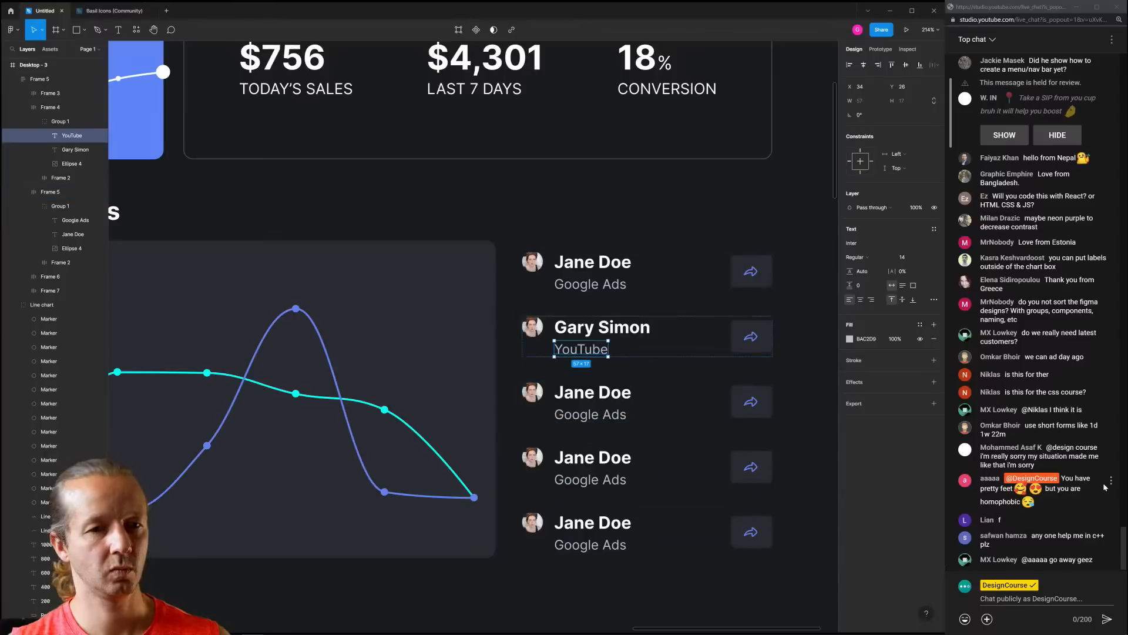
Report an offensive chat message and hide that user's messages
{"action": "left_click", "coordinate": [1111, 481]}
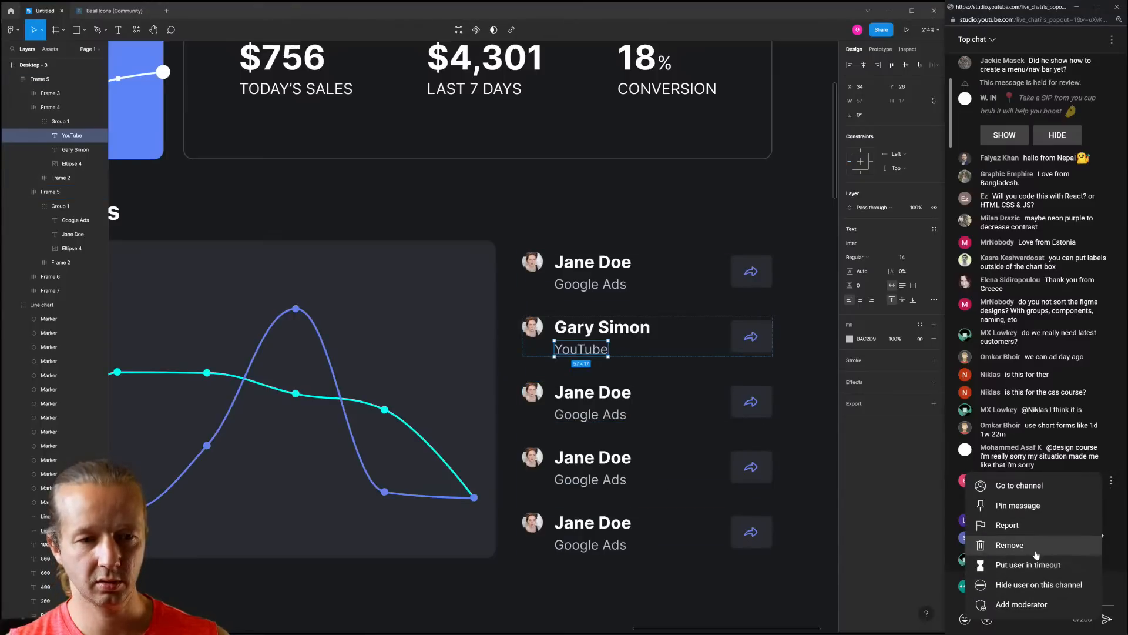
{"action": "left_click", "coordinate": [1009, 525]}
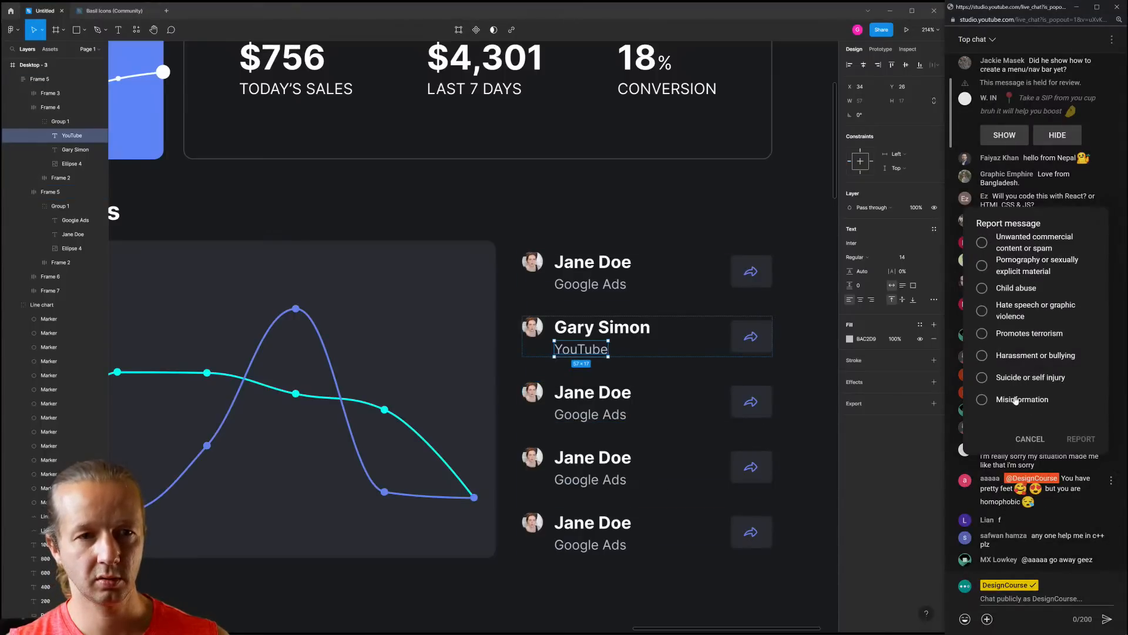
{"action": "left_click", "coordinate": [1081, 439]}
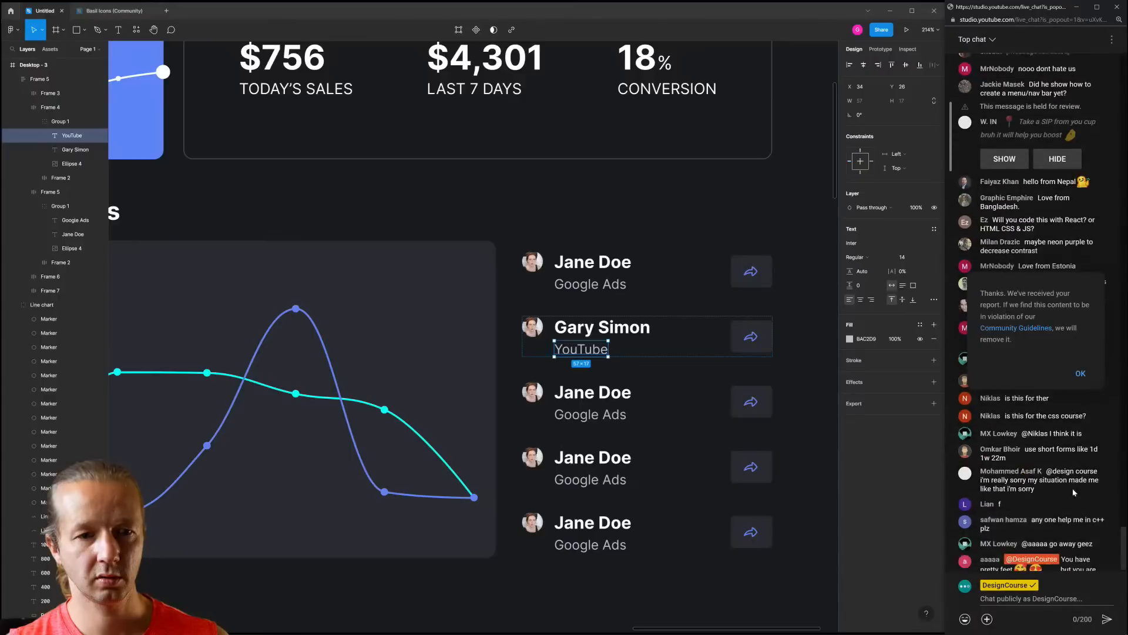
{"action": "left_click", "coordinate": [1080, 373]}
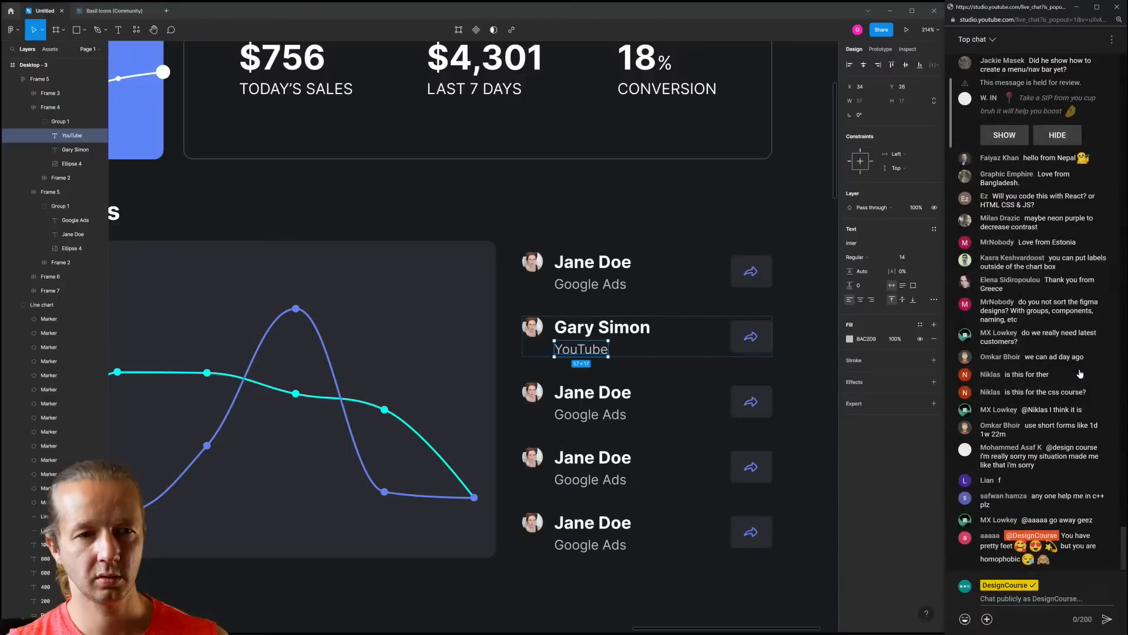
{"action": "left_click", "coordinate": [1111, 538]}
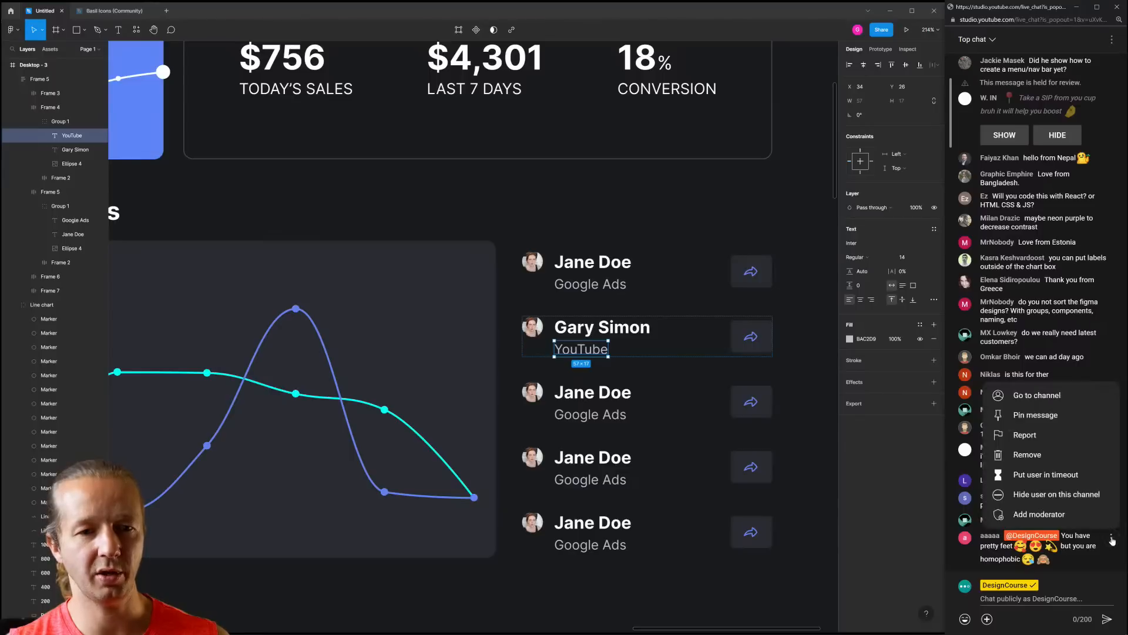
{"action": "left_click", "coordinate": [1039, 495]}
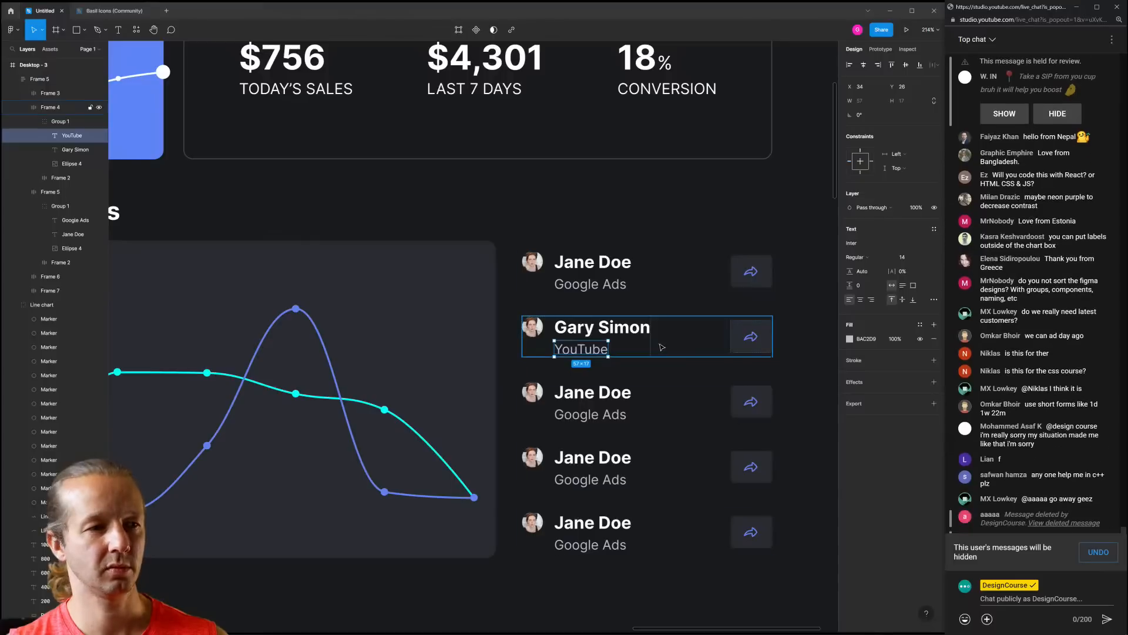
Rename the third customer row to 'MrNobody'
{"action": "left_click", "coordinate": [606, 414]}
{"action": "double_click", "coordinate": [585, 395]}
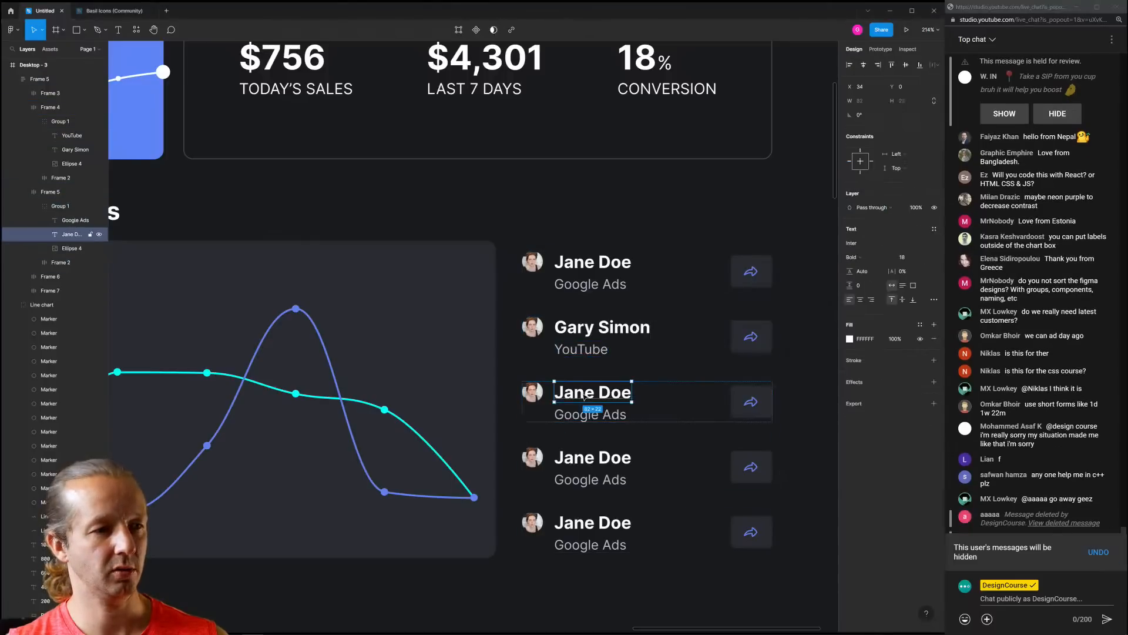
{"action": "double_click", "coordinate": [584, 394]}
{"action": "triple_click", "coordinate": [583, 394]}
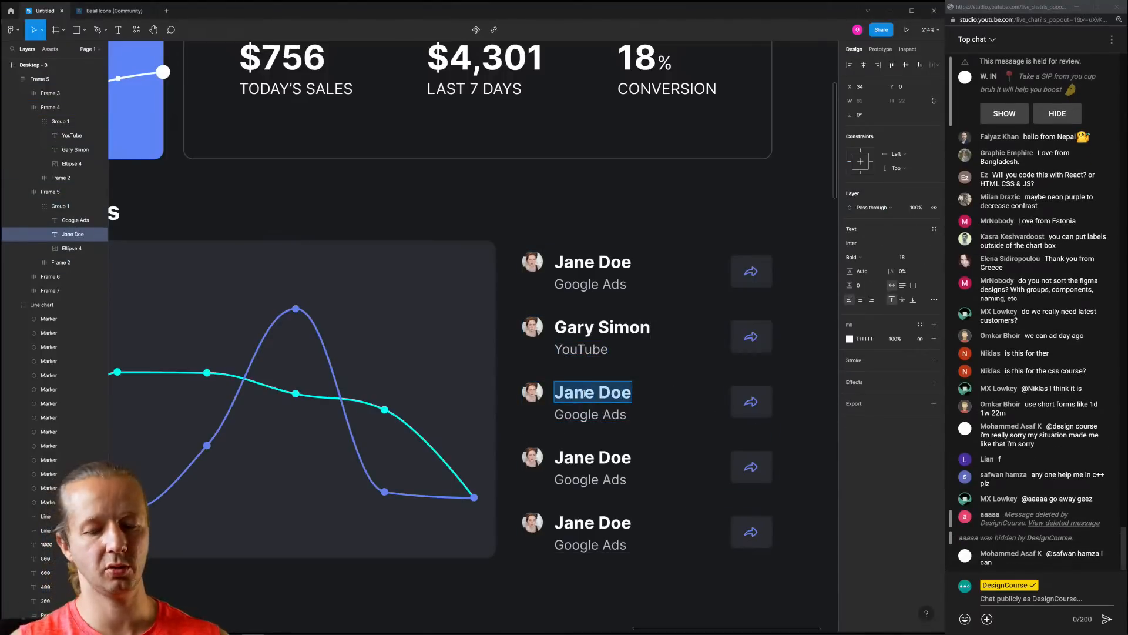
{"action": "type", "text": "Mr"}
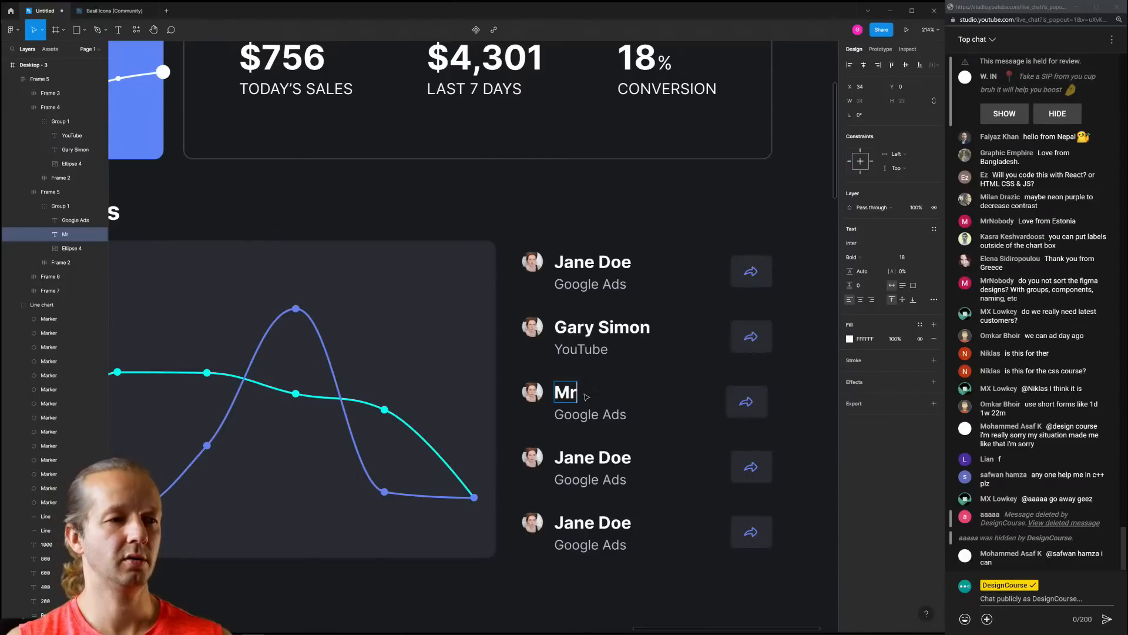
{"action": "type", "text": "Nobody"}
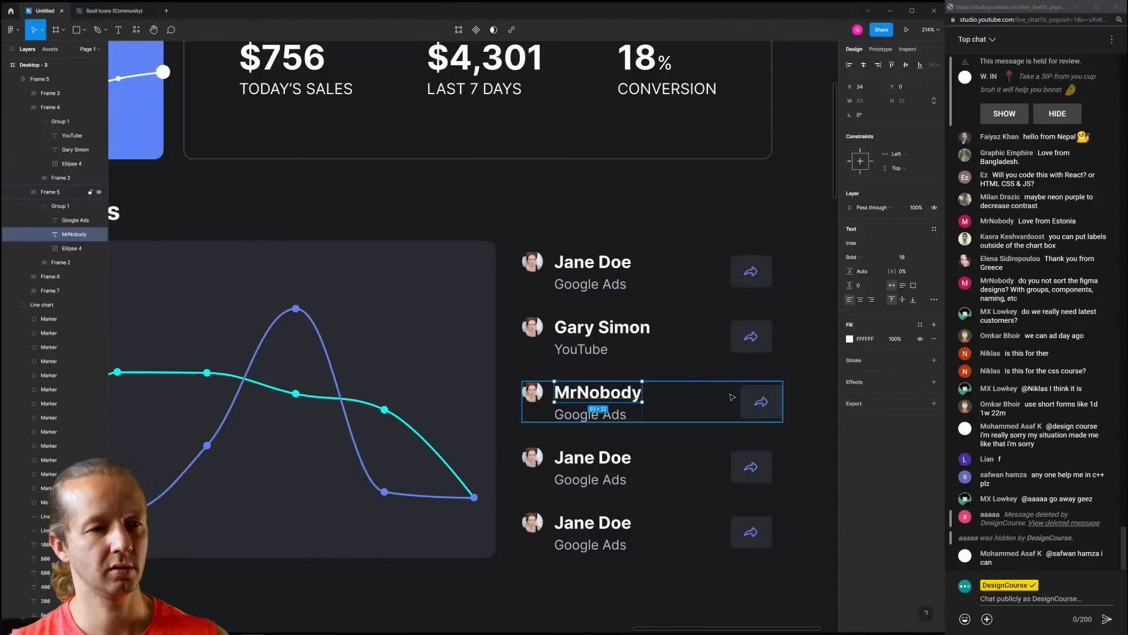
{"action": "left_click", "coordinate": [740, 405]}
{"action": "left_click", "coordinate": [729, 404]}
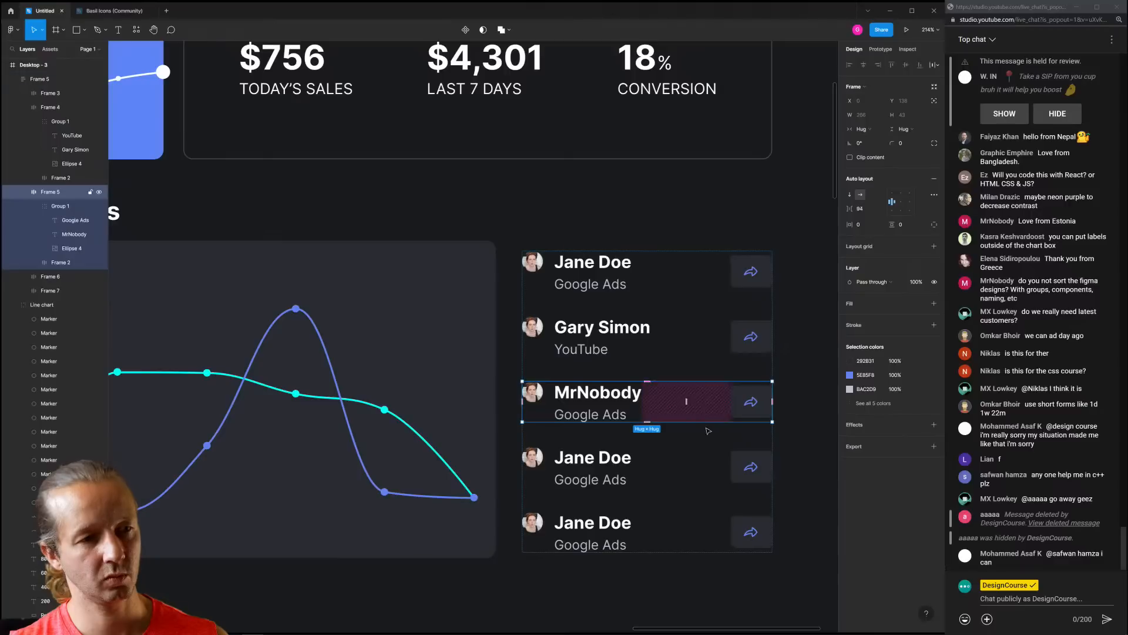
Give the fourth customer a new viewer name and reduce Frame 6's spacing to 63 to align its arrow
{"action": "left_click", "coordinate": [694, 462]}
{"action": "left_click", "coordinate": [626, 399]}
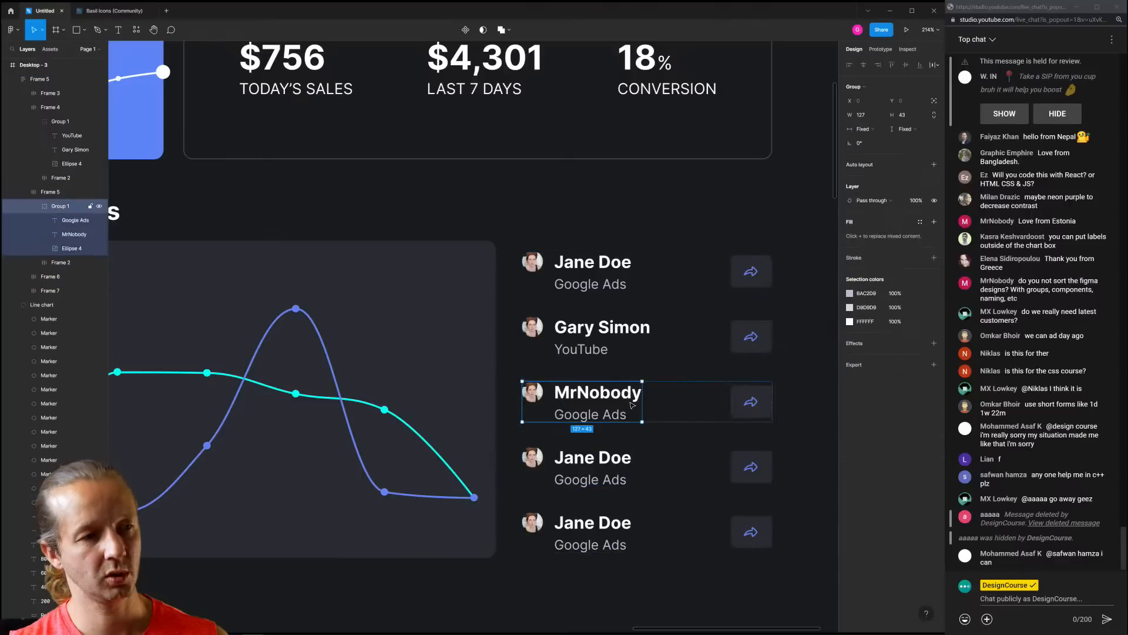
{"action": "left_click", "coordinate": [645, 437]}
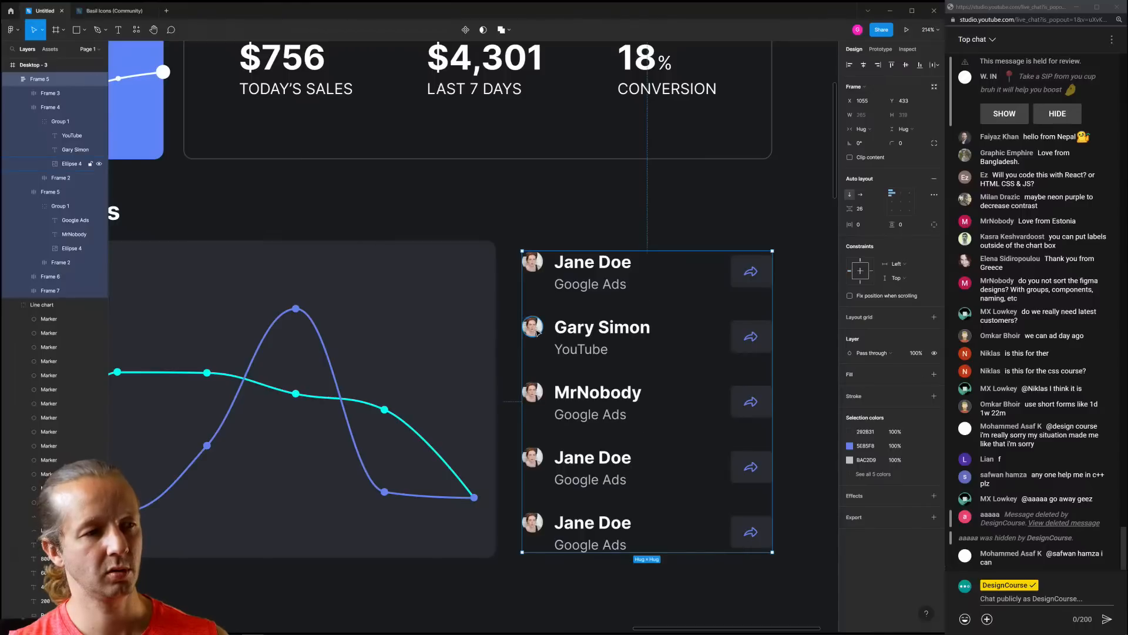
{"action": "double_click", "coordinate": [589, 459]}
{"action": "double_click", "coordinate": [590, 459]}
{"action": "triple_click", "coordinate": [590, 455]}
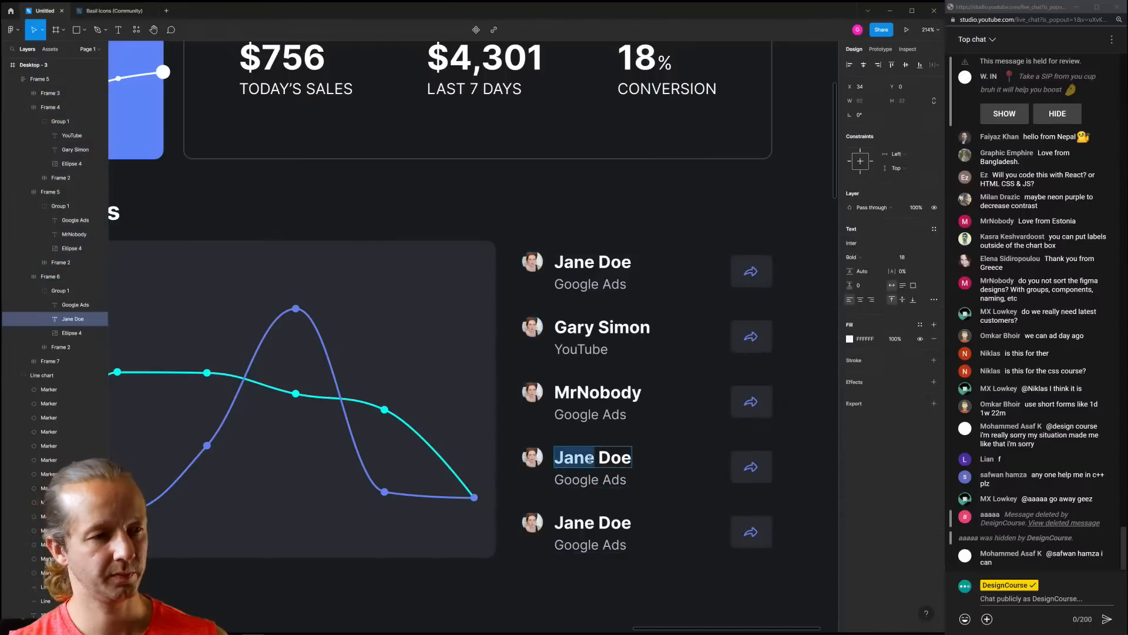
{"action": "type", "text": "M"}
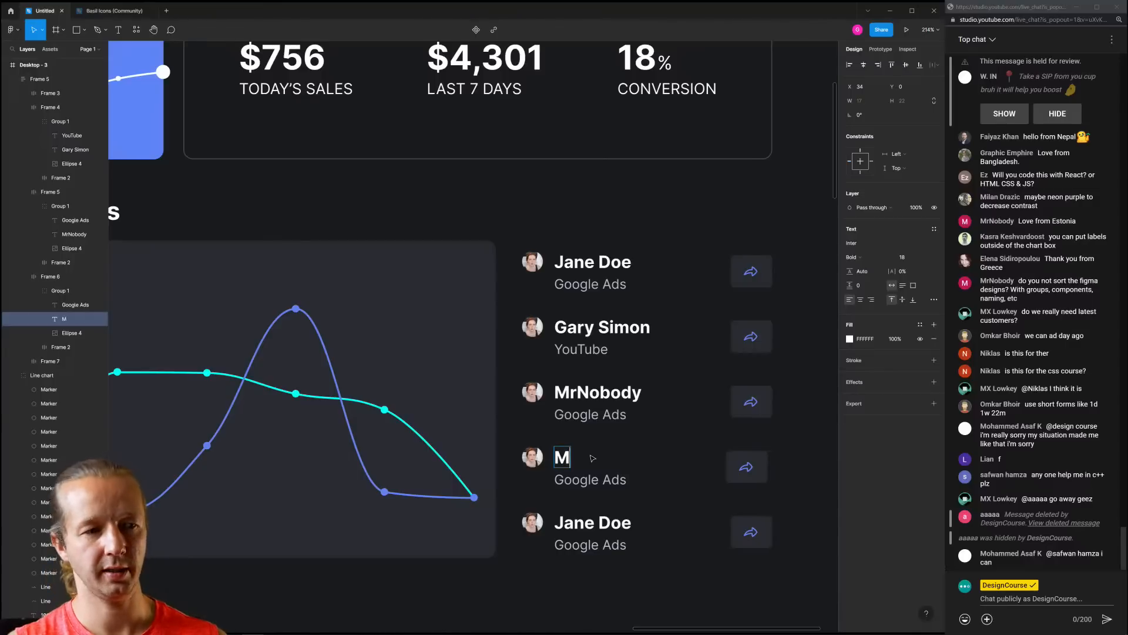
{"action": "type", "text": "ohammed M"}
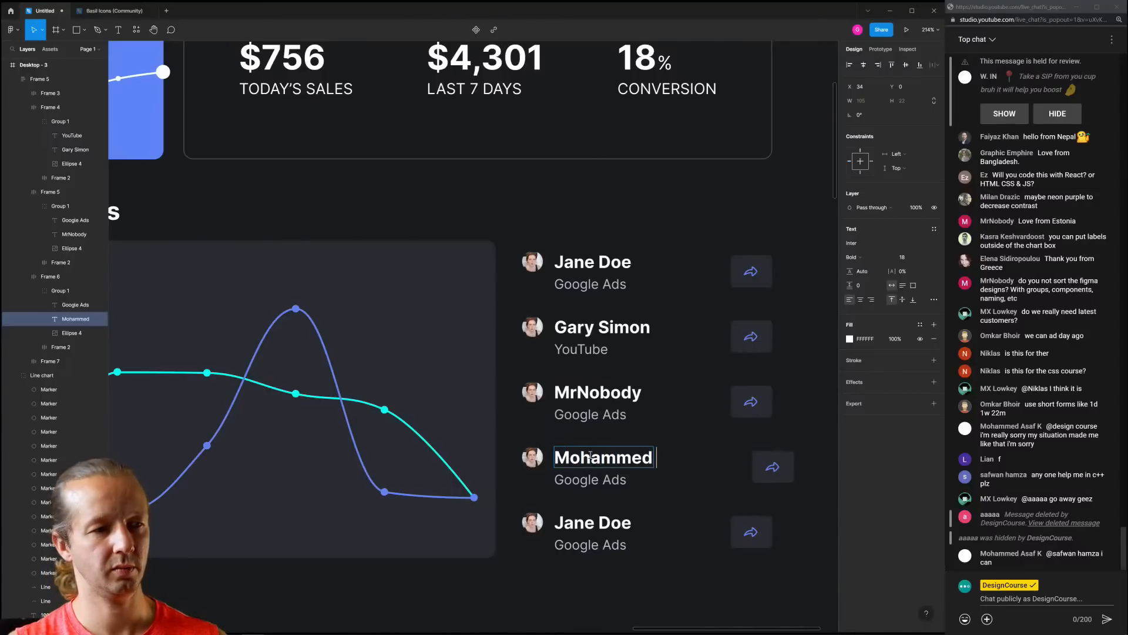
{"action": "key", "text": "Escape"}
{"action": "key", "text": "Escape"}
{"action": "key", "text": "Escape"}
{"action": "key", "text": "Escape"}
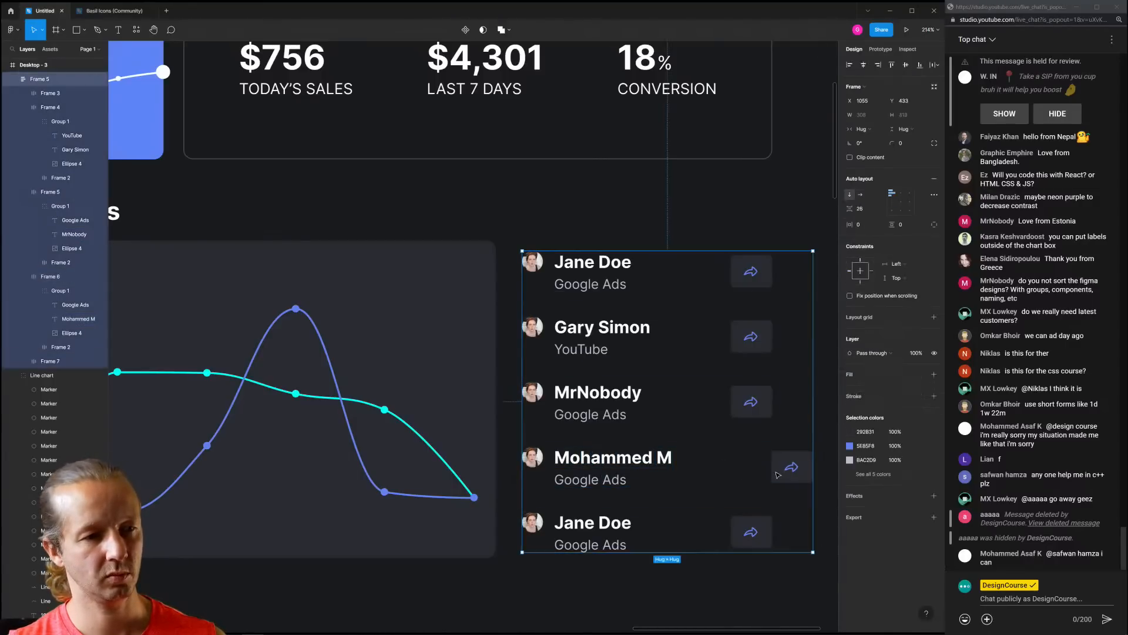
{"action": "left_click", "coordinate": [737, 472]}
{"action": "left_click_drag", "start_coordinate": [718, 468], "coordinate": [704, 470]}
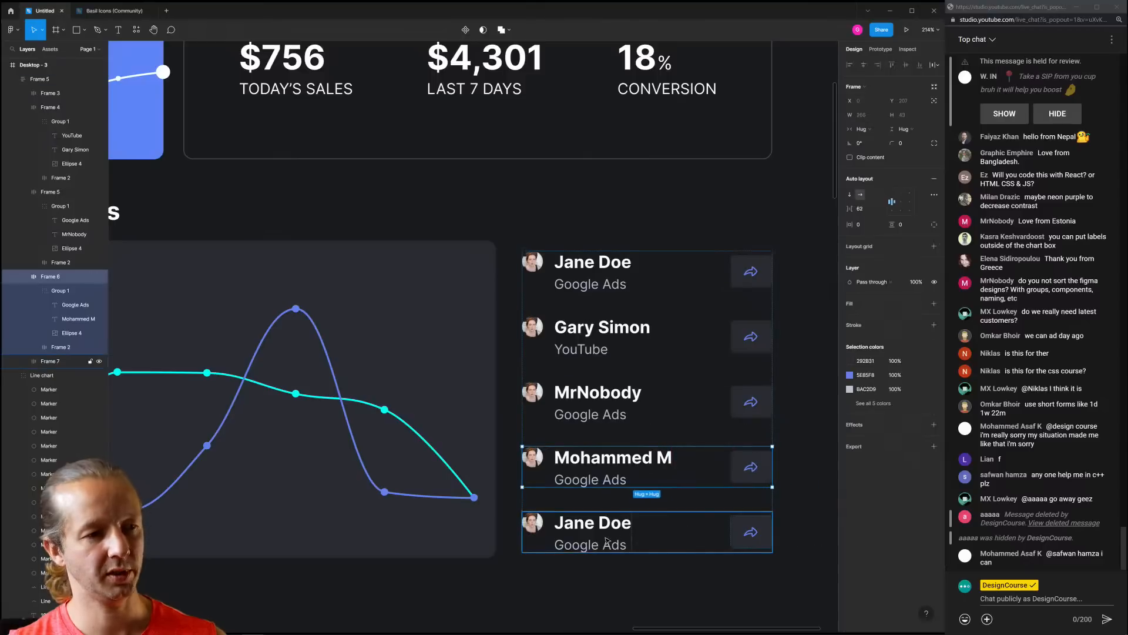
Search Unsplash for 'person' and fill the second customer's avatar with a portrait
{"action": "left_click", "coordinate": [533, 327], "text": "ctrl"}
{"action": "scroll", "coordinate": [498, 375], "scroll_direction": "down", "scroll_amount": 5}
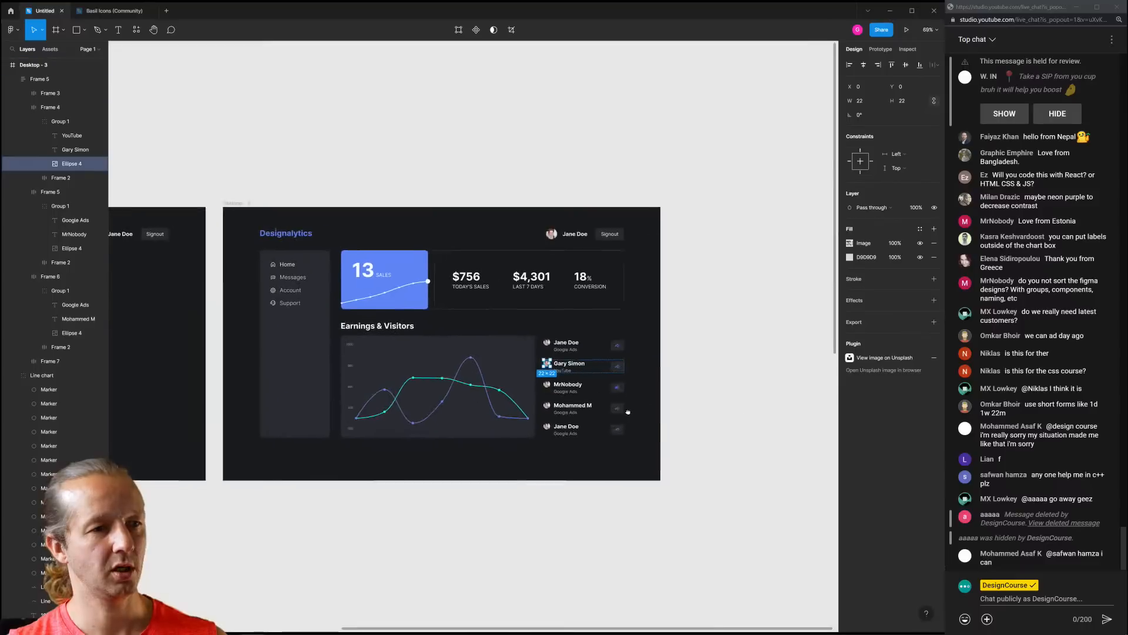
{"action": "right_click", "coordinate": [645, 338]}
{"action": "mouse_move", "coordinate": [729, 412]}
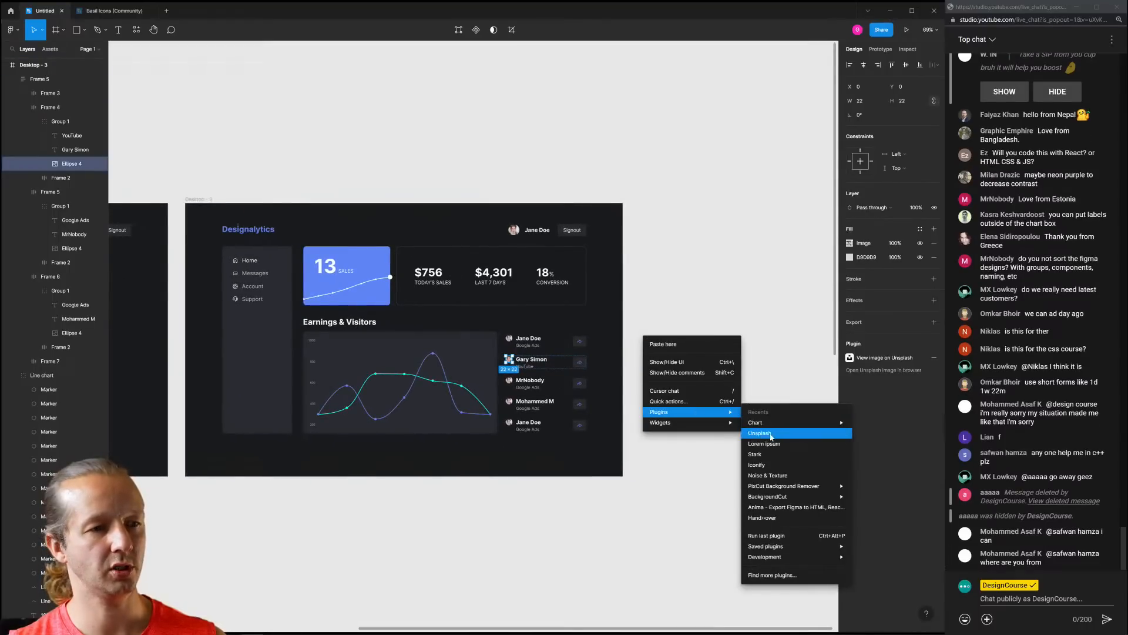
{"action": "left_click", "coordinate": [774, 432]}
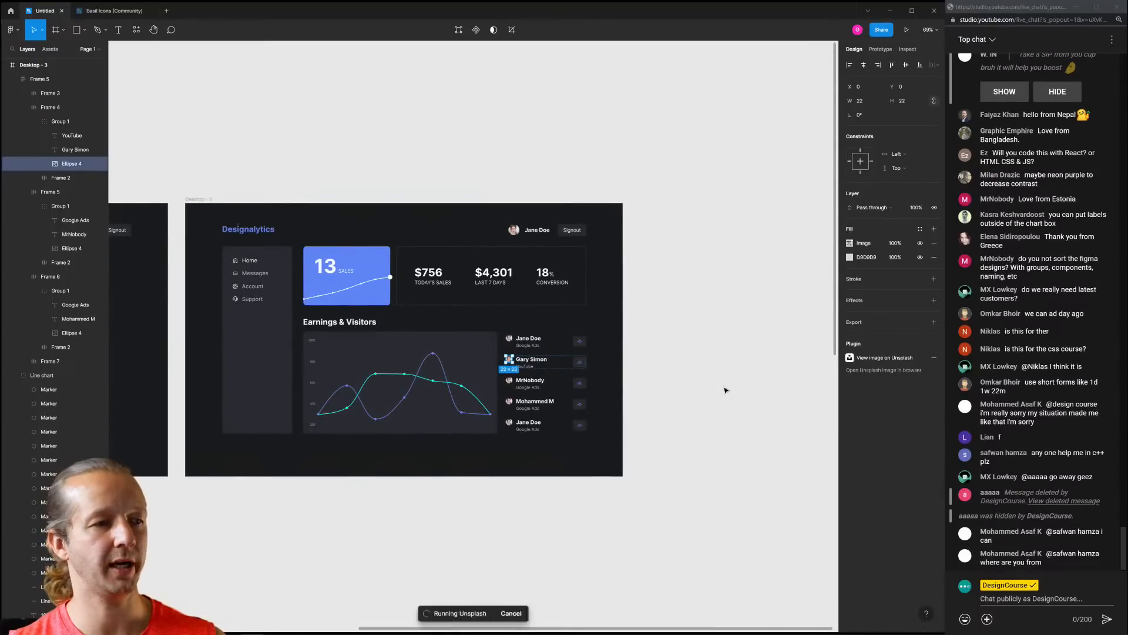
{"action": "left_click", "coordinate": [800, 148]}
{"action": "type", "text": "person"}
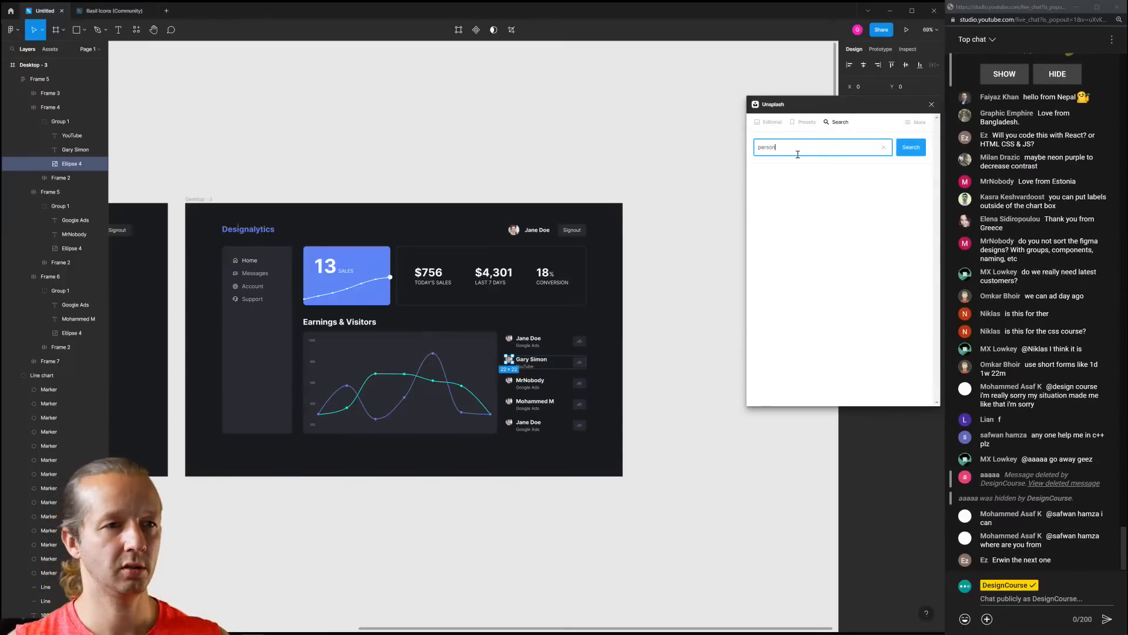
{"action": "key", "text": "Return"}
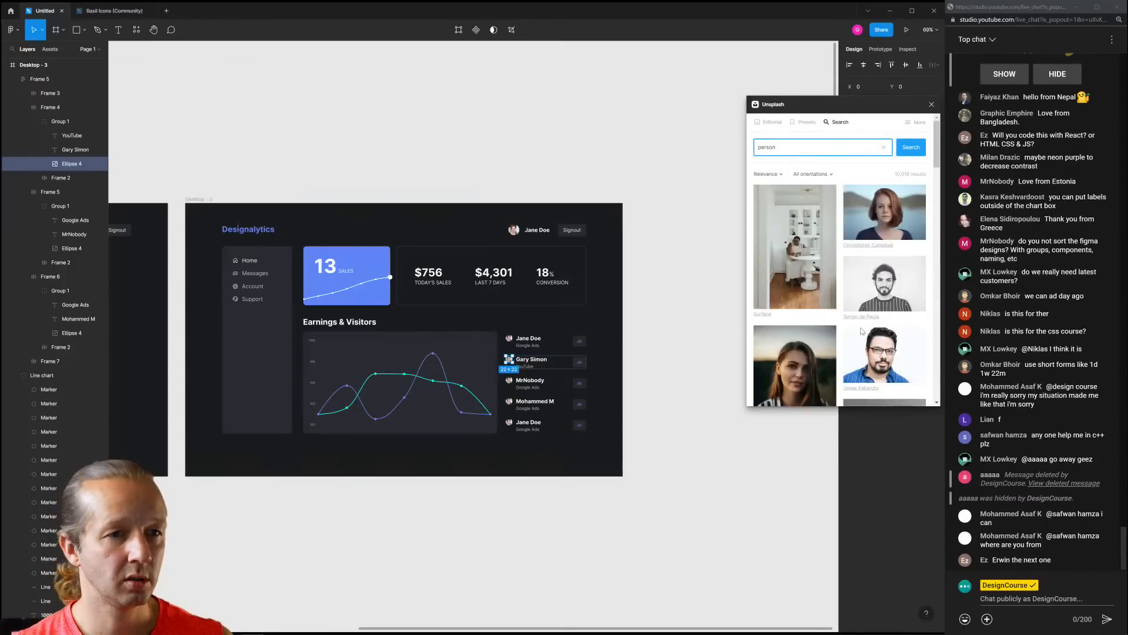
{"action": "left_click", "coordinate": [881, 359]}
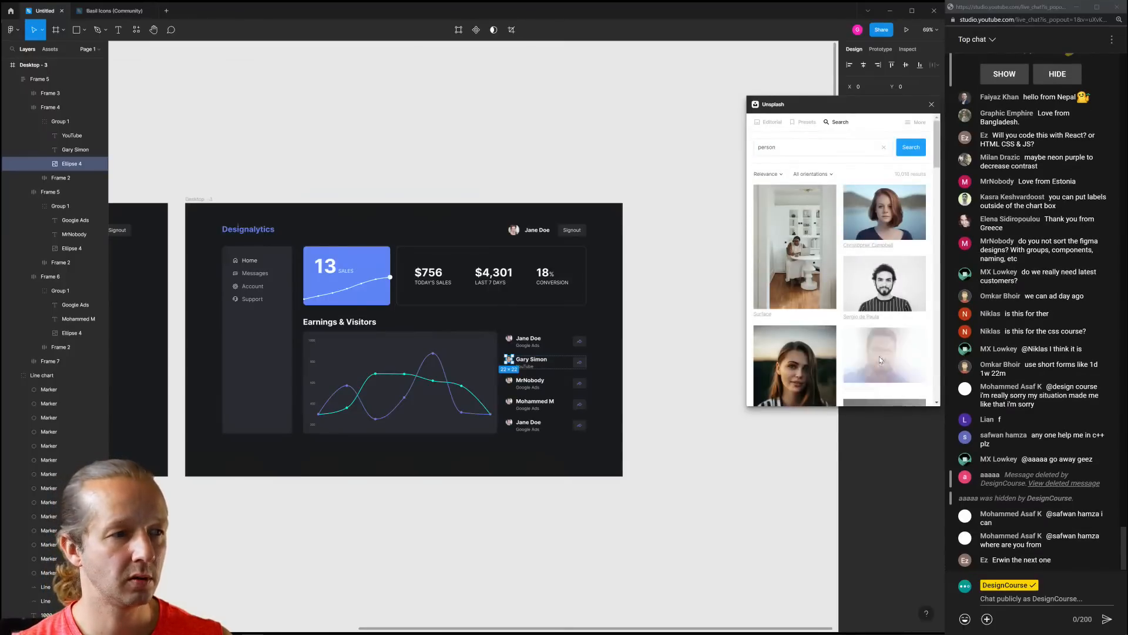
Fill the third, fourth and last customer avatars with Unsplash portrait photos
{"action": "left_click", "coordinate": [510, 382]}
{"action": "left_click", "coordinate": [803, 365]}
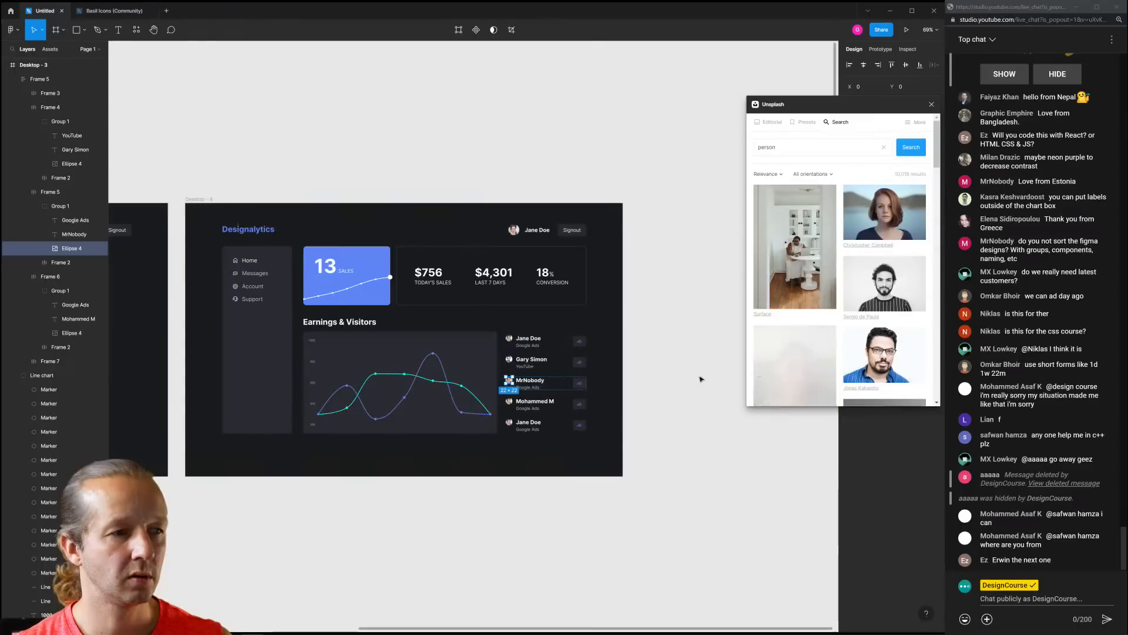
{"action": "scroll", "coordinate": [504, 404], "scroll_direction": "up", "scroll_amount": 10}
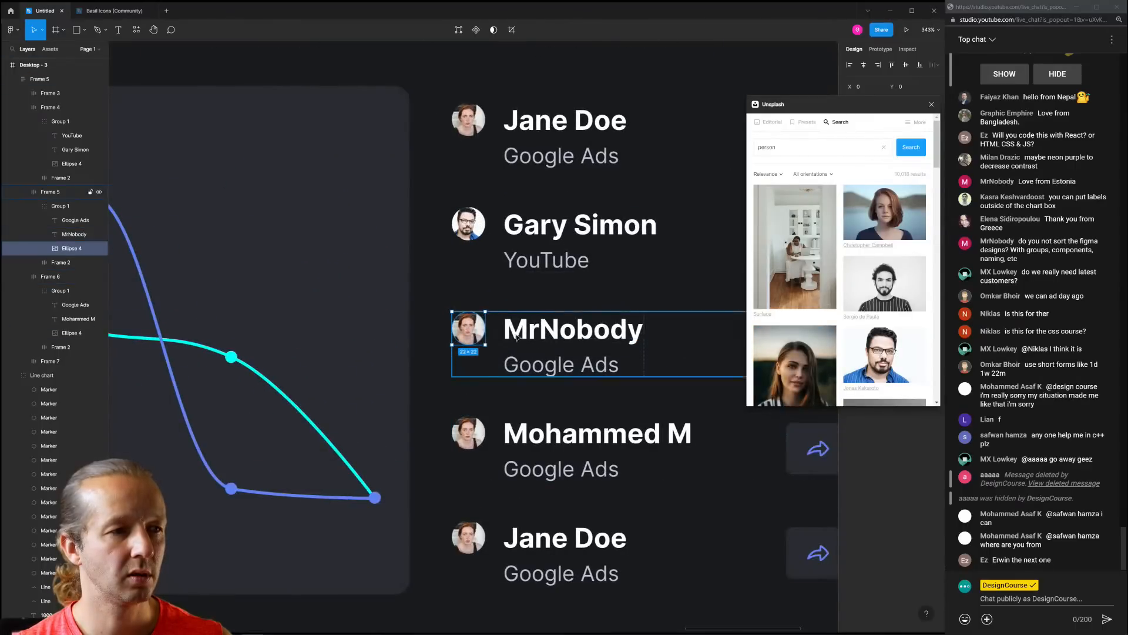
{"action": "scroll", "coordinate": [878, 339], "scroll_direction": "down", "scroll_amount": 3}
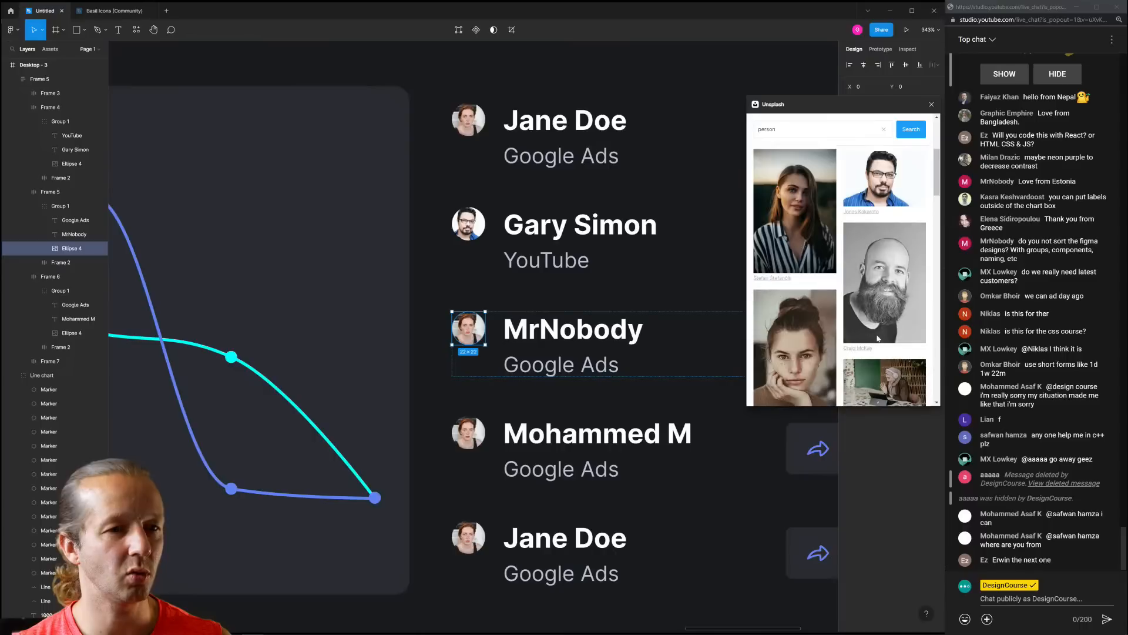
{"action": "left_click", "coordinate": [803, 358]}
{"action": "left_click", "coordinate": [468, 433], "text": "ctrl"}
{"action": "scroll", "coordinate": [812, 383], "scroll_direction": "down", "scroll_amount": 5}
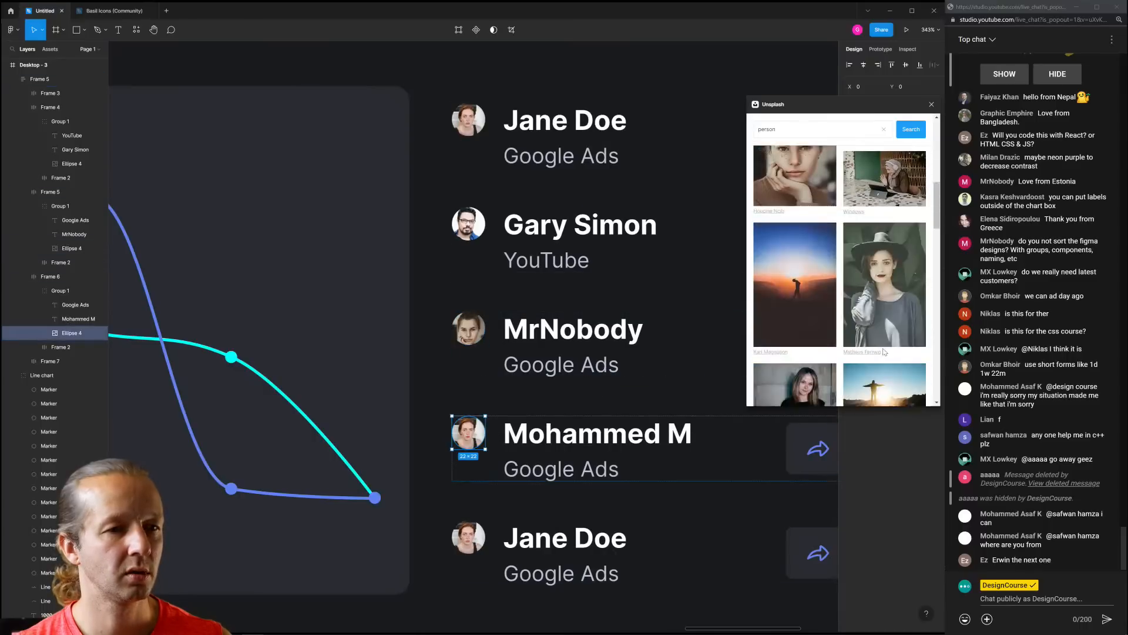
{"action": "left_click", "coordinate": [879, 352]}
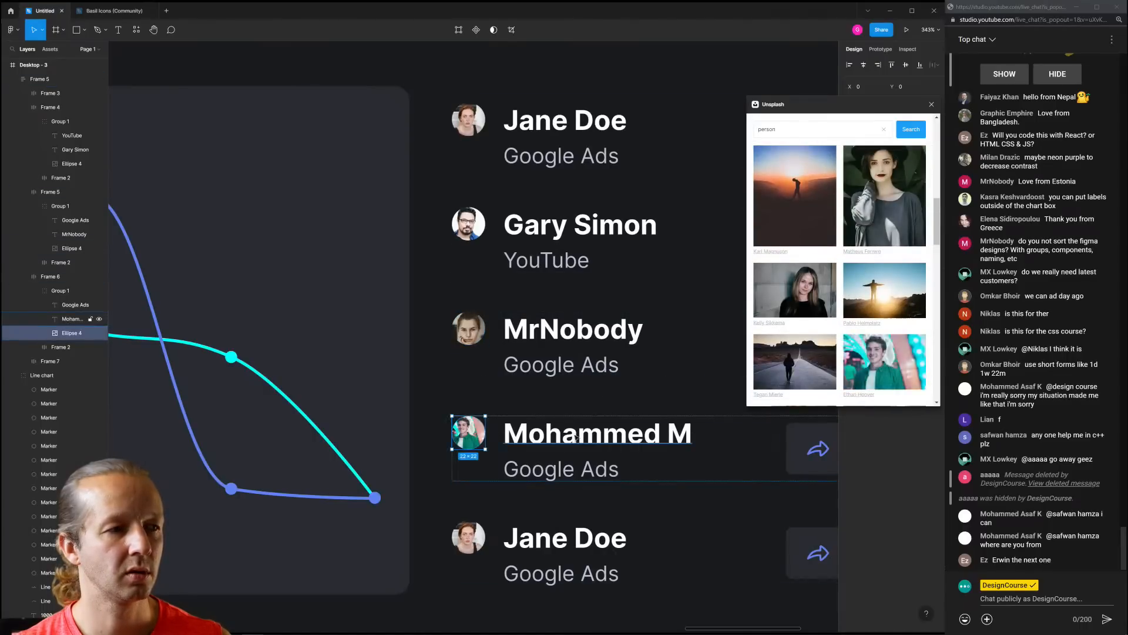
{"action": "left_click", "coordinate": [468, 536], "text": "ctrl"}
{"action": "scroll", "coordinate": [800, 394], "scroll_direction": "down", "scroll_amount": 4}
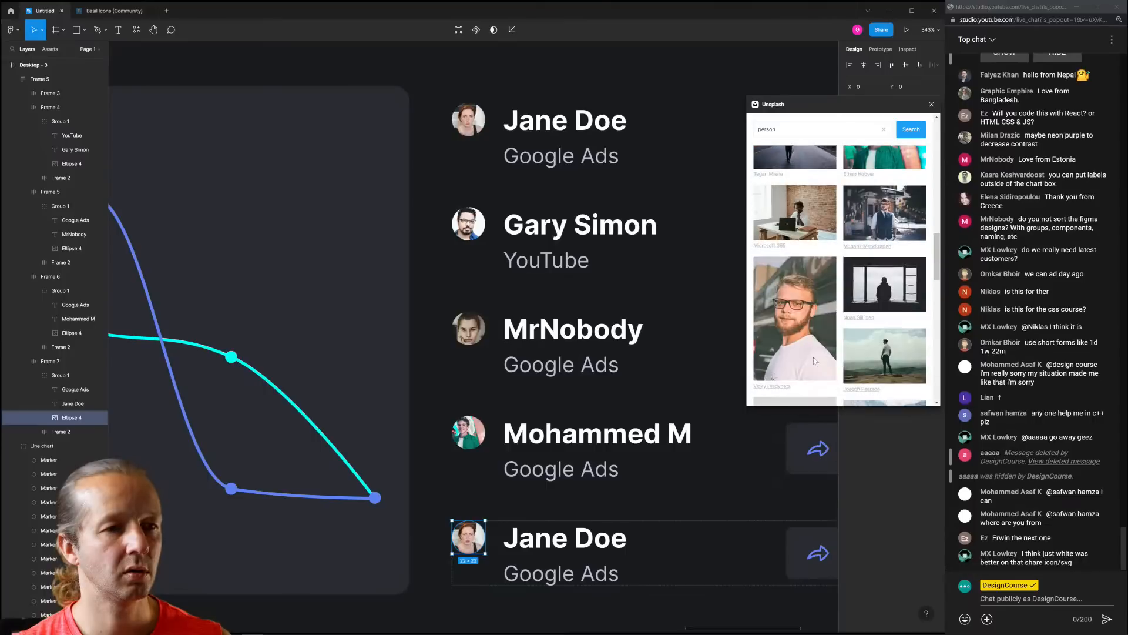
{"action": "left_click", "coordinate": [795, 320]}
{"action": "scroll", "coordinate": [612, 372], "scroll_direction": "down", "scroll_amount": 3}
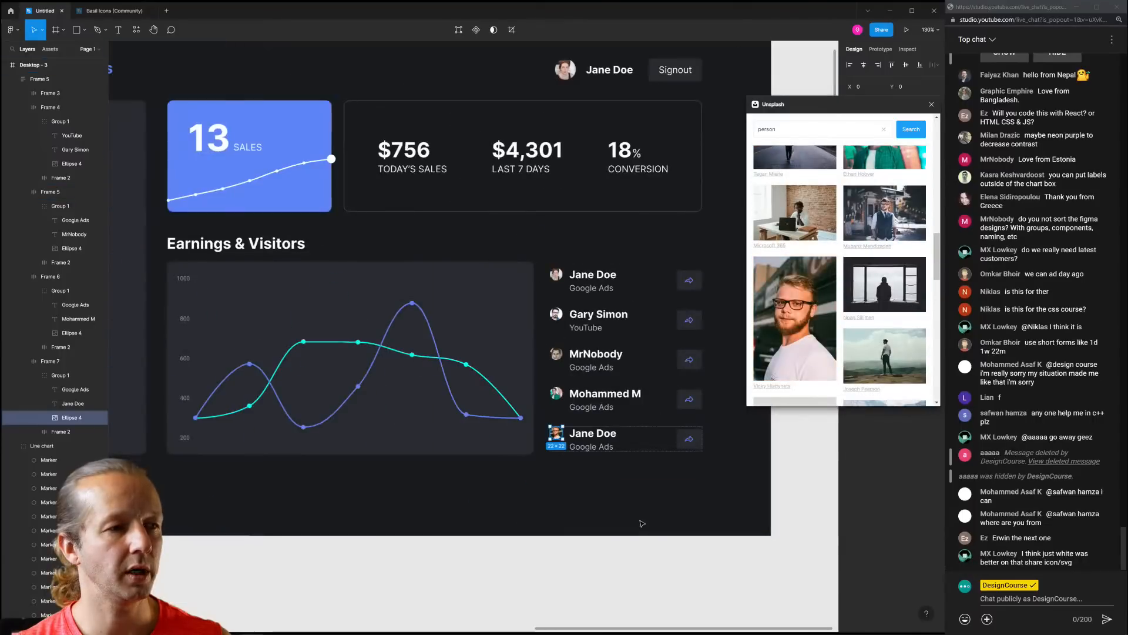
{"action": "left_click", "coordinate": [656, 499]}
{"action": "scroll", "coordinate": [696, 470], "scroll_direction": "down", "scroll_amount": 2}
Close the Unsplash panel, recentre the dashboard and select the sidebar background rectangle
{"action": "left_click_drag", "start_coordinate": [619, 475], "coordinate": [680, 478]}
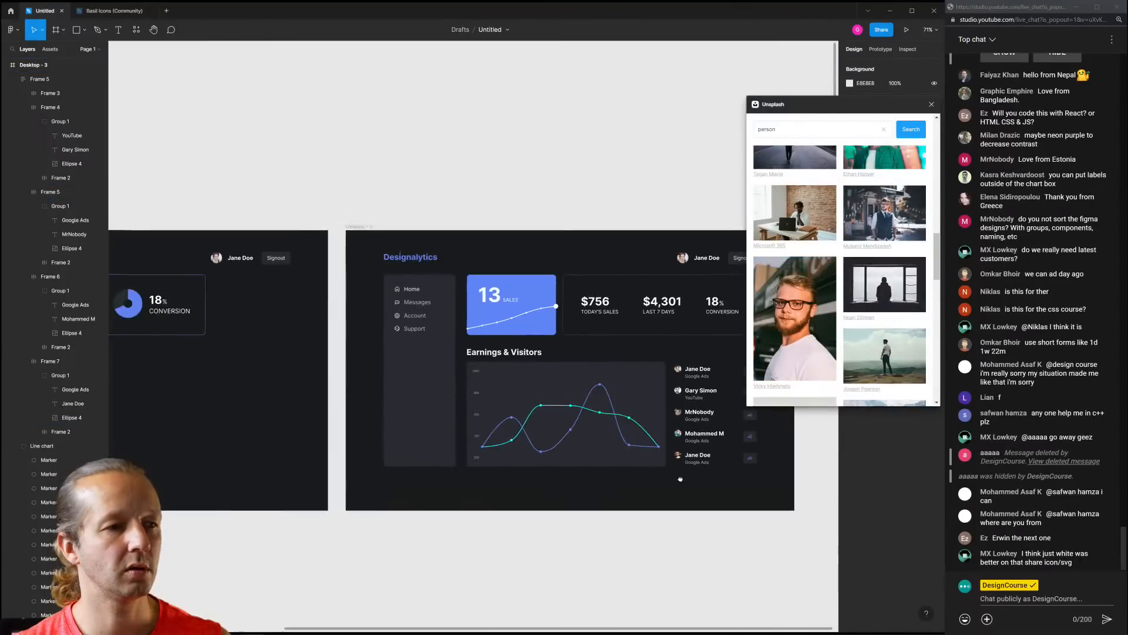
{"action": "left_click", "coordinate": [931, 105]}
{"action": "scroll", "coordinate": [661, 280], "scroll_direction": "up", "scroll_amount": 5}
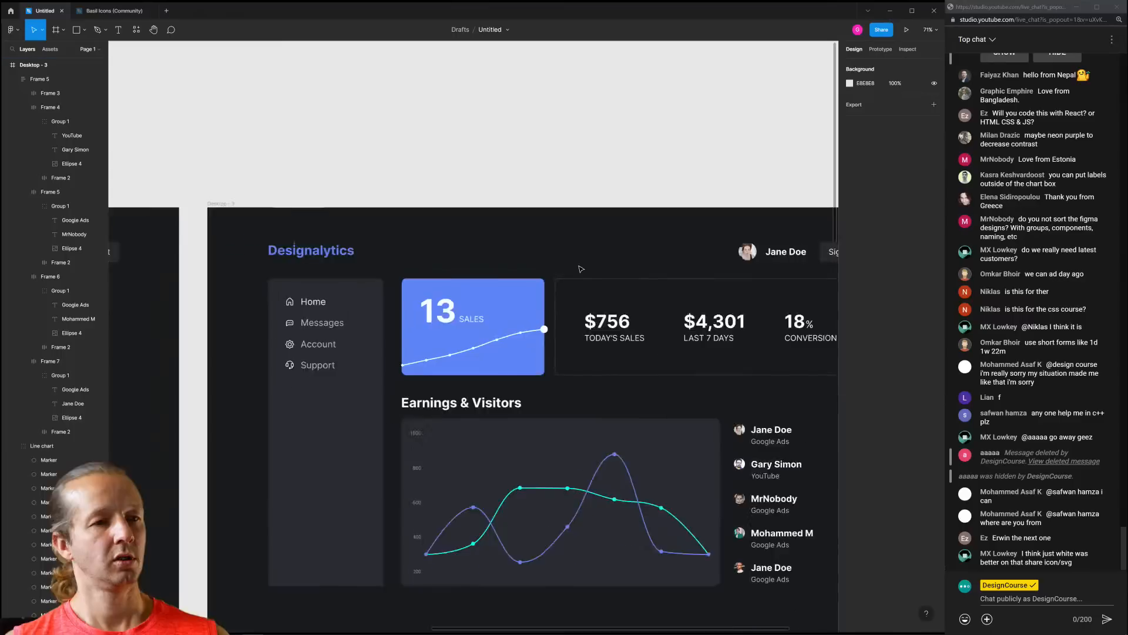
{"action": "scroll", "coordinate": [521, 203], "scroll_direction": "down", "scroll_amount": 2}
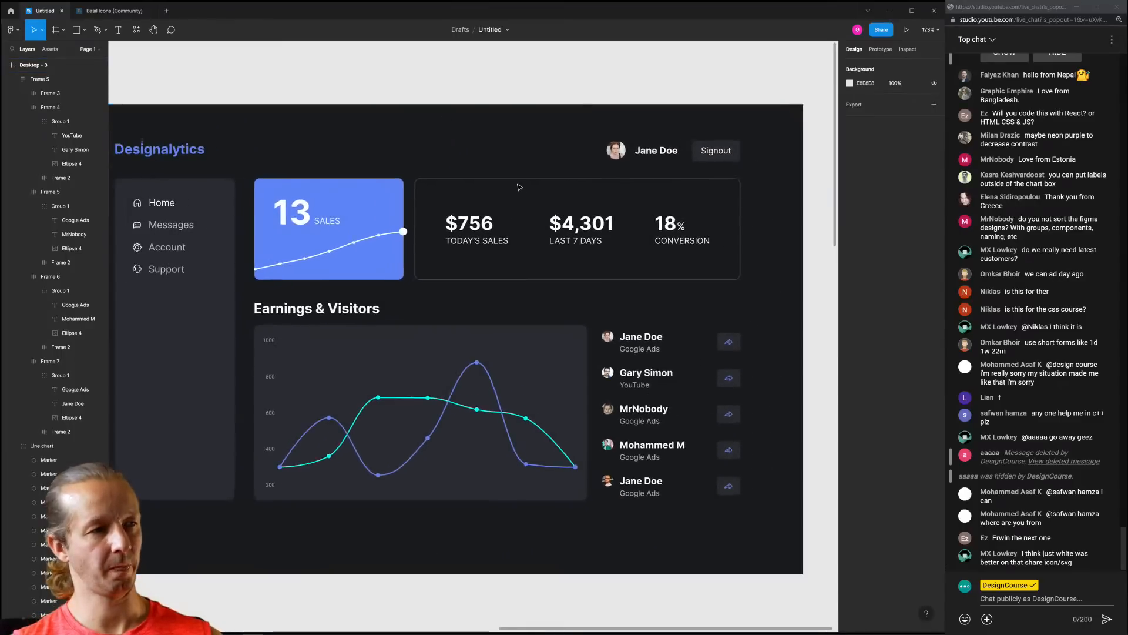
{"action": "left_click_drag", "start_coordinate": [439, 158], "coordinate": [475, 157]}
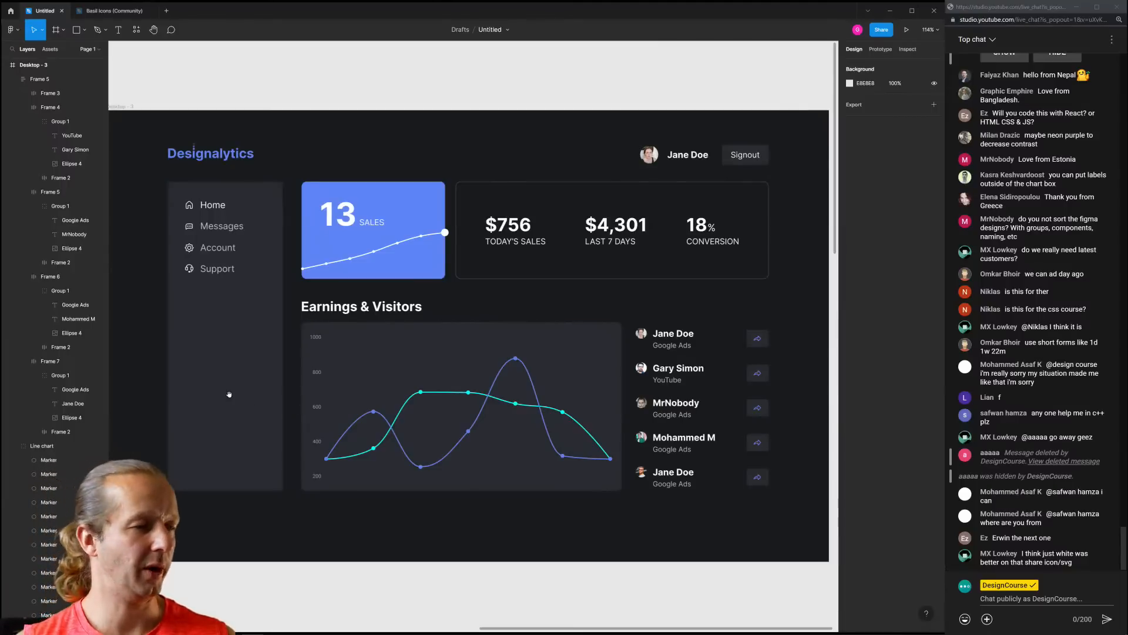
{"action": "scroll", "coordinate": [227, 390], "scroll_direction": "left", "scroll_amount": 3}
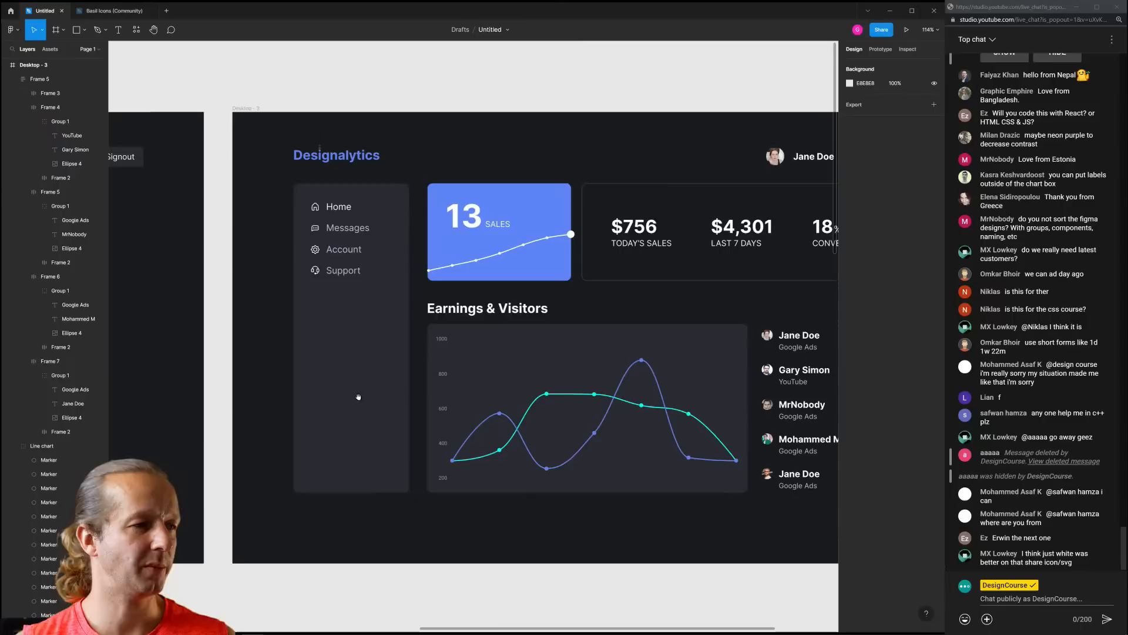
{"action": "left_click", "coordinate": [308, 427]}
Duplicate the sidebar rectangle into an inset card at the sidebar bottom with lighter fill 32343C
{"action": "key", "text": "ctrl+d"}
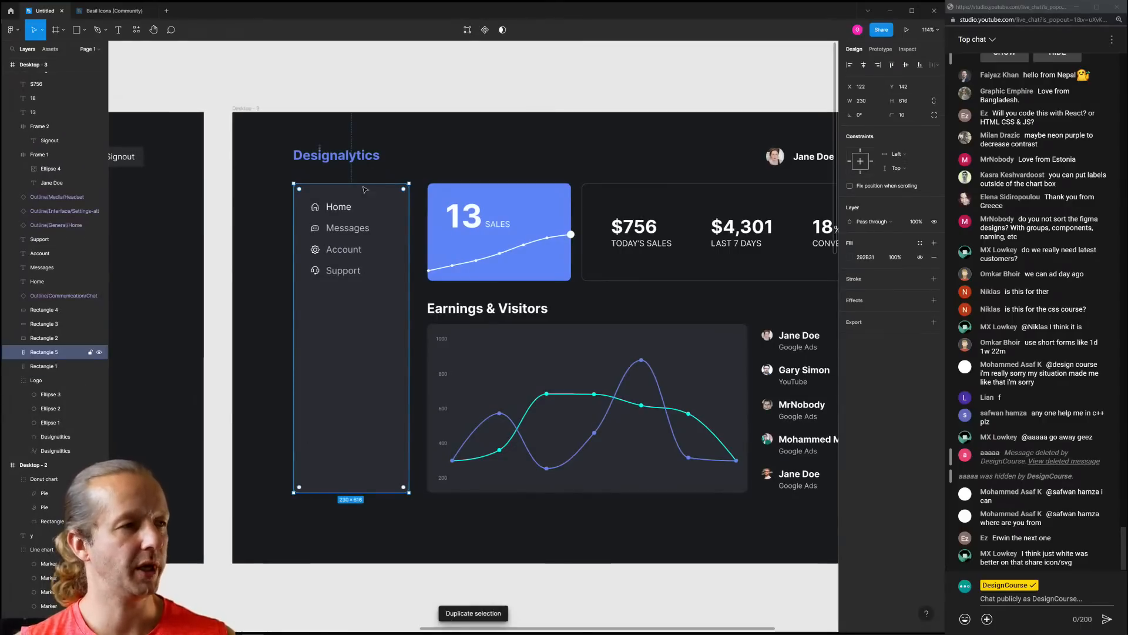
{"action": "left_click_drag", "start_coordinate": [359, 183], "coordinate": [358, 411]}
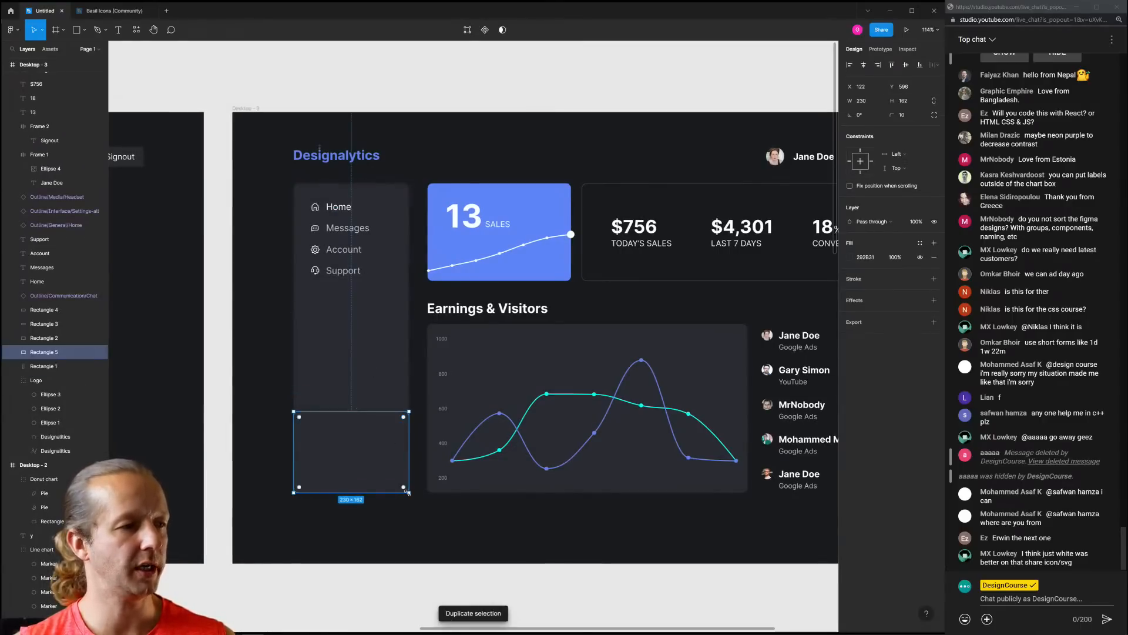
{"action": "left_click_drag", "start_coordinate": [407, 492], "coordinate": [401, 489]}
{"action": "left_click_drag", "start_coordinate": [369, 444], "coordinate": [367, 443]}
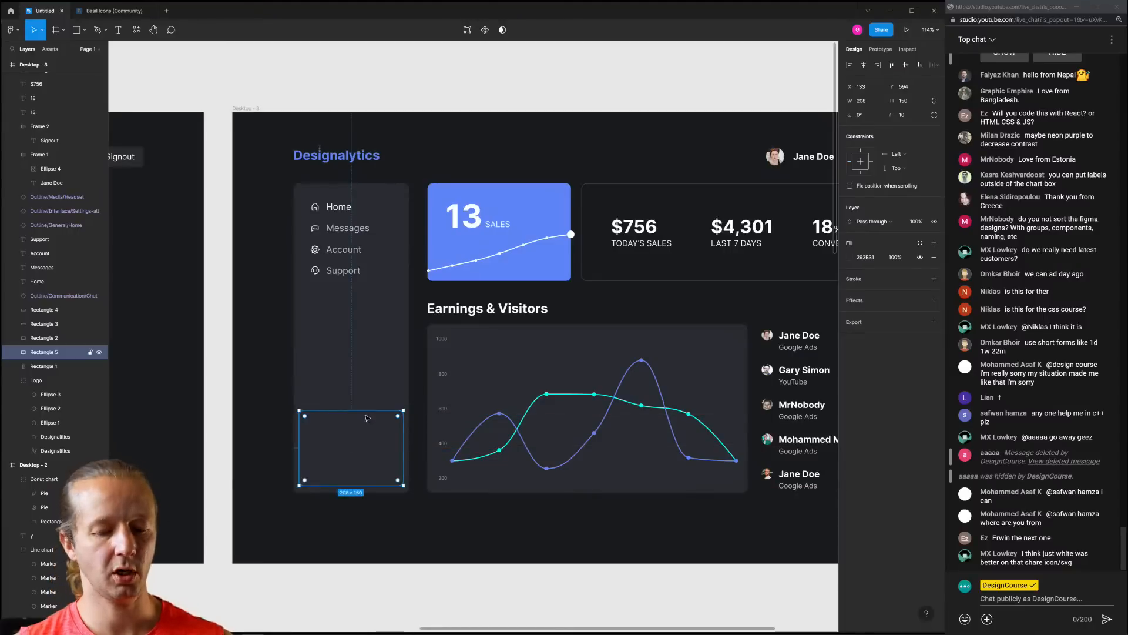
{"action": "left_click", "coordinate": [851, 258]}
{"action": "left_click_drag", "start_coordinate": [750, 354], "coordinate": [750, 343]}
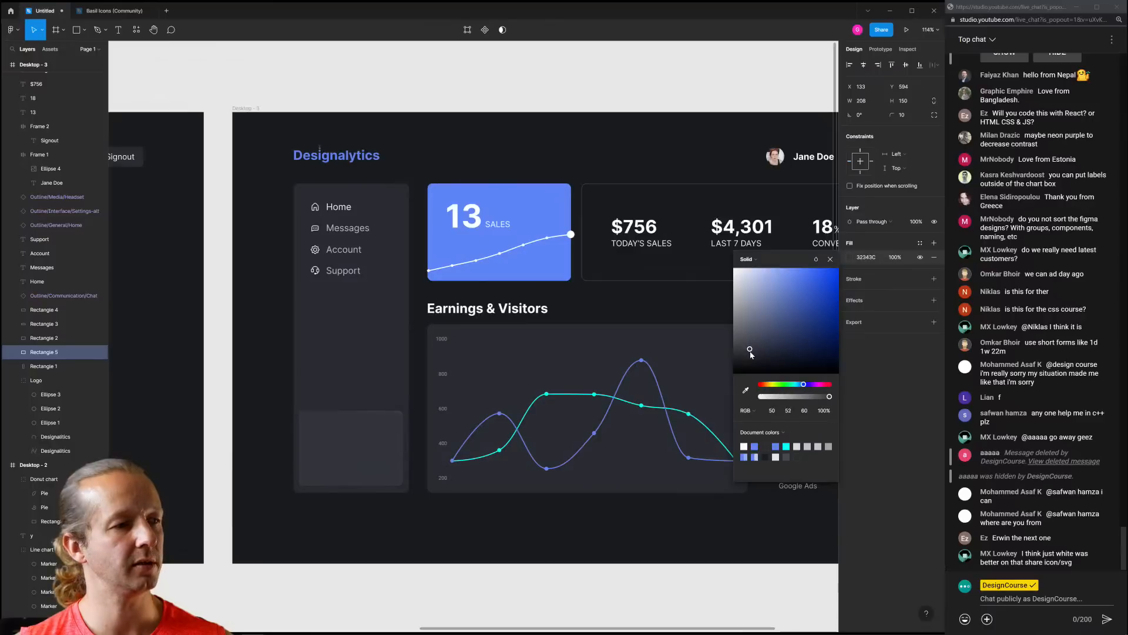
{"action": "left_click", "coordinate": [421, 525]}
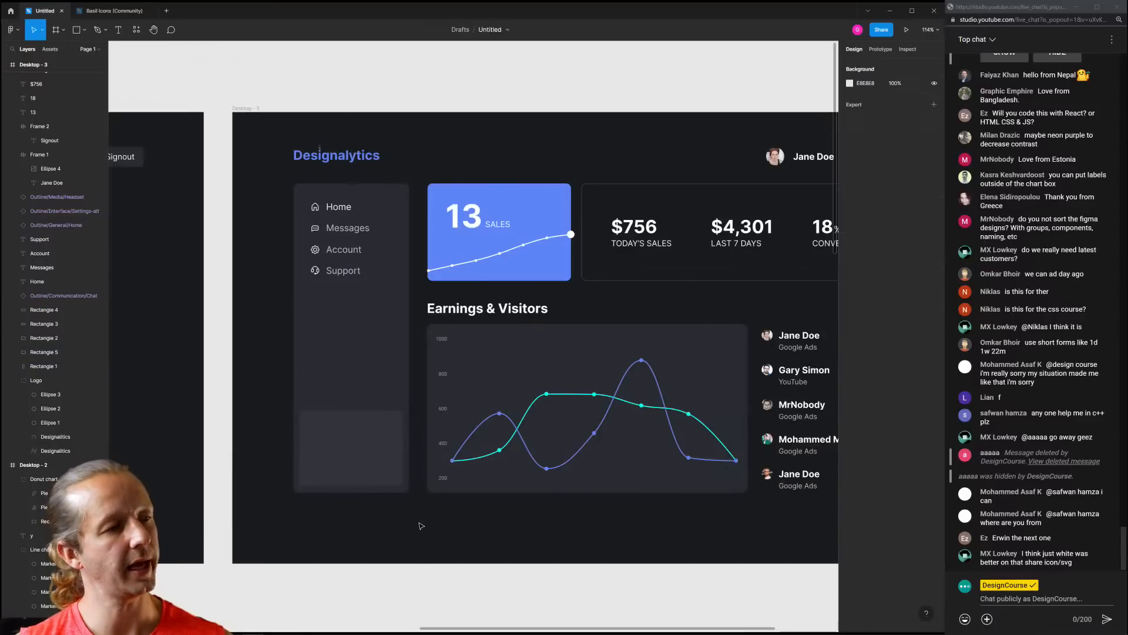
Shorten the card to 204 × 139 and reduce its corner radius to 5
{"action": "left_click", "coordinate": [356, 447]}
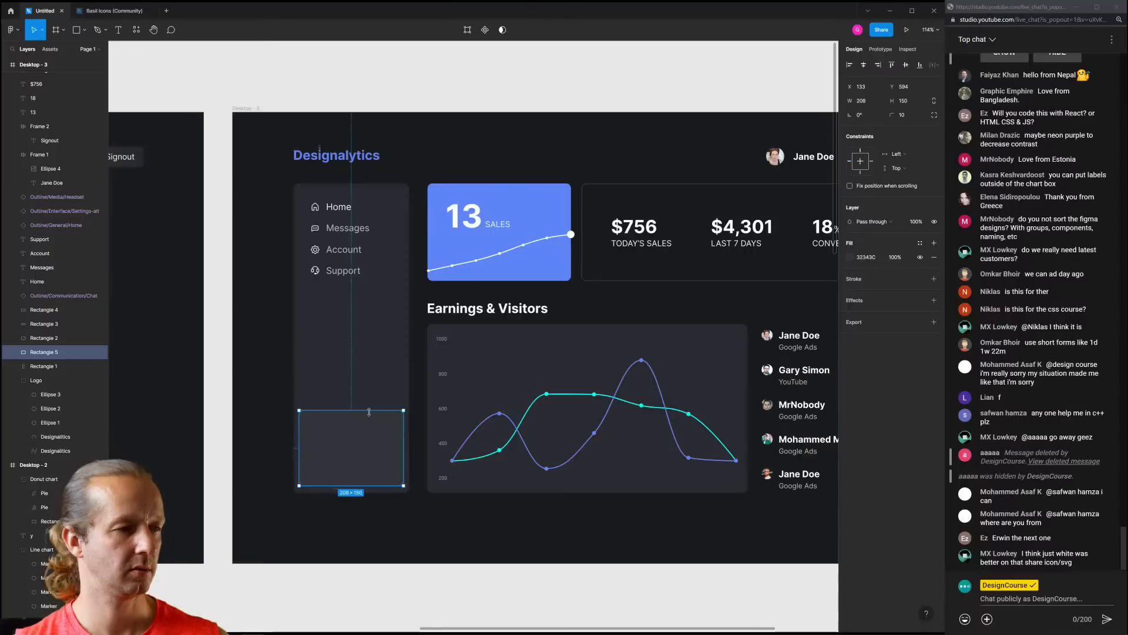
{"action": "left_click_drag", "start_coordinate": [369, 411], "coordinate": [402, 437]}
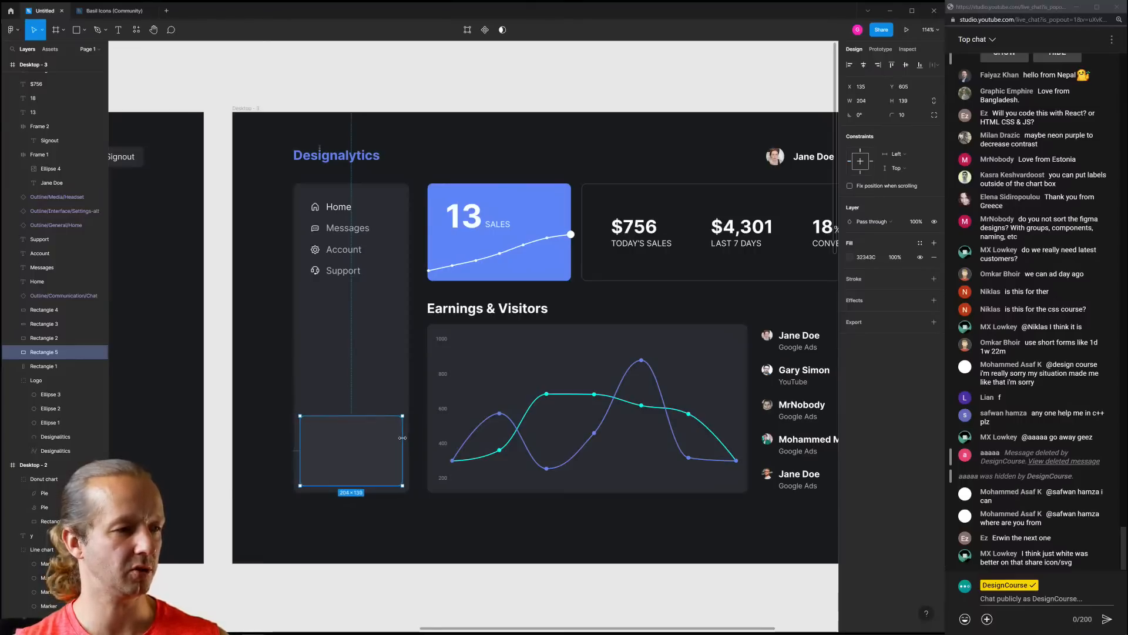
{"action": "left_click", "coordinate": [453, 526]}
{"action": "scroll", "coordinate": [341, 522], "scroll_direction": "up", "scroll_amount": 5, "text": "ctrl"}
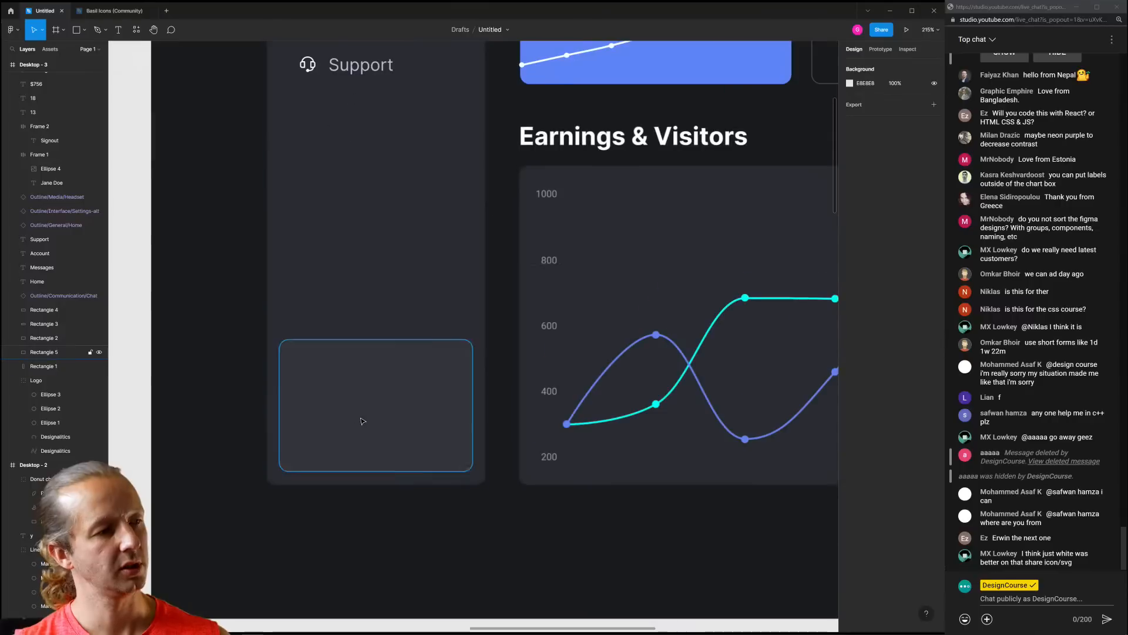
{"action": "left_click", "coordinate": [360, 421]}
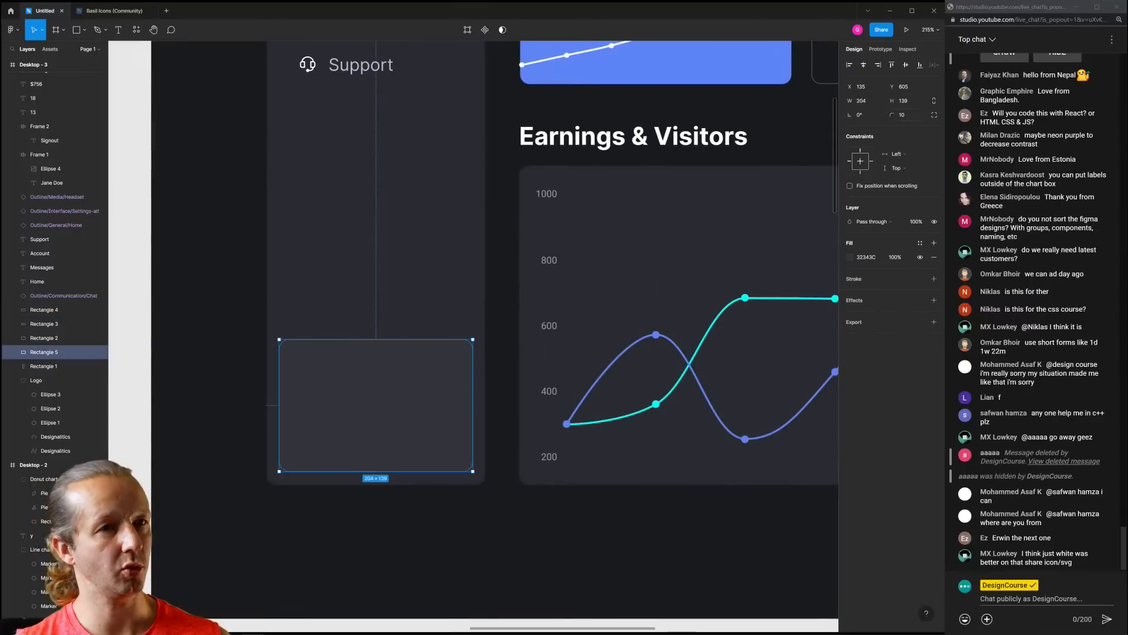
{"action": "left_click_drag", "start_coordinate": [890, 114], "coordinate": [886, 114]}
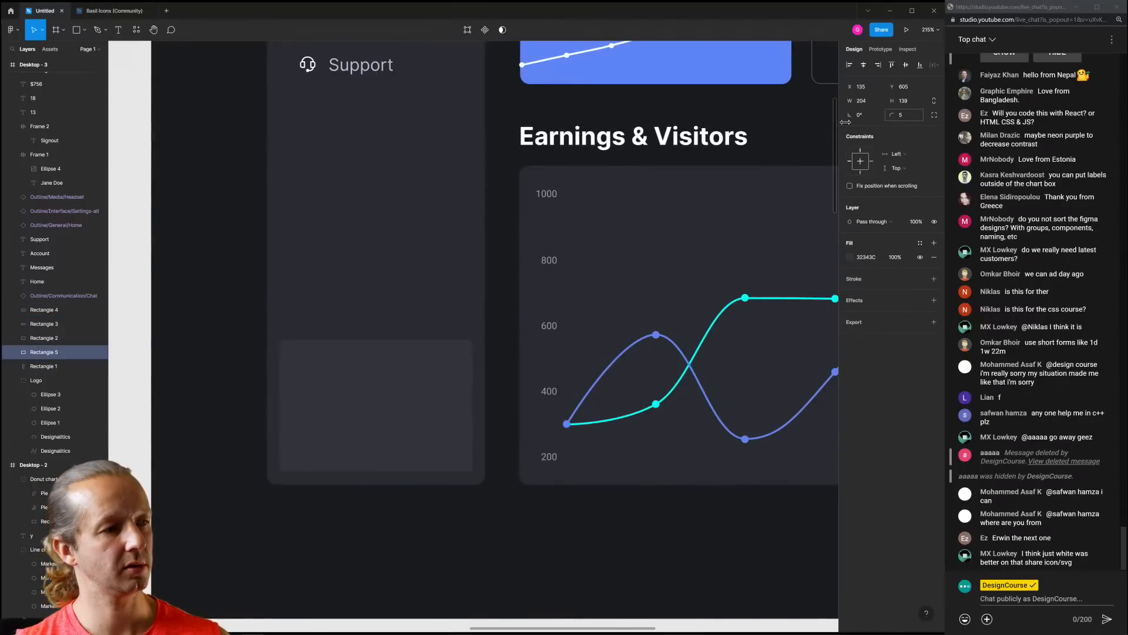
{"action": "left_click", "coordinate": [455, 547]}
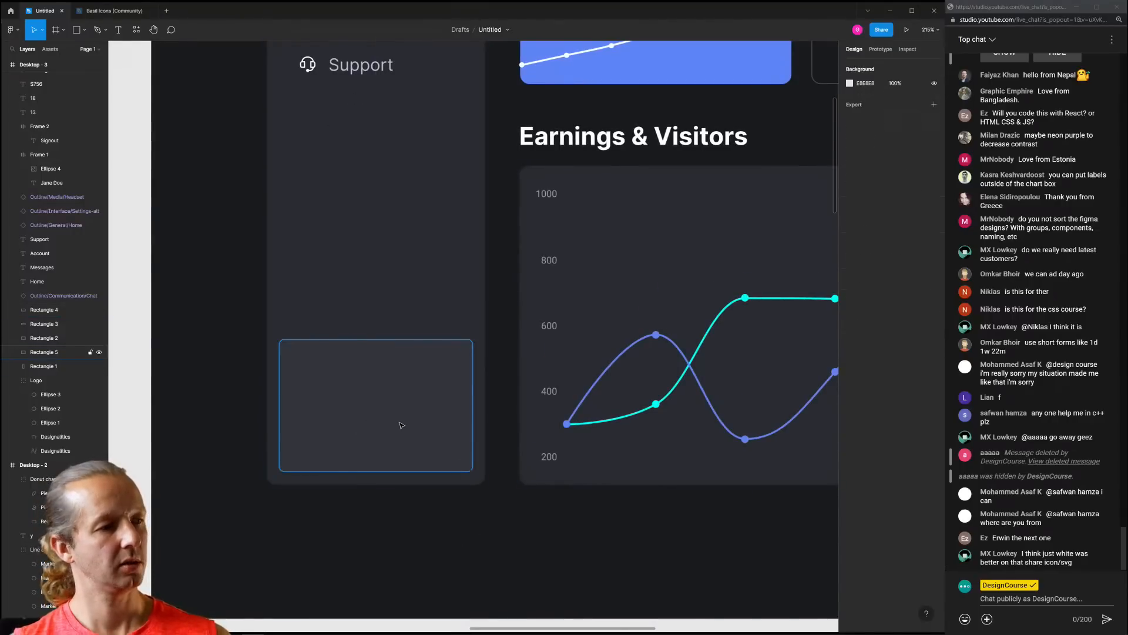
{"action": "left_click", "coordinate": [422, 455]}
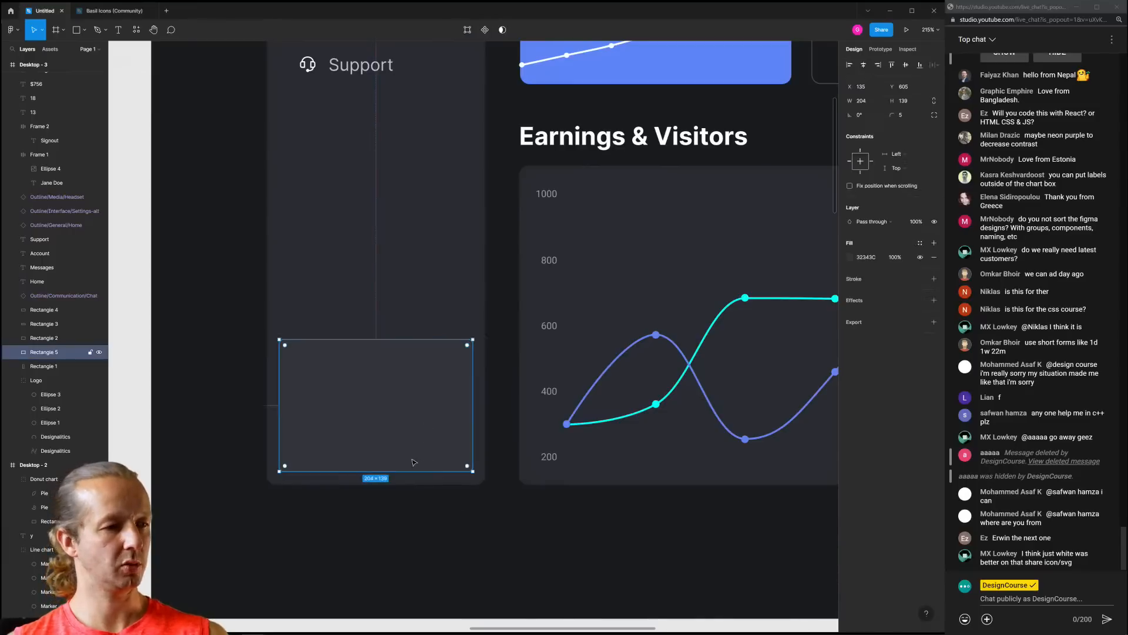
{"action": "left_click", "coordinate": [499, 546]}
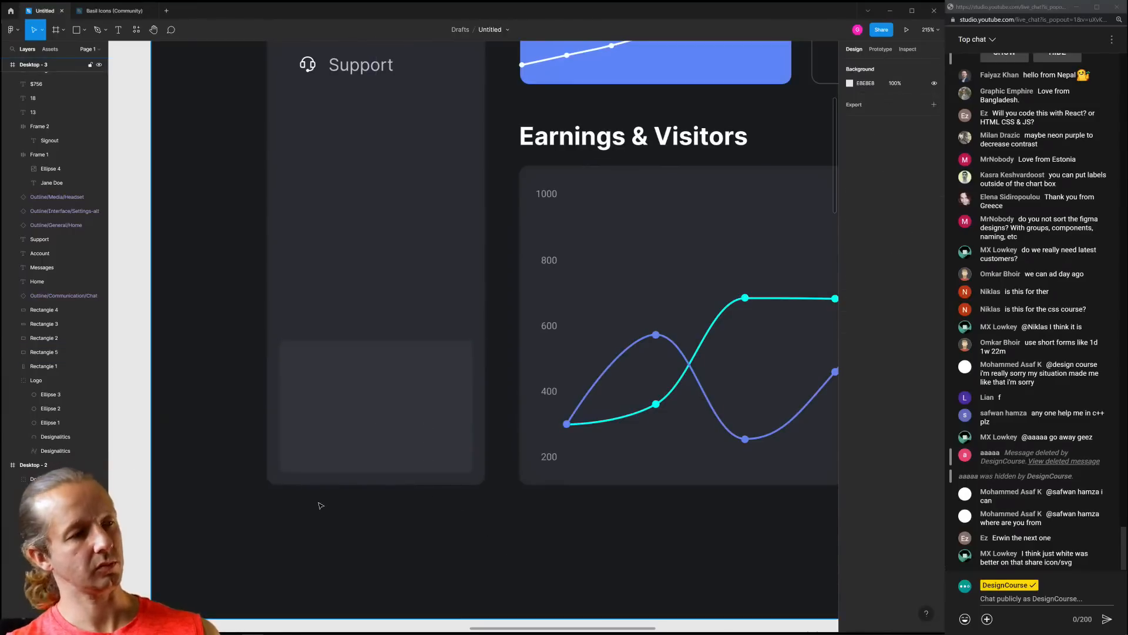
{"action": "scroll", "coordinate": [328, 505], "scroll_direction": "up", "scroll_amount": 2}
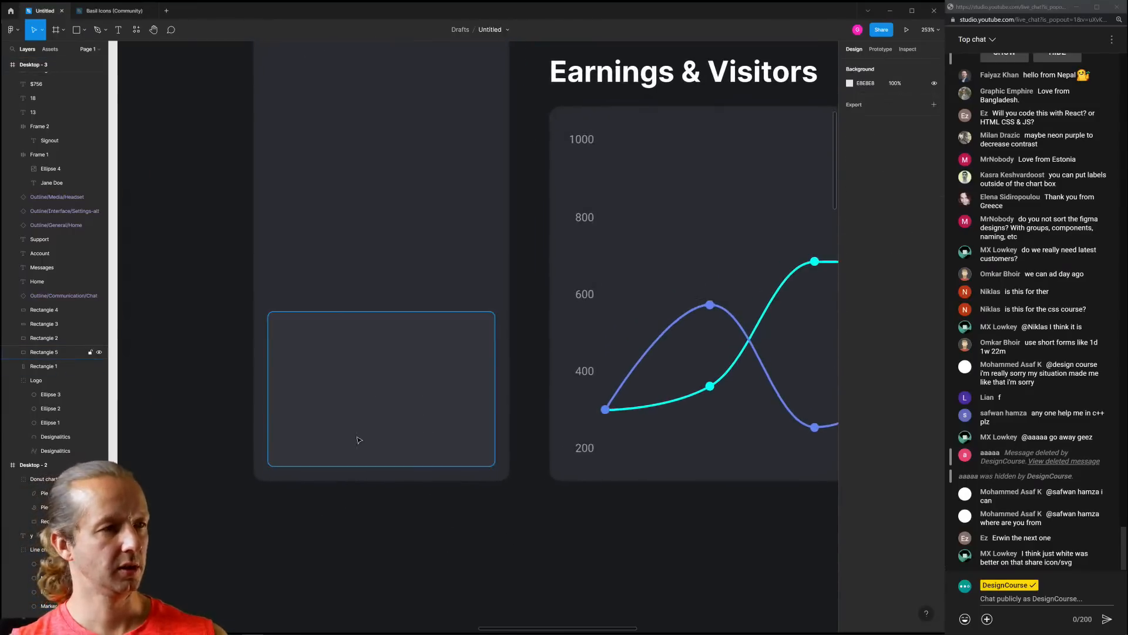
{"action": "scroll", "coordinate": [357, 436], "scroll_direction": "down", "scroll_amount": 5}
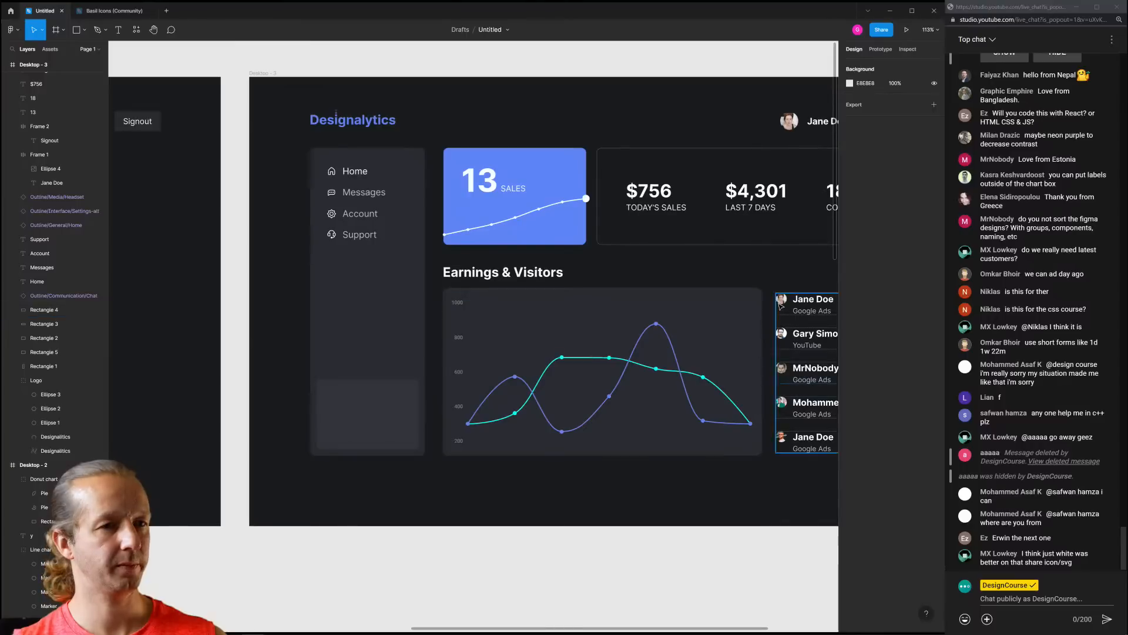
Add a 'Go Premium!' heading in the bottom card at 18 Bold
{"action": "key", "text": "t"}
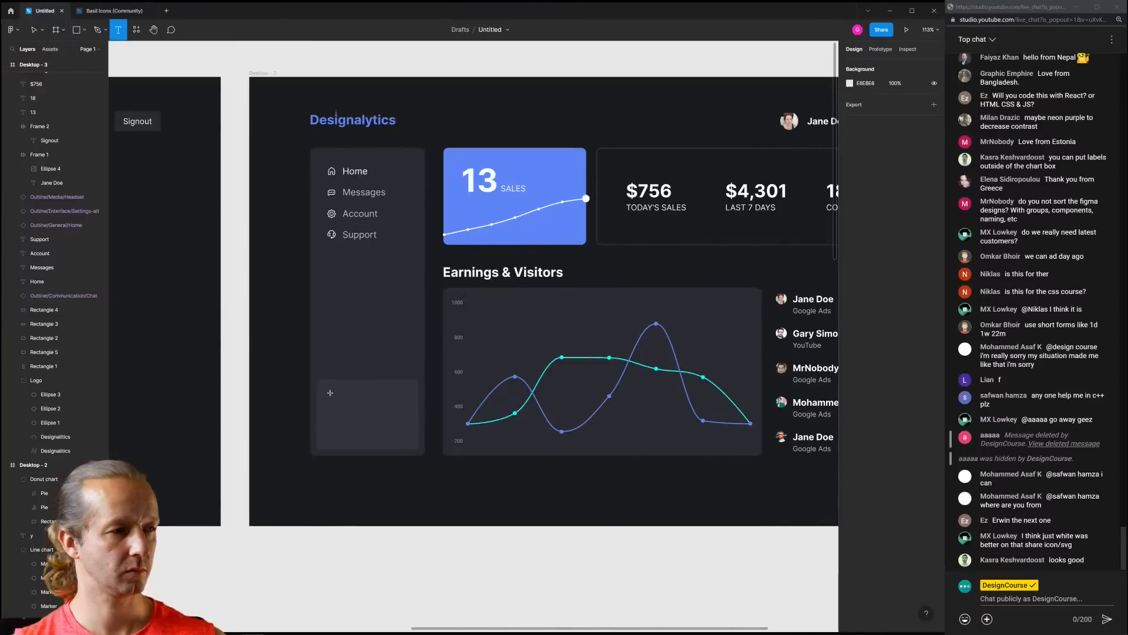
{"action": "left_click", "coordinate": [330, 393]}
{"action": "type", "text": "Go Pre"}
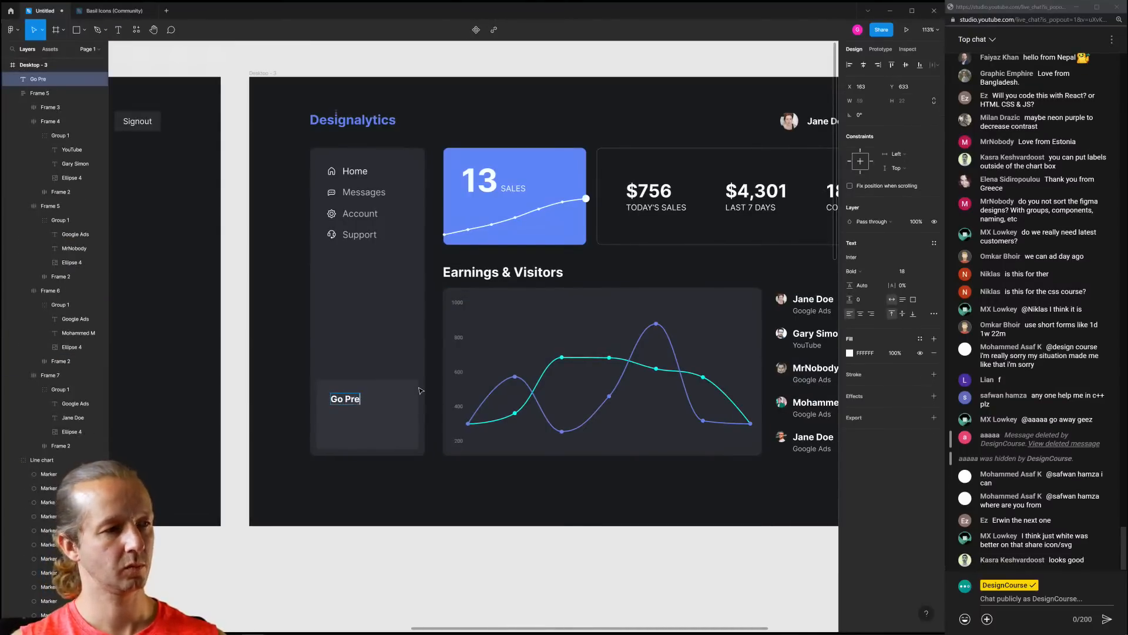
{"action": "type", "text": "mium!"}
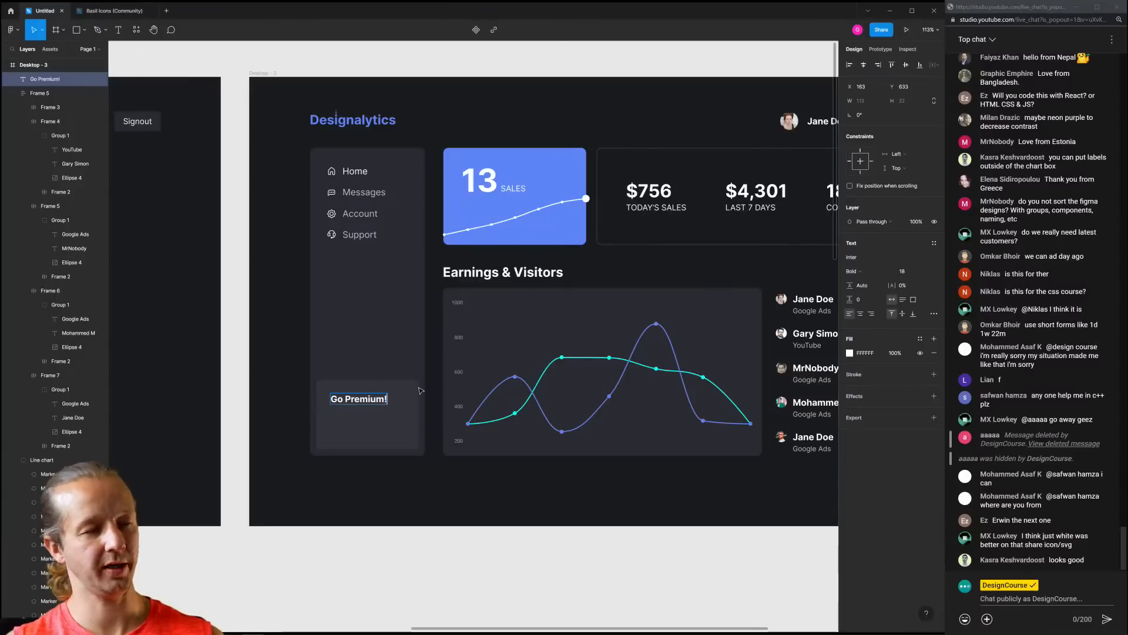
{"action": "left_click", "coordinate": [408, 541]}
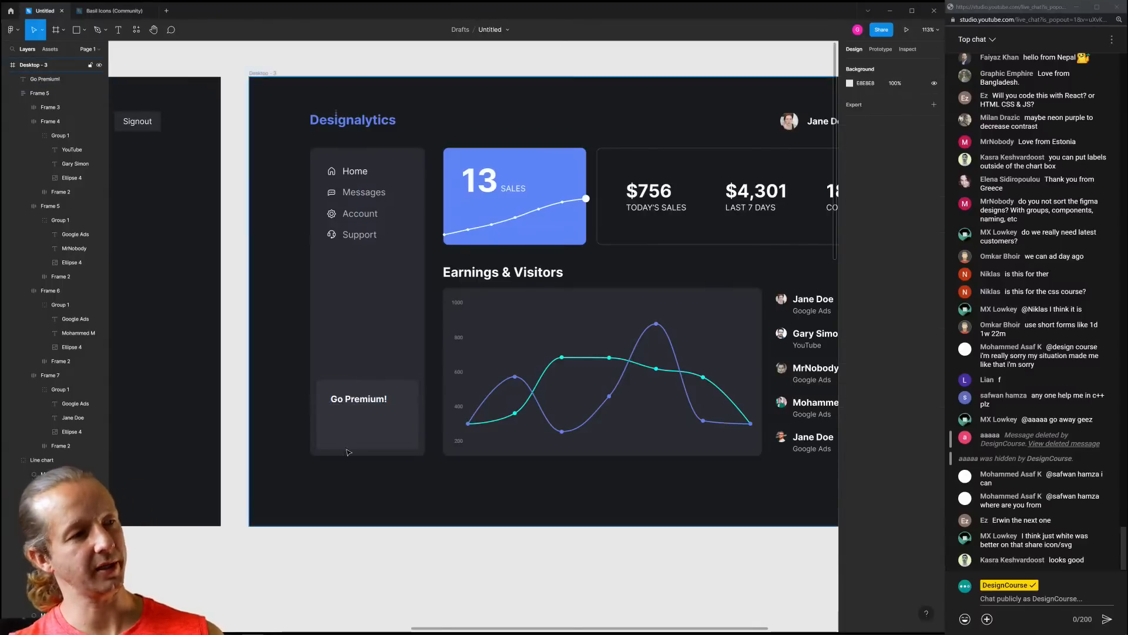
{"action": "scroll", "coordinate": [350, 407], "scroll_direction": "up", "scroll_amount": 3}
{"action": "left_click", "coordinate": [353, 395]}
{"action": "left_click", "coordinate": [905, 271]}
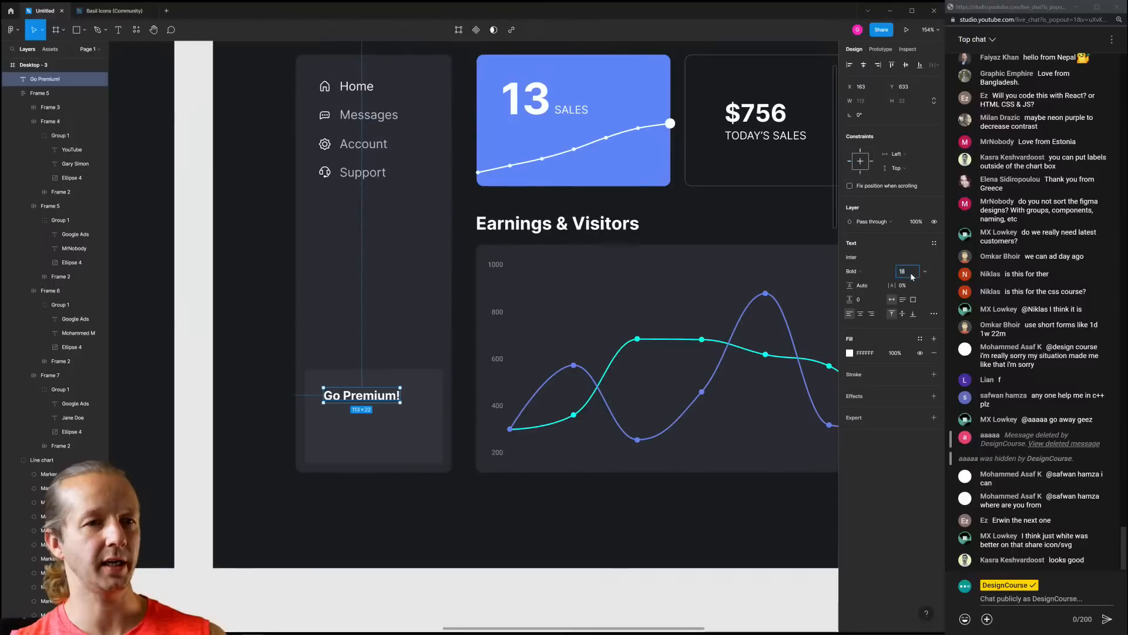
{"action": "key", "text": "Up"}
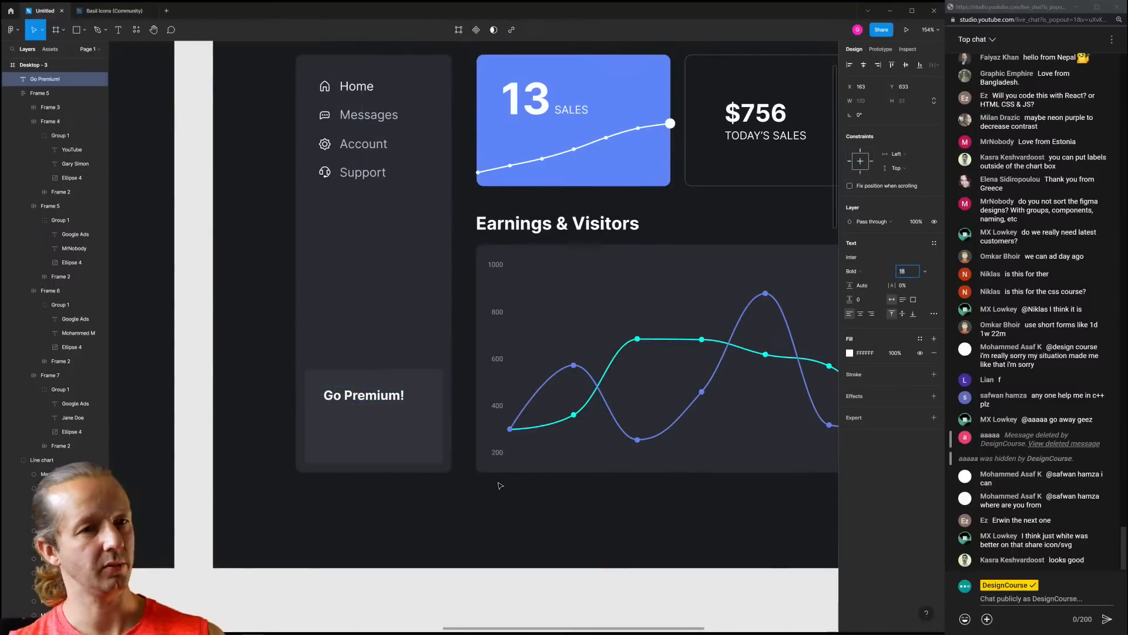
{"action": "key", "text": "Down"}
{"action": "left_click", "coordinate": [502, 504]}
Duplicate the heading, set the copy to 14 Regular and move it just below
{"action": "left_click", "coordinate": [345, 397]}
{"action": "key", "text": "ctrl+d"}
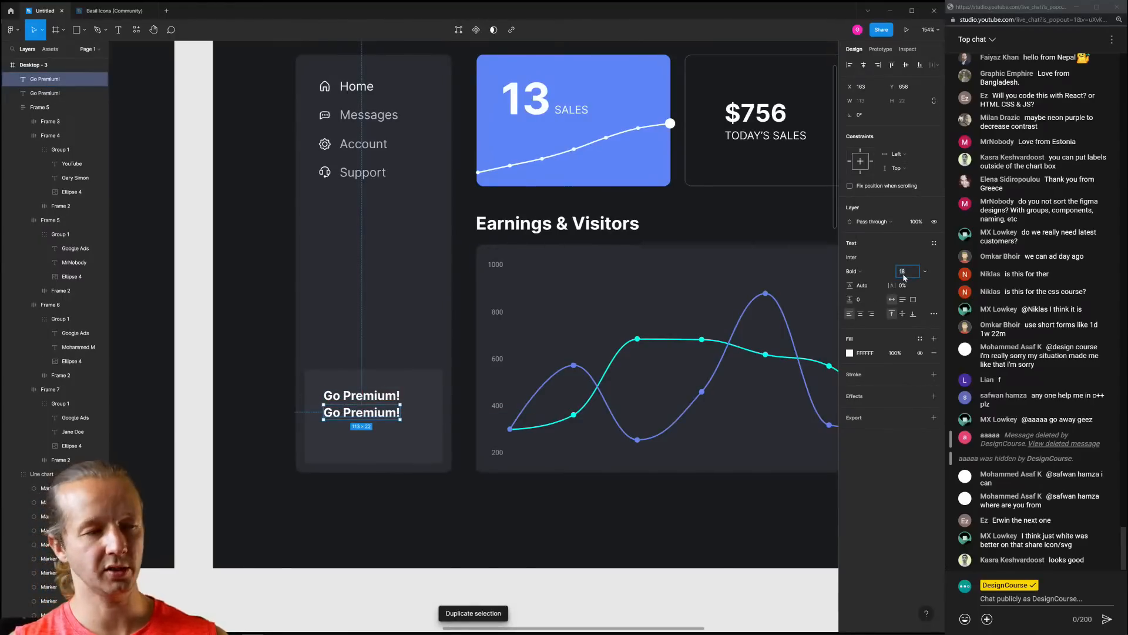
{"action": "type", "text": "1"}
{"action": "key", "text": "Return"}
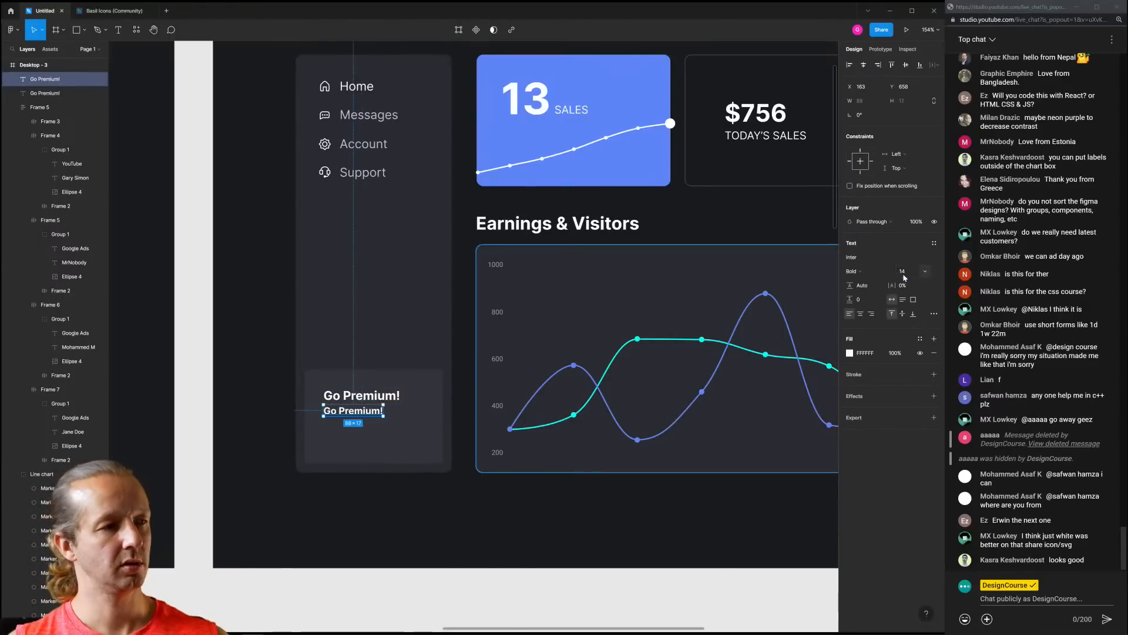
{"action": "left_click", "coordinate": [880, 271]}
{"action": "left_click", "coordinate": [870, 239]}
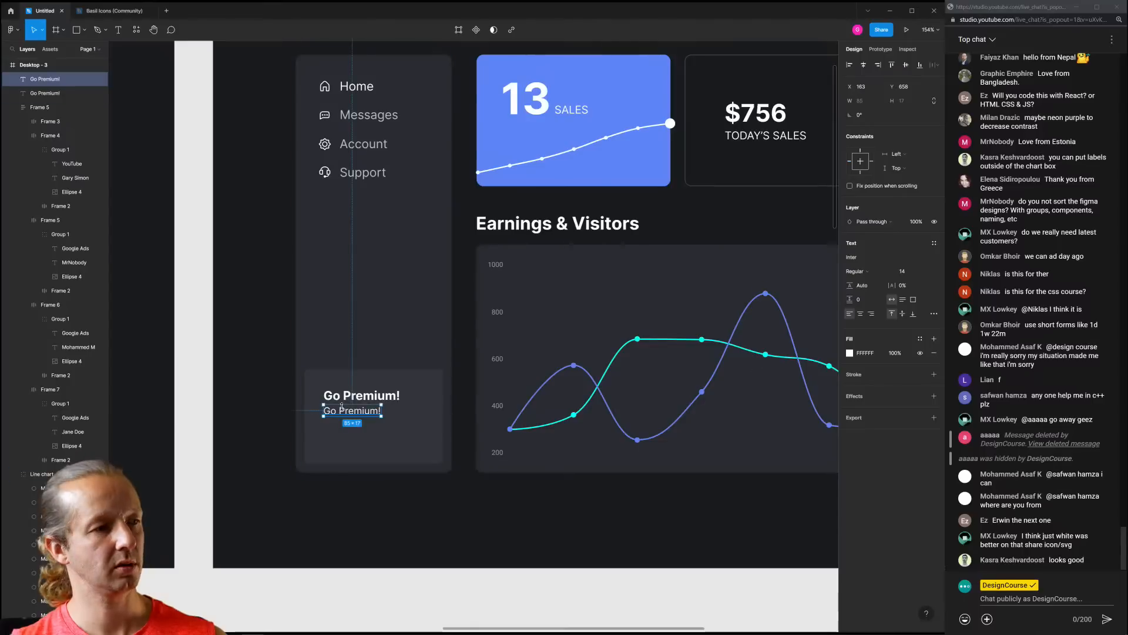
{"action": "left_click_drag", "start_coordinate": [350, 417], "coordinate": [352, 421]}
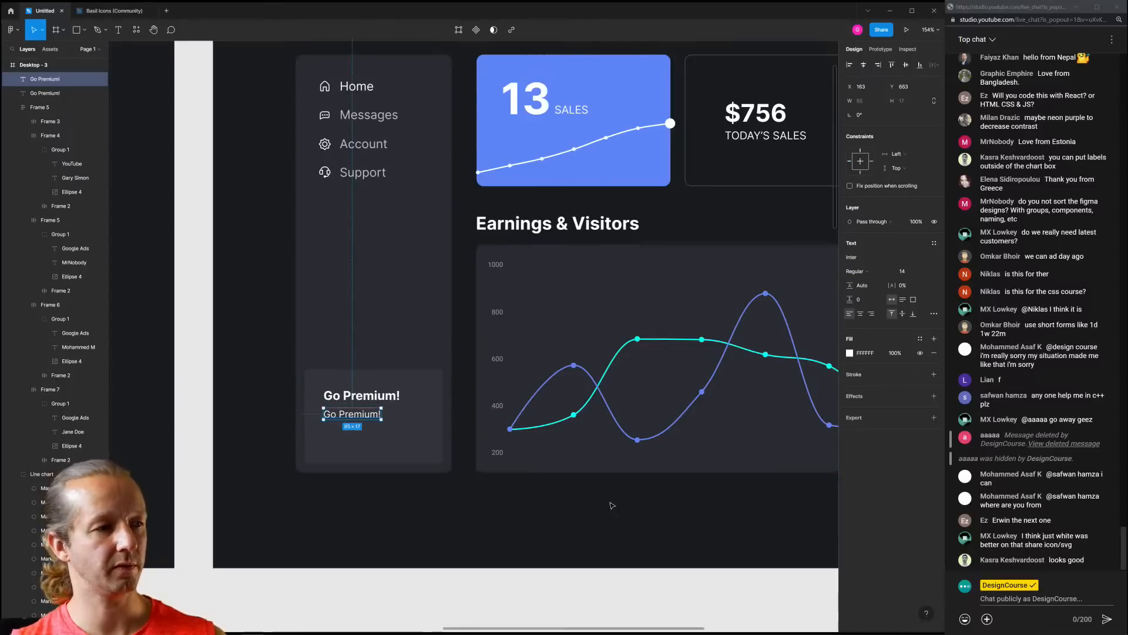
{"action": "left_click_drag", "start_coordinate": [607, 520], "coordinate": [540, 518]}
Colour the copy pale grey-blue and retype it as 'For $5 extra, you can gain all of these other features.'
{"action": "left_click", "coordinate": [850, 353]}
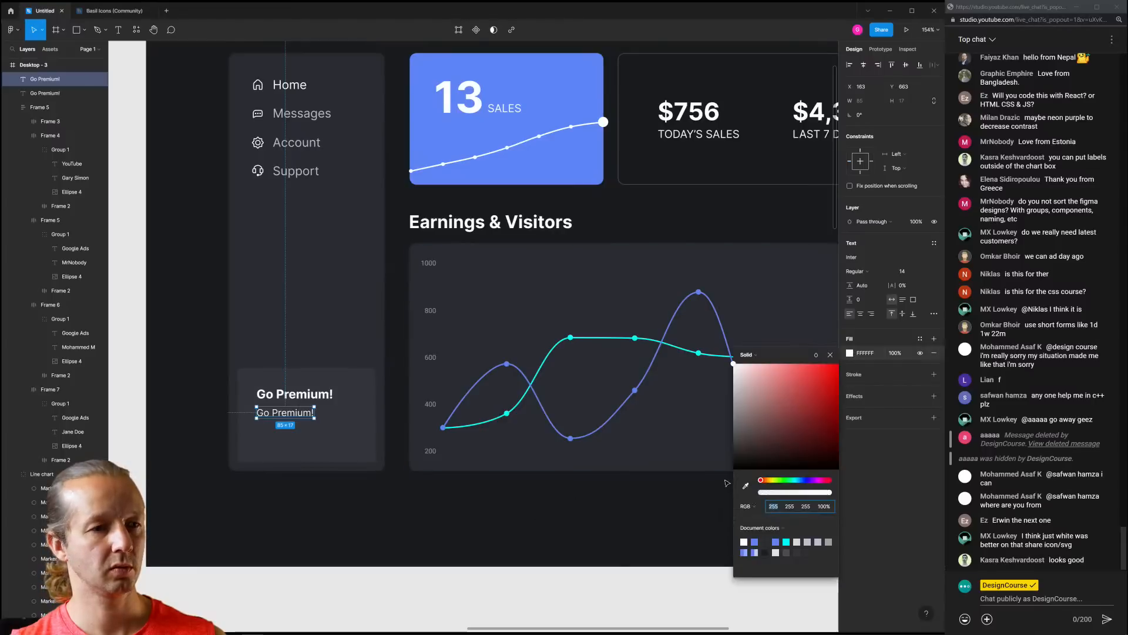
{"action": "left_click", "coordinate": [804, 480]}
{"action": "left_click", "coordinate": [761, 400]}
{"action": "left_click_drag", "start_coordinate": [761, 403], "coordinate": [751, 386]}
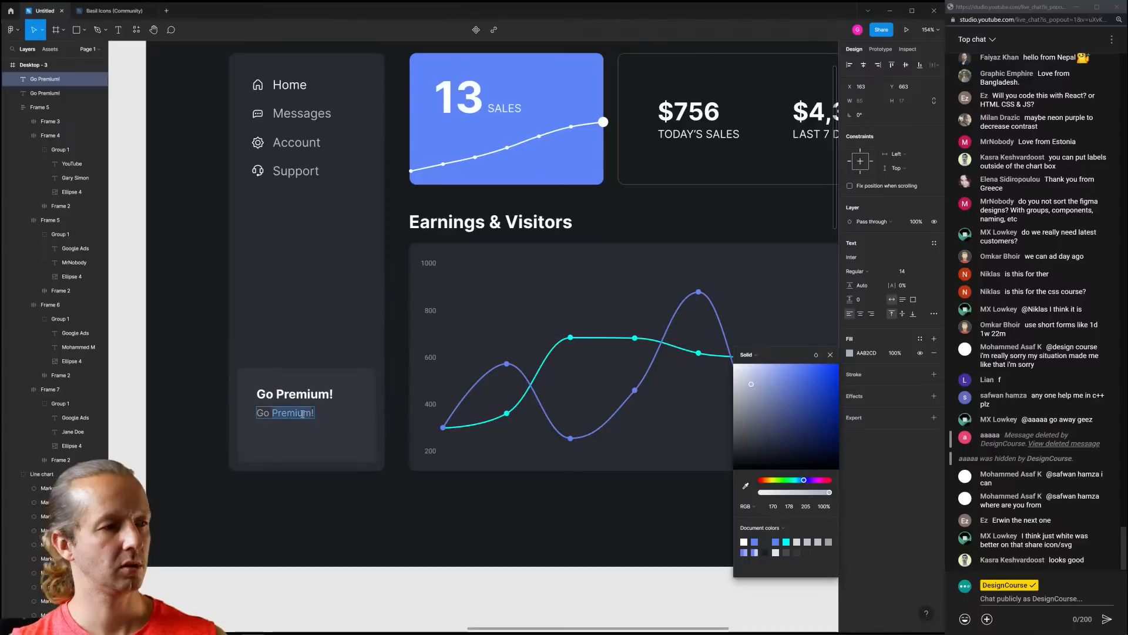
{"action": "type", "text": "For $5 e"}
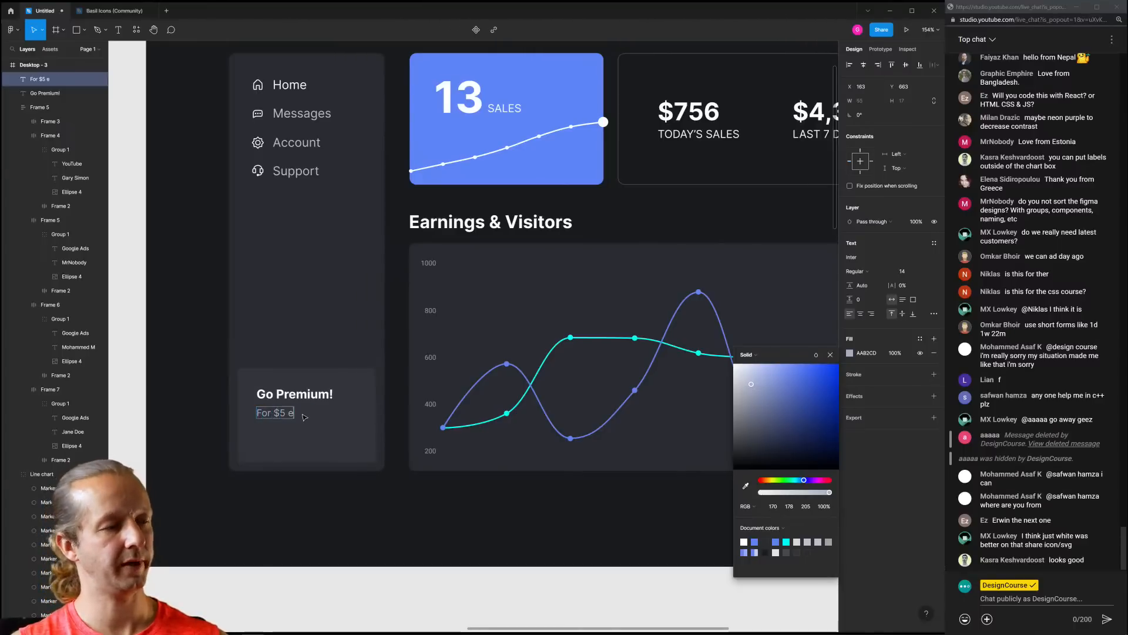
{"action": "type", "text": "xtra, you can gain all of these other features."}
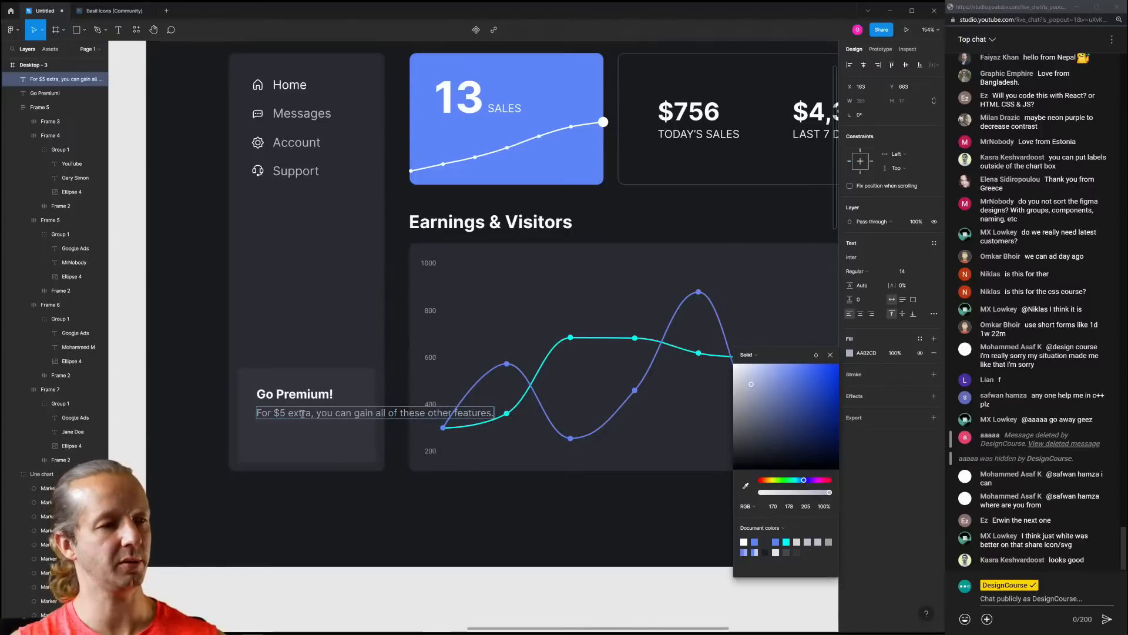
{"action": "key", "text": "Escape"}
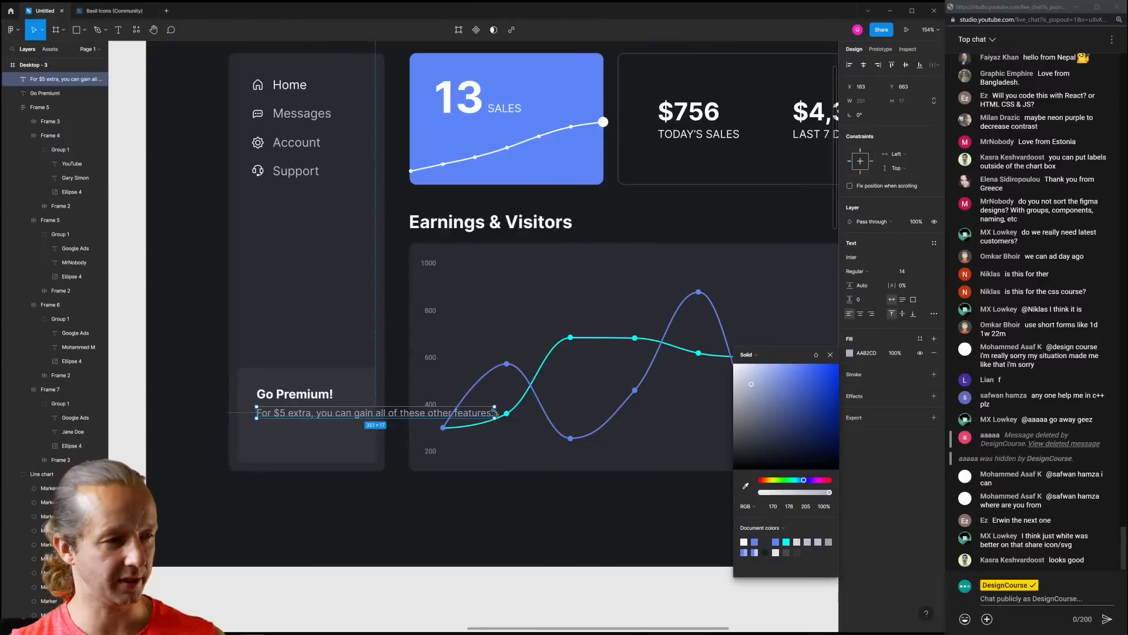
Narrow the description box so it wraps to three lines, and lighten its colour slightly
{"action": "left_click_drag", "start_coordinate": [495, 413], "coordinate": [365, 412]}
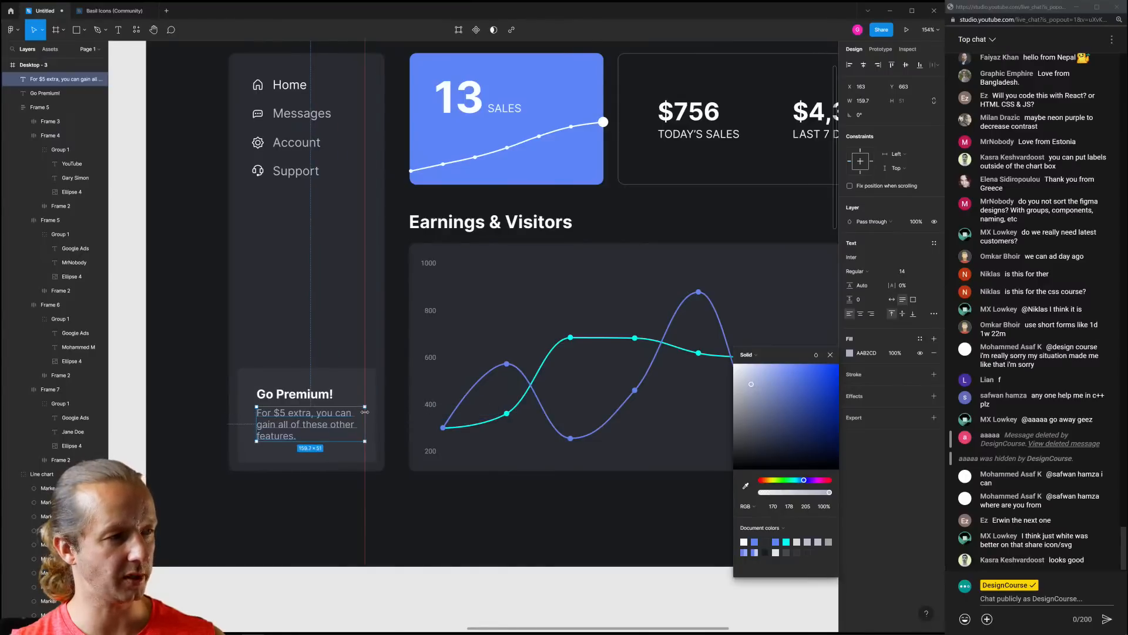
{"action": "key", "text": "Escape"}
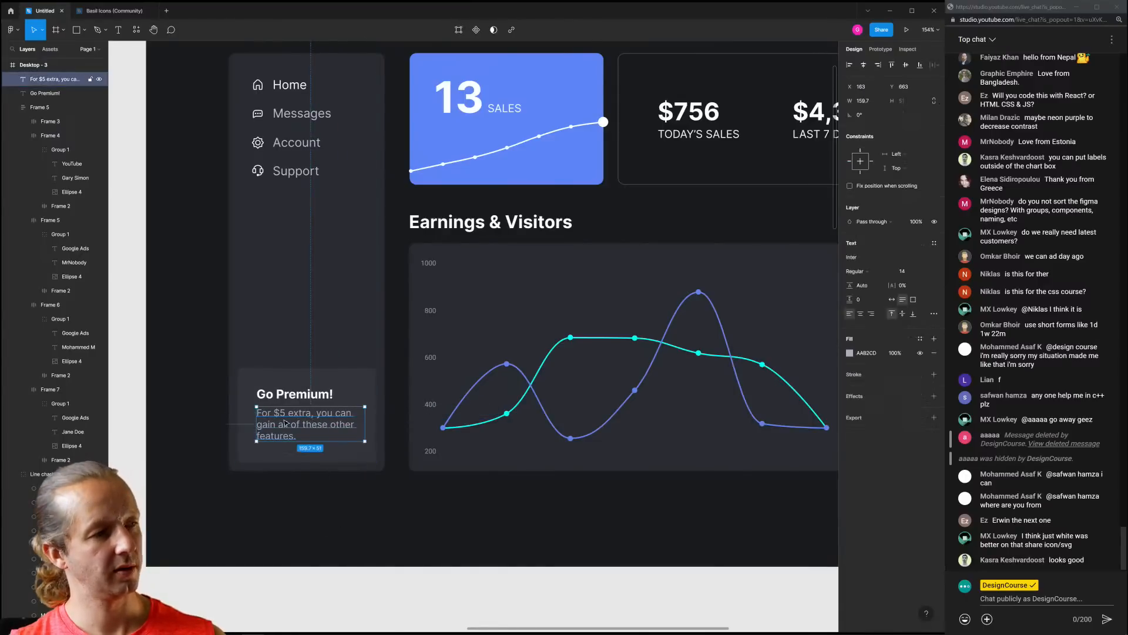
{"action": "left_click_drag", "start_coordinate": [365, 423], "coordinate": [359, 423]}
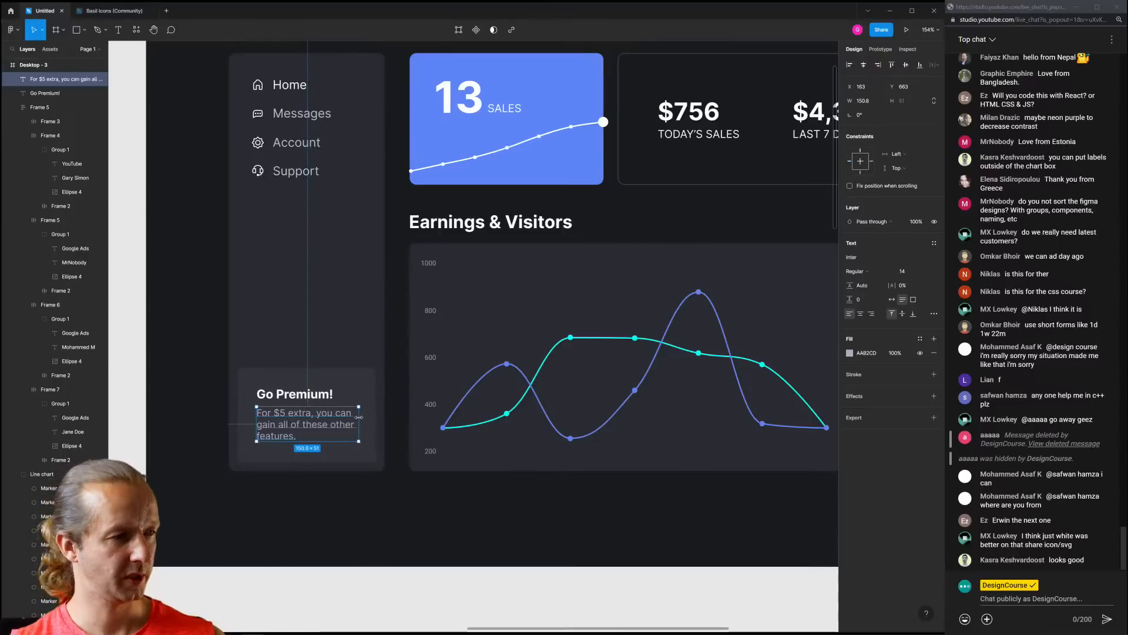
{"action": "left_click", "coordinate": [851, 353]}
{"action": "left_click_drag", "start_coordinate": [759, 386], "coordinate": [743, 385]}
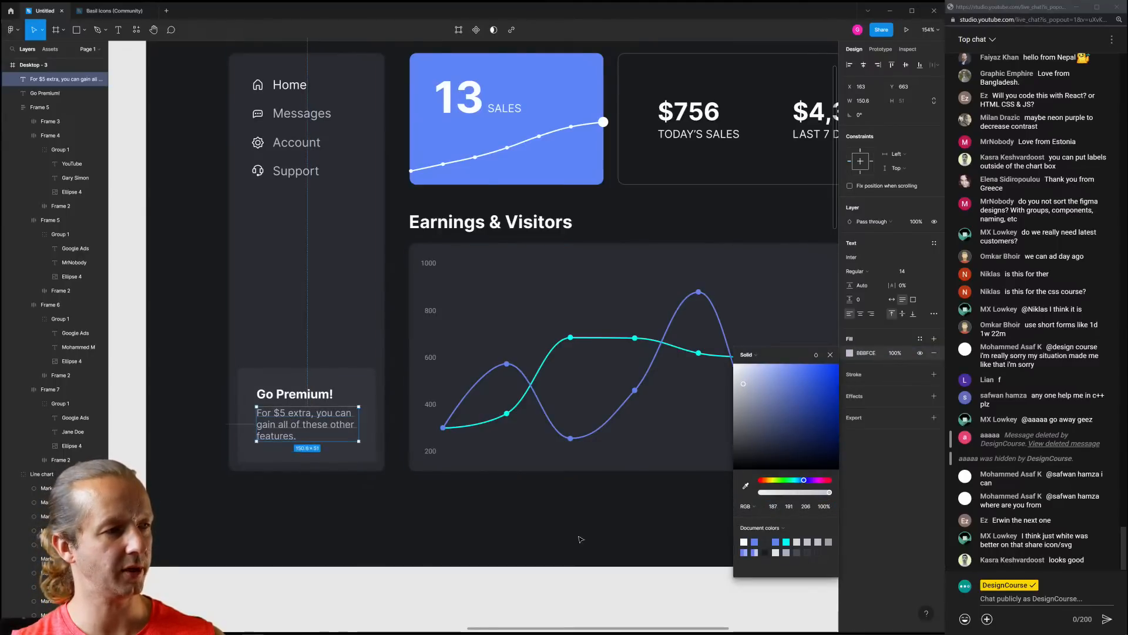
{"action": "left_click", "coordinate": [581, 539]}
{"action": "left_click_drag", "start_coordinate": [345, 506], "coordinate": [340, 499]}
{"action": "scroll", "coordinate": [246, 456], "scroll_direction": "up", "scroll_amount": 1}
Align the heading and description left with the Account icon
{"action": "left_click", "coordinate": [286, 376]}
{"action": "left_click", "coordinate": [285, 406], "text": "shift"}
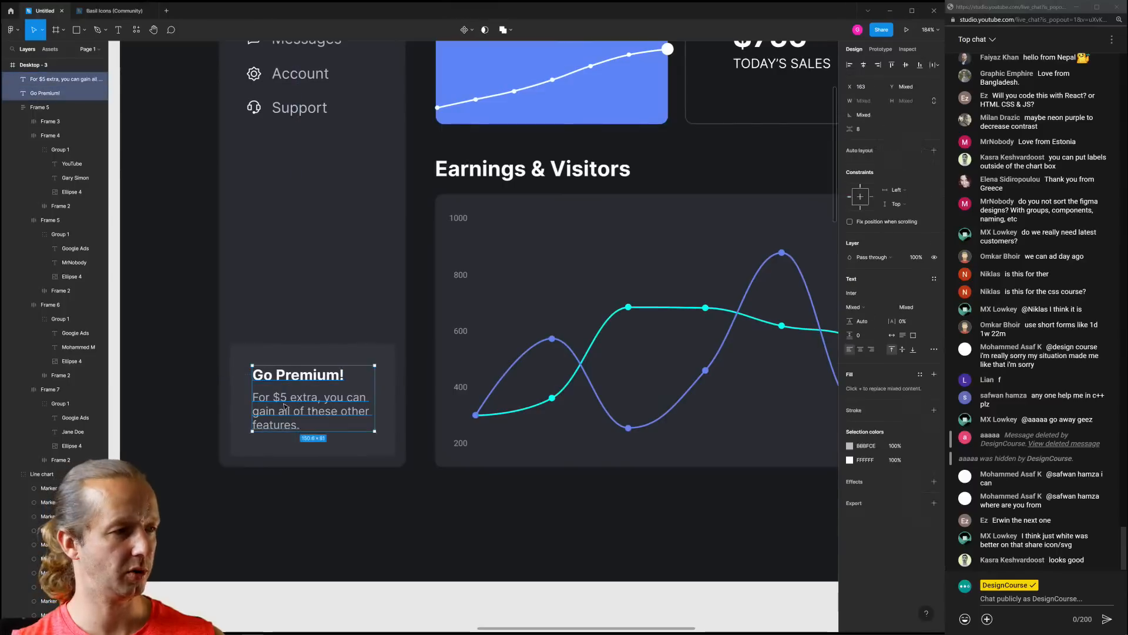
{"action": "left_click_drag", "start_coordinate": [284, 407], "coordinate": [298, 409]}
{"action": "left_click", "coordinate": [412, 505]}
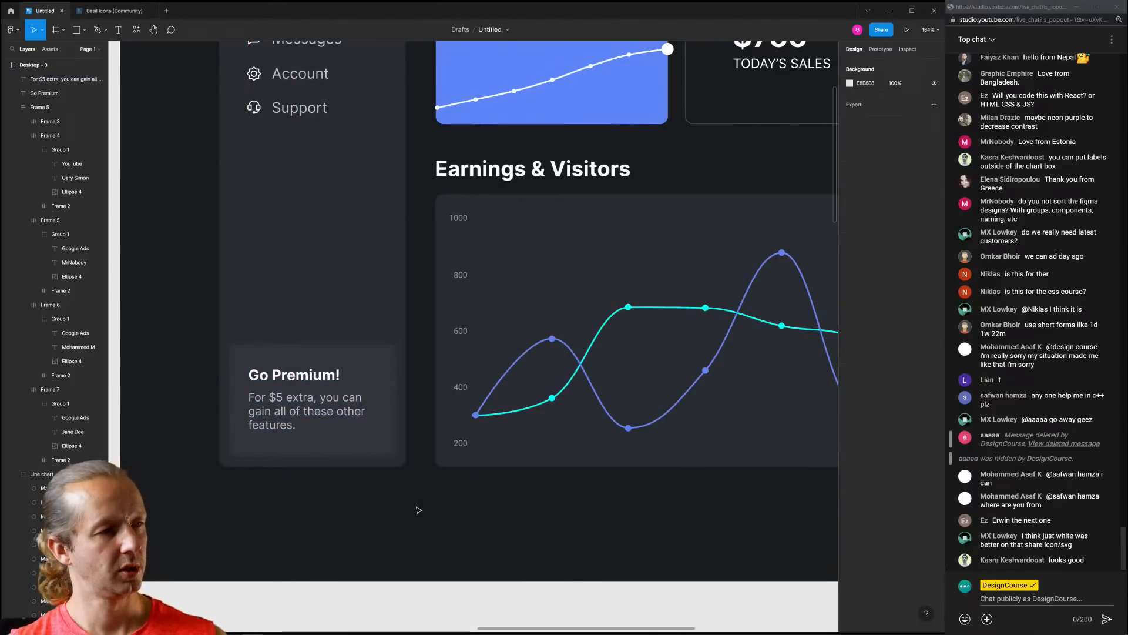
{"action": "scroll", "coordinate": [409, 496], "scroll_direction": "down", "scroll_amount": 3}
{"action": "scroll", "coordinate": [376, 491], "scroll_direction": "up", "scroll_amount": 3}
Increase the description's line height and nudge both texts up slightly
{"action": "left_click", "coordinate": [321, 414]}
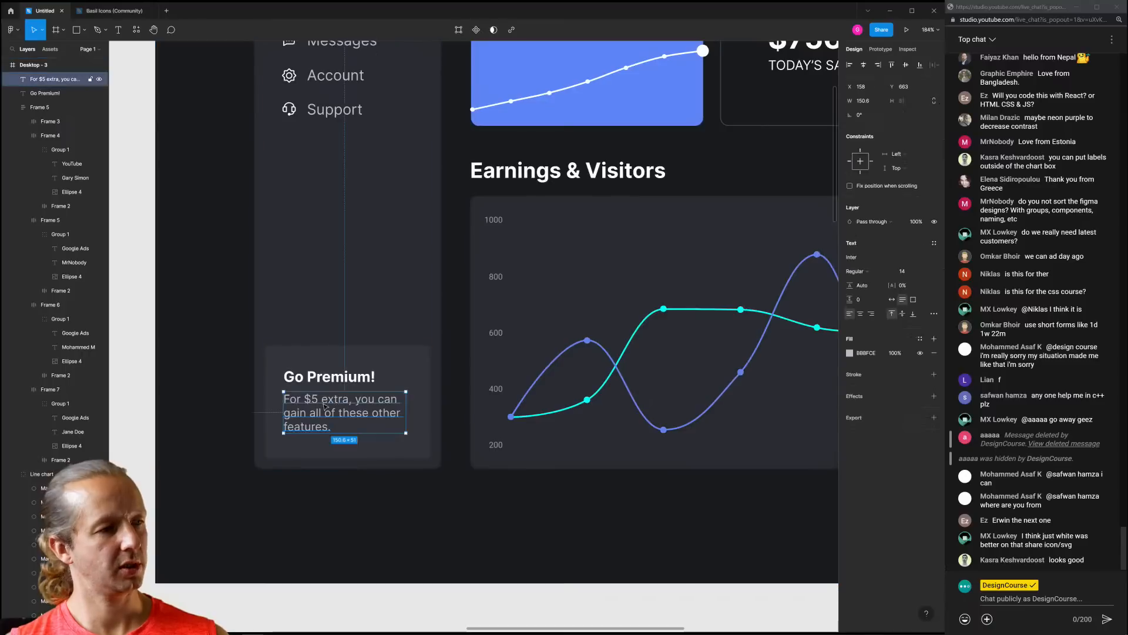
{"action": "left_click_drag", "start_coordinate": [850, 285], "coordinate": [865, 285]}
{"action": "left_click", "coordinate": [484, 549]}
{"action": "scroll", "coordinate": [425, 517], "scroll_direction": "down", "scroll_amount": 3}
{"action": "scroll", "coordinate": [386, 460], "scroll_direction": "up", "scroll_amount": 3}
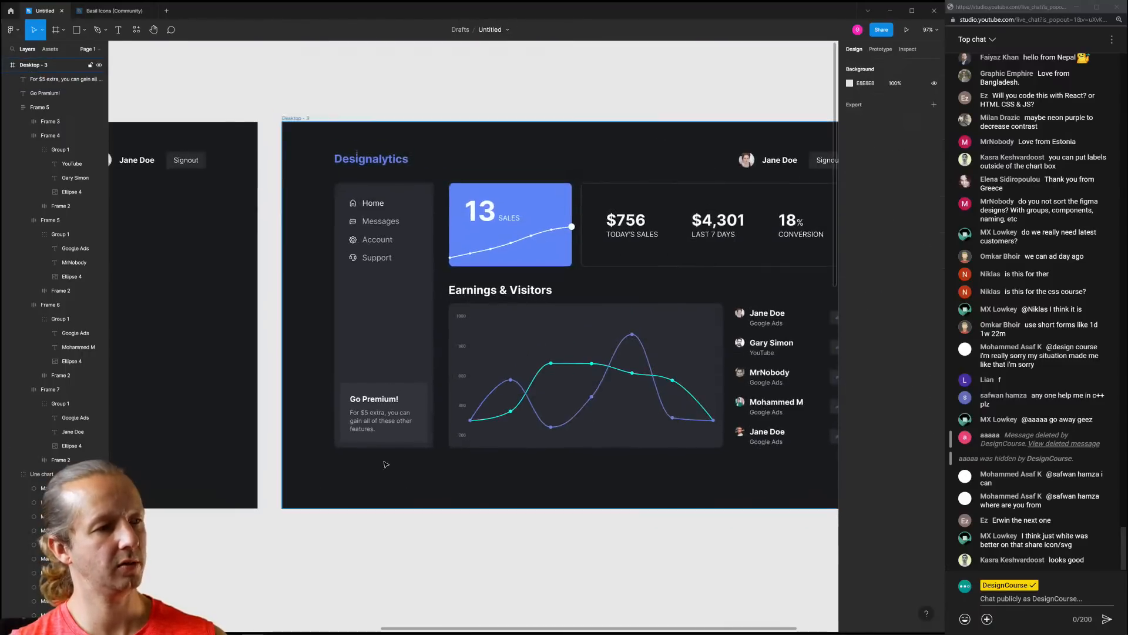
{"action": "left_click", "coordinate": [351, 349]}
{"action": "left_click", "coordinate": [363, 377], "text": "shift"}
{"action": "key", "text": "Up"}
{"action": "key", "text": "Up"}
{"action": "left_click", "coordinate": [449, 488]}
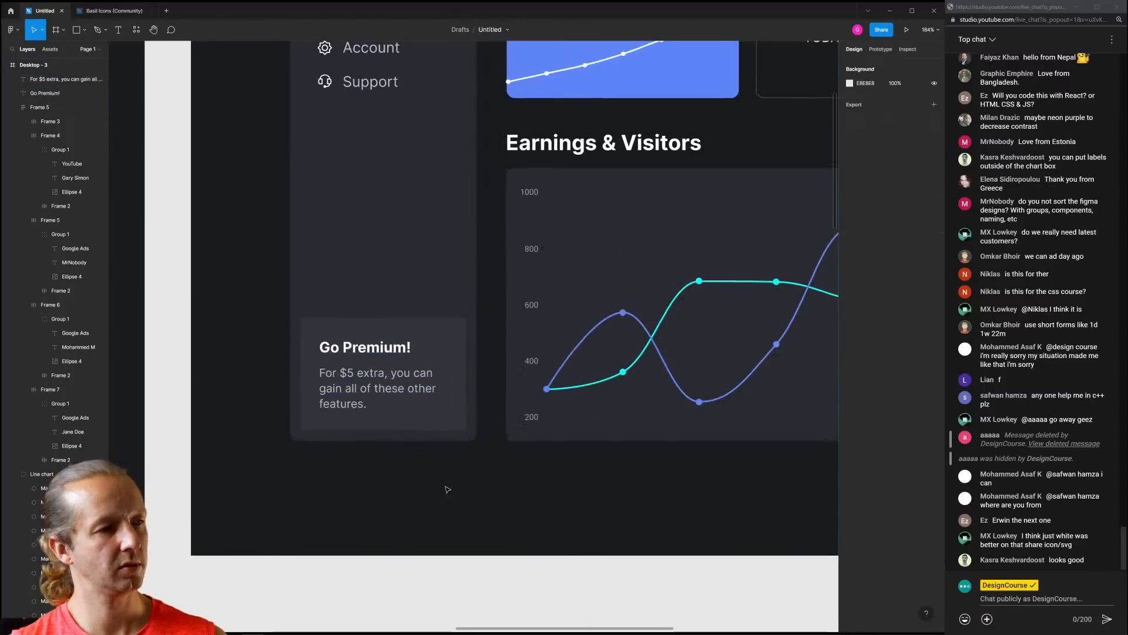
{"action": "scroll", "coordinate": [501, 450], "scroll_direction": "down", "scroll_amount": 3}
{"action": "scroll", "coordinate": [482, 456], "scroll_direction": "up", "scroll_amount": 3}
{"action": "scroll", "coordinate": [450, 452], "scroll_direction": "up", "scroll_amount": 3}
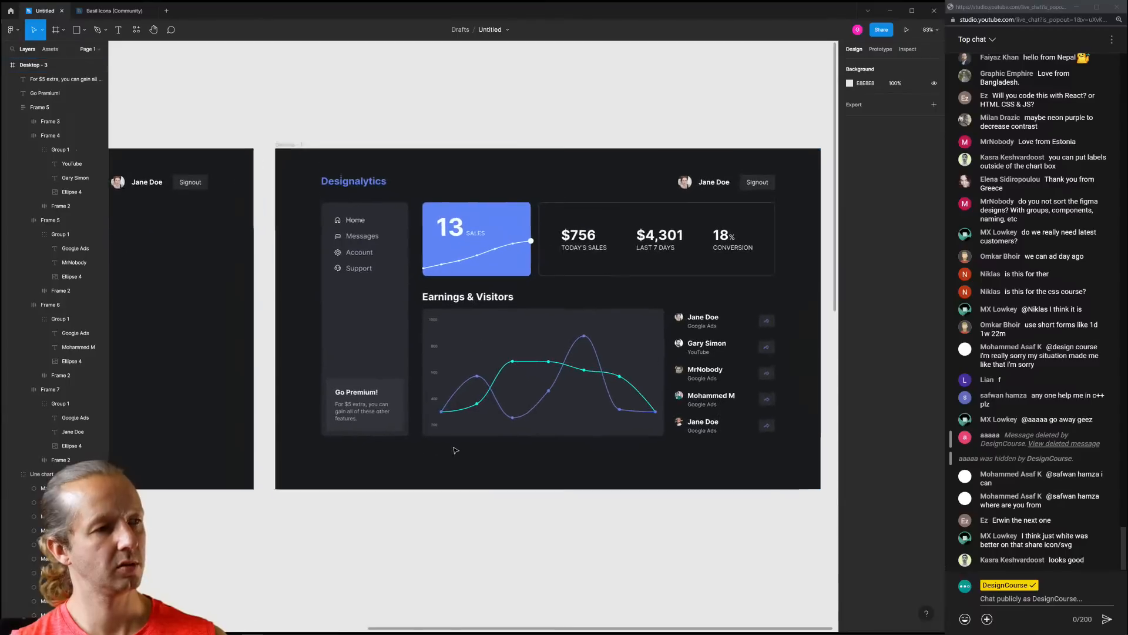
{"action": "scroll", "coordinate": [423, 442], "scroll_direction": "up", "scroll_amount": 3}
{"action": "scroll", "coordinate": [355, 418], "scroll_direction": "down", "scroll_amount": 3}
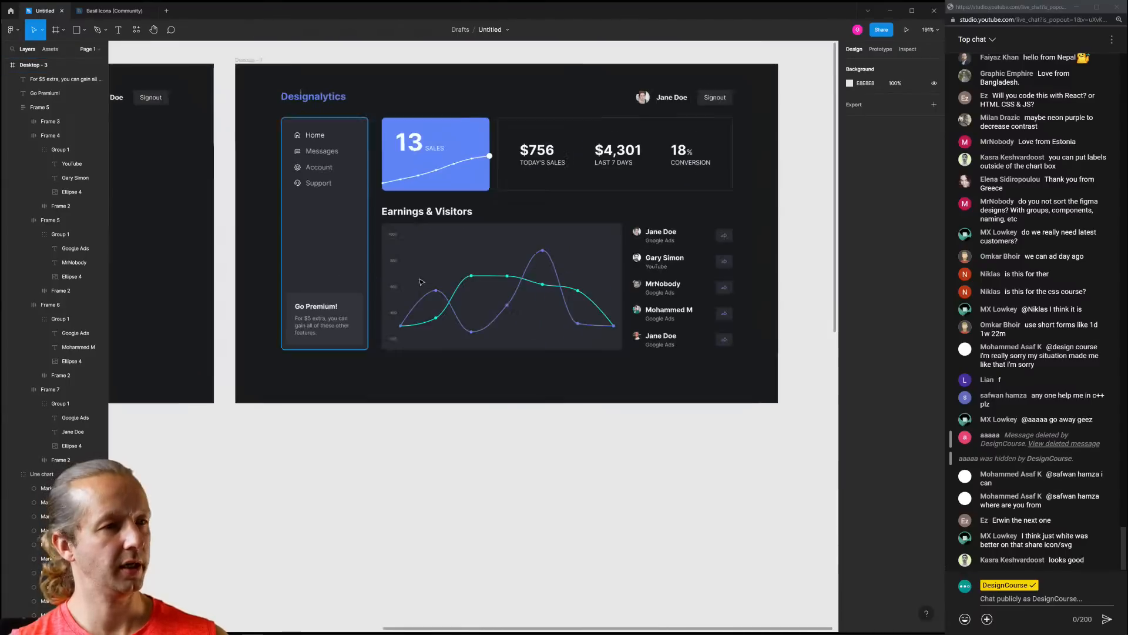
{"action": "left_click", "coordinate": [724, 236], "text": "ctrl"}
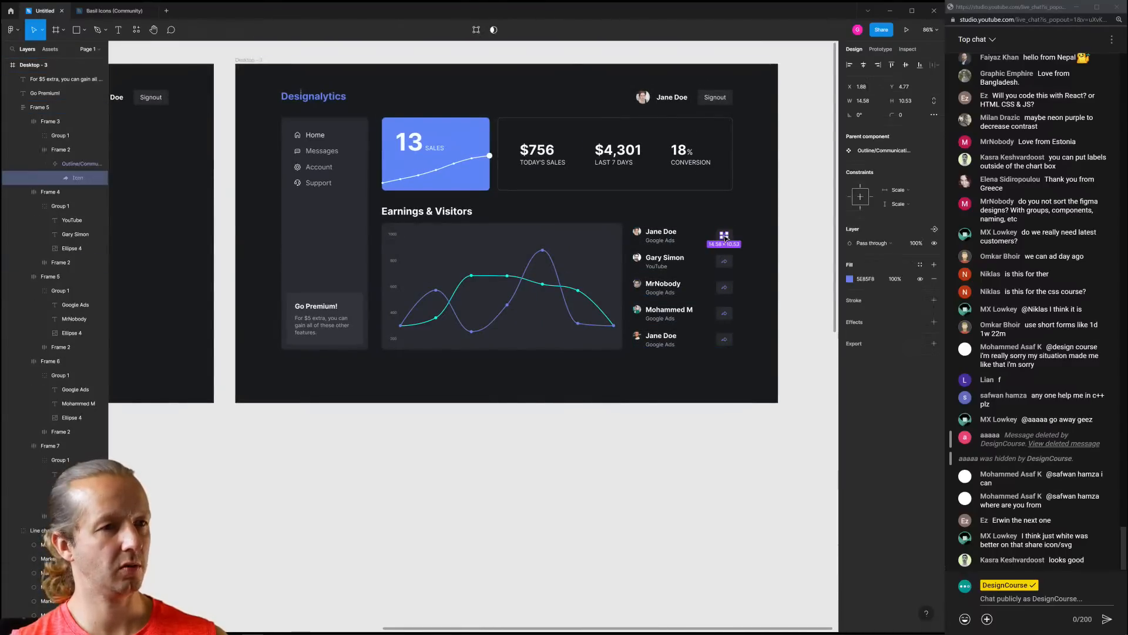
{"action": "left_click", "coordinate": [447, 413]}
{"action": "scroll", "coordinate": [307, 331], "scroll_direction": "up", "scroll_amount": 5}
{"action": "left_click", "coordinate": [388, 298]}
{"action": "key", "text": "ctrl+v"}
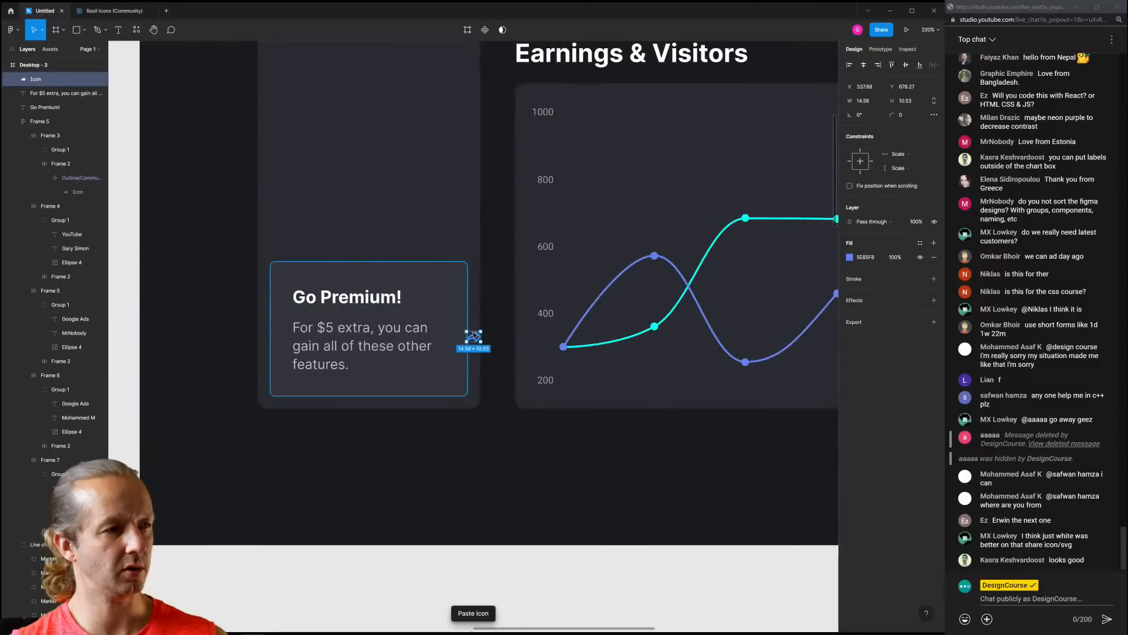
{"action": "left_click_drag", "start_coordinate": [430, 309], "coordinate": [442, 290]}
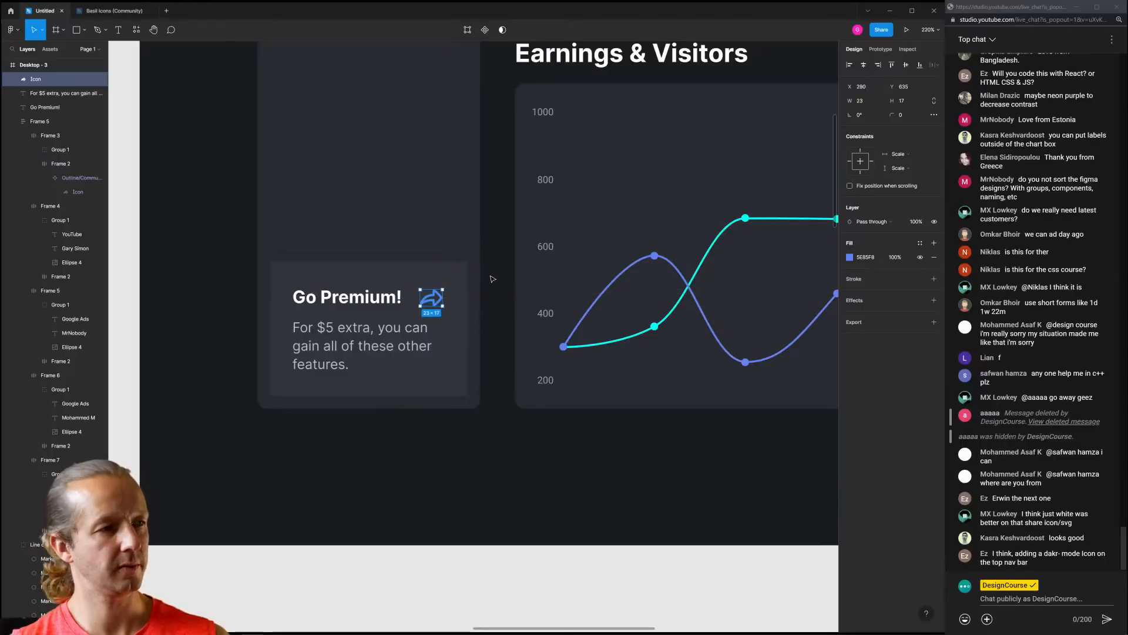
{"action": "left_click", "coordinate": [587, 467]}
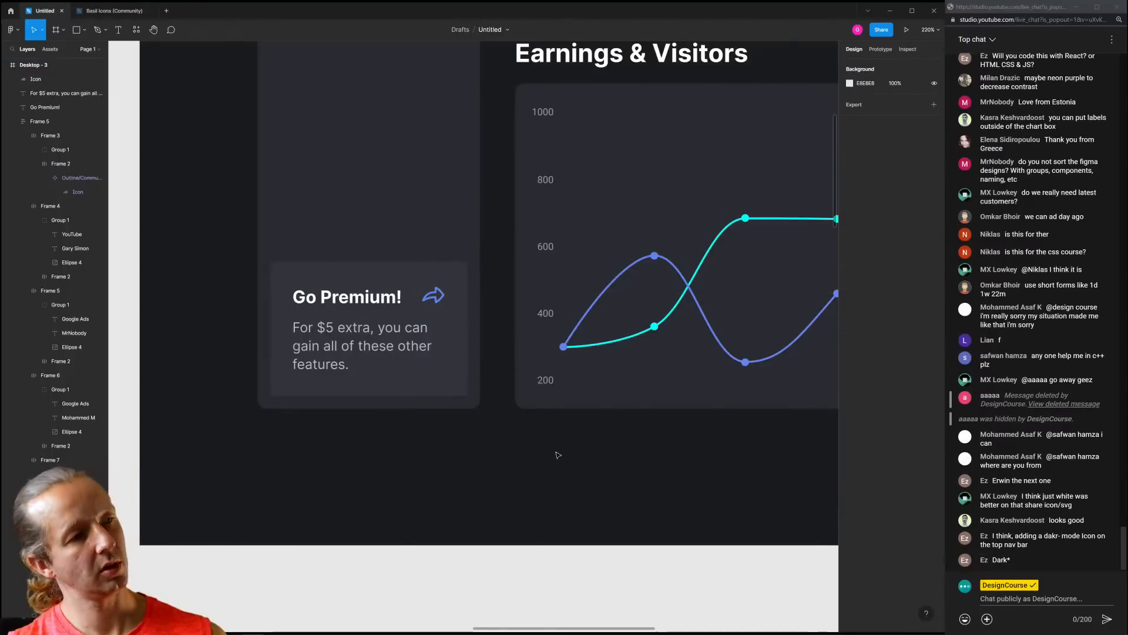
{"action": "scroll", "coordinate": [558, 455], "scroll_direction": "down", "scroll_amount": 4}
{"action": "left_click_drag", "start_coordinate": [633, 459], "coordinate": [419, 449]}
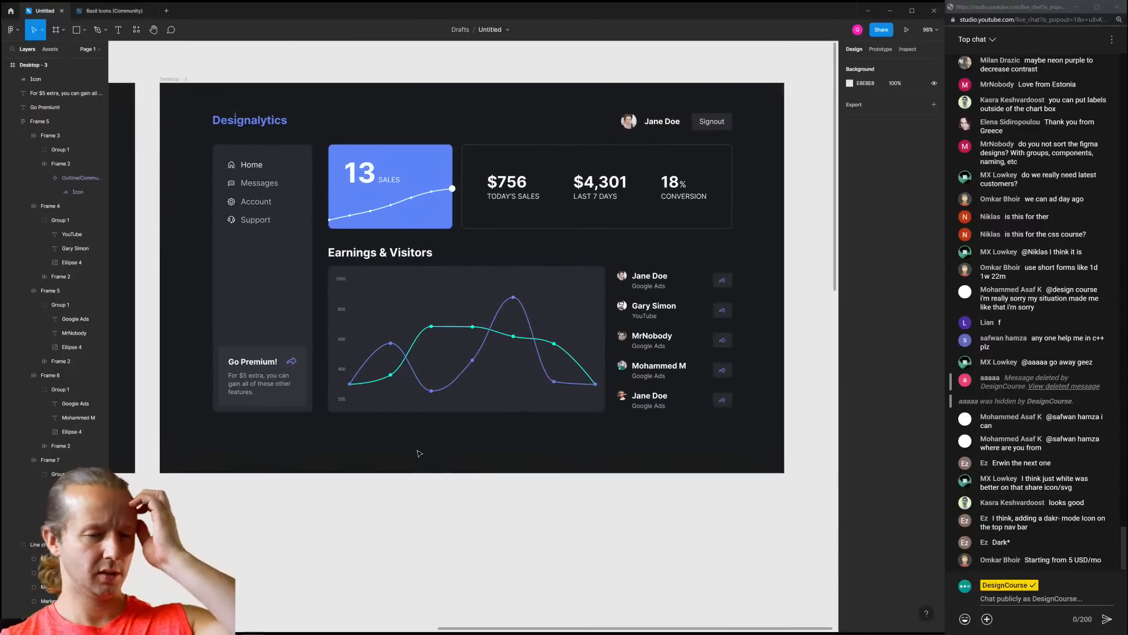
{"action": "left_click", "coordinate": [187, 82]}
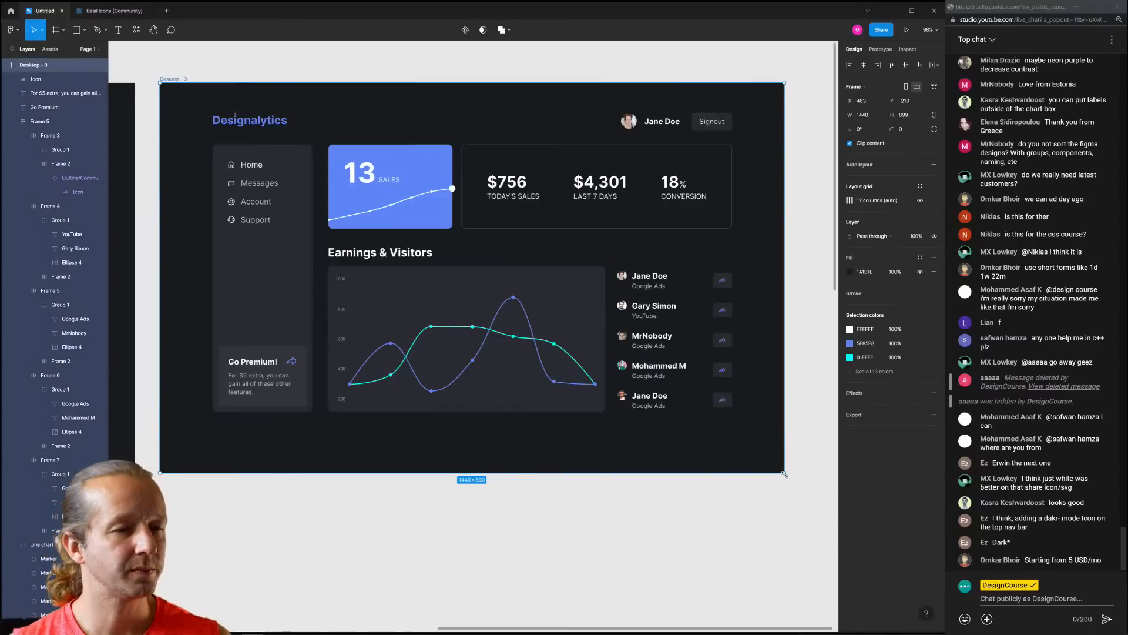
Resize the Desktop - 3 frame to 1570×993 by dragging its corner
{"action": "left_click_drag", "start_coordinate": [785, 474], "coordinate": [836, 513]}
{"action": "key", "text": "ctrl+z"}
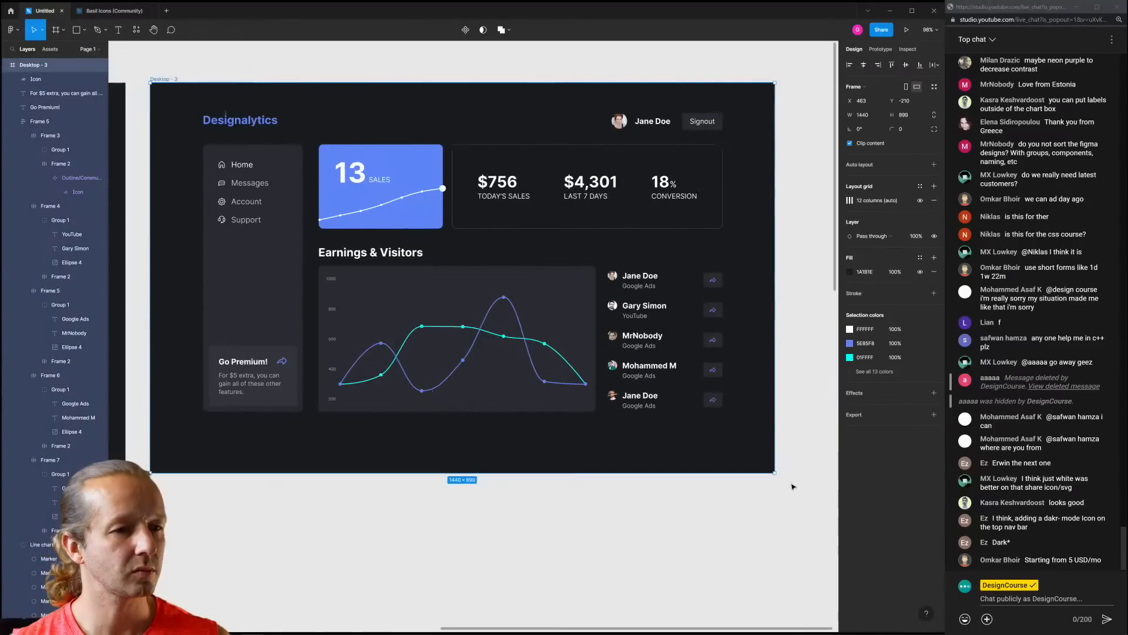
{"action": "left_click_drag", "start_coordinate": [777, 476], "coordinate": [834, 516]}
{"action": "scroll", "coordinate": [751, 513], "scroll_direction": "down", "scroll_amount": 3}
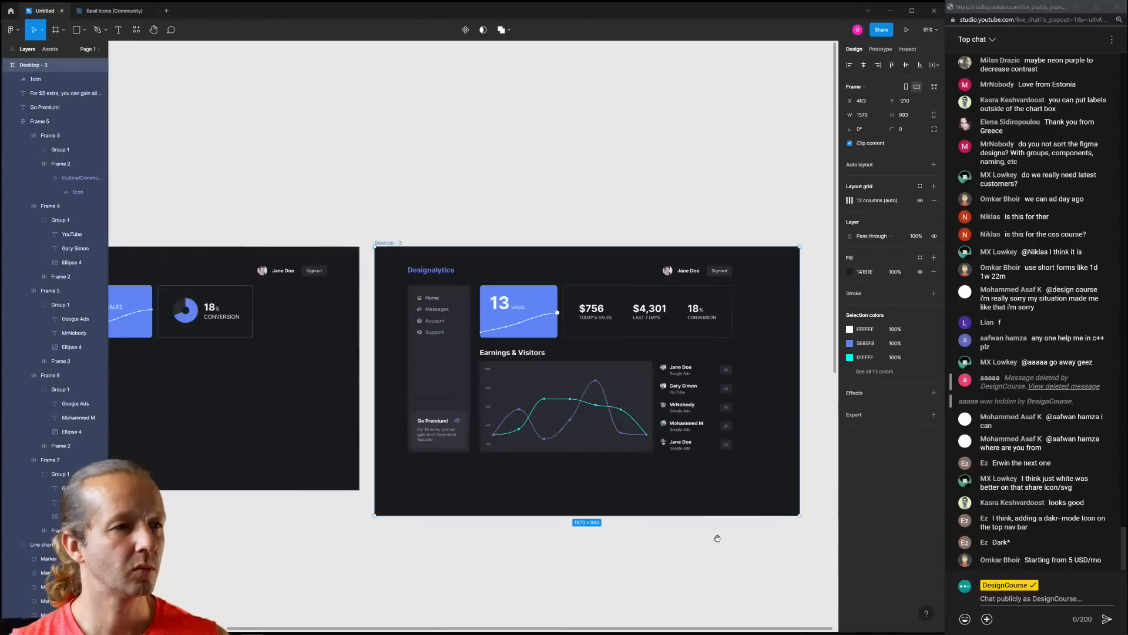
{"action": "left_click_drag", "start_coordinate": [690, 533], "coordinate": [667, 447]}
Select all the dashboard contents and move them to the centre of the enlarged frame
{"action": "left_click", "coordinate": [734, 388]}
{"action": "left_click_drag", "start_coordinate": [741, 384], "coordinate": [372, 164]}
{"action": "left_click_drag", "start_coordinate": [439, 240], "coordinate": [452, 260]}
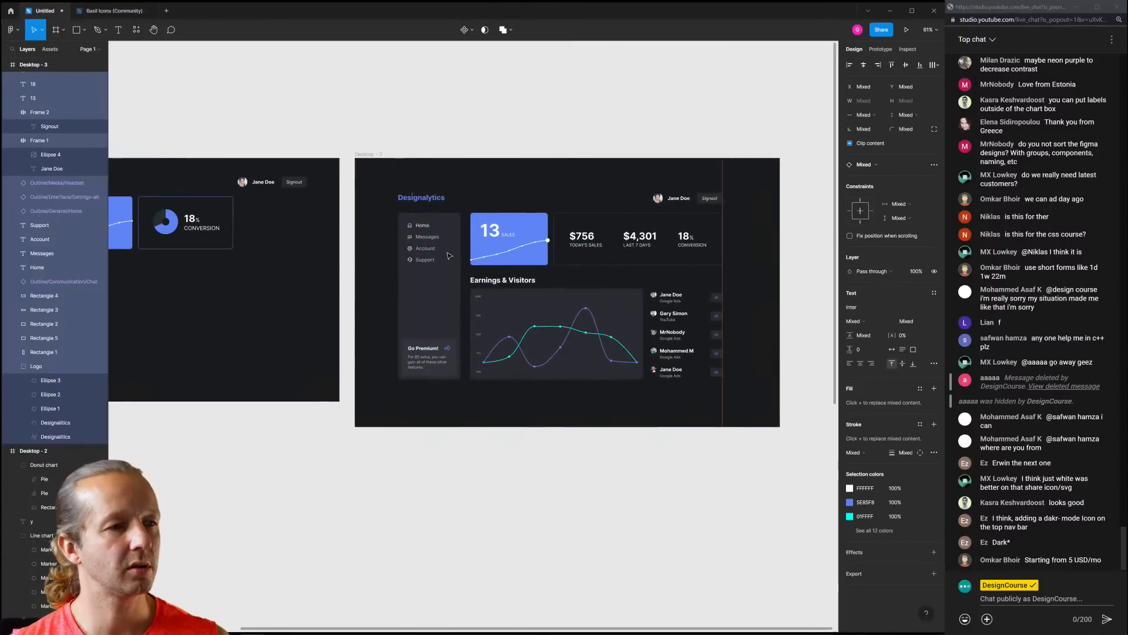
{"action": "left_click", "coordinate": [646, 434]}
{"action": "scroll", "coordinate": [572, 358], "scroll_direction": "up", "scroll_amount": 2}
{"action": "left_click_drag", "start_coordinate": [572, 358], "coordinate": [549, 376]}
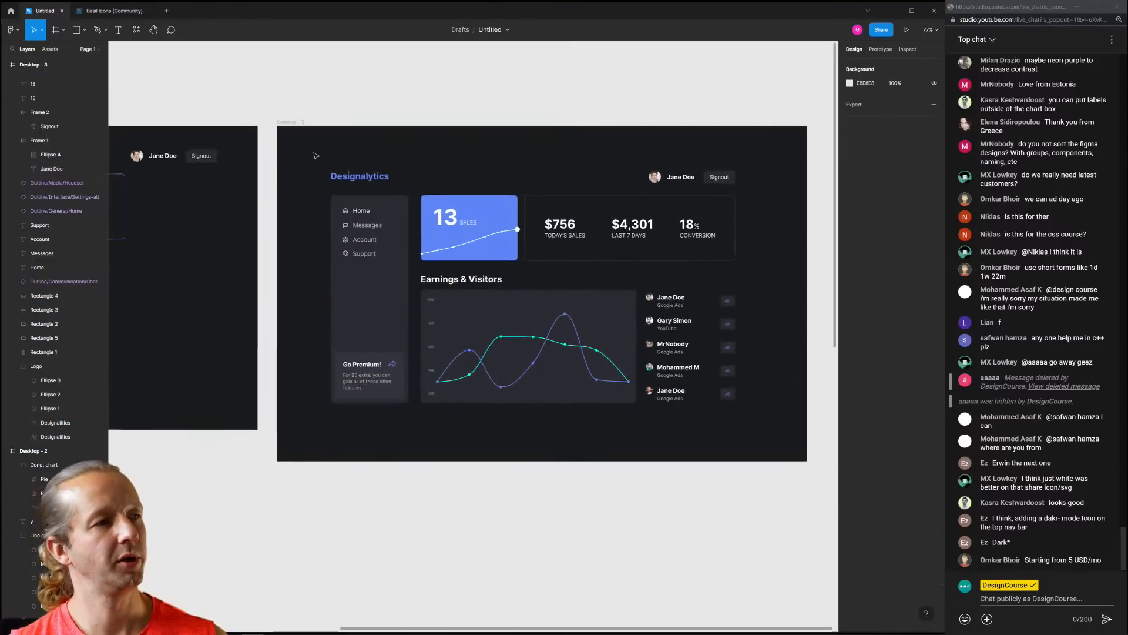
Lighten the Desktop - 3 frame background fill to 25272B
{"action": "left_click", "coordinate": [291, 123]}
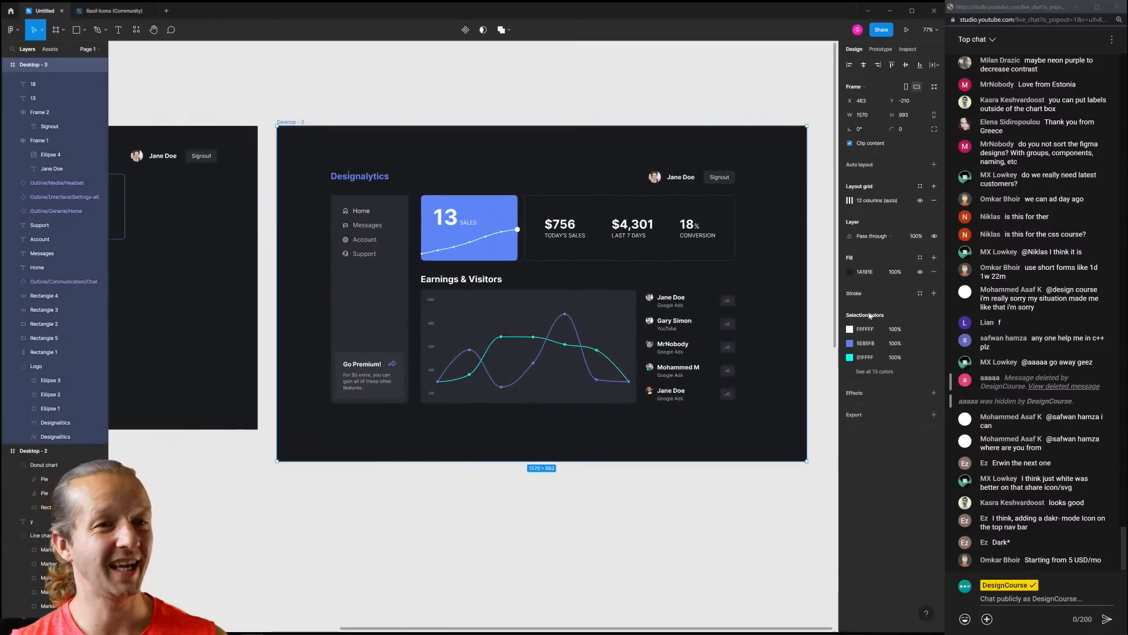
{"action": "left_click", "coordinate": [849, 272]}
{"action": "mouse_move", "coordinate": [746, 377]}
{"action": "left_mouse_down"}
{"action": "mouse_move", "coordinate": [759, 353]}
{"action": "mouse_move", "coordinate": [755, 368]}
{"action": "left_mouse_up"}
{"action": "left_click", "coordinate": [603, 469]}
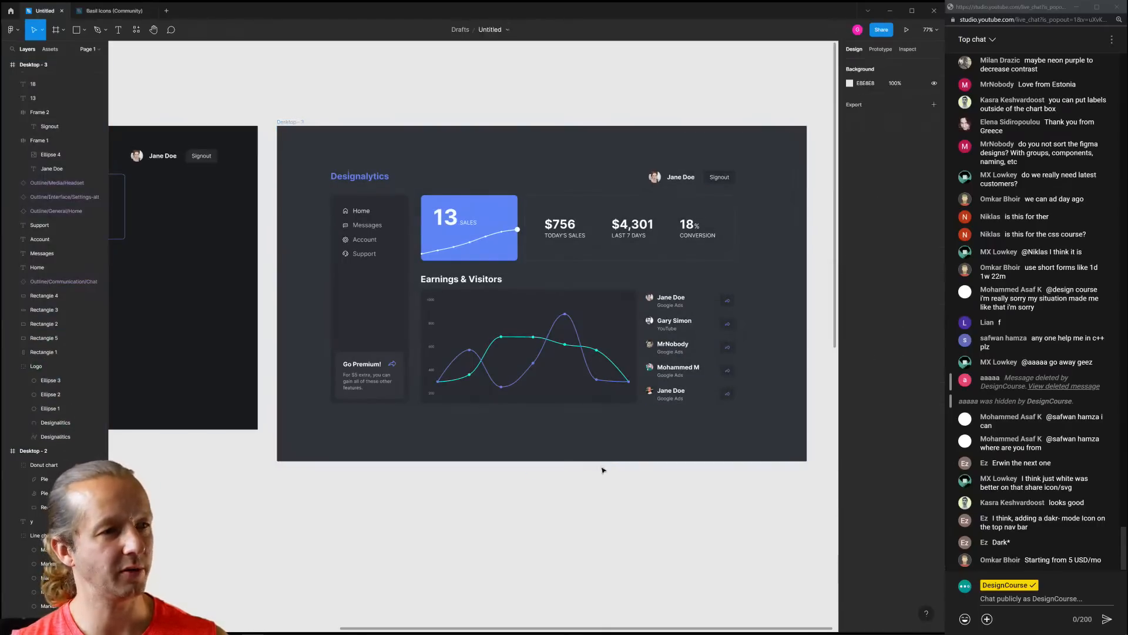
{"action": "scroll", "coordinate": [588, 475], "scroll_direction": "up", "scroll_amount": 5}
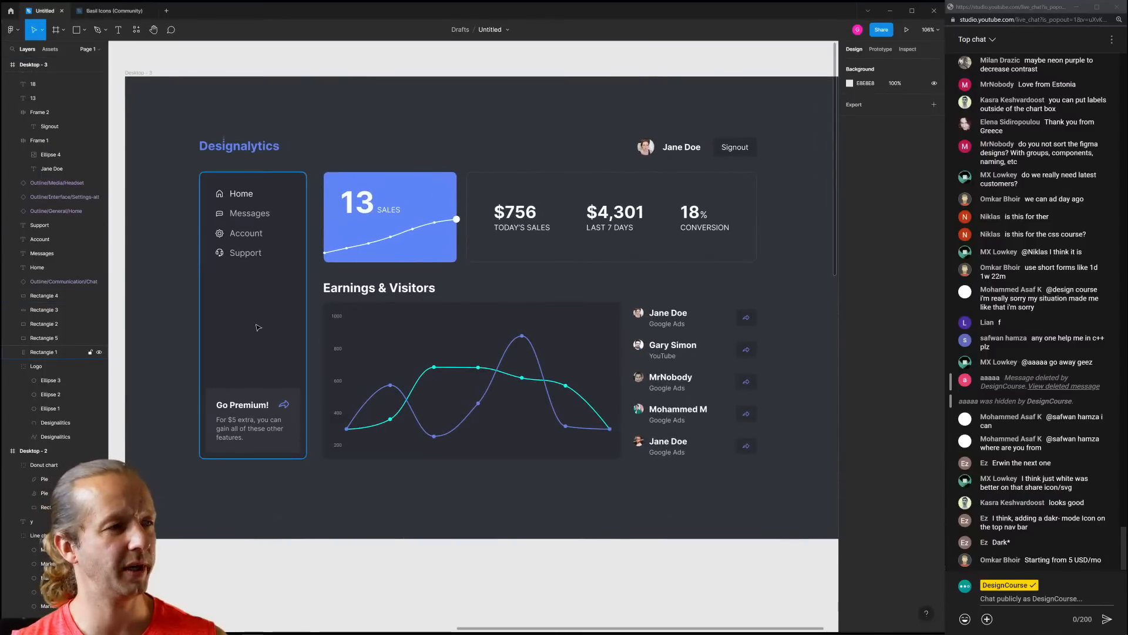
{"action": "mouse_move", "coordinate": [168, 338]}
{"action": "left_mouse_down"}
{"action": "mouse_move", "coordinate": [642, 323]}
{"action": "mouse_move", "coordinate": [252, 333]}
{"action": "mouse_move", "coordinate": [105, 306]}
{"action": "mouse_move", "coordinate": [154, 351]}
{"action": "left_mouse_up"}
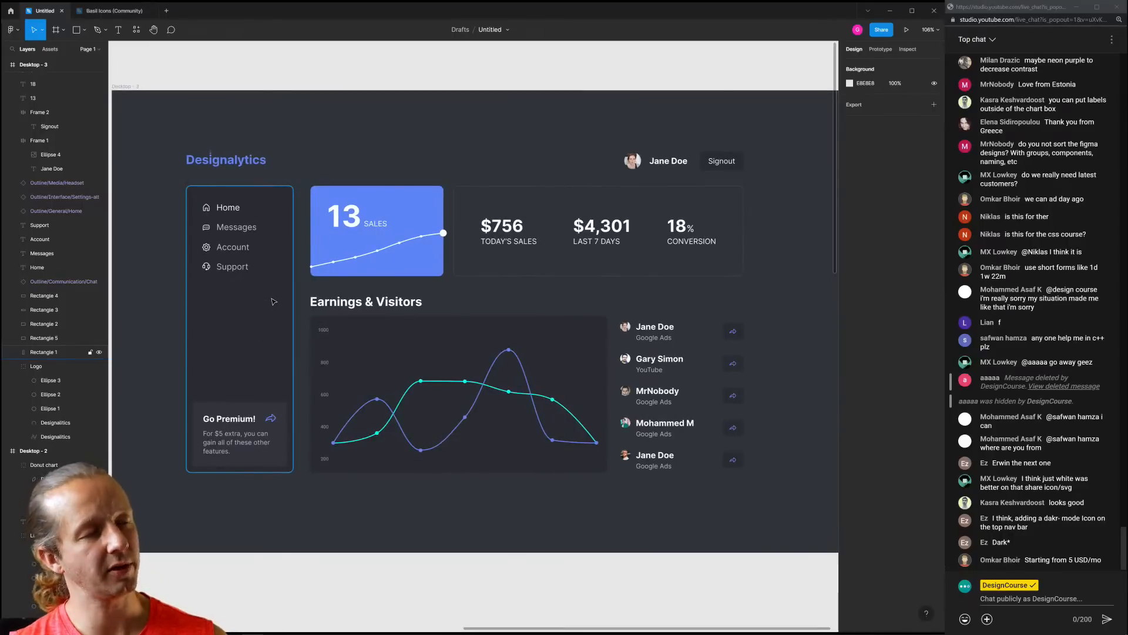
Show the frame fill as HSL and raise its lightness from 11 to 13
{"action": "scroll", "coordinate": [528, 529], "scroll_direction": "down", "scroll_amount": 2}
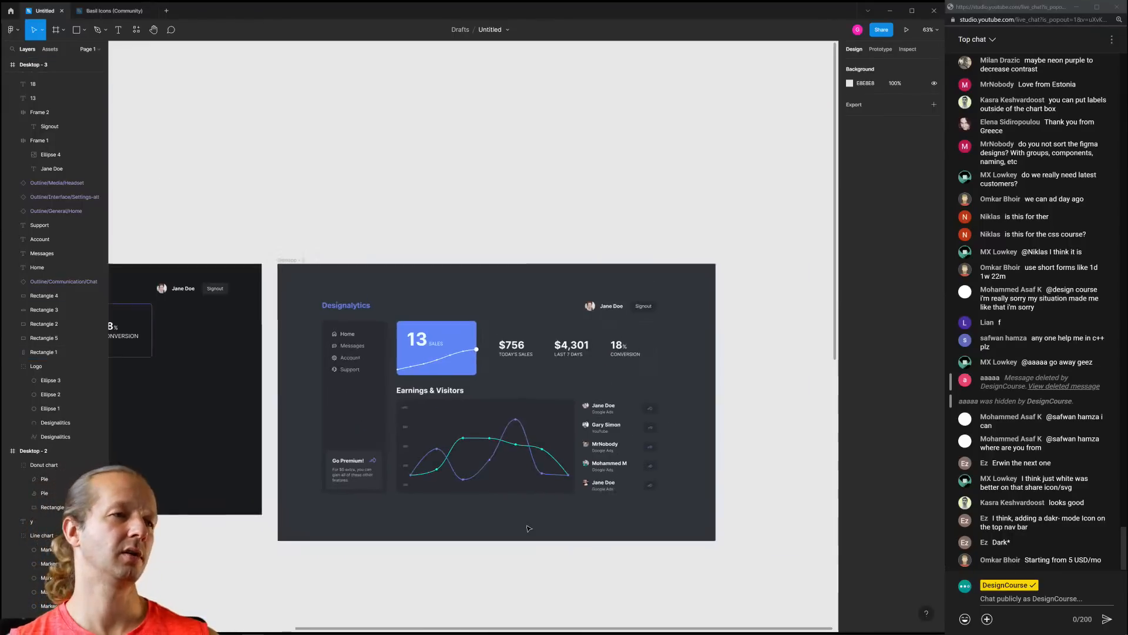
{"action": "left_click", "coordinate": [517, 498]}
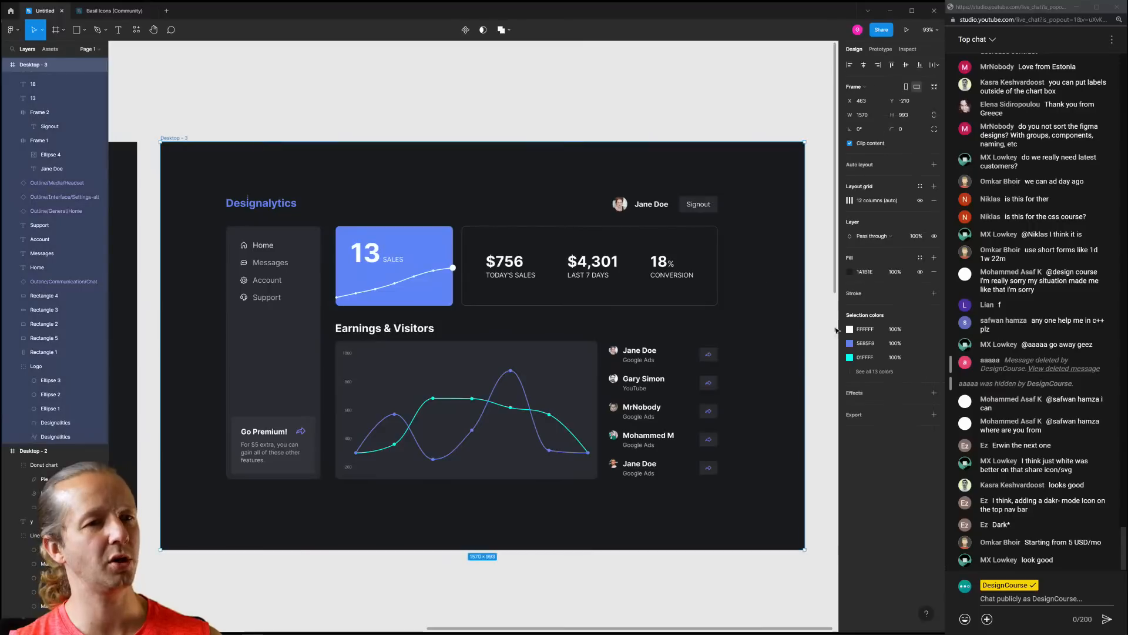
{"action": "left_click", "coordinate": [849, 271]}
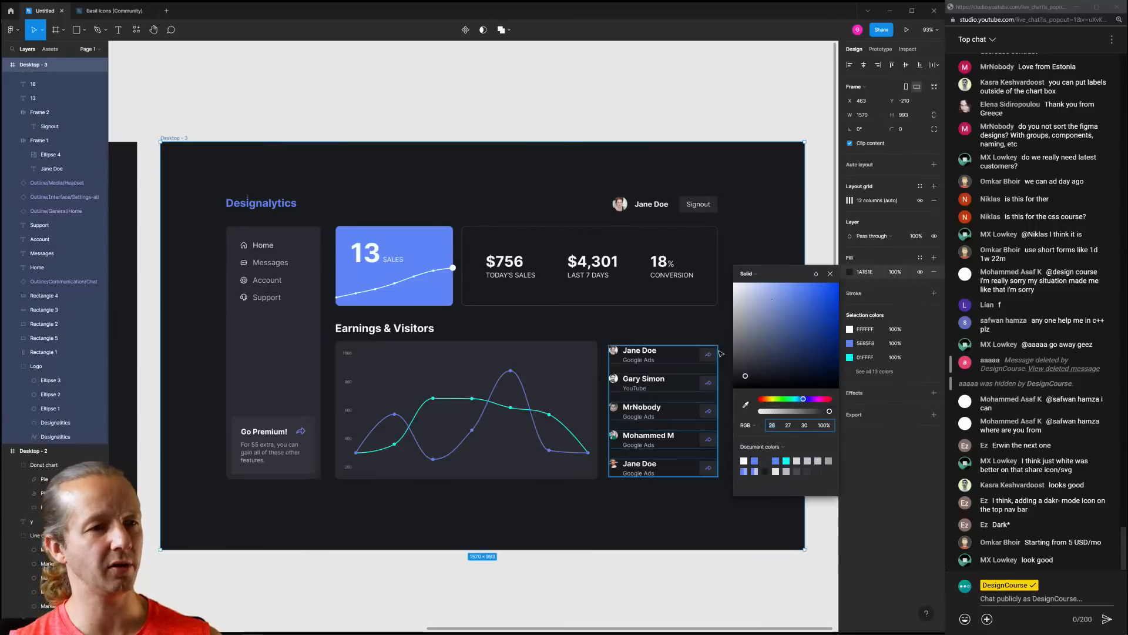
{"action": "left_click", "coordinate": [749, 425]}
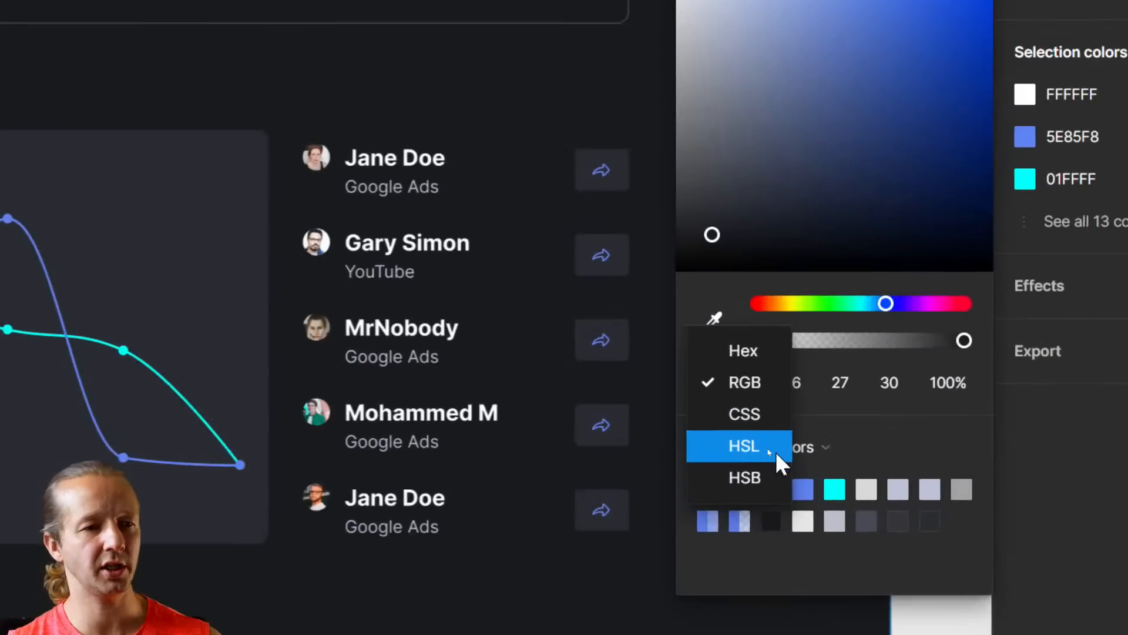
{"action": "left_click", "coordinate": [756, 446]}
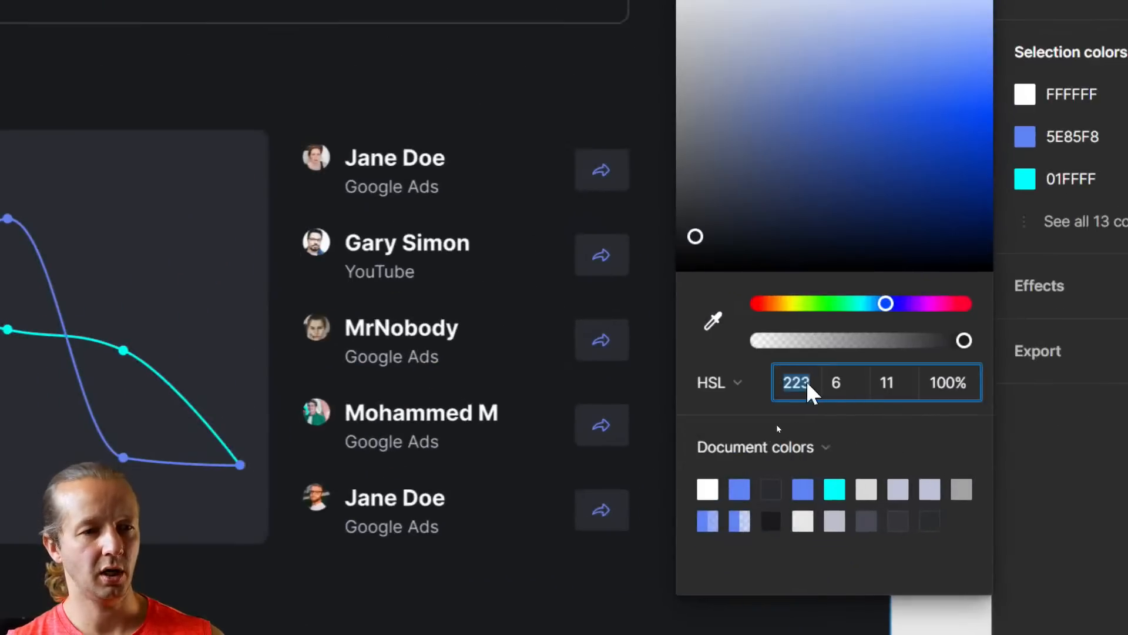
{"action": "left_click", "coordinate": [899, 379]}
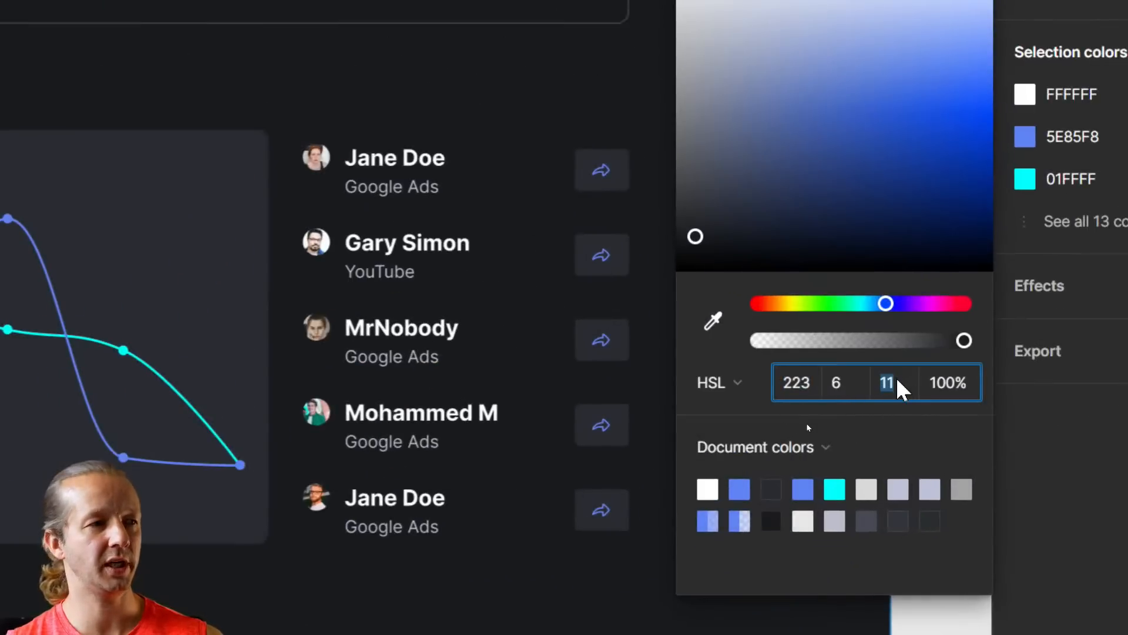
{"action": "key", "text": "Up"}
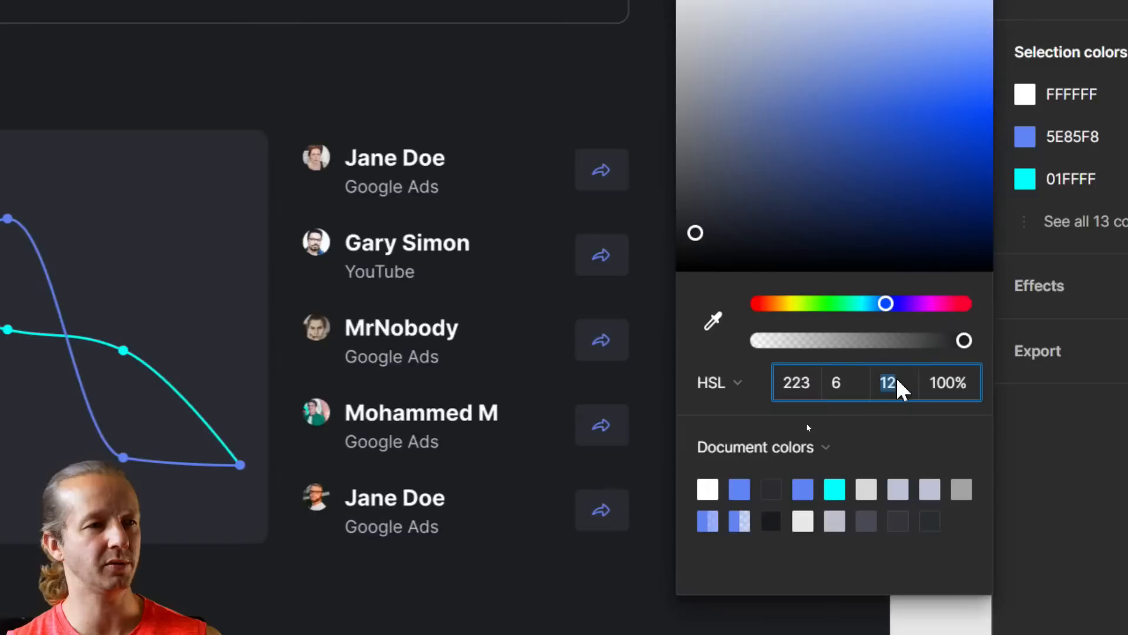
{"action": "key", "text": "Up"}
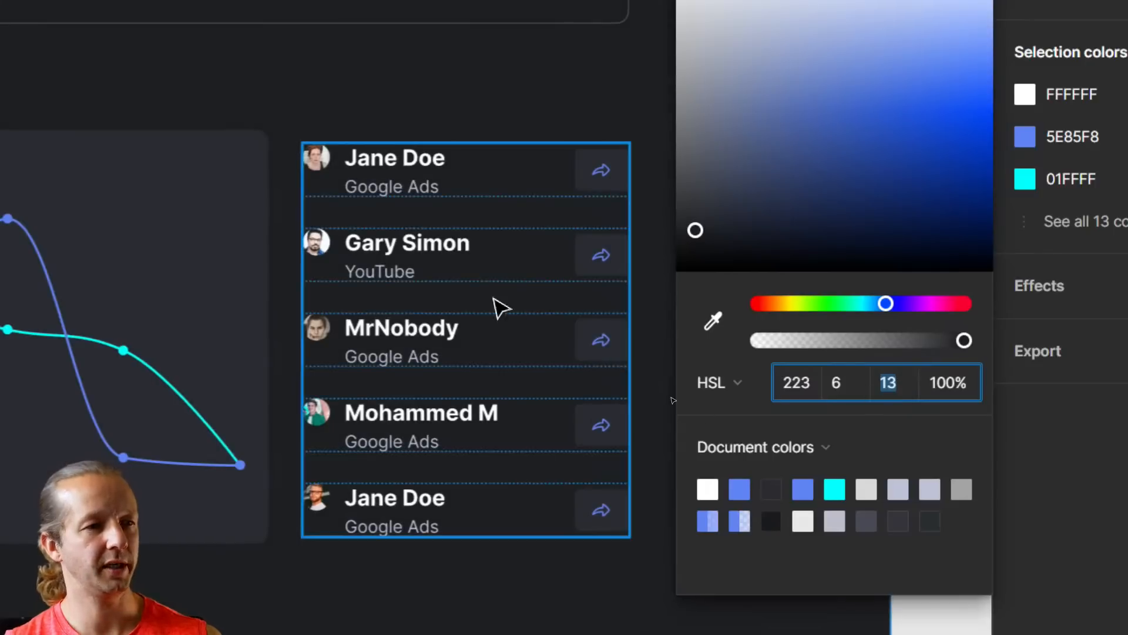
{"action": "left_click", "coordinate": [499, 306]}
{"action": "scroll", "coordinate": [534, 327], "scroll_direction": "down", "scroll_amount": 5}
{"action": "left_click_drag", "start_coordinate": [713, 383], "coordinate": [906, 467]}
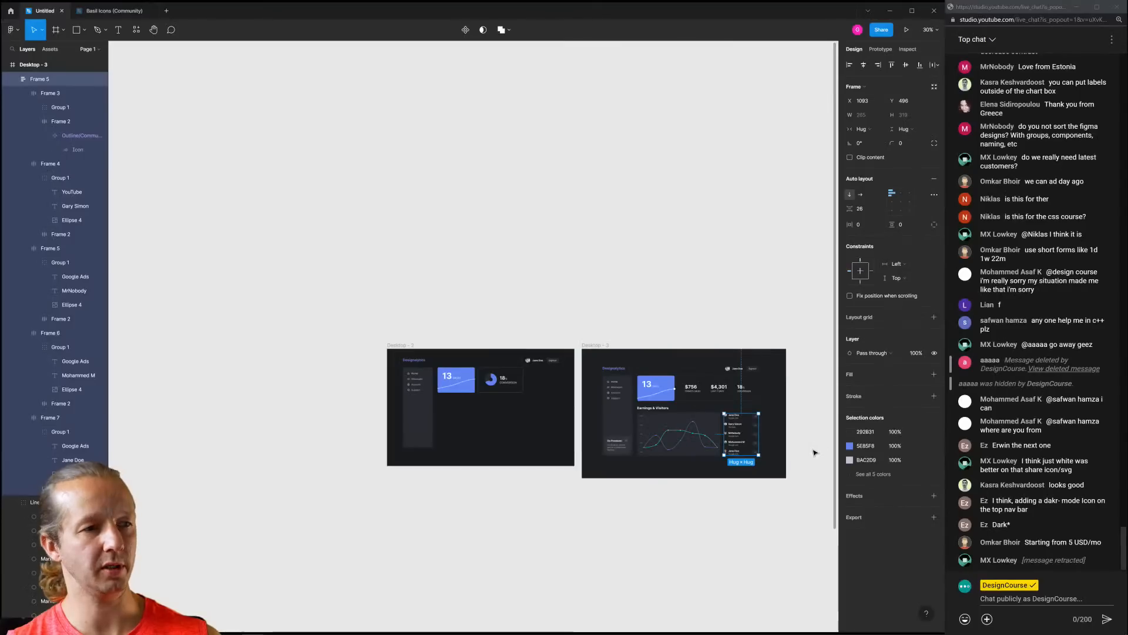
{"action": "left_click", "coordinate": [805, 614]}
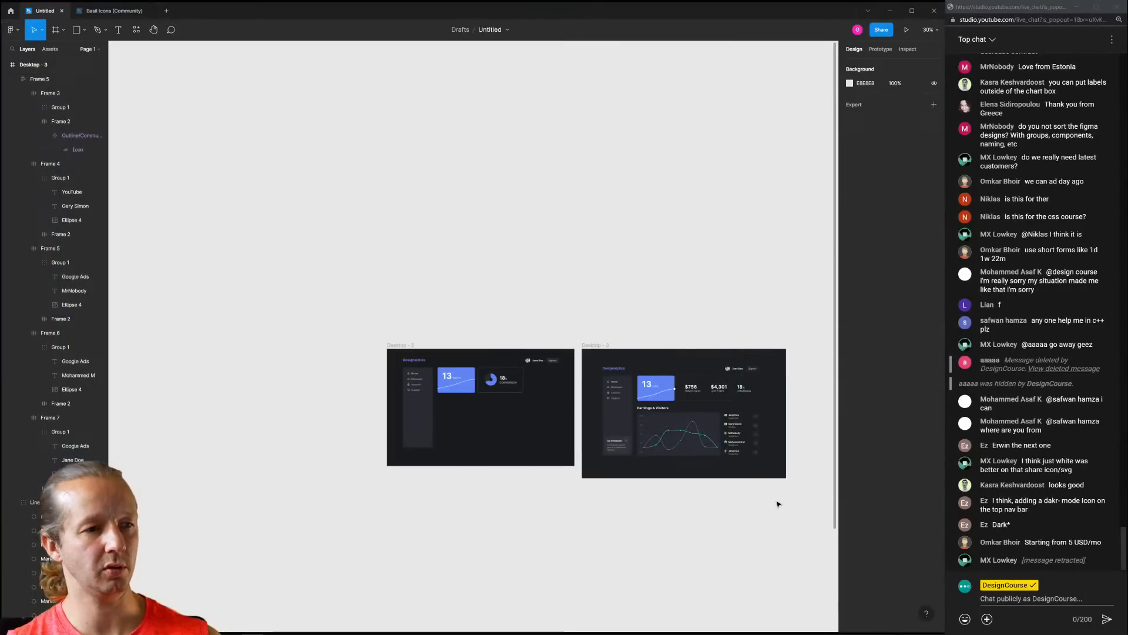
{"action": "scroll", "coordinate": [786, 595], "scroll_direction": "up", "scroll_amount": 5}
{"action": "left_click_drag", "start_coordinate": [665, 464], "coordinate": [605, 509]}
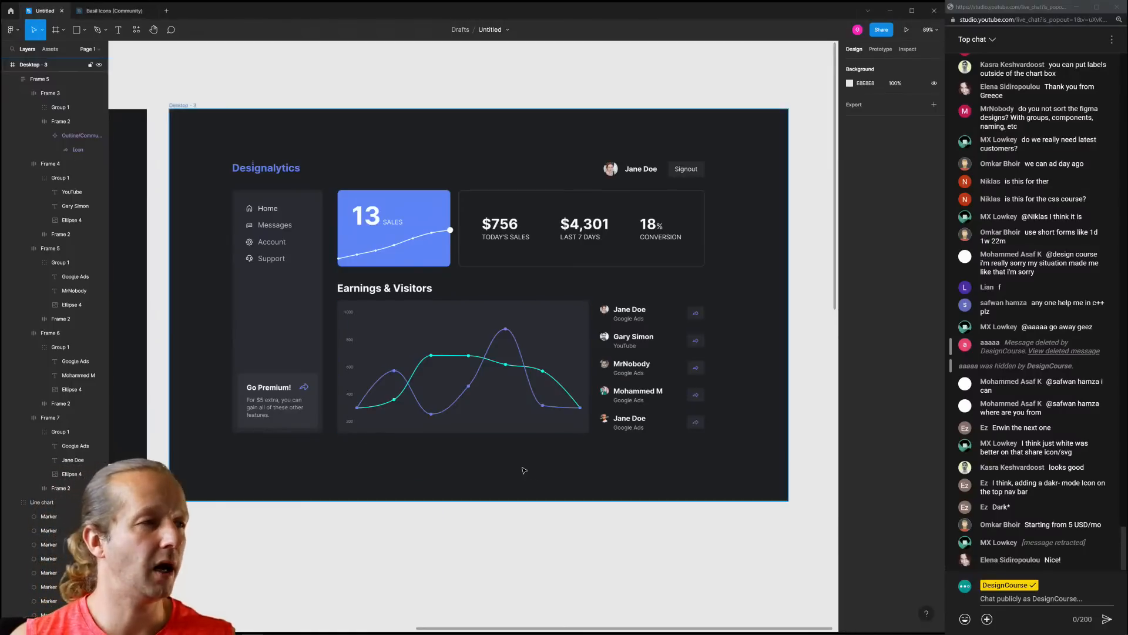
{"action": "scroll", "coordinate": [523, 467], "scroll_direction": "down", "scroll_amount": 6}
{"action": "left_click_drag", "start_coordinate": [418, 511], "coordinate": [522, 448]}
{"action": "scroll", "coordinate": [554, 419], "scroll_direction": "up", "scroll_amount": 5}
{"action": "scroll", "coordinate": [558, 414], "scroll_direction": "up", "scroll_amount": 3}
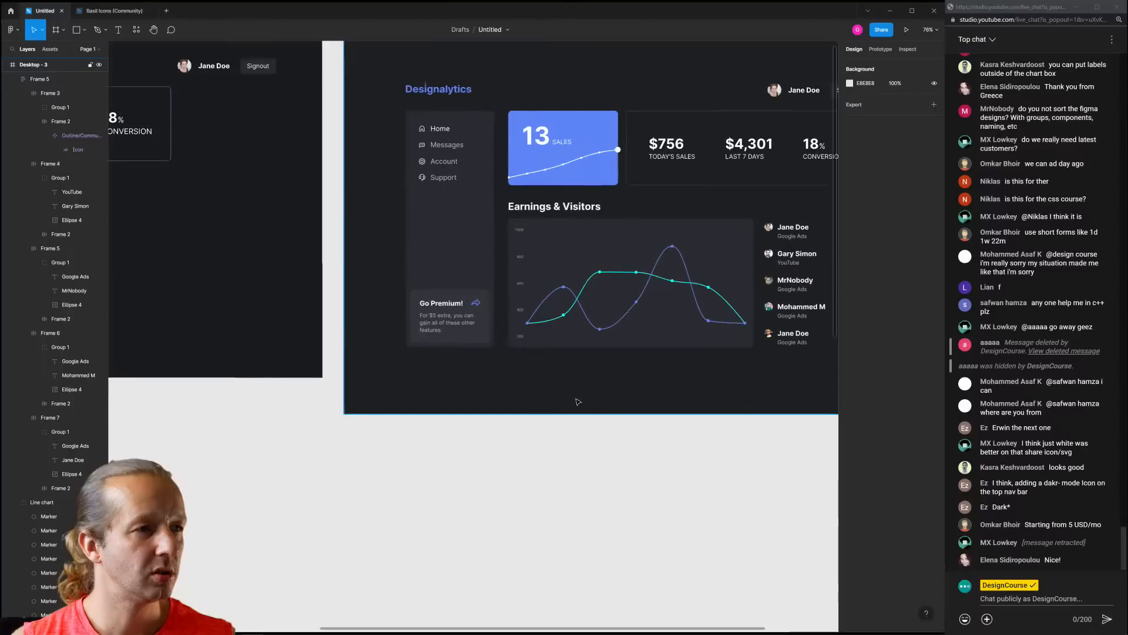
{"action": "scroll", "coordinate": [545, 366], "scroll_direction": "up", "scroll_amount": 5}
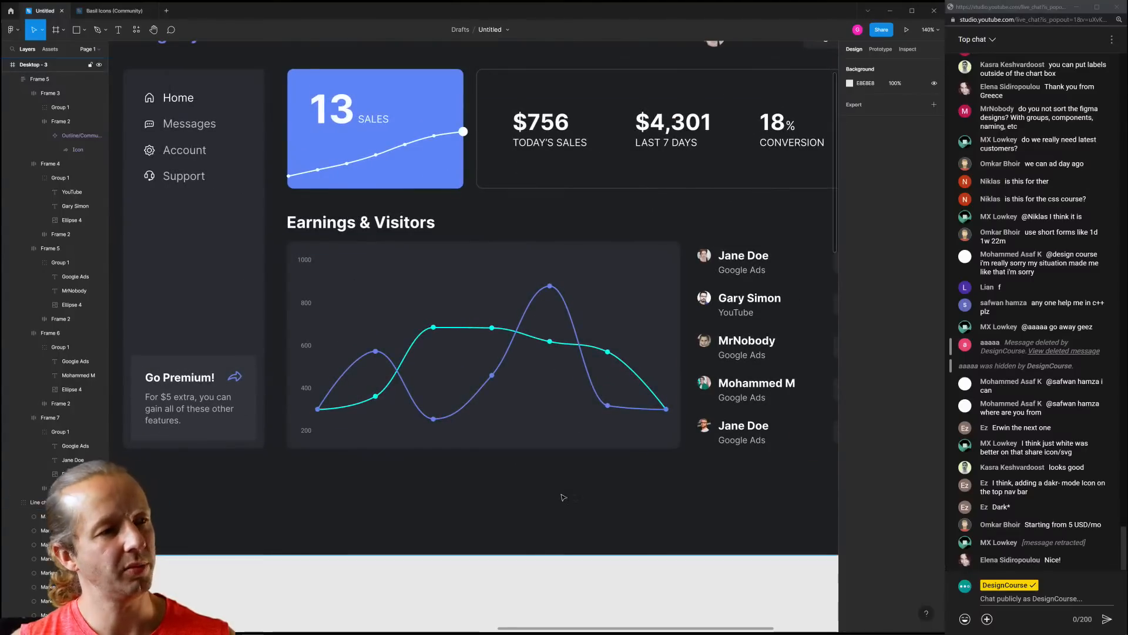
{"action": "scroll", "coordinate": [545, 505], "scroll_direction": "down", "scroll_amount": 10}
{"action": "scroll", "coordinate": [577, 383], "scroll_direction": "down", "scroll_amount": 2}
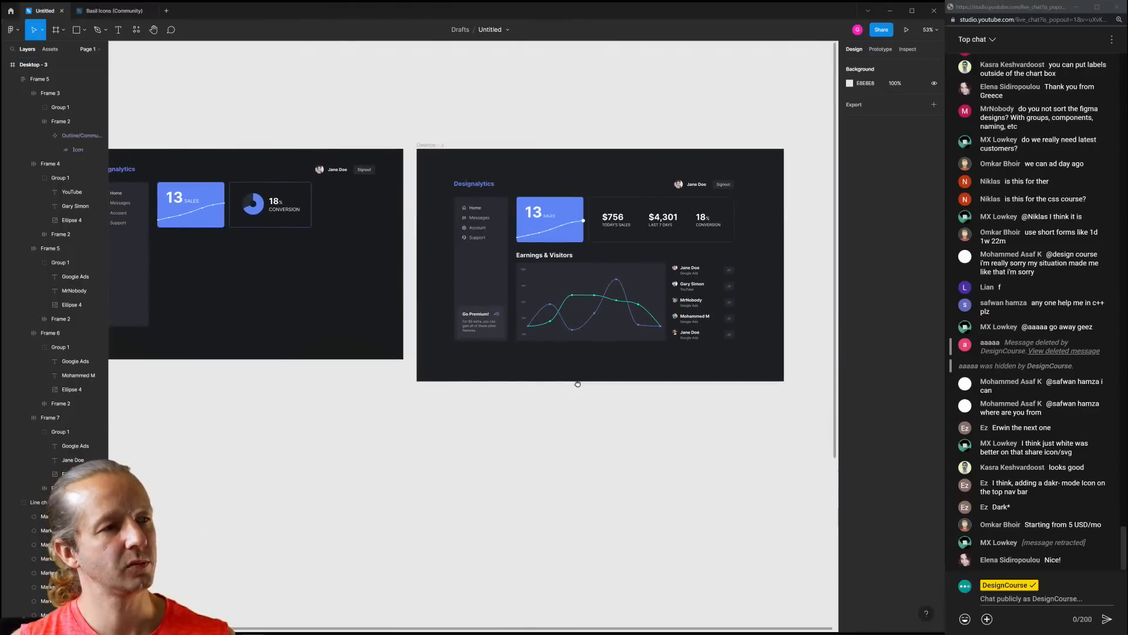
{"action": "scroll", "coordinate": [631, 348], "scroll_direction": "up", "scroll_amount": 4}
{"action": "left_click_drag", "start_coordinate": [631, 348], "coordinate": [527, 484]}
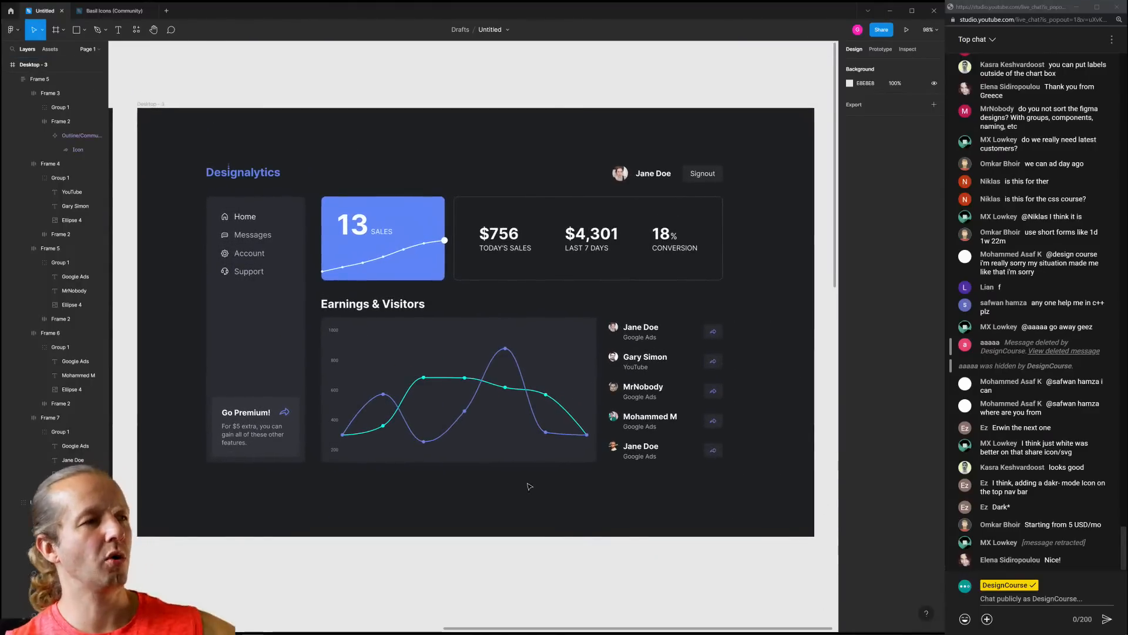
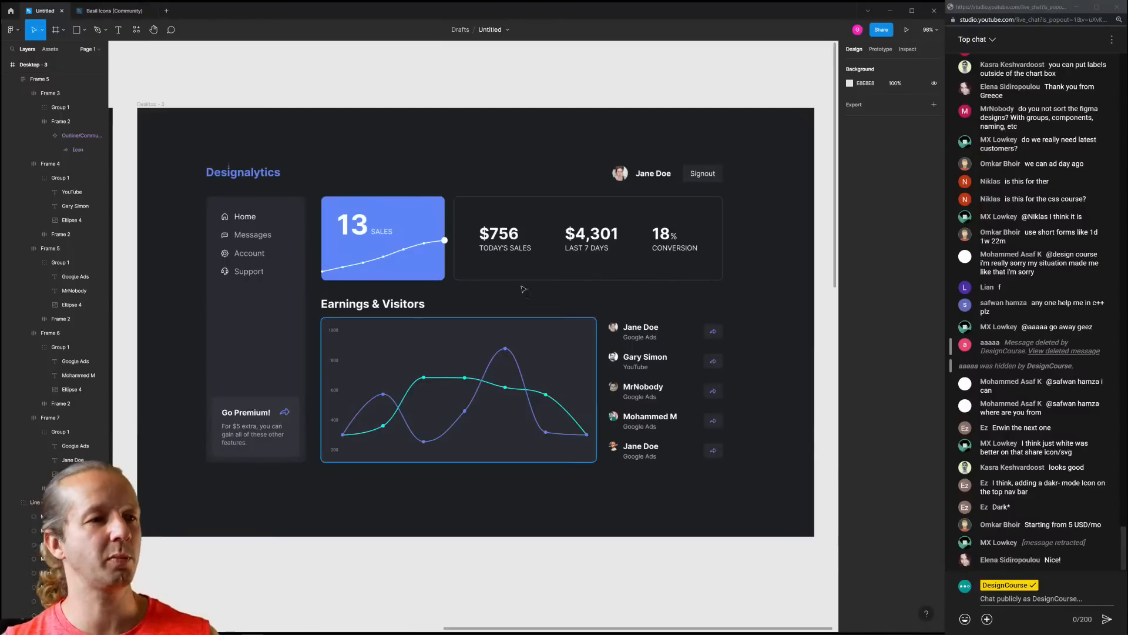
Delete the two leftover frames beside and below the Desktop - 3 dashboard
{"action": "scroll", "coordinate": [523, 289], "scroll_direction": "down", "scroll_amount": 5}
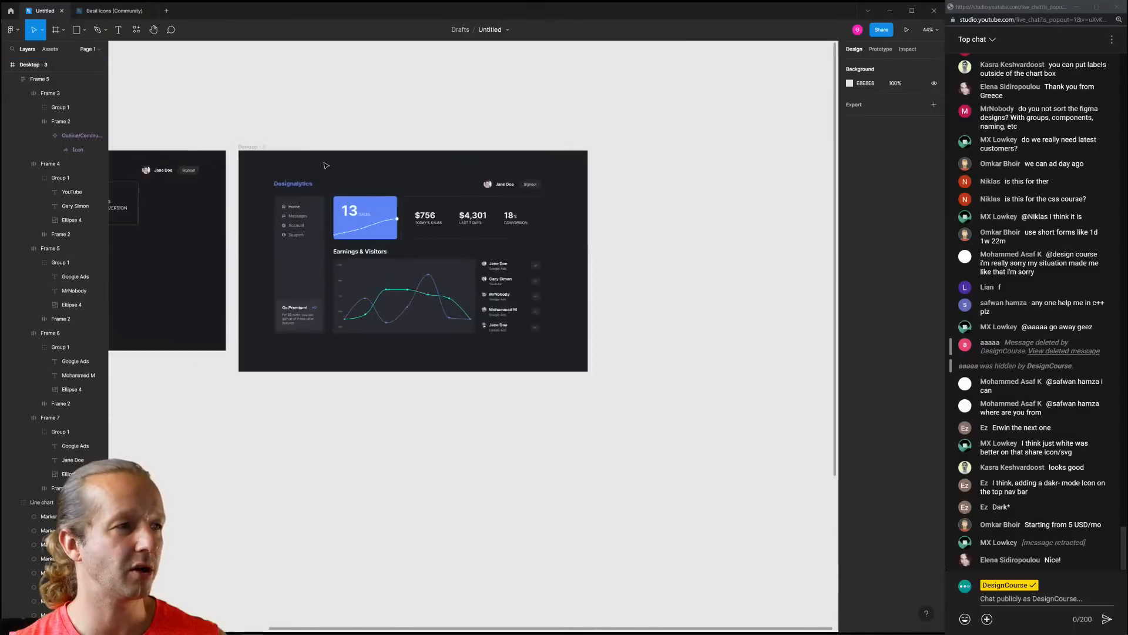
{"action": "scroll", "coordinate": [326, 165], "scroll_direction": "up", "scroll_amount": 3}
{"action": "left_click_drag", "start_coordinate": [265, 184], "coordinate": [366, 170]}
{"action": "scroll", "coordinate": [320, 173], "scroll_direction": "down", "scroll_amount": 4}
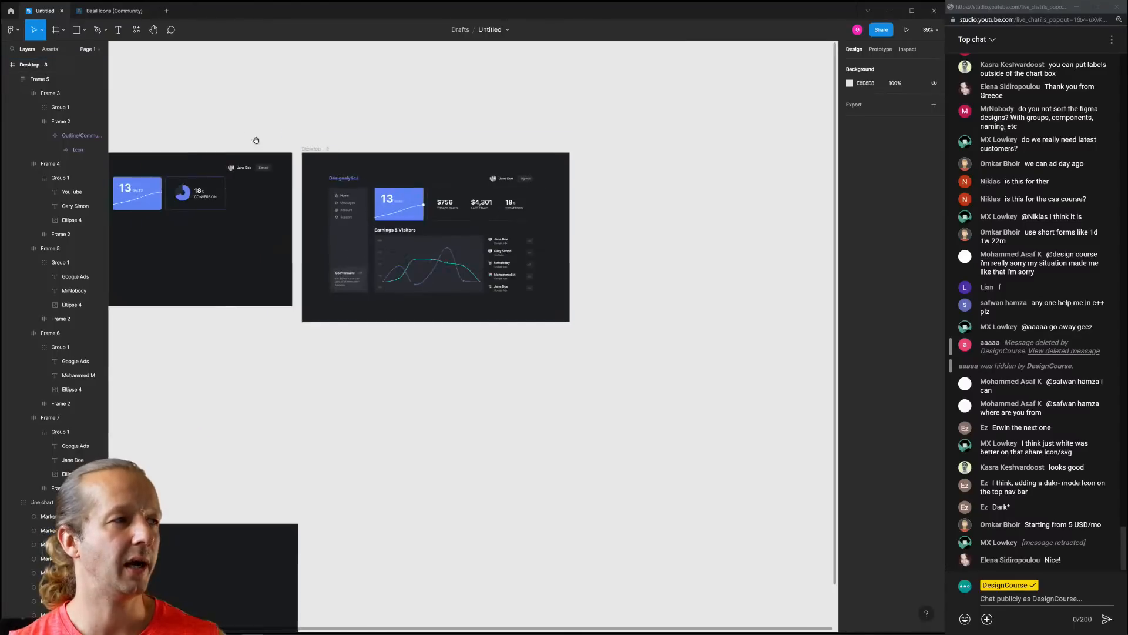
{"action": "left_click_drag", "start_coordinate": [257, 141], "coordinate": [409, 125]}
{"action": "left_click", "coordinate": [217, 134]}
{"action": "key", "text": "Delete"}
{"action": "left_click", "coordinate": [214, 505]}
{"action": "key", "text": "Delete"}
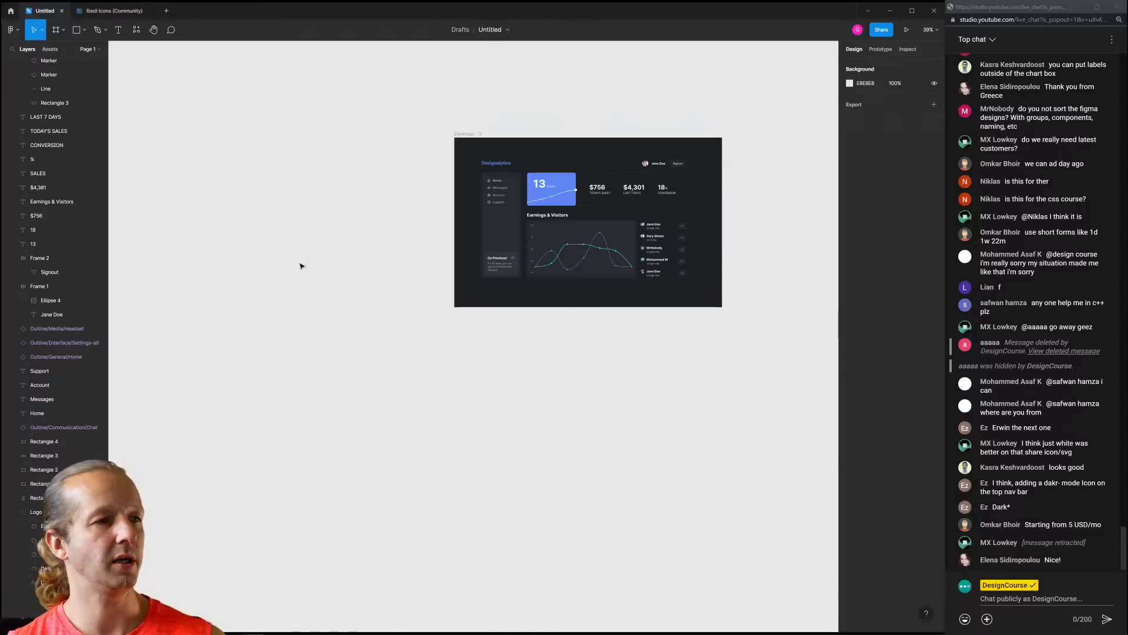
Inspect the header's Designalytics logo and user name/Signout items, undoing an accidental move
{"action": "scroll", "coordinate": [538, 108], "scroll_direction": "up", "scroll_amount": 4}
{"action": "left_click_drag", "start_coordinate": [635, 134], "coordinate": [490, 107]}
{"action": "left_click_drag", "start_coordinate": [395, 123], "coordinate": [395, 118]}
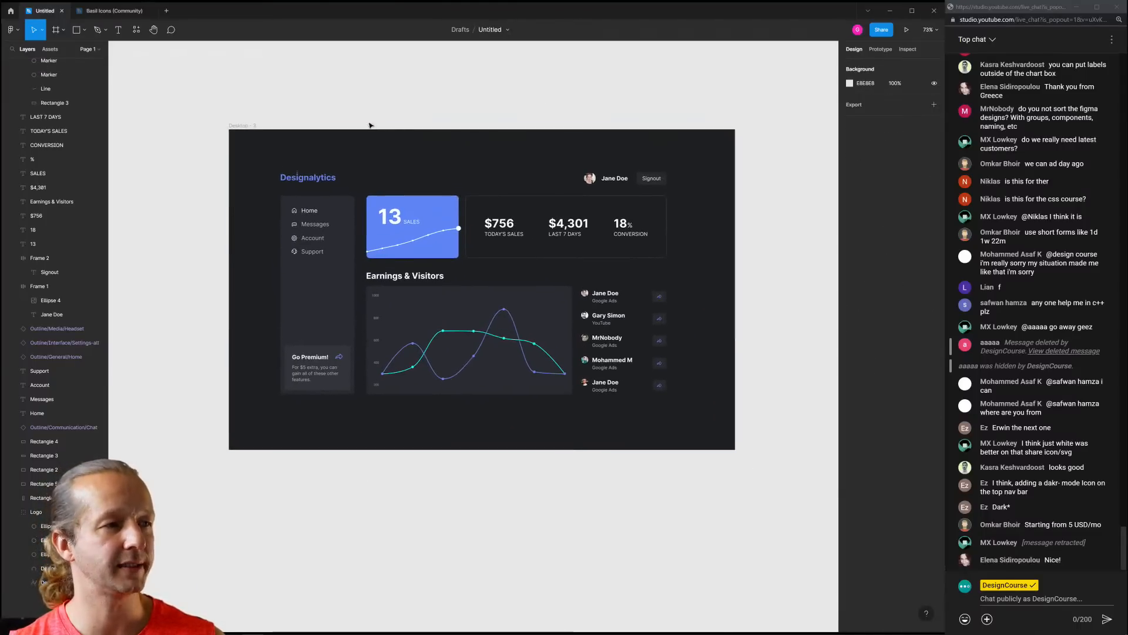
{"action": "scroll", "coordinate": [371, 124], "scroll_direction": "up", "scroll_amount": 2}
{"action": "left_click_drag", "start_coordinate": [484, 119], "coordinate": [456, 104]}
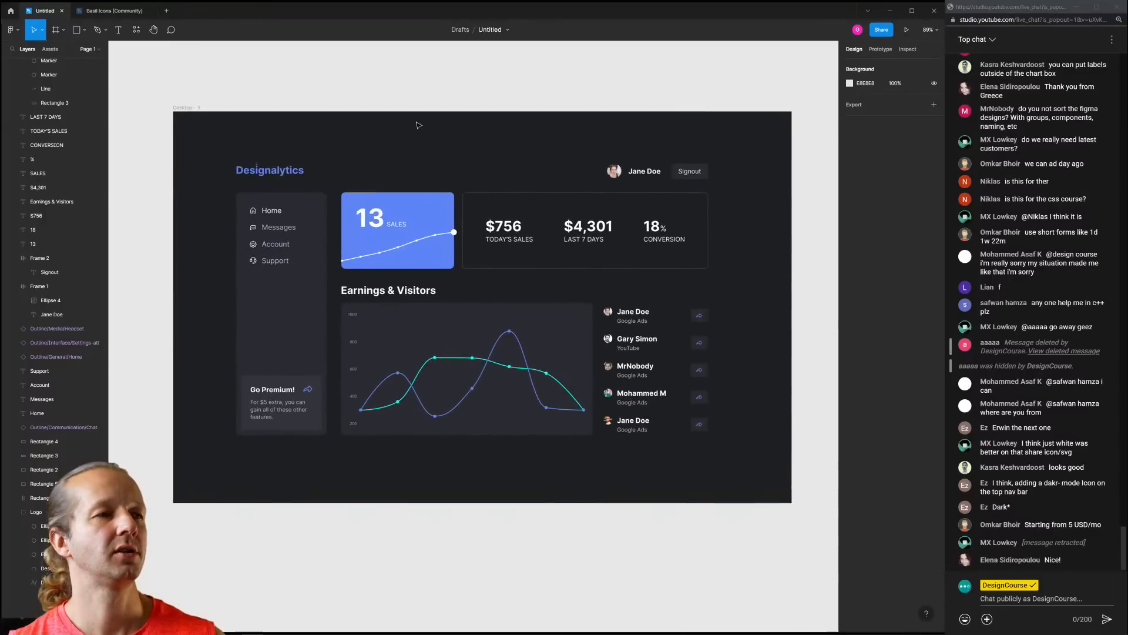
{"action": "left_click_drag", "start_coordinate": [230, 153], "coordinate": [326, 178]}
{"action": "left_click_drag", "start_coordinate": [583, 154], "coordinate": [412, 183]}
{"action": "key", "text": "ctrl+z"}
{"action": "left_click", "coordinate": [553, 127]}
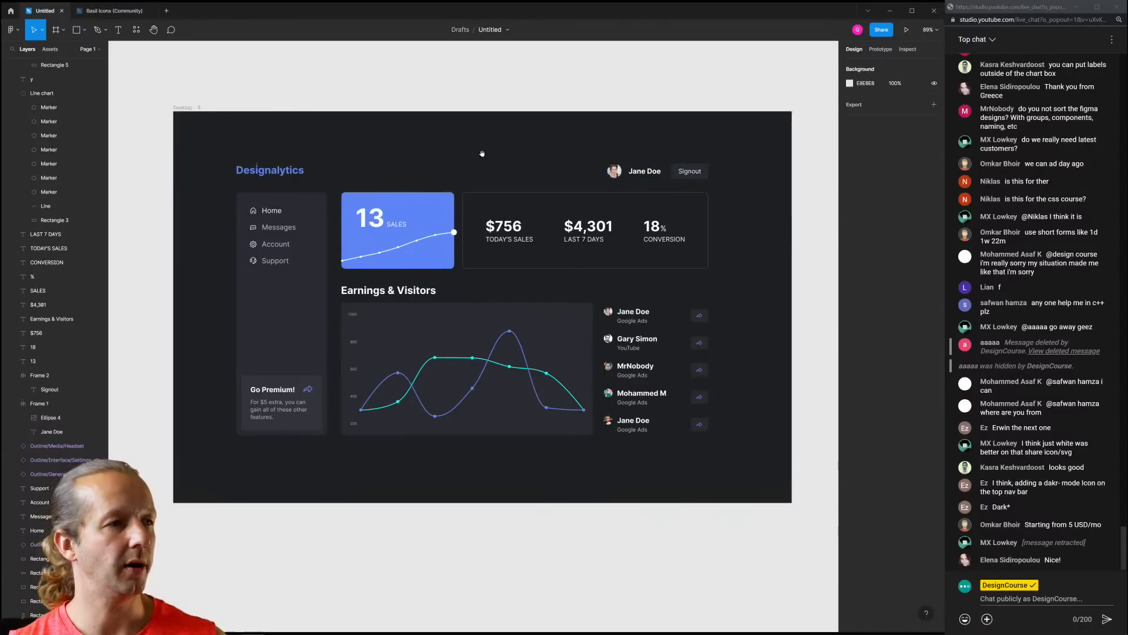
Check the sidebar navigation items, then zoom to fit the whole dashboard
{"action": "left_click_drag", "start_coordinate": [480, 152], "coordinate": [487, 119]}
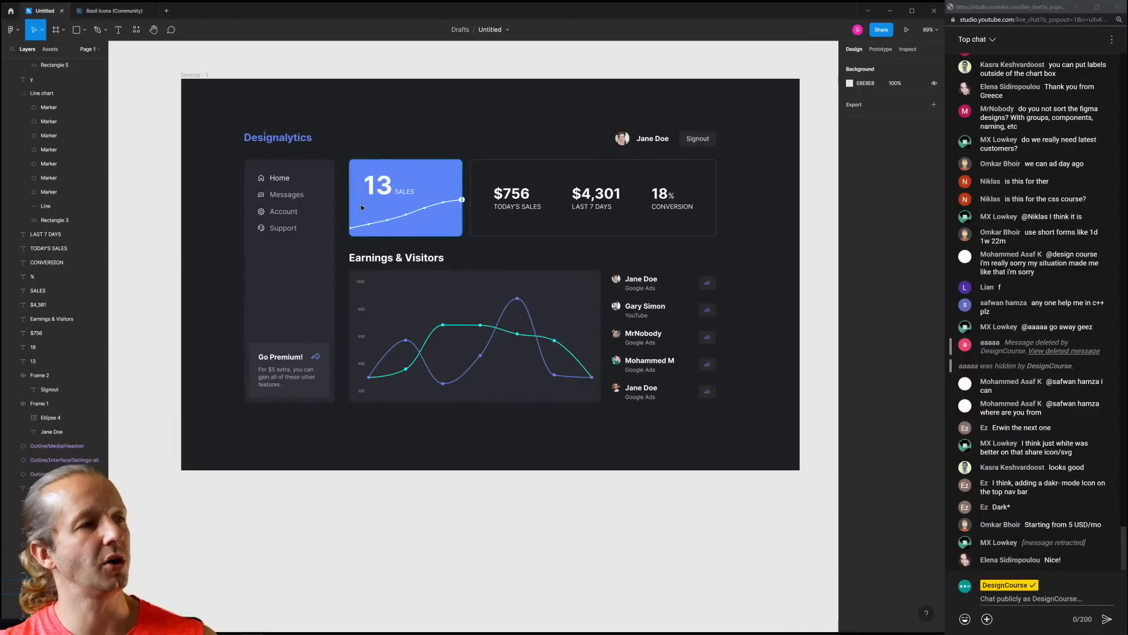
{"action": "left_click_drag", "start_coordinate": [221, 169], "coordinate": [331, 419]}
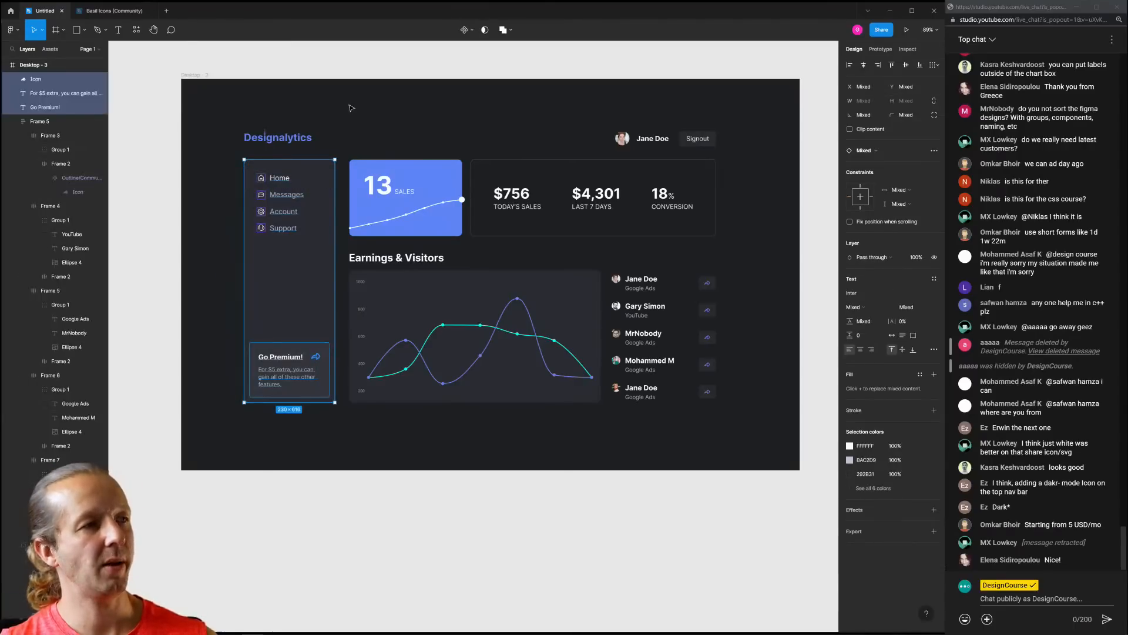
{"action": "left_click", "coordinate": [328, 135]}
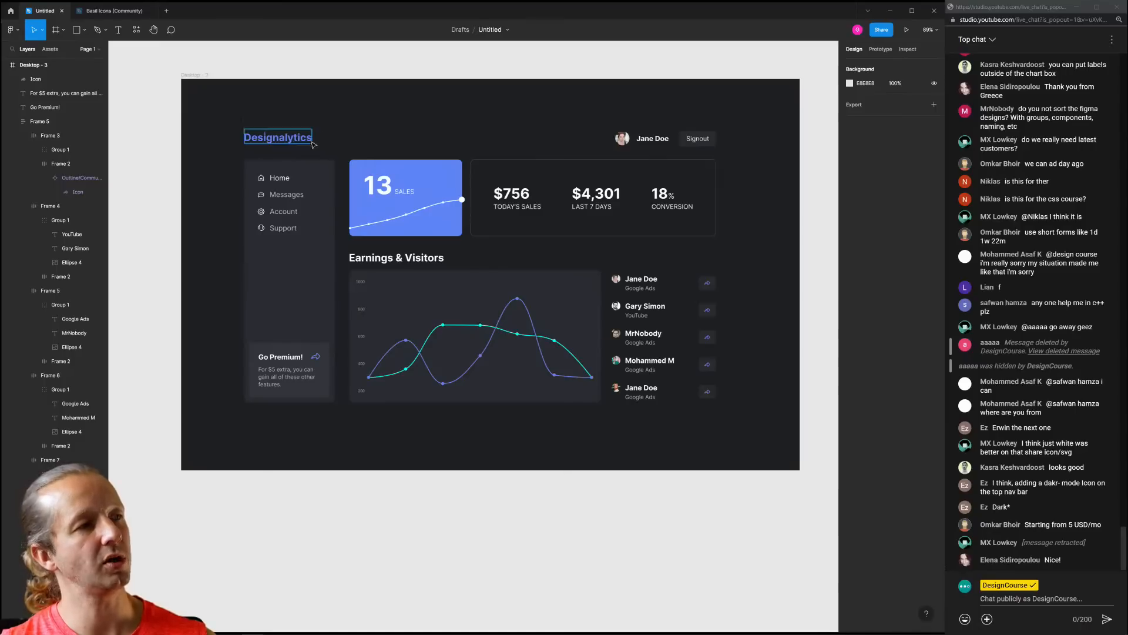
{"action": "scroll", "coordinate": [260, 118], "scroll_direction": "up", "scroll_amount": 4}
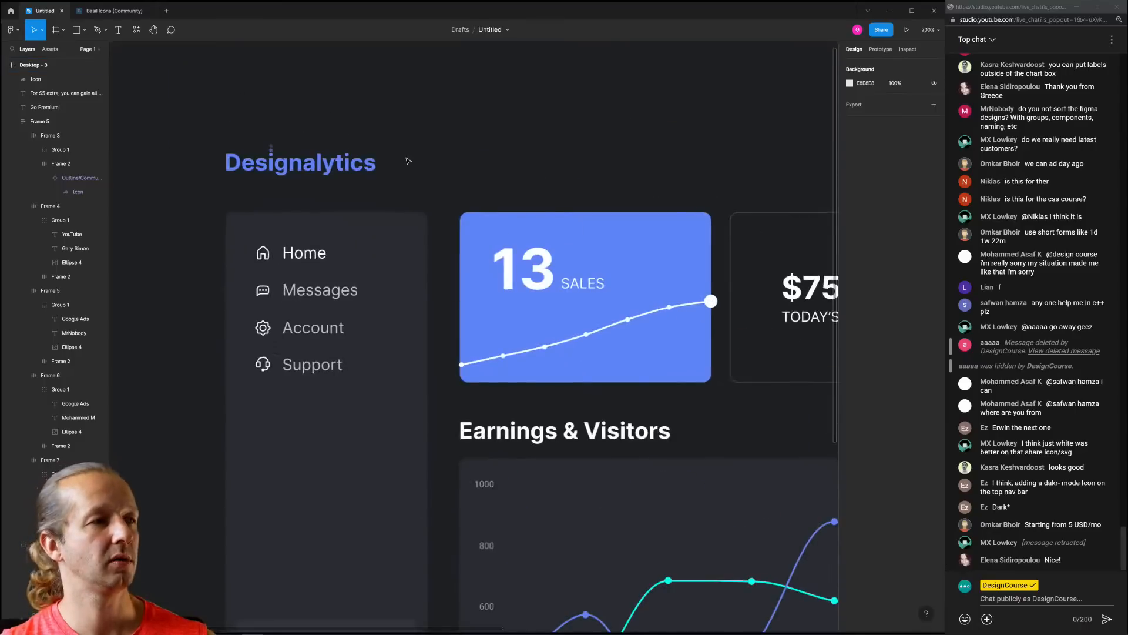
{"action": "key", "text": "shift+1"}
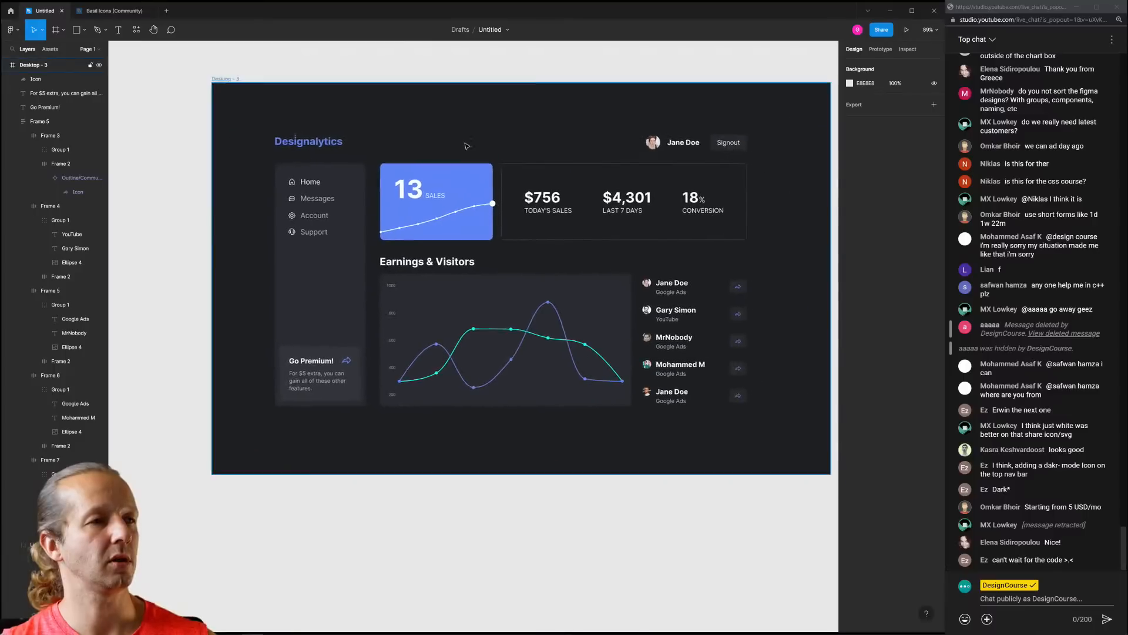
{"action": "scroll", "coordinate": [467, 146], "scroll_direction": "down", "scroll_amount": 2}
{"action": "left_click_drag", "start_coordinate": [475, 143], "coordinate": [385, 175]}
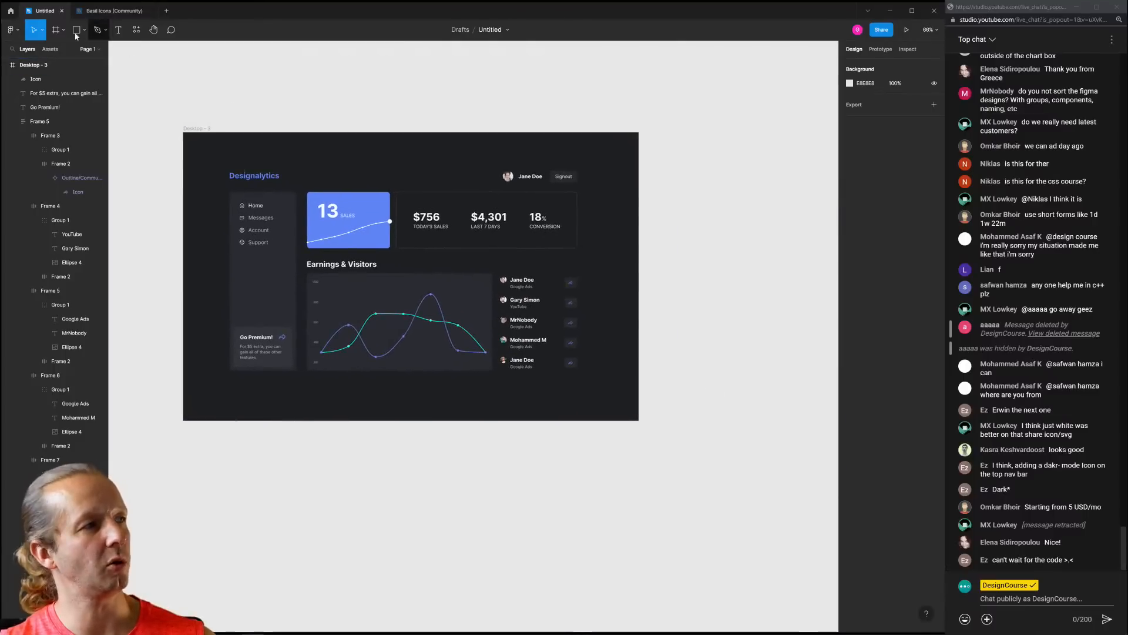
Create an iPad Pro 11" frame filled with the dashboard's dark 1F2023
{"action": "left_click", "coordinate": [55, 30]}
{"action": "left_click", "coordinate": [858, 95]}
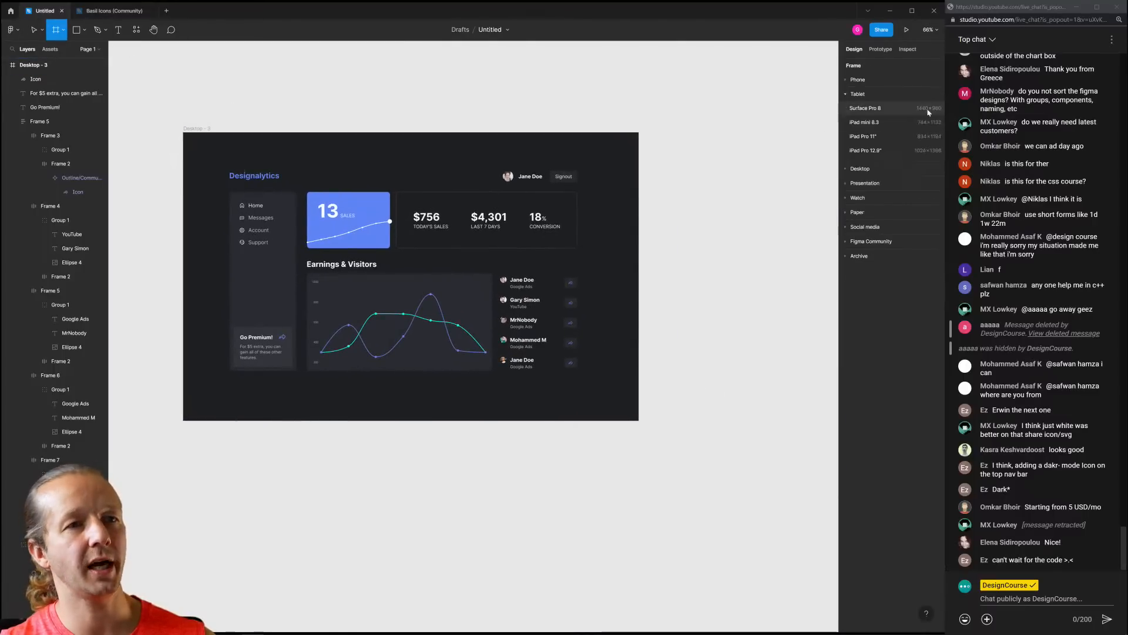
{"action": "left_click", "coordinate": [879, 137]}
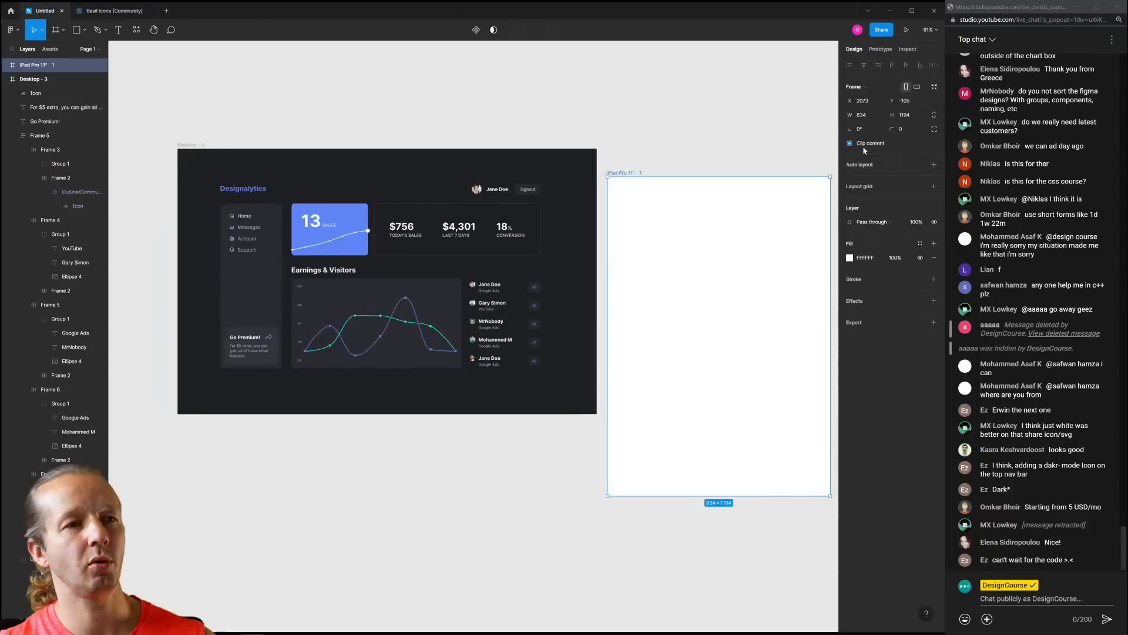
{"action": "left_click_drag", "start_coordinate": [642, 150], "coordinate": [640, 144]}
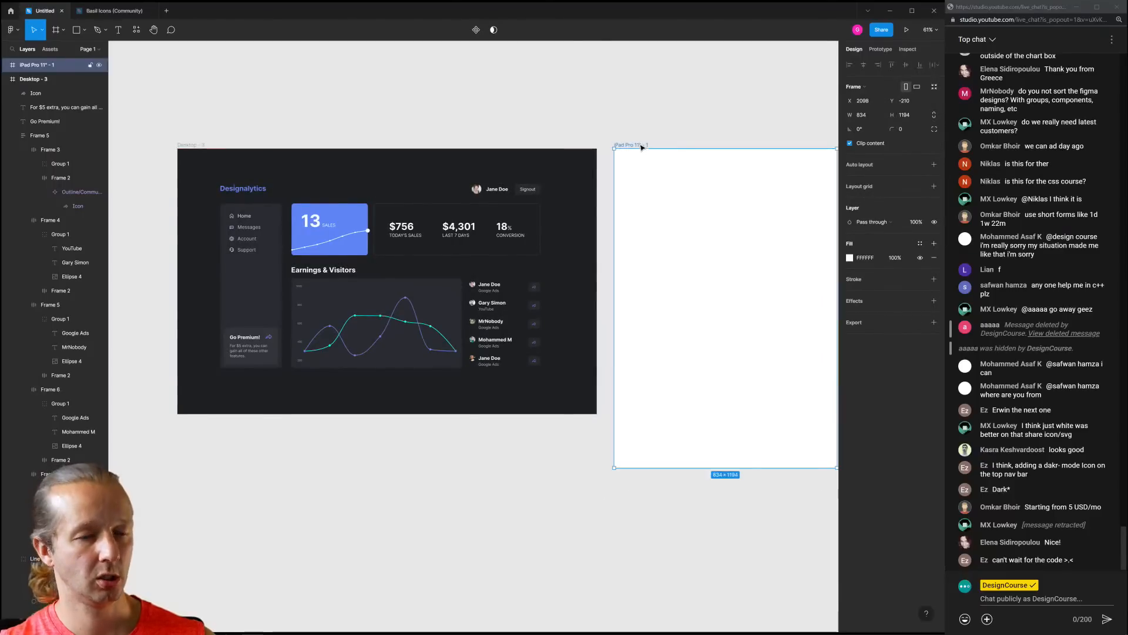
{"action": "left_click", "coordinate": [560, 177]}
{"action": "left_click", "coordinate": [621, 131]}
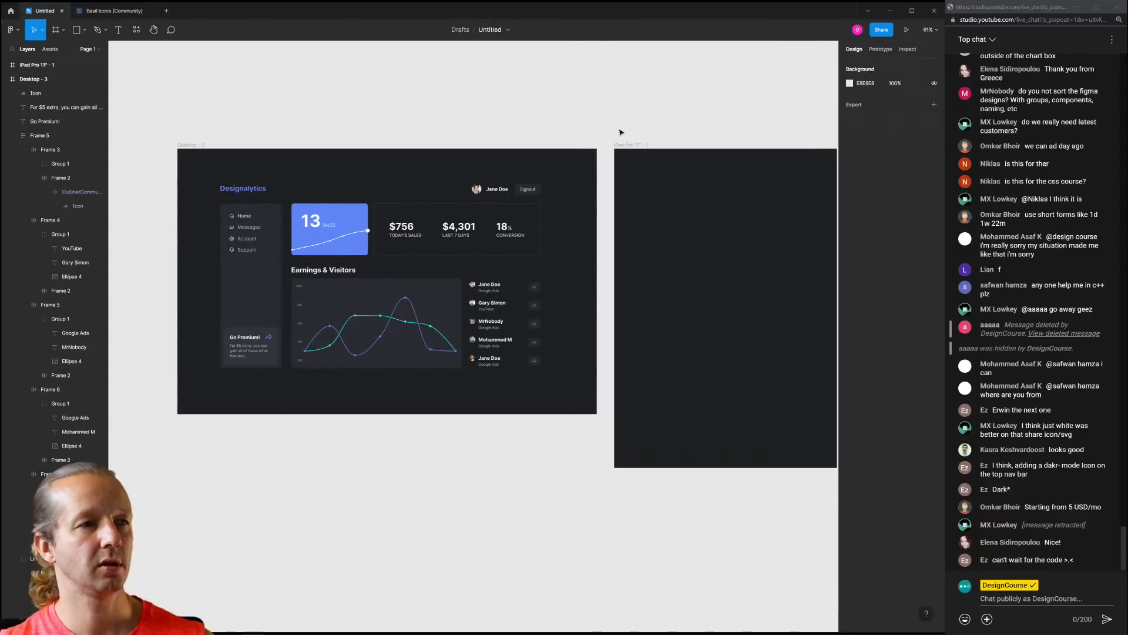
Place the iPad frame left of the dashboard and copy the Designalytics logo into it
{"action": "left_click_drag", "start_coordinate": [574, 131], "coordinate": [163, 136]}
{"action": "left_click_drag", "start_coordinate": [221, 124], "coordinate": [434, 136]}
{"action": "left_click_drag", "start_coordinate": [357, 156], "coordinate": [299, 158]}
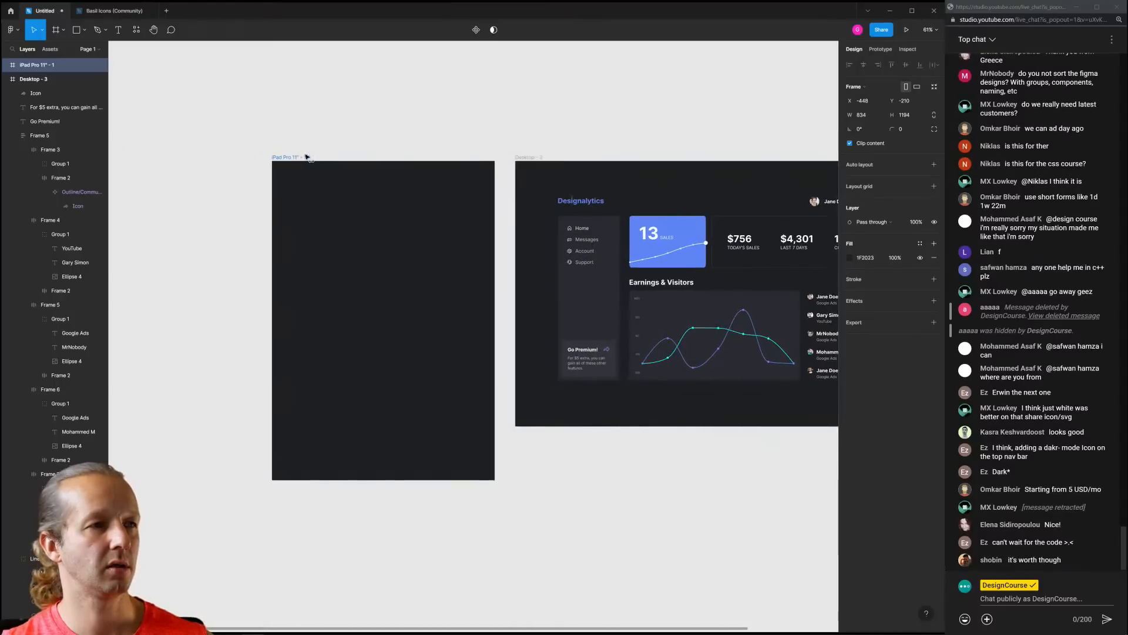
{"action": "left_click", "coordinate": [442, 134]}
{"action": "left_click_drag", "start_coordinate": [474, 133], "coordinate": [414, 94]}
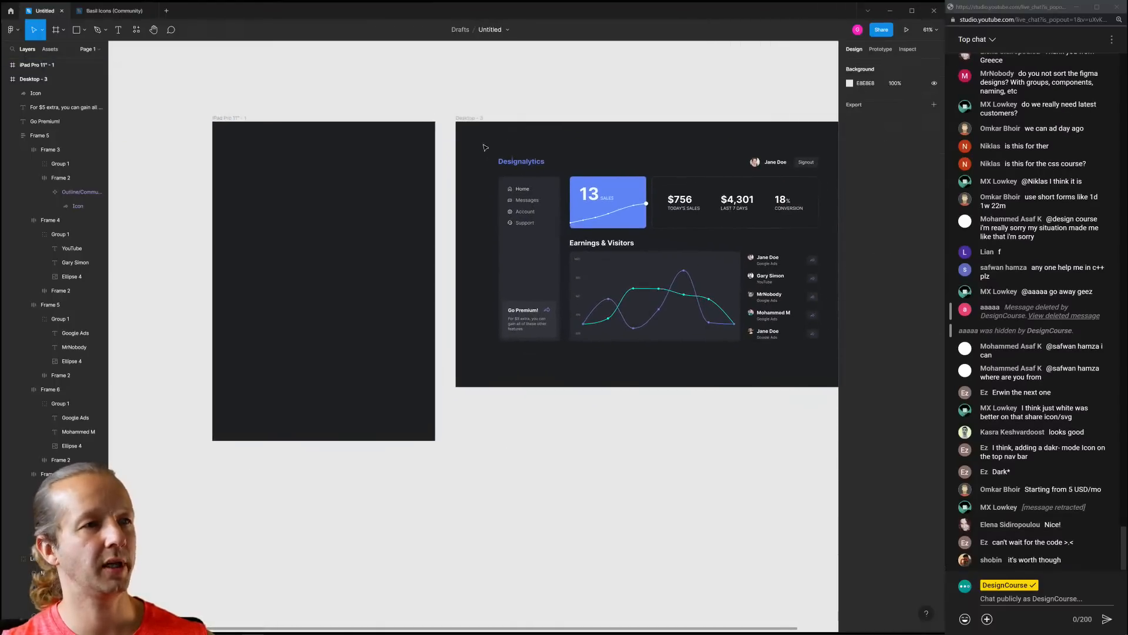
{"action": "left_click_drag", "start_coordinate": [479, 126], "coordinate": [268, 144]}
Add a layout grid to the iPad frame and hide the Desktop - 3 frame's grid
{"action": "left_click", "coordinate": [241, 118]}
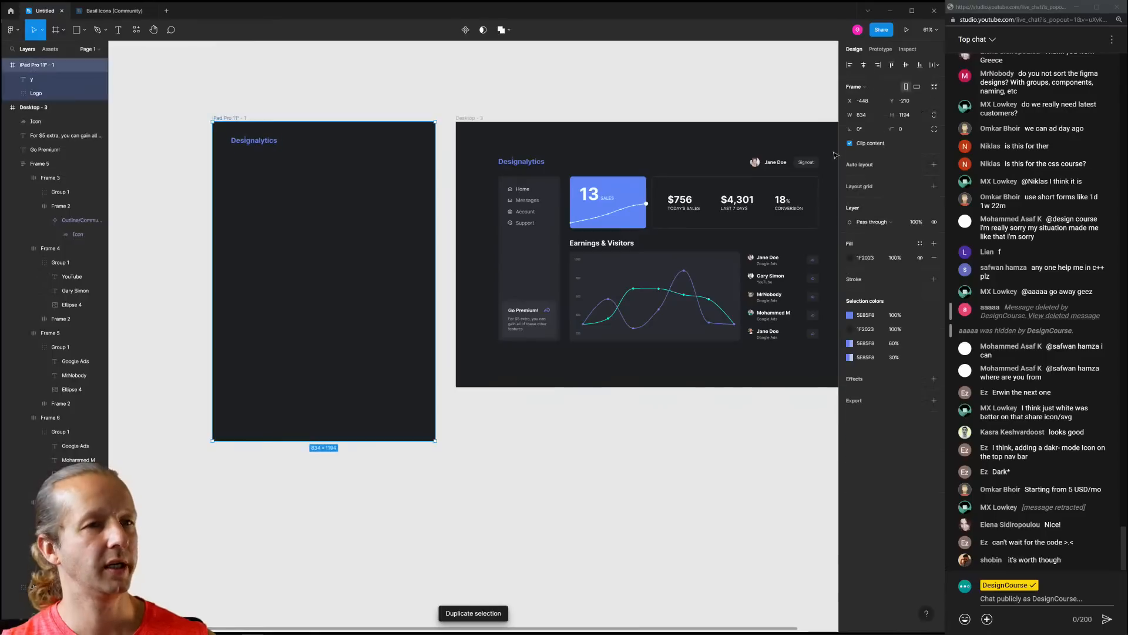
{"action": "left_click", "coordinate": [934, 186]}
{"action": "left_click", "coordinate": [849, 200]}
{"action": "left_click", "coordinate": [742, 103]}
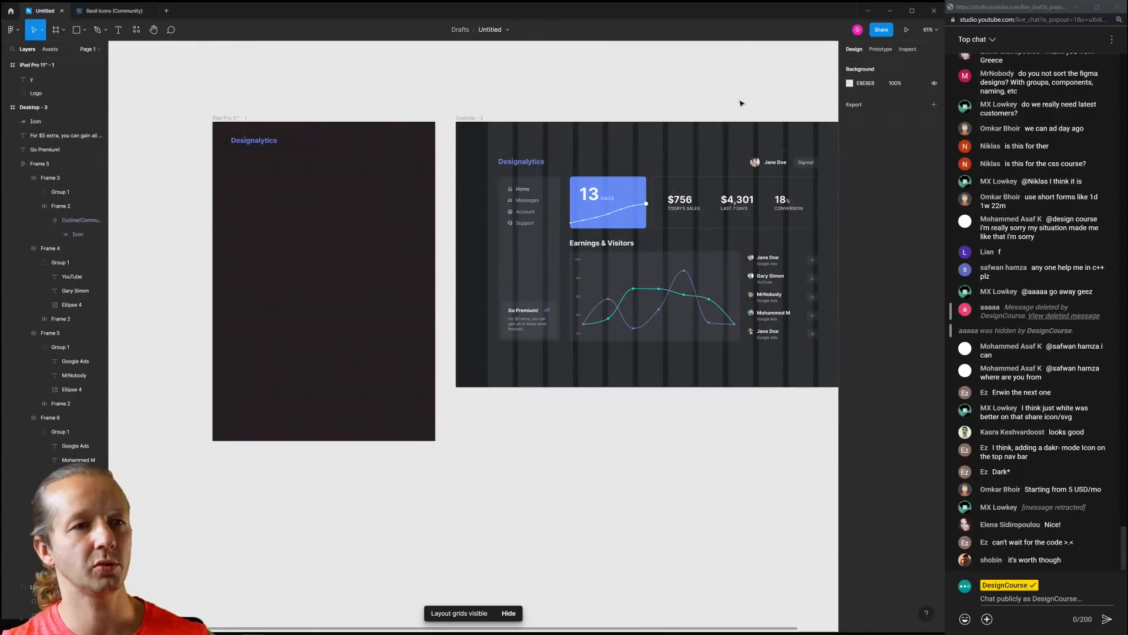
{"action": "key", "text": "ctrl+z"}
{"action": "key", "text": "ctrl+z"}
{"action": "left_click", "coordinate": [468, 117]}
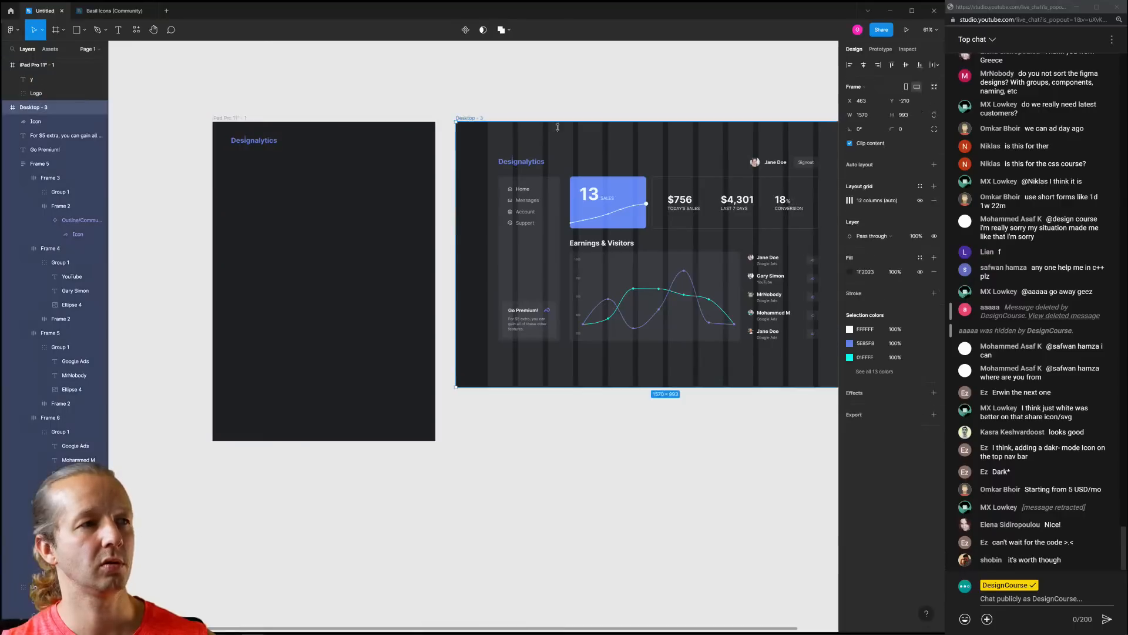
{"action": "left_click", "coordinate": [919, 201]}
{"action": "left_click", "coordinate": [306, 122]}
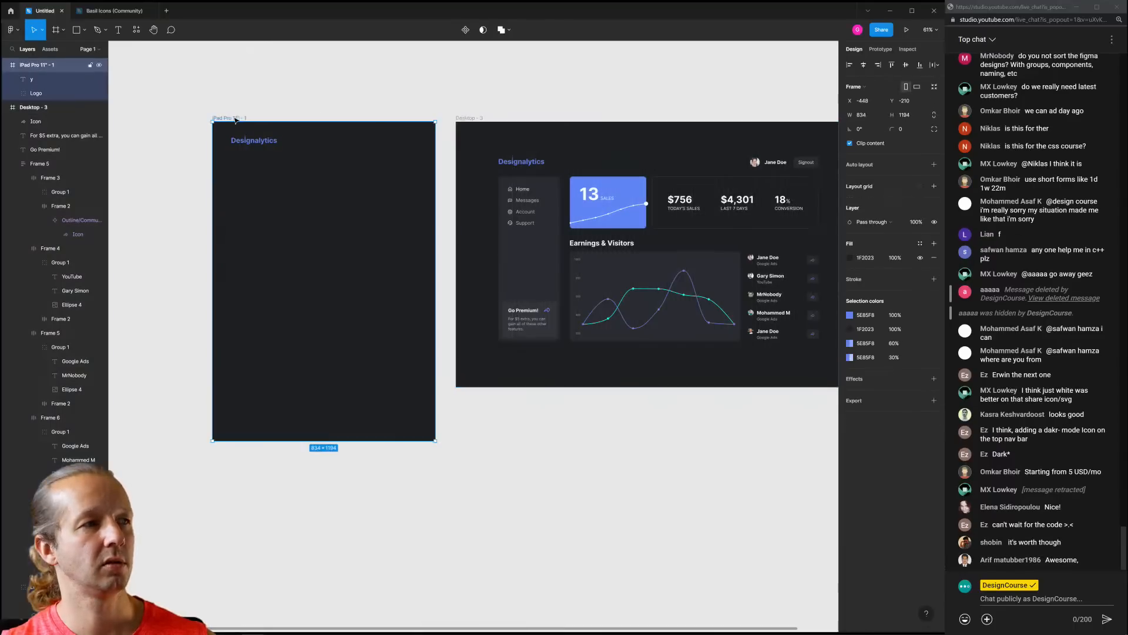
Make the iPad grid 5 white 10% columns with 20 gutters and 80 margins
{"action": "left_click", "coordinate": [850, 201]}
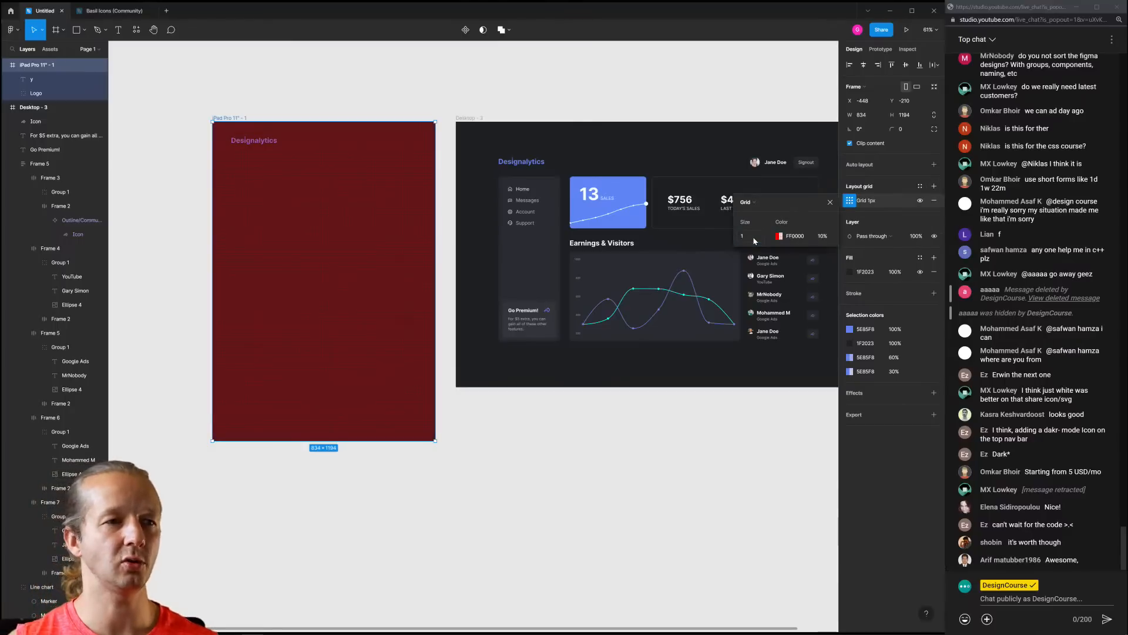
{"action": "left_click", "coordinate": [779, 236]}
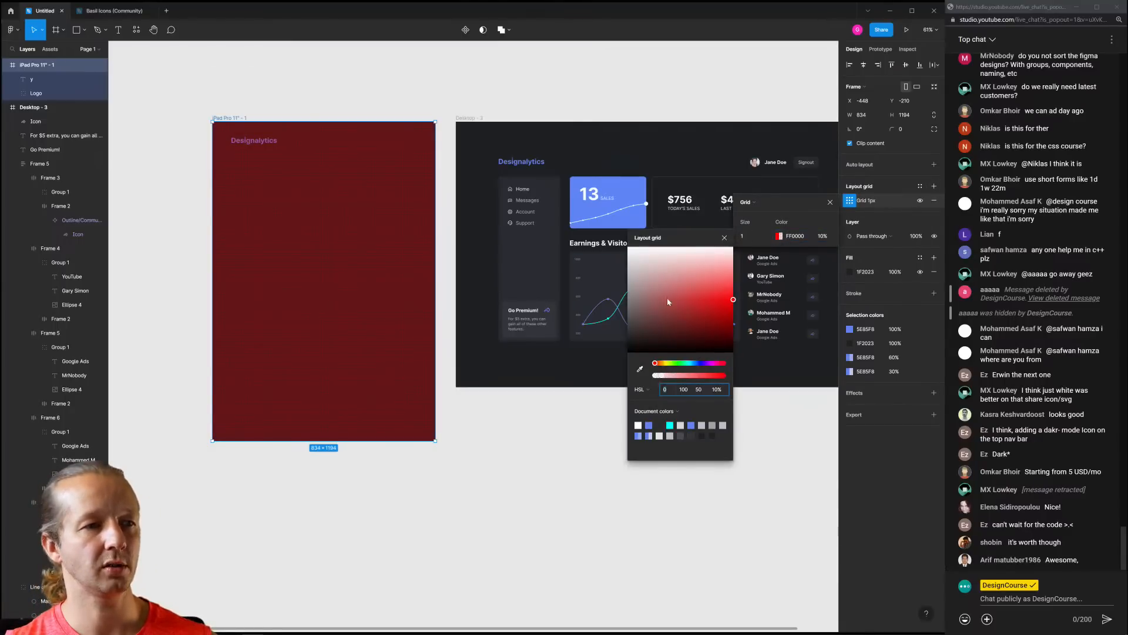
{"action": "left_click_drag", "start_coordinate": [667, 302], "coordinate": [624, 244]}
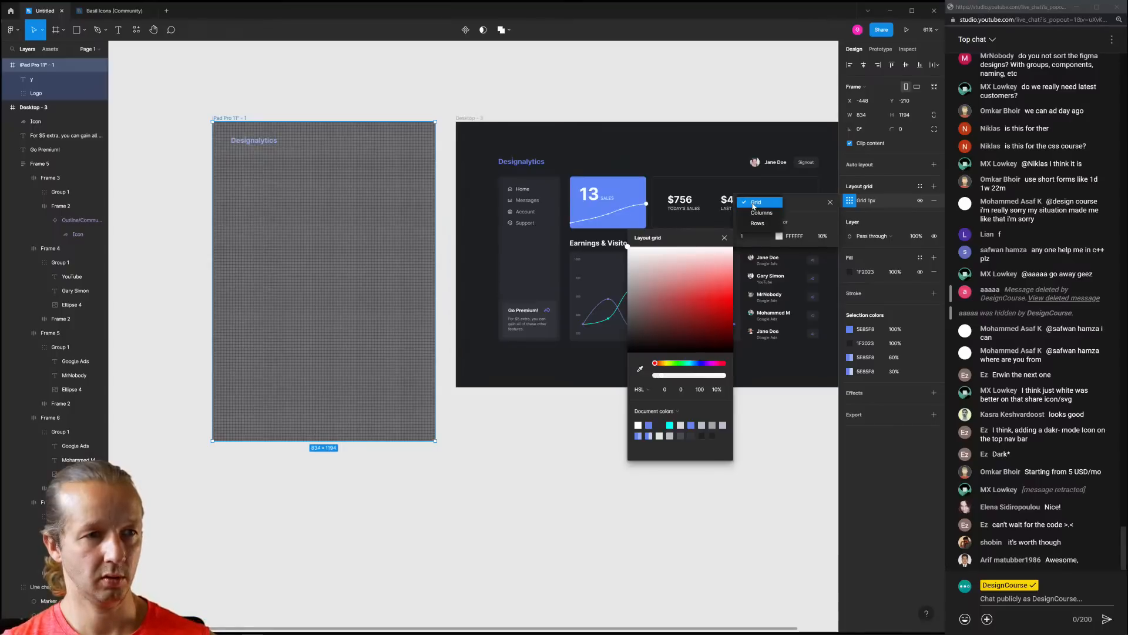
{"action": "left_click", "coordinate": [758, 213]}
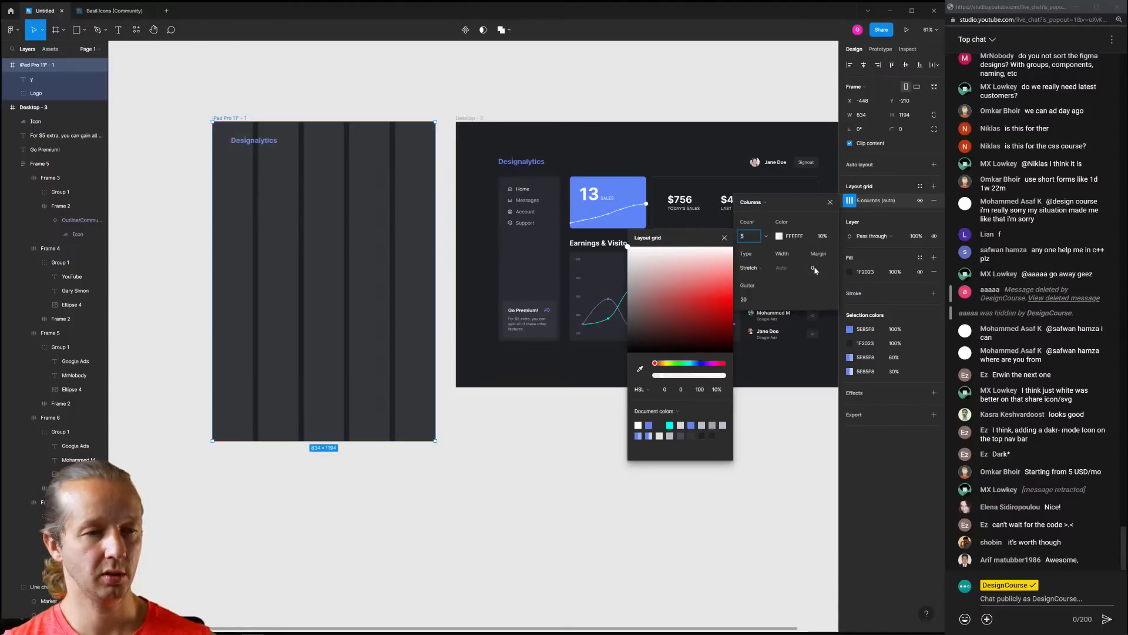
{"action": "left_click", "coordinate": [815, 269]}
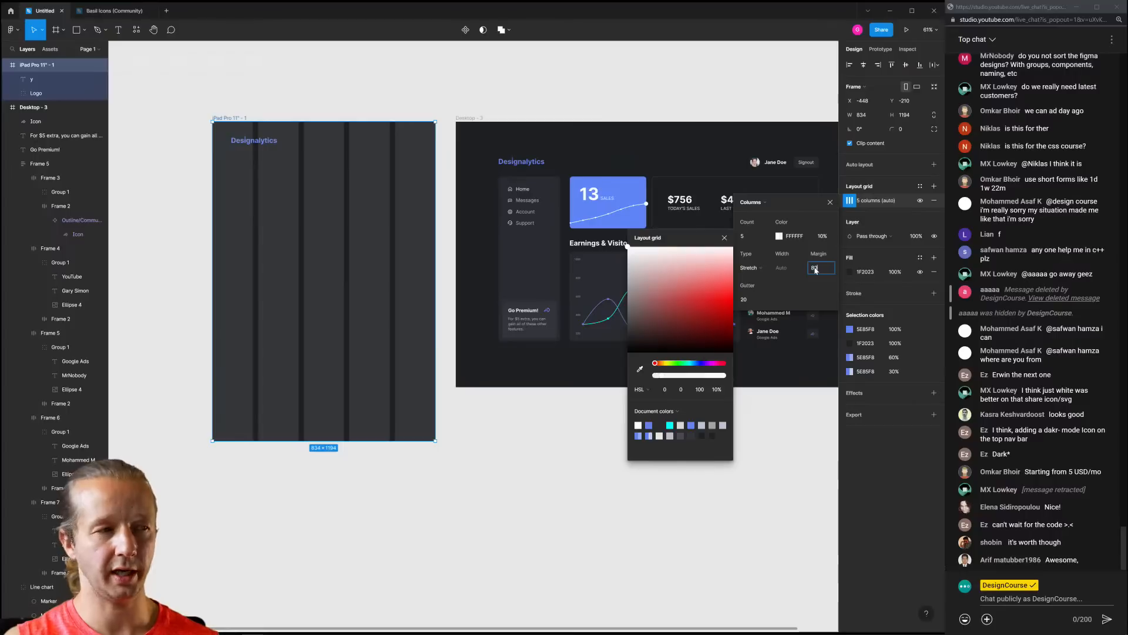
{"action": "key", "text": "Return"}
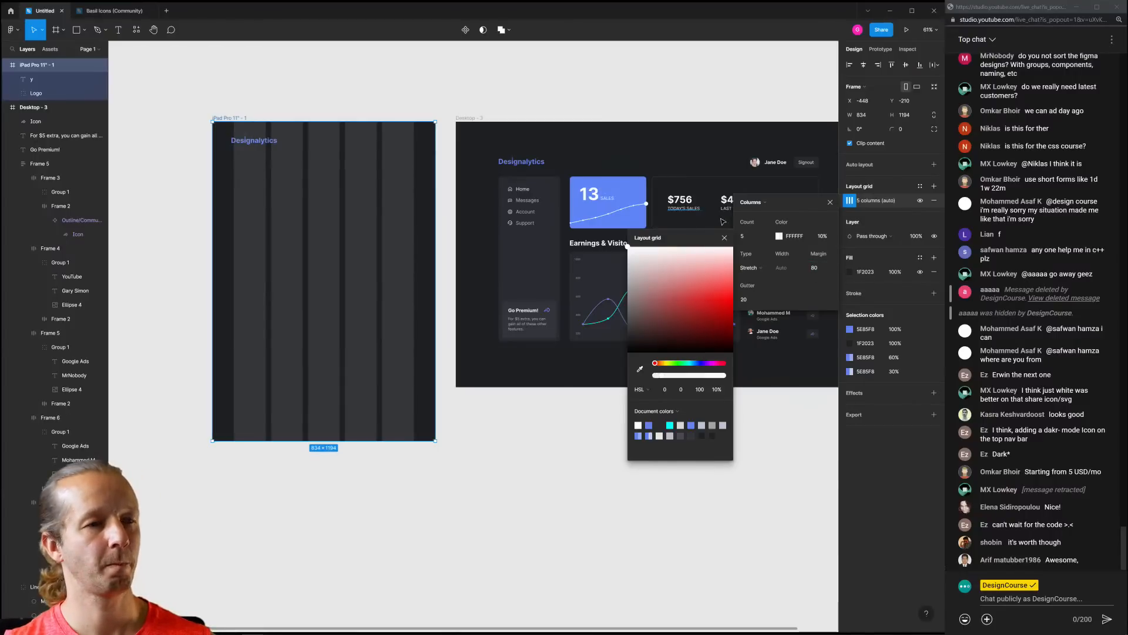
{"action": "left_click", "coordinate": [491, 108]}
{"action": "left_click", "coordinate": [249, 140]}
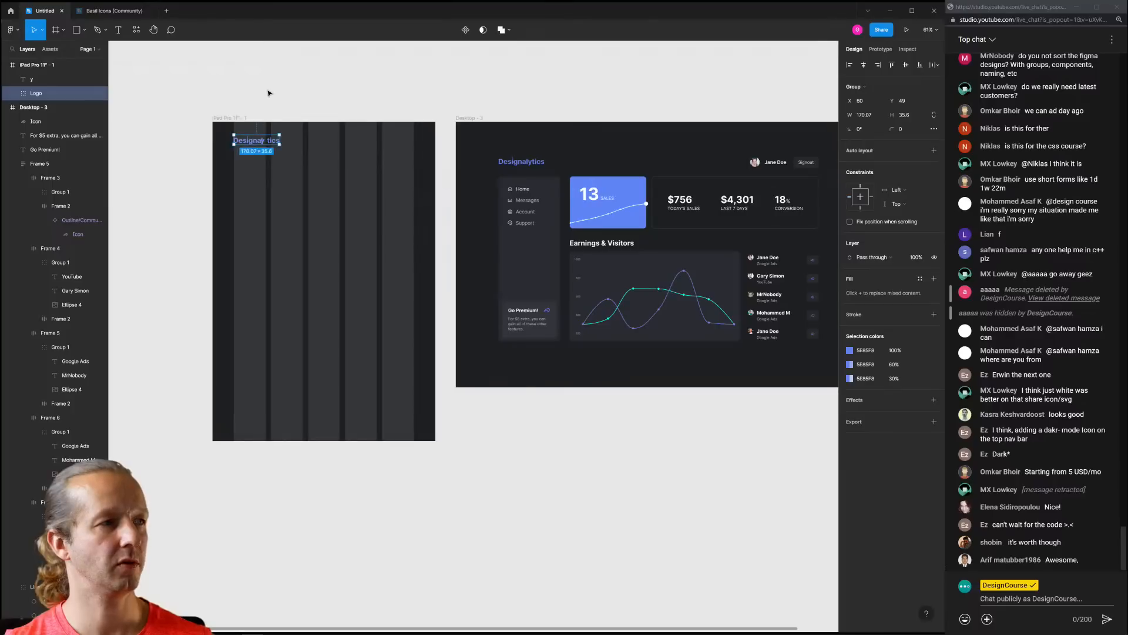
Duplicate the user name and Signout header group onto the top of the iPad frame
{"action": "left_click", "coordinate": [277, 95]}
{"action": "scroll", "coordinate": [345, 104], "scroll_direction": "right", "scroll_amount": 2}
{"action": "left_click", "coordinate": [745, 152]}
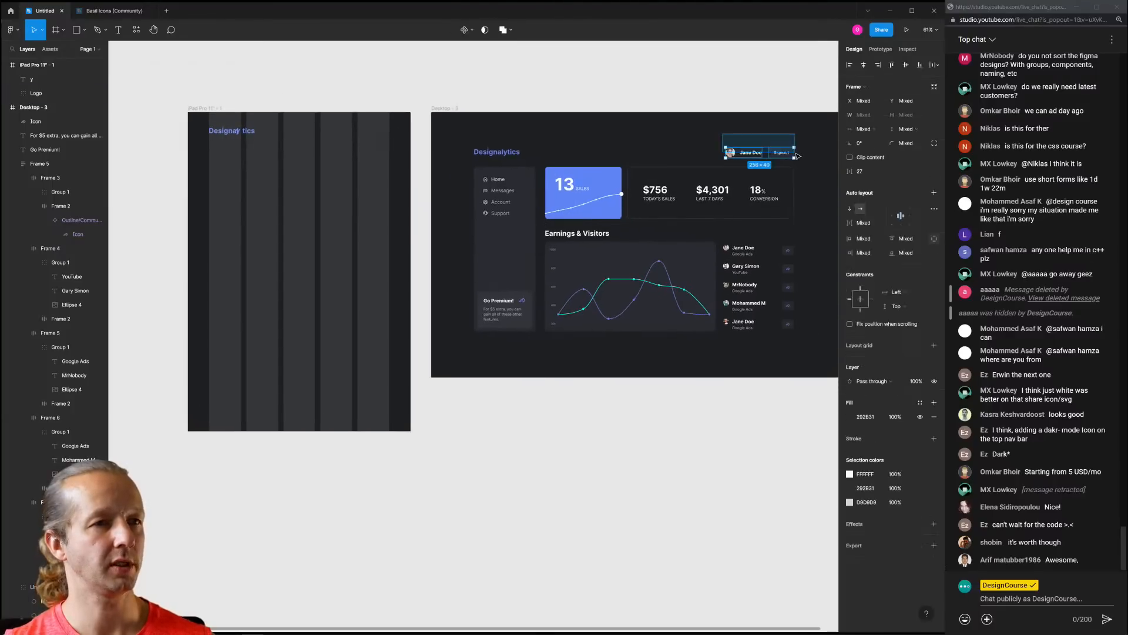
{"action": "key", "text": "ctrl+d"}
{"action": "left_click_drag", "start_coordinate": [459, 159], "coordinate": [351, 136]}
{"action": "left_click", "coordinate": [212, 103]}
{"action": "left_click", "coordinate": [208, 108]}
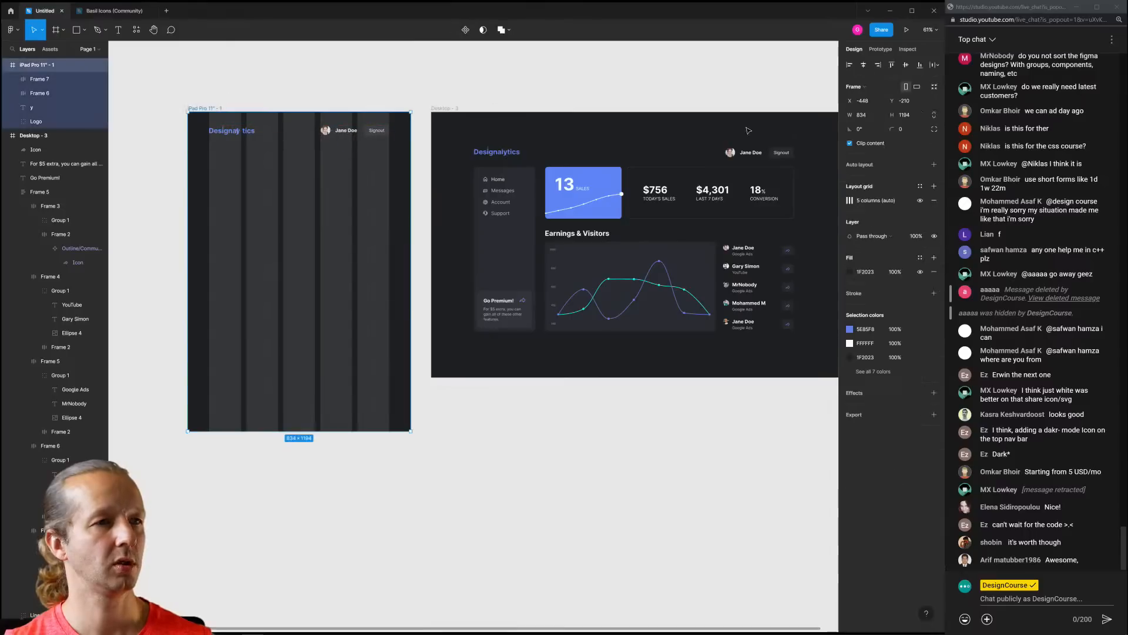
{"action": "left_click", "coordinate": [590, 109]}
Hide the layout grid and group the logo mark with its Designalytics wordmark
{"action": "key", "text": "ctrl+shift+4"}
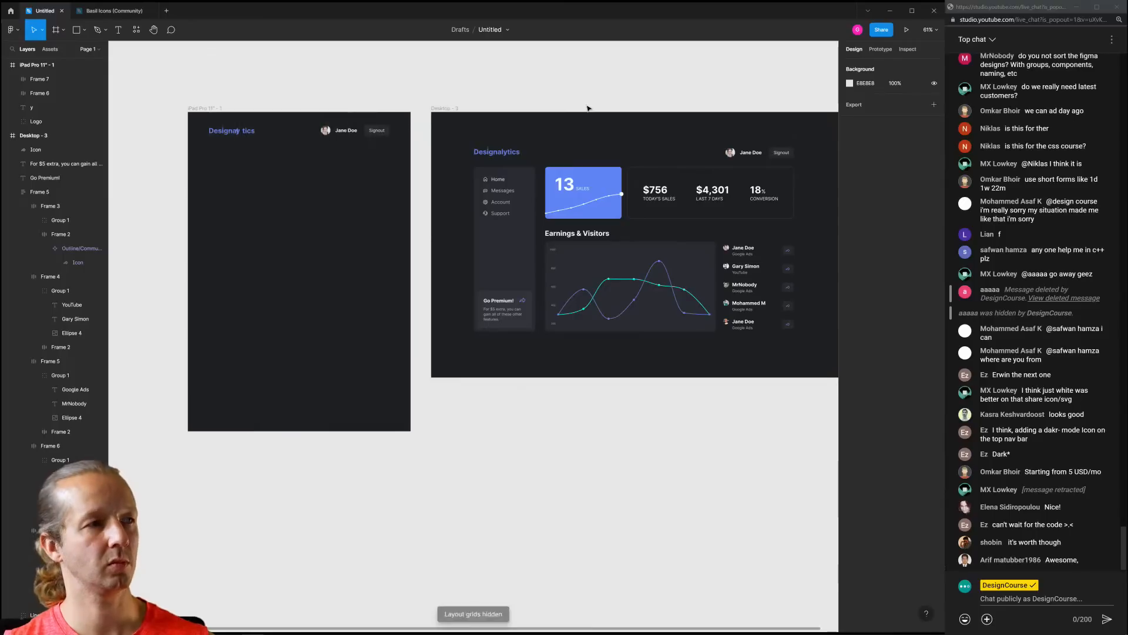
{"action": "scroll", "coordinate": [234, 100], "scroll_direction": "up", "scroll_amount": 4}
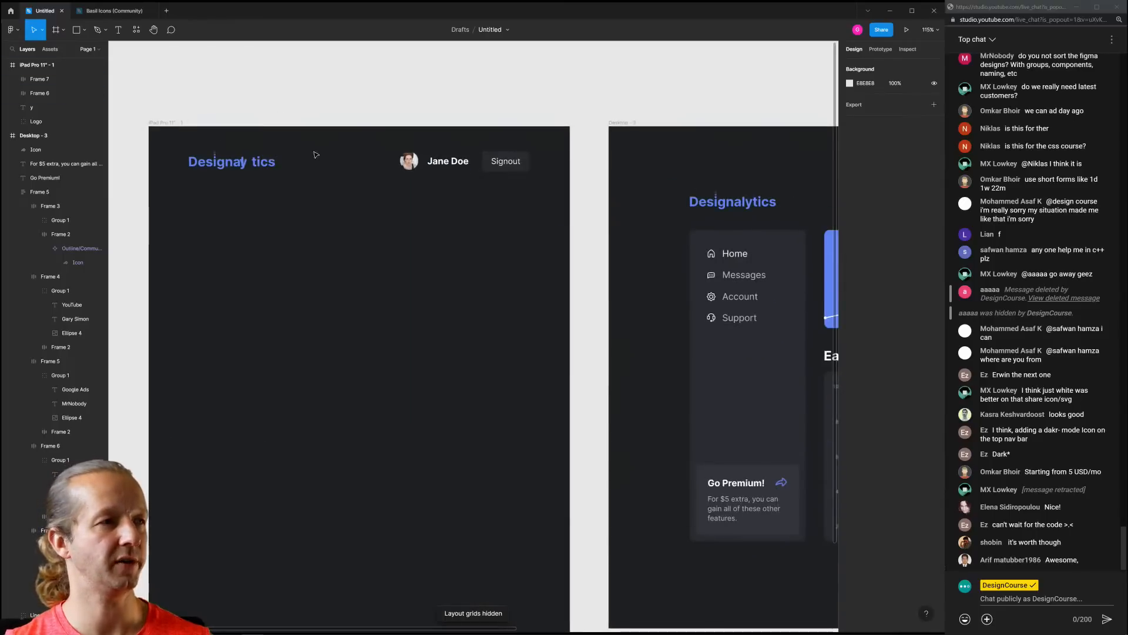
{"action": "left_click_drag", "start_coordinate": [315, 163], "coordinate": [385, 206]}
{"action": "scroll", "coordinate": [309, 172], "scroll_direction": "up", "scroll_amount": 1}
{"action": "scroll", "coordinate": [310, 172], "scroll_direction": "up", "scroll_amount": 2}
{"action": "left_click", "coordinate": [380, 190]}
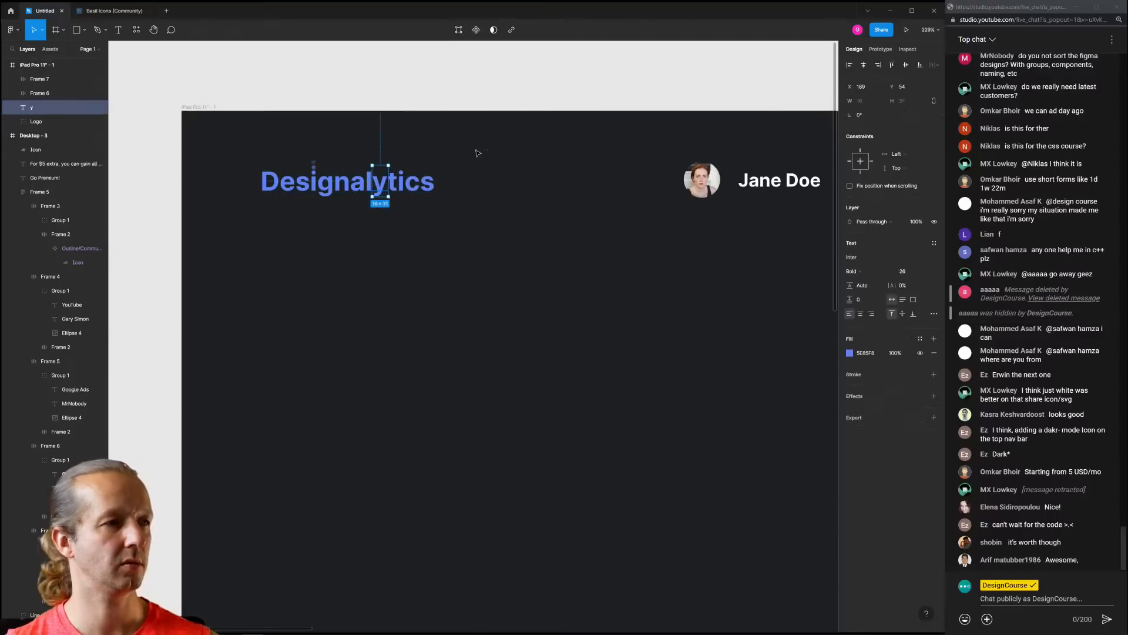
{"action": "left_click_drag", "start_coordinate": [498, 242], "coordinate": [235, 162]}
{"action": "key", "text": "ctrl+g"}
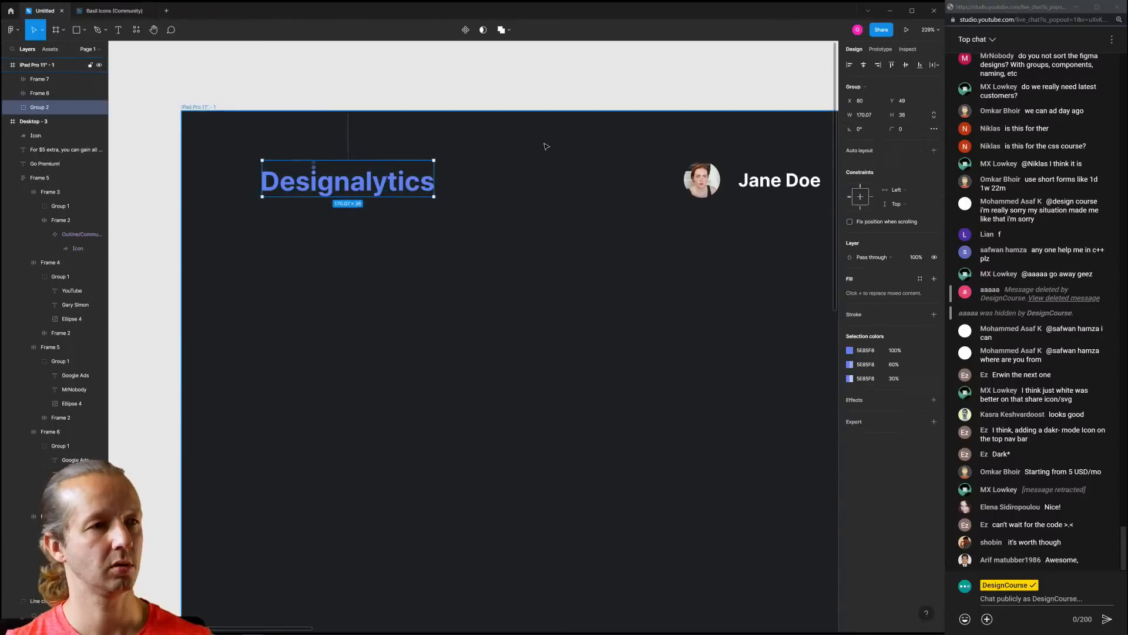
{"action": "left_click", "coordinate": [555, 151]}
{"action": "scroll", "coordinate": [579, 166], "scroll_direction": "down", "scroll_amount": 3}
{"action": "left_click_drag", "start_coordinate": [594, 223], "coordinate": [418, 182]}
{"action": "scroll", "coordinate": [449, 196], "scroll_direction": "down", "scroll_amount": 5}
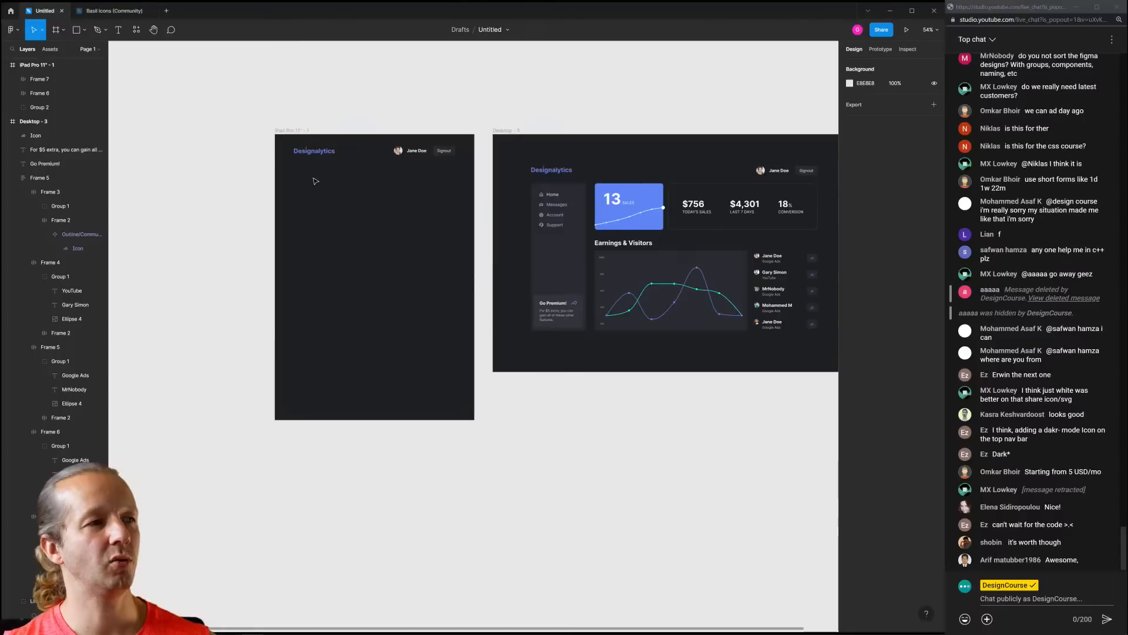
Group the desktop sidebar's Home icon and Home label into Group 3
{"action": "left_click_drag", "start_coordinate": [297, 175], "coordinate": [345, 218]}
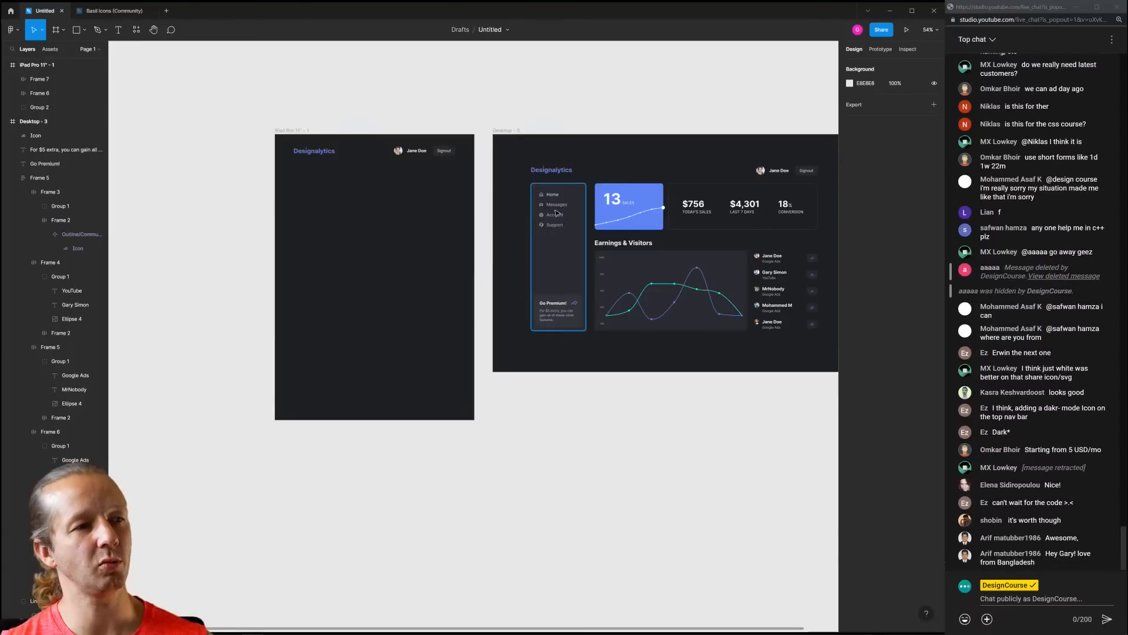
{"action": "scroll", "coordinate": [562, 196], "scroll_direction": "up", "scroll_amount": 5}
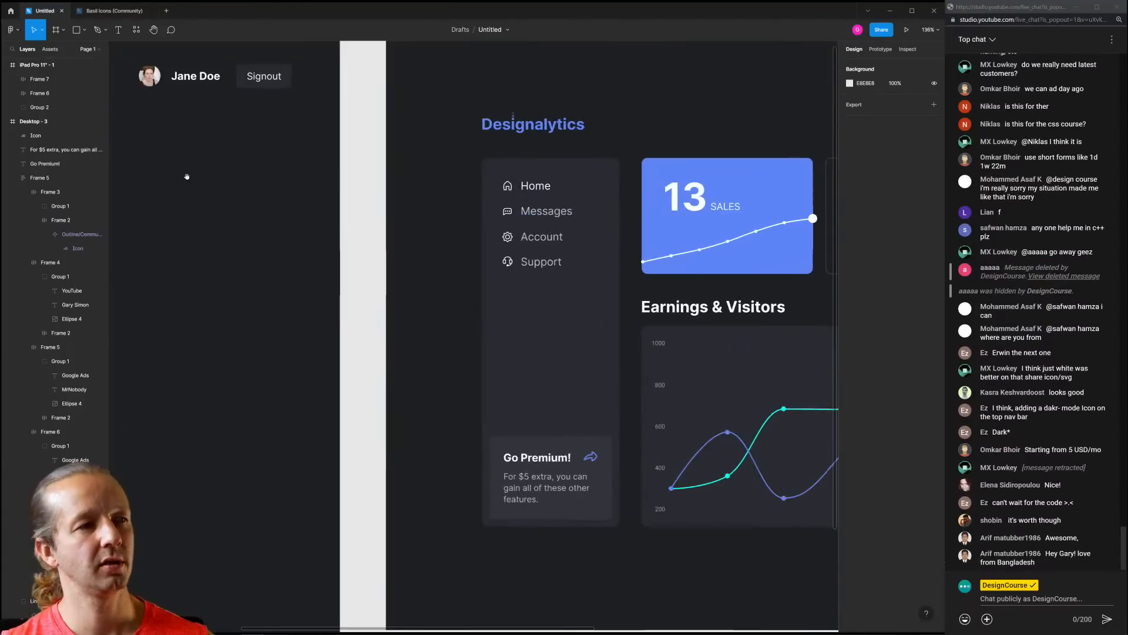
{"action": "scroll", "coordinate": [186, 177], "scroll_direction": "left", "scroll_amount": 5}
{"action": "left_click_drag", "start_coordinate": [248, 180], "coordinate": [651, 226]}
{"action": "scroll", "coordinate": [651, 265], "scroll_direction": "down", "scroll_amount": 5}
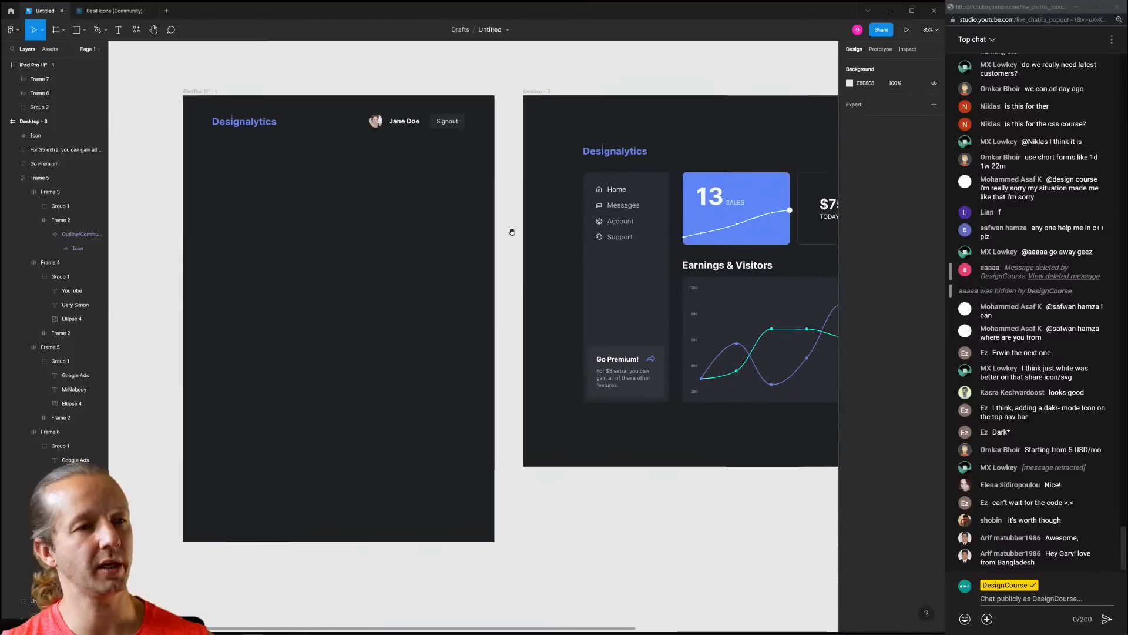
{"action": "left_click", "coordinate": [600, 189]}
{"action": "left_click", "coordinate": [617, 191], "text": "shift"}
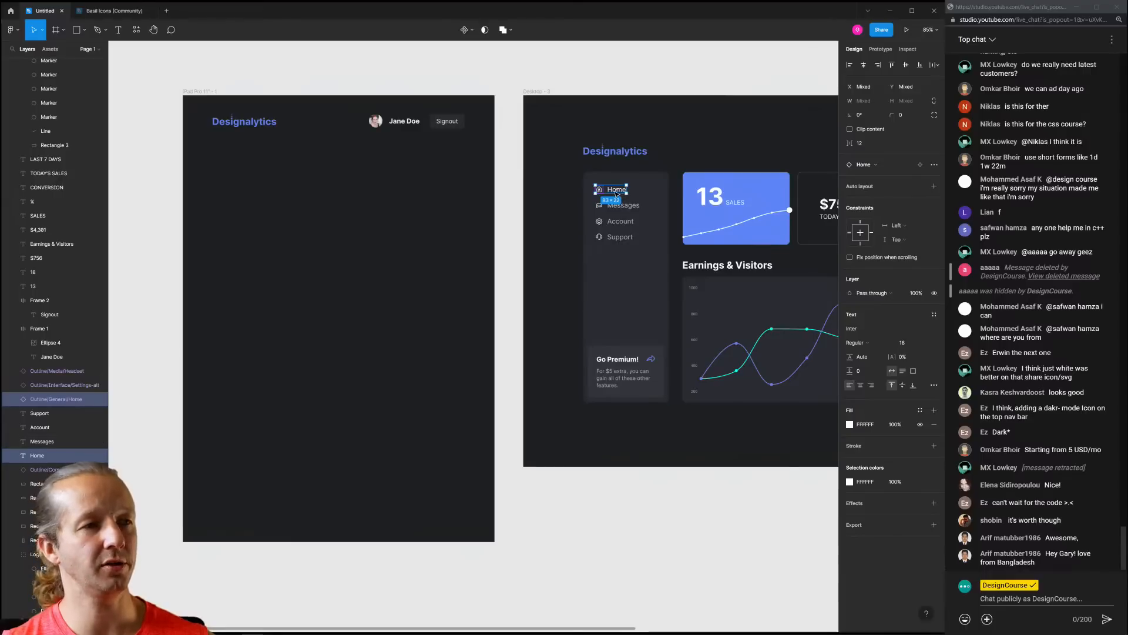
{"action": "key", "text": "ctrl+g"}
Duplicate the sidebar panel into the iPad frame and reshape it into a short bar under the header
{"action": "left_click", "coordinate": [643, 270]}
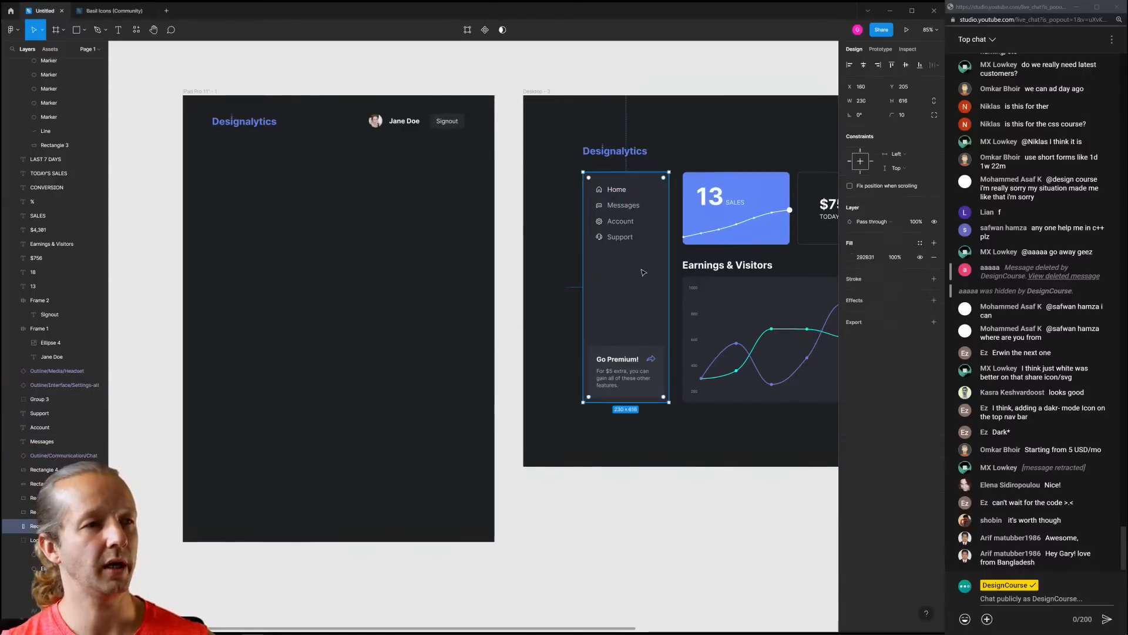
{"action": "key", "text": "ctrl+d"}
{"action": "left_click_drag", "start_coordinate": [642, 270], "coordinate": [272, 246]}
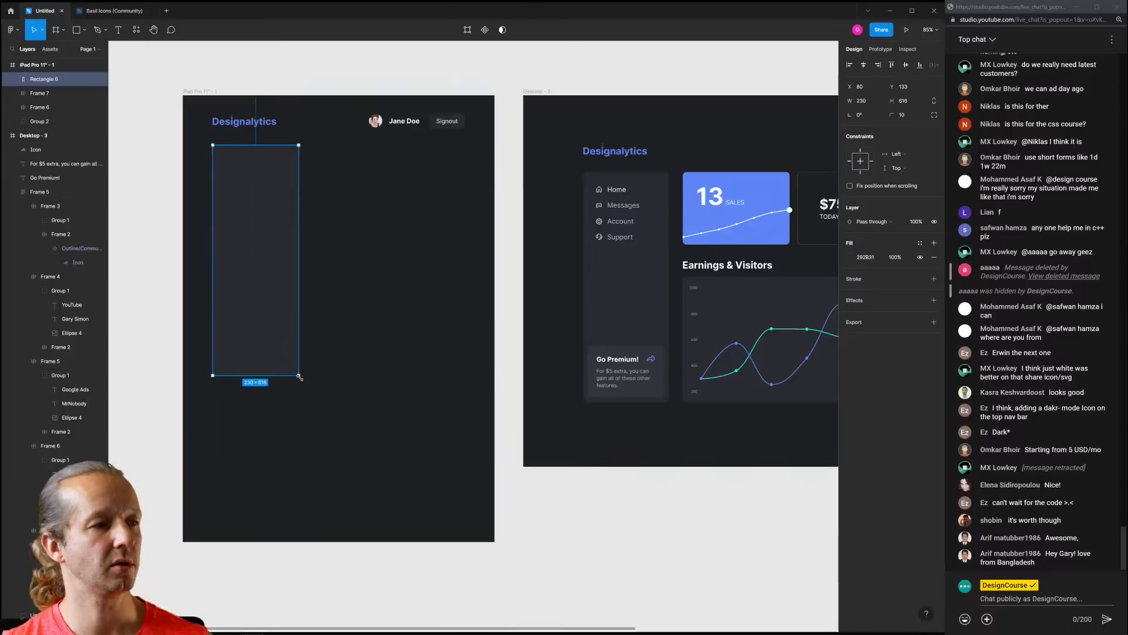
{"action": "left_click_drag", "start_coordinate": [299, 376], "coordinate": [463, 174]}
{"action": "left_click_drag", "start_coordinate": [463, 173], "coordinate": [464, 167]}
{"action": "left_click", "coordinate": [449, 209]}
{"action": "left_click", "coordinate": [429, 151]}
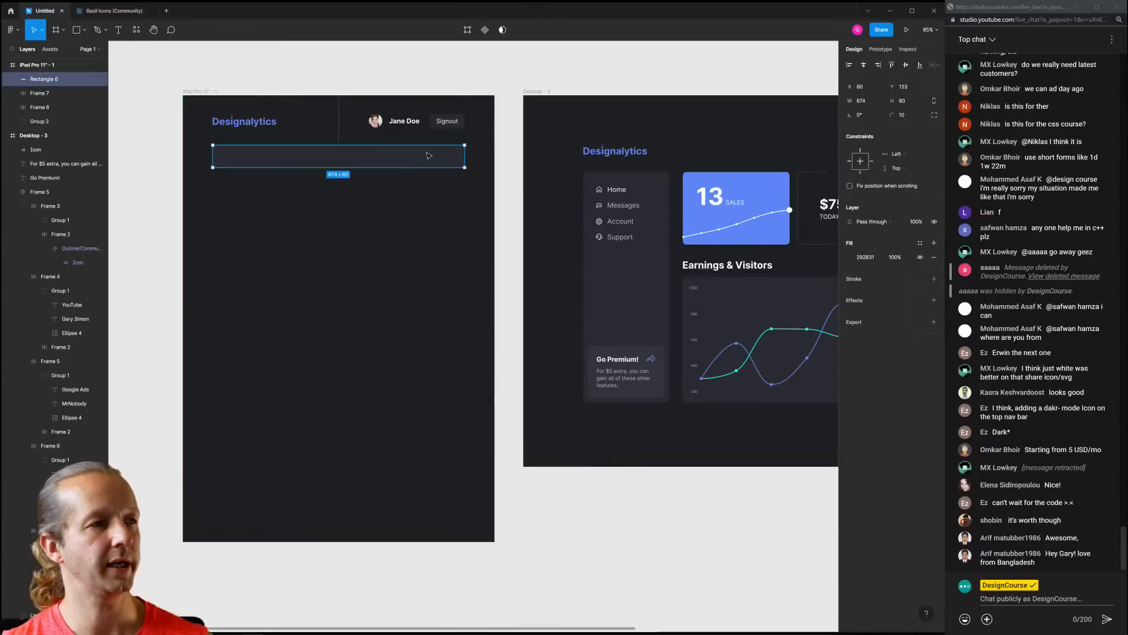
{"action": "key", "text": "shift+Up"}
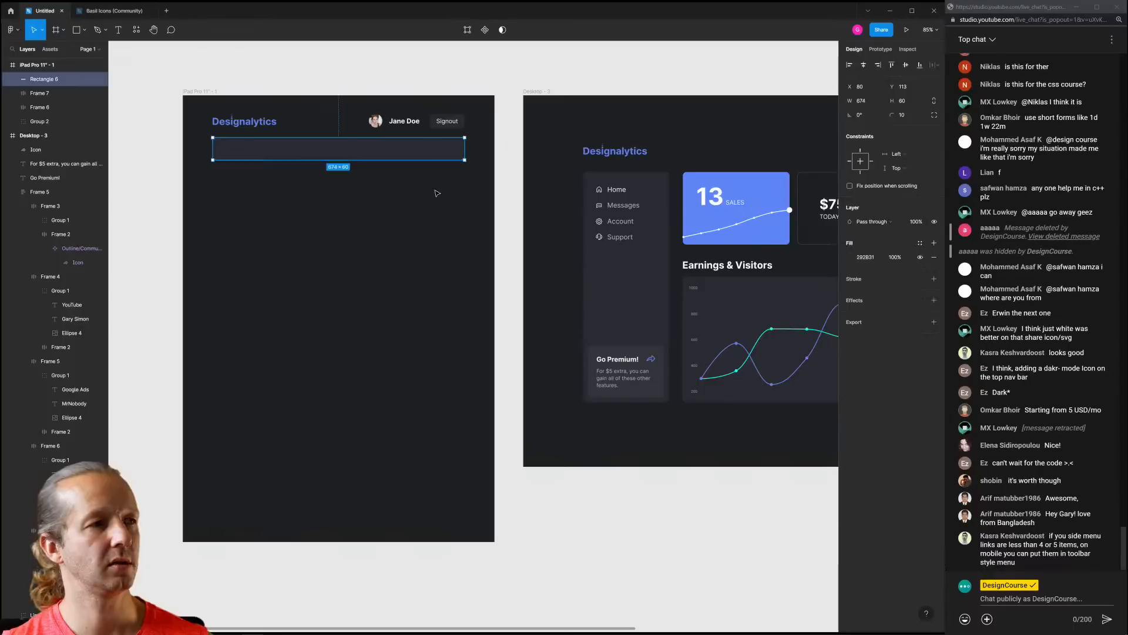
Copy the Home and Messages nav items onto the iPad nav bar, grouping Messages
{"action": "left_click", "coordinate": [617, 191]}
{"action": "left_click_drag", "start_coordinate": [617, 191], "coordinate": [250, 151]}
{"action": "left_click", "coordinate": [304, 201]}
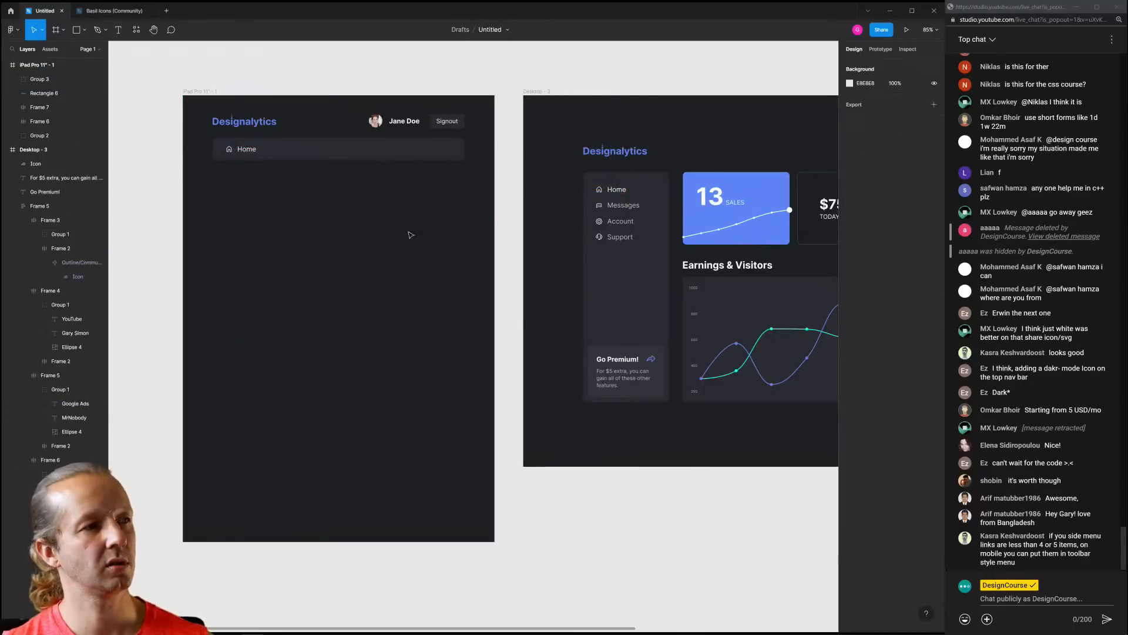
{"action": "left_click", "coordinate": [620, 207]}
{"action": "left_click", "coordinate": [599, 206], "text": "shift"}
{"action": "left_click_drag", "start_coordinate": [621, 206], "coordinate": [301, 150]}
{"action": "key", "text": "ctrl+g"}
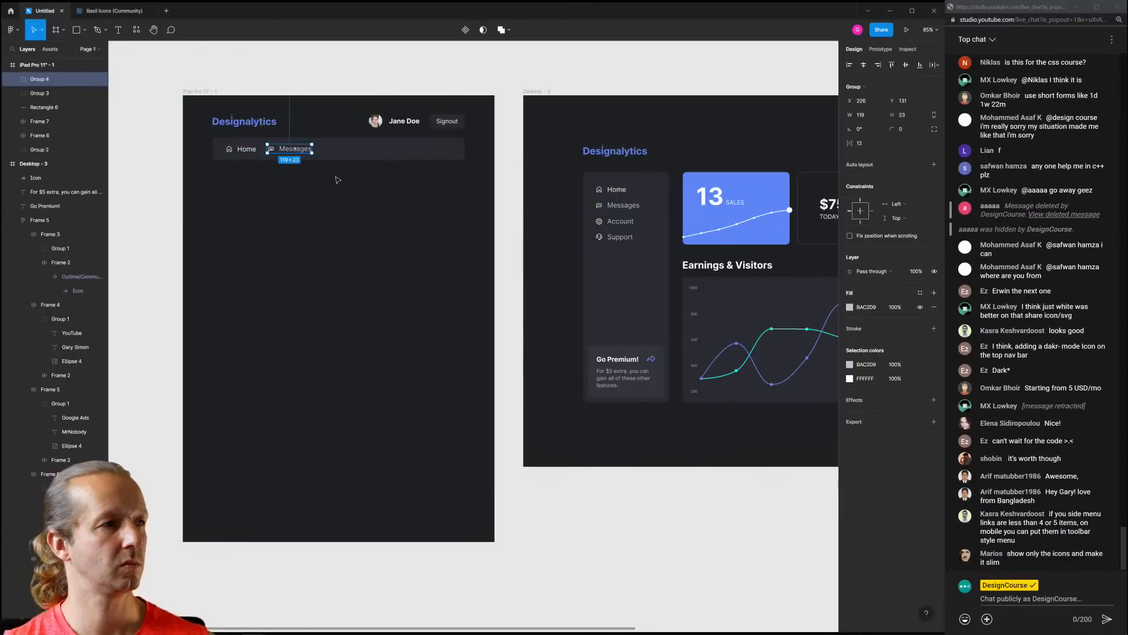
{"action": "key", "text": "Right"}
{"action": "key", "text": "Up"}
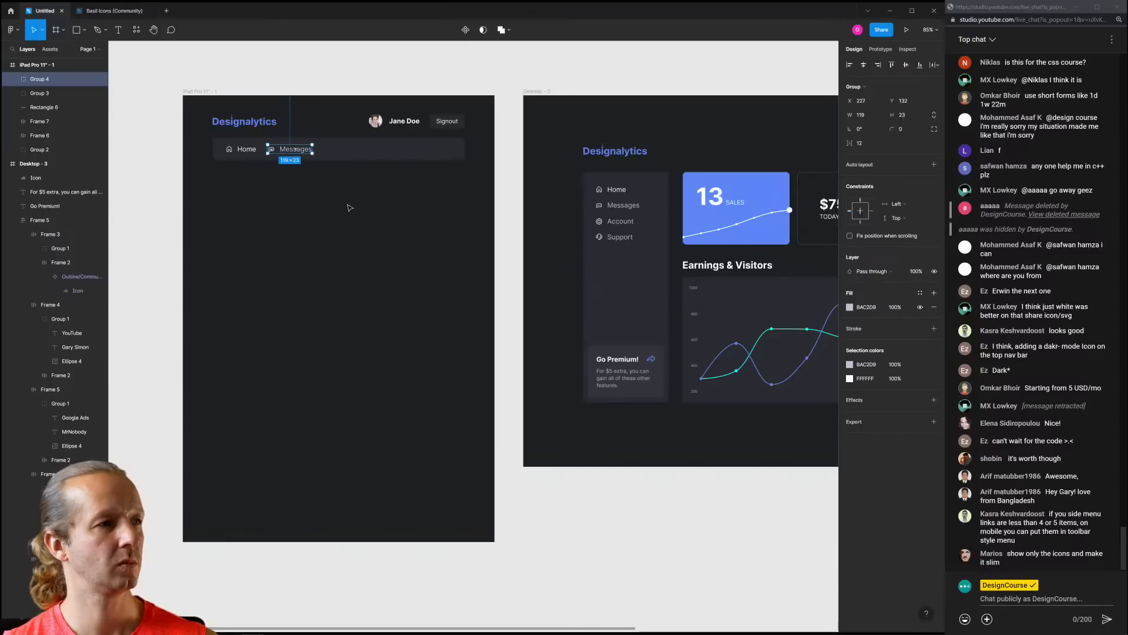
{"action": "left_click", "coordinate": [349, 209]}
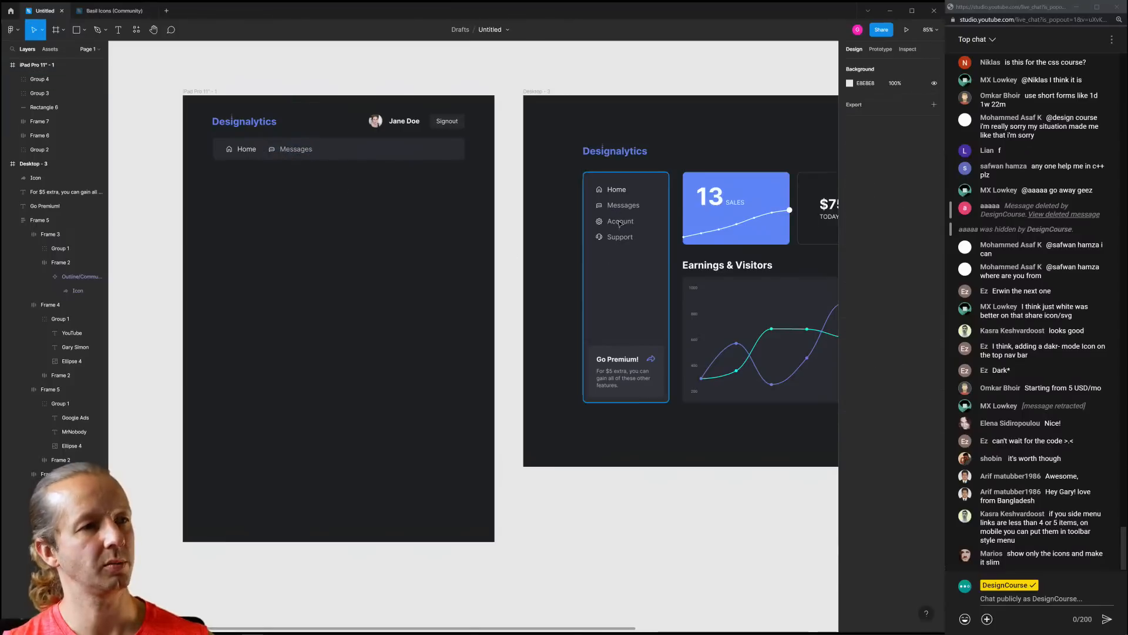
Group the Account and Support items and copy them onto the nav bar
{"action": "left_click", "coordinate": [619, 223], "text": "ctrl"}
{"action": "left_click", "coordinate": [599, 221], "text": "ctrl+shift"}
{"action": "key", "text": "ctrl+g"}
{"action": "left_click_drag", "start_coordinate": [625, 223], "coordinate": [355, 154]}
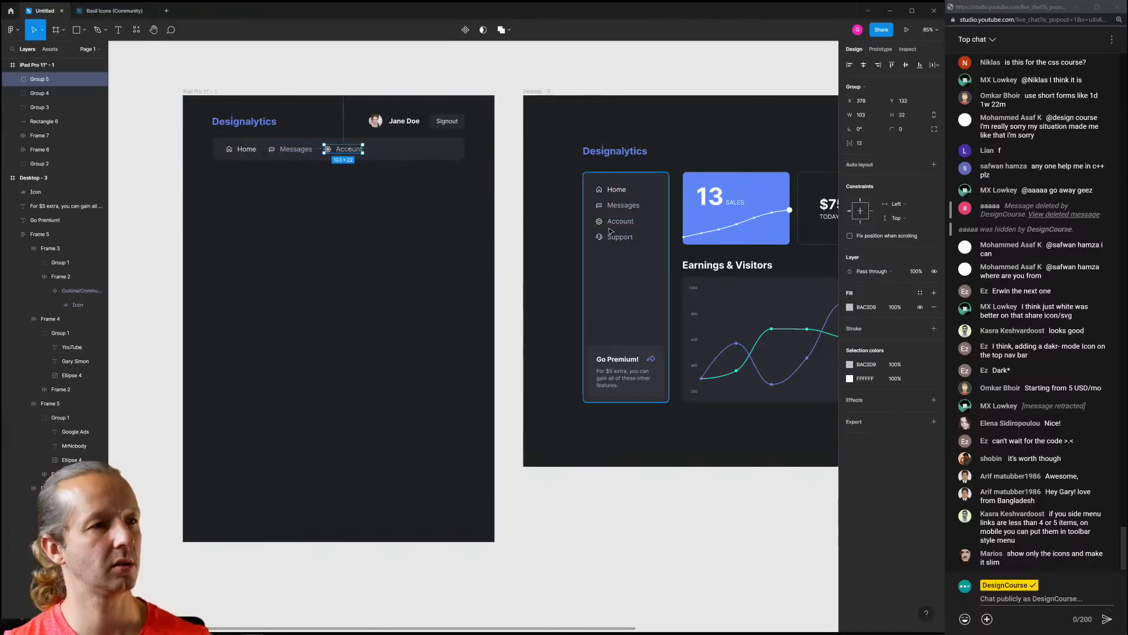
{"action": "left_click", "coordinate": [600, 237], "text": "ctrl"}
{"action": "left_click", "coordinate": [617, 239], "text": "ctrl+shift"}
{"action": "key", "text": "ctrl+g"}
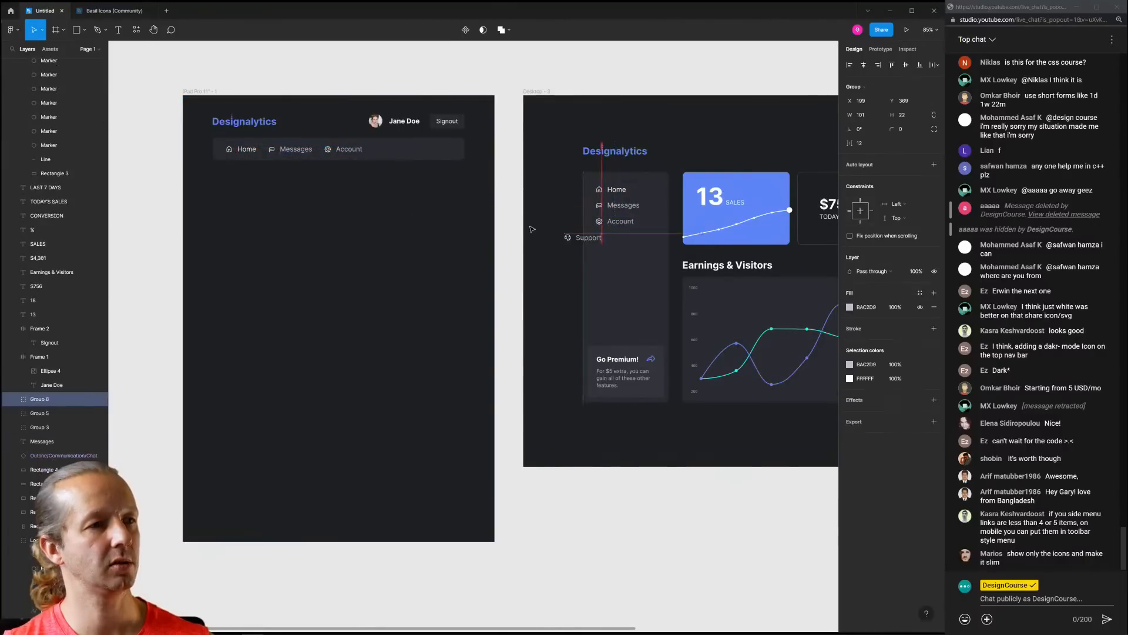
{"action": "left_click_drag", "start_coordinate": [628, 240], "coordinate": [410, 153]}
{"action": "left_click", "coordinate": [412, 215]}
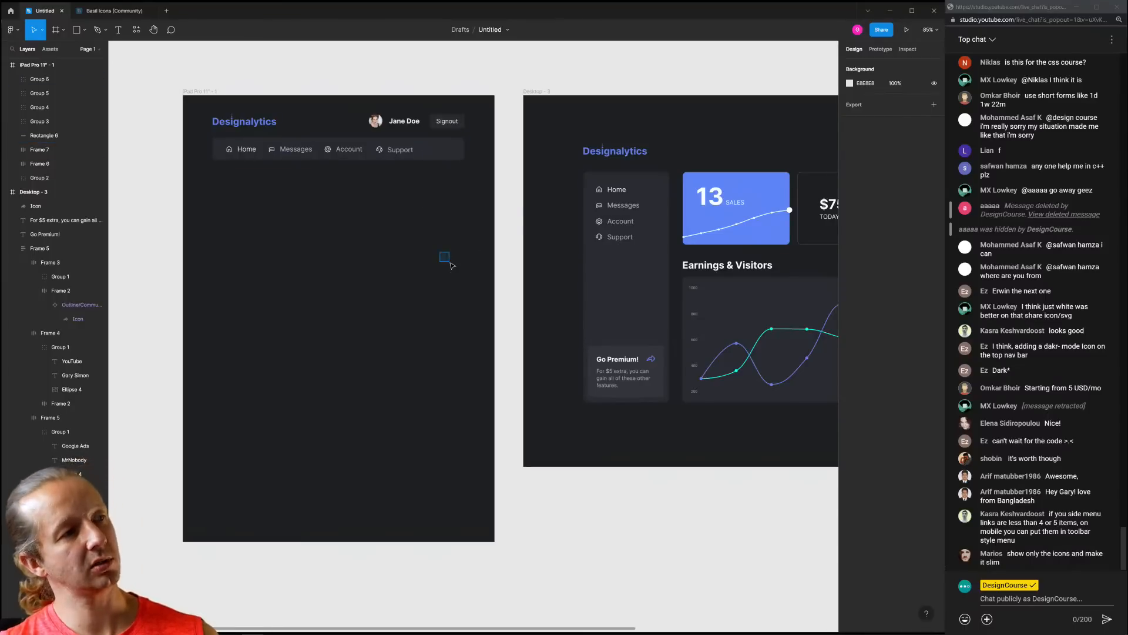
Select Home, Messages, Account and Support together to check their alignment
{"action": "left_click_drag", "start_coordinate": [440, 253], "coordinate": [450, 263]}
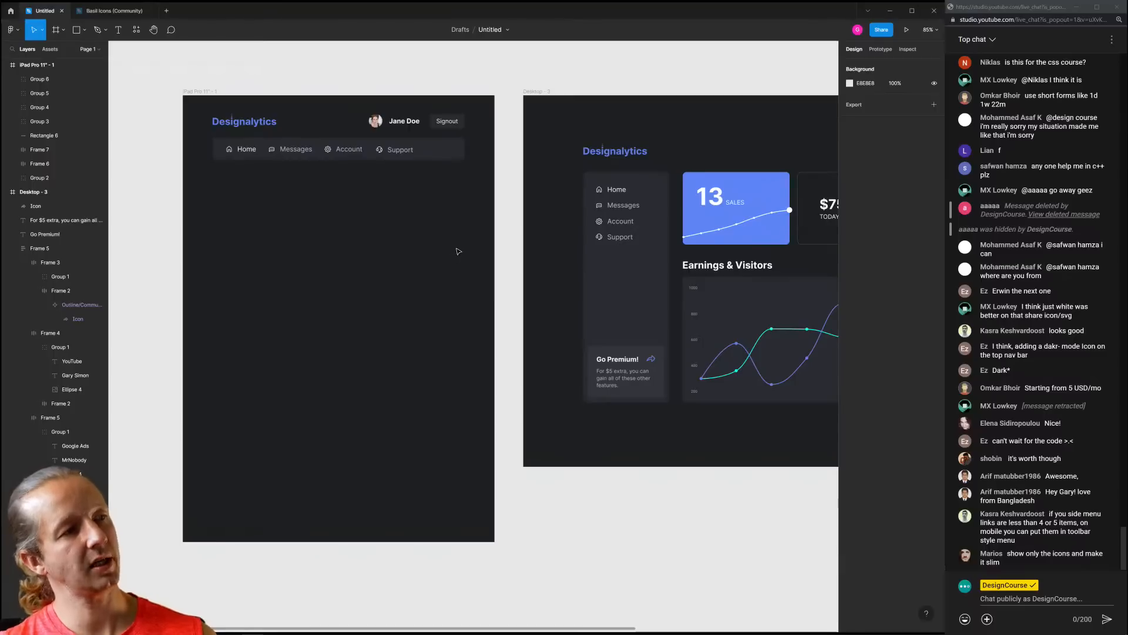
{"action": "left_click_drag", "start_coordinate": [435, 247], "coordinate": [387, 223]}
{"action": "scroll", "coordinate": [599, 347], "scroll_direction": "up", "scroll_amount": 4}
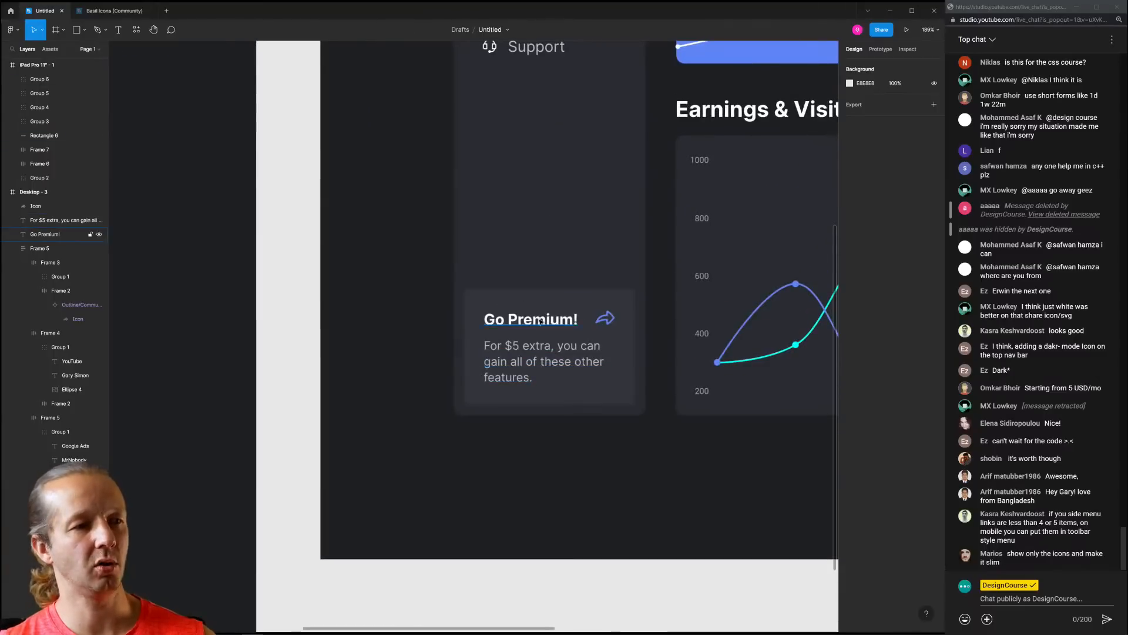
{"action": "scroll", "coordinate": [500, 318], "scroll_direction": "down", "scroll_amount": 5}
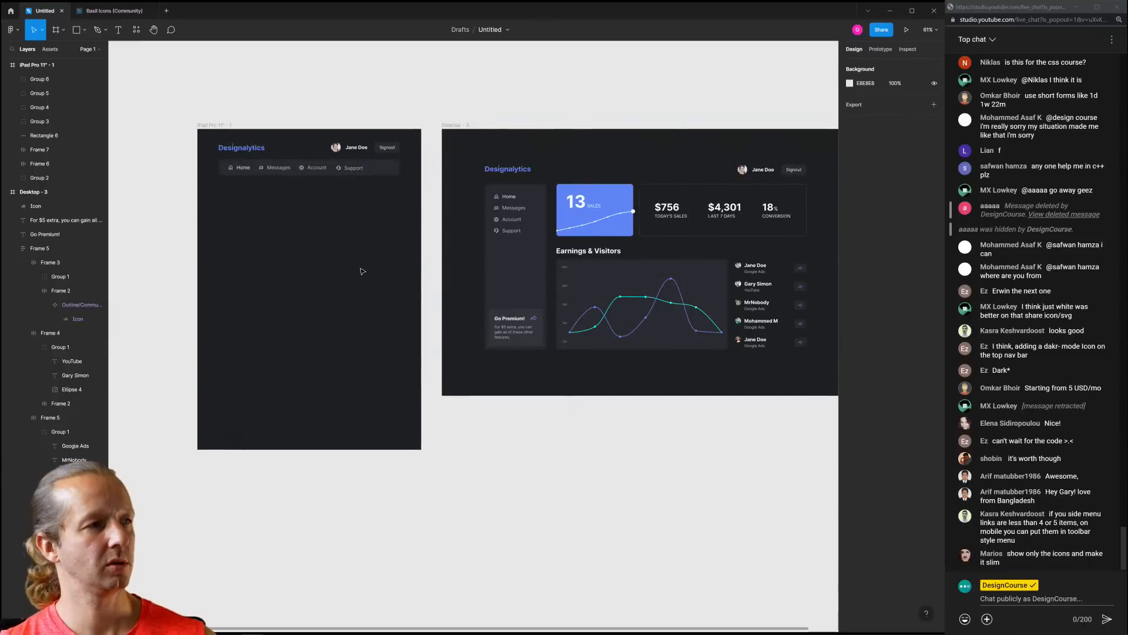
{"action": "scroll", "coordinate": [334, 180], "scroll_direction": "up", "scroll_amount": 5}
{"action": "left_click", "coordinate": [361, 157]}
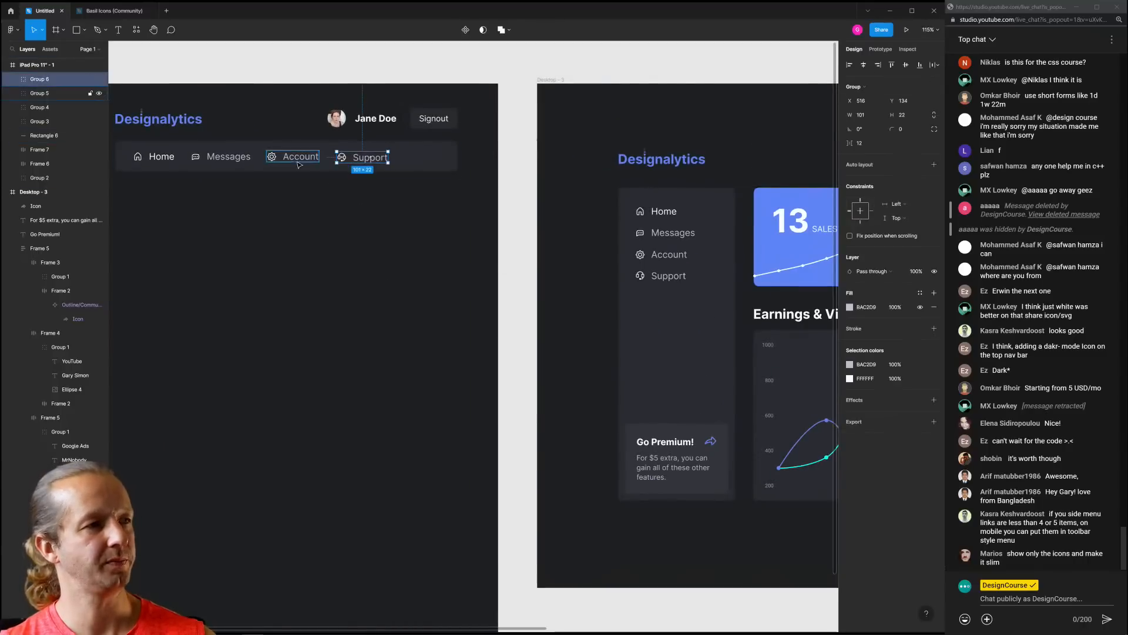
{"action": "left_click", "coordinate": [297, 157], "text": "shift"}
{"action": "left_click", "coordinate": [241, 159], "text": "shift"}
{"action": "left_click", "coordinate": [159, 156], "text": "shift"}
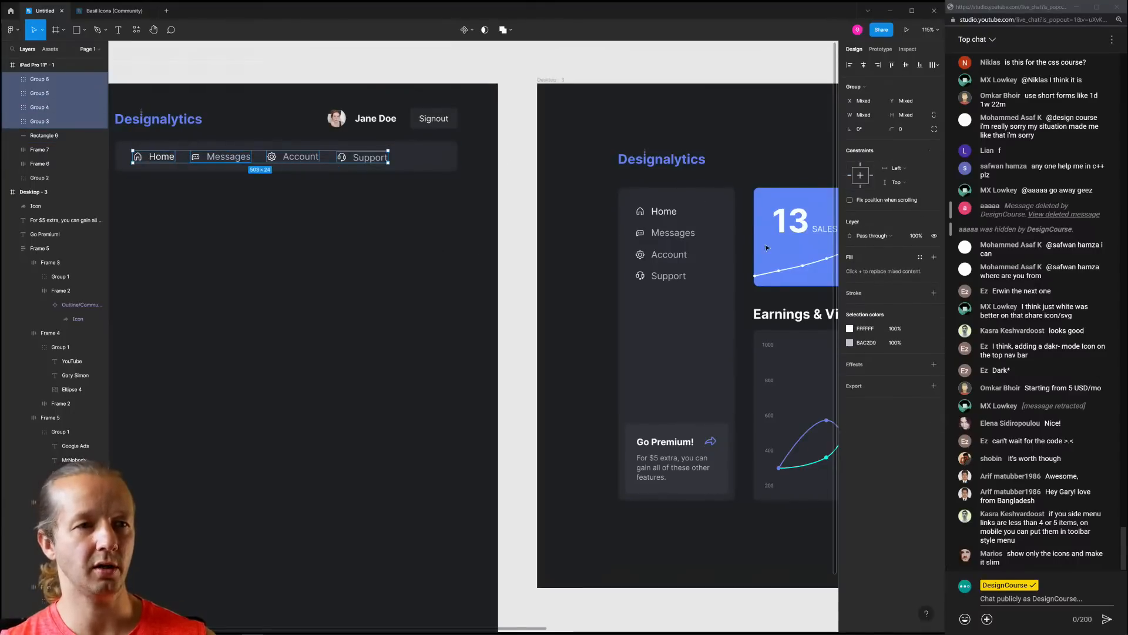
{"action": "left_click", "coordinate": [300, 242]}
{"action": "scroll", "coordinate": [415, 262], "scroll_direction": "up", "scroll_amount": 6}
Spread Support, Account and Messages along the bar so the items sit 82 apart
{"action": "left_click", "coordinate": [604, 180]}
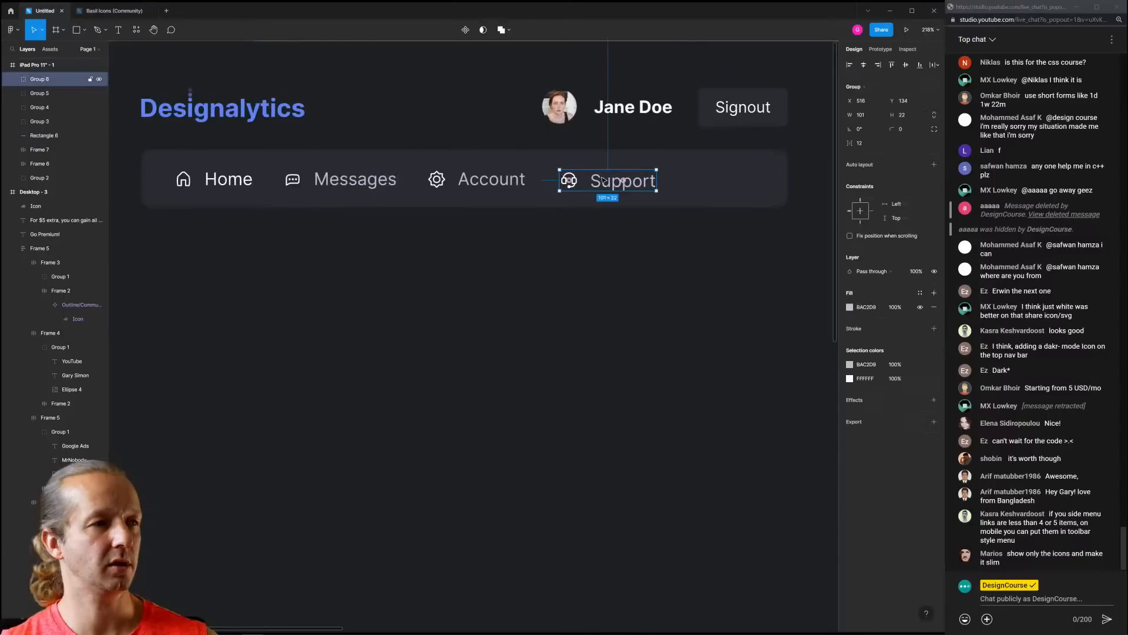
{"action": "key", "text": "Up"}
{"action": "key", "text": "Up"}
{"action": "key", "text": "Down"}
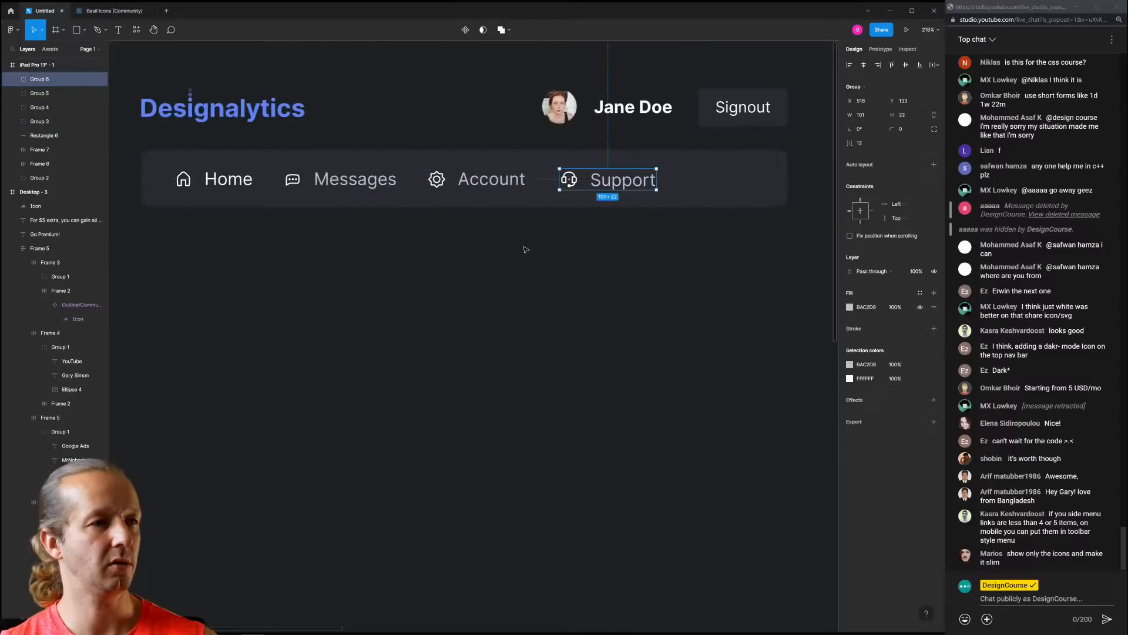
{"action": "left_click_drag", "start_coordinate": [619, 184], "coordinate": [719, 184]}
{"action": "left_click_drag", "start_coordinate": [484, 184], "coordinate": [543, 184]}
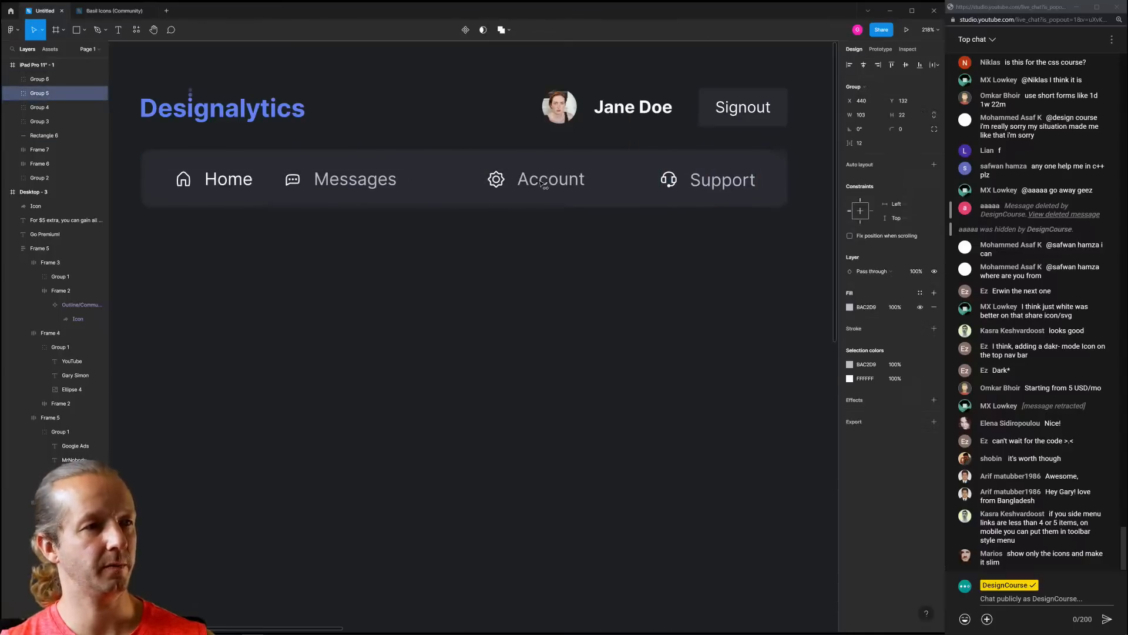
{"action": "left_click_drag", "start_coordinate": [353, 180], "coordinate": [383, 179]}
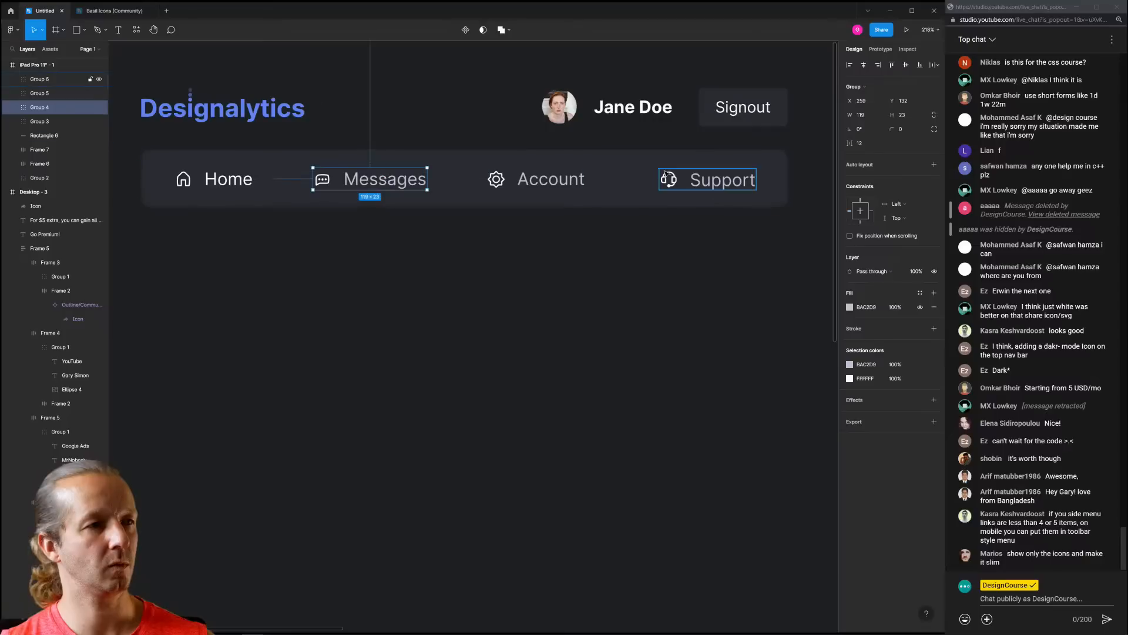
{"action": "mouse_move", "coordinate": [688, 179]}
{"action": "left_mouse_down"}
{"action": "mouse_move", "coordinate": [709, 183]}
{"action": "mouse_move", "coordinate": [698, 185]}
{"action": "left_mouse_up"}
{"action": "key", "text": "ctrl+z"}
{"action": "left_click", "coordinate": [717, 182]}
{"action": "left_click", "coordinate": [617, 282]}
Duplicate the blue 13 Sales card and $756 and $4,301 stats into the iPad frame
{"action": "scroll", "coordinate": [564, 272], "scroll_direction": "down", "scroll_amount": 5}
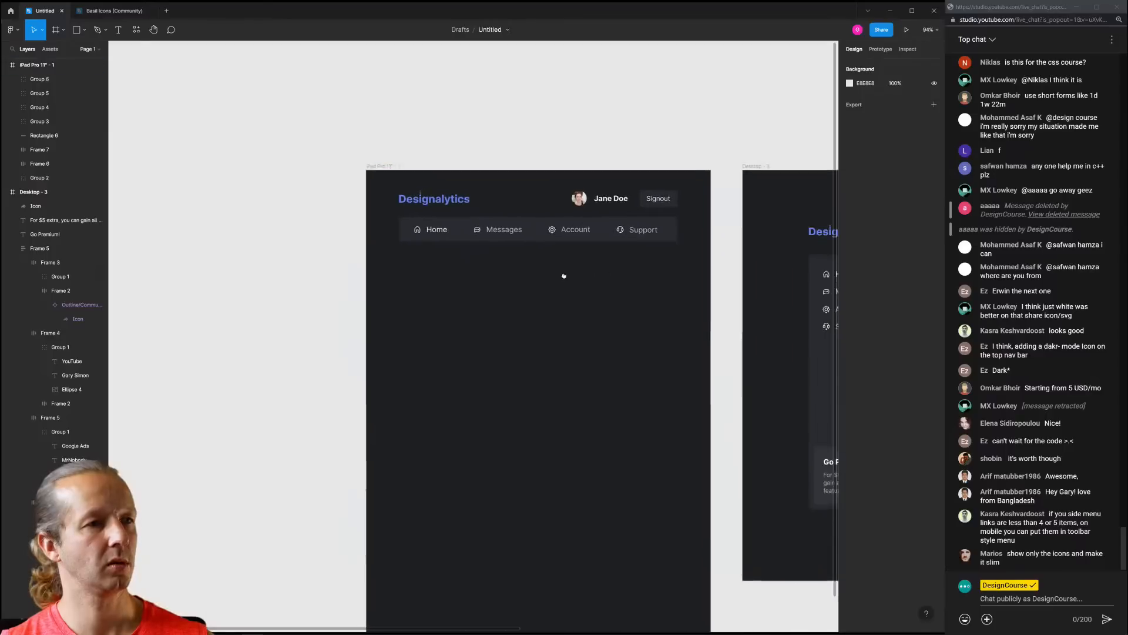
{"action": "scroll", "coordinate": [411, 200], "scroll_direction": "down", "scroll_amount": 2}
{"action": "scroll", "coordinate": [388, 197], "scroll_direction": "right", "scroll_amount": 3}
{"action": "scroll", "coordinate": [400, 206], "scroll_direction": "down", "scroll_amount": 3}
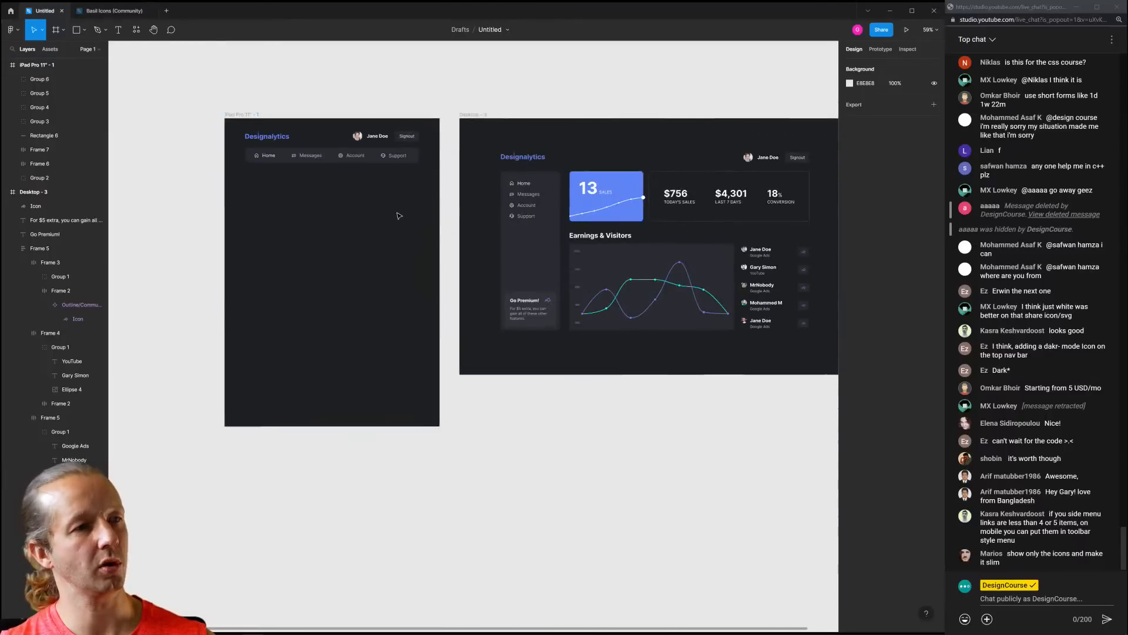
{"action": "left_click_drag", "start_coordinate": [586, 158], "coordinate": [804, 222]}
{"action": "left_click", "coordinate": [775, 158], "text": "shift"}
{"action": "left_click", "coordinate": [795, 158], "text": "shift"}
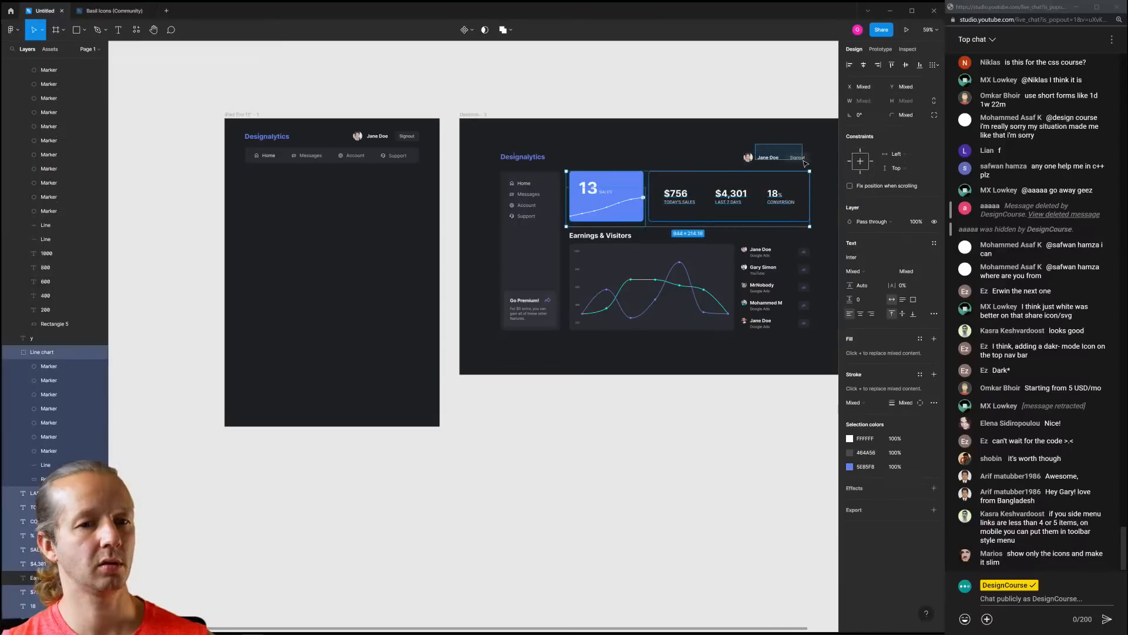
{"action": "key", "text": "ctrl+d"}
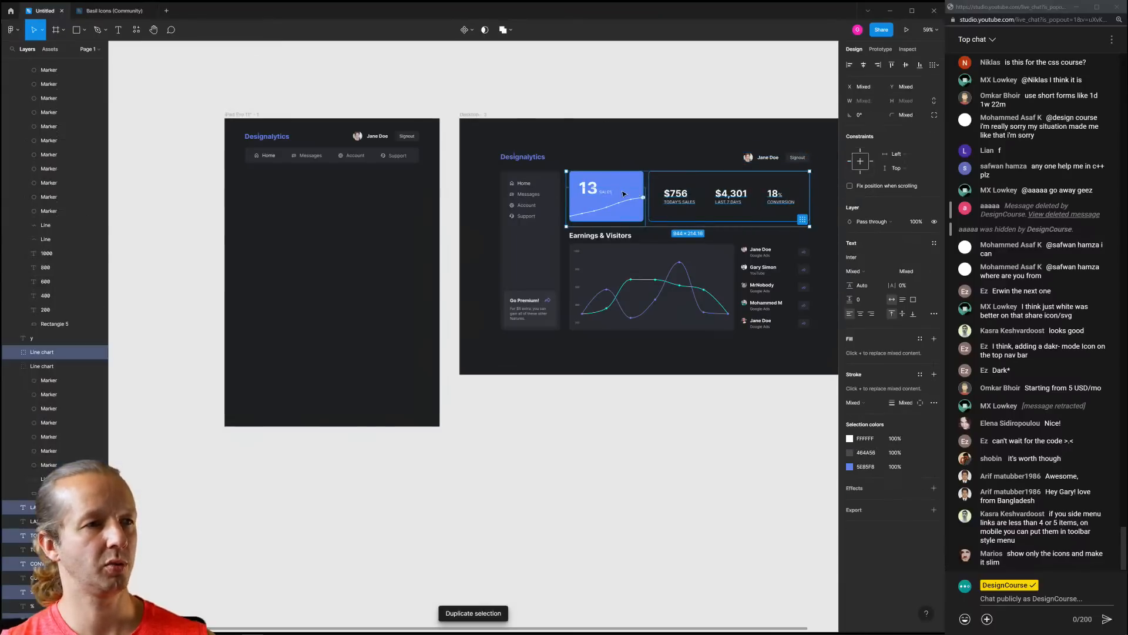
{"action": "left_click_drag", "start_coordinate": [616, 192], "coordinate": [299, 197]}
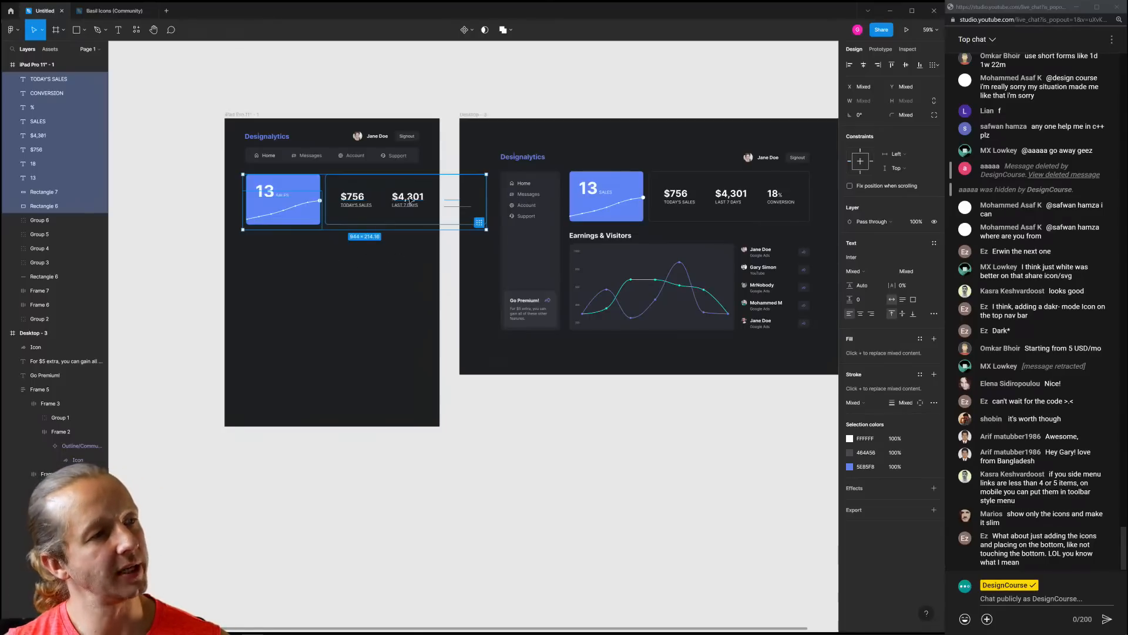
Move the copied stats card and its texts below the blue sales card
{"action": "left_click", "coordinate": [415, 248]}
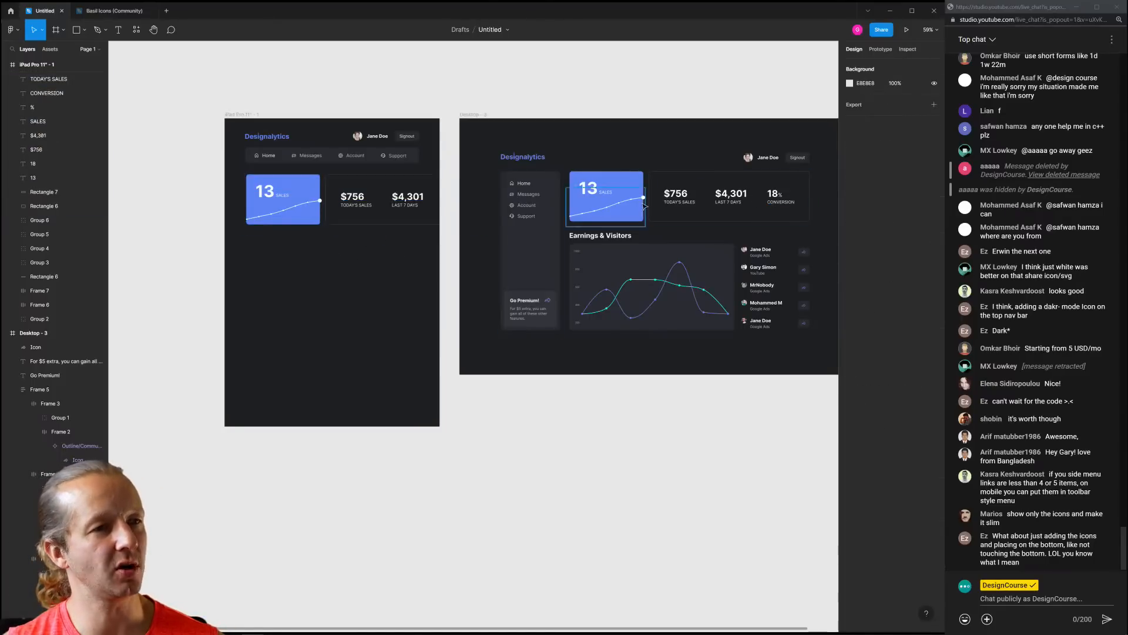
{"action": "left_click_drag", "start_coordinate": [340, 244], "coordinate": [474, 184]}
{"action": "left_click_drag", "start_coordinate": [356, 203], "coordinate": [278, 263]}
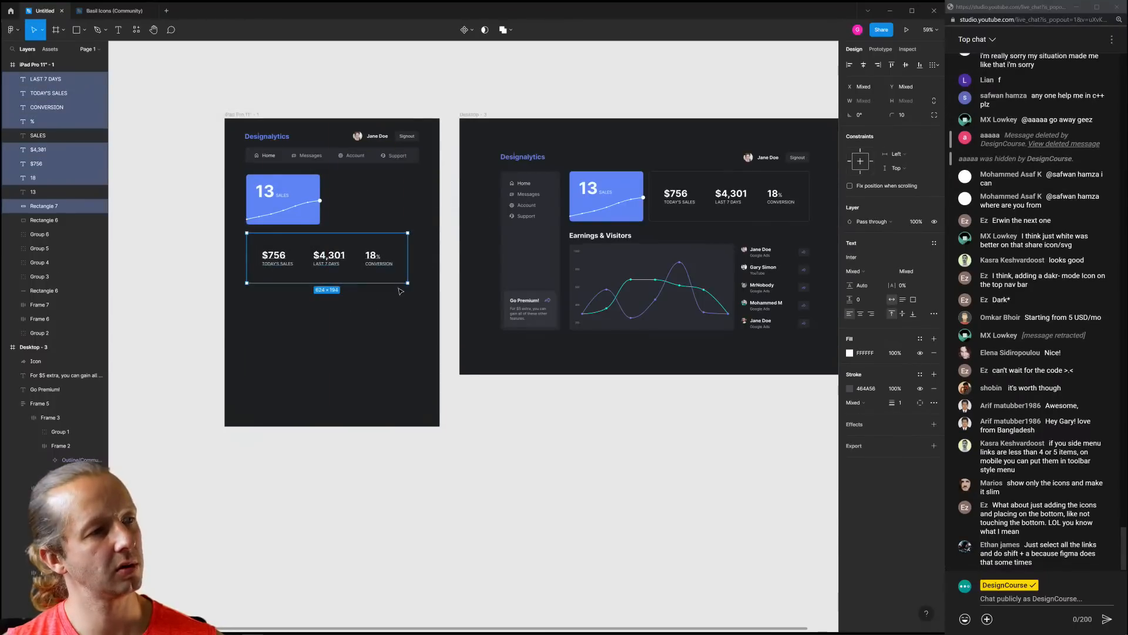
{"action": "scroll", "coordinate": [384, 275], "scroll_direction": "up", "scroll_amount": 6}
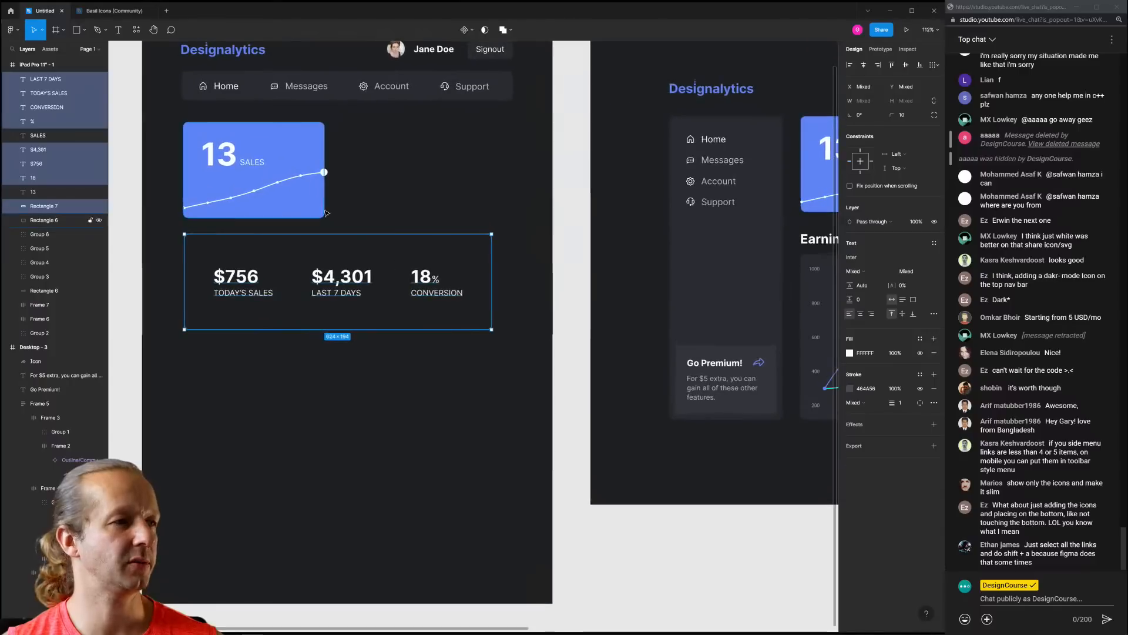
{"action": "left_click_drag", "start_coordinate": [372, 222], "coordinate": [401, 269]}
Resize the stats card to 128 px tall and 650 px wide, snug under the blue card
{"action": "left_click", "coordinate": [431, 276]}
{"action": "left_click_drag", "start_coordinate": [530, 335], "coordinate": [521, 333]}
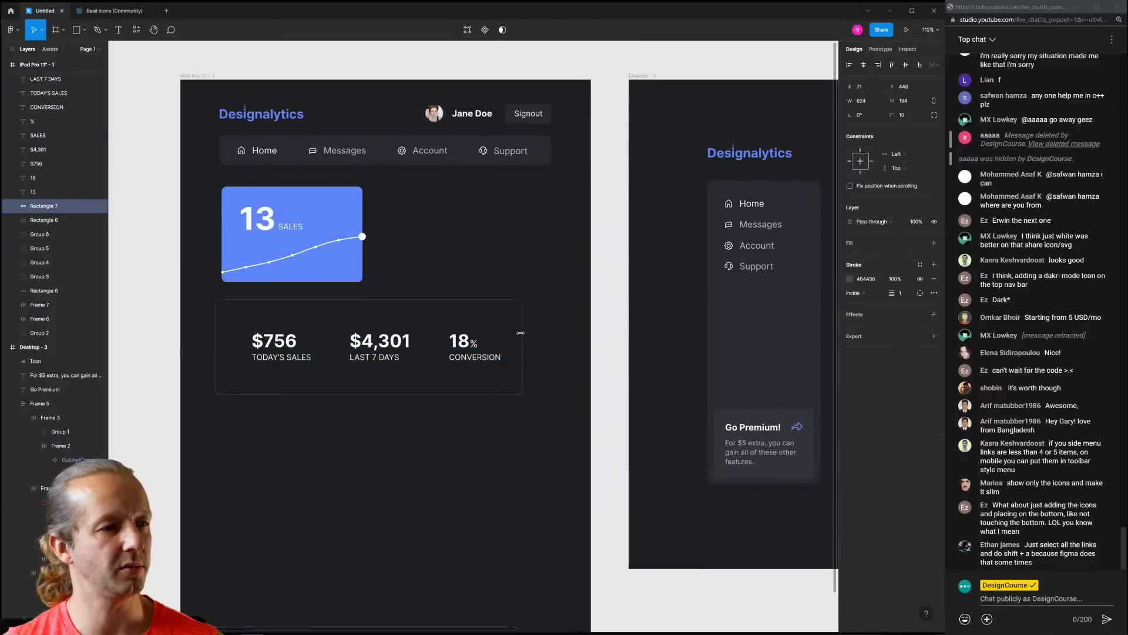
{"action": "key", "text": "ctrl+z"}
{"action": "left_click", "coordinate": [501, 393]}
{"action": "left_click_drag", "start_coordinate": [501, 393], "coordinate": [498, 377]}
{"action": "left_click", "coordinate": [511, 411]}
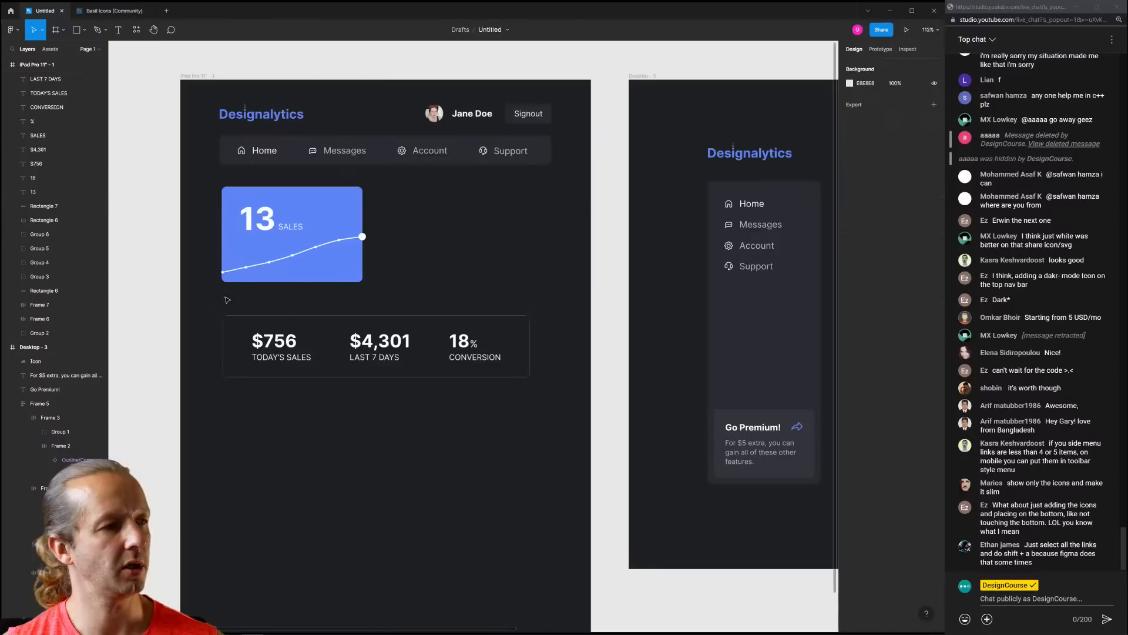
{"action": "left_click_drag", "start_coordinate": [226, 300], "coordinate": [550, 322]}
{"action": "left_click", "coordinate": [537, 382]}
{"action": "left_click", "coordinate": [530, 330]}
{"action": "key", "text": "Escape"}
Shift the 18% CONVERSION and $4,301 LAST 7 DAYS texts to the right across the card
{"action": "left_click", "coordinate": [459, 320]}
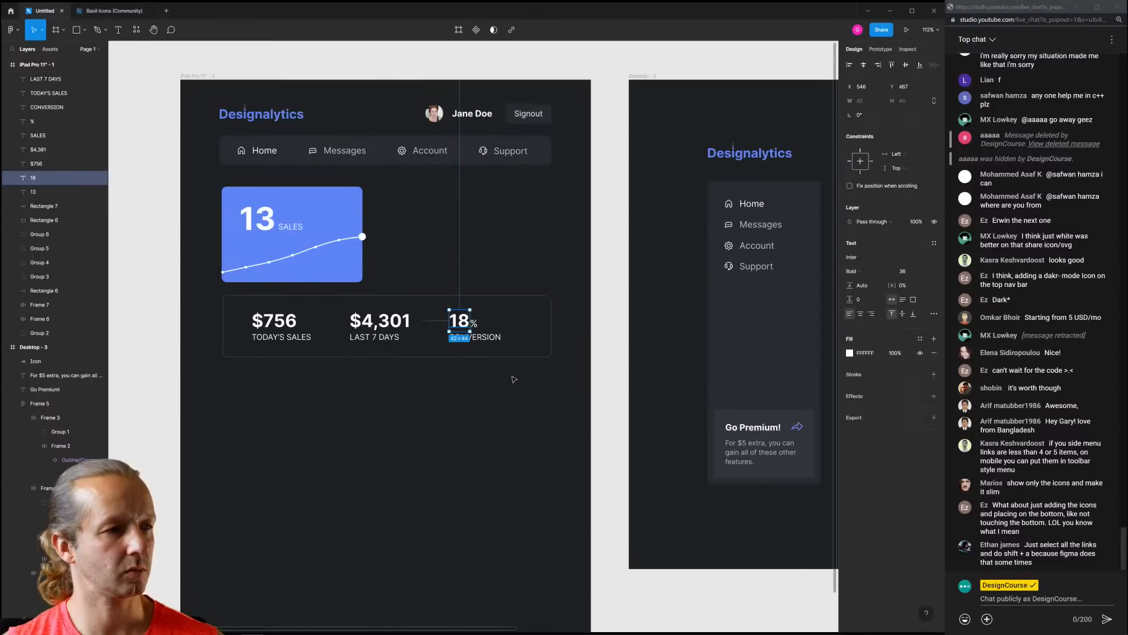
{"action": "left_click_drag", "start_coordinate": [511, 377], "coordinate": [494, 319]}
{"action": "left_click", "coordinate": [489, 295], "text": "shift"}
{"action": "left_click_drag", "start_coordinate": [429, 386], "coordinate": [349, 312]}
{"action": "left_click_drag", "start_coordinate": [419, 279], "coordinate": [408, 320]}
{"action": "left_click", "coordinate": [457, 256]}
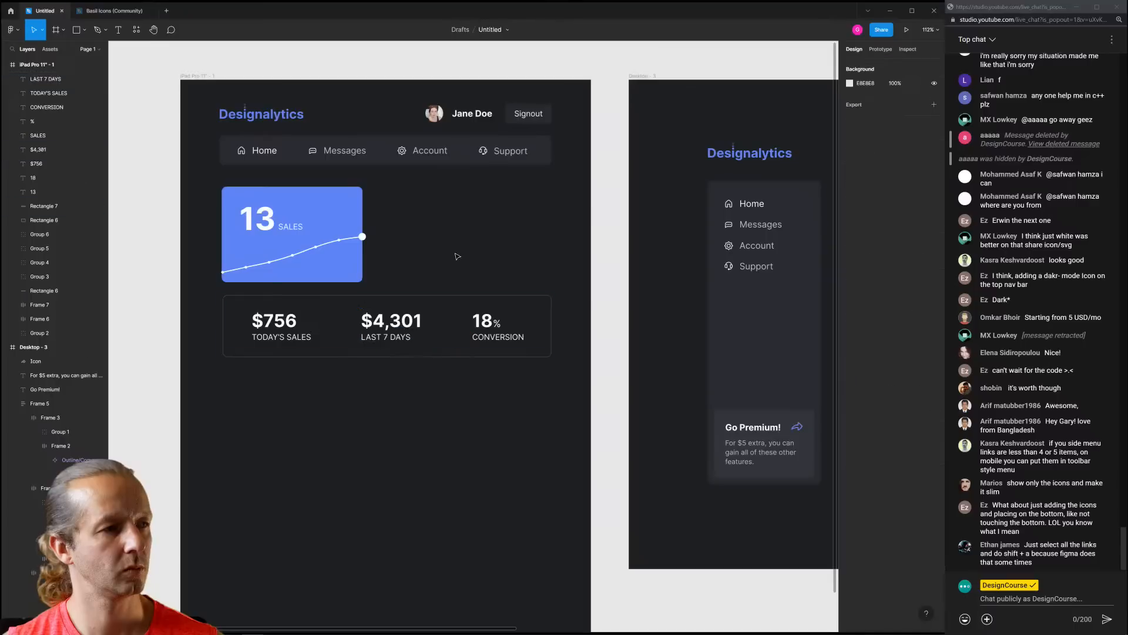
Select the blue 13 Sales card on its own
{"action": "left_click", "coordinate": [357, 274]}
{"action": "left_click", "coordinate": [401, 261]}
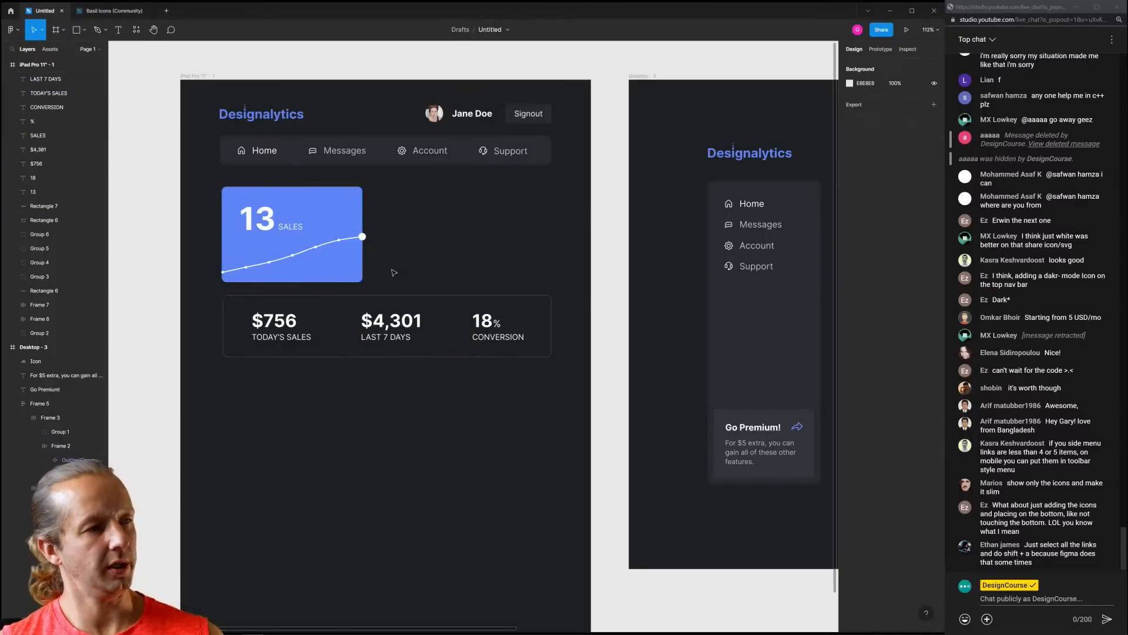
{"action": "left_click_drag", "start_coordinate": [389, 270], "coordinate": [551, 259]}
{"action": "left_click", "coordinate": [375, 258]}
{"action": "left_click", "coordinate": [341, 265]}
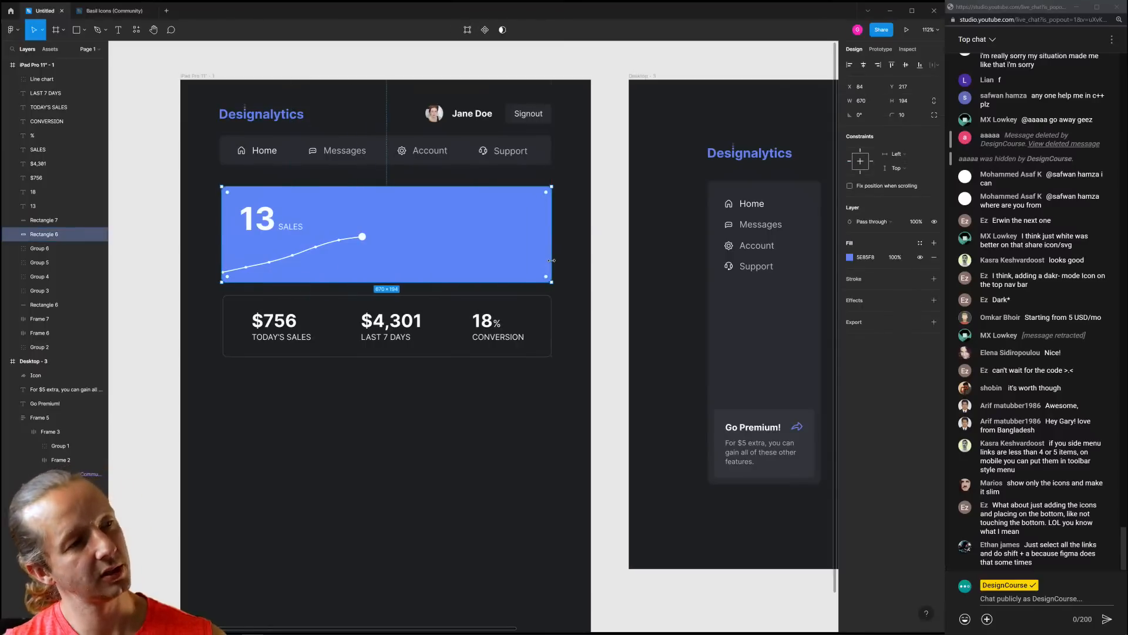
Make the blue card 142 px tall and try moving its line chart up, undoing the stretch
{"action": "left_click_drag", "start_coordinate": [498, 283], "coordinate": [498, 256]}
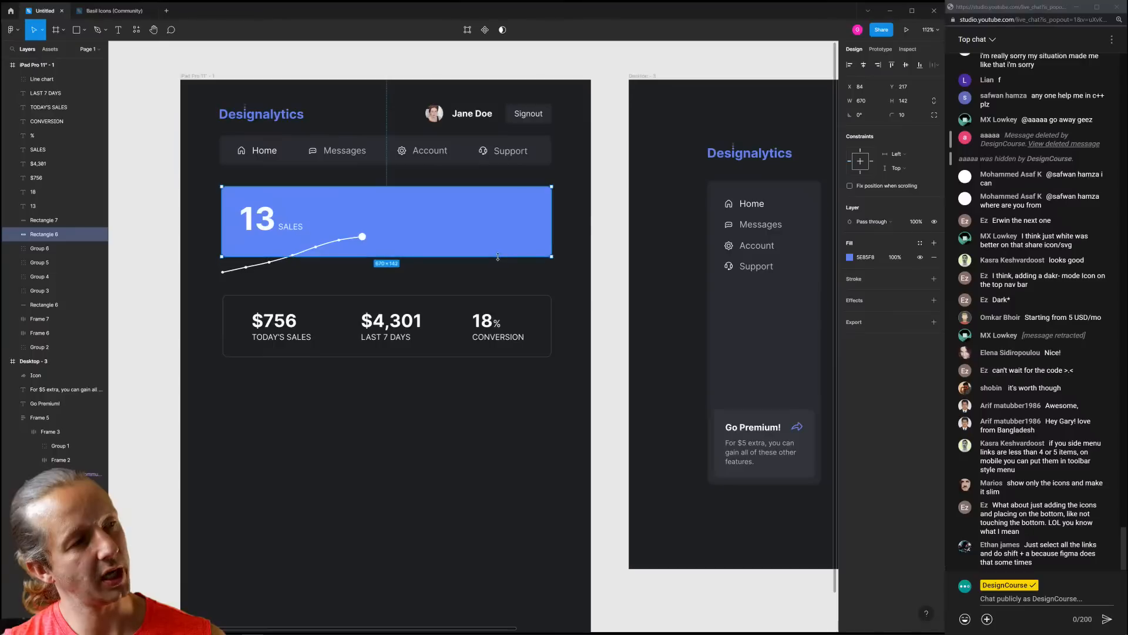
{"action": "left_click", "coordinate": [339, 247]}
{"action": "left_click_drag", "start_coordinate": [340, 247], "coordinate": [550, 183]}
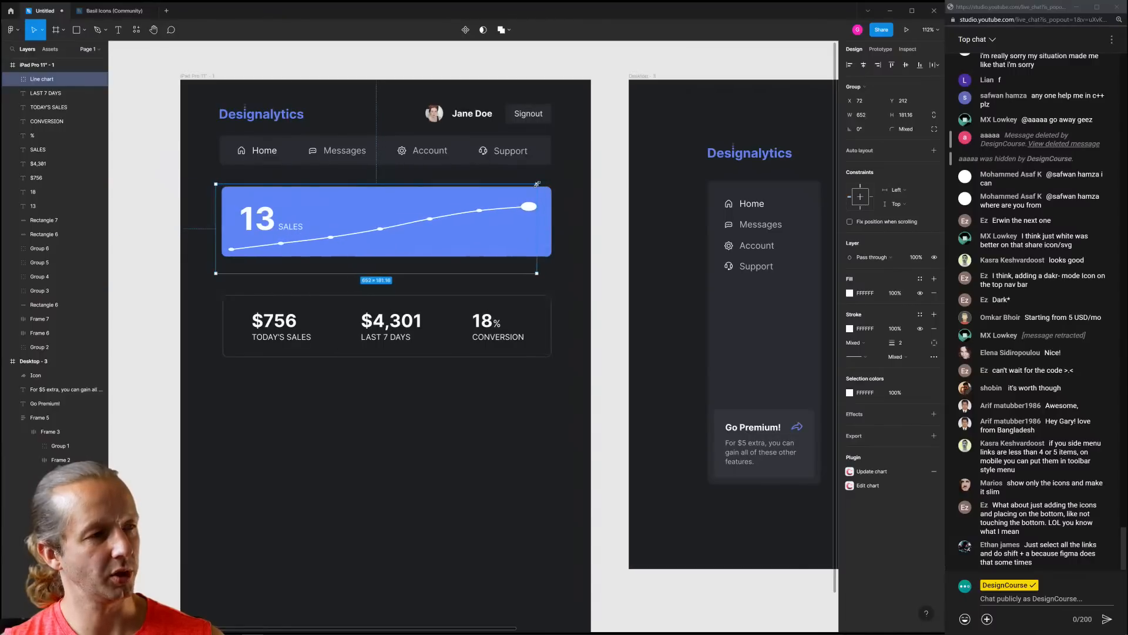
{"action": "key", "text": "ctrl+z"}
Reselect the blue sales card and undo its resize and chart move
{"action": "scroll", "coordinate": [335, 236], "scroll_direction": "up", "scroll_amount": 5}
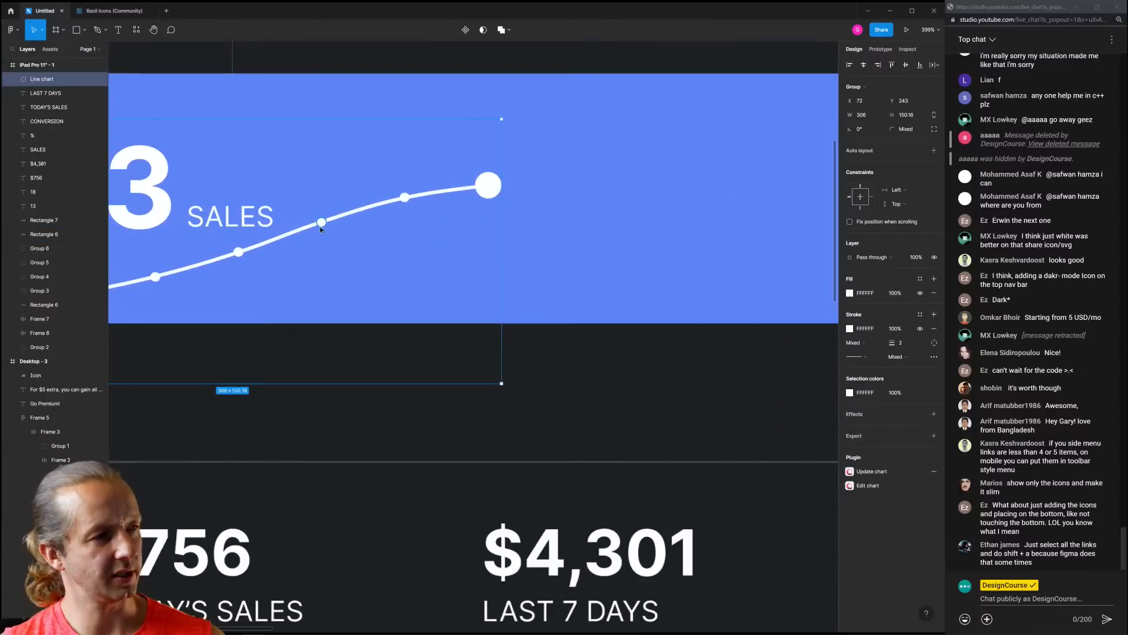
{"action": "scroll", "coordinate": [402, 262], "scroll_direction": "down", "scroll_amount": 3}
{"action": "scroll", "coordinate": [402, 263], "scroll_direction": "down", "scroll_amount": 5}
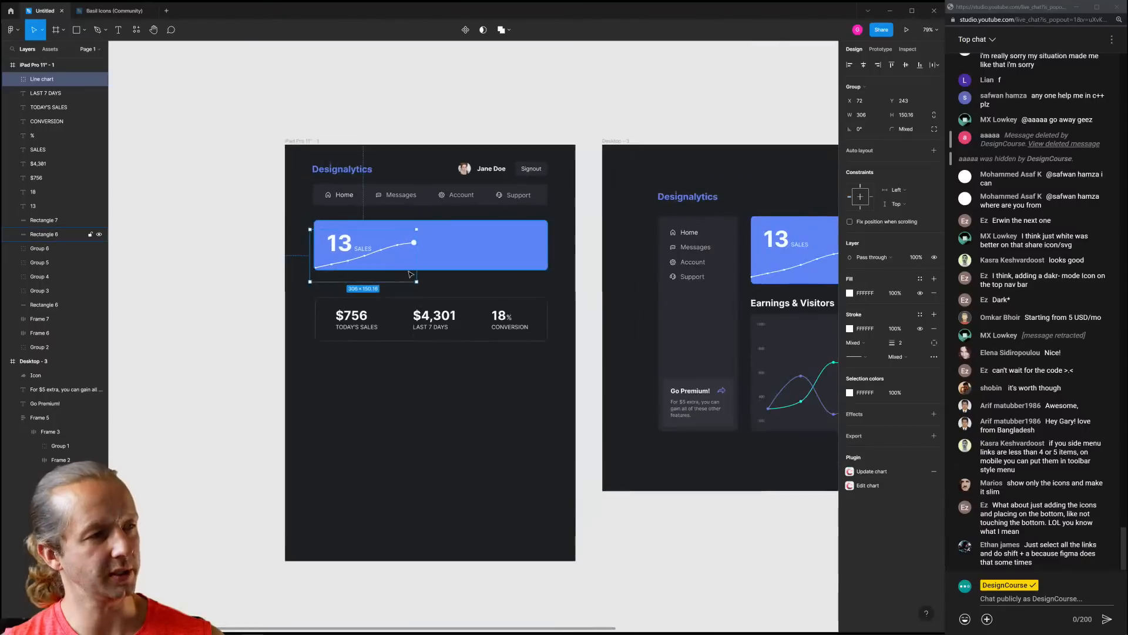
{"action": "left_click", "coordinate": [439, 289]}
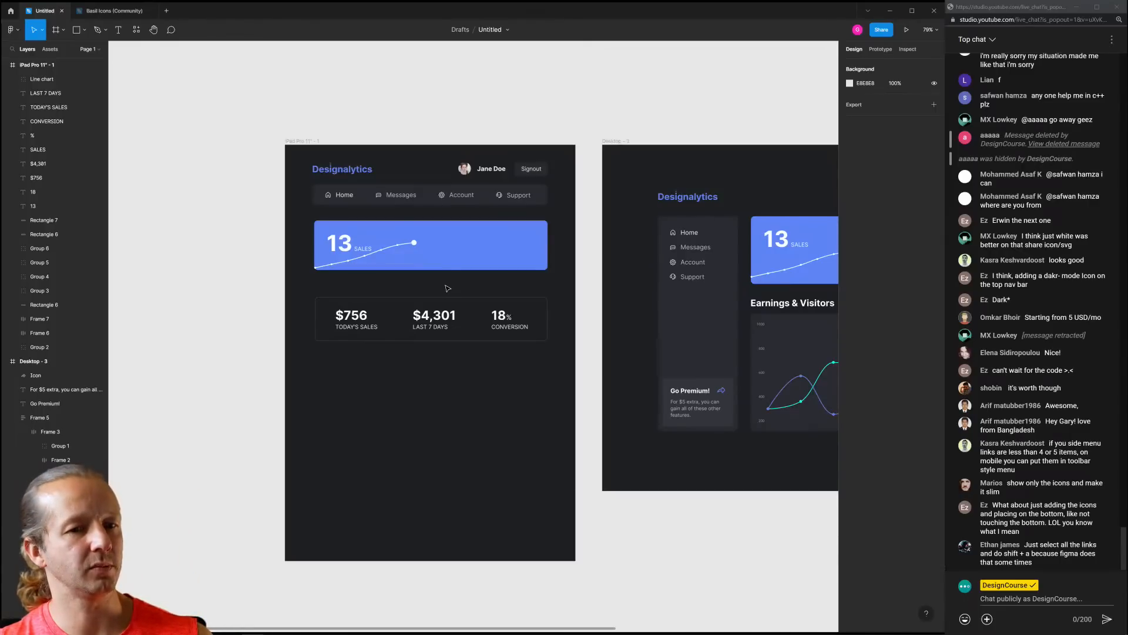
{"action": "scroll", "coordinate": [445, 280], "scroll_direction": "up", "scroll_amount": 5}
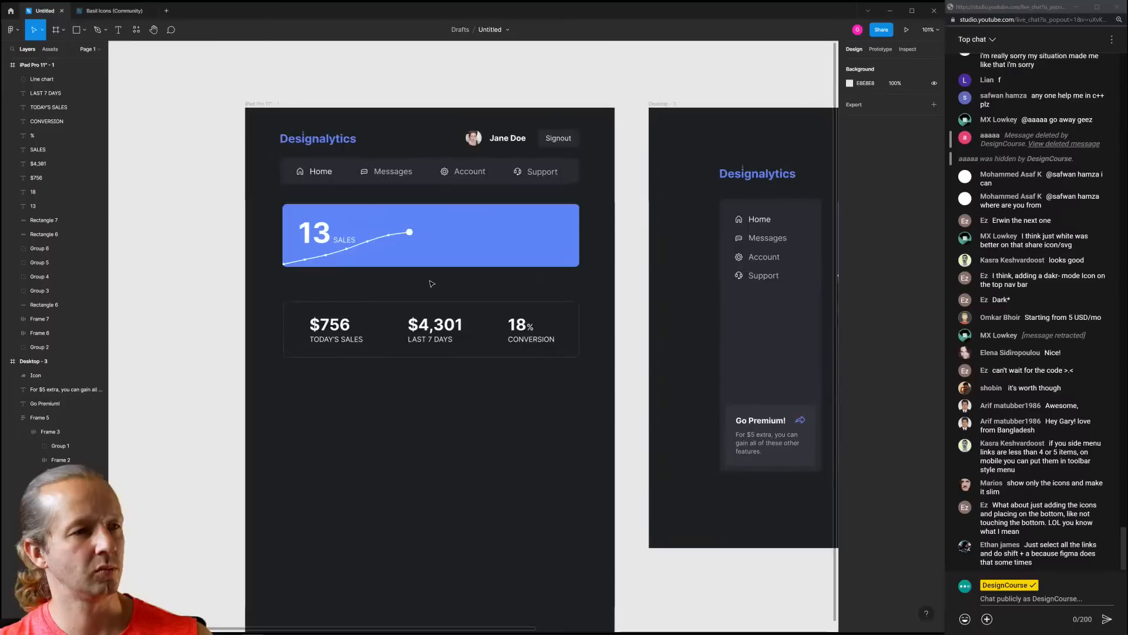
{"action": "left_click", "coordinate": [604, 241]}
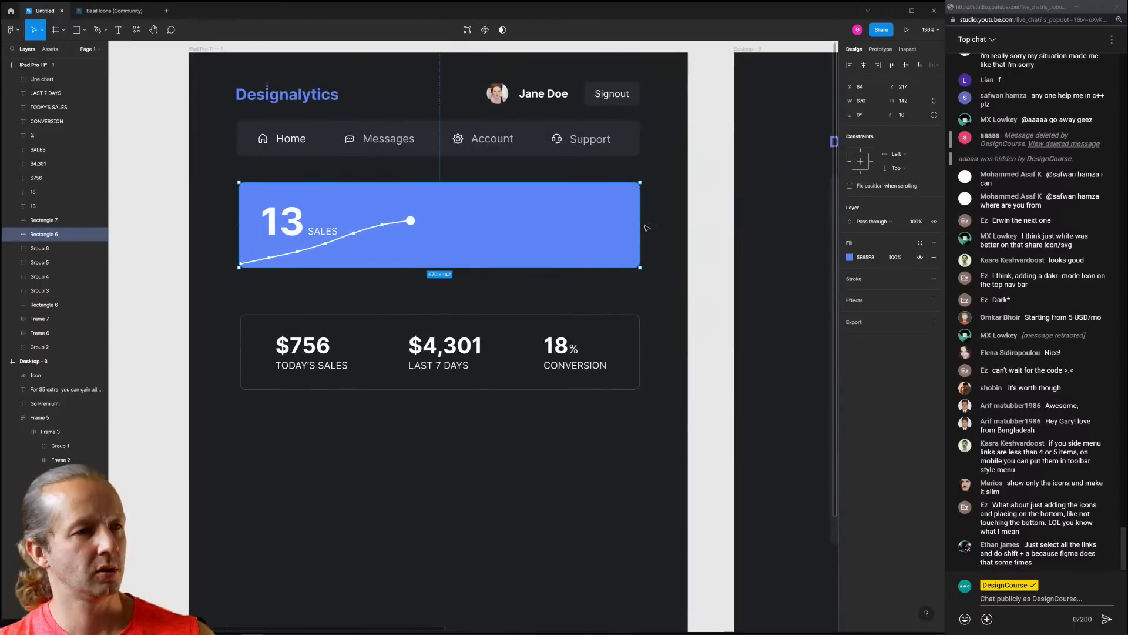
{"action": "key", "text": "ctrl+z"}
{"action": "key", "text": "ctrl+z"}
{"action": "key", "text": "ctrl+z"}
{"action": "key", "text": "ctrl+z"}
{"action": "key", "text": "ctrl+z"}
{"action": "key", "text": "ctrl+z"}
{"action": "key", "text": "ctrl+z"}
{"action": "key", "text": "ctrl+z"}
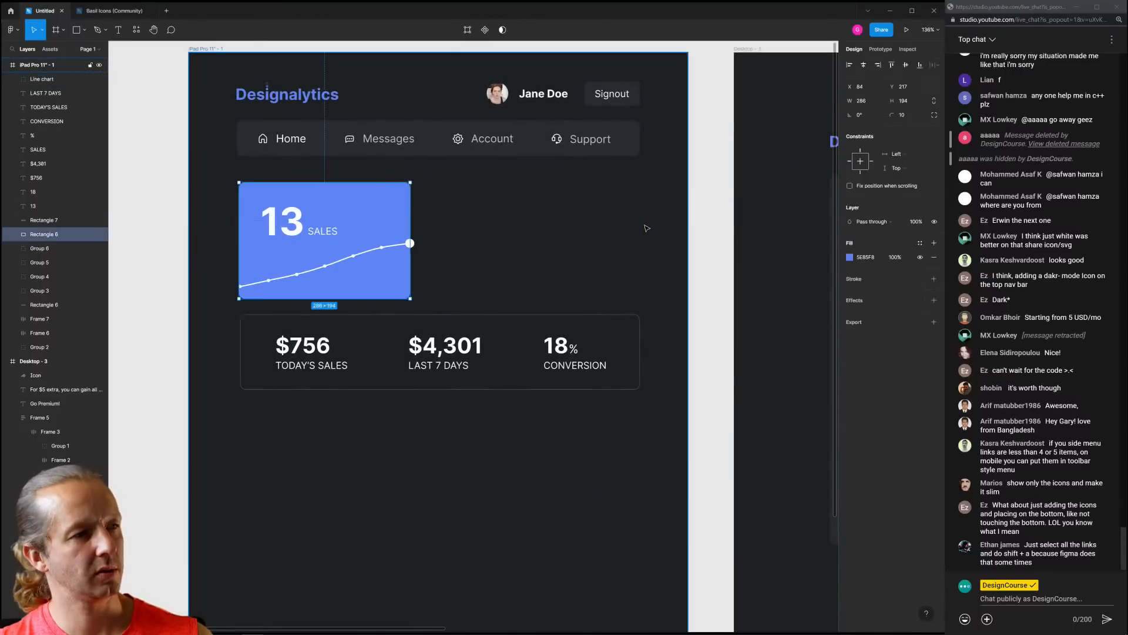
Undo the stats card edits and figure shifts, restoring the earlier layout
{"action": "key", "text": "ctrl+z"}
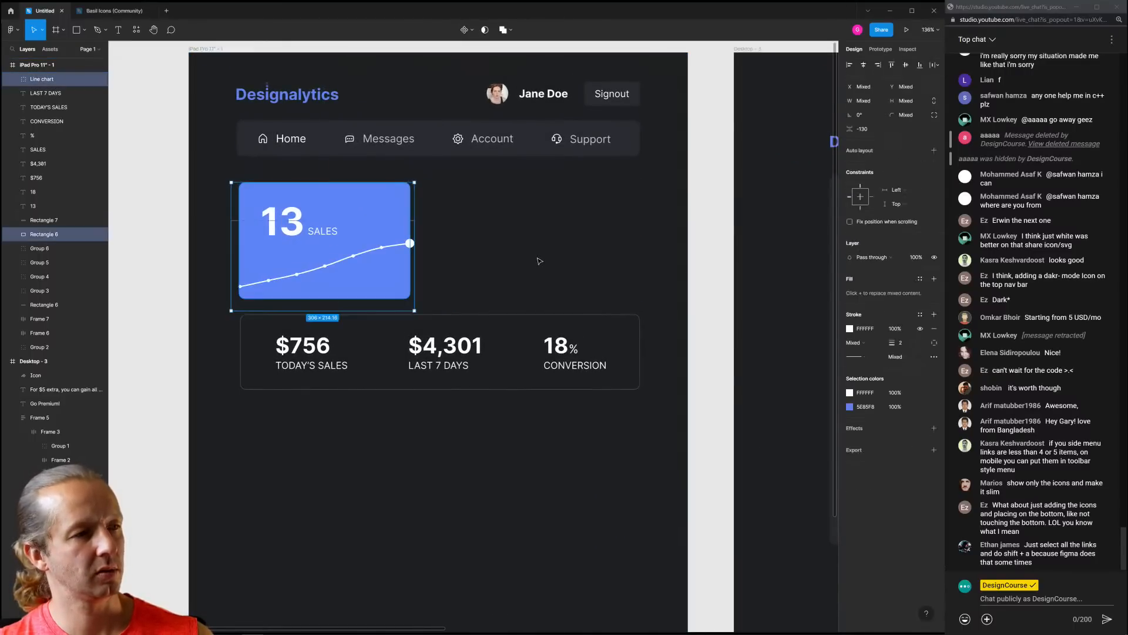
{"action": "key", "text": "ctrl+z"}
{"action": "key", "text": "ctrl+z"}
{"action": "key", "text": "ctrl+z"}
{"action": "key", "text": "ctrl+z"}
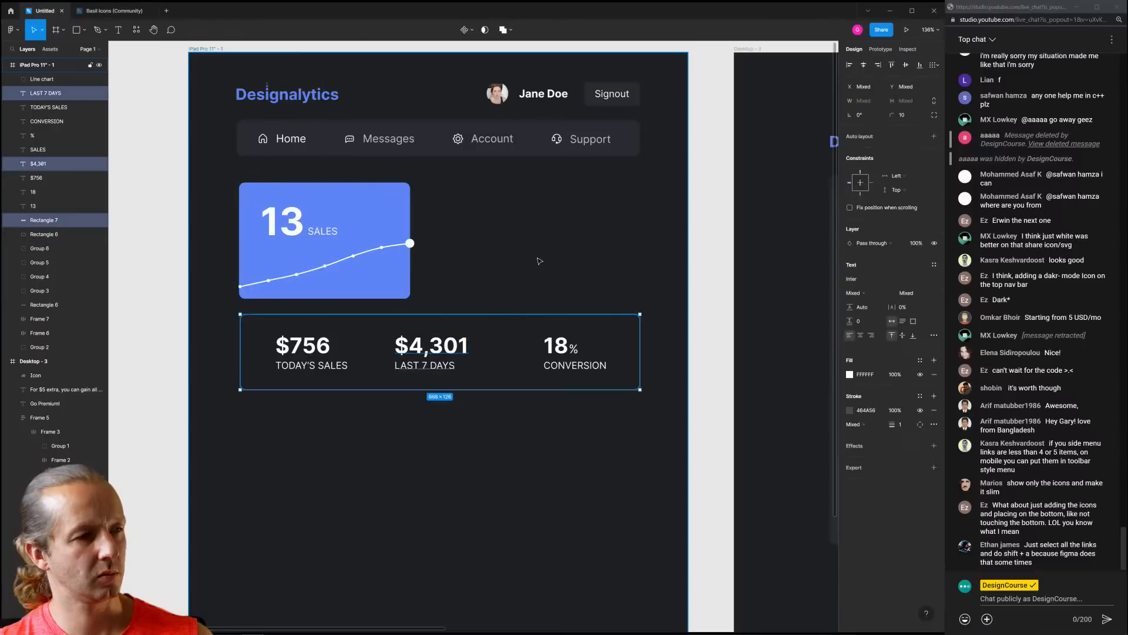
{"action": "key", "text": "ctrl+z"}
{"action": "key", "text": "ctrl+z"}
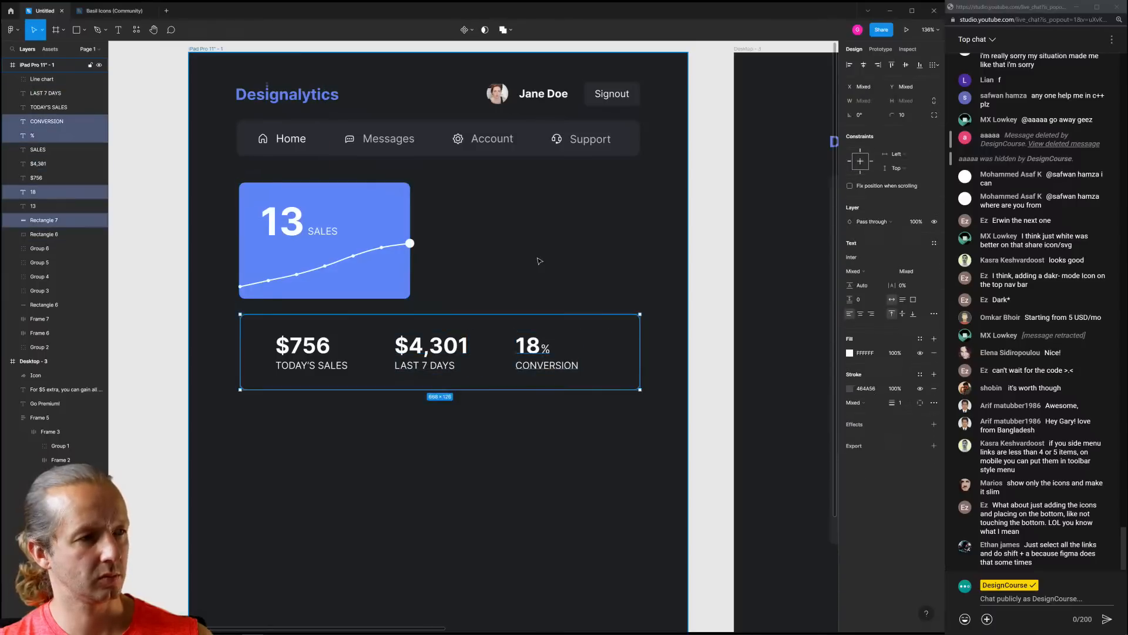
{"action": "key", "text": "ctrl+z"}
{"action": "left_click", "coordinate": [527, 318]}
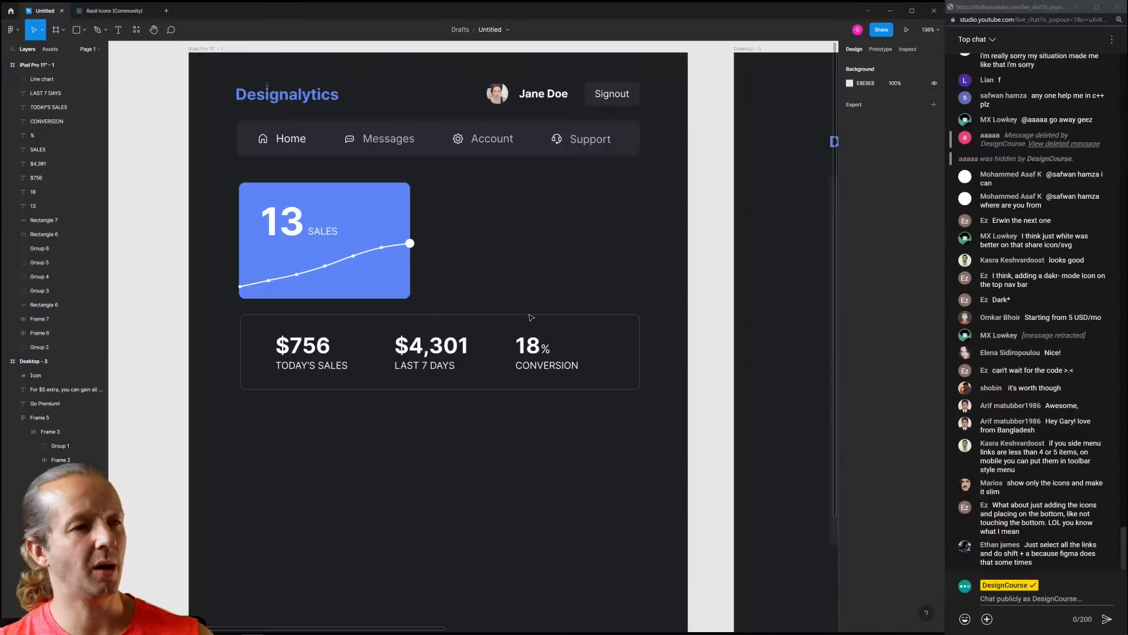
{"action": "left_click", "coordinate": [528, 314]}
Move the $756 TODAY'S SALES stat up beside the blue sales card
{"action": "left_click", "coordinate": [321, 367]}
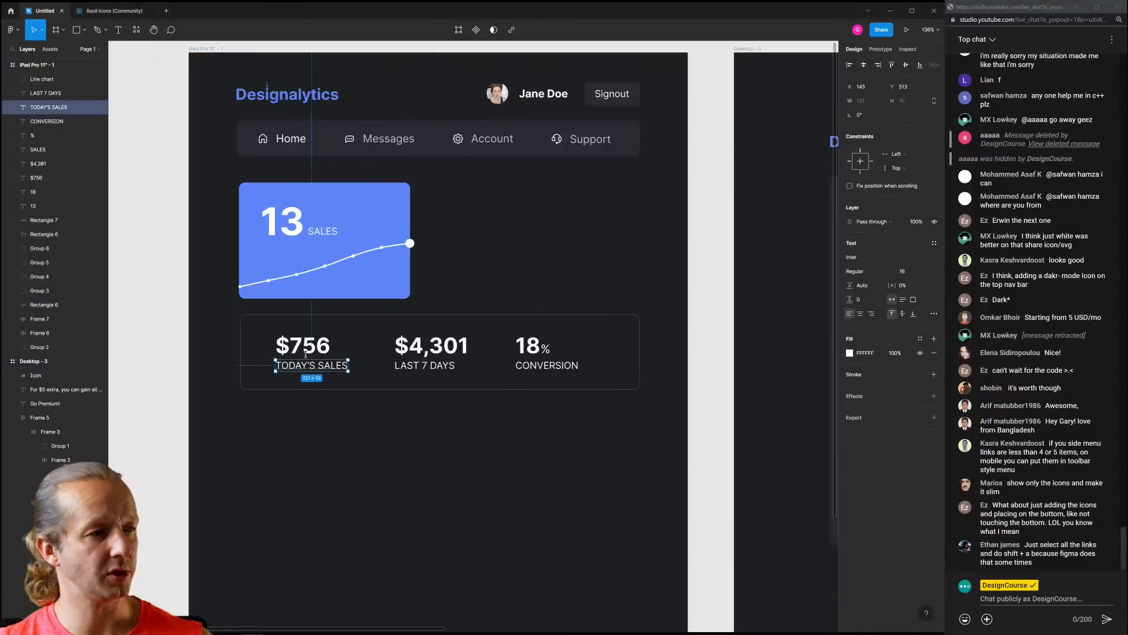
{"action": "left_click", "coordinate": [303, 348], "text": "shift"}
{"action": "left_click_drag", "start_coordinate": [327, 348], "coordinate": [493, 195]}
{"action": "left_click", "coordinate": [547, 262]}
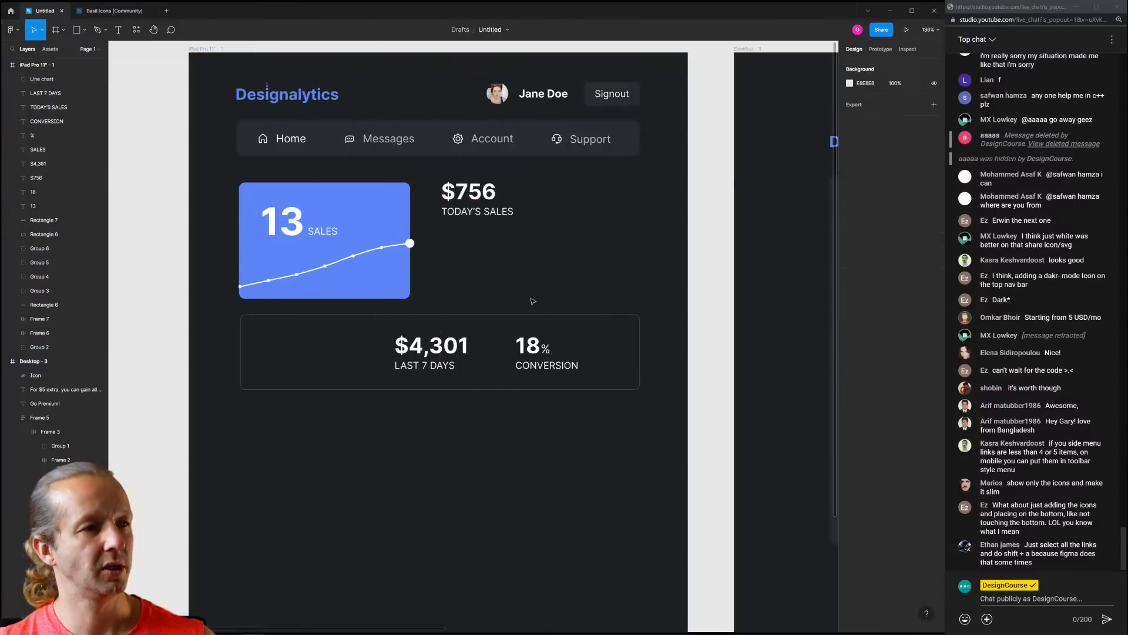
{"action": "left_click", "coordinate": [462, 316]}
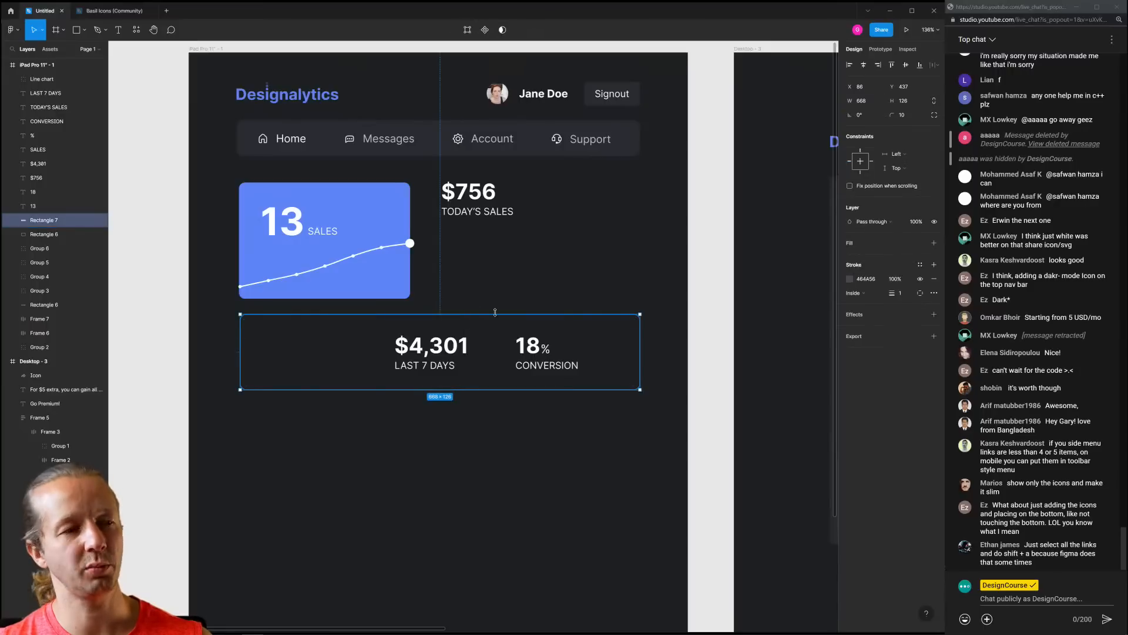
{"action": "left_click", "coordinate": [653, 357]}
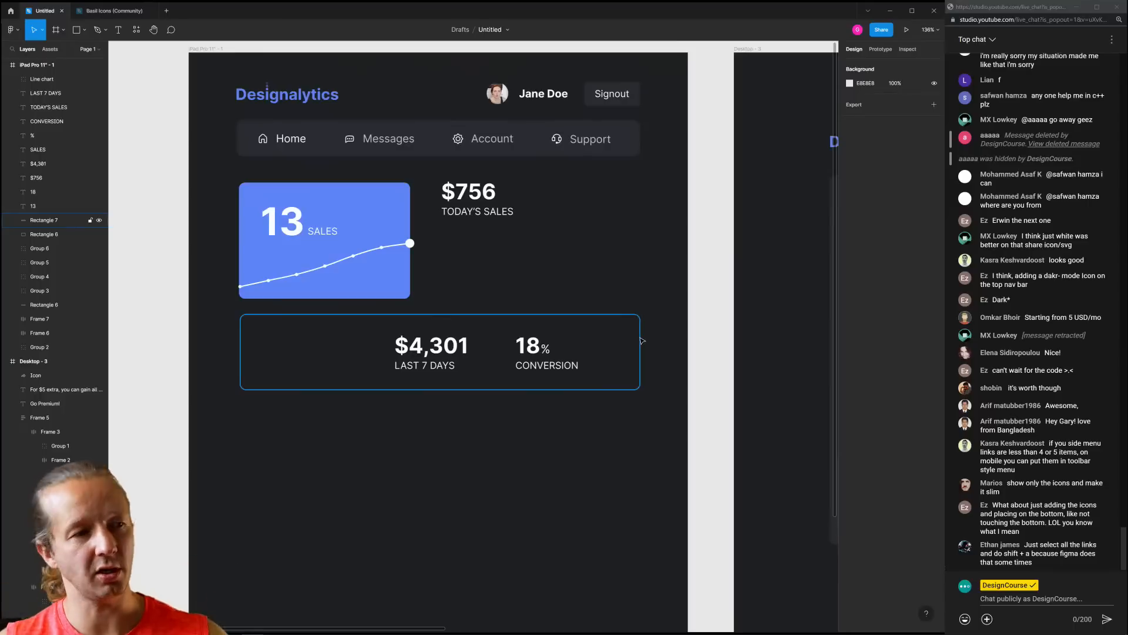
Place $4,301 LAST 7 DAYS beside $756 and shift the dashboard content down slightly
{"action": "left_click", "coordinate": [464, 346]}
{"action": "left_click", "coordinate": [449, 364], "text": "shift"}
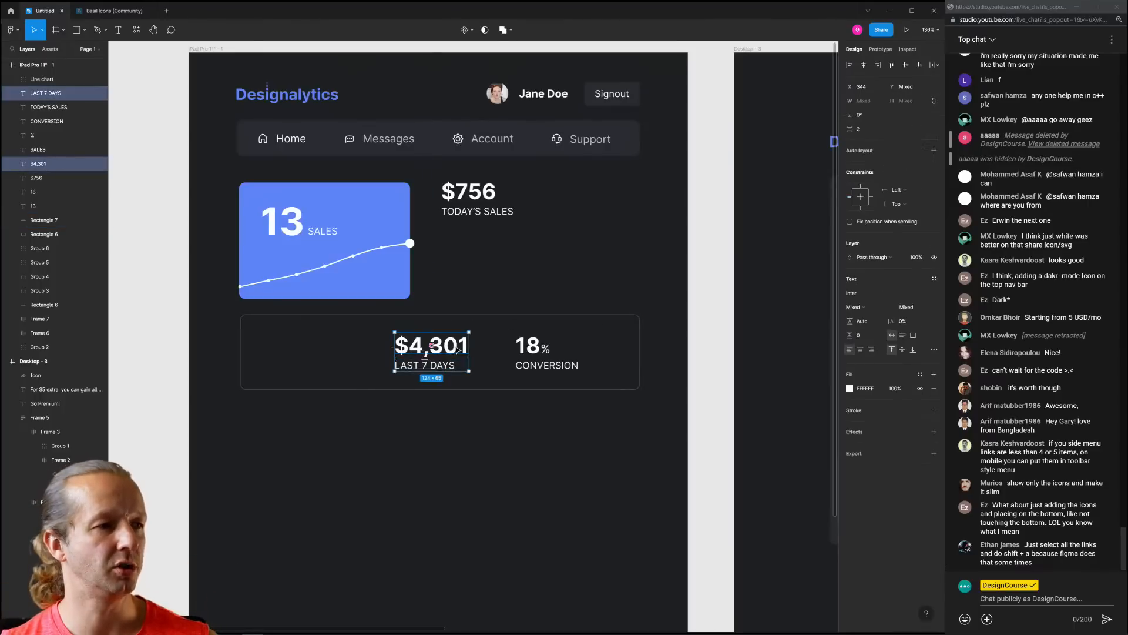
{"action": "left_click_drag", "start_coordinate": [458, 350], "coordinate": [624, 197]}
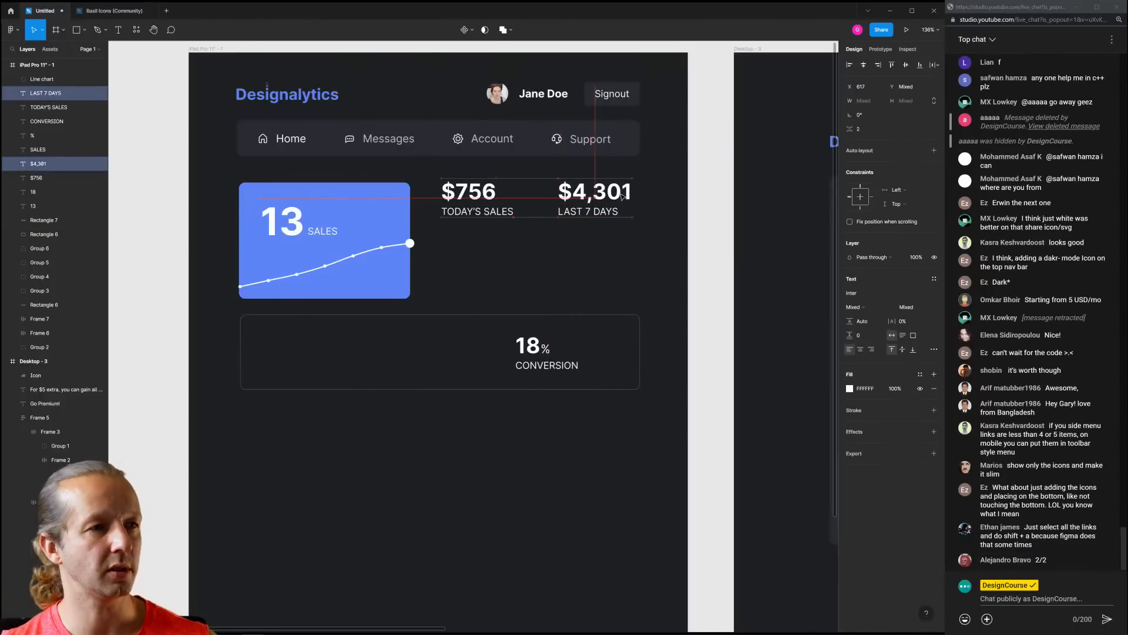
{"action": "left_click_drag", "start_coordinate": [547, 175], "coordinate": [617, 191]}
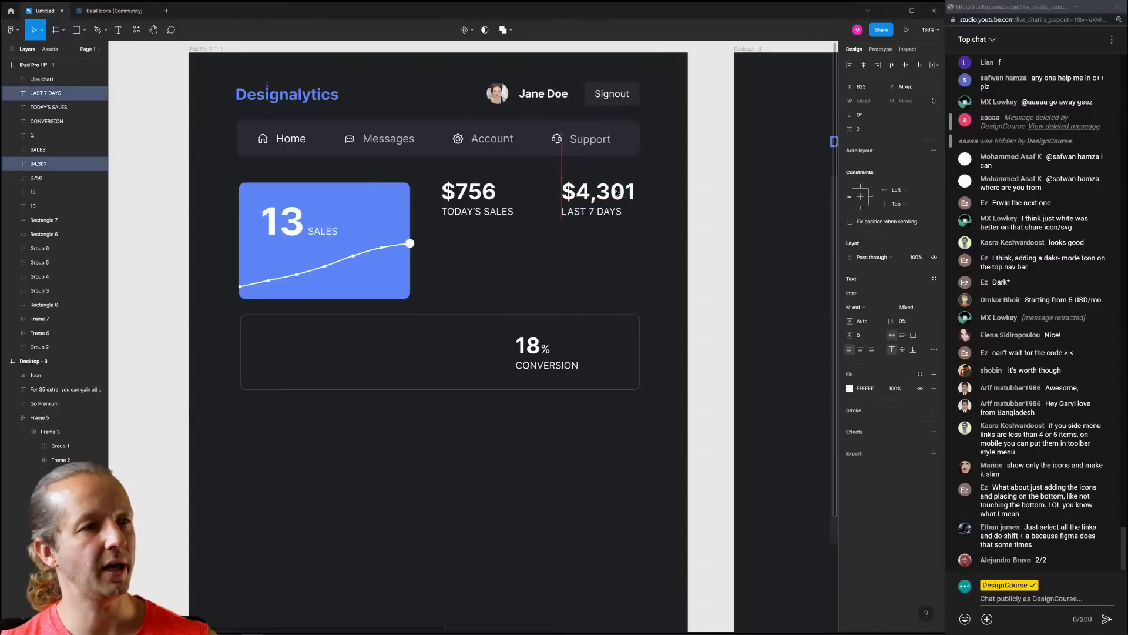
{"action": "left_click", "coordinate": [255, 170]}
{"action": "left_click_drag", "start_coordinate": [235, 167], "coordinate": [734, 434]}
{"action": "left_click_drag", "start_coordinate": [374, 238], "coordinate": [373, 246]}
{"action": "left_click", "coordinate": [532, 433]}
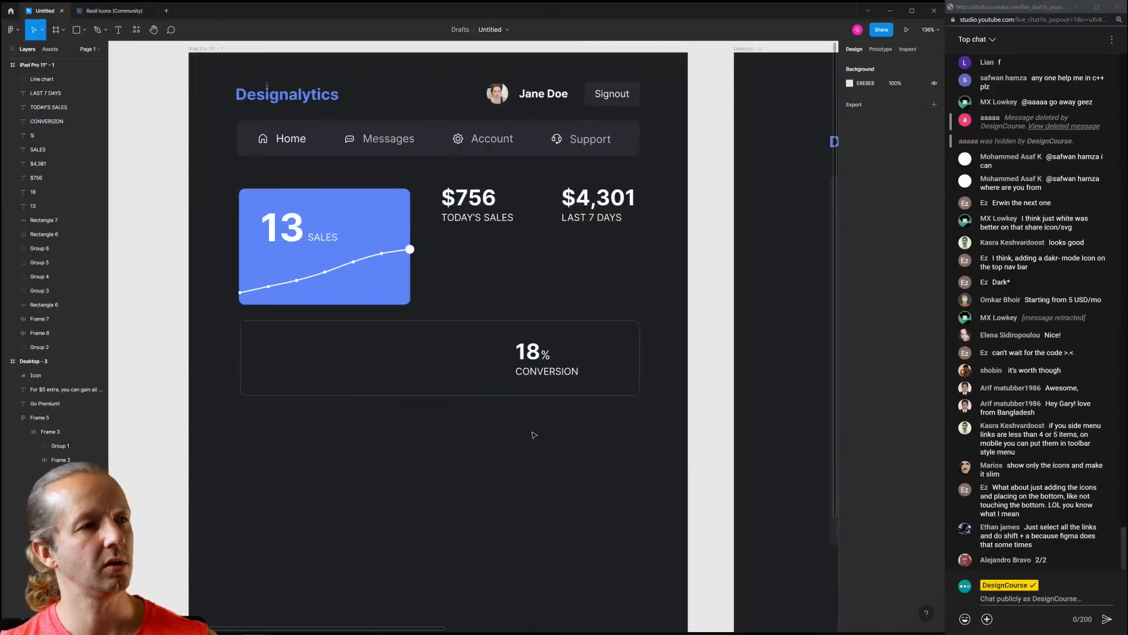
Move the 18, % and CONVERSION texts up beneath $756
{"action": "left_click", "coordinate": [524, 353]}
{"action": "left_click", "coordinate": [547, 357], "text": "shift"}
{"action": "left_click", "coordinate": [571, 372], "text": "shift"}
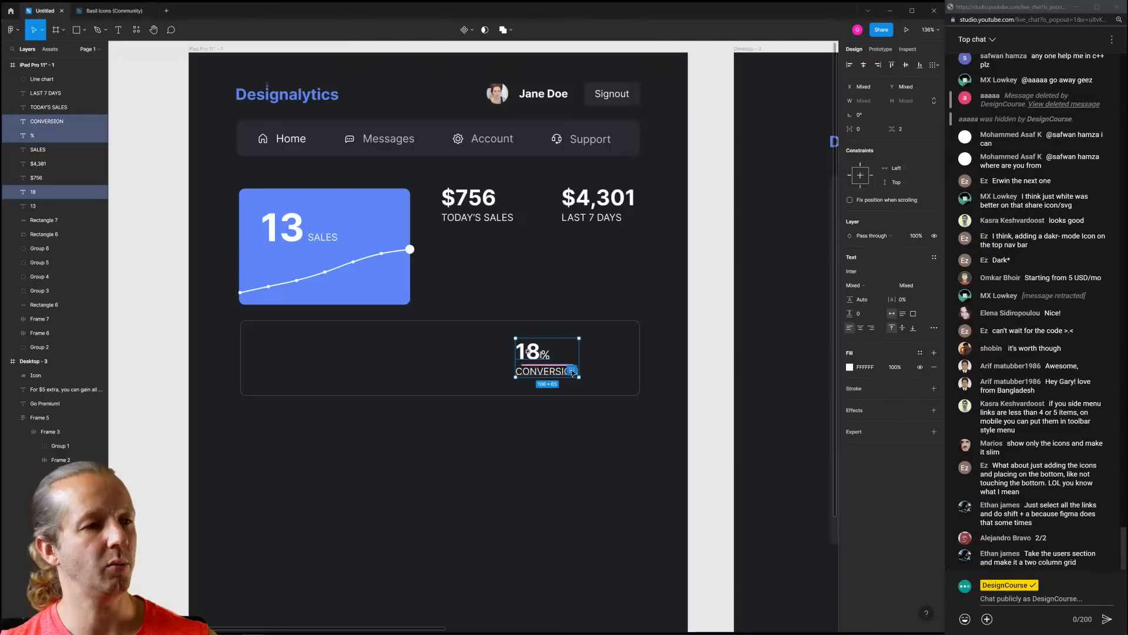
{"action": "left_click_drag", "start_coordinate": [554, 373], "coordinate": [479, 300]}
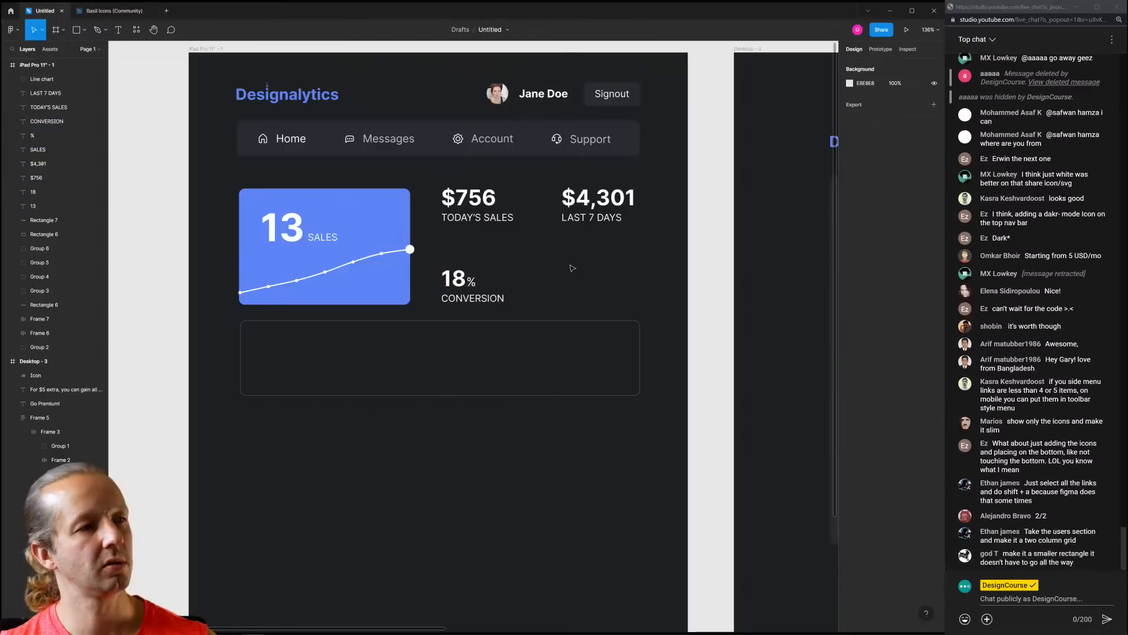
{"action": "scroll", "coordinate": [562, 294], "scroll_direction": "down", "scroll_amount": 3}
Delete the now-empty bottom stats card
{"action": "left_click", "coordinate": [563, 358]}
{"action": "key", "text": "Delete"}
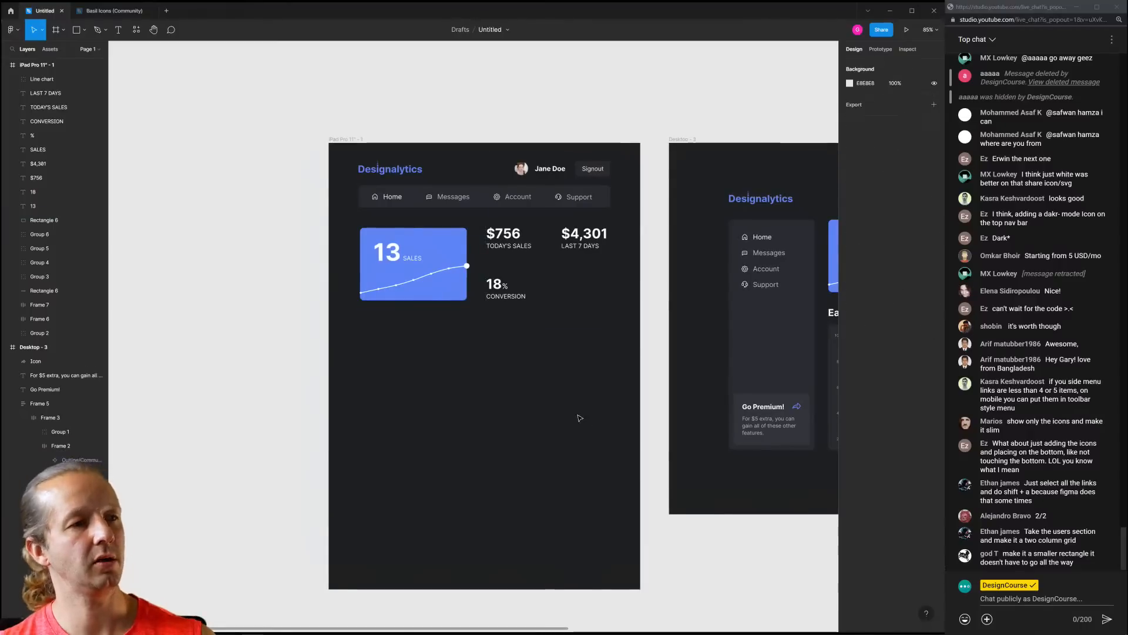
{"action": "scroll", "coordinate": [461, 325], "scroll_direction": "down", "scroll_amount": 2}
{"action": "scroll", "coordinate": [370, 148], "scroll_direction": "up", "scroll_amount": 5}
Nudge the sales stats down and shift the $4,301 LAST 7 DAYS stat left
{"action": "left_click_drag", "start_coordinate": [363, 136], "coordinate": [398, 246]}
{"action": "key", "text": "shift+Down"}
{"action": "key", "text": "shift+Down"}
{"action": "key", "text": "shift+Down"}
{"action": "left_click", "coordinate": [526, 239]}
{"action": "left_click_drag", "start_coordinate": [502, 143], "coordinate": [624, 229]}
{"action": "left_click_drag", "start_coordinate": [579, 184], "coordinate": [558, 184]}
{"action": "left_click", "coordinate": [563, 270]}
Duplicate the Desktop Earnings title and chart into the iPad frame
{"action": "scroll", "coordinate": [561, 281], "scroll_direction": "down", "scroll_amount": 4}
{"action": "left_click_drag", "start_coordinate": [545, 298], "coordinate": [373, 248]}
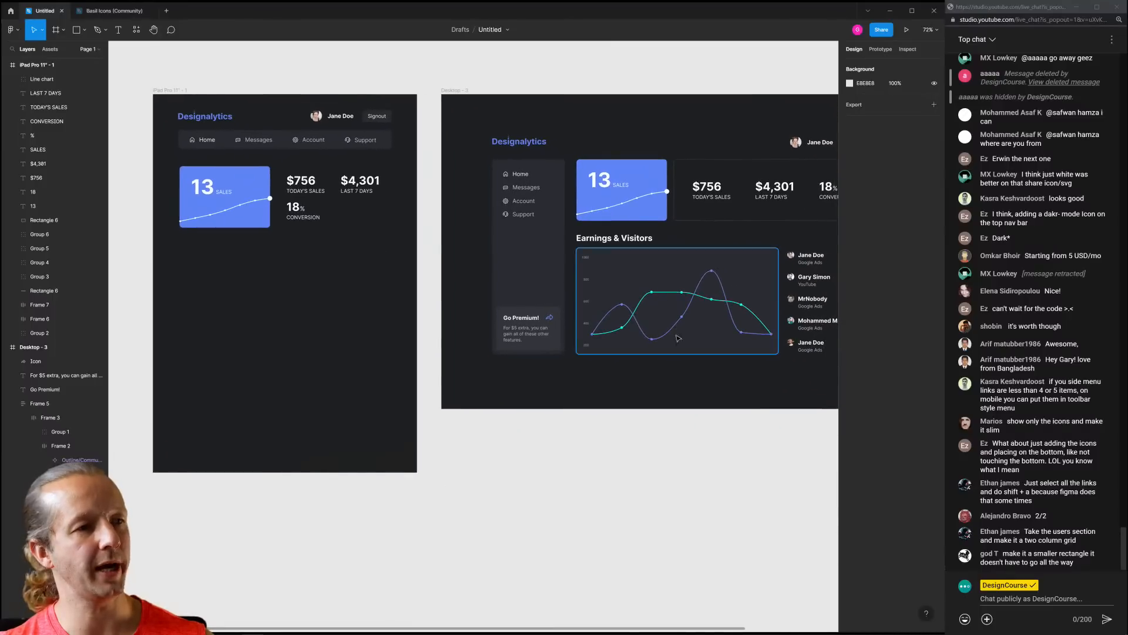
{"action": "left_click_drag", "start_coordinate": [675, 385], "coordinate": [602, 364]}
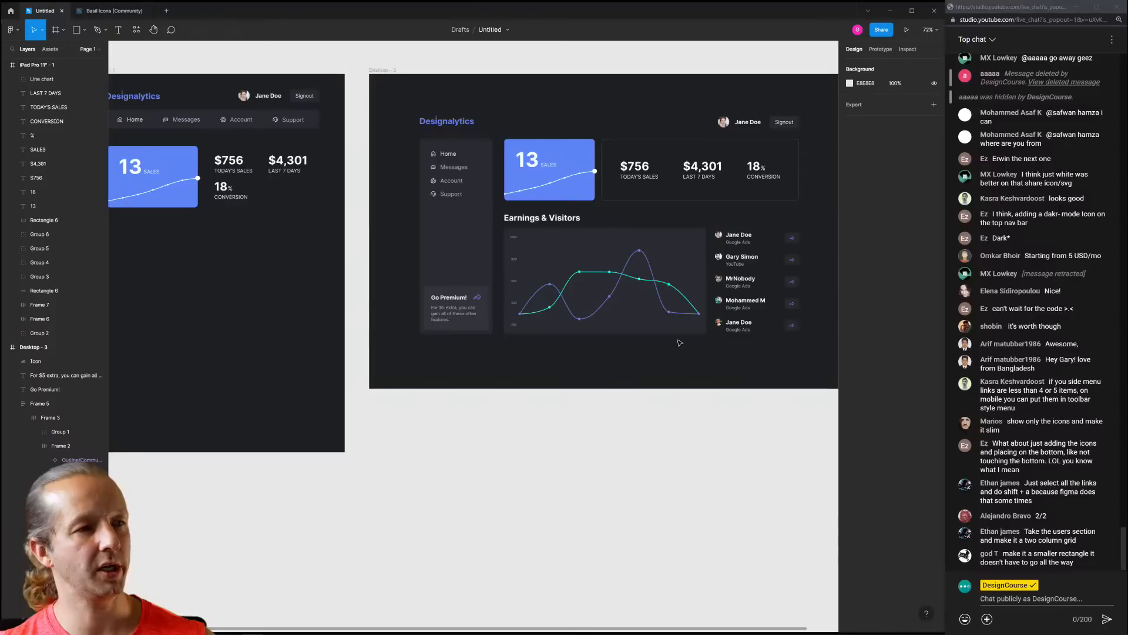
{"action": "left_click_drag", "start_coordinate": [689, 342], "coordinate": [463, 255]}
{"action": "key", "text": "ctrl+d"}
{"action": "left_click", "coordinate": [504, 393]}
Widen the chart's background rectangle to 670
{"action": "scroll", "coordinate": [526, 280], "scroll_direction": "up", "scroll_amount": 3}
{"action": "left_click", "coordinate": [634, 288]}
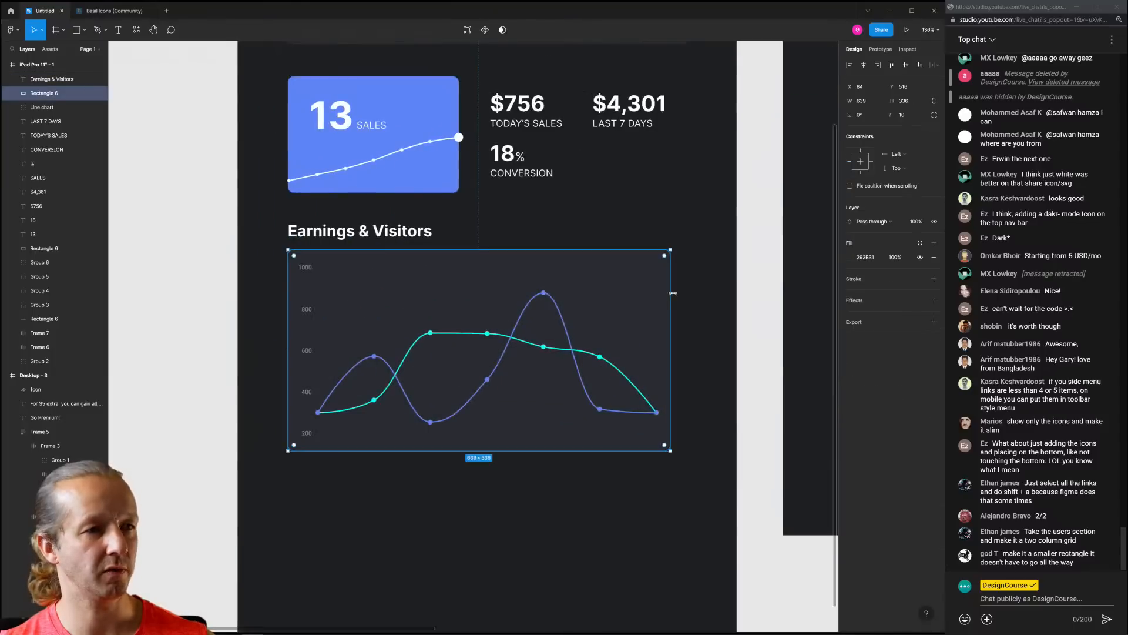
{"action": "left_click_drag", "start_coordinate": [673, 293], "coordinate": [689, 291]}
{"action": "scroll", "coordinate": [715, 317], "scroll_direction": "down", "scroll_amount": 3}
{"action": "left_click_drag", "start_coordinate": [682, 363], "coordinate": [598, 339]}
{"action": "left_click", "coordinate": [645, 415]}
Duplicate the Desktop user list and place the copy below the chart in the iPad frame
{"action": "left_click_drag", "start_coordinate": [645, 416], "coordinate": [476, 384]}
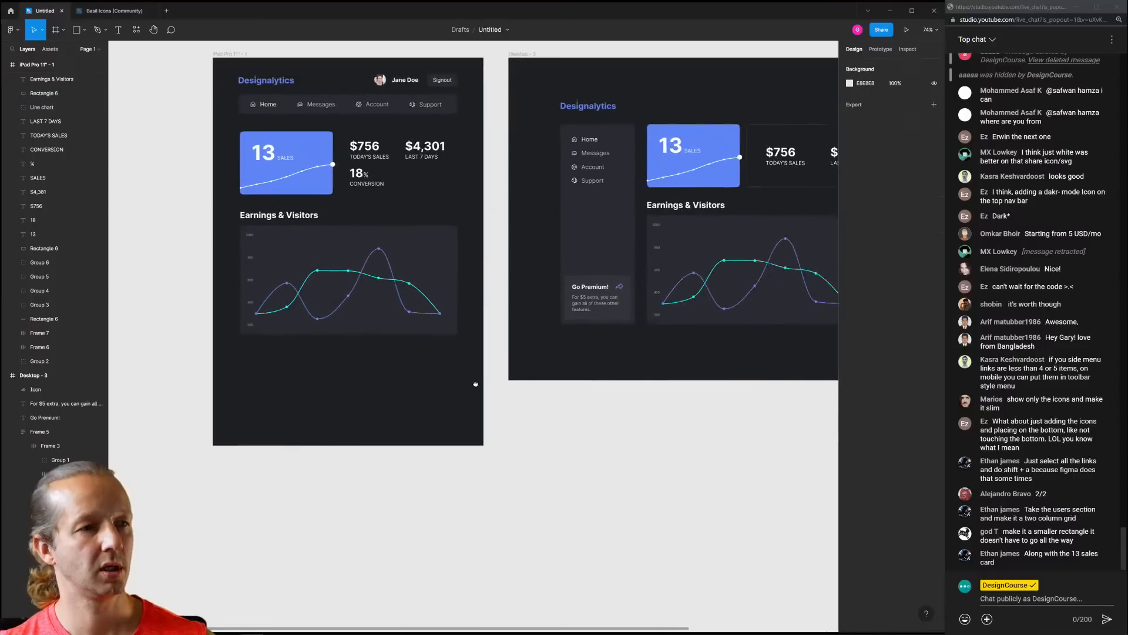
{"action": "scroll", "coordinate": [476, 384], "scroll_direction": "right", "scroll_amount": 5}
{"action": "left_click", "coordinate": [681, 232]}
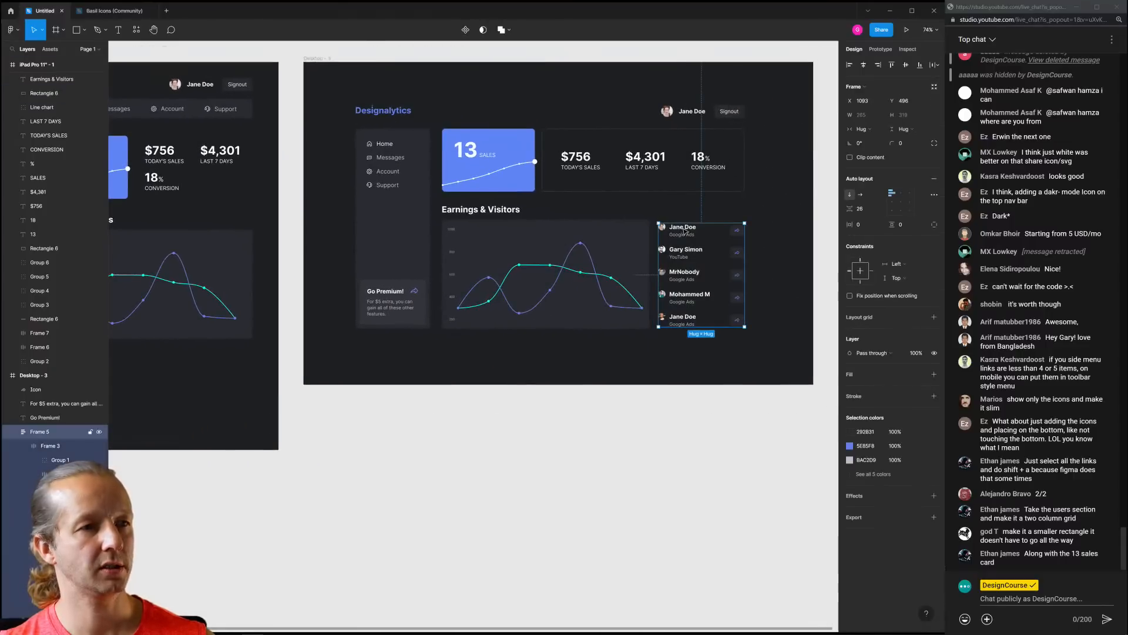
{"action": "key", "text": "ctrl+d"}
{"action": "left_click_drag", "start_coordinate": [678, 231], "coordinate": [199, 378]}
{"action": "left_click_drag", "start_coordinate": [284, 374], "coordinate": [368, 334]}
{"action": "scroll", "coordinate": [473, 336], "scroll_direction": "up", "scroll_amount": 2}
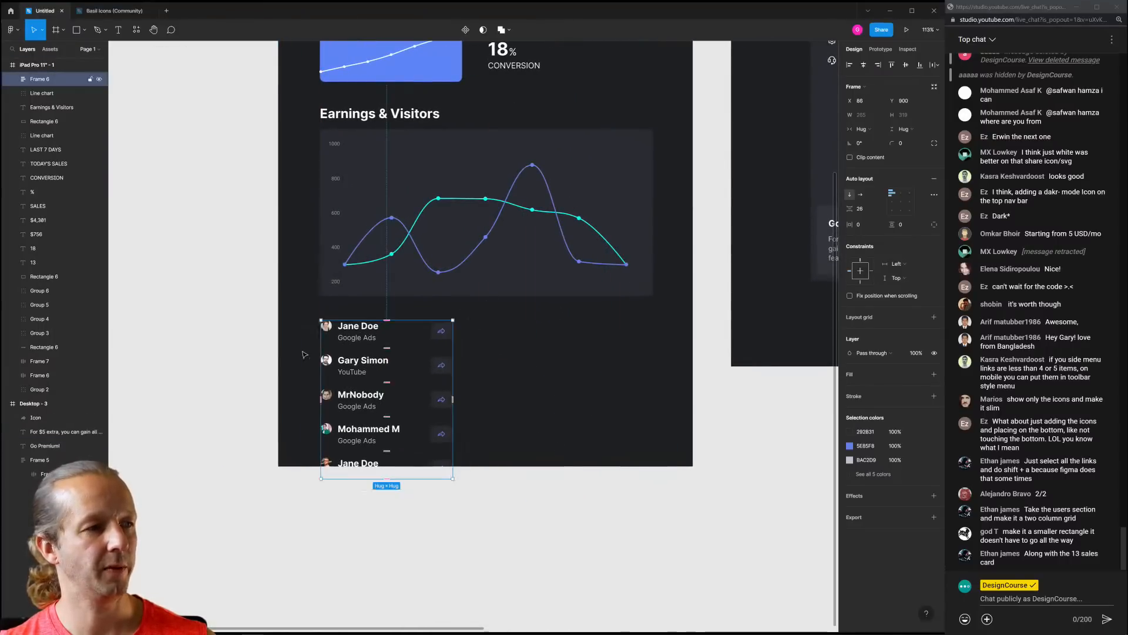
Remove auto layout from the user list and ungroup it into separate rows
{"action": "right_click", "coordinate": [354, 364]}
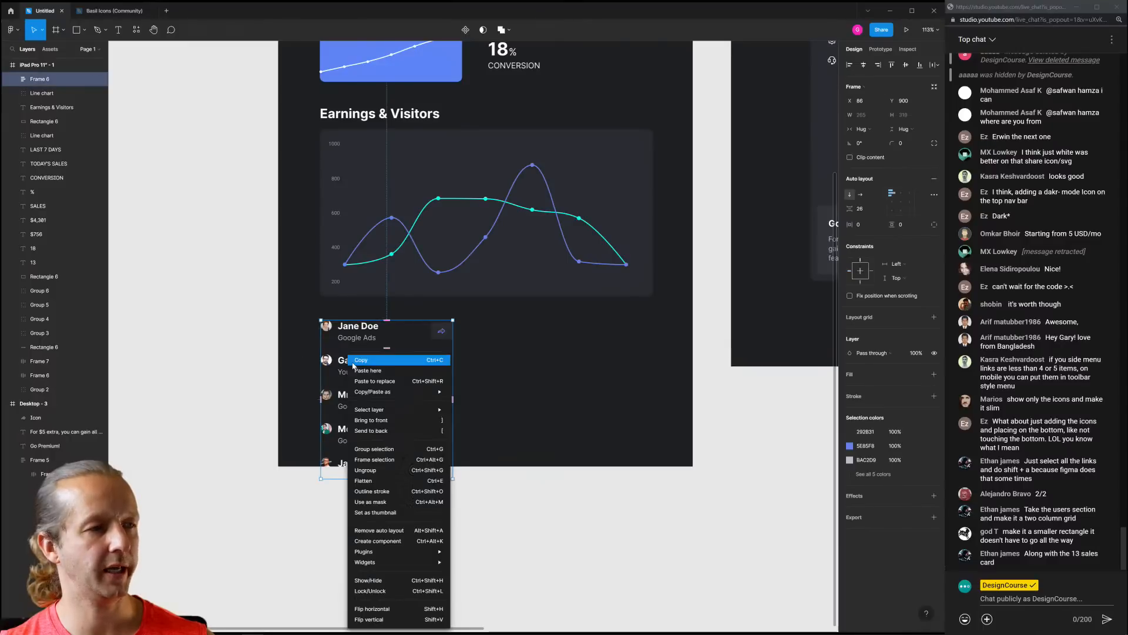
{"action": "left_click", "coordinate": [928, 179]}
{"action": "left_click", "coordinate": [934, 179]}
{"action": "left_click", "coordinate": [553, 393]}
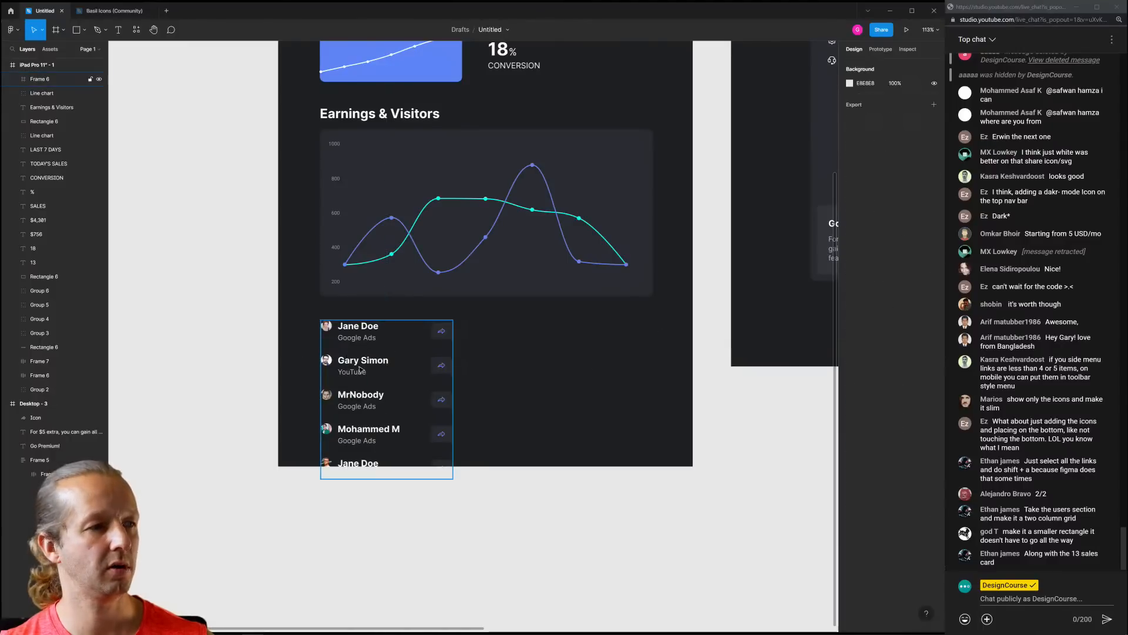
{"action": "right_click", "coordinate": [357, 369]}
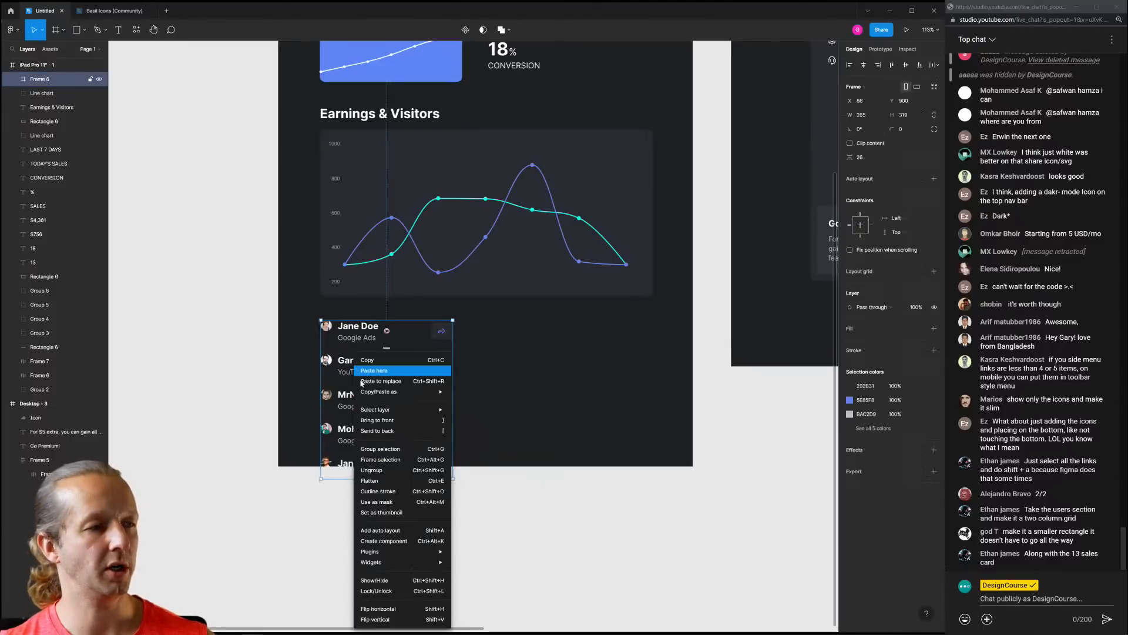
{"action": "left_click", "coordinate": [371, 470]}
Arrange the five user rows into a two-column grid and nudge them down slightly
{"action": "left_click_drag", "start_coordinate": [369, 368], "coordinate": [552, 327]}
{"action": "left_click_drag", "start_coordinate": [339, 397], "coordinate": [350, 369]}
{"action": "left_click_drag", "start_coordinate": [352, 438], "coordinate": [552, 371]}
{"action": "left_click", "coordinate": [408, 433]}
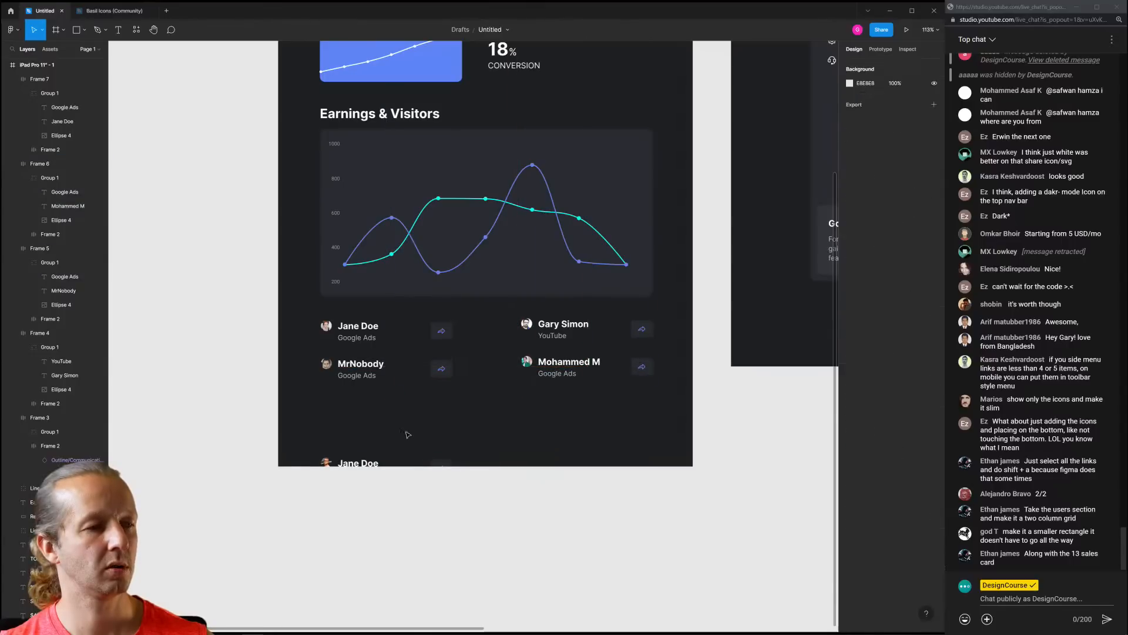
{"action": "left_click_drag", "start_coordinate": [355, 462], "coordinate": [354, 403]}
{"action": "left_click", "coordinate": [561, 429]}
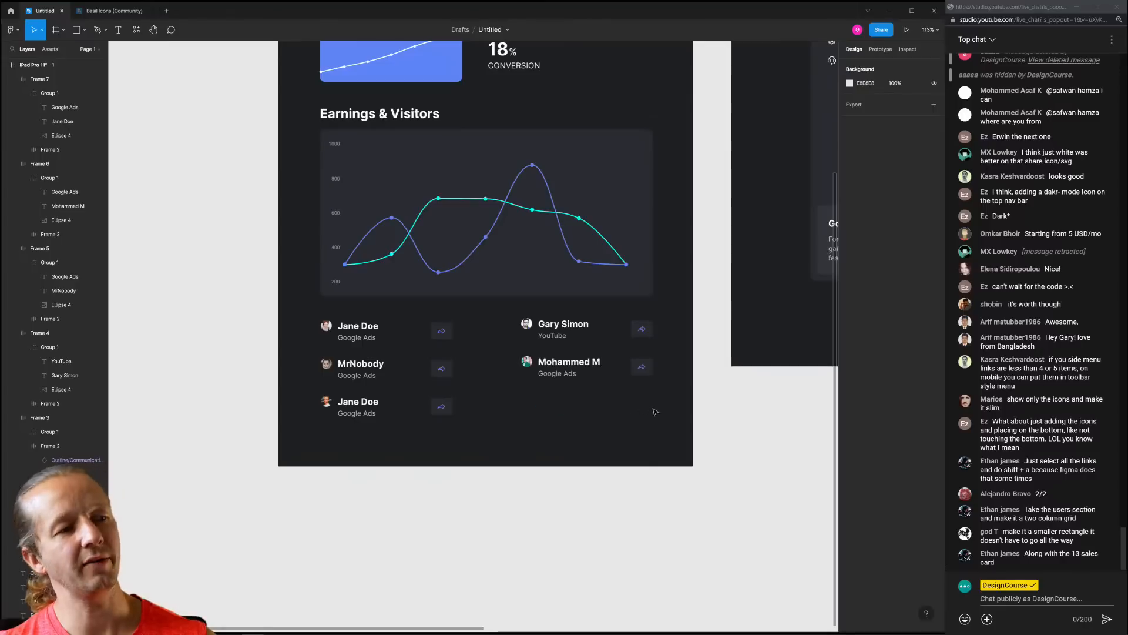
{"action": "scroll", "coordinate": [609, 405], "scroll_direction": "down", "scroll_amount": 5}
{"action": "left_click_drag", "start_coordinate": [639, 422], "coordinate": [460, 362]}
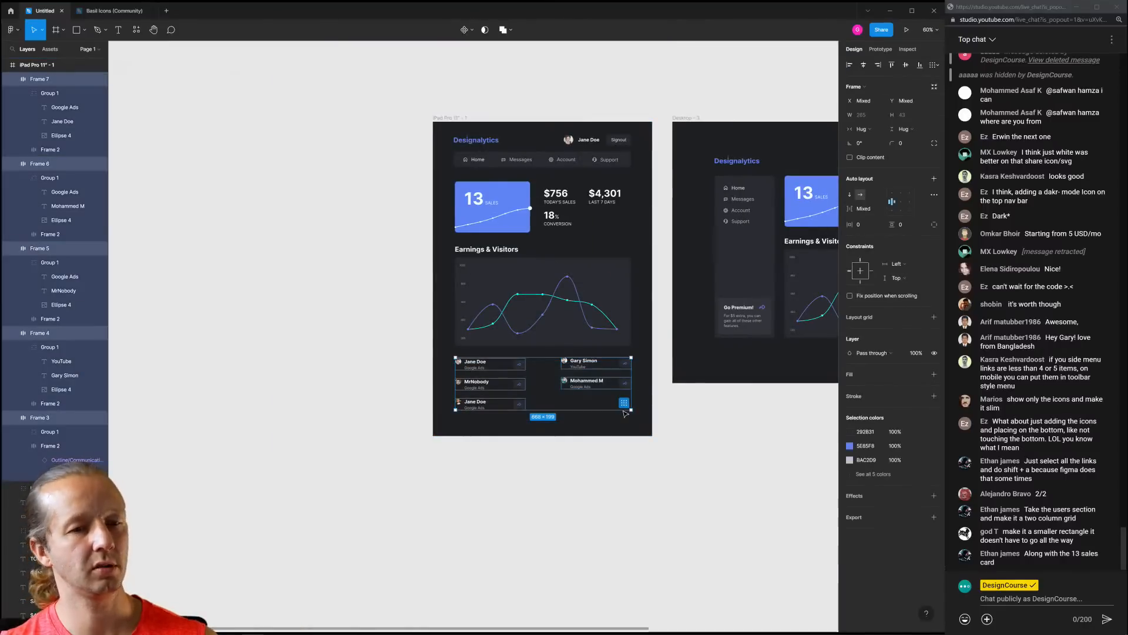
{"action": "key", "text": "shift+Down"}
{"action": "left_click", "coordinate": [632, 453]}
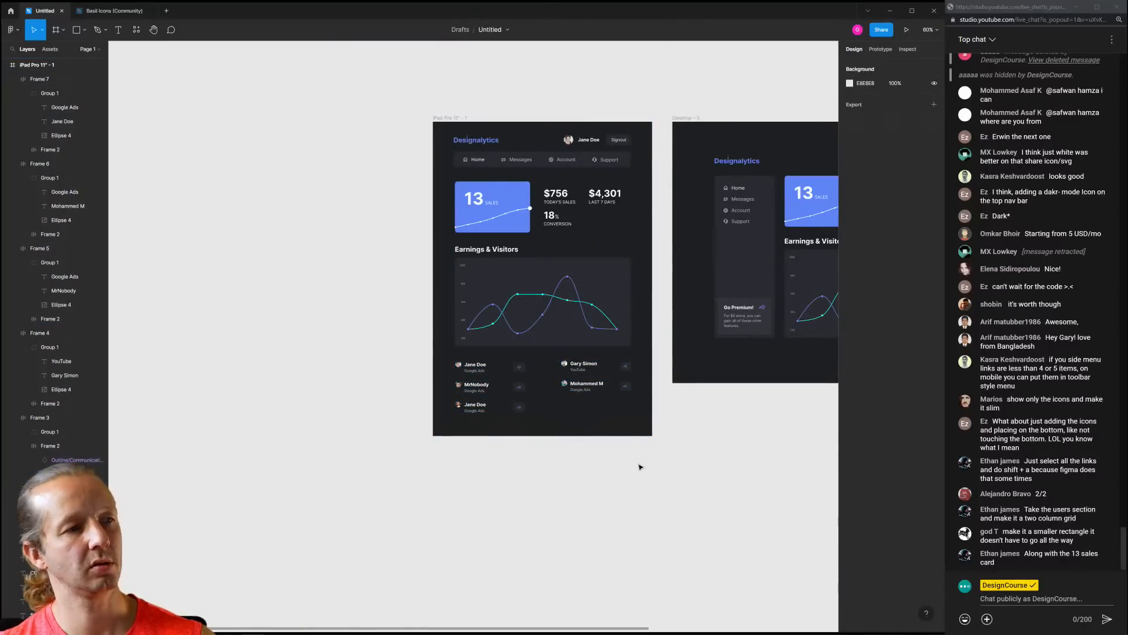
Alt-drag the iPad Pro 11" - 1 frame left to create iPad Pro 11" - 2
{"action": "left_click_drag", "start_coordinate": [620, 448], "coordinate": [388, 443]}
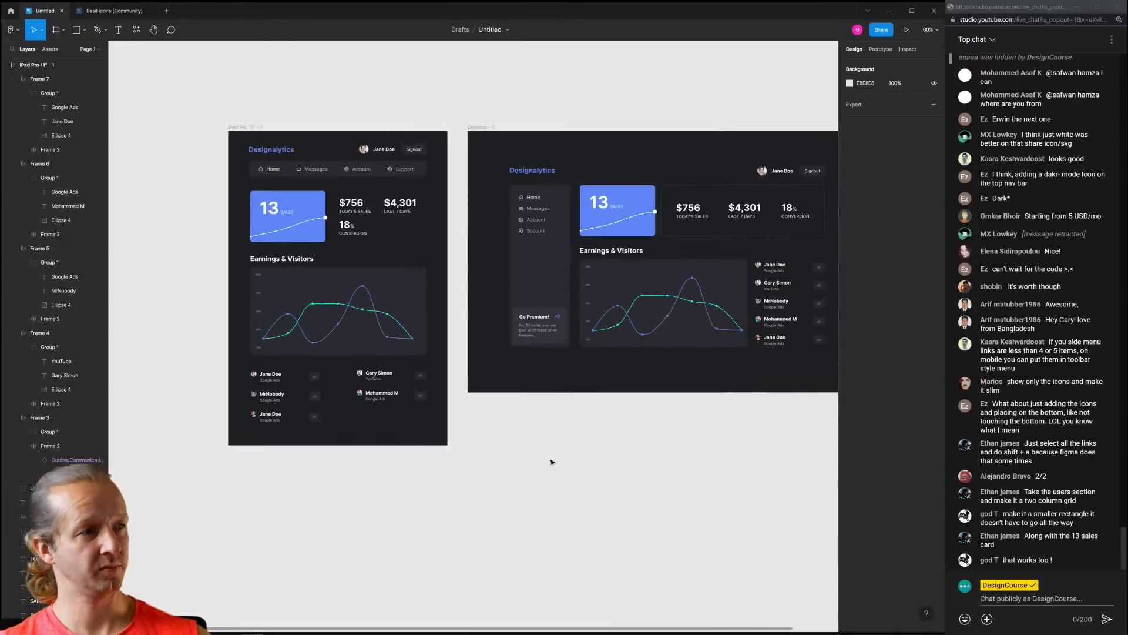
{"action": "left_click_drag", "start_coordinate": [562, 446], "coordinate": [547, 450]}
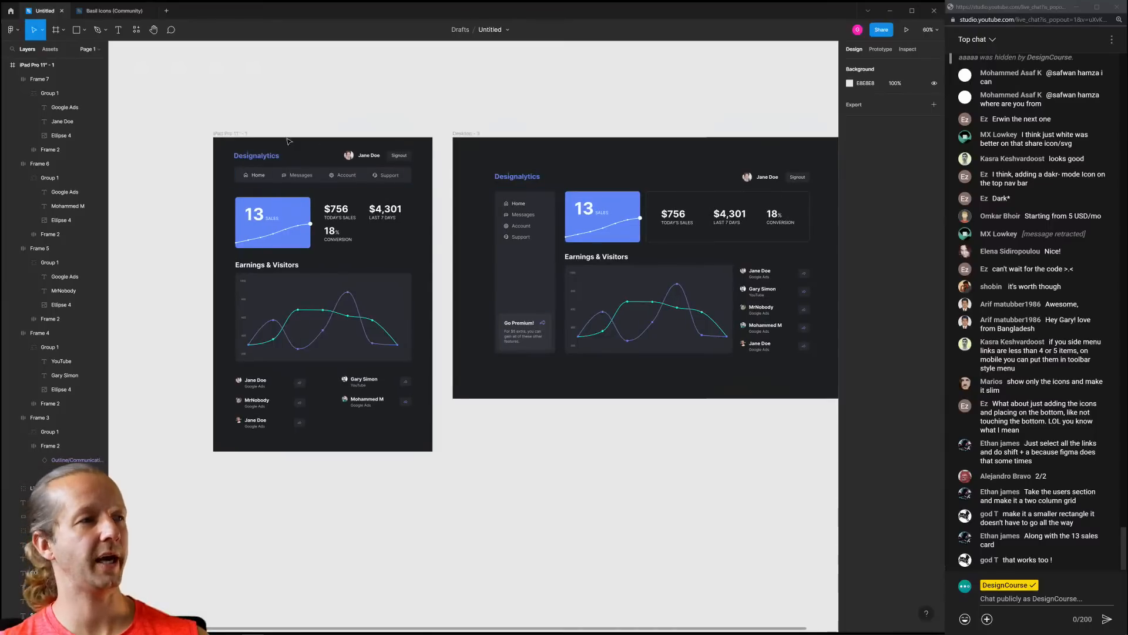
{"action": "scroll", "coordinate": [248, 154], "scroll_direction": "up", "scroll_amount": 5}
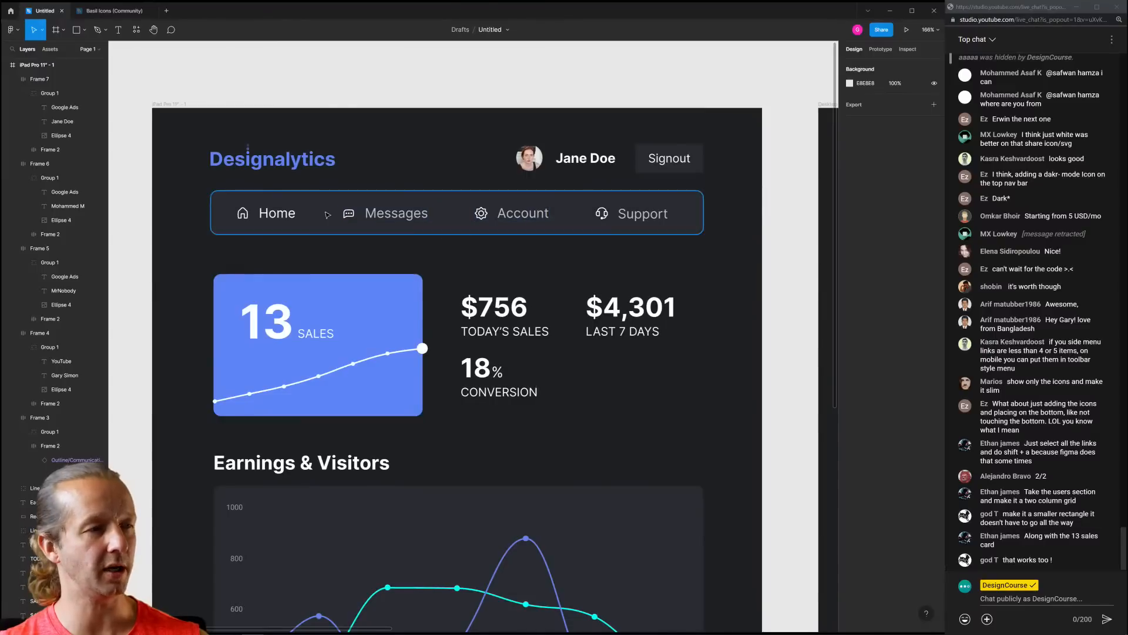
{"action": "scroll", "coordinate": [441, 213], "scroll_direction": "down", "scroll_amount": 5}
{"action": "left_click_drag", "start_coordinate": [552, 158], "coordinate": [252, 154]}
Narrow the duplicated iPad frame to 637 wide
{"action": "left_click", "coordinate": [467, 214]}
{"action": "left_click", "coordinate": [510, 211]}
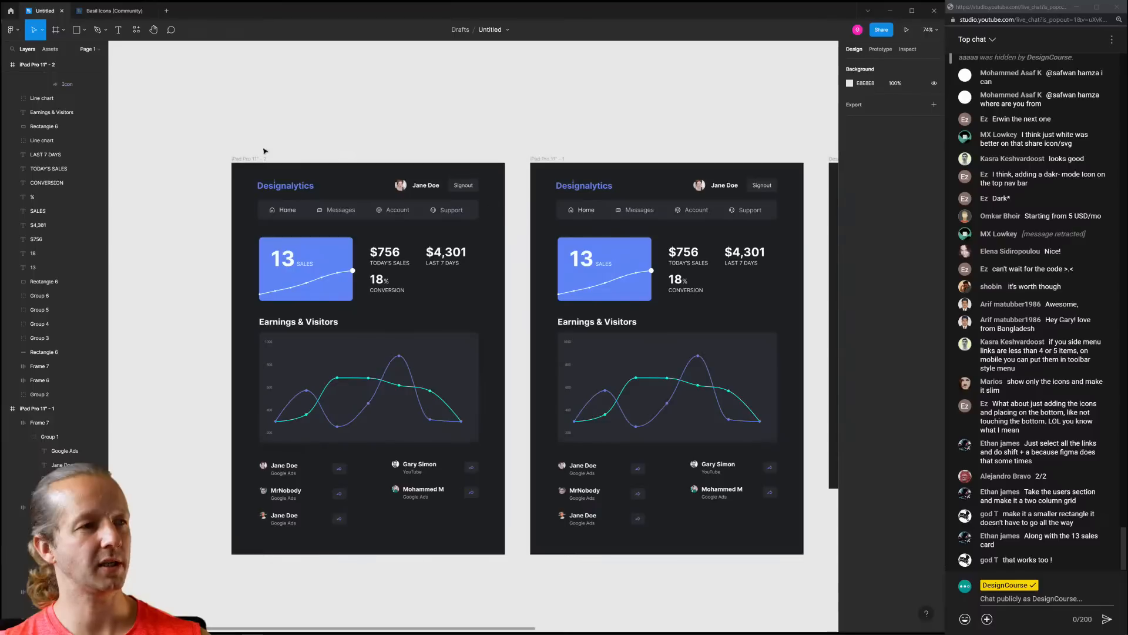
{"action": "left_click", "coordinate": [242, 158]}
{"action": "left_click_drag", "start_coordinate": [505, 199], "coordinate": [440, 203]}
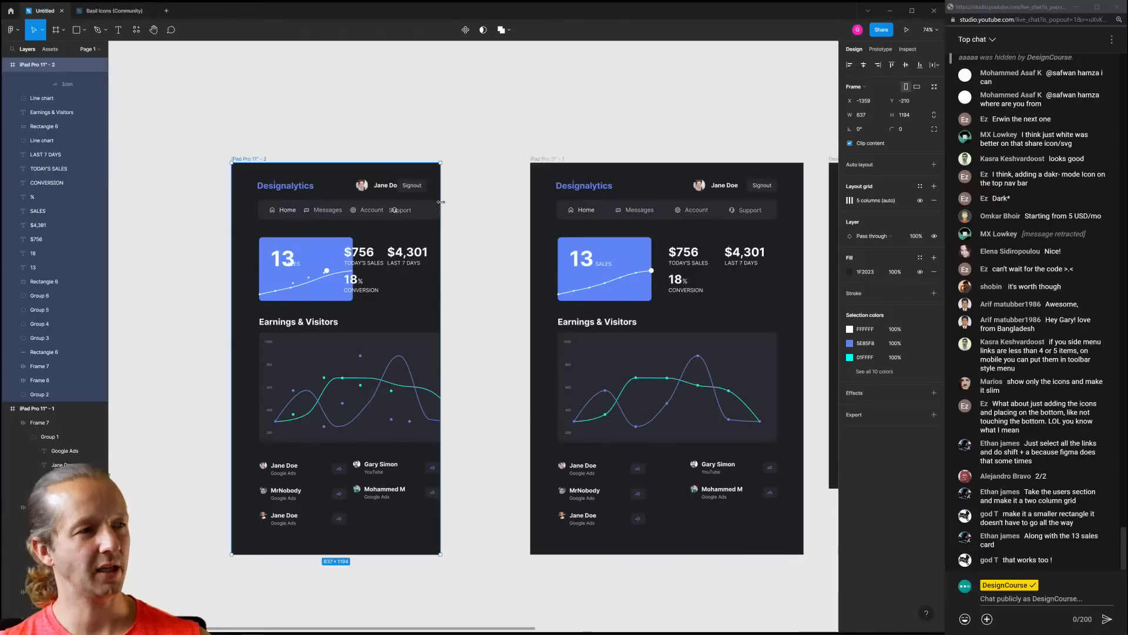
{"action": "key", "text": "Escape"}
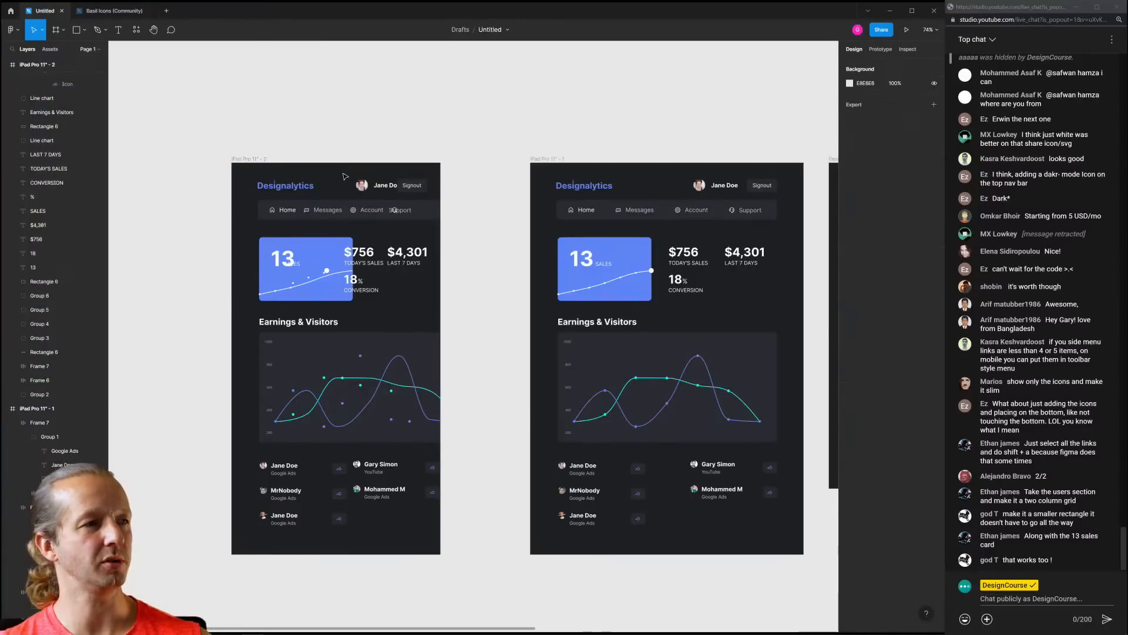
Delete the frame's contents except the Designalytics title, then shift the title slightly left
{"action": "left_click_drag", "start_coordinate": [246, 200], "coordinate": [444, 560]}
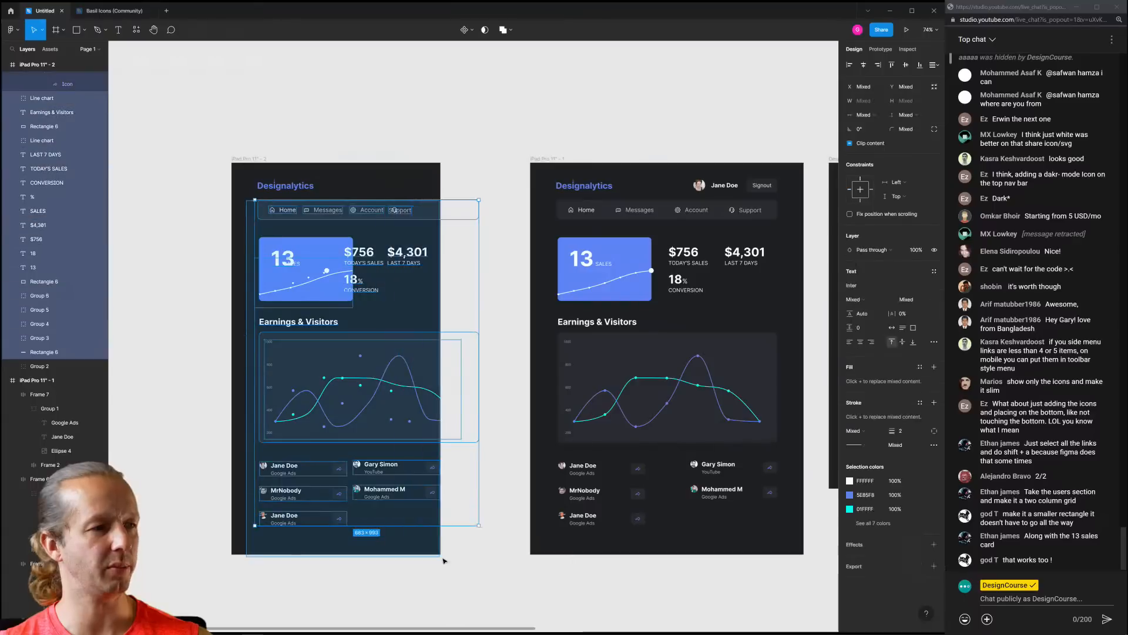
{"action": "key", "text": "Delete"}
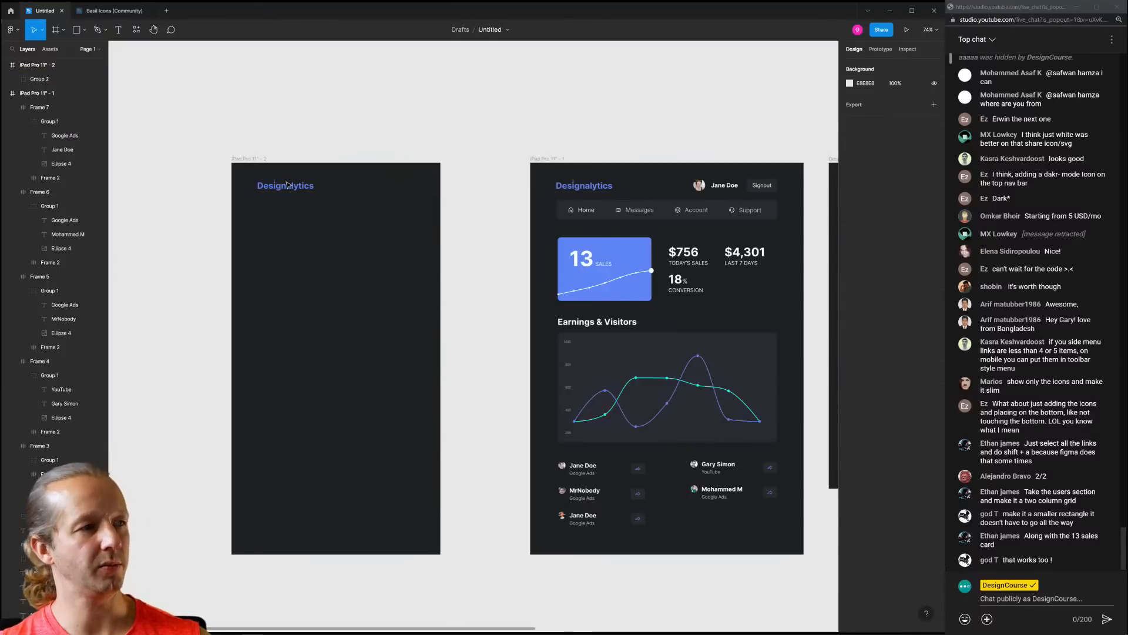
{"action": "left_click_drag", "start_coordinate": [284, 190], "coordinate": [276, 193]}
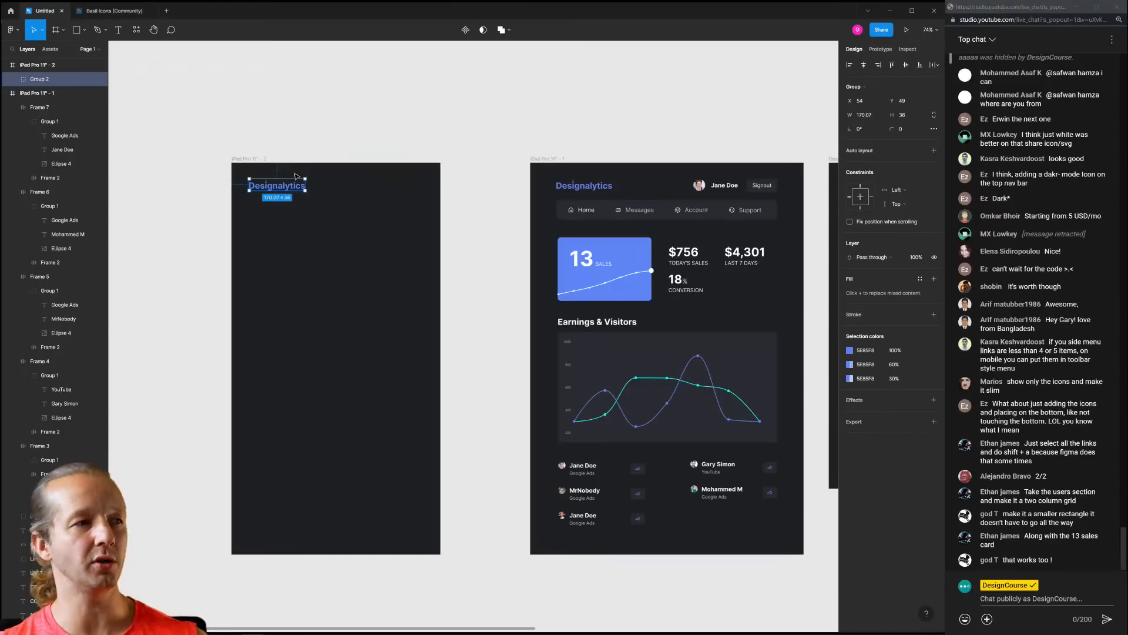
{"action": "left_click", "coordinate": [307, 134]}
Move the narrow frame to the right and recentre the view on both frames
{"action": "scroll", "coordinate": [263, 113], "scroll_direction": "right", "scroll_amount": 1}
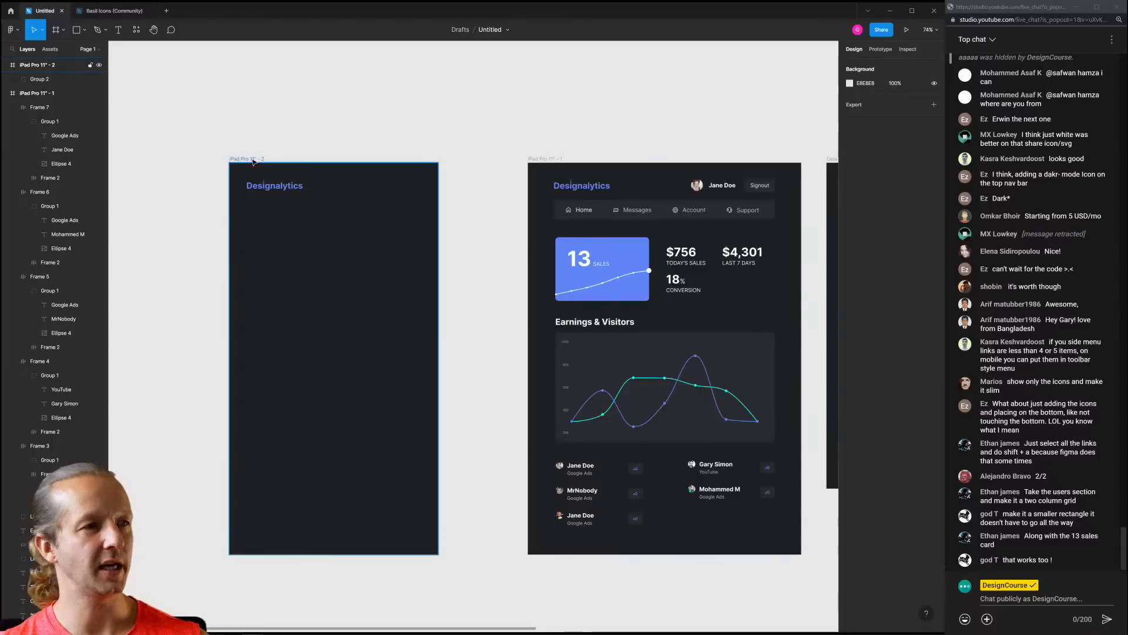
{"action": "left_click_drag", "start_coordinate": [253, 162], "coordinate": [295, 162]}
{"action": "left_click", "coordinate": [388, 136]}
{"action": "left_click_drag", "start_coordinate": [401, 134], "coordinate": [343, 106]}
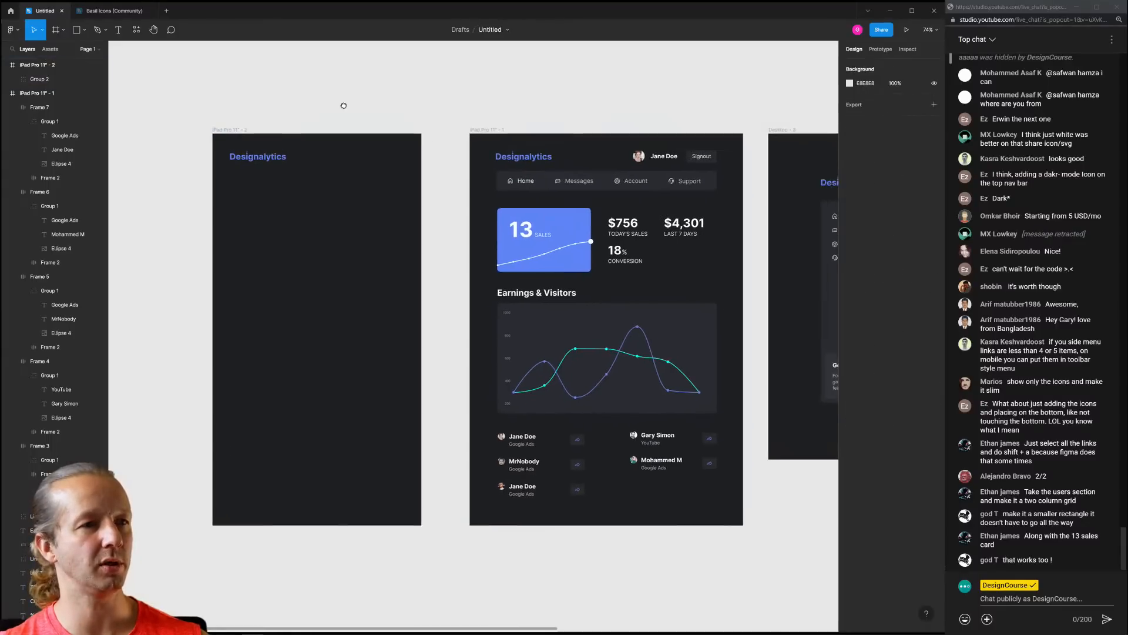
{"action": "left_click", "coordinate": [698, 158]}
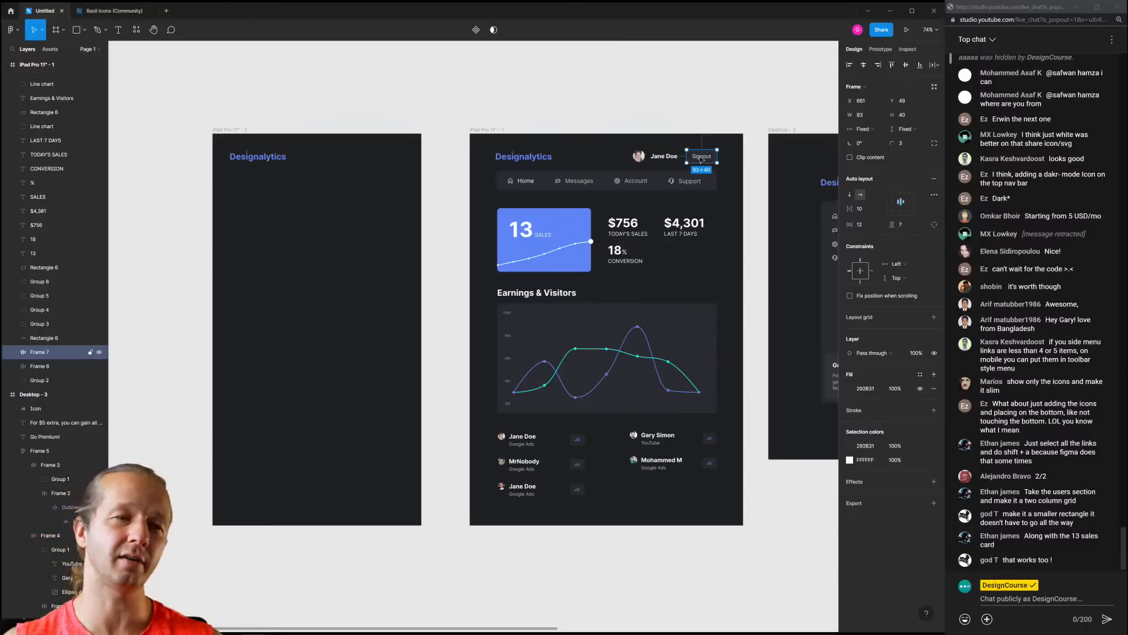
Copy the avatar and name profile chip into the header of the 637-wide frame
{"action": "left_click", "coordinate": [659, 157]}
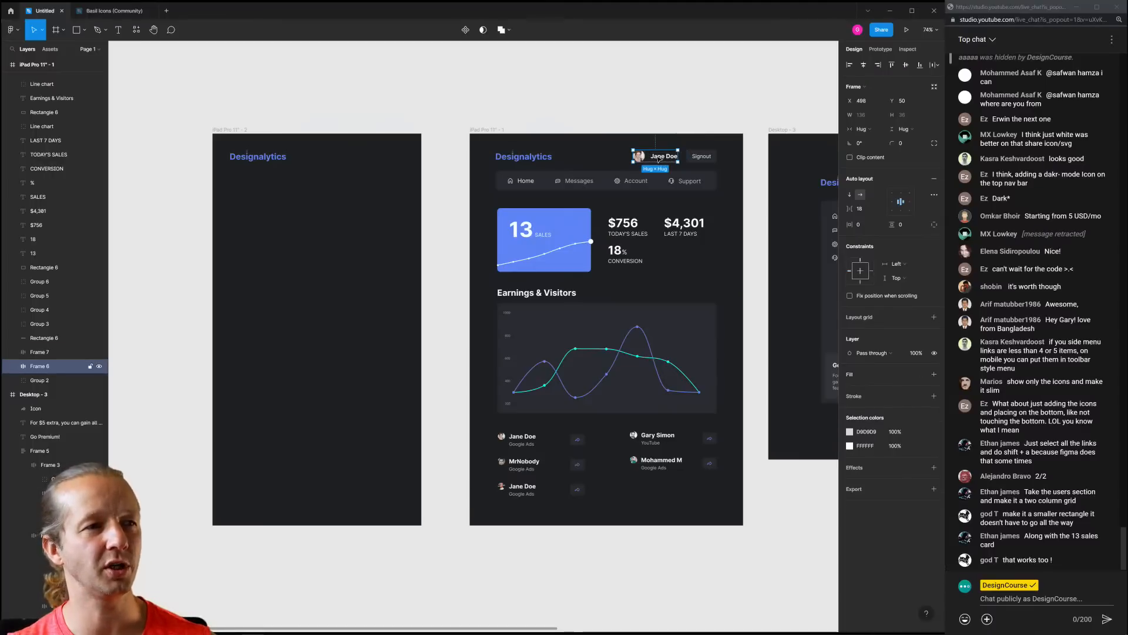
{"action": "key", "text": "ctrl+d"}
{"action": "left_click_drag", "start_coordinate": [658, 157], "coordinate": [374, 157]}
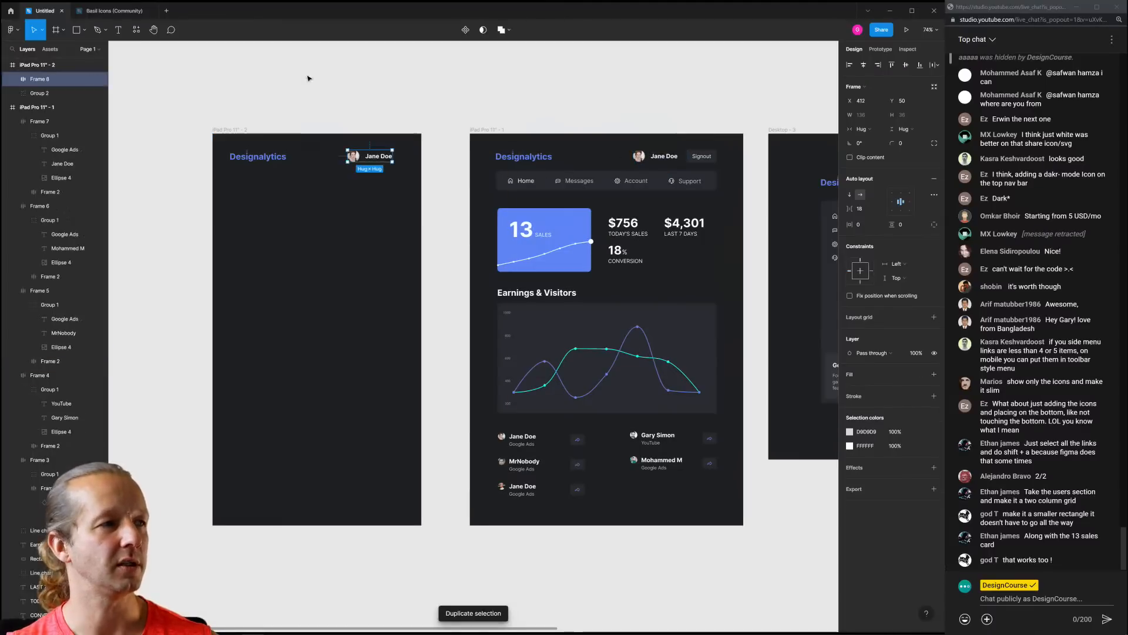
Try grouping the left frame, undo it, then show the column layout grids with Ctrl+G
{"action": "left_click", "coordinate": [236, 137]}
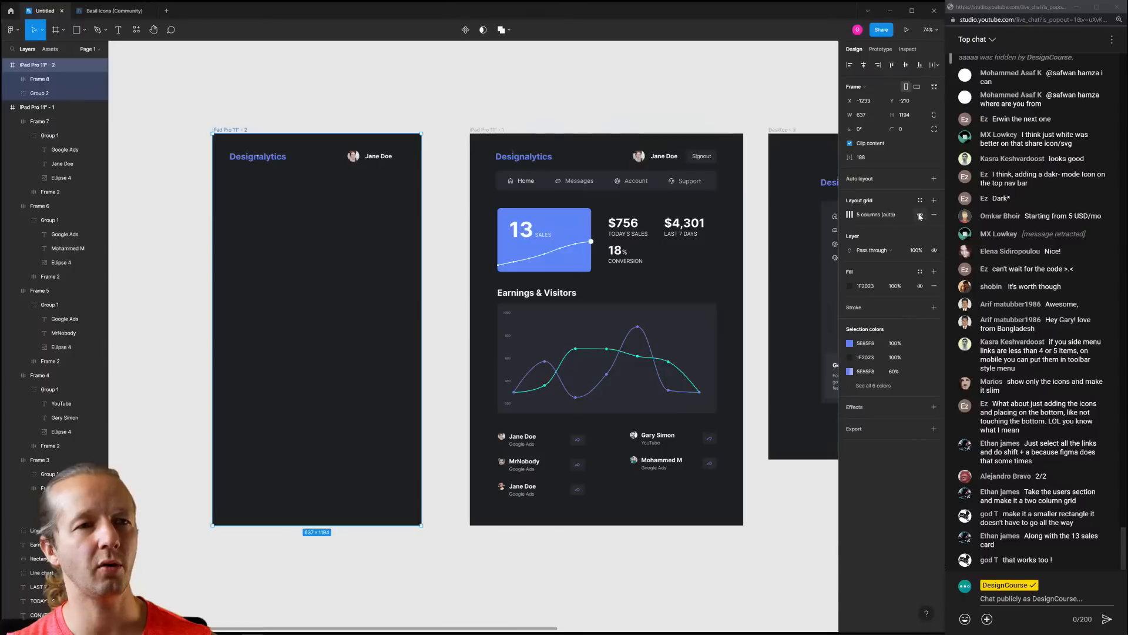
{"action": "key", "text": "ctrl+g"}
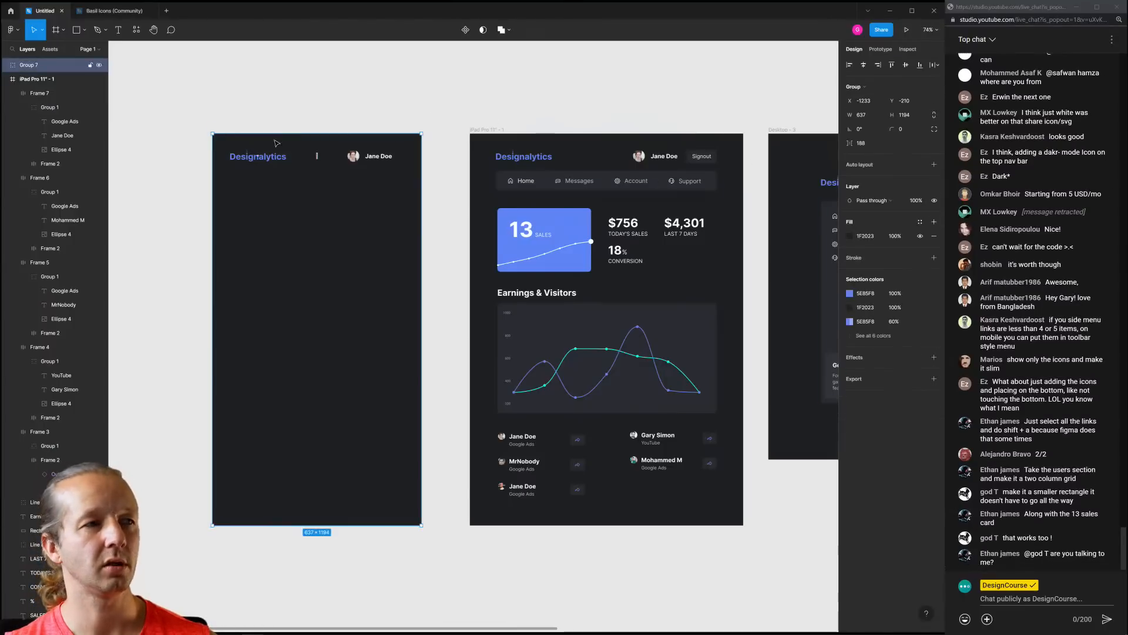
{"action": "left_click", "coordinate": [219, 121]}
{"action": "left_click", "coordinate": [242, 141]}
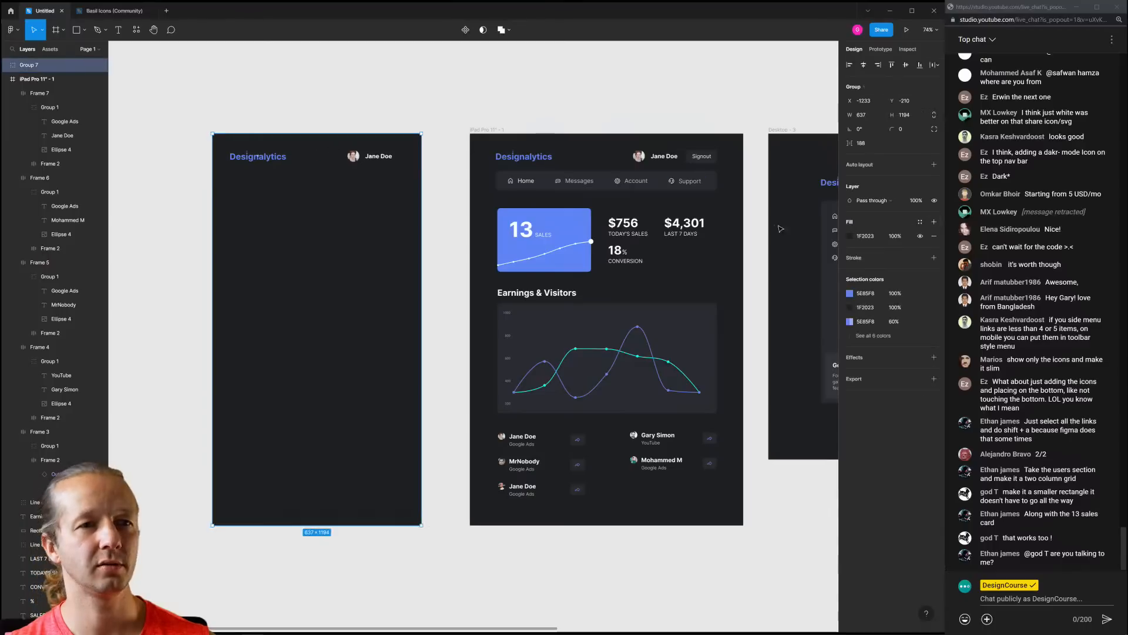
{"action": "key", "text": "ctrl+z"}
{"action": "key", "text": "ctrl+z"}
{"action": "key", "text": "ctrl+z"}
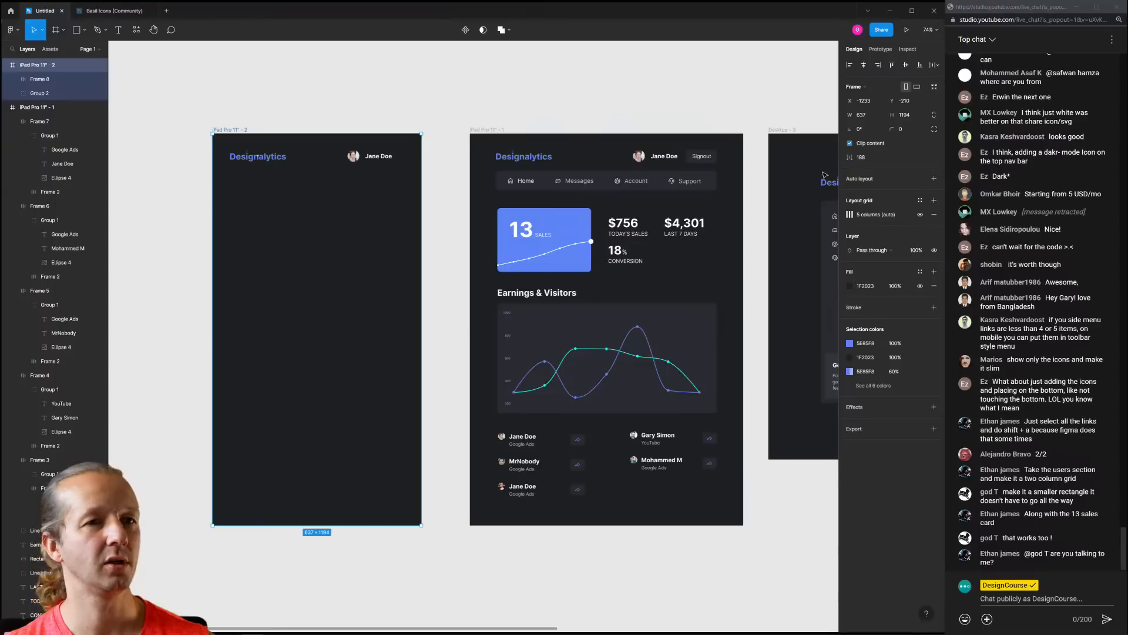
{"action": "key", "text": "ctrl+shift+z"}
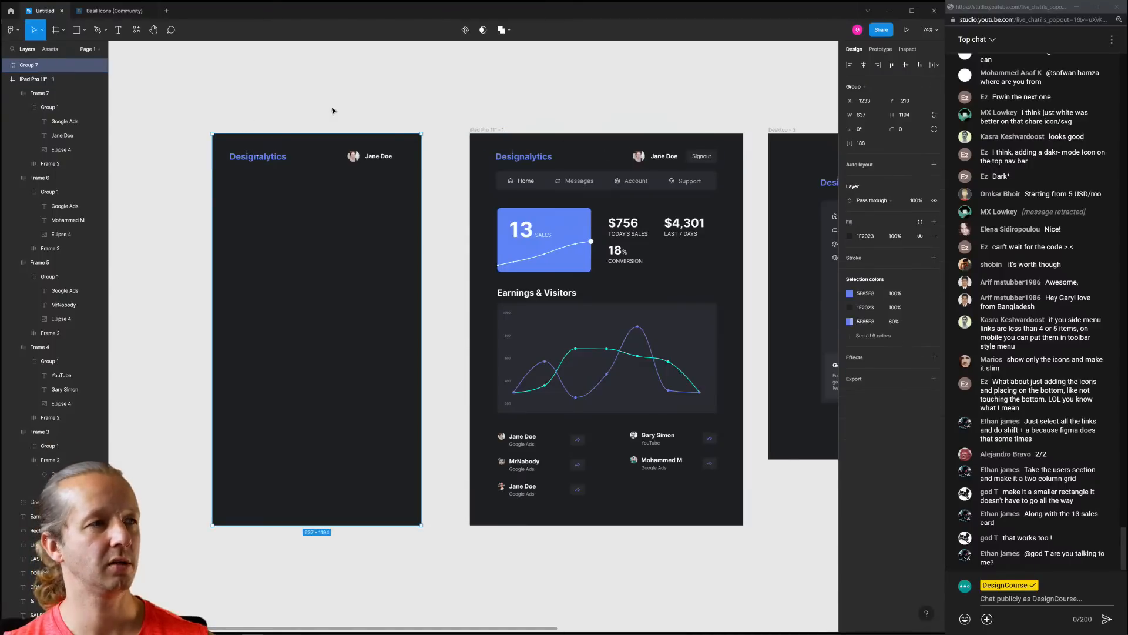
{"action": "key", "text": "ctrl+z"}
{"action": "key", "text": "ctrl+g"}
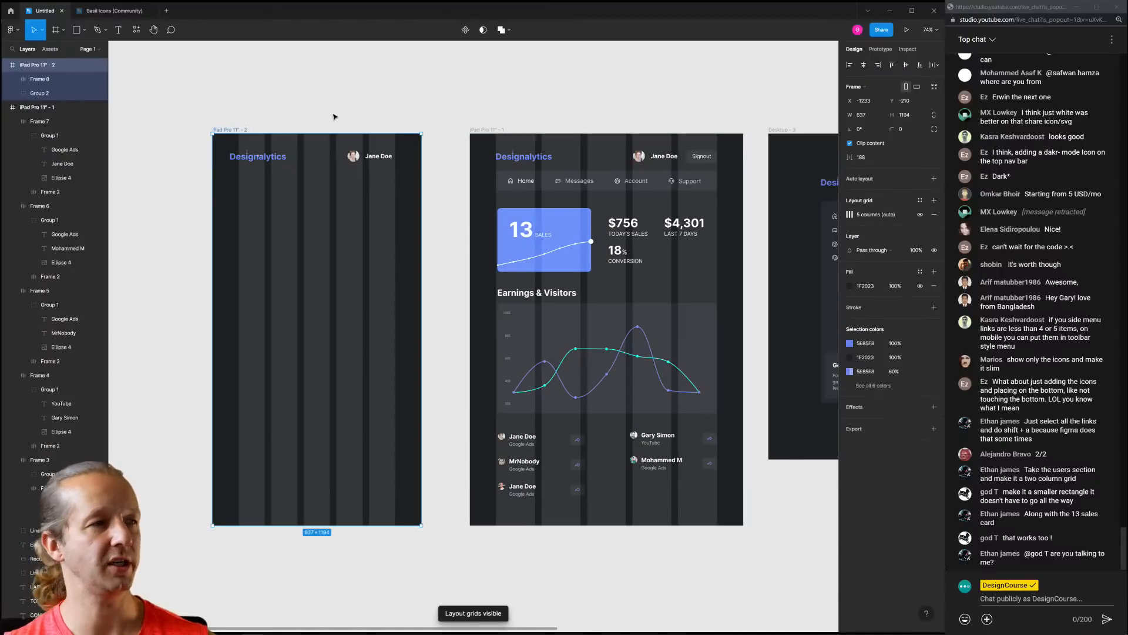
{"action": "scroll", "coordinate": [220, 140], "scroll_direction": "up", "scroll_amount": 3}
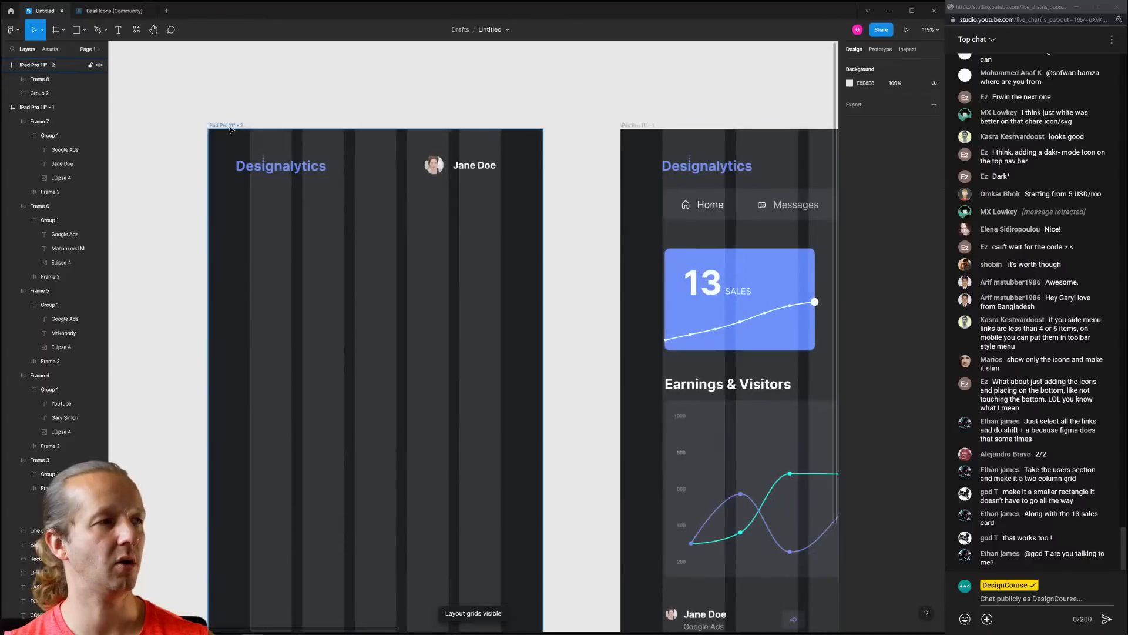
Give the left iPad frame's layout grid 4 columns with a 50 margin
{"action": "left_click", "coordinate": [850, 215]}
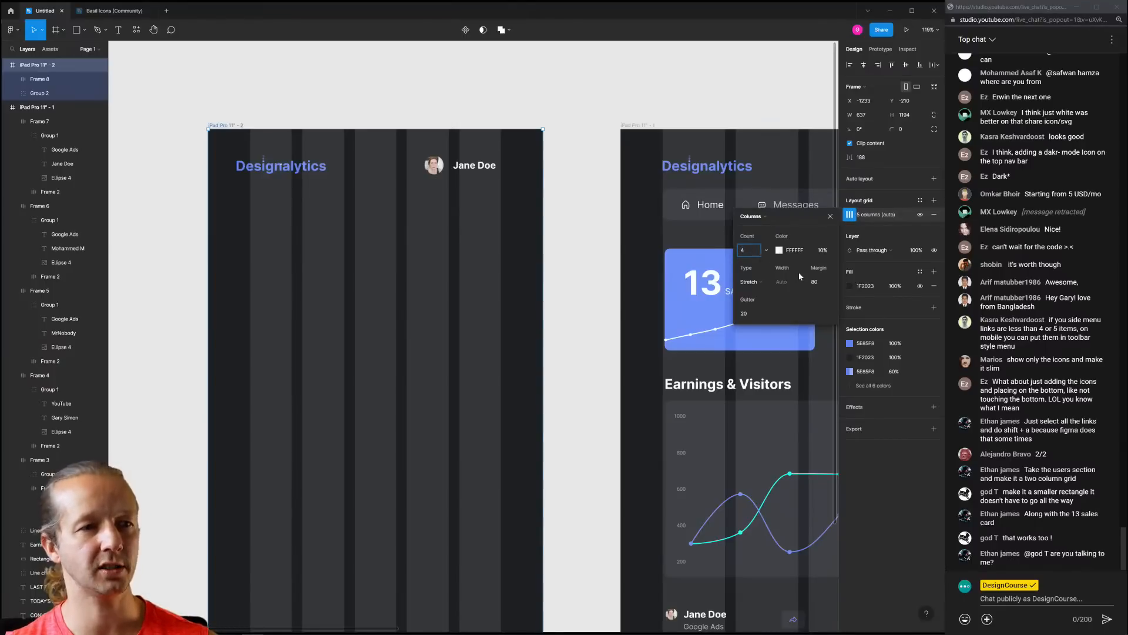
{"action": "type", "text": "4"}
{"action": "key", "text": "Return"}
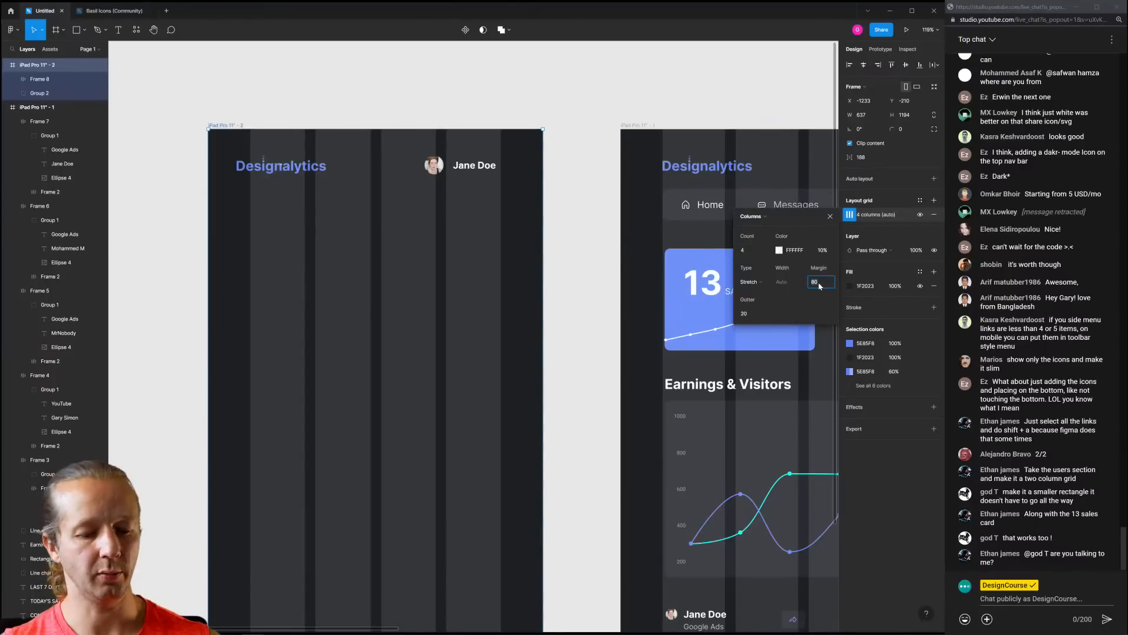
{"action": "left_click", "coordinate": [819, 285]}
{"action": "type", "text": "60"}
{"action": "key", "text": "Return"}
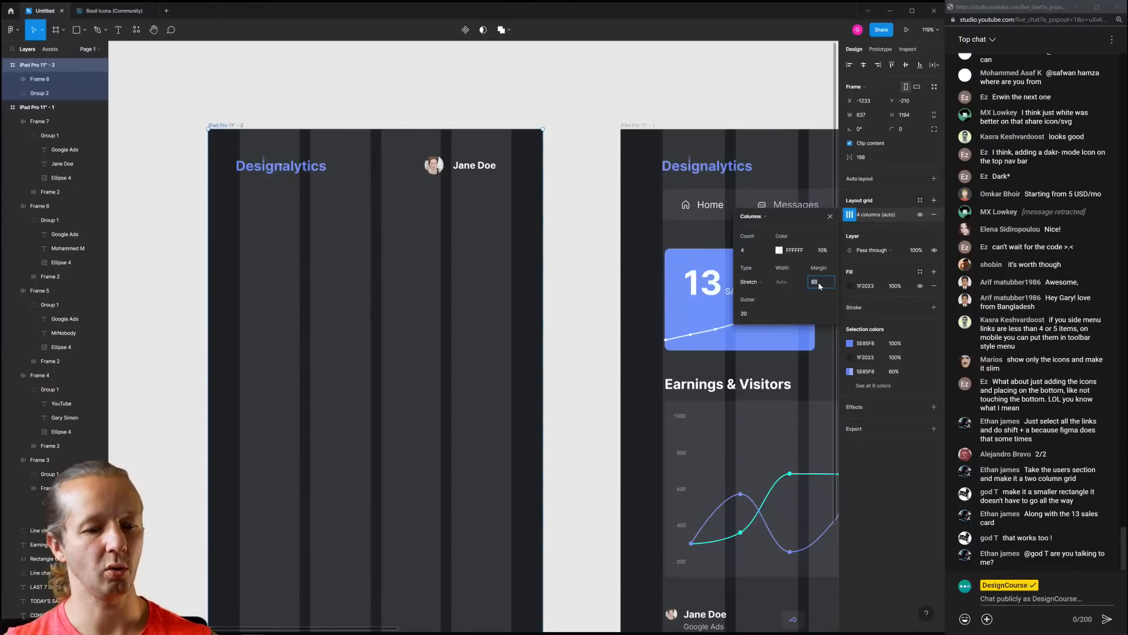
{"action": "left_click", "coordinate": [820, 286]}
{"action": "type", "text": "50"}
{"action": "key", "text": "Return"}
{"action": "left_click", "coordinate": [426, 93]}
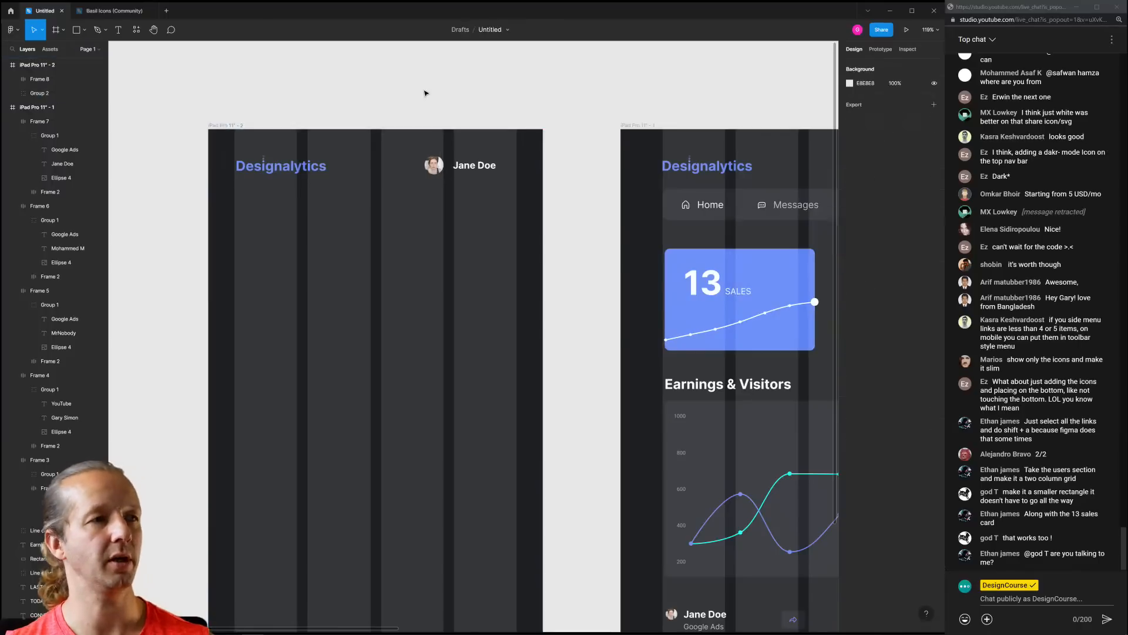
Shift the Jane Doe chip slightly right to line up with the grid
{"action": "left_click_drag", "start_coordinate": [476, 170], "coordinate": [497, 172]}
{"action": "right_click", "coordinate": [368, 107]}
{"action": "left_click", "coordinate": [376, 105]}
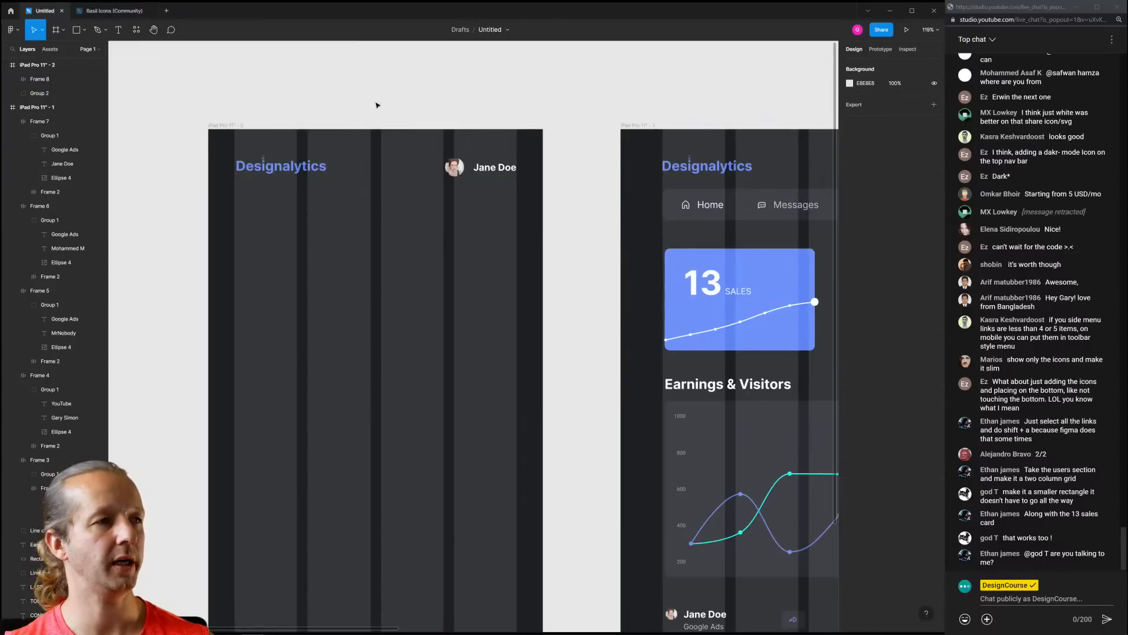
Paste the Menu icon from Basil Icons beside the Designalytics logo
{"action": "left_click", "coordinate": [115, 11]}
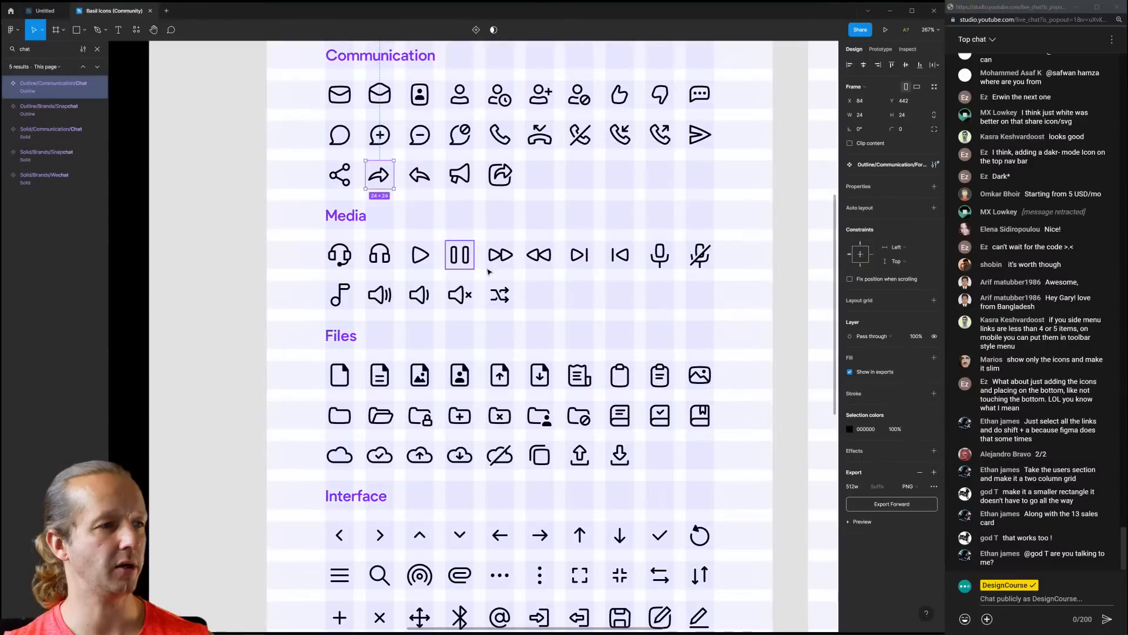
{"action": "scroll", "coordinate": [416, 264], "scroll_direction": "down", "scroll_amount": 5}
{"action": "left_click", "coordinate": [44, 10]}
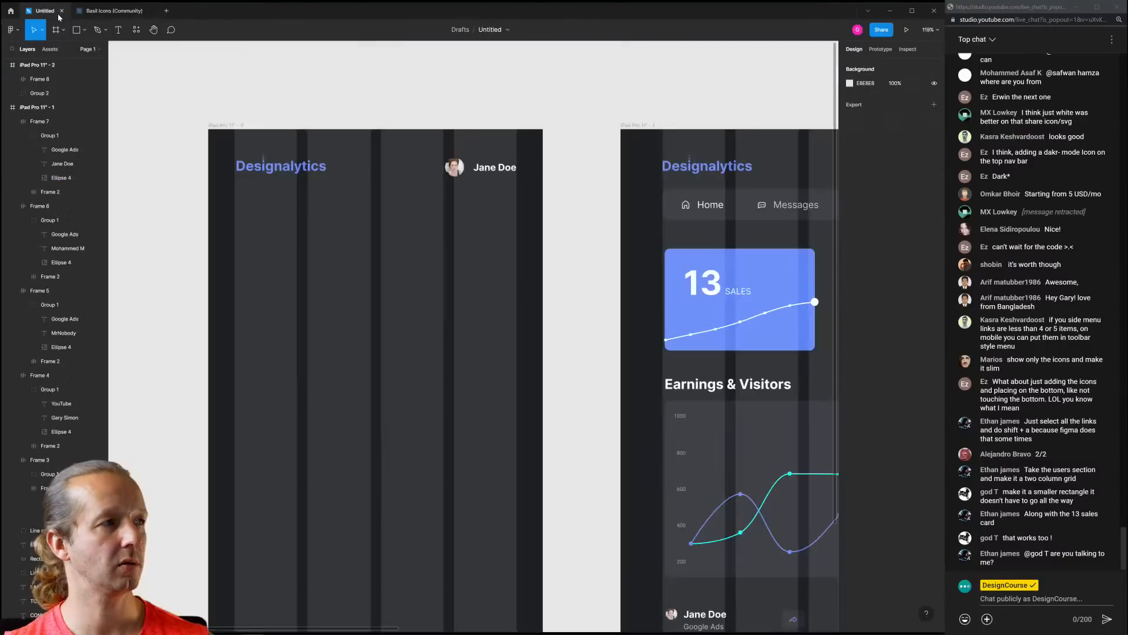
{"action": "scroll", "coordinate": [335, 209], "scroll_direction": "up", "scroll_amount": 5}
{"action": "key", "text": "ctrl+v"}
{"action": "left_click_drag", "start_coordinate": [471, 328], "coordinate": [322, 83]}
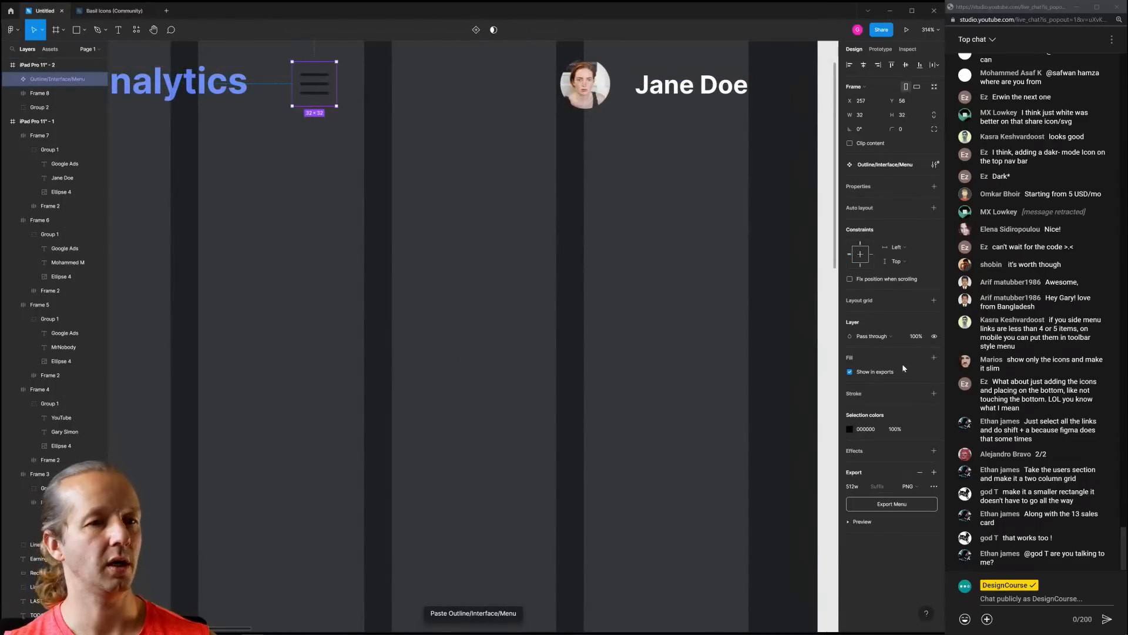
Make the pasted menu icon white
{"action": "left_click", "coordinate": [848, 429]}
{"action": "left_click_drag", "start_coordinate": [755, 432], "coordinate": [580, 252]}
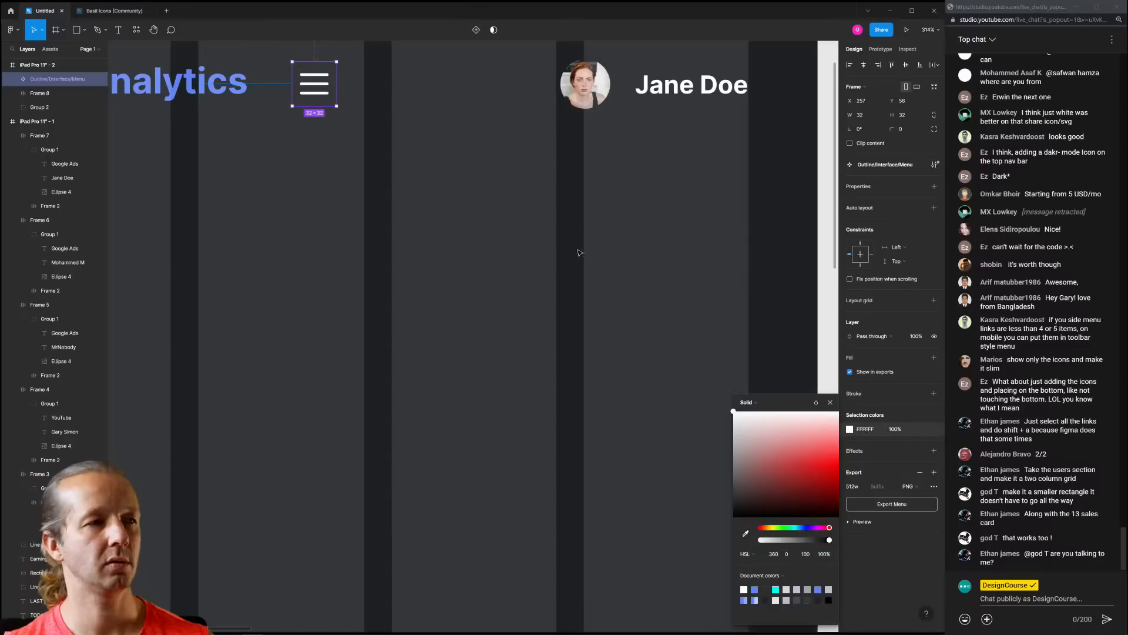
{"action": "left_click", "coordinate": [481, 200]}
{"action": "scroll", "coordinate": [481, 200], "scroll_direction": "down", "scroll_amount": 3}
{"action": "left_click_drag", "start_coordinate": [470, 211], "coordinate": [436, 225]}
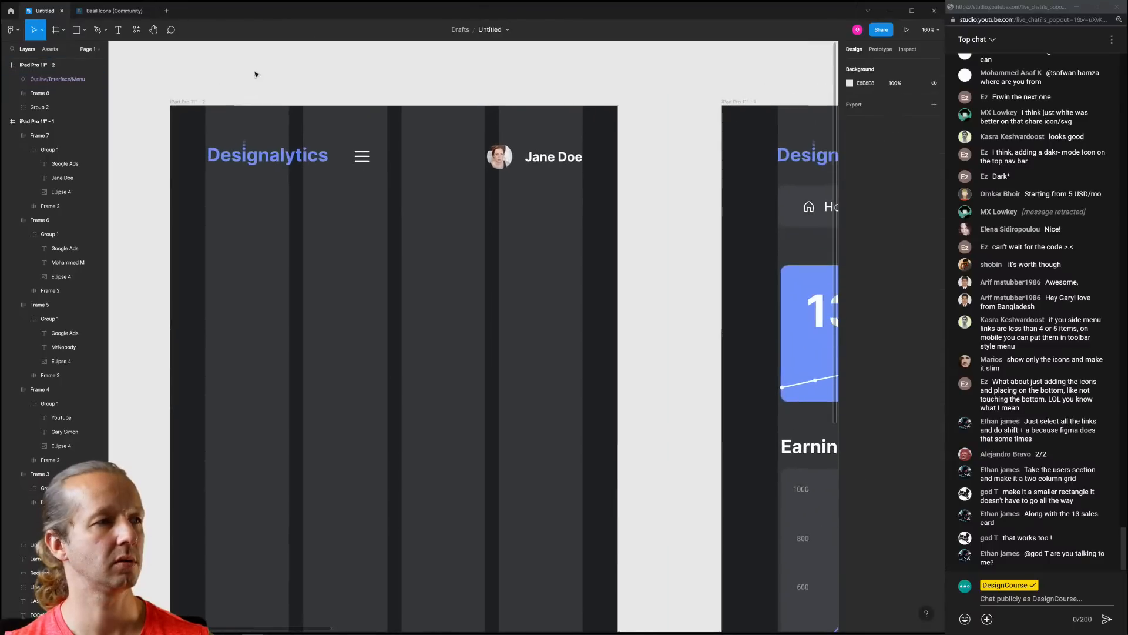
{"action": "left_click", "coordinate": [191, 100]}
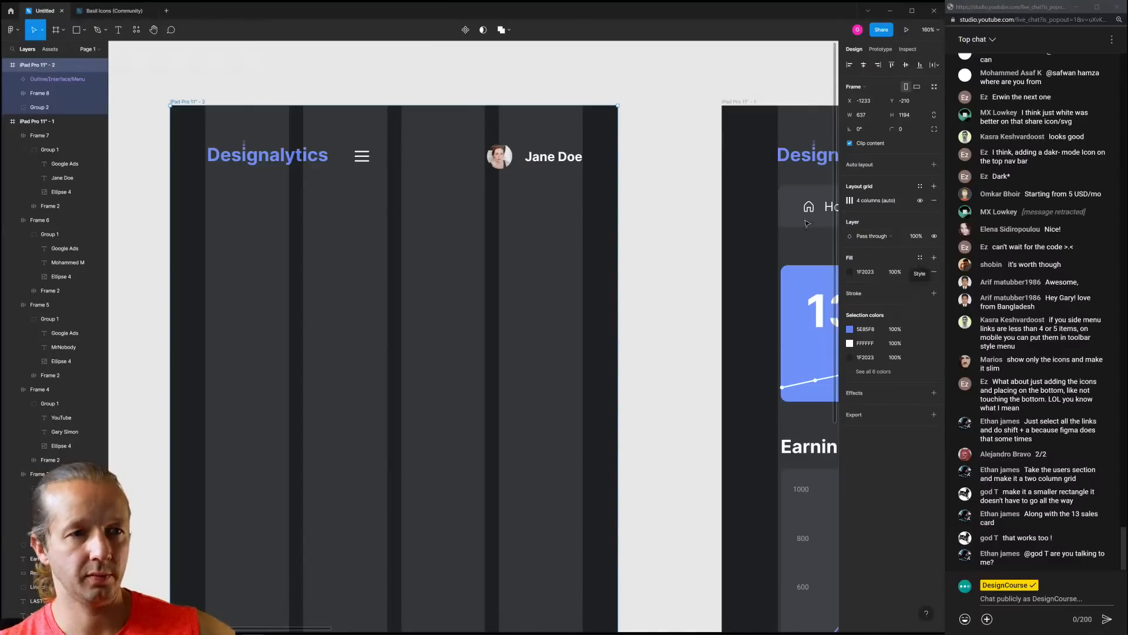
{"action": "left_click", "coordinate": [585, 101]}
Hide layout grids with Ctrl+G and scale the menu icon to 42×42
{"action": "key", "text": "ctrl+g"}
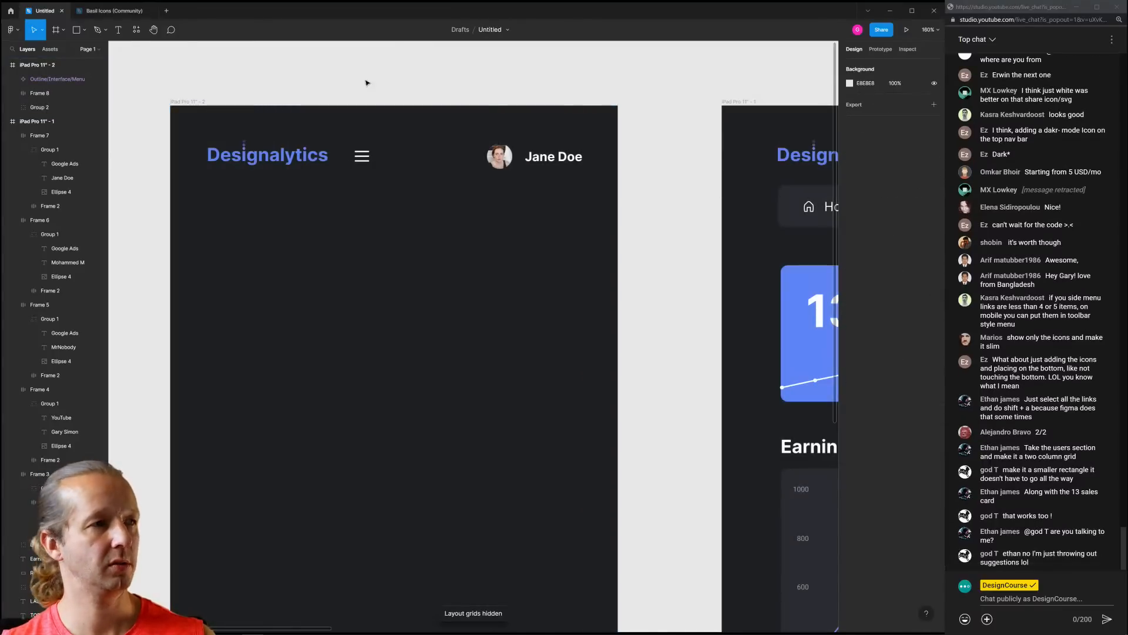
{"action": "left_click", "coordinate": [358, 152]}
{"action": "left_click_drag", "start_coordinate": [375, 144], "coordinate": [365, 160]}
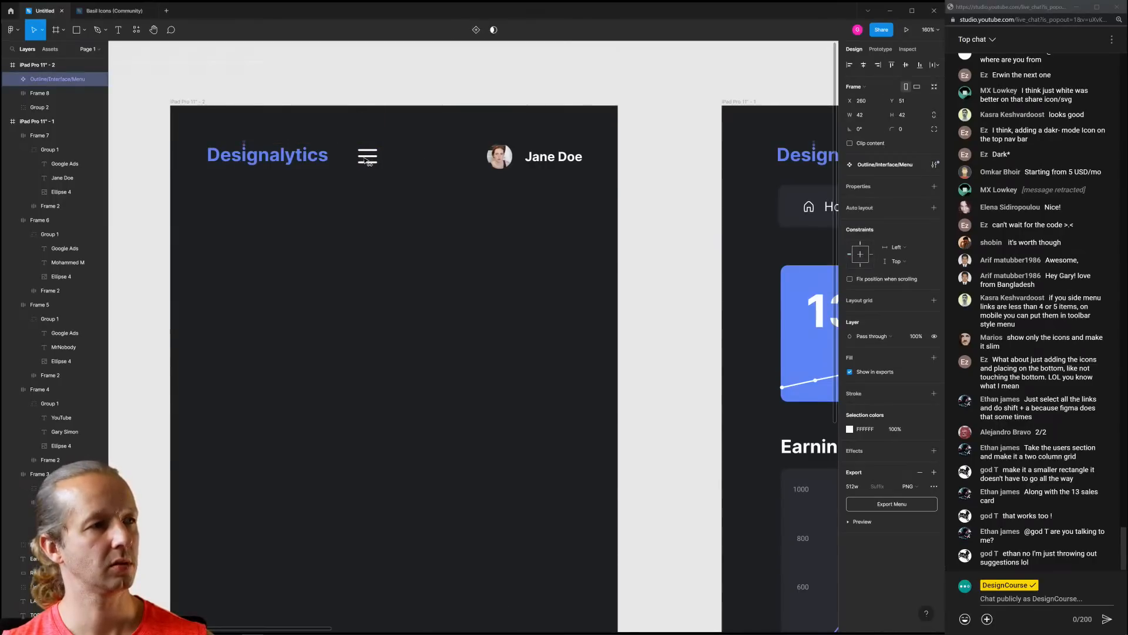
{"action": "left_click", "coordinate": [416, 151]}
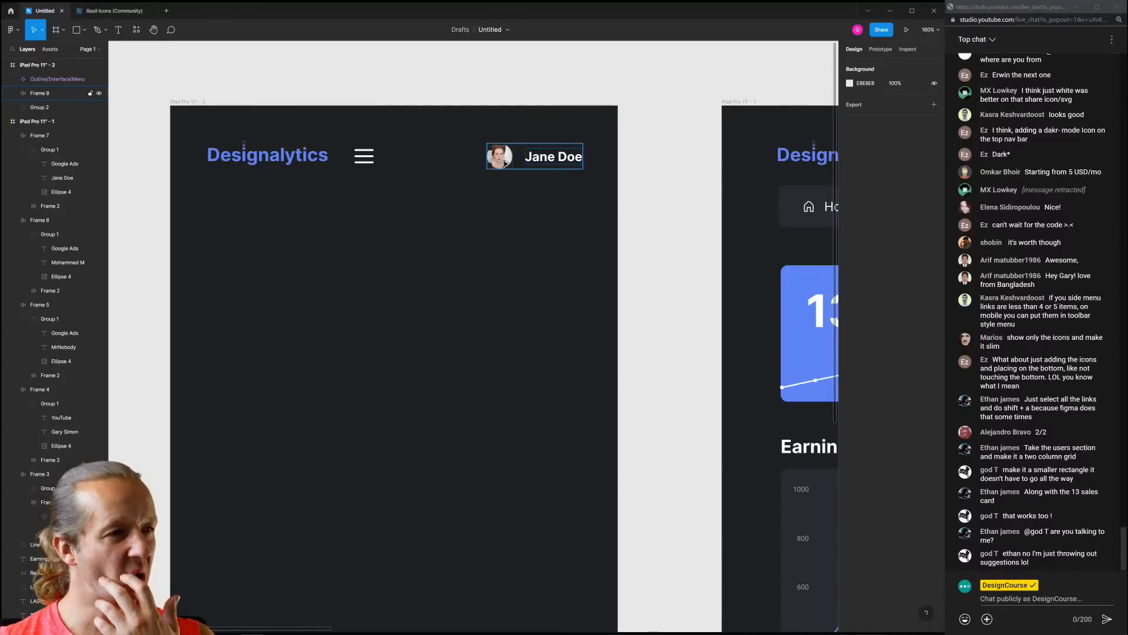
Place the menu icon right of the Jane Doe chip, aligned at the header's right end
{"action": "left_click_drag", "start_coordinate": [552, 163], "coordinate": [463, 162]}
{"action": "left_click_drag", "start_coordinate": [365, 160], "coordinate": [368, 159]}
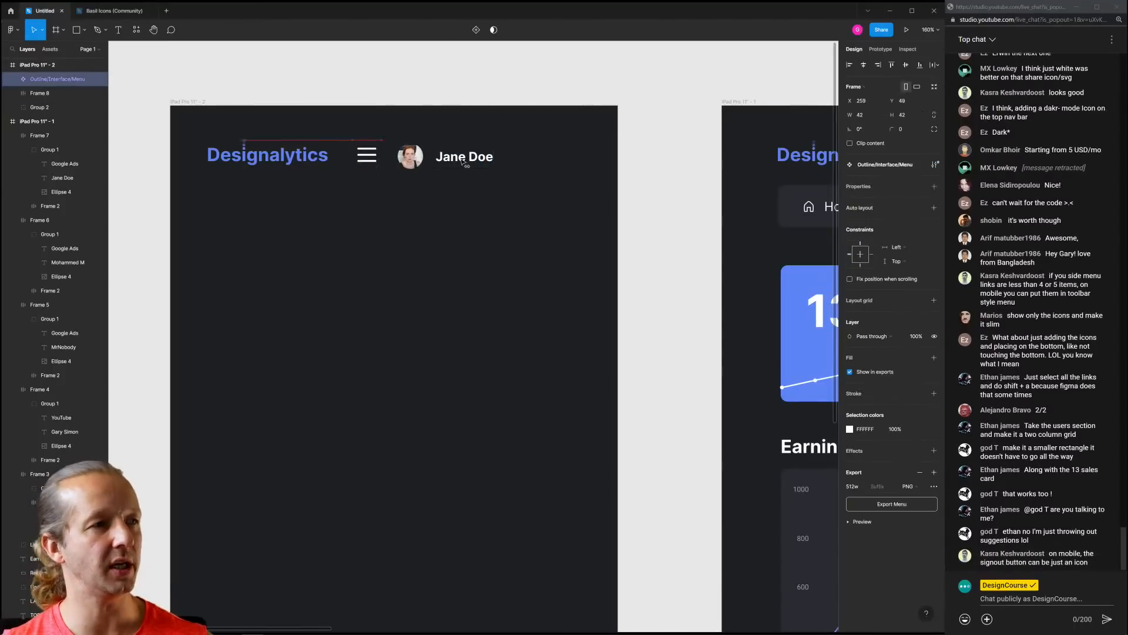
{"action": "left_click_drag", "start_coordinate": [462, 162], "coordinate": [567, 158]}
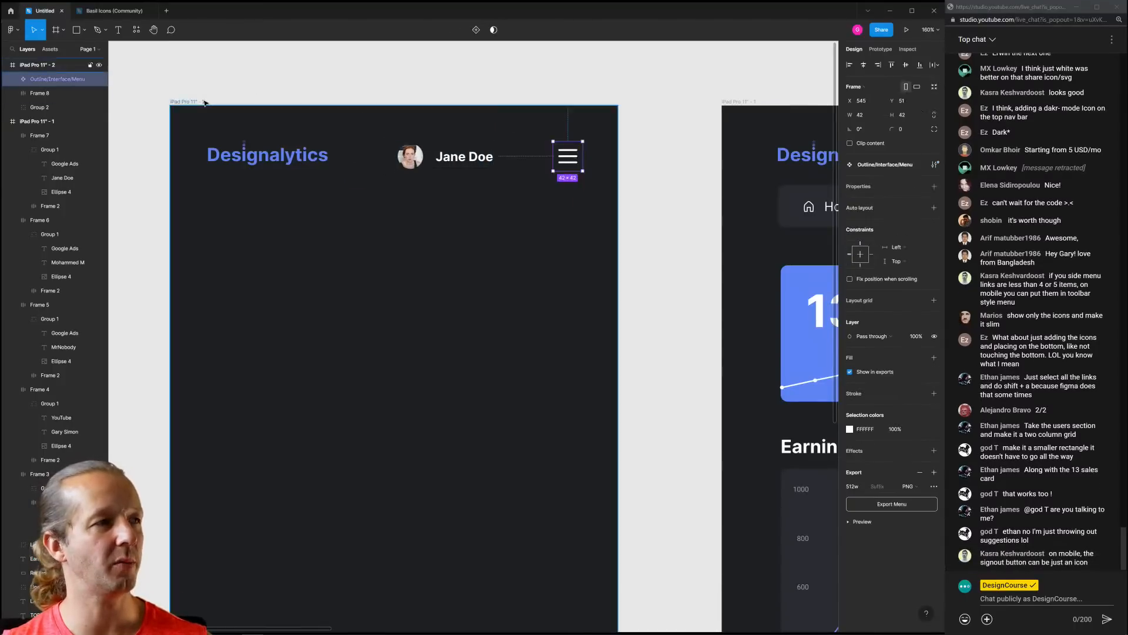
{"action": "left_click", "coordinate": [262, 91]}
{"action": "left_click_drag", "start_coordinate": [574, 164], "coordinate": [580, 163]}
{"action": "left_click", "coordinate": [459, 160]}
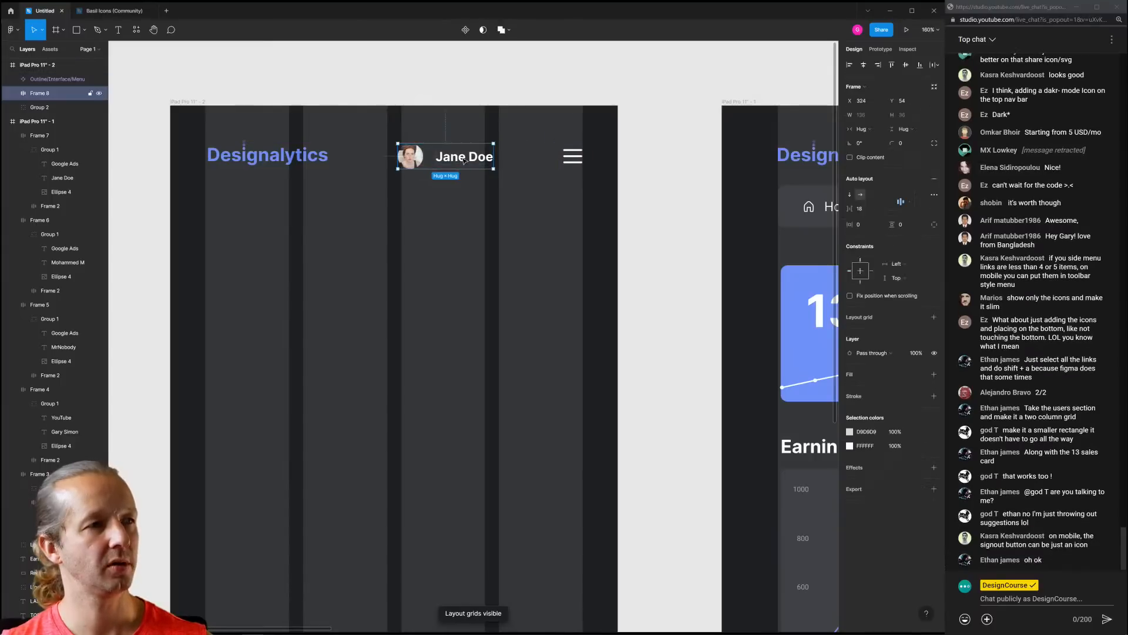
{"action": "left_click_drag", "start_coordinate": [458, 160], "coordinate": [500, 160]}
{"action": "left_click", "coordinate": [582, 160]}
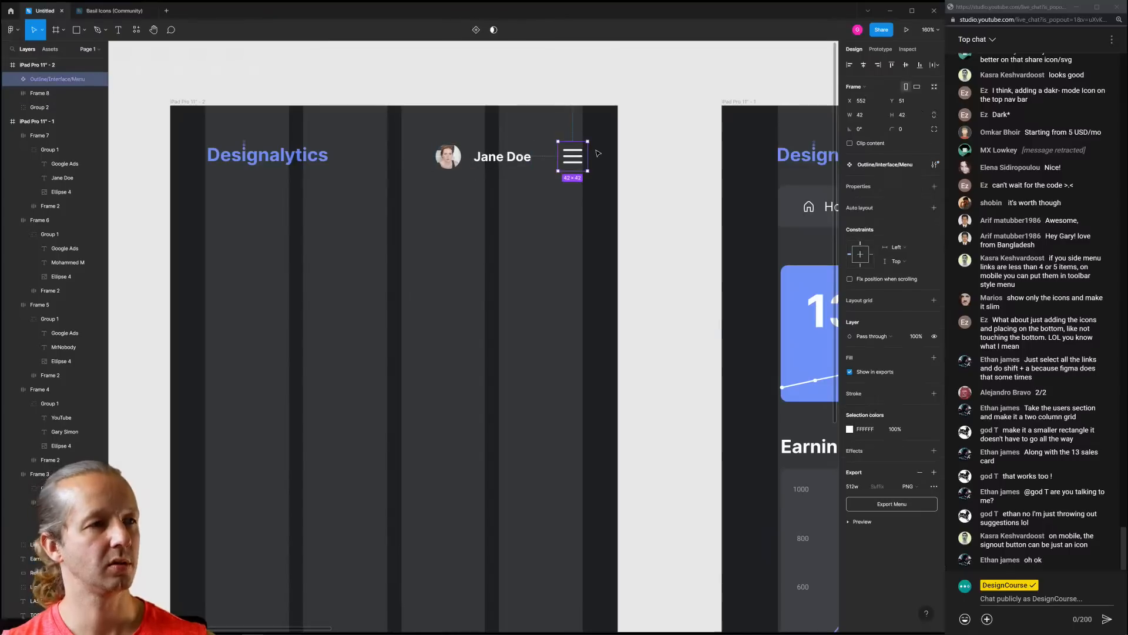
{"action": "left_click_drag", "start_coordinate": [588, 140], "coordinate": [588, 138]}
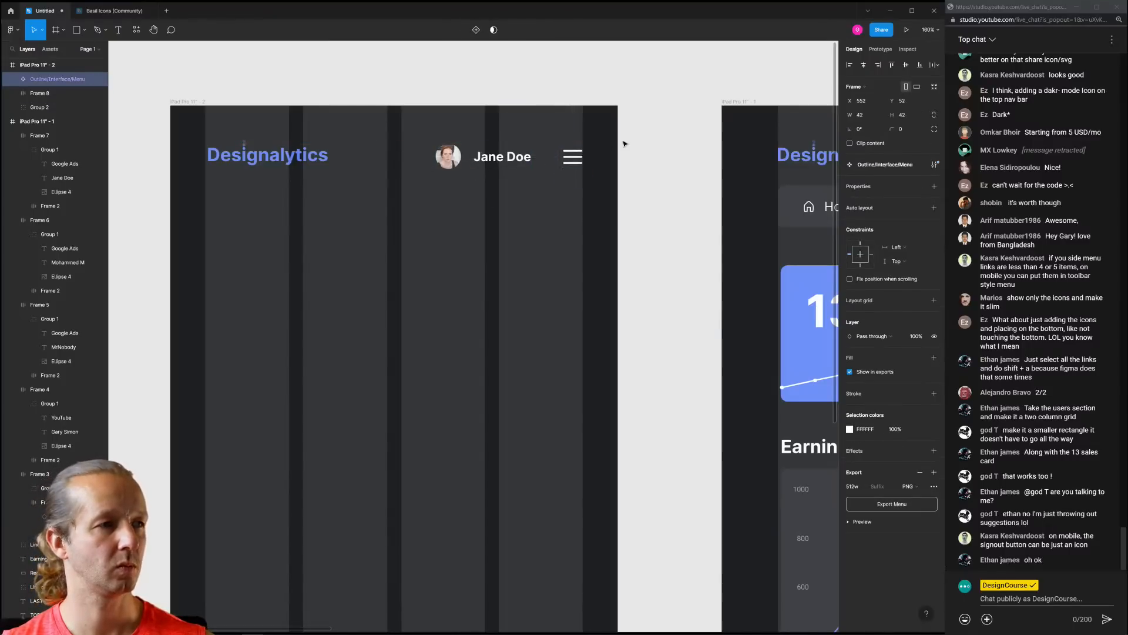
{"action": "left_click", "coordinate": [632, 145]}
{"action": "left_click", "coordinate": [488, 157]}
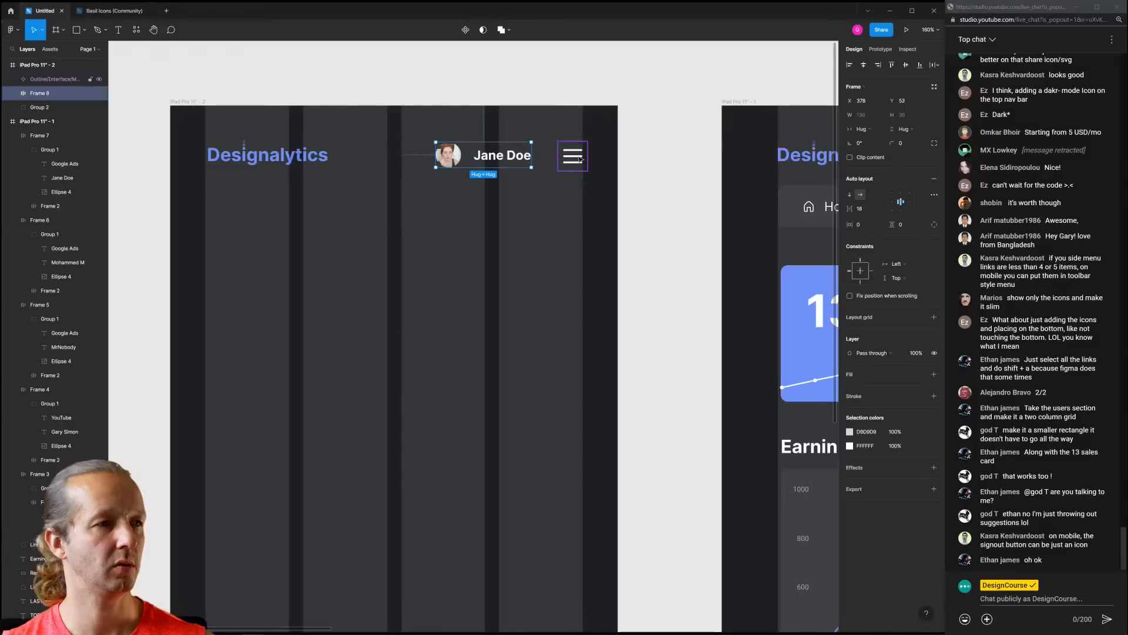
{"action": "left_click", "coordinate": [611, 156]}
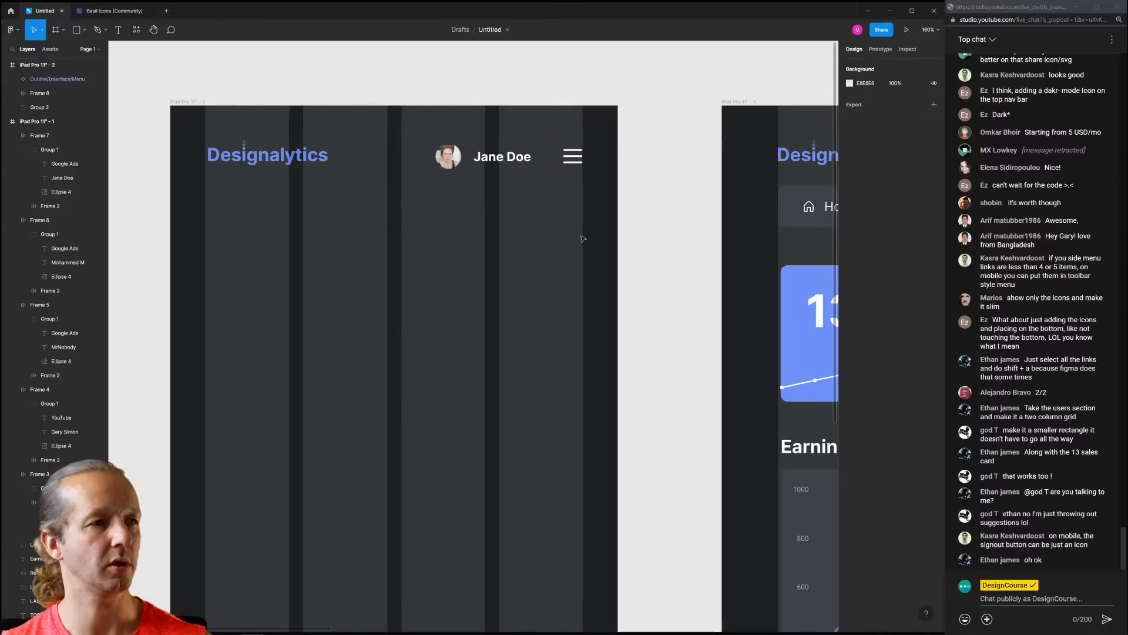
Hide the left iPad frame's layout grids and bring both iPad frames into view
{"action": "left_click", "coordinate": [198, 109]}
{"action": "key", "text": "ctrl+shift+4"}
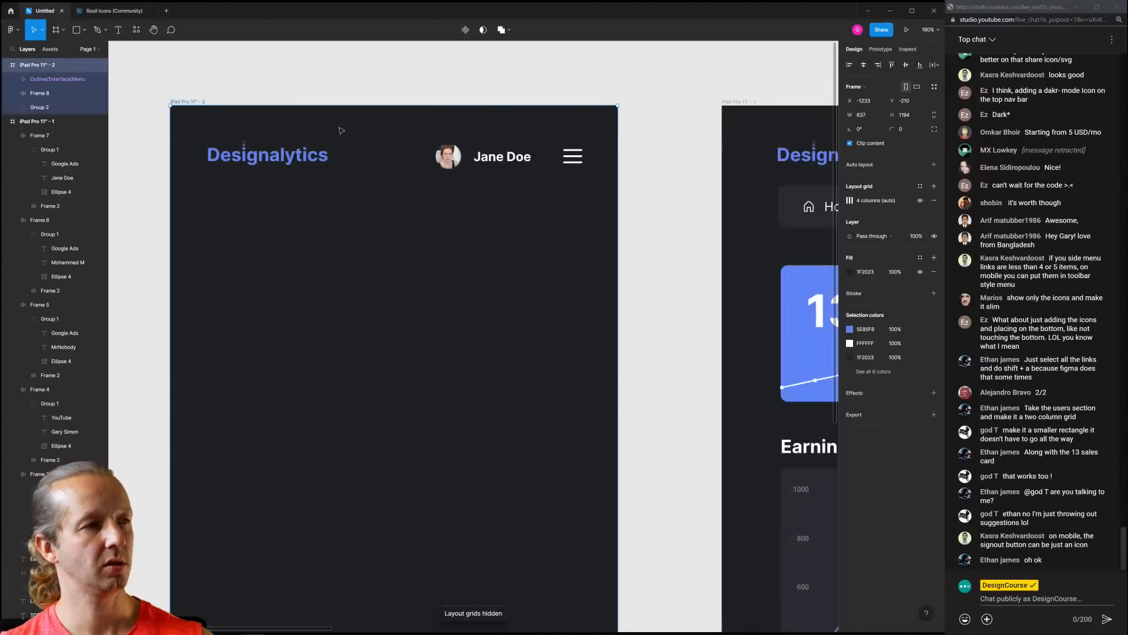
{"action": "left_click", "coordinate": [438, 89]}
{"action": "scroll", "coordinate": [543, 157], "scroll_direction": "down", "scroll_amount": 4}
{"action": "left_click_drag", "start_coordinate": [541, 218], "coordinate": [461, 212]}
{"action": "scroll", "coordinate": [467, 194], "scroll_direction": "up", "scroll_amount": 2}
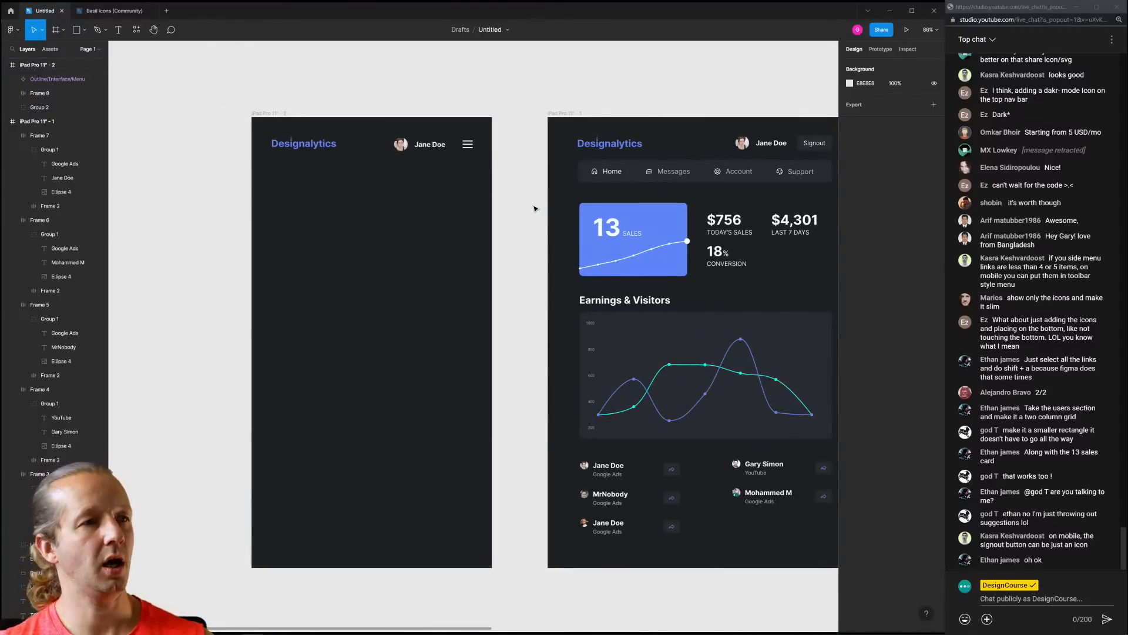
Move the header's name chip and menu icon together to the left
{"action": "scroll", "coordinate": [540, 218], "scroll_direction": "right", "scroll_amount": 2}
{"action": "left_click", "coordinate": [579, 157]}
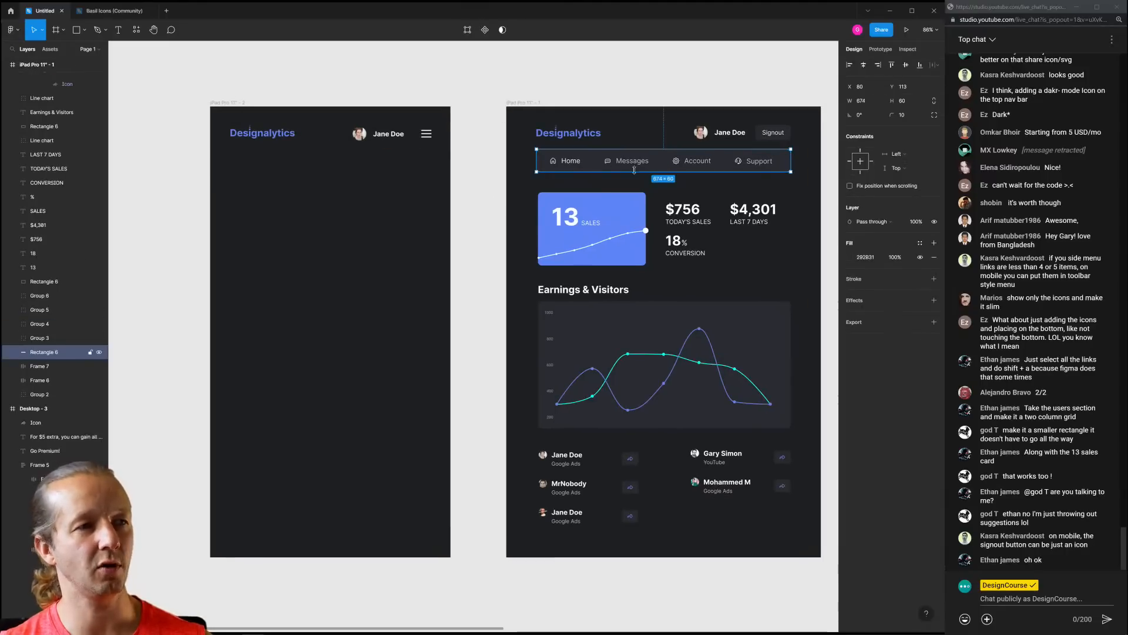
{"action": "left_click_drag", "start_coordinate": [455, 90], "coordinate": [325, 555]}
{"action": "left_click", "coordinate": [493, 261]}
{"action": "left_click_drag", "start_coordinate": [496, 264], "coordinate": [467, 273]}
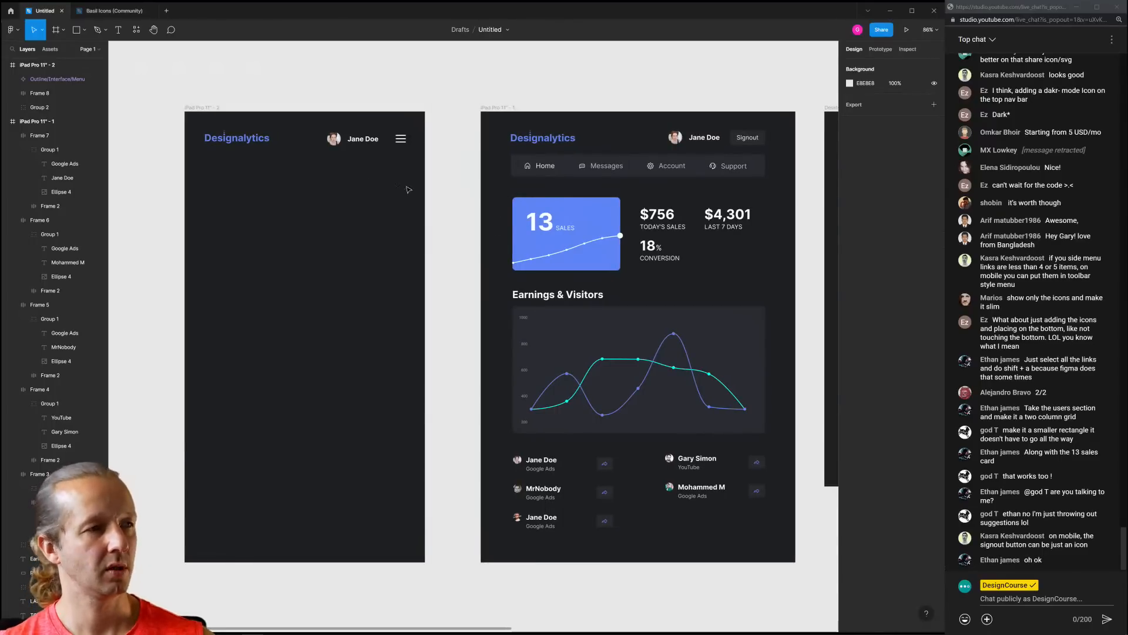
{"action": "left_click_drag", "start_coordinate": [318, 129], "coordinate": [378, 148]}
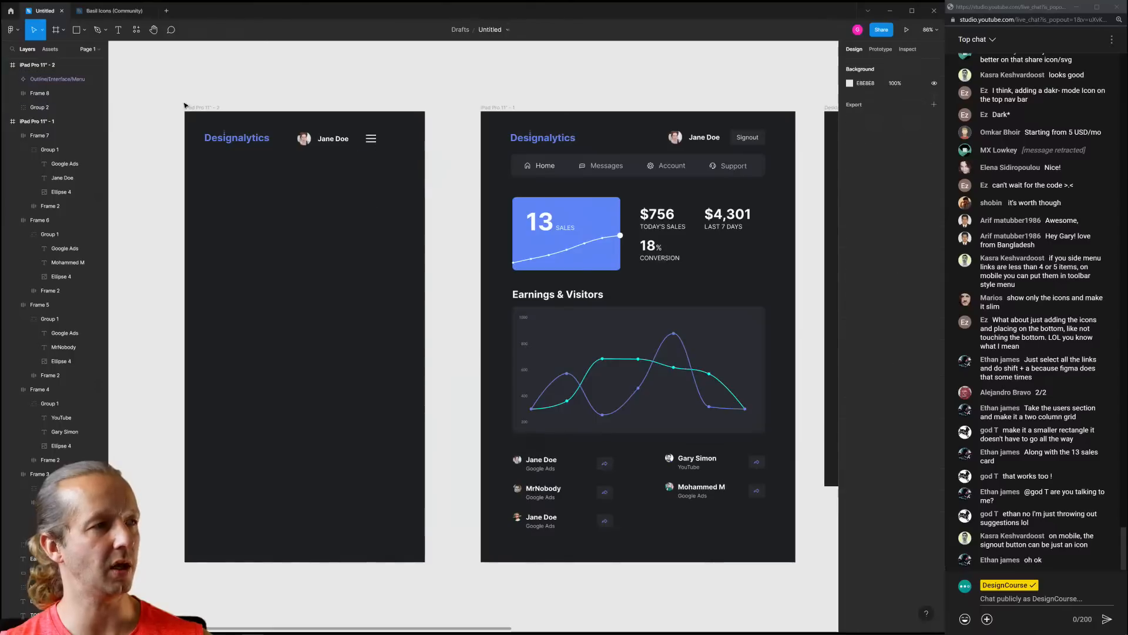
Narrow the left frame to 569 wide and check the header against its layout grid
{"action": "left_click", "coordinate": [187, 107]}
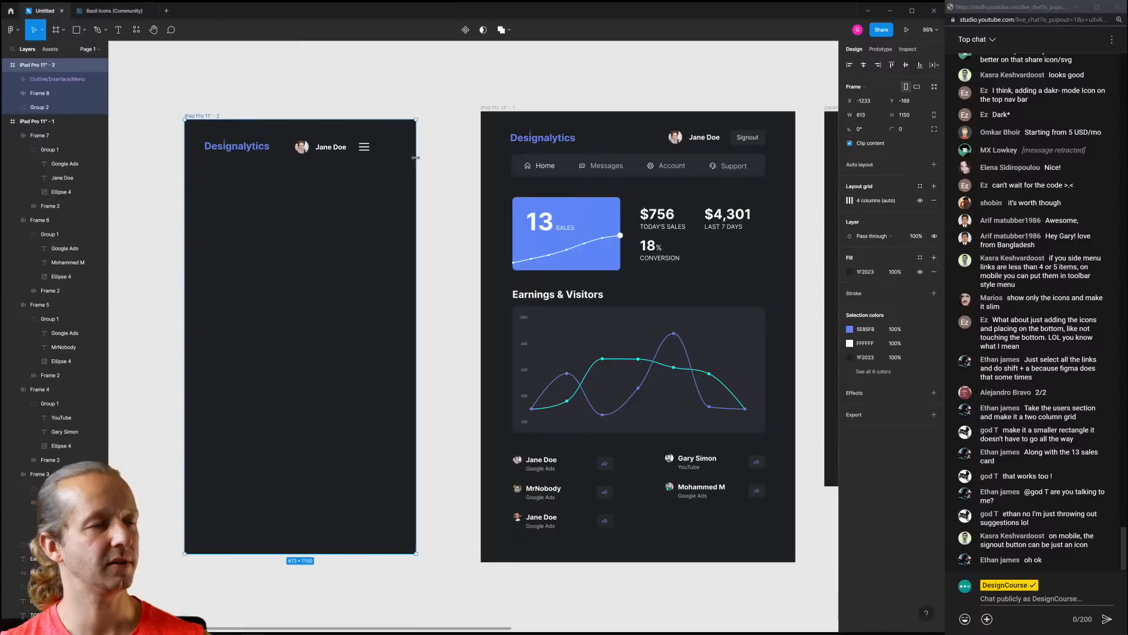
{"action": "left_click_drag", "start_coordinate": [426, 160], "coordinate": [399, 161]}
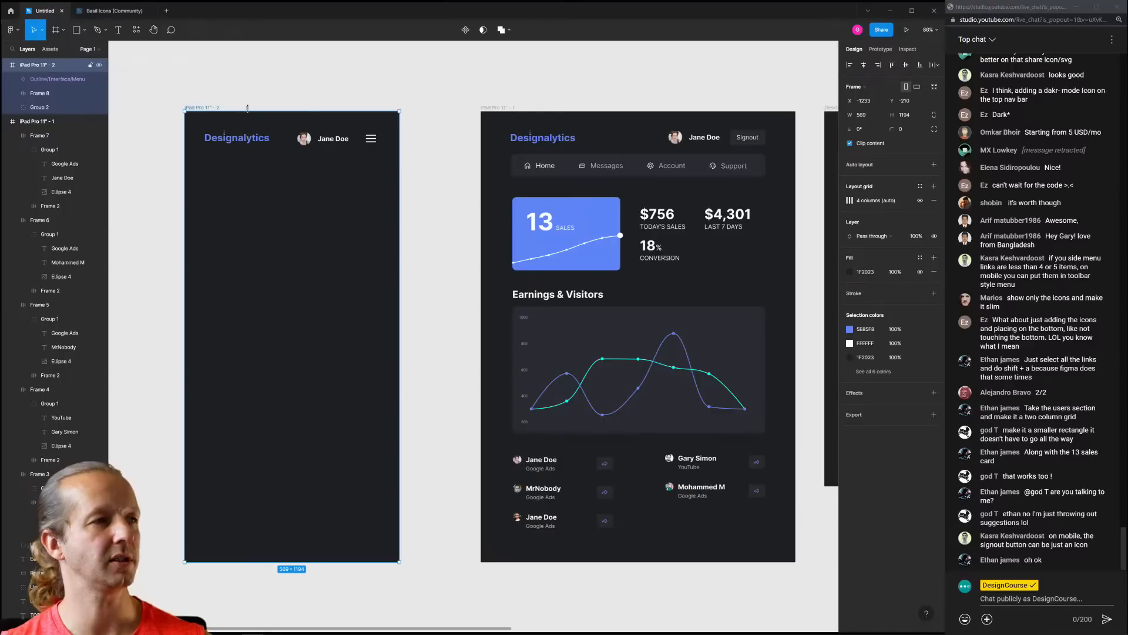
{"action": "key", "text": "ctrl+shift+4"}
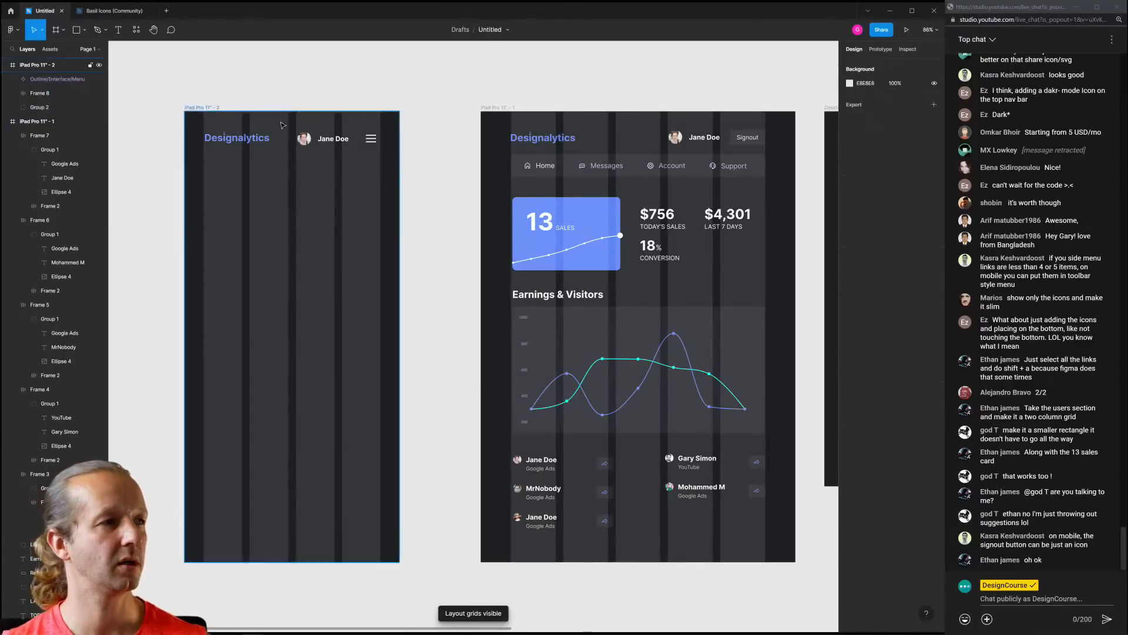
{"action": "scroll", "coordinate": [277, 120], "scroll_direction": "up", "scroll_amount": 5}
{"action": "left_click", "coordinate": [323, 138]}
{"action": "left_click", "coordinate": [373, 139], "text": "shift"}
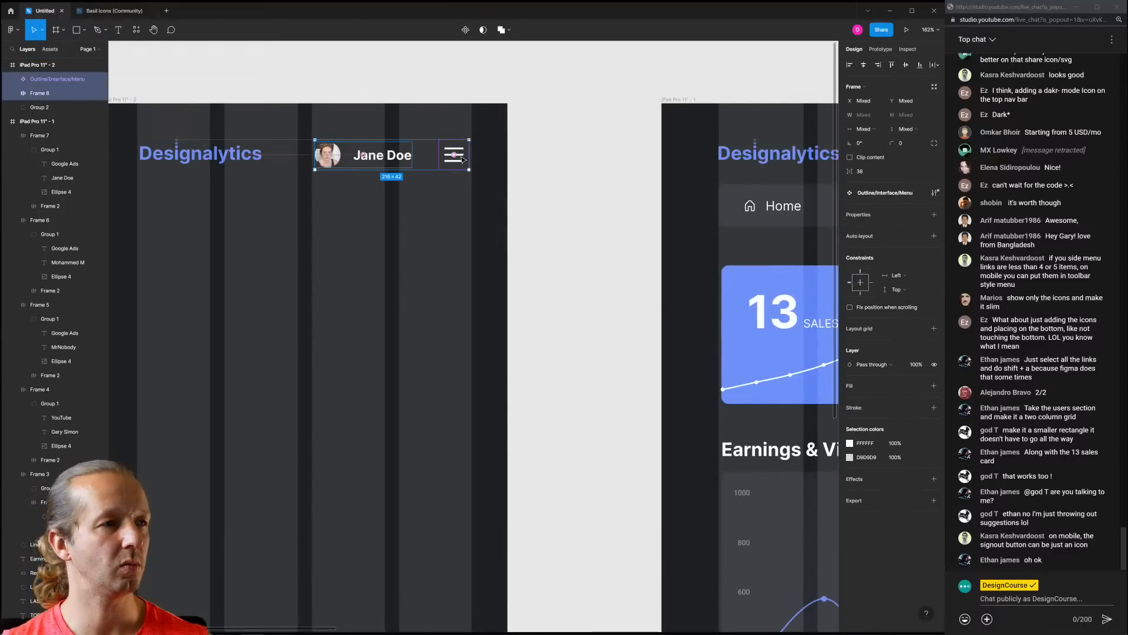
{"action": "left_click", "coordinate": [405, 91]}
{"action": "scroll", "coordinate": [399, 117], "scroll_direction": "down", "scroll_amount": 5}
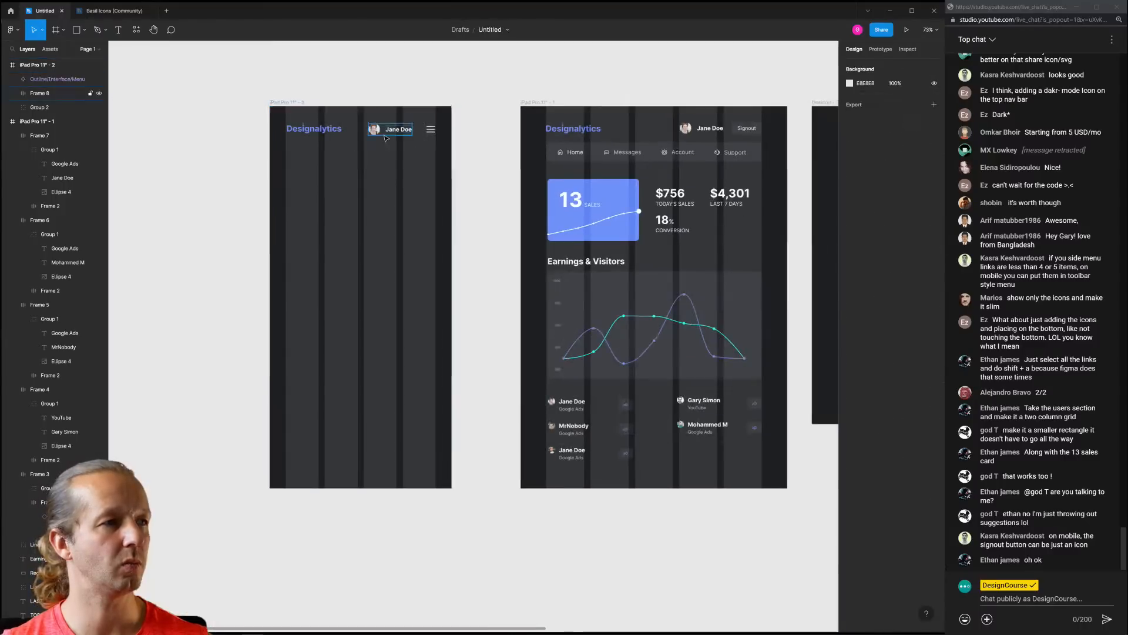
{"action": "left_click_drag", "start_coordinate": [386, 139], "coordinate": [396, 143]}
Hide the narrowed frame's layout grid and view both frames side by side
{"action": "left_click", "coordinate": [288, 106]}
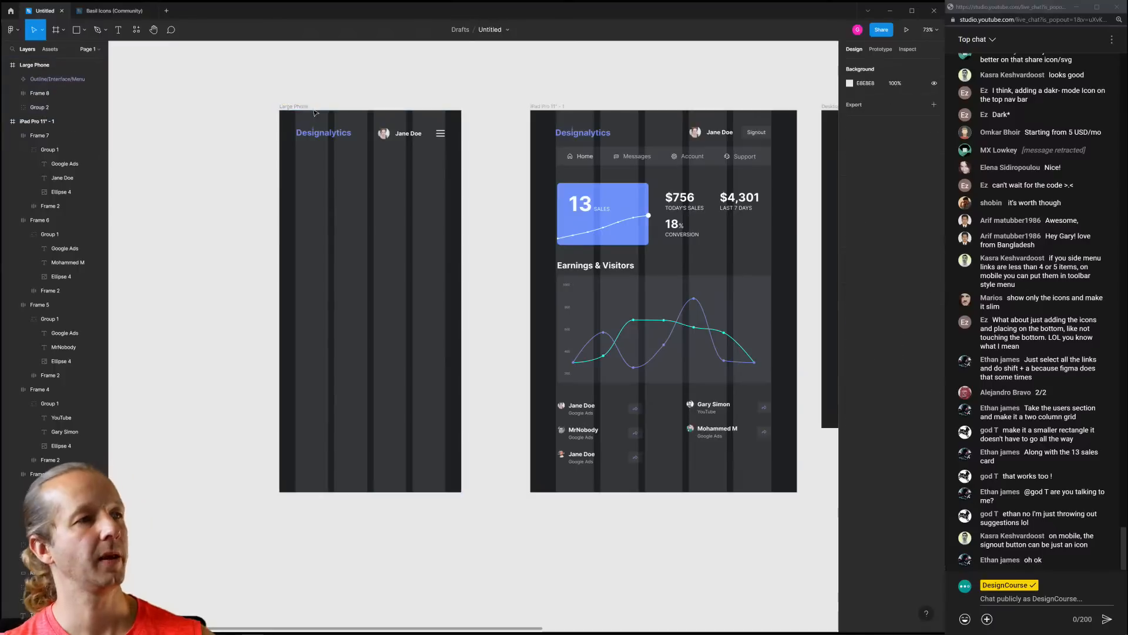
{"action": "key", "text": "ctrl+shift+4"}
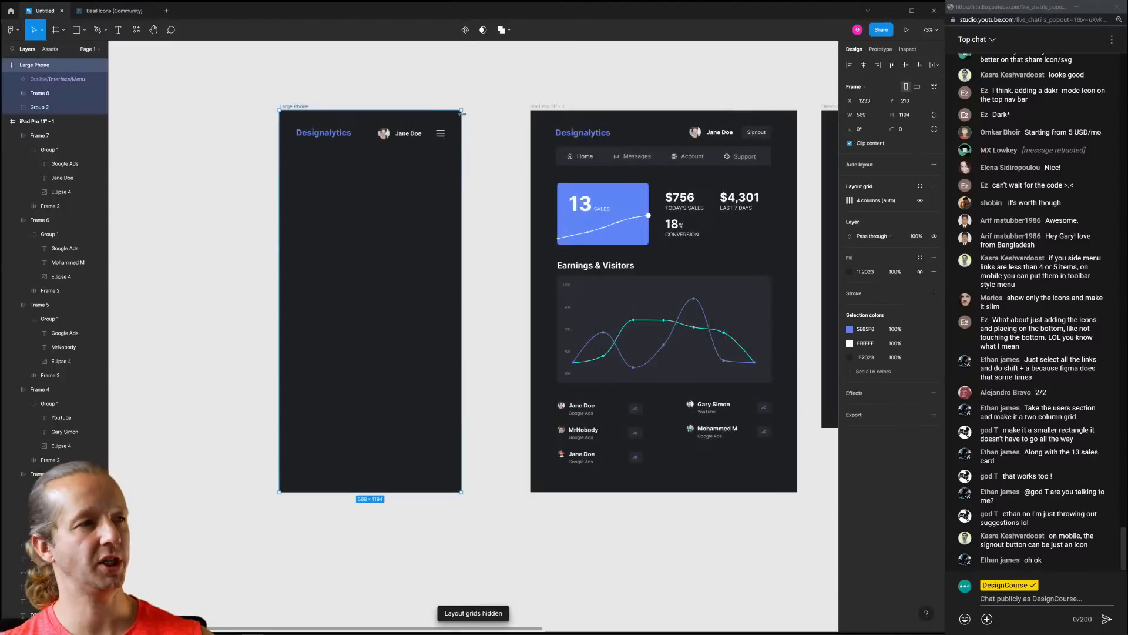
{"action": "left_click", "coordinate": [507, 86]}
{"action": "left_click_drag", "start_coordinate": [507, 85], "coordinate": [446, 115]}
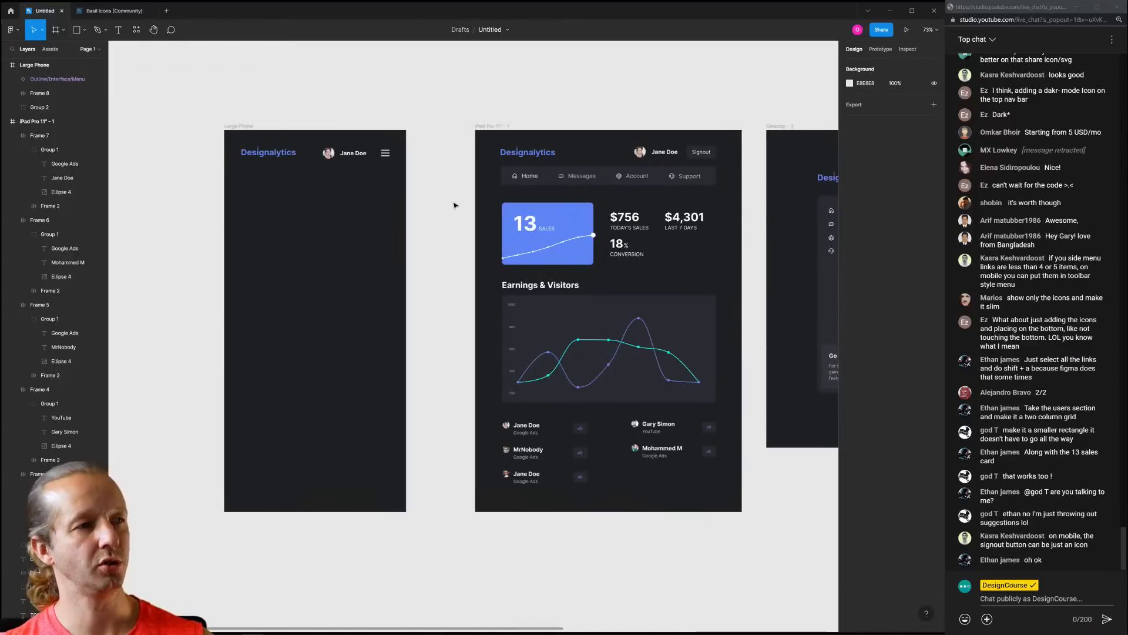
{"action": "scroll", "coordinate": [452, 221], "scroll_direction": "right", "scroll_amount": 2}
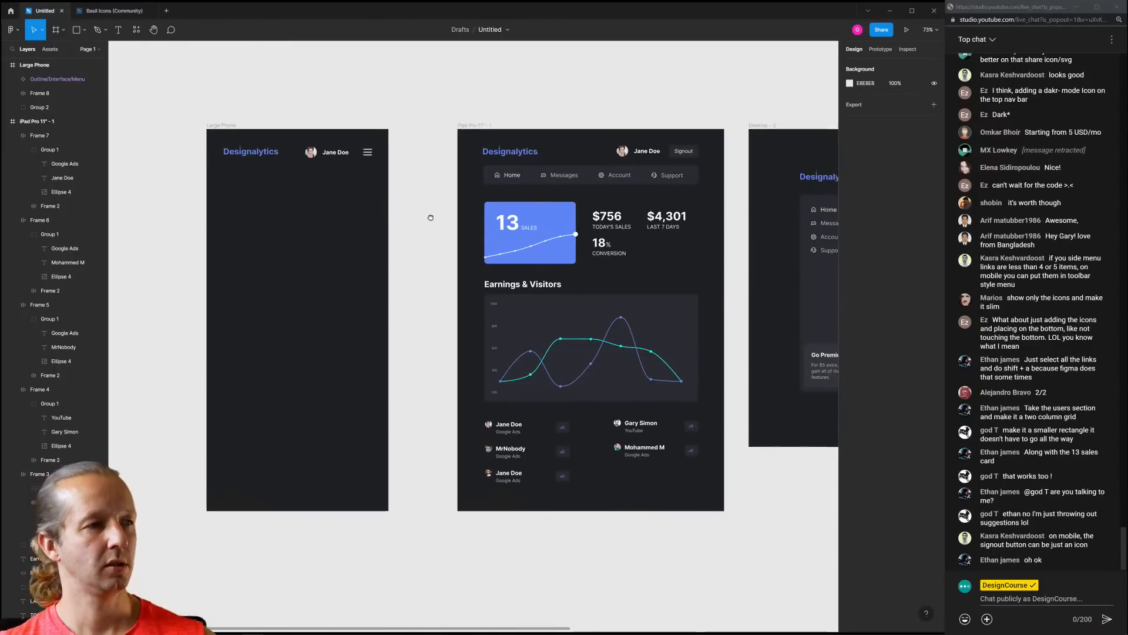
Duplicate the 13 SALES card into the Large Phone frame
{"action": "left_click", "coordinate": [503, 222]}
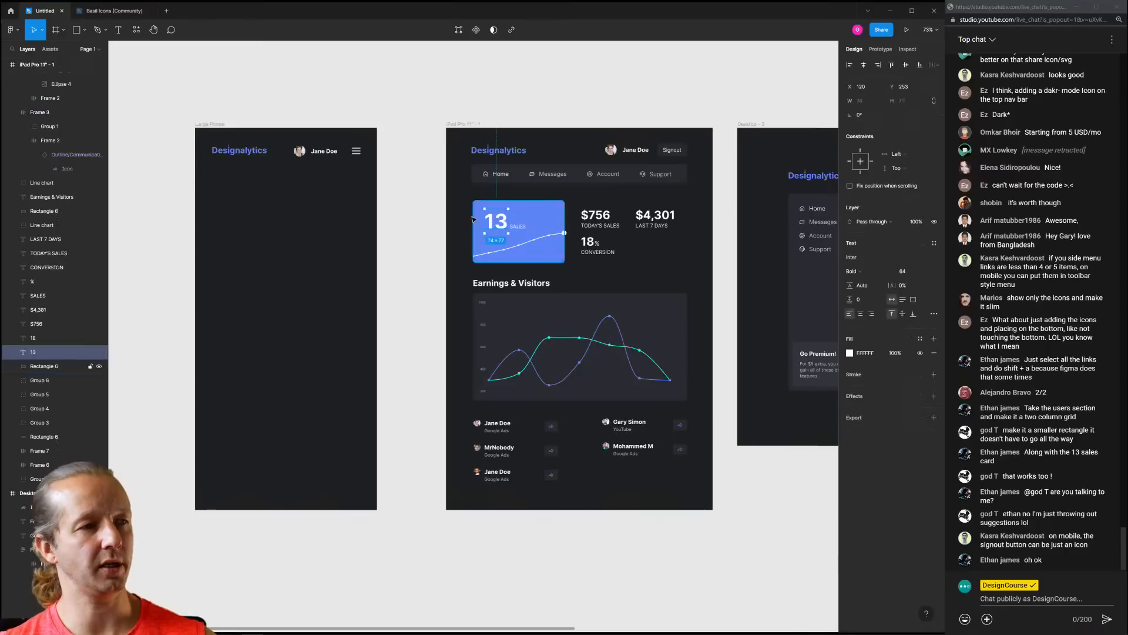
{"action": "left_click_drag", "start_coordinate": [466, 195], "coordinate": [301, 224]}
{"action": "key", "text": "ctrl+d"}
{"action": "left_click", "coordinate": [320, 227]}
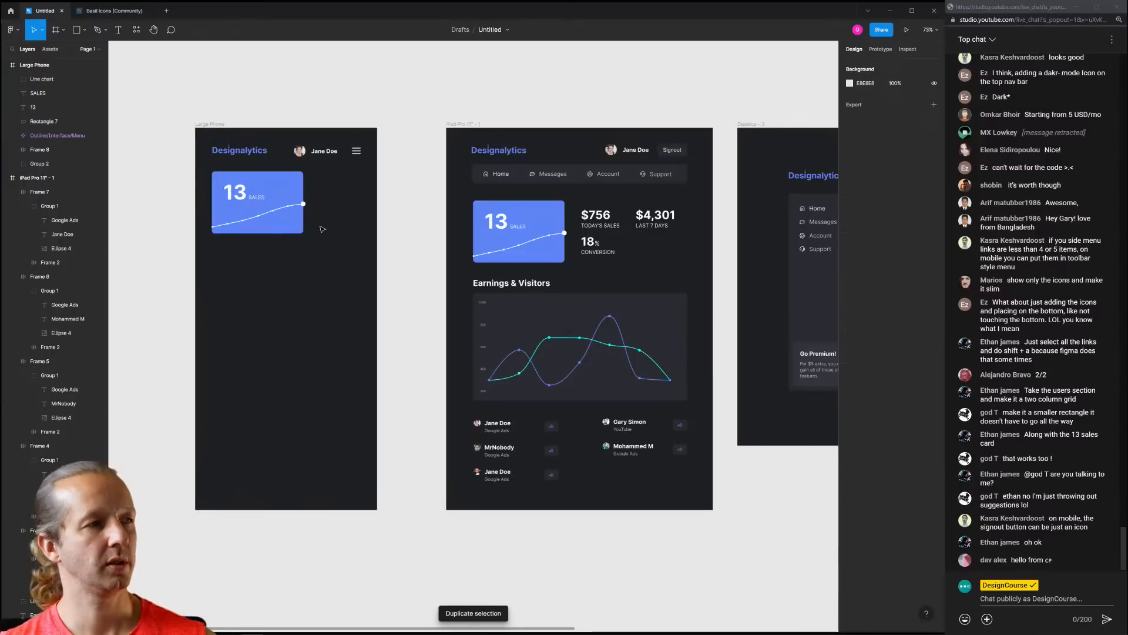
Reshape the copied blue card to full frame width and 120 high
{"action": "scroll", "coordinate": [250, 221], "scroll_direction": "up", "scroll_amount": 5}
{"action": "left_click", "coordinate": [328, 253]}
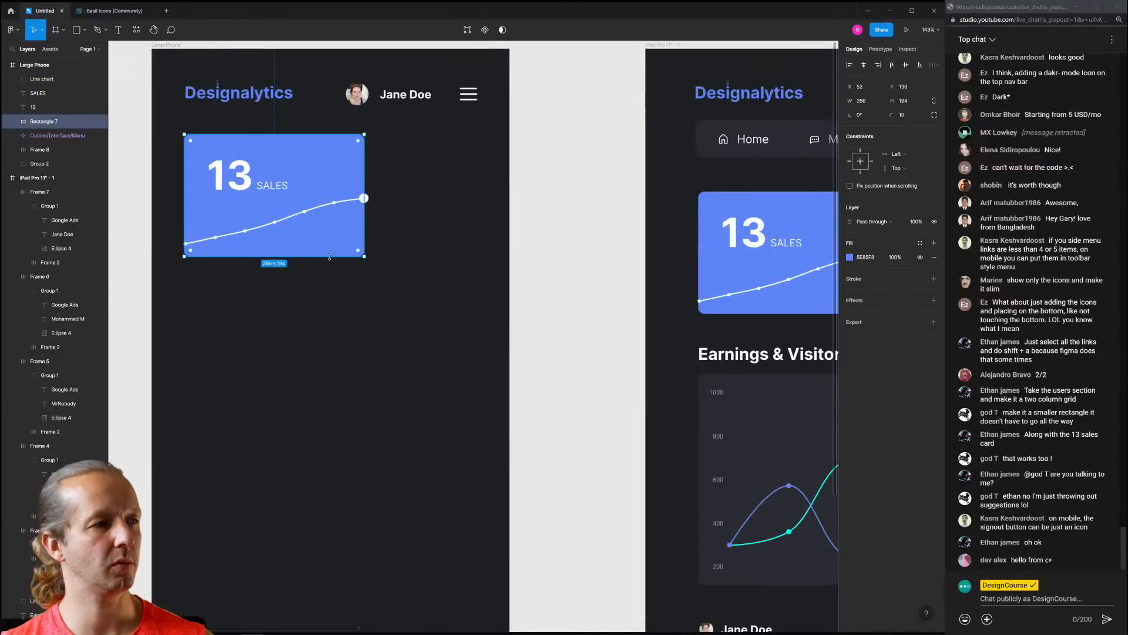
{"action": "left_click_drag", "start_coordinate": [328, 257], "coordinate": [231, 174]}
{"action": "left_click", "coordinate": [227, 179]}
{"action": "left_click", "coordinate": [275, 188], "text": "shift"}
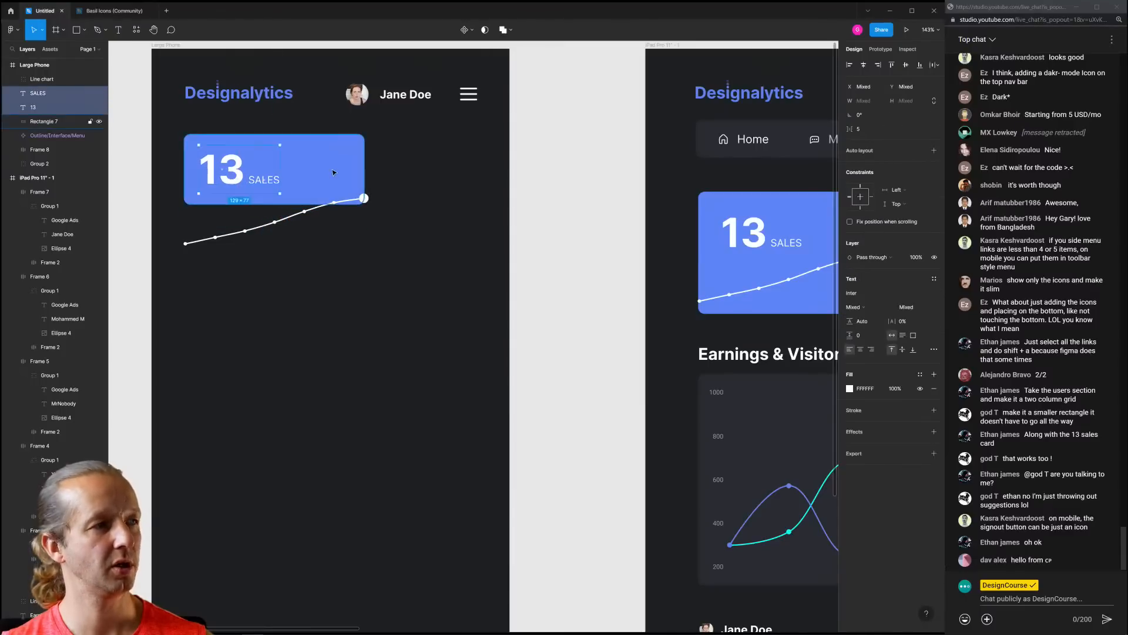
{"action": "left_click", "coordinate": [360, 168]}
{"action": "left_click_drag", "start_coordinate": [365, 166], "coordinate": [478, 166]}
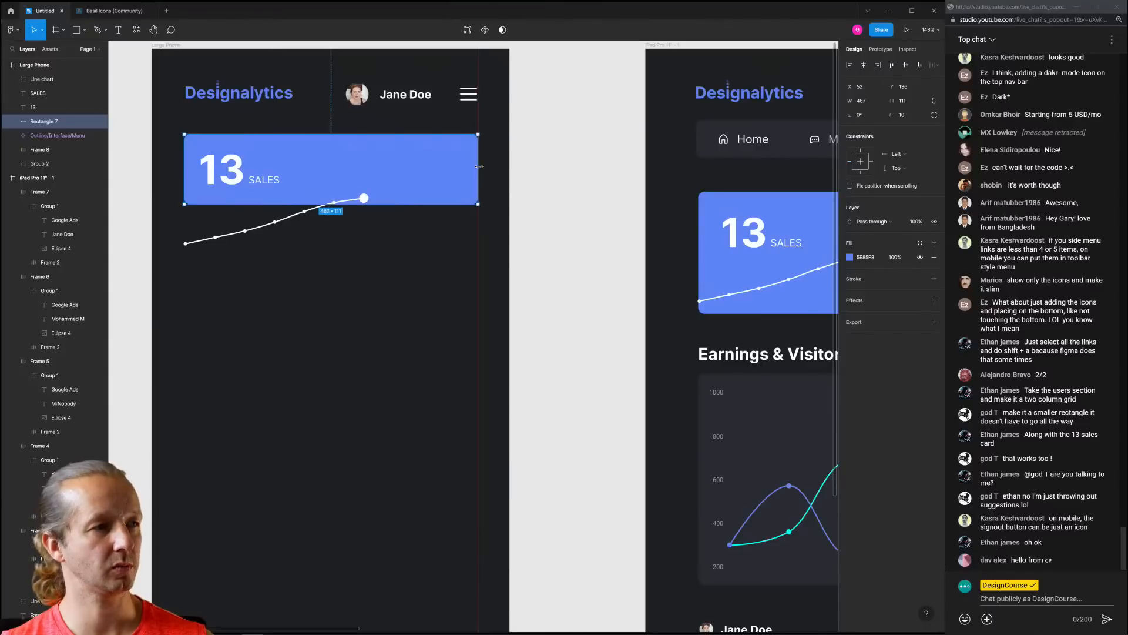
{"action": "left_click", "coordinate": [388, 247]}
{"action": "left_click", "coordinate": [407, 203]}
{"action": "left_click_drag", "start_coordinate": [407, 204], "coordinate": [407, 209]}
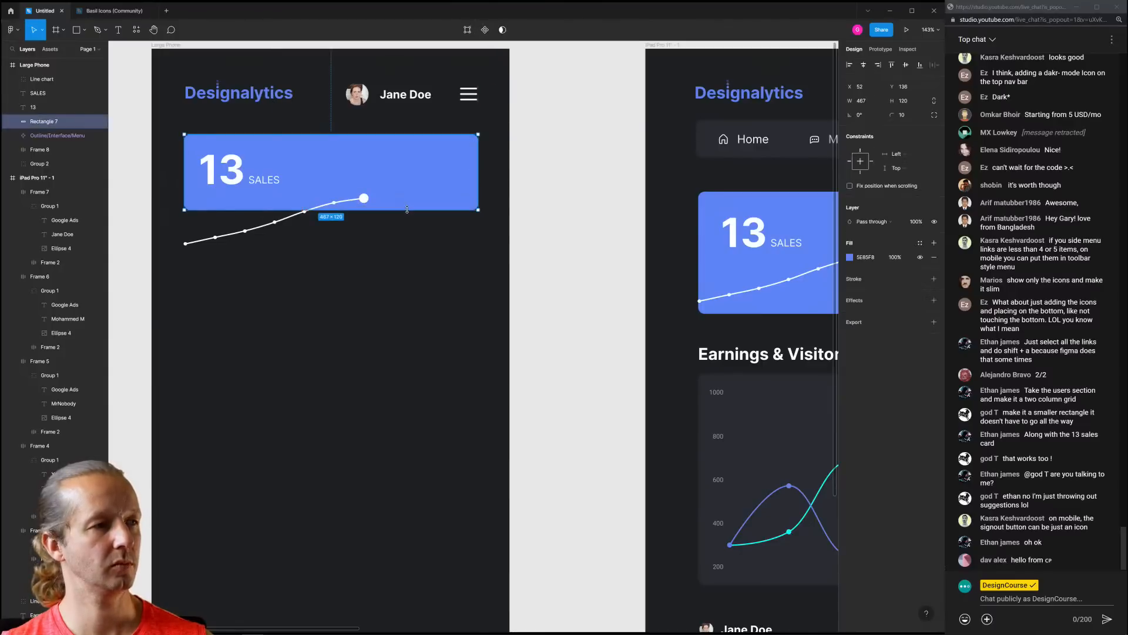
Replace the card's old chart with a white line chart on its right side
{"action": "left_click", "coordinate": [367, 250]}
{"action": "key", "text": "Delete"}
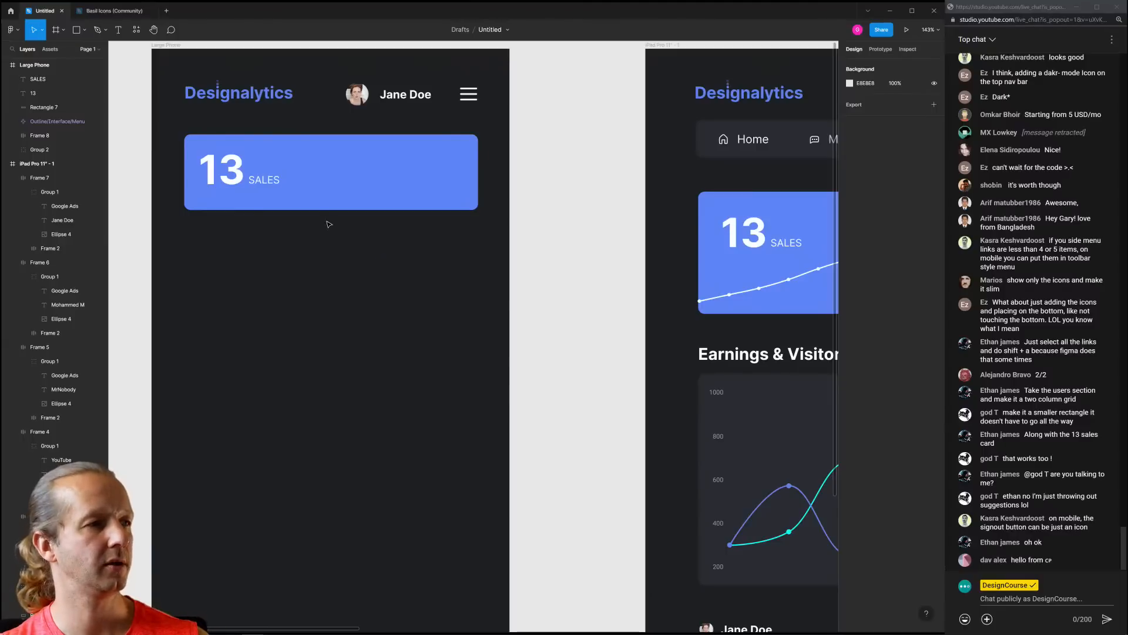
{"action": "left_click", "coordinate": [313, 208]}
{"action": "left_click", "coordinate": [312, 212]}
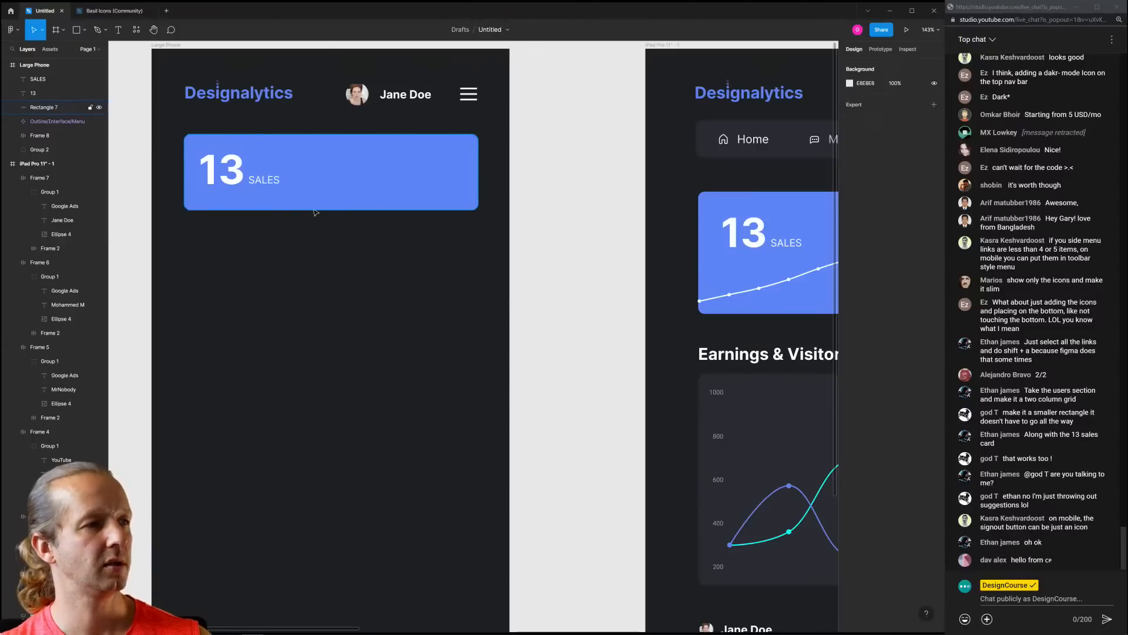
{"action": "key", "text": "ctrl+v"}
{"action": "left_click", "coordinate": [299, 224]}
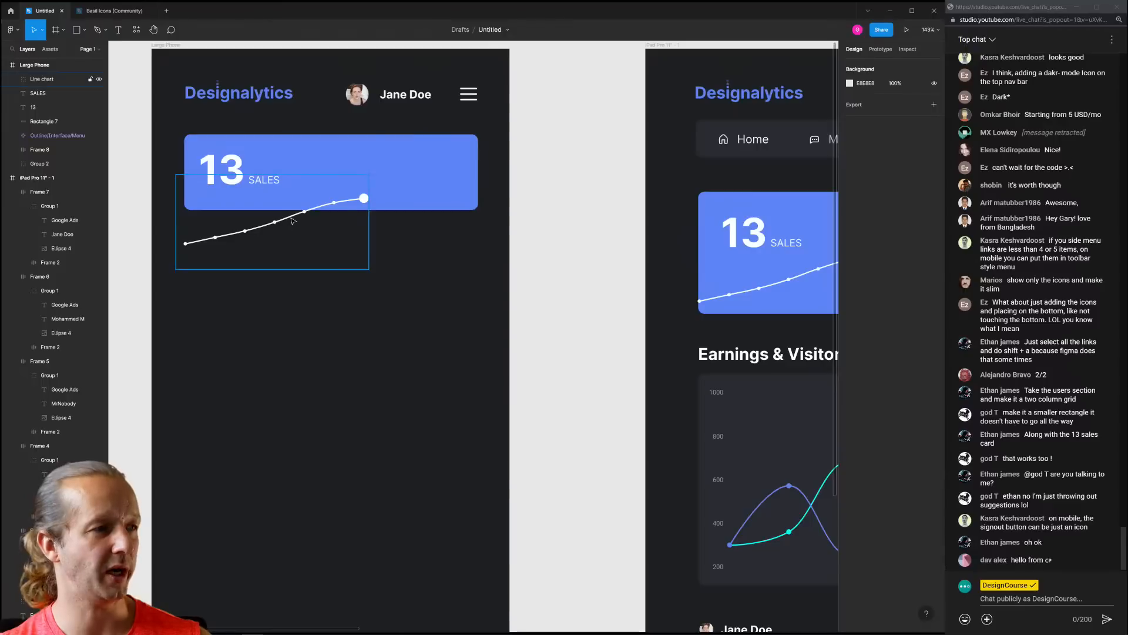
{"action": "left_click_drag", "start_coordinate": [335, 202], "coordinate": [445, 165]}
{"action": "left_click", "coordinate": [402, 262]}
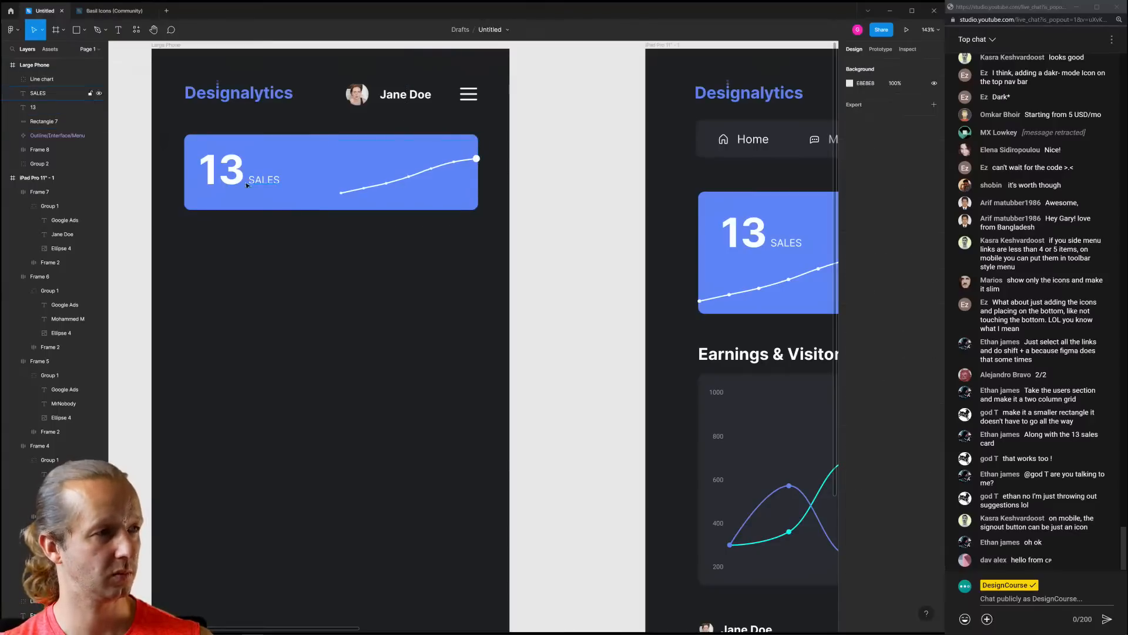
Nudge the 13 and SALES labels slightly right and down
{"action": "left_click", "coordinate": [244, 177]}
{"action": "left_click", "coordinate": [270, 180], "text": "shift"}
{"action": "left_click_drag", "start_coordinate": [269, 180], "coordinate": [280, 185]}
{"action": "left_click", "coordinate": [408, 247]}
Make the white line chart taller, 148 high
{"action": "scroll", "coordinate": [413, 254], "scroll_direction": "down", "scroll_amount": 3}
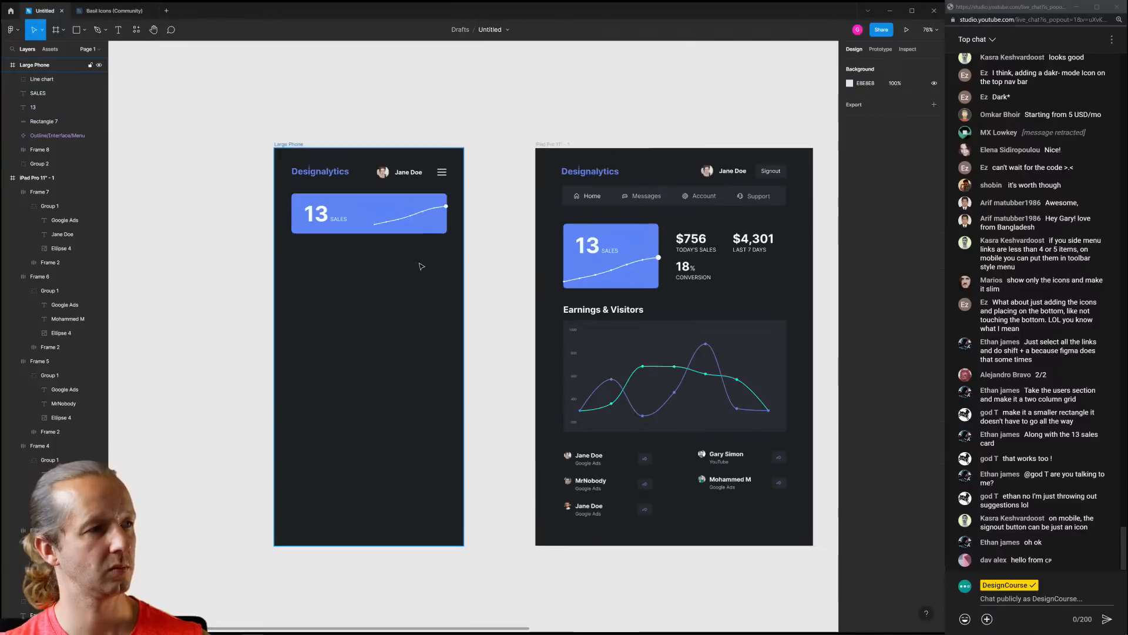
{"action": "scroll", "coordinate": [411, 253], "scroll_direction": "up", "scroll_amount": 1}
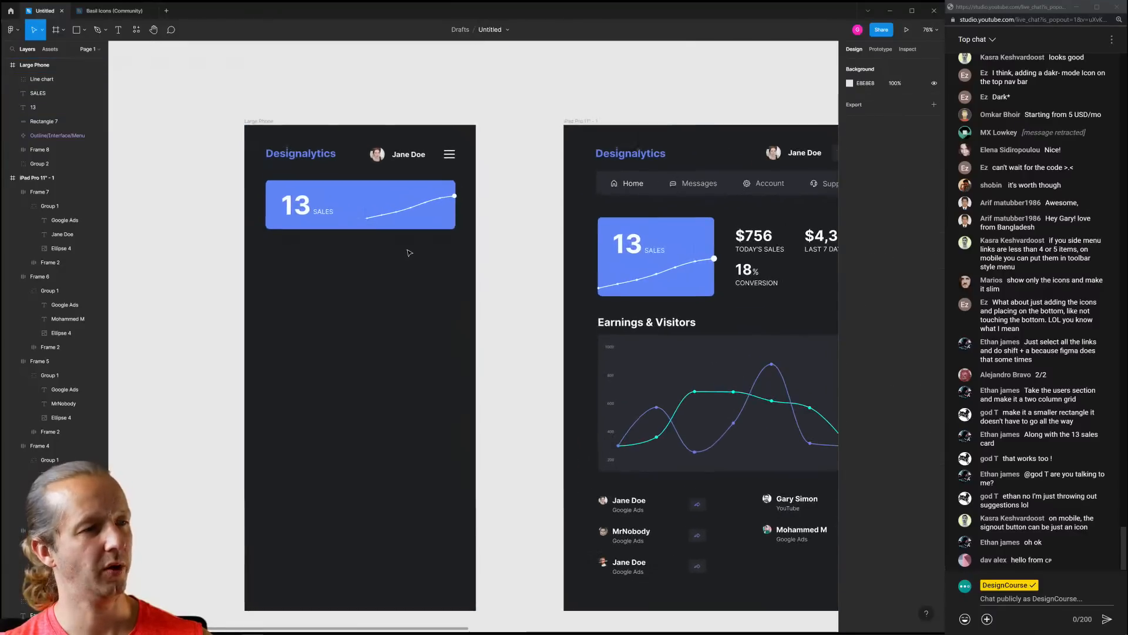
{"action": "left_click", "coordinate": [367, 219]}
{"action": "mouse_move", "coordinate": [364, 230]}
{"action": "left_mouse_down"}
{"action": "mouse_move", "coordinate": [372, 245]}
{"action": "mouse_move", "coordinate": [359, 215]}
{"action": "mouse_move", "coordinate": [349, 219]}
{"action": "left_mouse_up"}
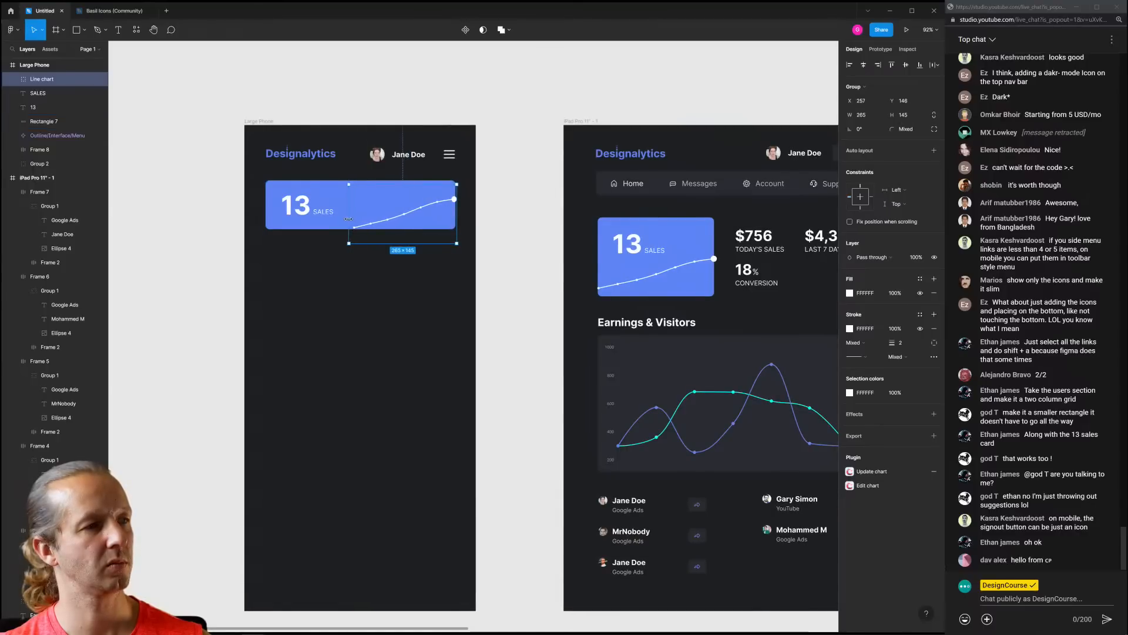
{"action": "left_click", "coordinate": [387, 299]}
{"action": "scroll", "coordinate": [396, 292], "scroll_direction": "up", "scroll_amount": 3}
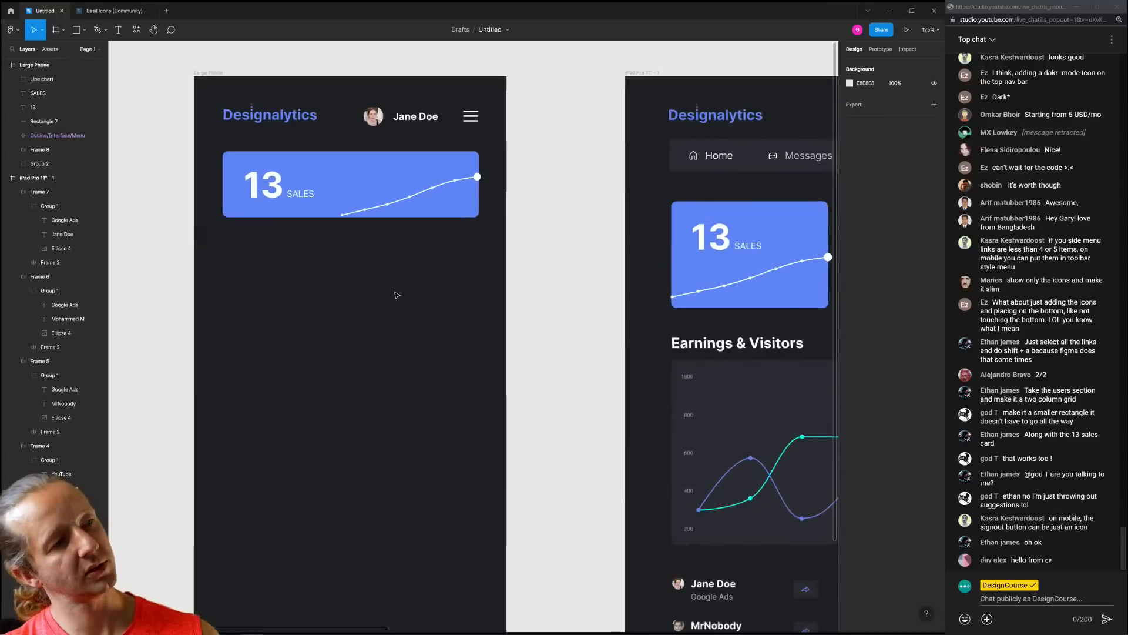
{"action": "left_click_drag", "start_coordinate": [397, 295], "coordinate": [332, 245]}
{"action": "scroll", "coordinate": [378, 263], "scroll_direction": "down", "scroll_amount": 4}
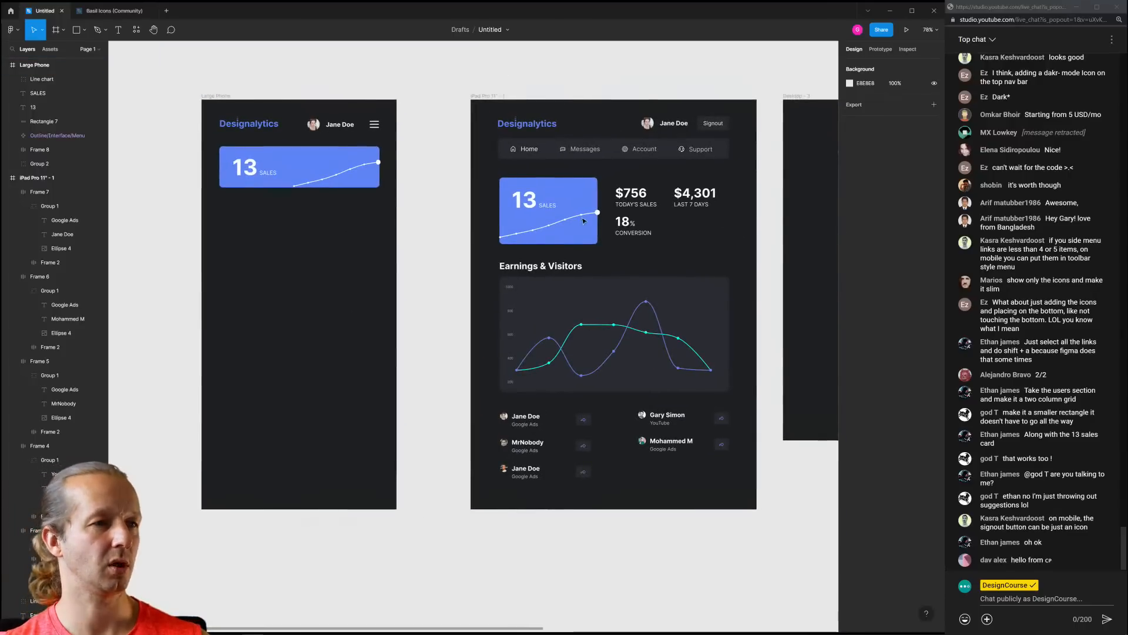
Paste the $756, $4,301 and 18% stats row under the Large Phone sales card
{"action": "left_click", "coordinate": [642, 199]}
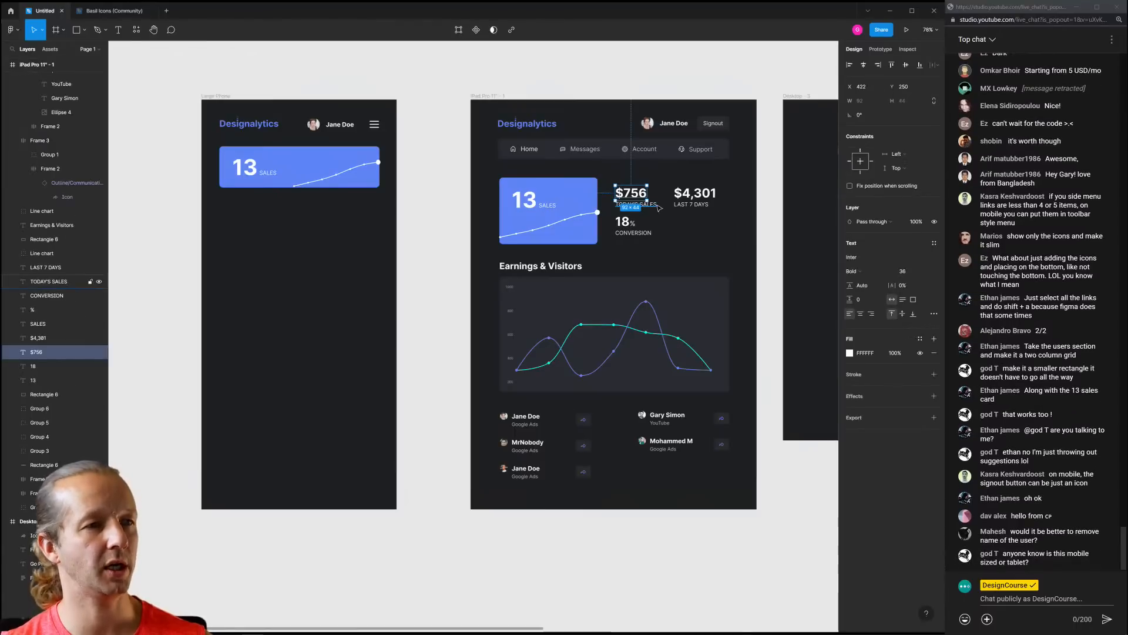
{"action": "left_click_drag", "start_coordinate": [707, 245], "coordinate": [410, 239]}
{"action": "left_click_drag", "start_coordinate": [704, 231], "coordinate": [624, 224]}
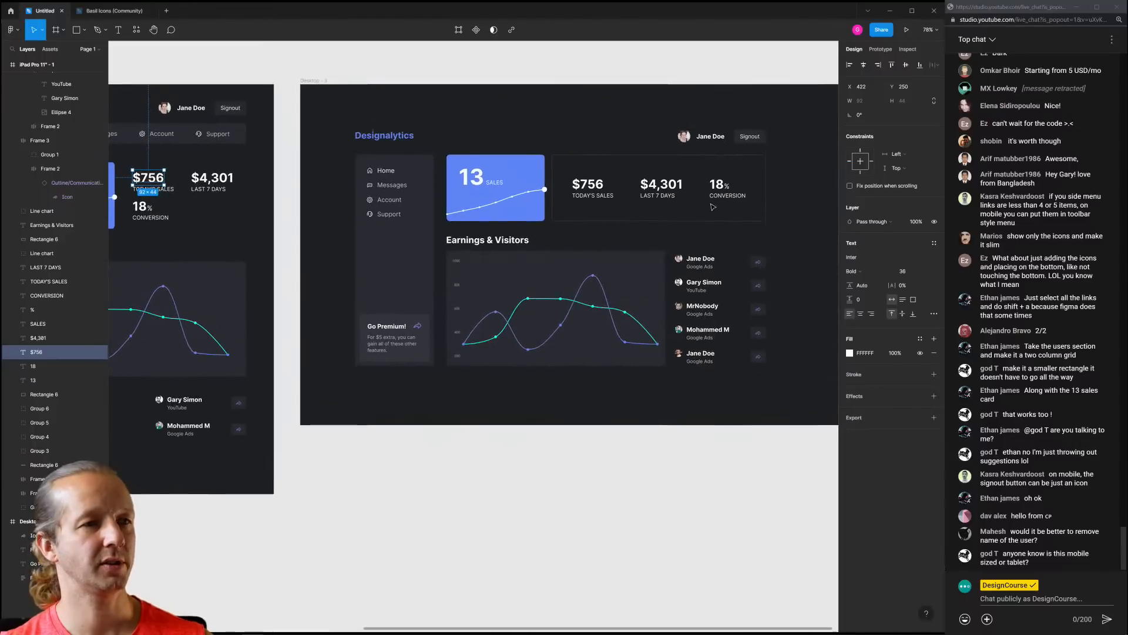
{"action": "left_click_drag", "start_coordinate": [786, 205], "coordinate": [553, 154]}
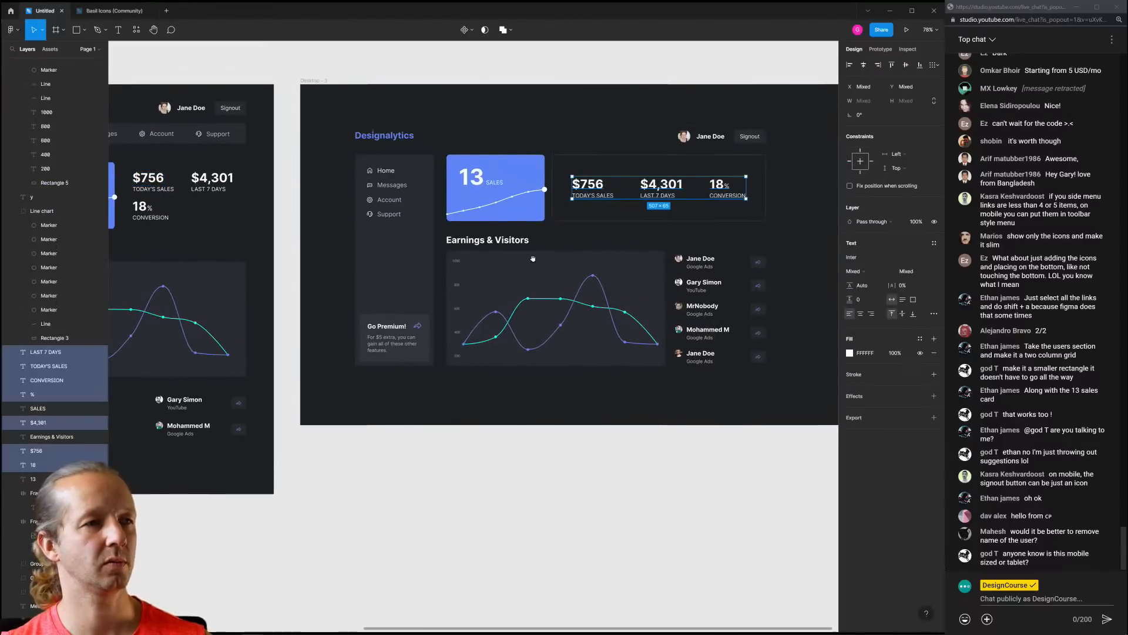
{"action": "scroll", "coordinate": [515, 285], "scroll_direction": "left", "scroll_amount": 10}
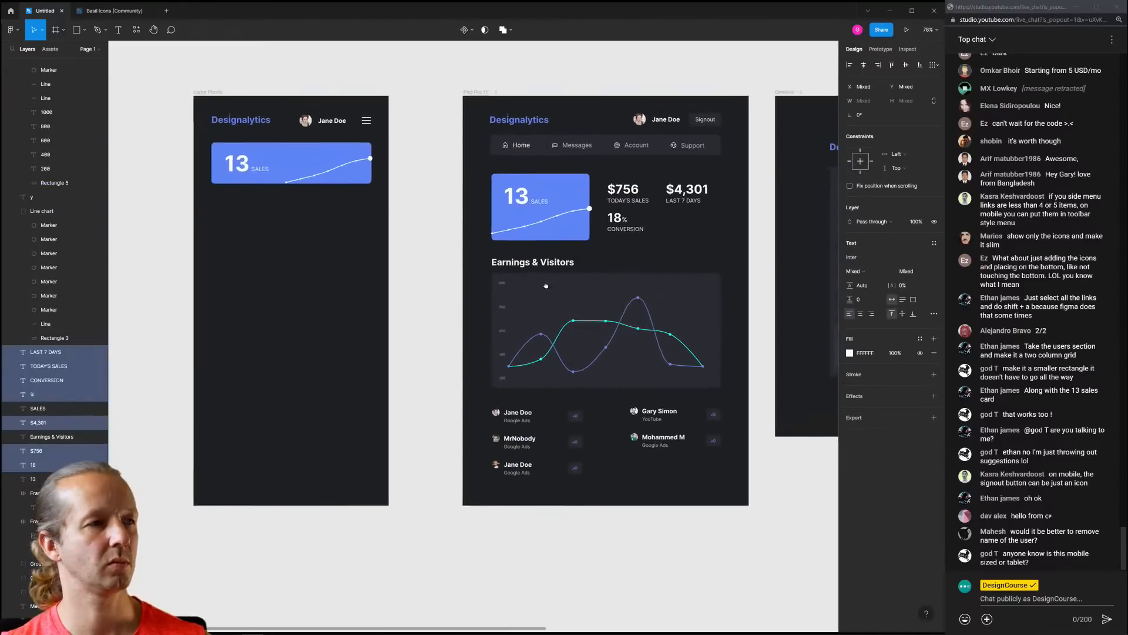
{"action": "scroll", "coordinate": [388, 231], "scroll_direction": "up", "scroll_amount": 5}
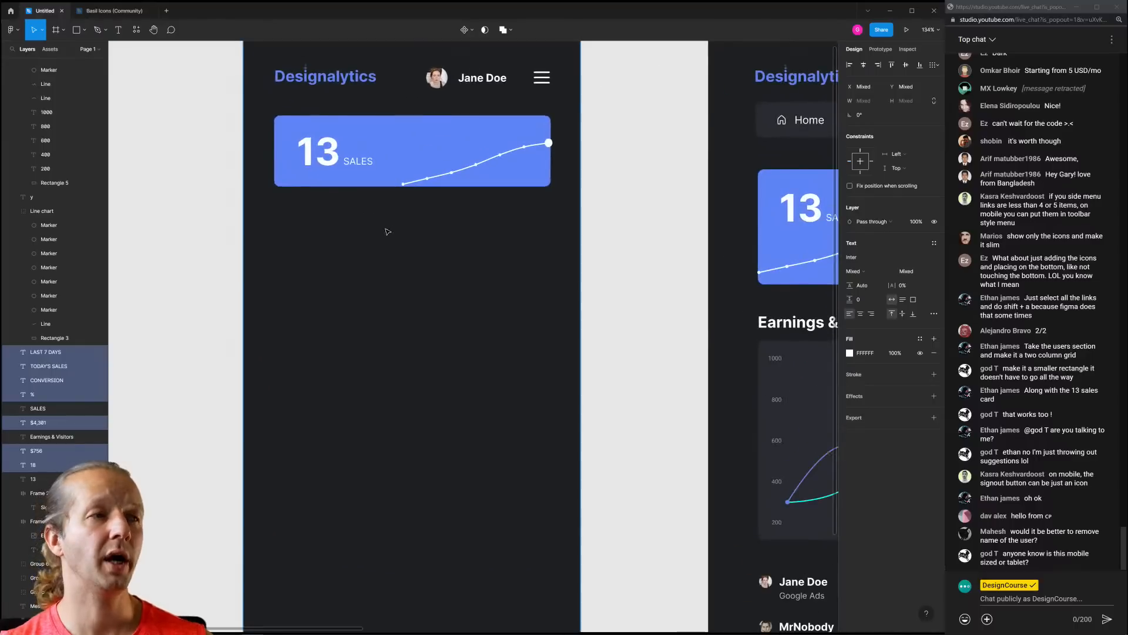
{"action": "left_click", "coordinate": [398, 239]}
{"action": "key", "text": "ctrl+v"}
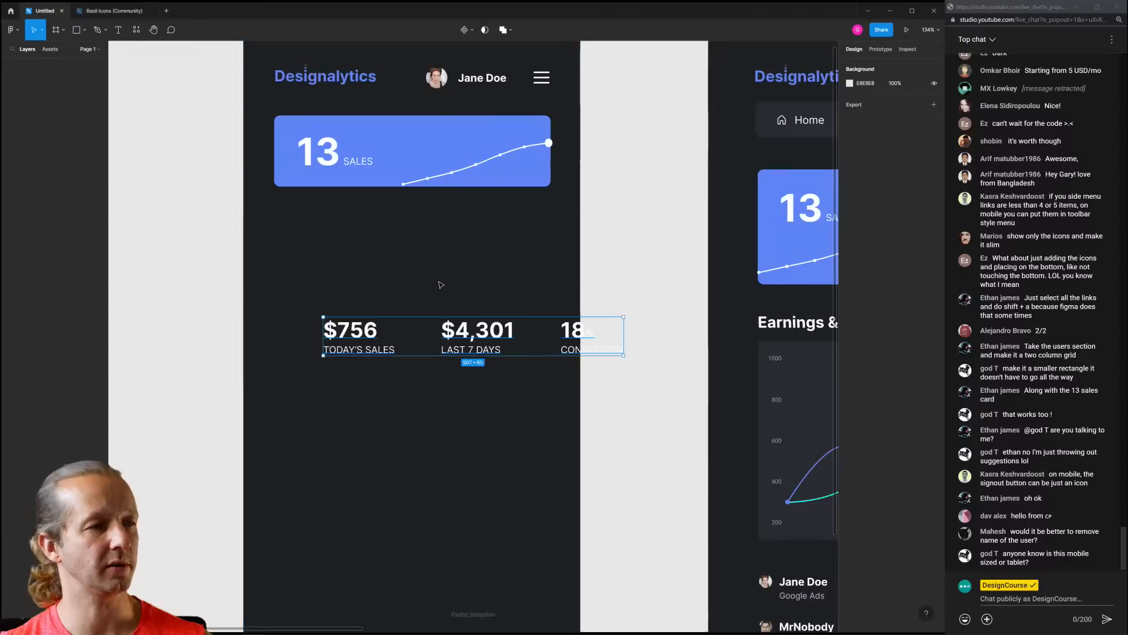
{"action": "left_click_drag", "start_coordinate": [485, 327], "coordinate": [437, 224]}
{"action": "left_click", "coordinate": [529, 298]}
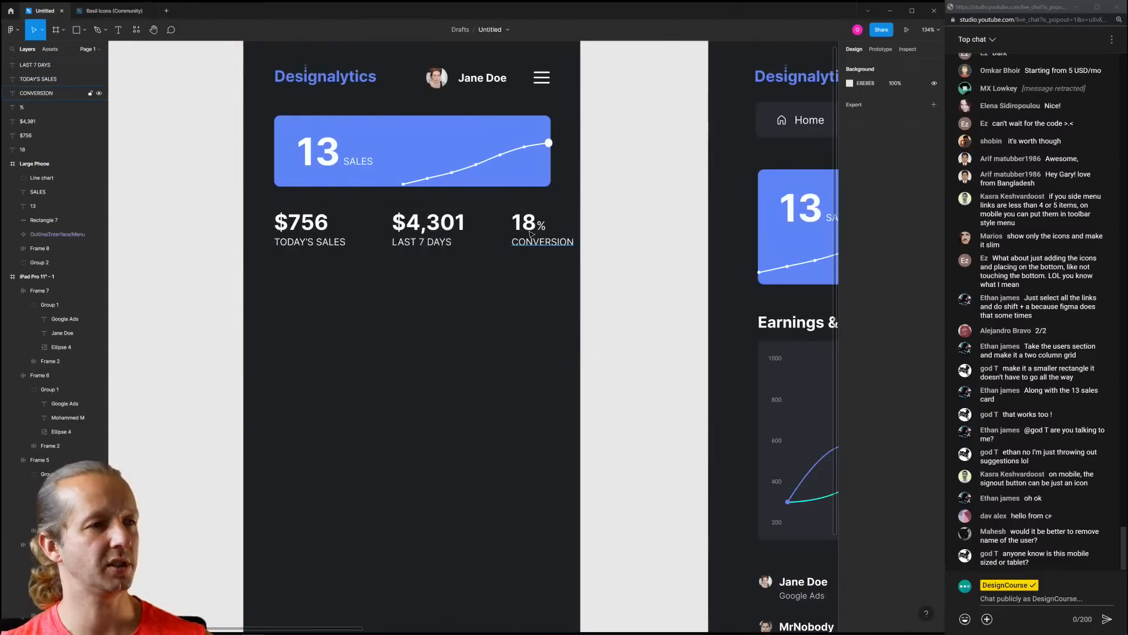
Set the three stat figures ($756, $4,301, 18) to font size 26
{"action": "left_click", "coordinate": [543, 248]}
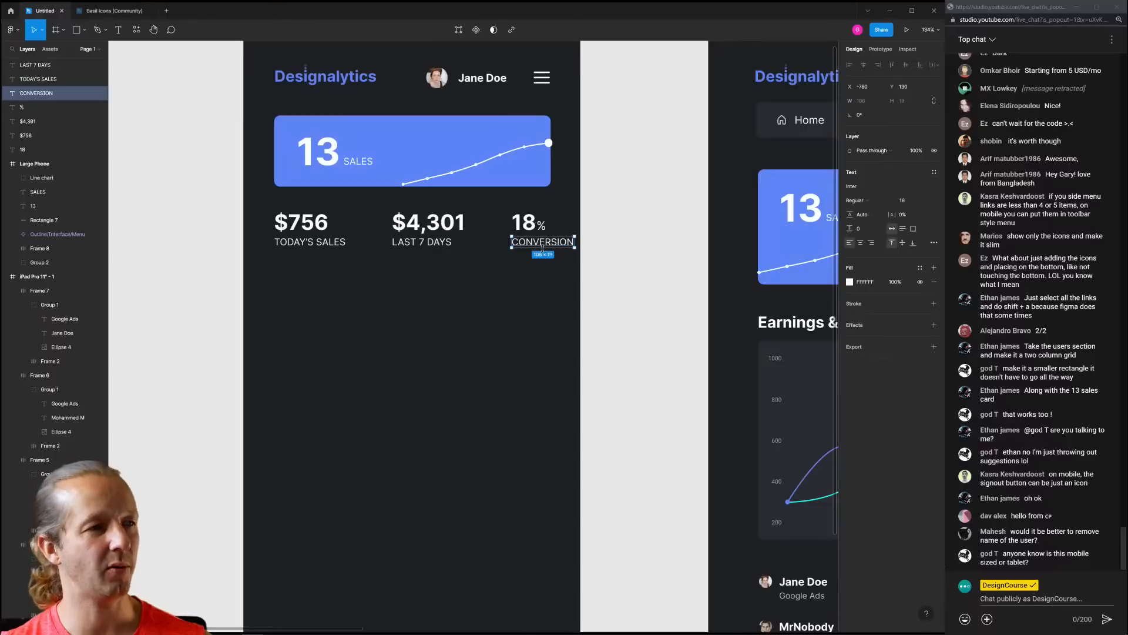
{"action": "left_click", "coordinate": [417, 222]}
{"action": "left_click", "coordinate": [304, 222], "text": "shift"}
{"action": "left_click", "coordinate": [521, 223], "text": "shift"}
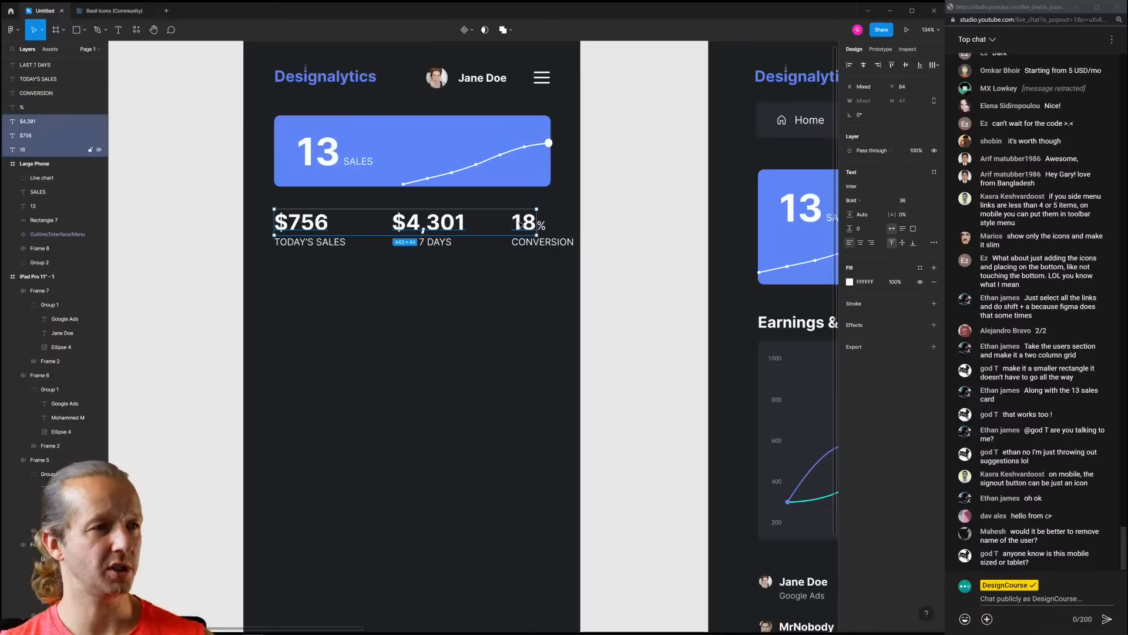
{"action": "left_click", "coordinate": [912, 204]}
{"action": "type", "text": "26"}
{"action": "key", "text": "Return"}
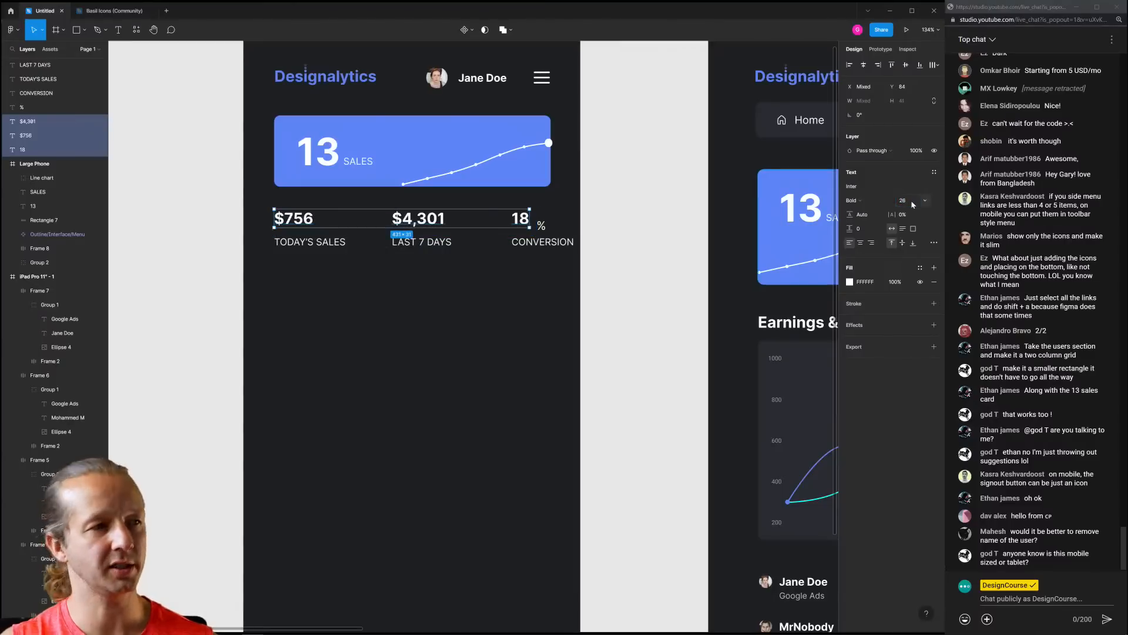
{"action": "left_click", "coordinate": [384, 301]}
Reduce the three stat labels to size 14 and move them up closer to the figures
{"action": "left_click", "coordinate": [310, 241]}
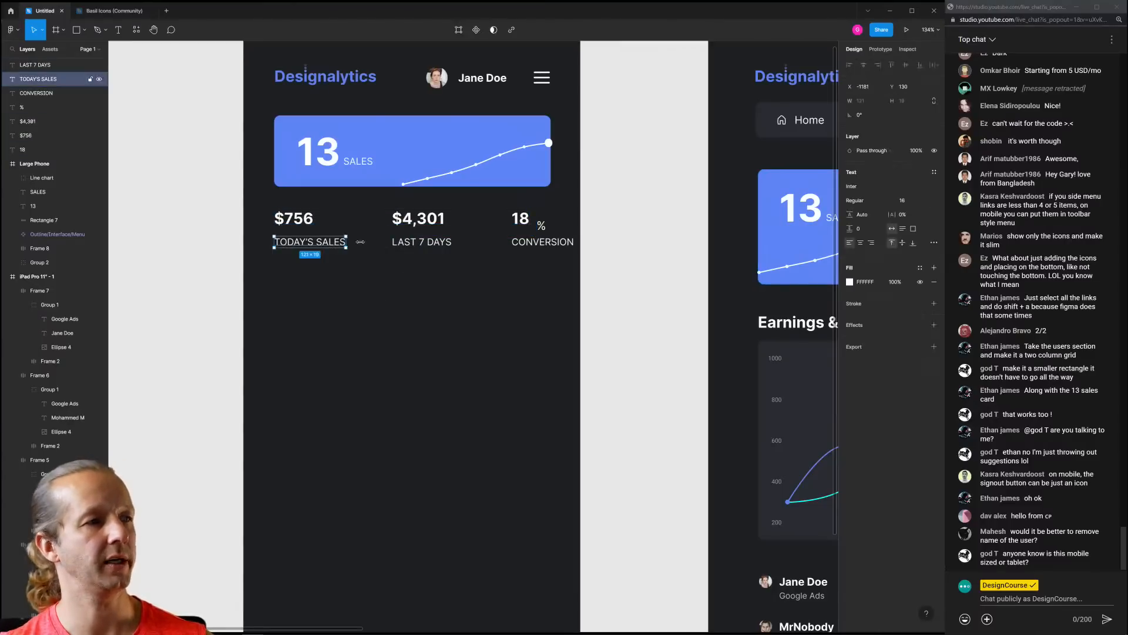
{"action": "left_click", "coordinate": [422, 241], "text": "shift"}
{"action": "left_click", "coordinate": [543, 241], "text": "shift"}
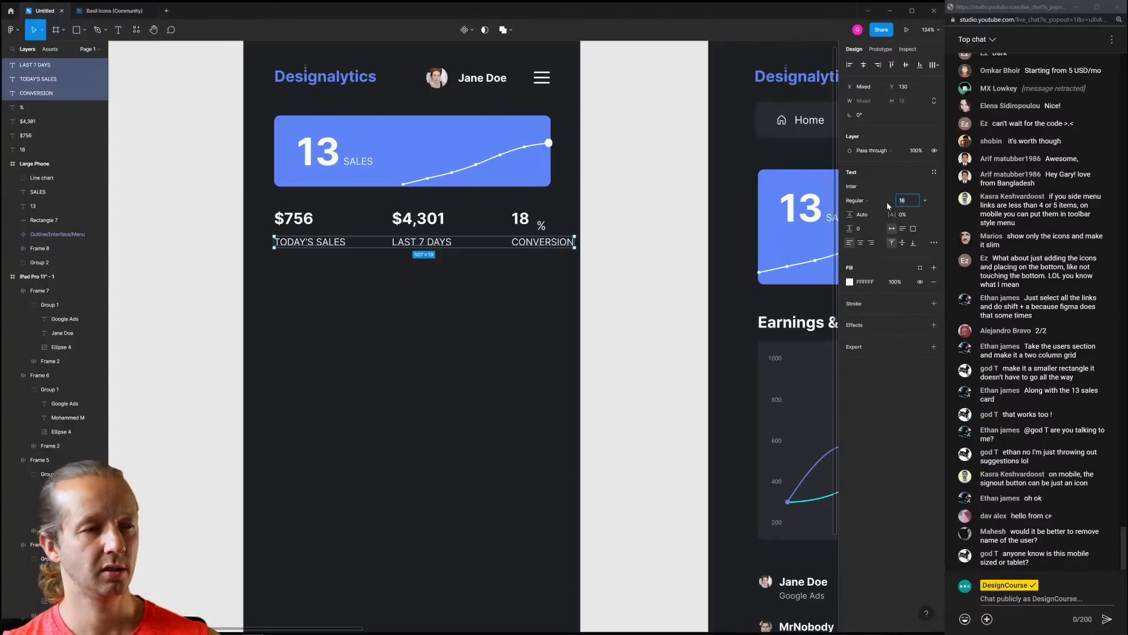
{"action": "key", "text": "Down"}
{"action": "key", "text": "Down"}
{"action": "left_click", "coordinate": [495, 317]}
{"action": "left_click_drag", "start_coordinate": [374, 204], "coordinate": [470, 278]}
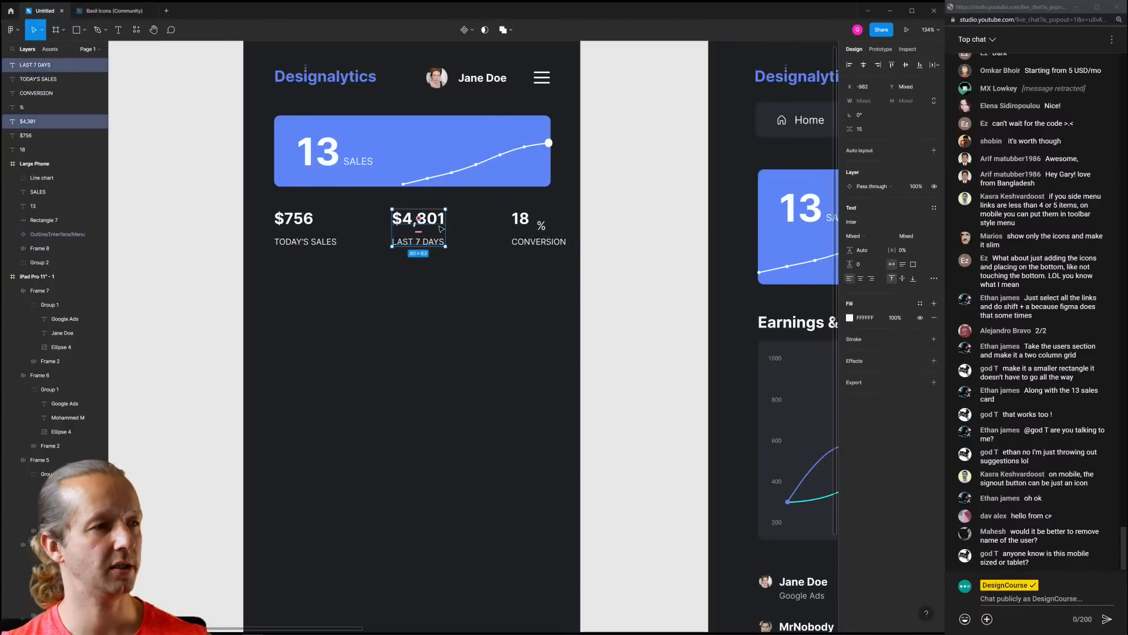
{"action": "left_click", "coordinate": [444, 285]}
{"action": "left_click_drag", "start_coordinate": [603, 282], "coordinate": [271, 234]}
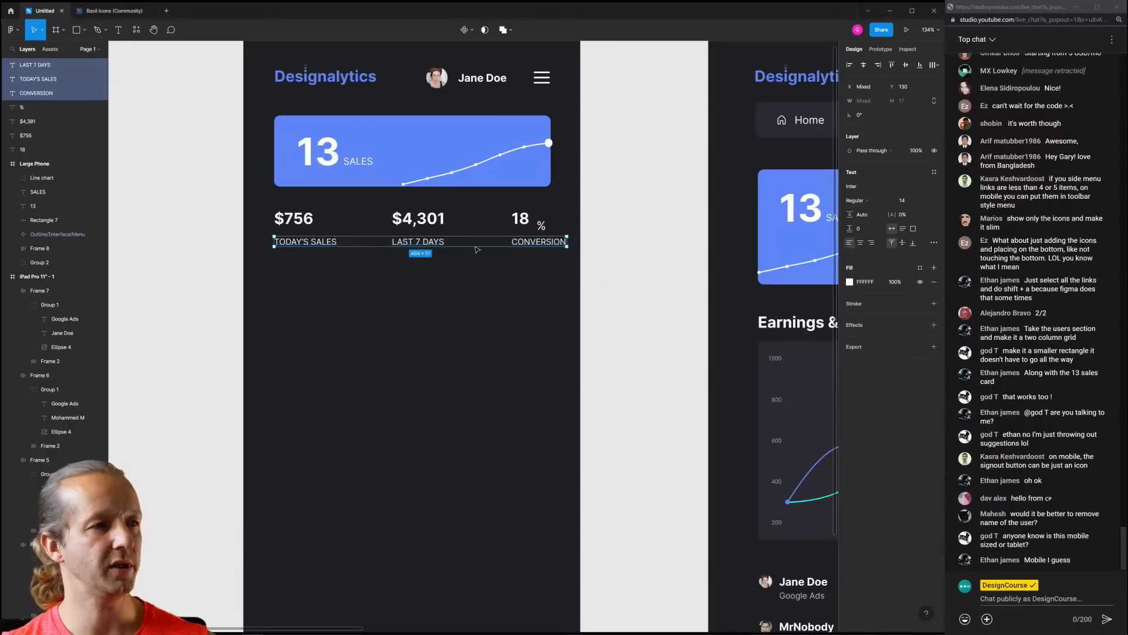
{"action": "key", "text": "Up"}
{"action": "key", "text": "Up"}
{"action": "key", "text": "Up"}
{"action": "key", "text": "Up"}
{"action": "key", "text": "Up"}
{"action": "key", "text": "Up"}
{"action": "key", "text": "Up"}
{"action": "key", "text": "Up"}
{"action": "key", "text": "Up"}
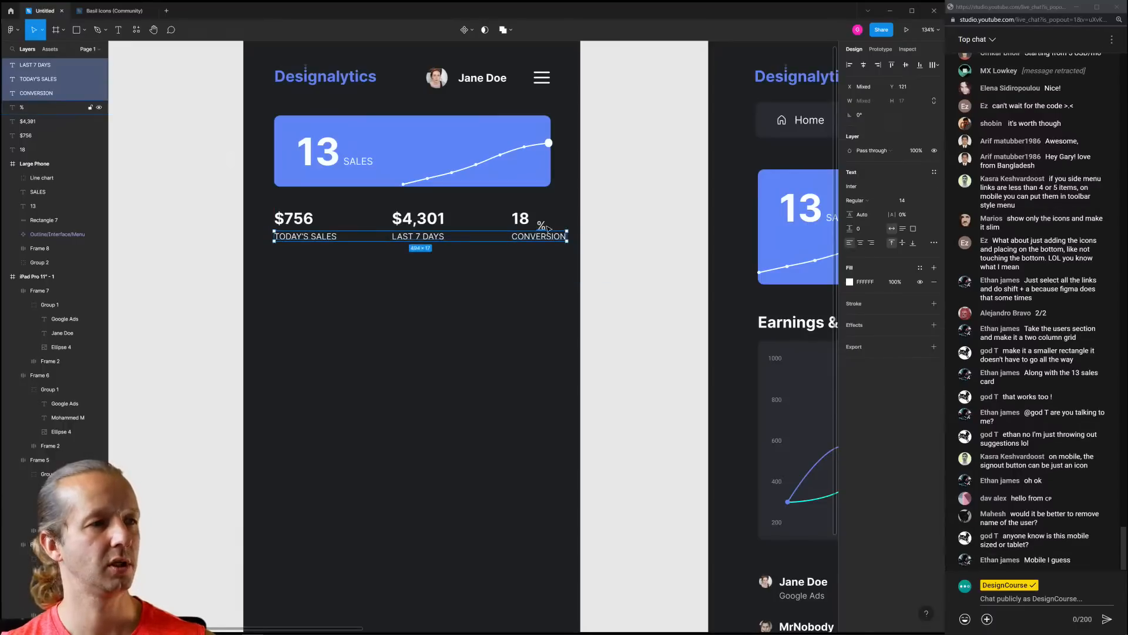
Make the % sign size 16 and nudge it up beside the 18
{"action": "left_click", "coordinate": [543, 226]}
{"action": "left_click", "coordinate": [907, 201]}
{"action": "type", "text": "1"}
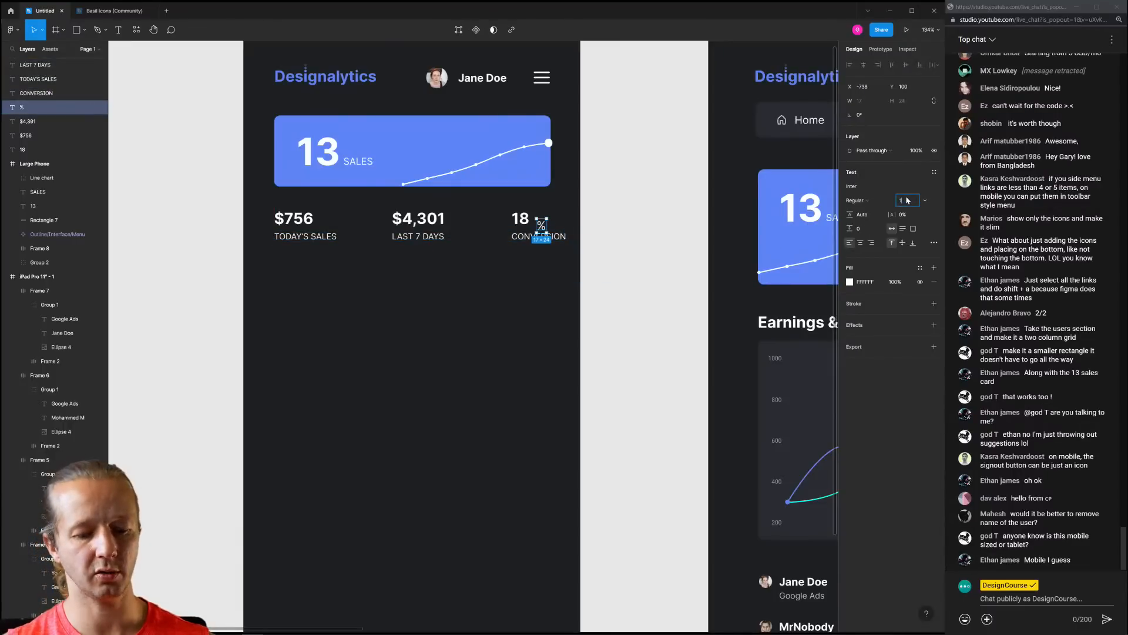
{"action": "type", "text": "6"}
{"action": "key", "text": "Return"}
{"action": "scroll", "coordinate": [528, 223], "scroll_direction": "up", "scroll_amount": 5}
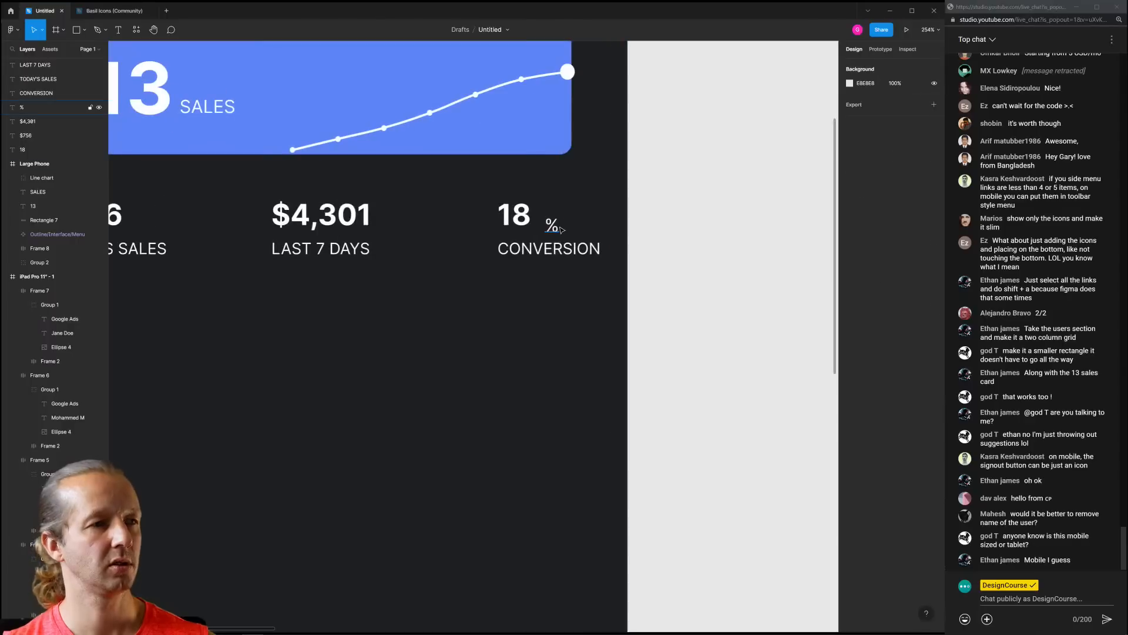
{"action": "key", "text": "shift+Up"}
{"action": "left_click_drag", "start_coordinate": [551, 220], "coordinate": [543, 220]}
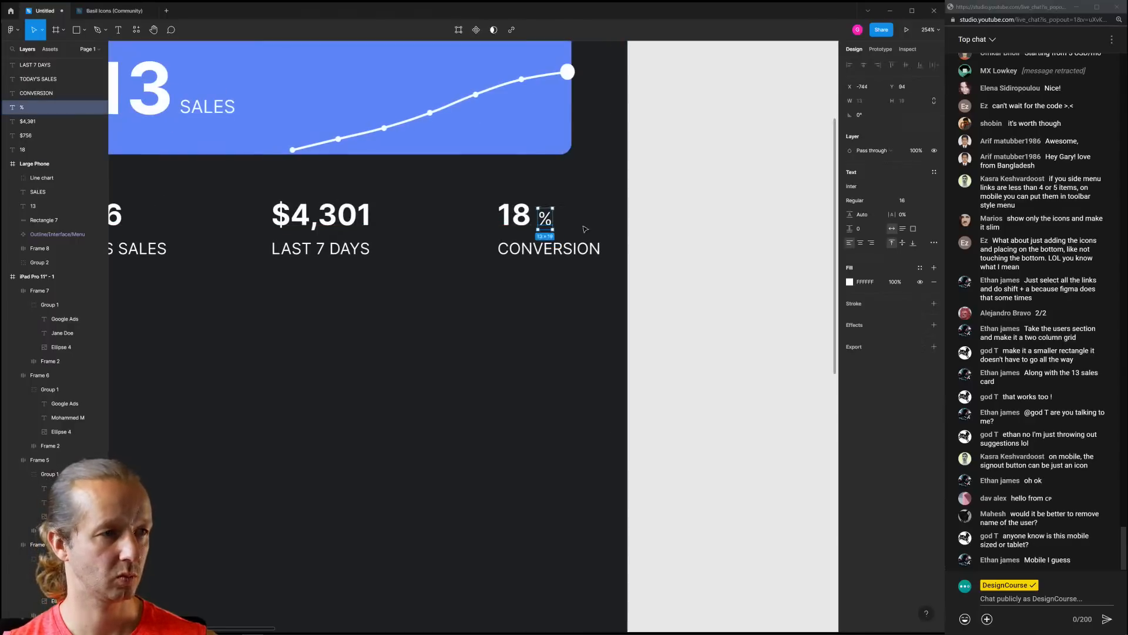
{"action": "left_click", "coordinate": [459, 286]}
Shift the $4,301 and 18% stats into alignment and nudge the labels slightly
{"action": "scroll", "coordinate": [460, 286], "scroll_direction": "down", "scroll_amount": 3}
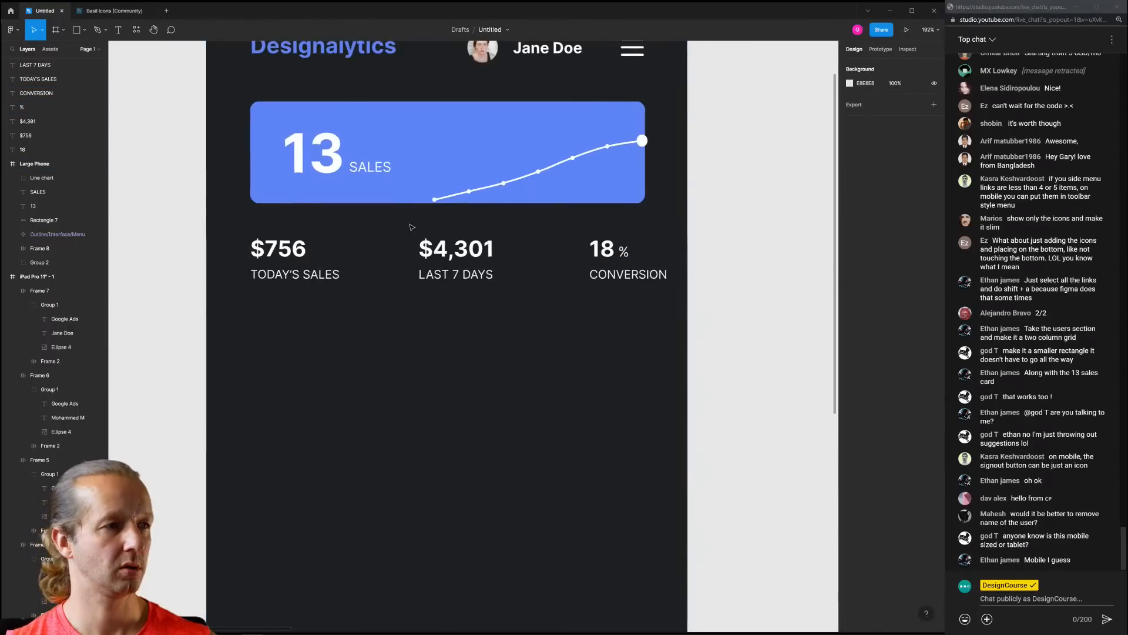
{"action": "left_click_drag", "start_coordinate": [413, 227], "coordinate": [599, 256]}
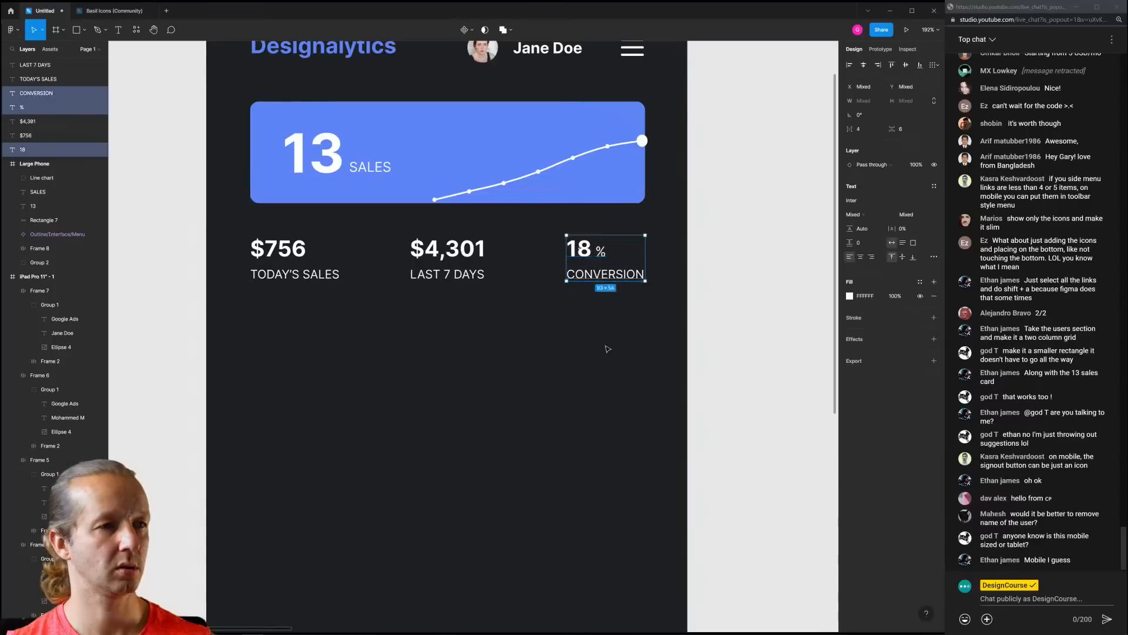
{"action": "left_click", "coordinate": [606, 347]}
{"action": "left_click_drag", "start_coordinate": [648, 318], "coordinate": [289, 270]}
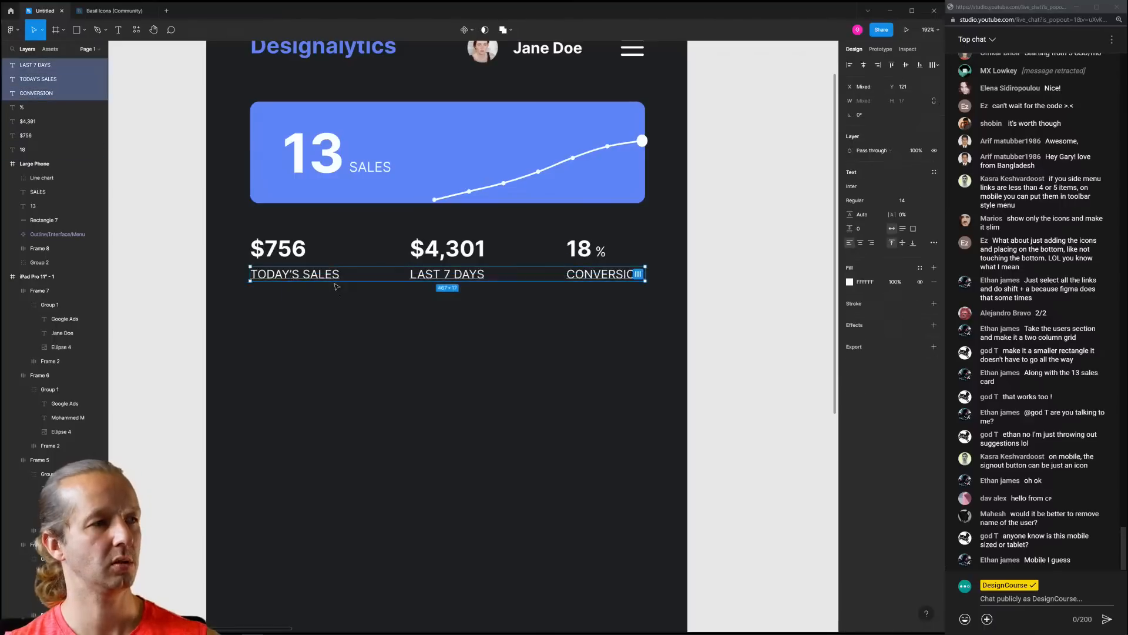
{"action": "key", "text": "Up"}
{"action": "key", "text": "Up"}
{"action": "key", "text": "Down"}
{"action": "left_click", "coordinate": [562, 339]}
{"action": "scroll", "coordinate": [563, 339], "scroll_direction": "down", "scroll_amount": 6}
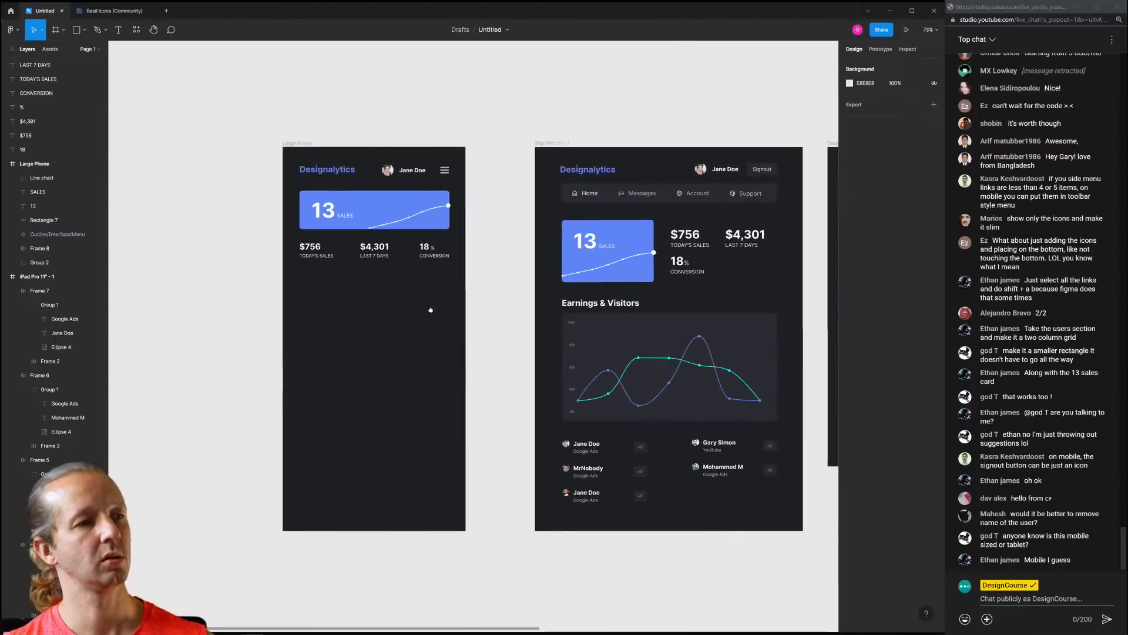
{"action": "scroll", "coordinate": [417, 282], "scroll_direction": "down", "scroll_amount": 1}
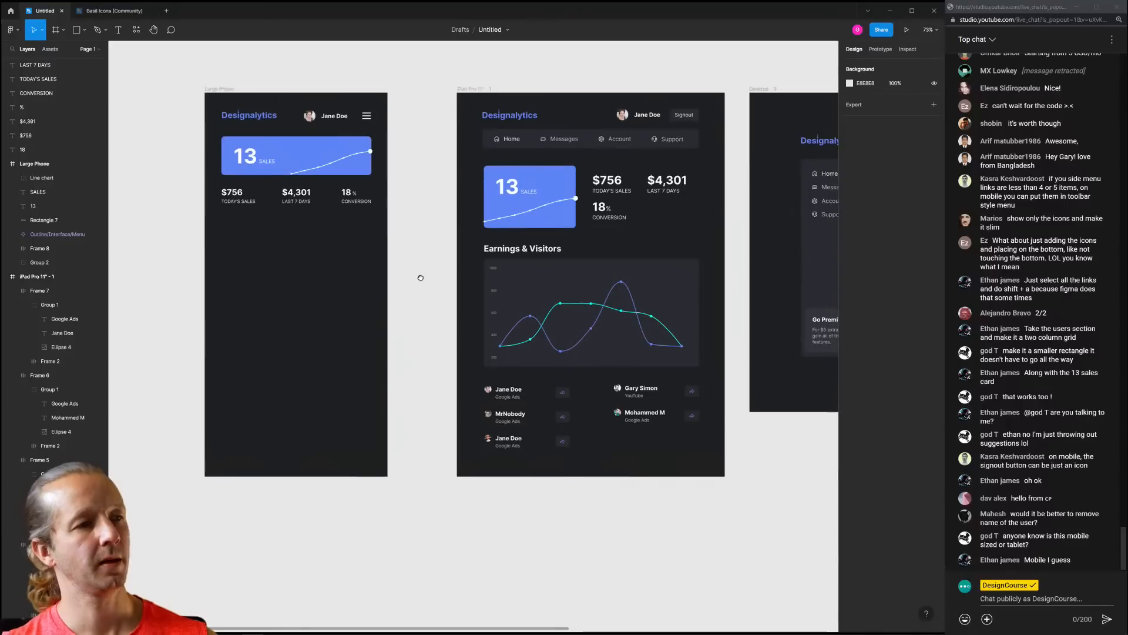
{"action": "left_click_drag", "start_coordinate": [477, 247], "coordinate": [702, 365]}
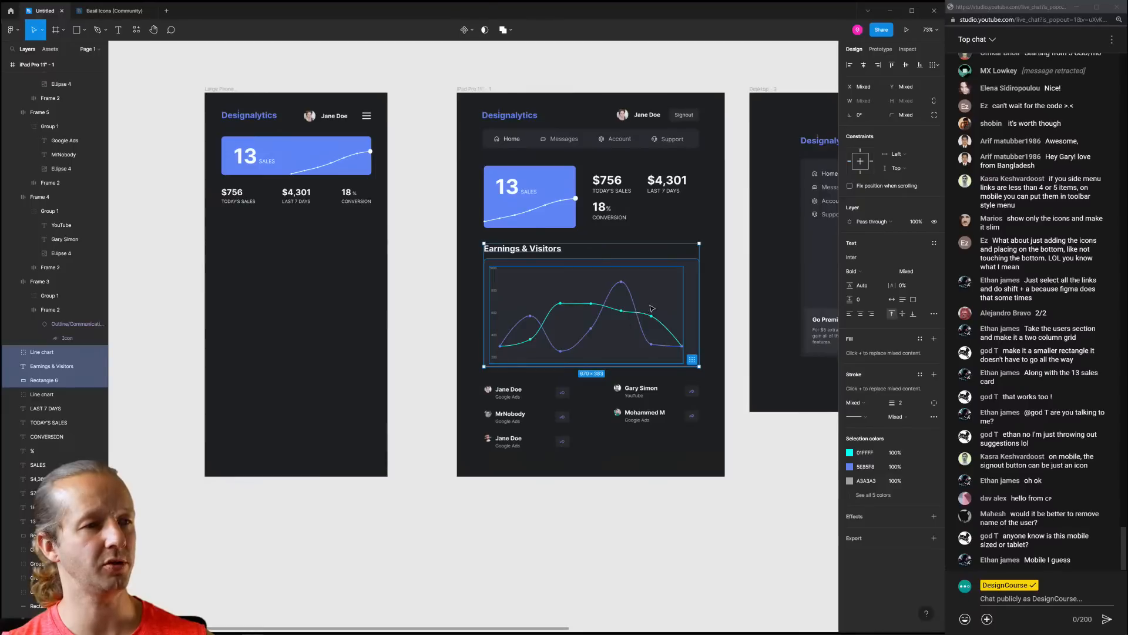
Alt-drag a copy of the Earnings & Visitors heading and chart into the Large Phone frame
{"action": "left_click_drag", "start_coordinate": [542, 311], "coordinate": [390, 281]}
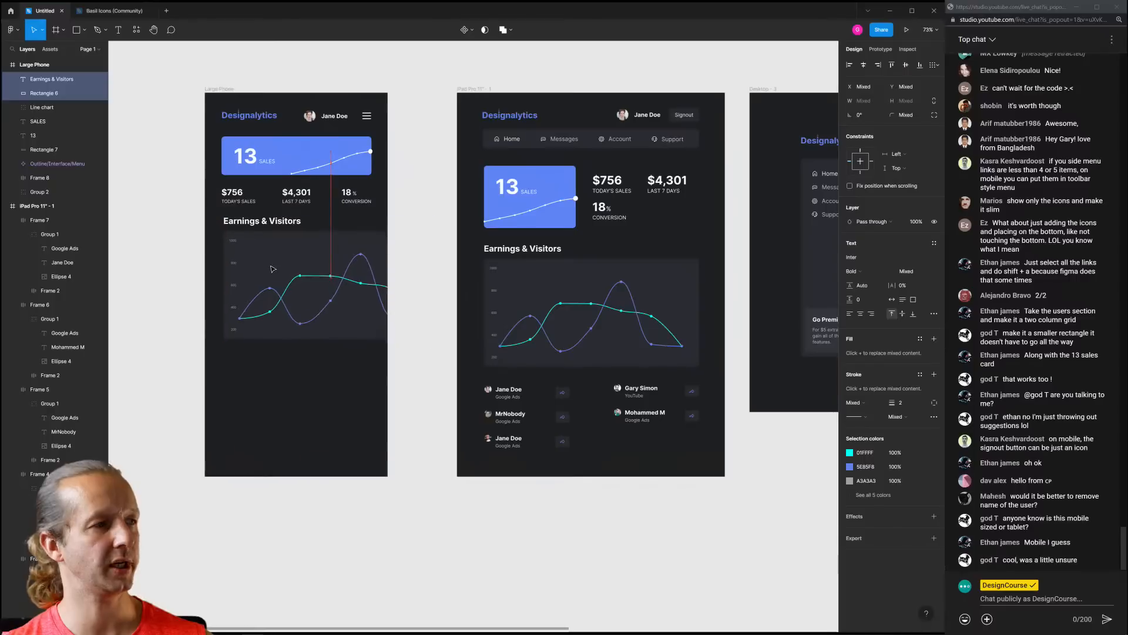
{"action": "key", "text": "Escape"}
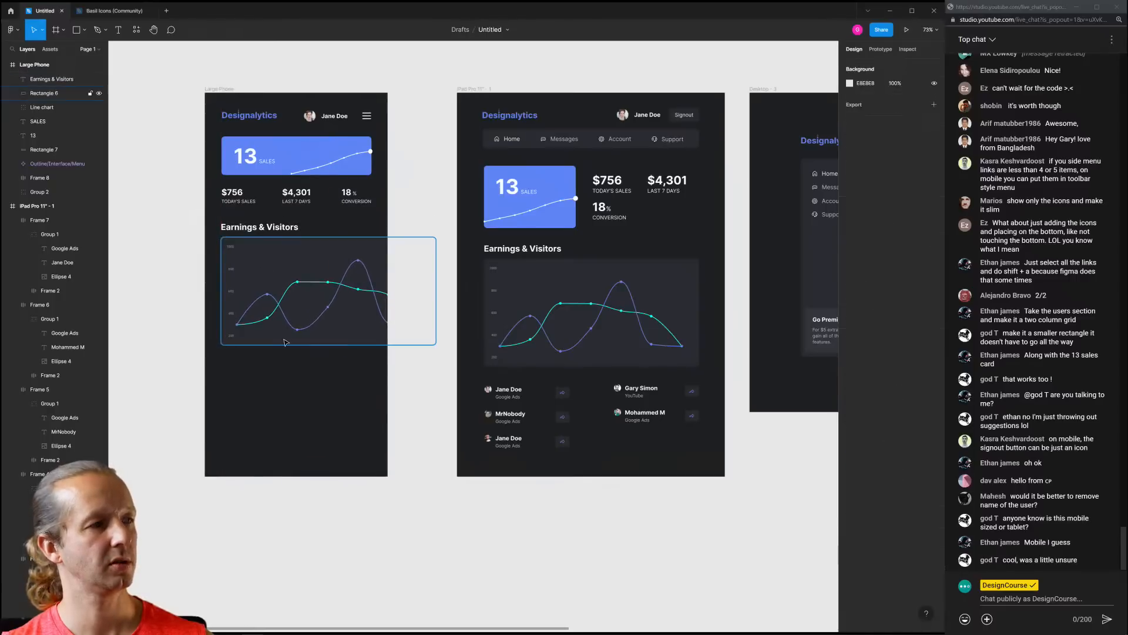
{"action": "scroll", "coordinate": [282, 294], "scroll_direction": "up", "scroll_amount": 3}
{"action": "scroll", "coordinate": [281, 298], "scroll_direction": "left", "scroll_amount": 5}
{"action": "scroll", "coordinate": [280, 298], "scroll_direction": "up", "scroll_amount": 1}
Narrow Rectangle 6 and the line chart group to fit the phone width
{"action": "left_click", "coordinate": [453, 251]}
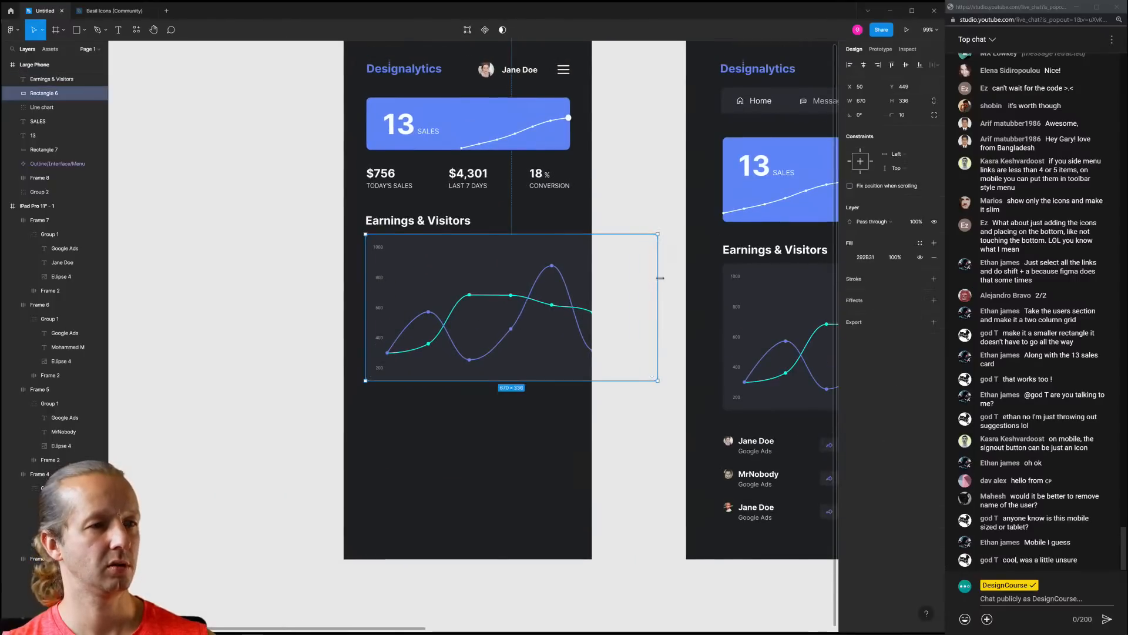
{"action": "left_click_drag", "start_coordinate": [660, 278], "coordinate": [565, 288]}
{"action": "left_click", "coordinate": [573, 310]}
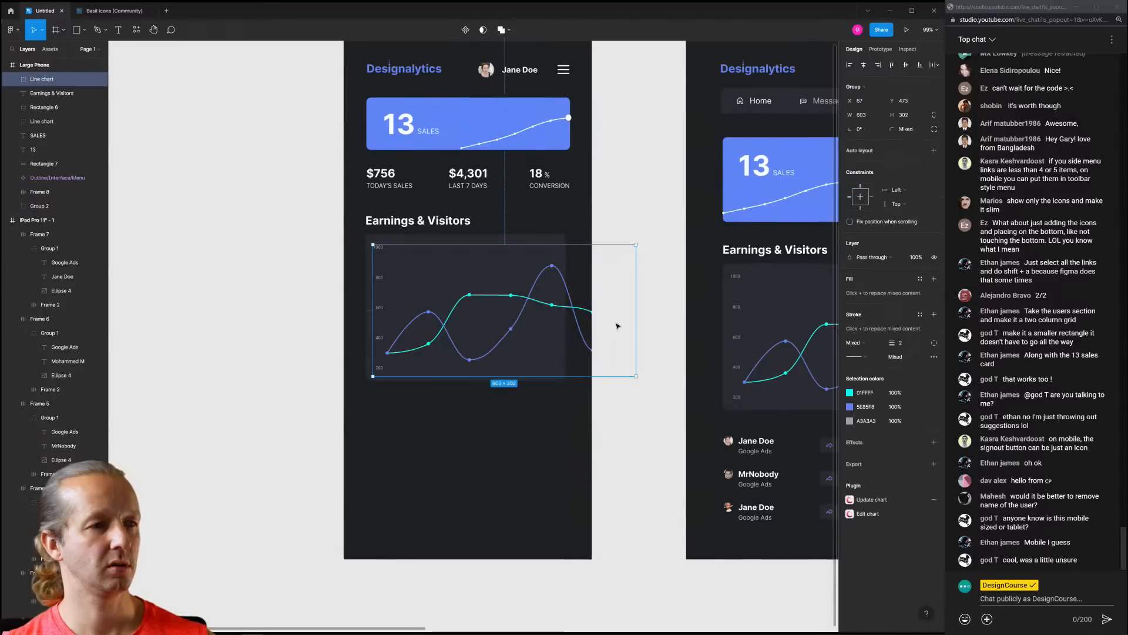
{"action": "left_click_drag", "start_coordinate": [637, 322], "coordinate": [574, 318]}
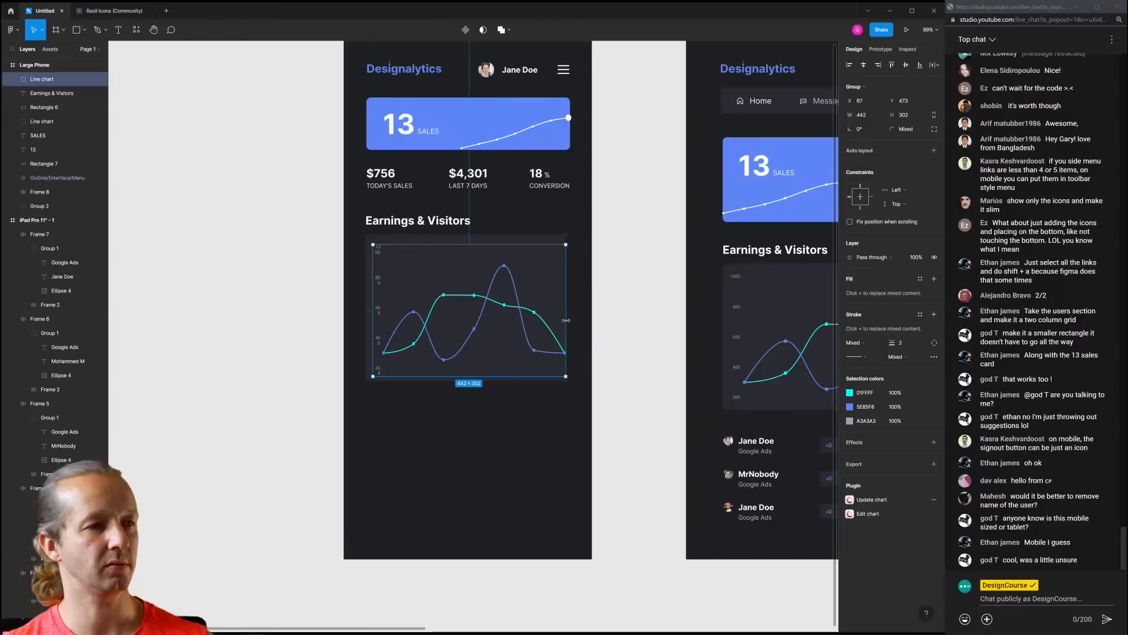
{"action": "left_click_drag", "start_coordinate": [563, 322], "coordinate": [561, 322]}
{"action": "left_click", "coordinate": [590, 314]}
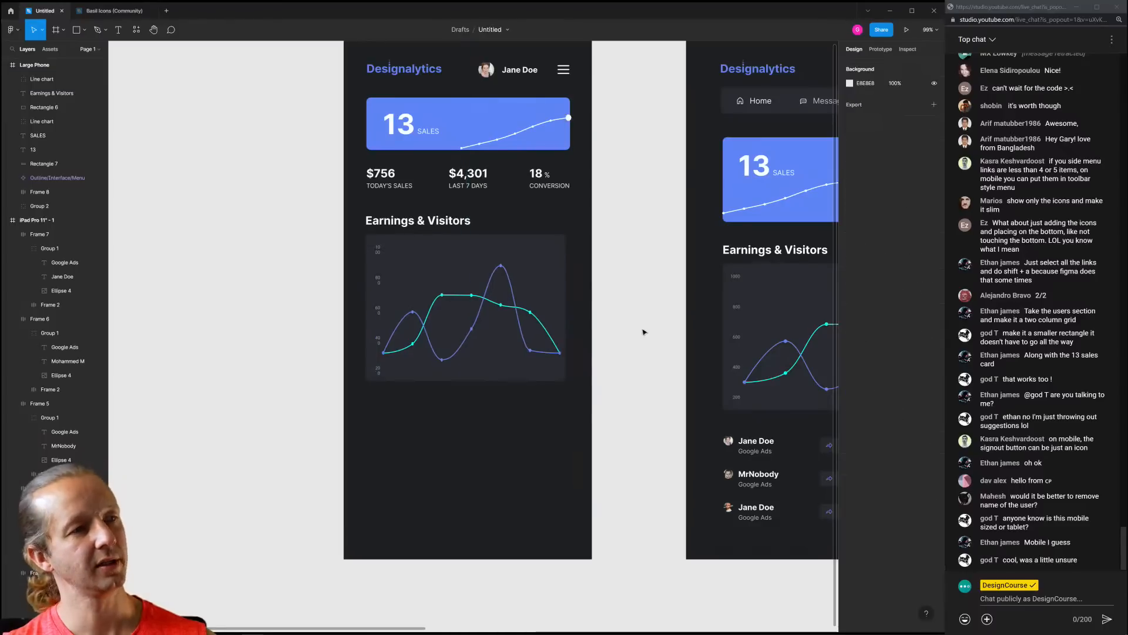
{"action": "scroll", "coordinate": [642, 330], "scroll_direction": "down", "scroll_amount": 5}
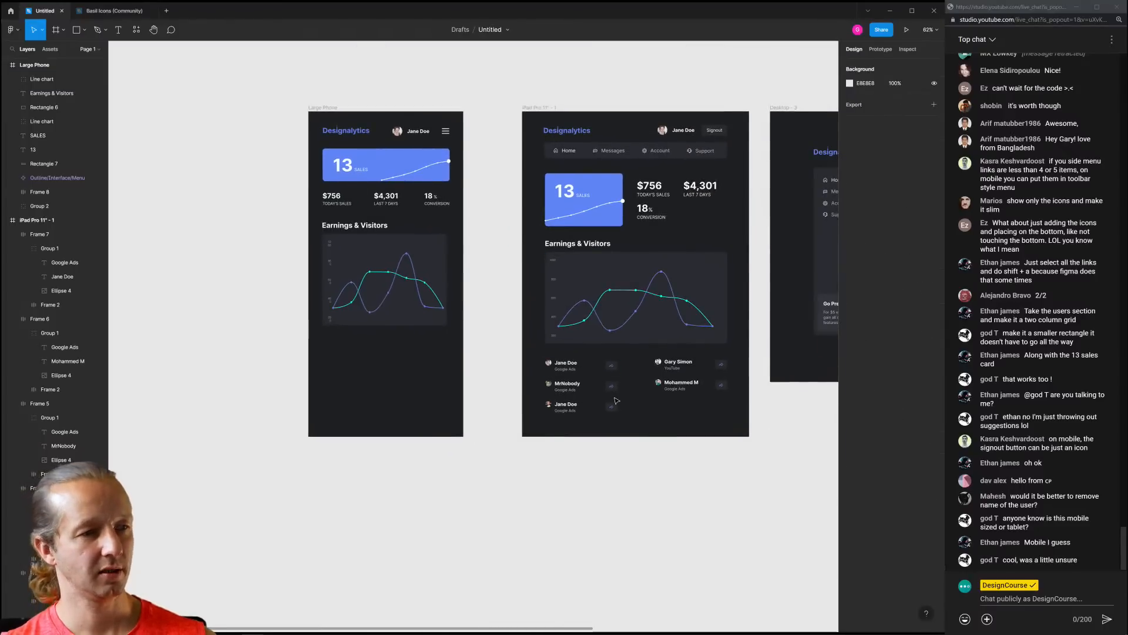
Tighten the spacing inside the top Jane Doe row of the left column
{"action": "left_click_drag", "start_coordinate": [630, 422], "coordinate": [557, 359]}
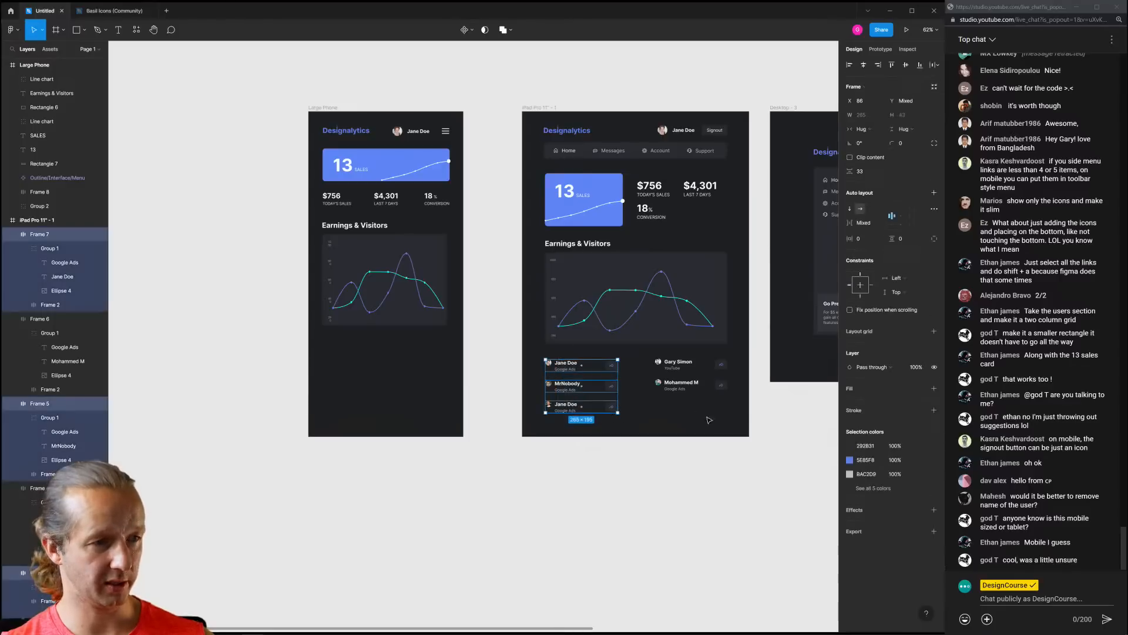
{"action": "left_click_drag", "start_coordinate": [719, 444], "coordinate": [390, 351]}
{"action": "scroll", "coordinate": [329, 358], "scroll_direction": "up", "scroll_amount": 5}
{"action": "left_click", "coordinate": [382, 339]}
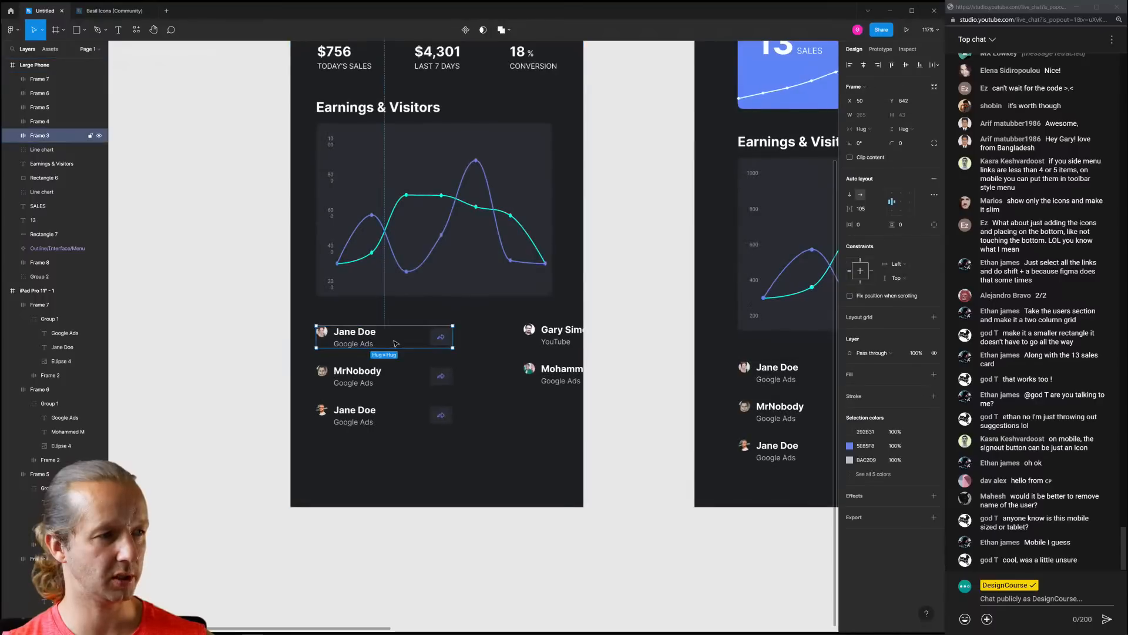
{"action": "left_click", "coordinate": [405, 374], "text": "shift"}
{"action": "left_click", "coordinate": [408, 412], "text": "shift"}
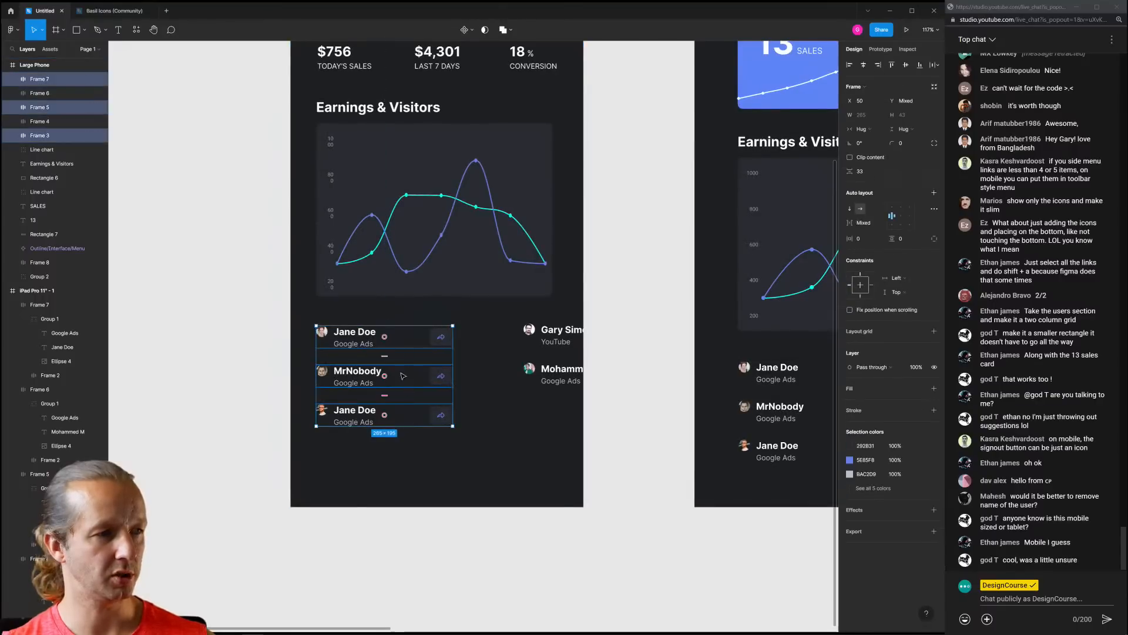
{"action": "left_click", "coordinate": [433, 343]}
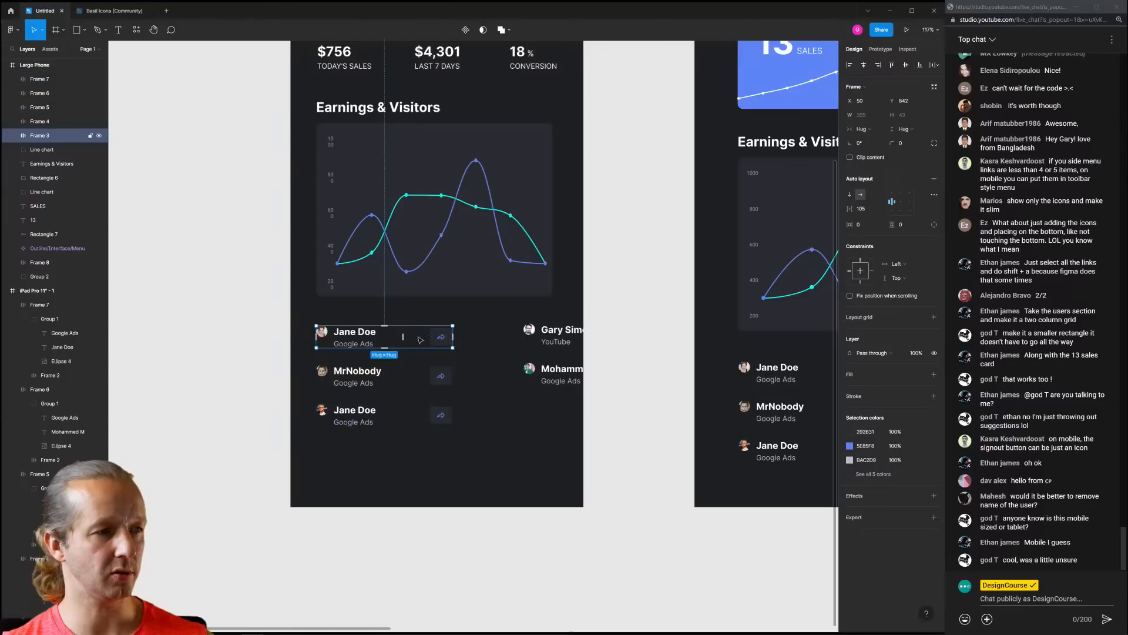
{"action": "left_click_drag", "start_coordinate": [404, 342], "coordinate": [393, 341]}
{"action": "left_click", "coordinate": [469, 349]}
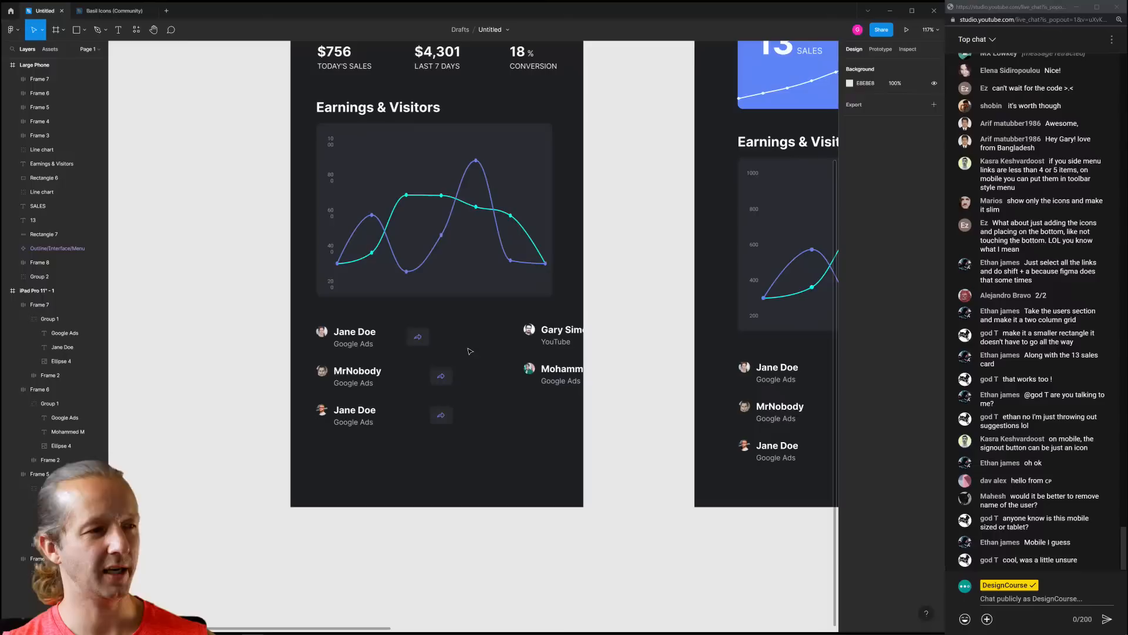
Set the MrNobody row's item spacing to 60, then fine-tune its gap to 49
{"action": "left_click", "coordinate": [374, 338]}
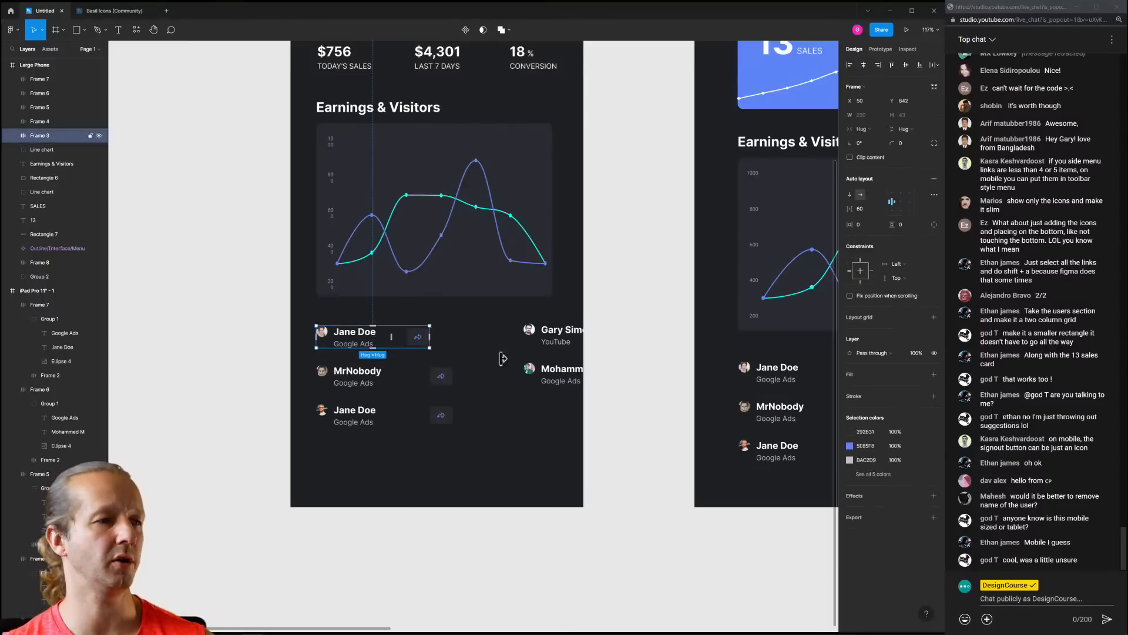
{"action": "left_click", "coordinate": [447, 399]}
{"action": "left_click", "coordinate": [382, 336]}
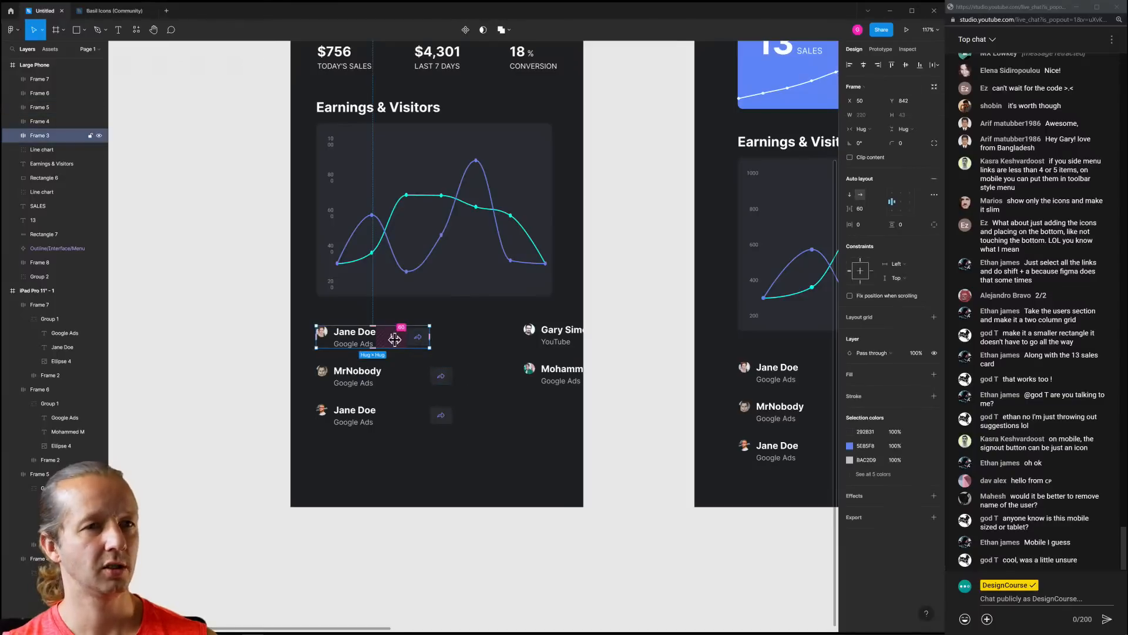
{"action": "left_click", "coordinate": [410, 373]}
{"action": "left_click", "coordinate": [860, 209]}
{"action": "type", "text": "60"}
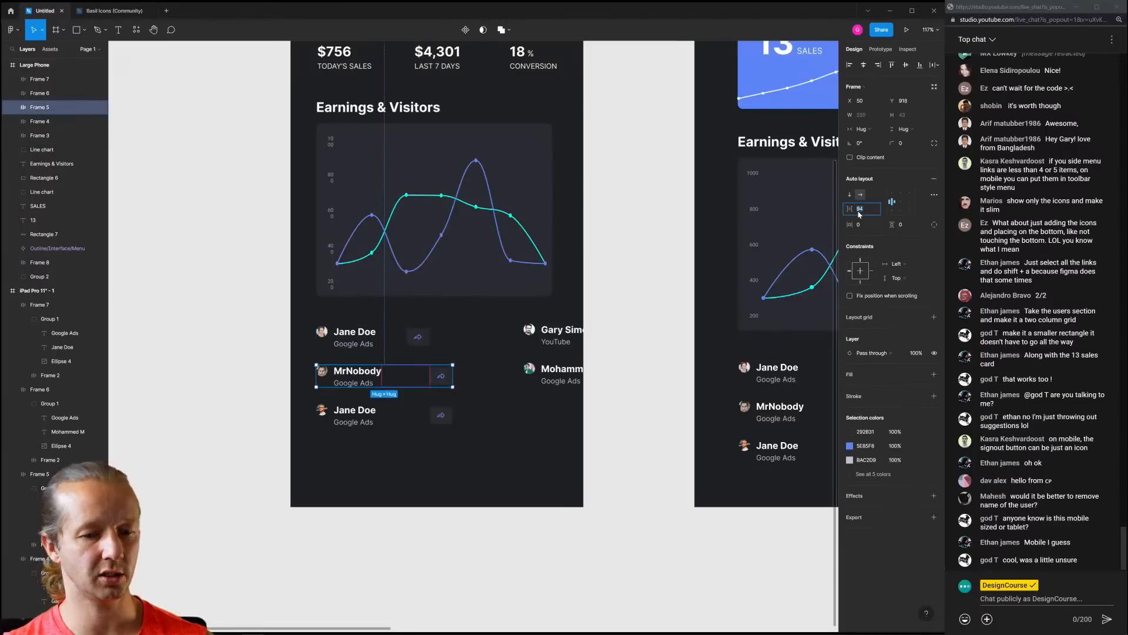
{"action": "key", "text": "Return"}
{"action": "left_click", "coordinate": [431, 409]}
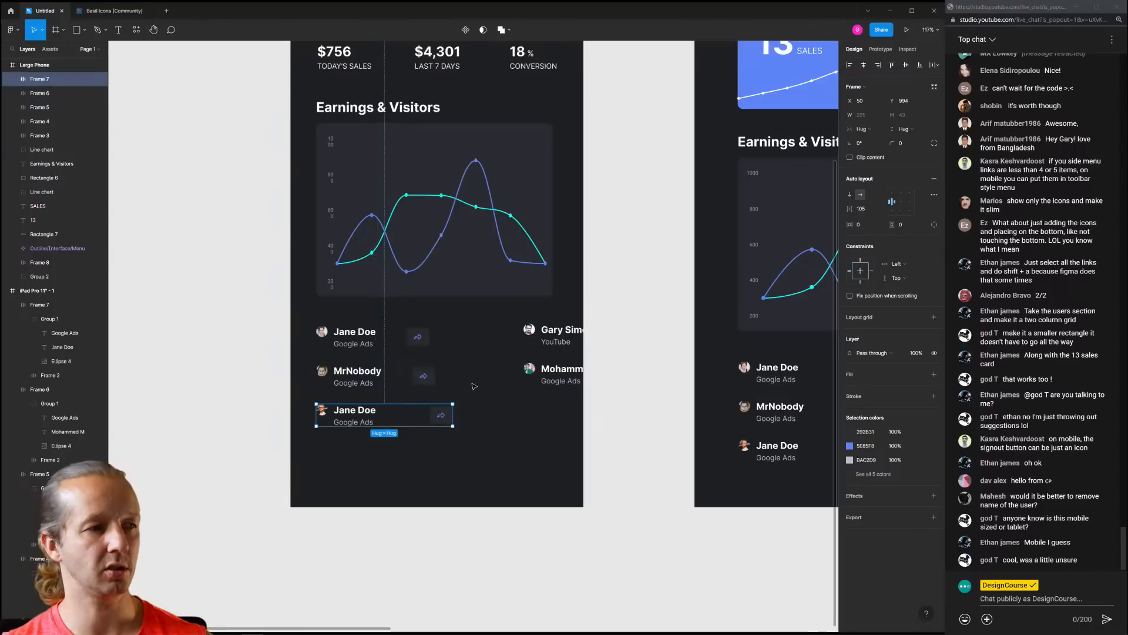
{"action": "left_click", "coordinate": [418, 379]}
{"action": "left_click_drag", "start_coordinate": [398, 375], "coordinate": [389, 376]}
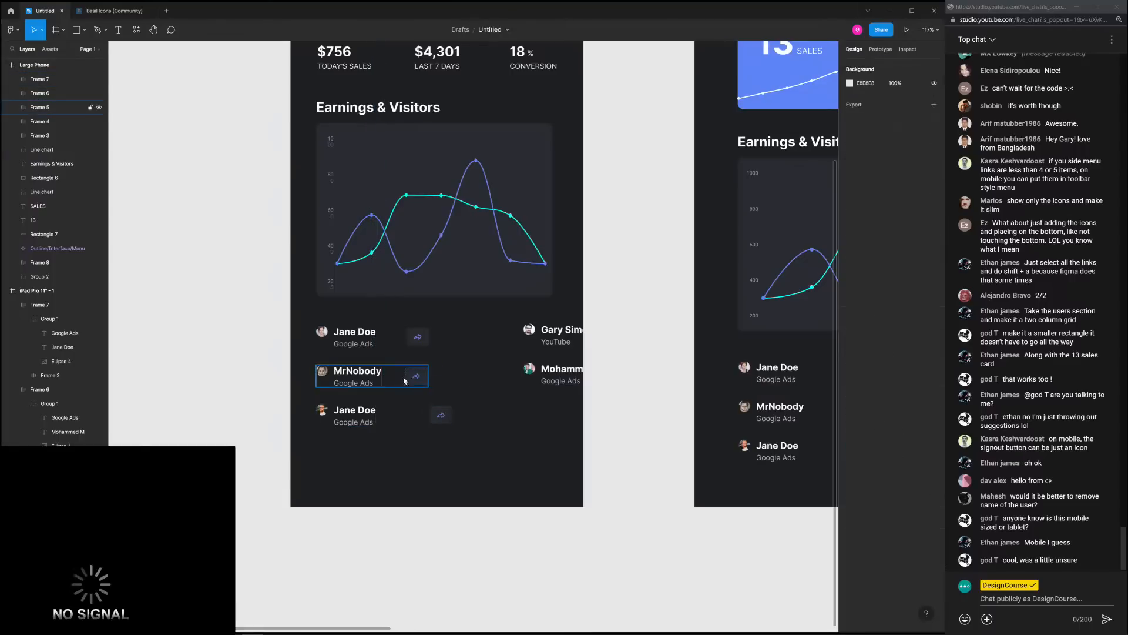
{"action": "scroll", "coordinate": [391, 379], "scroll_direction": "up", "scroll_amount": 5}
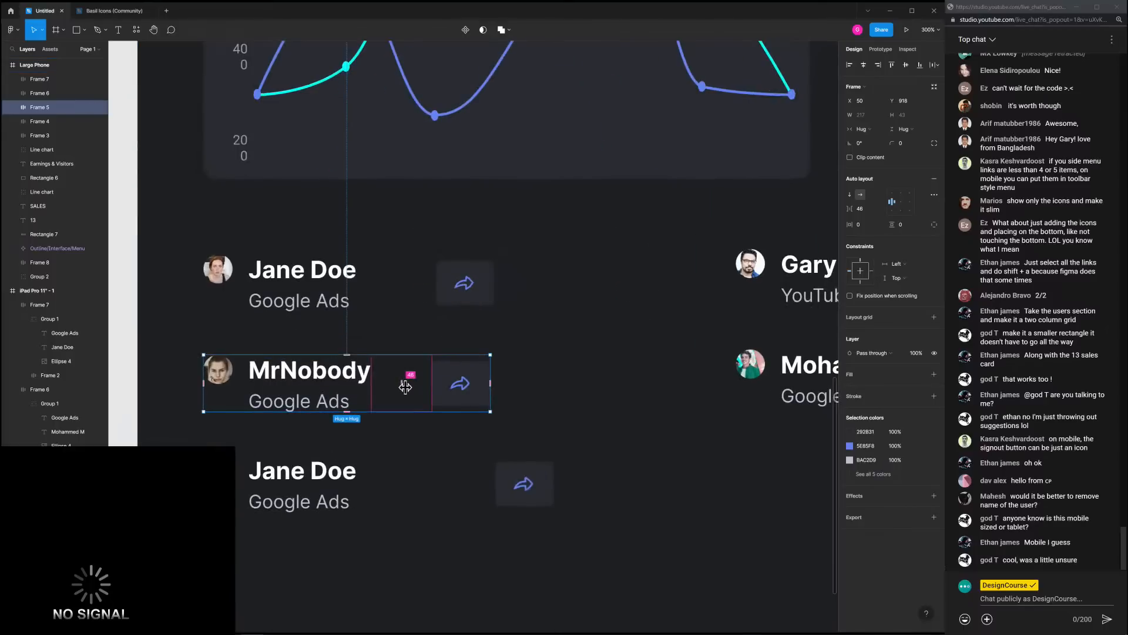
{"action": "left_click_drag", "start_coordinate": [411, 382], "coordinate": [416, 383]}
Shrink the bottom Jane Doe row's gap from 105 to 58
{"action": "left_click", "coordinate": [511, 480]}
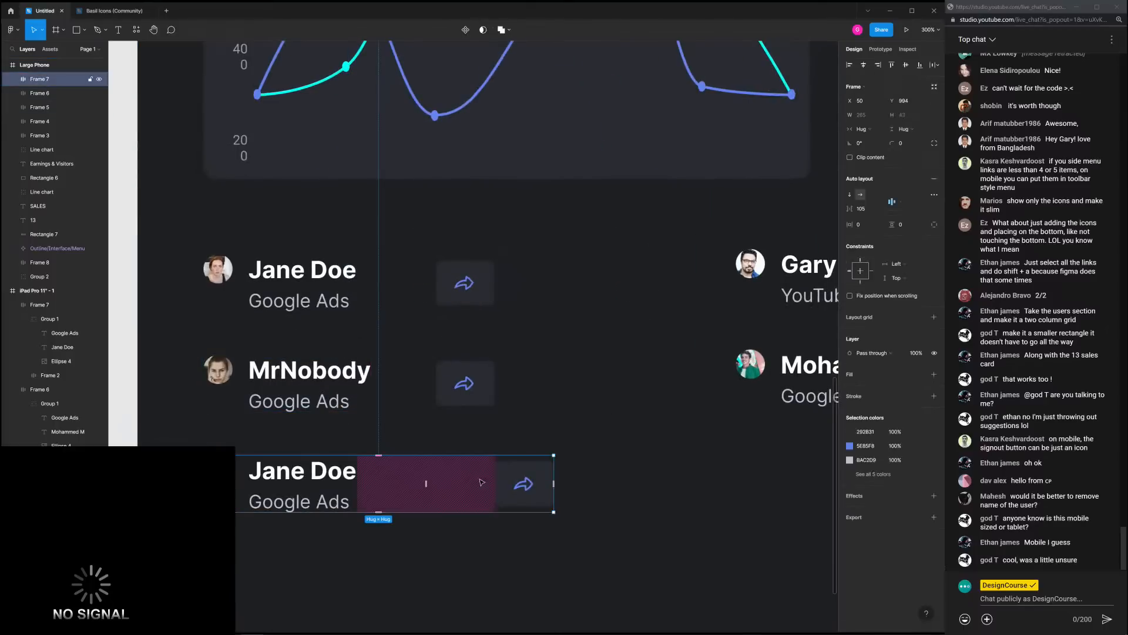
{"action": "left_click_drag", "start_coordinate": [427, 483], "coordinate": [400, 482]}
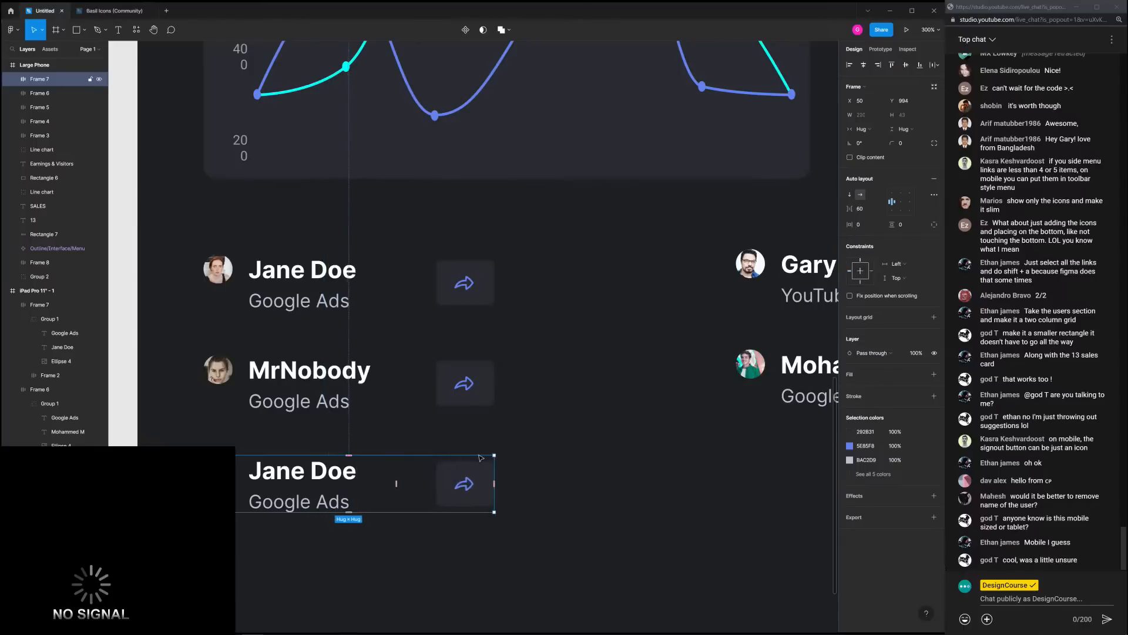
{"action": "left_click", "coordinate": [619, 452]}
{"action": "scroll", "coordinate": [619, 452], "scroll_direction": "down", "scroll_amount": 2}
Replace the right-column rows with duplicates of the MrNobody and lower Jane Doe rows
{"action": "scroll", "coordinate": [619, 452], "scroll_direction": "down", "scroll_amount": 3}
{"action": "left_click_drag", "start_coordinate": [617, 455], "coordinate": [485, 416]}
{"action": "left_click_drag", "start_coordinate": [502, 295], "coordinate": [595, 371]}
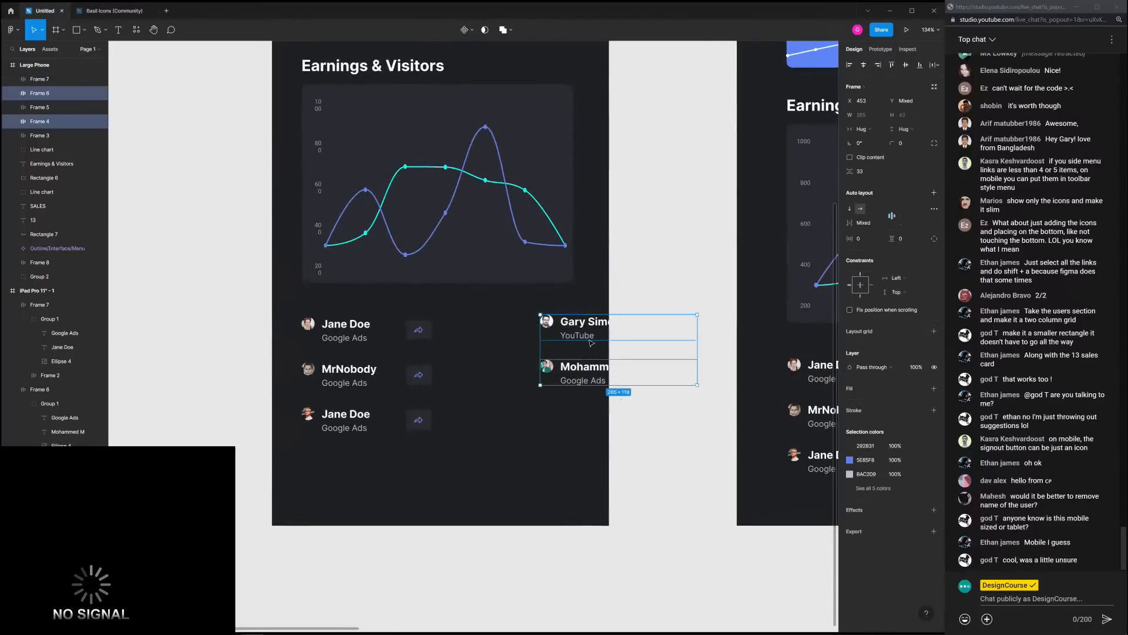
{"action": "key", "text": "Delete"}
{"action": "left_click_drag", "start_coordinate": [279, 354], "coordinate": [438, 444]}
{"action": "key", "text": "ctrl+d"}
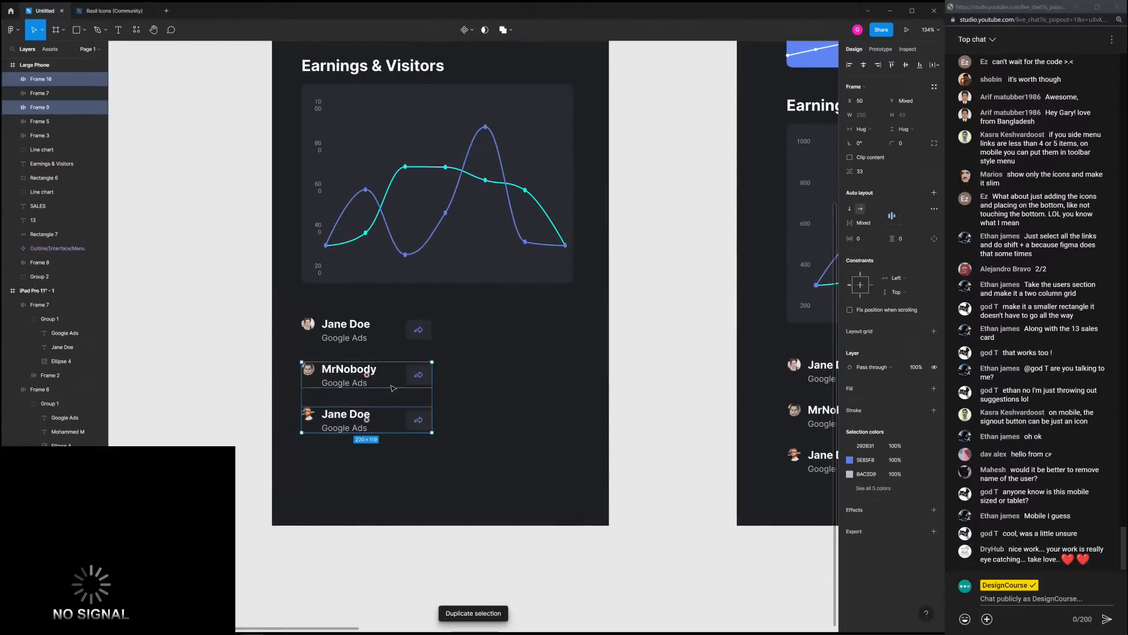
{"action": "left_click_drag", "start_coordinate": [353, 382], "coordinate": [490, 339]}
{"action": "left_click", "coordinate": [505, 459]}
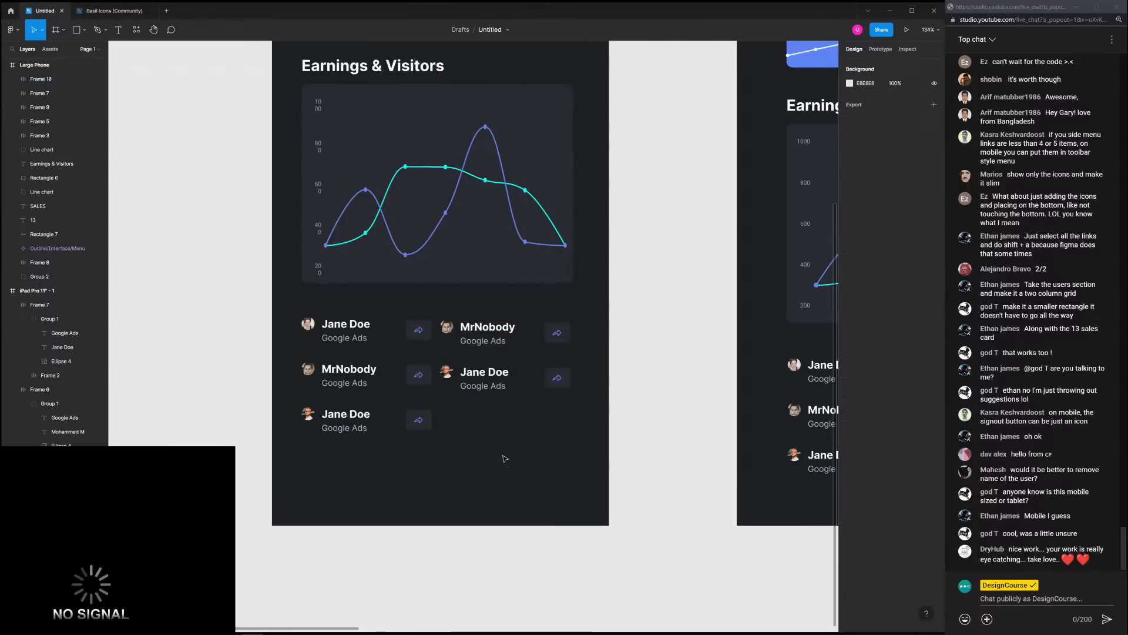
Reduce the left-column row gaps to 45, 31 and 42
{"action": "left_click", "coordinate": [425, 338]}
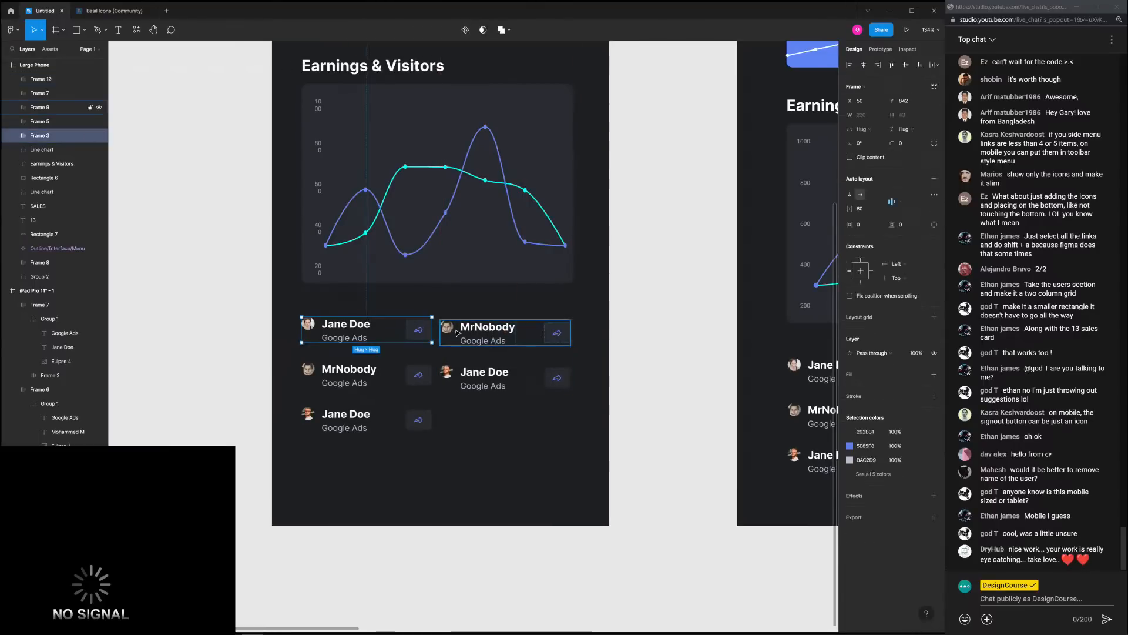
{"action": "left_click", "coordinate": [482, 335]}
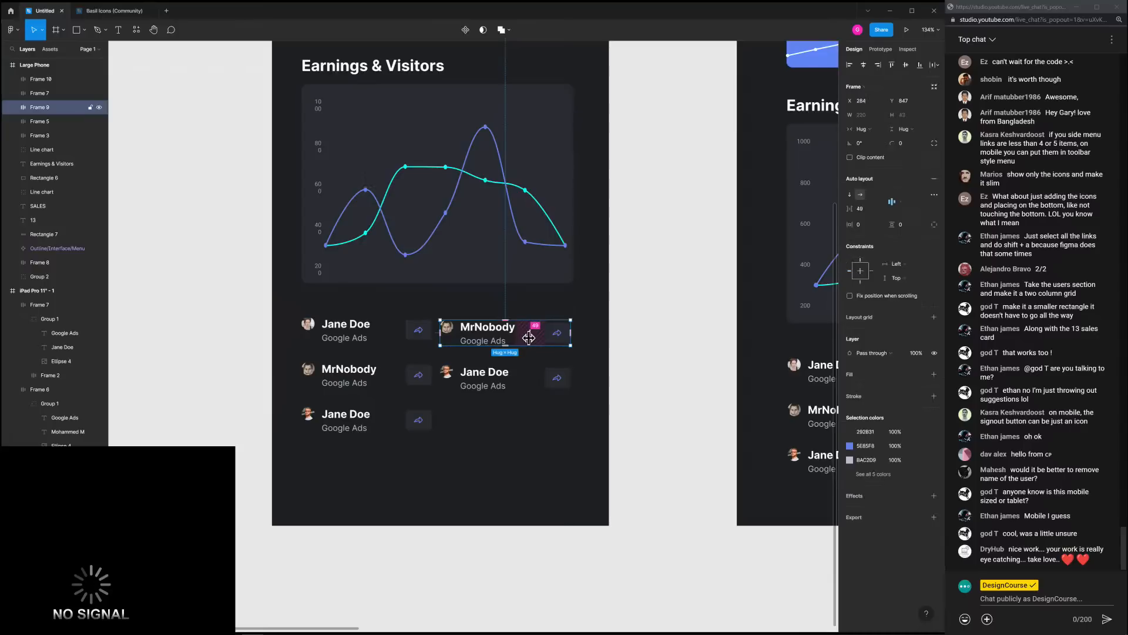
{"action": "left_click", "coordinate": [390, 334]}
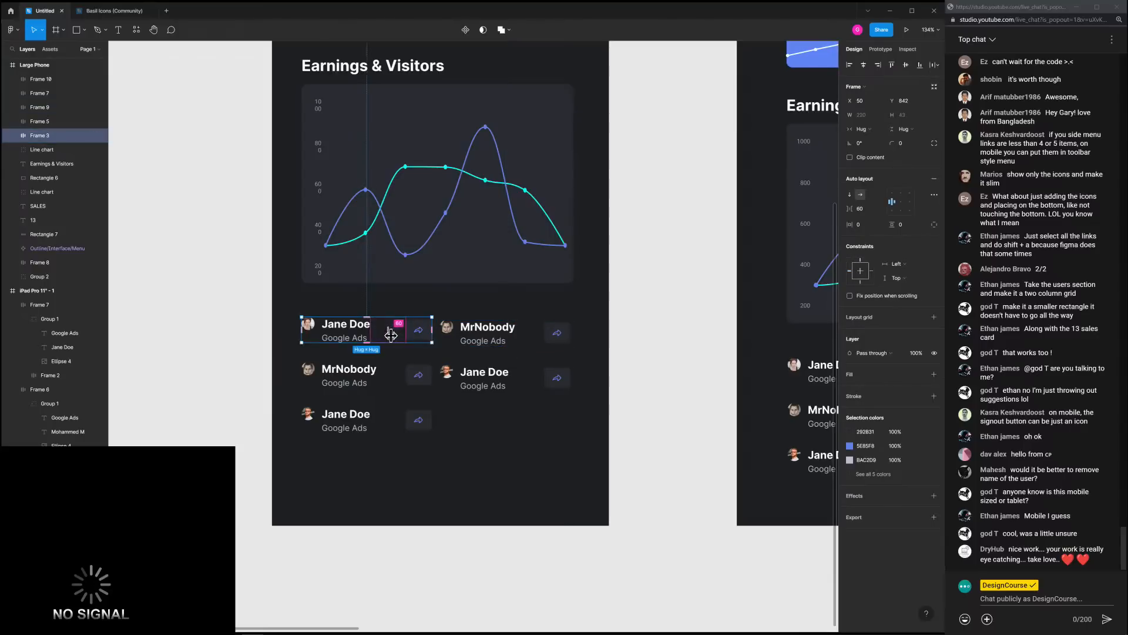
{"action": "left_click_drag", "start_coordinate": [391, 335], "coordinate": [388, 337]}
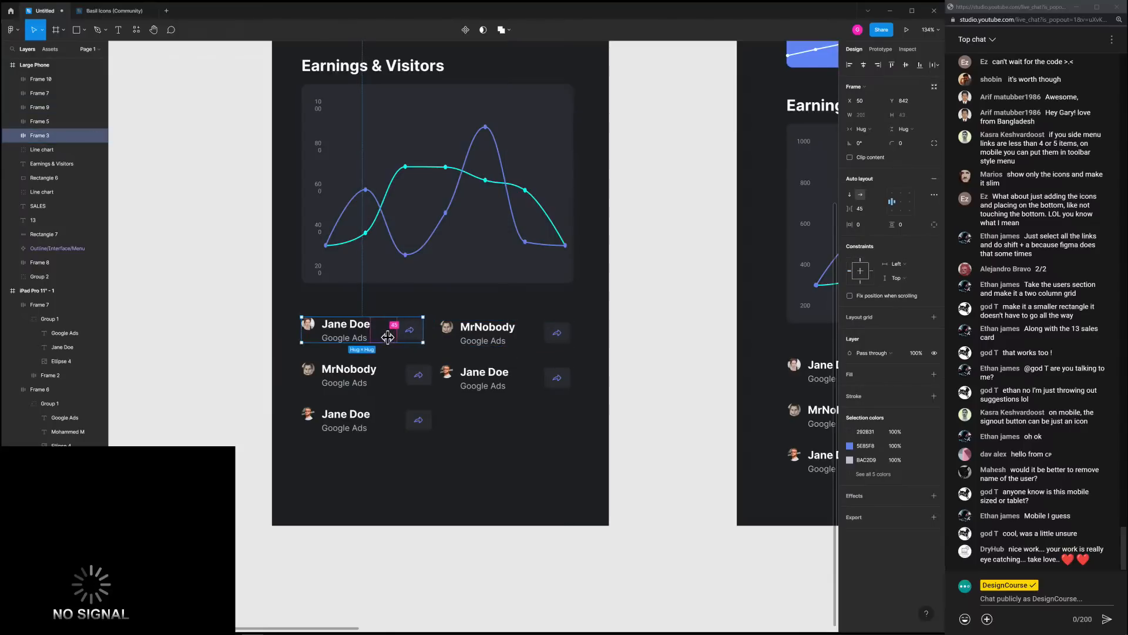
{"action": "left_click", "coordinate": [391, 378]}
{"action": "left_click_drag", "start_coordinate": [392, 378], "coordinate": [387, 378]}
{"action": "left_click", "coordinate": [390, 423]}
{"action": "left_click_drag", "start_coordinate": [390, 424], "coordinate": [385, 426]}
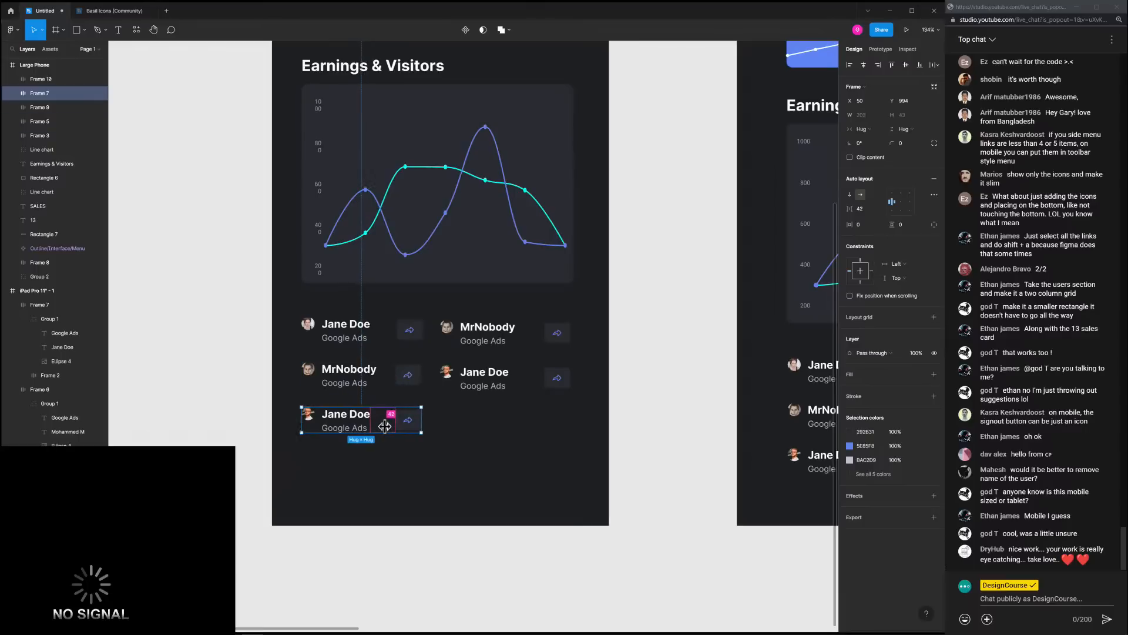
{"action": "left_click", "coordinate": [506, 351]}
Set the right-column MrNobody gap to 37 and Jane Doe gap to 49
{"action": "left_click", "coordinate": [520, 333]}
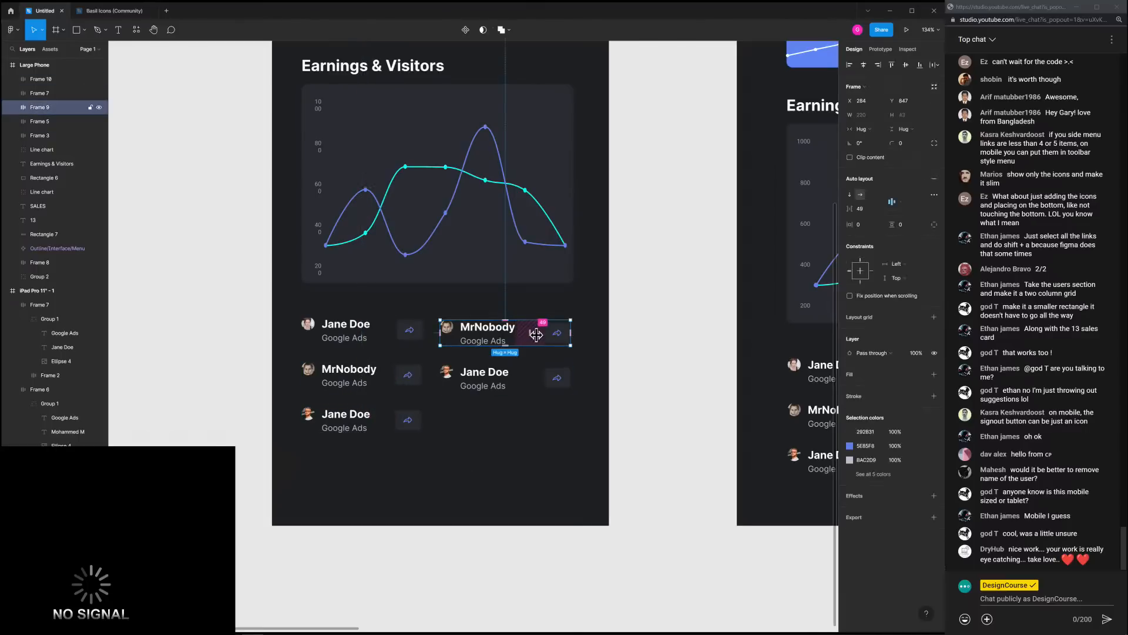
{"action": "left_click_drag", "start_coordinate": [536, 334], "coordinate": [533, 334]}
{"action": "left_click", "coordinate": [529, 379]}
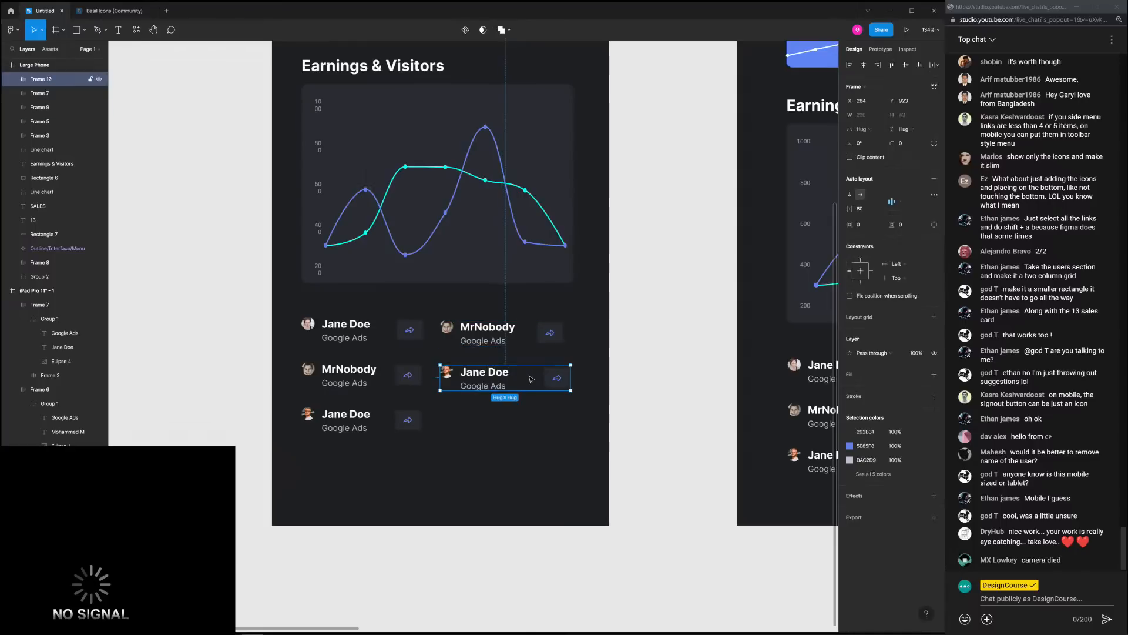
{"action": "left_click_drag", "start_coordinate": [529, 379], "coordinate": [525, 382]}
{"action": "left_click", "coordinate": [531, 407]}
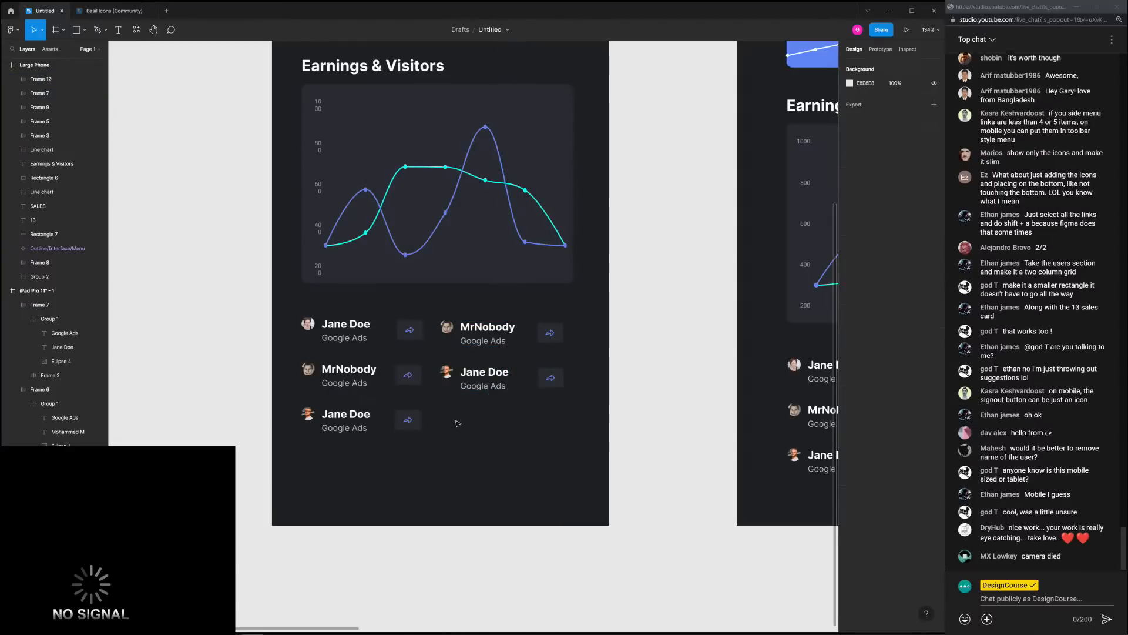
Delete the right-column copies and duplicate the lower two left-column rows again
{"action": "left_click_drag", "start_coordinate": [455, 419], "coordinate": [572, 330]}
{"action": "key", "text": "Delete"}
{"action": "left_click_drag", "start_coordinate": [495, 462], "coordinate": [500, 339]}
{"action": "key", "text": "ctrl+d"}
Drop the duplicated rows into the right column to finish the two-column list
{"action": "left_click", "coordinate": [536, 434]}
{"action": "scroll", "coordinate": [545, 435], "scroll_direction": "down", "scroll_amount": 4}
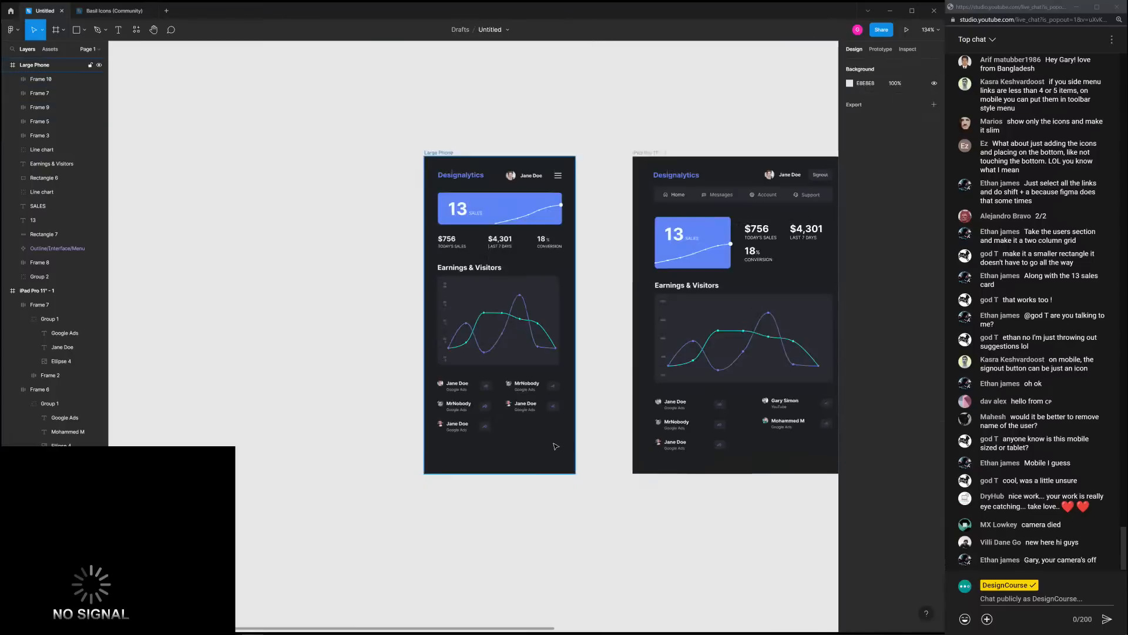
{"action": "left_click_drag", "start_coordinate": [545, 443], "coordinate": [480, 441]}
{"action": "scroll", "coordinate": [510, 431], "scroll_direction": "up", "scroll_amount": 3}
{"action": "scroll", "coordinate": [510, 430], "scroll_direction": "down", "scroll_amount": 3}
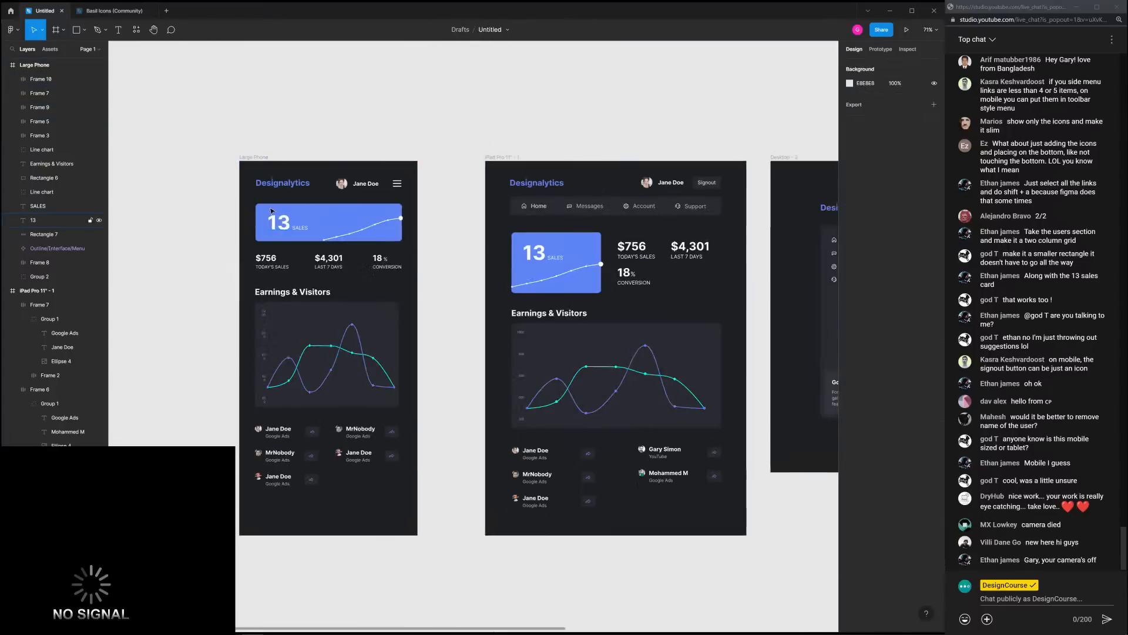
Drag the Large Phone frame's bottom edge up to end just below the list
{"action": "left_click", "coordinate": [370, 531]}
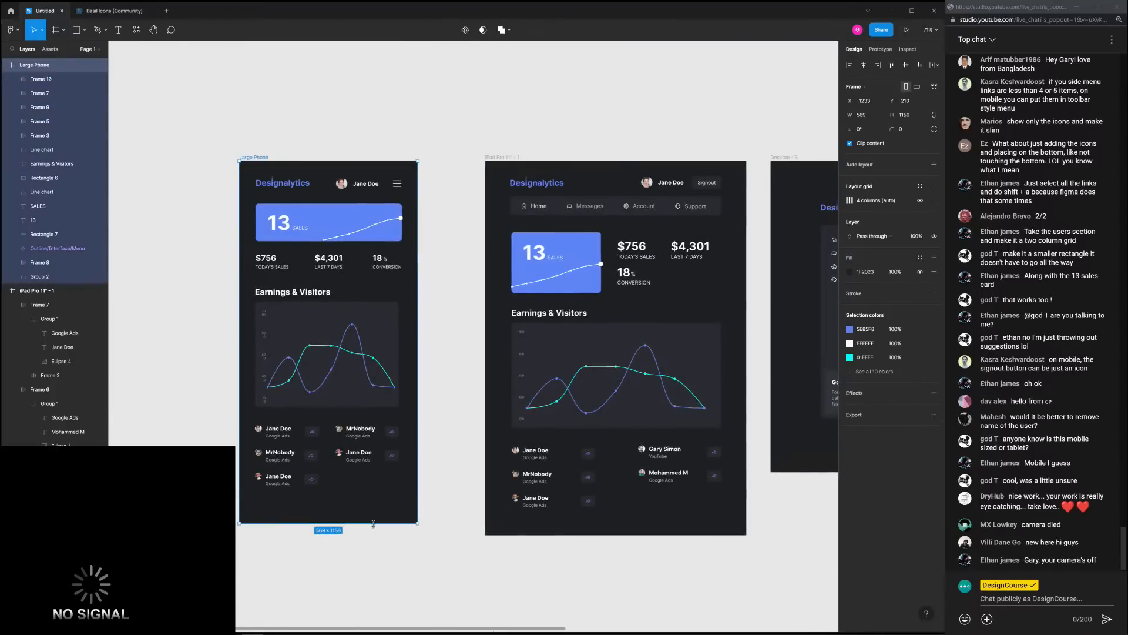
{"action": "left_click_drag", "start_coordinate": [372, 533], "coordinate": [372, 506]}
{"action": "left_click", "coordinate": [393, 533]}
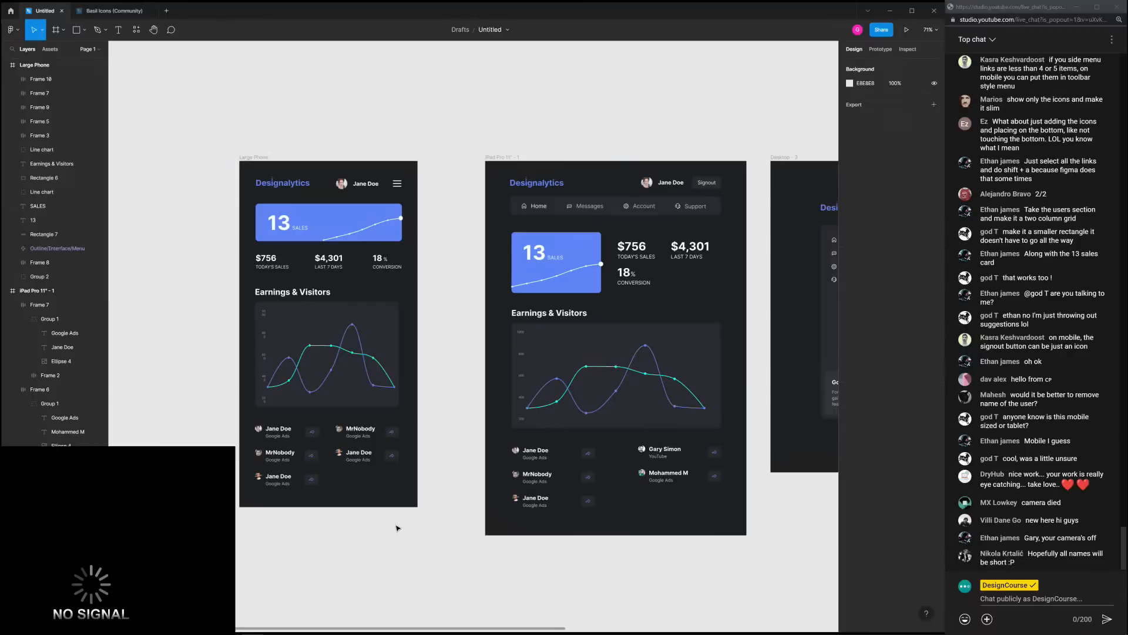
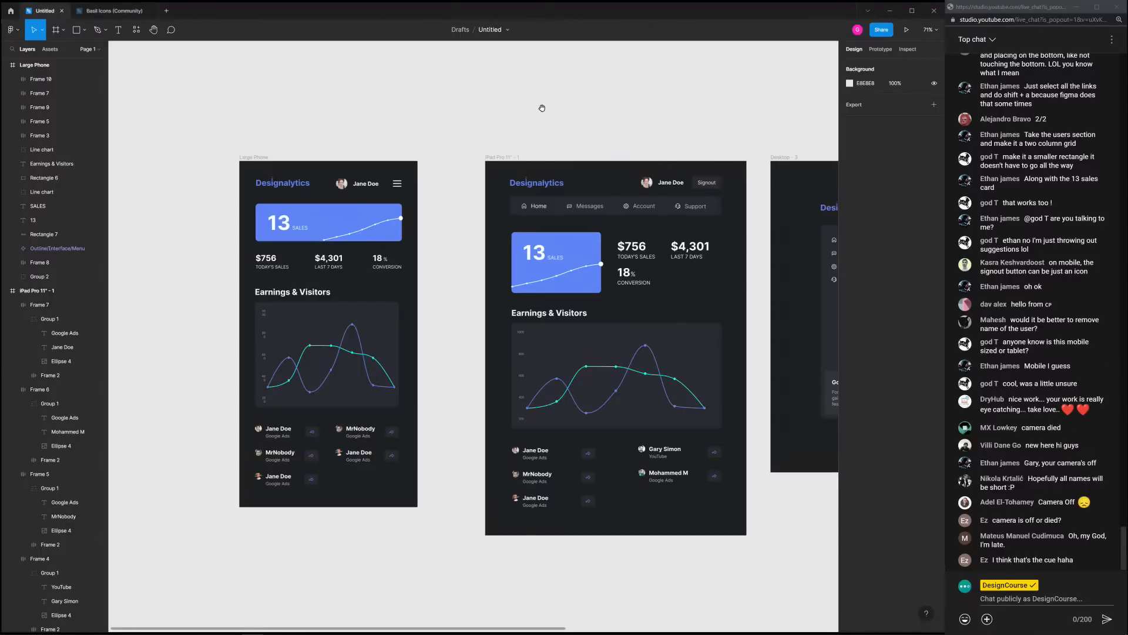
Draw a tall rectangle over the right side of the Large Phone frame
{"action": "scroll", "coordinate": [463, 94], "scroll_direction": "down", "scroll_amount": 3}
{"action": "scroll", "coordinate": [442, 129], "scroll_direction": "down", "scroll_amount": 4}
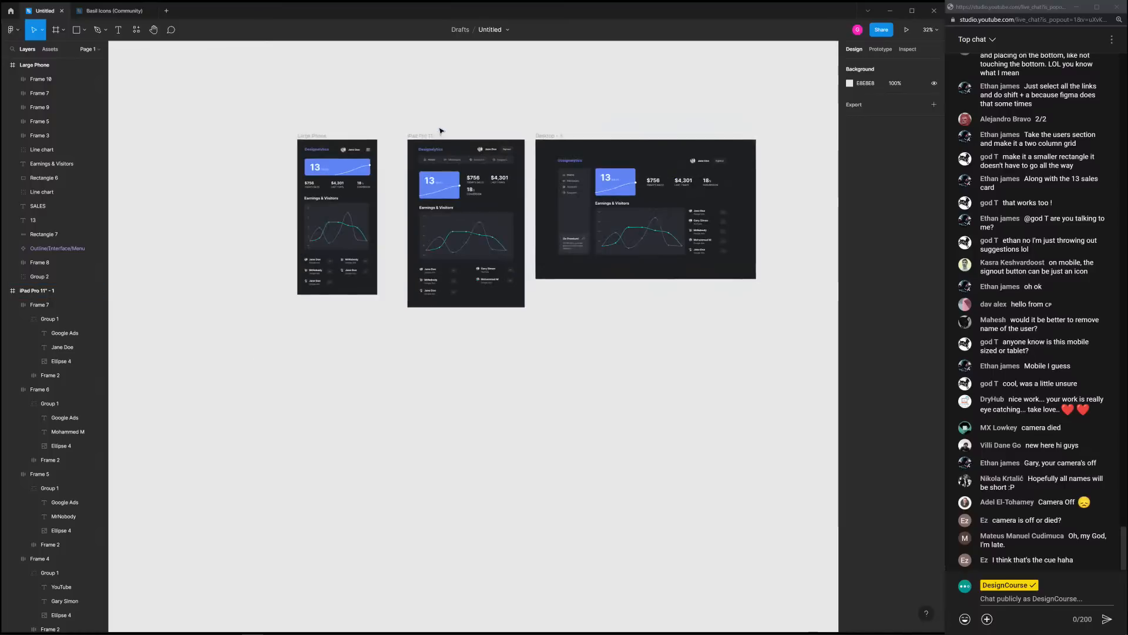
{"action": "scroll", "coordinate": [456, 120], "scroll_direction": "up", "scroll_amount": 5}
{"action": "left_click_drag", "start_coordinate": [537, 106], "coordinate": [362, 119]}
{"action": "left_click_drag", "start_coordinate": [285, 125], "coordinate": [561, 119]}
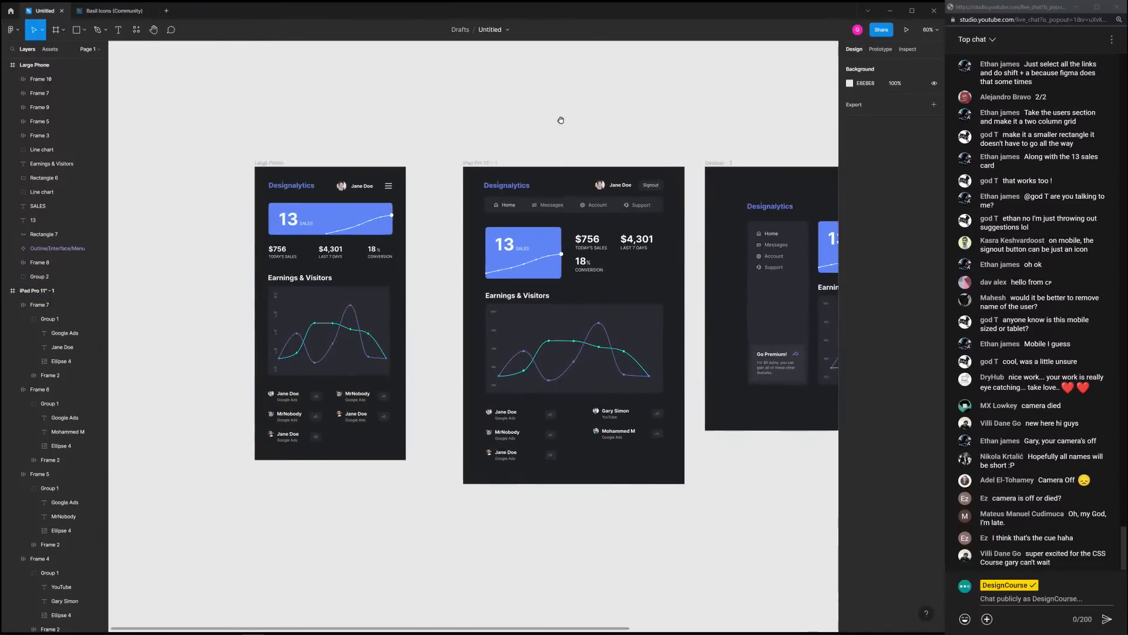
{"action": "scroll", "coordinate": [546, 122], "scroll_direction": "left", "scroll_amount": 5}
{"action": "left_click", "coordinate": [558, 154]}
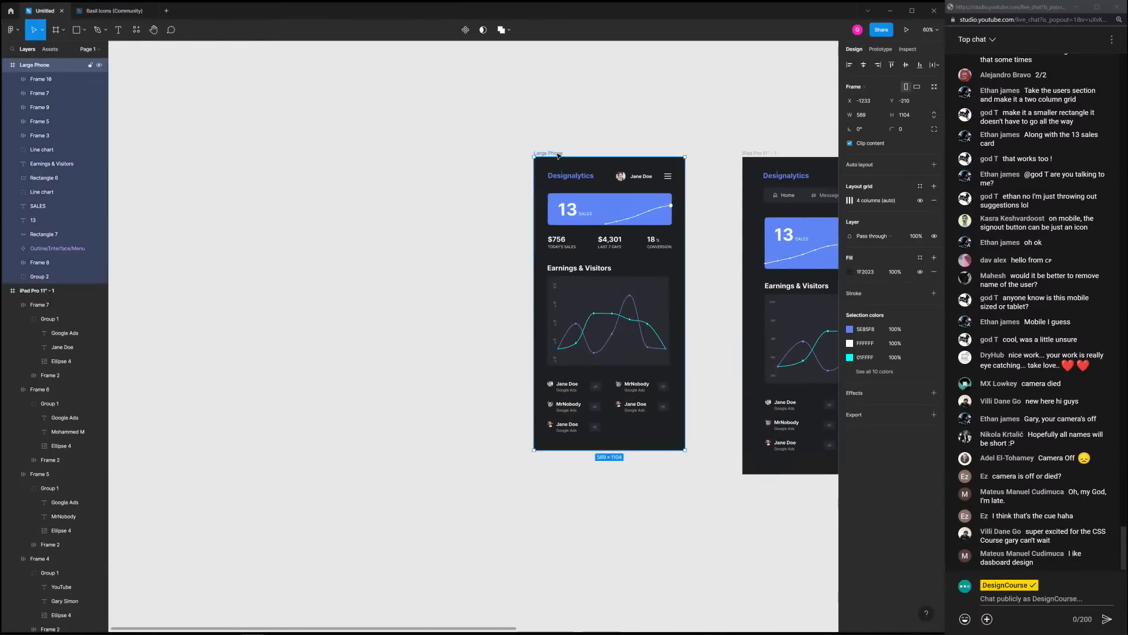
{"action": "left_click", "coordinate": [576, 144]}
{"action": "scroll", "coordinate": [483, 131], "scroll_direction": "right", "scroll_amount": 3}
{"action": "scroll", "coordinate": [493, 111], "scroll_direction": "up", "scroll_amount": 4}
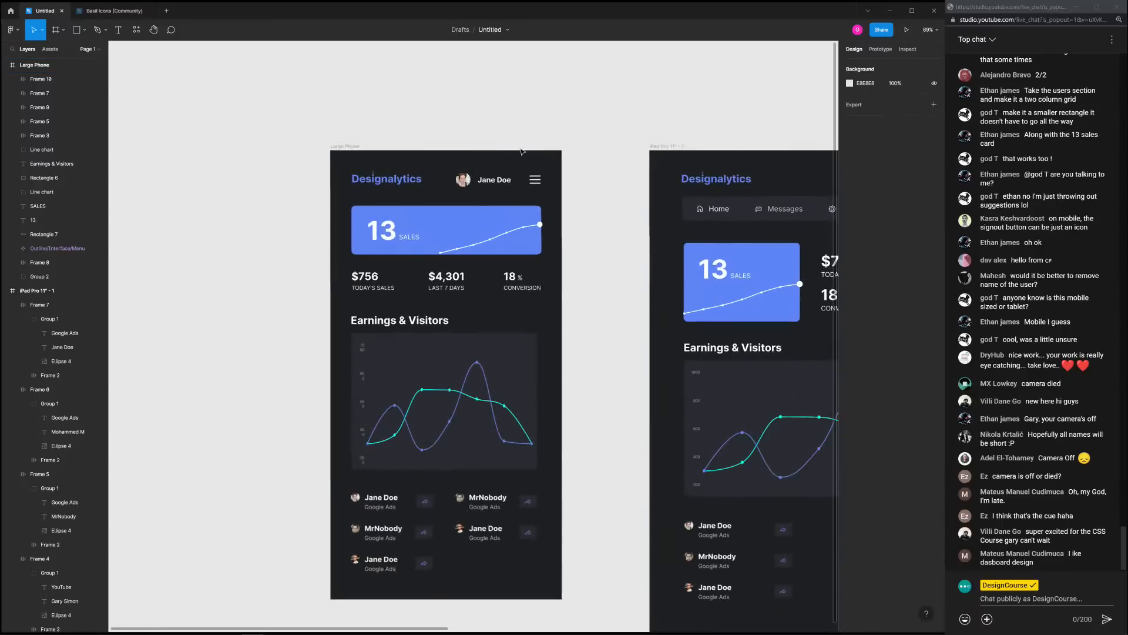
{"action": "left_click", "coordinate": [79, 34]}
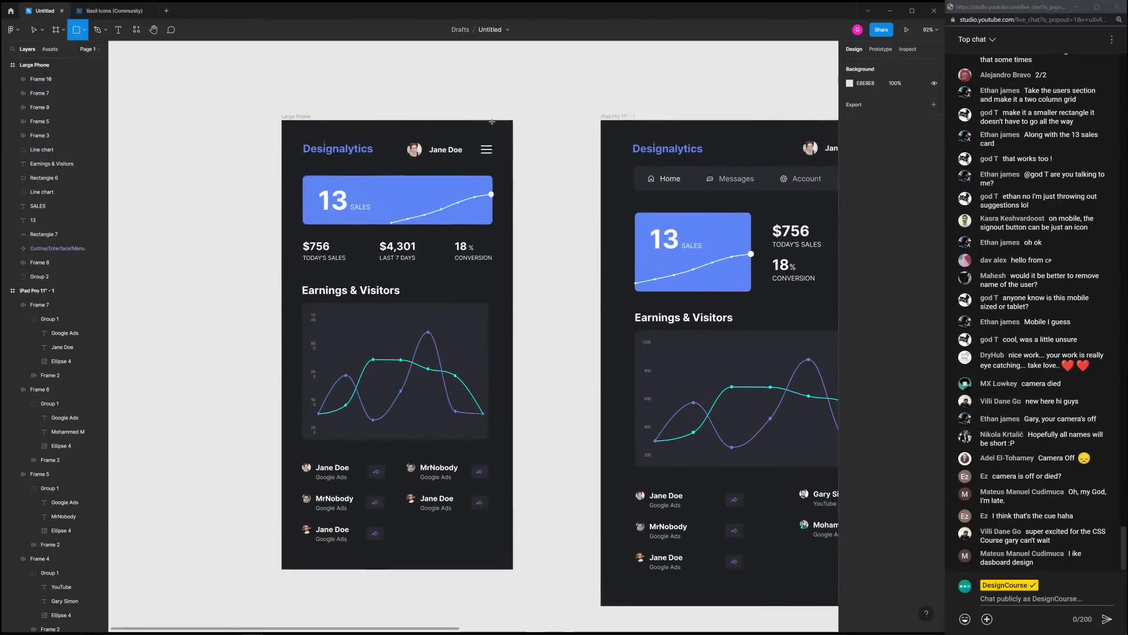
{"action": "mouse_move", "coordinate": [513, 120]}
{"action": "left_mouse_down"}
{"action": "mouse_move", "coordinate": [331, 479]}
{"action": "mouse_move", "coordinate": [386, 555]}
{"action": "mouse_move", "coordinate": [379, 571]}
{"action": "mouse_move", "coordinate": [410, 574]}
{"action": "left_mouse_up"}
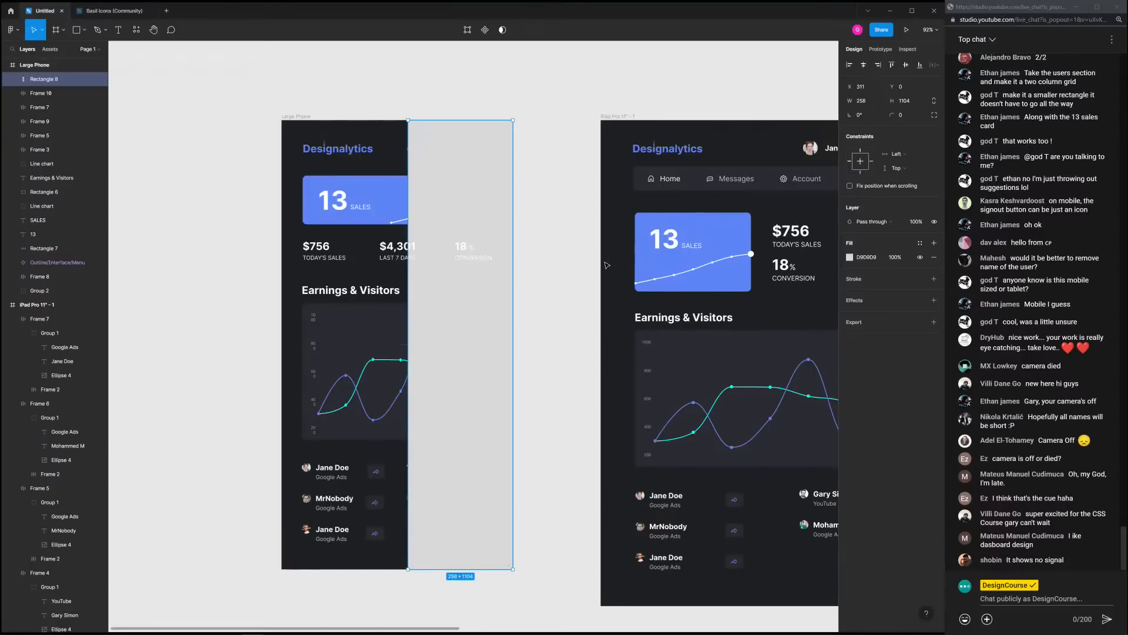
Fill the rectangle with the sales card blue, 5E85F8, eyedropped from the canvas
{"action": "key", "text": "i"}
{"action": "left_click", "coordinate": [645, 250]}
{"action": "left_click", "coordinate": [569, 56]}
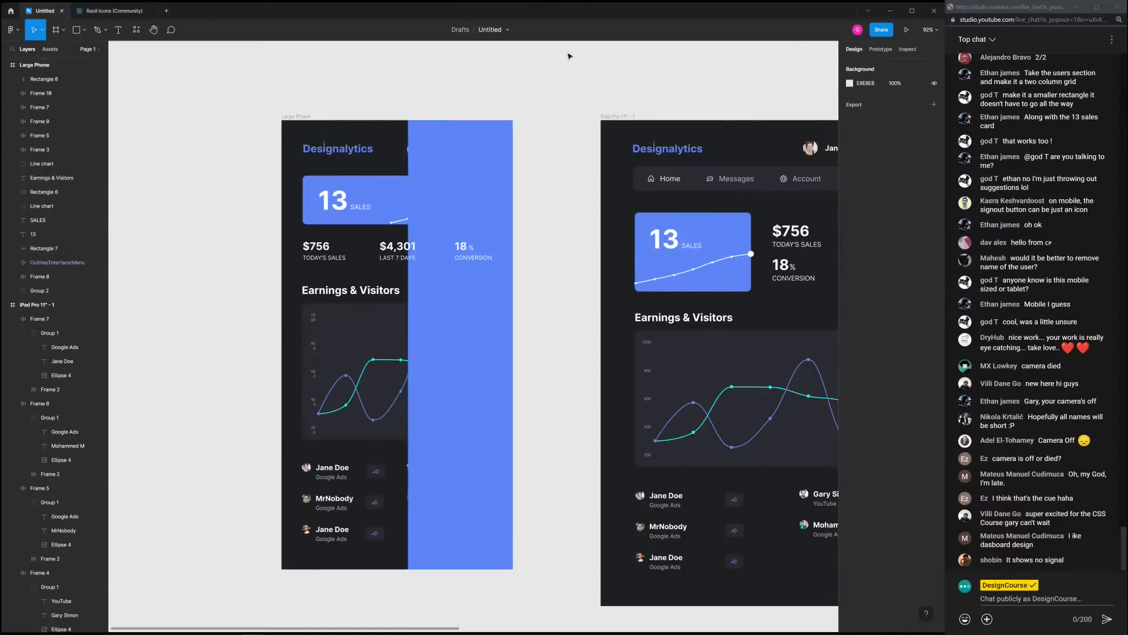
{"action": "left_click", "coordinate": [492, 170]}
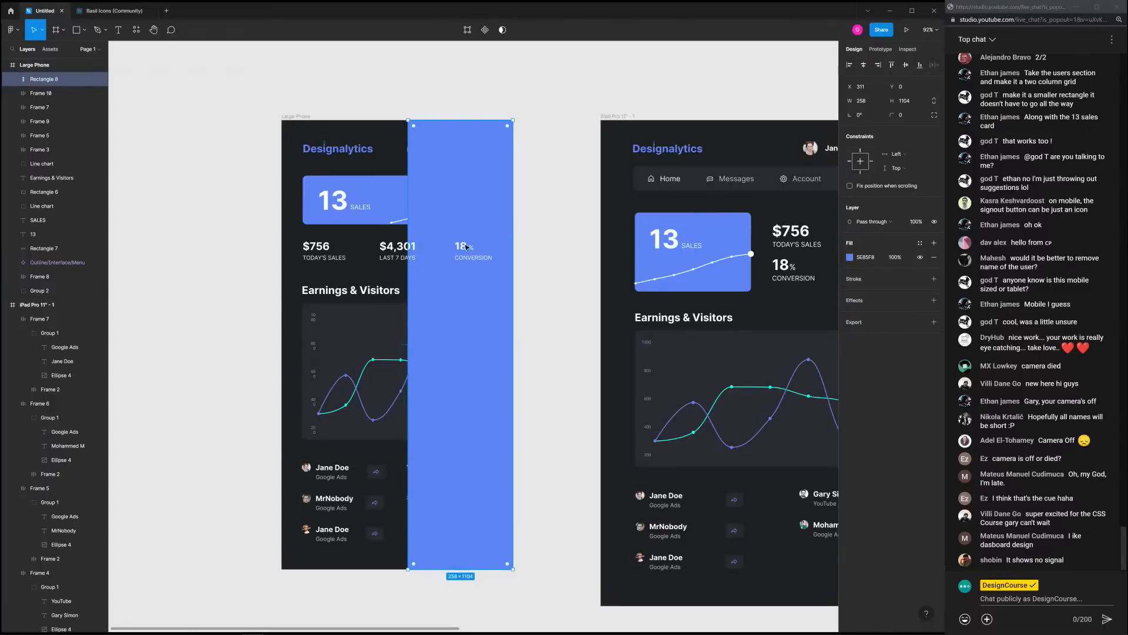
Move the 18%, CONVERSION, $4,301, LAST 7 DAYS, $756 and TODAY'S SALES texts under the rectangle
{"action": "left_click", "coordinate": [465, 247]}
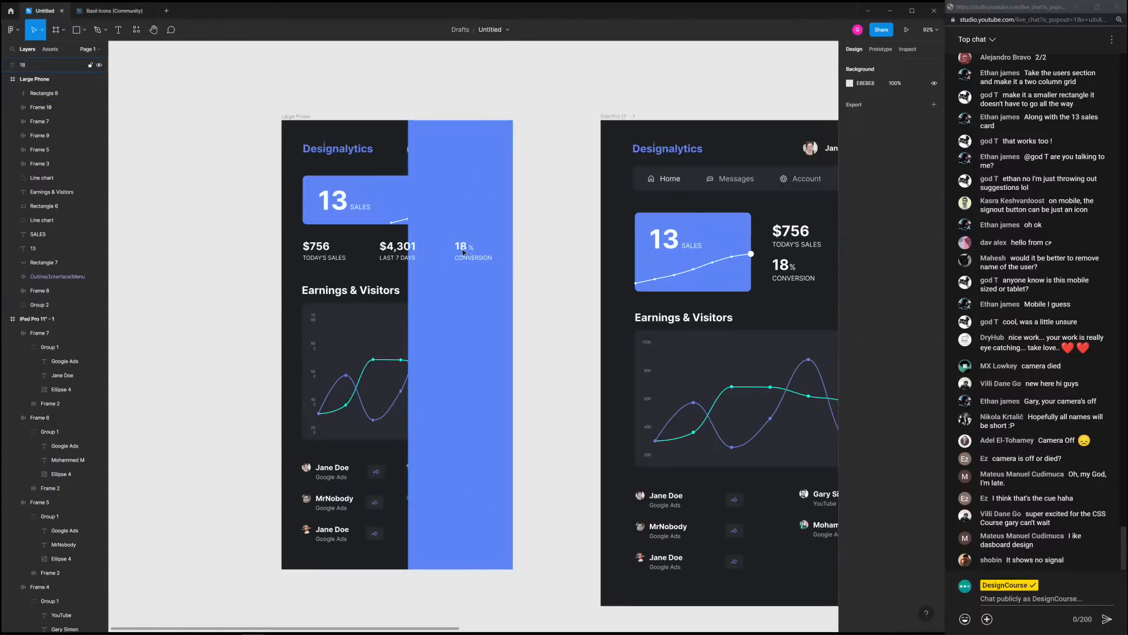
{"action": "left_click", "coordinate": [473, 250], "text": "shift"}
{"action": "left_click", "coordinate": [482, 258], "text": "shift"}
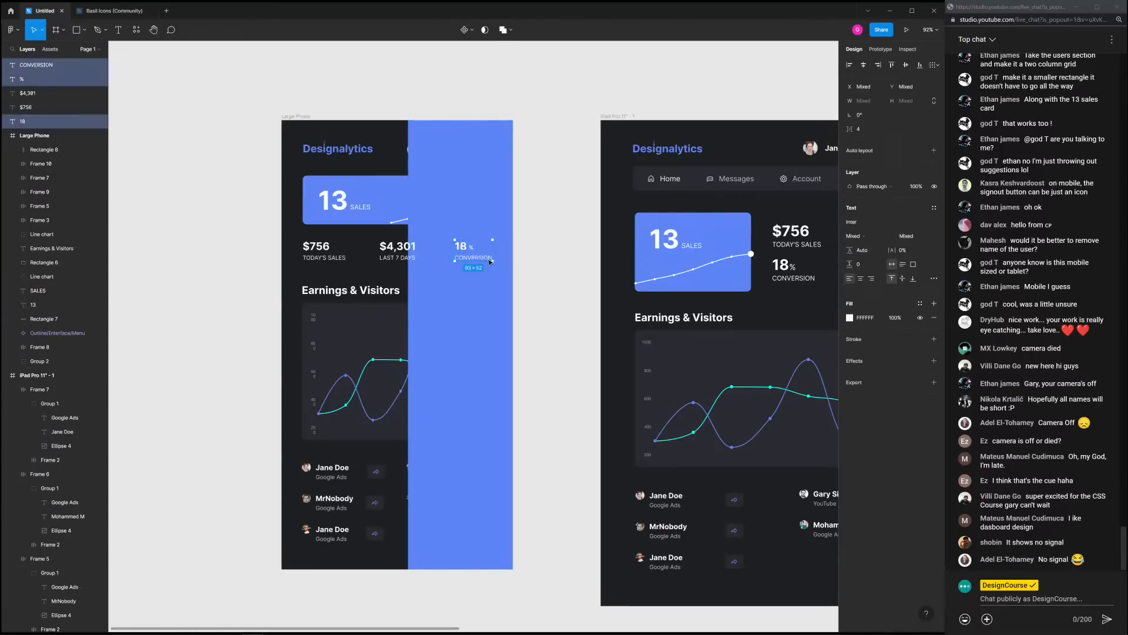
{"action": "left_click", "coordinate": [399, 259], "text": "shift"}
{"action": "left_click", "coordinate": [395, 248], "text": "shift"}
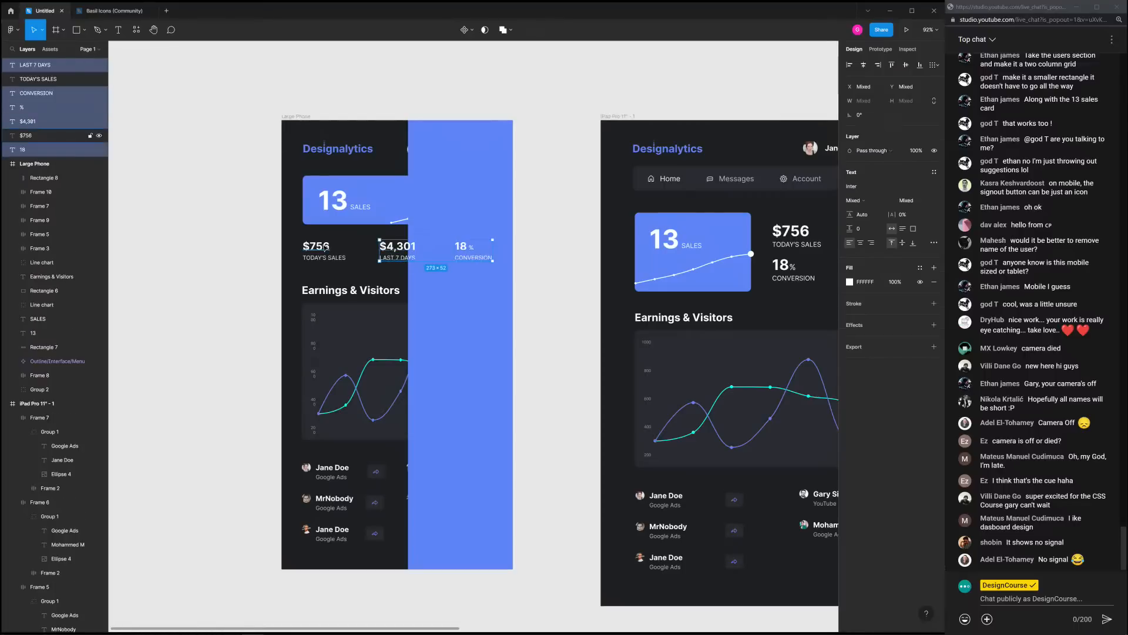
{"action": "left_click", "coordinate": [325, 247], "text": "shift"}
{"action": "left_click", "coordinate": [324, 257], "text": "shift"}
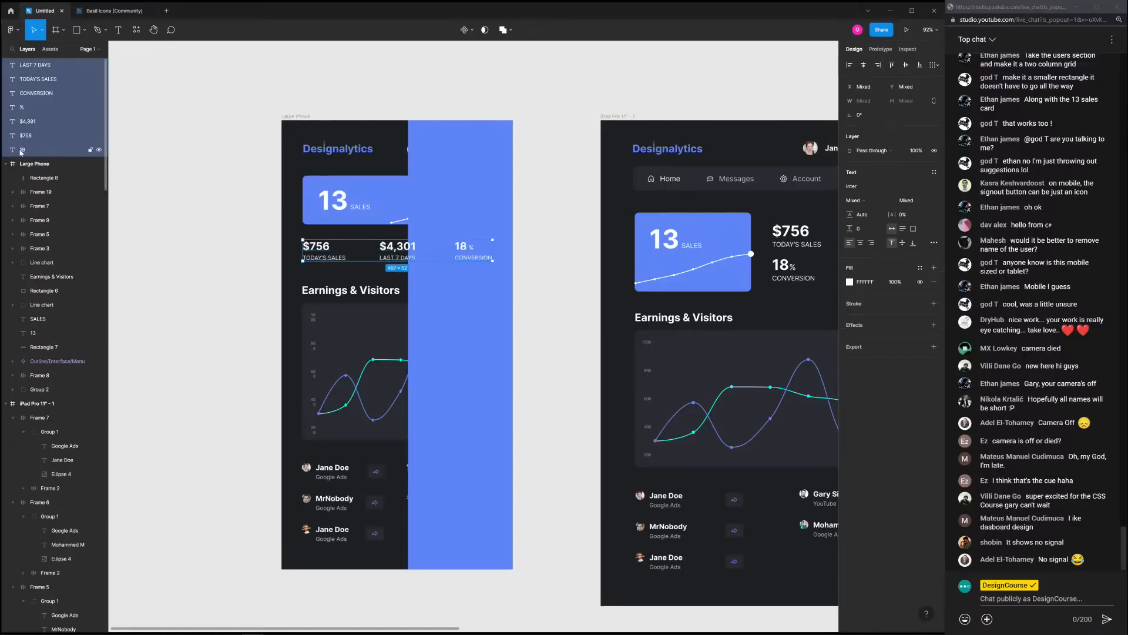
{"action": "left_click_drag", "start_coordinate": [20, 152], "coordinate": [28, 176]}
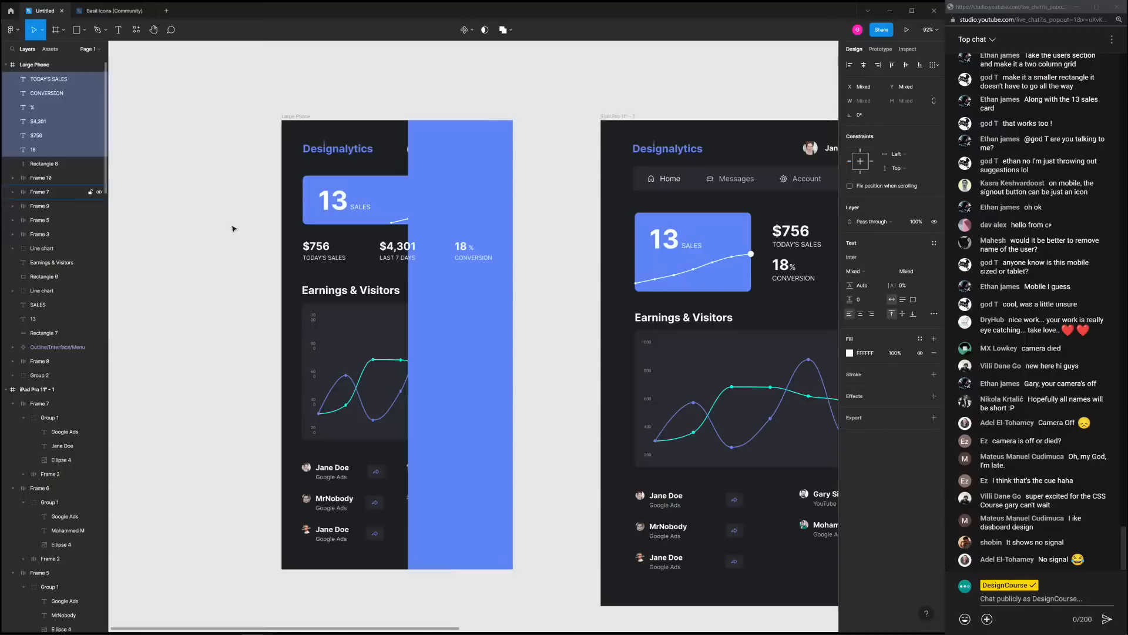
Widen the blue panel leftward to 277 wide
{"action": "left_click", "coordinate": [452, 305]}
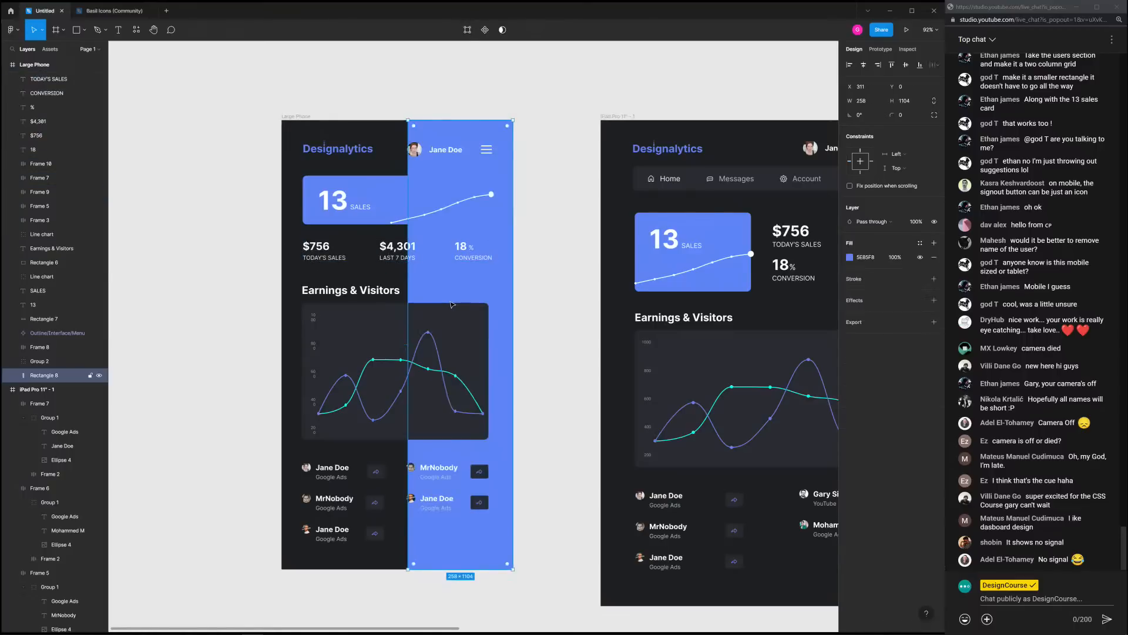
{"action": "left_click", "coordinate": [541, 217]}
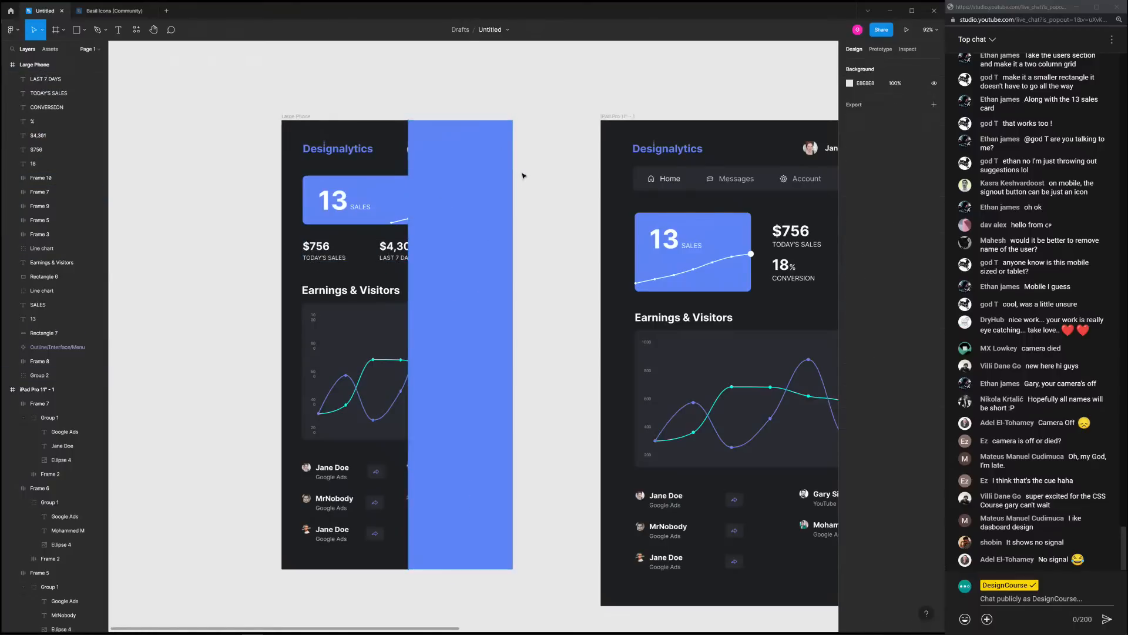
{"action": "scroll", "coordinate": [524, 174], "scroll_direction": "up", "scroll_amount": 3}
{"action": "left_click", "coordinate": [446, 182]}
{"action": "left_click_drag", "start_coordinate": [368, 169], "coordinate": [356, 170]}
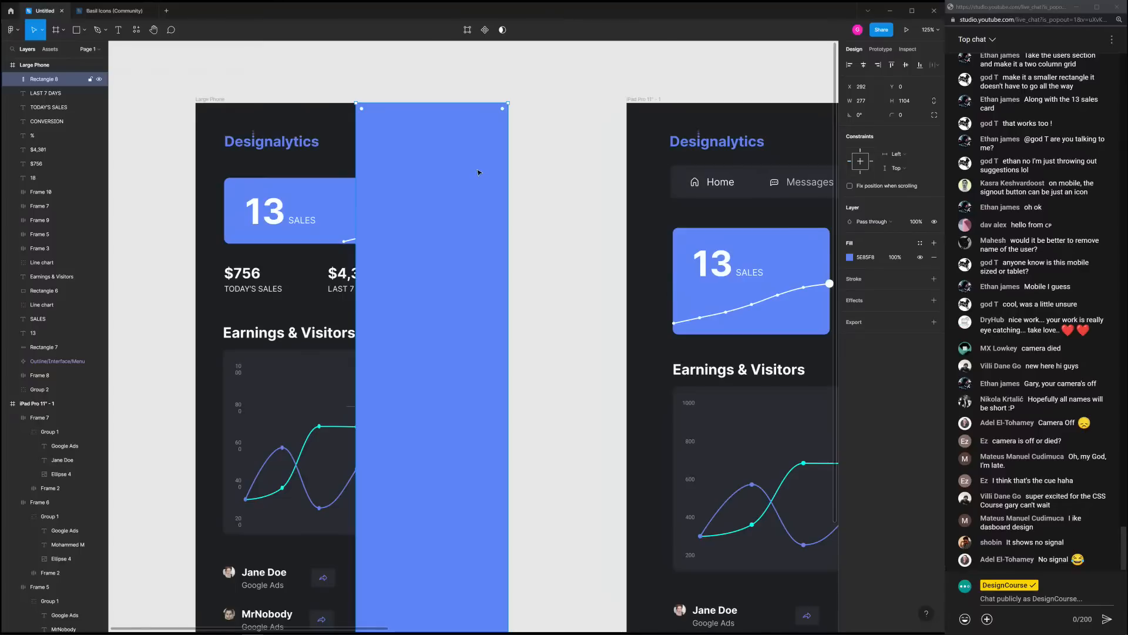
{"action": "left_click", "coordinate": [486, 84]}
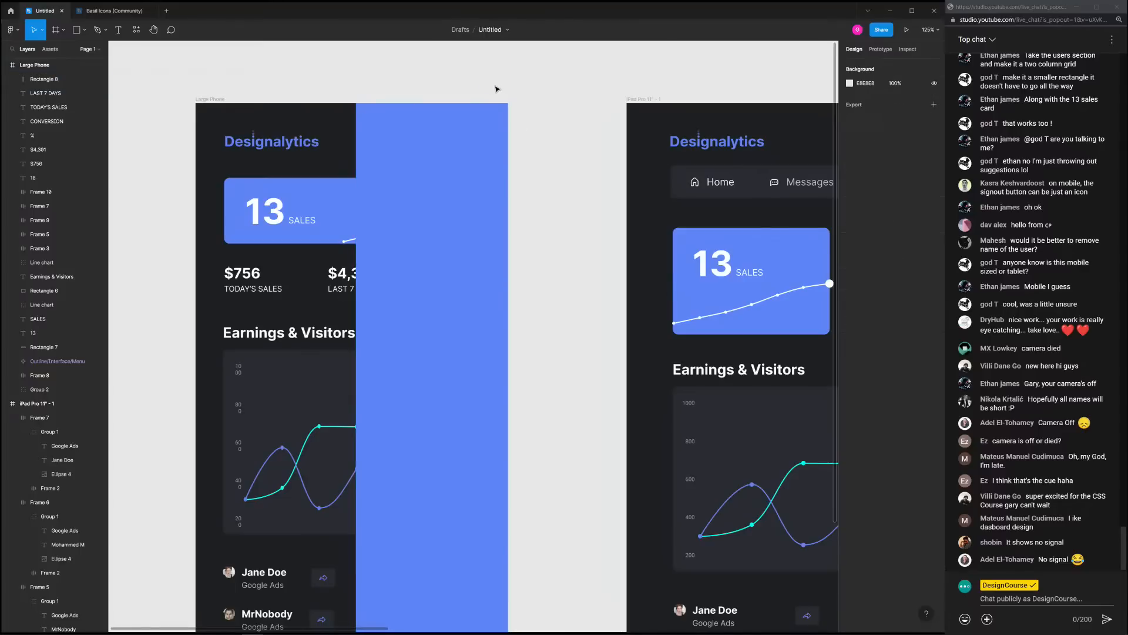
Paste the Cross icon from Basil Icons at the blue panel's top right
{"action": "left_click", "coordinate": [113, 10]}
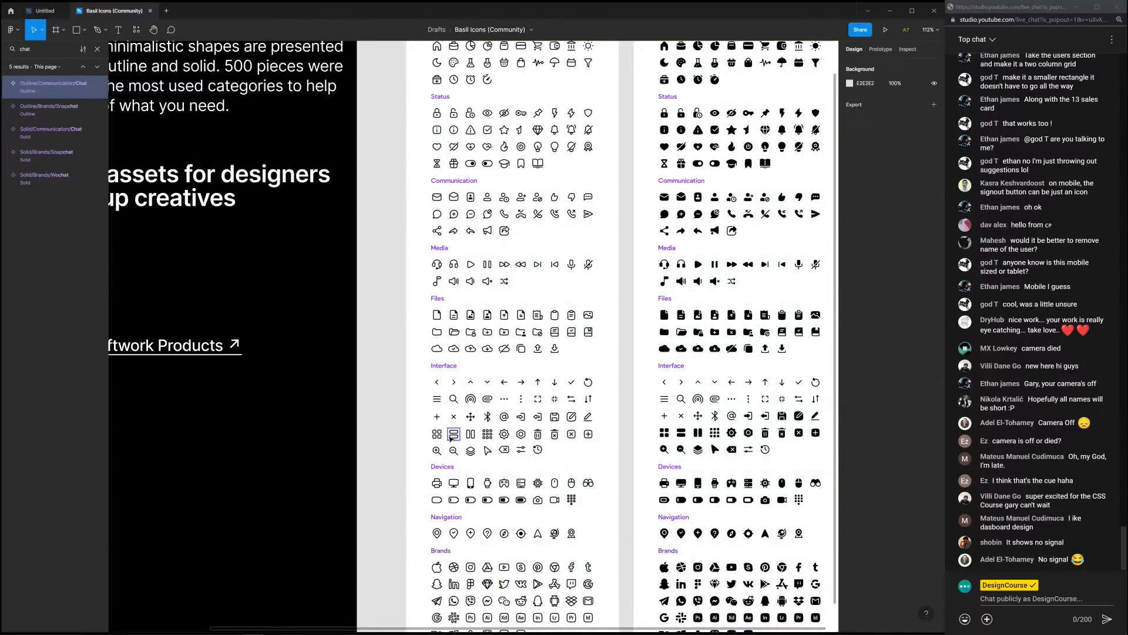
{"action": "left_click", "coordinate": [454, 416]}
{"action": "left_click", "coordinate": [47, 13]}
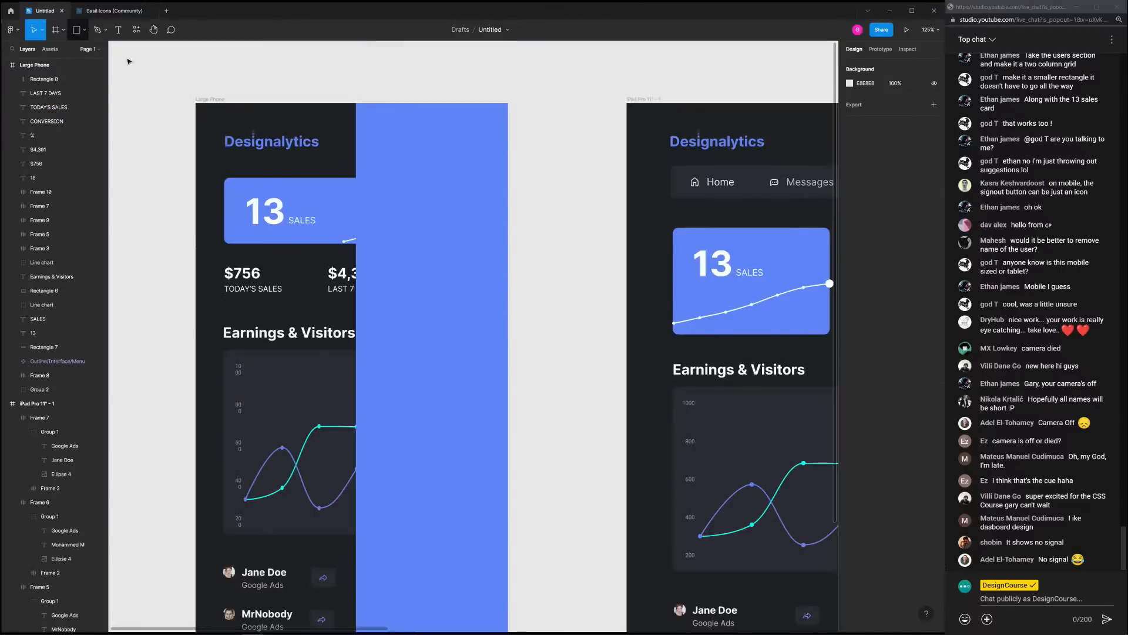
{"action": "key", "text": "ctrl+v"}
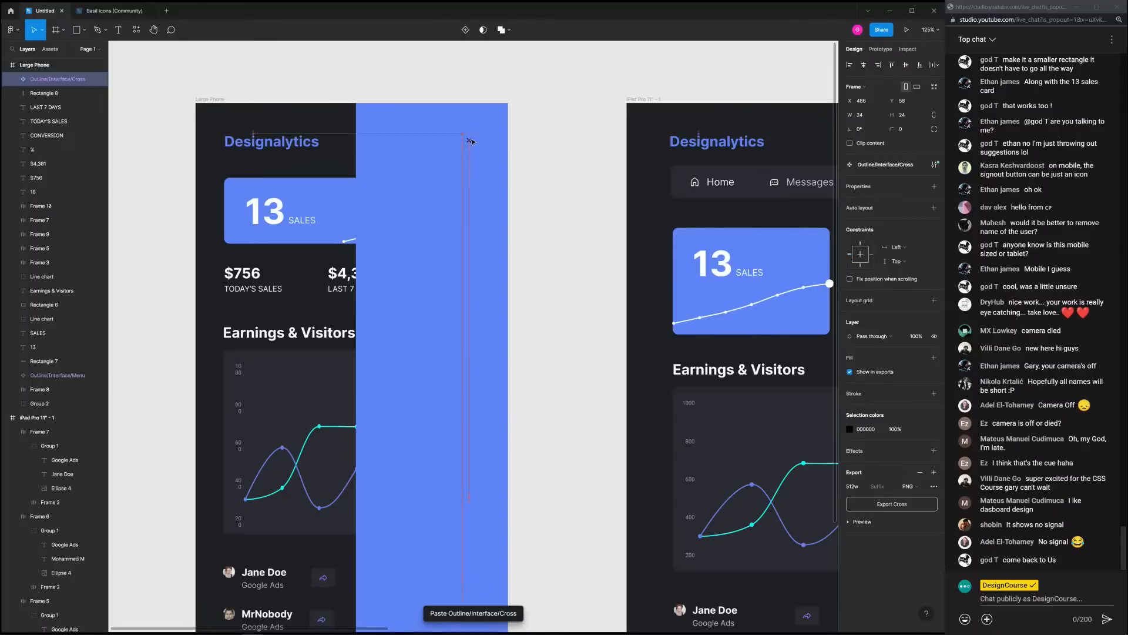
{"action": "left_click_drag", "start_coordinate": [471, 141], "coordinate": [480, 143]}
{"action": "left_click", "coordinate": [849, 429]}
{"action": "left_click_drag", "start_coordinate": [771, 436], "coordinate": [700, 369]}
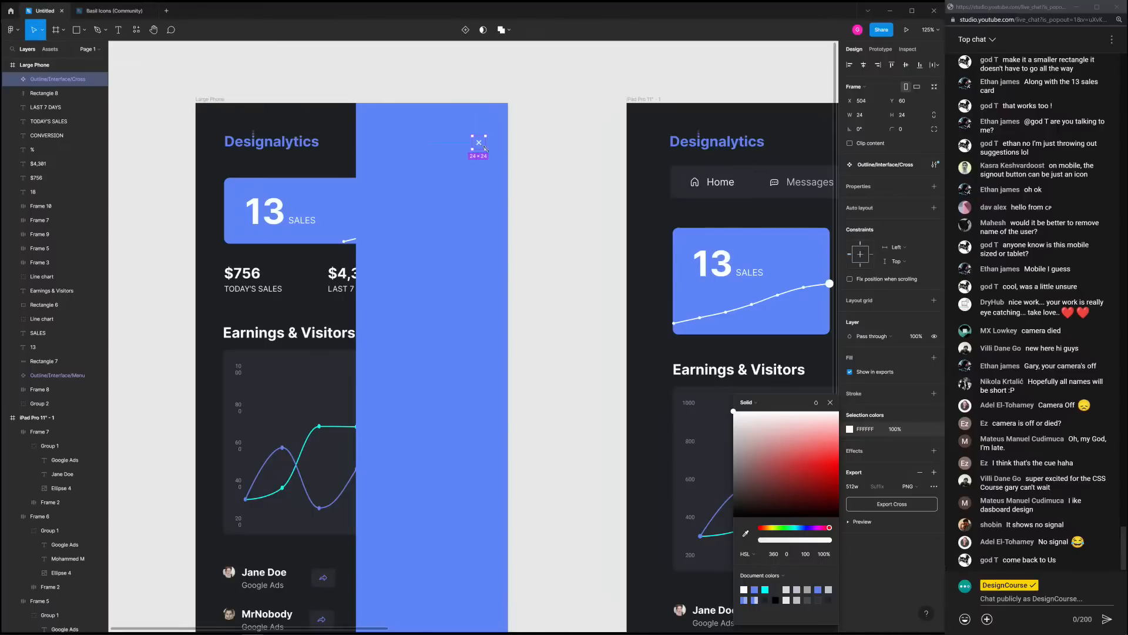
{"action": "key", "text": "ctrl+z"}
{"action": "left_click", "coordinate": [830, 402]}
Draw a white square behind the cross icon
{"action": "scroll", "coordinate": [482, 146], "scroll_direction": "up", "scroll_amount": 3}
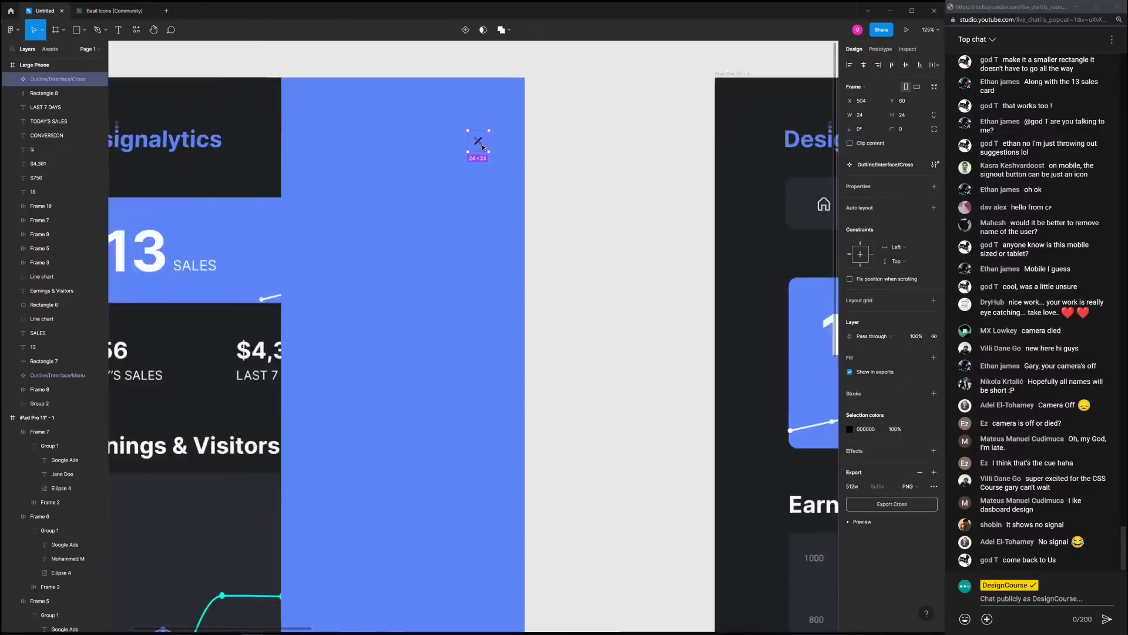
{"action": "scroll", "coordinate": [482, 146], "scroll_direction": "up", "scroll_amount": 5}
{"action": "left_click", "coordinate": [14, 81]}
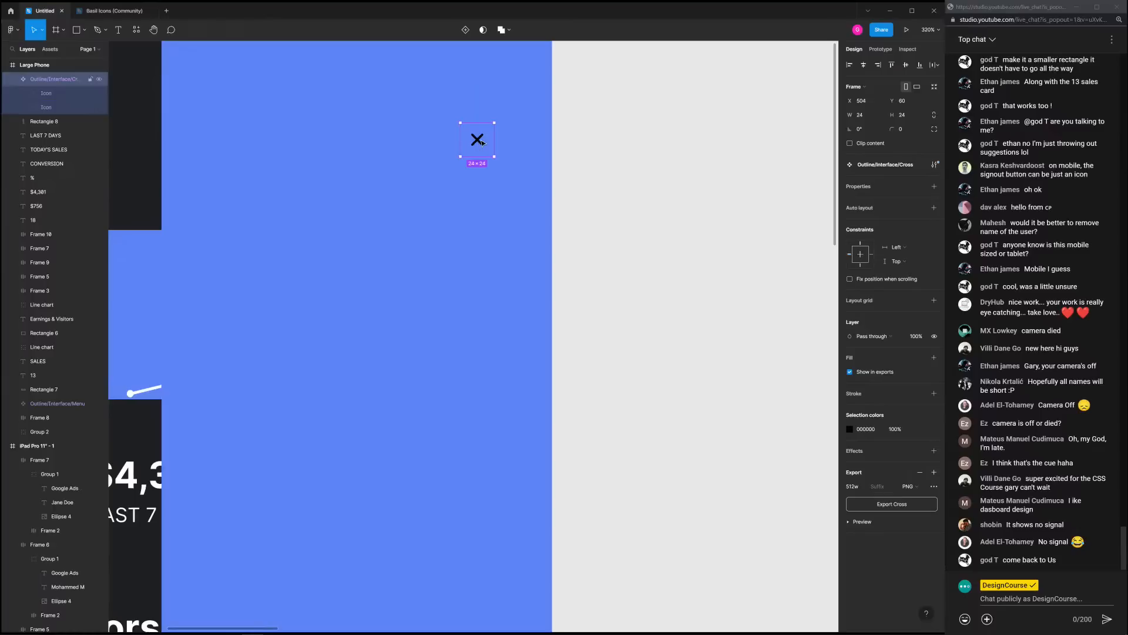
{"action": "left_click", "coordinate": [611, 145]}
{"action": "left_click", "coordinate": [76, 29]}
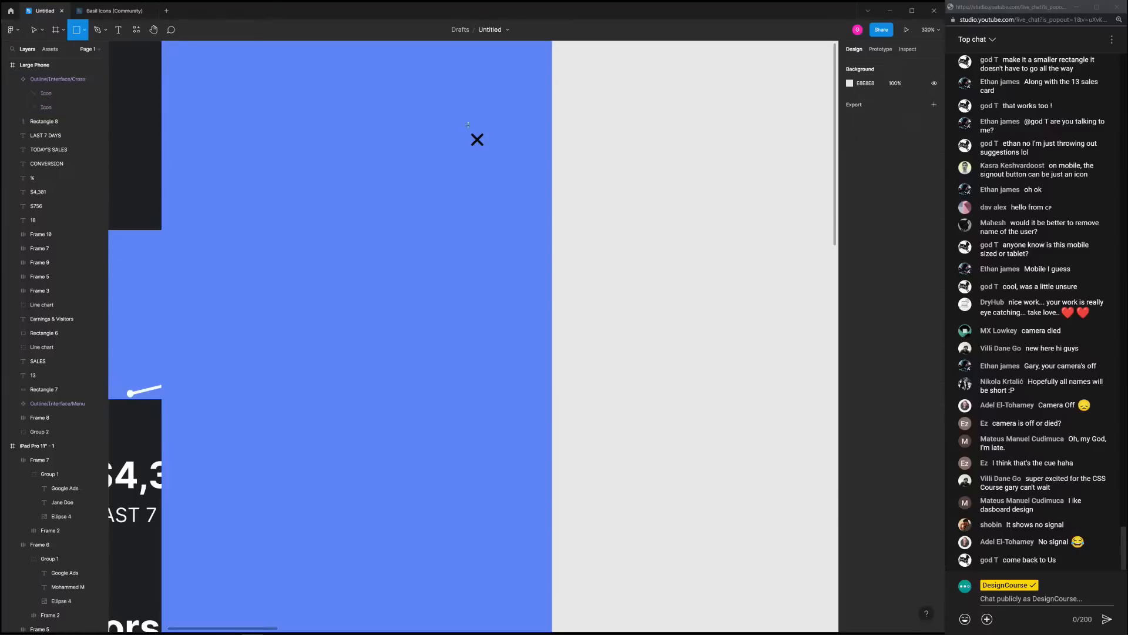
{"action": "left_click_drag", "start_coordinate": [477, 140], "coordinate": [494, 157]}
{"action": "key", "text": "Delete"}
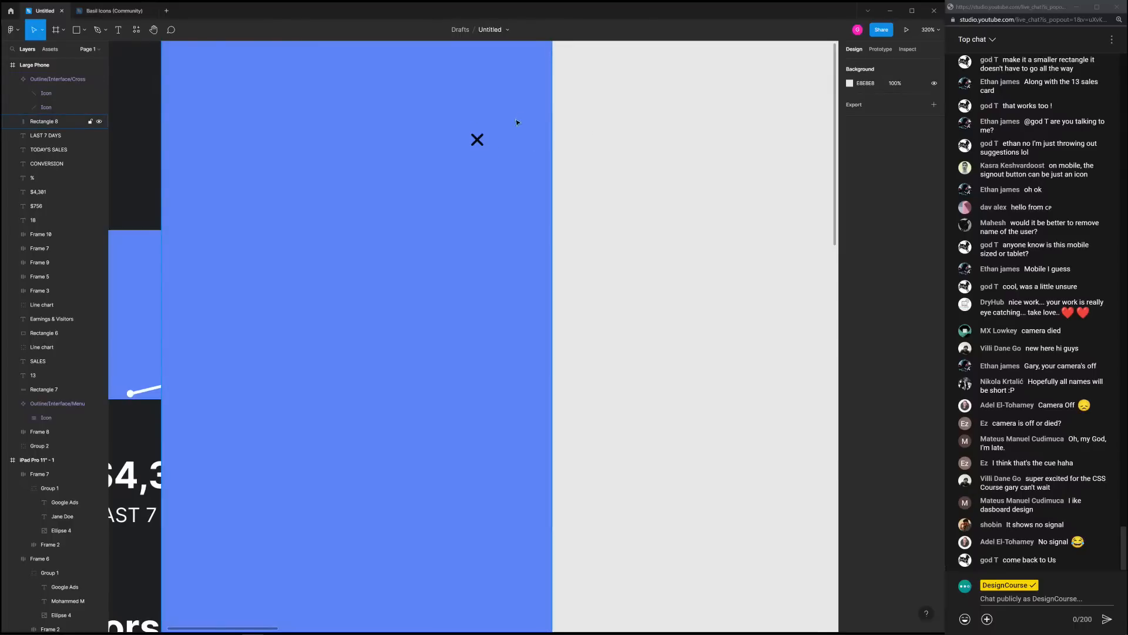
{"action": "key", "text": "r"}
{"action": "left_click_drag", "start_coordinate": [430, 105], "coordinate": [483, 145]}
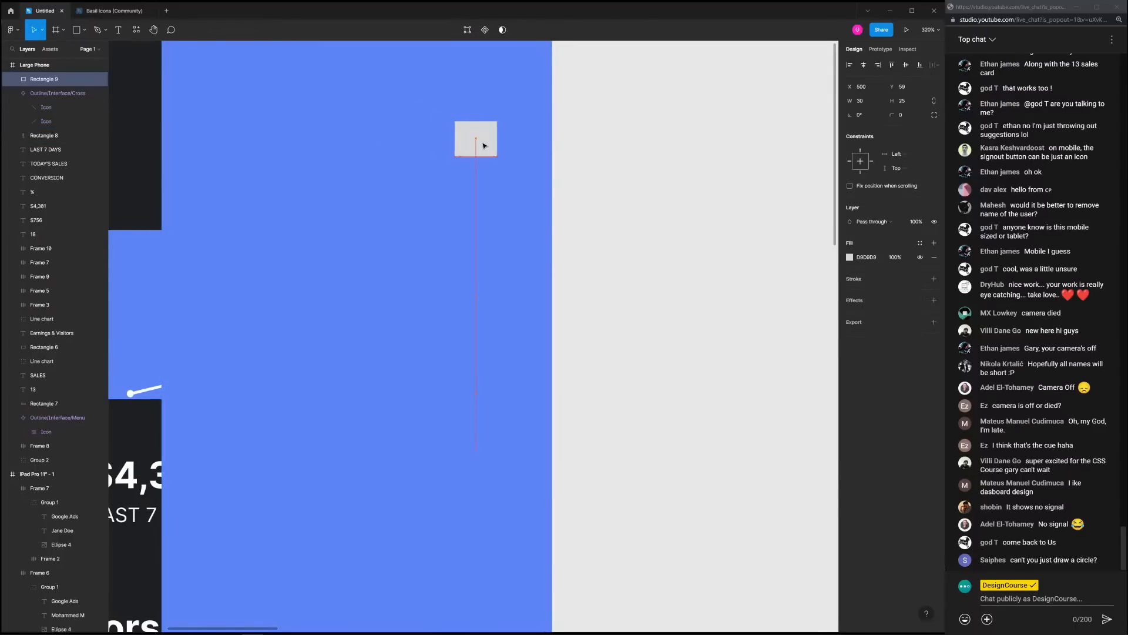
{"action": "left_click_drag", "start_coordinate": [44, 79], "coordinate": [45, 121]}
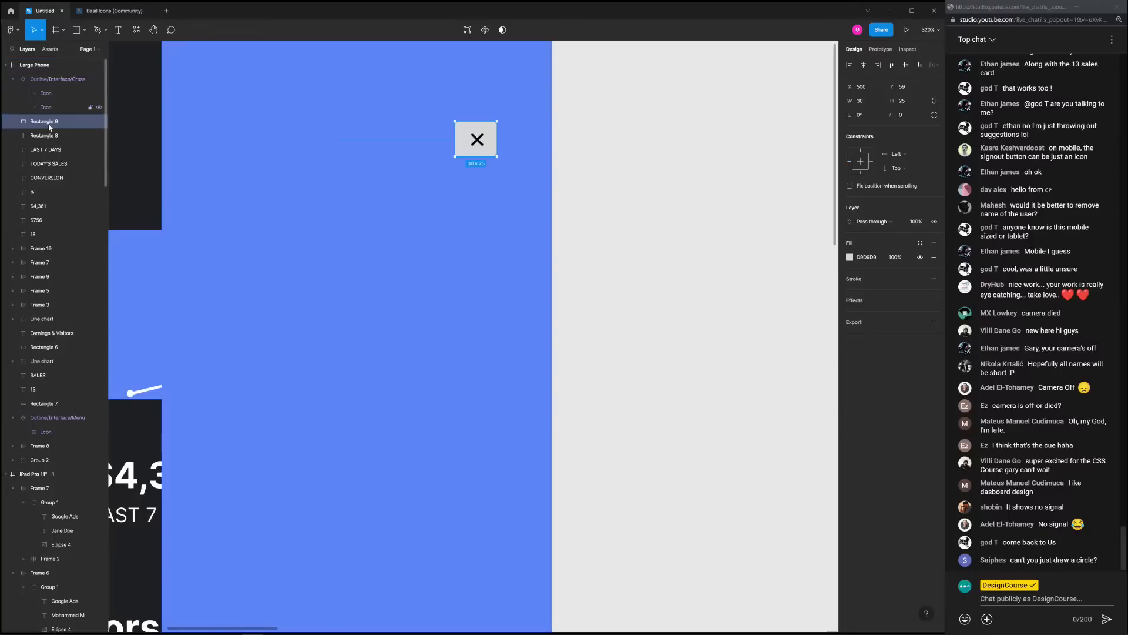
{"action": "left_click", "coordinate": [850, 258]}
{"action": "left_click_drag", "start_coordinate": [746, 279], "coordinate": [721, 257]}
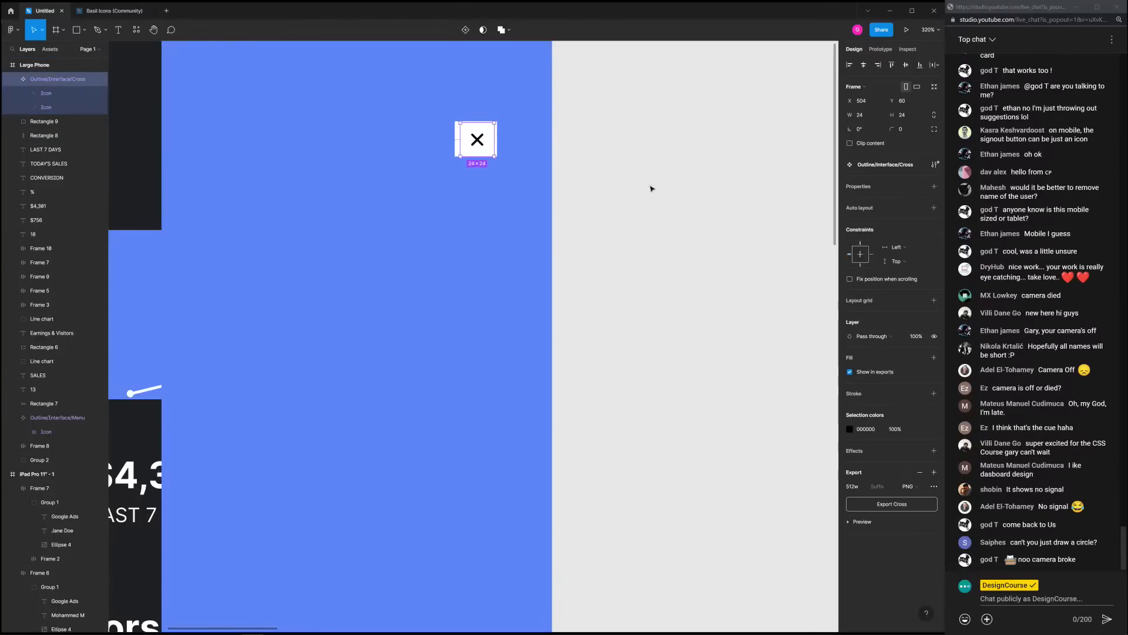
Colour the cross with the panel blue and nudge it 1 px left
{"action": "left_click", "coordinate": [850, 429]}
{"action": "left_click", "coordinate": [746, 531]}
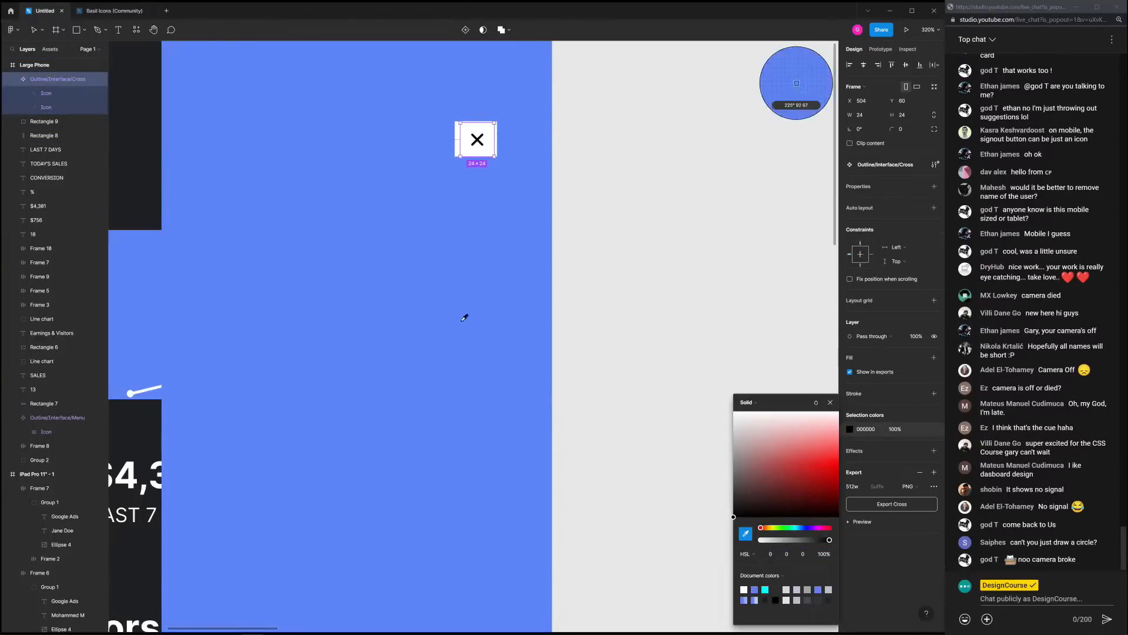
{"action": "left_click", "coordinate": [465, 316]}
{"action": "left_click", "coordinate": [570, 164]}
{"action": "left_click", "coordinate": [488, 143]}
{"action": "key", "text": "Left"}
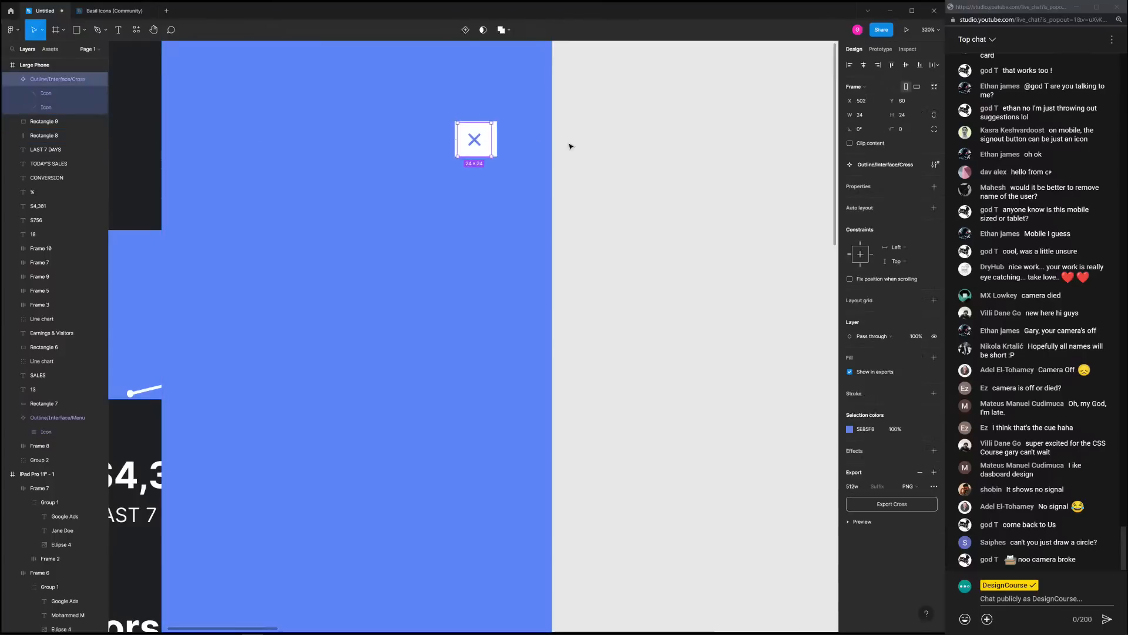
{"action": "left_click", "coordinate": [656, 151]}
{"action": "left_click", "coordinate": [486, 146]}
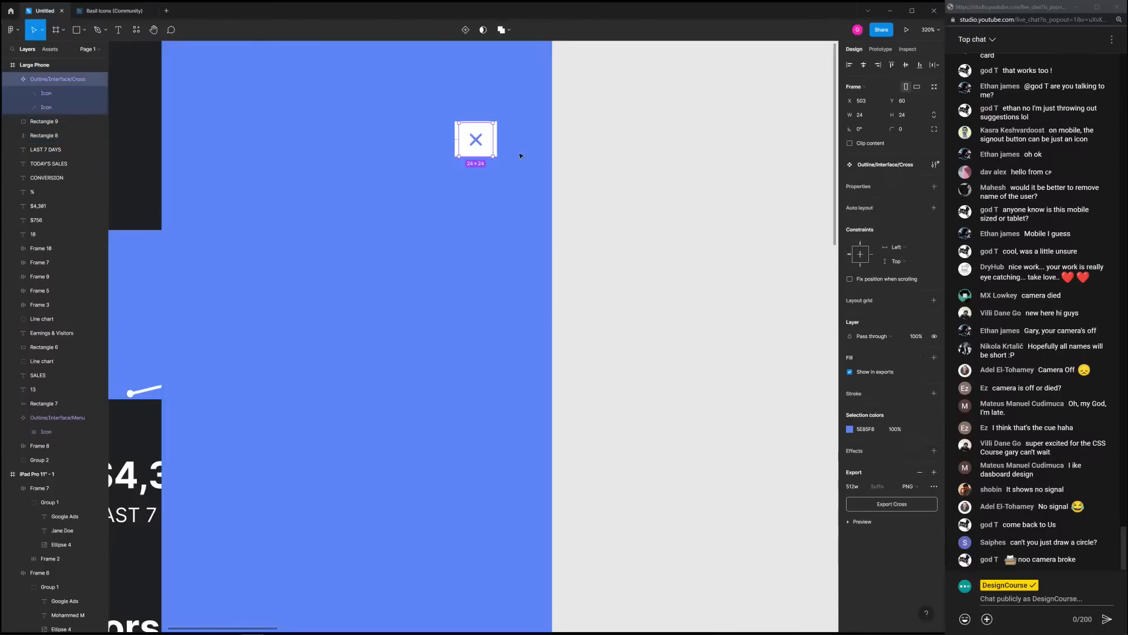
Give the white square a 2 px corner radius and enlarge it to 31×27
{"action": "left_click", "coordinate": [457, 131]}
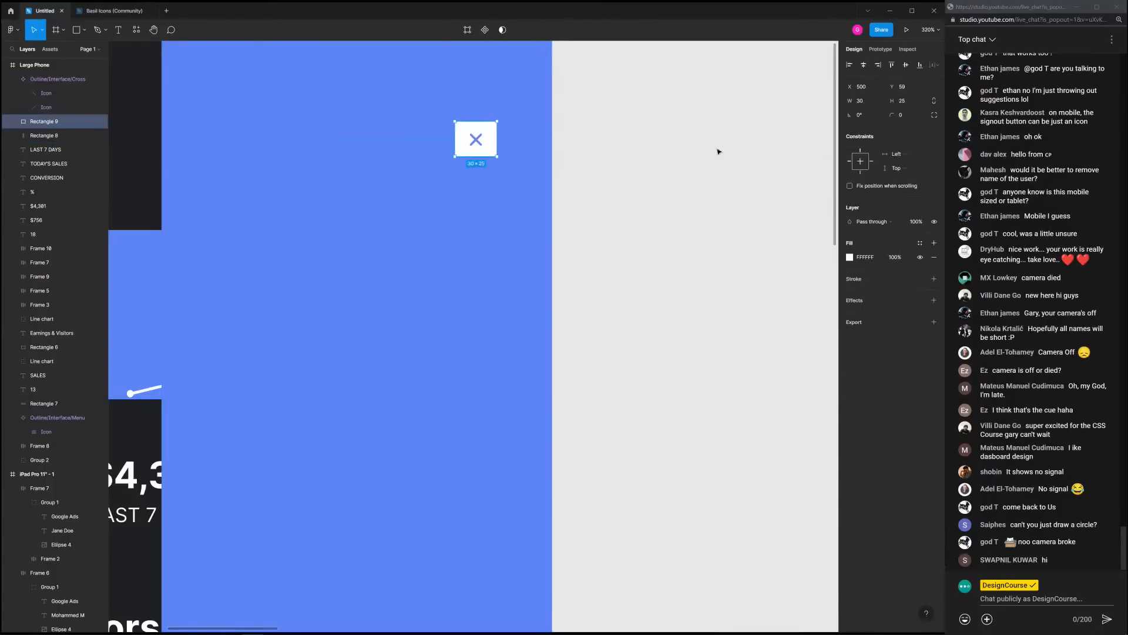
{"action": "left_click", "coordinate": [913, 115]}
{"action": "type", "text": "2"}
{"action": "key", "text": "Return"}
{"action": "left_click_drag", "start_coordinate": [498, 156], "coordinate": [498, 160]}
Centre the cross, wrap it and the square in auto layout, and nudge it up 2 px
{"action": "left_click", "coordinate": [479, 144]}
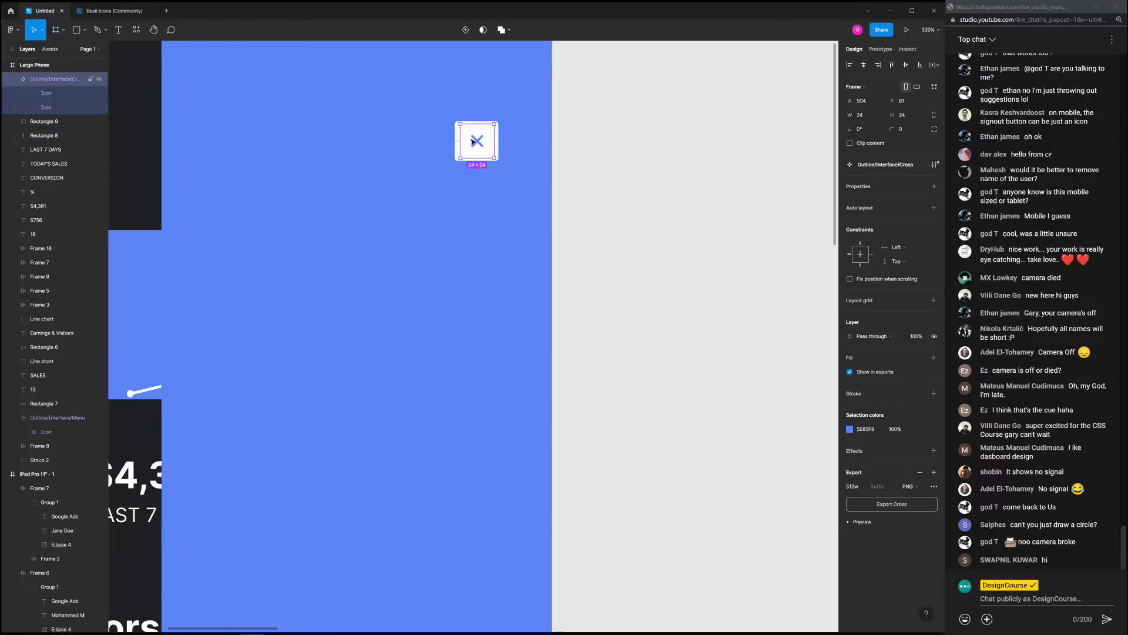
{"action": "left_click_drag", "start_coordinate": [483, 144], "coordinate": [479, 143]}
{"action": "left_click", "coordinate": [495, 145], "text": "shift"}
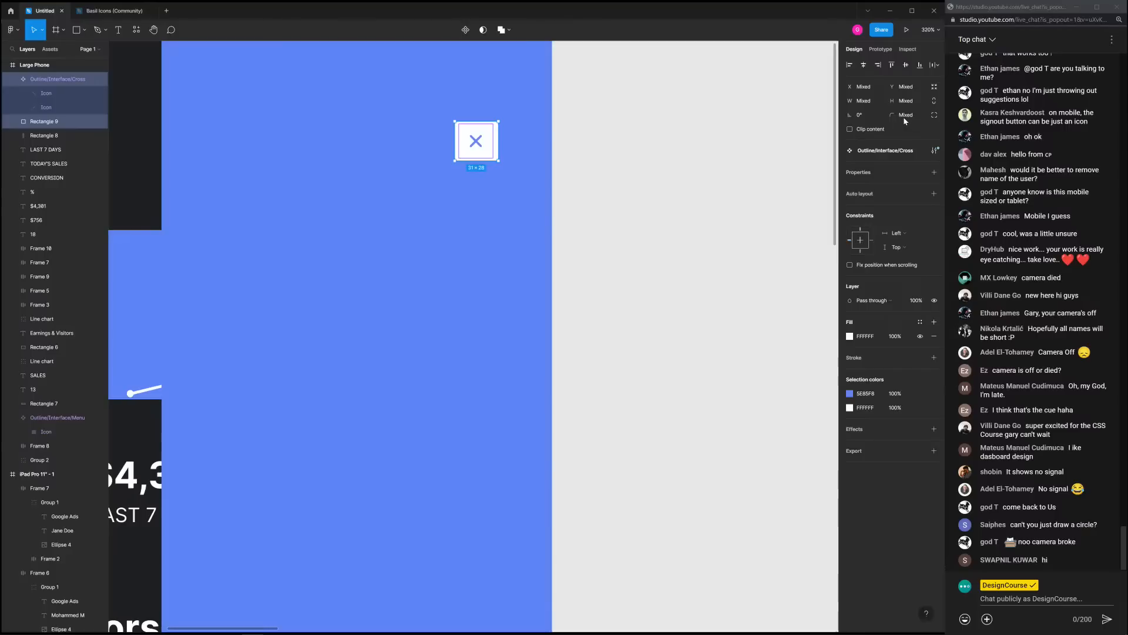
{"action": "left_click", "coordinate": [934, 193]}
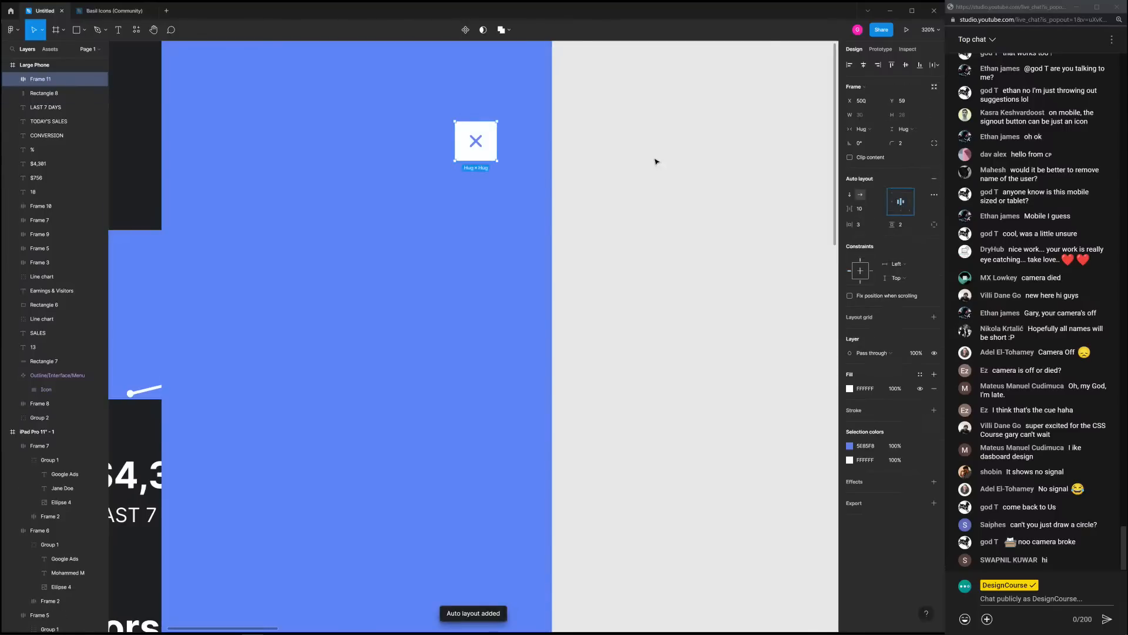
{"action": "scroll", "coordinate": [658, 165], "scroll_direction": "down", "scroll_amount": 5}
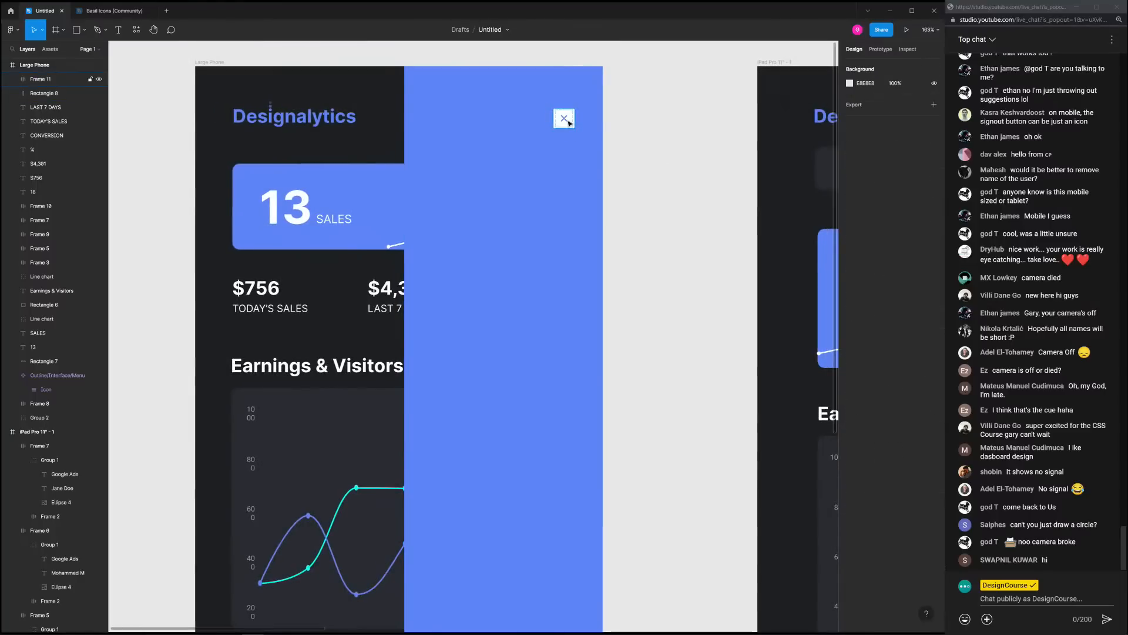
{"action": "key", "text": "Up"}
{"action": "key", "text": "Up"}
Add a black 25% drop shadow to the blue panel, offset left with blur 0
{"action": "left_click", "coordinate": [657, 116]}
{"action": "left_click", "coordinate": [439, 142]}
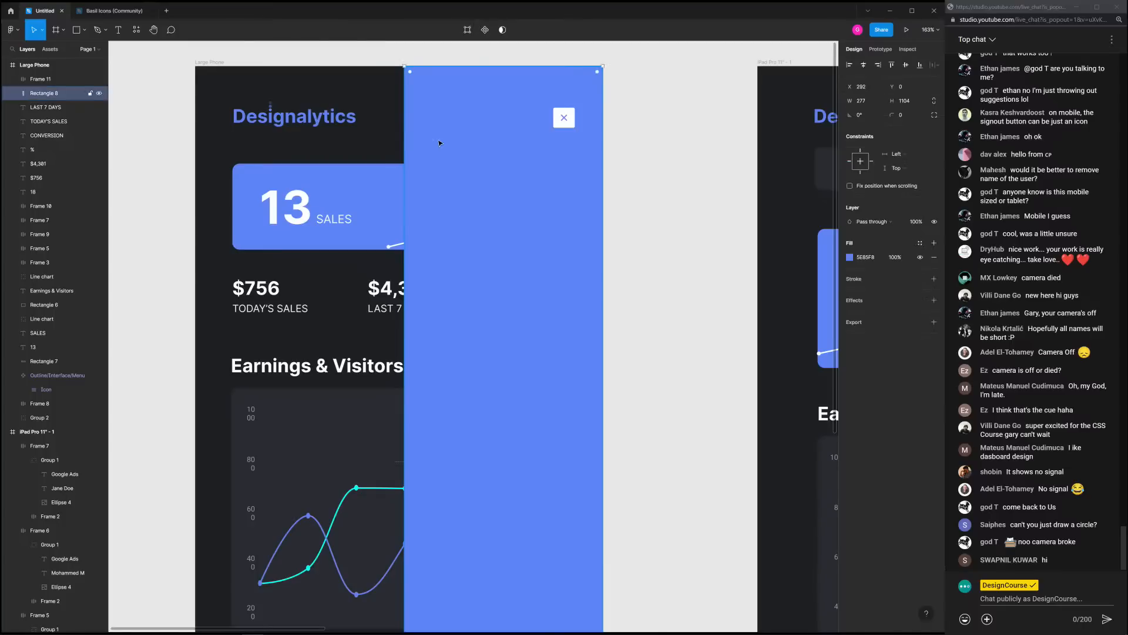
{"action": "left_click", "coordinate": [934, 301]}
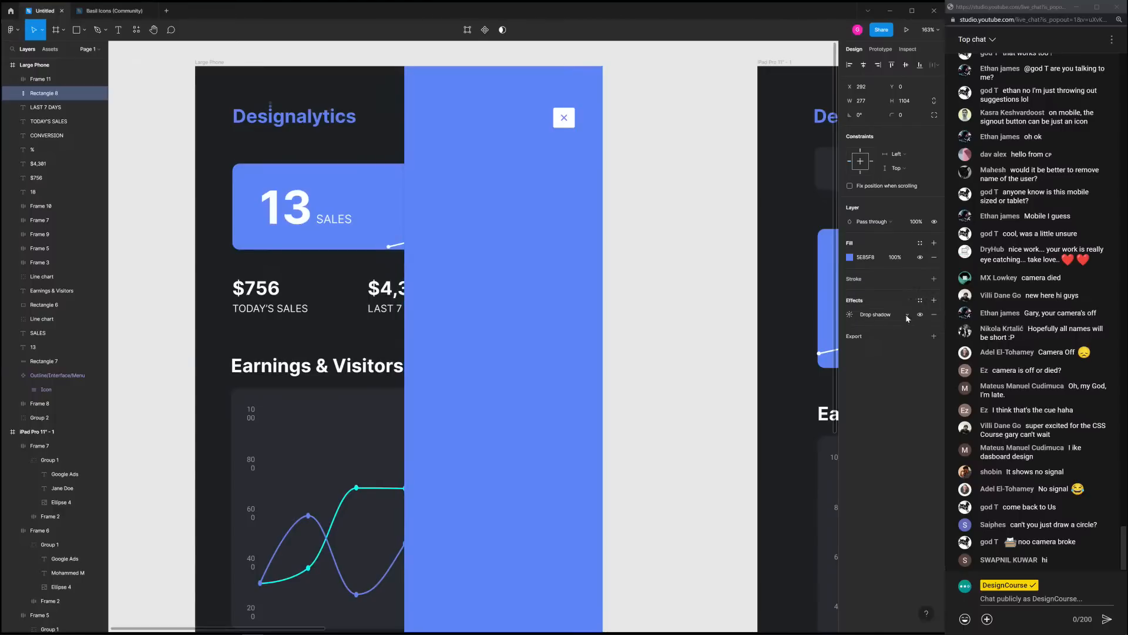
{"action": "left_click", "coordinate": [849, 315]}
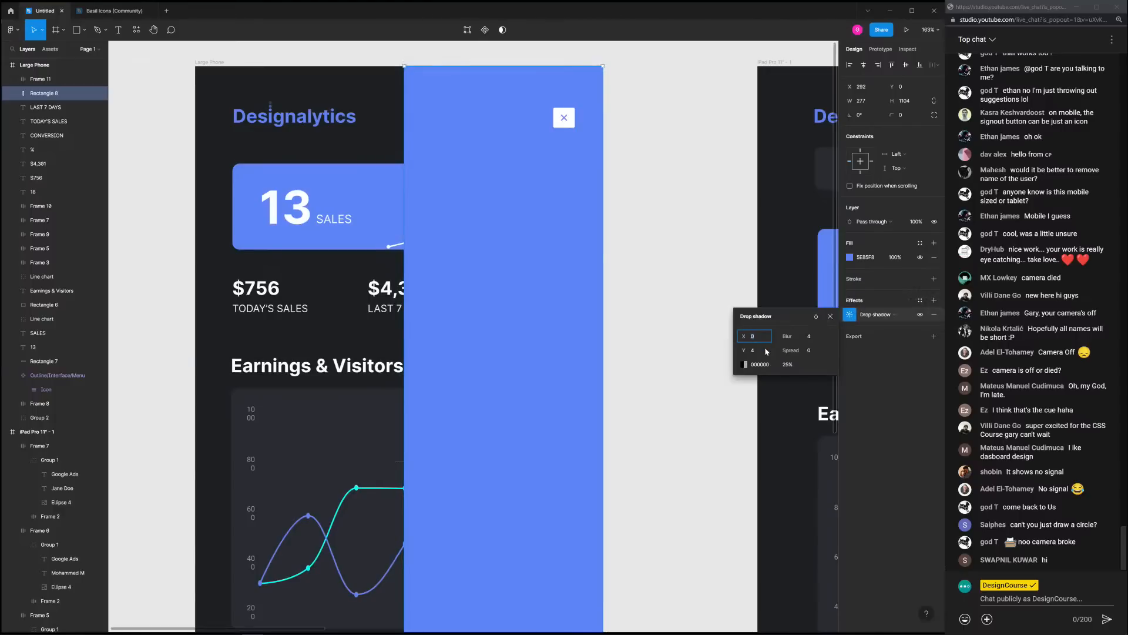
{"action": "key", "text": "Down"}
{"action": "key", "text": "Down"}
{"action": "key", "text": "Down"}
{"action": "key", "text": "Down"}
{"action": "key", "text": "Down"}
{"action": "key", "text": "Down"}
{"action": "key", "text": "Down"}
{"action": "key", "text": "Down"}
{"action": "key", "text": "Down"}
{"action": "key", "text": "Down"}
{"action": "key", "text": "Down"}
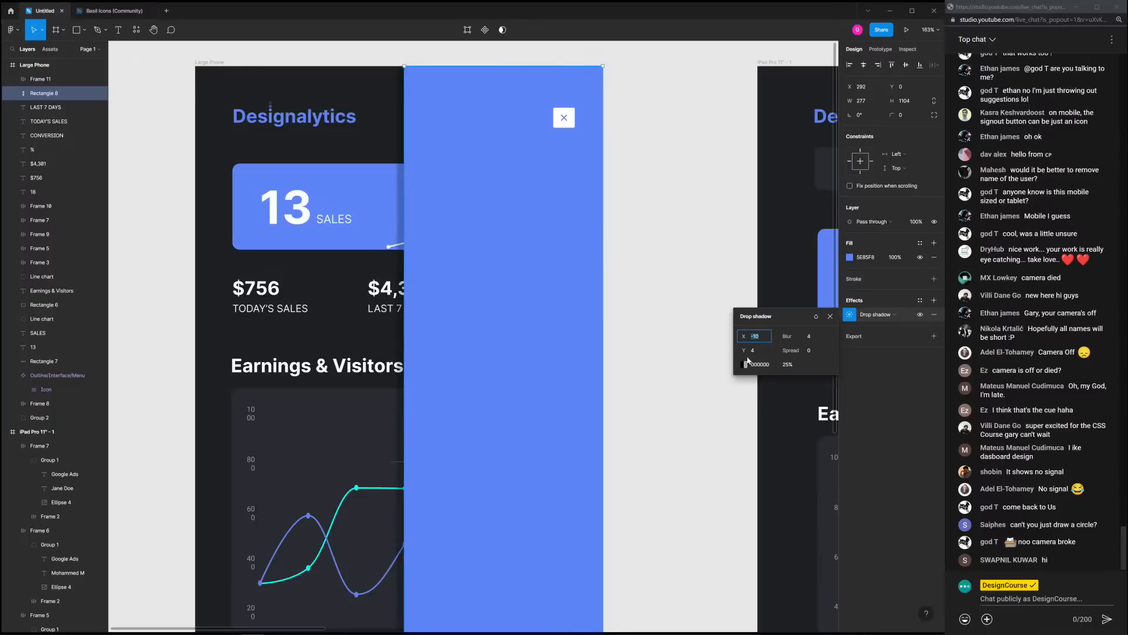
{"action": "left_click_drag", "start_coordinate": [786, 338], "coordinate": [758, 339]}
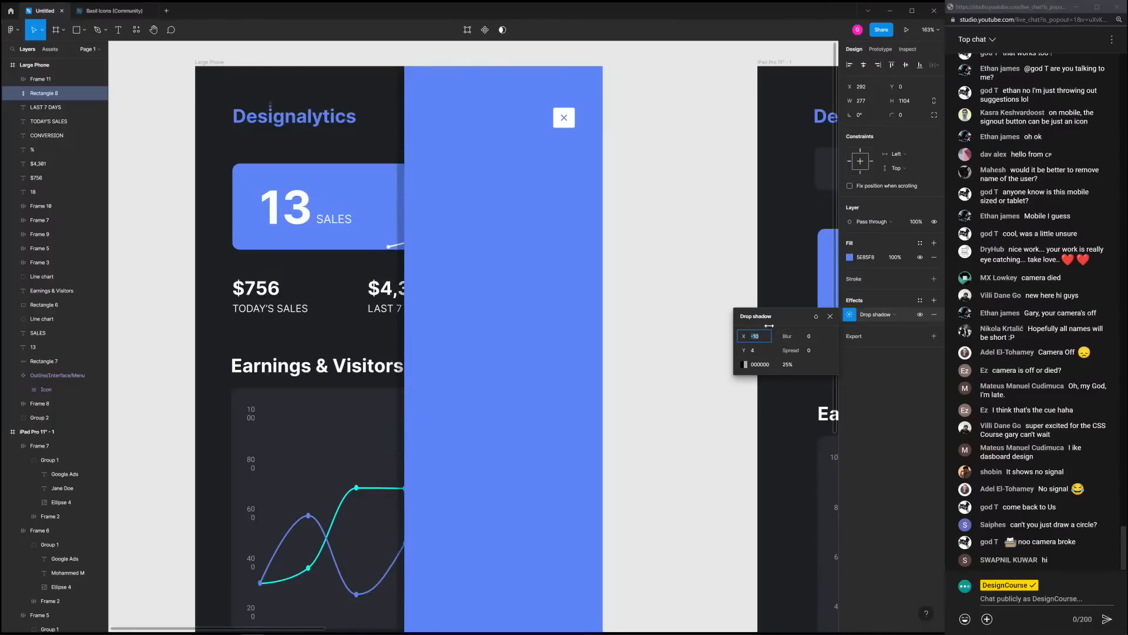
Paste the desktop menu's Home, Messages, Account and Support items into the blue panel
{"action": "left_click", "coordinate": [649, 187]}
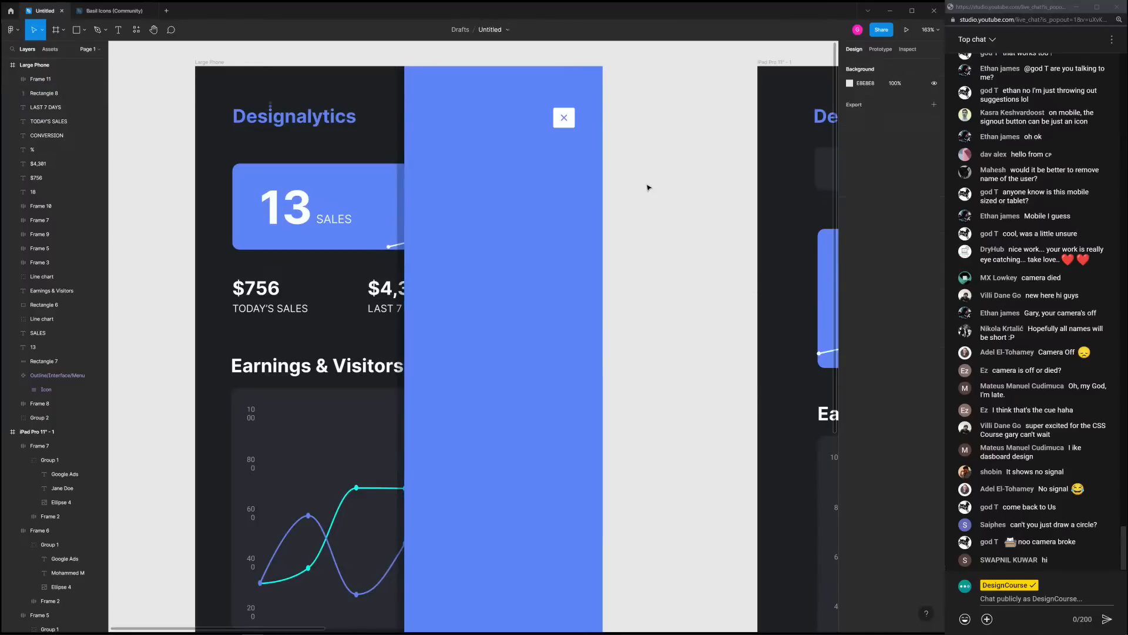
{"action": "scroll", "coordinate": [556, 286], "scroll_direction": "down", "scroll_amount": 4}
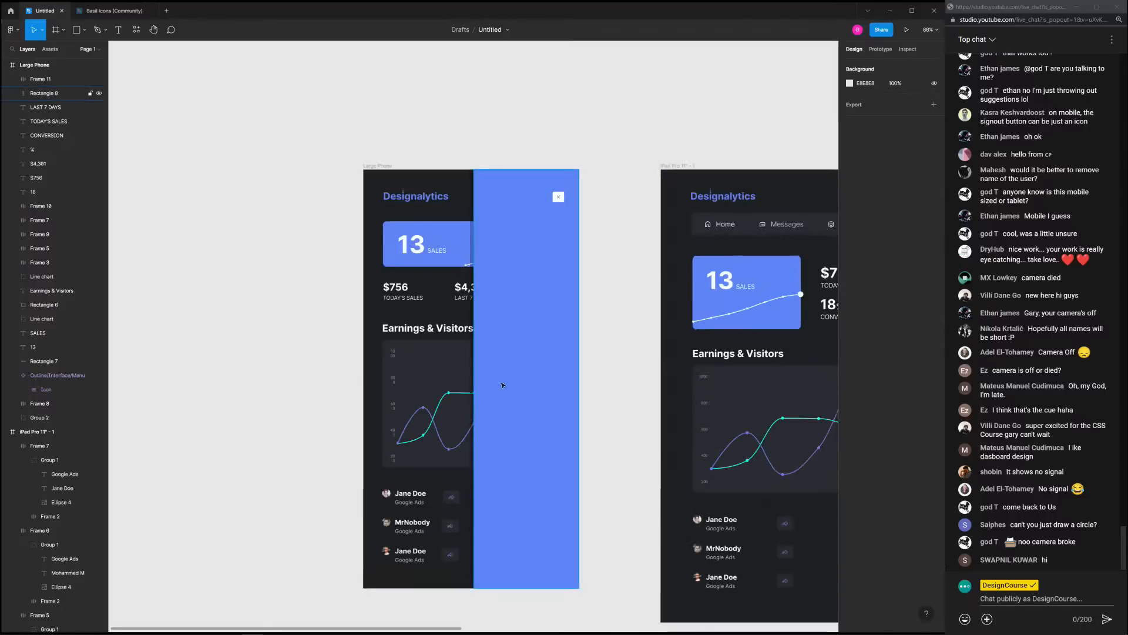
{"action": "scroll", "coordinate": [501, 376], "scroll_direction": "up", "scroll_amount": 5}
{"action": "left_click_drag", "start_coordinate": [531, 192], "coordinate": [523, 233]}
{"action": "scroll", "coordinate": [523, 232], "scroll_direction": "down", "scroll_amount": 5}
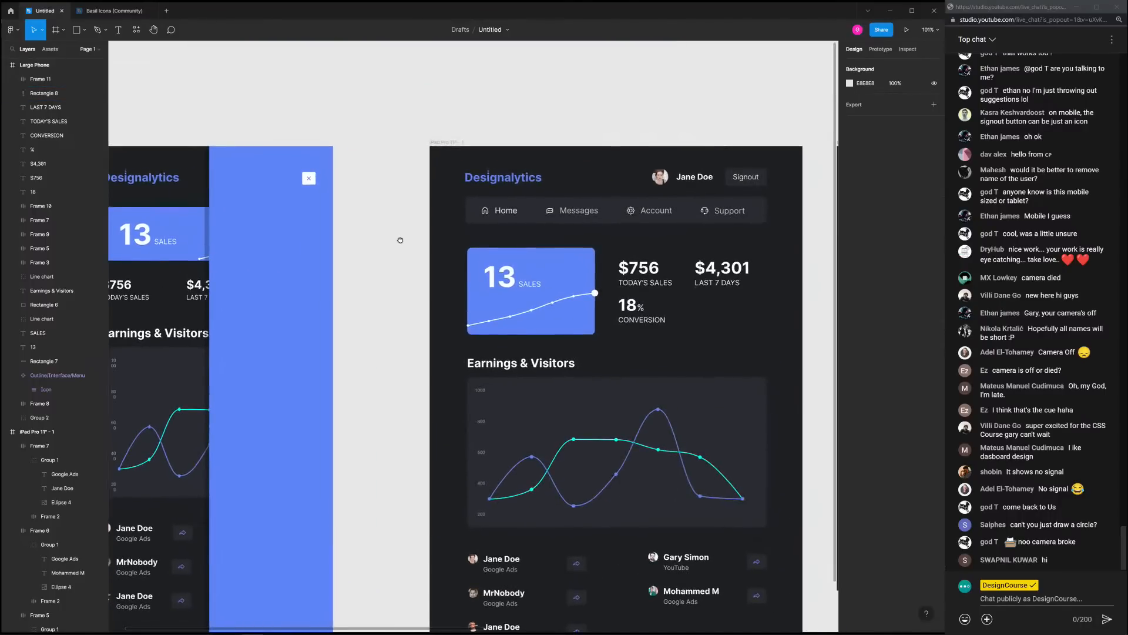
{"action": "scroll", "coordinate": [401, 240], "scroll_direction": "down", "scroll_amount": 5}
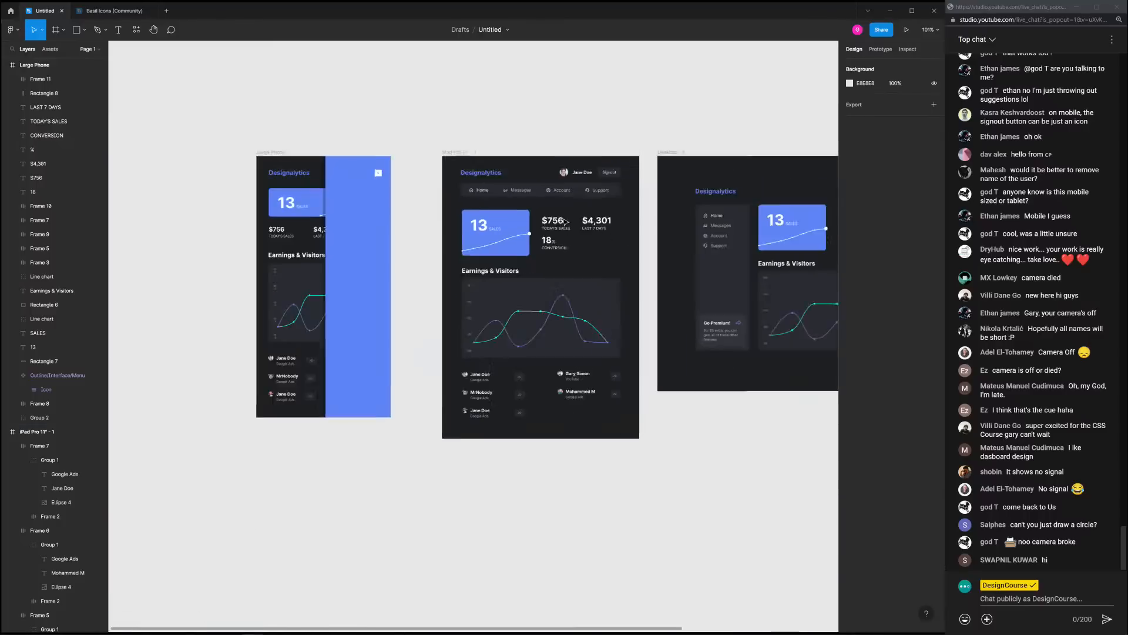
{"action": "scroll", "coordinate": [405, 175], "scroll_direction": "up", "scroll_amount": 5}
{"action": "left_click", "coordinate": [412, 158]}
{"action": "left_click", "coordinate": [418, 178], "text": "shift"}
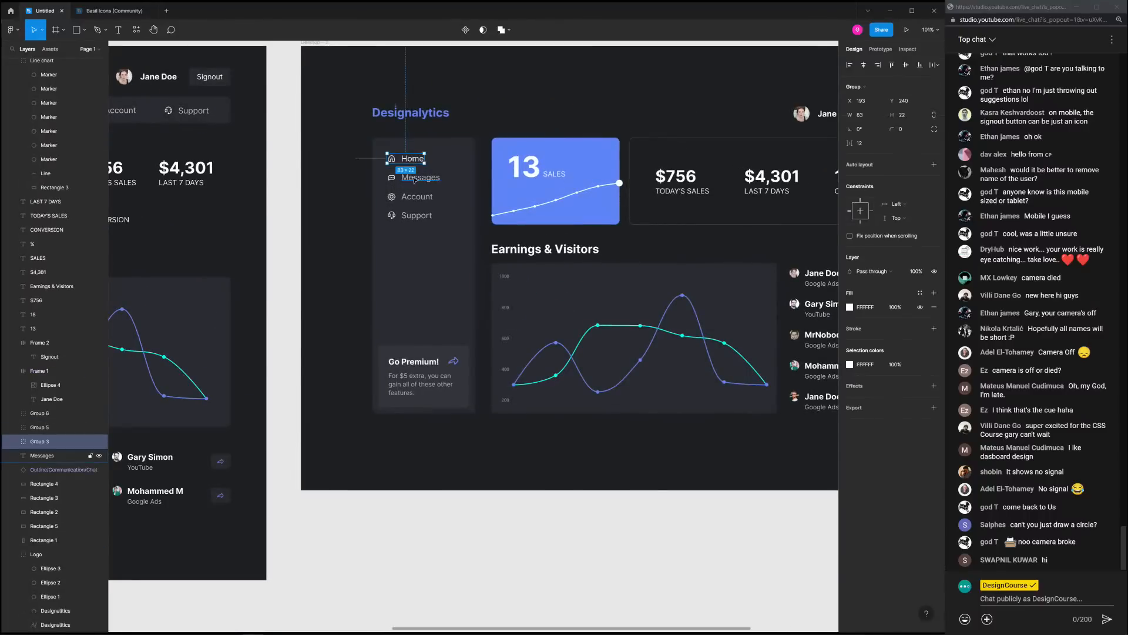
{"action": "left_click", "coordinate": [416, 196], "text": "shift"}
{"action": "left_click", "coordinate": [415, 216], "text": "shift"}
{"action": "scroll", "coordinate": [416, 217], "scroll_direction": "down", "scroll_amount": 5}
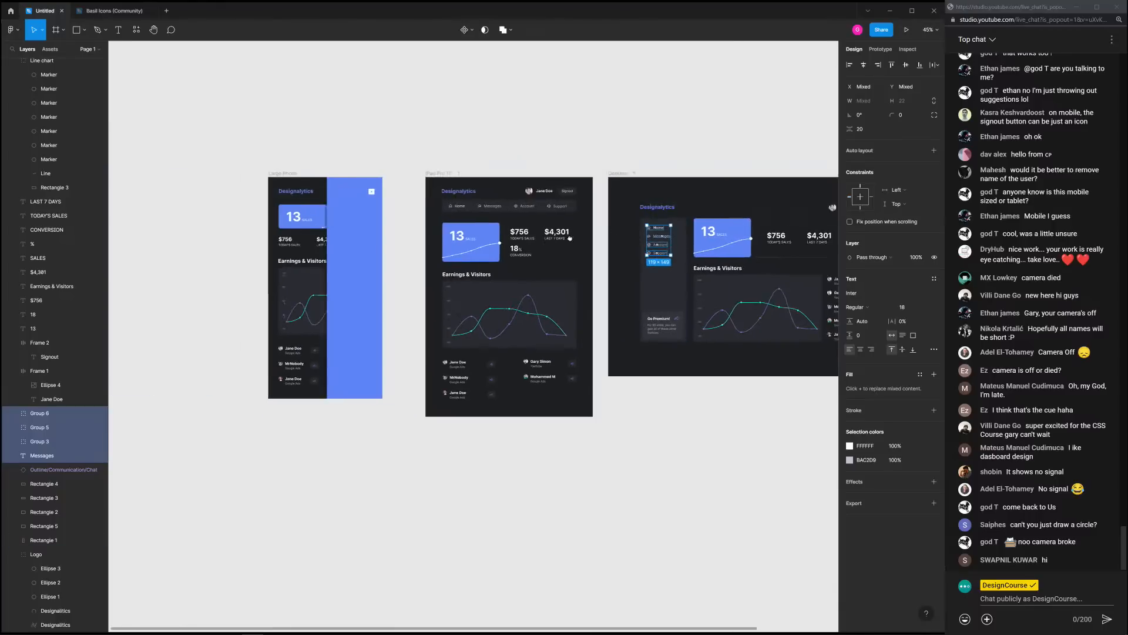
{"action": "scroll", "coordinate": [378, 232], "scroll_direction": "up", "scroll_amount": 5}
{"action": "scroll", "coordinate": [375, 221], "scroll_direction": "up", "scroll_amount": 1}
{"action": "key", "text": "ctrl+v"}
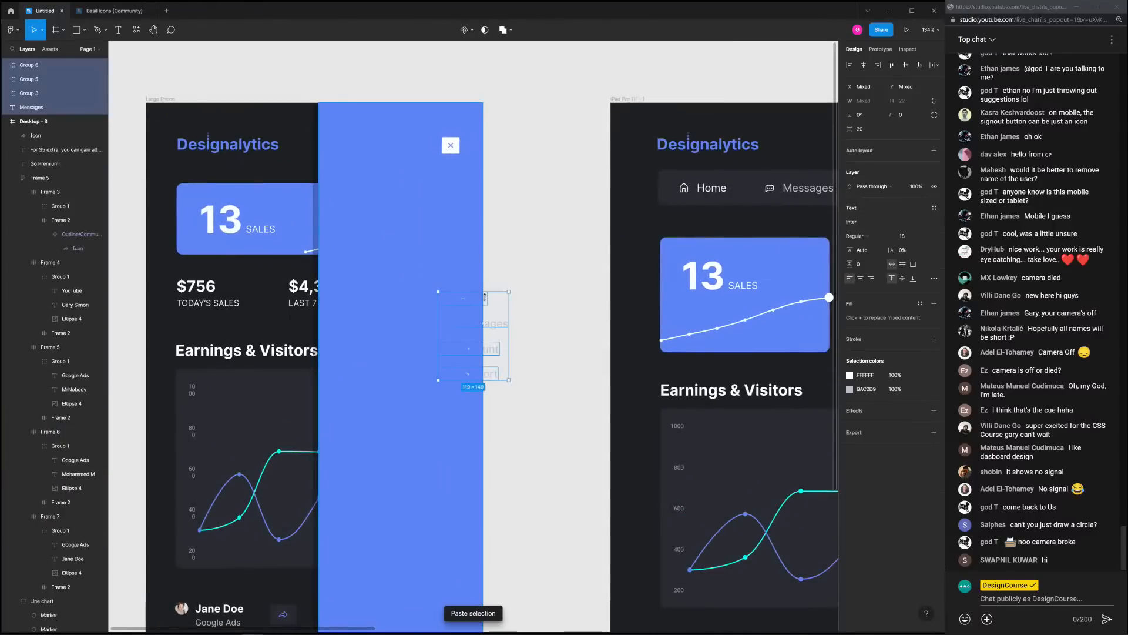
{"action": "left_click_drag", "start_coordinate": [486, 302], "coordinate": [380, 212]}
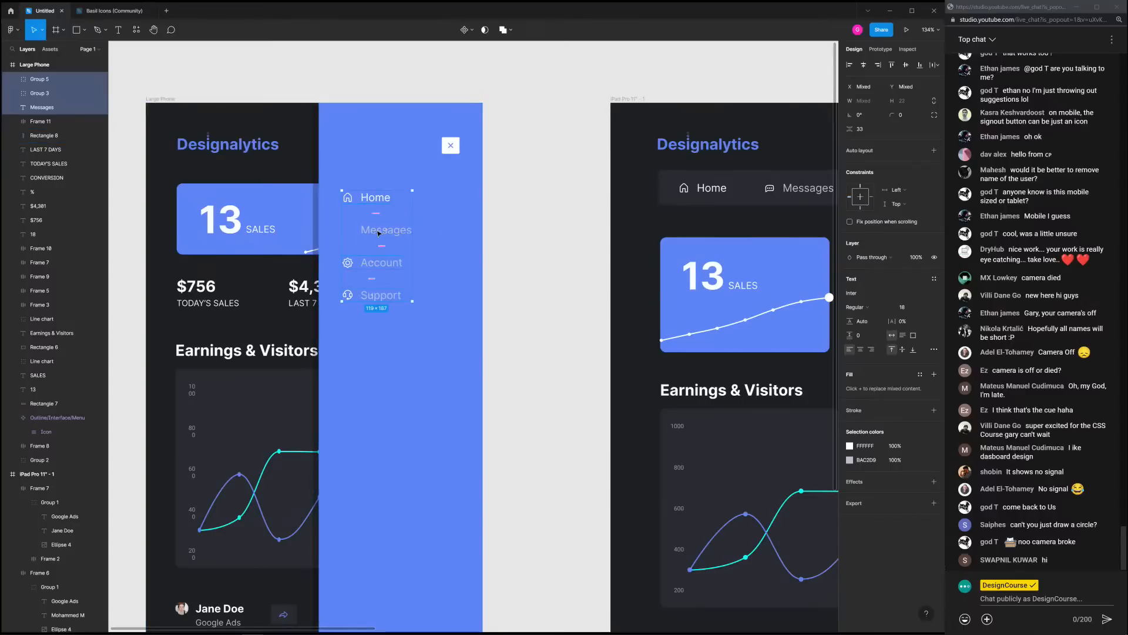
Copy the desktop chat icon and place it beside Messages in the phone menu
{"action": "scroll", "coordinate": [505, 267], "scroll_direction": "down", "scroll_amount": 3}
{"action": "left_click_drag", "start_coordinate": [508, 269], "coordinate": [350, 234]}
{"action": "left_click_drag", "start_coordinate": [675, 272], "coordinate": [583, 268]}
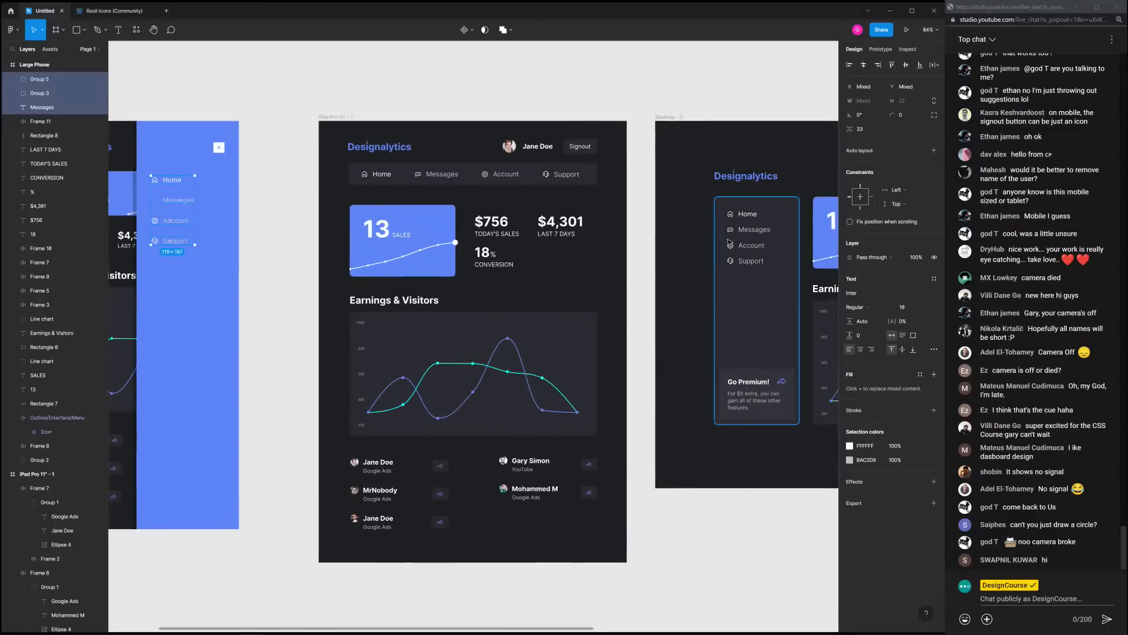
{"action": "left_click", "coordinate": [731, 230]}
{"action": "left_click_drag", "start_coordinate": [480, 151], "coordinate": [708, 187]}
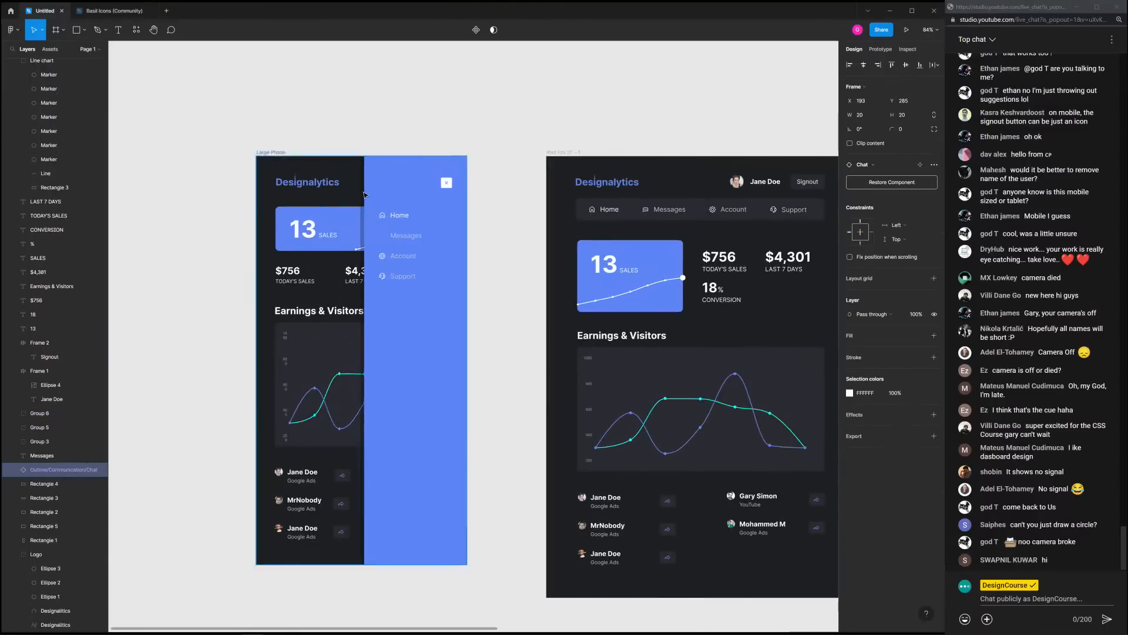
{"action": "scroll", "coordinate": [371, 197], "scroll_direction": "up", "scroll_amount": 7}
{"action": "key", "text": "ctrl+v"}
{"action": "left_click_drag", "start_coordinate": [461, 335], "coordinate": [410, 338]}
Colour the Messages, Account and Support labels with the sampled panel blue
{"action": "left_click", "coordinate": [497, 336]}
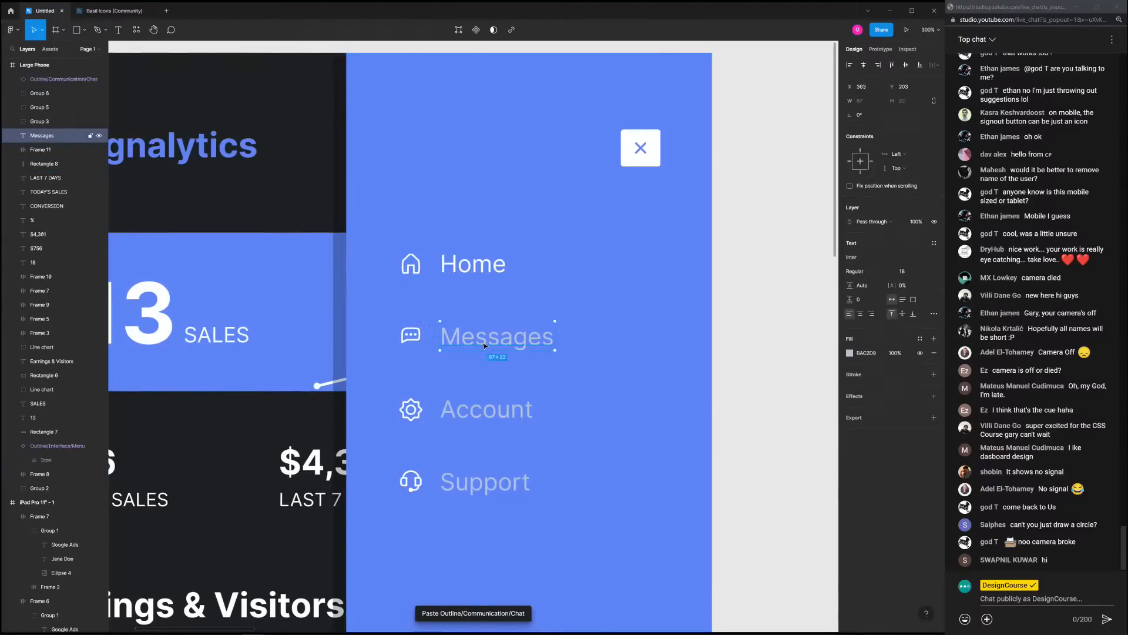
{"action": "left_click", "coordinate": [486, 409], "text": "shift"}
{"action": "left_click", "coordinate": [485, 482], "text": "shift"}
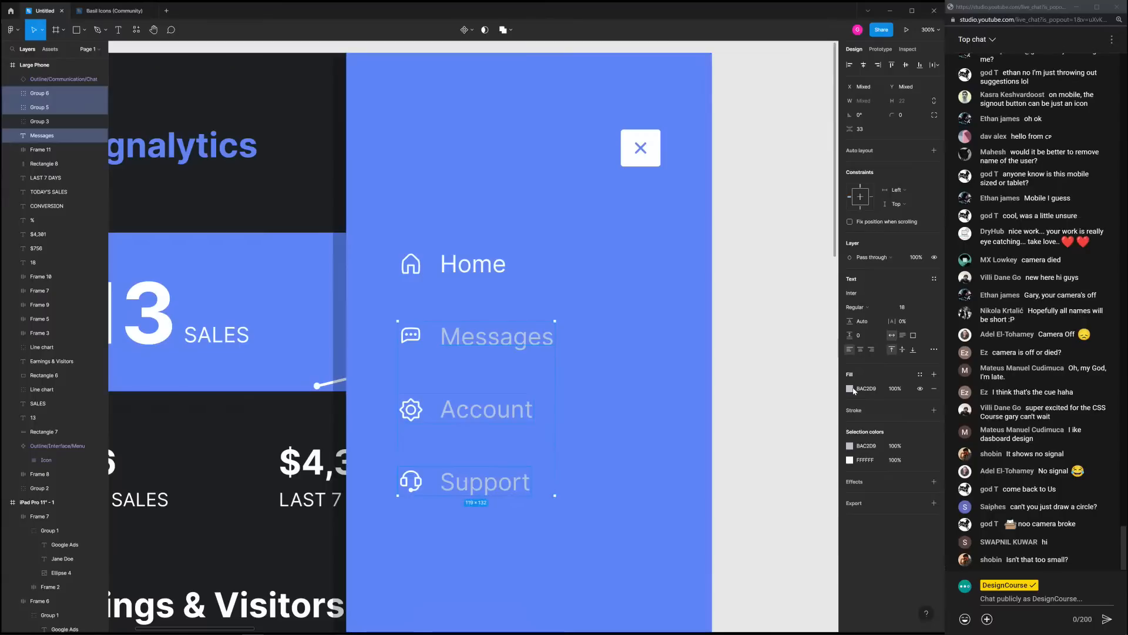
{"action": "left_click", "coordinate": [494, 342]}
{"action": "left_click", "coordinate": [495, 412], "text": "ctrl+shift"}
{"action": "left_click", "coordinate": [492, 487], "text": "ctrl+shift"}
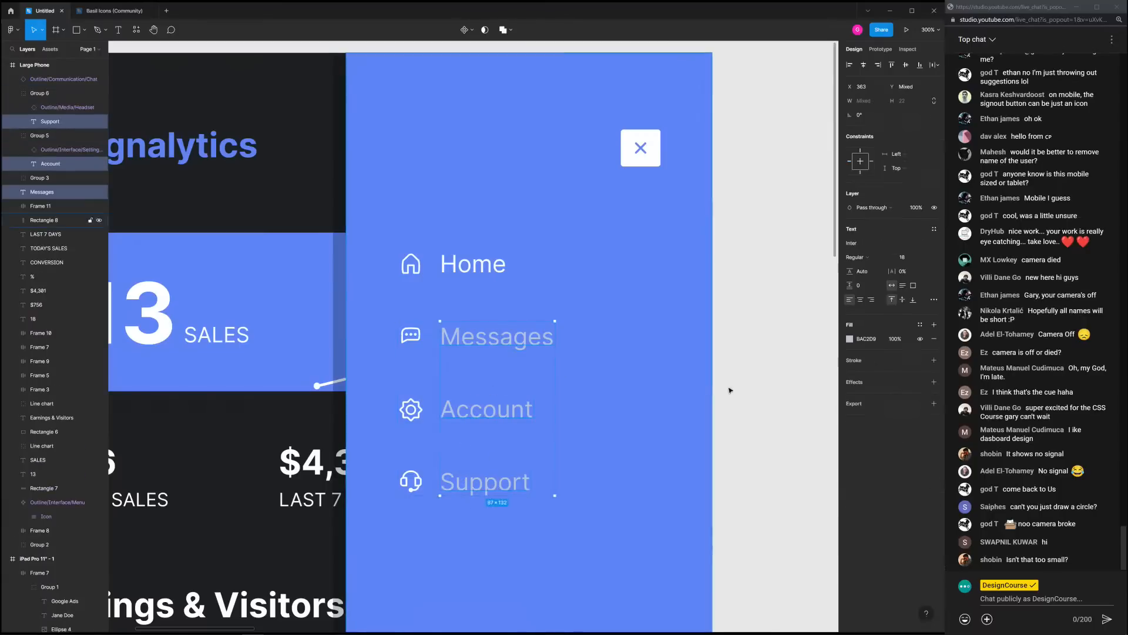
{"action": "left_click", "coordinate": [849, 339]}
{"action": "left_click", "coordinate": [746, 472]}
{"action": "left_click", "coordinate": [625, 353]}
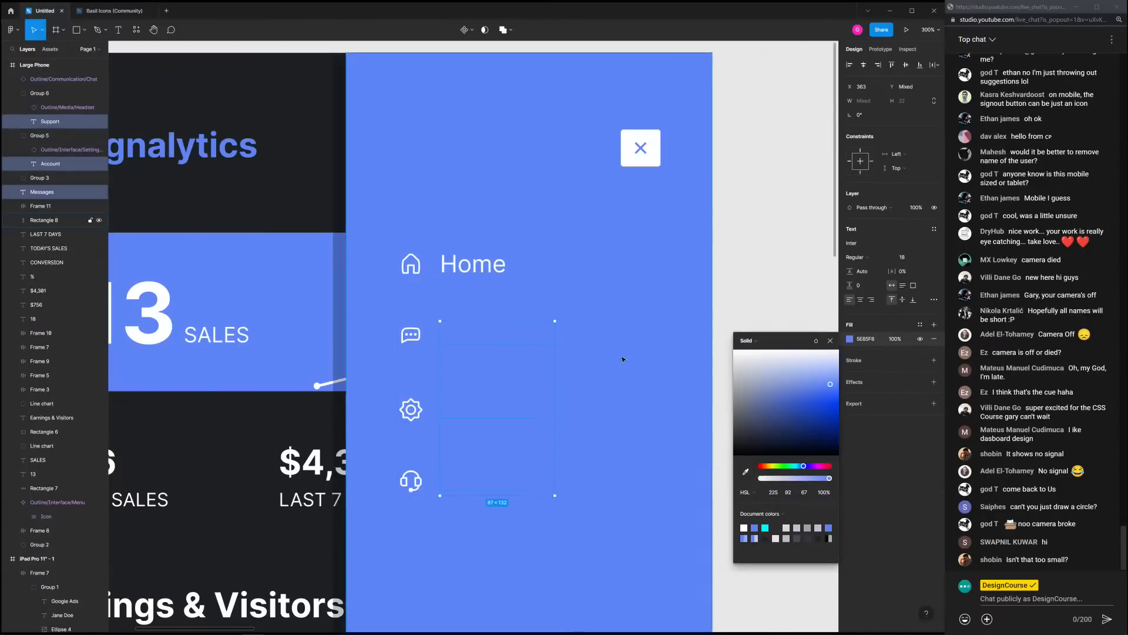
Lighten the Messages, Account and Support label colour to a pale tint, keeping Home white
{"action": "left_click_drag", "start_coordinate": [776, 397], "coordinate": [852, 368]}
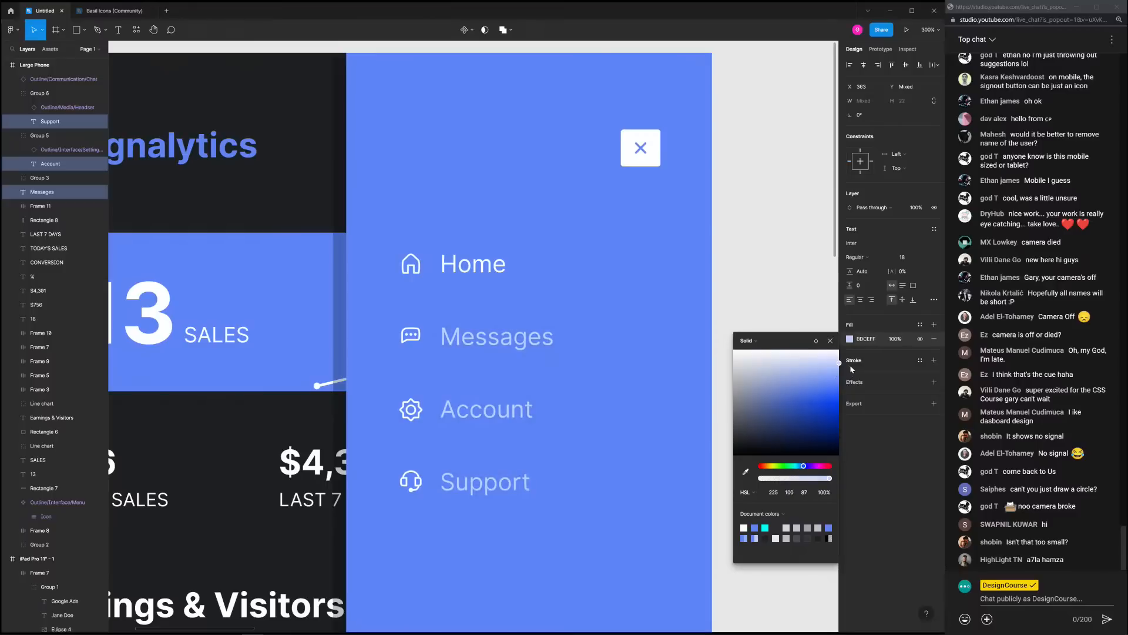
{"action": "left_click", "coordinate": [763, 294]}
{"action": "scroll", "coordinate": [763, 295], "scroll_direction": "down", "scroll_amount": 5}
{"action": "scroll", "coordinate": [688, 305], "scroll_direction": "up", "scroll_amount": 5}
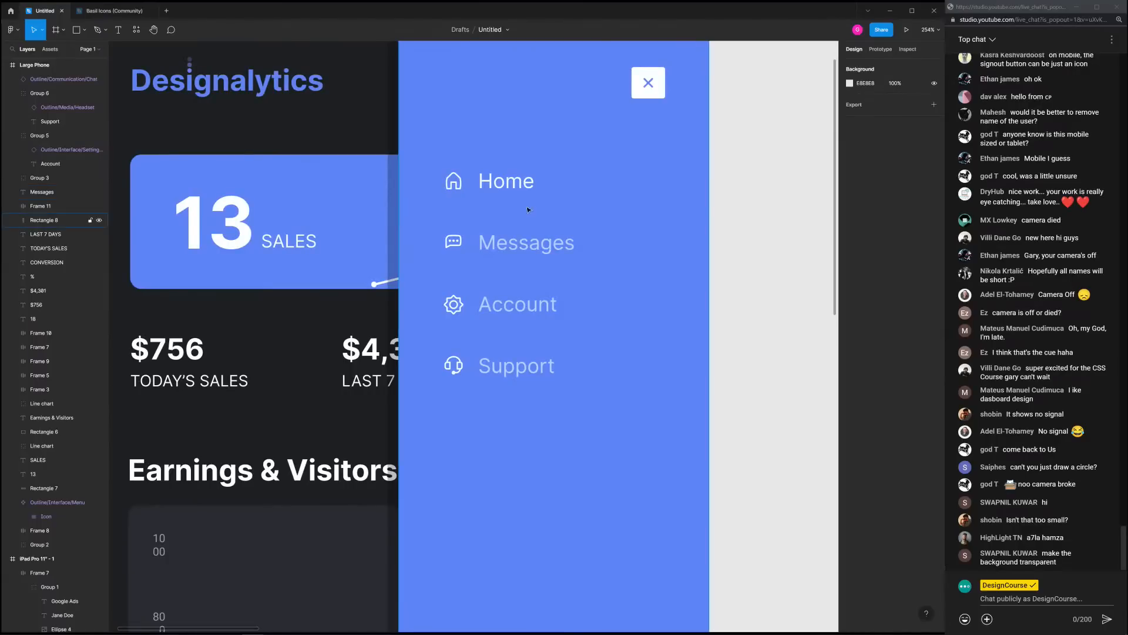
{"action": "scroll", "coordinate": [523, 183], "scroll_direction": "down", "scroll_amount": 1}
Set the Home, Messages, Account and Support labels to font size 26
{"action": "left_click", "coordinate": [514, 185]}
{"action": "double_click", "coordinate": [514, 186]}
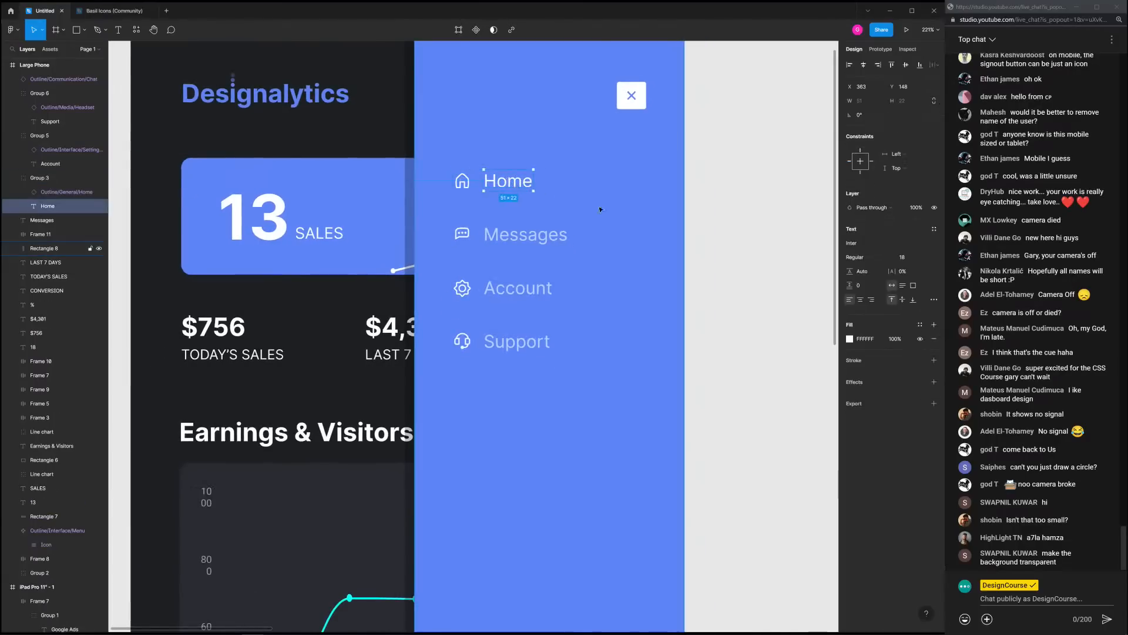
{"action": "scroll", "coordinate": [560, 275], "scroll_direction": "down", "scroll_amount": 5}
{"action": "left_click", "coordinate": [560, 275]}
{"action": "scroll", "coordinate": [560, 275], "scroll_direction": "up", "scroll_amount": 3}
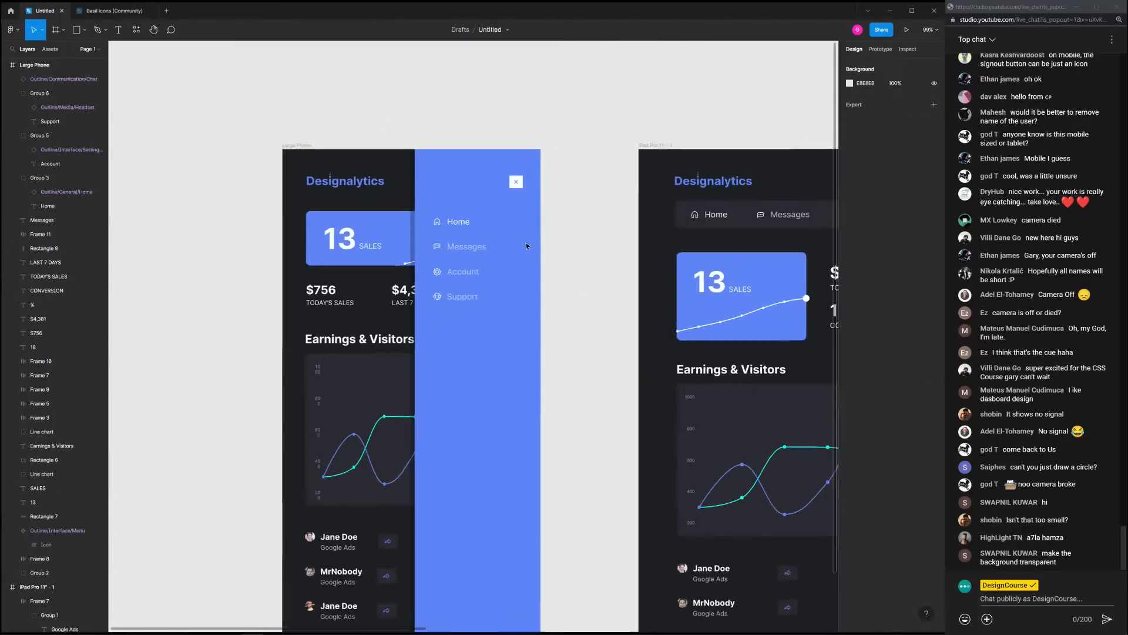
{"action": "left_click", "coordinate": [425, 212]}
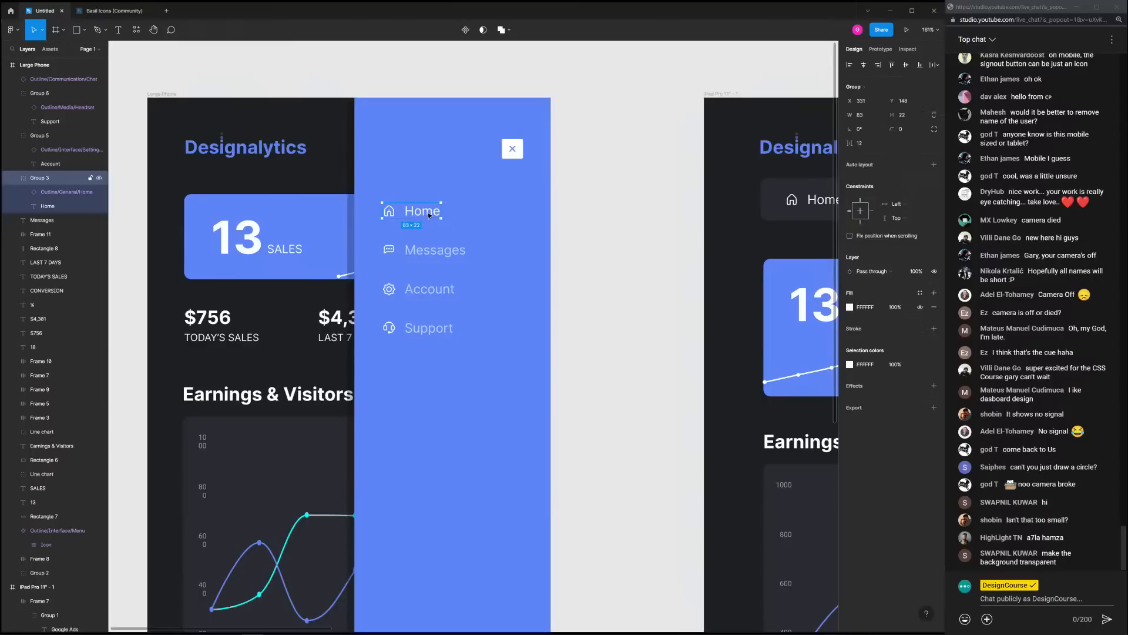
{"action": "double_click", "coordinate": [428, 215]}
{"action": "left_click", "coordinate": [436, 251], "text": "ctrl+shift"}
{"action": "left_click", "coordinate": [429, 290], "text": "ctrl+shift"}
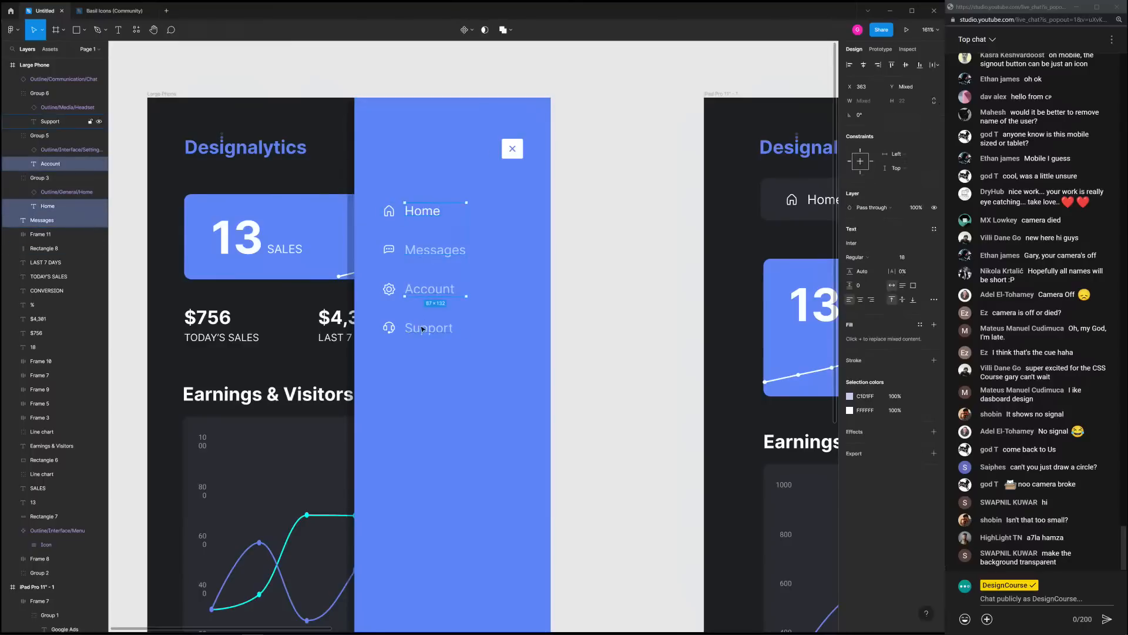
{"action": "left_click", "coordinate": [423, 329], "text": "ctrl+shift"}
{"action": "left_click", "coordinate": [906, 257]}
{"action": "type", "text": "22"}
{"action": "key", "text": "Return"}
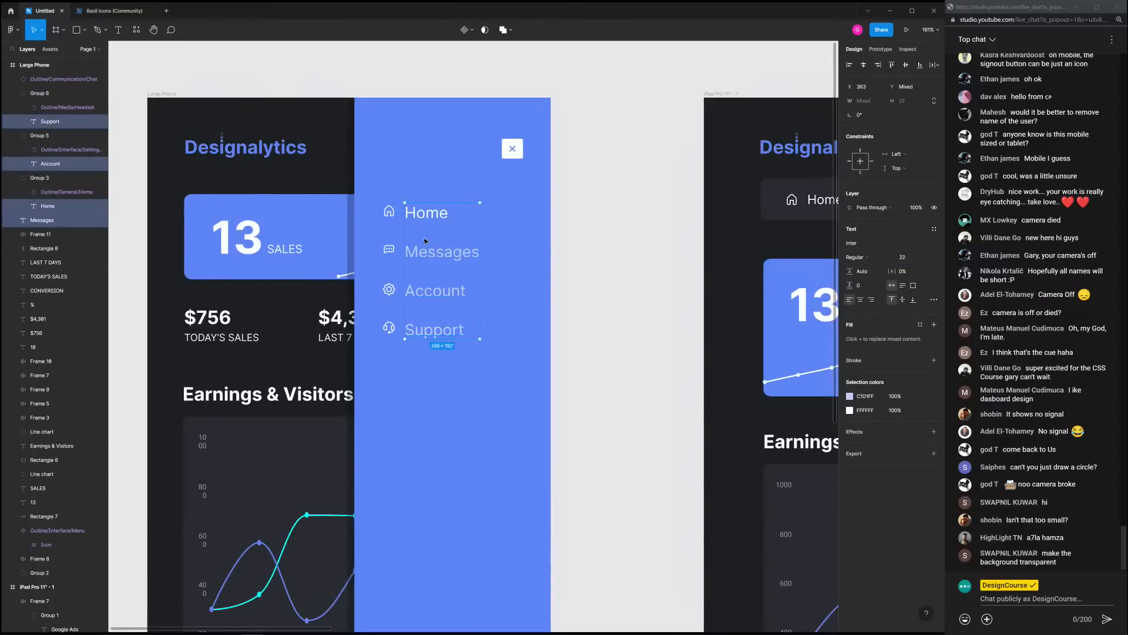
{"action": "left_click", "coordinate": [913, 261]}
{"action": "key", "text": "Return"}
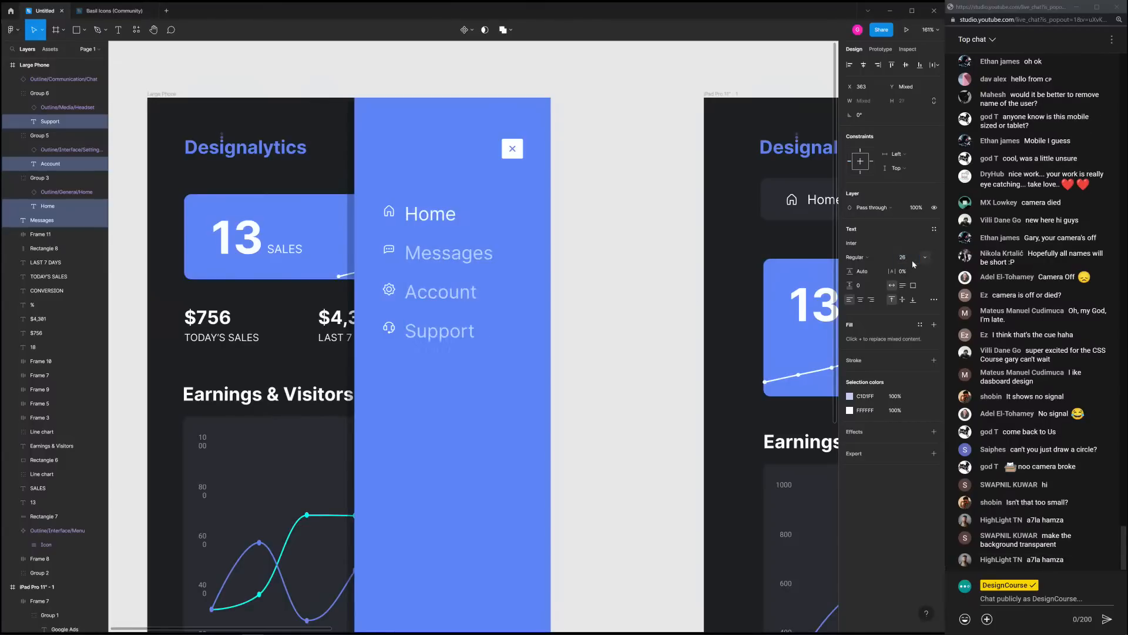
Select the four Home, Messages, Account and Support menu groups together
{"action": "left_click", "coordinate": [590, 279]}
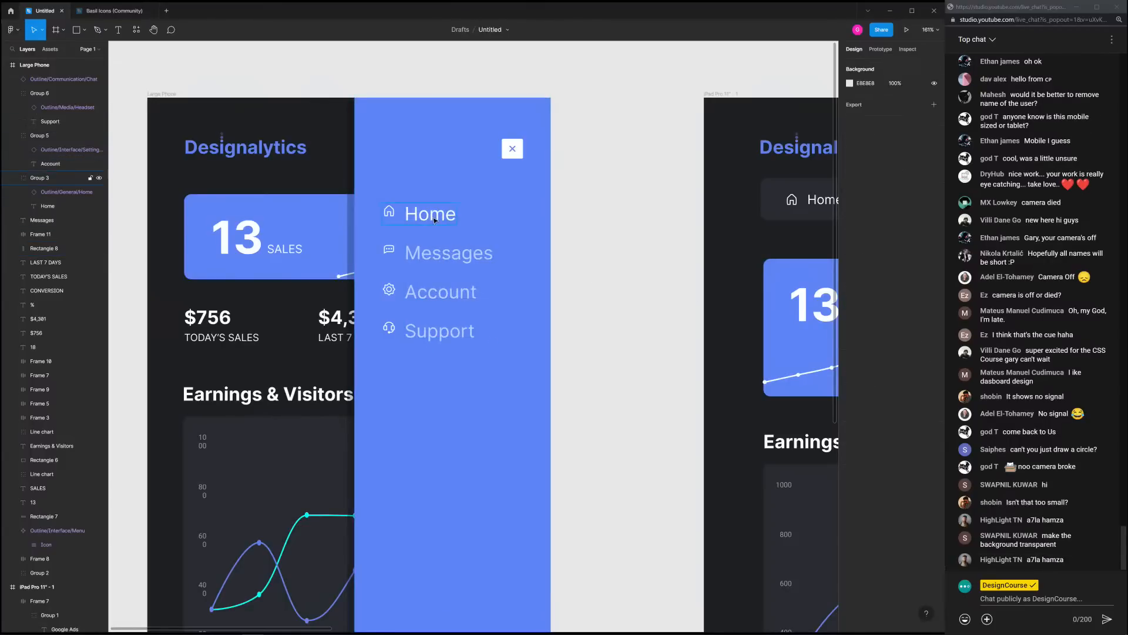
{"action": "left_click", "coordinate": [385, 210]}
{"action": "left_click", "coordinate": [458, 257], "text": "shift"}
{"action": "left_click", "coordinate": [450, 292], "text": "shift"}
{"action": "left_click", "coordinate": [453, 333], "text": "shift"}
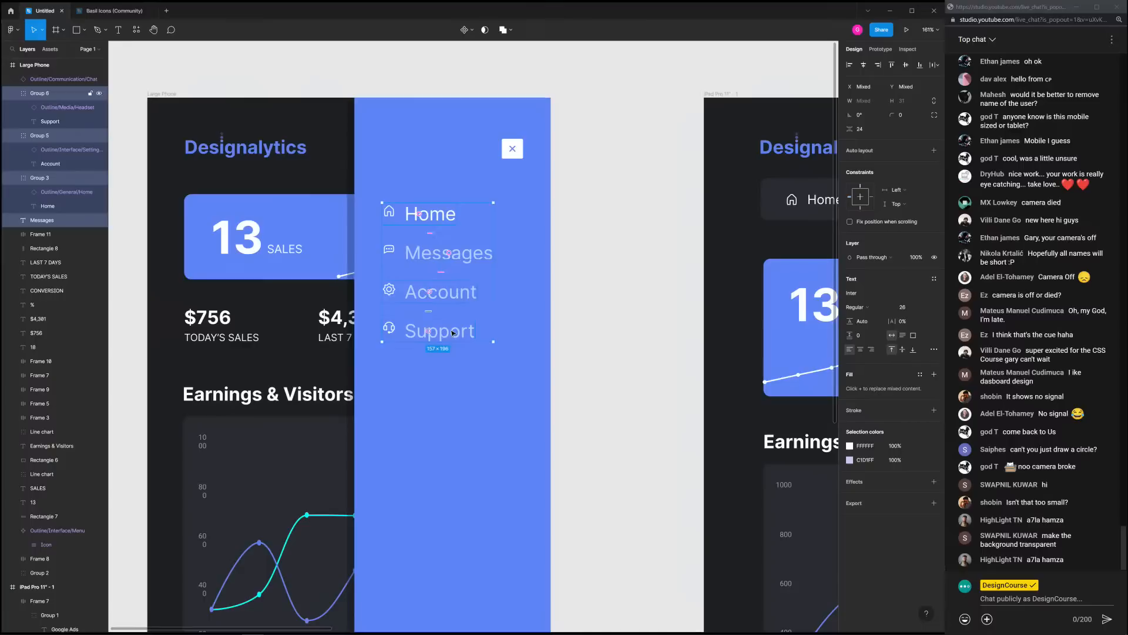
Space the menu items further apart and enlarge the Messages chat icon to 32×32
{"action": "left_click_drag", "start_coordinate": [428, 311], "coordinate": [427, 323]}
{"action": "left_click", "coordinate": [617, 323]}
{"action": "left_click", "coordinate": [388, 255]}
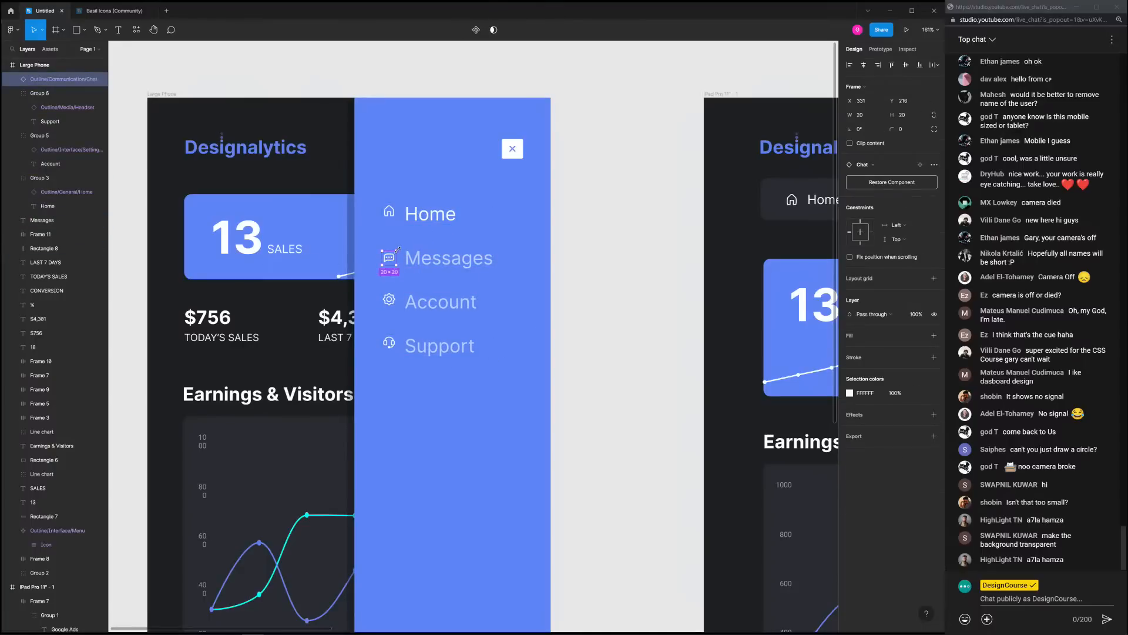
{"action": "left_click_drag", "start_coordinate": [398, 249], "coordinate": [400, 249]}
{"action": "left_click", "coordinate": [586, 266]}
{"action": "left_click", "coordinate": [394, 259]}
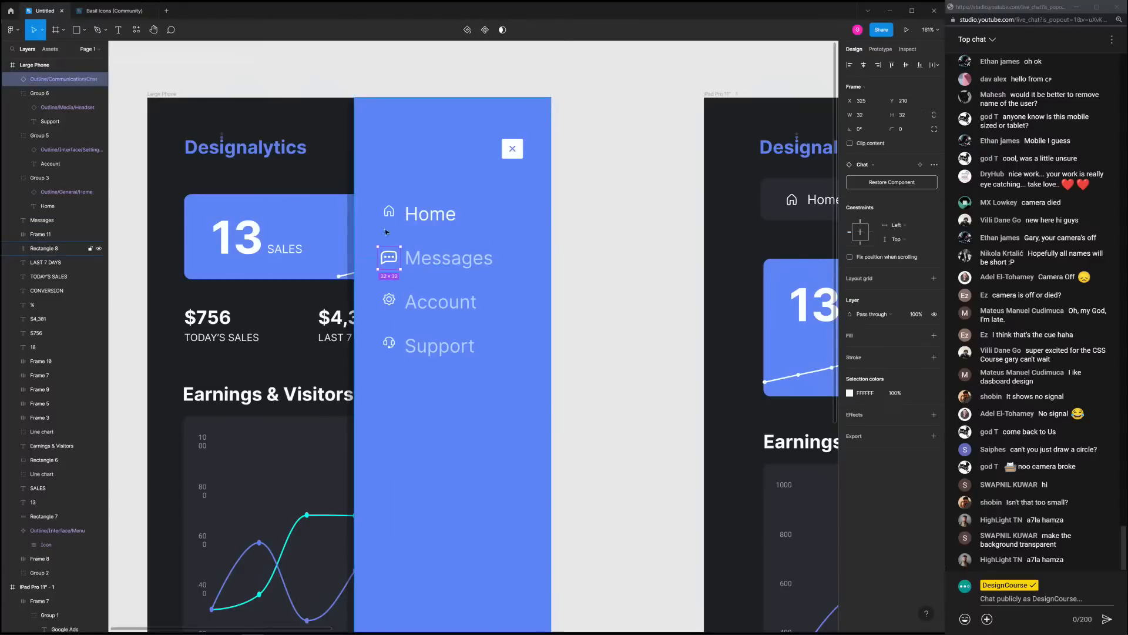
Set the Home icon's width to 32 and nudge it back into line
{"action": "left_click", "coordinate": [391, 216]}
{"action": "double_click", "coordinate": [392, 214]}
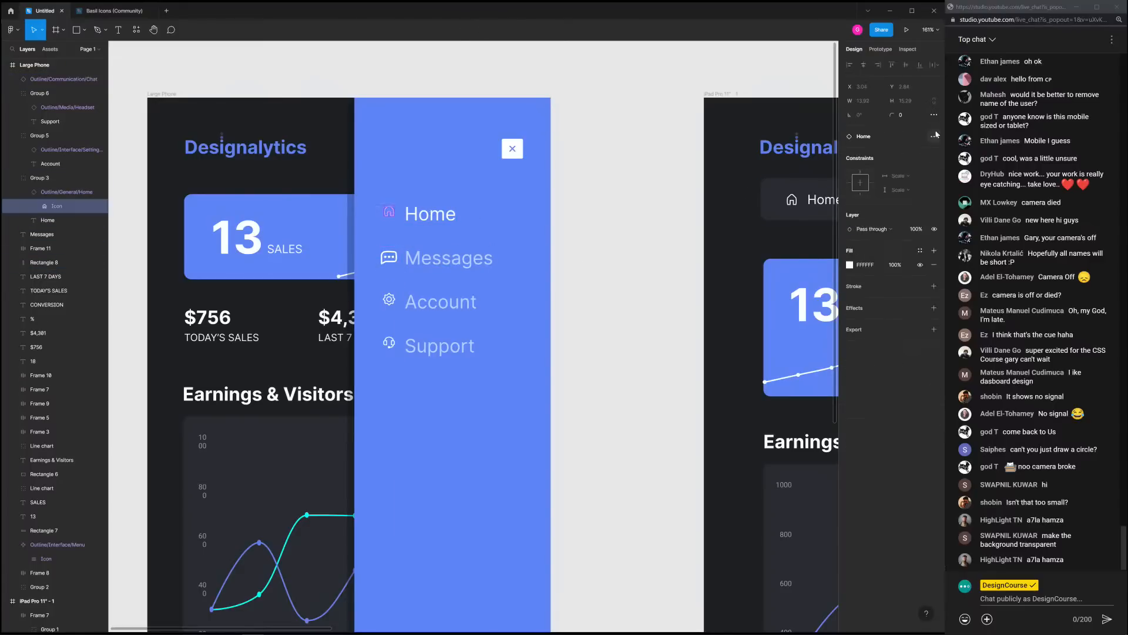
{"action": "left_click", "coordinate": [392, 215]}
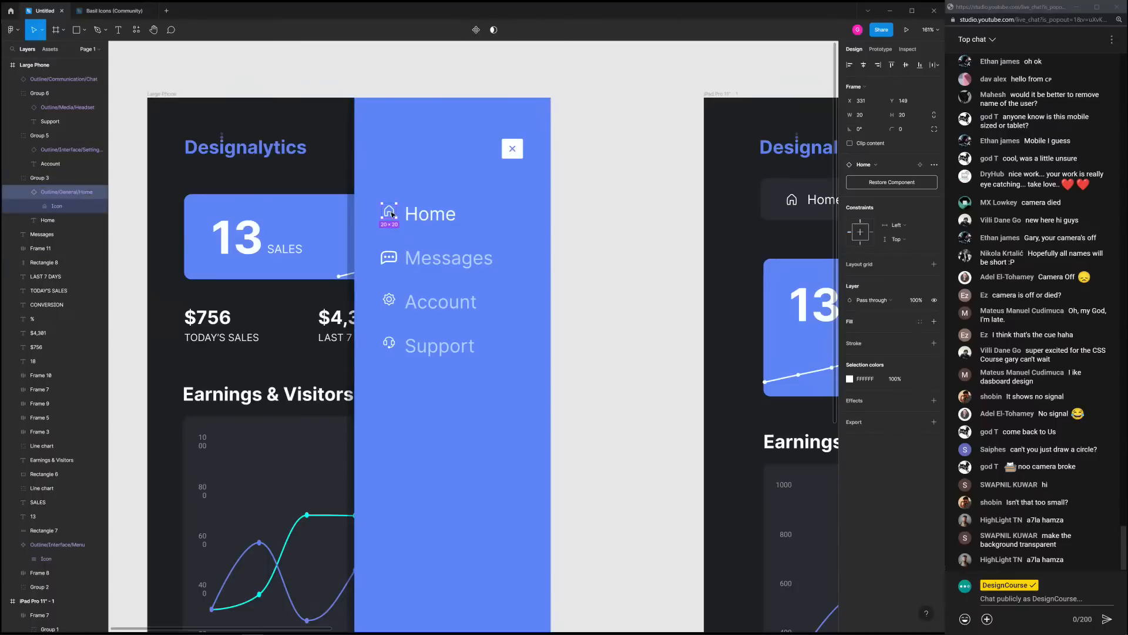
{"action": "left_click", "coordinate": [864, 116]}
{"action": "type", "text": "32"}
{"action": "key", "text": "Return"}
{"action": "key", "text": "Left"}
{"action": "key", "text": "Left"}
{"action": "key", "text": "Left"}
{"action": "key", "text": "Left"}
{"action": "key", "text": "Left"}
{"action": "key", "text": "Left"}
{"action": "key", "text": "Left"}
{"action": "key", "text": "Up"}
{"action": "key", "text": "Up"}
{"action": "key", "text": "Up"}
{"action": "left_click", "coordinate": [634, 233]}
Resize the Account gear icon to 32×32 and nudge it into alignment
{"action": "left_click", "coordinate": [392, 302]}
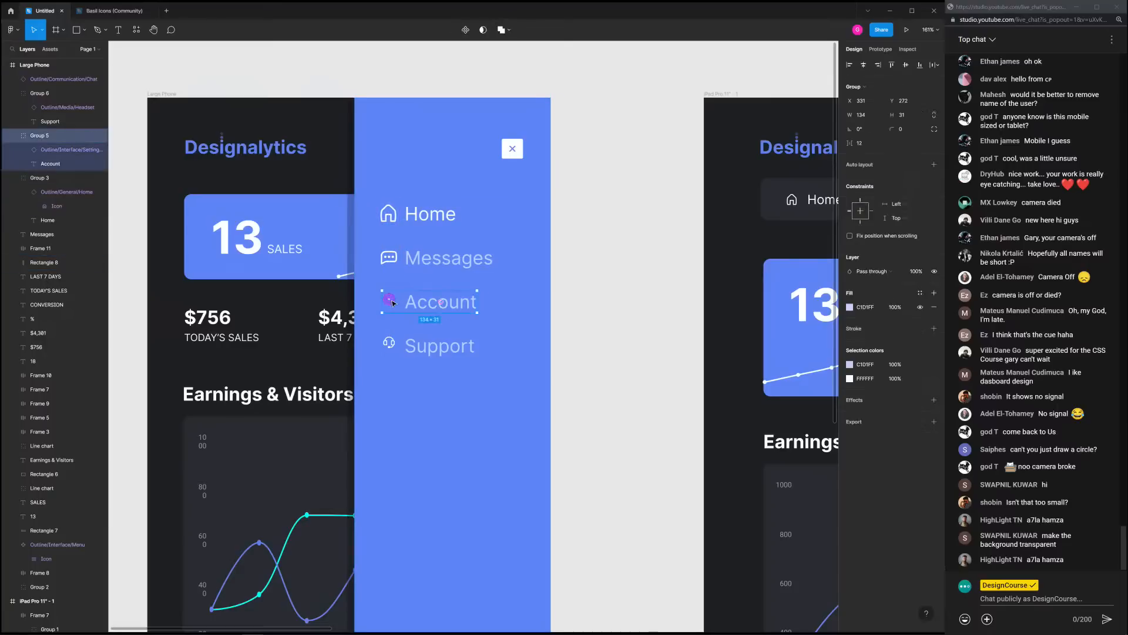
{"action": "double_click", "coordinate": [392, 305]}
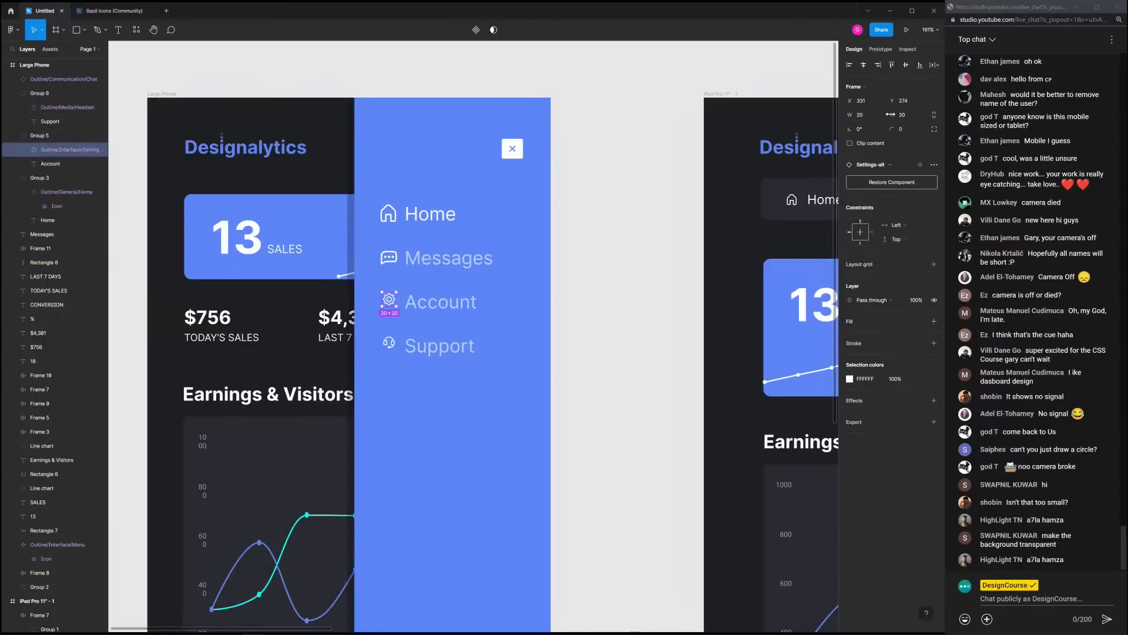
{"action": "left_click", "coordinate": [868, 114]}
{"action": "type", "text": "32"}
{"action": "key", "text": "Return"}
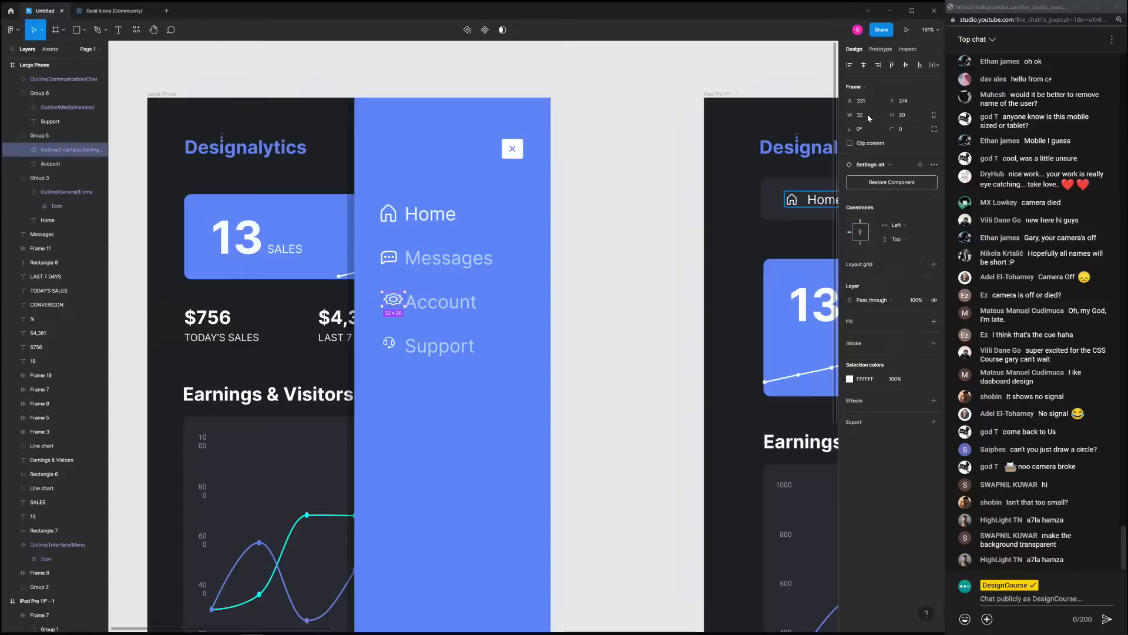
{"action": "key", "text": "Tab"}
{"action": "left_click", "coordinate": [394, 305]}
{"action": "left_click", "coordinate": [910, 114]}
{"action": "type", "text": "32"}
{"action": "key", "text": "Return"}
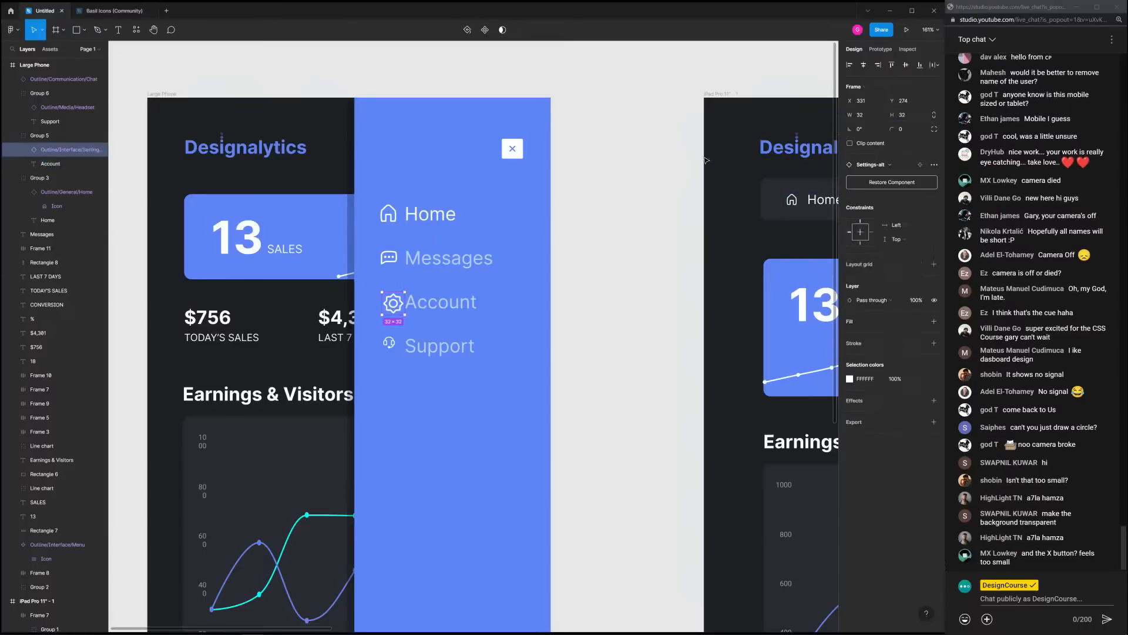
{"action": "key", "text": "Left"}
{"action": "key", "text": "Left"}
{"action": "key", "text": "Left"}
{"action": "key", "text": "Left"}
{"action": "key", "text": "Left"}
{"action": "key", "text": "Left"}
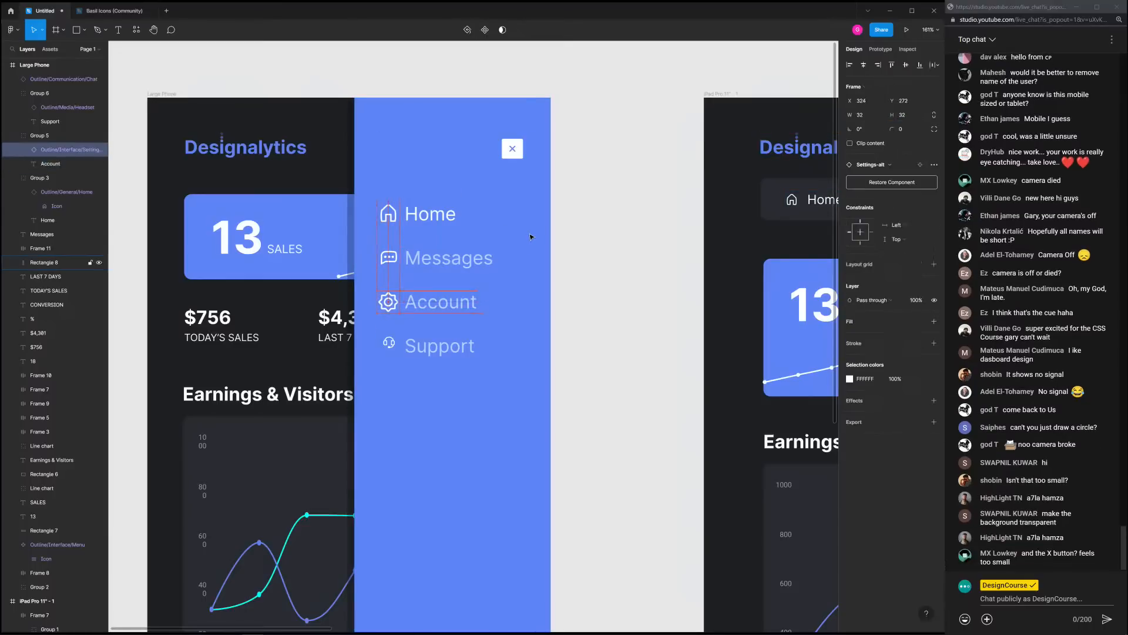
{"action": "key", "text": "Up"}
{"action": "key", "text": "Up"}
{"action": "left_click", "coordinate": [577, 245]}
Shift the Home, Messages, Account and Support labels right and size the headset icon to 32
{"action": "left_click", "coordinate": [430, 259]}
{"action": "left_click", "coordinate": [435, 280]}
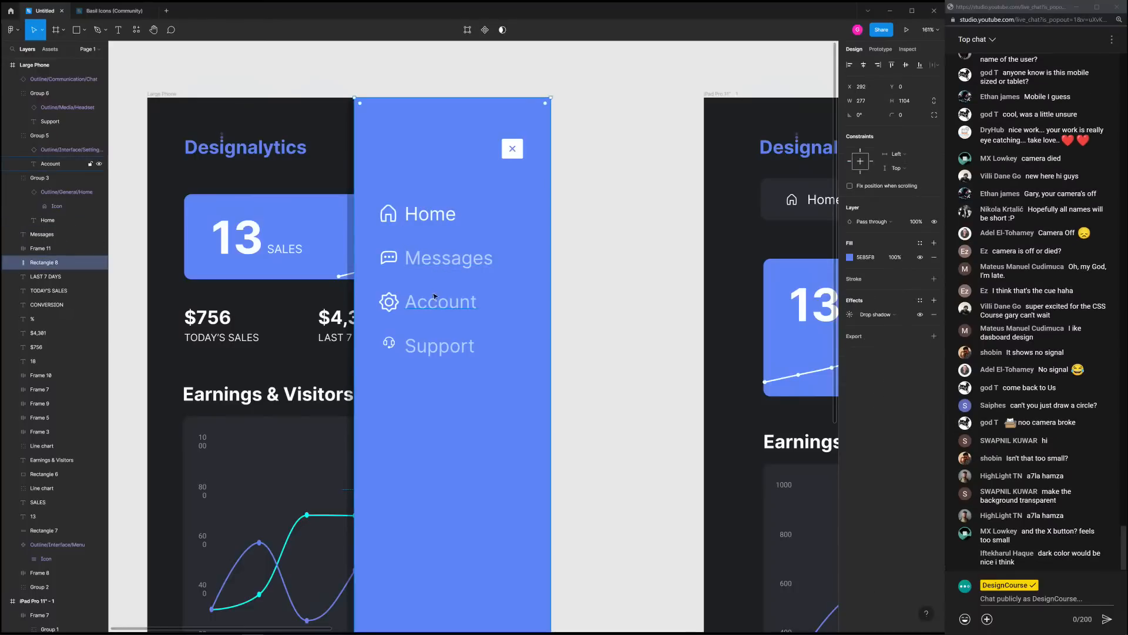
{"action": "left_click", "coordinate": [430, 214]}
{"action": "left_click", "coordinate": [435, 259], "text": "shift"}
{"action": "left_click", "coordinate": [438, 302], "text": "shift"}
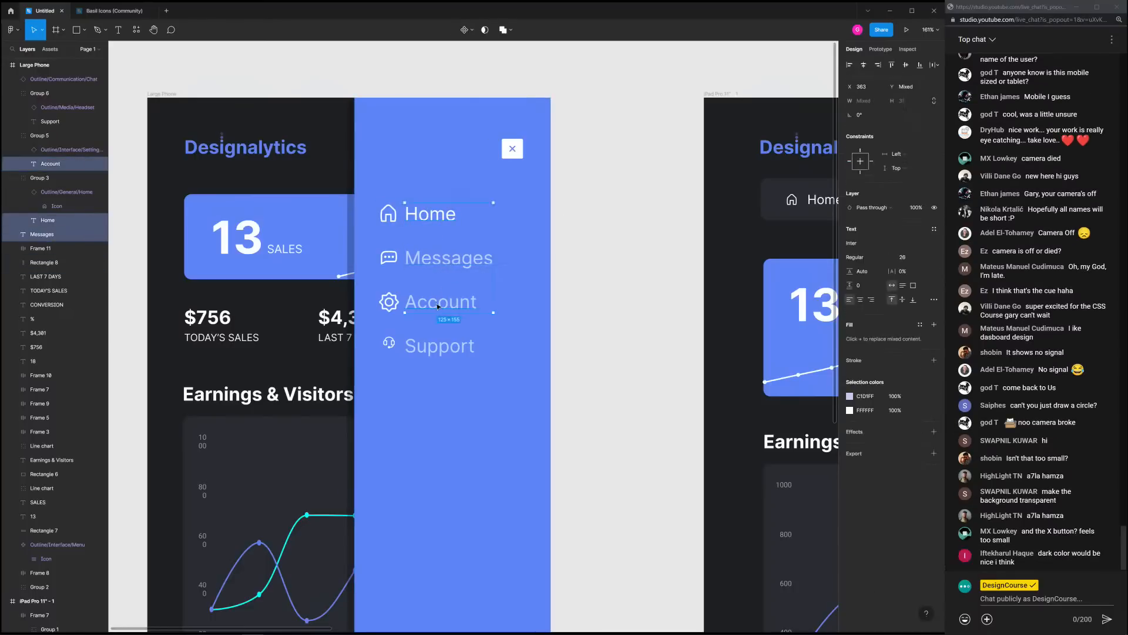
{"action": "left_click", "coordinate": [440, 345], "text": "shift"}
{"action": "key", "text": "shift+Right"}
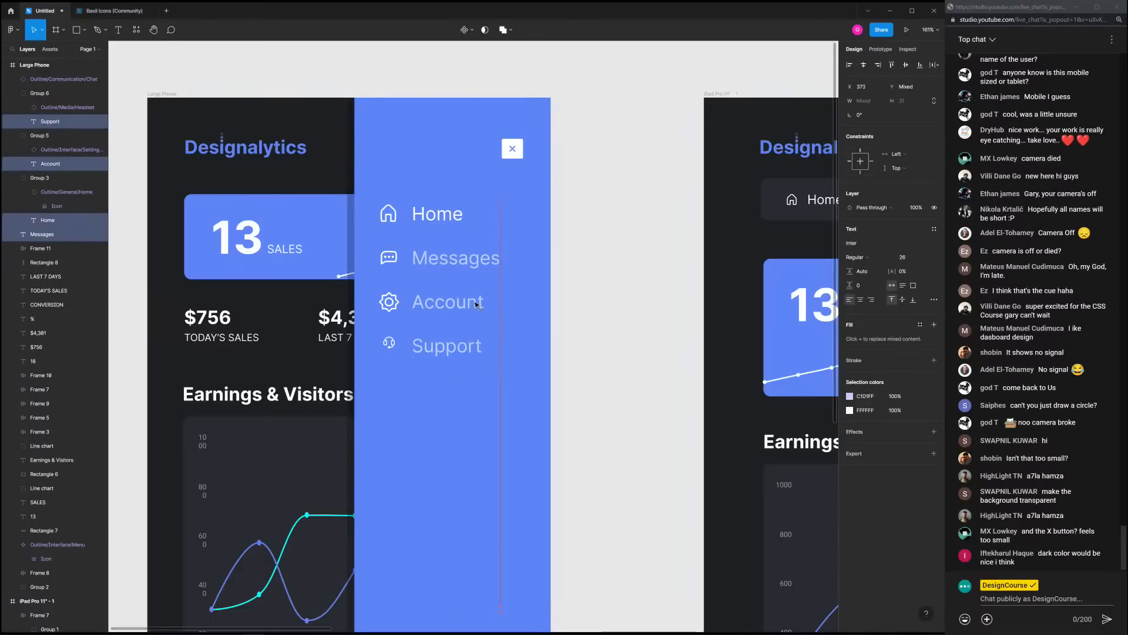
{"action": "key", "text": "Escape"}
{"action": "left_click", "coordinate": [389, 343]}
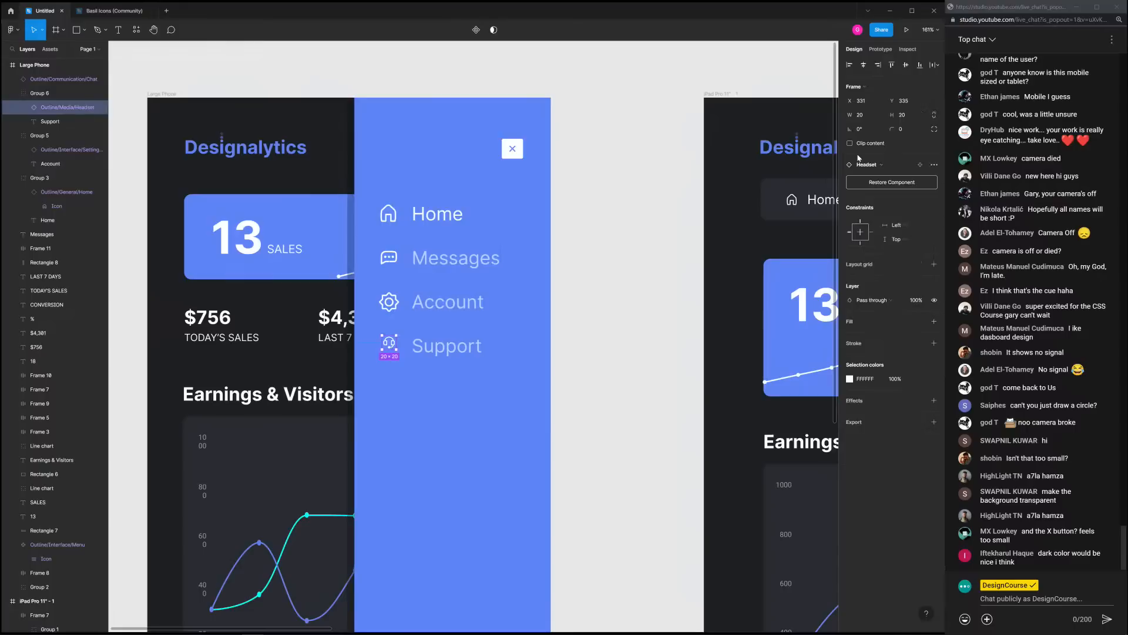
{"action": "type", "text": "32"}
{"action": "key", "text": "Return"}
Set the Messages label fill to white and review the Account and Support label fills
{"action": "left_click", "coordinate": [441, 350]}
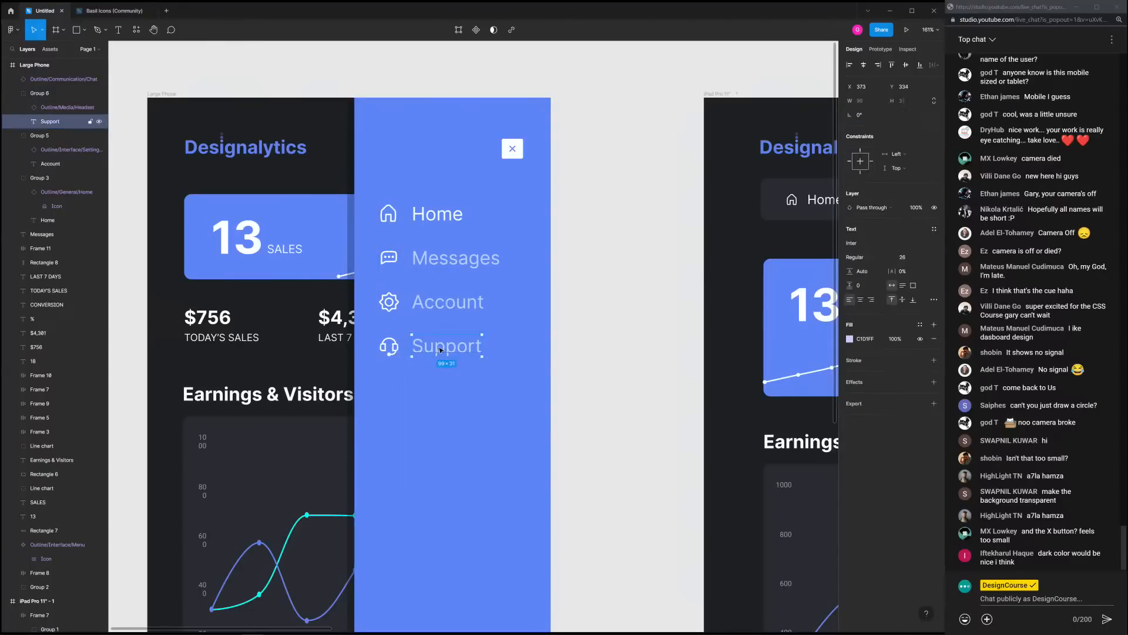
{"action": "left_click", "coordinate": [455, 304]}
{"action": "left_click", "coordinate": [456, 259]}
{"action": "left_click", "coordinate": [850, 353]}
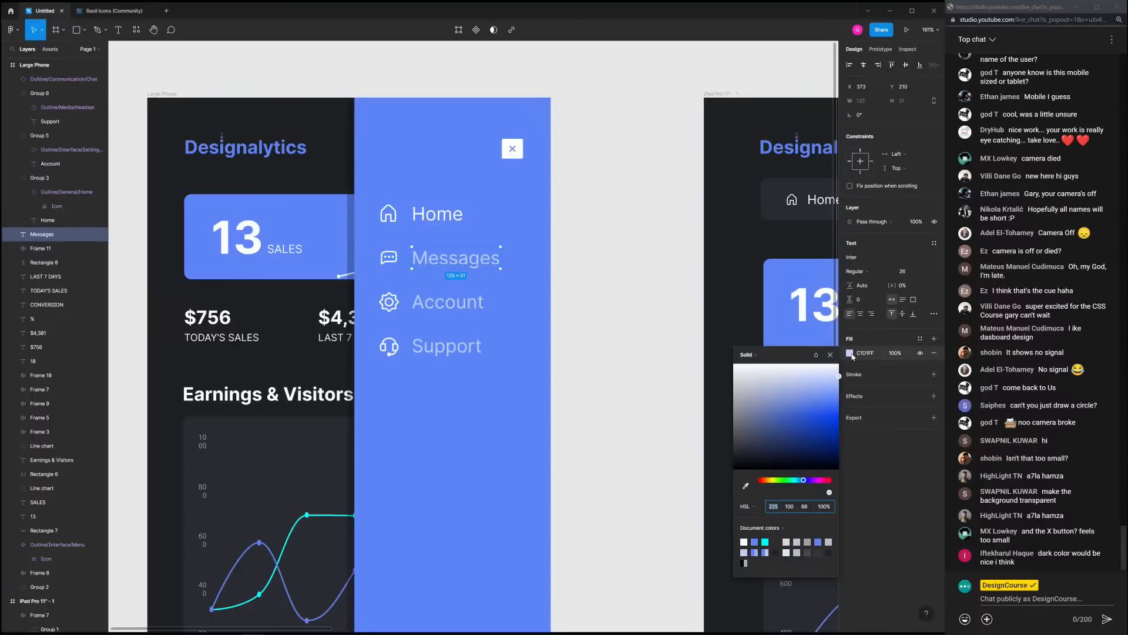
{"action": "left_click", "coordinate": [660, 300]}
{"action": "left_click", "coordinate": [469, 307]}
{"action": "left_click", "coordinate": [469, 307]}
{"action": "left_click", "coordinate": [448, 349], "text": "shift"}
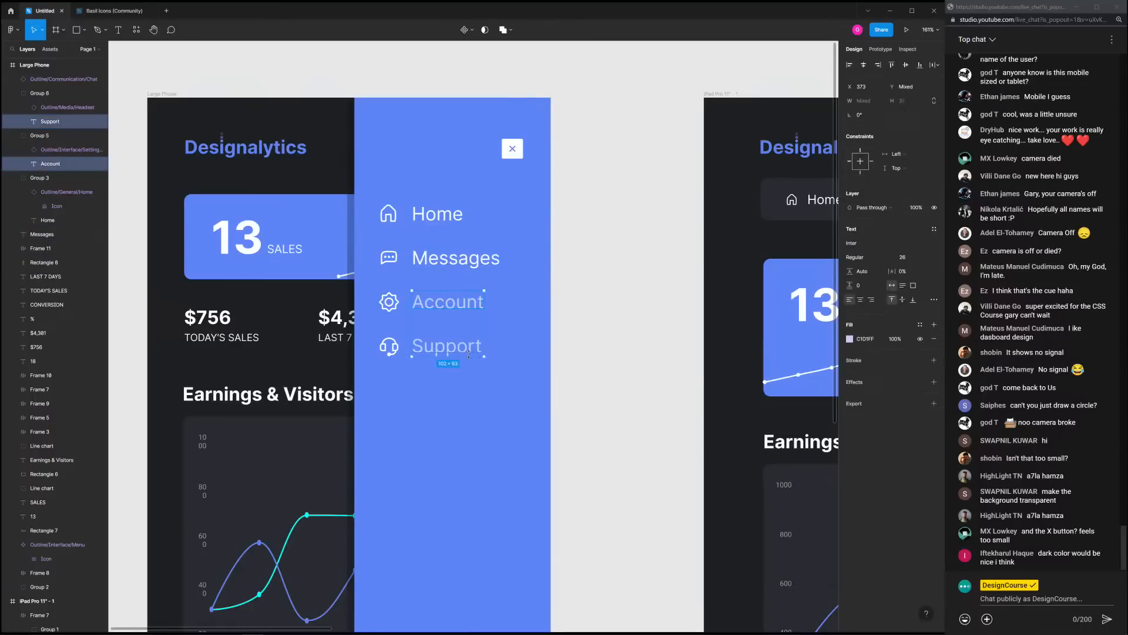
{"action": "left_click", "coordinate": [850, 339]}
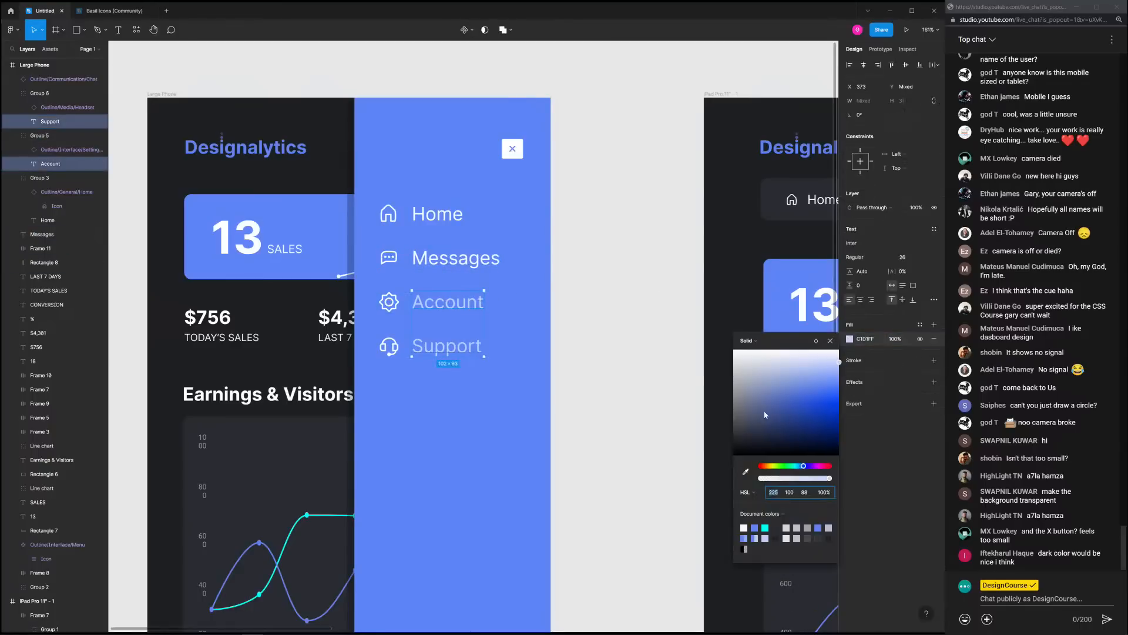
{"action": "left_click", "coordinate": [624, 288]}
{"action": "scroll", "coordinate": [624, 295], "scroll_direction": "down", "scroll_amount": 5}
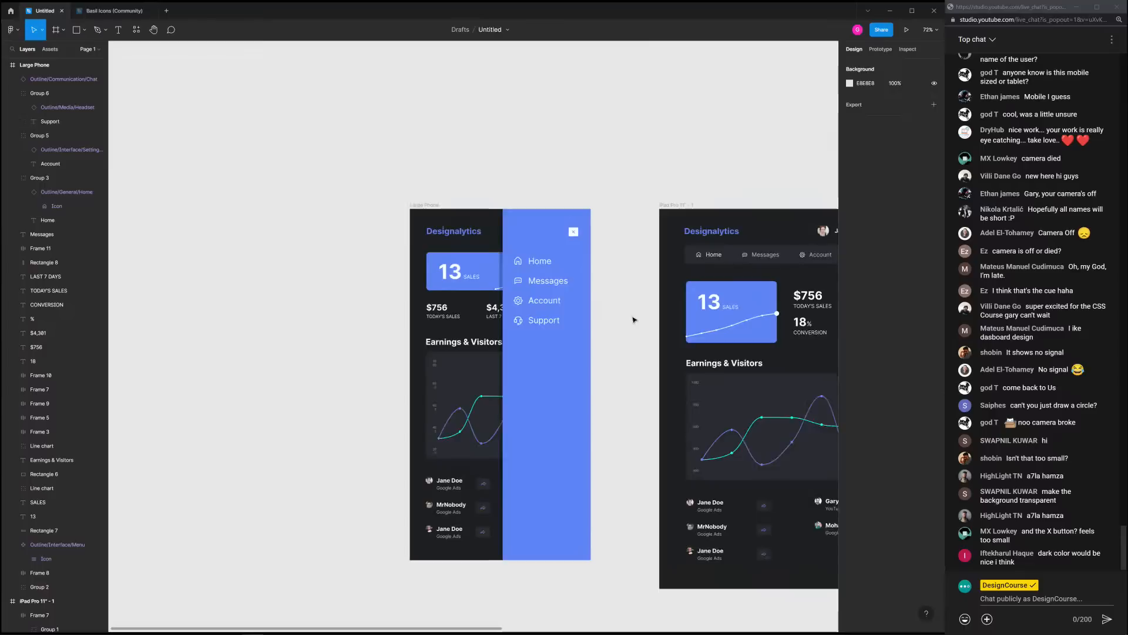
Group the Messages chat icon with its label
{"action": "scroll", "coordinate": [634, 319], "scroll_direction": "up", "scroll_amount": 3}
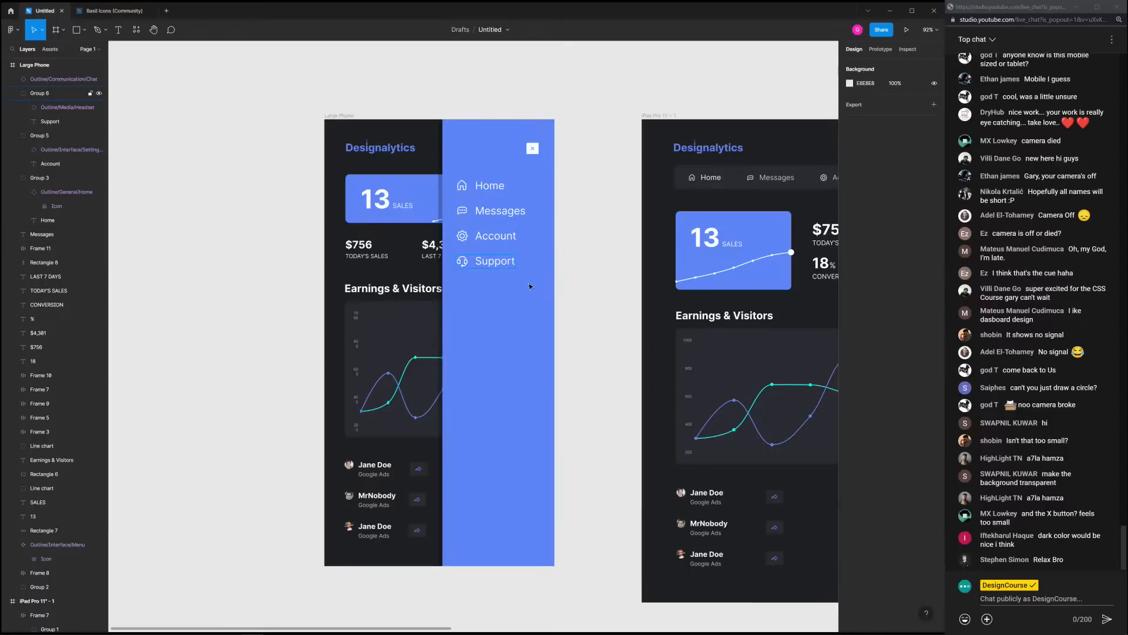
{"action": "scroll", "coordinate": [611, 253], "scroll_direction": "down", "scroll_amount": 2}
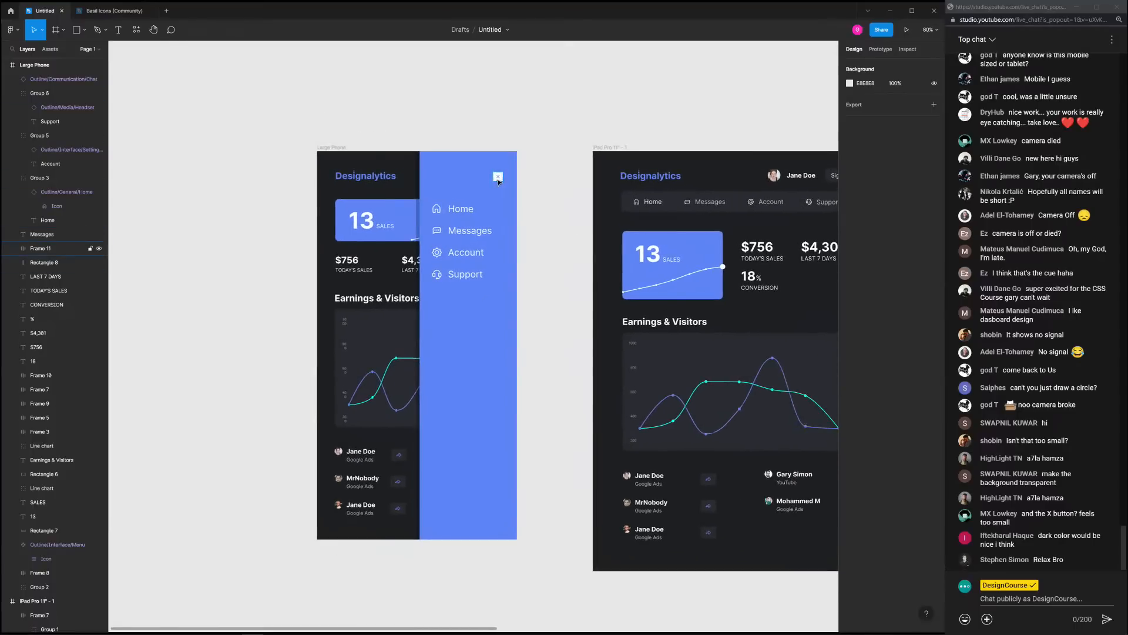
{"action": "left_click", "coordinate": [469, 187]}
{"action": "left_click", "coordinate": [533, 238]}
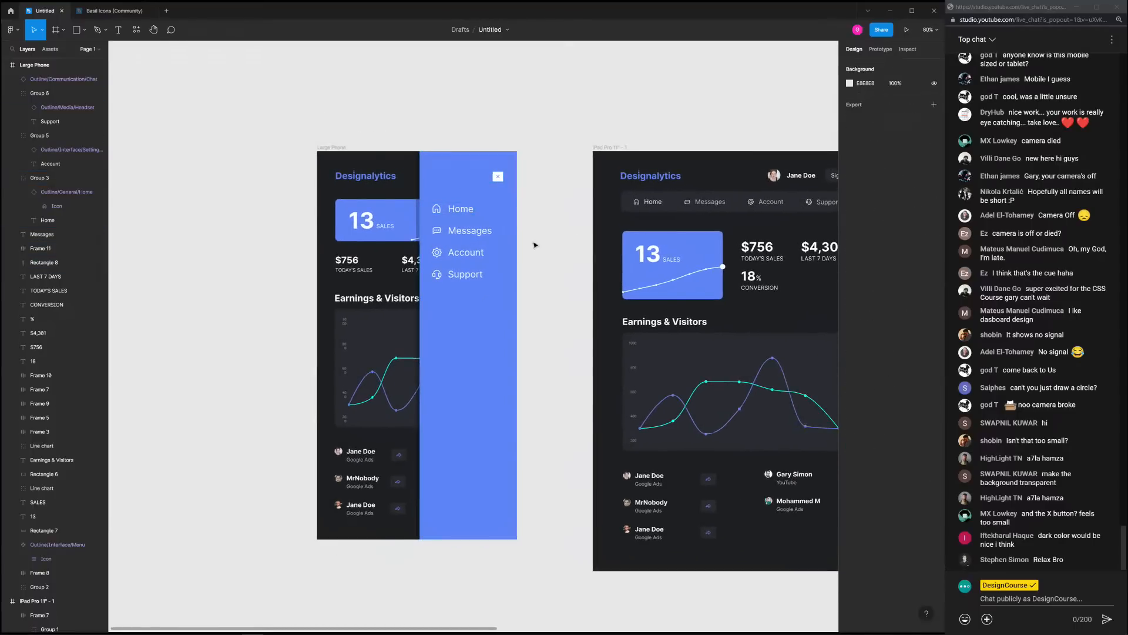
{"action": "left_click", "coordinate": [458, 211]}
{"action": "left_click", "coordinate": [469, 236], "text": "shift"}
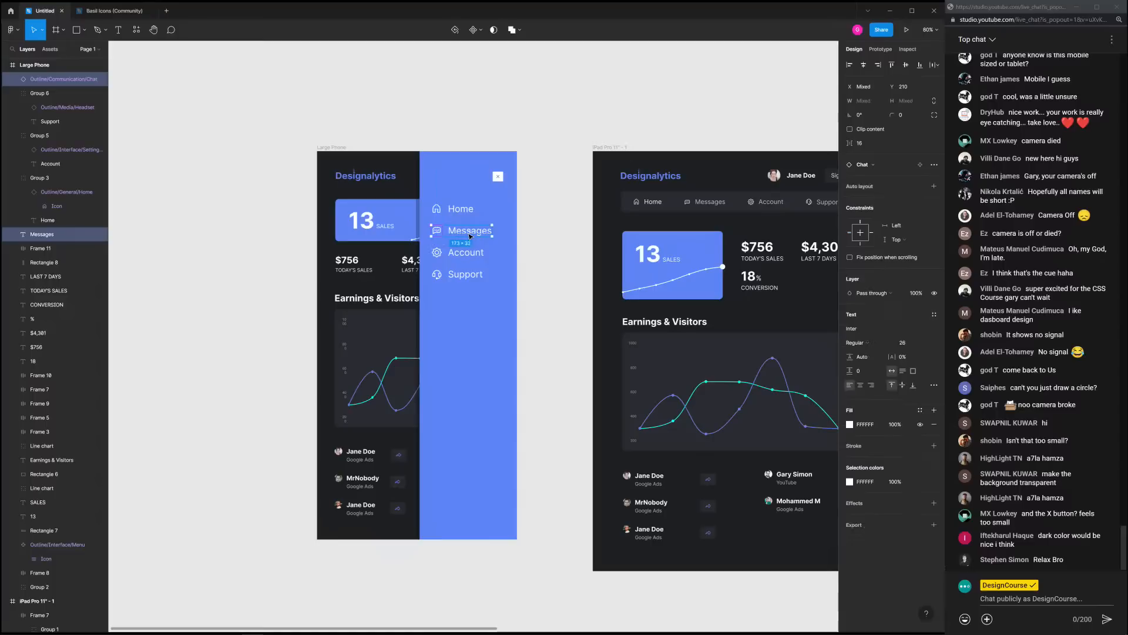
{"action": "key", "text": "ctrl+g"}
Wrap the Home, Messages, Account, Support items, close button and blue panel in a new frame
{"action": "left_click", "coordinate": [461, 210], "text": "shift"}
{"action": "left_click", "coordinate": [468, 254], "text": "shift"}
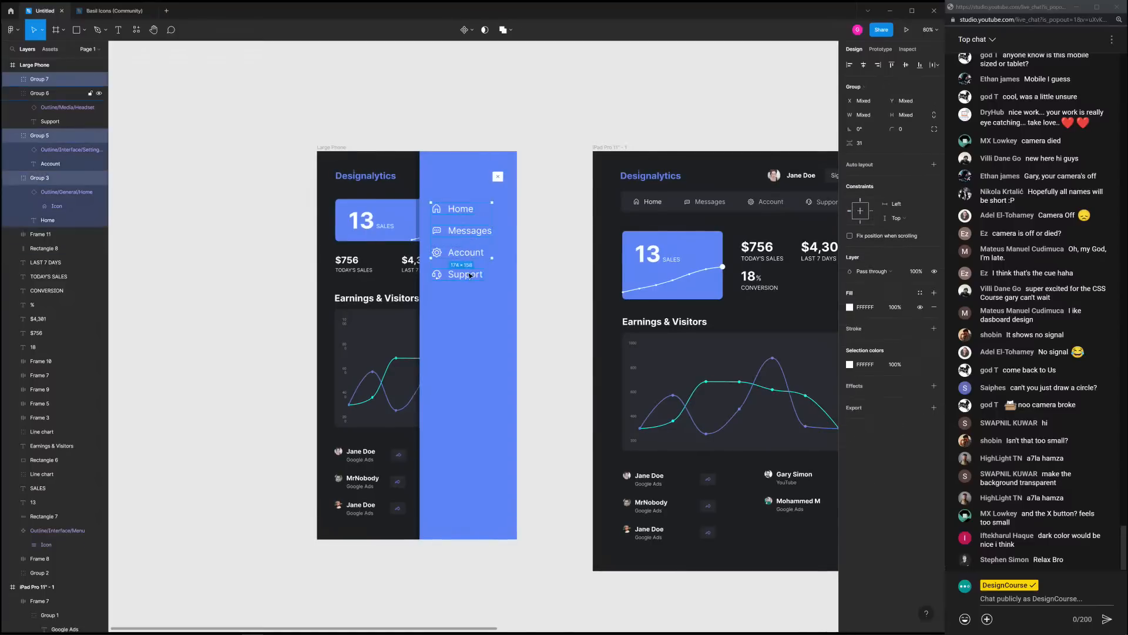
{"action": "left_click", "coordinate": [466, 275], "text": "shift"}
{"action": "left_click", "coordinate": [498, 176], "text": "shift"}
{"action": "left_click", "coordinate": [453, 180], "text": "shift"}
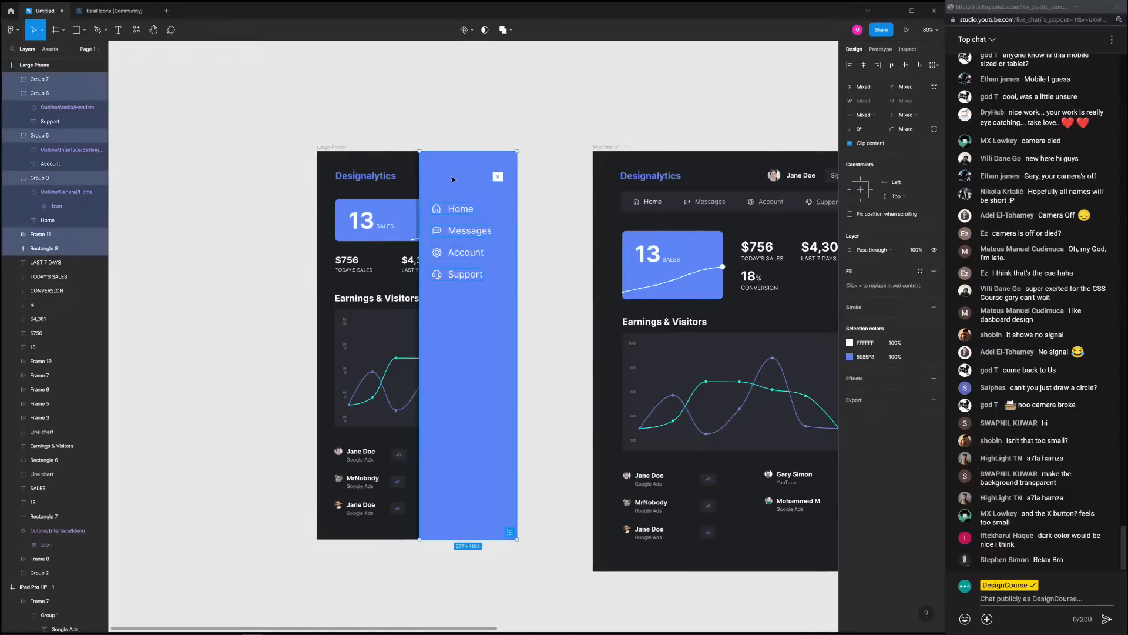
{"action": "right_click", "coordinate": [449, 176]}
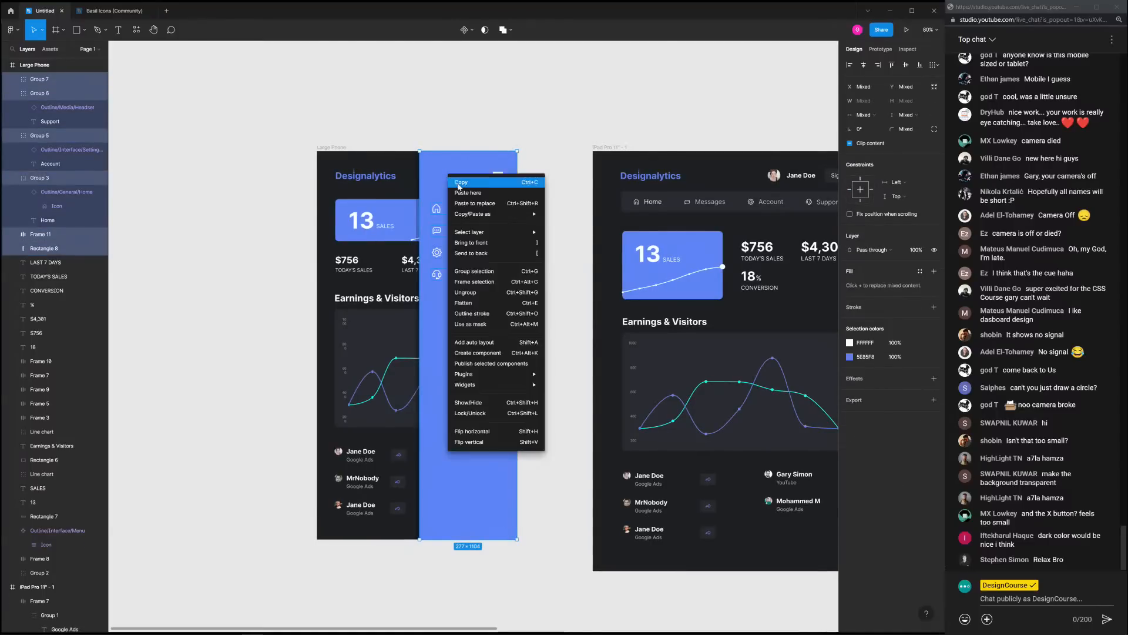
{"action": "left_click", "coordinate": [473, 282]}
Move the new Frame 12 left of the Large Phone frame and switch to prototyping
{"action": "scroll", "coordinate": [552, 247], "scroll_direction": "down", "scroll_amount": 5}
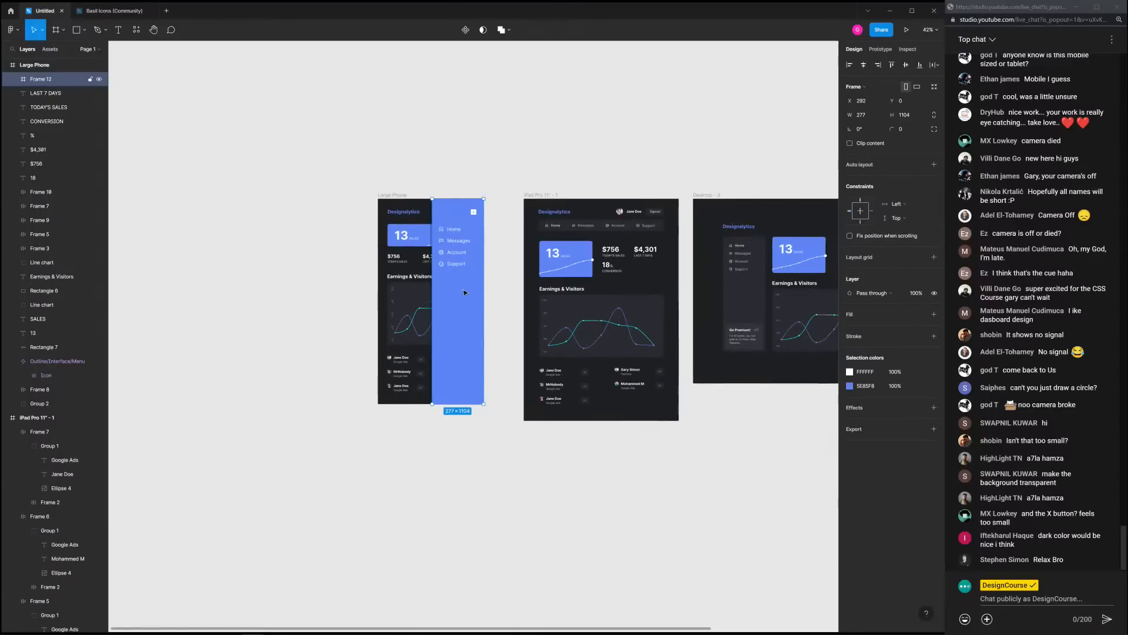
{"action": "left_click_drag", "start_coordinate": [464, 290], "coordinate": [345, 285]}
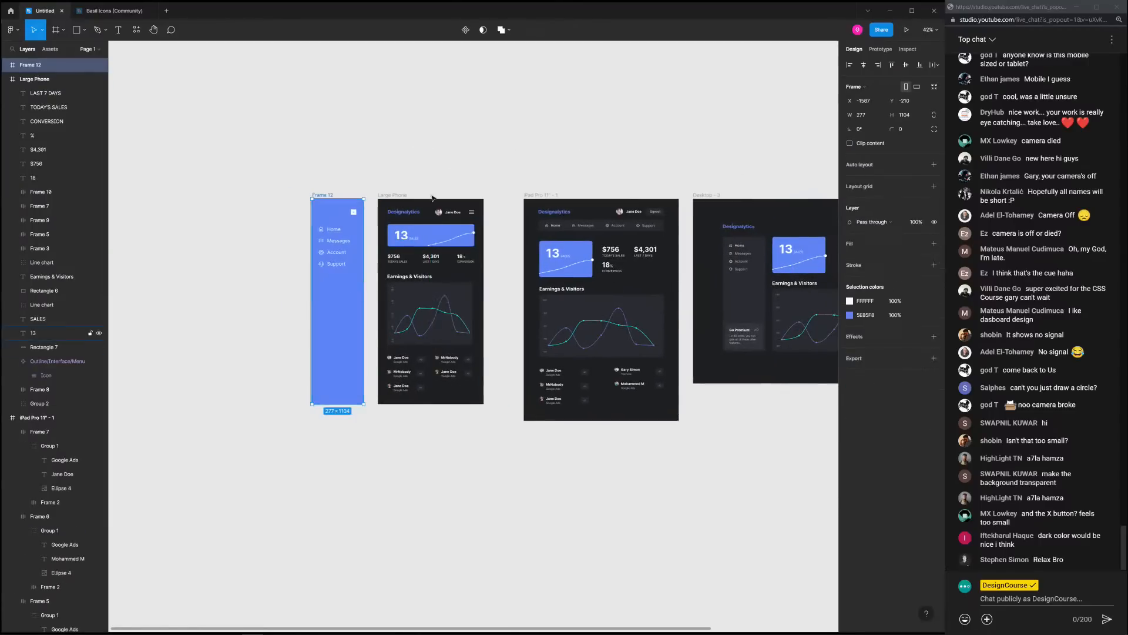
{"action": "scroll", "coordinate": [415, 195], "scroll_direction": "up", "scroll_amount": 5}
{"action": "left_click", "coordinate": [339, 191]}
{"action": "left_click", "coordinate": [375, 198]}
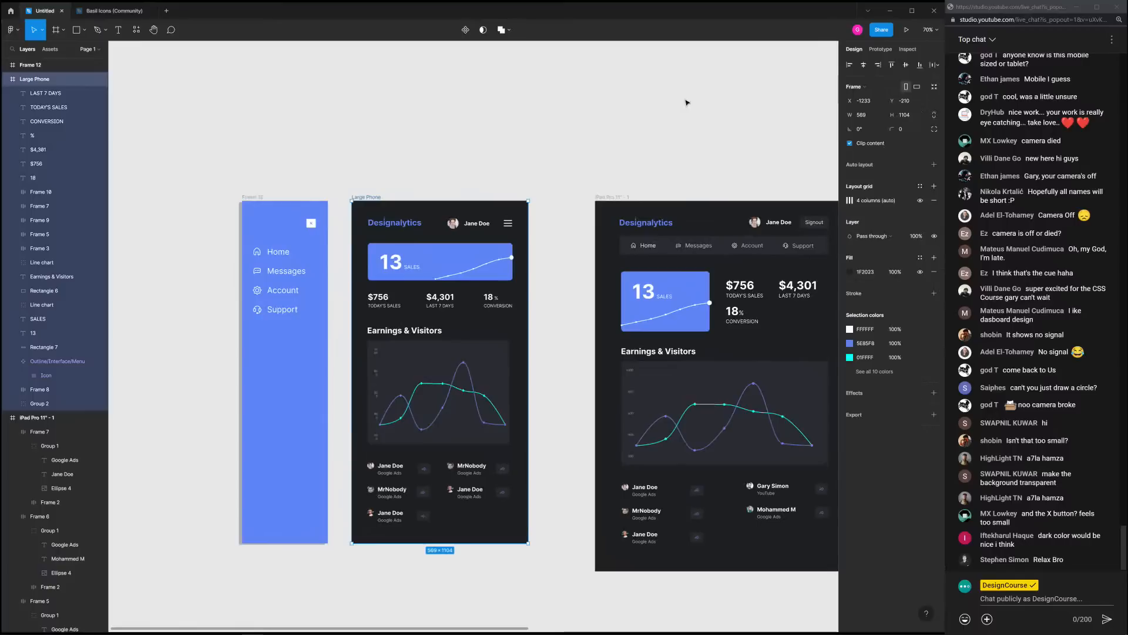
{"action": "left_click", "coordinate": [655, 112]}
{"action": "left_click", "coordinate": [881, 48]}
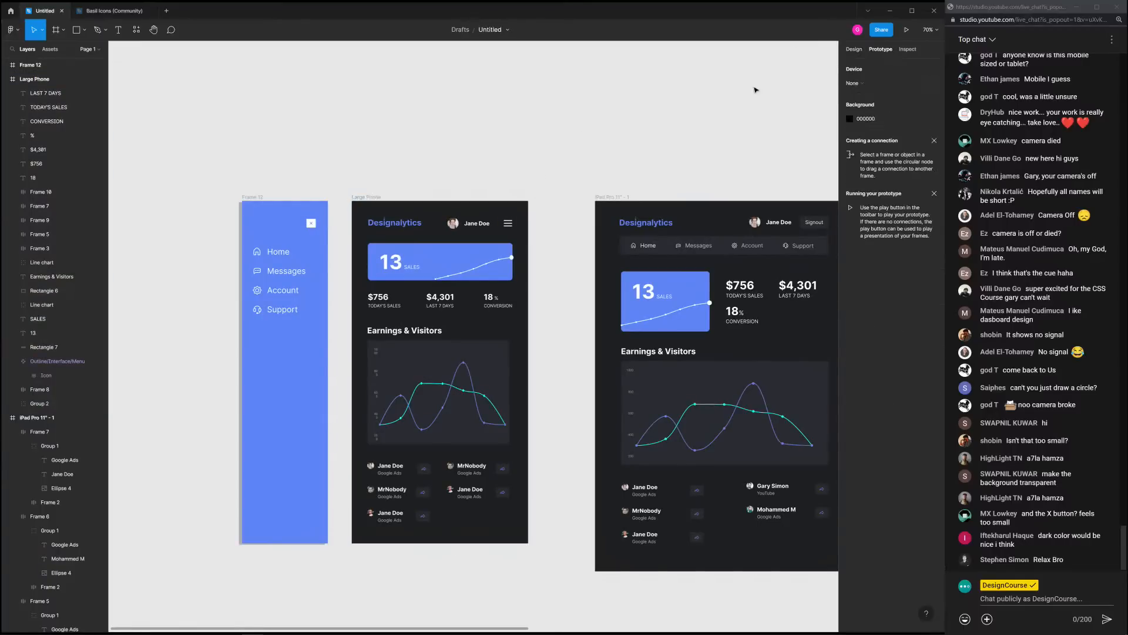
{"action": "left_click", "coordinate": [509, 224]}
Make the hamburger icon open Frame 12 as an overlay positioned top right
{"action": "left_click_drag", "start_coordinate": [515, 224], "coordinate": [294, 341]}
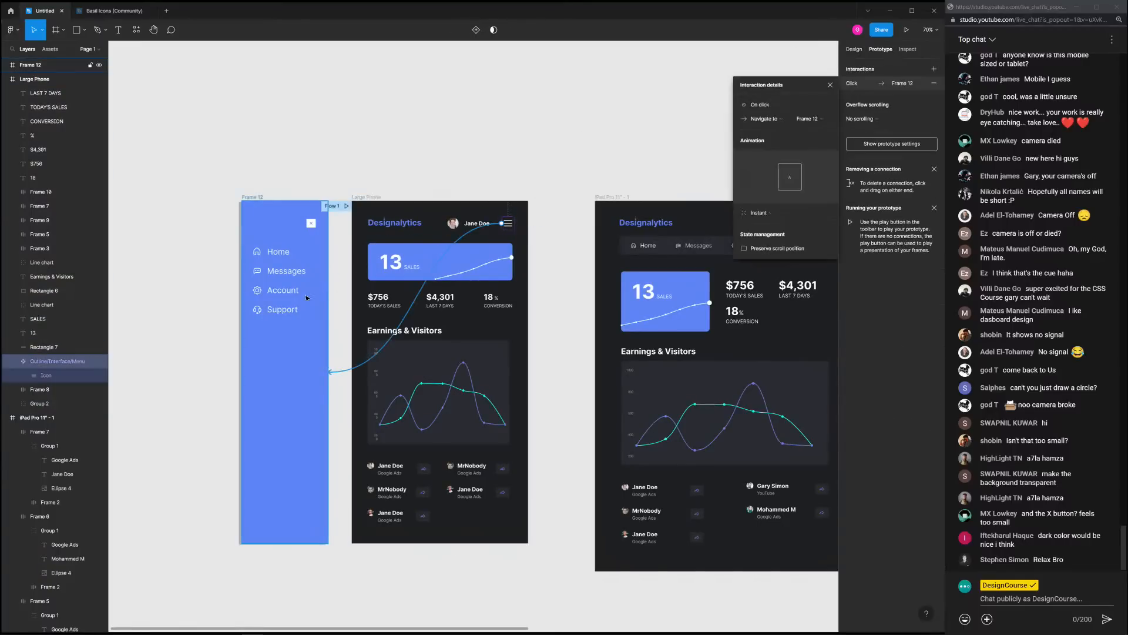
{"action": "left_click", "coordinate": [765, 119]}
{"action": "left_click", "coordinate": [776, 146]}
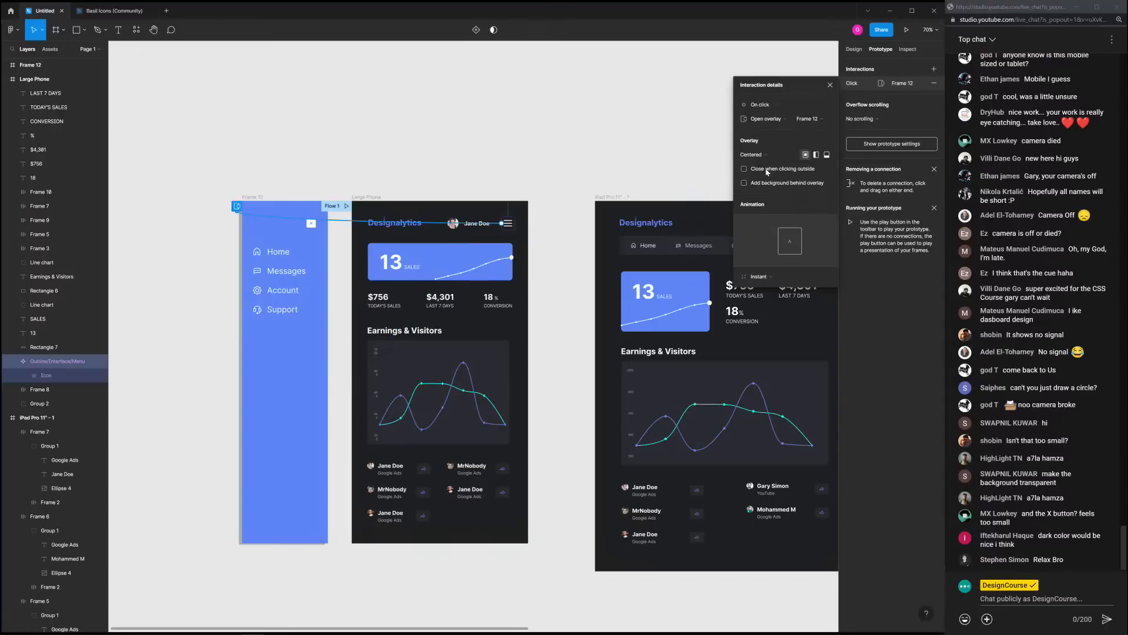
{"action": "left_click", "coordinate": [762, 154]}
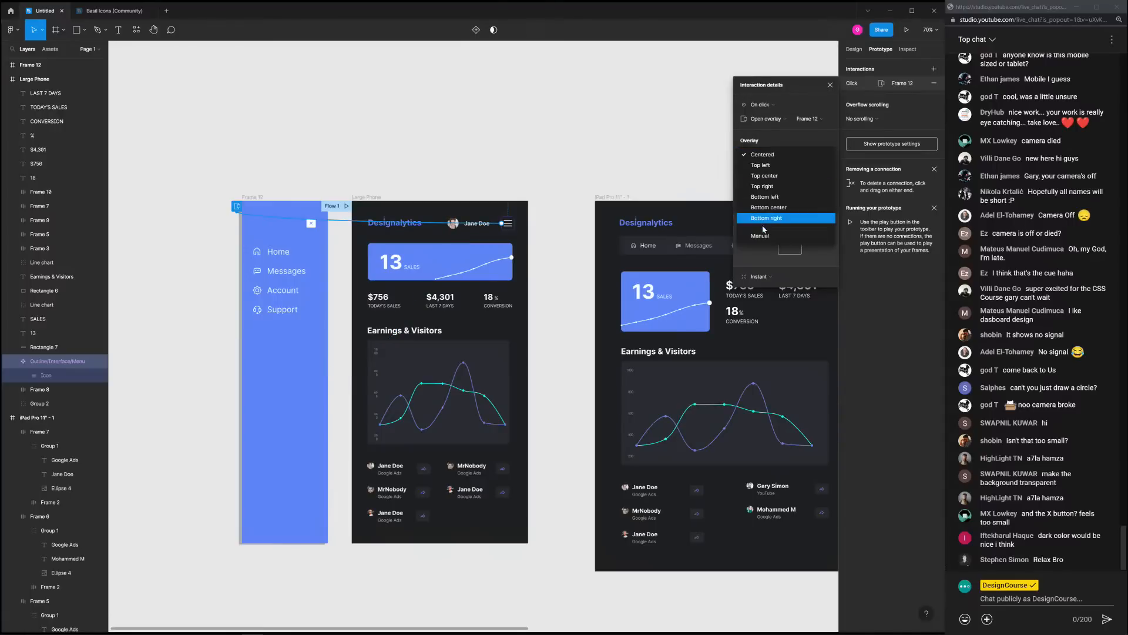
{"action": "left_click", "coordinate": [772, 186]}
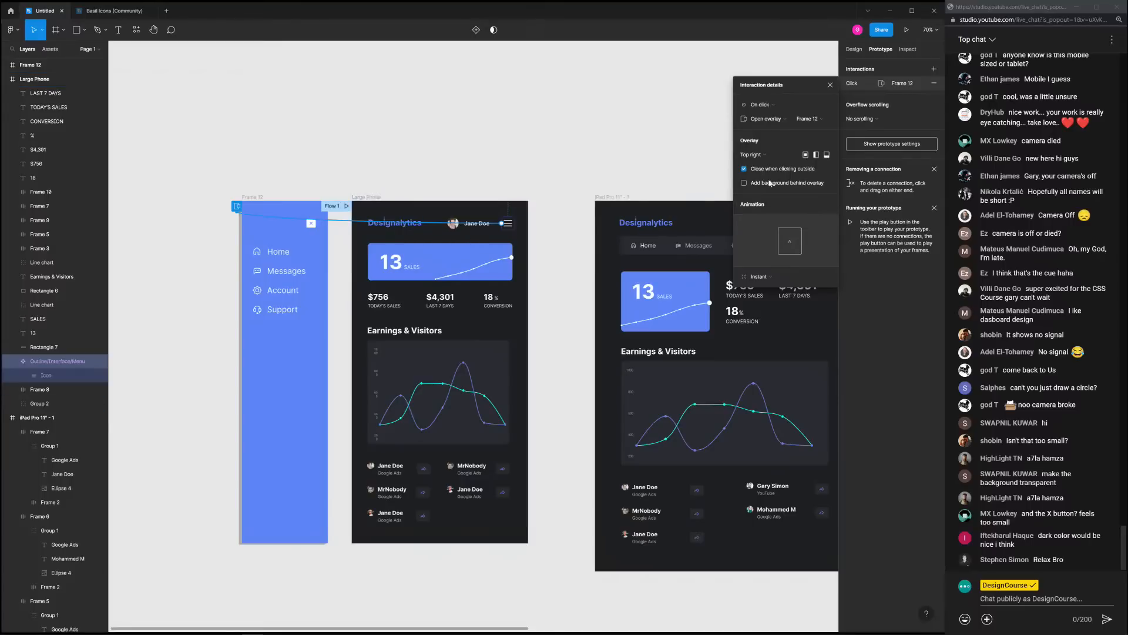
{"action": "left_click", "coordinate": [483, 187]}
Set the X icon in Frame 12 to Close overlay and present the Large Phone prototype
{"action": "left_click", "coordinate": [315, 226]}
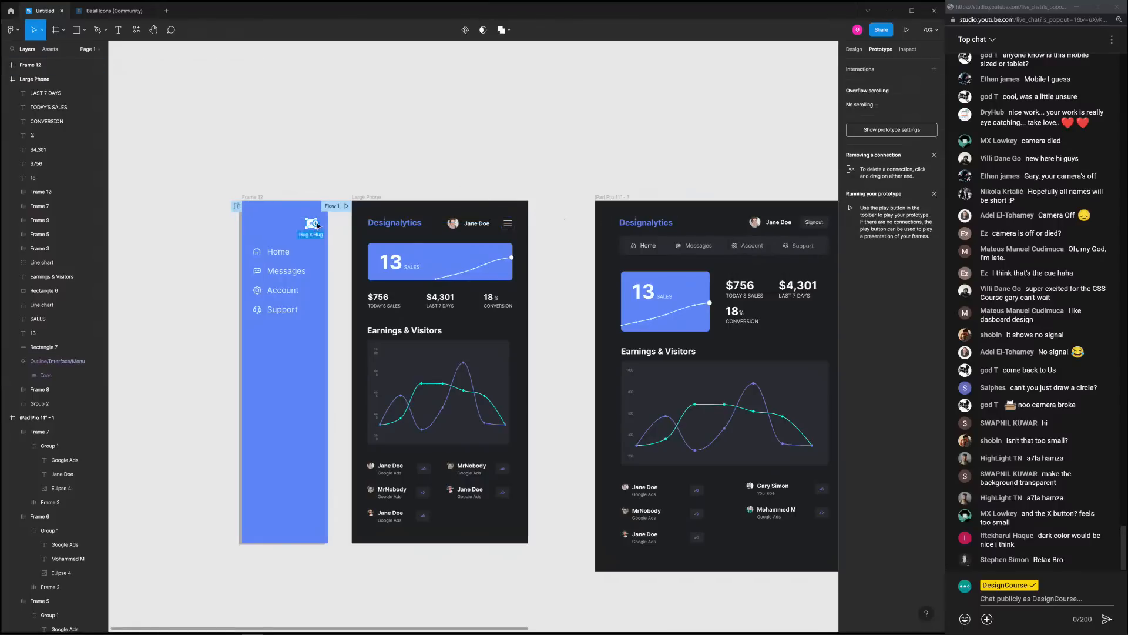
{"action": "left_click_drag", "start_coordinate": [318, 226], "coordinate": [487, 230]}
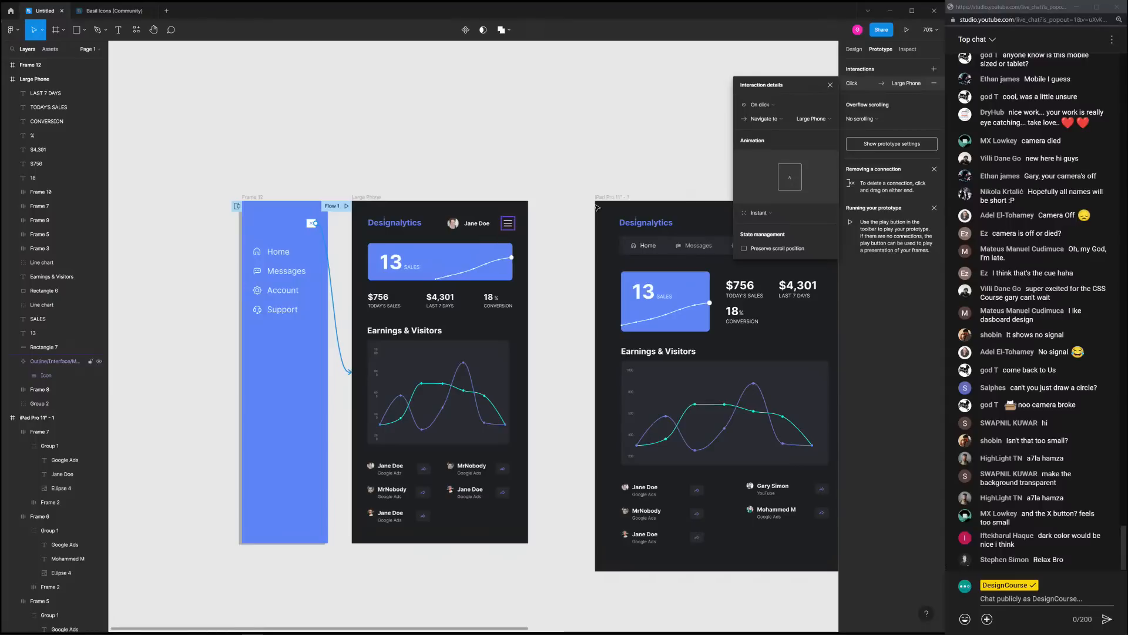
{"action": "left_click", "coordinate": [775, 116]}
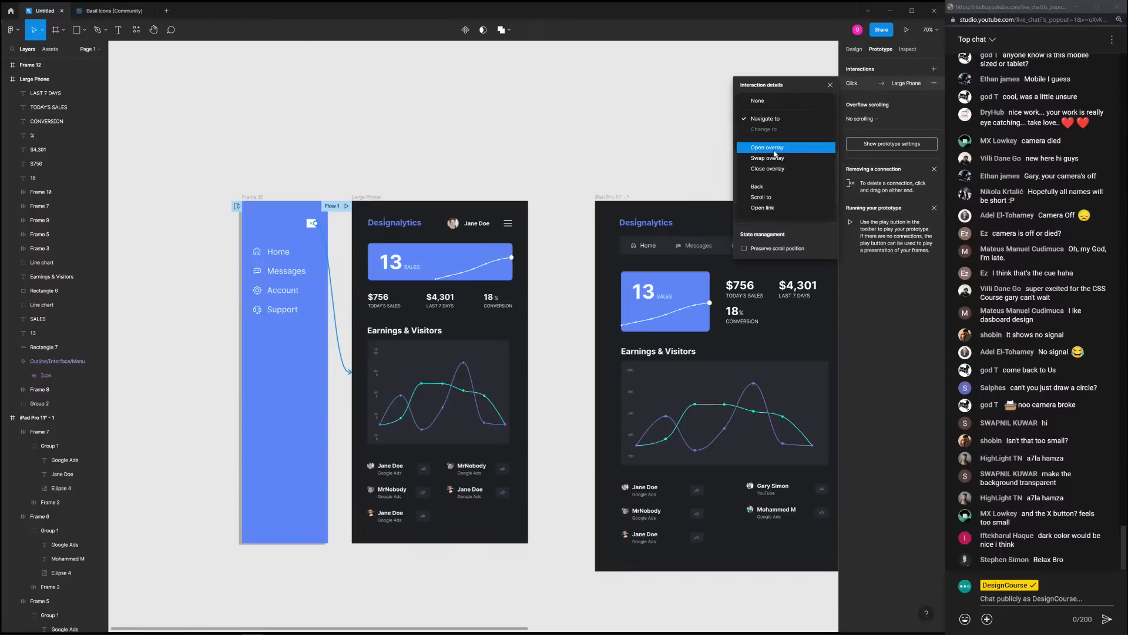
{"action": "left_click", "coordinate": [782, 169]}
{"action": "left_click", "coordinate": [469, 168]}
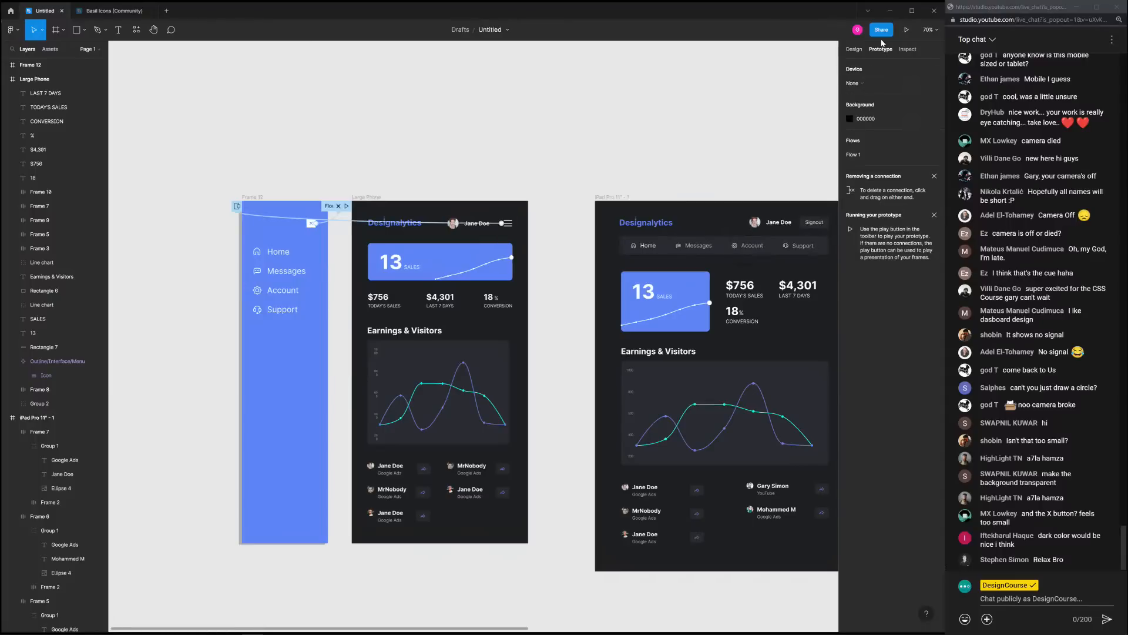
{"action": "left_click", "coordinate": [376, 199]}
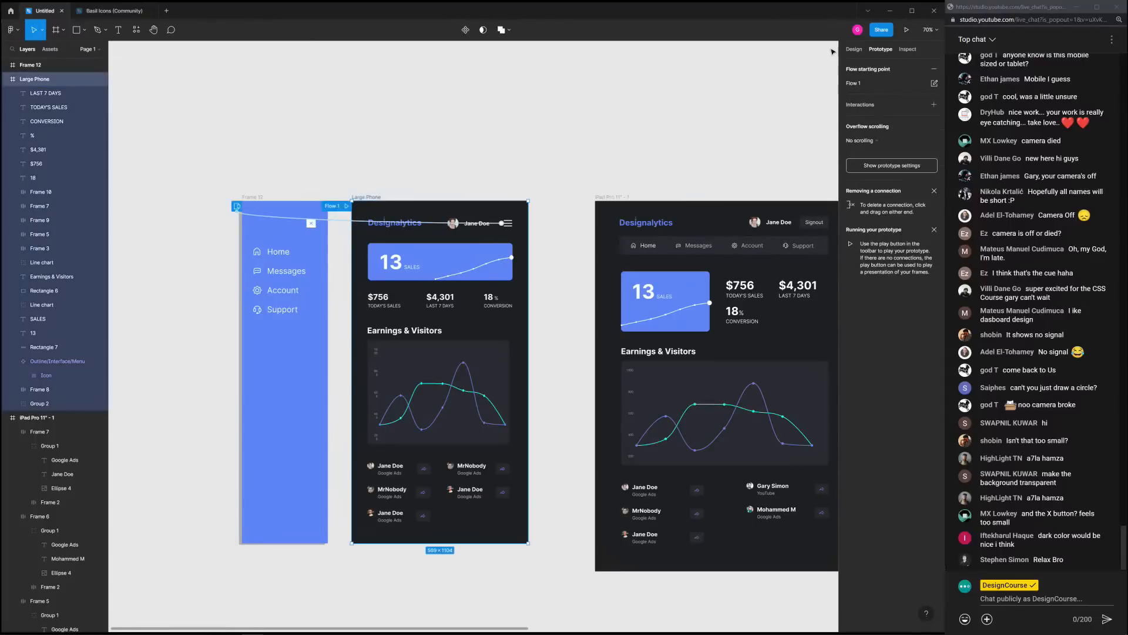
{"action": "left_click", "coordinate": [907, 29]}
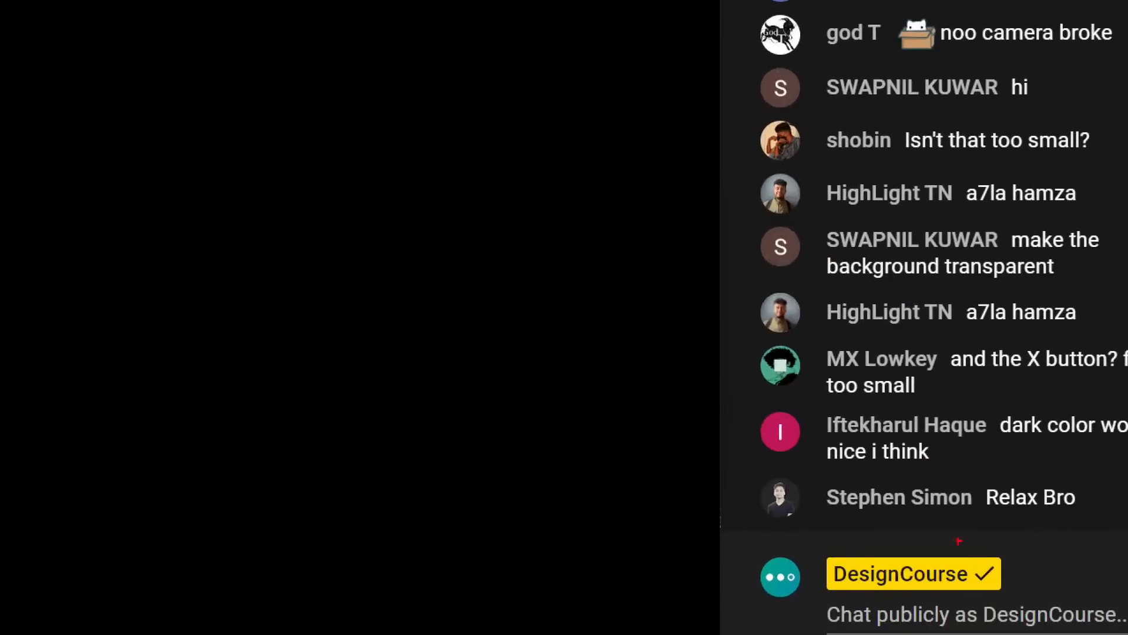
{"action": "left_click_drag", "start_coordinate": [830, 515], "coordinate": [1078, 504]}
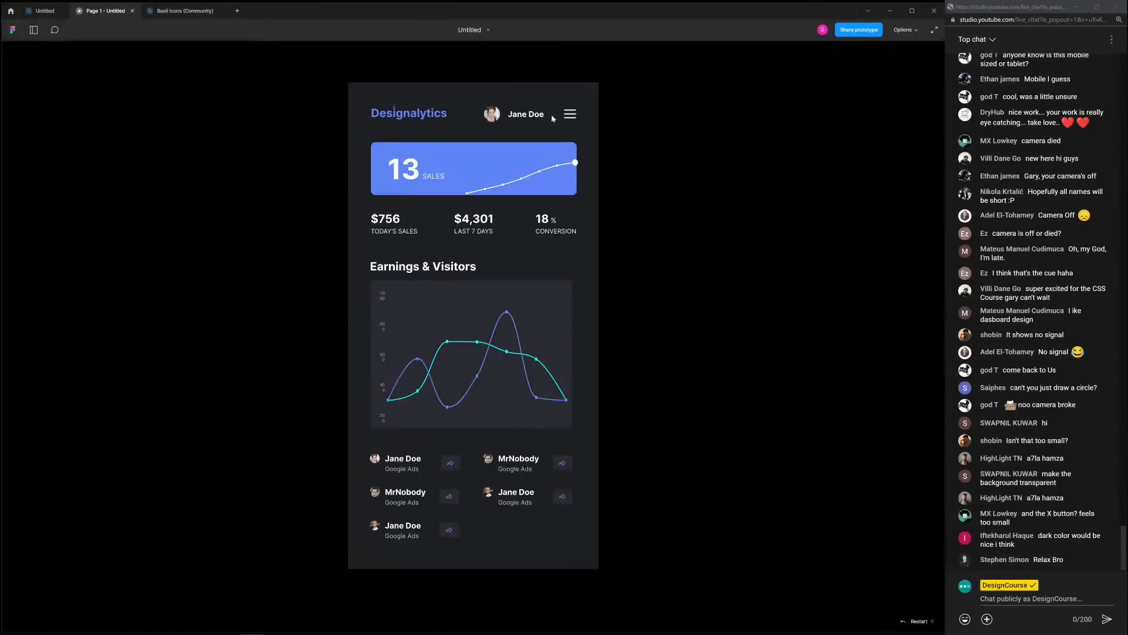
{"action": "left_click", "coordinate": [569, 116]}
{"action": "left_click", "coordinate": [576, 118]}
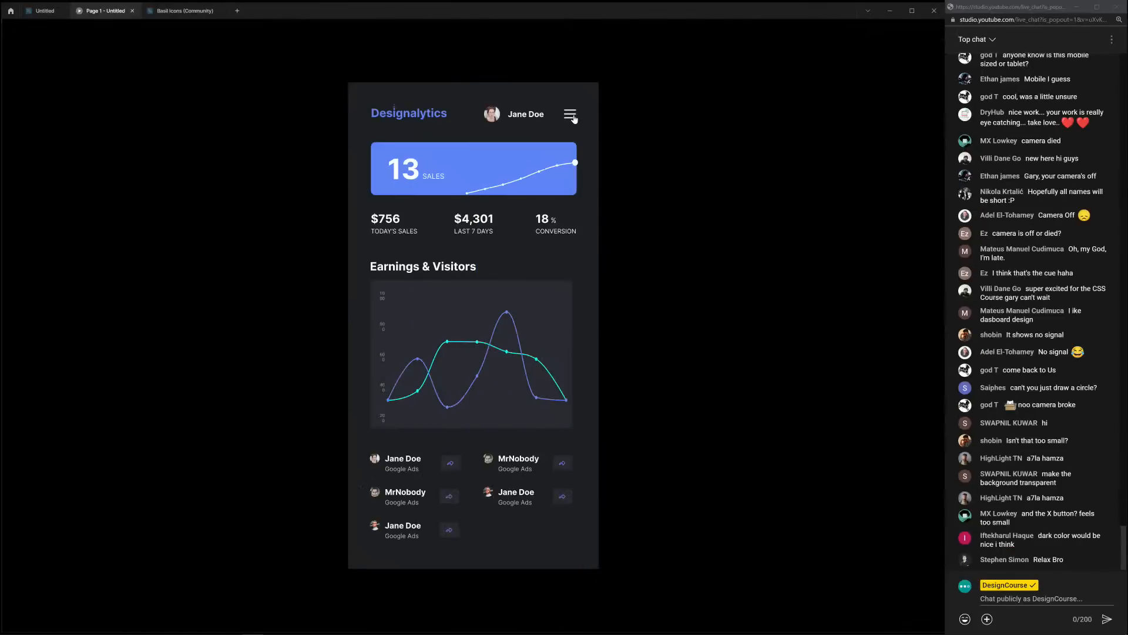
{"action": "left_click", "coordinate": [570, 115]}
{"action": "left_click", "coordinate": [575, 115]}
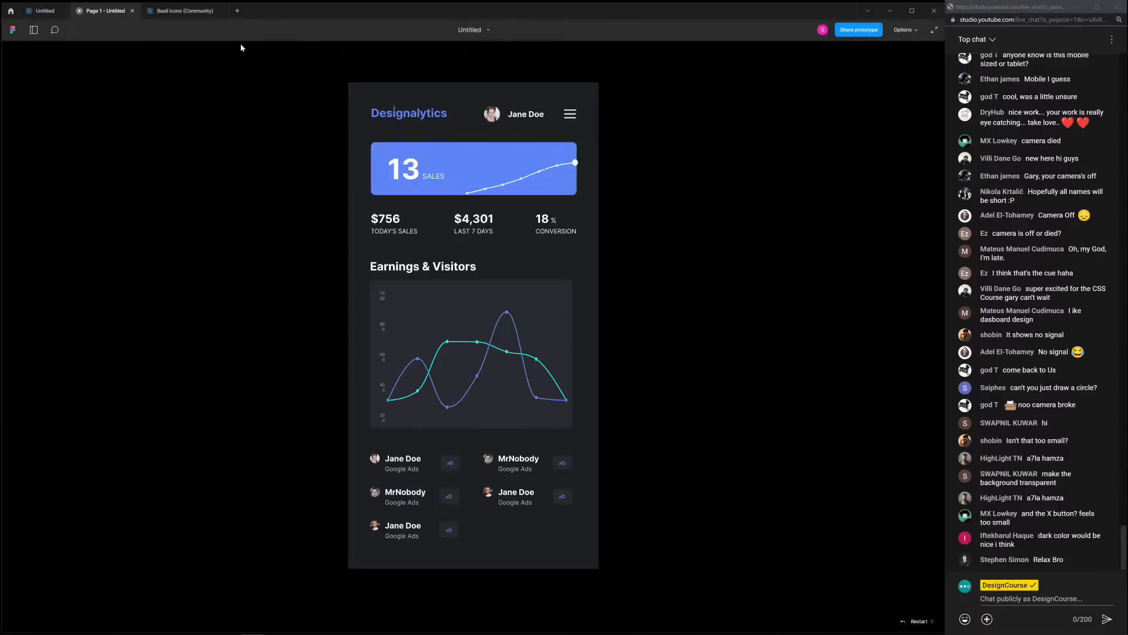
{"action": "left_click", "coordinate": [43, 11]}
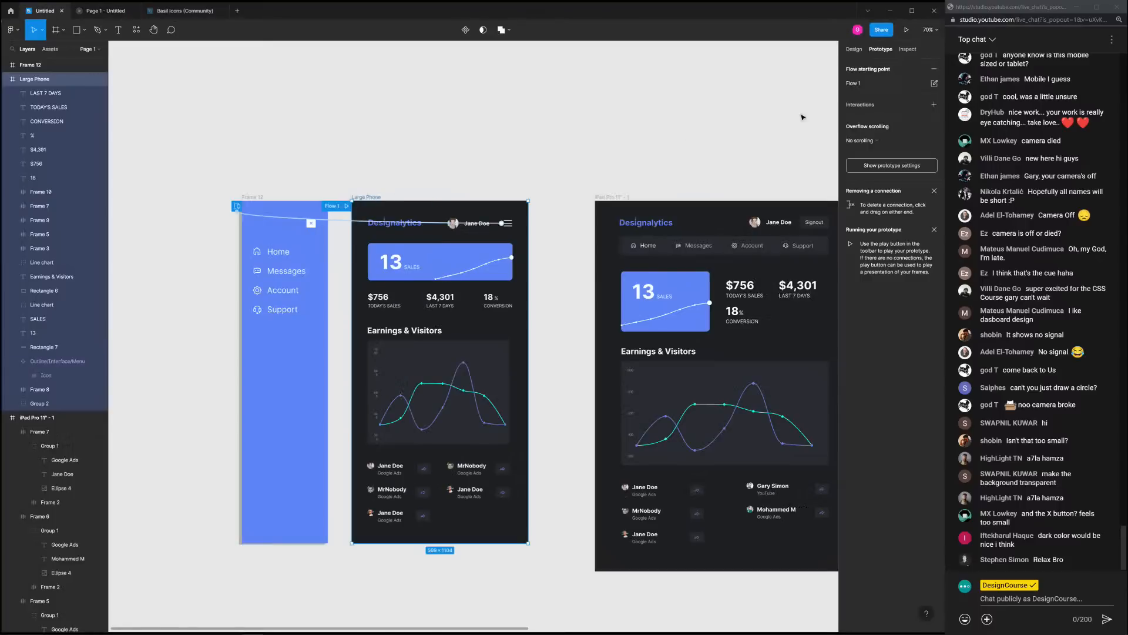
{"action": "left_click", "coordinate": [508, 223]}
{"action": "left_click", "coordinate": [862, 85]}
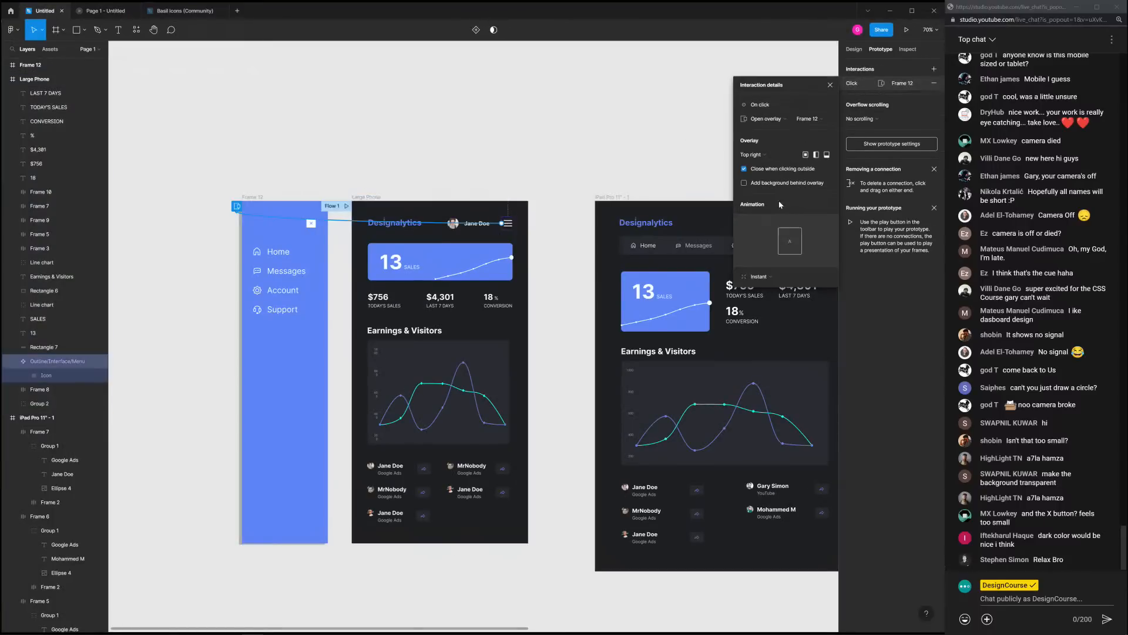
{"action": "left_click", "coordinate": [761, 277]}
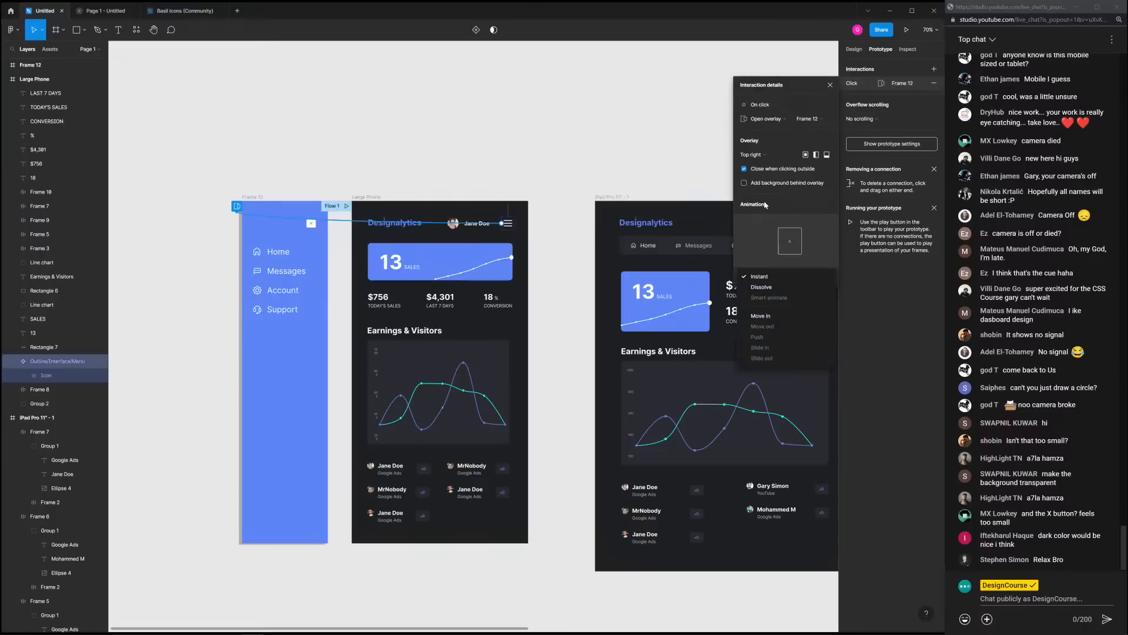
{"action": "left_click", "coordinate": [782, 199]}
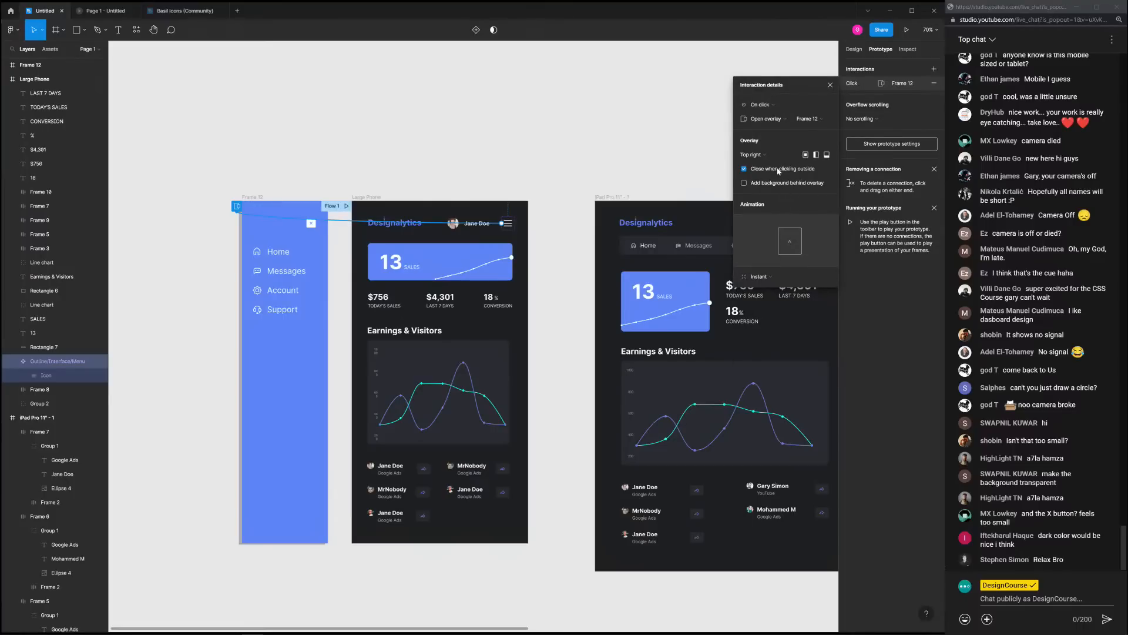
{"action": "left_click", "coordinate": [758, 277]}
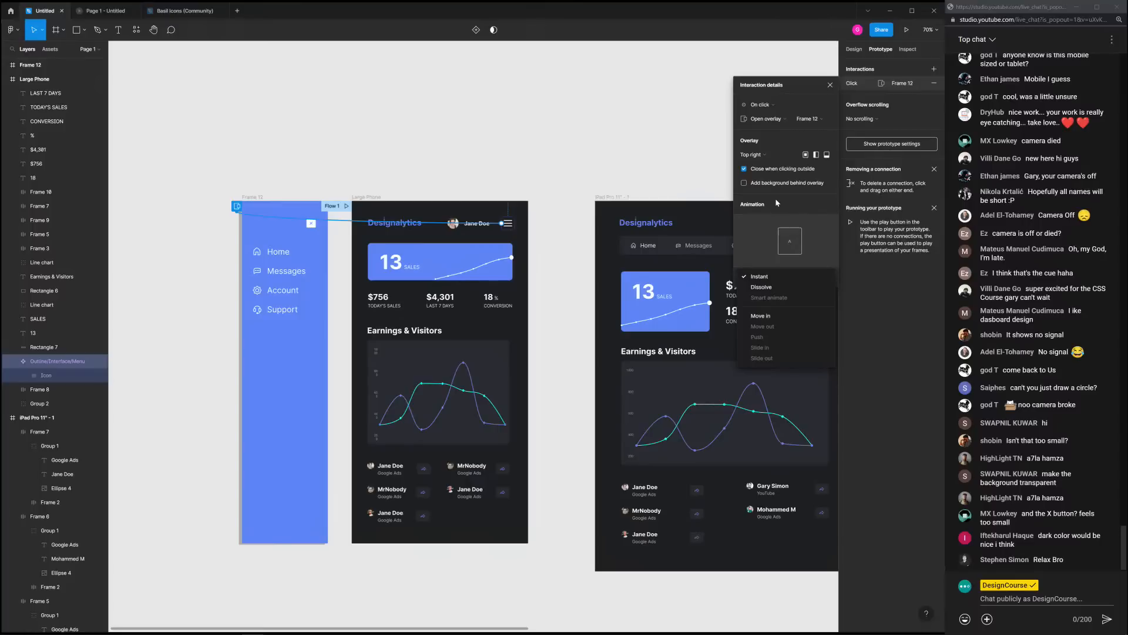
{"action": "left_click", "coordinate": [776, 200]}
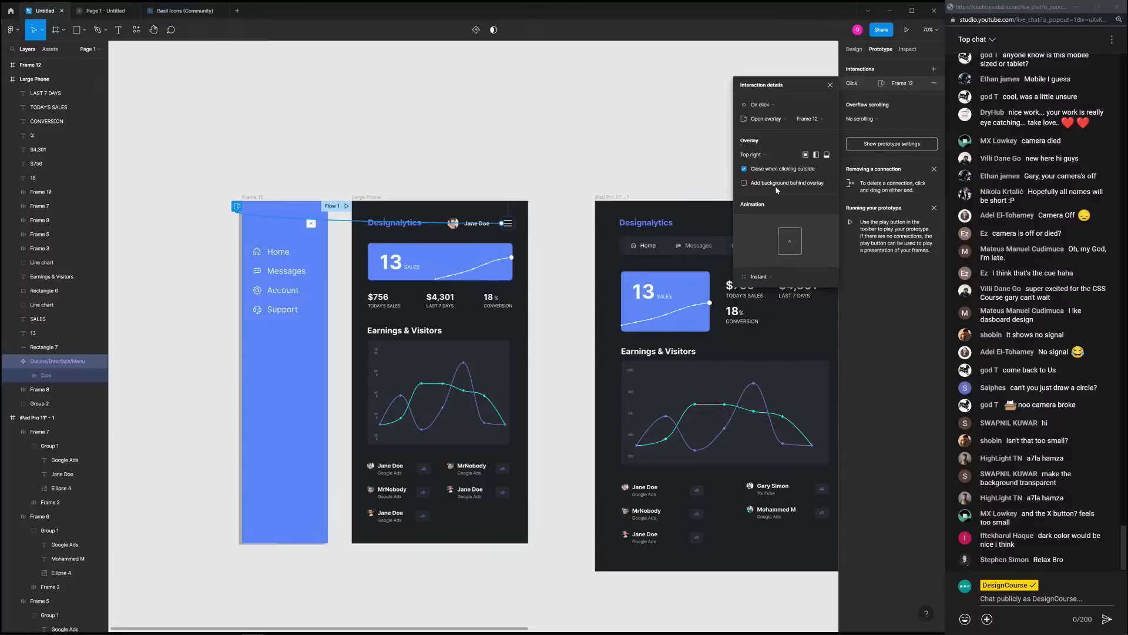
{"action": "left_click", "coordinate": [461, 165]}
{"action": "left_click", "coordinate": [513, 225]}
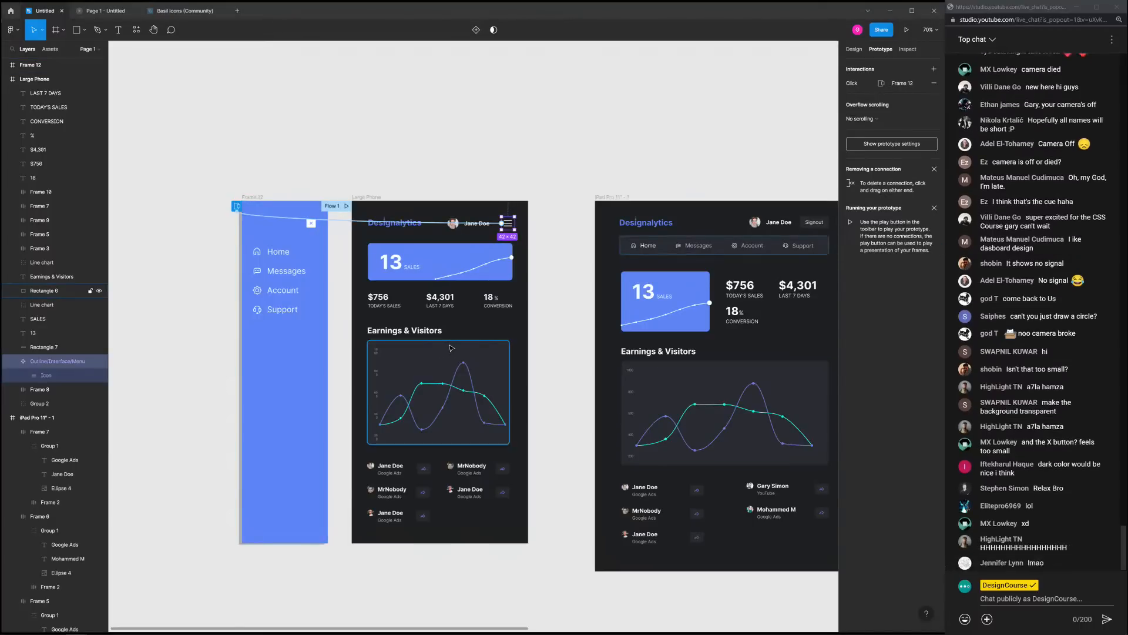
Rename the slide-out frame 'Frame 12' to 'Navigation' from its canvas label
{"action": "left_click", "coordinate": [311, 222]}
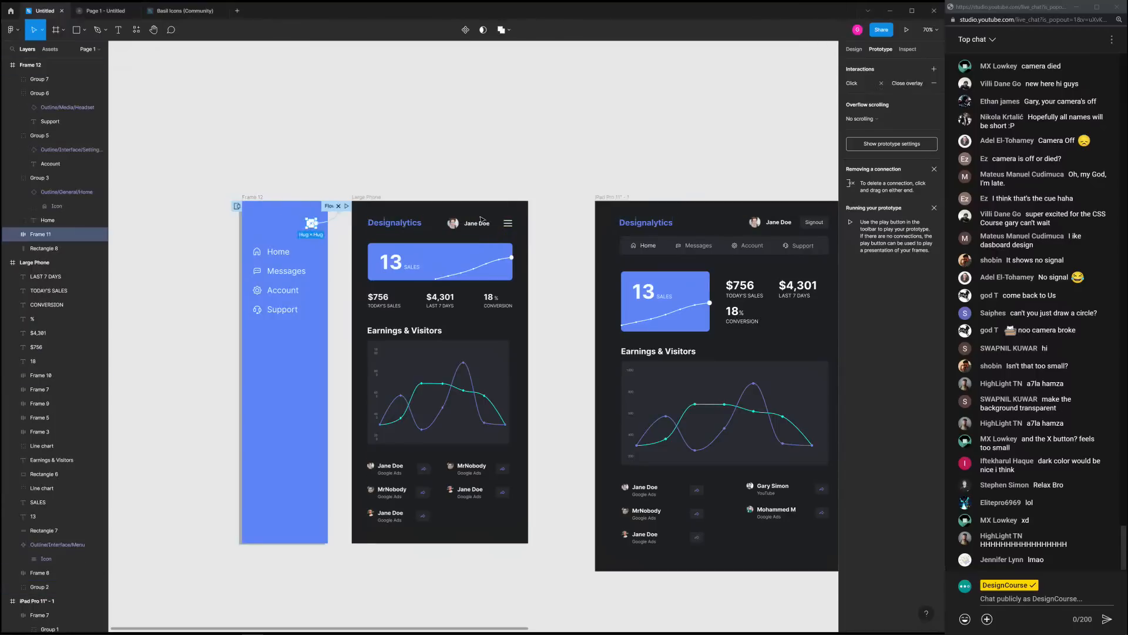
{"action": "left_click", "coordinate": [387, 179]}
{"action": "left_click", "coordinate": [374, 198]}
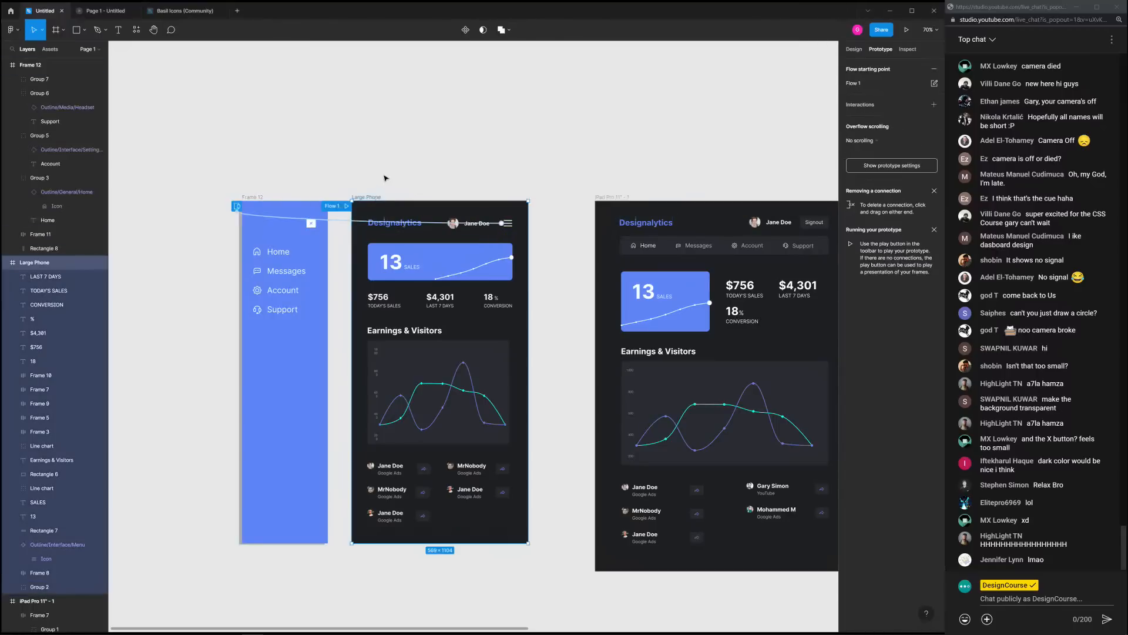
{"action": "left_click", "coordinate": [353, 179]}
{"action": "left_click", "coordinate": [254, 196]}
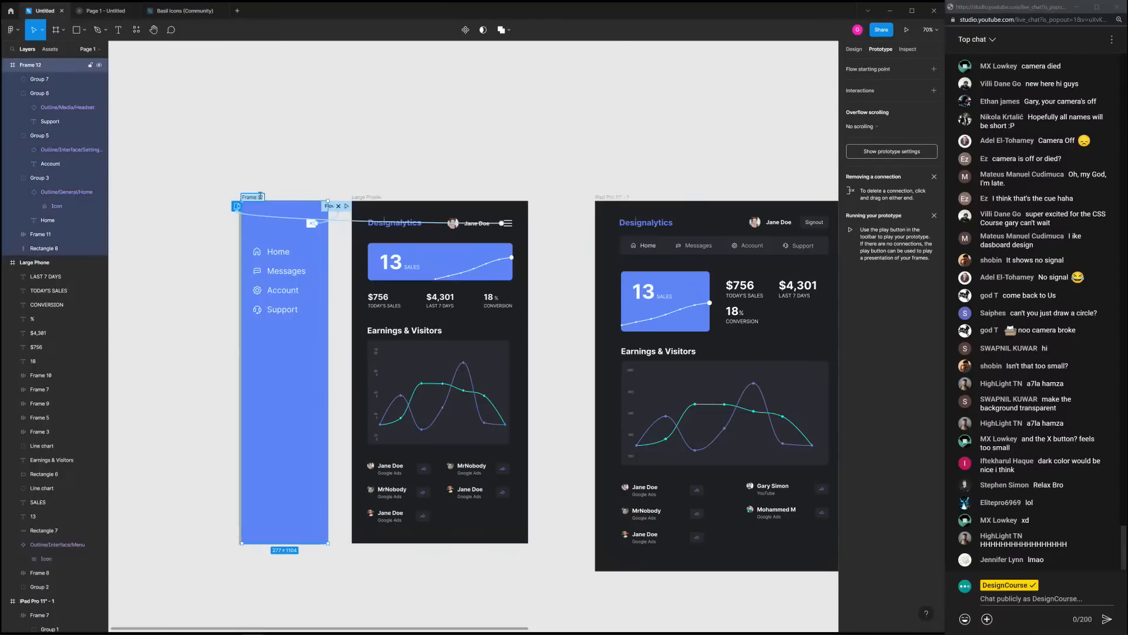
{"action": "type", "text": "Navigation"}
{"action": "key", "text": "Return"}
{"action": "left_click", "coordinate": [338, 155]}
{"action": "left_click", "coordinate": [366, 197]}
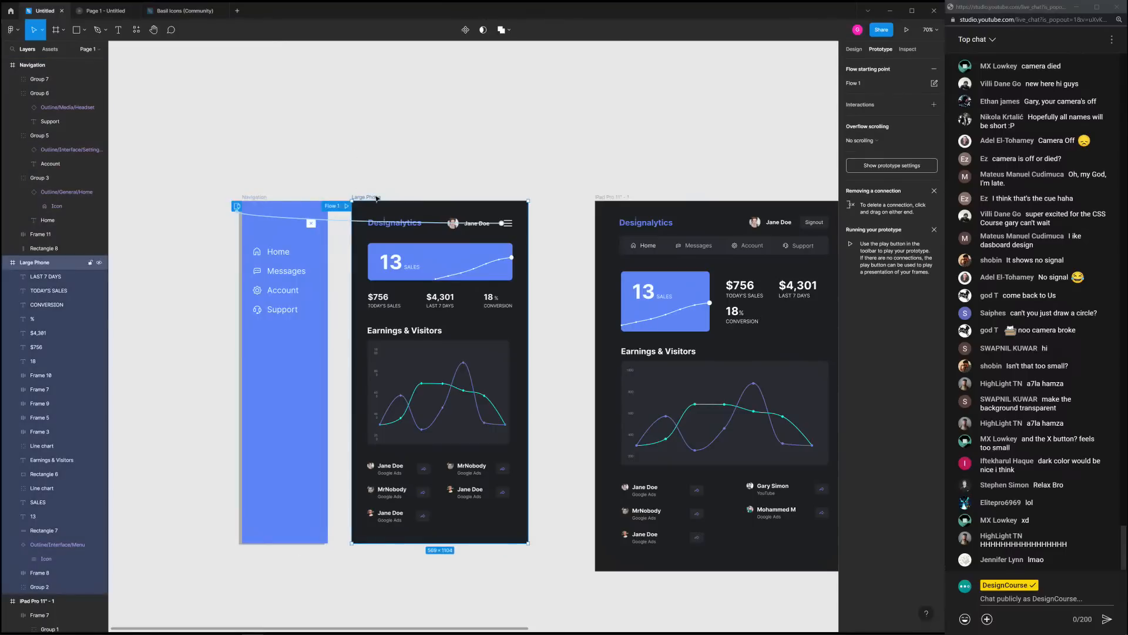
{"action": "left_click", "coordinate": [507, 223]}
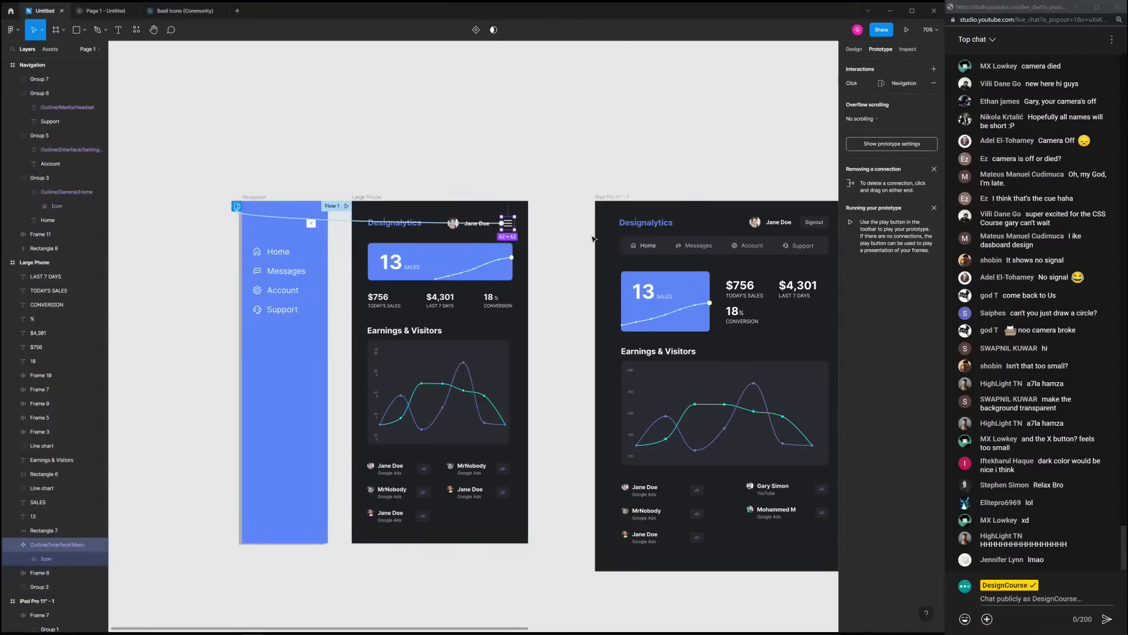
Change the hamburger's Navigation overlay animation from Instant to Move in, Ease out, 300ms
{"action": "left_click", "coordinate": [855, 84]}
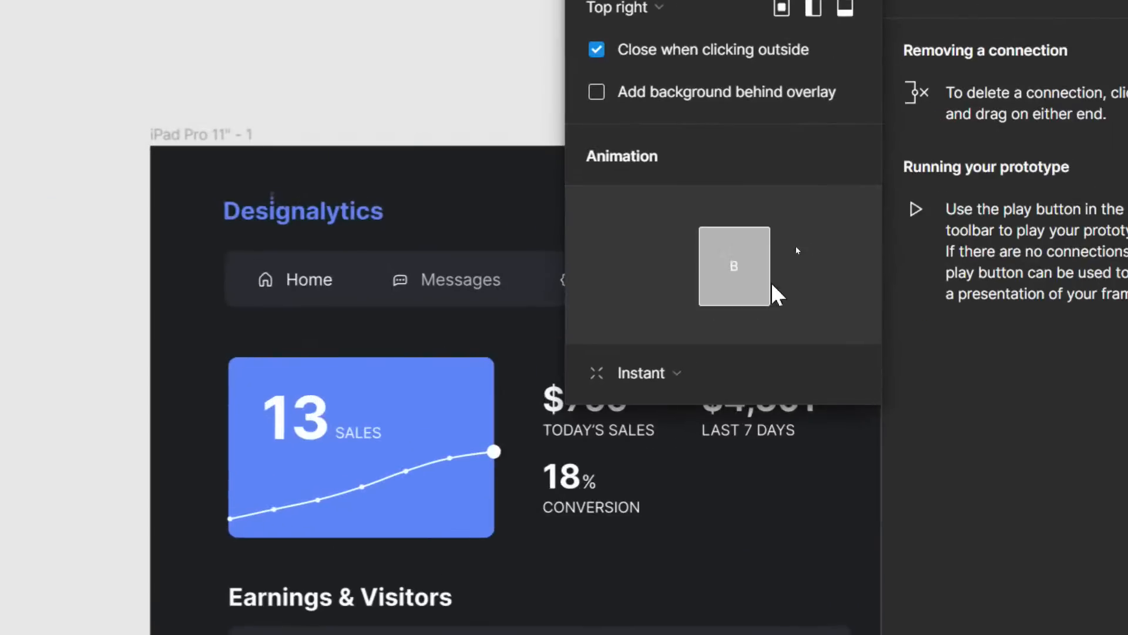
{"action": "left_click", "coordinate": [595, 477]}
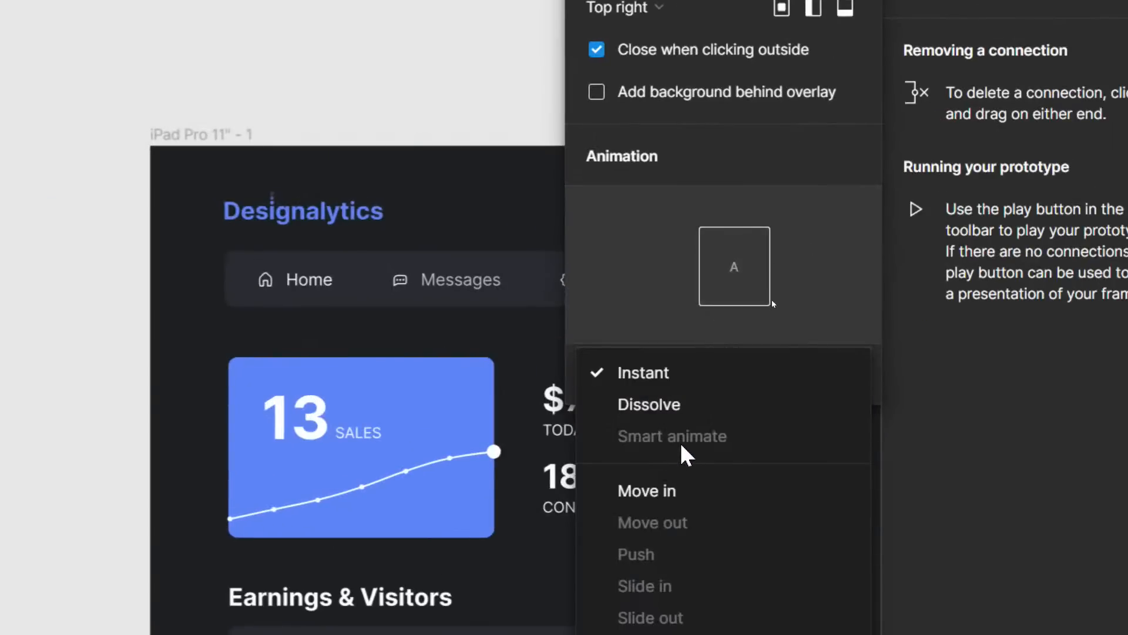
{"action": "left_click", "coordinate": [692, 491]}
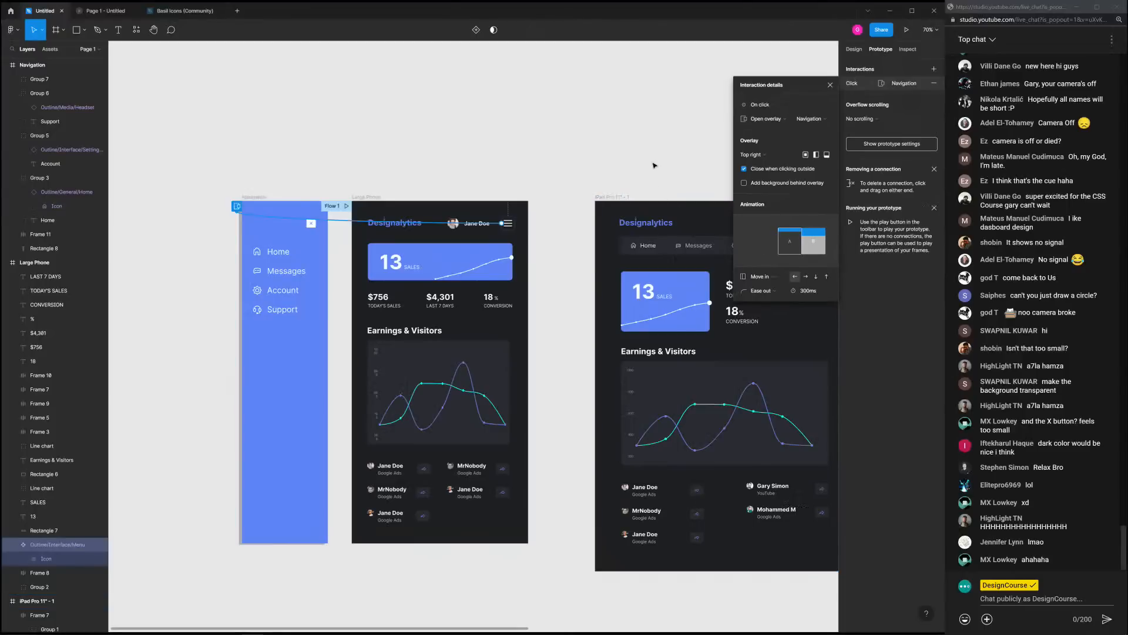
{"action": "left_click", "coordinate": [658, 169]}
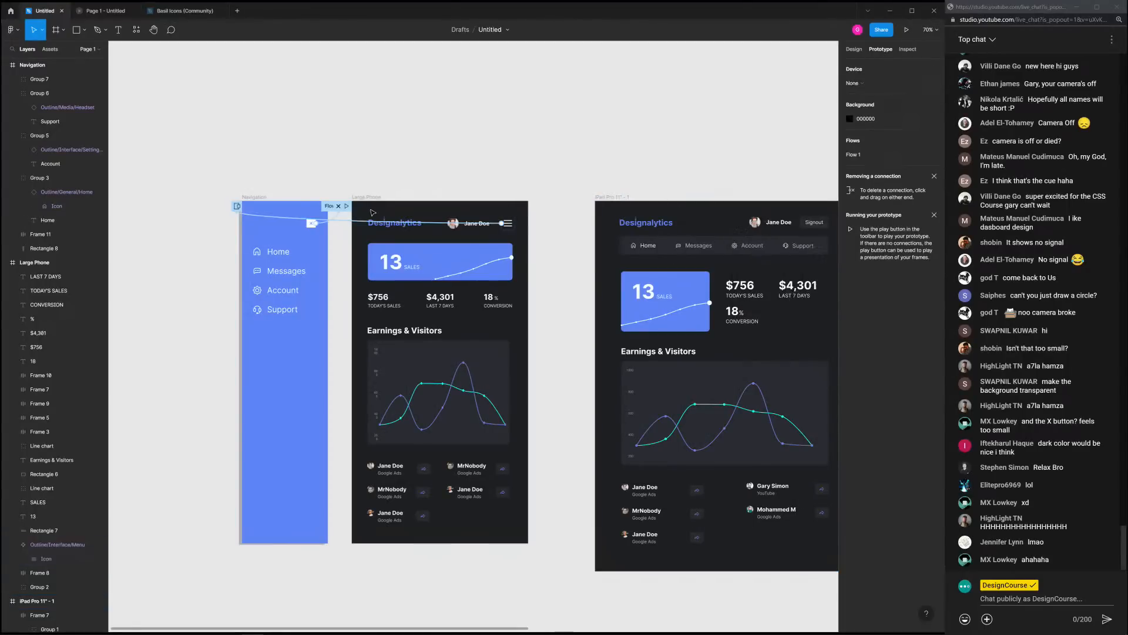
{"action": "left_click", "coordinate": [311, 224]}
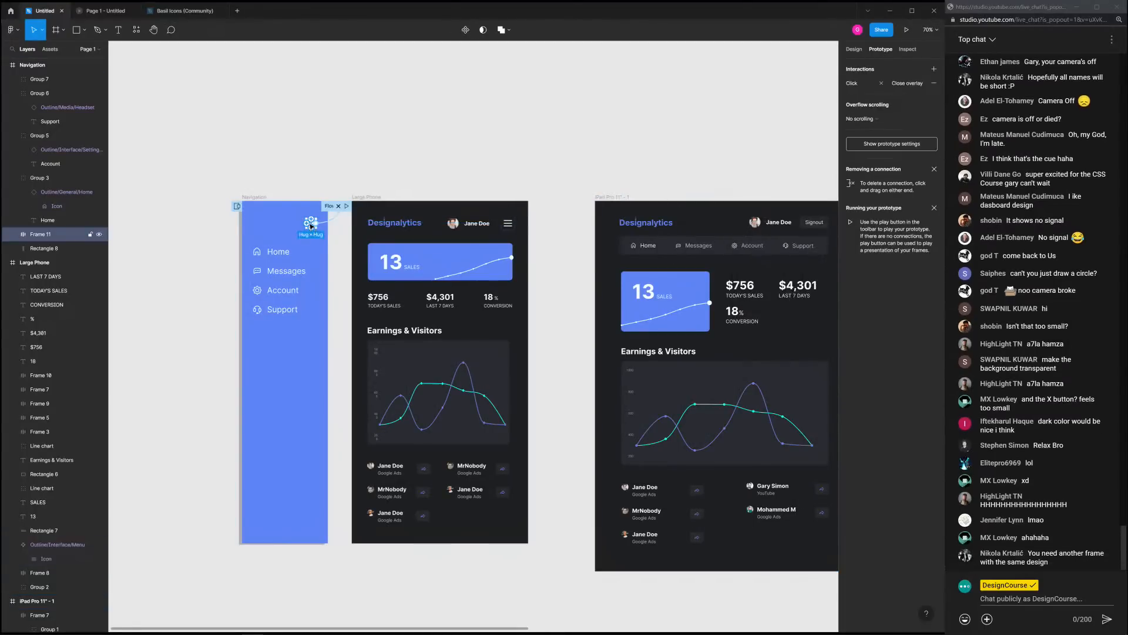
Present the prototype, open and close the navigation panel three times, then return to the editor
{"action": "left_click", "coordinate": [513, 118]}
{"action": "left_click", "coordinate": [907, 29]}
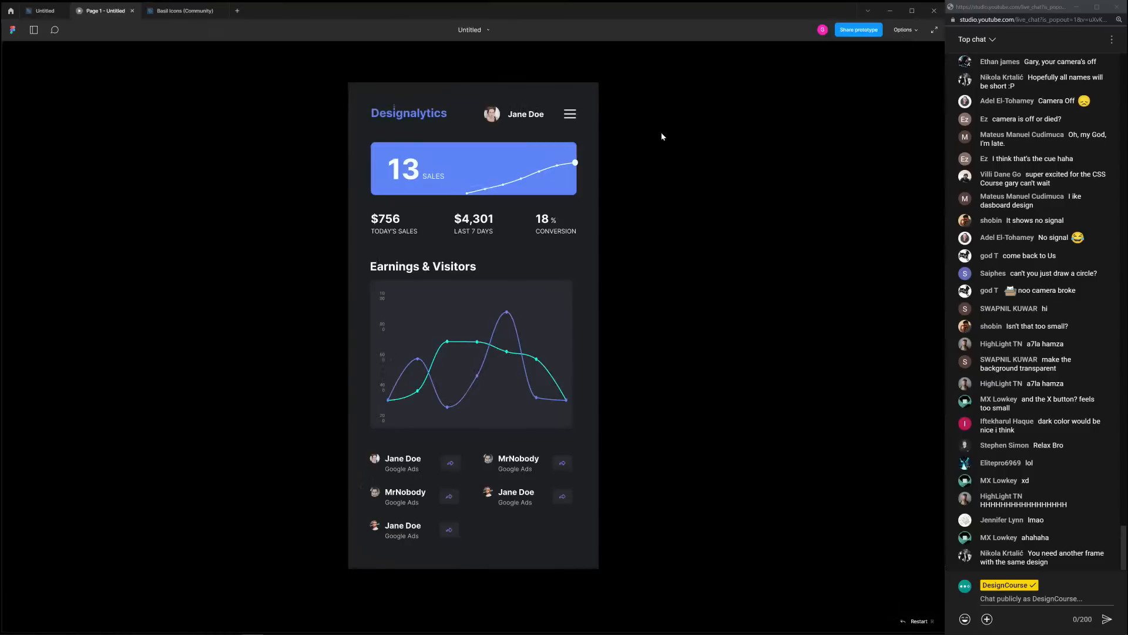
{"action": "left_click", "coordinate": [574, 124]}
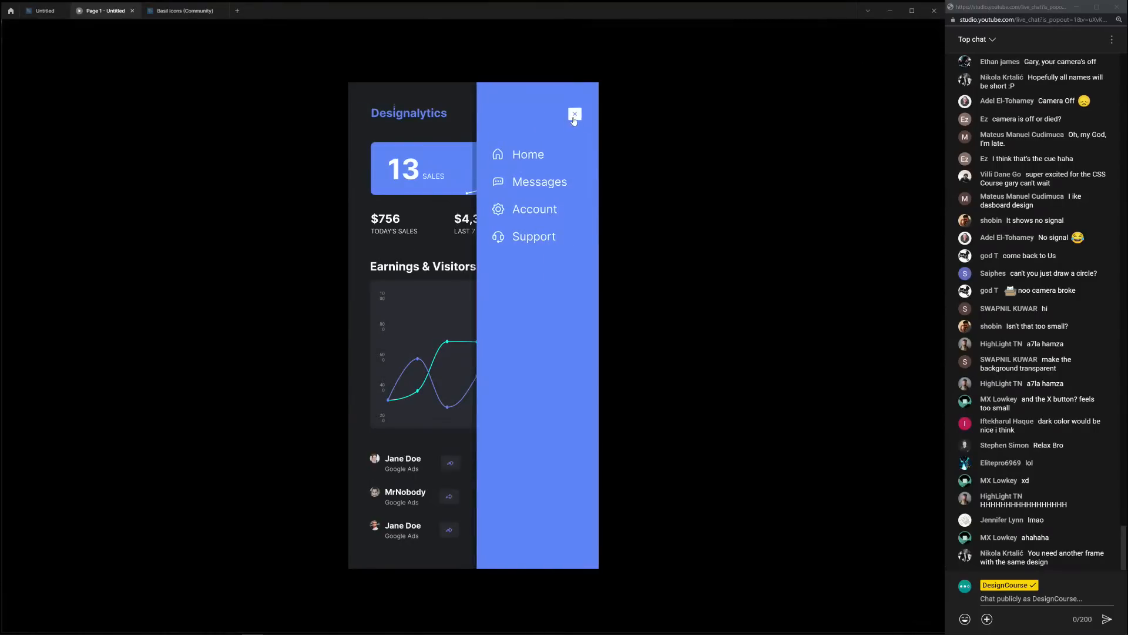
{"action": "left_click", "coordinate": [574, 120]}
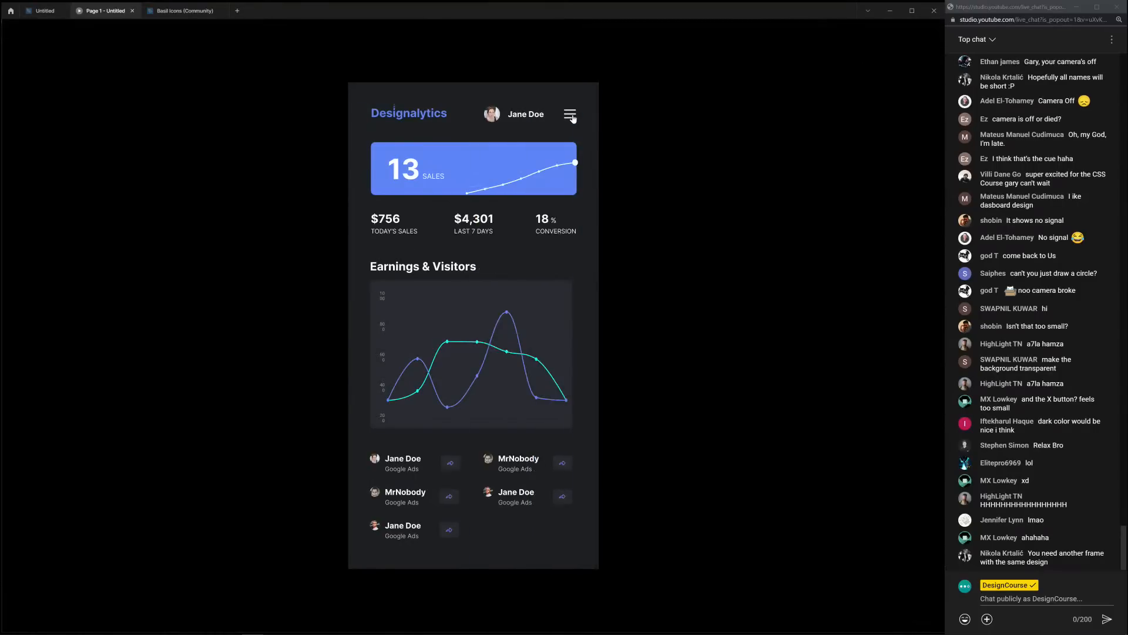
{"action": "left_click", "coordinate": [573, 119]}
{"action": "left_click", "coordinate": [573, 119]}
{"action": "left_click", "coordinate": [570, 120]}
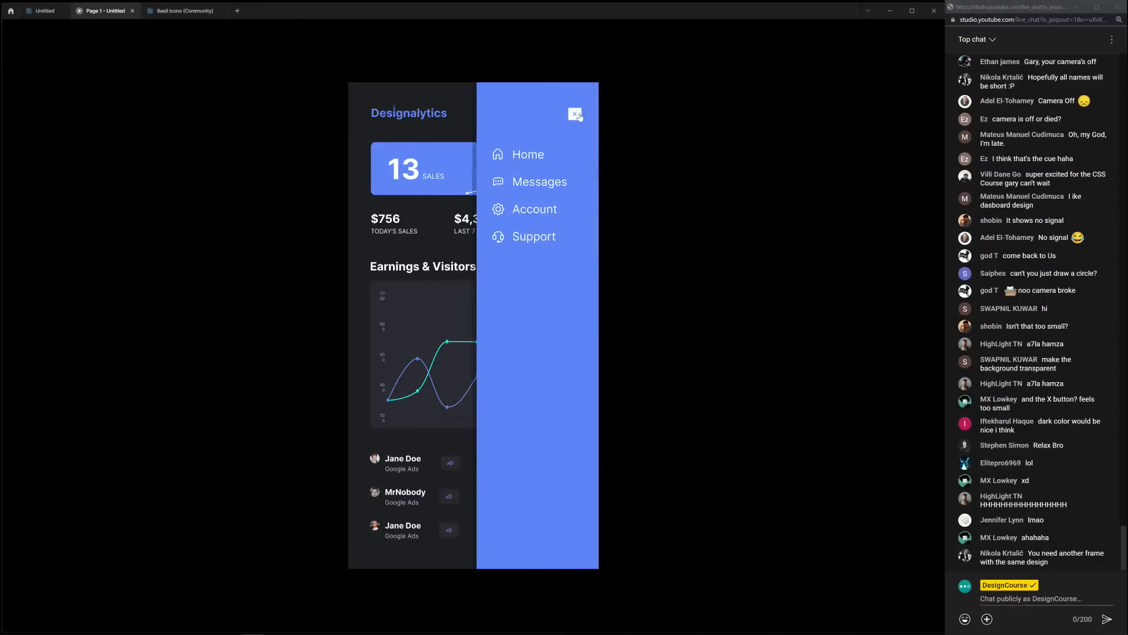
{"action": "left_click", "coordinate": [573, 119]}
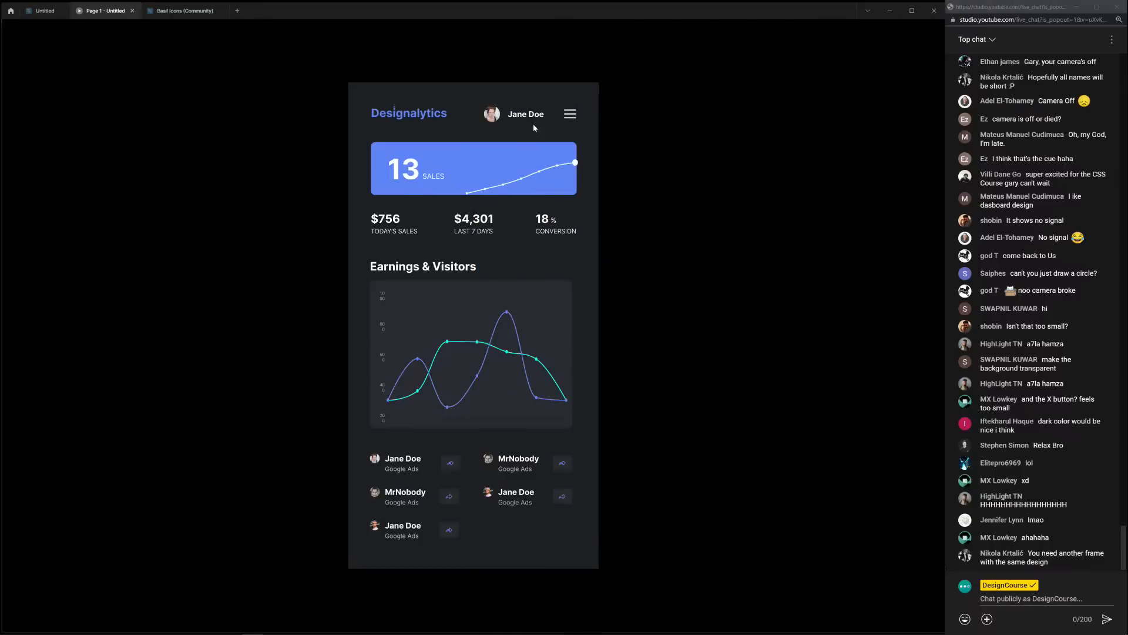
{"action": "left_click", "coordinate": [57, 14]}
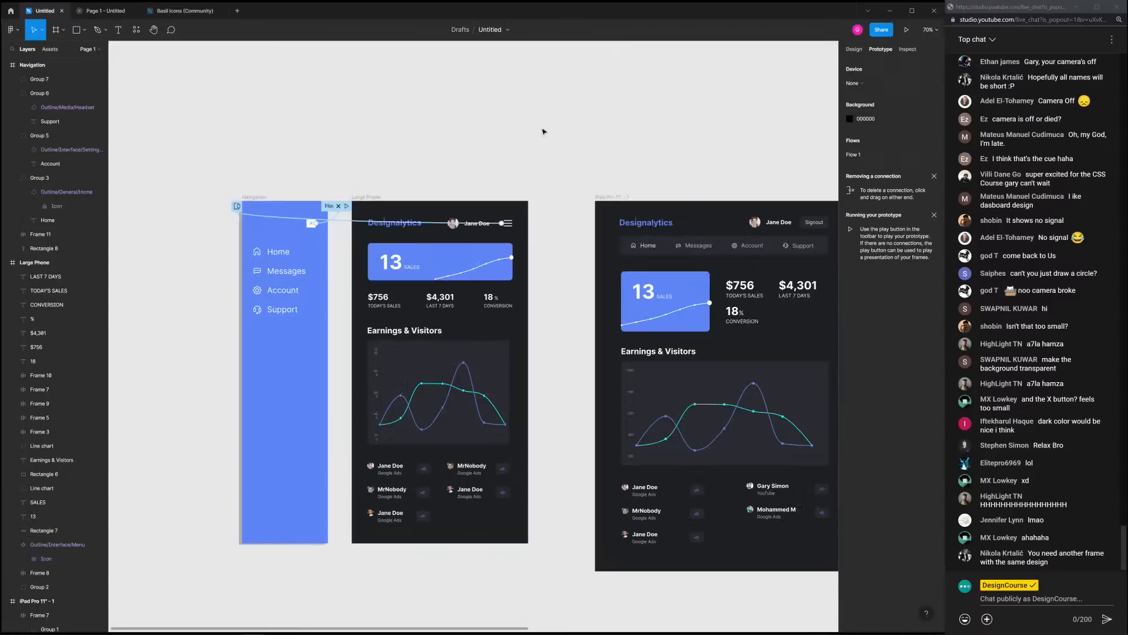
{"action": "scroll", "coordinate": [671, 135], "scroll_direction": "down", "scroll_amount": 2}
{"action": "left_click_drag", "start_coordinate": [672, 135], "coordinate": [392, 131]}
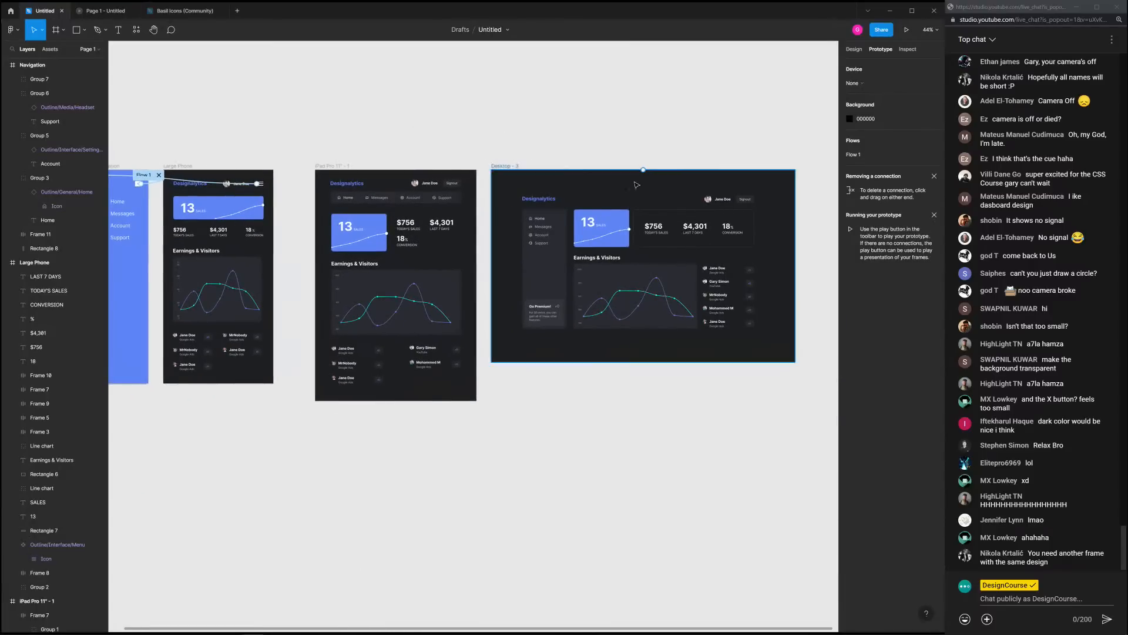
{"action": "scroll", "coordinate": [635, 184], "scroll_direction": "up", "scroll_amount": 3}
{"action": "left_click_drag", "start_coordinate": [625, 129], "coordinate": [455, 83]}
{"action": "scroll", "coordinate": [482, 156], "scroll_direction": "up", "scroll_amount": 1}
{"action": "mouse_move", "coordinate": [478, 155]}
{"action": "left_mouse_down"}
{"action": "mouse_move", "coordinate": [511, 167]}
{"action": "mouse_move", "coordinate": [487, 166]}
{"action": "left_mouse_up"}
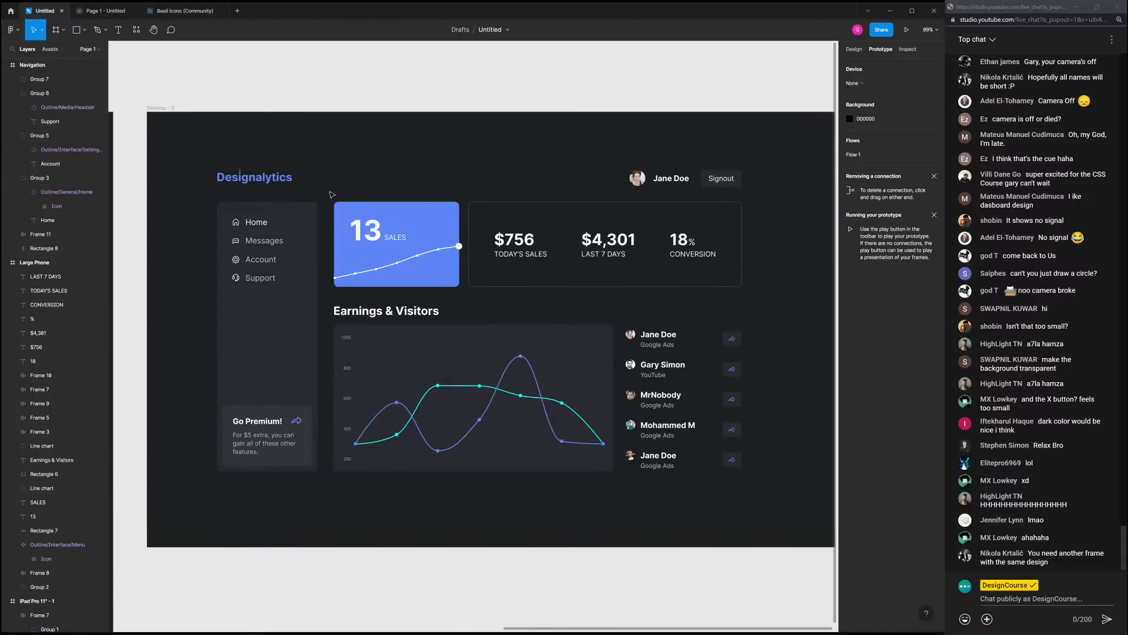
{"action": "left_click_drag", "start_coordinate": [332, 215], "coordinate": [767, 472]}
{"action": "left_click", "coordinate": [754, 502]}
{"action": "left_click_drag", "start_coordinate": [376, 183], "coordinate": [457, 491]}
{"action": "left_click_drag", "start_coordinate": [505, 158], "coordinate": [544, 537]}
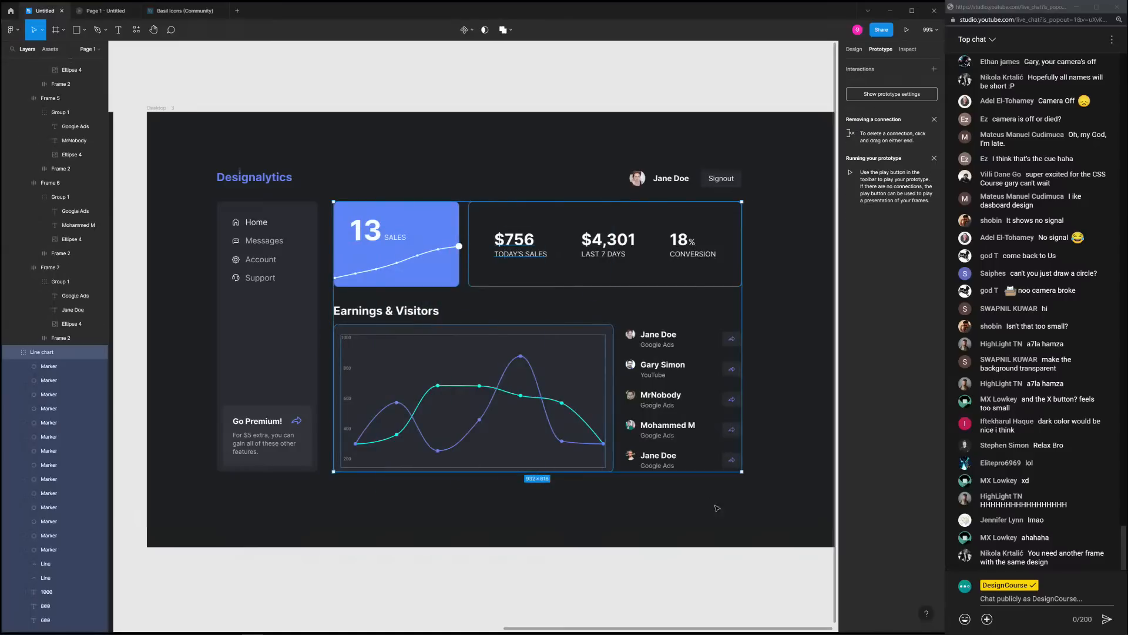
{"action": "left_click_drag", "start_coordinate": [746, 508], "coordinate": [637, 208]}
{"action": "left_click", "coordinate": [757, 328]}
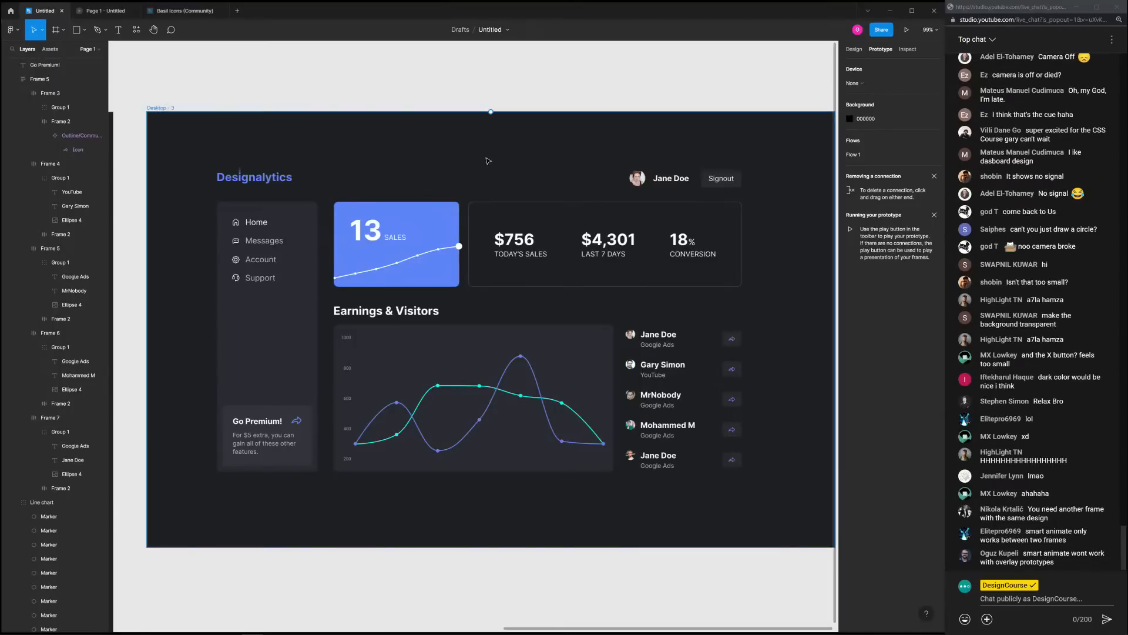
{"action": "scroll", "coordinate": [494, 170], "scroll_direction": "down", "scroll_amount": 5}
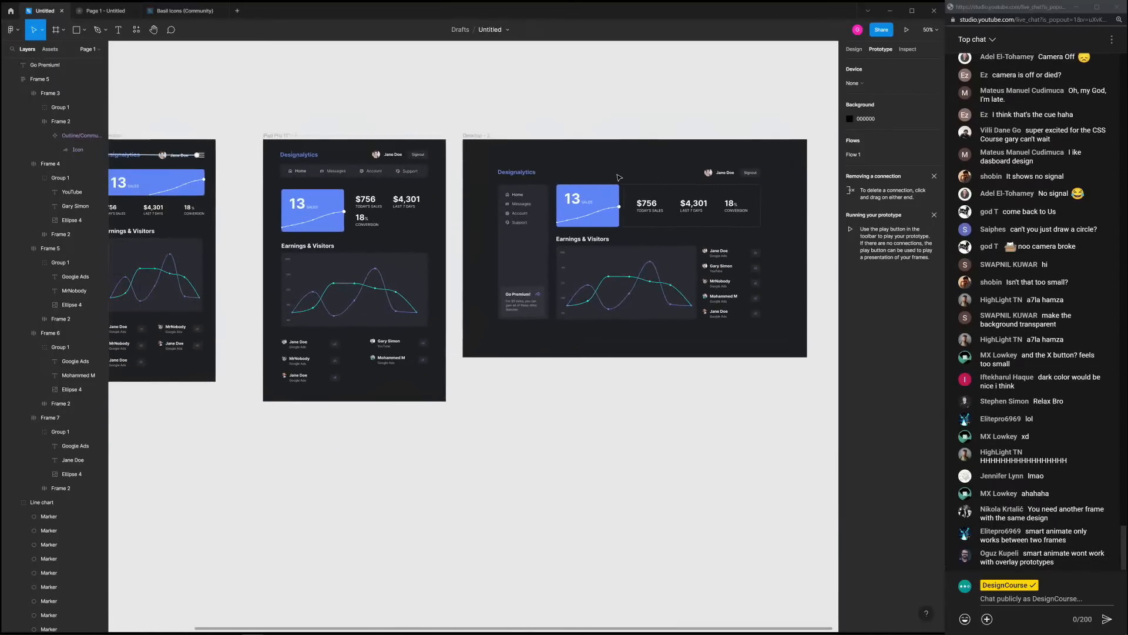
{"action": "scroll", "coordinate": [640, 141], "scroll_direction": "left", "scroll_amount": 3}
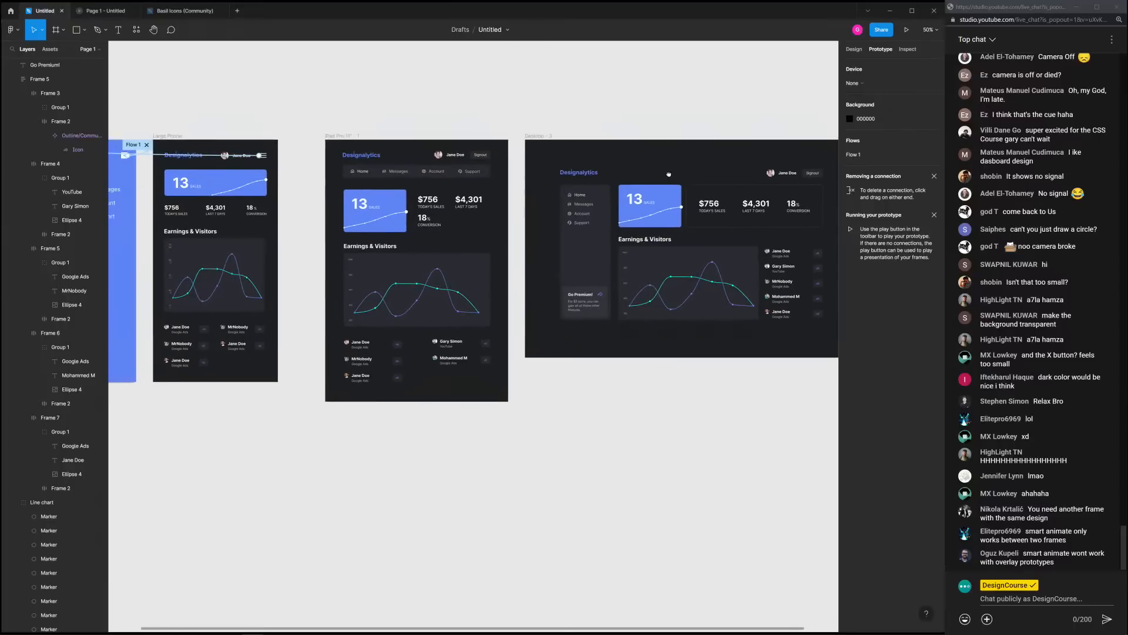
{"action": "scroll", "coordinate": [607, 110], "scroll_direction": "down", "scroll_amount": 4}
{"action": "scroll", "coordinate": [609, 109], "scroll_direction": "up", "scroll_amount": 4}
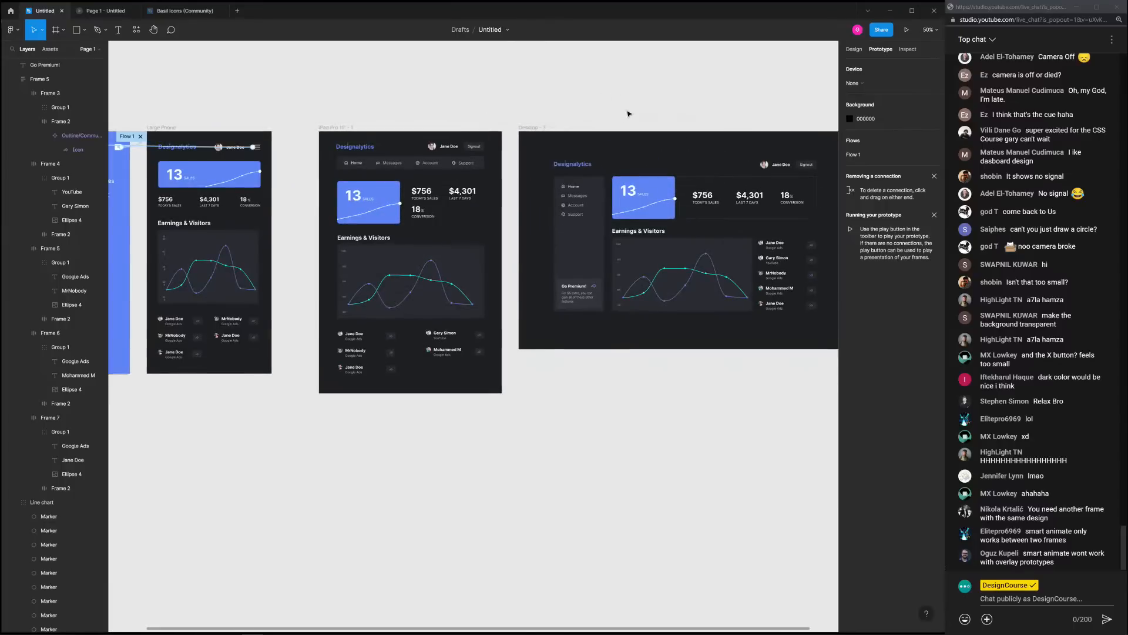
{"action": "left_click_drag", "start_coordinate": [629, 114], "coordinate": [530, 158]}
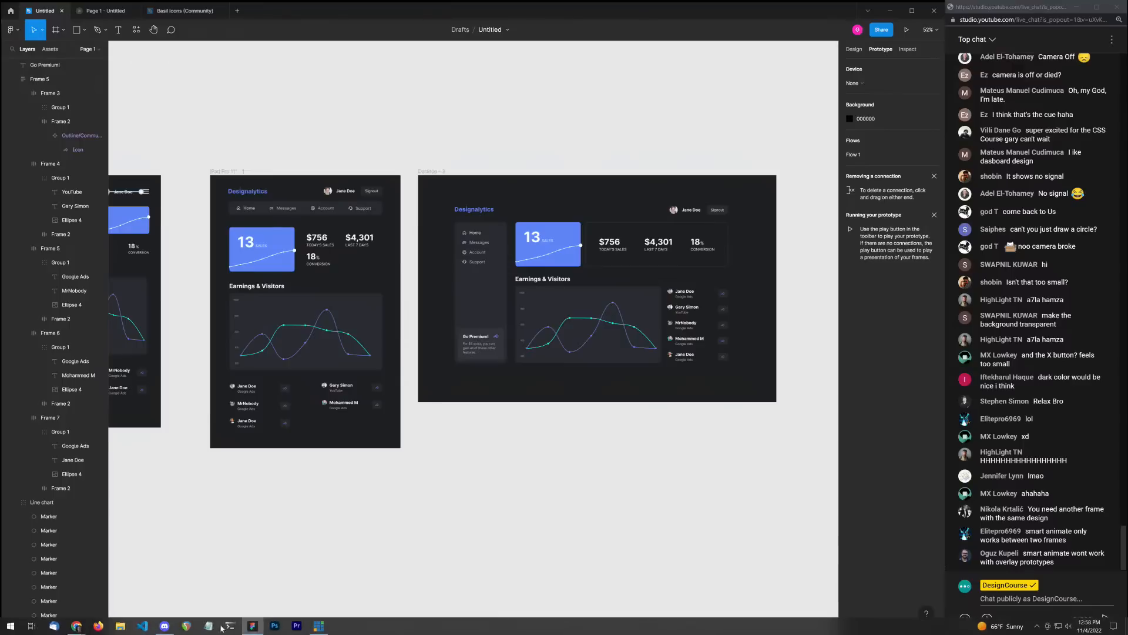
{"action": "mouse_move", "coordinate": [82, 629]}
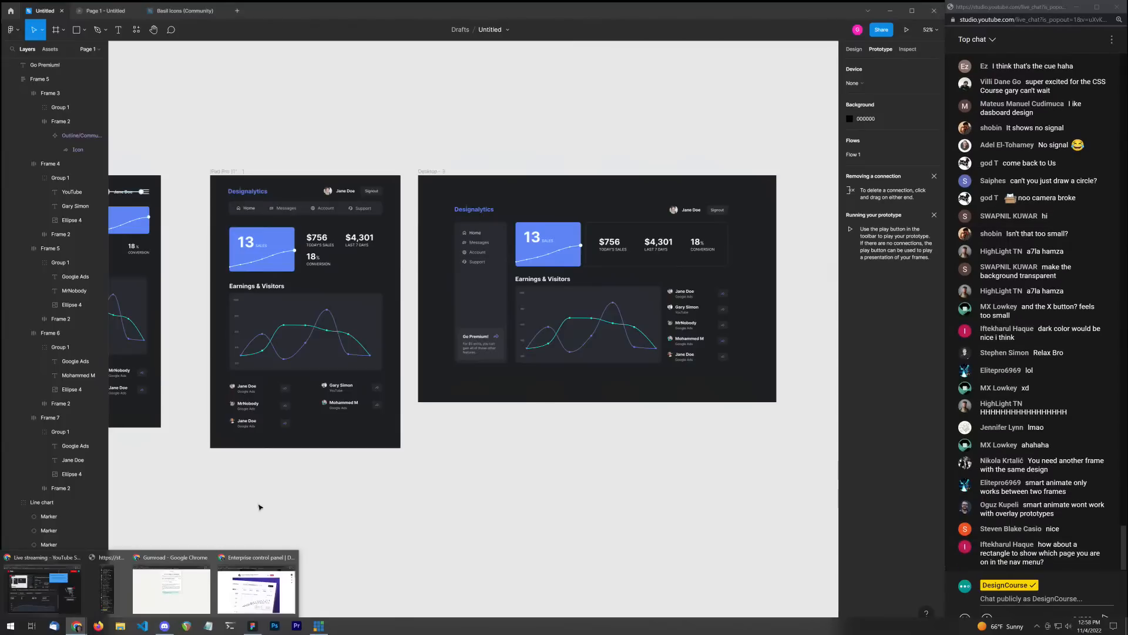
Bring Chrome forward, load designcourse.com/ui-ux and scroll down the course page
{"action": "left_click", "coordinate": [256, 573]}
{"action": "left_click", "coordinate": [339, 100]}
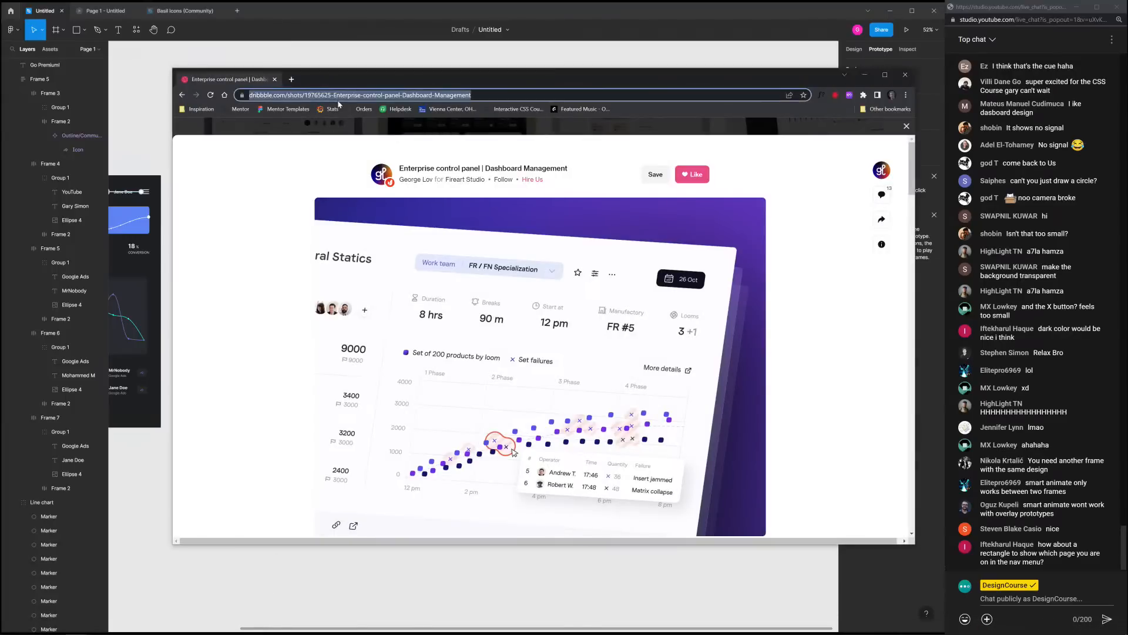
{"action": "type", "text": "designcourse.com/ui-"}
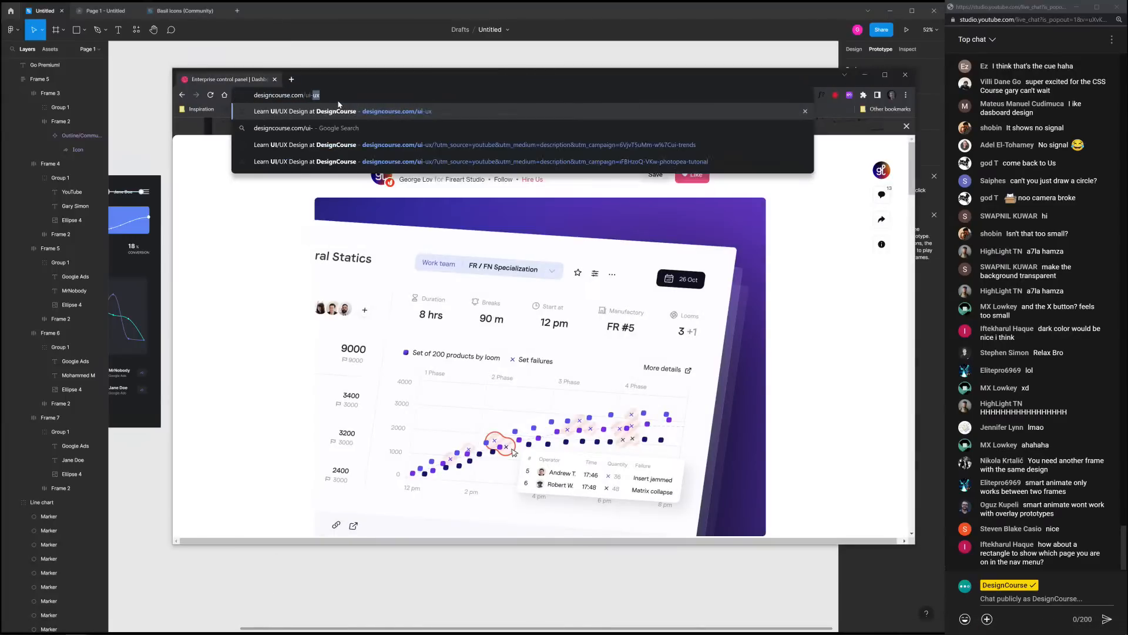
{"action": "key", "text": "Return"}
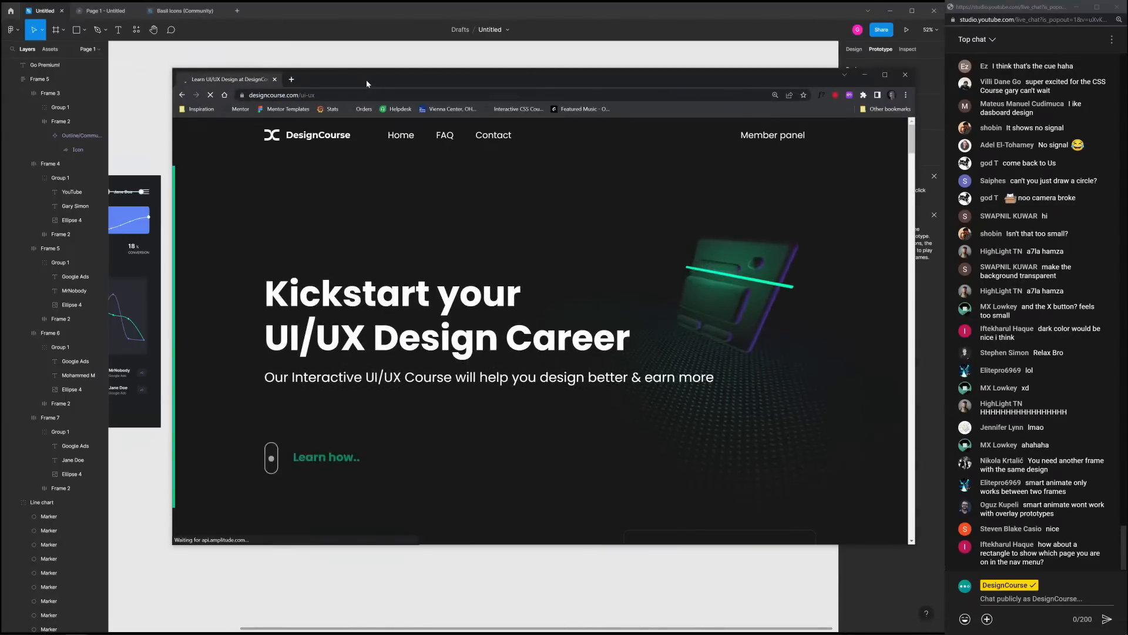
{"action": "left_click_drag", "start_coordinate": [366, 80], "coordinate": [360, 68]}
{"action": "scroll", "coordinate": [619, 304], "scroll_direction": "down", "scroll_amount": 10}
{"action": "scroll", "coordinate": [626, 305], "scroll_direction": "down", "scroll_amount": 15}
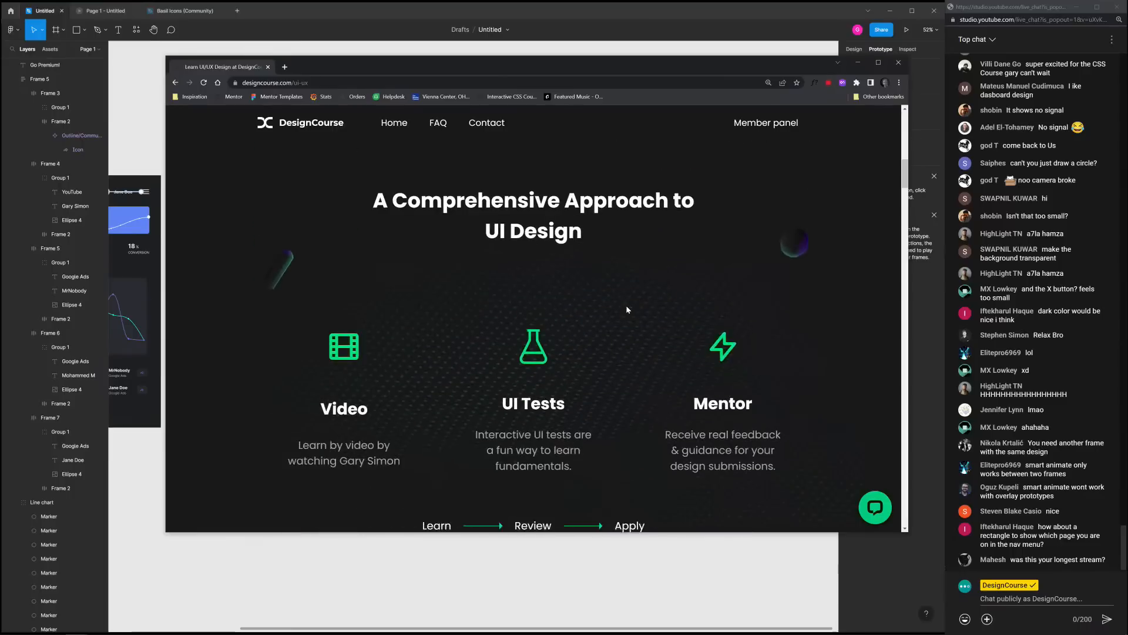
{"action": "scroll", "coordinate": [656, 325], "scroll_direction": "down", "scroll_amount": 15}
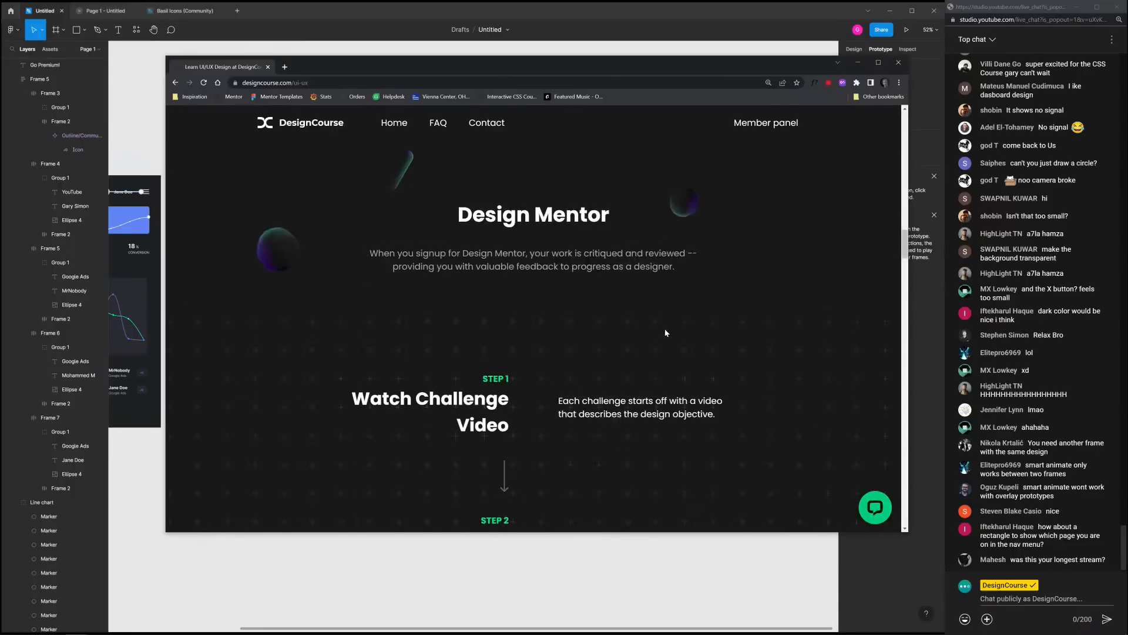
{"action": "scroll", "coordinate": [661, 346], "scroll_direction": "down", "scroll_amount": 12}
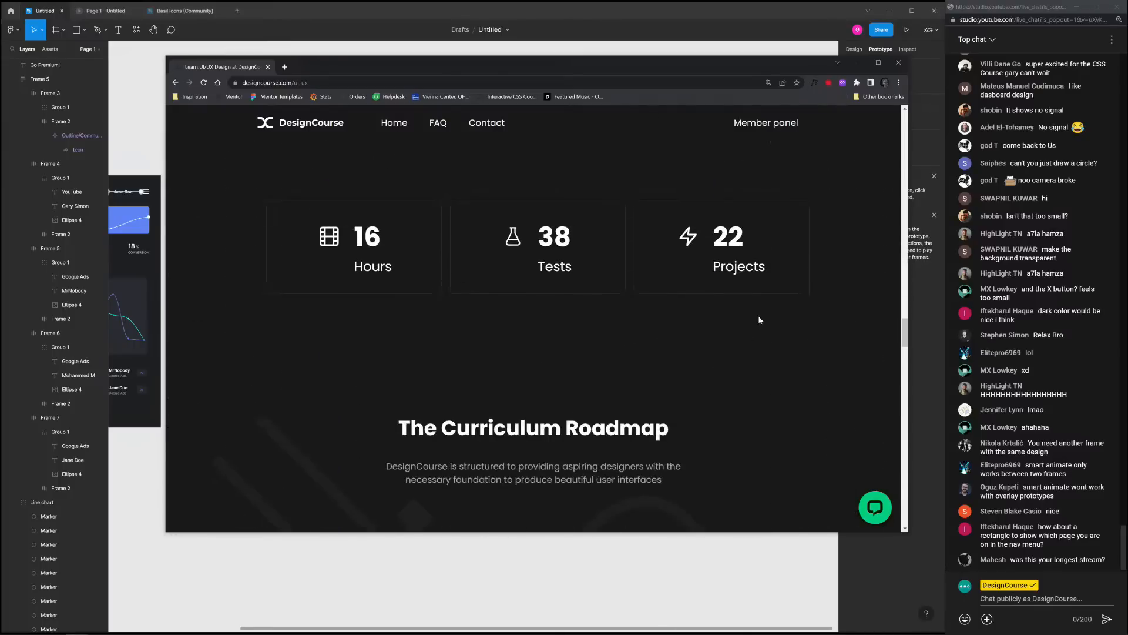
{"action": "scroll", "coordinate": [764, 335], "scroll_direction": "up", "scroll_amount": 5}
{"action": "scroll", "coordinate": [774, 350], "scroll_direction": "down", "scroll_amount": 3}
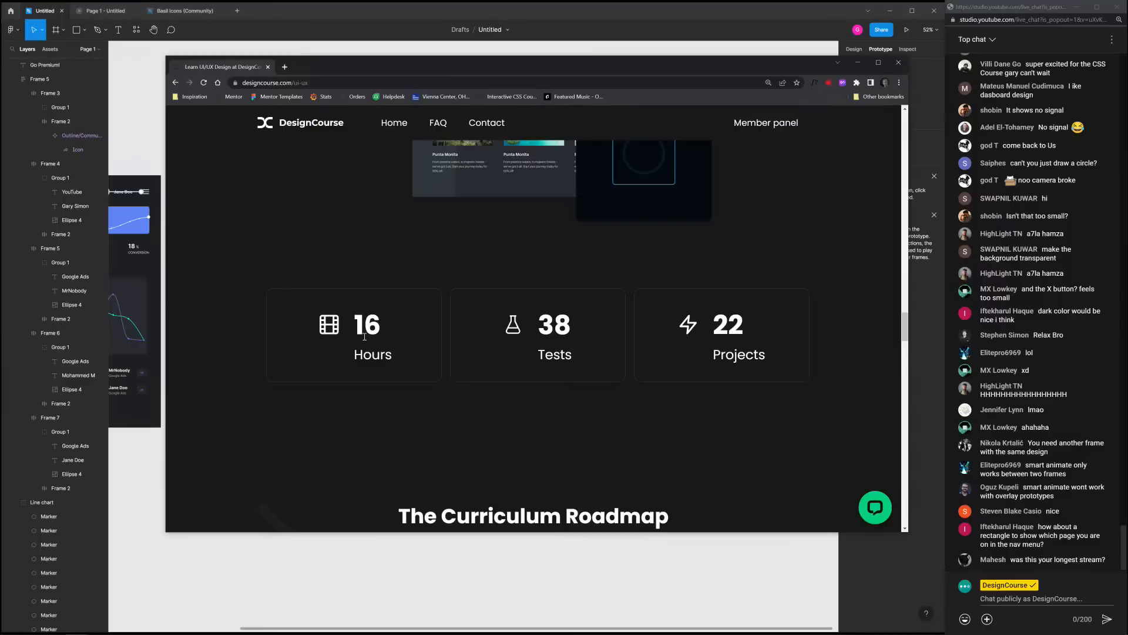
Highlight the 16 Hours, 38 Tests and 22 Projects course figures in turn
{"action": "left_click_drag", "start_coordinate": [356, 326], "coordinate": [398, 354]}
{"action": "left_click", "coordinate": [419, 359]}
{"action": "left_click_drag", "start_coordinate": [539, 335], "coordinate": [576, 357]}
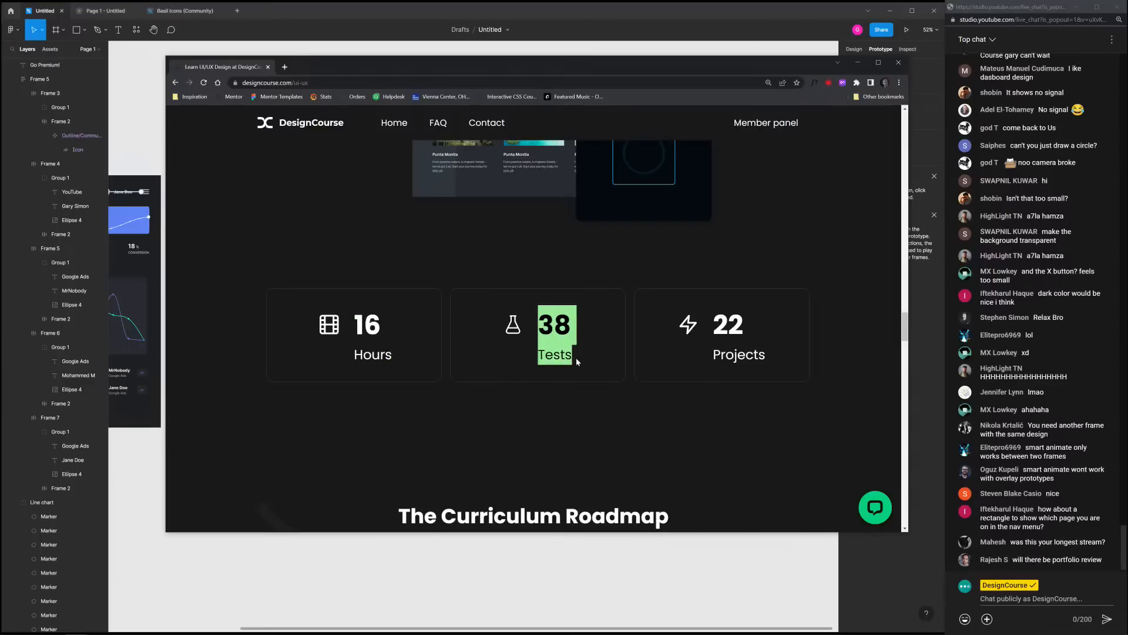
{"action": "left_click", "coordinate": [638, 343]}
{"action": "left_click_drag", "start_coordinate": [718, 322], "coordinate": [768, 351]}
{"action": "left_click", "coordinate": [778, 376]}
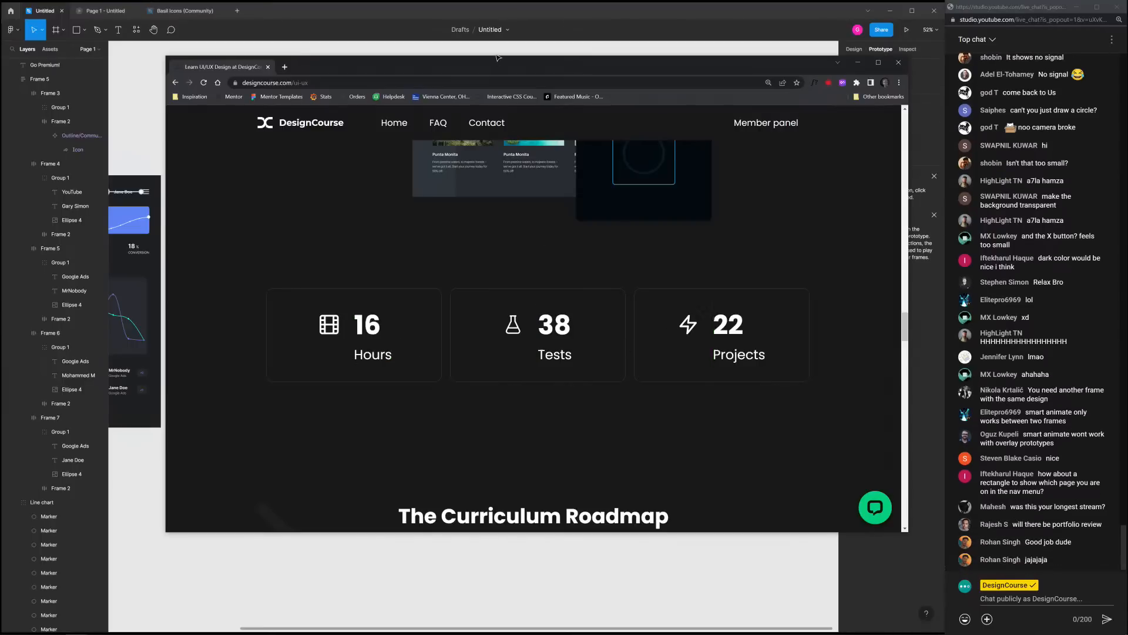
Move the browser aside and pan the Figma canvas across the phone, iPad and Desktop frames
{"action": "left_click_drag", "start_coordinate": [498, 57], "coordinate": [1127, 82]}
{"action": "left_click_drag", "start_coordinate": [327, 116], "coordinate": [376, 136]}
{"action": "scroll", "coordinate": [582, 310], "scroll_direction": "up", "scroll_amount": 1}
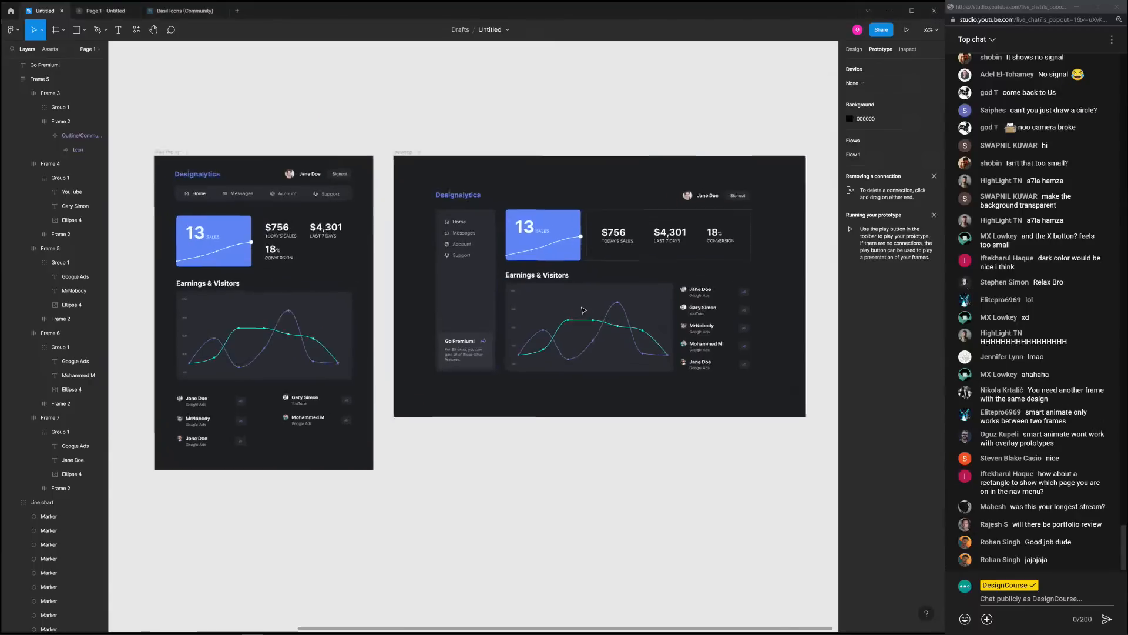
{"action": "scroll", "coordinate": [582, 309], "scroll_direction": "up", "scroll_amount": 2}
{"action": "left_click_drag", "start_coordinate": [569, 439], "coordinate": [782, 464]}
{"action": "left_click_drag", "start_coordinate": [362, 440], "coordinate": [235, 417]}
{"action": "left_click_drag", "start_coordinate": [818, 400], "coordinate": [538, 403]}
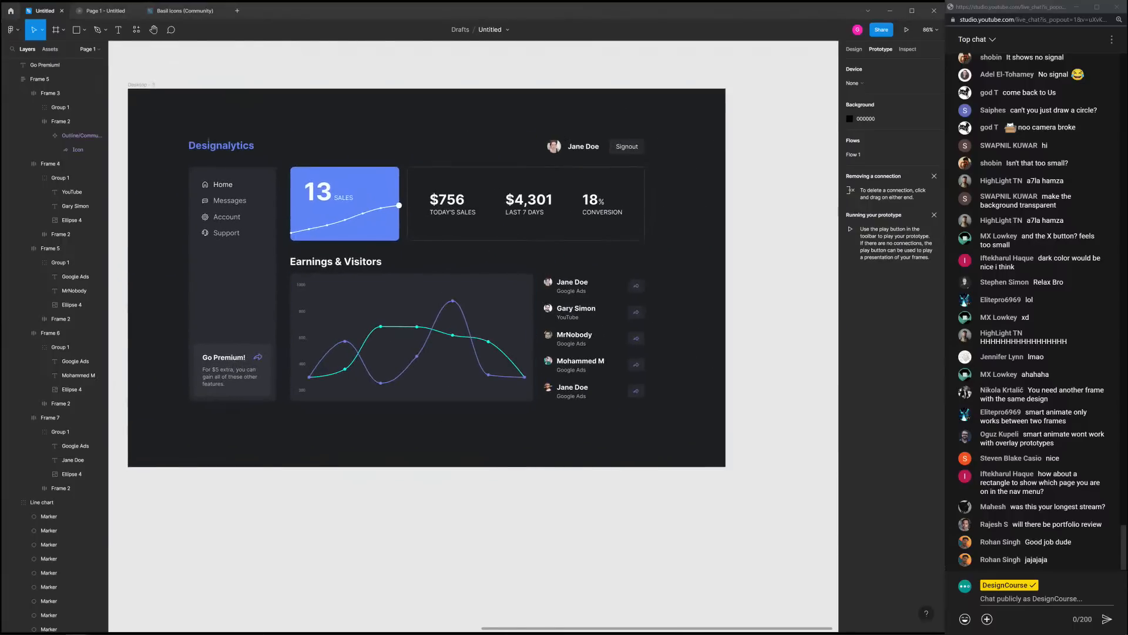
Bring the browser back and change the address to designcourse.com/css
{"action": "left_click_drag", "start_coordinate": [1127, 141], "coordinate": [459, 116]}
{"action": "left_click", "coordinate": [462, 131]}
{"action": "left_click", "coordinate": [465, 131]}
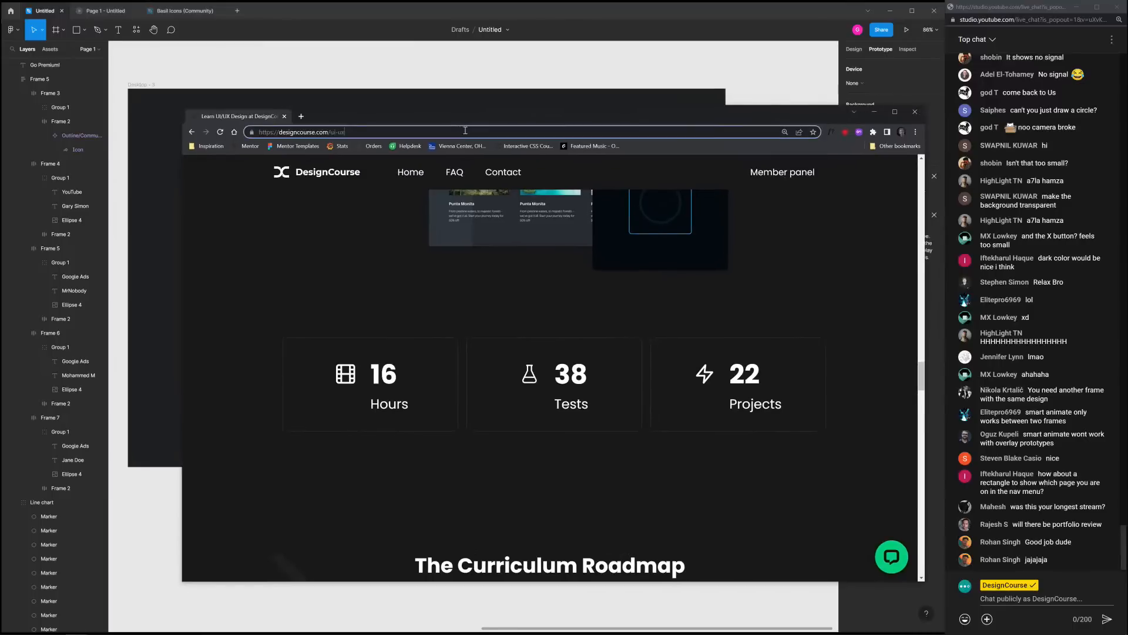
{"action": "key", "text": "BackSpace"}
{"action": "key", "text": "BackSpace"}
{"action": "key", "text": "BackSpace"}
{"action": "key", "text": "BackSpace"}
{"action": "key", "text": "BackSpace"}
{"action": "type", "text": "css"}
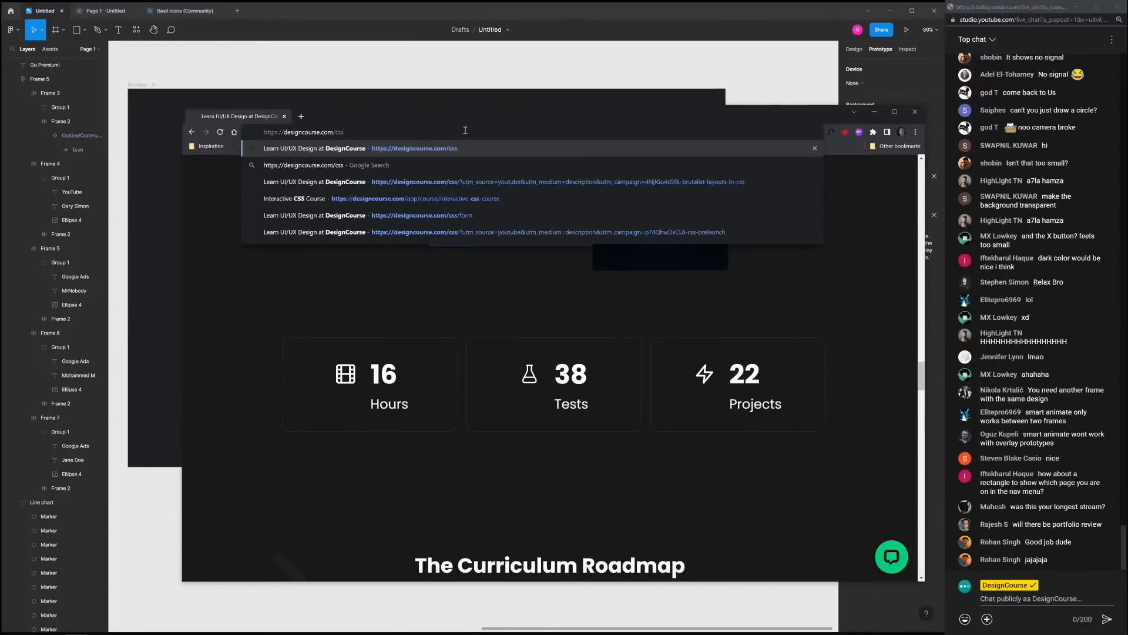
{"action": "key", "text": "Return"}
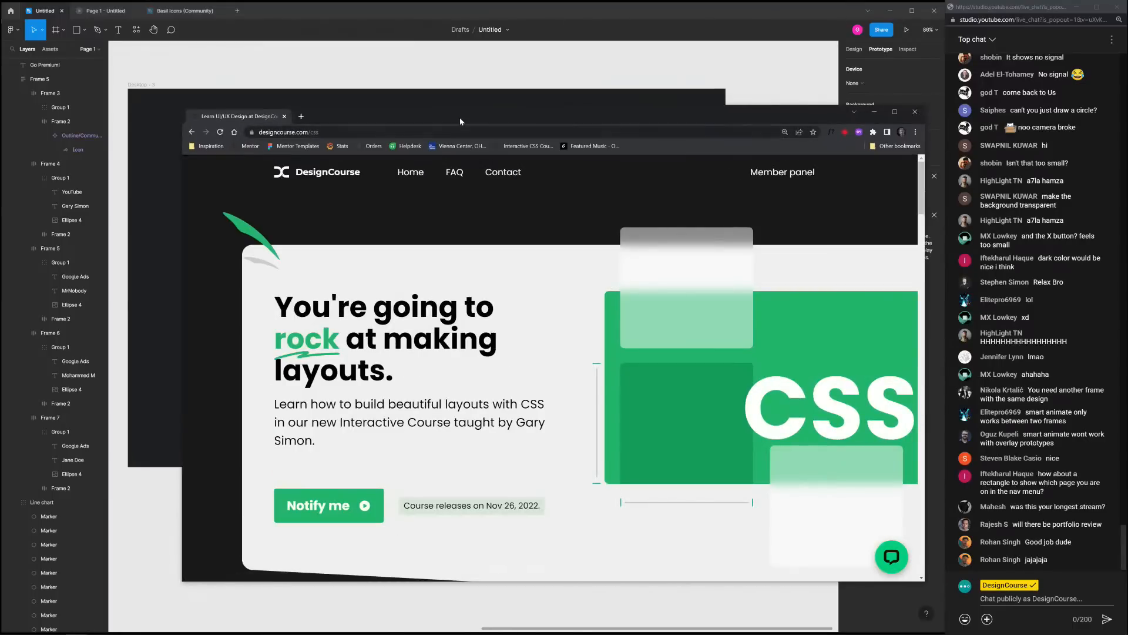
Maximize Chrome, open the CSS course Notify me signup form, trigger the confetti, then shrink the window
{"action": "double_click", "coordinate": [460, 118]}
{"action": "left_click", "coordinate": [291, 406]}
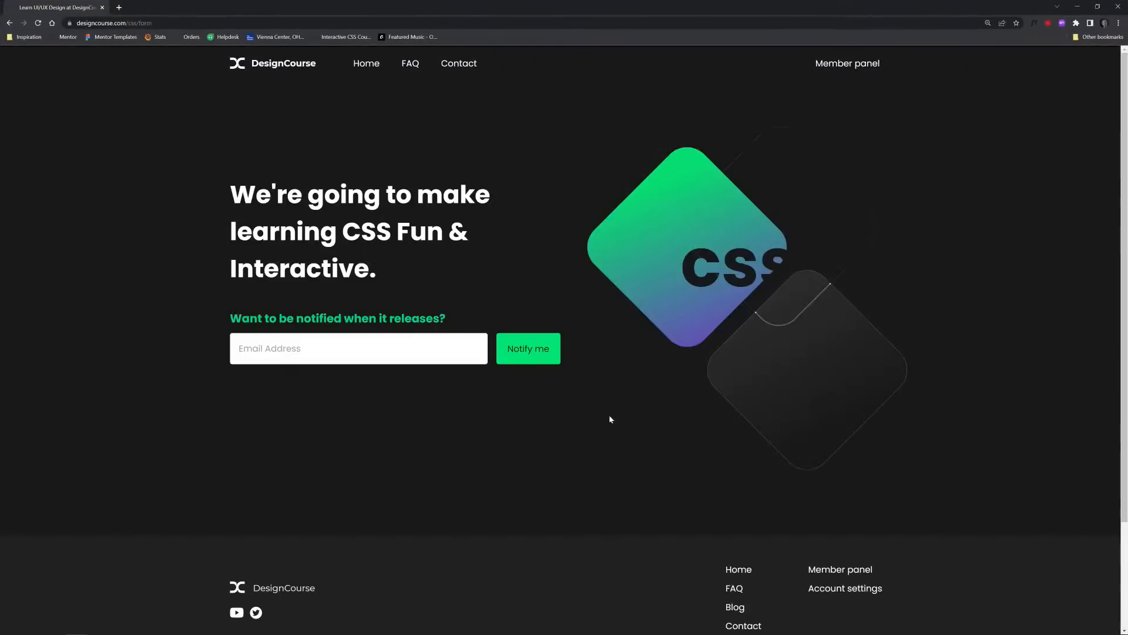
{"action": "left_click", "coordinate": [545, 352]}
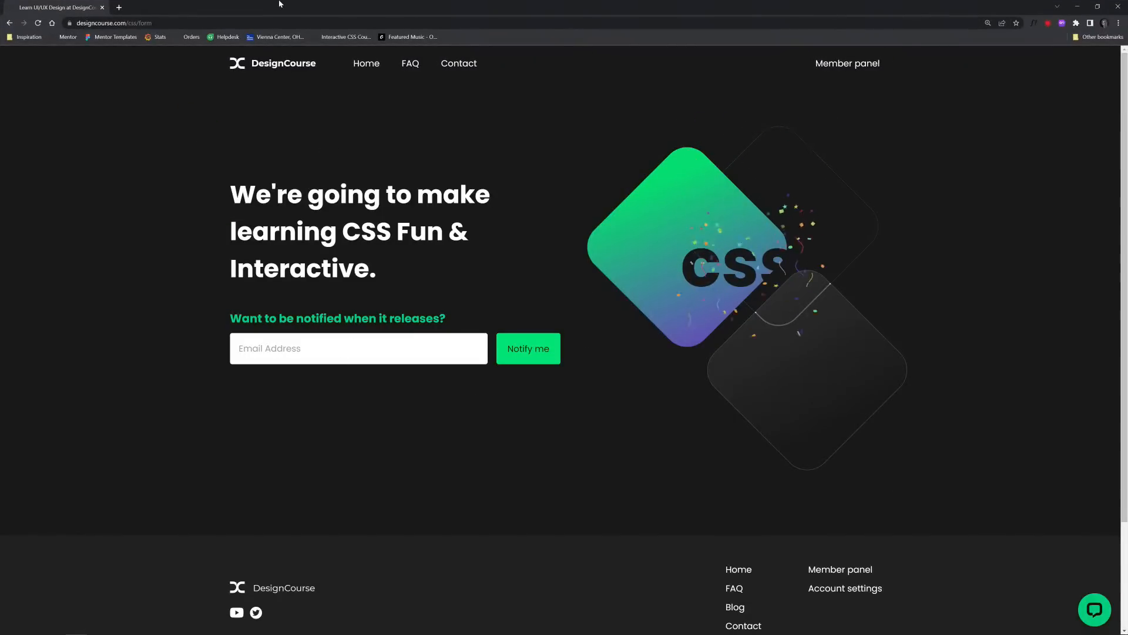
{"action": "left_click_drag", "start_coordinate": [282, 5], "coordinate": [386, 83]}
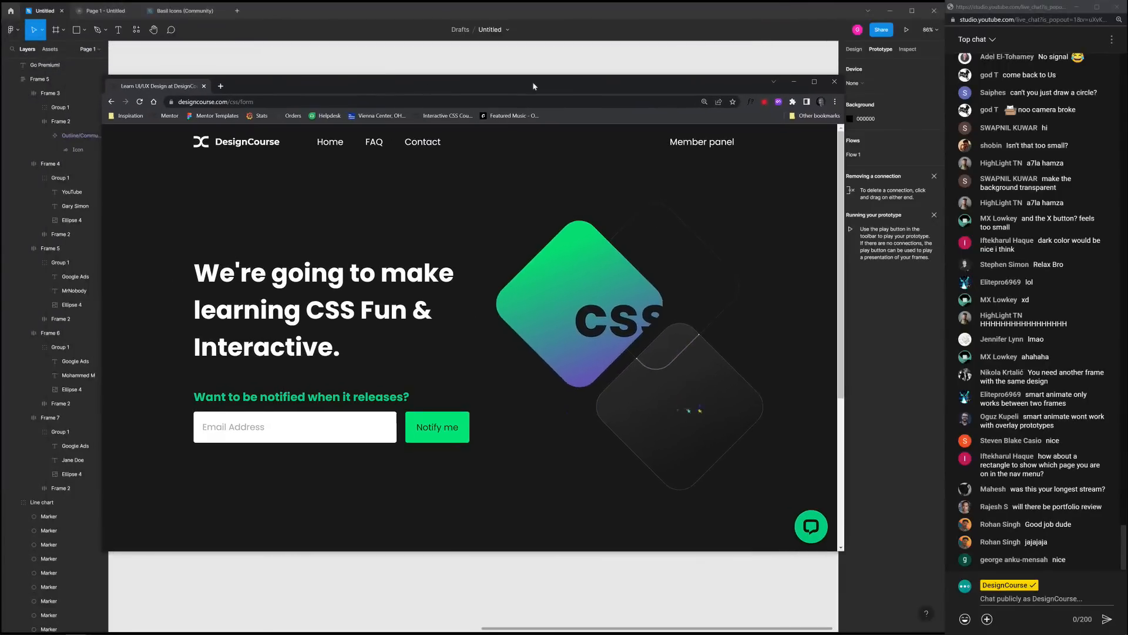